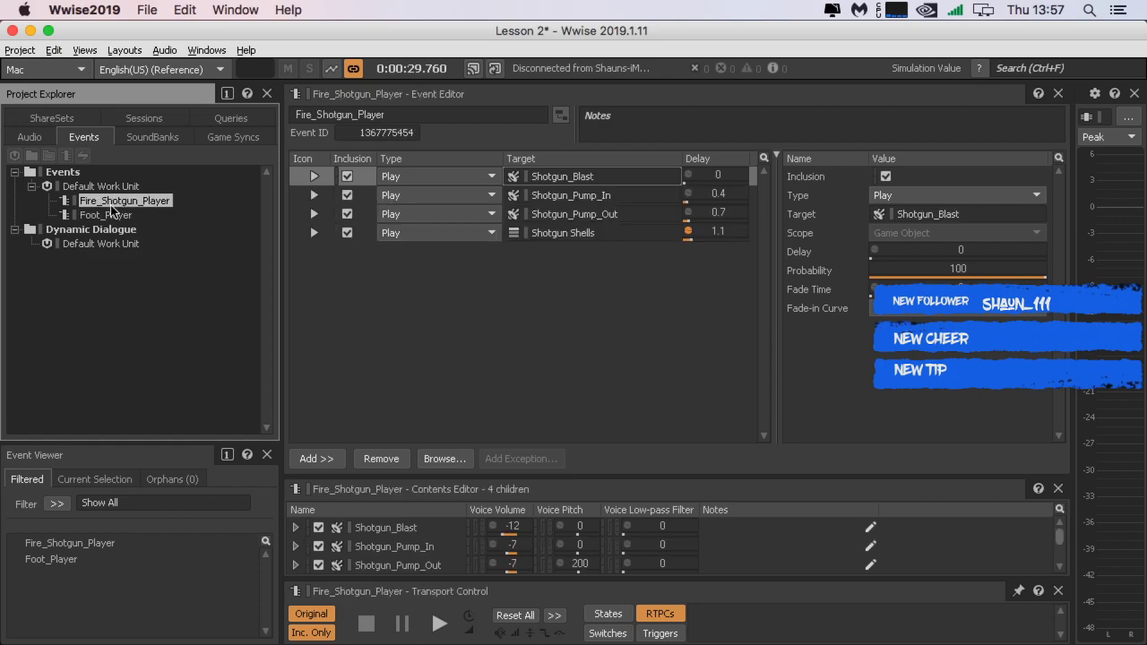
Step: Examine the Foot_Player event and its Footsteps switch container, then select Footsteps in the Actor-Mixer Hierarchy
{"action": "left_click", "coordinate": [107, 215]}
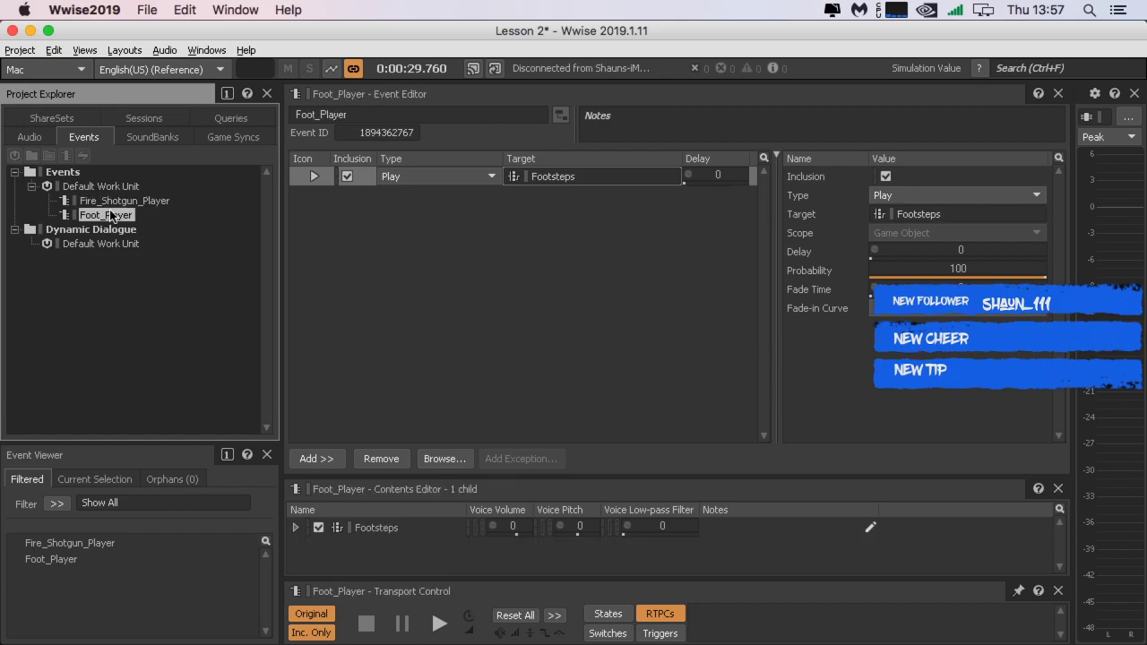
{"action": "double_click", "coordinate": [371, 527]}
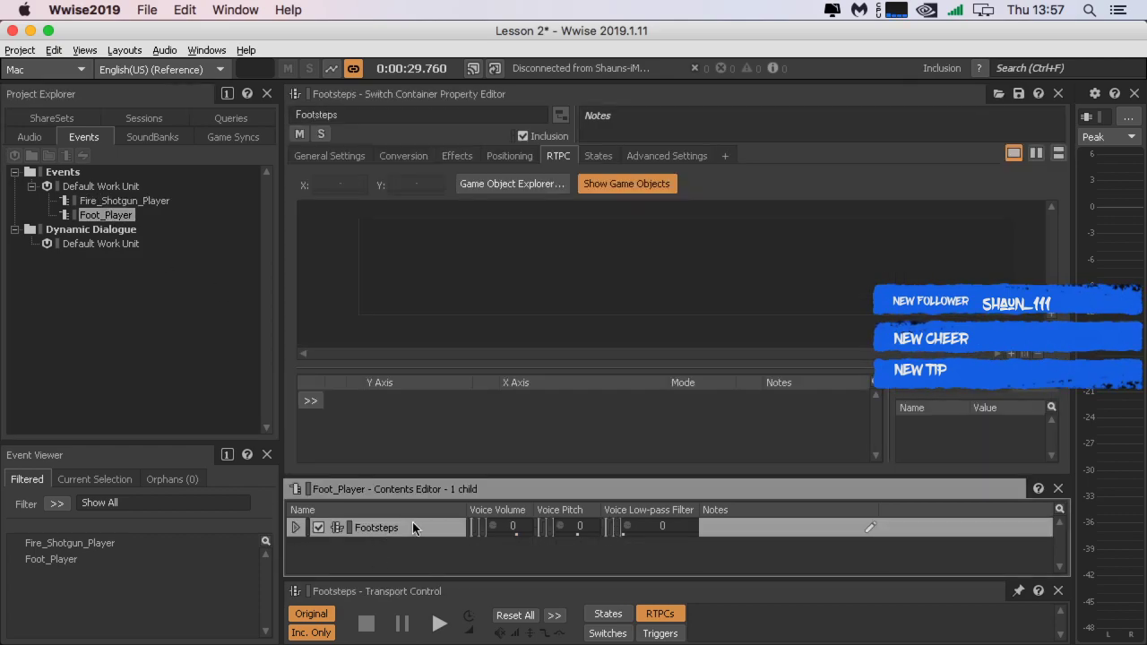
{"action": "left_click", "coordinate": [30, 138]}
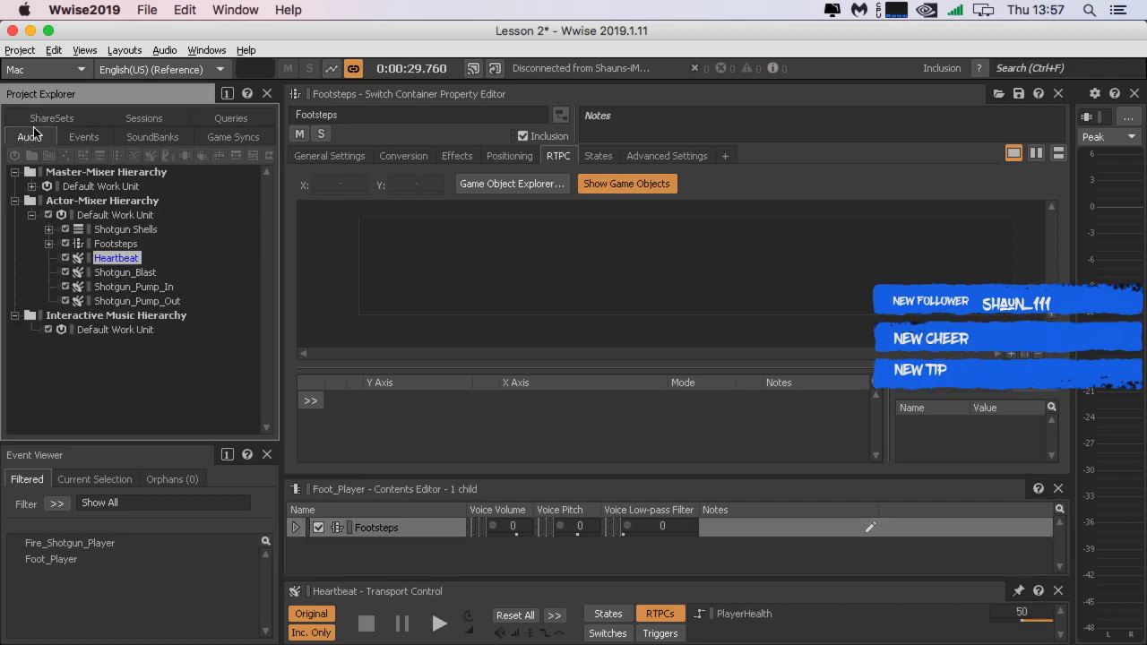
{"action": "left_click", "coordinate": [100, 243]}
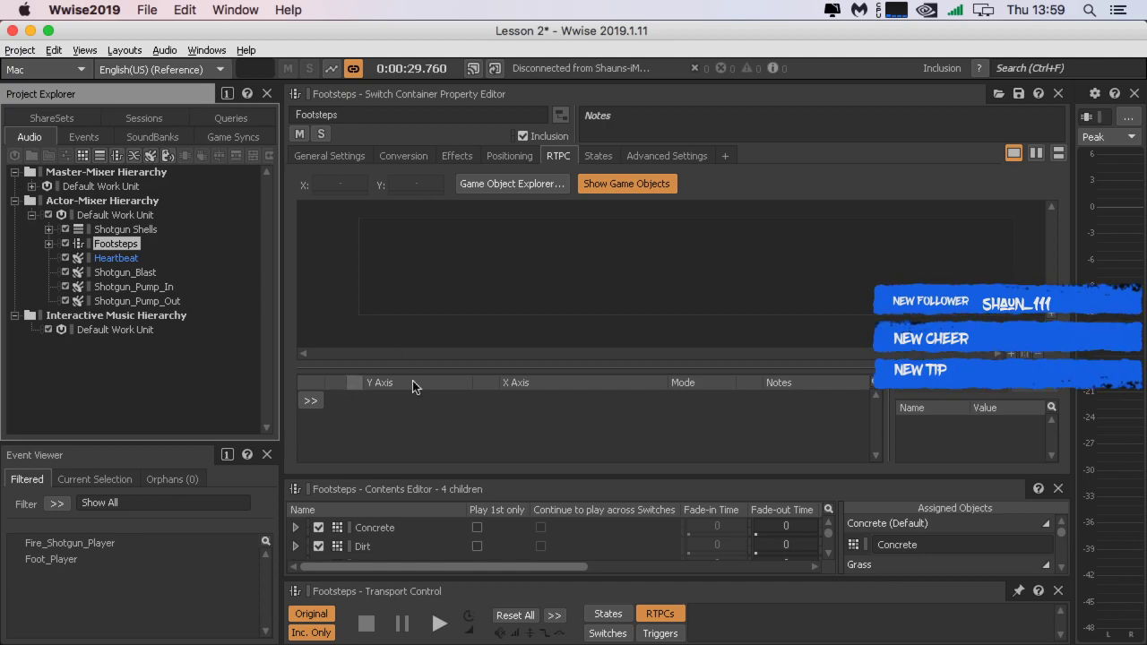
{"action": "mouse_move", "coordinate": [254, 642]}
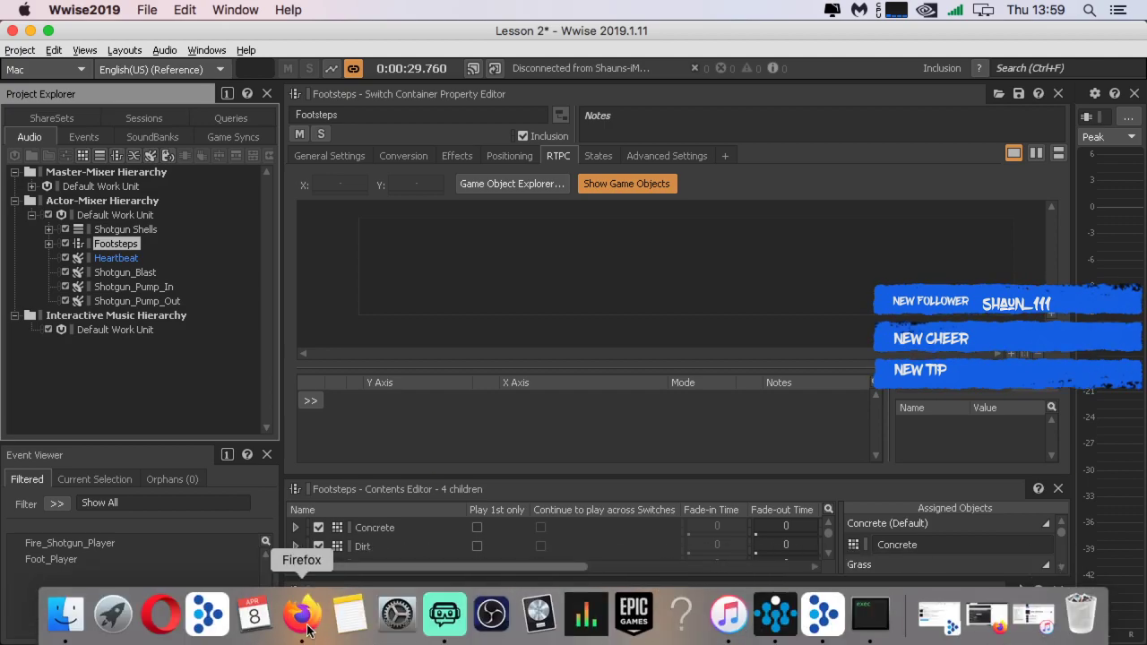
Step: Add a state named Alive to the PlayerLife state group in the game syncs
{"action": "left_click", "coordinate": [233, 136]}
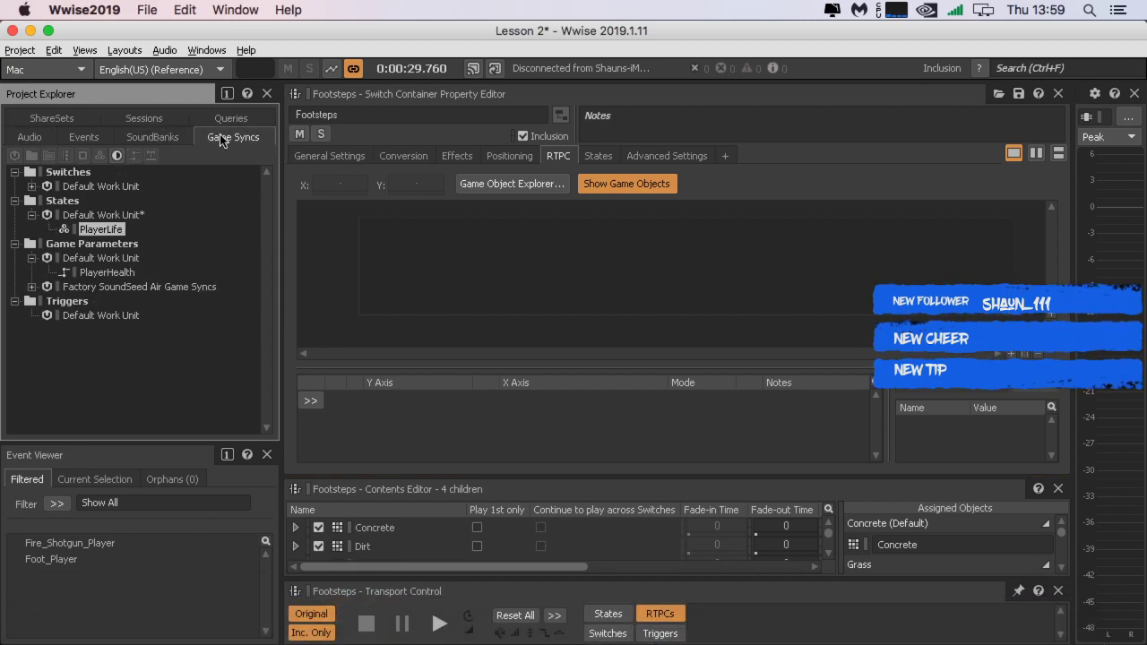
{"action": "left_click", "coordinate": [108, 231]}
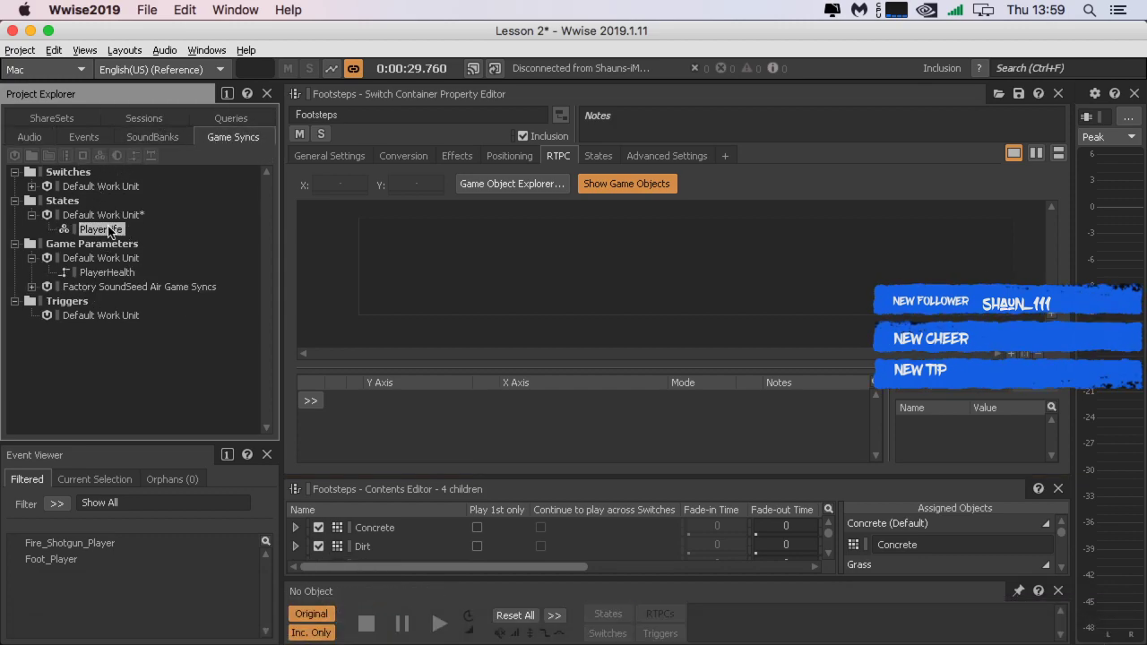
{"action": "left_click", "coordinate": [117, 156]}
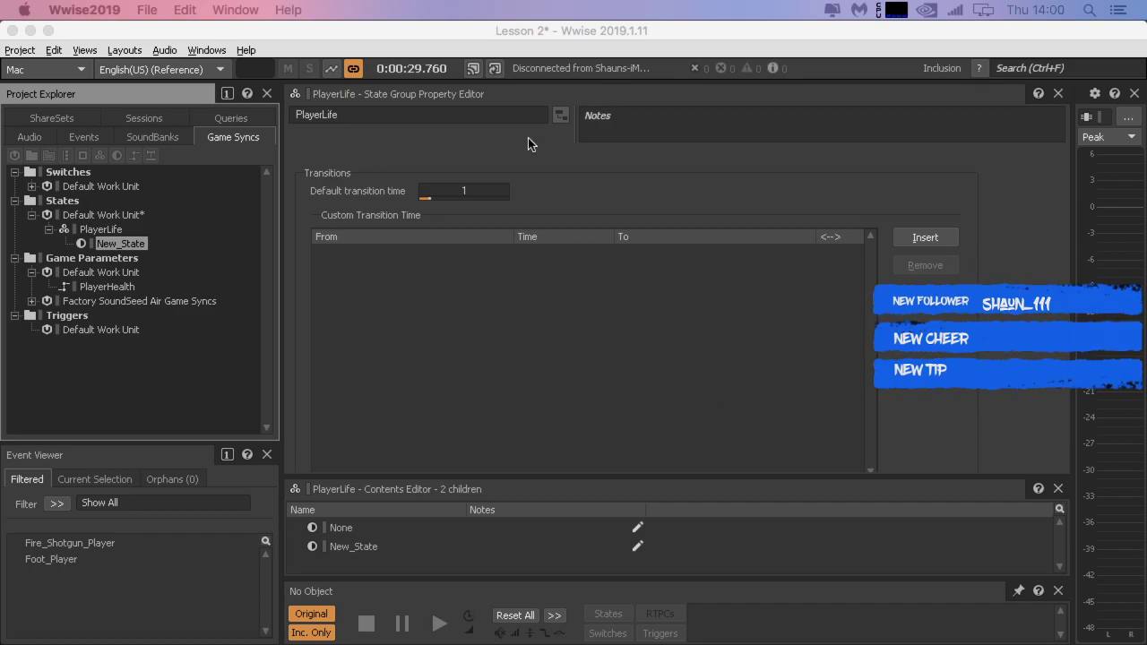
{"action": "left_click", "coordinate": [140, 245]}
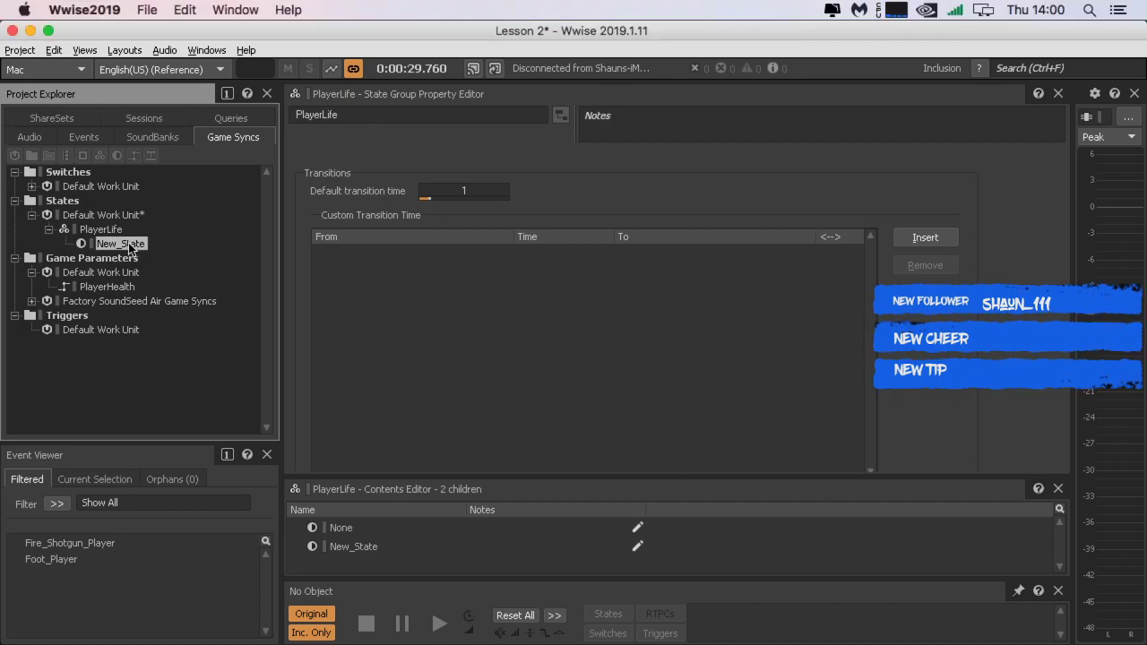
{"action": "left_click", "coordinate": [115, 244]}
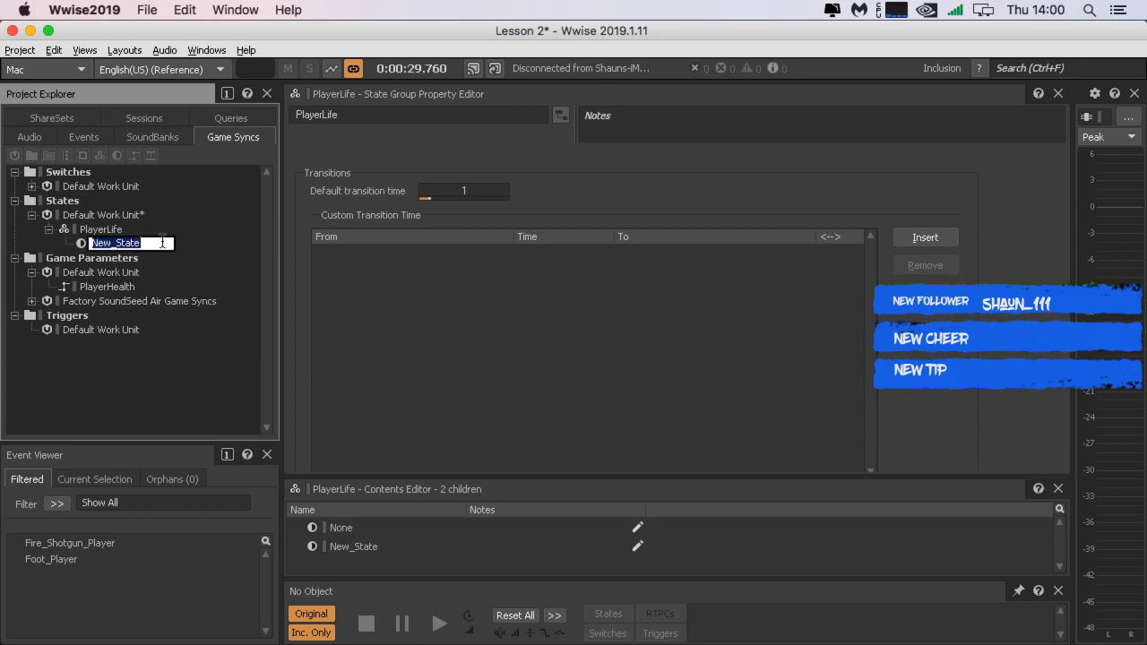
{"action": "type", "text": "Alive"}
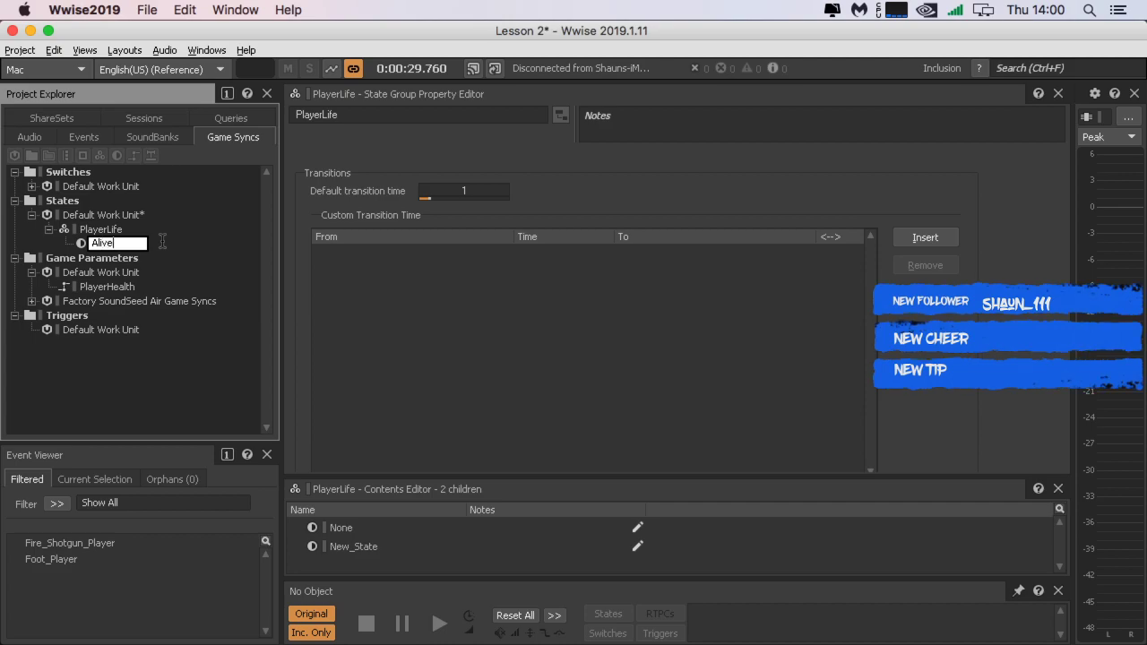
{"action": "key", "text": "Return"}
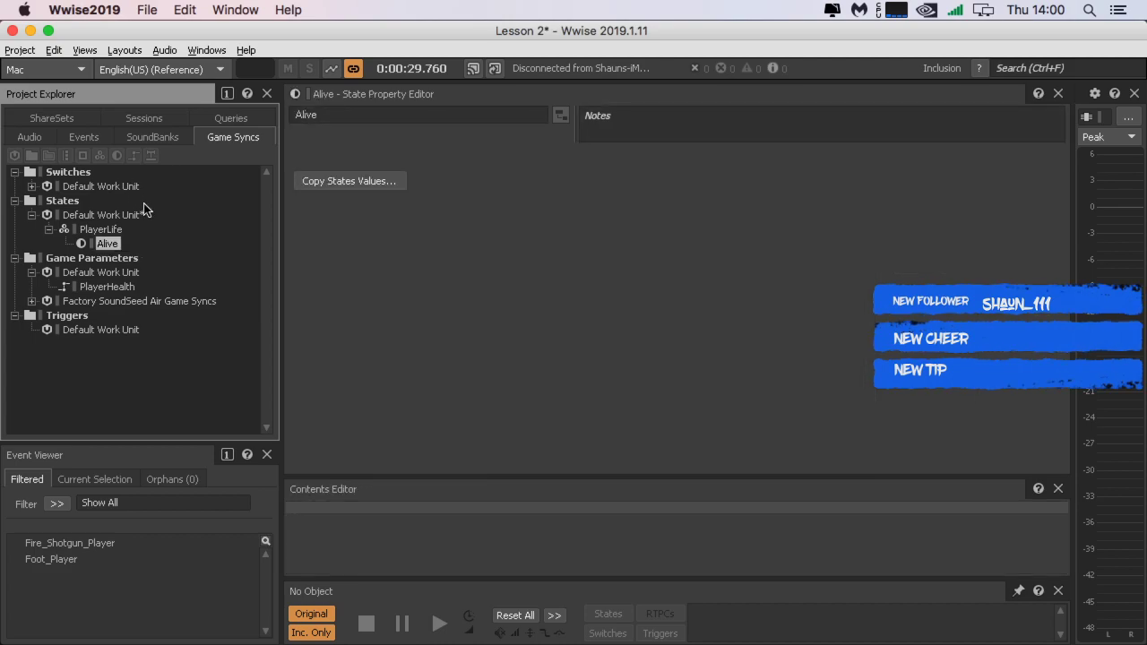
Step: Add a second state named Dead to the PlayerLife state group
{"action": "left_click", "coordinate": [97, 230]}
{"action": "left_click", "coordinate": [117, 155]}
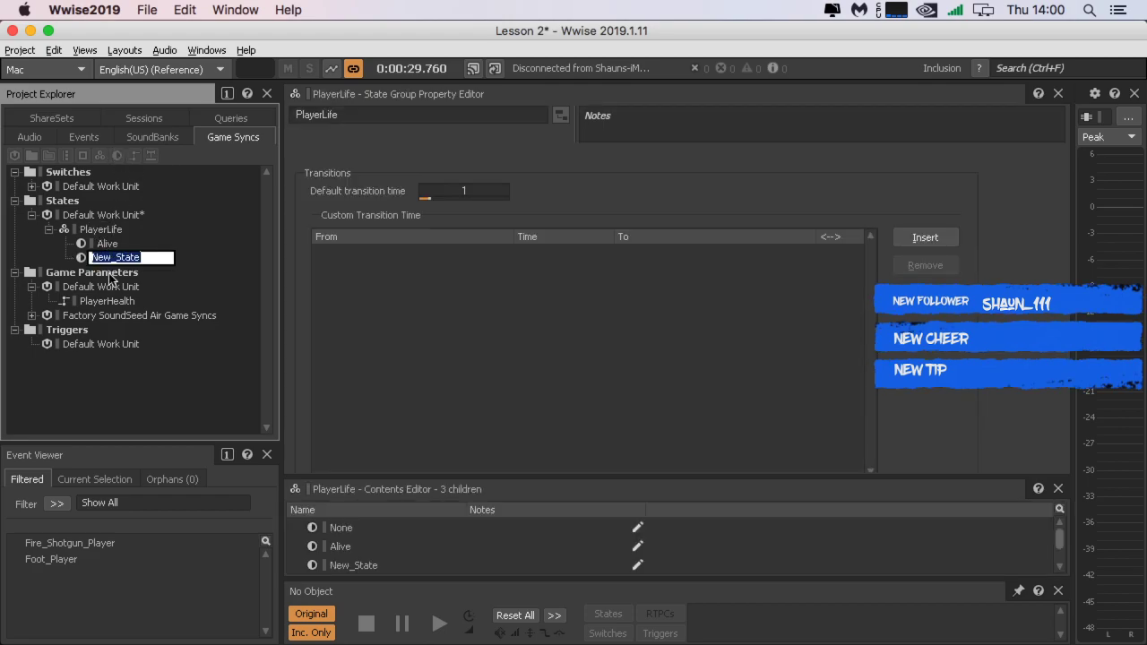
{"action": "type", "text": "Dead"}
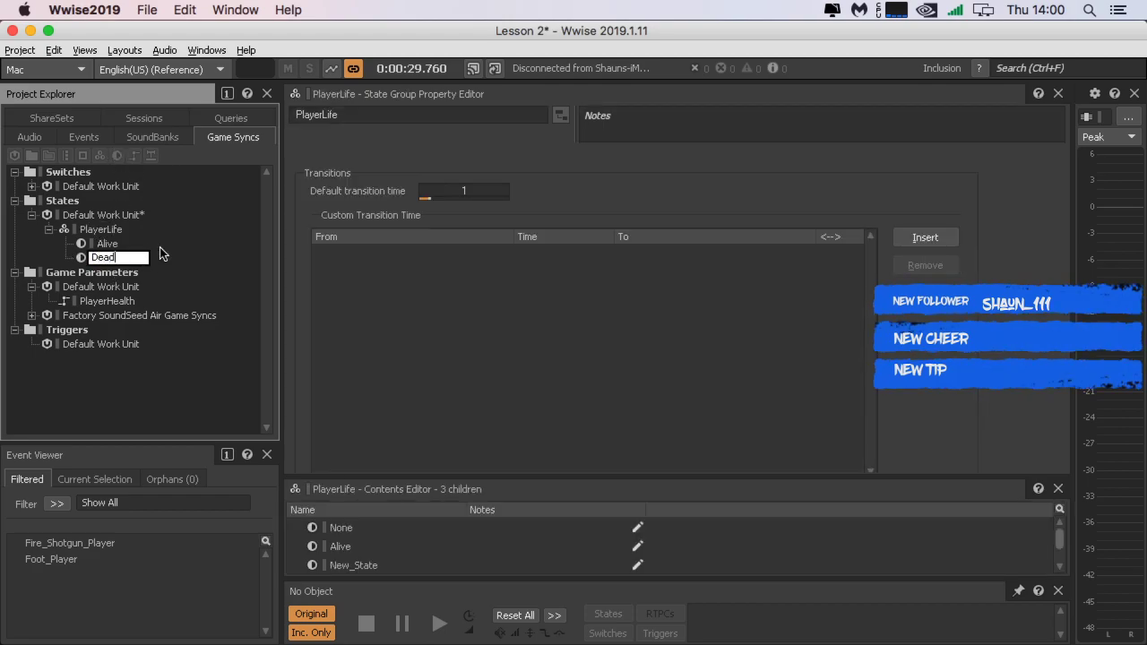
{"action": "key", "text": "Return"}
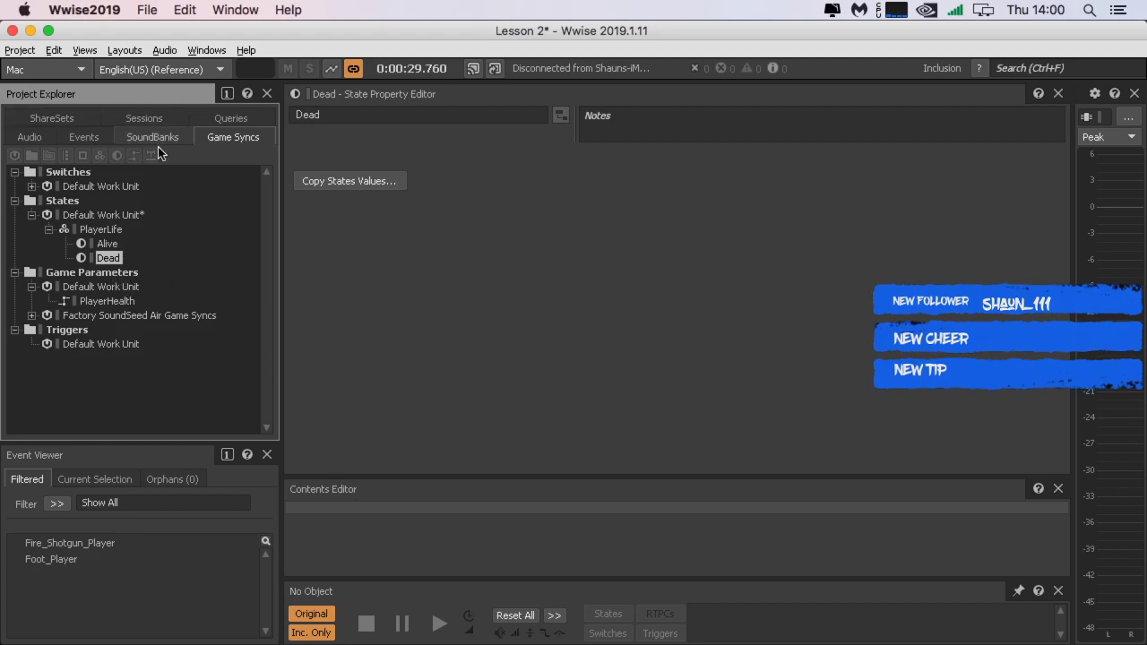
Step: Switch to Finder, look inside the cube folder in Downloads, and close the window
{"action": "mouse_move", "coordinate": [376, 643]}
{"action": "left_click", "coordinate": [68, 614]}
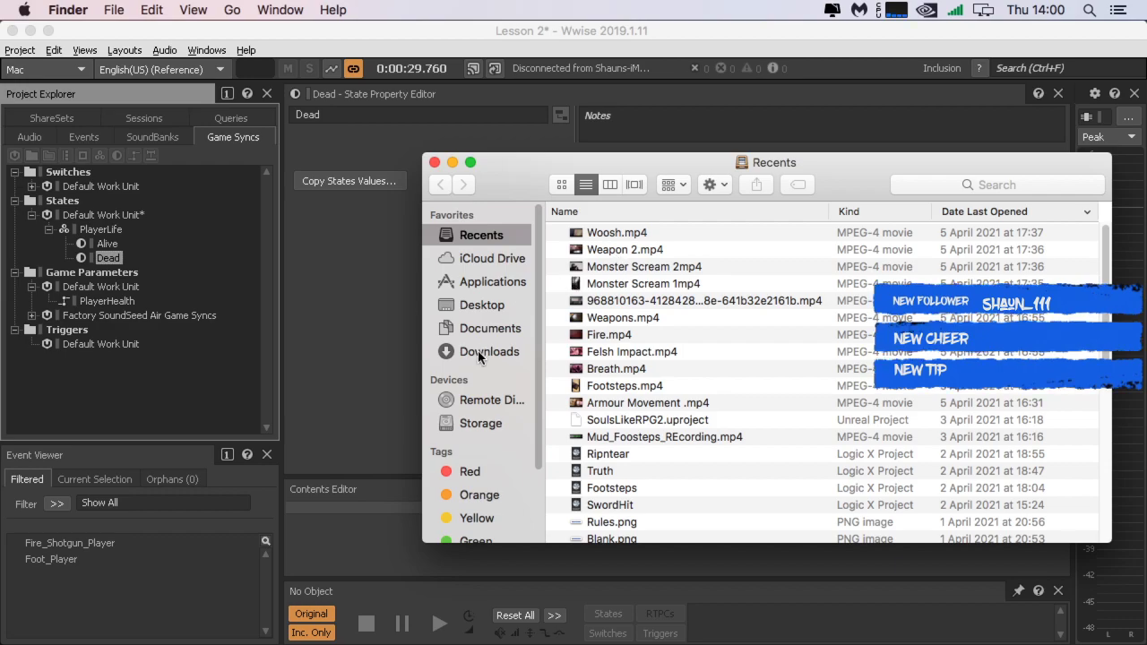
{"action": "left_click", "coordinate": [478, 350]}
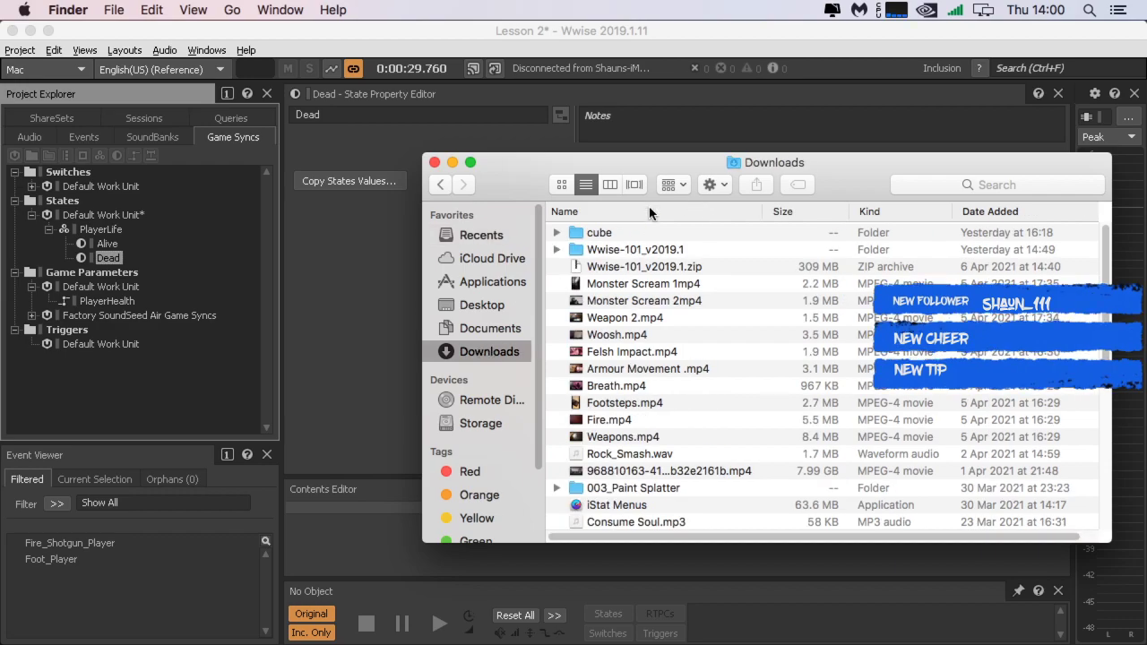
{"action": "double_click", "coordinate": [597, 235]}
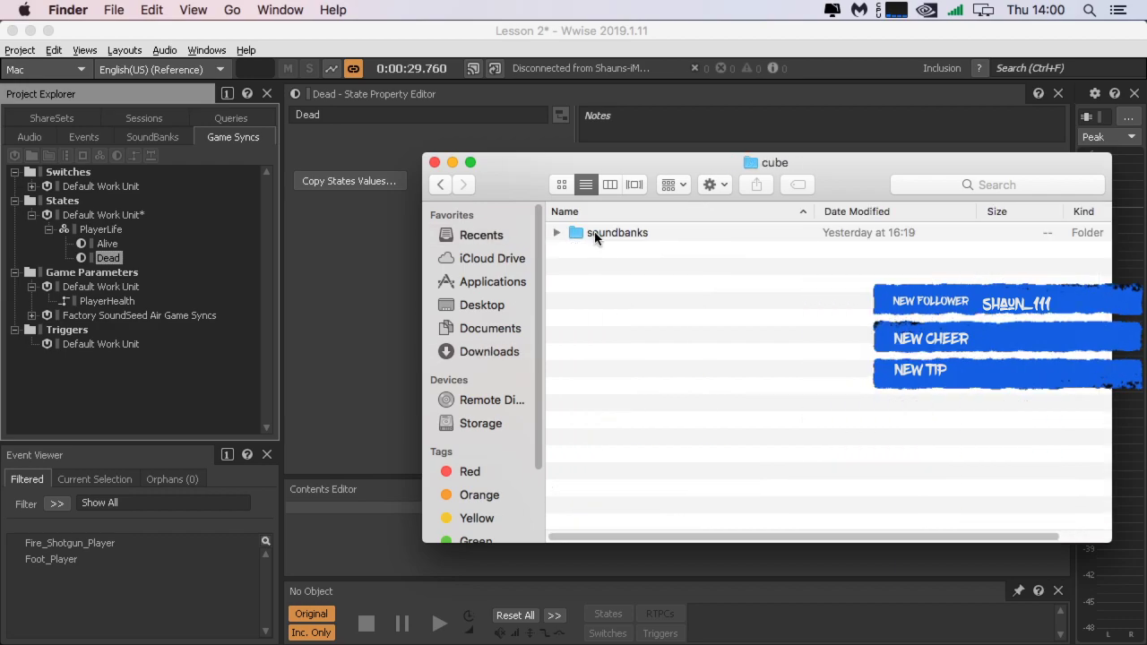
{"action": "left_click", "coordinate": [434, 162]}
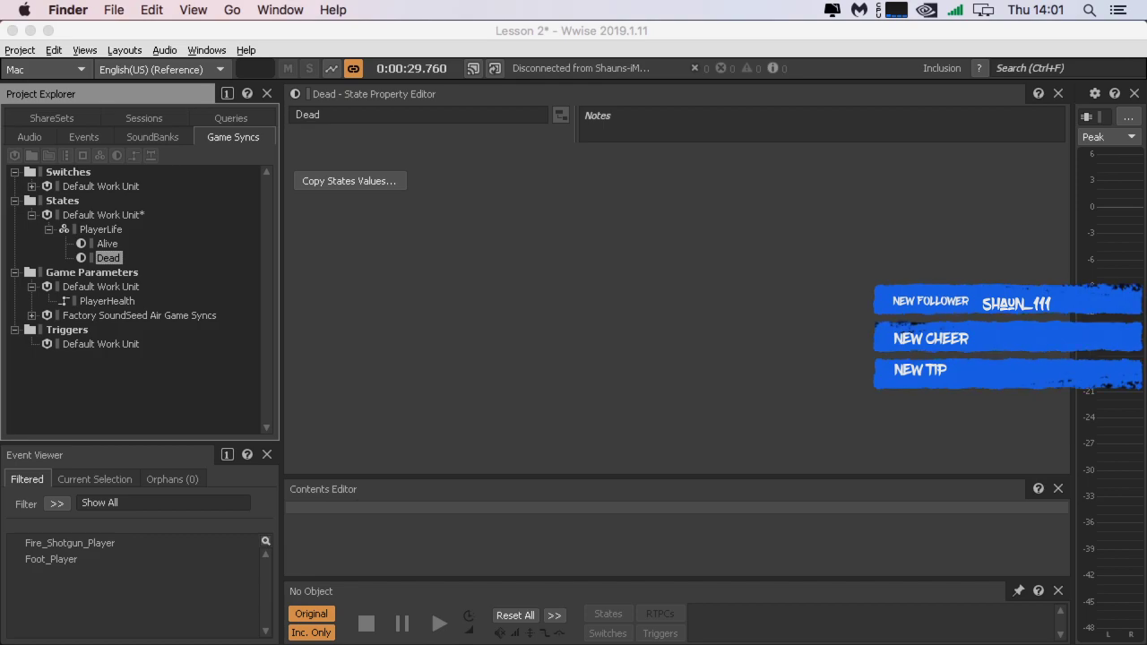
Step: Switch to Firefox and advance the Wwise 101 course to the page Creating a State Transition
{"action": "key", "text": "super+Tab"}
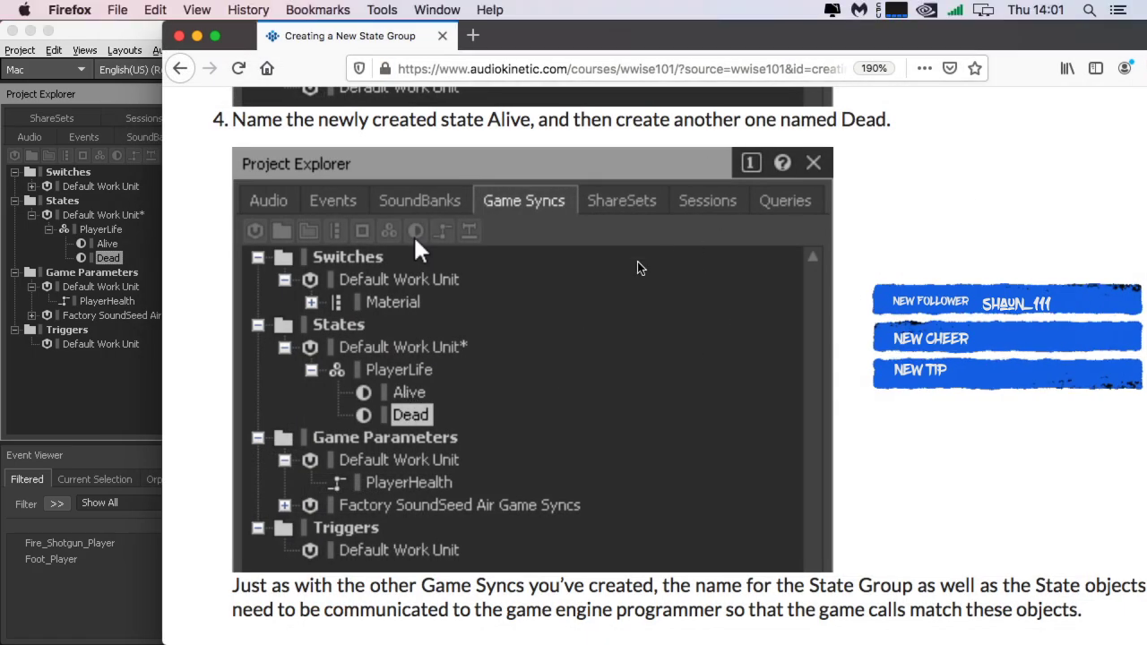
{"action": "scroll", "coordinate": [711, 319], "scroll_direction": "down", "scroll_amount": 3}
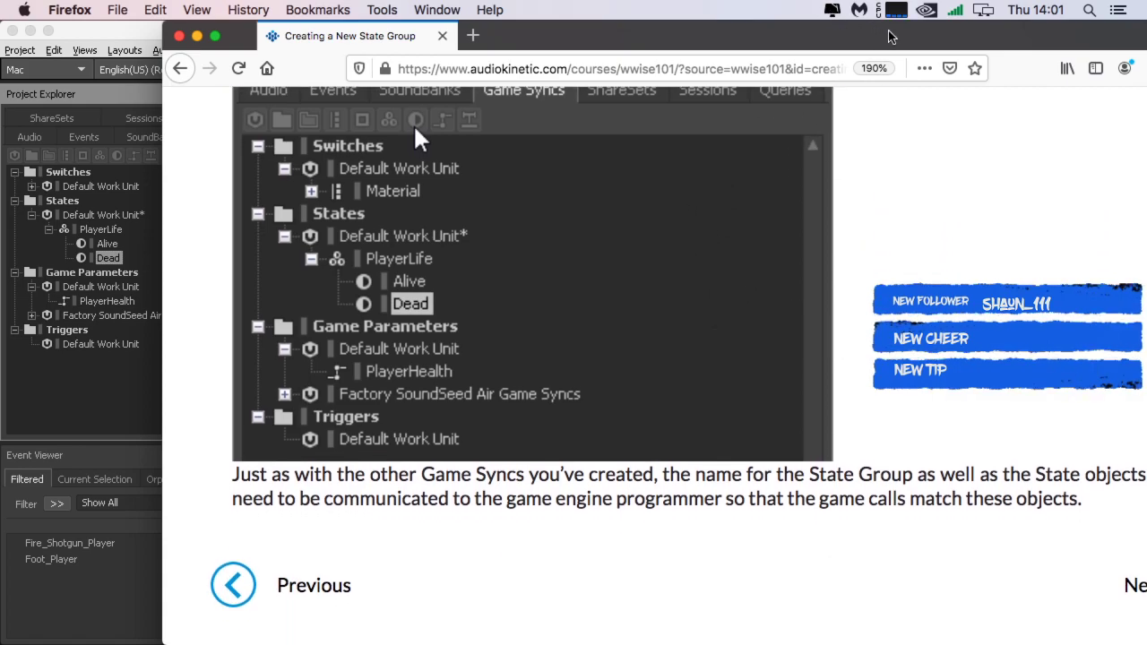
{"action": "left_click_drag", "start_coordinate": [940, 33], "coordinate": [793, 33]}
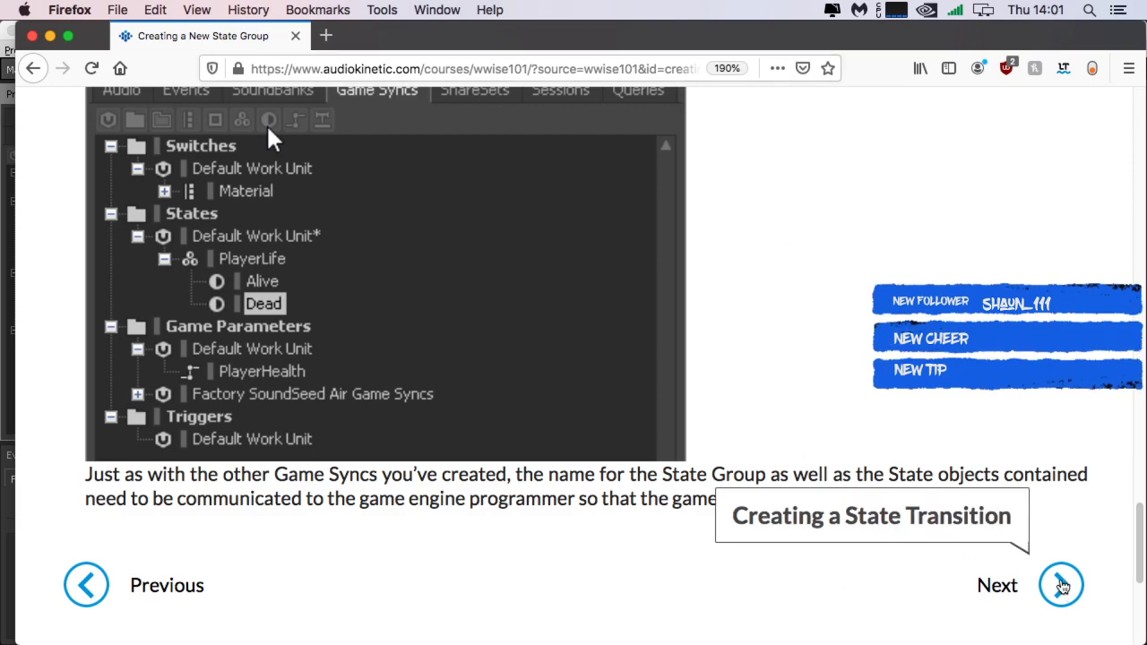
{"action": "left_click", "coordinate": [1058, 591]}
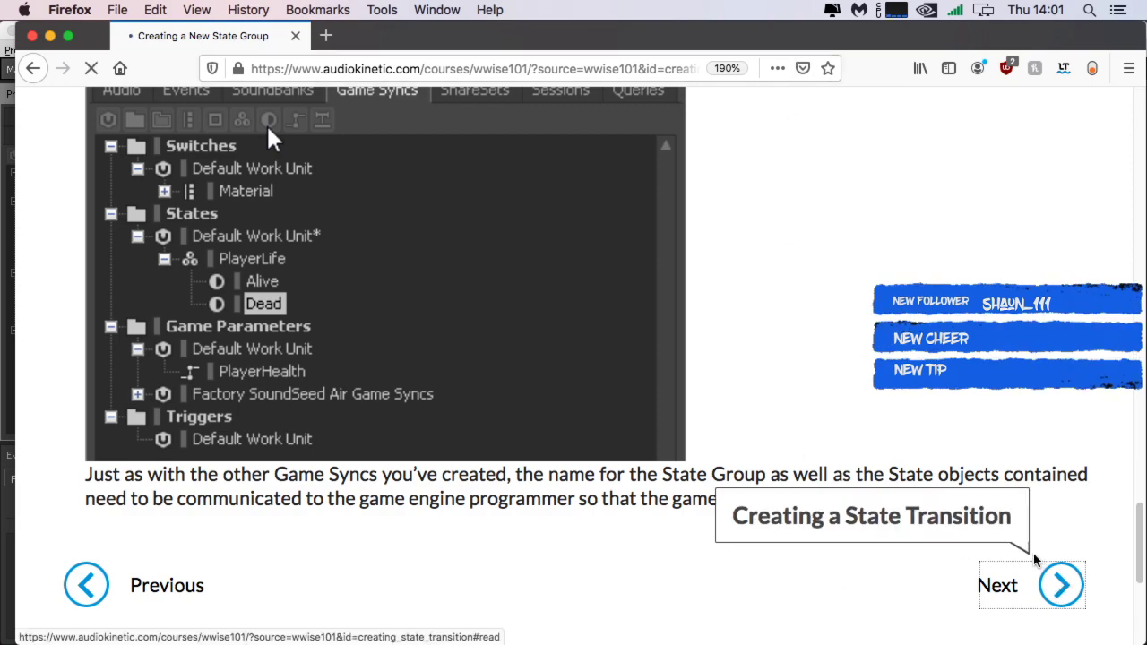
Step: Read the state transition introduction and the exercise steps for defining a custom transition time
{"action": "scroll", "coordinate": [998, 527], "scroll_direction": "down", "scroll_amount": 5}
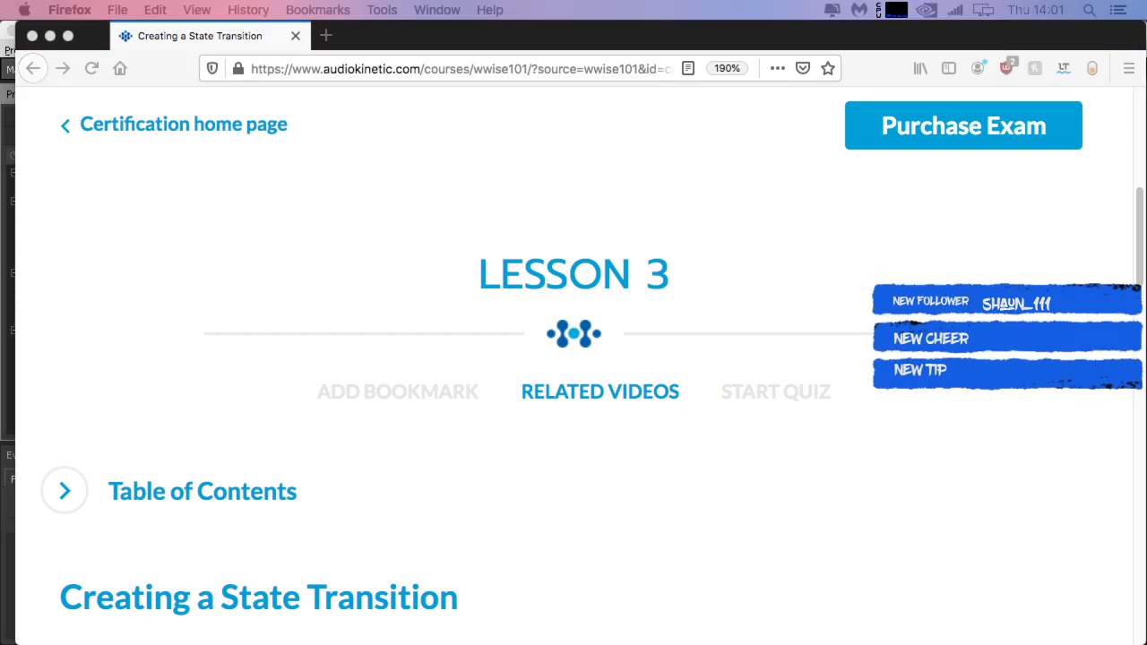
{"action": "scroll", "coordinate": [619, 403], "scroll_direction": "down", "scroll_amount": 5}
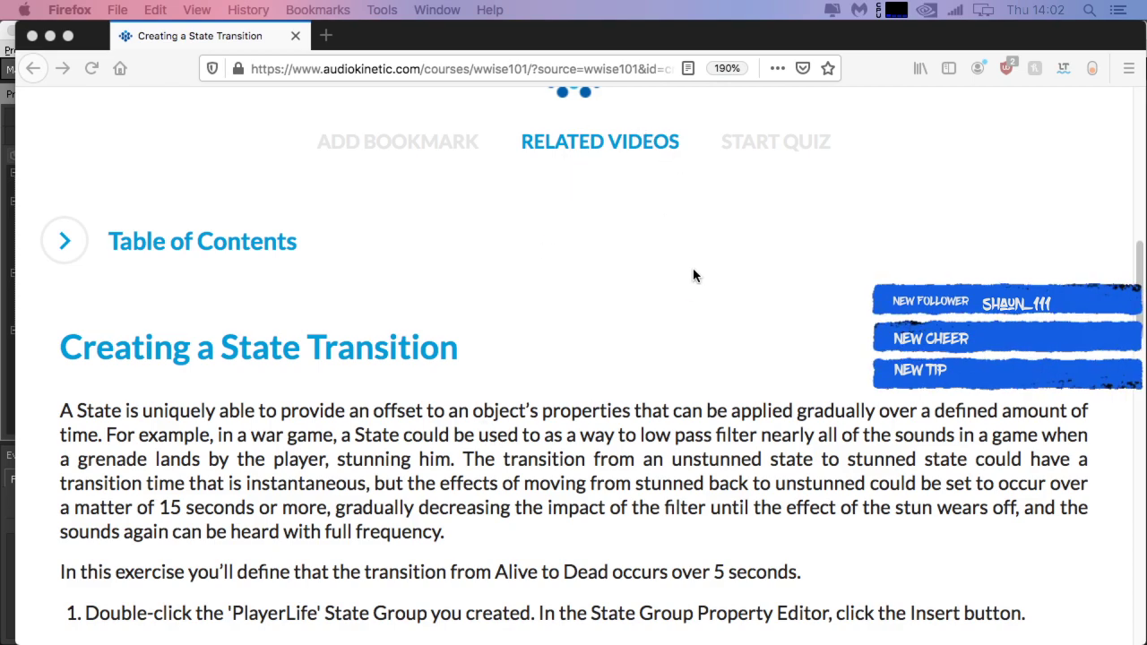
{"action": "scroll", "coordinate": [693, 275], "scroll_direction": "down", "scroll_amount": 3}
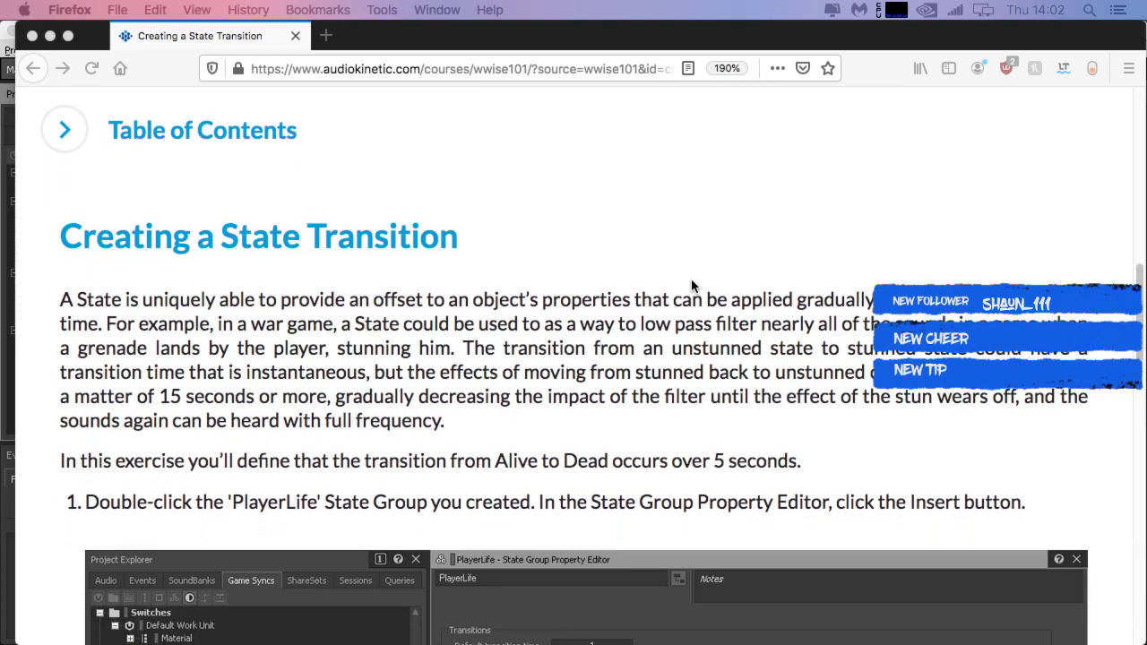
{"action": "scroll", "coordinate": [410, 275], "scroll_direction": "down", "scroll_amount": 2}
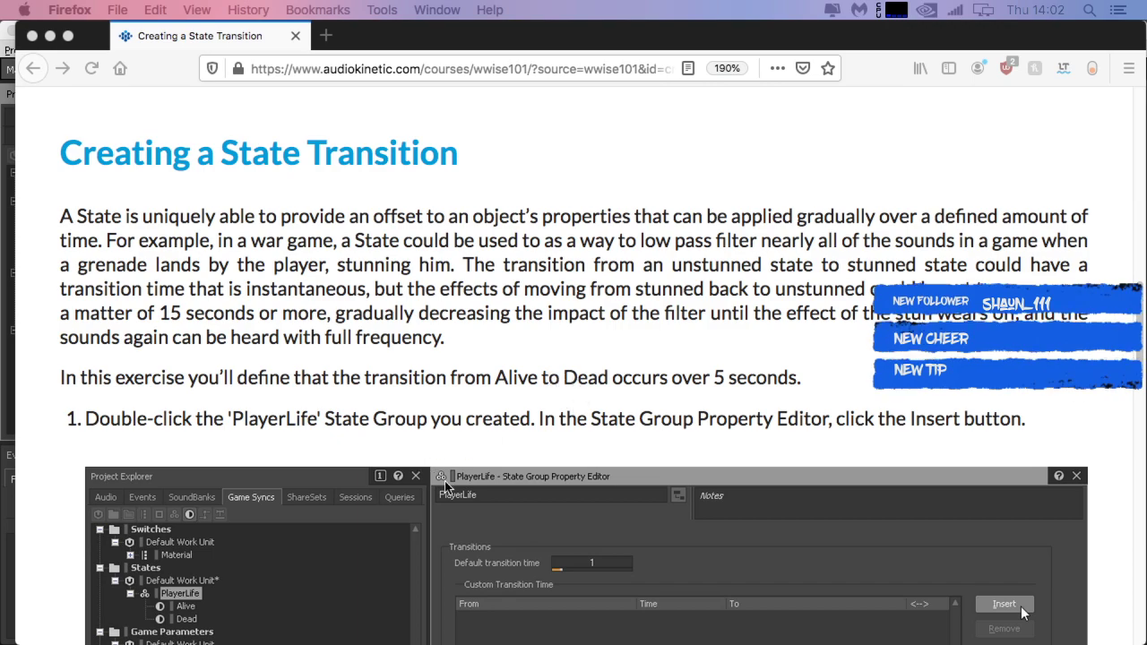
{"action": "scroll", "coordinate": [420, 472], "scroll_direction": "down", "scroll_amount": 2}
{"action": "scroll", "coordinate": [420, 473], "scroll_direction": "down", "scroll_amount": 5}
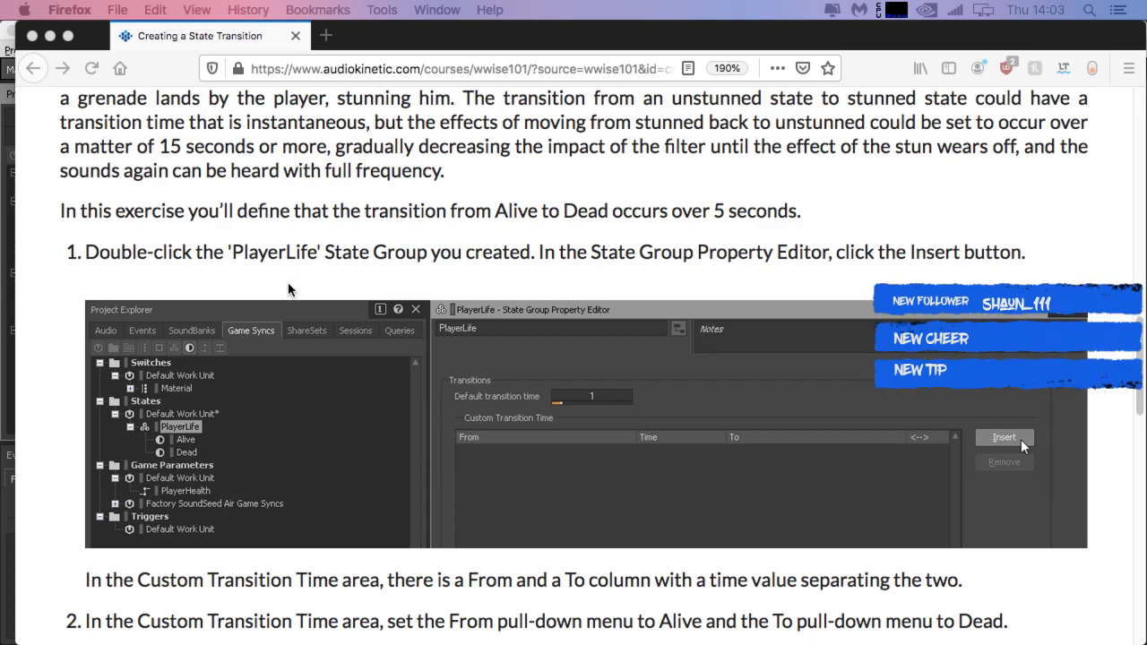
{"action": "scroll", "coordinate": [491, 302], "scroll_direction": "down", "scroll_amount": 1}
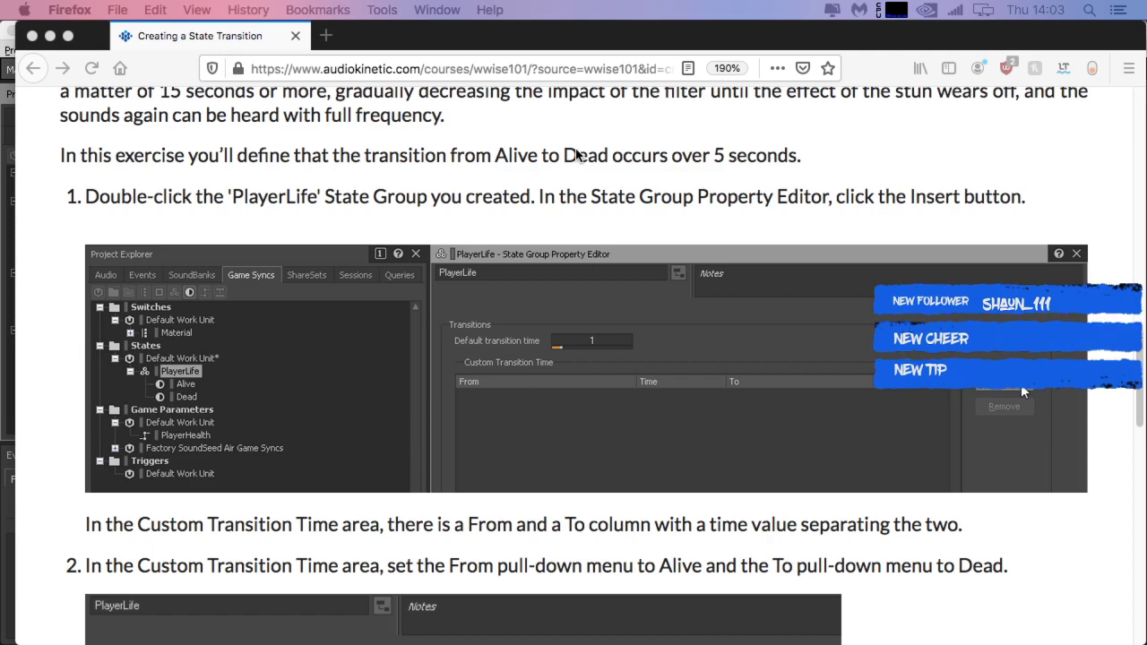
Step: Return to Wwise and insert a custom transition in the PlayerLife state group, starting from Alive with a time of 5
{"action": "left_click_drag", "start_coordinate": [438, 43], "coordinate": [0, 43]}
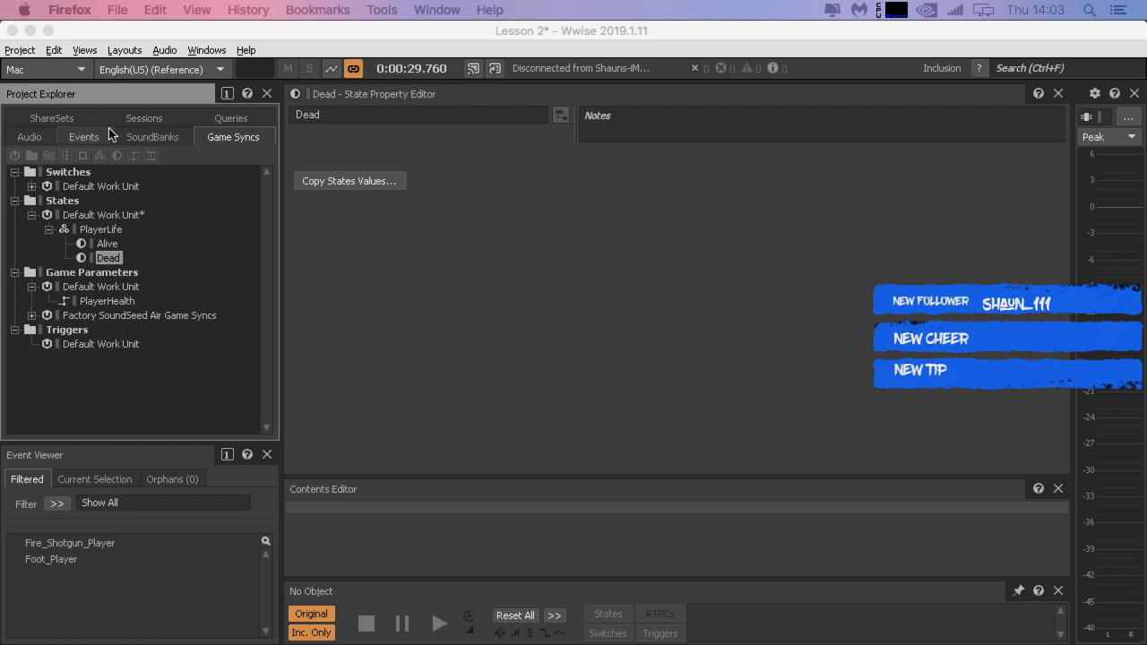
{"action": "left_click", "coordinate": [90, 231]}
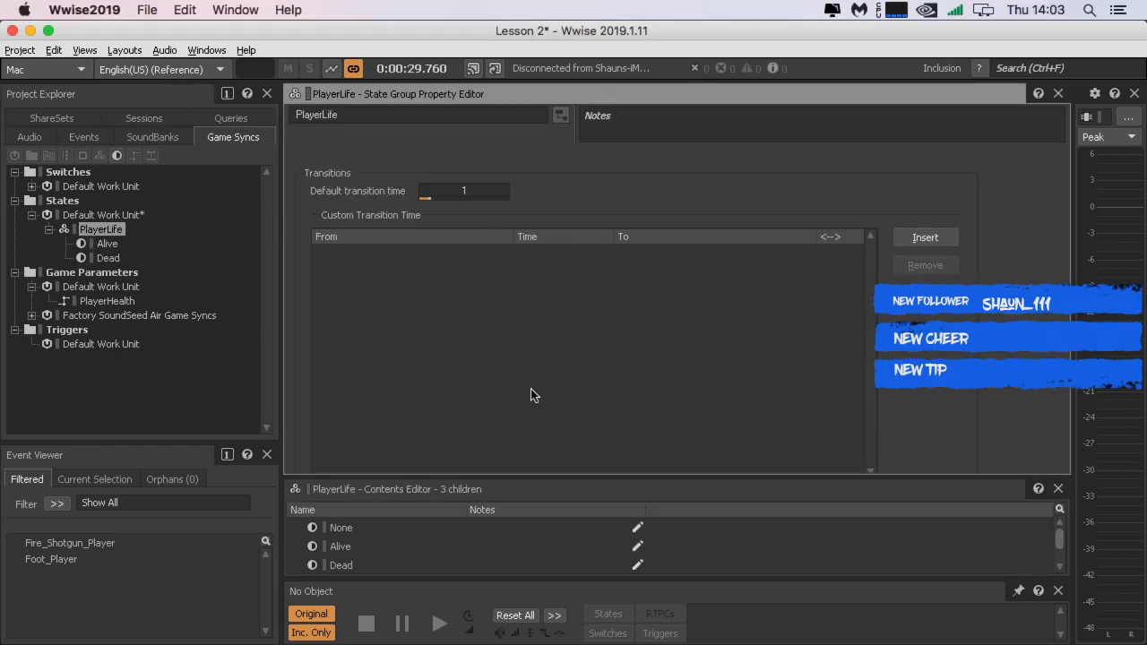
{"action": "left_click", "coordinate": [914, 240]}
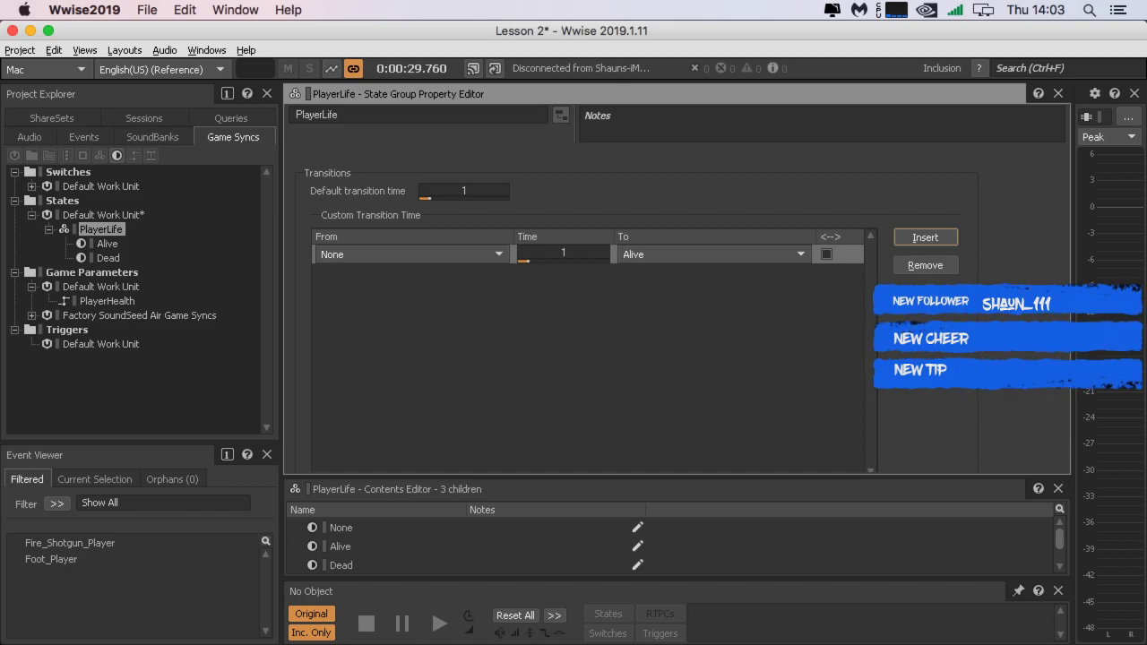
{"action": "left_click", "coordinate": [457, 254]}
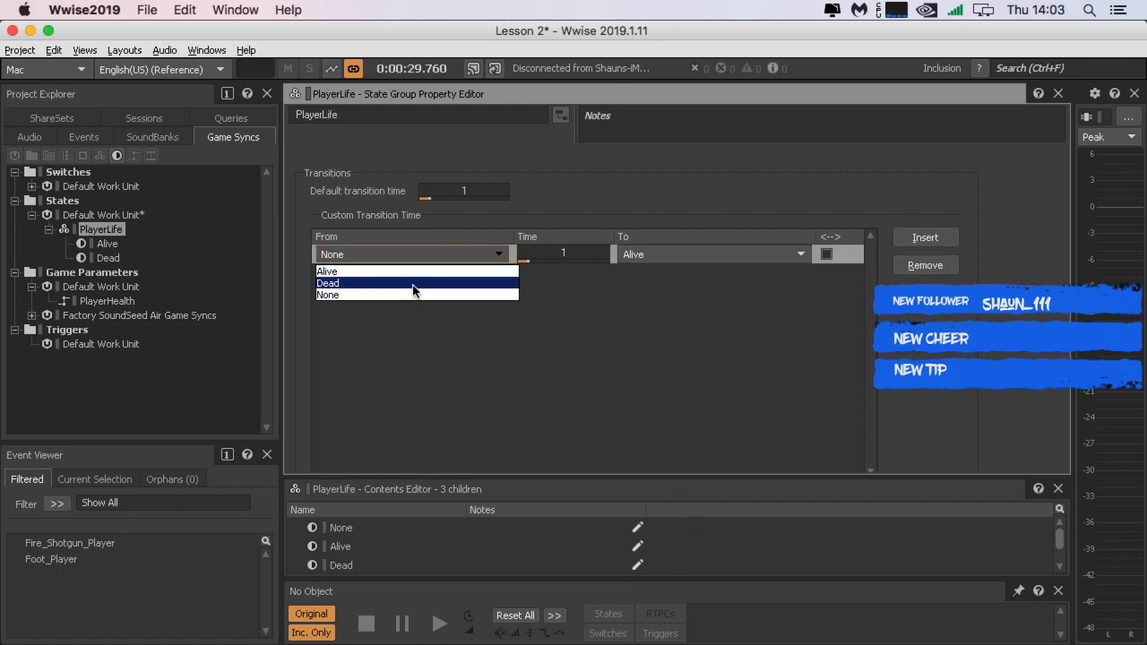
{"action": "left_click", "coordinate": [412, 270]}
{"action": "left_click", "coordinate": [590, 252]}
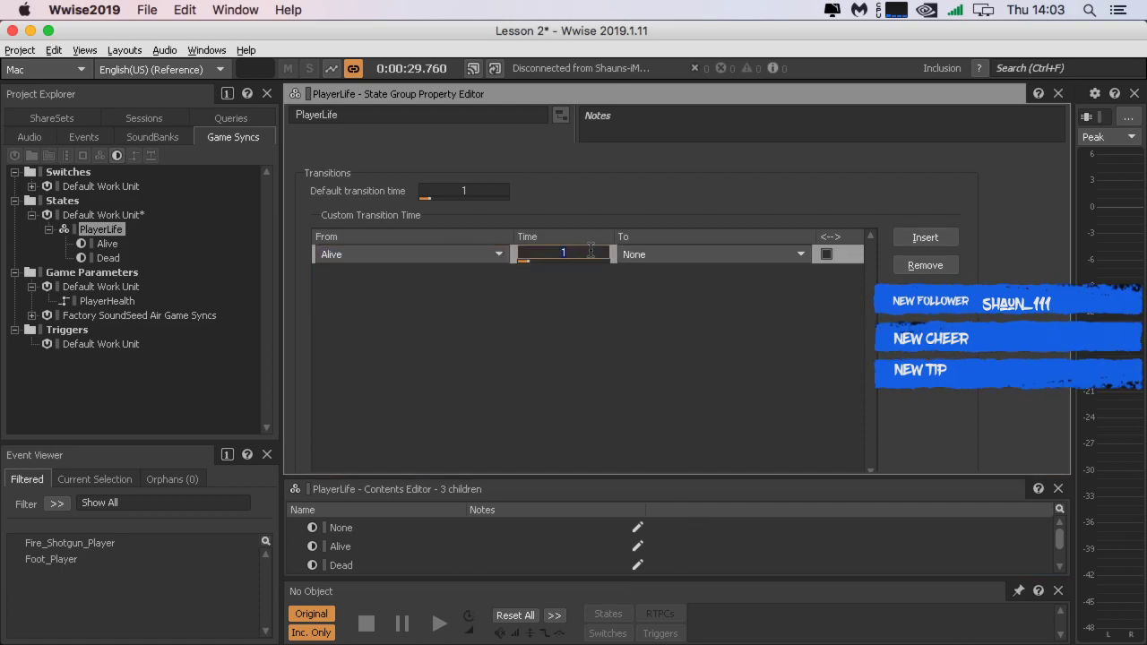
{"action": "type", "text": "5"}
{"action": "left_click", "coordinate": [586, 375]}
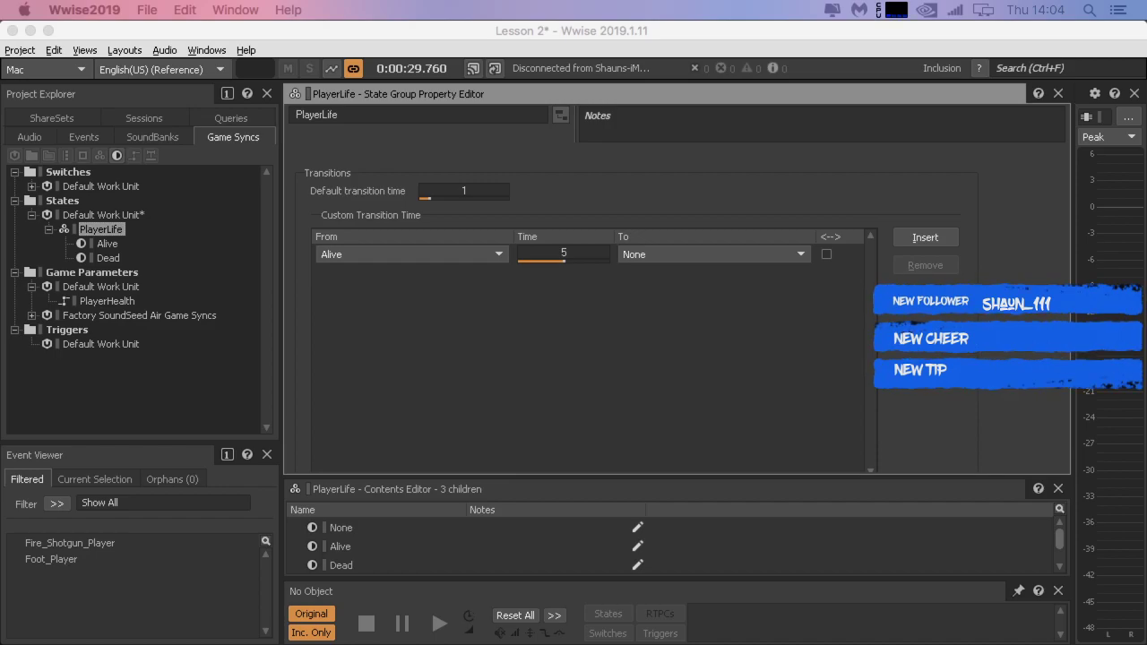
Step: Switch to Firefox and read the Configuring State Modification Values page, including its first two exercise steps
{"action": "left_click_drag", "start_coordinate": [1146, 45], "coordinate": [907, 5]}
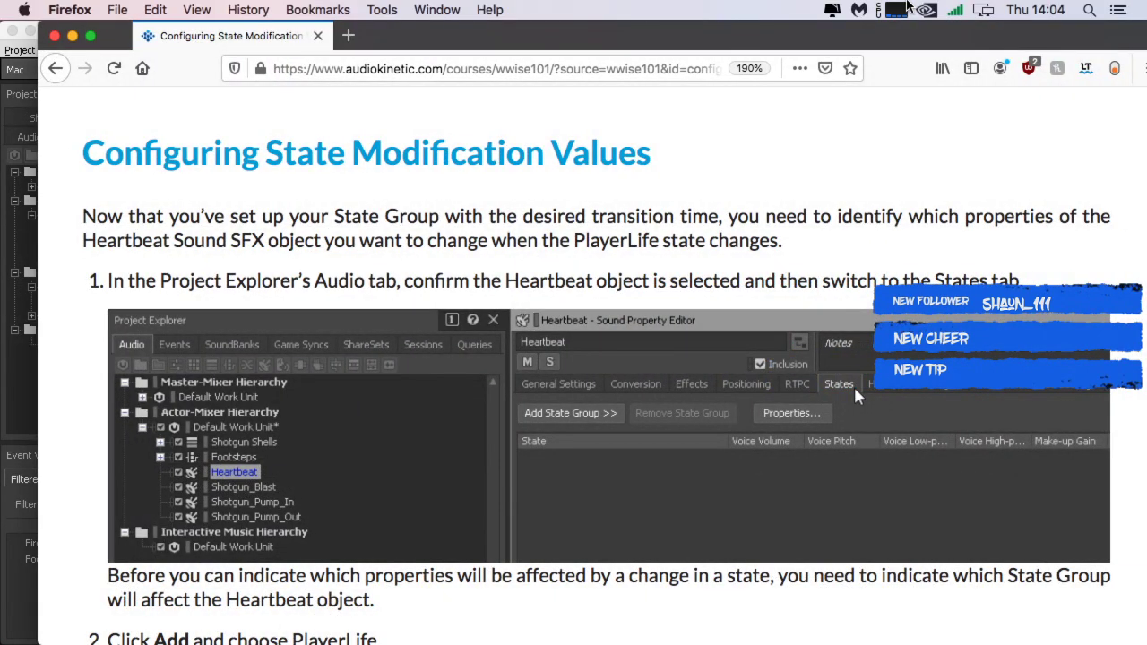
{"action": "left_click", "coordinate": [926, 10]}
{"action": "left_click", "coordinate": [605, 25]}
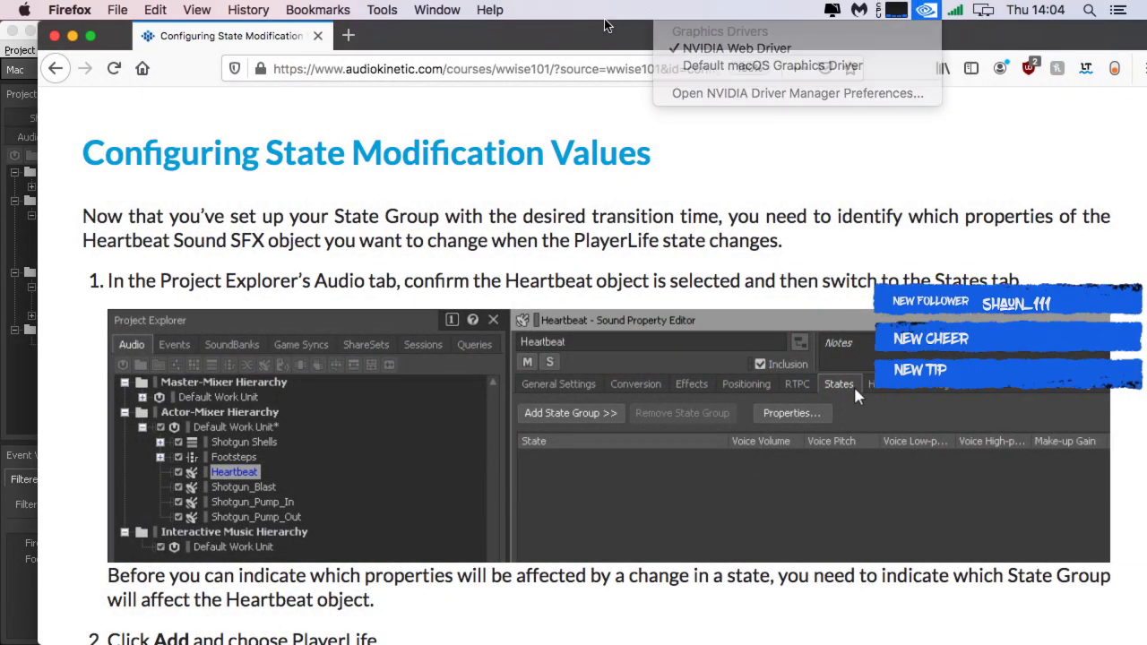
{"action": "left_click_drag", "start_coordinate": [594, 25], "coordinate": [546, 26]}
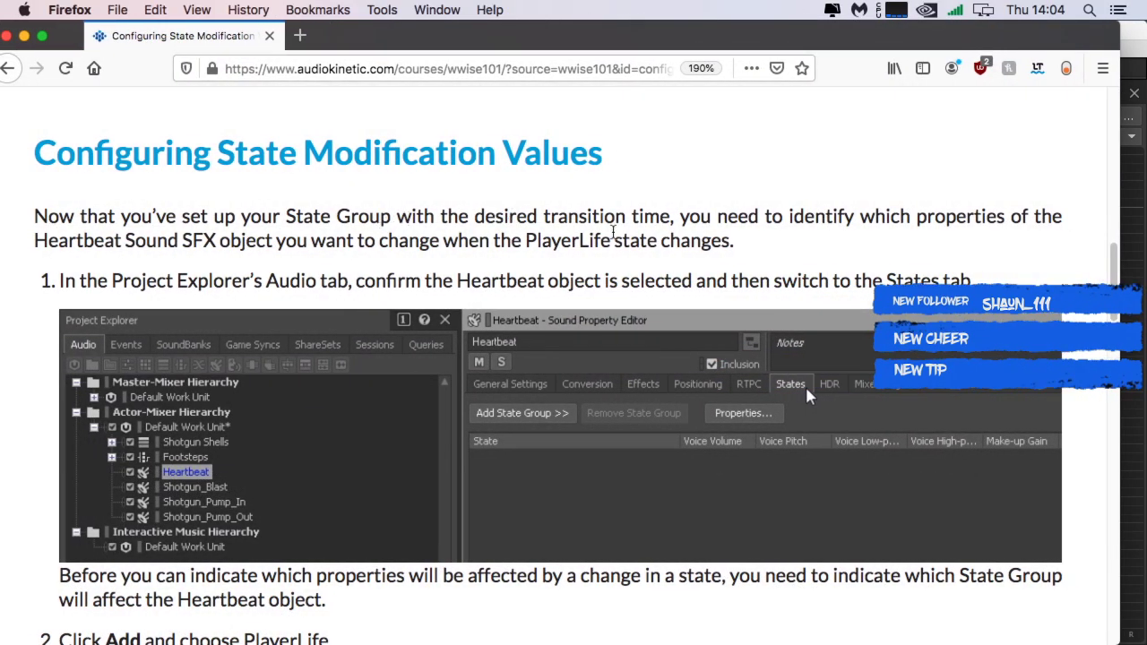
{"action": "left_click_drag", "start_coordinate": [552, 216], "coordinate": [606, 275]}
{"action": "left_click", "coordinate": [559, 284]}
{"action": "scroll", "coordinate": [340, 424], "scroll_direction": "down", "scroll_amount": 2}
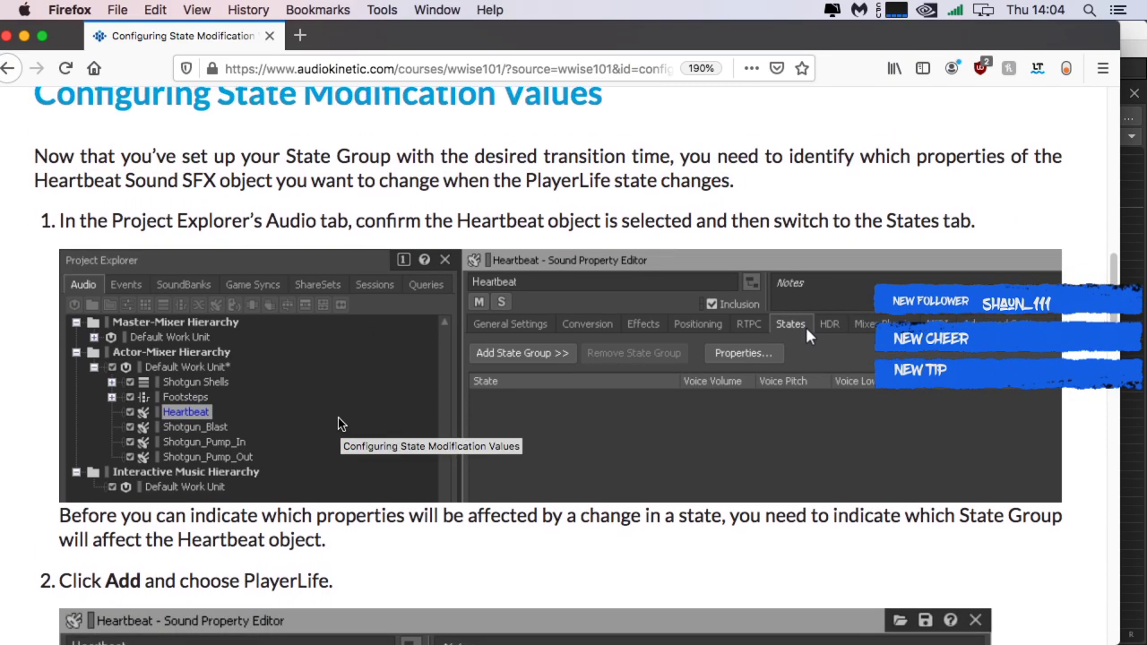
{"action": "scroll", "coordinate": [339, 424], "scroll_direction": "up", "scroll_amount": 1}
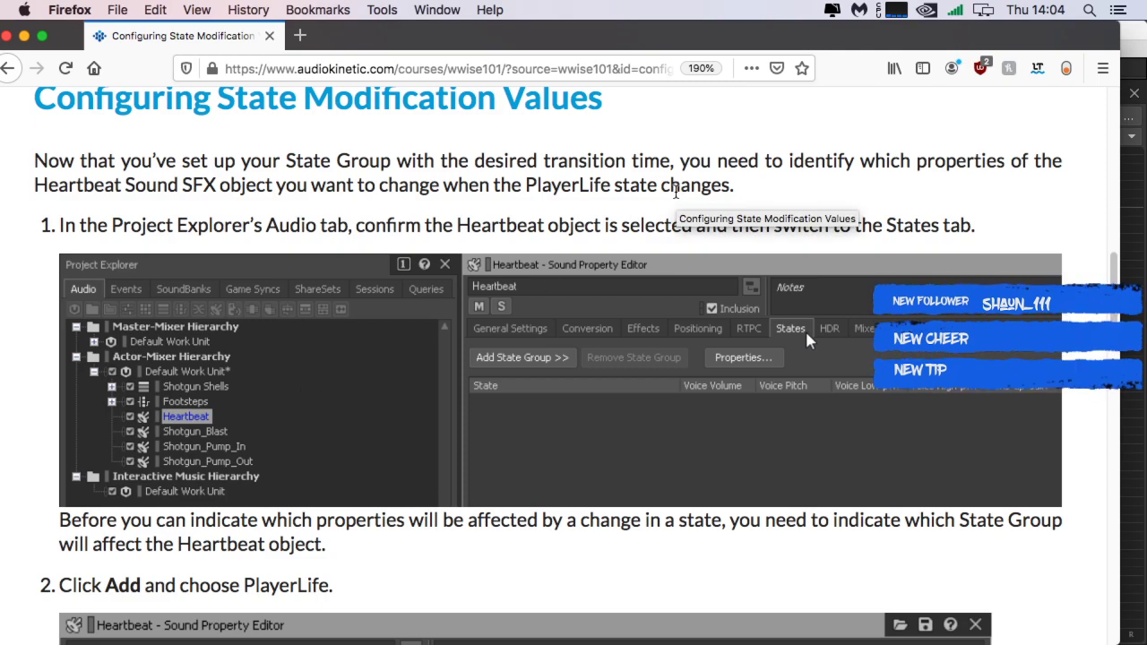
{"action": "scroll", "coordinate": [573, 269], "scroll_direction": "down", "scroll_amount": 3}
{"action": "scroll", "coordinate": [510, 312], "scroll_direction": "down", "scroll_amount": 2}
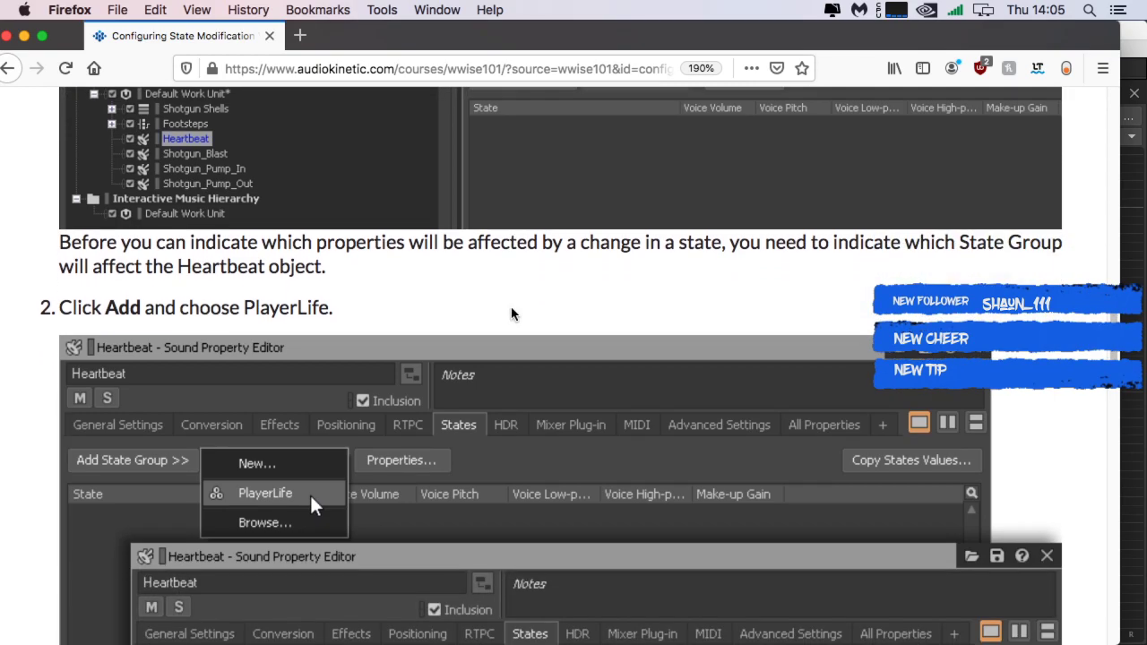
{"action": "scroll", "coordinate": [514, 312], "scroll_direction": "up", "scroll_amount": 8}
{"action": "scroll", "coordinate": [804, 451], "scroll_direction": "down", "scroll_amount": 1}
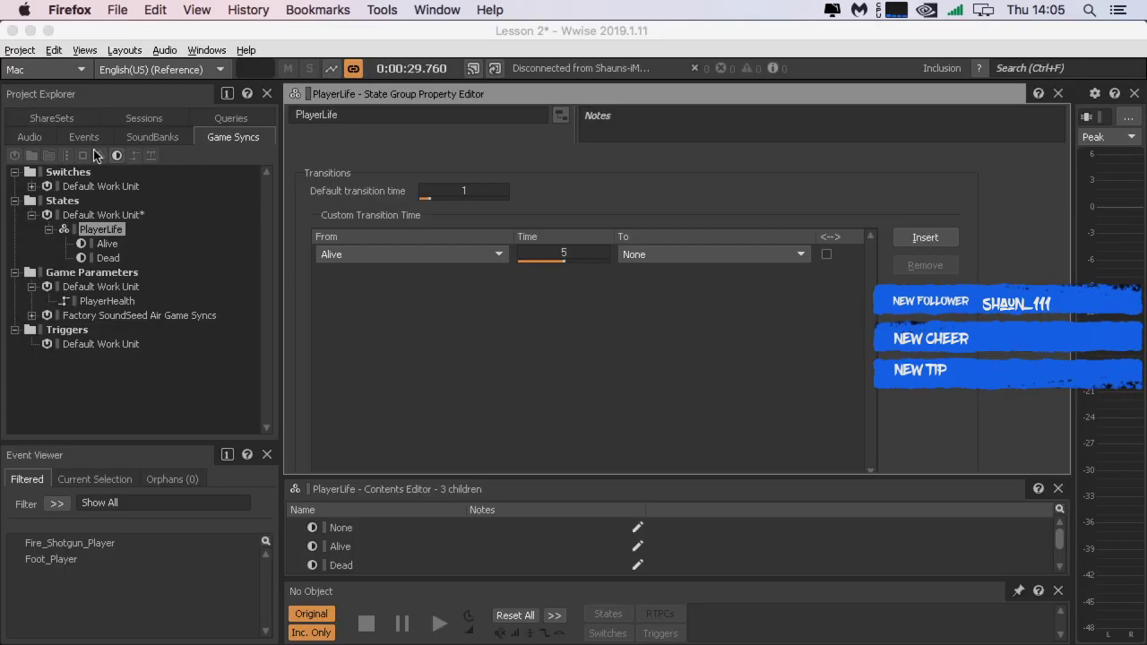
Step: Return to Wwise and add the PlayerLife state group to the States settings of the Heartbeat sound object
{"action": "left_click", "coordinate": [29, 137]}
{"action": "left_click", "coordinate": [109, 258]}
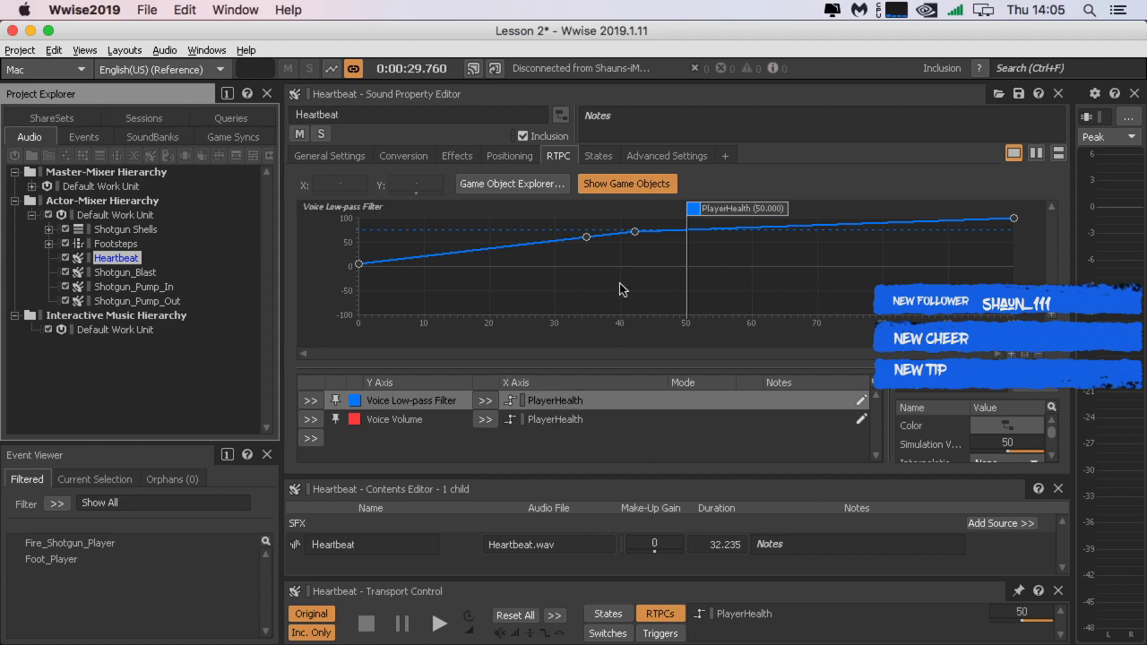
{"action": "left_click", "coordinate": [595, 158]}
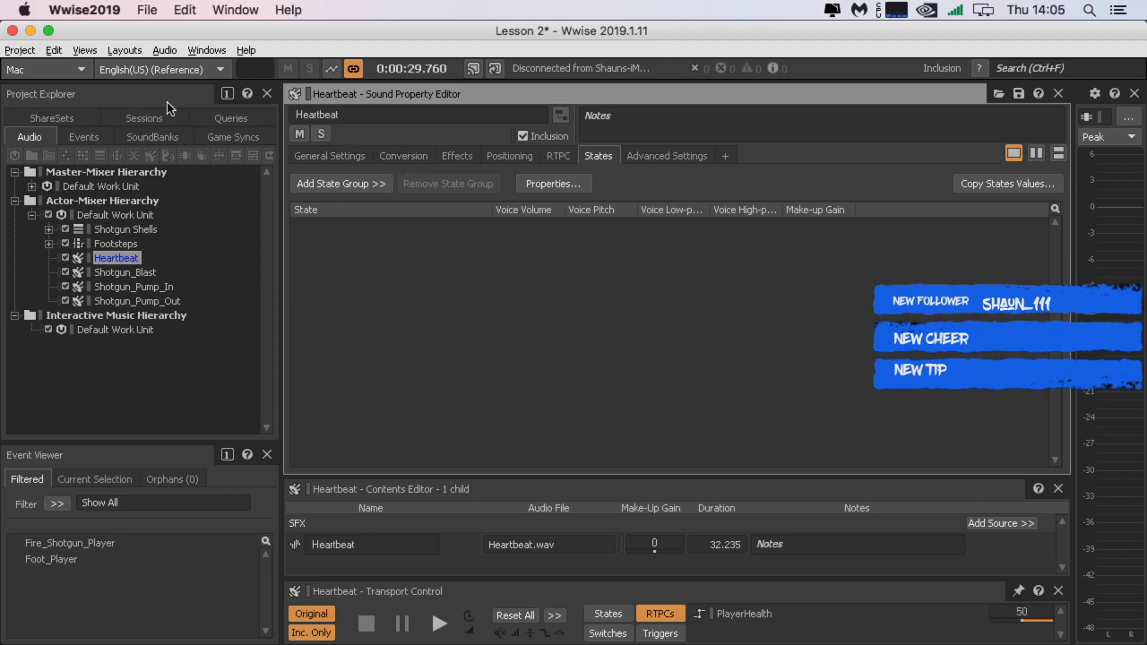
{"action": "left_click", "coordinate": [379, 180]}
{"action": "left_click", "coordinate": [349, 239]}
{"action": "left_click", "coordinate": [336, 188]}
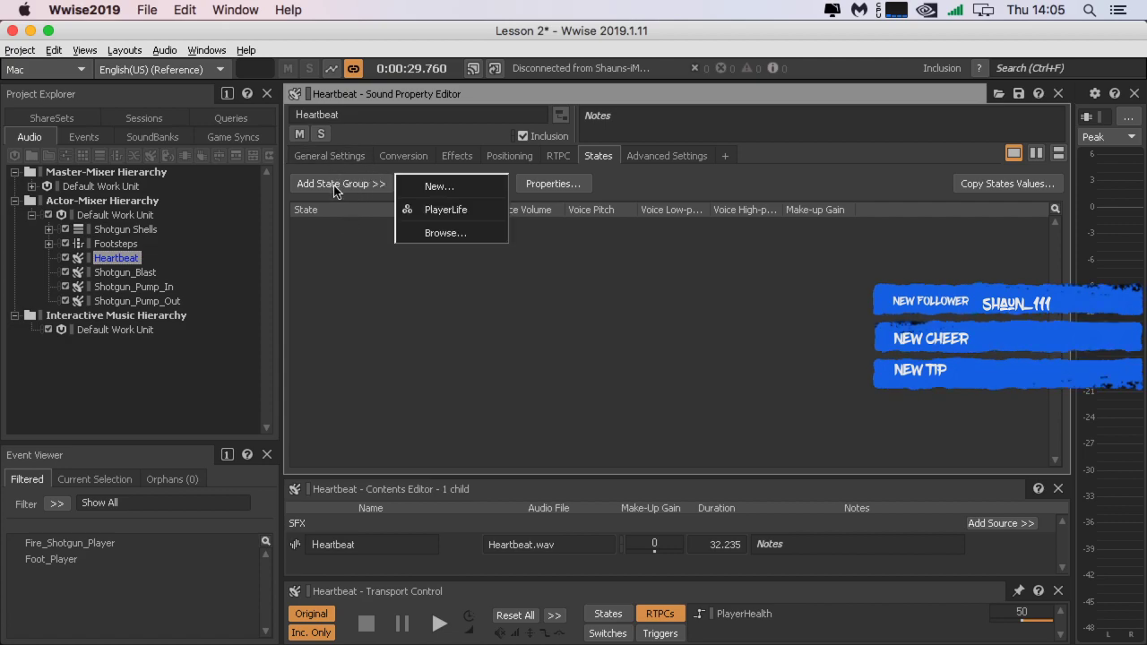
{"action": "left_click", "coordinate": [411, 213]}
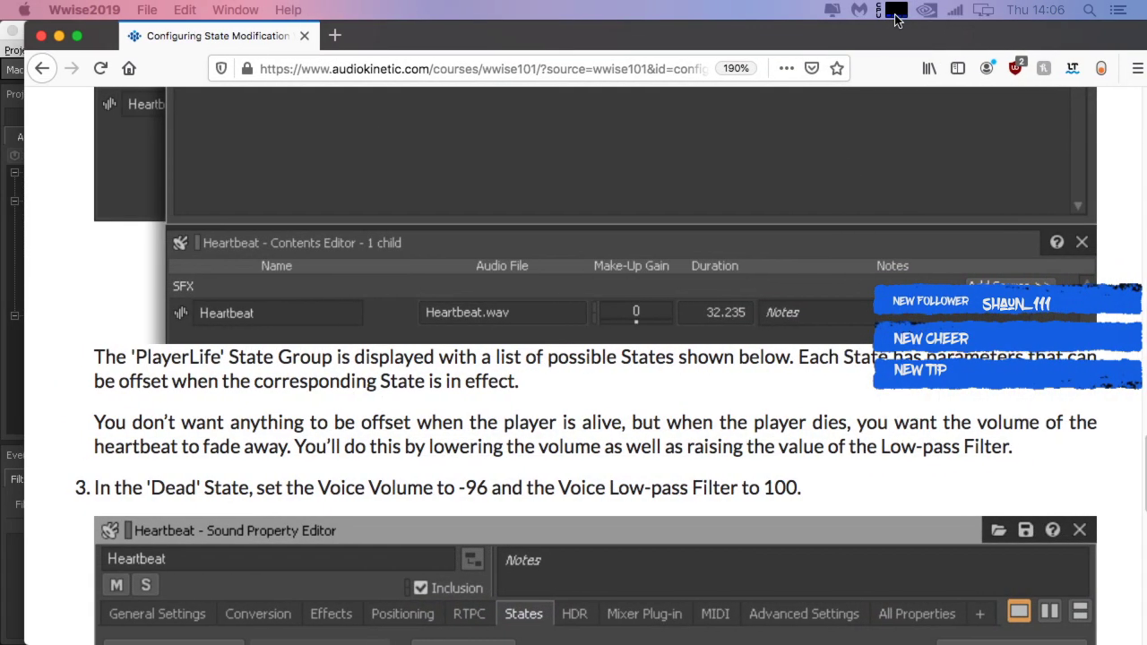
Step: Switch to Firefox and read exercise step 3 about offsetting the Dead state's Voice Volume and Voice Low-pass Filter
{"action": "left_click_drag", "start_coordinate": [896, 20], "coordinate": [901, 22]}
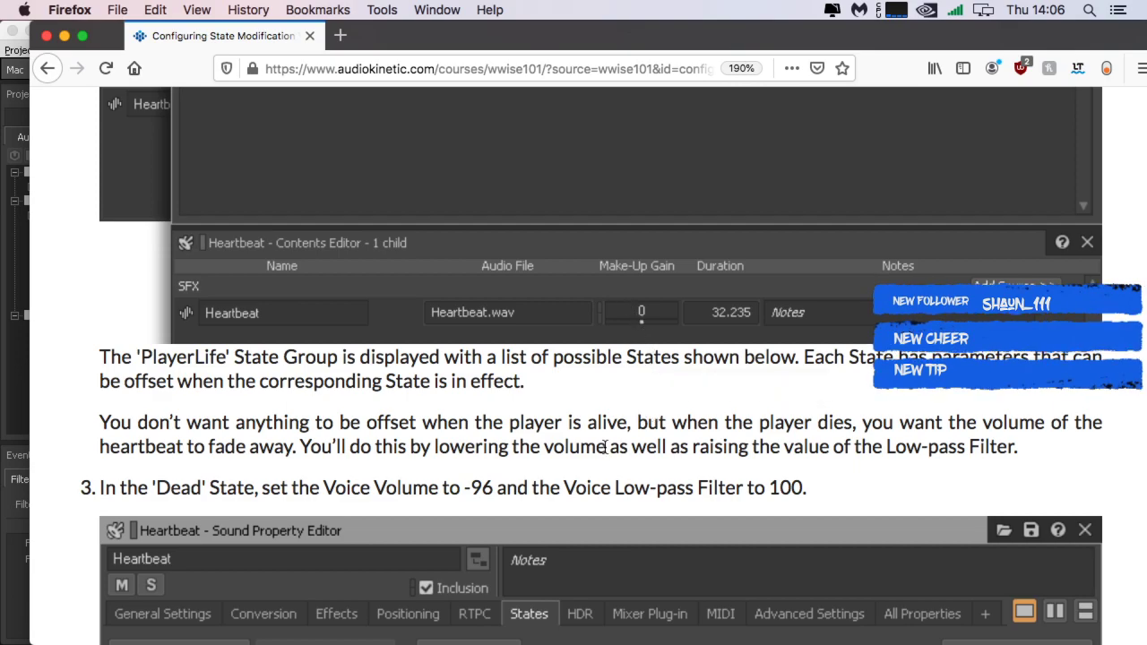
{"action": "scroll", "coordinate": [602, 448], "scroll_direction": "down", "scroll_amount": 1}
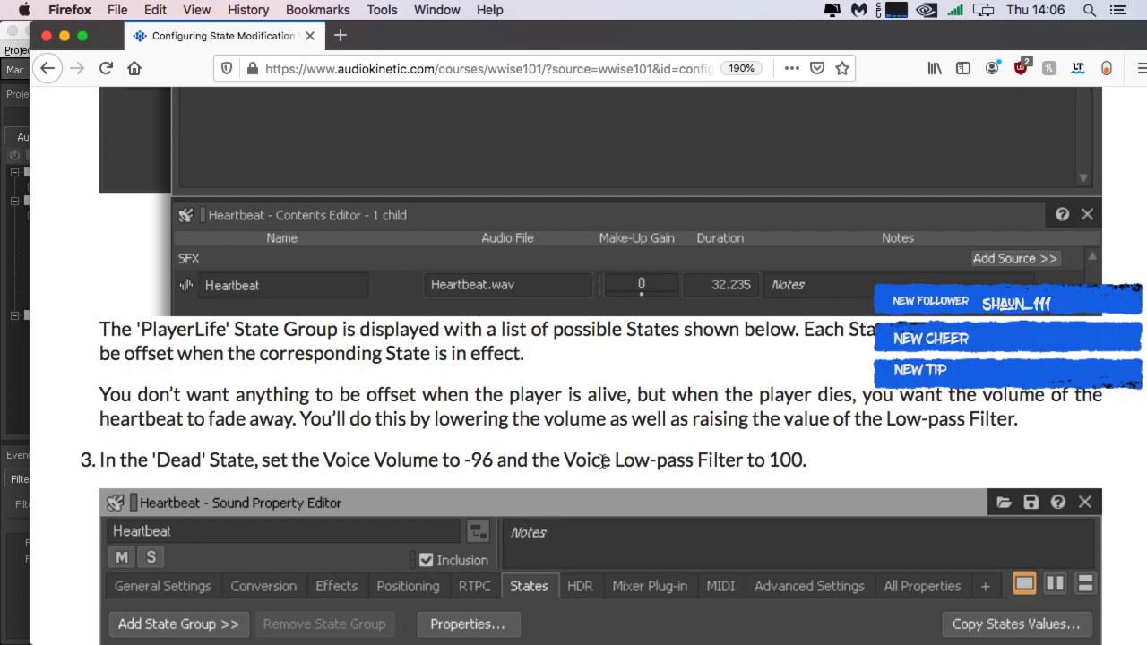
{"action": "scroll", "coordinate": [548, 451], "scroll_direction": "down", "scroll_amount": 2}
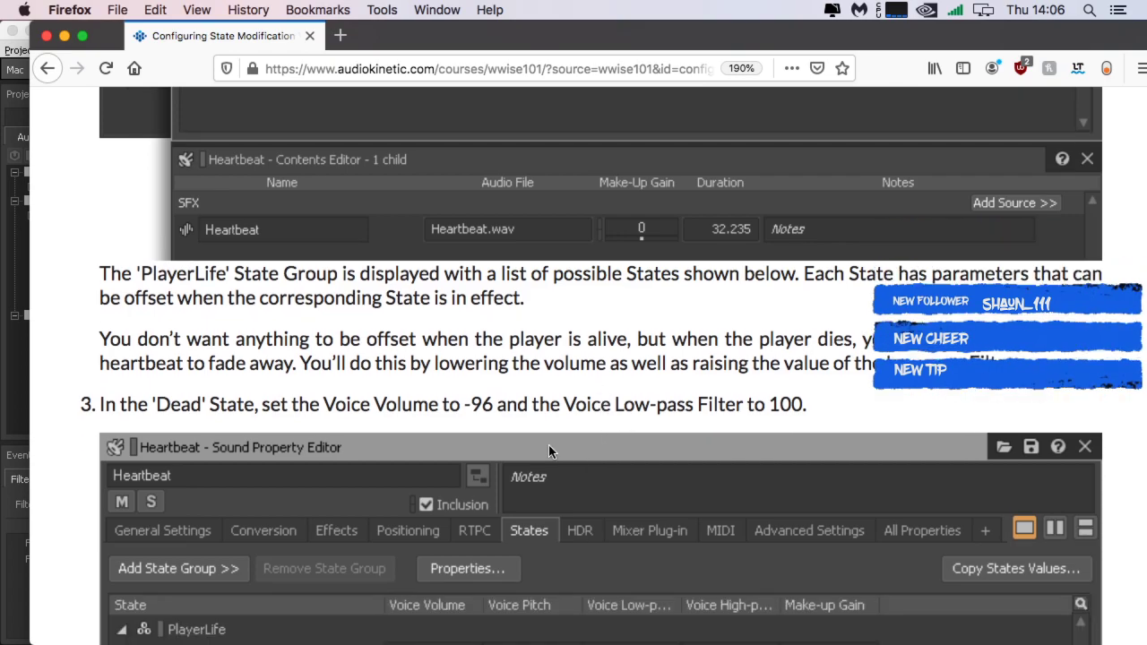
{"action": "scroll", "coordinate": [549, 446], "scroll_direction": "down", "scroll_amount": 2}
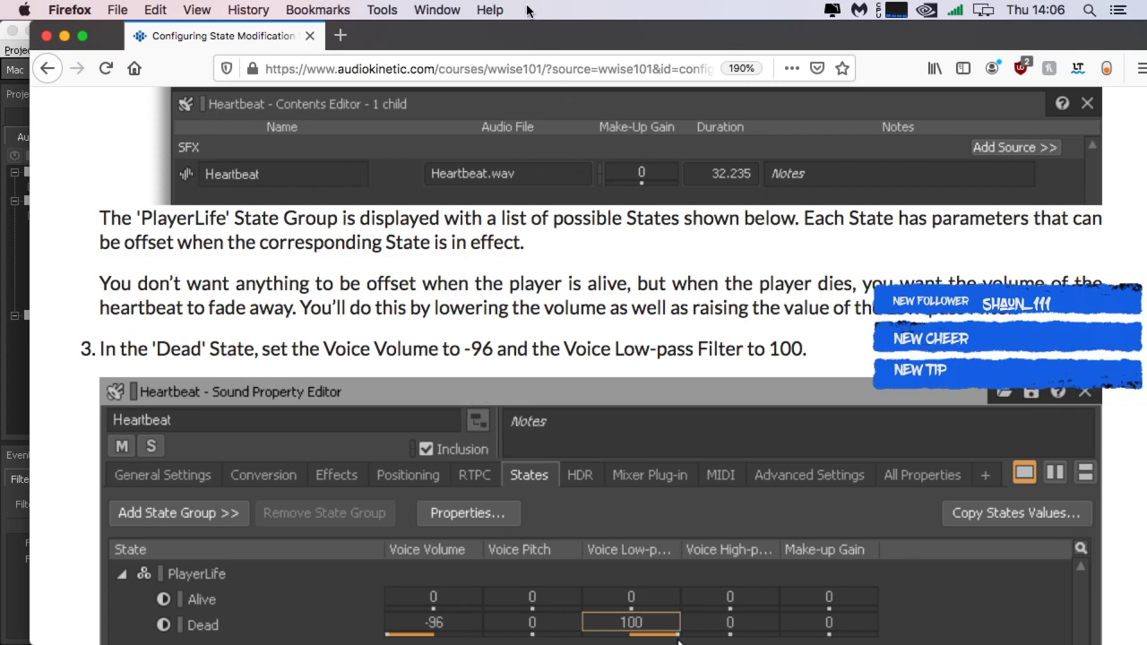
Step: Return to Wwise, try to edit Heartbeat's Voice Volume for the Dead state, and check the From options of the PlayerLife custom transition
{"action": "left_click_drag", "start_coordinate": [439, 42], "coordinate": [1146, 45]}
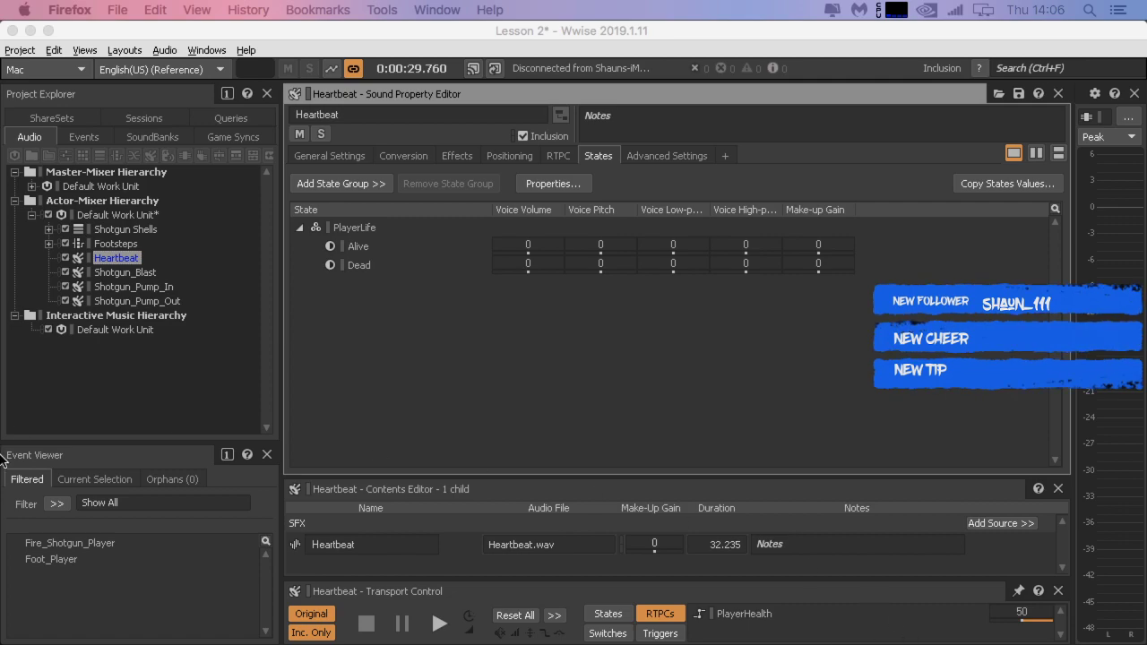
{"action": "left_click", "coordinate": [527, 265]}
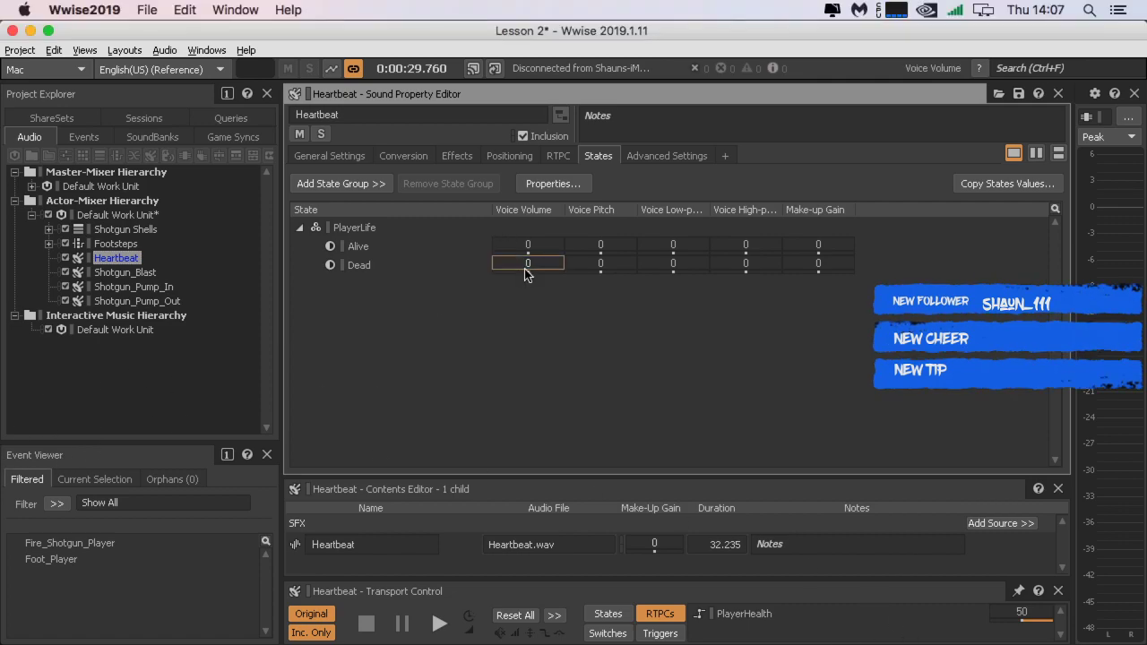
{"action": "double_click", "coordinate": [527, 268]}
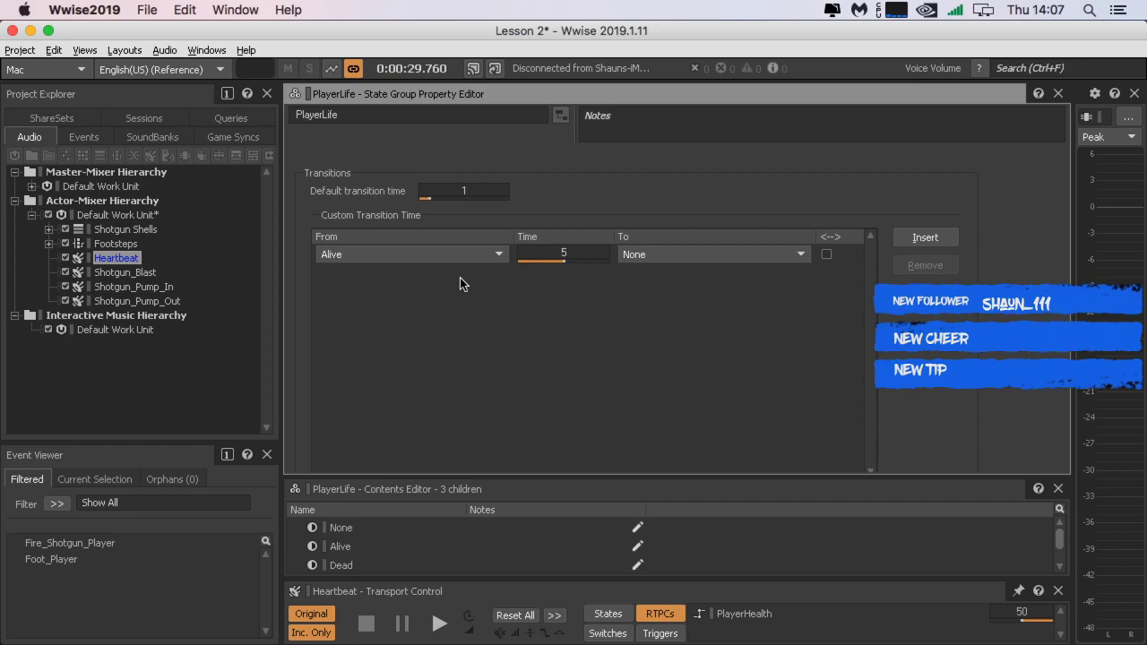
{"action": "left_click", "coordinate": [340, 256]}
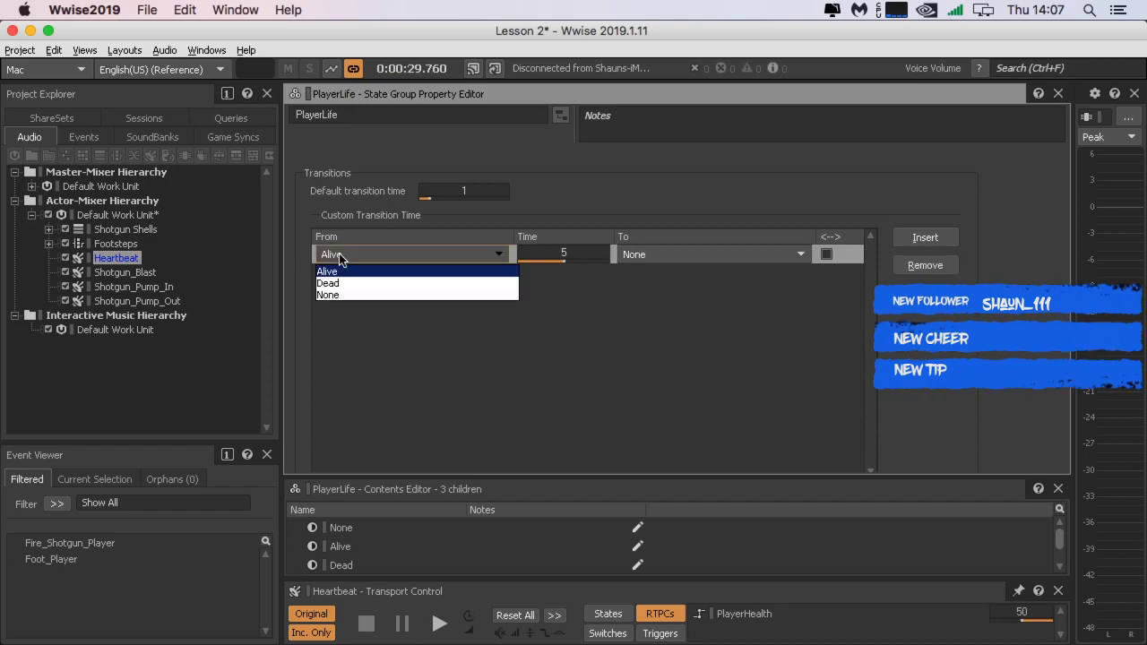
{"action": "left_click", "coordinate": [675, 323]}
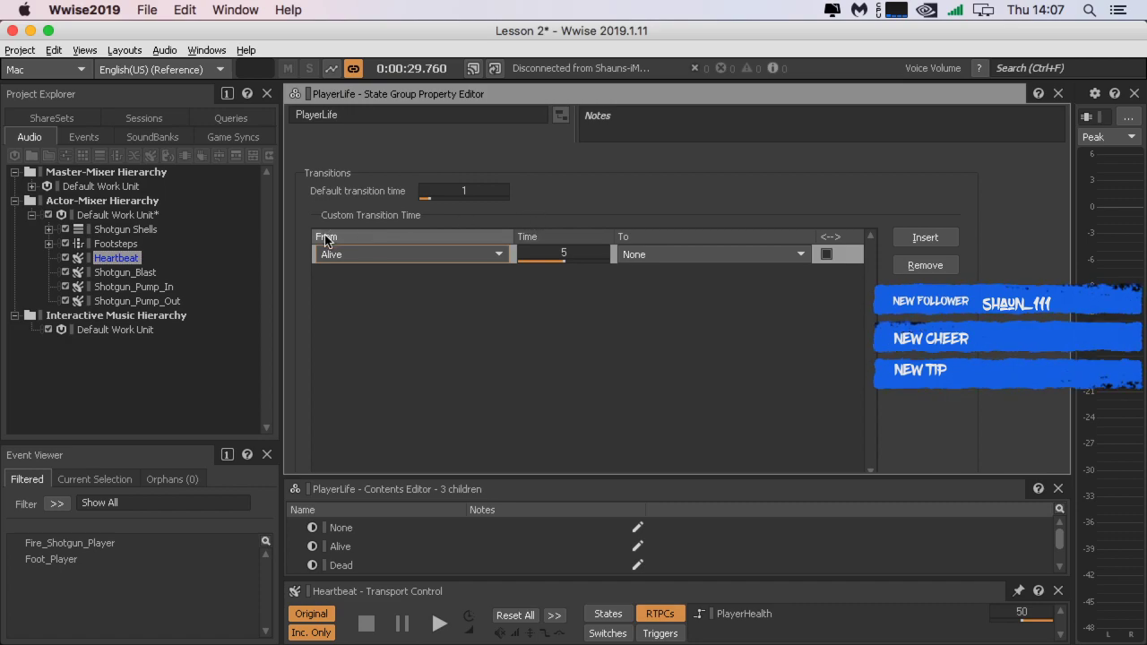
Step: Undo the last change and try to bring the Heartbeat object's properties back into the Property Editor
{"action": "left_click", "coordinate": [183, 9]}
{"action": "left_click", "coordinate": [199, 31]}
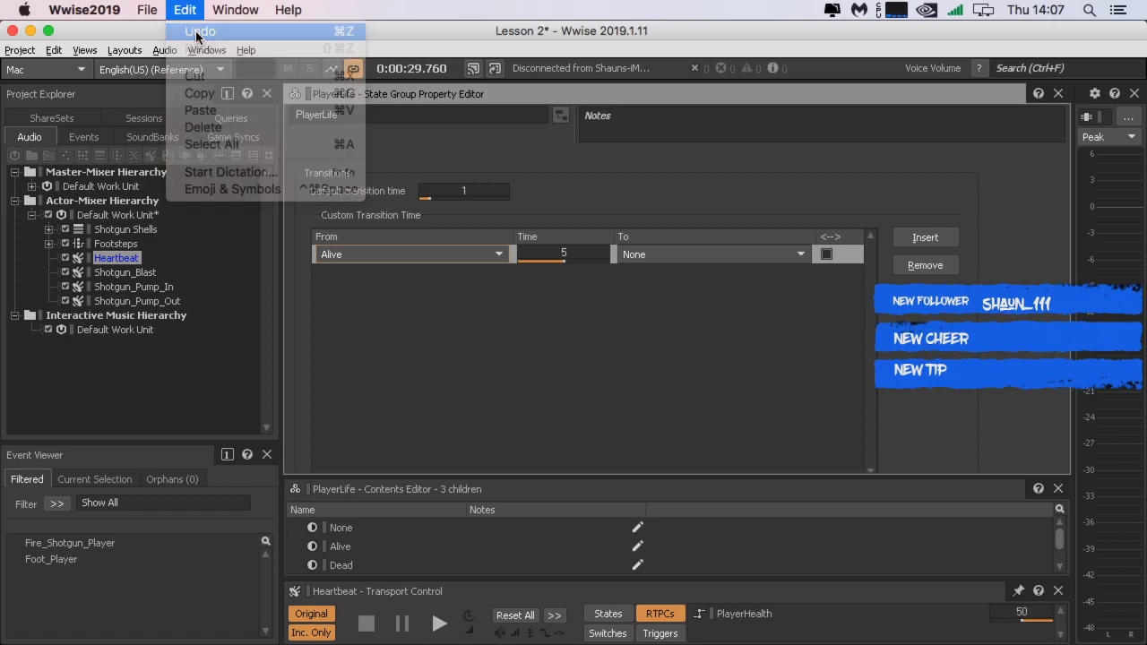
{"action": "scroll", "coordinate": [419, 525], "scroll_direction": "down", "scroll_amount": 1}
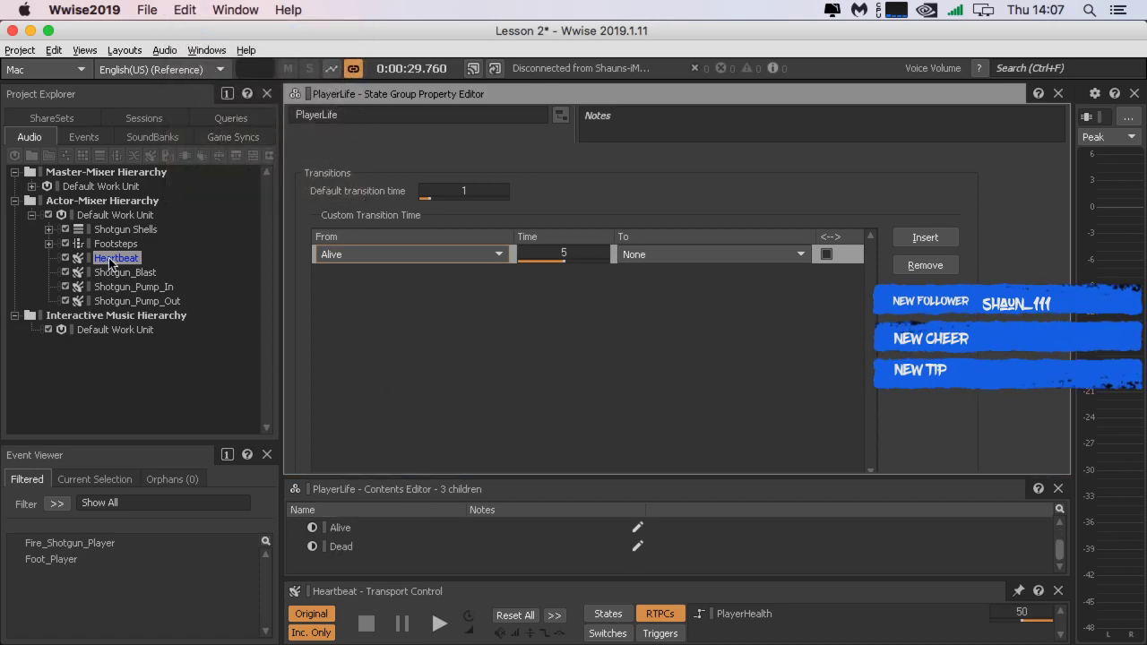
{"action": "left_click", "coordinate": [113, 258]}
{"action": "left_click", "coordinate": [437, 280]}
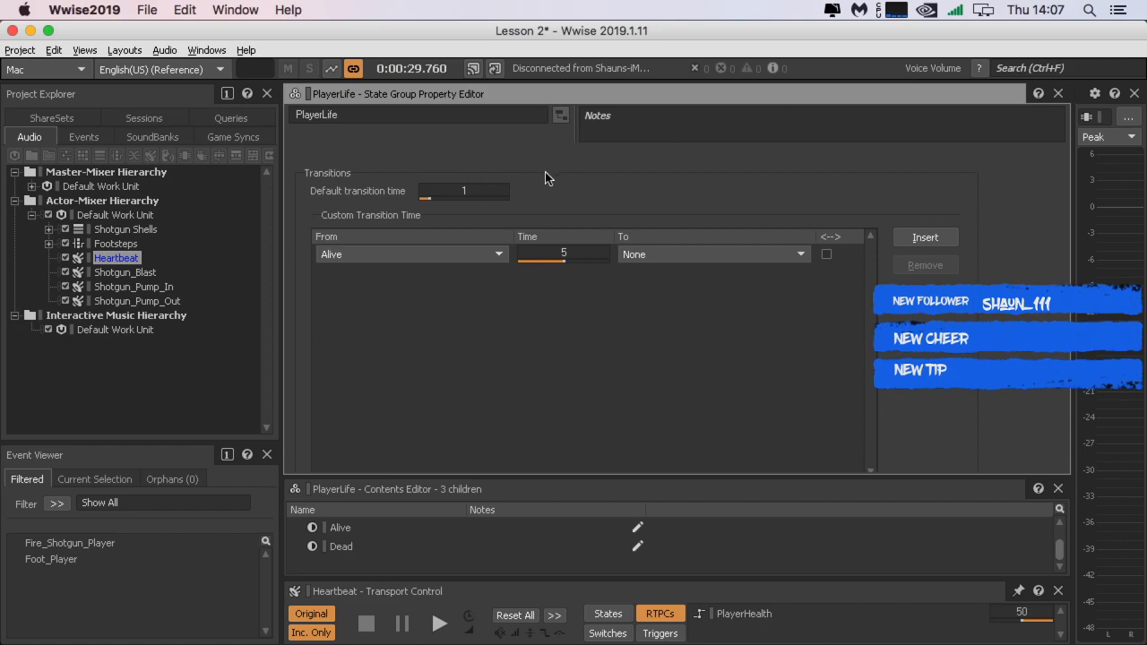
{"action": "left_click", "coordinate": [114, 260]}
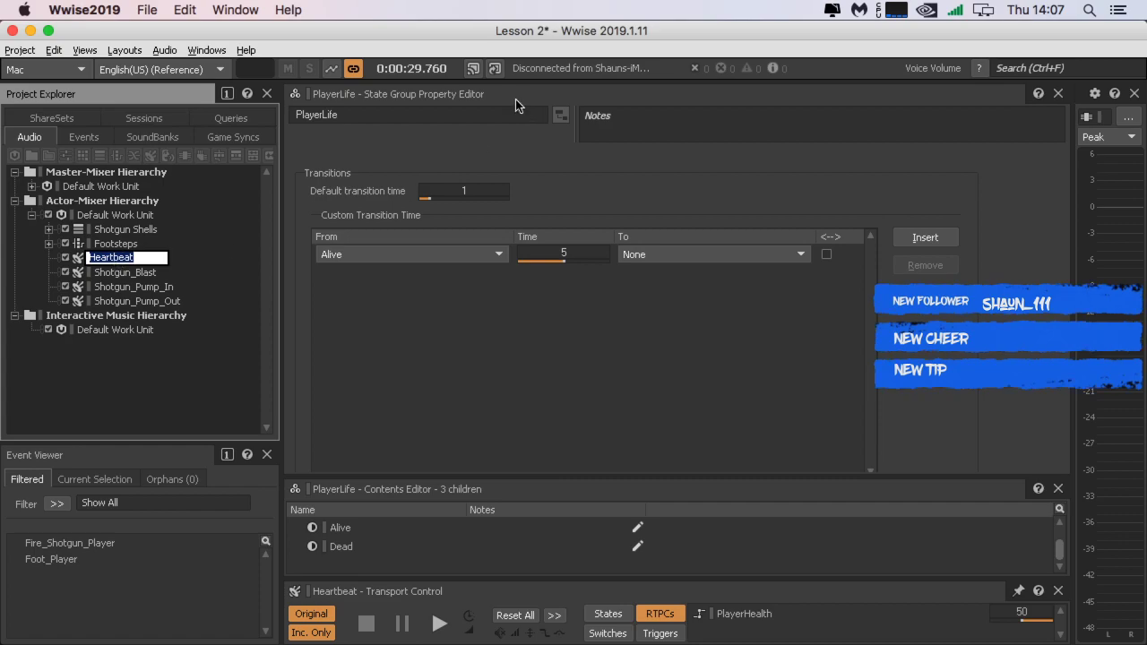
{"action": "left_click", "coordinate": [395, 111]}
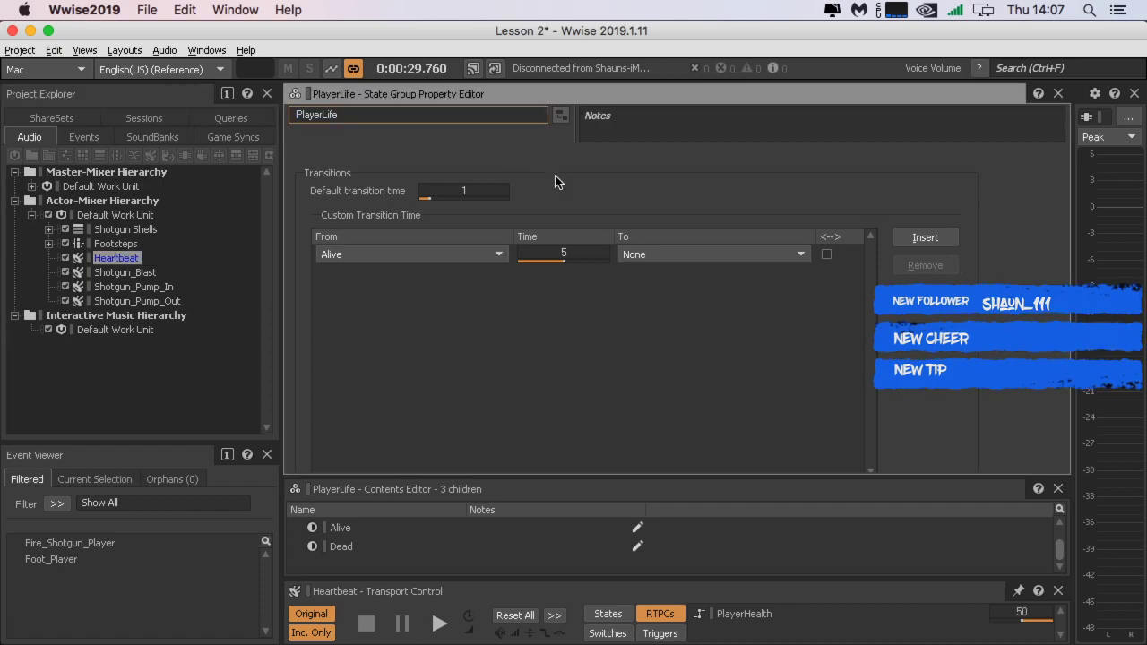
Step: Open the Dead state's properties from the PlayerLife contents and enlarge the Contents Editor to show all its states
{"action": "double_click", "coordinate": [354, 546]}
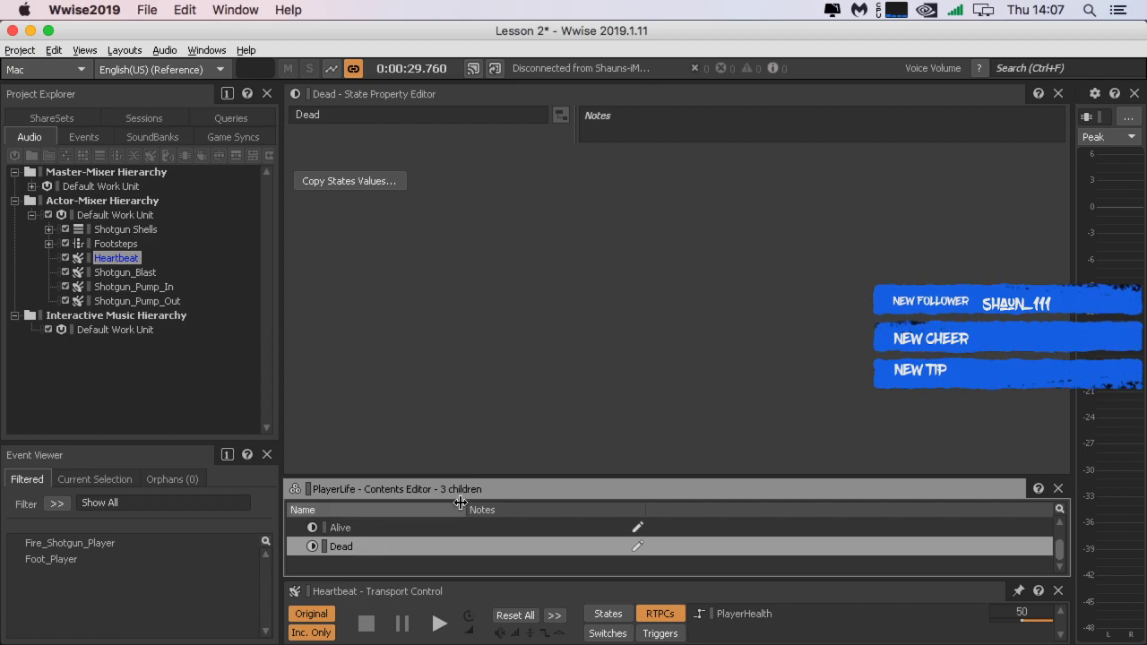
{"action": "left_click_drag", "start_coordinate": [459, 503], "coordinate": [470, 503]}
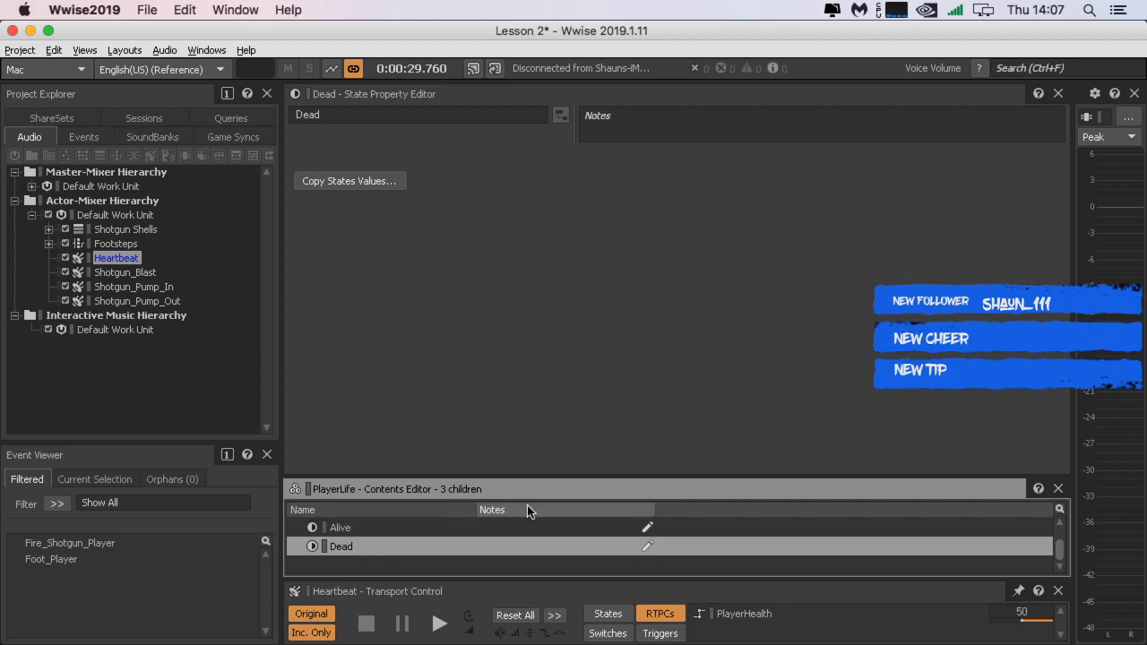
{"action": "left_click_drag", "start_coordinate": [553, 493], "coordinate": [548, 324]}
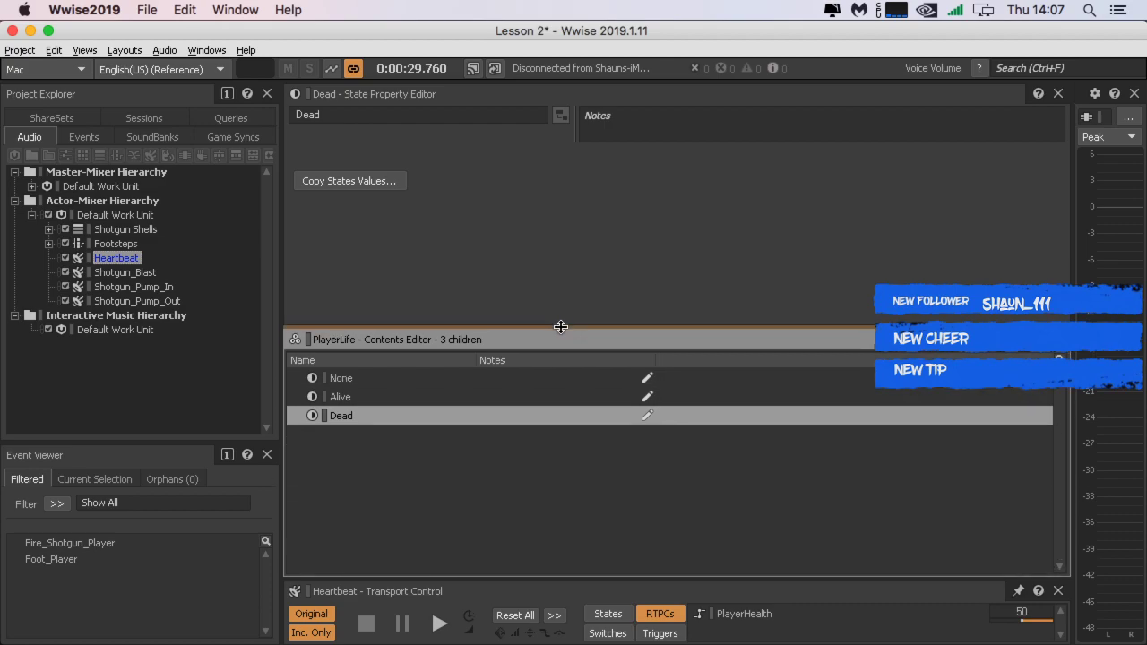
{"action": "left_click", "coordinate": [509, 461]}
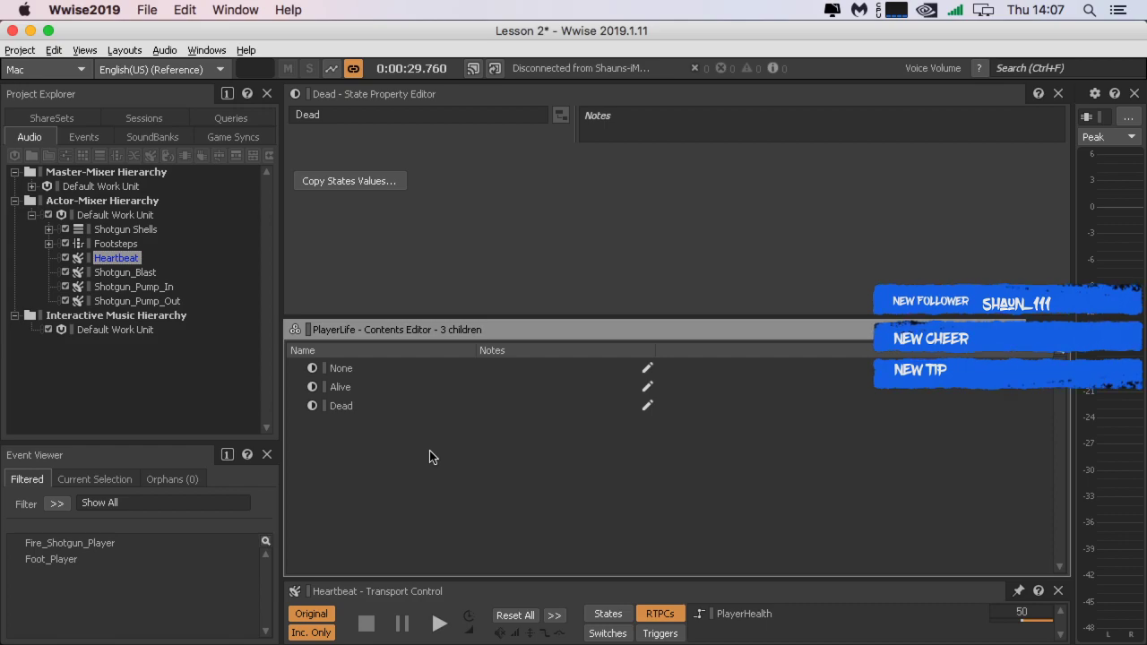
Step: Examine the Dead state in the Property Editor and Contents Editor for volume settings, resizing the two areas
{"action": "left_click", "coordinate": [493, 115]}
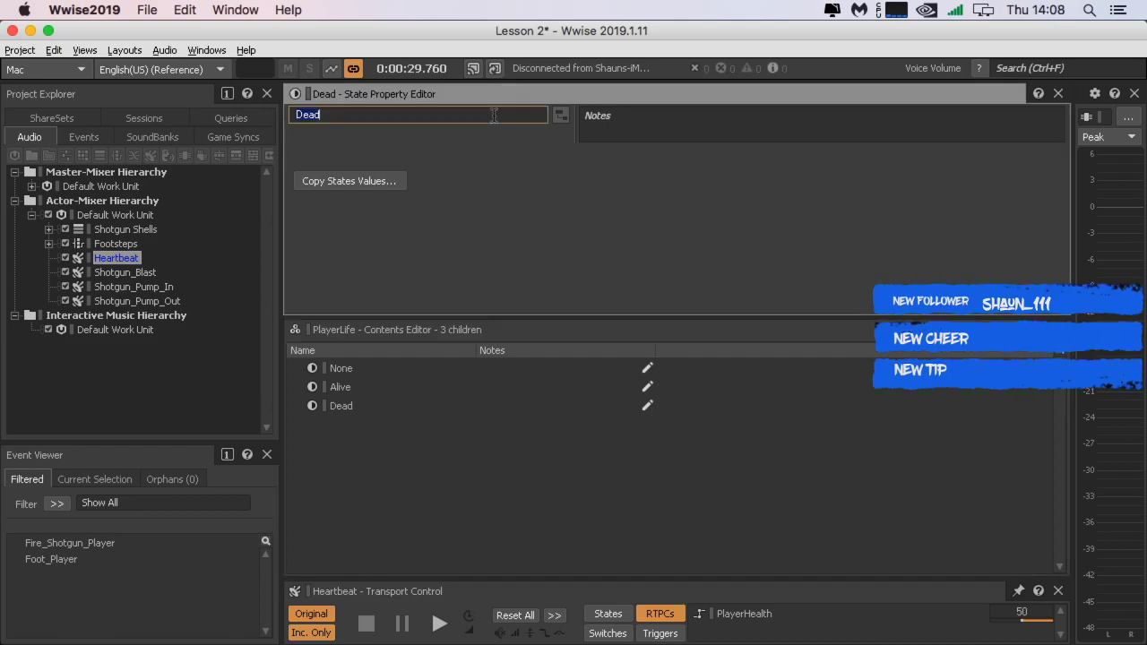
{"action": "left_click", "coordinate": [345, 400]}
{"action": "left_click", "coordinate": [345, 389]}
{"action": "left_click", "coordinate": [350, 403]}
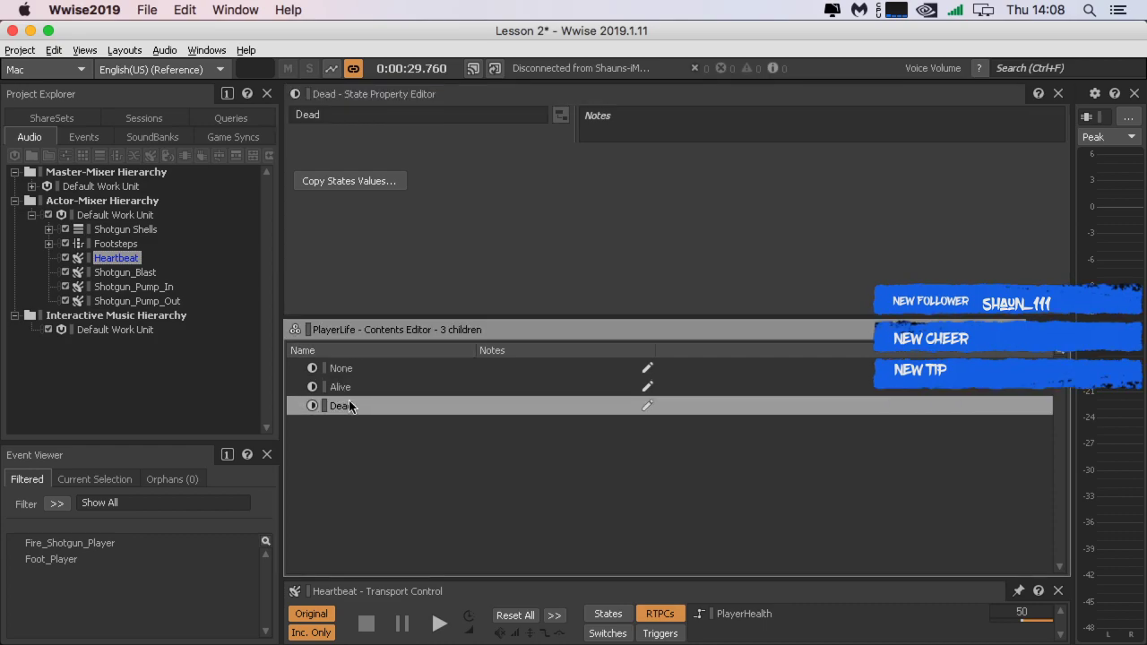
{"action": "left_click", "coordinate": [647, 405]}
{"action": "left_click", "coordinate": [354, 444]}
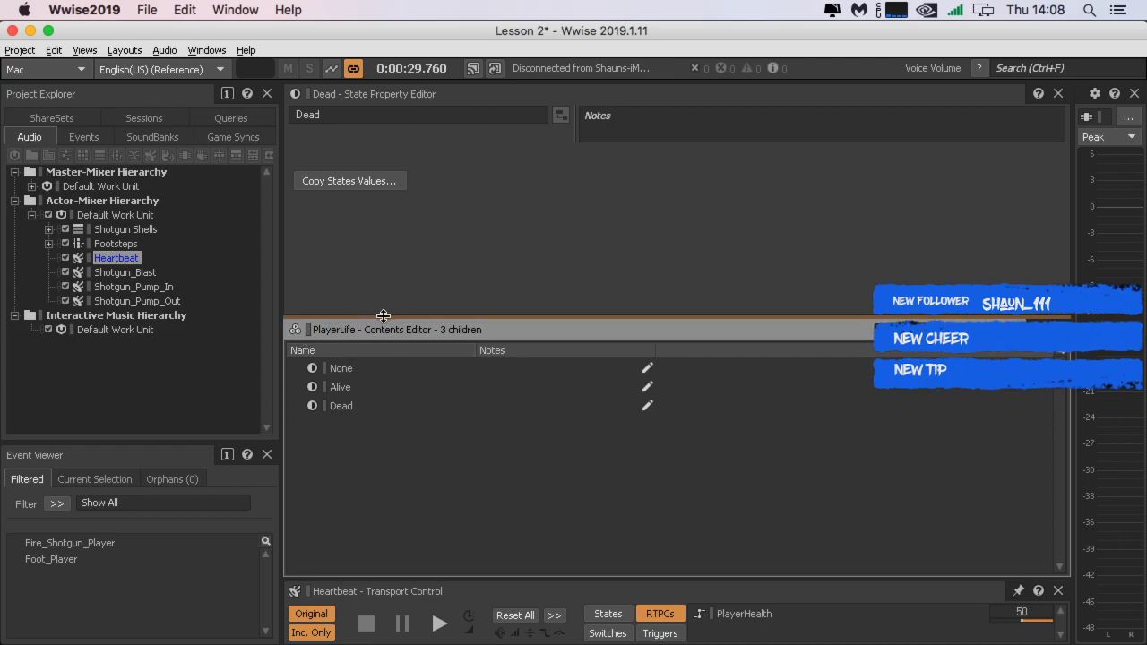
{"action": "left_click_drag", "start_coordinate": [383, 315], "coordinate": [383, 416]}
{"action": "left_click", "coordinate": [457, 85]}
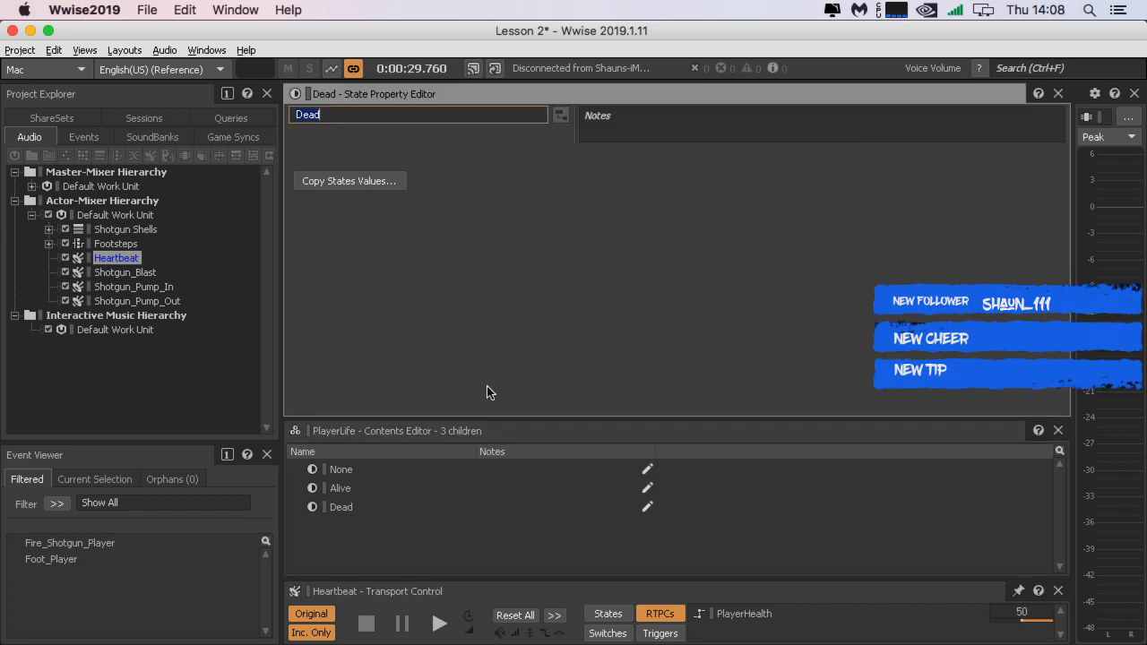
{"action": "left_click_drag", "start_coordinate": [486, 417], "coordinate": [497, 322]}
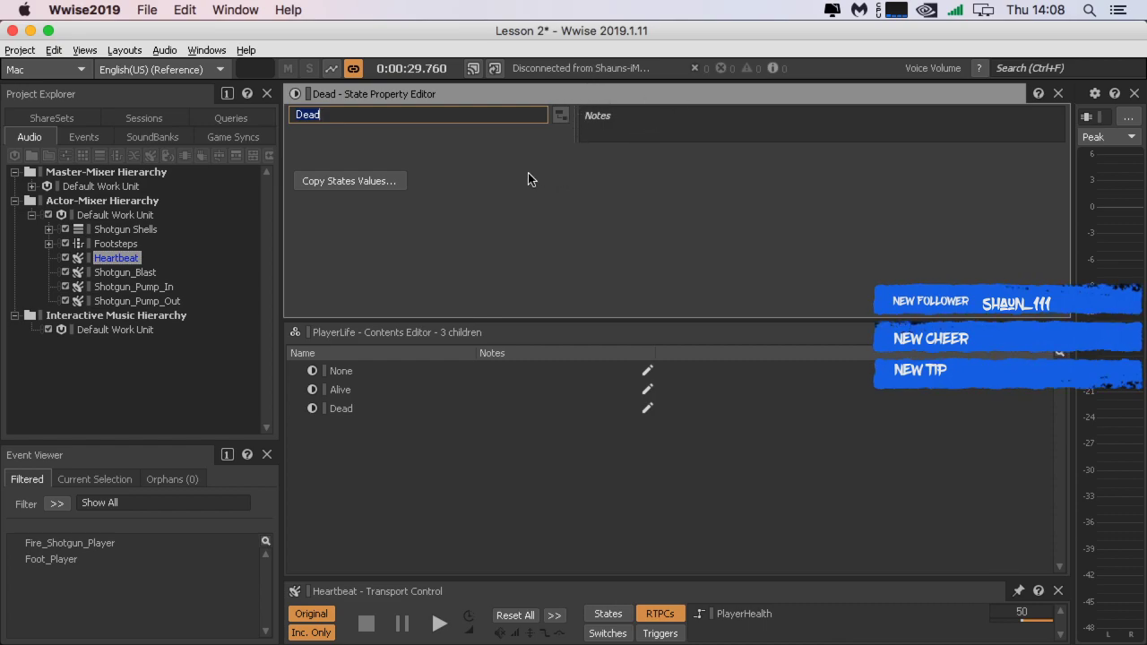
Step: Reload the Heartbeat sound's properties and add the PlayerLife state group to it
{"action": "left_click", "coordinate": [111, 243]}
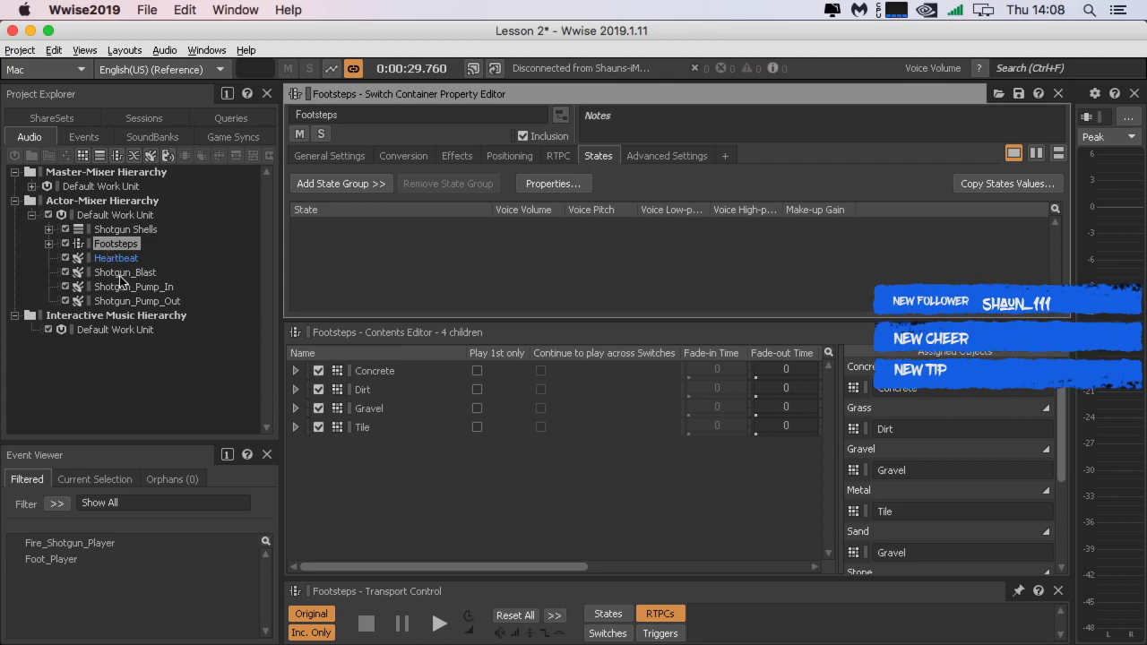
{"action": "left_click", "coordinate": [118, 261]}
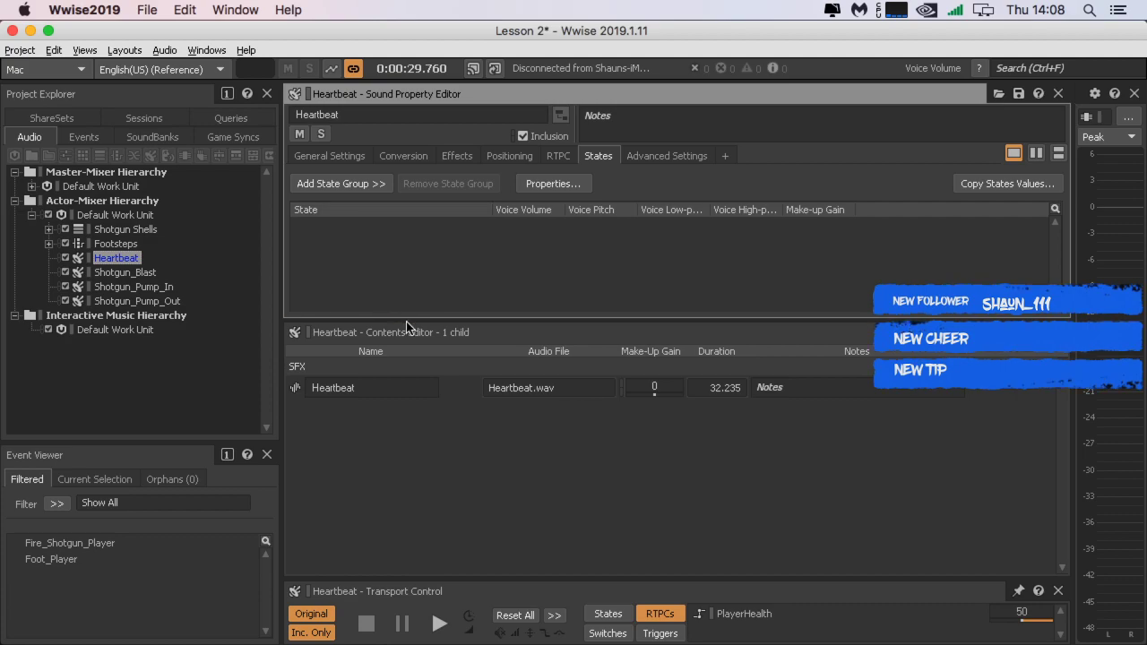
{"action": "left_click", "coordinate": [346, 181]}
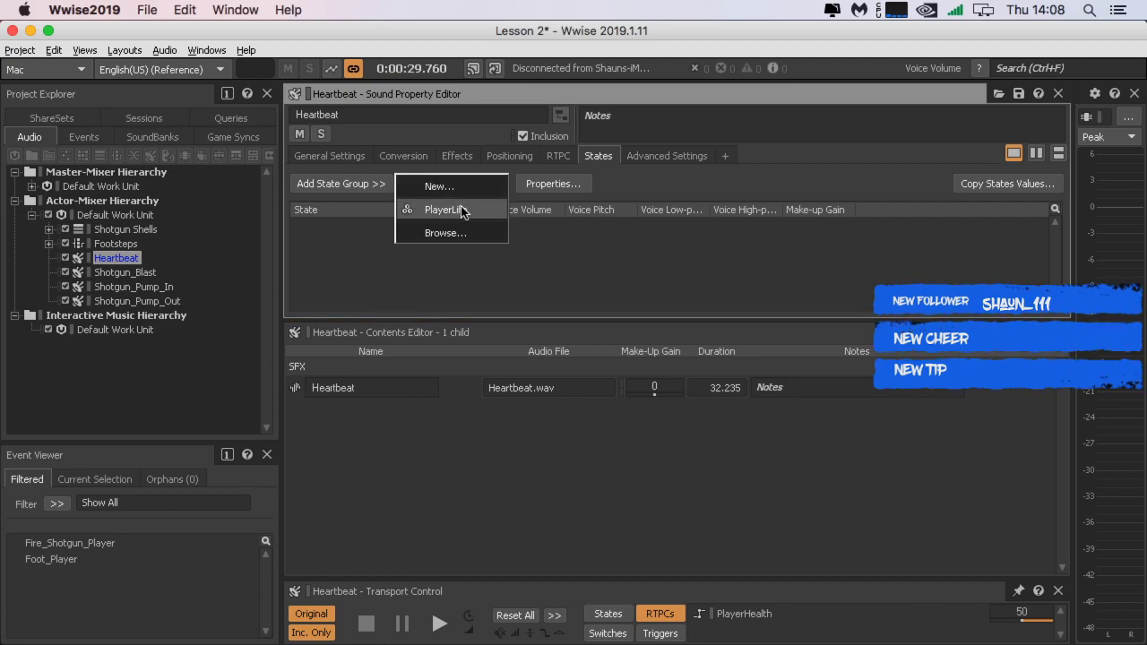
{"action": "left_click", "coordinate": [406, 207]}
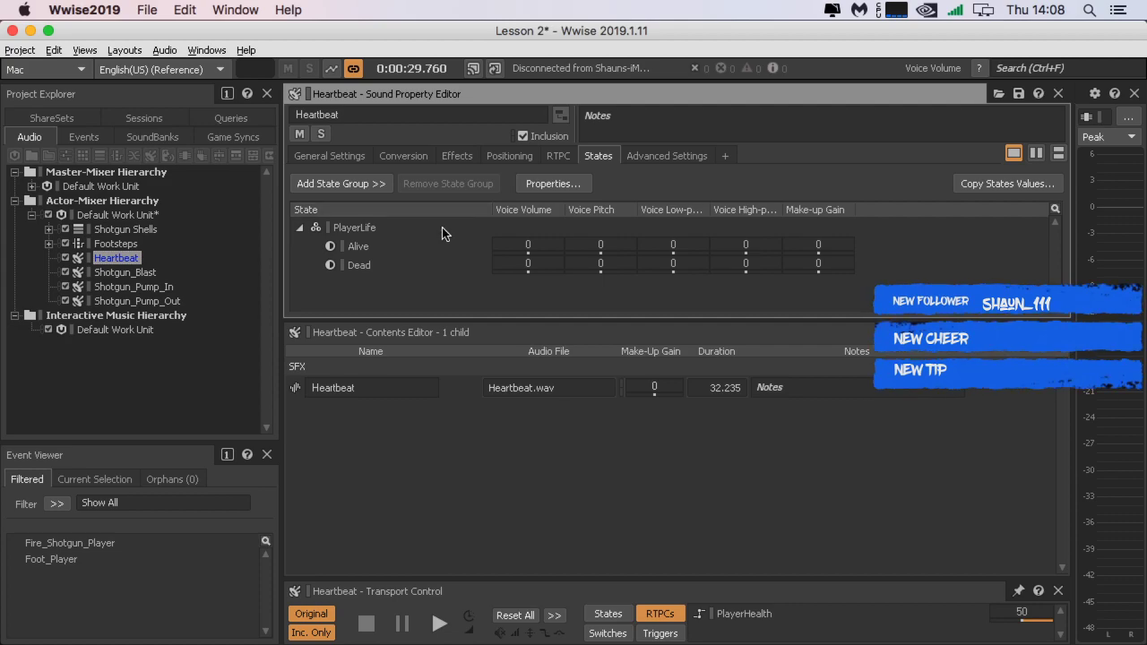
Step: Set Heartbeat's Dead state to a Voice Volume of -96 and a Voice Low-pass Filter of 100
{"action": "left_click", "coordinate": [529, 263]}
{"action": "key", "text": "BackSpace"}
{"action": "type", "text": "-"}
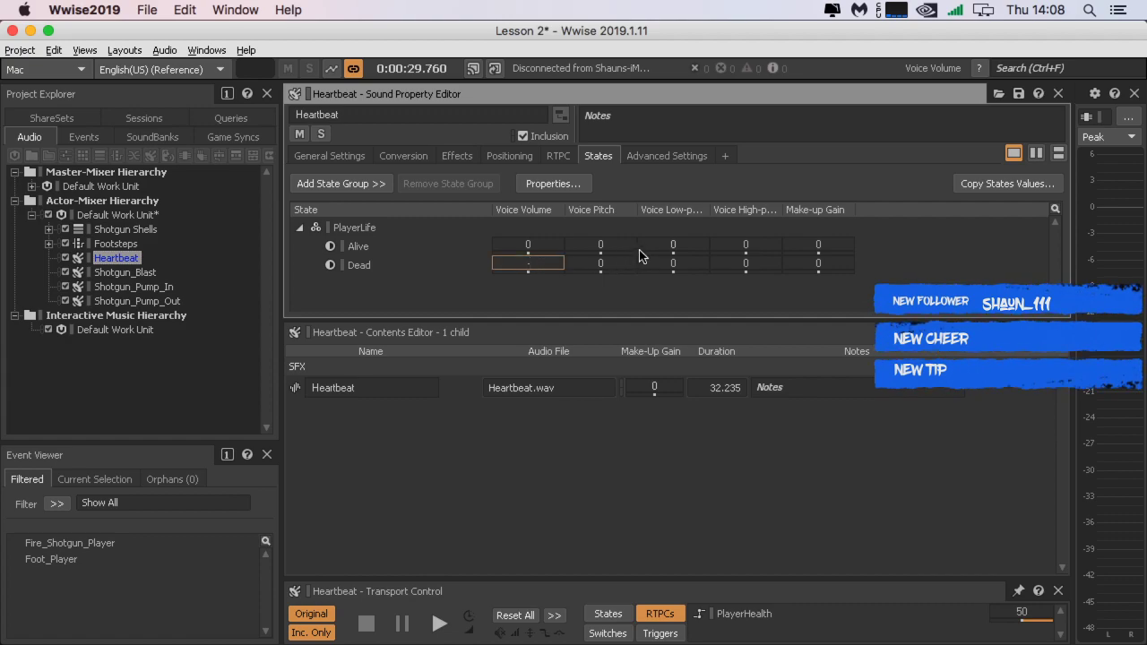
{"action": "type", "text": "96"}
{"action": "key", "text": "Return"}
{"action": "left_click", "coordinate": [674, 263]}
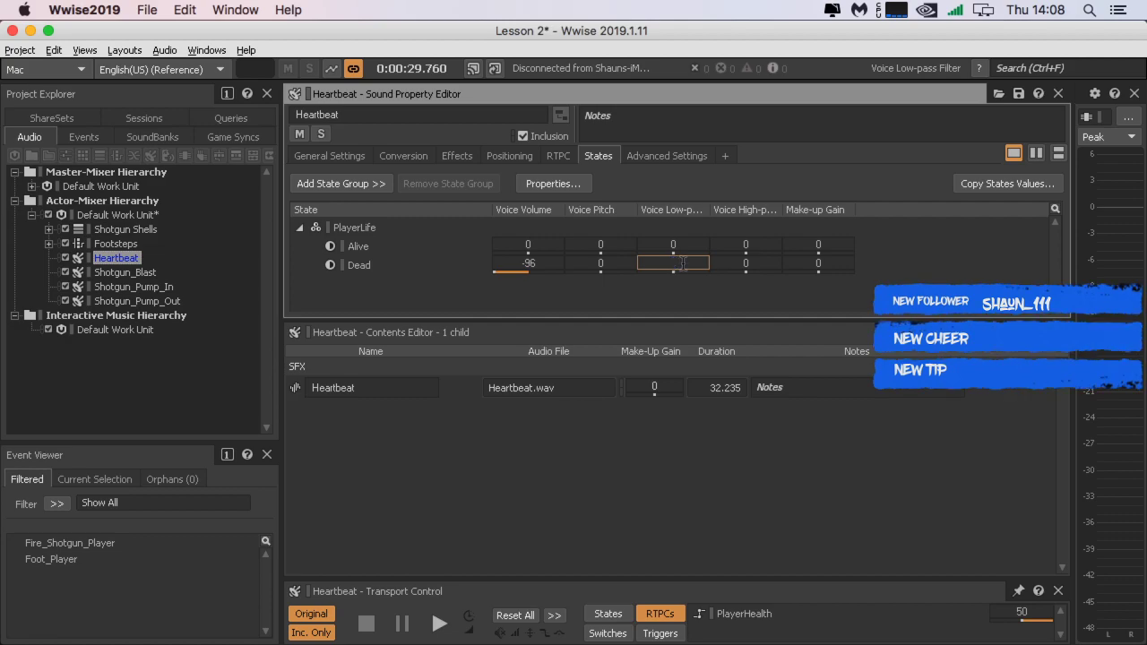
{"action": "type", "text": "00"}
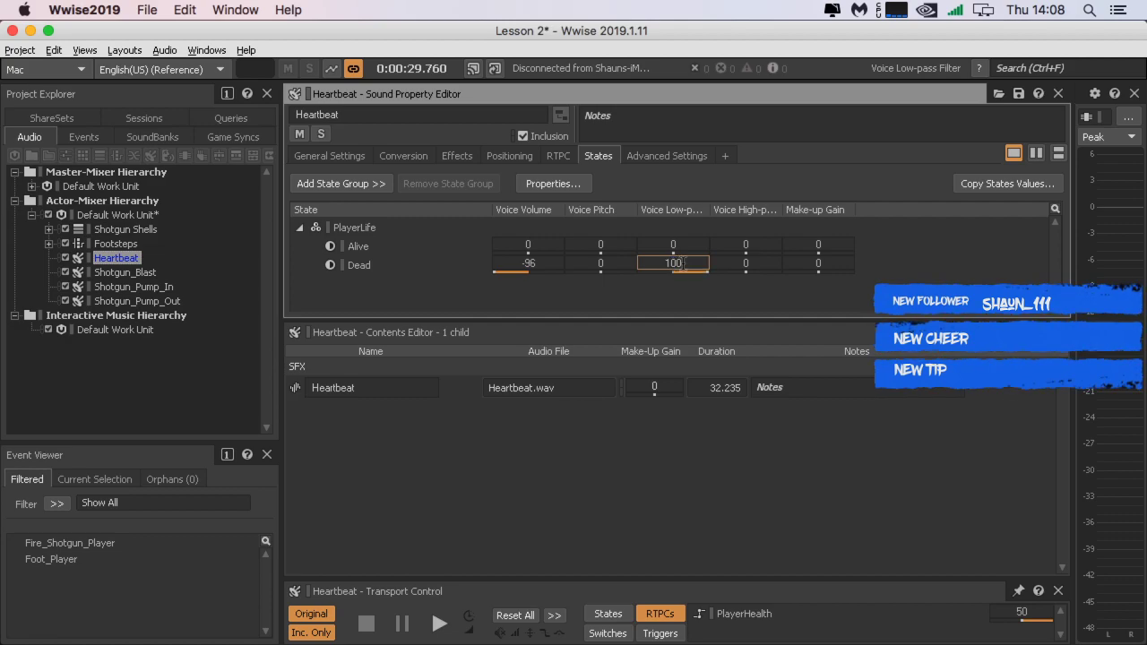
{"action": "left_click", "coordinate": [594, 293]}
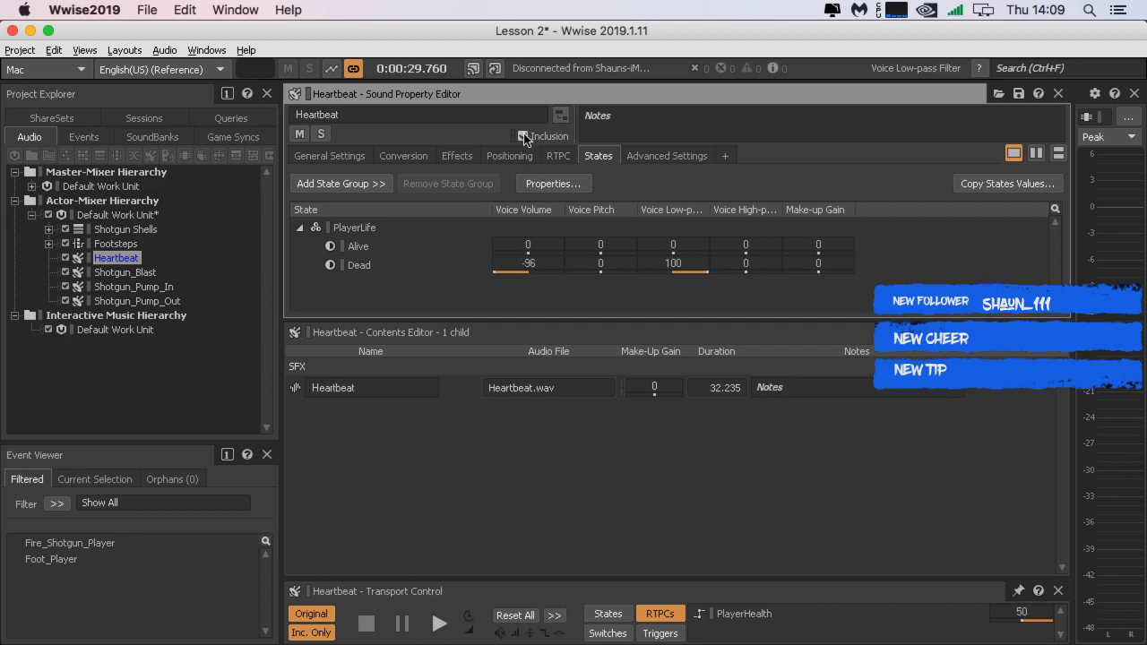
Step: Review which properties can be controlled by Heartbeat's states, closing the list without changing the selection
{"action": "left_click", "coordinate": [547, 185]}
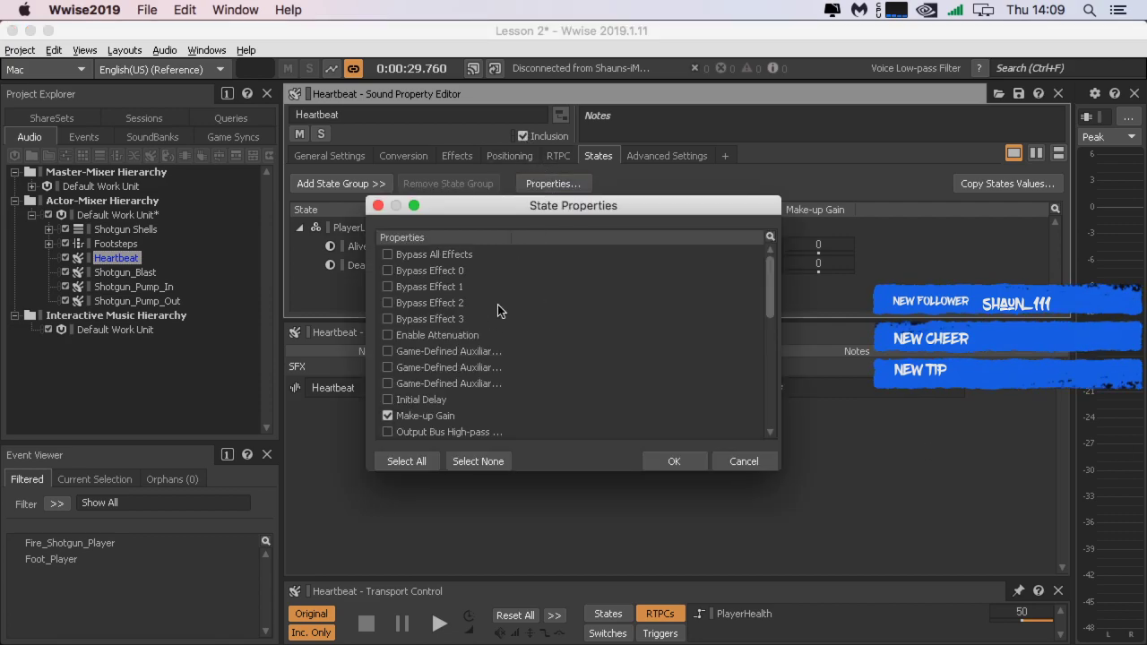
{"action": "scroll", "coordinate": [478, 315], "scroll_direction": "down", "scroll_amount": 4}
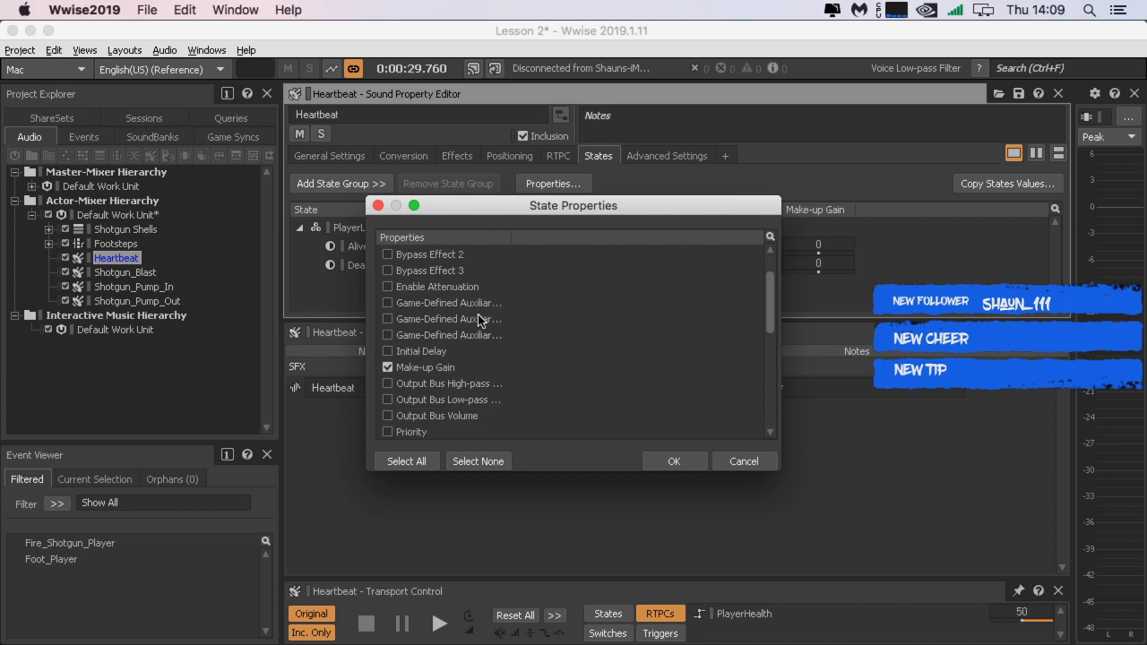
{"action": "scroll", "coordinate": [478, 319], "scroll_direction": "down", "scroll_amount": 3}
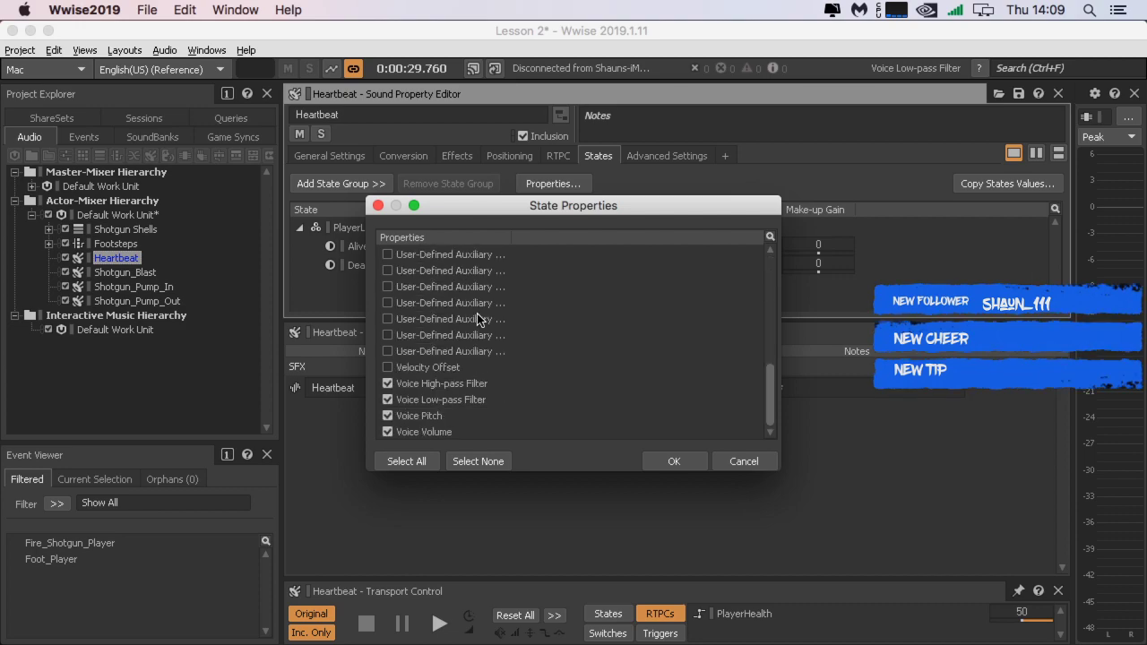
{"action": "scroll", "coordinate": [478, 319], "scroll_direction": "up", "scroll_amount": 7}
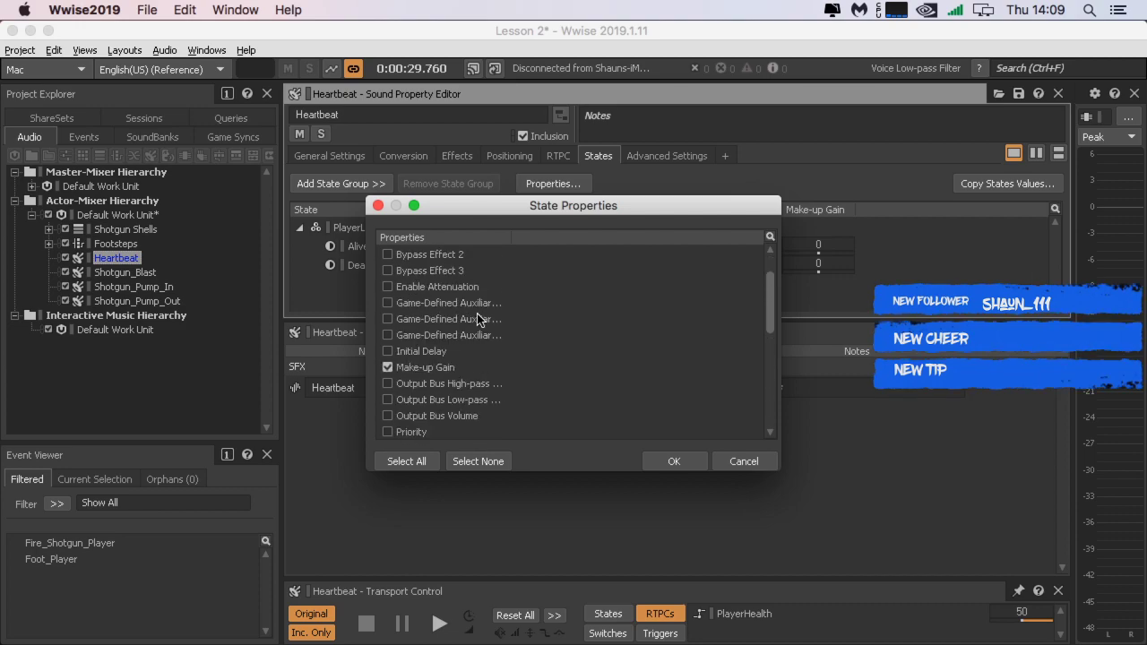
{"action": "left_click", "coordinate": [379, 206]}
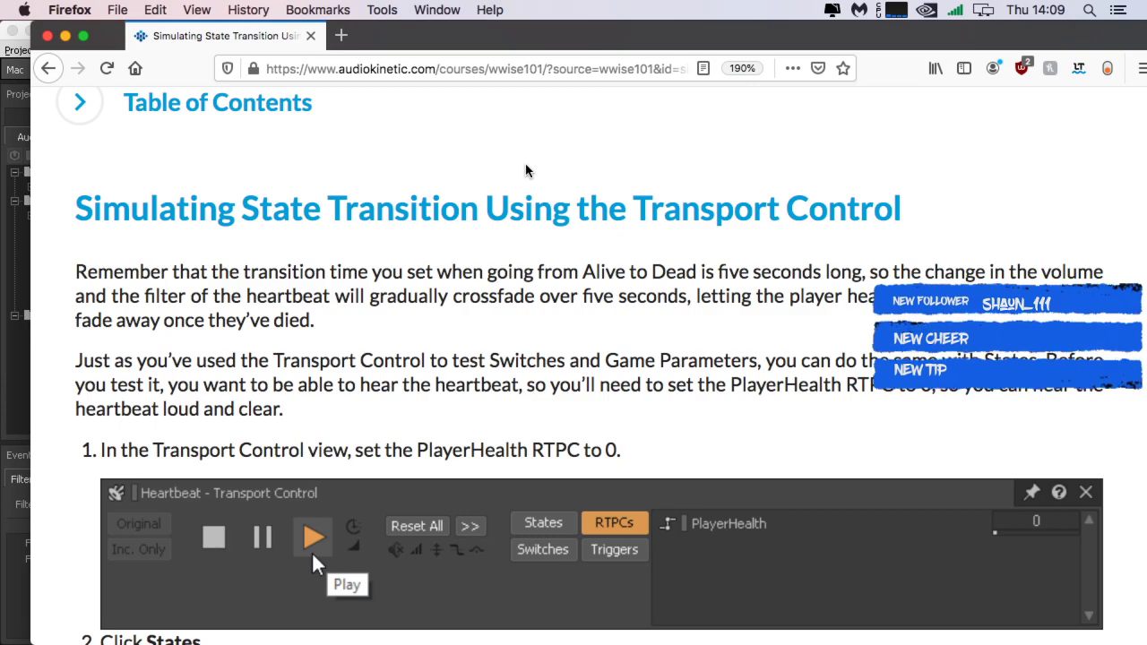
Step: Read the lesson's instructions on simulating a state transition in the Transport Control, then move the browser window aside
{"action": "scroll", "coordinate": [527, 281], "scroll_direction": "down", "scroll_amount": 2}
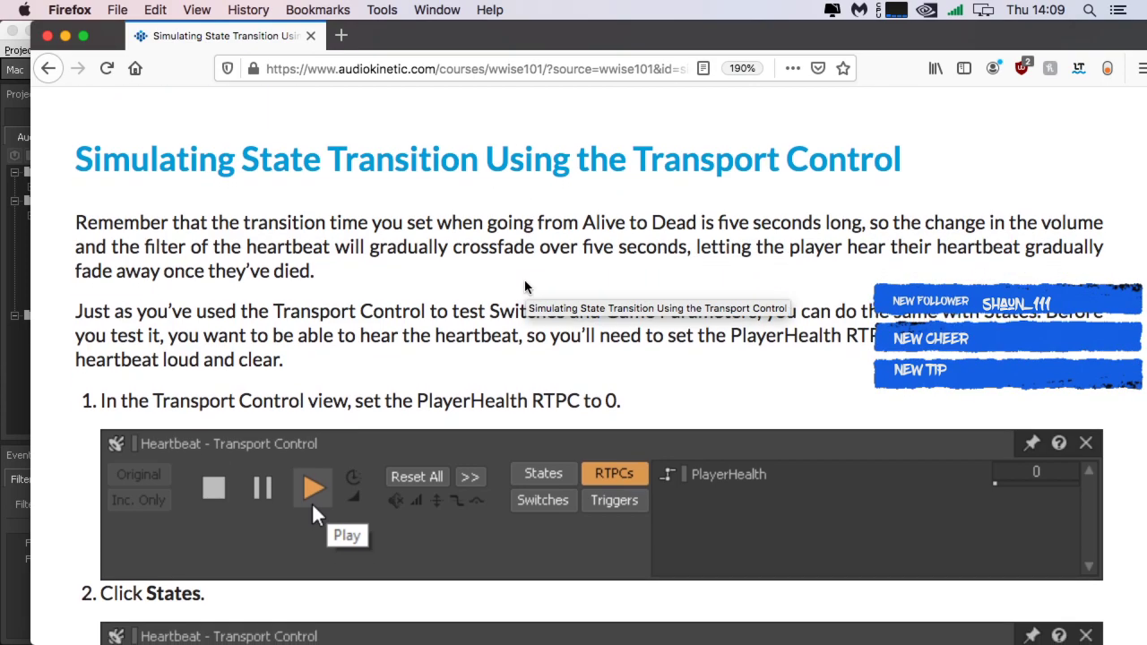
{"action": "left_click_drag", "start_coordinate": [248, 233], "coordinate": [338, 217]}
{"action": "left_click", "coordinate": [451, 226]}
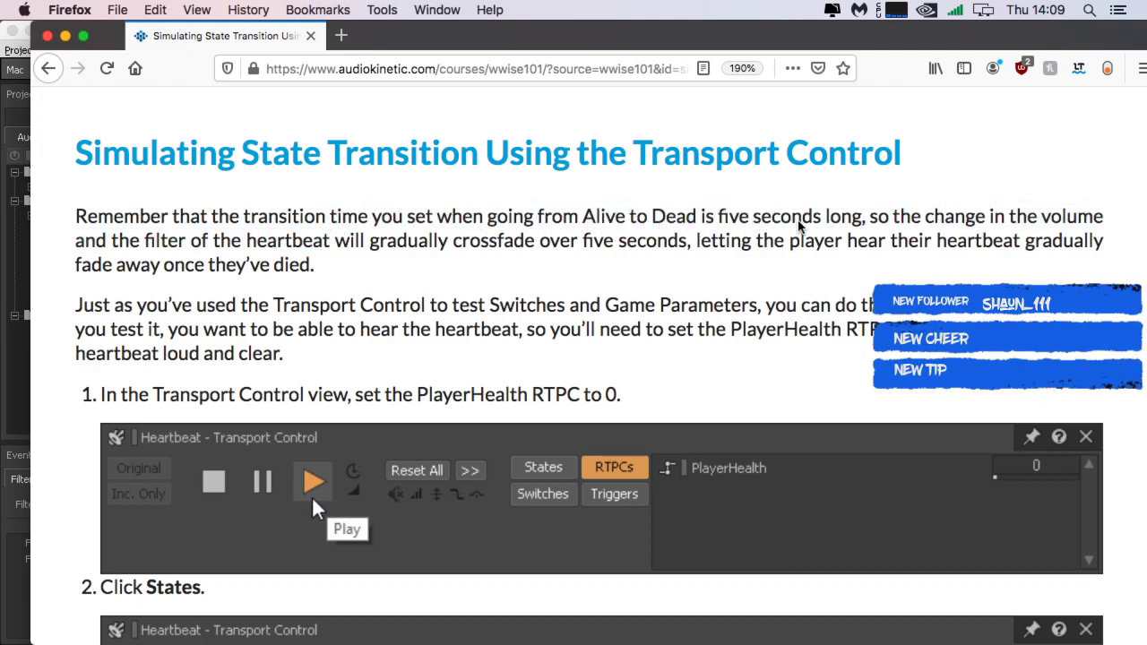
{"action": "left_click_drag", "start_coordinate": [812, 222], "coordinate": [753, 258]}
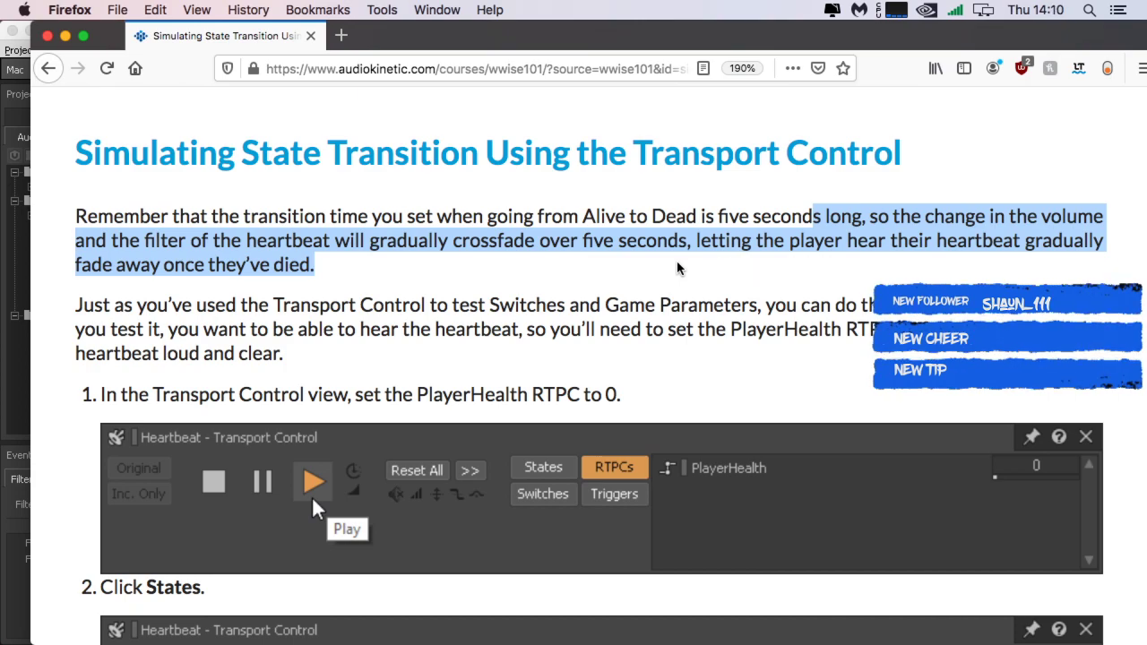
{"action": "left_click", "coordinate": [193, 310]}
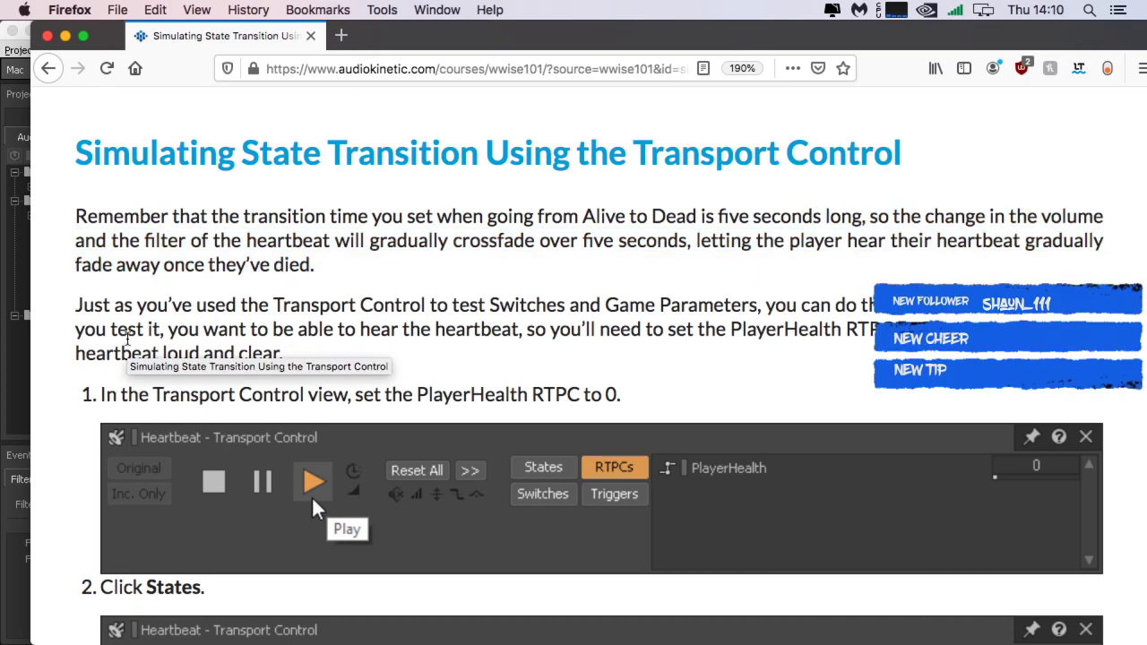
{"action": "left_click_drag", "start_coordinate": [452, 304], "coordinate": [395, 379]}
{"action": "left_click", "coordinate": [395, 379]}
{"action": "scroll", "coordinate": [412, 453], "scroll_direction": "down", "scroll_amount": 2}
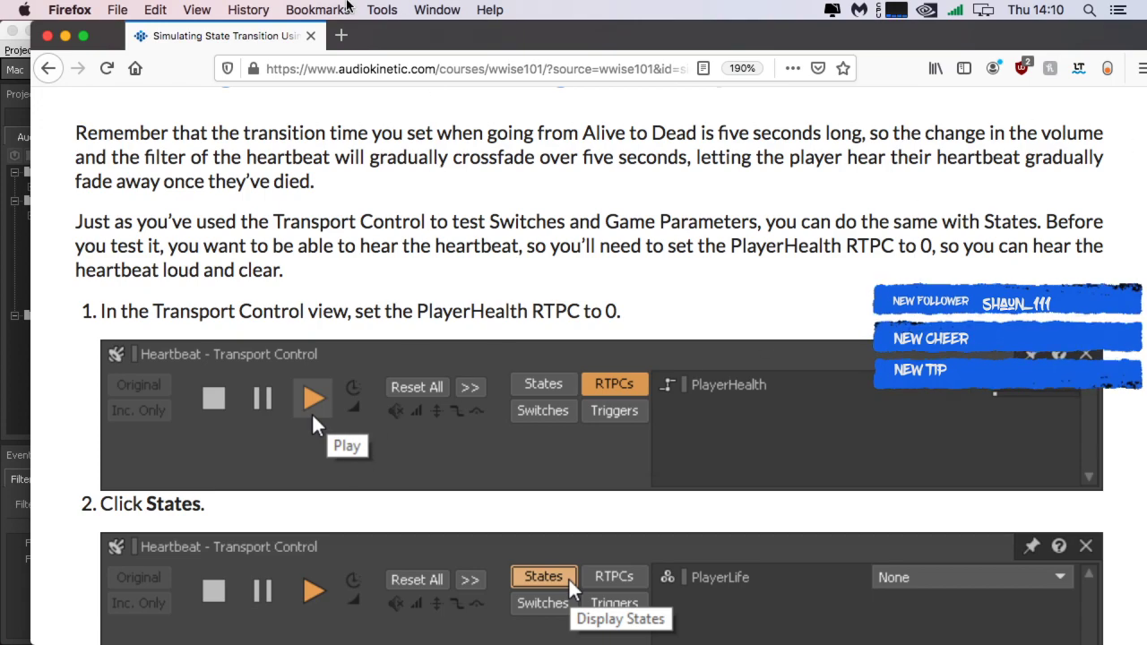
{"action": "left_click_drag", "start_coordinate": [394, 38], "coordinate": [1146, 70]}
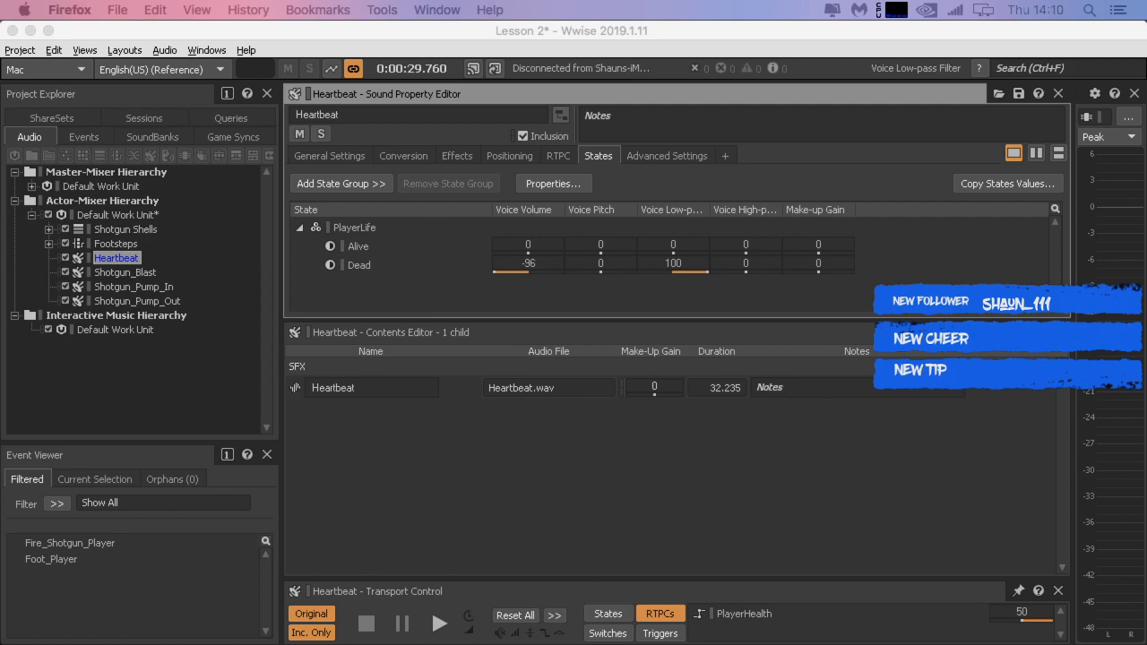
Step: Set the PlayerHealth game parameter to 0 in Heartbeat's Transport Control and start playback
{"action": "left_click", "coordinate": [1026, 613]}
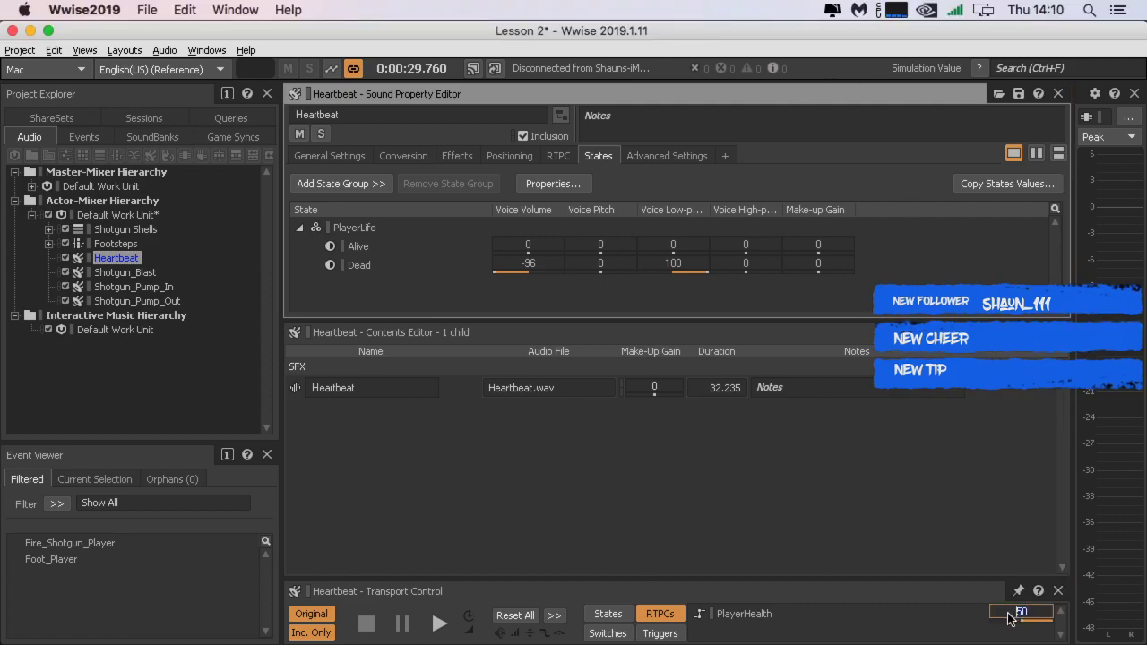
{"action": "left_click", "coordinate": [1033, 613]}
{"action": "key", "text": "BackSpace"}
{"action": "type", "text": "0"}
{"action": "key", "text": "Return"}
{"action": "left_click", "coordinate": [440, 624]}
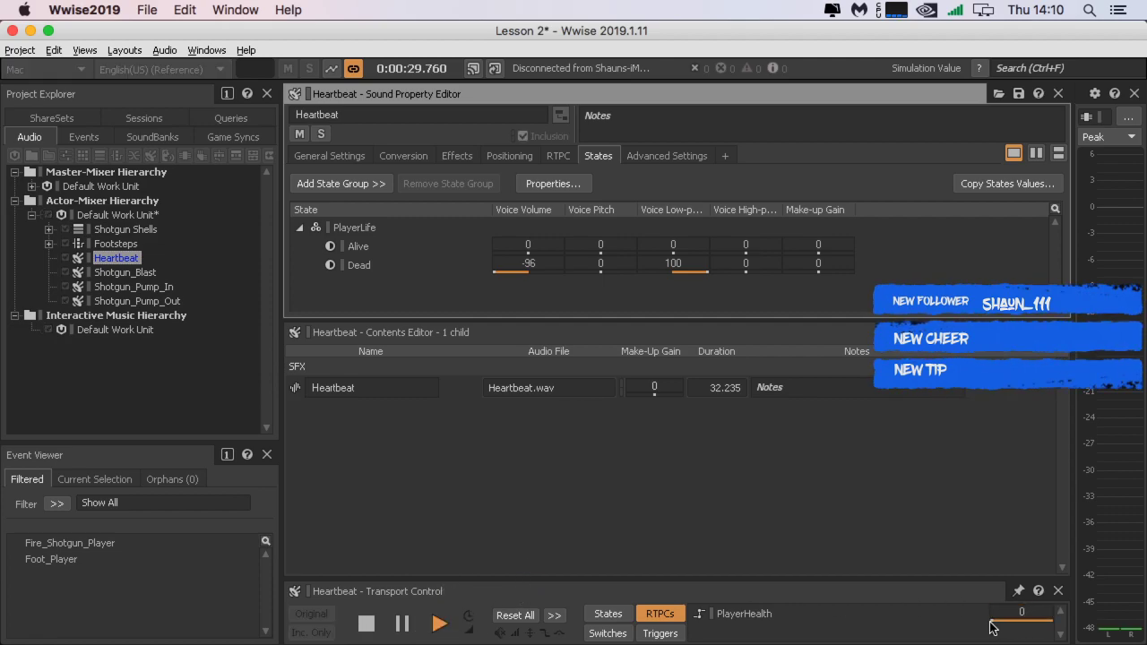
Step: Adjust PlayerHealth while listening to Heartbeat, return the parameter to 0 and stop playback
{"action": "left_click_drag", "start_coordinate": [990, 620], "coordinate": [938, 632]}
{"action": "left_click", "coordinate": [943, 615]}
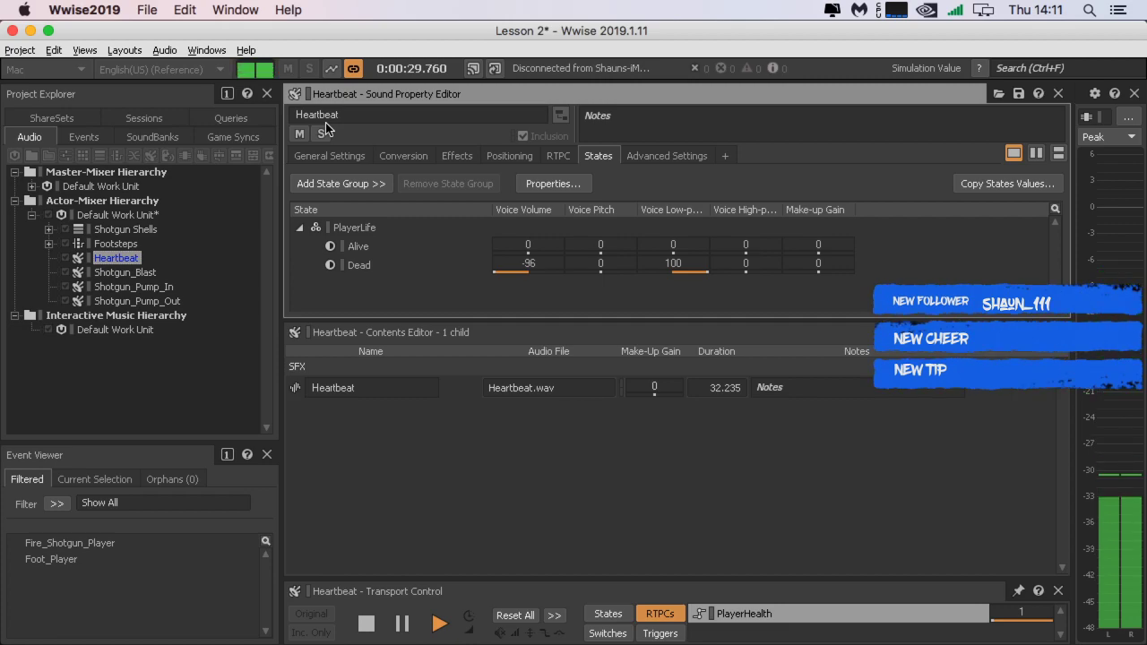
{"action": "left_click", "coordinate": [1007, 620]}
{"action": "left_click_drag", "start_coordinate": [995, 620], "coordinate": [937, 633]}
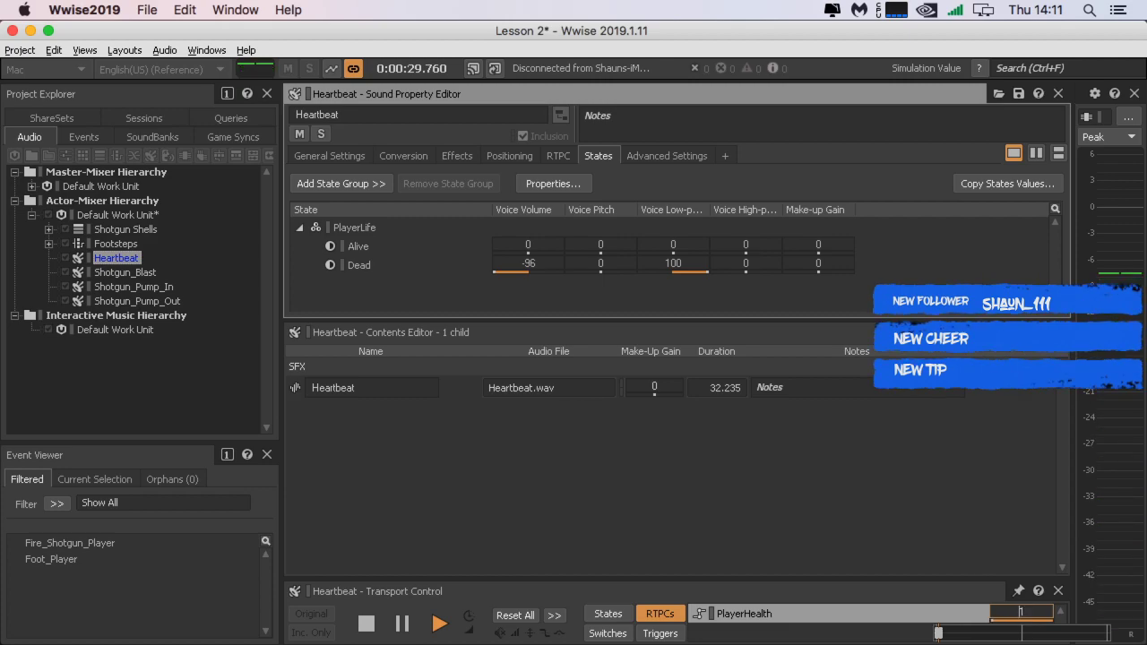
{"action": "left_click", "coordinate": [669, 487]}
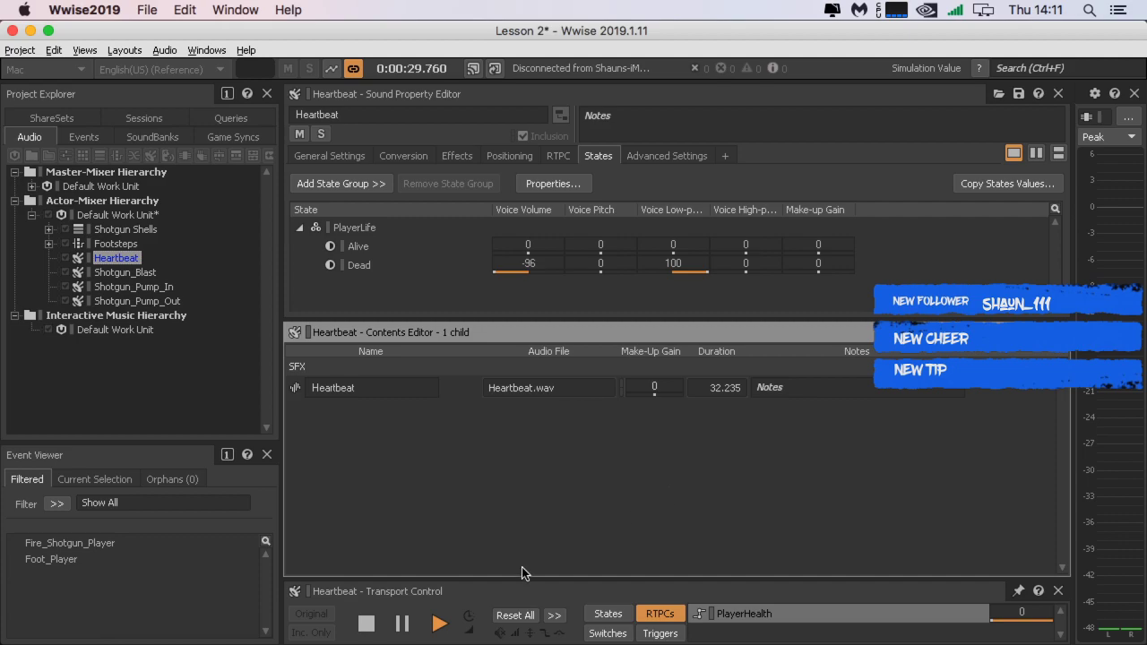
{"action": "left_click", "coordinate": [365, 623]}
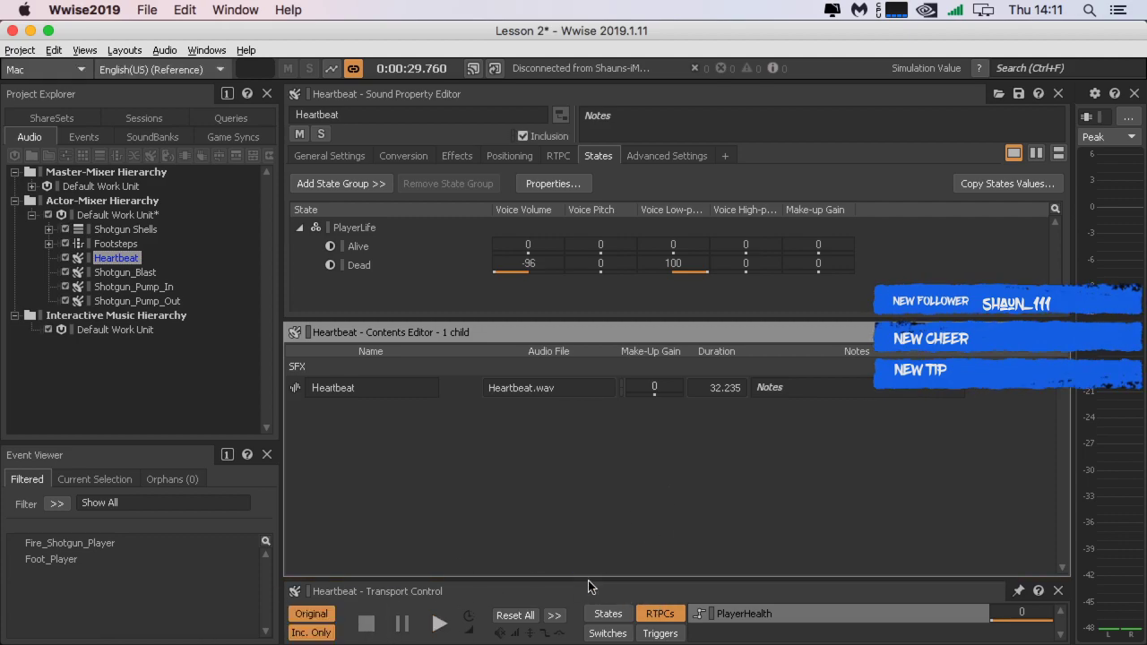
Step: Set the simulated PlayerLife state to Dead in the Transport Control and play Heartbeat
{"action": "left_click", "coordinate": [604, 615]}
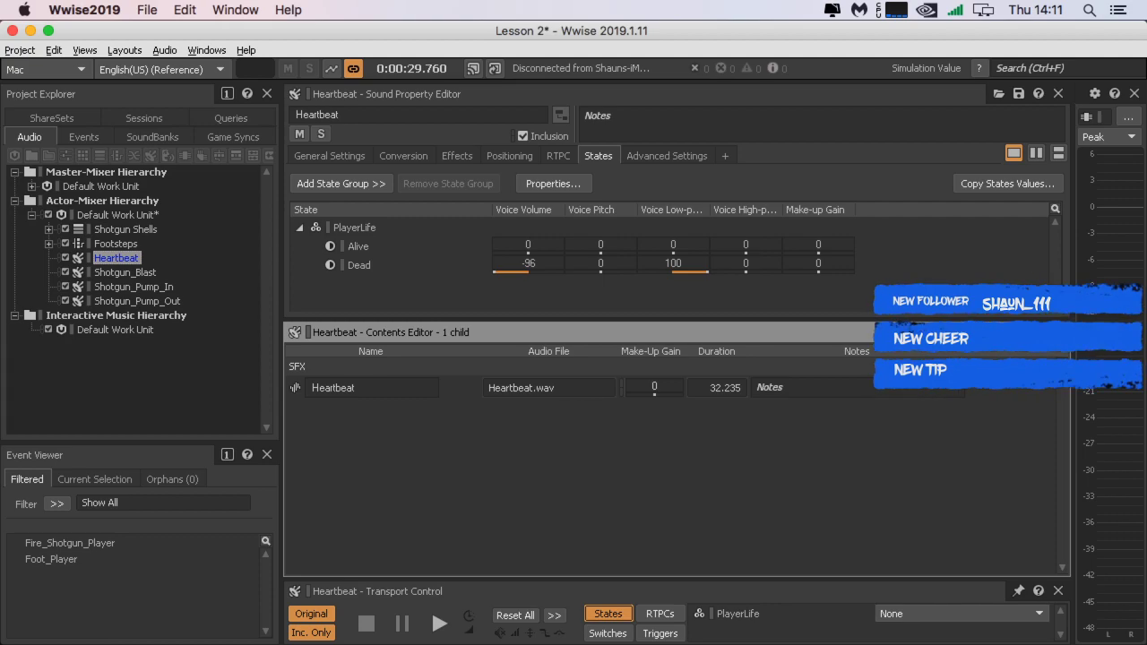
{"action": "left_click", "coordinate": [905, 616]}
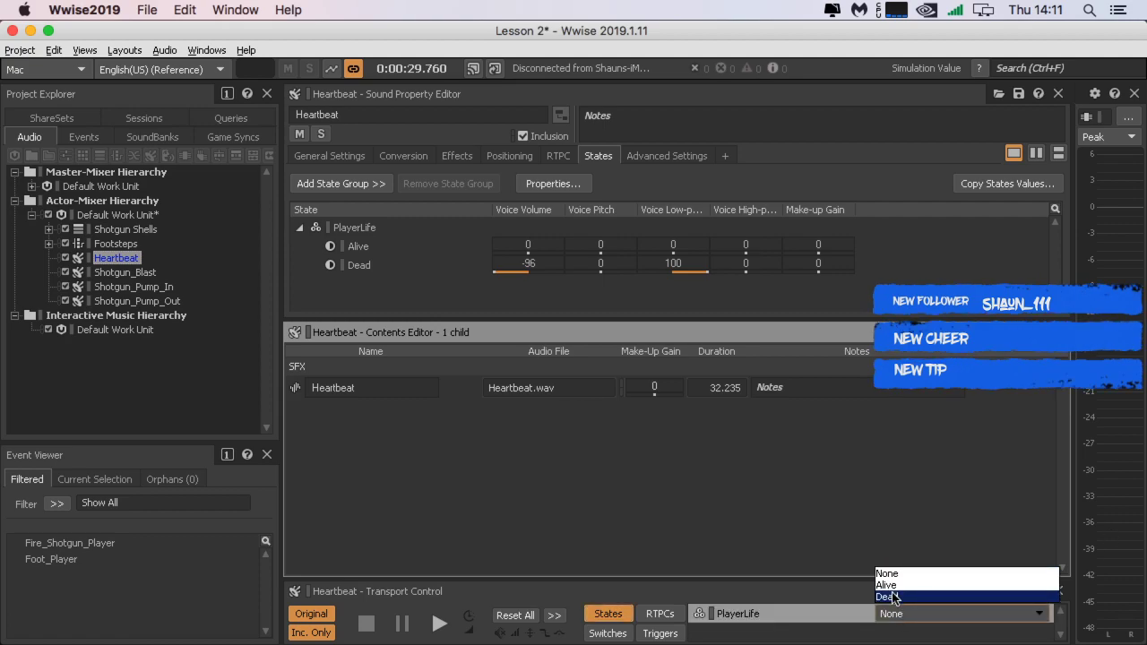
{"action": "left_click", "coordinate": [896, 601]}
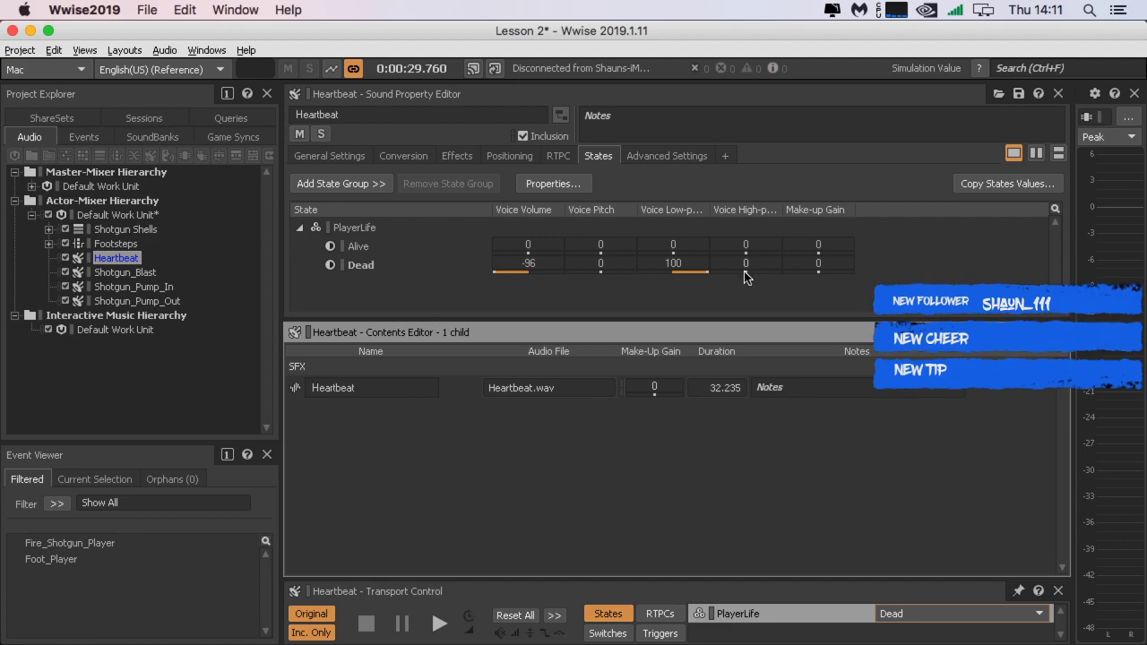
{"action": "left_click", "coordinate": [438, 623]}
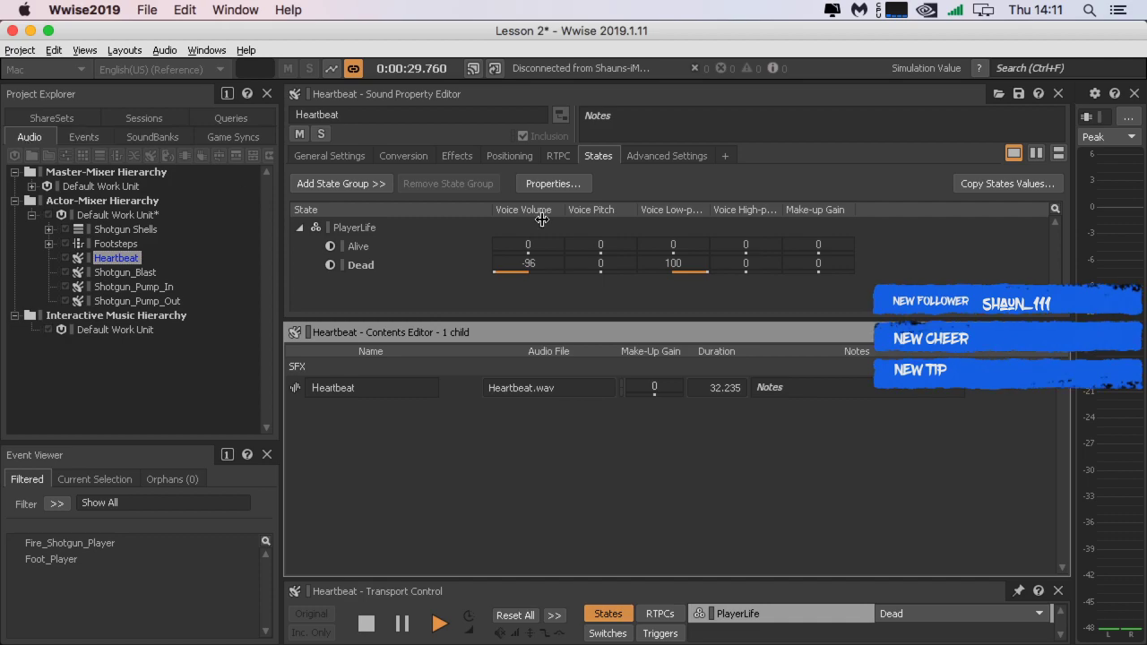
Step: Check Heartbeat's Make-Up Gain and the PlayerHealth slider during playback, keeping PlayerHealth at 0
{"action": "mouse_move", "coordinate": [652, 395]}
{"action": "left_mouse_down"}
{"action": "mouse_move", "coordinate": [641, 408]}
{"action": "mouse_move", "coordinate": [687, 408]}
{"action": "mouse_move", "coordinate": [608, 408]}
{"action": "mouse_move", "coordinate": [652, 407]}
{"action": "left_mouse_up"}
{"action": "left_click", "coordinate": [669, 615]}
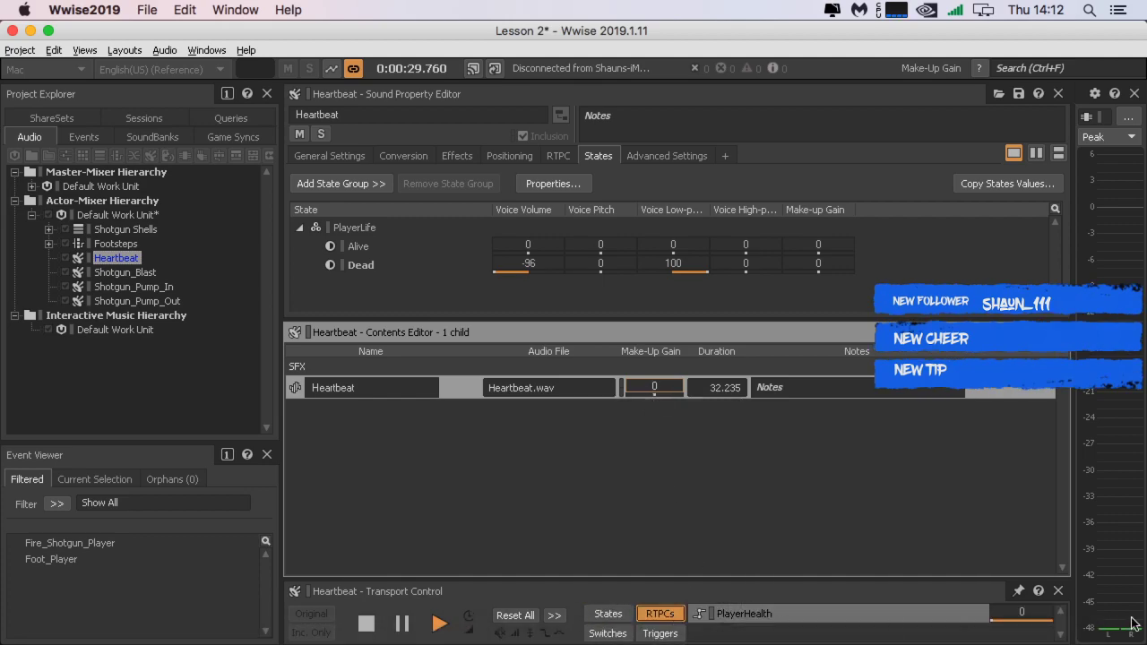
{"action": "left_click", "coordinate": [1001, 627]}
{"action": "left_click_drag", "start_coordinate": [940, 632], "coordinate": [936, 632]}
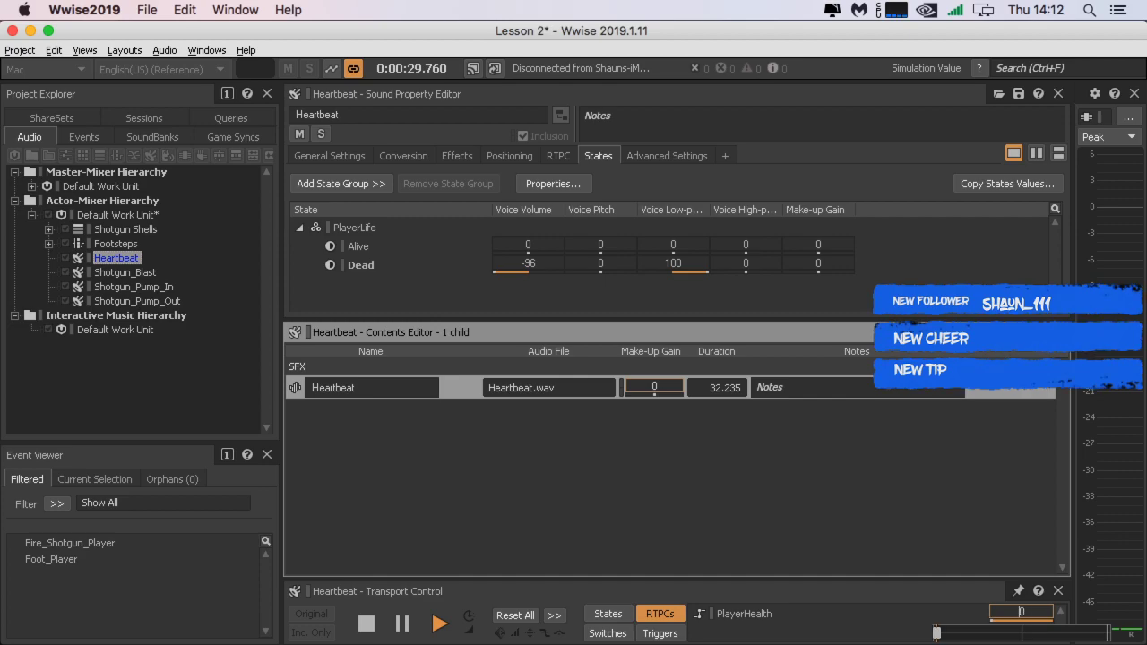
{"action": "key", "text": "Return"}
Step: Return to the PlayerLife state simulation and restart Heartbeat's playback with the Dead state selected
{"action": "left_click", "coordinate": [606, 613]}
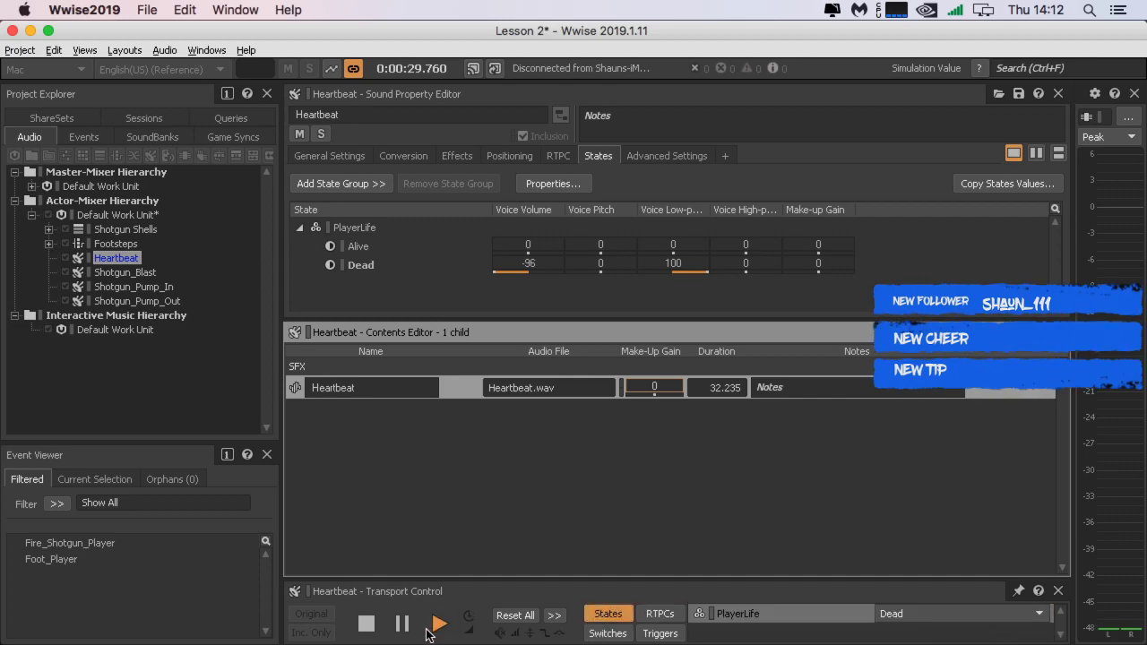
{"action": "left_click", "coordinate": [374, 629]}
{"action": "left_click", "coordinate": [436, 621]}
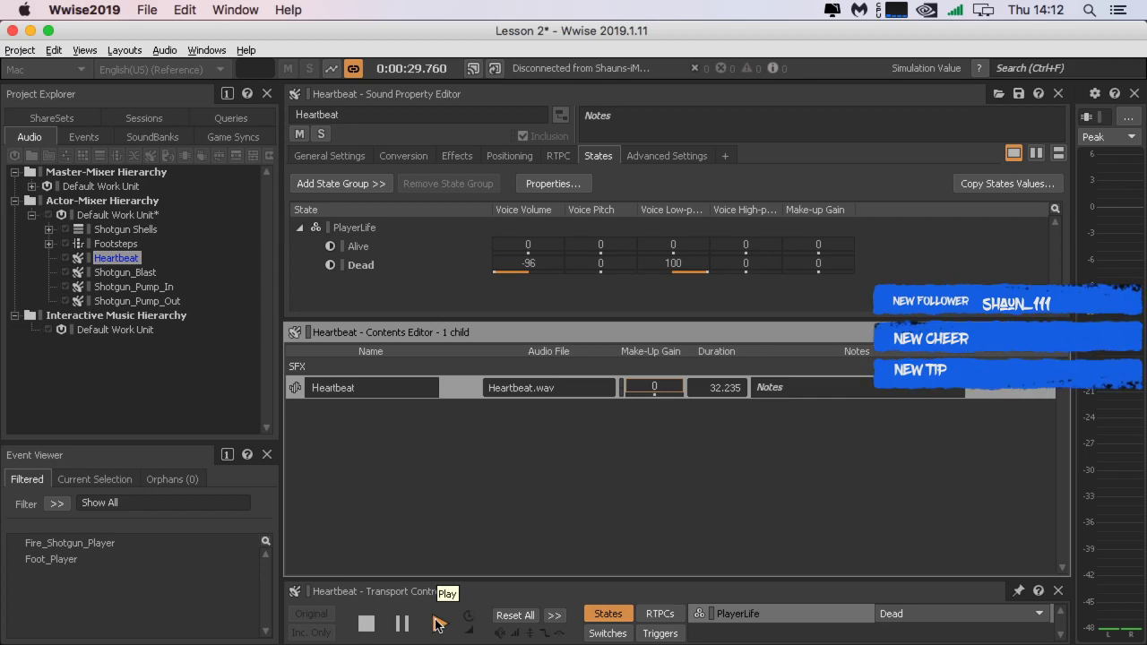
{"action": "left_click", "coordinate": [435, 621]}
Step: Select Heartbeat again, restart its playback from the beginning and display the PlayerHealth game parameter
{"action": "left_click", "coordinate": [122, 261]}
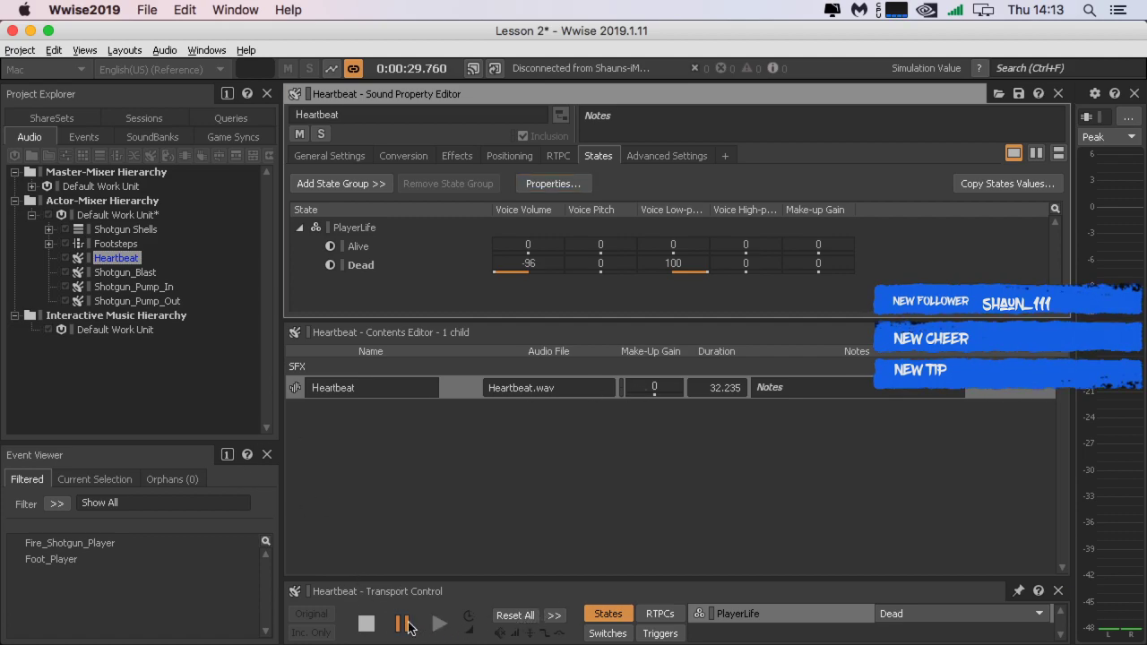
{"action": "left_click", "coordinate": [367, 625]}
{"action": "left_click", "coordinate": [439, 625]}
{"action": "left_click", "coordinate": [660, 615]}
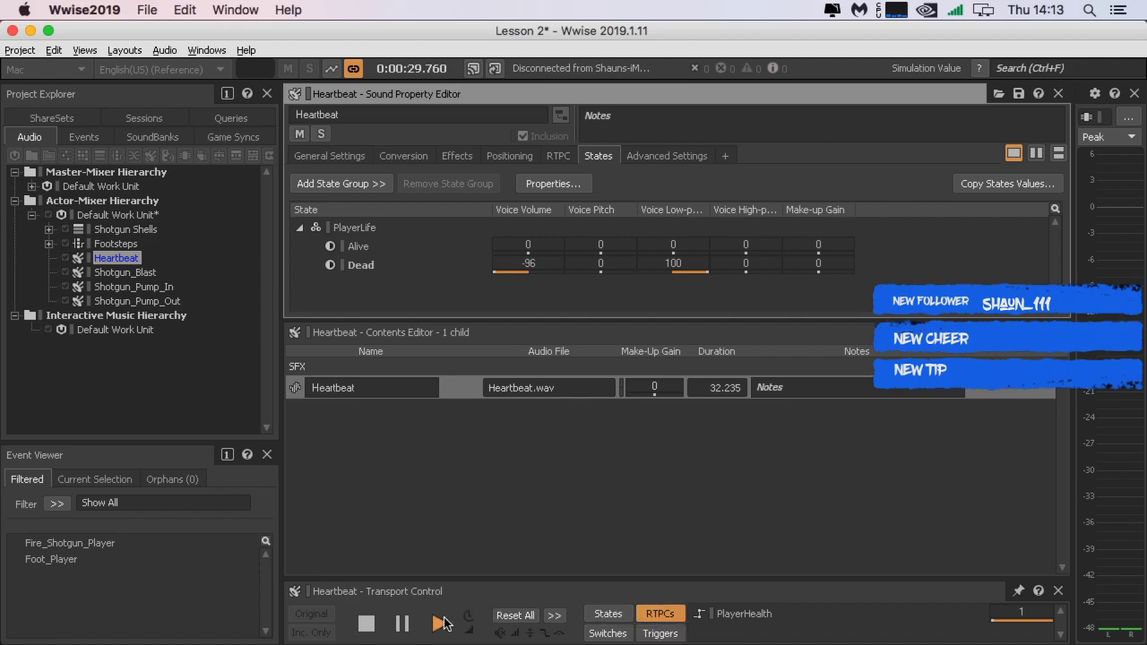
Step: Stop Heartbeat, set the simulated PlayerLife state to None in the Transport Control and play Heartbeat again
{"action": "left_click", "coordinate": [364, 624]}
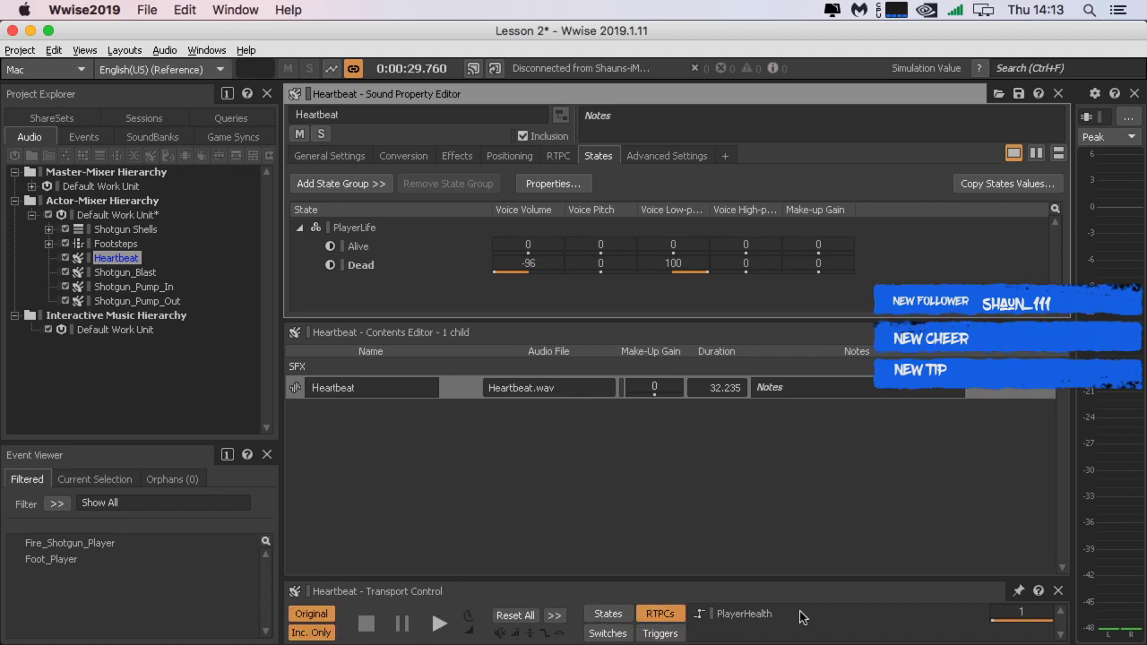
{"action": "left_click", "coordinate": [608, 613]}
{"action": "left_click", "coordinate": [914, 617]}
{"action": "left_click", "coordinate": [907, 574]}
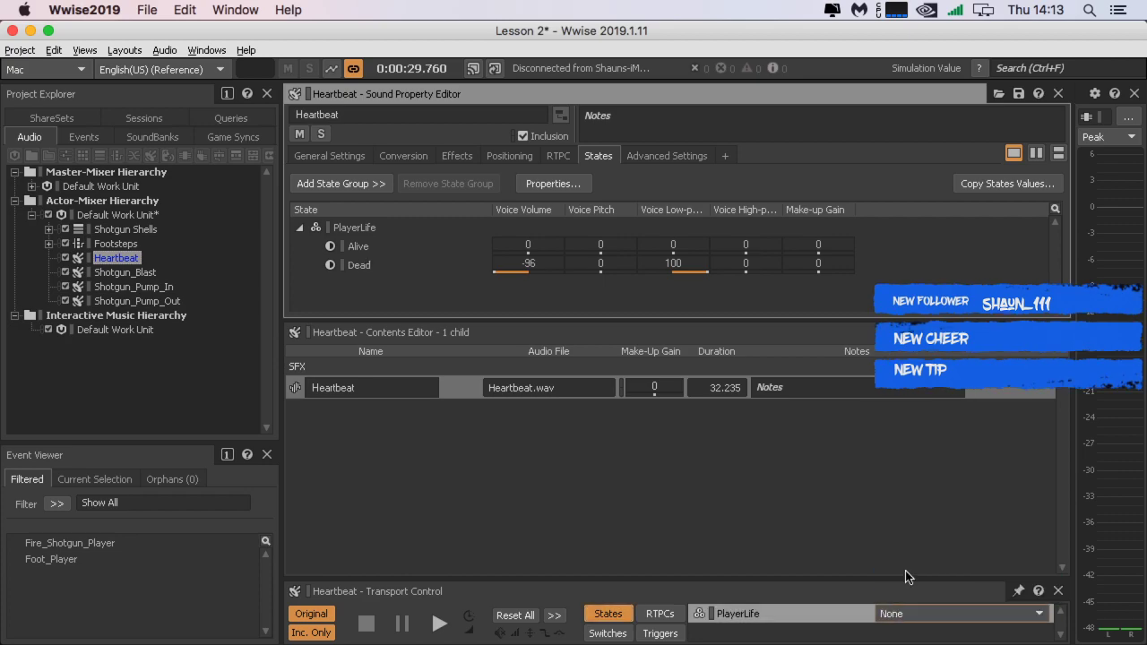
{"action": "left_click", "coordinate": [439, 624]}
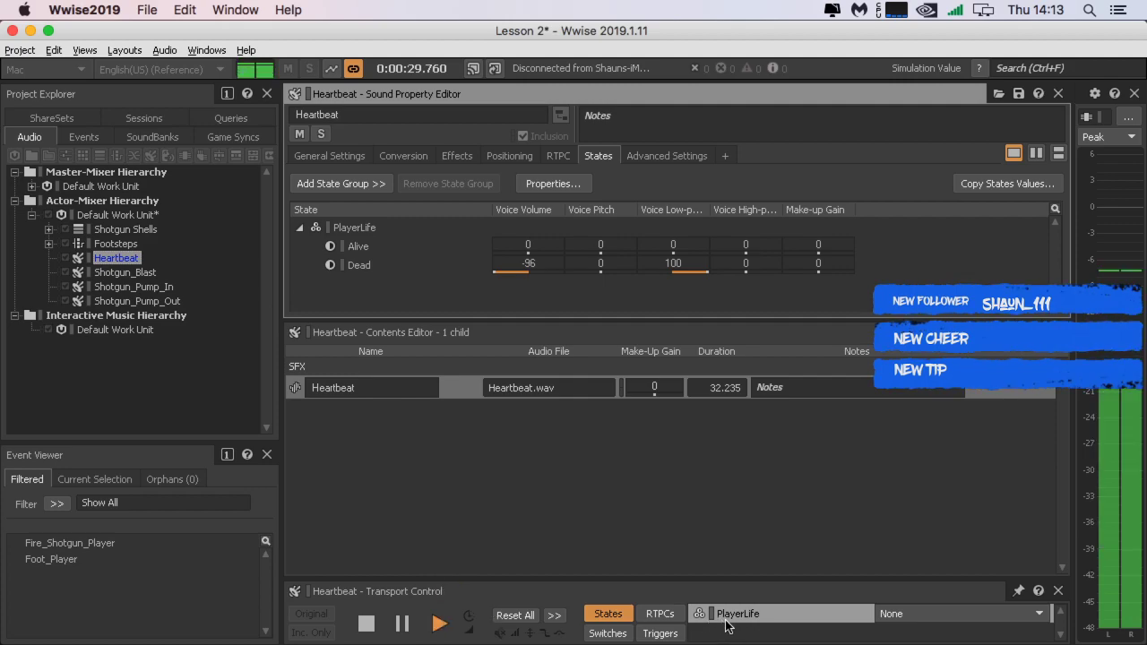
Step: Check the PlayerHealth game parameter and set the simulated PlayerLife state to Dead while Heartbeat plays
{"action": "left_click", "coordinate": [654, 615]}
{"action": "left_click", "coordinate": [602, 615]}
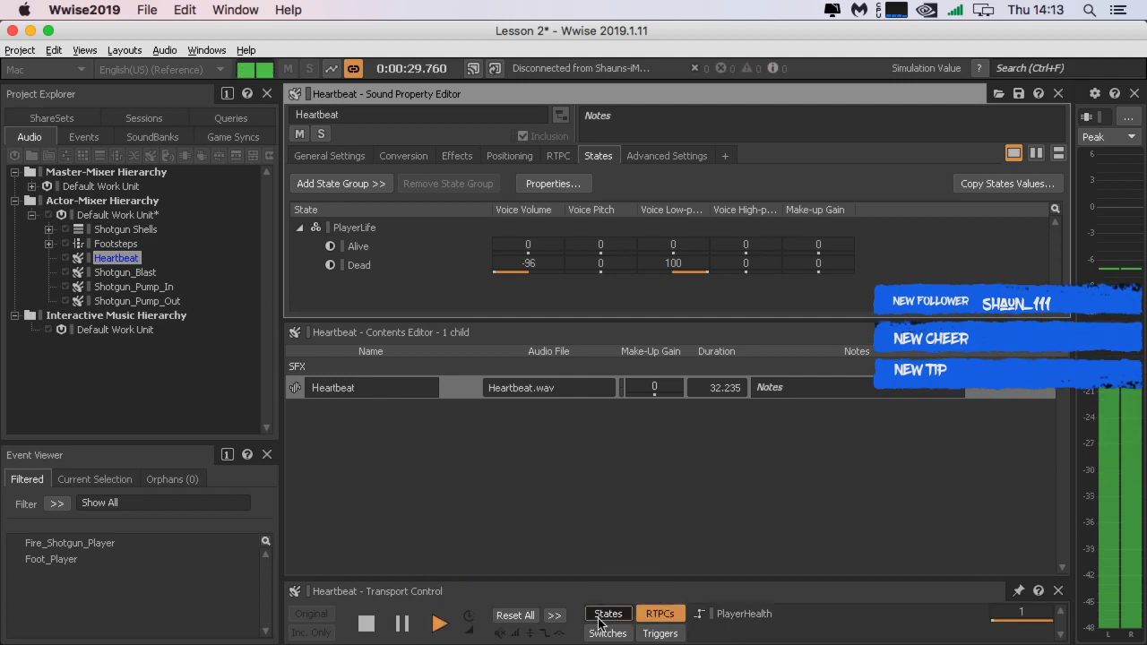
{"action": "left_click", "coordinate": [884, 615]}
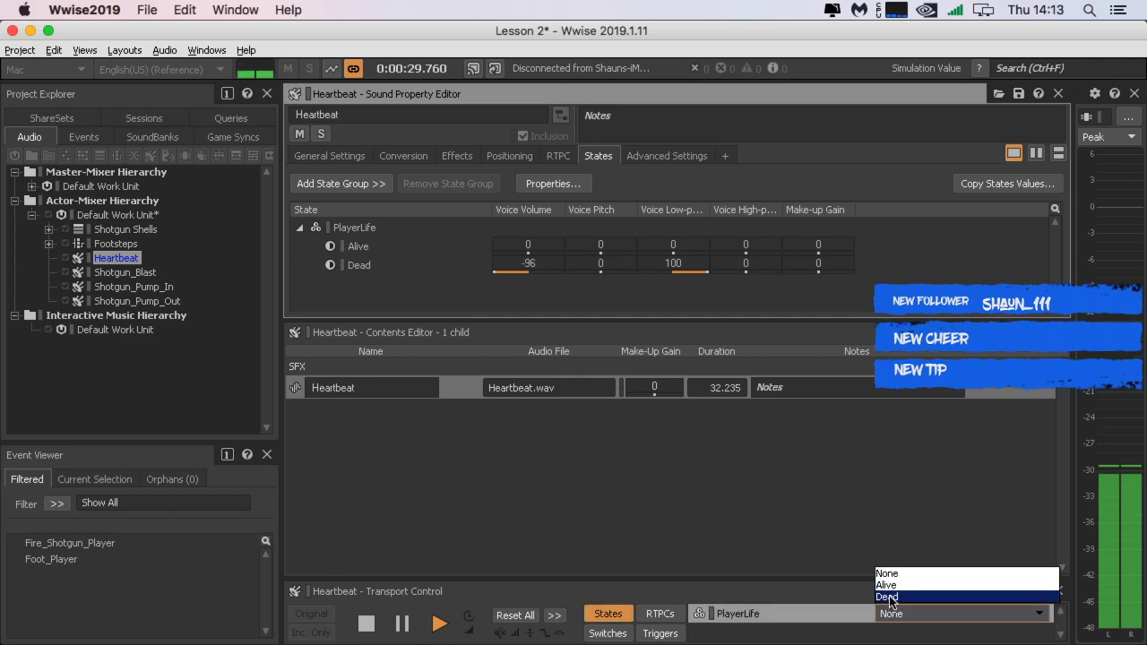
{"action": "left_click", "coordinate": [892, 603]}
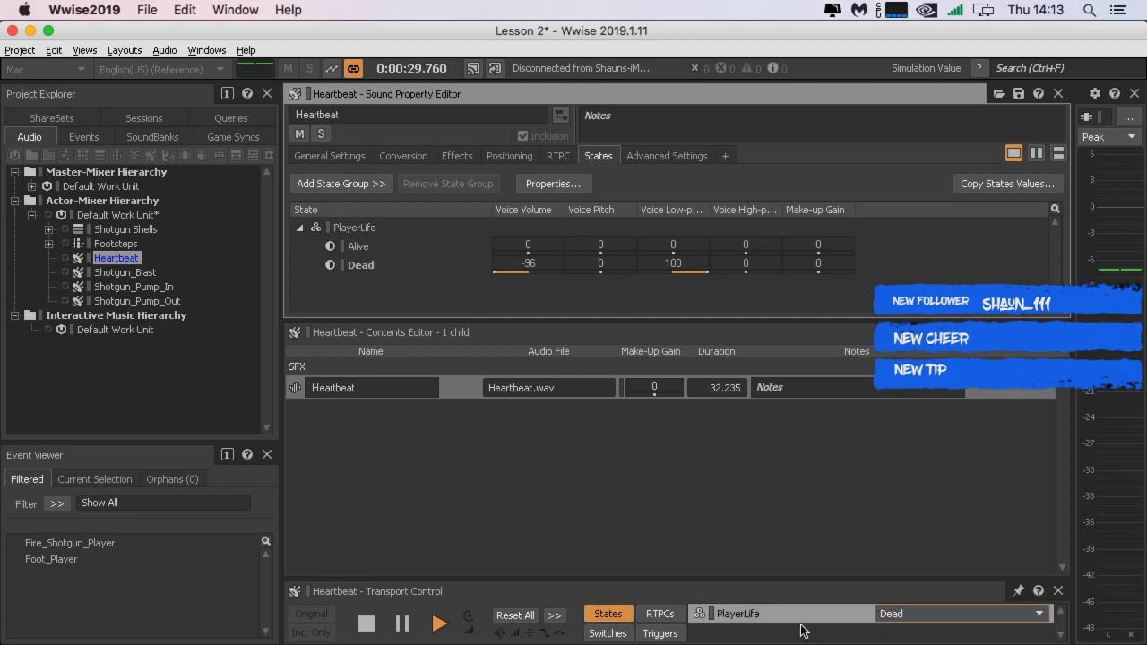
Step: Switch the simulated PlayerLife state to Alive and back to Dead during Heartbeat's playback
{"action": "left_click", "coordinate": [940, 616]}
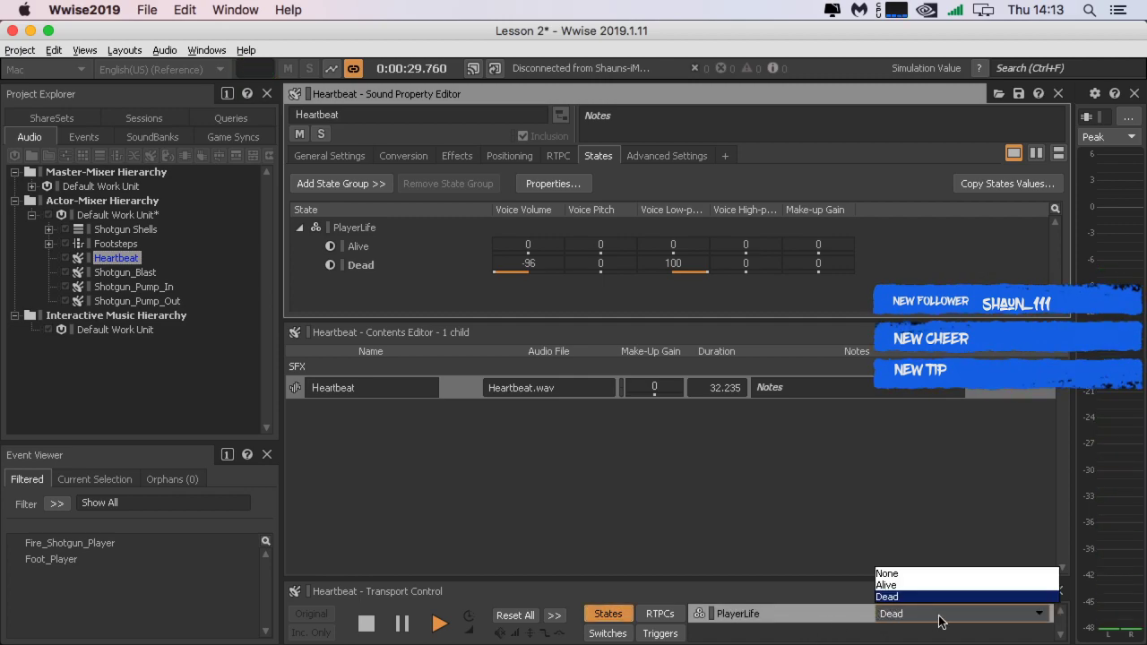
{"action": "left_click", "coordinate": [891, 585]}
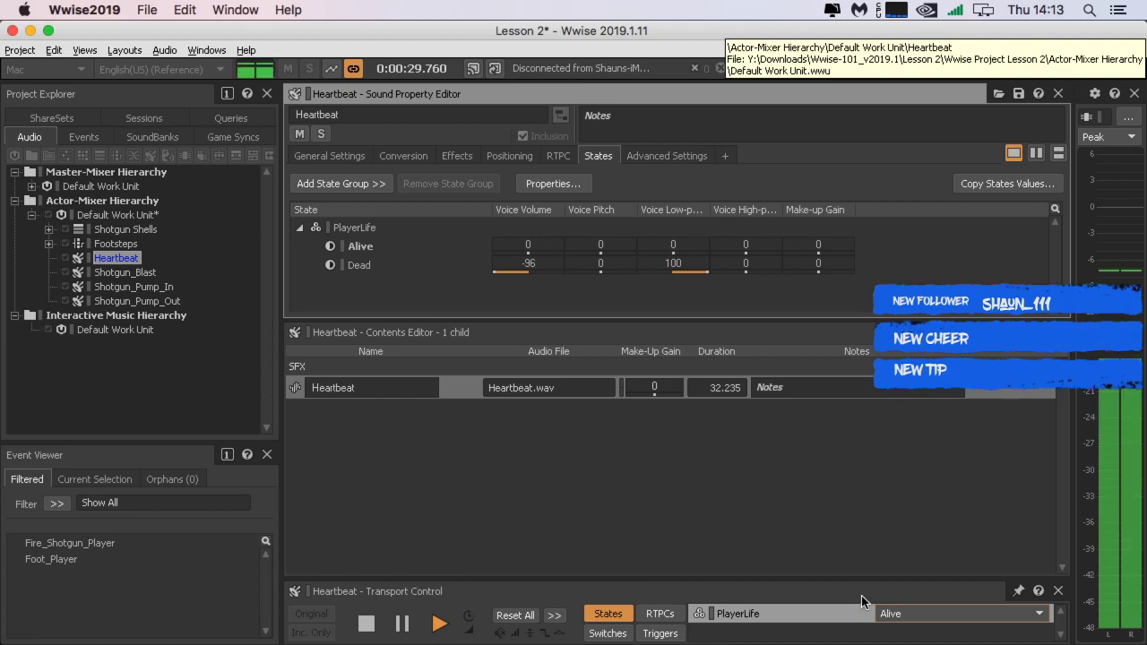
{"action": "left_click", "coordinate": [960, 615]}
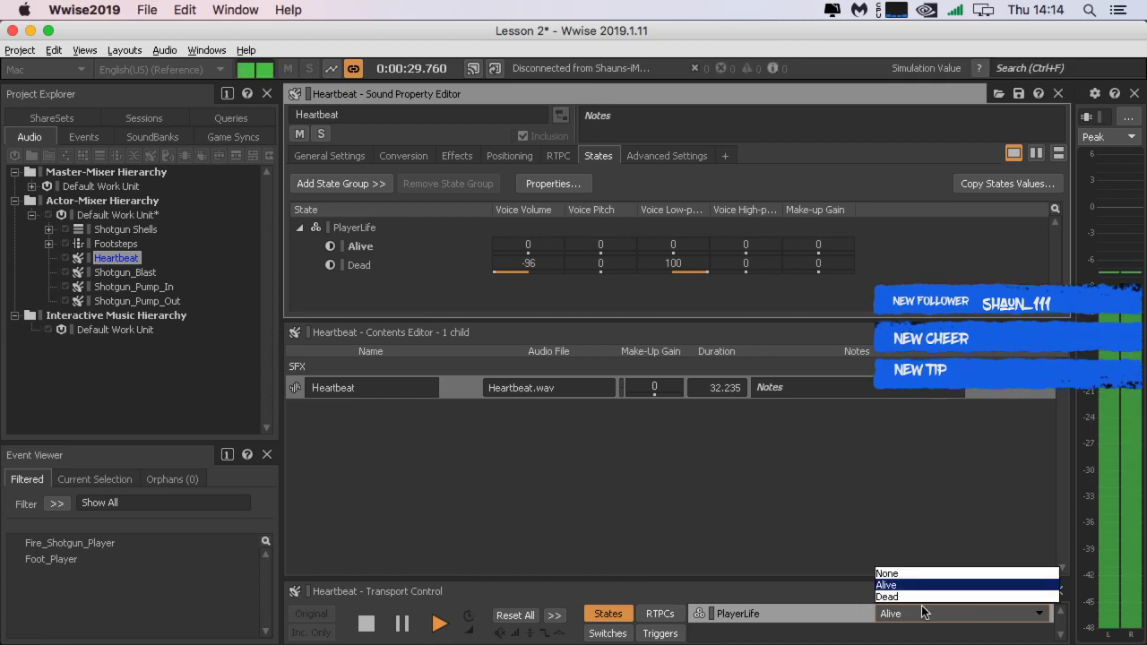
{"action": "left_click", "coordinate": [902, 597]}
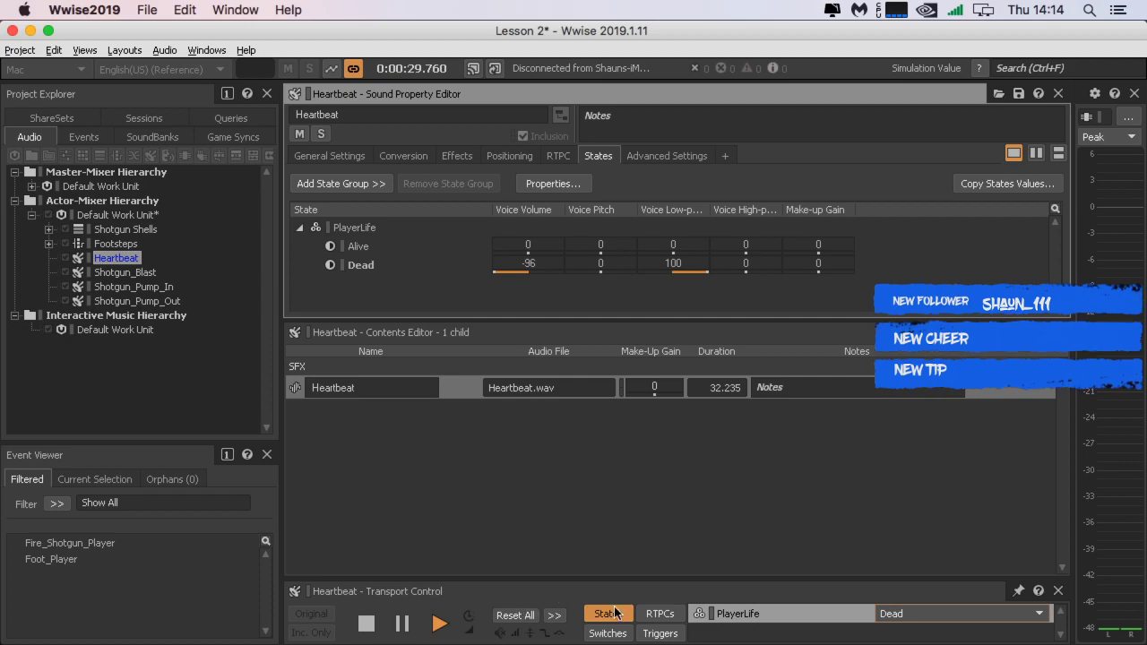
Step: Examine Heartbeat's Switches, Triggers, RTPCs and States simulation lists in the Transport Control
{"action": "left_click", "coordinate": [629, 637]}
{"action": "left_click", "coordinate": [655, 635]}
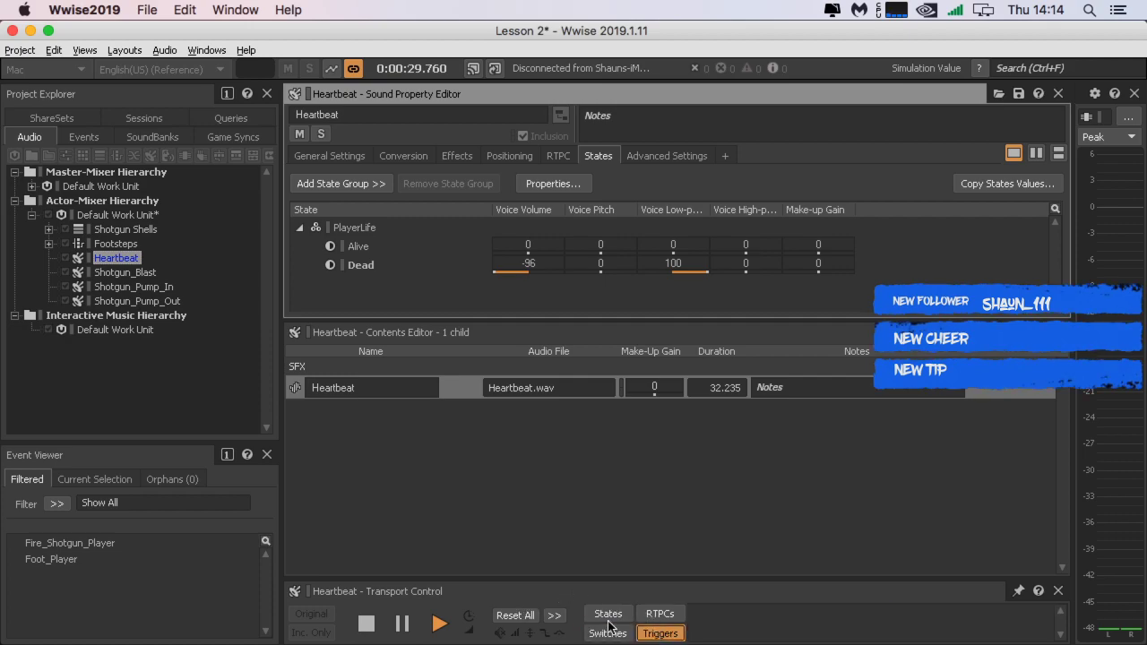
{"action": "left_click", "coordinate": [609, 615]}
{"action": "left_click", "coordinate": [650, 615]}
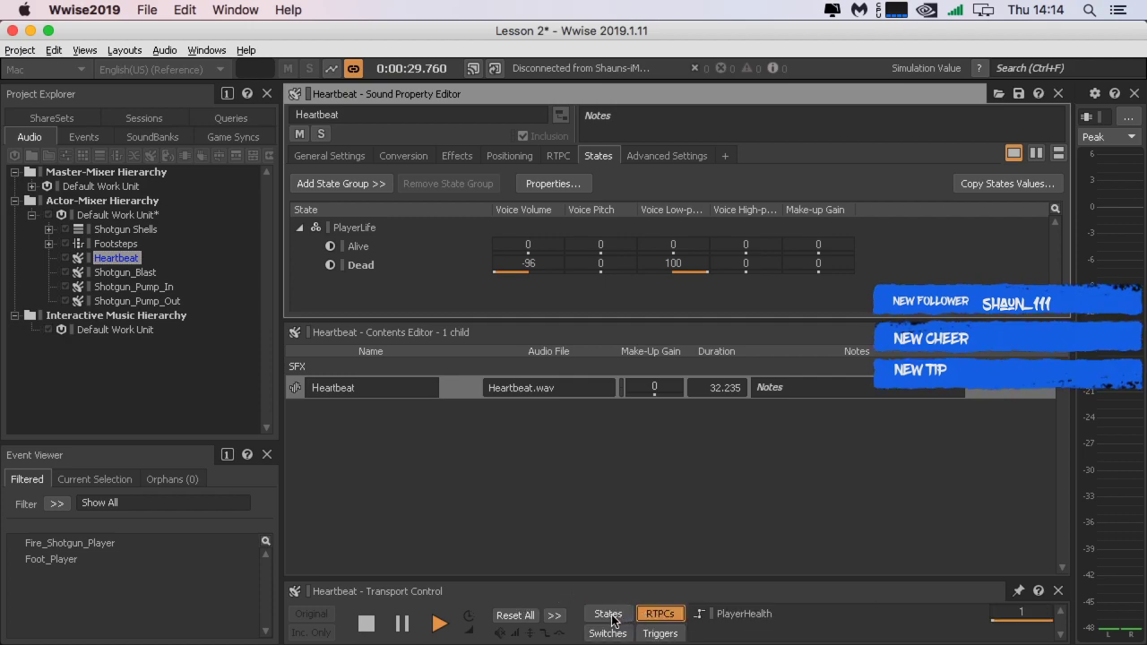
{"action": "left_click", "coordinate": [619, 619]}
{"action": "left_click", "coordinate": [655, 616]}
{"action": "left_click", "coordinate": [625, 617]}
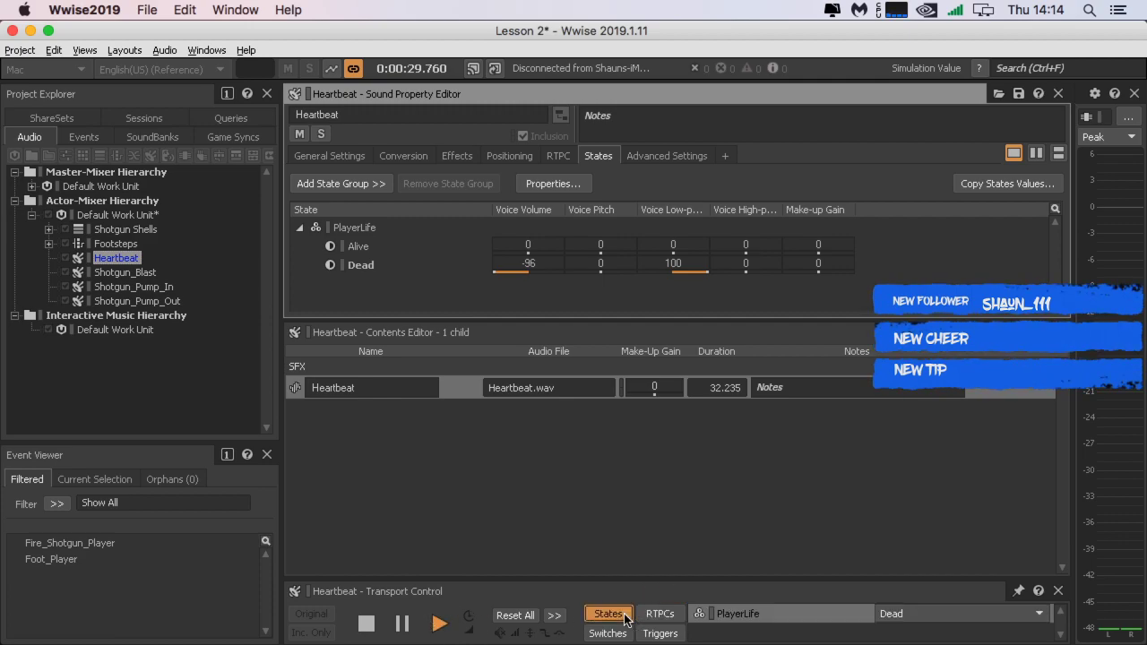
Step: Set the simulated PlayerLife state to None and restart Heartbeat's playback from the beginning
{"action": "left_click", "coordinate": [897, 615]}
{"action": "left_click", "coordinate": [885, 573]}
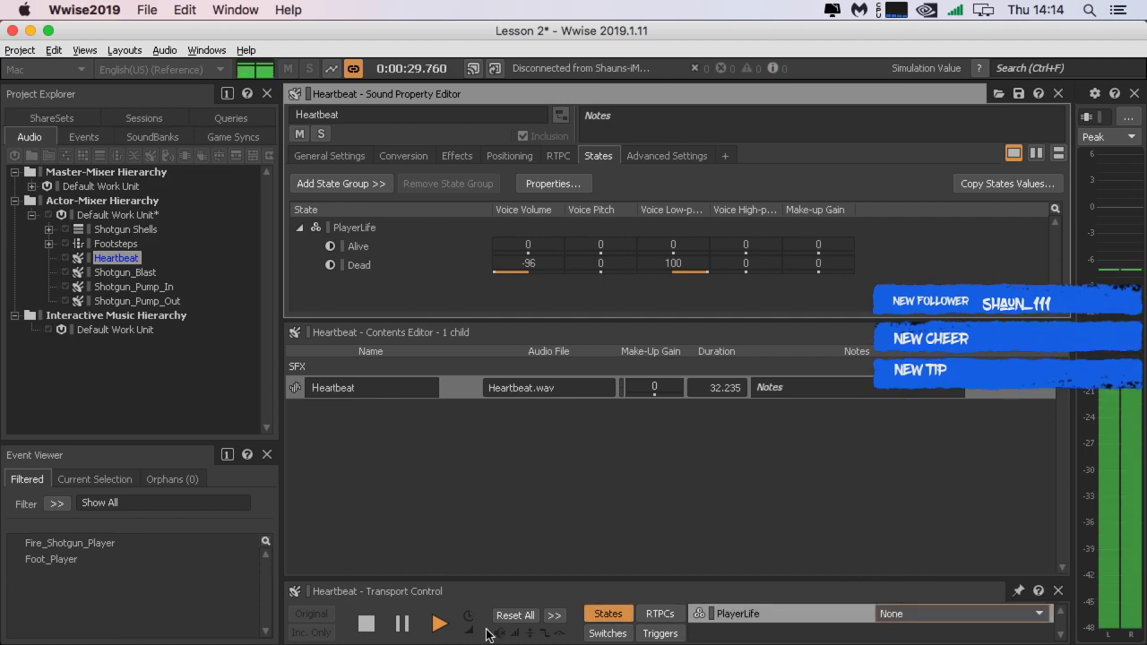
{"action": "left_click", "coordinate": [402, 624]}
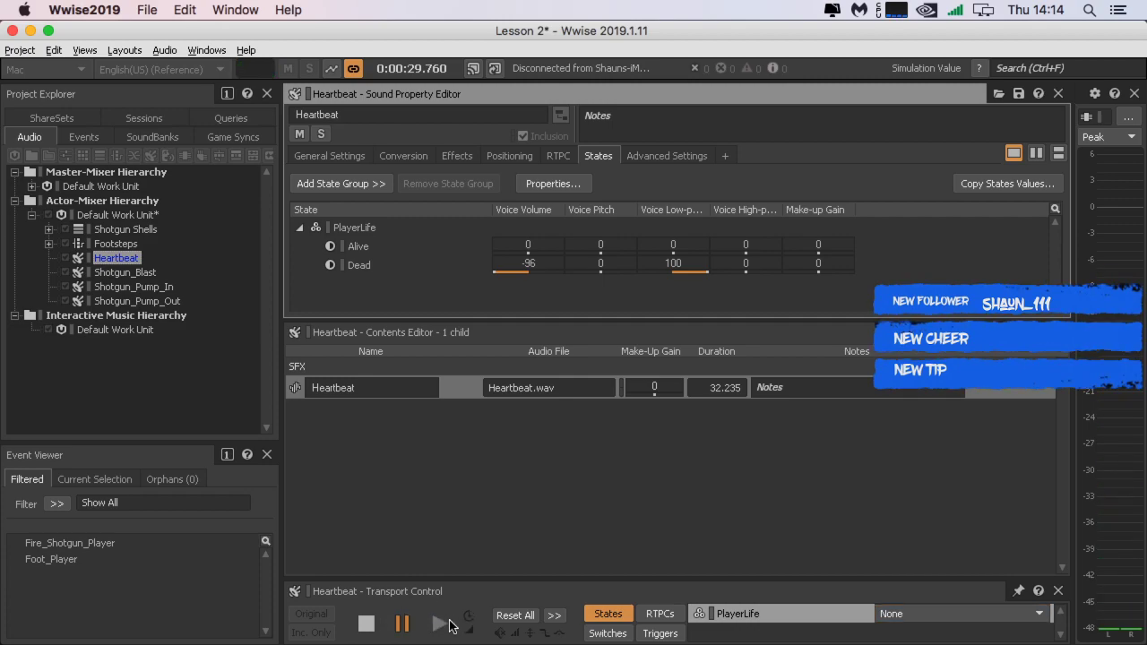
{"action": "left_click", "coordinate": [366, 624]}
{"action": "left_click", "coordinate": [438, 624]}
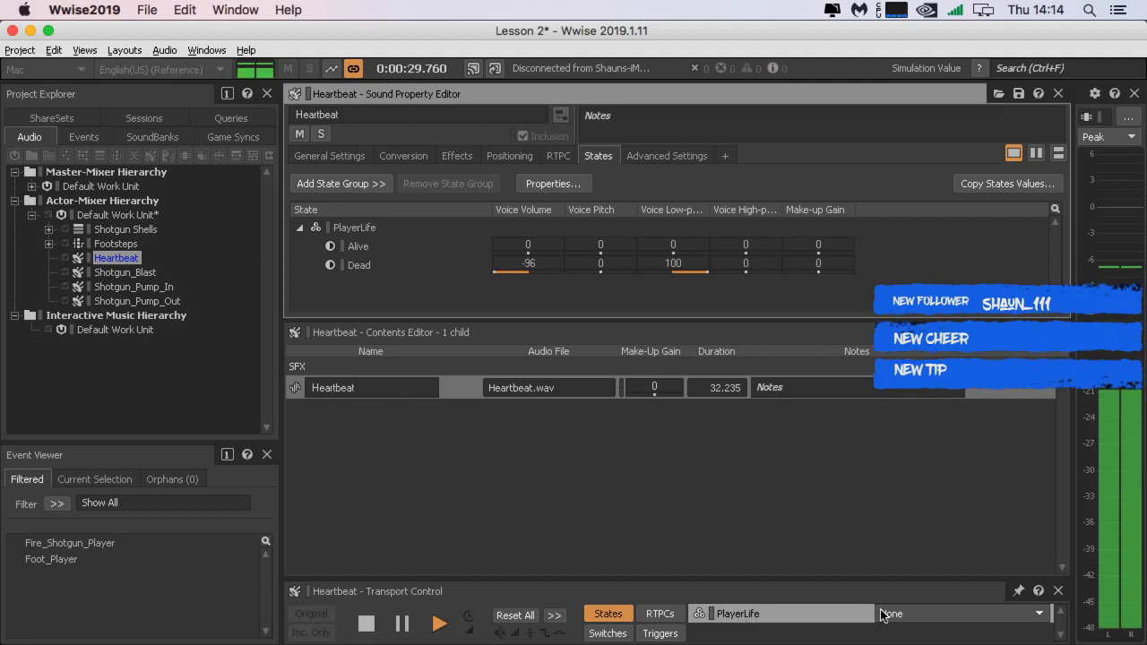
Step: Simulate the player's death by setting PlayerLife to Alive and to Dead while Heartbeat plays
{"action": "left_click", "coordinate": [886, 615]}
{"action": "left_click", "coordinate": [885, 585]}
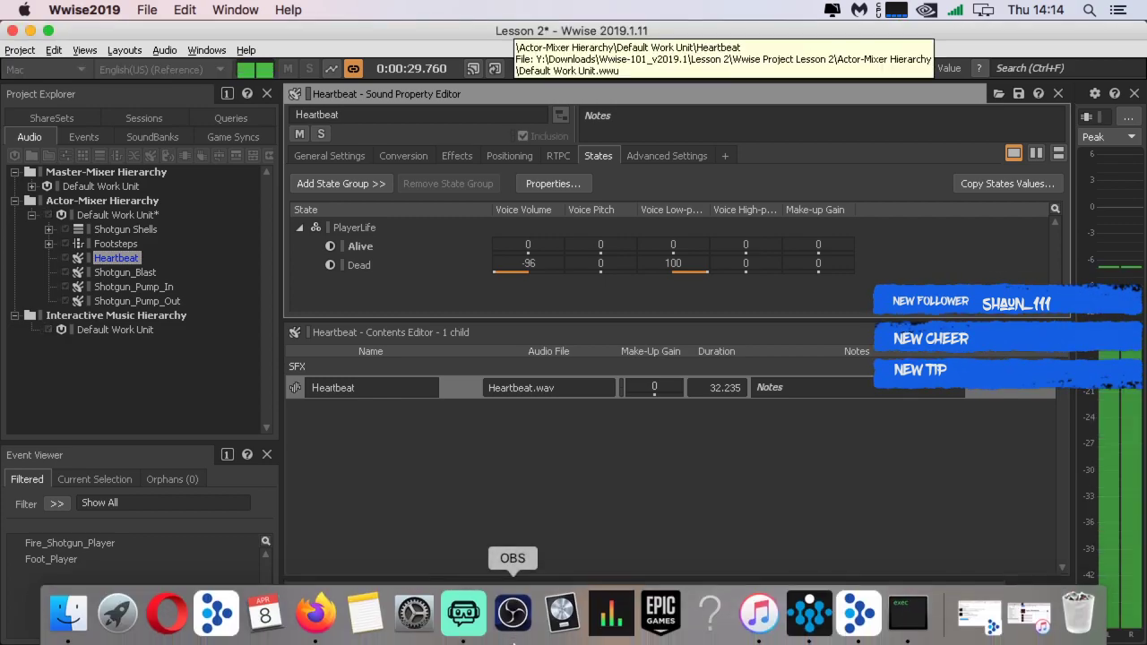
{"action": "left_click", "coordinate": [883, 614]}
{"action": "left_click", "coordinate": [892, 598]}
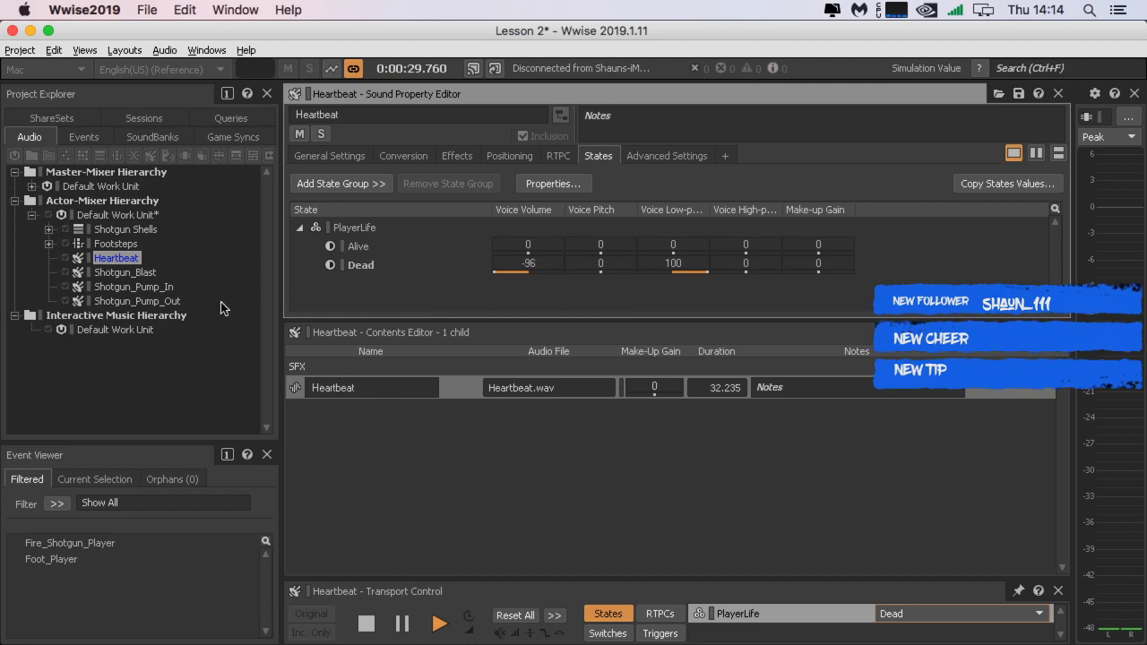
Step: Check the PlayerHealth game parameter and the PlayerLife state options, keeping Dead selected
{"action": "left_click", "coordinate": [656, 615]}
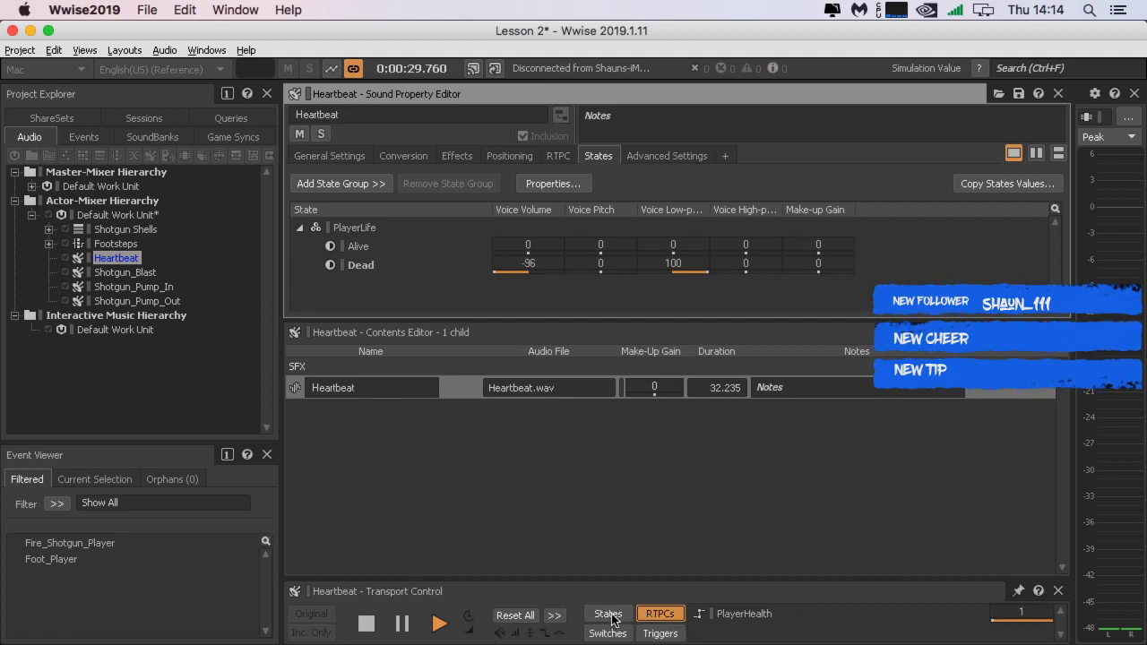
{"action": "left_click", "coordinate": [608, 614]}
{"action": "left_click", "coordinate": [896, 614]}
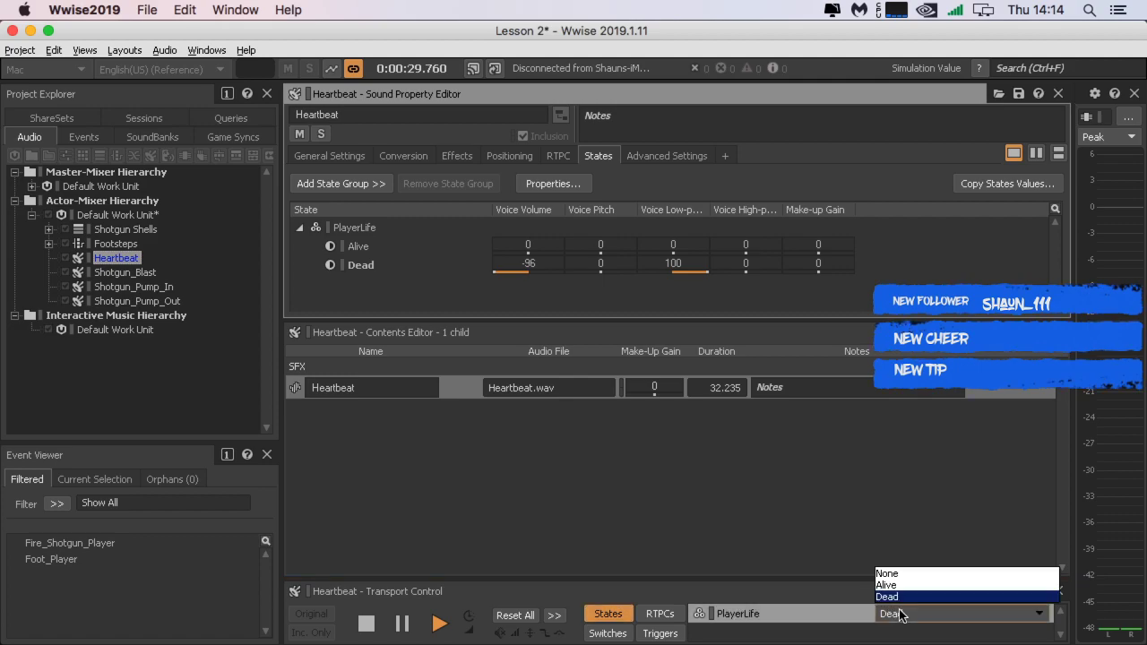
{"action": "left_click", "coordinate": [894, 597]}
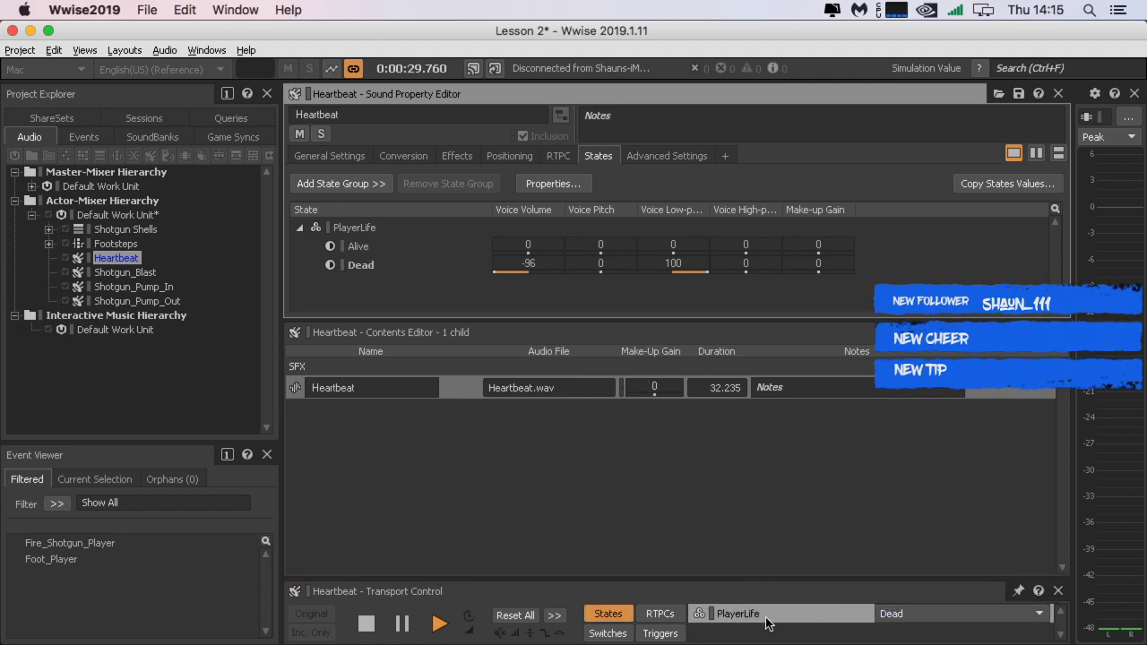
Step: Set the simulated PlayerHealth game parameter to 0 and stop Heartbeat's playback
{"action": "left_click", "coordinate": [660, 614]}
{"action": "left_click", "coordinate": [1046, 615]}
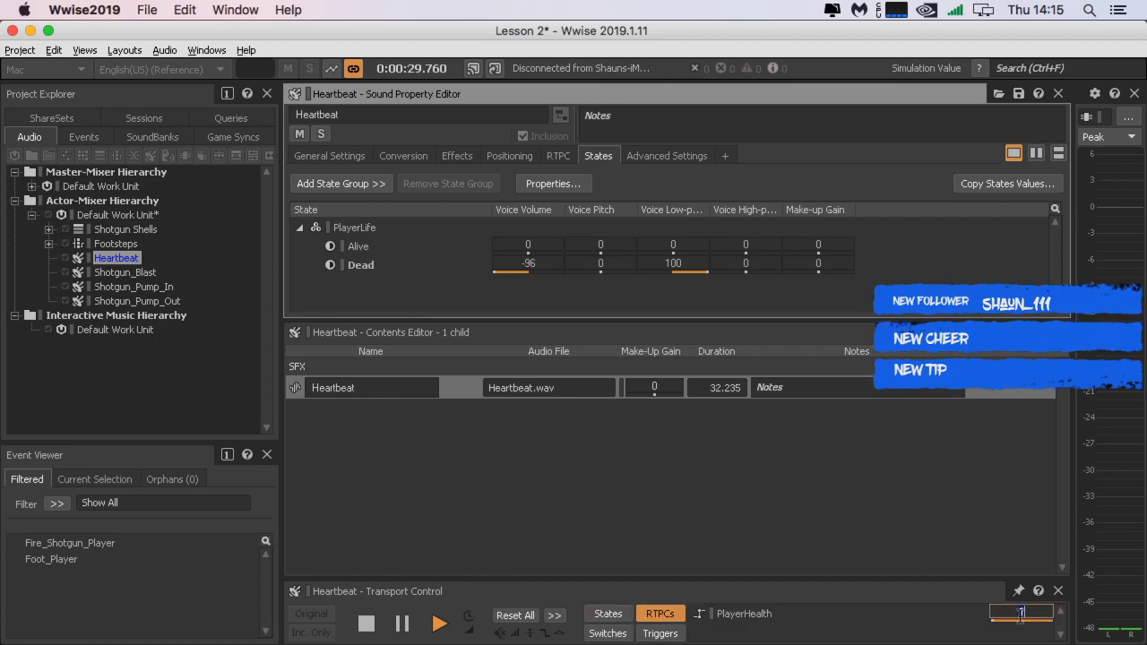
{"action": "type", "text": "0"}
{"action": "key", "text": "Return"}
{"action": "left_click", "coordinate": [365, 629]}
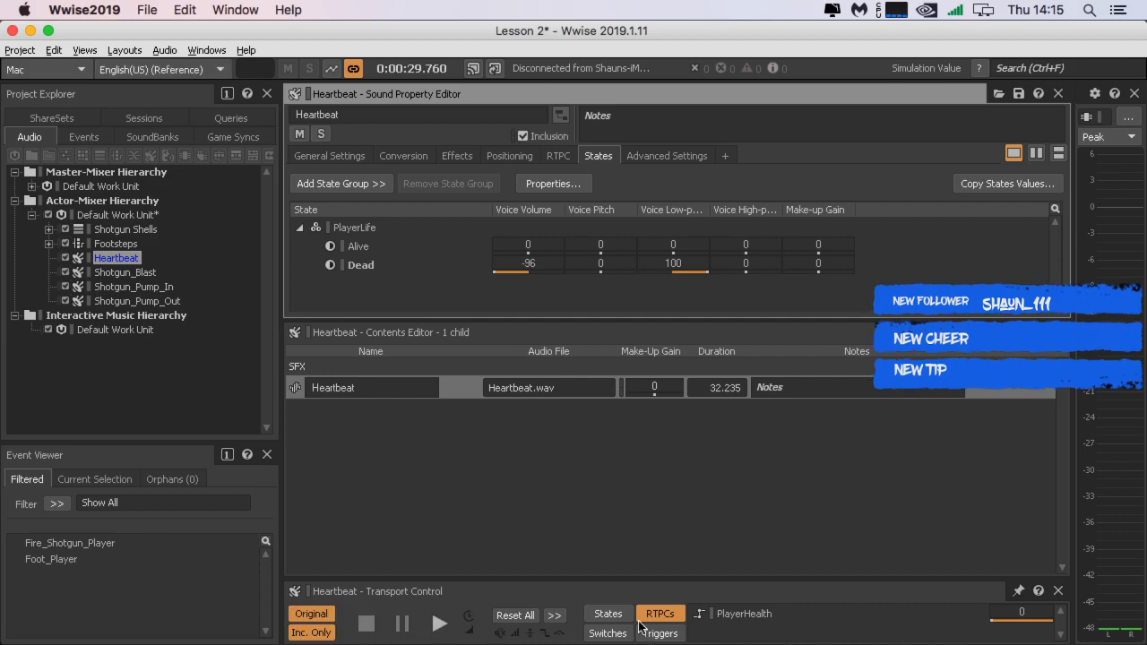
Step: Set the simulated PlayerLife state to Alive and start playing Heartbeat
{"action": "left_click", "coordinate": [607, 614]}
{"action": "left_click", "coordinate": [888, 616]}
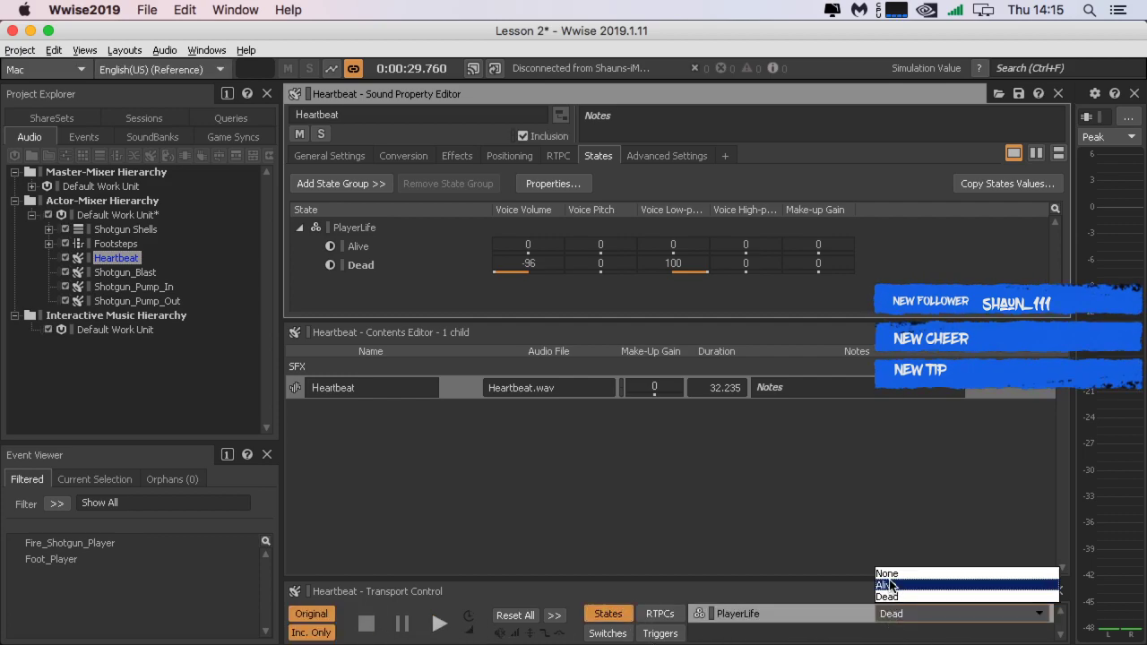
{"action": "left_click", "coordinate": [883, 587]}
{"action": "left_click", "coordinate": [436, 622]}
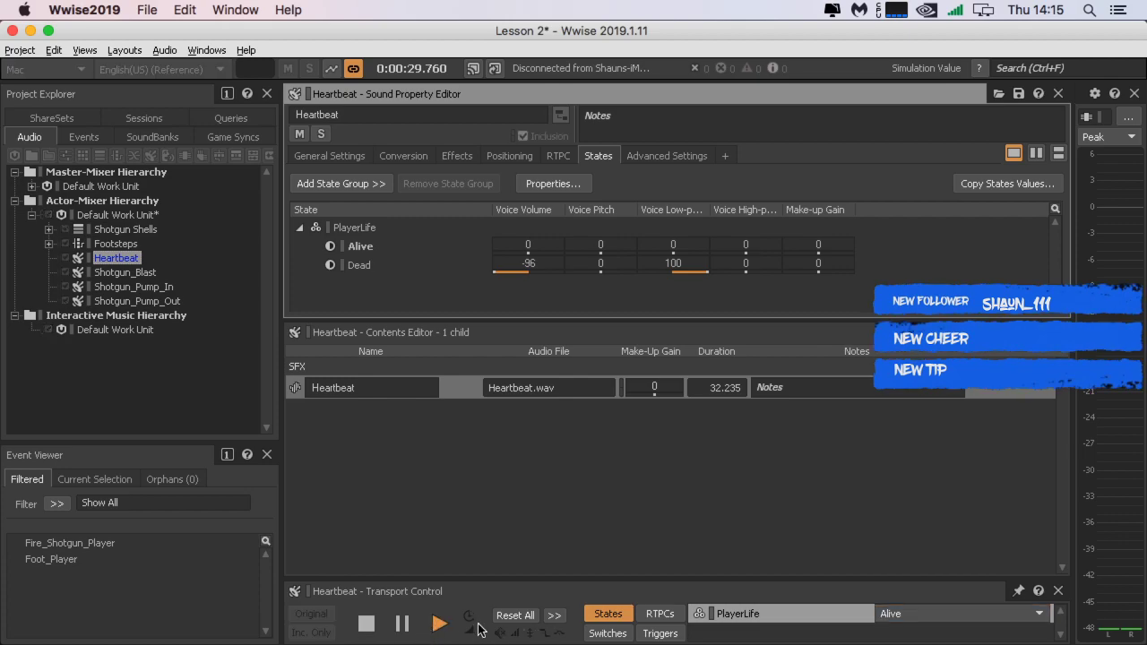
Step: Set the simulated PlayerLife state to None during playback and review the available states
{"action": "left_click", "coordinate": [952, 617]}
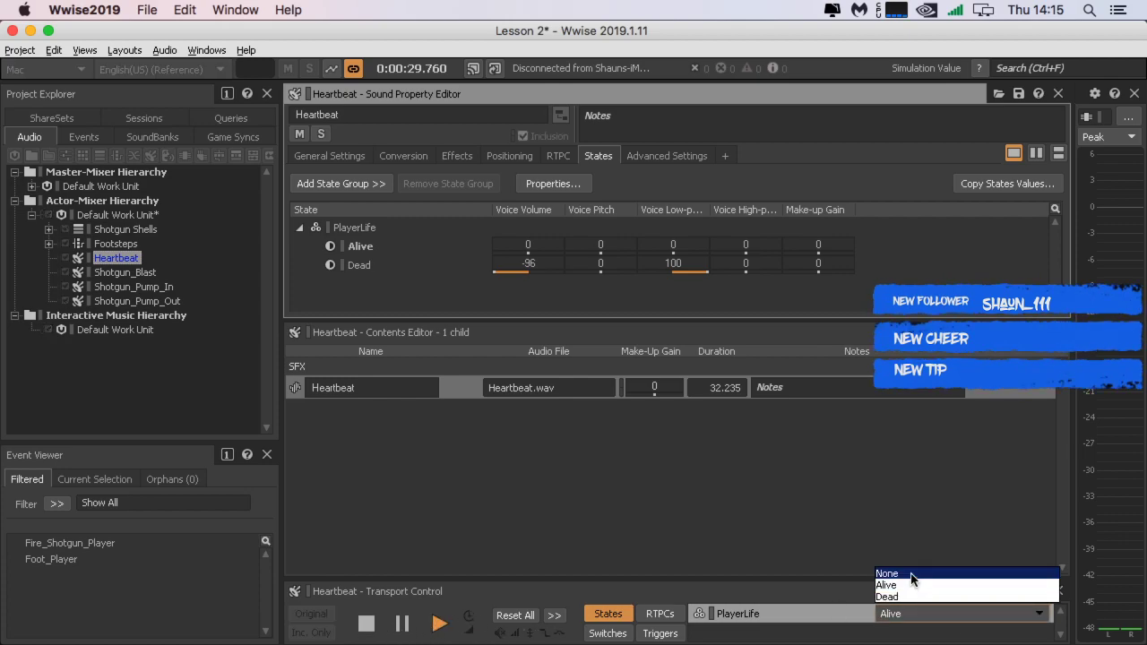
{"action": "left_click", "coordinate": [916, 574]}
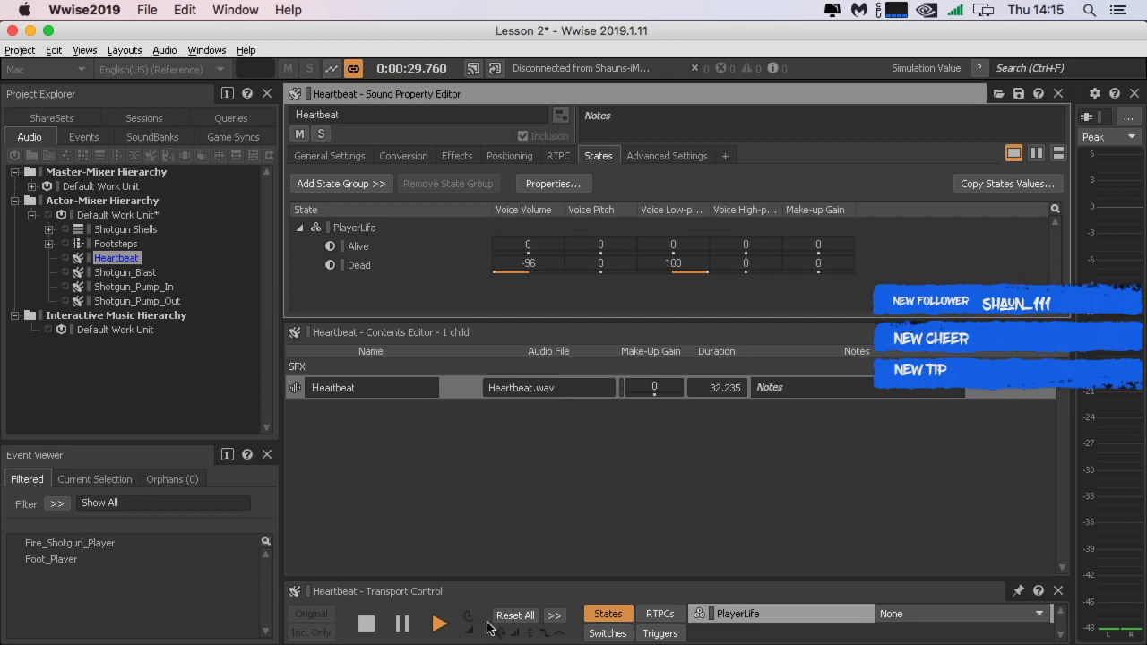
{"action": "left_click", "coordinate": [939, 613]}
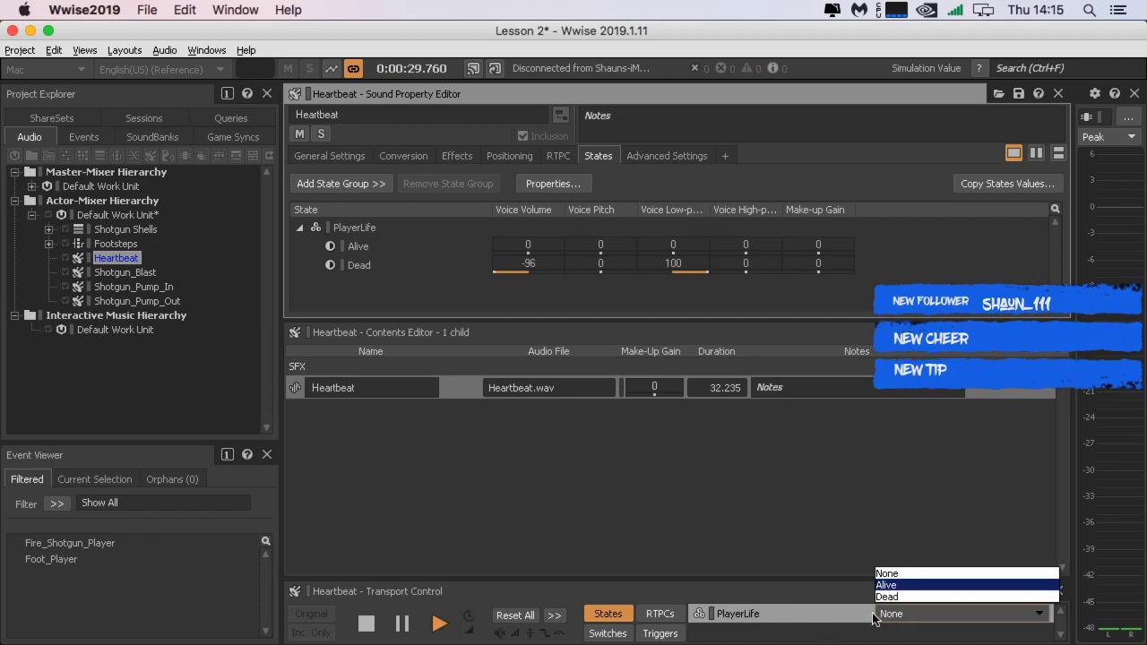
{"action": "left_click", "coordinate": [887, 640]}
Step: Set the simulated PlayerHealth game parameter to 1 while Heartbeat is playing
{"action": "left_click", "coordinate": [660, 614]}
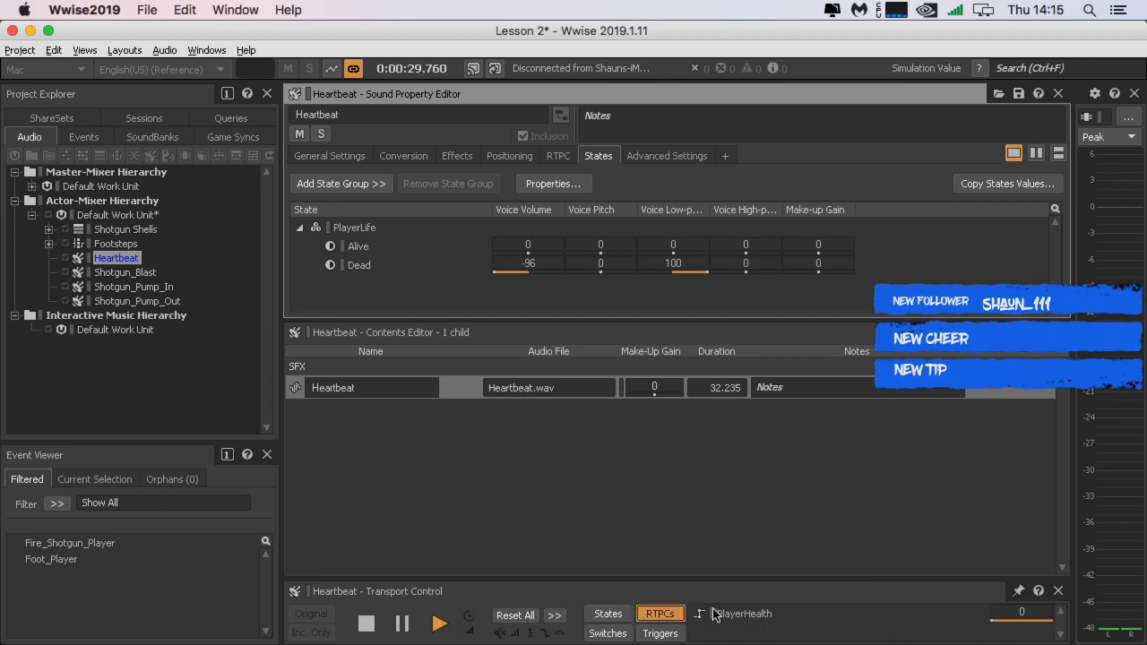
{"action": "left_click", "coordinate": [1010, 614]}
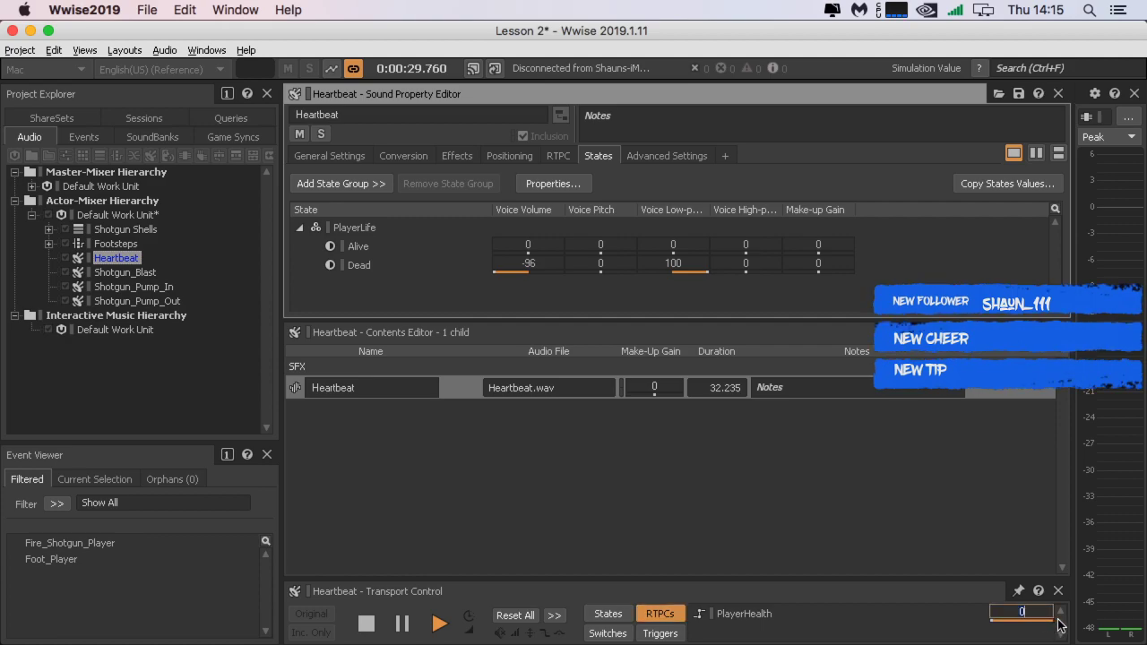
{"action": "type", "text": "1"}
{"action": "key", "text": "Return"}
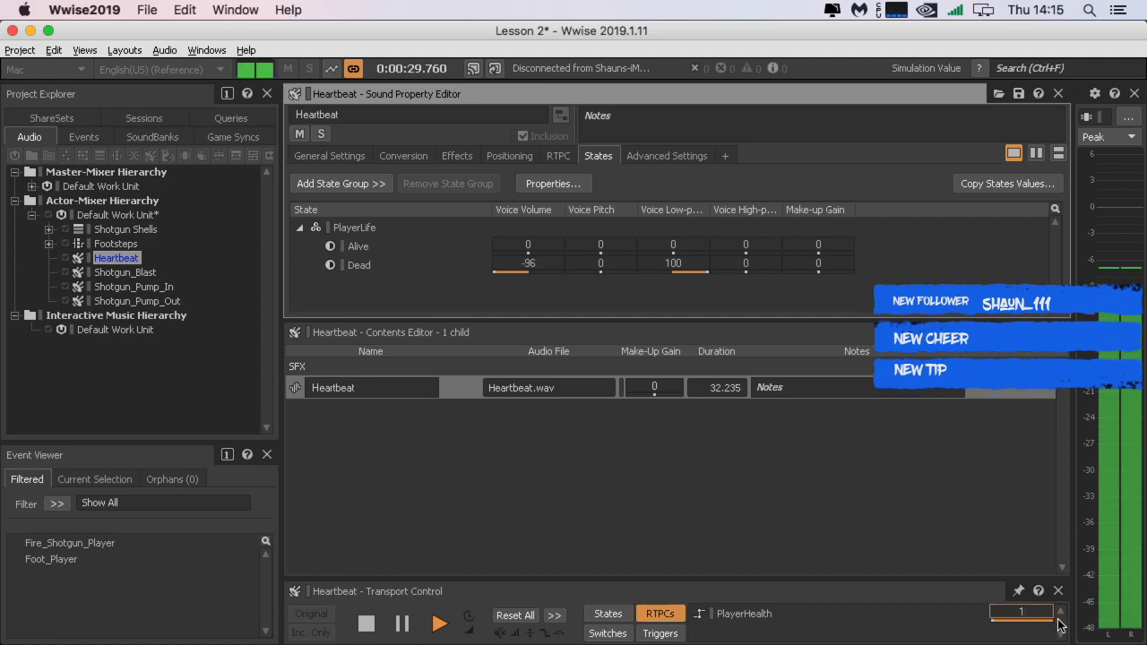
Step: Return to the state simulation and repeat the PlayerLife transition from Alive to Dead on the playing Heartbeat
{"action": "left_click", "coordinate": [609, 614]}
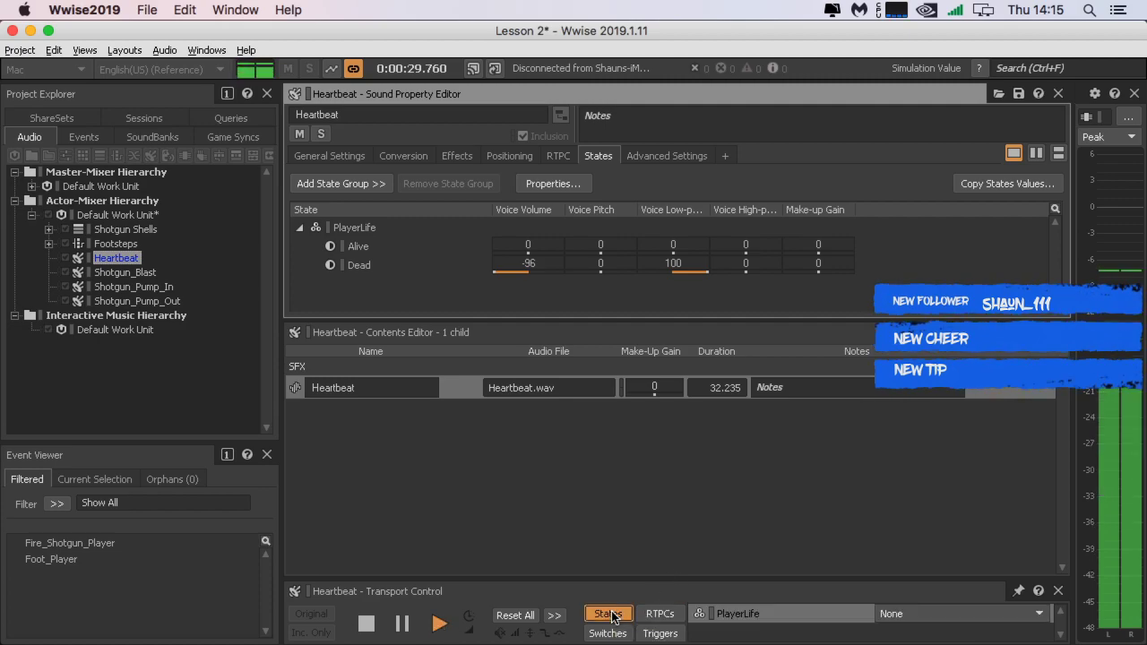
{"action": "left_click", "coordinate": [959, 613]}
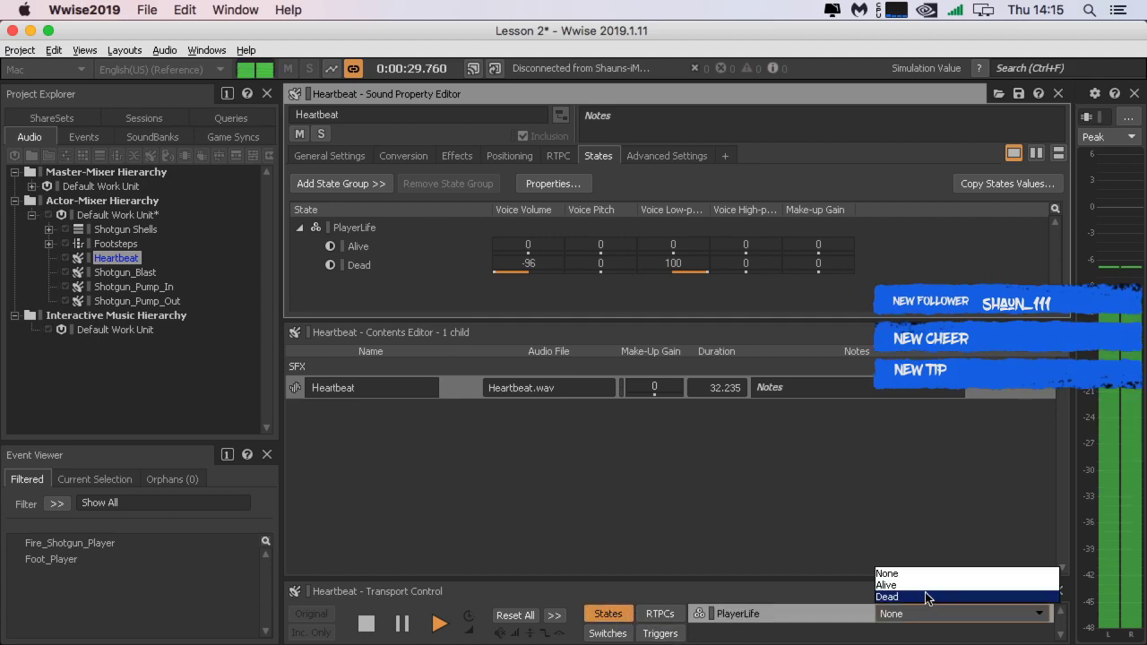
{"action": "left_click", "coordinate": [913, 586]}
{"action": "left_click", "coordinate": [896, 614]}
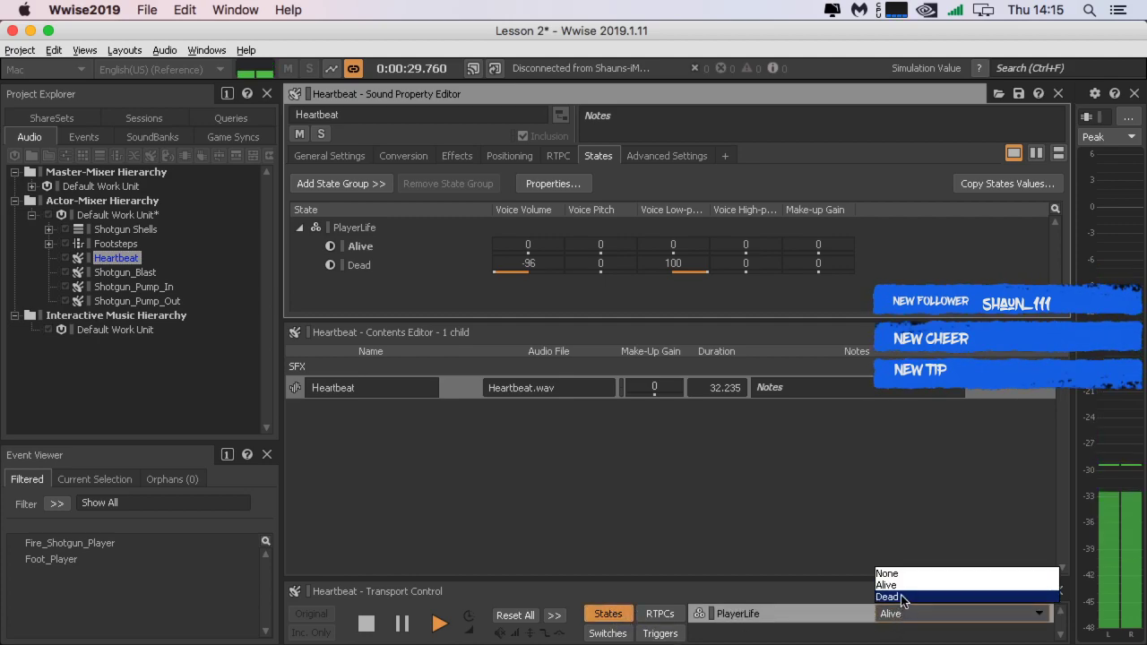
{"action": "left_click", "coordinate": [888, 598]}
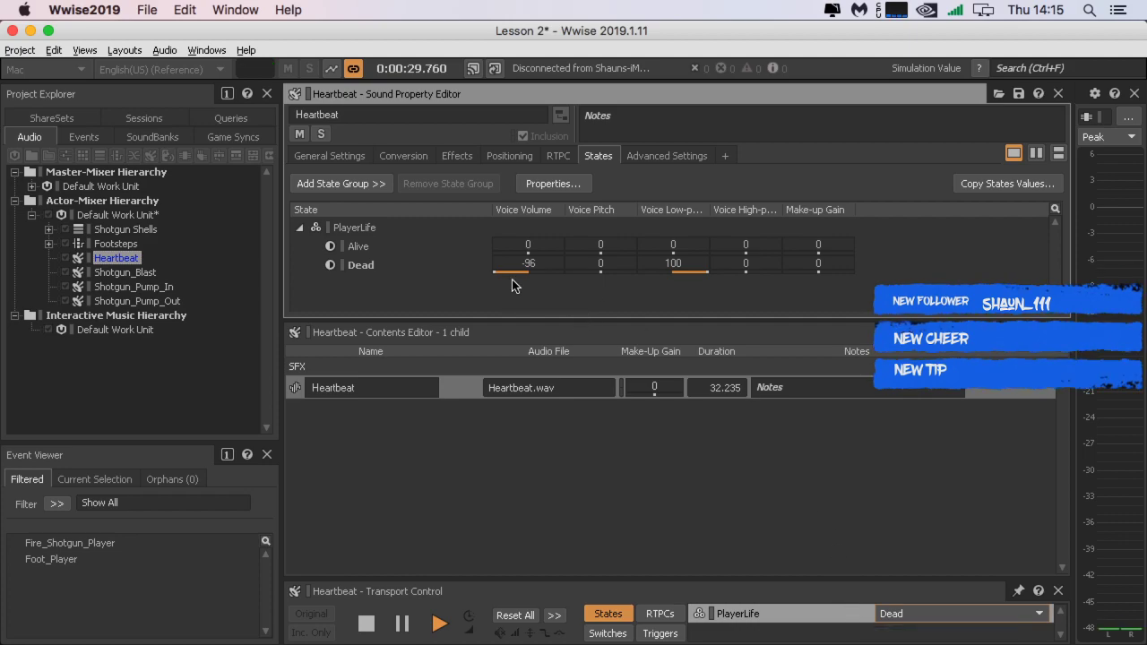
Step: Set the Dead state's Voice Volume to -32 and replay Heartbeat through the PlayerLife change from Alive to Dead
{"action": "left_click_drag", "start_coordinate": [495, 271], "coordinate": [503, 271]}
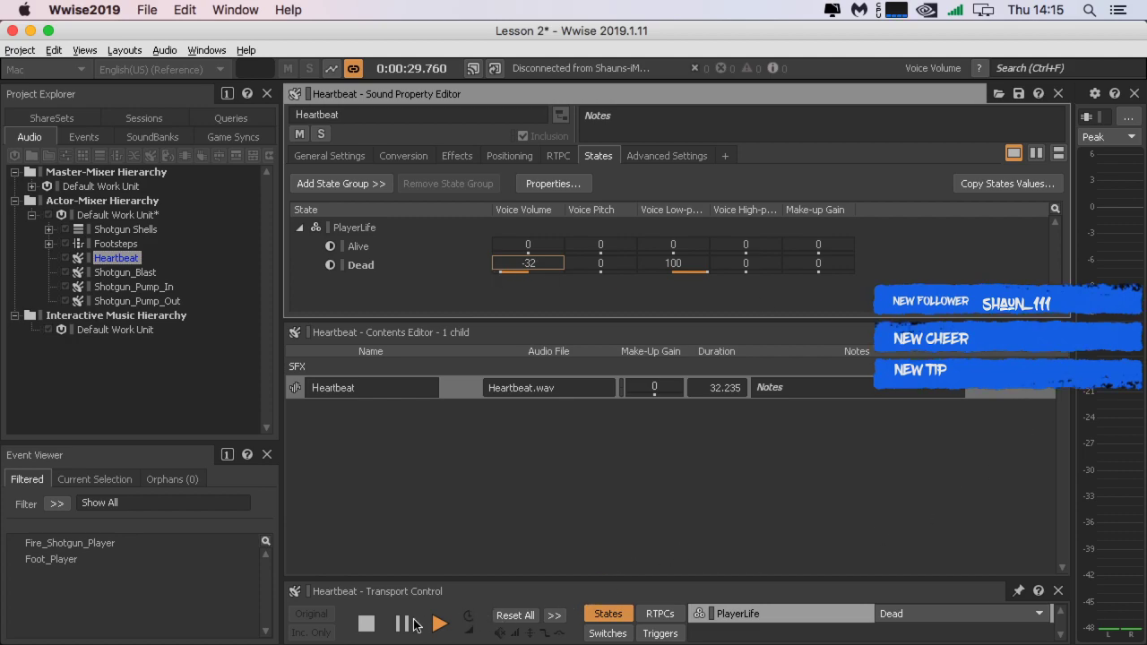
{"action": "left_click", "coordinate": [370, 623]}
{"action": "left_click", "coordinate": [439, 621]}
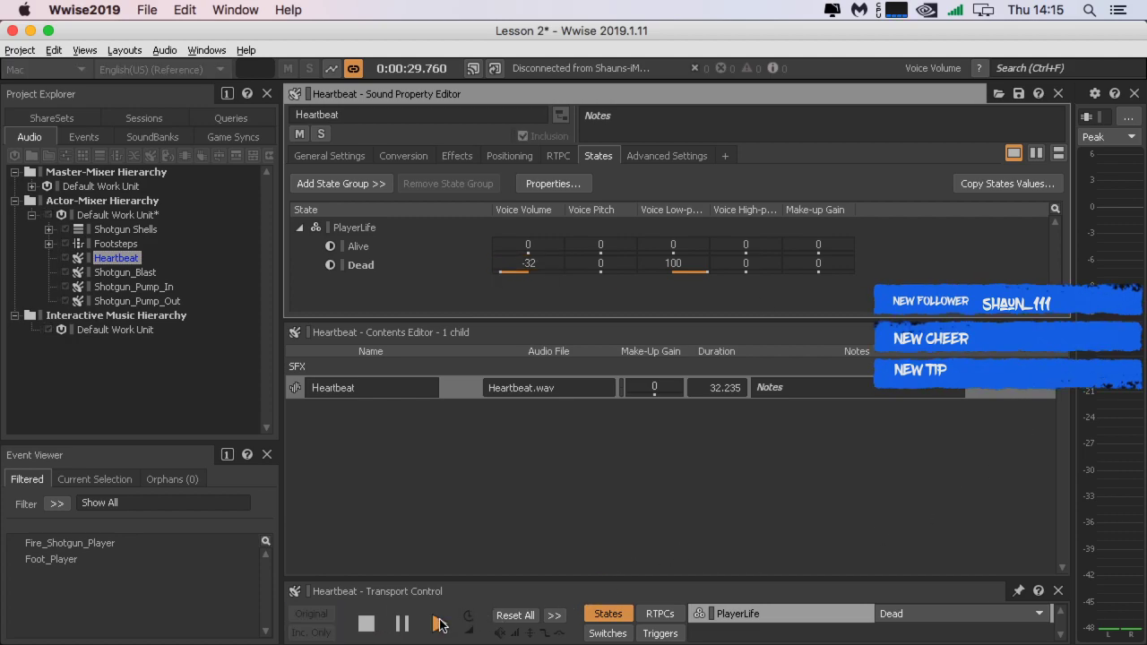
{"action": "left_click", "coordinate": [1008, 616]}
{"action": "left_click", "coordinate": [956, 588]}
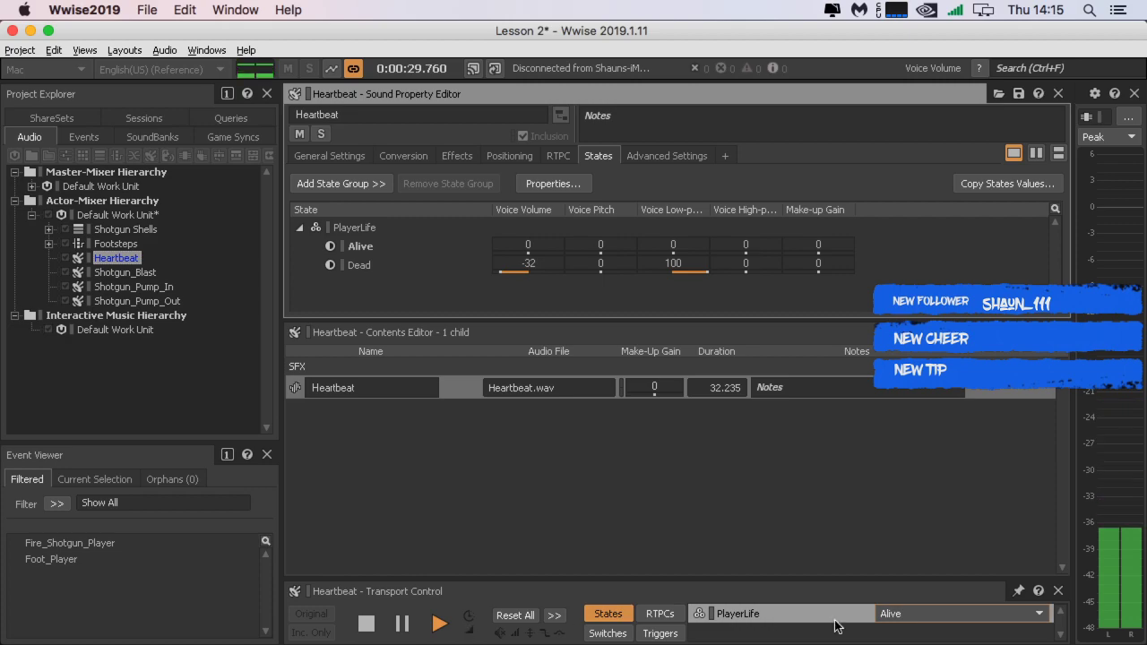
{"action": "left_click", "coordinate": [896, 614]}
{"action": "left_click", "coordinate": [896, 597]}
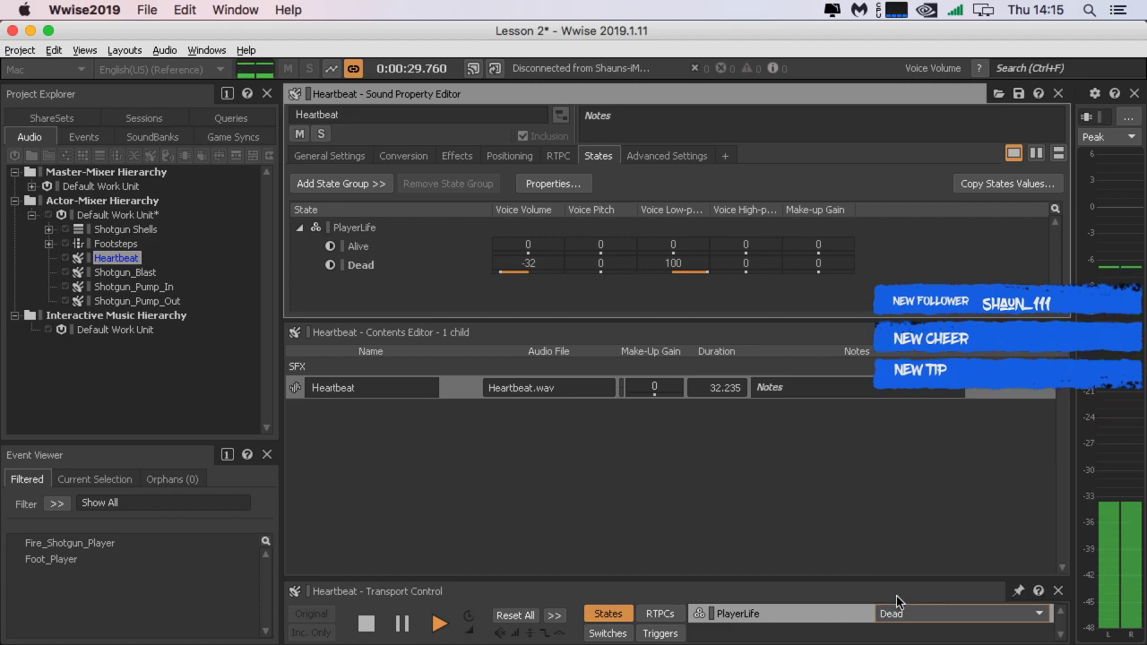
{"action": "left_click", "coordinate": [368, 625]}
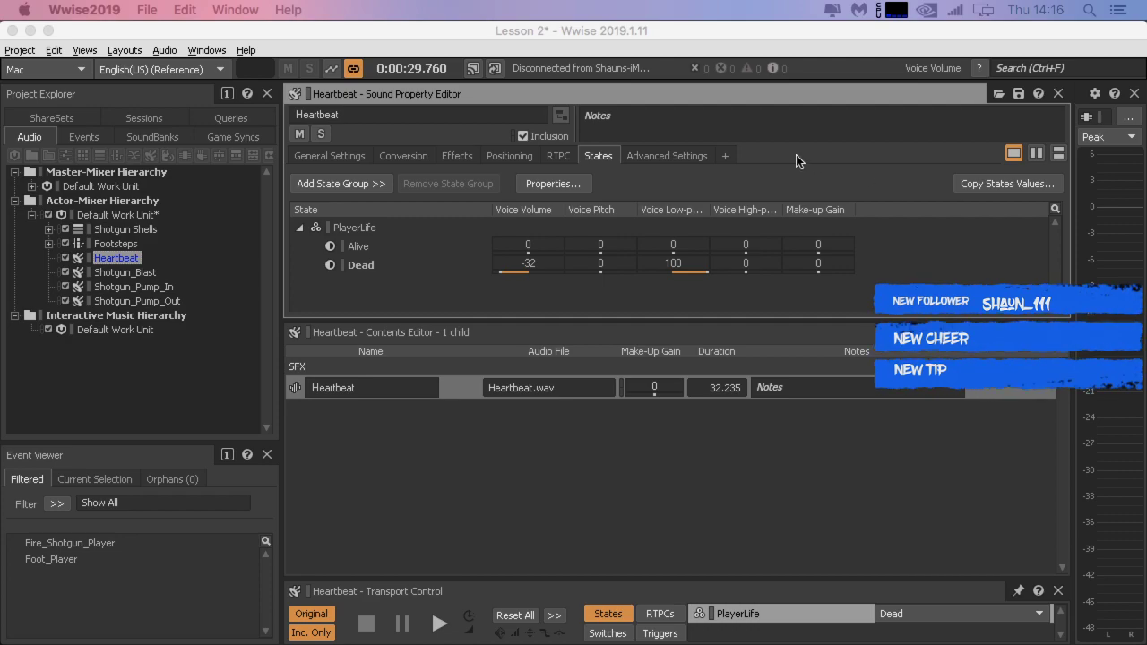
Step: Set the Dead state's Voice Volume for Heartbeat to -96
{"action": "left_click", "coordinate": [536, 263]}
{"action": "left_click", "coordinate": [541, 264]}
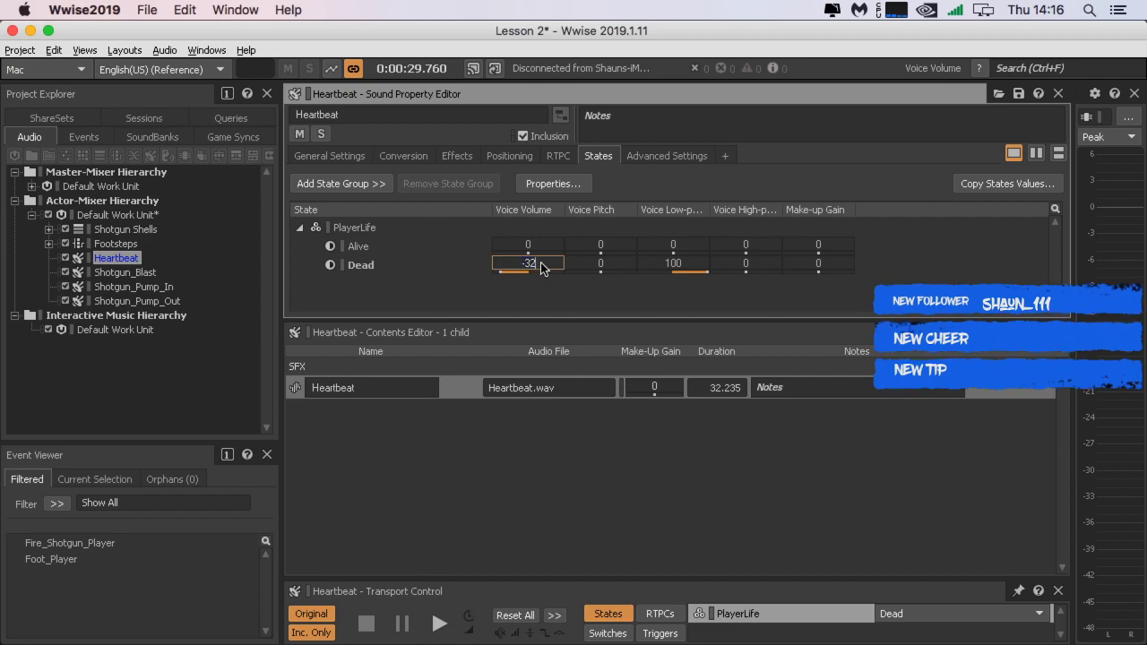
{"action": "double_click", "coordinate": [533, 263]}
{"action": "type", "text": "-96"}
{"action": "key", "text": "Return"}
{"action": "key", "text": "super+Tab"}
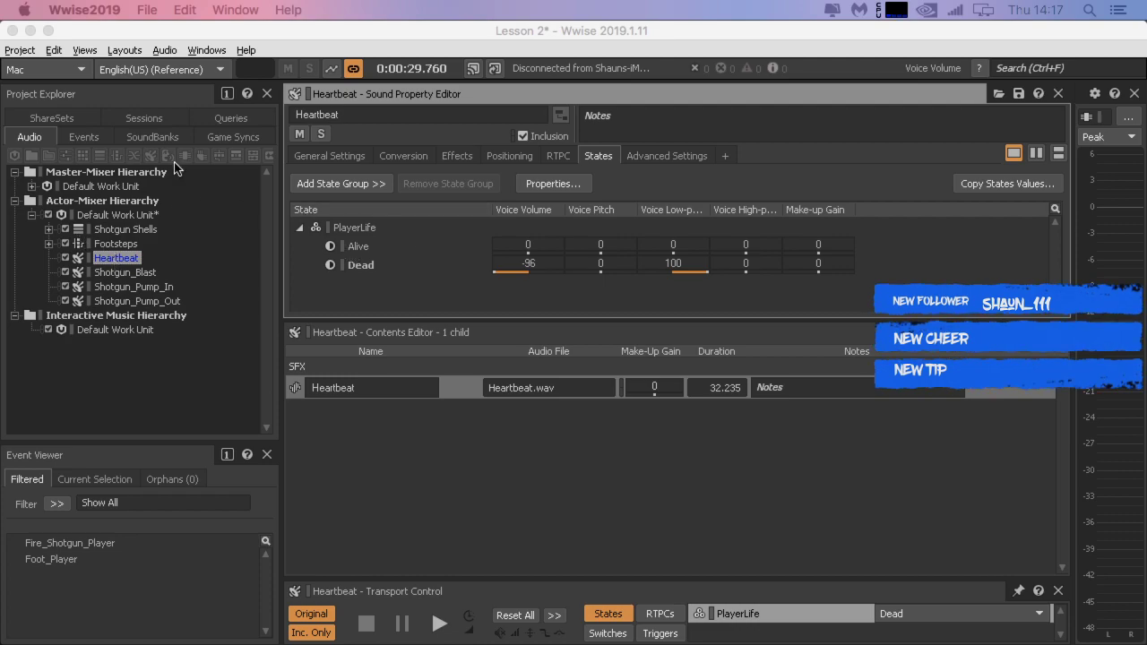
Step: Inspect the PlayerLife state group in the game syncs, including its Alive and Dead states and its transition times
{"action": "left_click", "coordinate": [202, 136]}
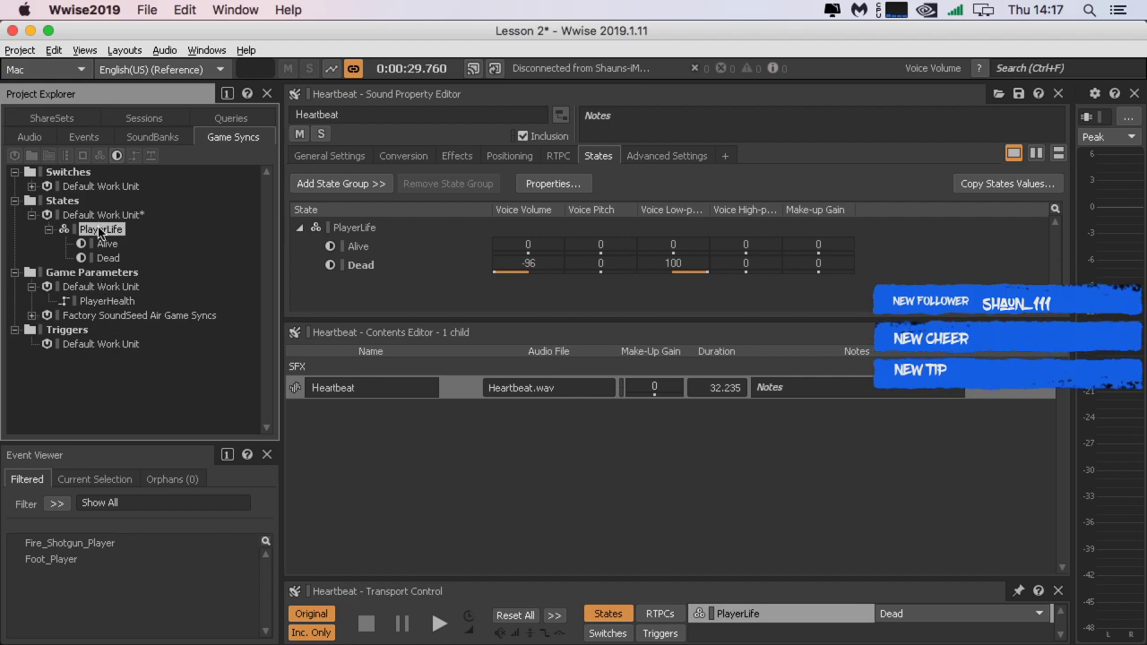
{"action": "left_click", "coordinate": [124, 248]}
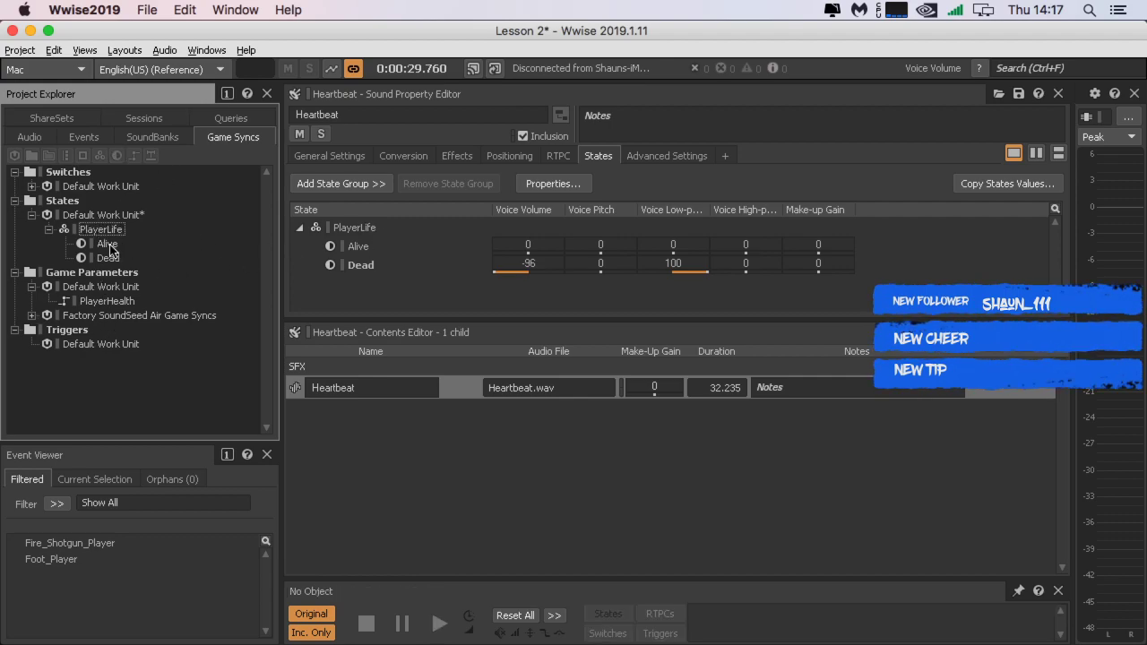
{"action": "left_click", "coordinate": [108, 243]}
{"action": "left_click", "coordinate": [109, 257]}
{"action": "left_click", "coordinate": [108, 244]}
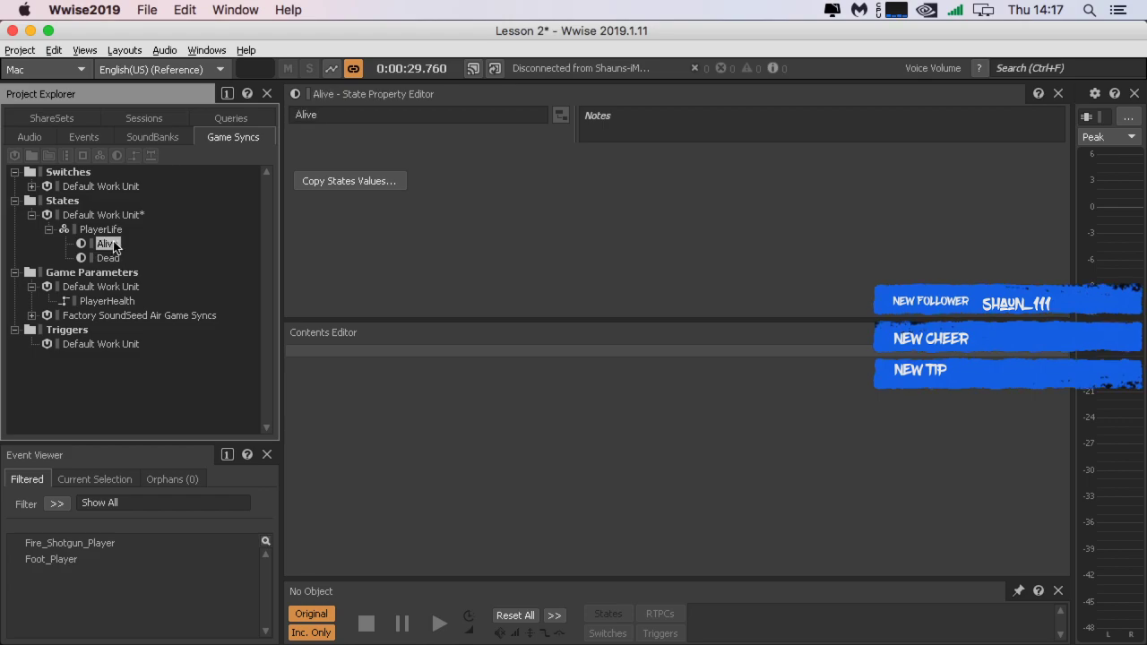
{"action": "left_click", "coordinate": [103, 230]}
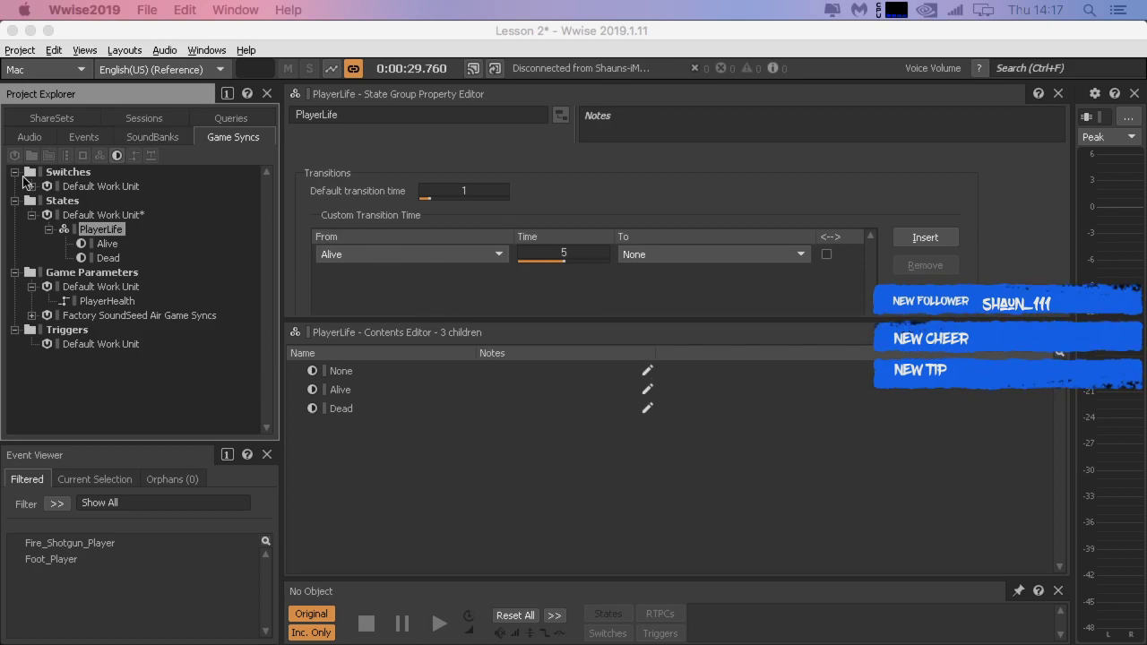
Step: Reopen the Heartbeat sound from the Actor-Mixer Hierarchy to show its PlayerLife state offsets
{"action": "left_click", "coordinate": [49, 137]}
{"action": "left_click", "coordinate": [115, 259]}
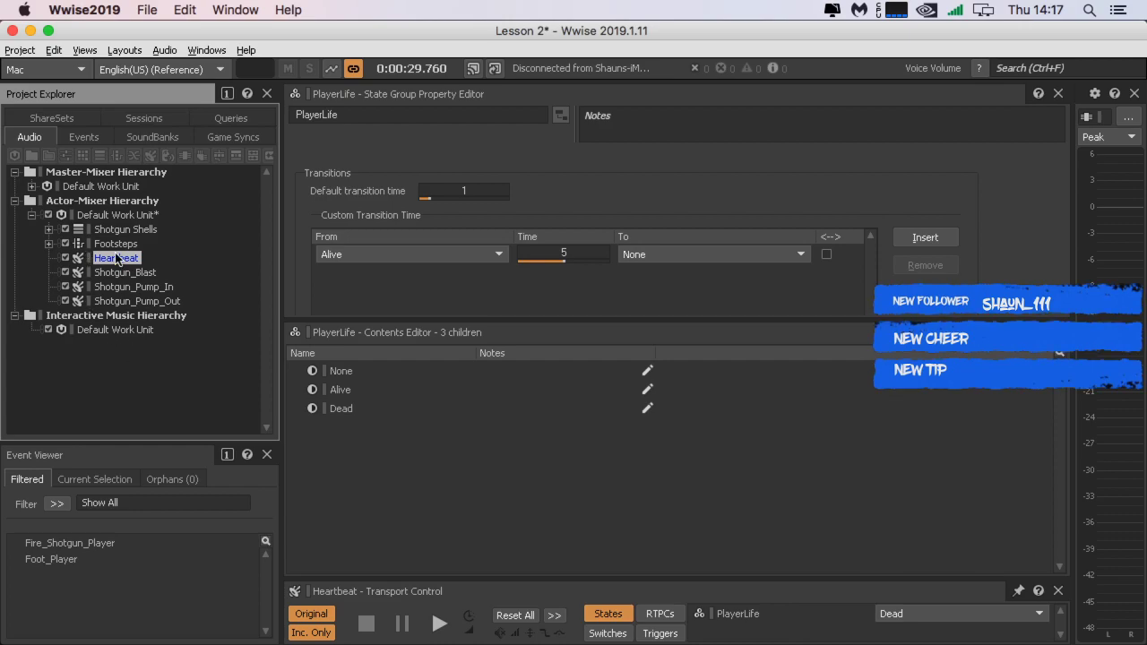
{"action": "left_click", "coordinate": [115, 268]}
{"action": "double_click", "coordinate": [110, 257]}
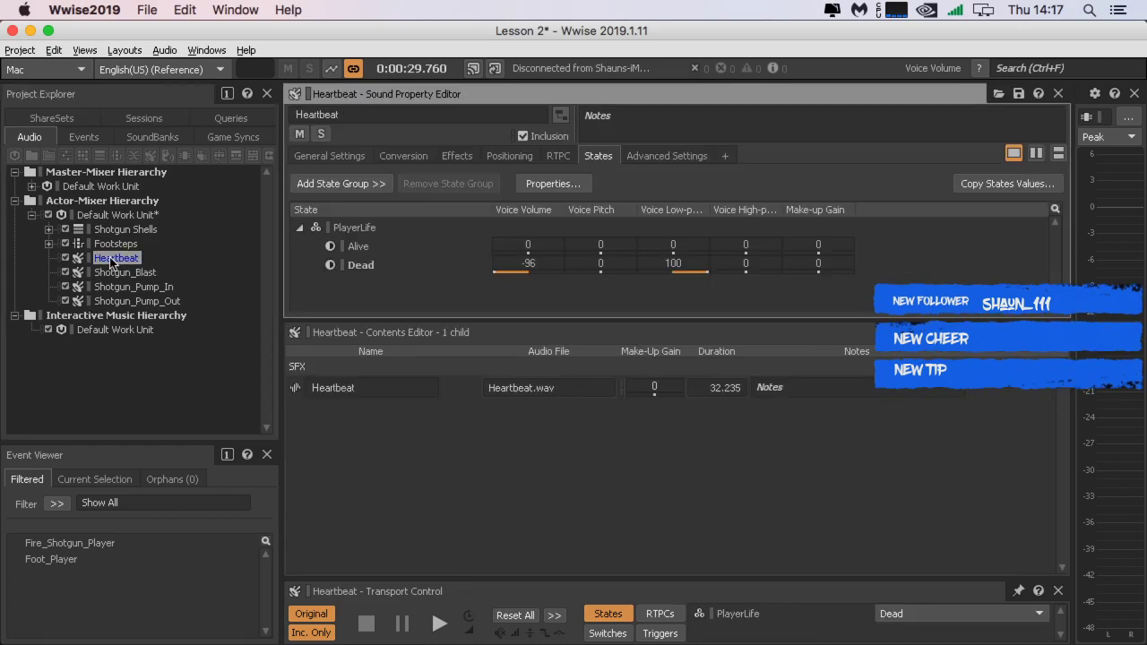
{"action": "left_click", "coordinate": [131, 273]}
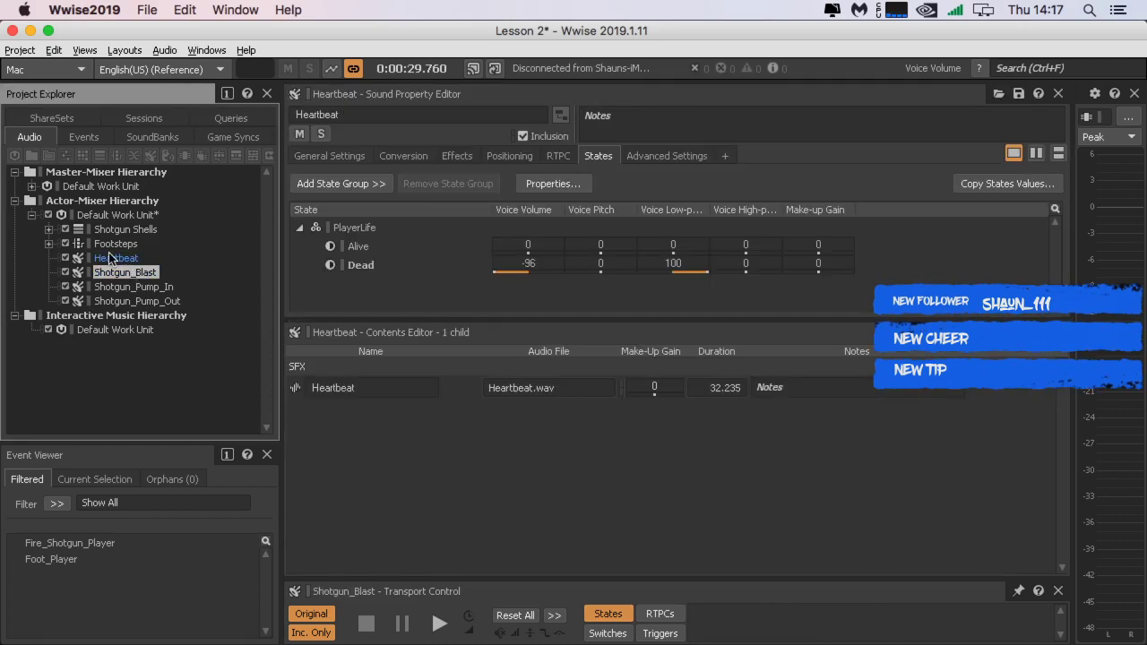
{"action": "left_click", "coordinate": [111, 258]}
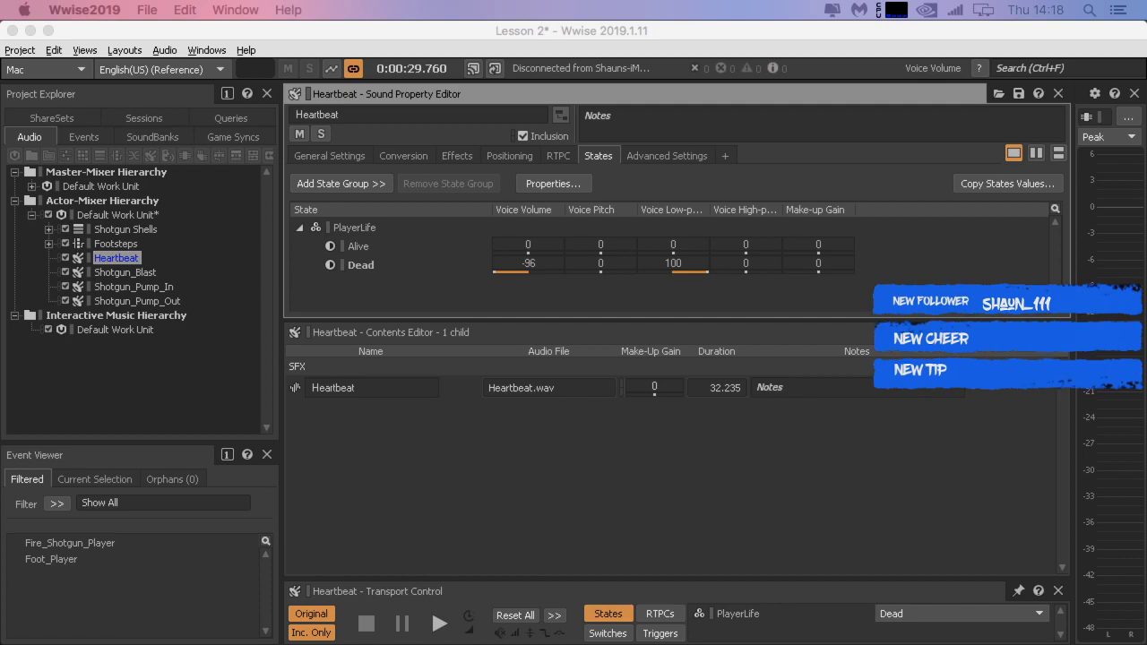
Step: Move the simulated PlayerHealth game parameter between 0 and 100, leaving it at 100
{"action": "left_click", "coordinate": [673, 618]}
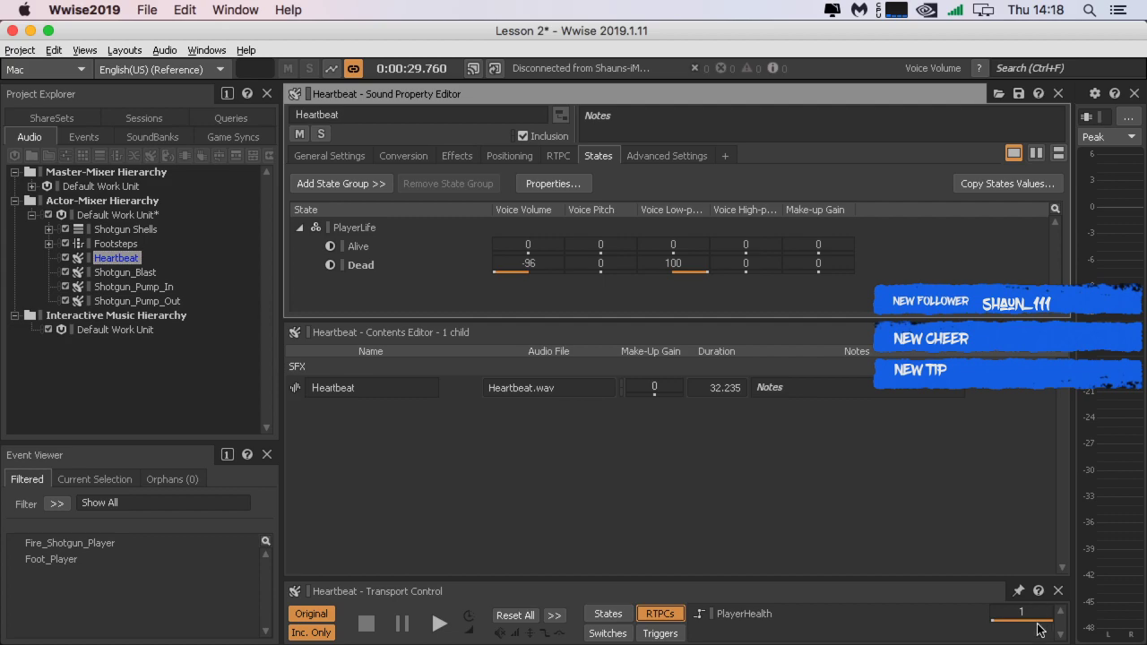
{"action": "left_click_drag", "start_coordinate": [994, 620], "coordinate": [1106, 633]}
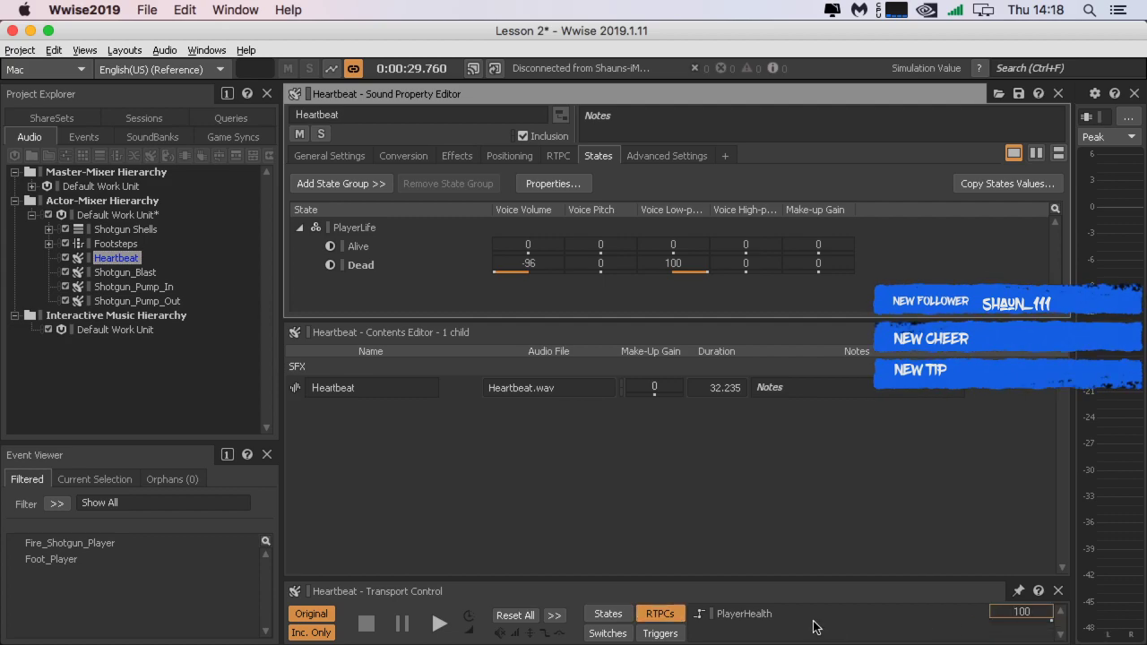
{"action": "left_click", "coordinate": [1030, 611]}
{"action": "left_click_drag", "start_coordinate": [1054, 620], "coordinate": [937, 633]}
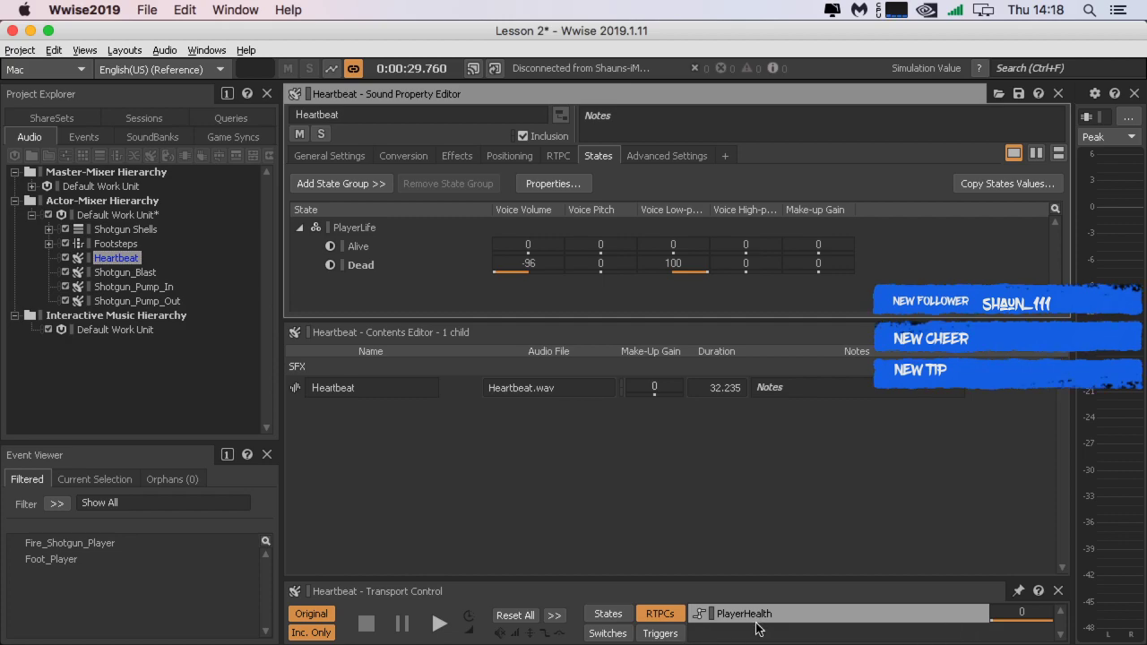
{"action": "left_click_drag", "start_coordinate": [992, 620], "coordinate": [1107, 632]}
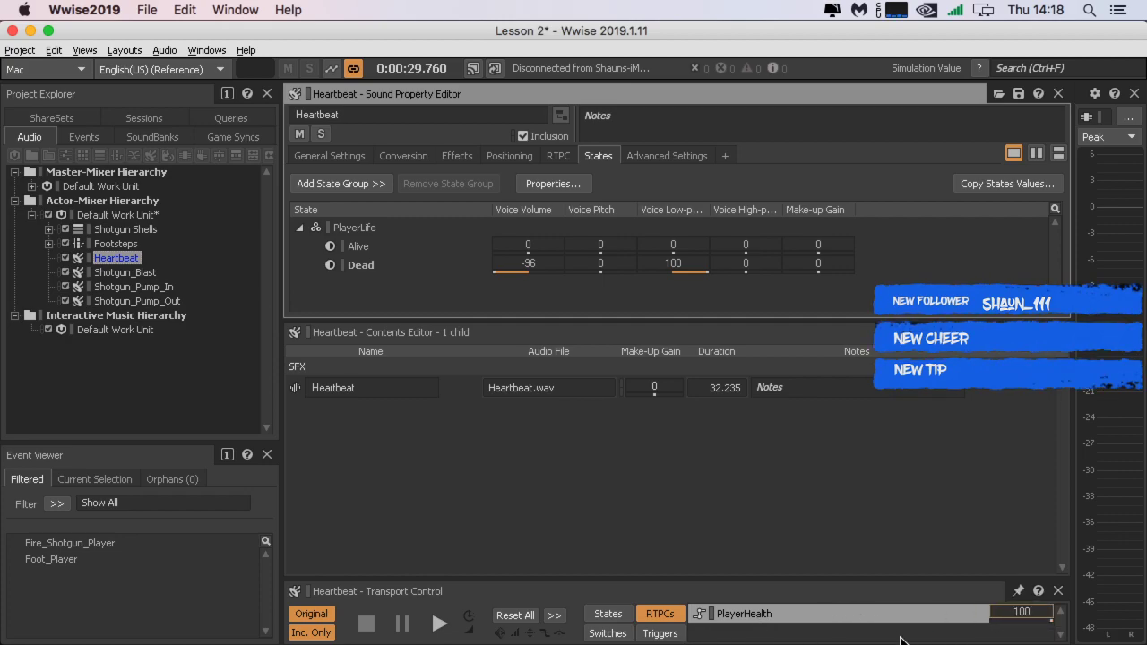
Step: Play Heartbeat and lower the simulated PlayerHealth game parameter to about 25 during playback
{"action": "left_click", "coordinate": [438, 623]}
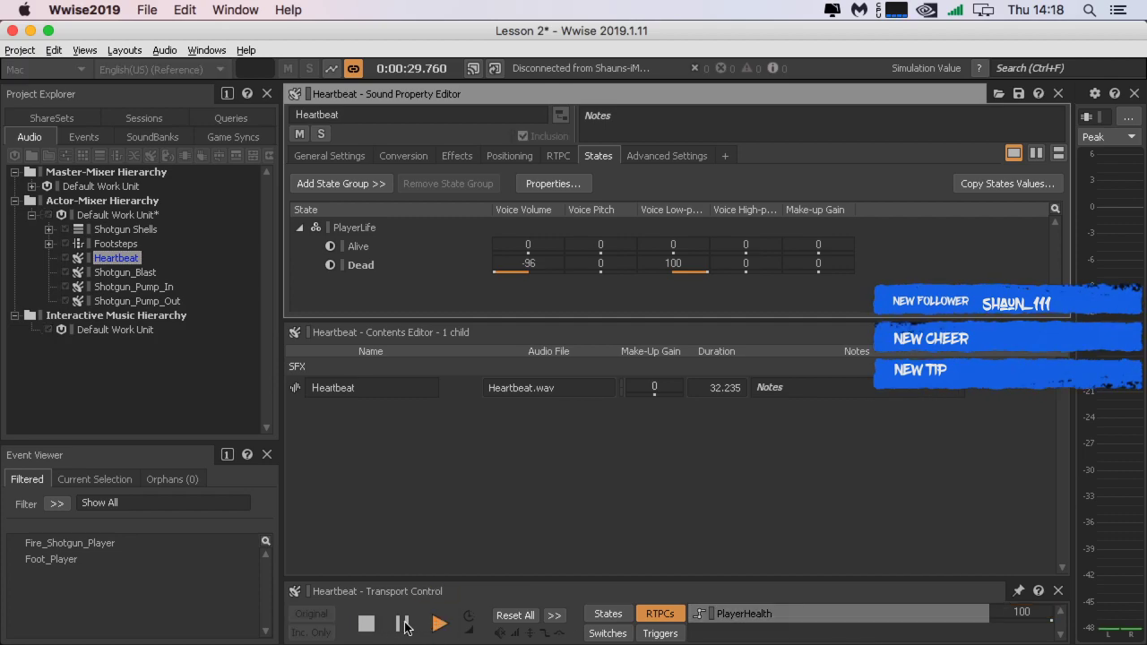
{"action": "left_click", "coordinate": [1047, 622]}
{"action": "left_click_drag", "start_coordinate": [1032, 618], "coordinate": [985, 633]}
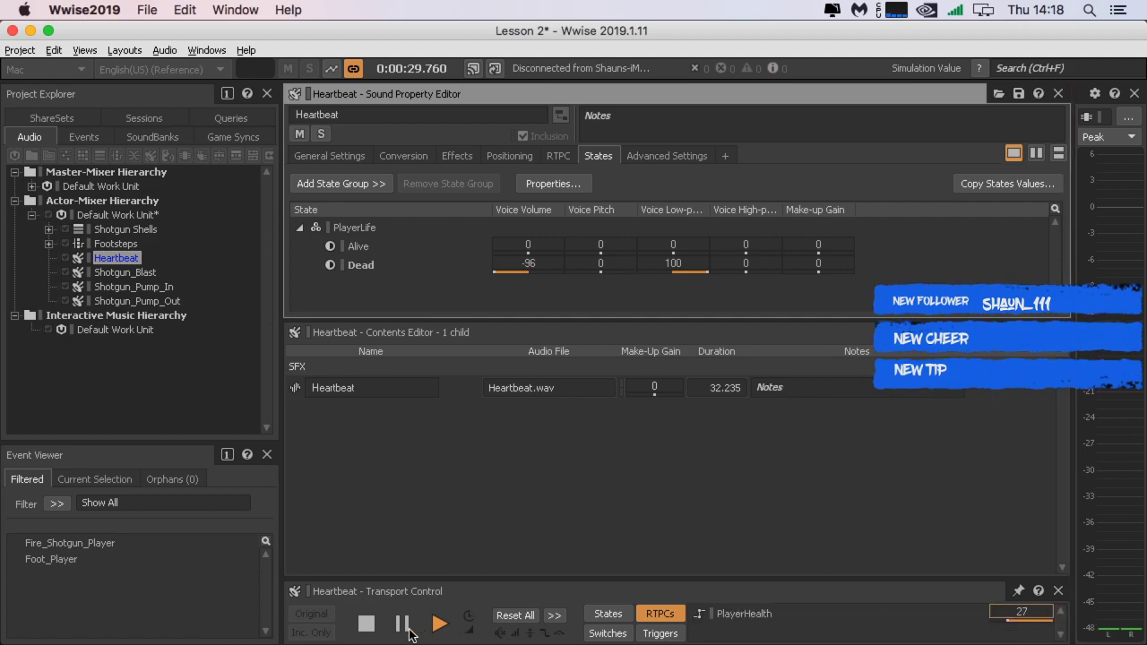
{"action": "left_click", "coordinate": [1020, 613]}
{"action": "mouse_move", "coordinate": [978, 633]}
{"action": "left_mouse_down"}
{"action": "mouse_move", "coordinate": [939, 632]}
{"action": "mouse_move", "coordinate": [983, 633]}
{"action": "left_mouse_up"}
Step: Set the simulated PlayerHealth to 0 and return to the PlayerLife state simulation
{"action": "left_click", "coordinate": [1030, 612]}
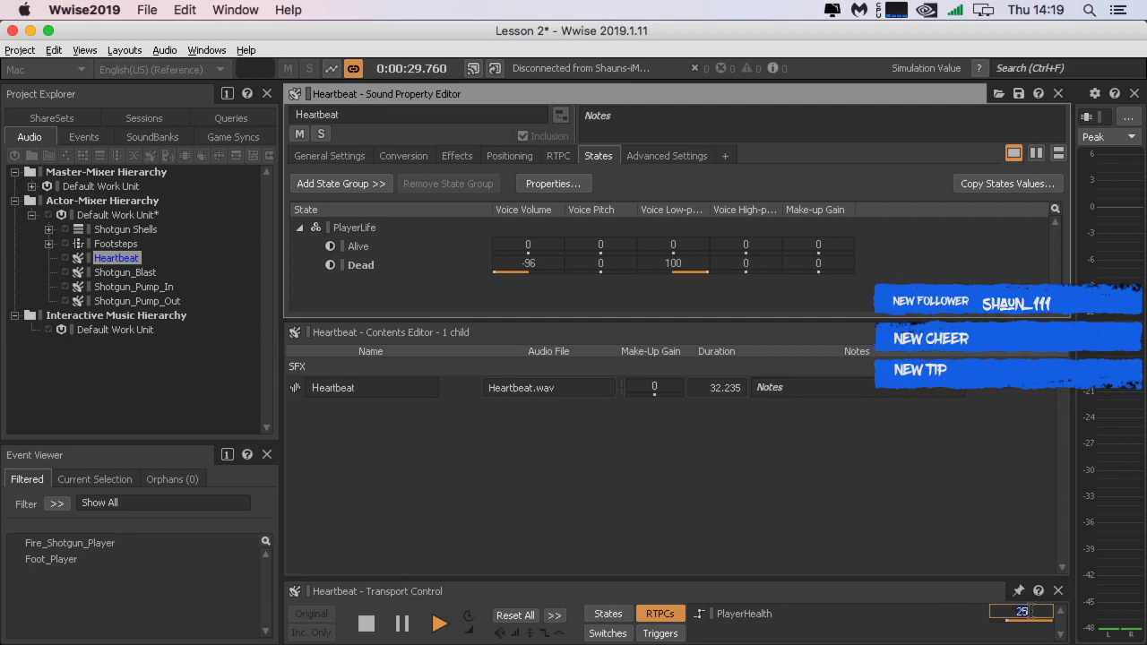
{"action": "type", "text": "0"}
{"action": "key", "text": "Return"}
{"action": "left_click", "coordinate": [610, 615]}
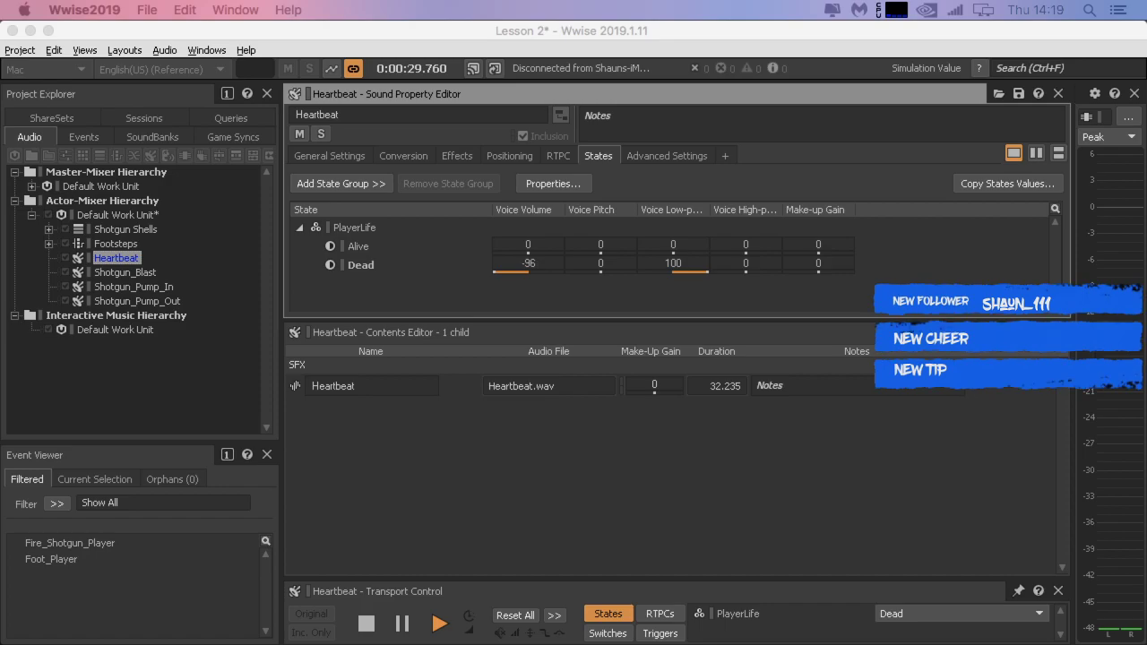
Step: Switch to the lesson page in Firefox, bring its window fully into view and read the Displaying Voice Volume Calculations section
{"action": "left_click_drag", "start_coordinate": [1145, 8], "coordinate": [745, 14]}
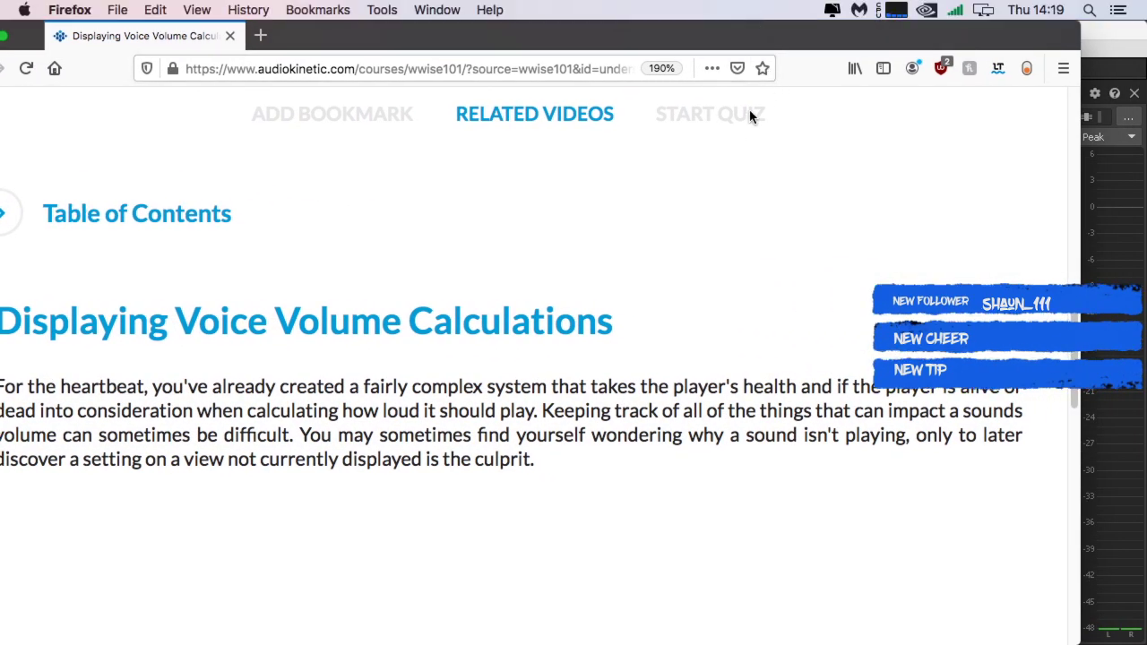
{"action": "left_click_drag", "start_coordinate": [623, 38], "coordinate": [673, 39]}
{"action": "scroll", "coordinate": [631, 390], "scroll_direction": "down", "scroll_amount": 3}
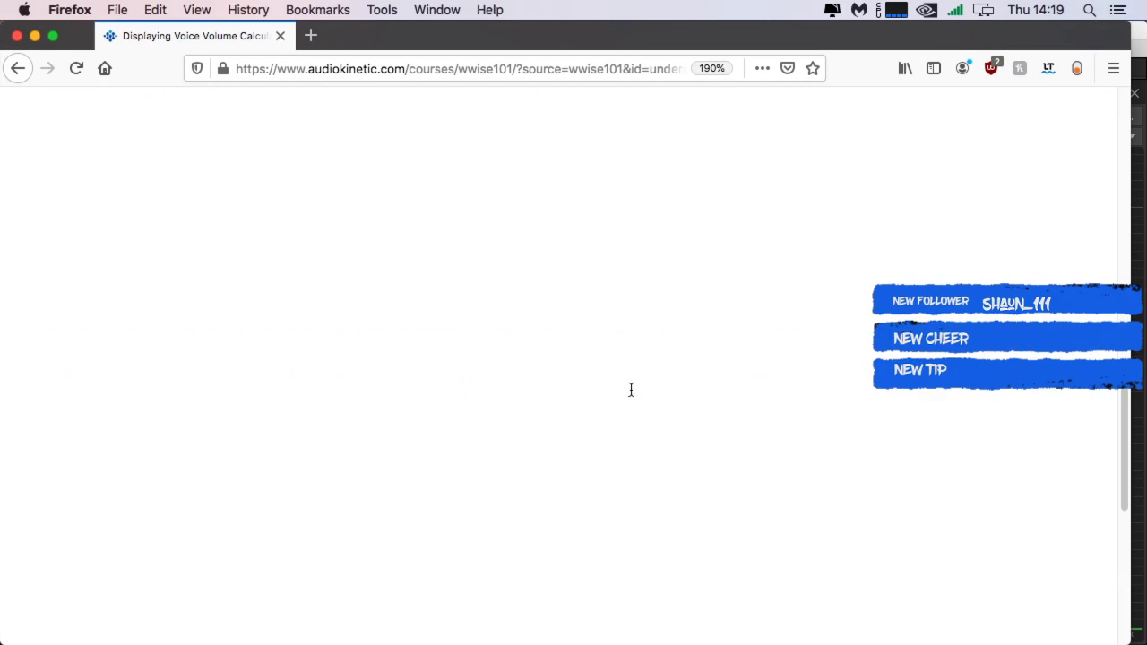
{"action": "scroll", "coordinate": [631, 391], "scroll_direction": "up", "scroll_amount": 1}
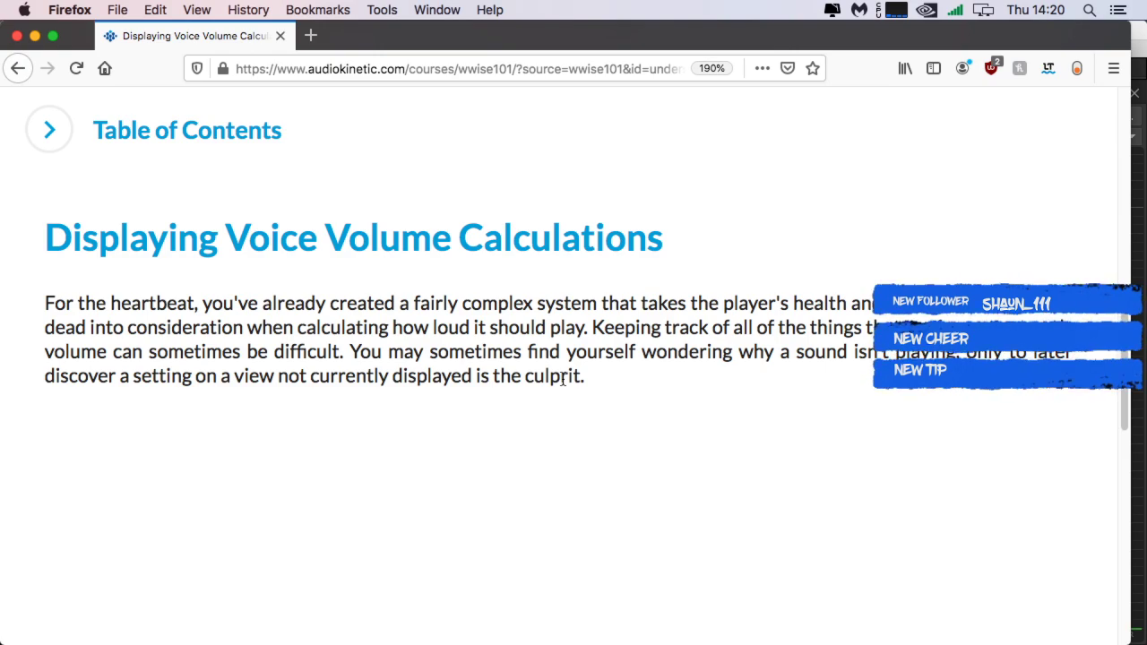
{"action": "scroll", "coordinate": [586, 360], "scroll_direction": "down", "scroll_amount": 2}
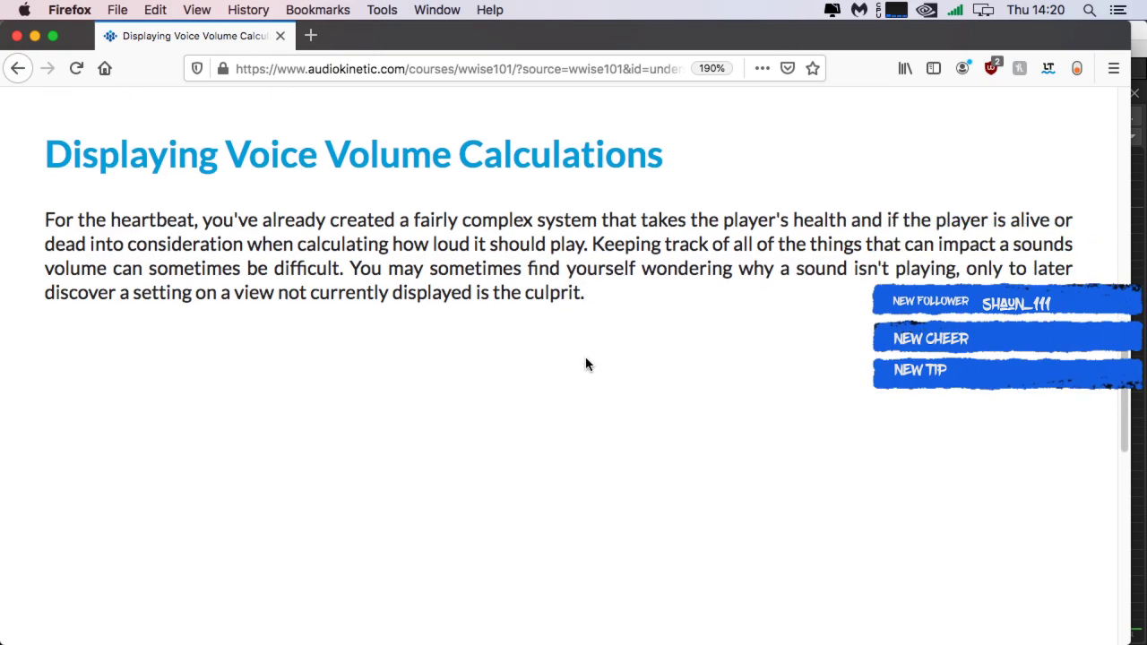
{"action": "scroll", "coordinate": [584, 360], "scroll_direction": "down", "scroll_amount": 4}
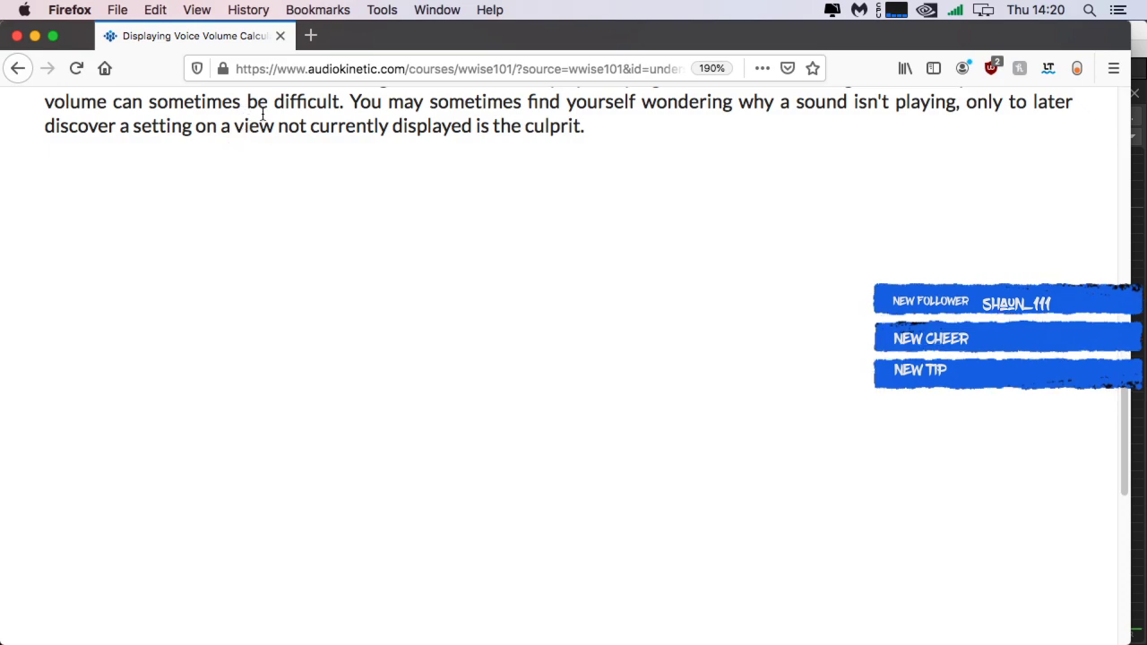
{"action": "scroll", "coordinate": [526, 302], "scroll_direction": "down", "scroll_amount": 3}
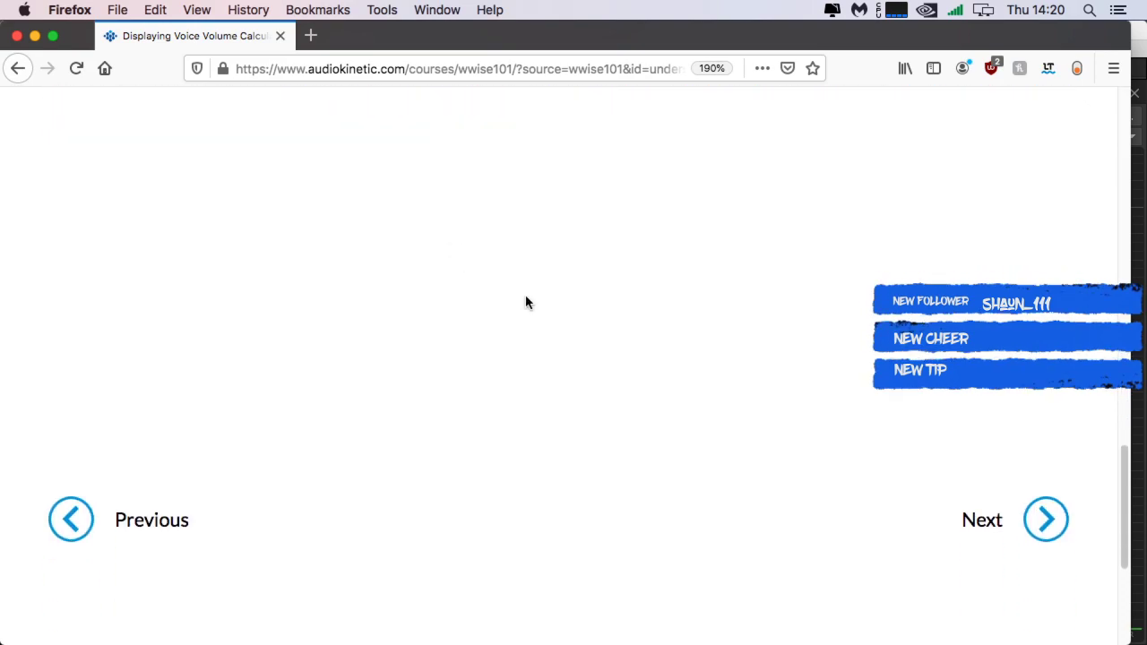
Step: Advance to the next Lesson 3 page, Splitting Views, and read the instructions for splitting the Sound Property Editor into two columns
{"action": "left_click", "coordinate": [1045, 519]}
{"action": "scroll", "coordinate": [533, 512], "scroll_direction": "down", "scroll_amount": 5}
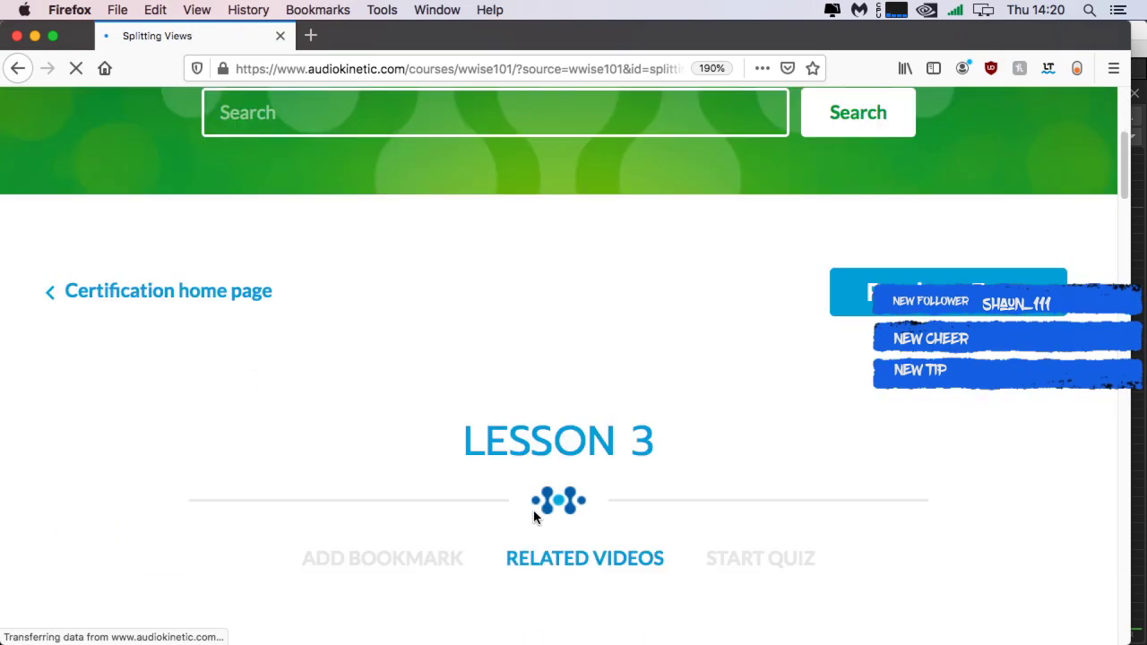
{"action": "scroll", "coordinate": [535, 517], "scroll_direction": "down", "scroll_amount": 5}
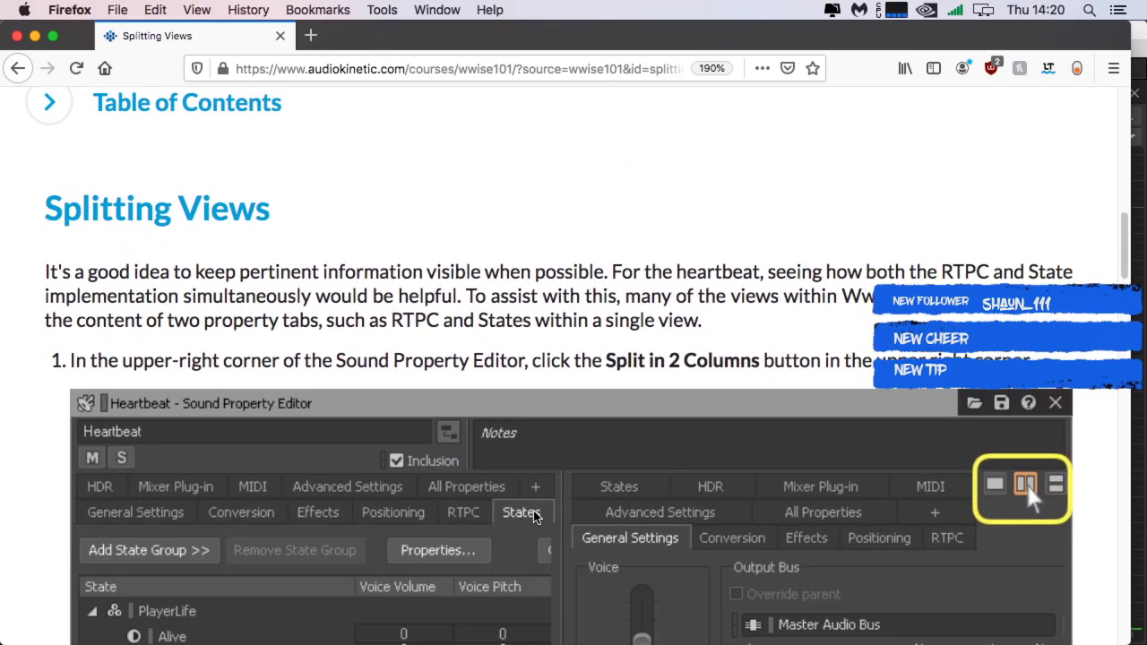
{"action": "scroll", "coordinate": [534, 517], "scroll_direction": "down", "scroll_amount": 1}
{"action": "scroll", "coordinate": [534, 517], "scroll_direction": "up", "scroll_amount": 2}
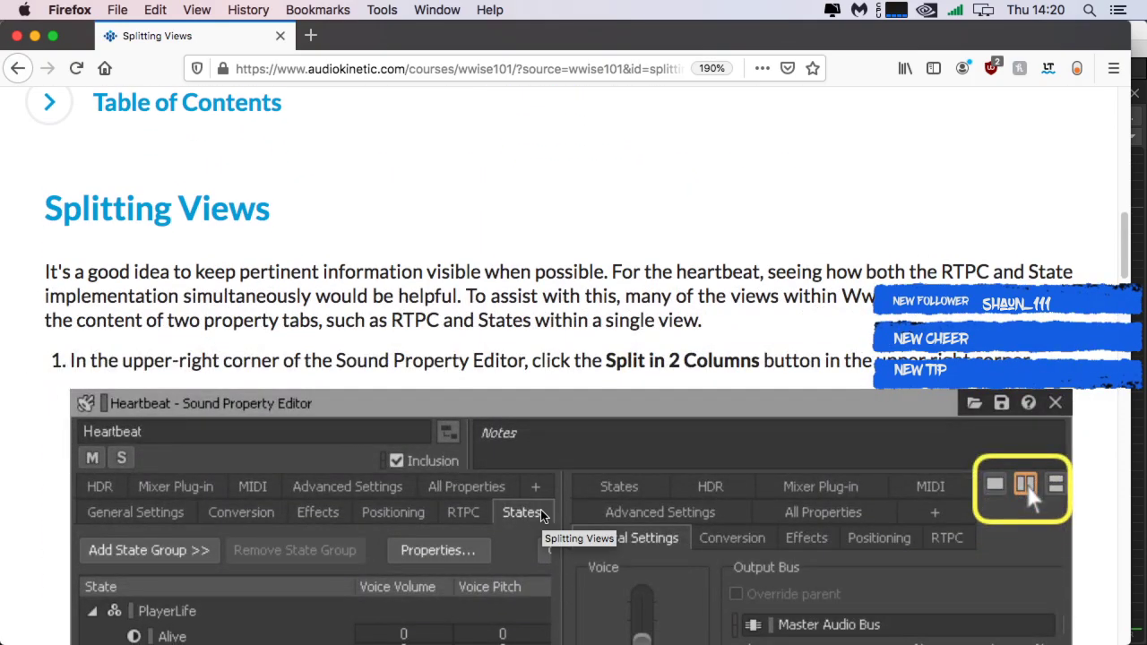
{"action": "scroll", "coordinate": [654, 251], "scroll_direction": "down", "scroll_amount": 5}
{"action": "scroll", "coordinate": [650, 260], "scroll_direction": "up", "scroll_amount": 5}
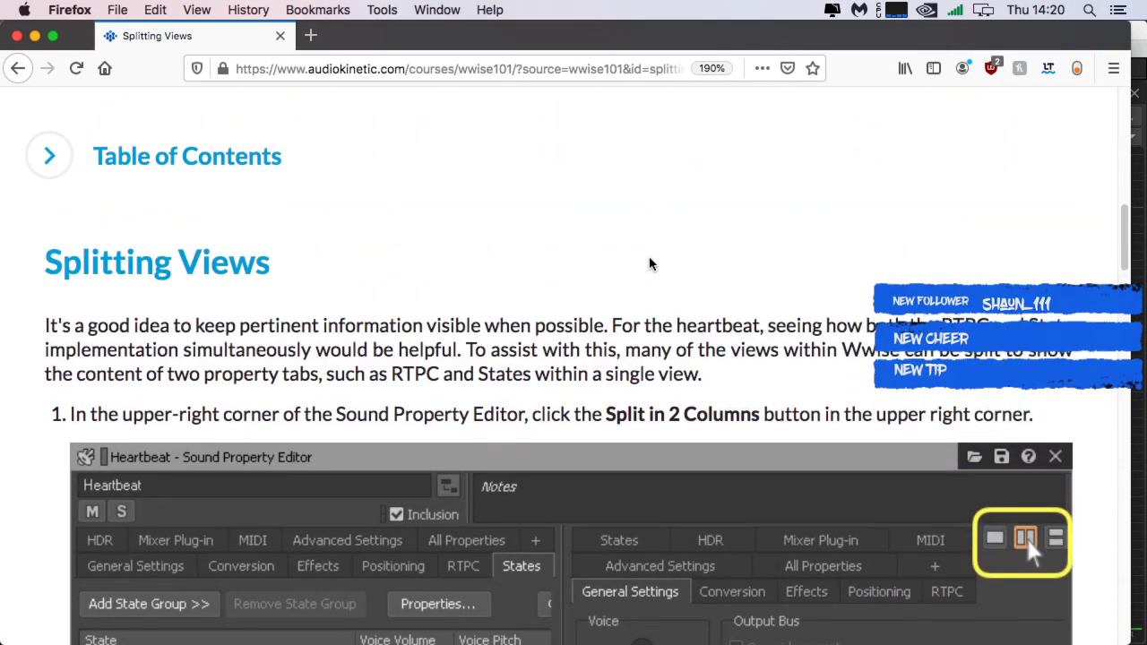
{"action": "scroll", "coordinate": [651, 258], "scroll_direction": "down", "scroll_amount": 2}
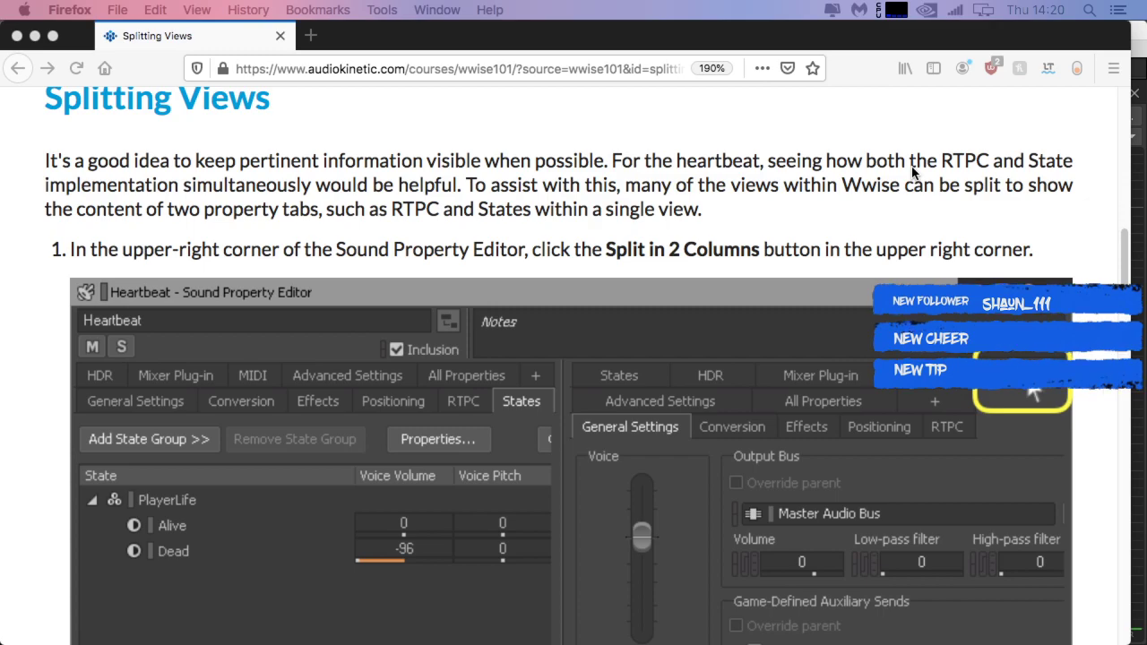
{"action": "scroll", "coordinate": [599, 179], "scroll_direction": "down", "scroll_amount": 2}
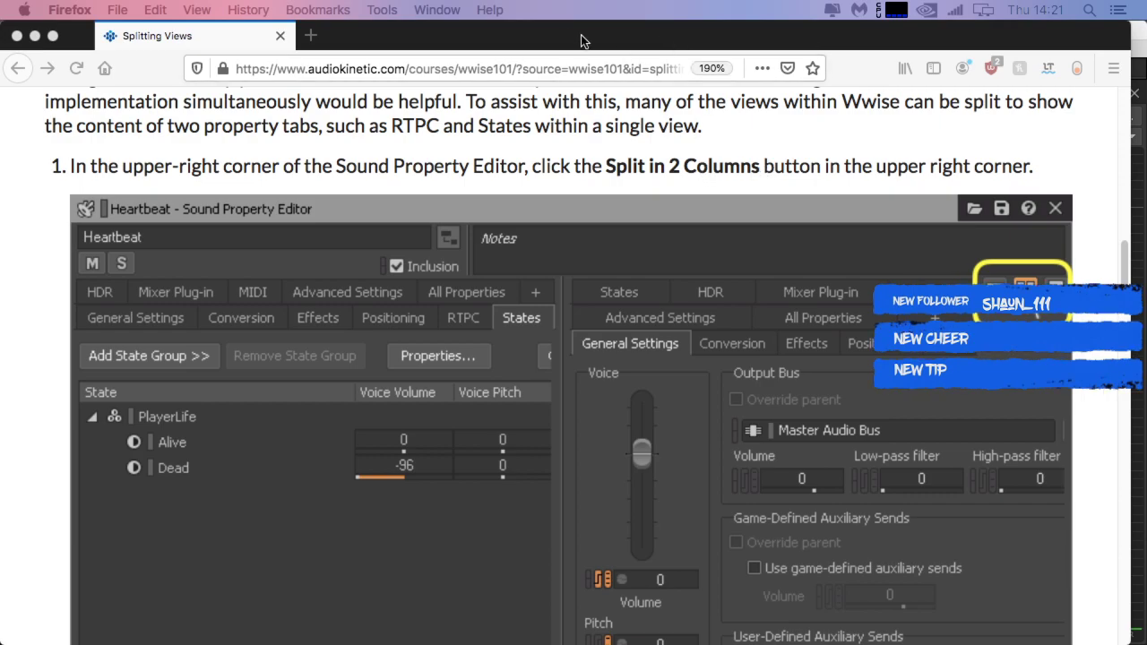
Step: Return to Wwise, split Heartbeat's Sound Property Editor into two columns, and enlarge the editor and its States column
{"action": "left_click_drag", "start_coordinate": [567, 37], "coordinate": [1146, 36]}
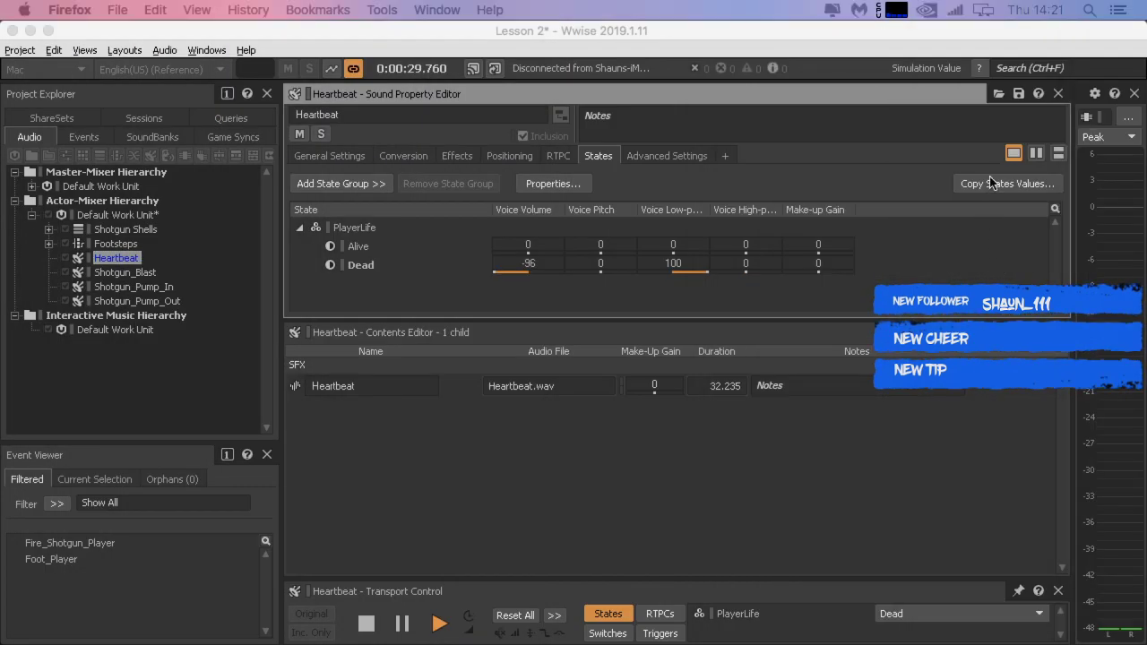
{"action": "left_click", "coordinate": [1035, 155]}
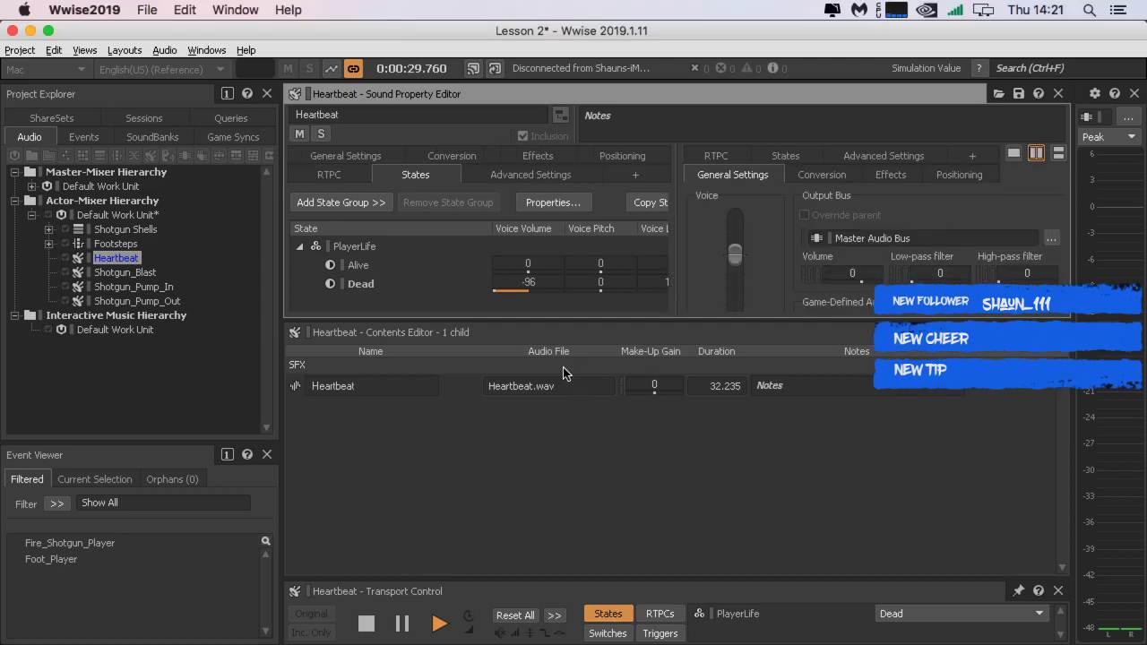
{"action": "left_click_drag", "start_coordinate": [630, 319], "coordinate": [632, 448]}
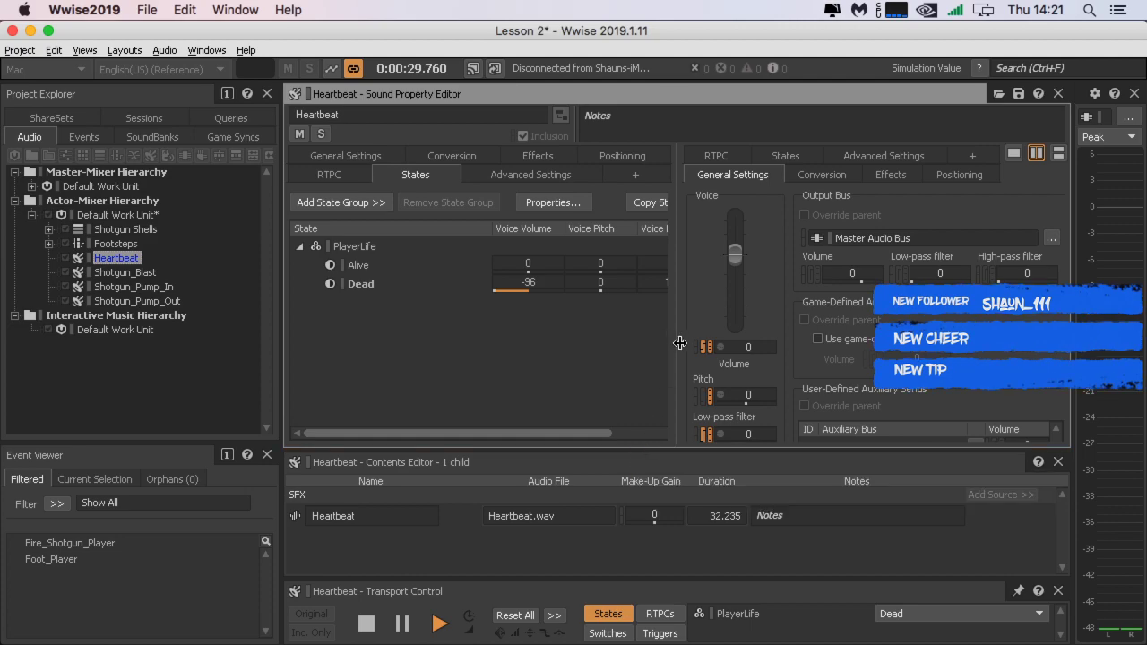
{"action": "left_click_drag", "start_coordinate": [679, 341], "coordinate": [740, 342]}
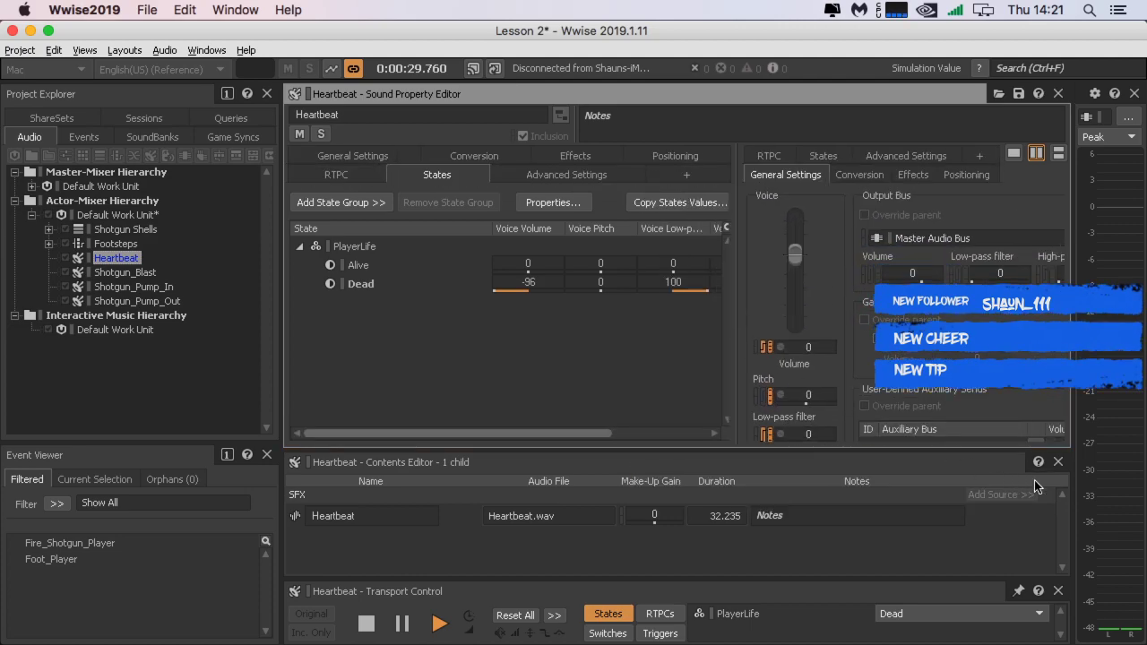
{"action": "left_click_drag", "start_coordinate": [1073, 459], "coordinate": [1093, 455]}
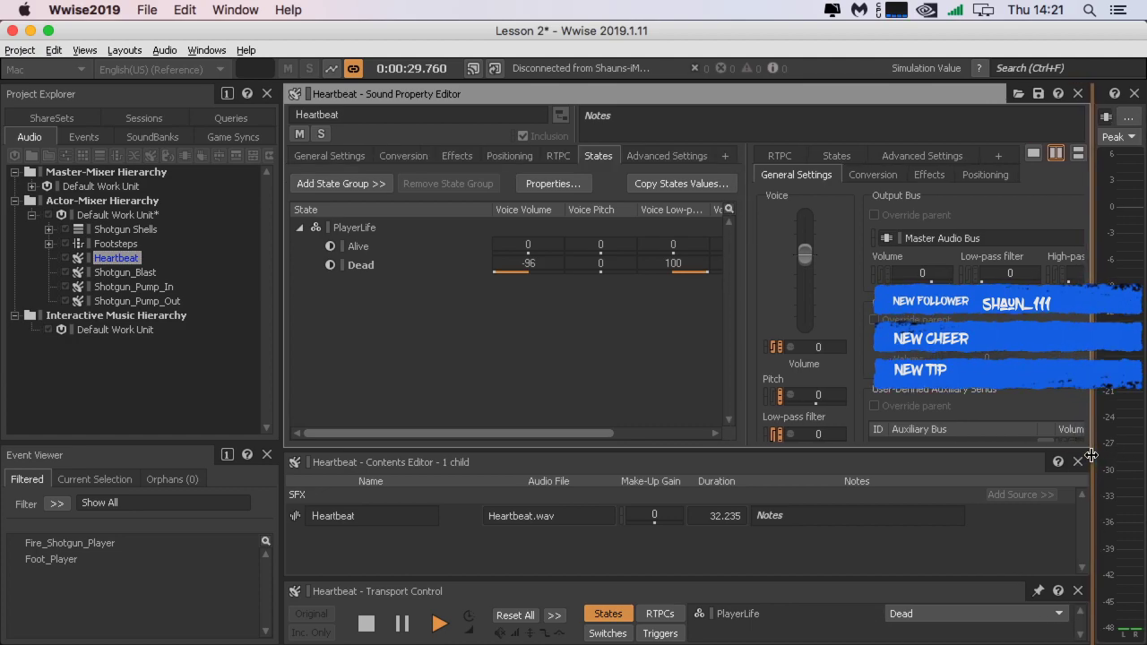
{"action": "left_click_drag", "start_coordinate": [280, 394], "coordinate": [230, 391]}
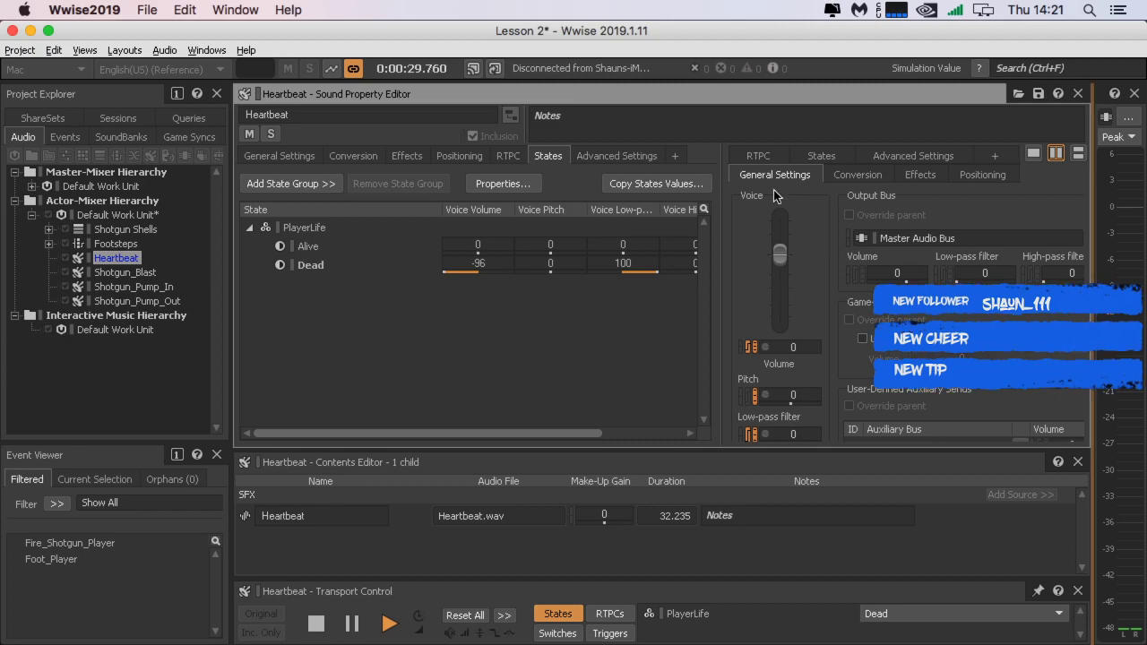
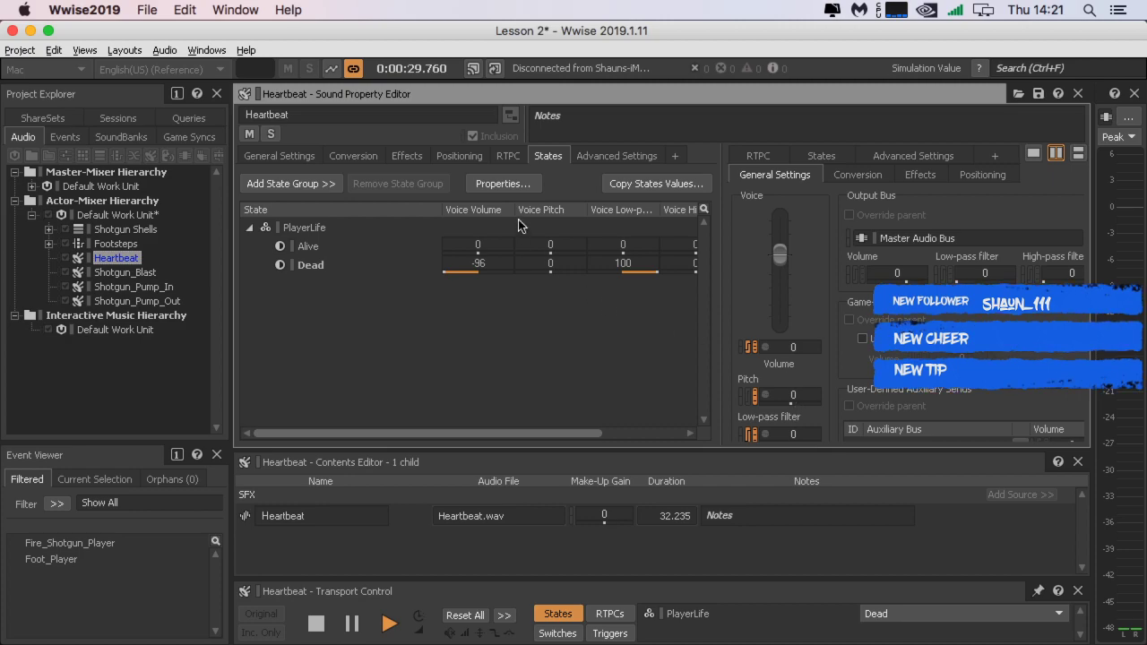
Step: Show the RTPC properties in the second column with the Voice Low-pass Filter and Voice Volume curves selected together
{"action": "left_click", "coordinate": [760, 156]}
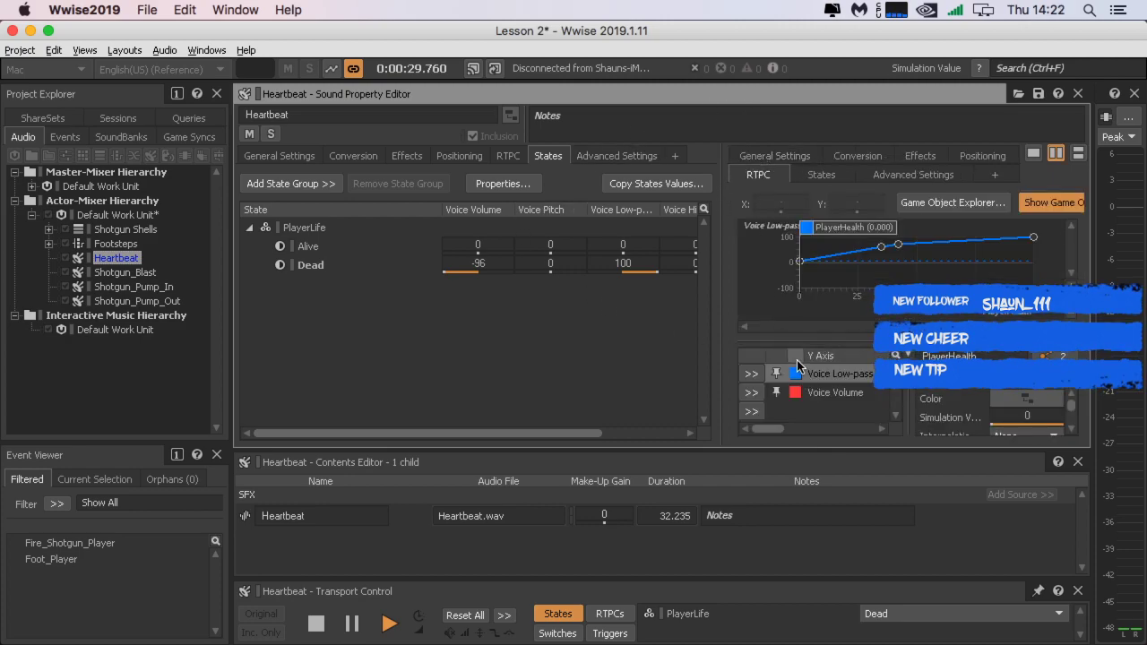
{"action": "left_click", "coordinate": [823, 398]}
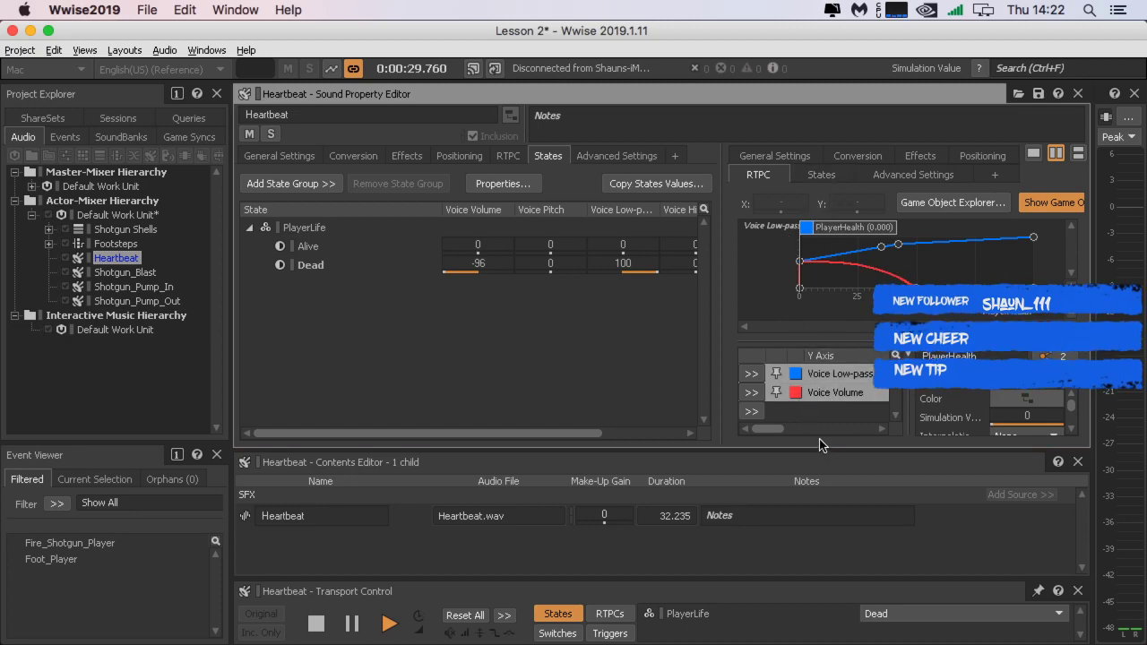
Step: Audition Heartbeat, switch the playback simulation from states to the PlayerHealth RTPC, and stop playback
{"action": "left_click", "coordinate": [389, 625]}
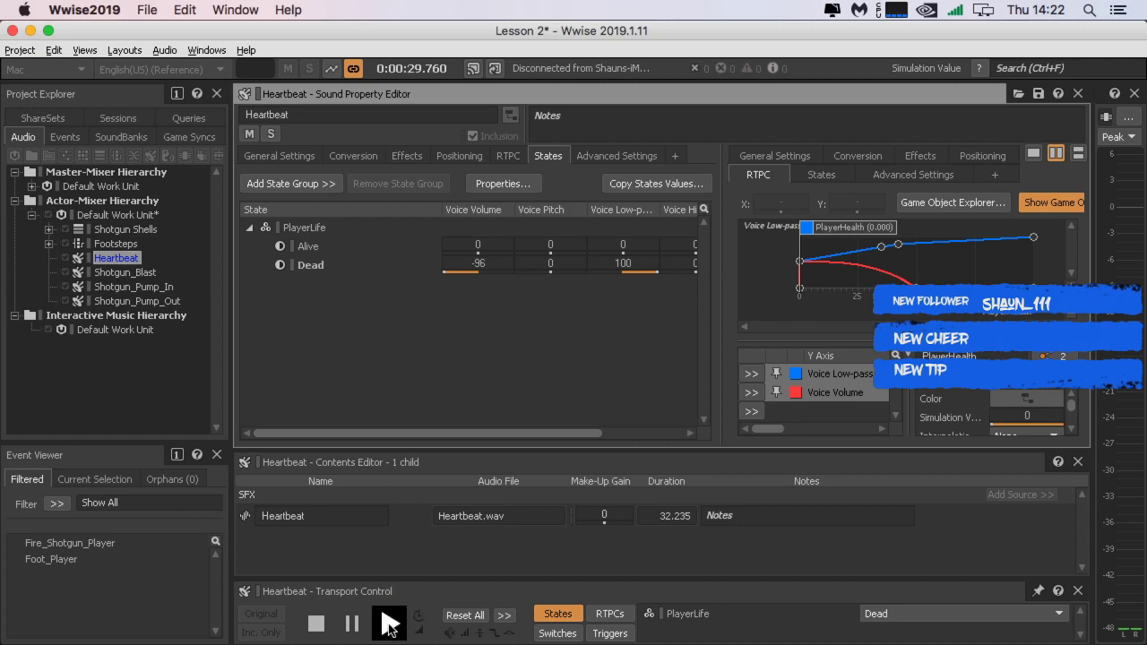
{"action": "left_click", "coordinate": [347, 628]}
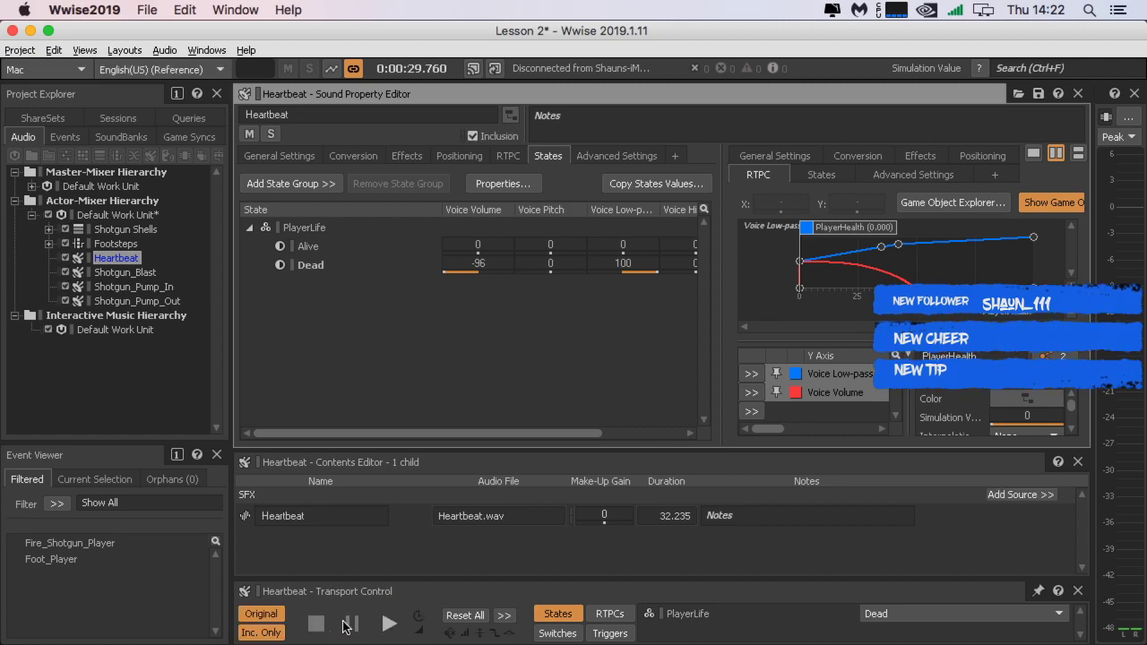
{"action": "left_click", "coordinate": [392, 625]}
{"action": "left_click", "coordinate": [609, 613]}
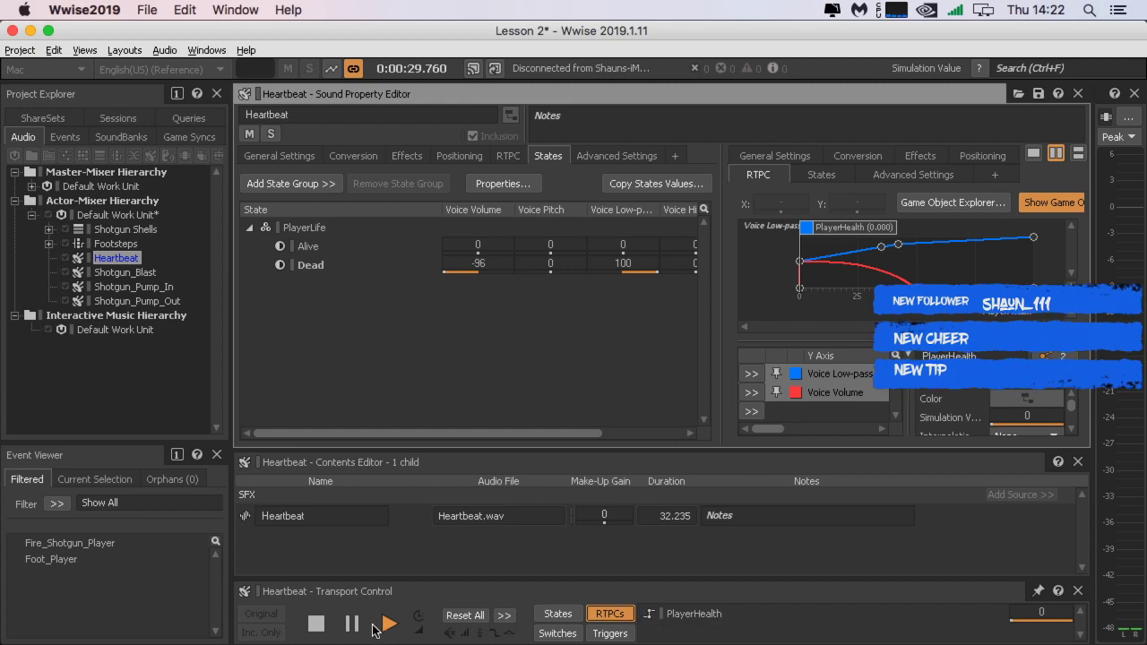
{"action": "left_click", "coordinate": [319, 626]}
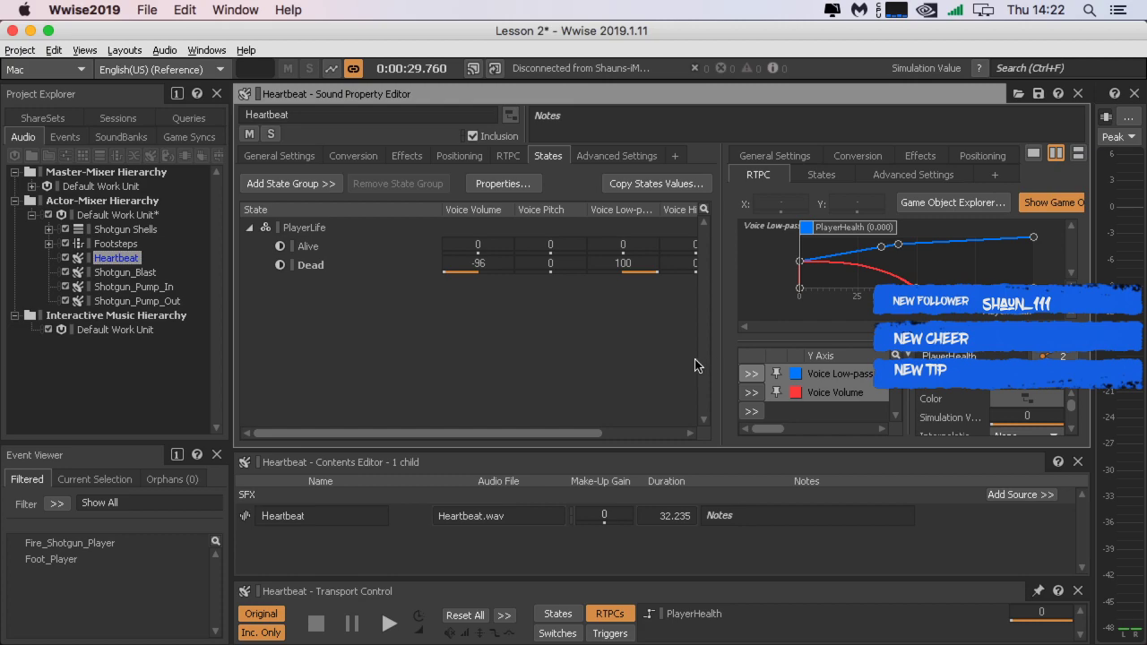
Step: Widen the RTPC column and make the Sound Property Editor slightly taller
{"action": "left_click_drag", "start_coordinate": [722, 358], "coordinate": [687, 359]}
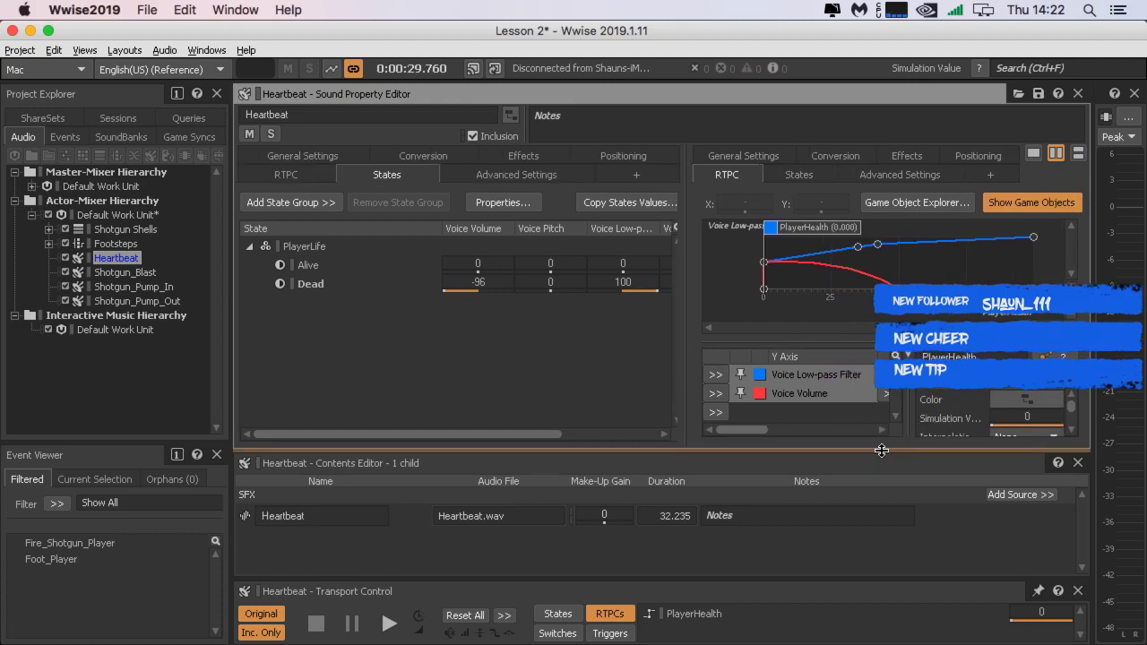
{"action": "left_click_drag", "start_coordinate": [881, 449], "coordinate": [884, 466]}
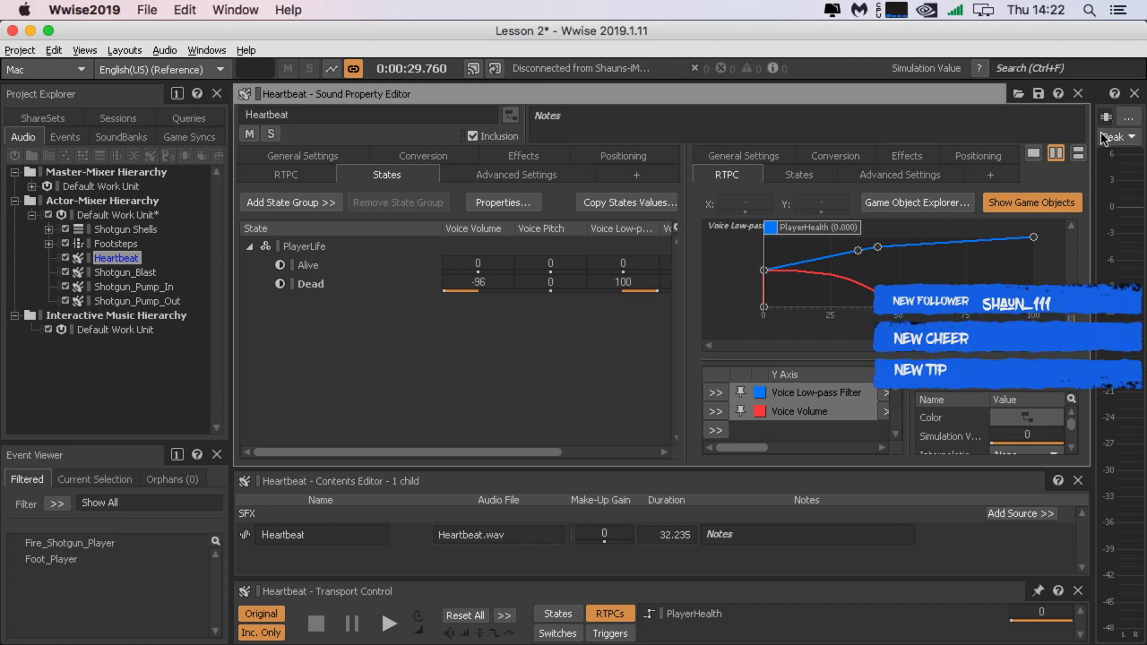
Step: Try splitting the Sound Property Editor into two rows and return to the two-column split
{"action": "left_click", "coordinate": [1078, 153]}
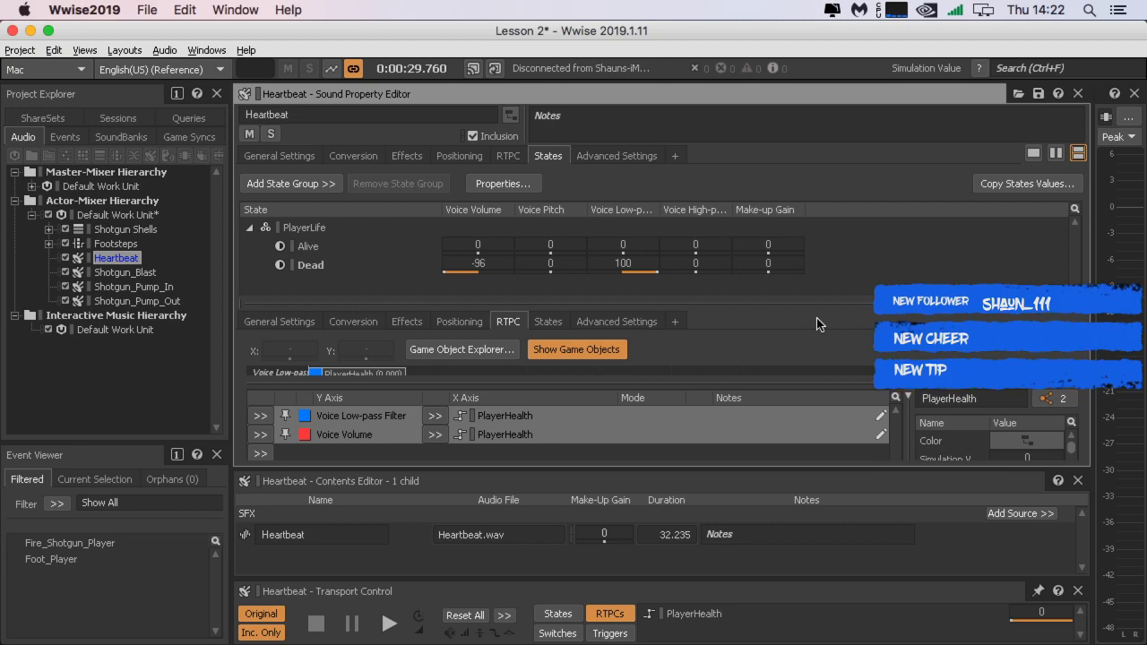
{"action": "left_click_drag", "start_coordinate": [751, 302], "coordinate": [717, 273]}
{"action": "left_click", "coordinate": [1056, 154]}
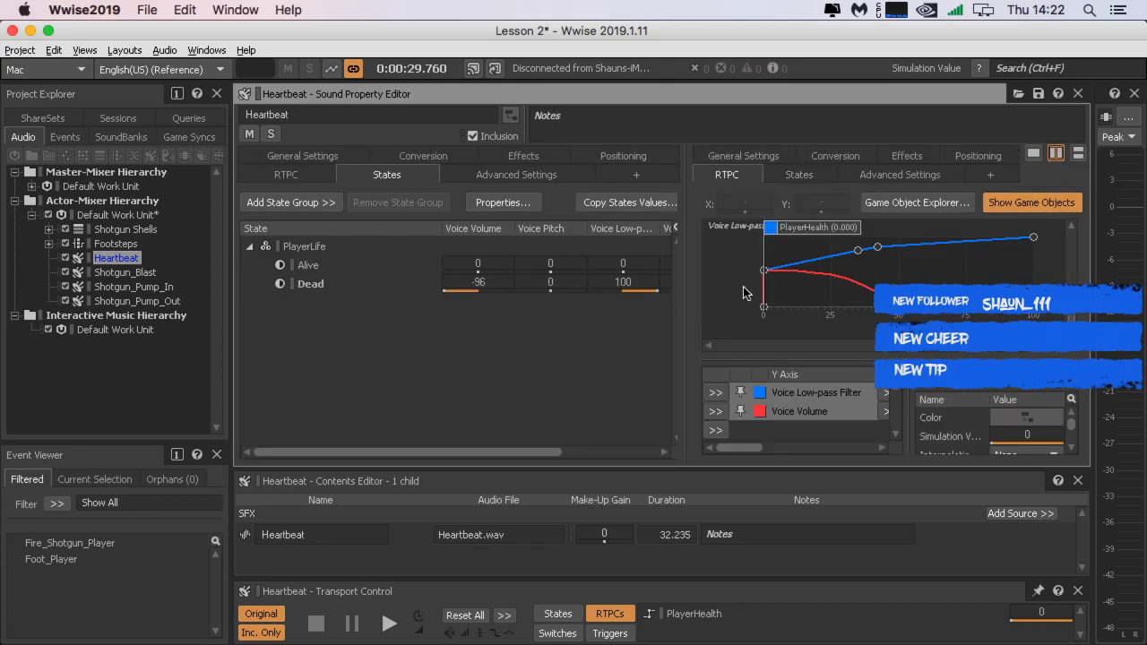
Step: Widen the RTPC column further, heighten its graph, and extend the Sound Property Editor over the neighbouring views
{"action": "left_click_drag", "start_coordinate": [686, 315], "coordinate": [657, 316]}
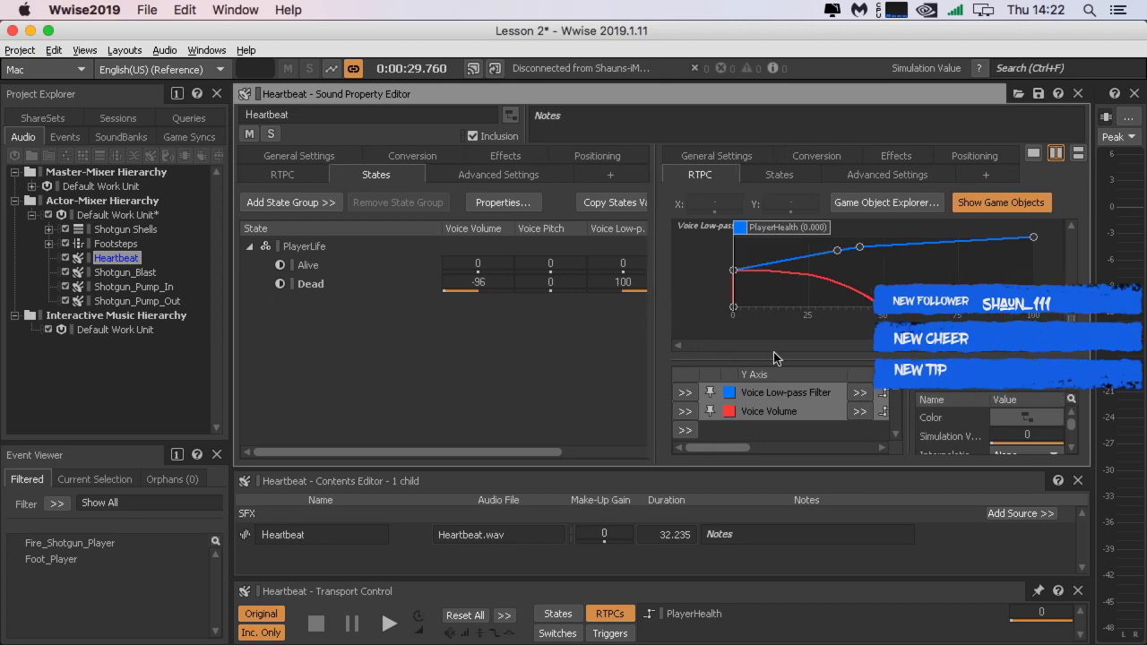
{"action": "mouse_move", "coordinate": [792, 363]}
{"action": "left_mouse_down"}
{"action": "mouse_move", "coordinate": [793, 405]}
{"action": "mouse_move", "coordinate": [799, 381]}
{"action": "left_mouse_up"}
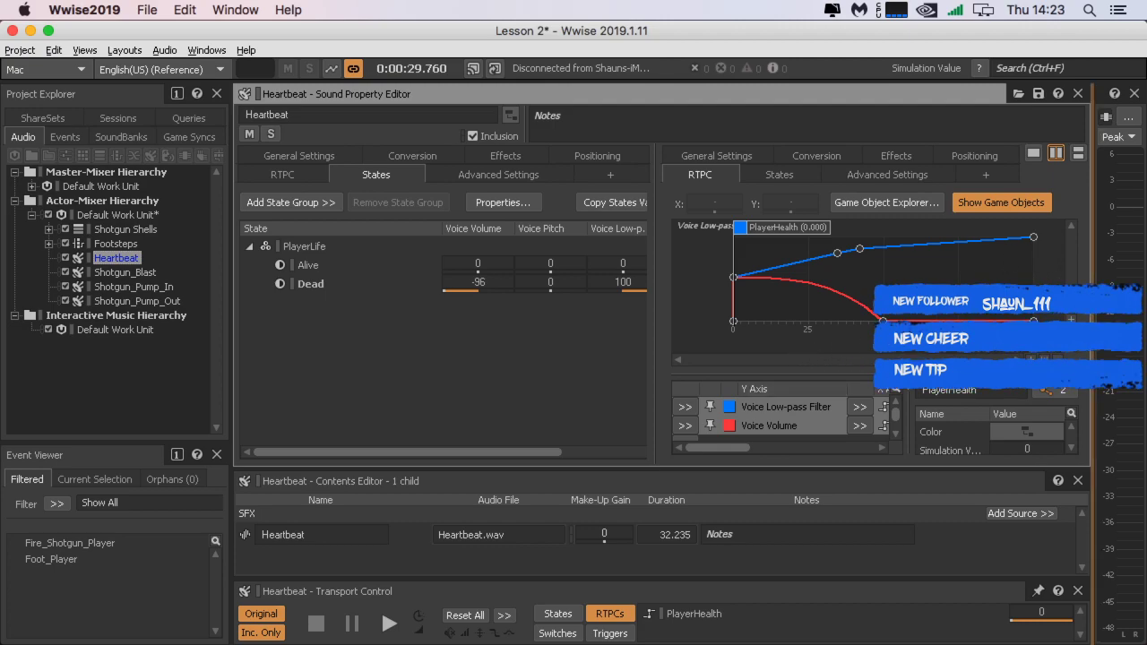
{"action": "left_click_drag", "start_coordinate": [1093, 394], "coordinate": [1102, 395]}
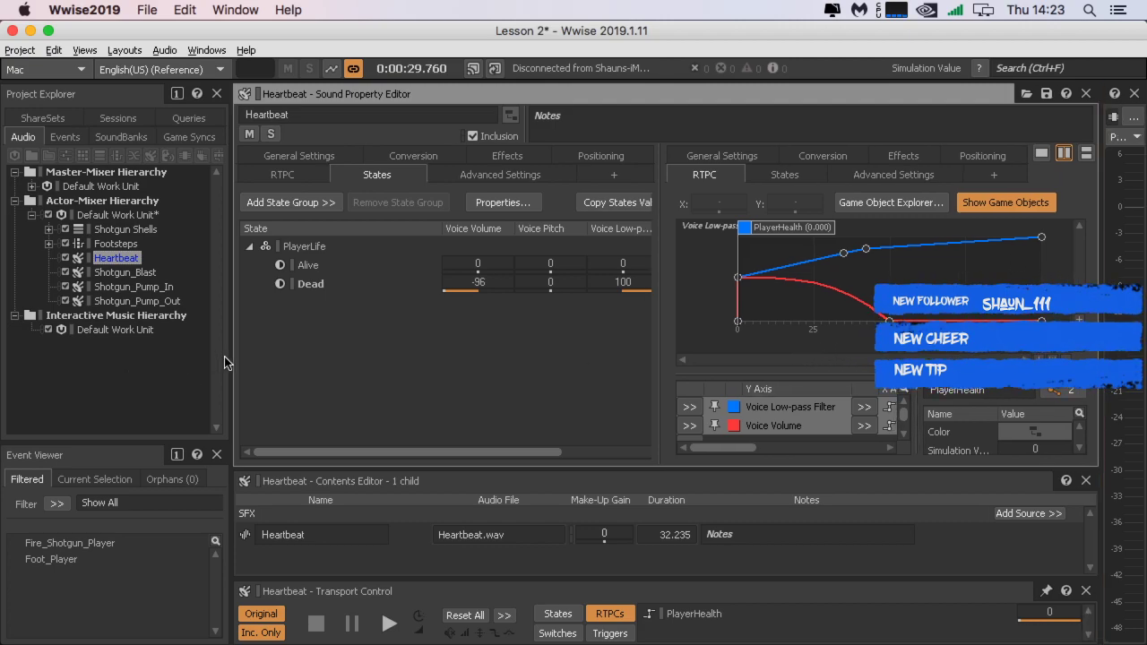
{"action": "mouse_move", "coordinate": [230, 362]}
{"action": "left_mouse_down"}
{"action": "mouse_move", "coordinate": [184, 363]}
{"action": "mouse_move", "coordinate": [215, 363]}
{"action": "left_mouse_up"}
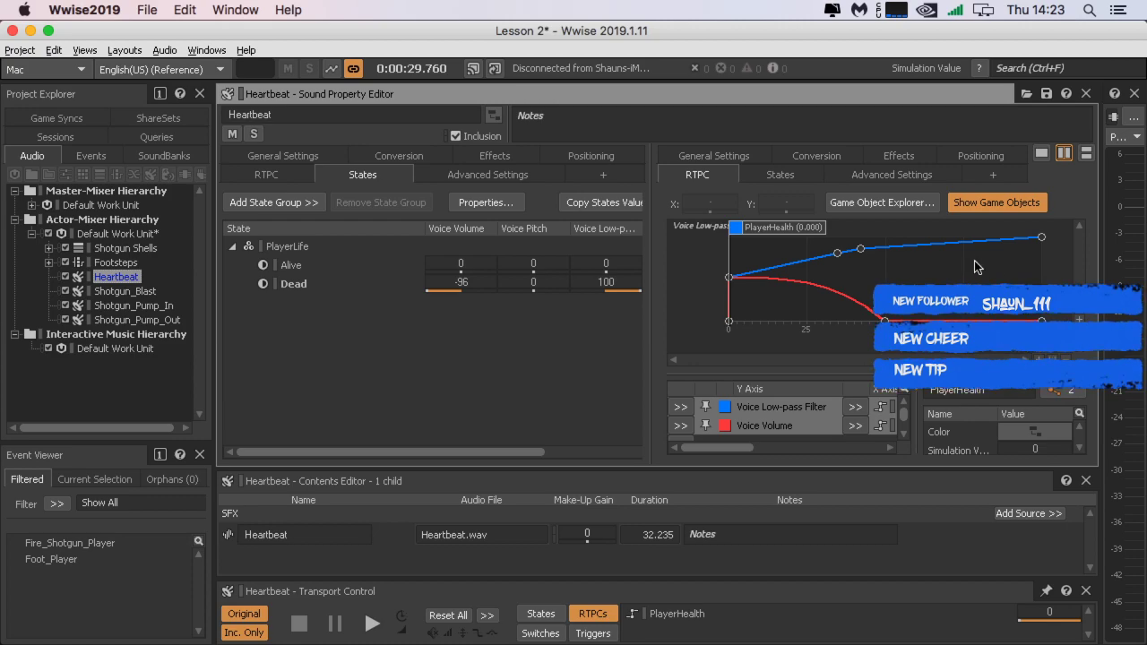
Step: Extend the Sound Property Editor downward and shorten the RTPC graph to expose PlayerHealth's simulation settings
{"action": "scroll", "coordinate": [952, 412], "scroll_direction": "down", "scroll_amount": 5}
{"action": "scroll", "coordinate": [952, 413], "scroll_direction": "up", "scroll_amount": 5}
{"action": "scroll", "coordinate": [952, 412], "scroll_direction": "down", "scroll_amount": 5}
{"action": "scroll", "coordinate": [953, 417], "scroll_direction": "up", "scroll_amount": 3}
{"action": "left_click_drag", "start_coordinate": [968, 468], "coordinate": [1004, 487]}
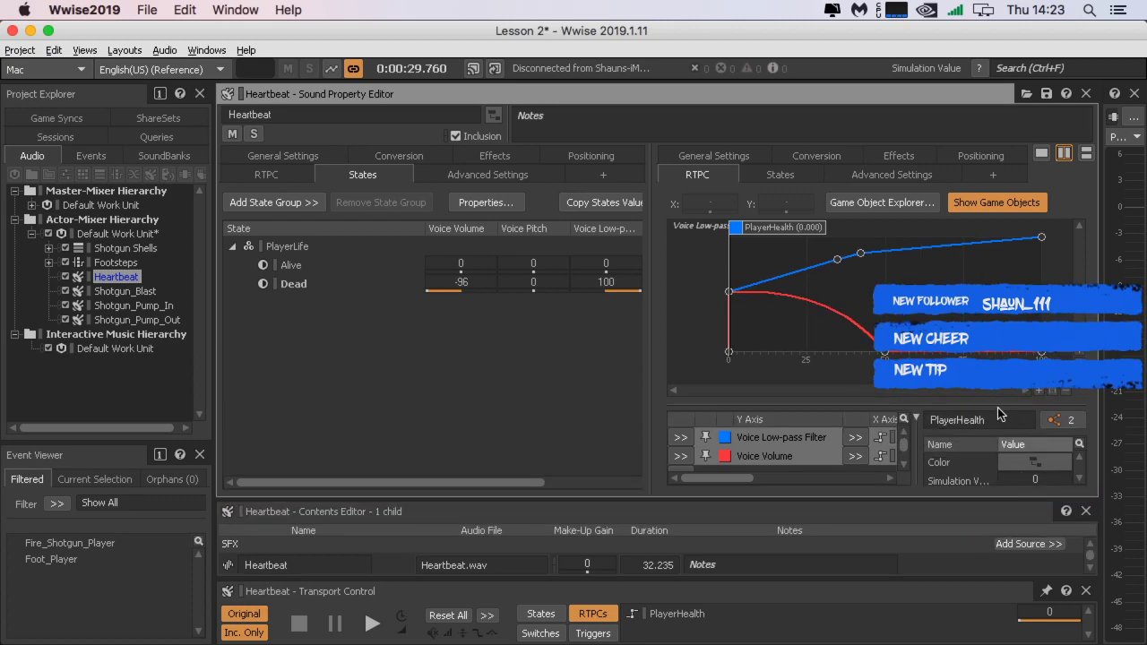
{"action": "left_click_drag", "start_coordinate": [992, 398], "coordinate": [992, 333]}
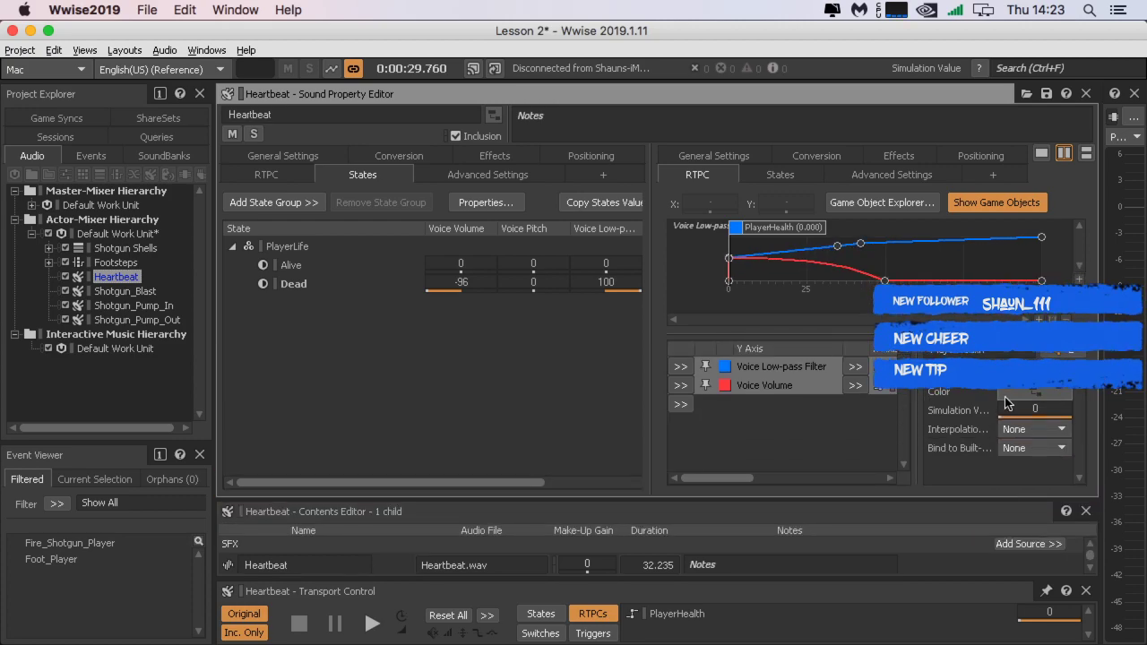
Step: Set PlayerHealth's simulation value to 74 and audition Heartbeat
{"action": "left_click_drag", "start_coordinate": [1004, 416], "coordinate": [1077, 430]}
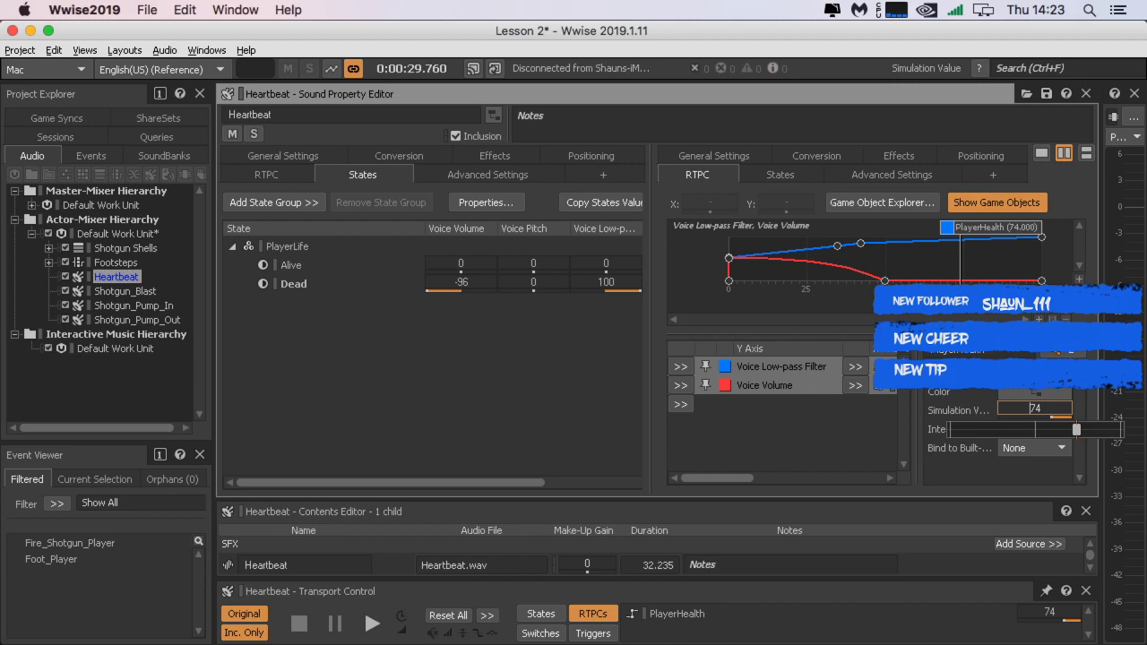
{"action": "left_click", "coordinate": [372, 625]}
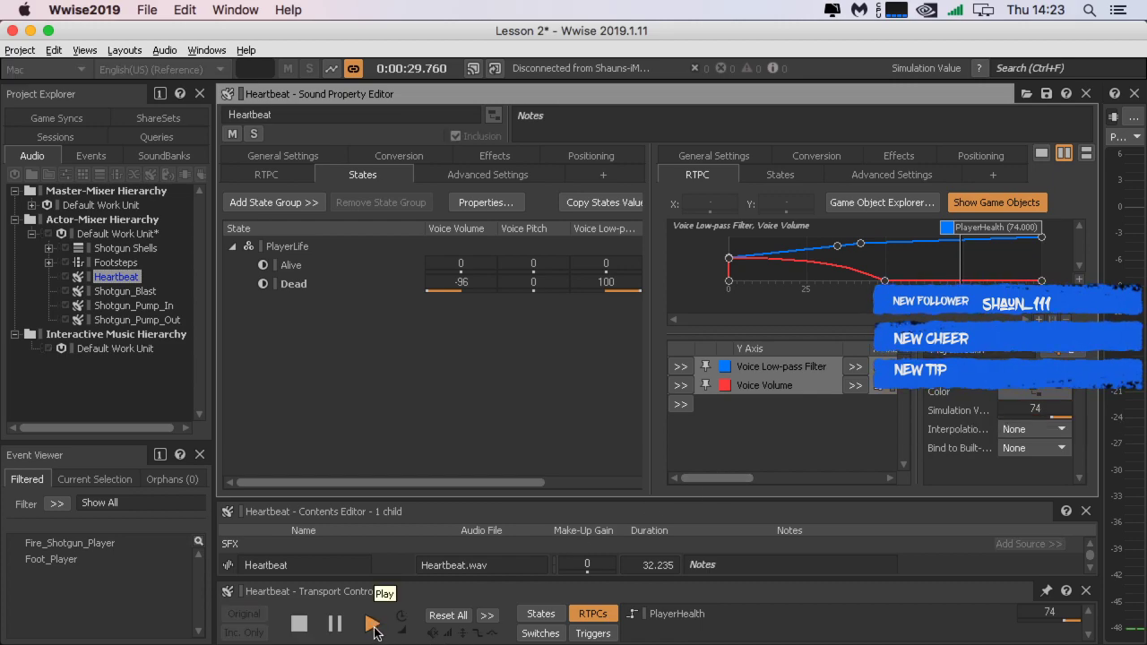
{"action": "left_click", "coordinate": [307, 625]}
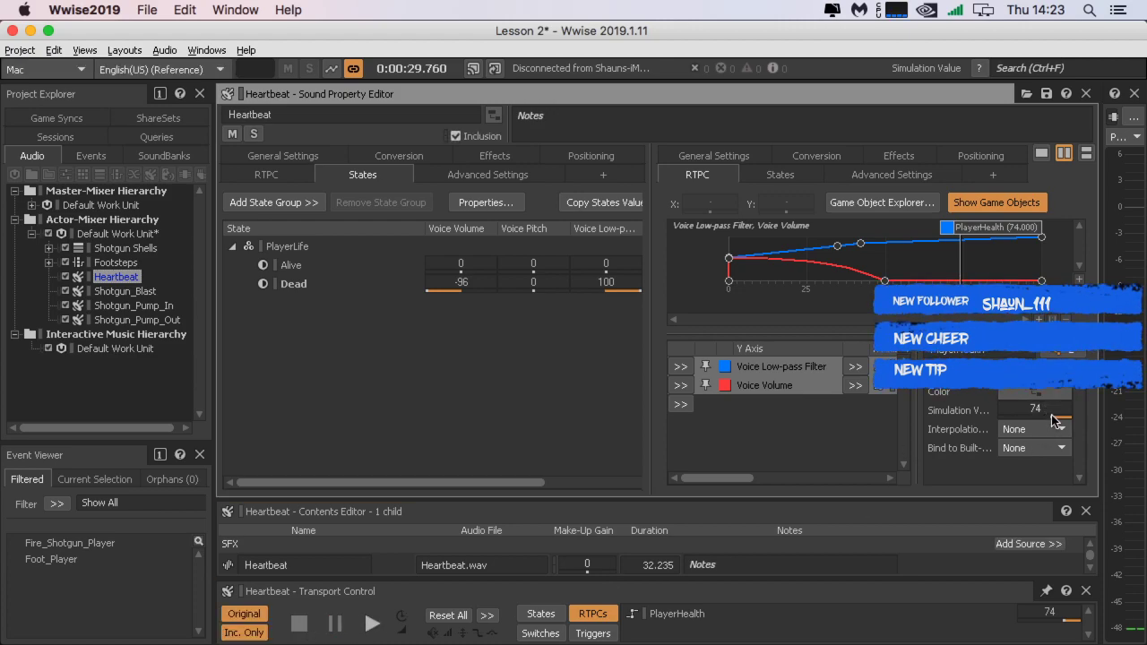
Step: Adjust PlayerHealth's simulation value to 72 and audition Heartbeat again
{"action": "mouse_move", "coordinate": [1055, 423]}
{"action": "left_mouse_down"}
{"action": "mouse_move", "coordinate": [1090, 429]}
{"action": "mouse_move", "coordinate": [1059, 429]}
{"action": "mouse_move", "coordinate": [1072, 429]}
{"action": "left_mouse_up"}
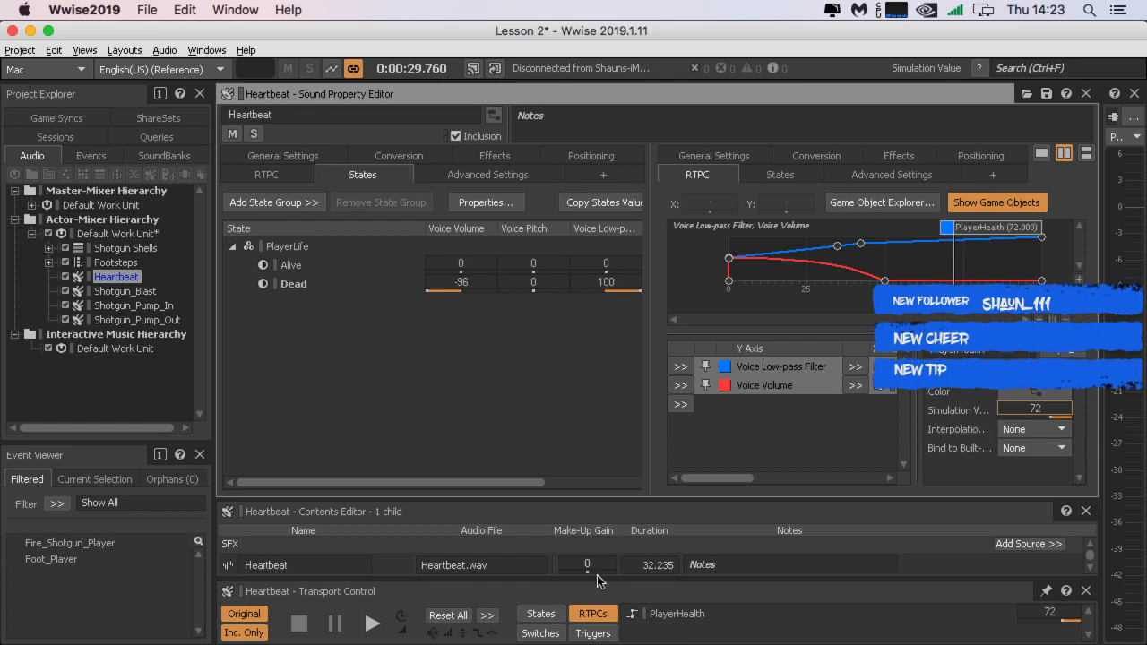
{"action": "left_click", "coordinate": [371, 623]}
{"action": "left_click", "coordinate": [305, 626]}
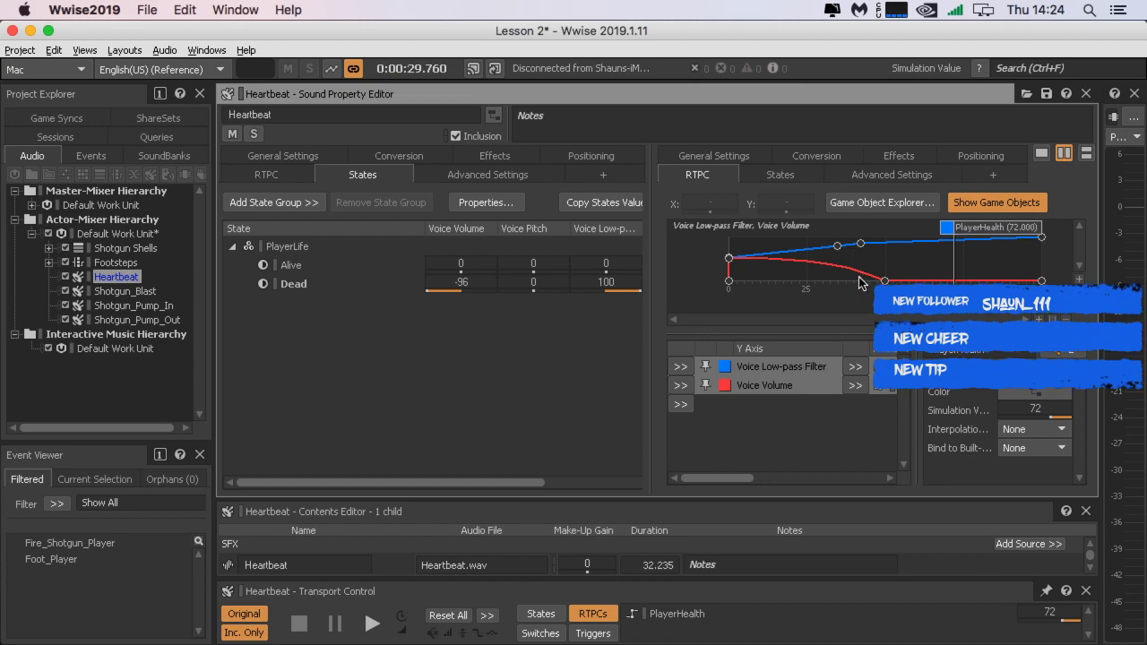
Step: Move the Voice Low-pass Filter curve's third point to about X 56.5, Y 80 and its second to about X 56.5, Y 97
{"action": "left_click_drag", "start_coordinate": [860, 243], "coordinate": [903, 244]}
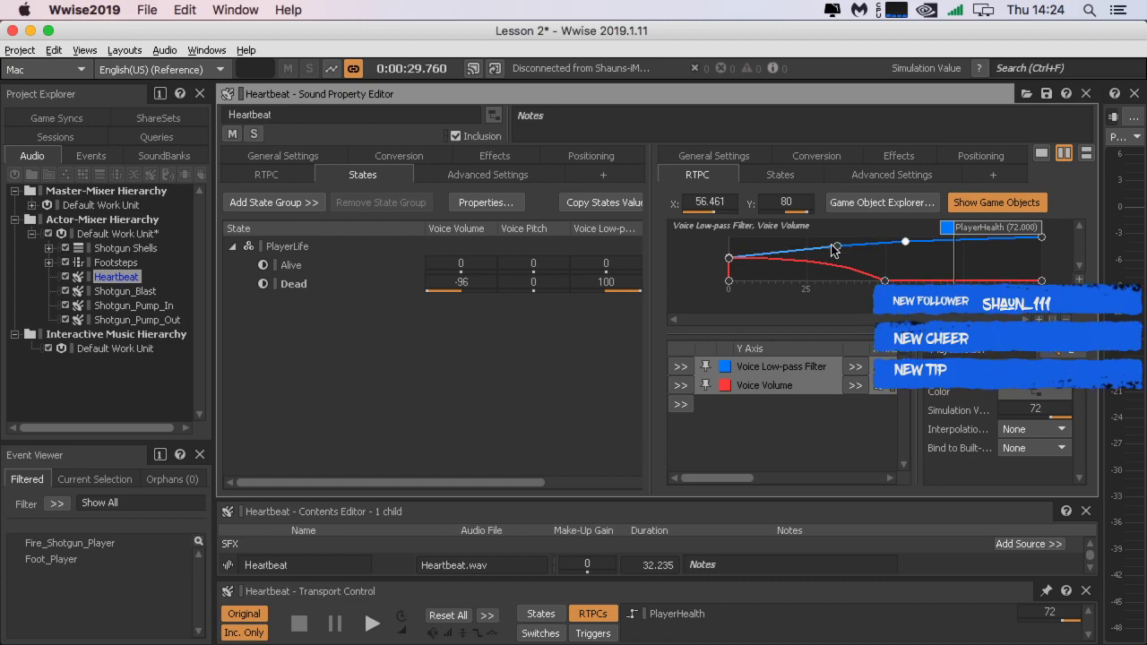
{"action": "left_click_drag", "start_coordinate": [833, 251], "coordinate": [906, 239]}
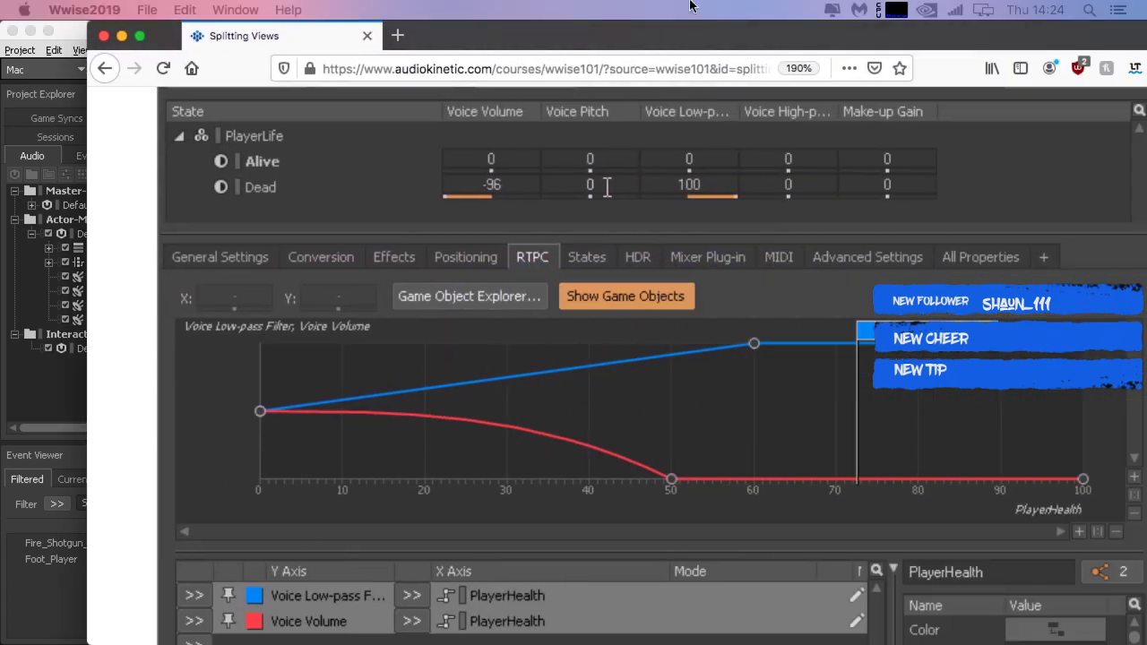
Step: Check the reference RTPC curves on the Splitting Views lesson page in Firefox and return to Wwise
{"action": "left_click_drag", "start_coordinate": [690, 3], "coordinate": [585, 5]}
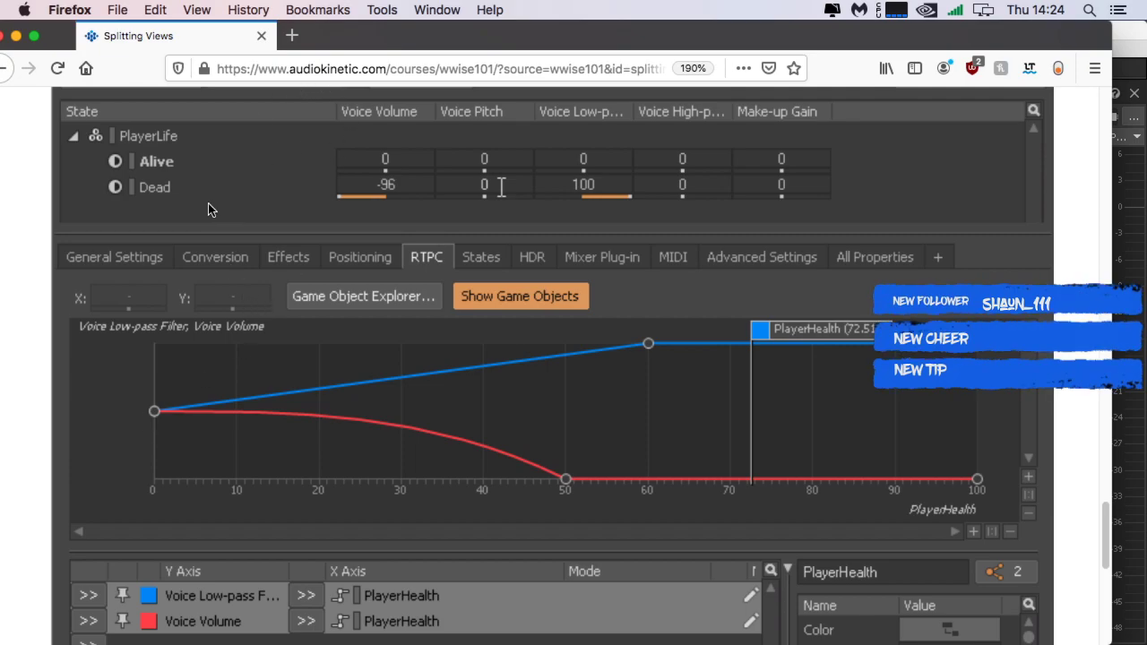
{"action": "left_click_drag", "start_coordinate": [484, 34], "coordinate": [1146, 34]}
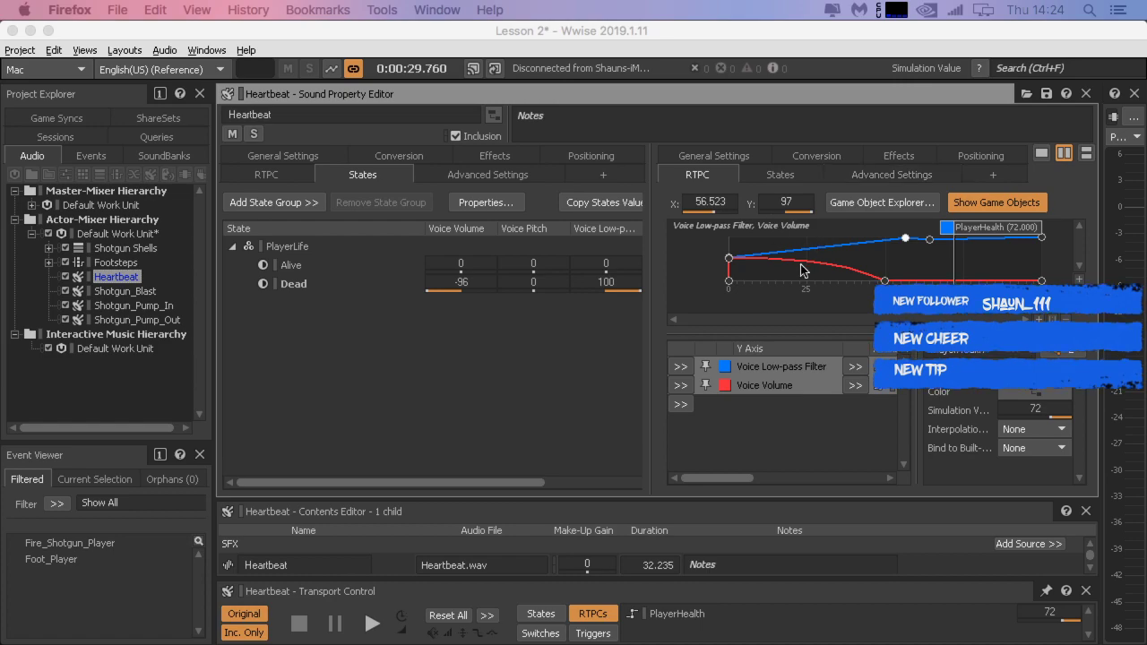
{"action": "left_click", "coordinate": [730, 281]}
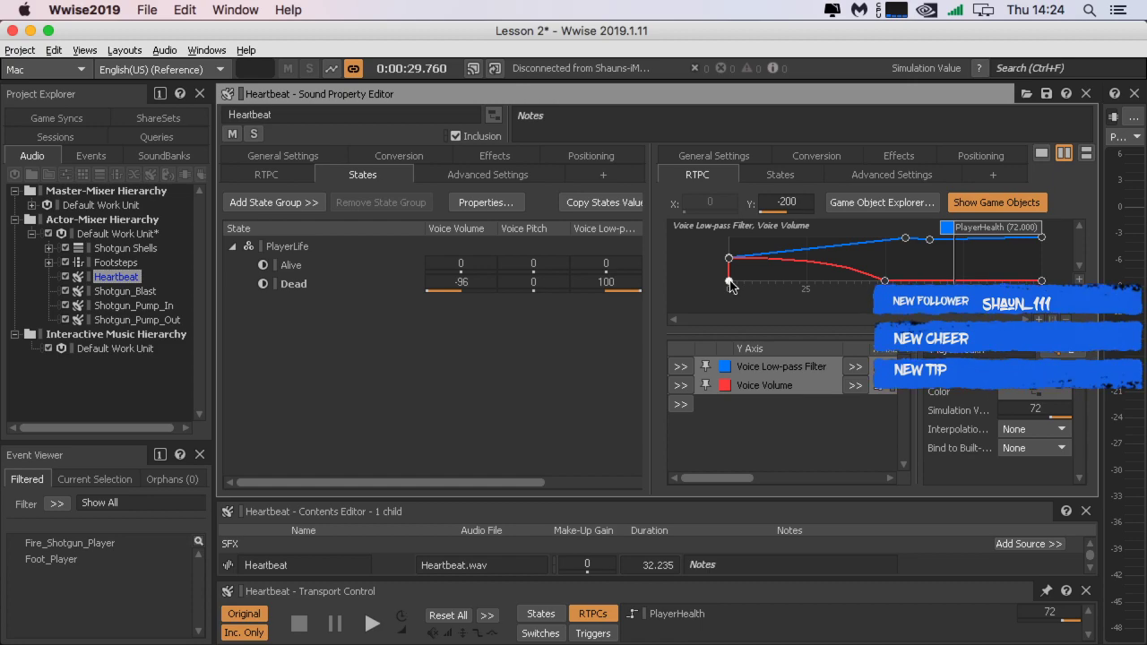
{"action": "right_click", "coordinate": [730, 283]}
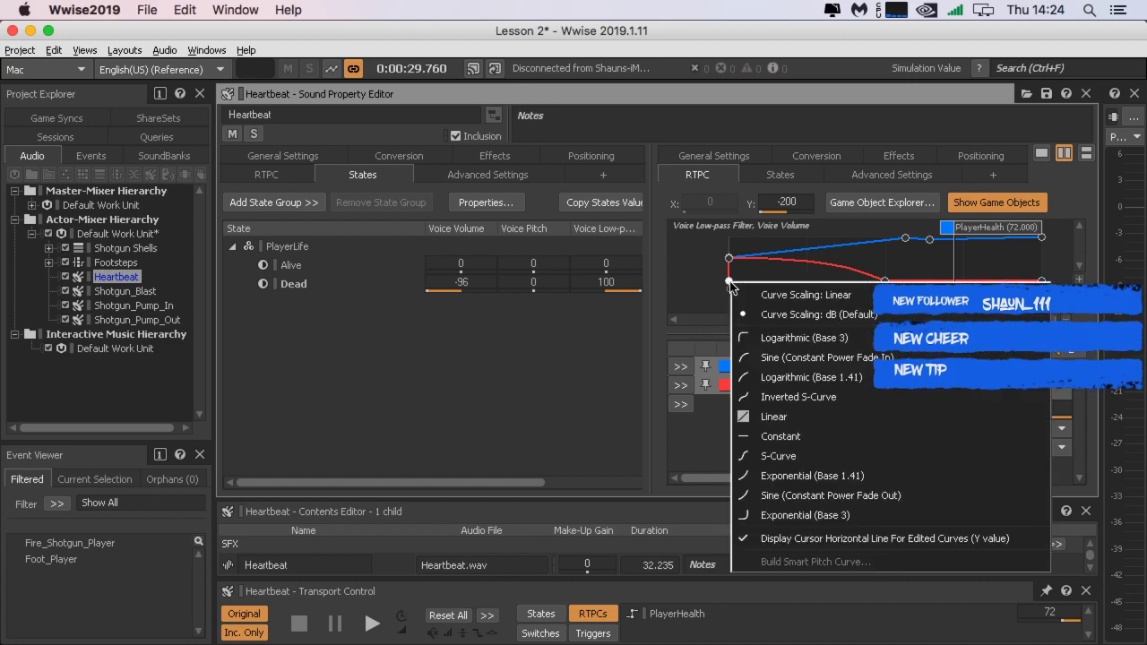
{"action": "left_click", "coordinate": [715, 283]}
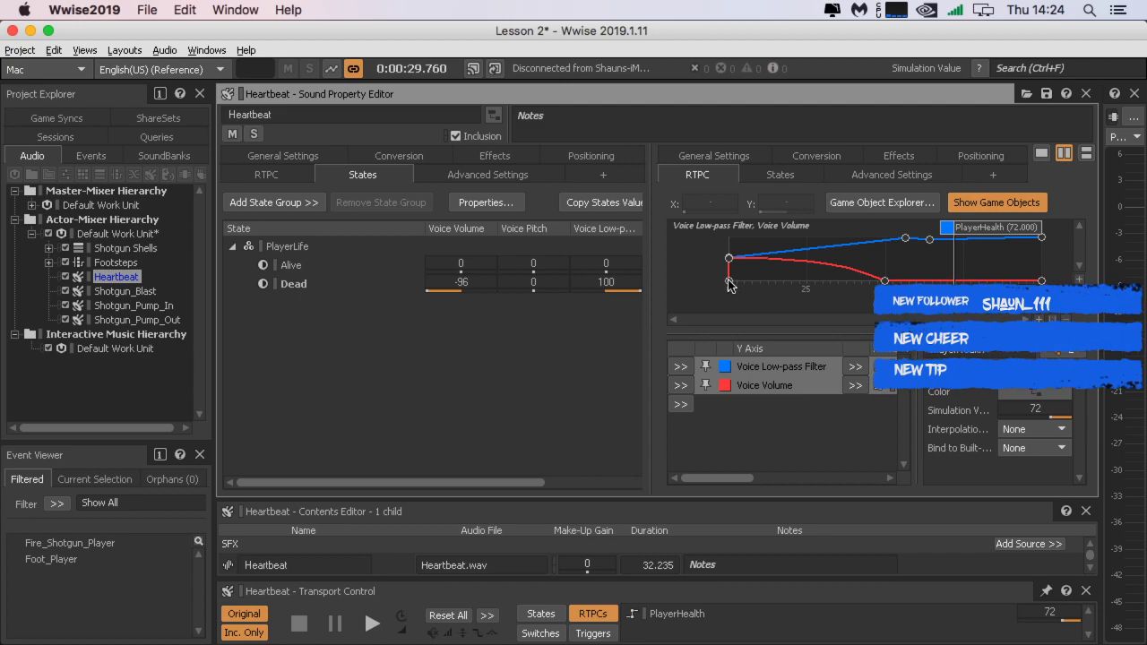
Step: Try to delete the lower curve point at X 0, undo the last change and reselect Heartbeat
{"action": "left_click", "coordinate": [730, 281]}
{"action": "key", "text": "BackSpace"}
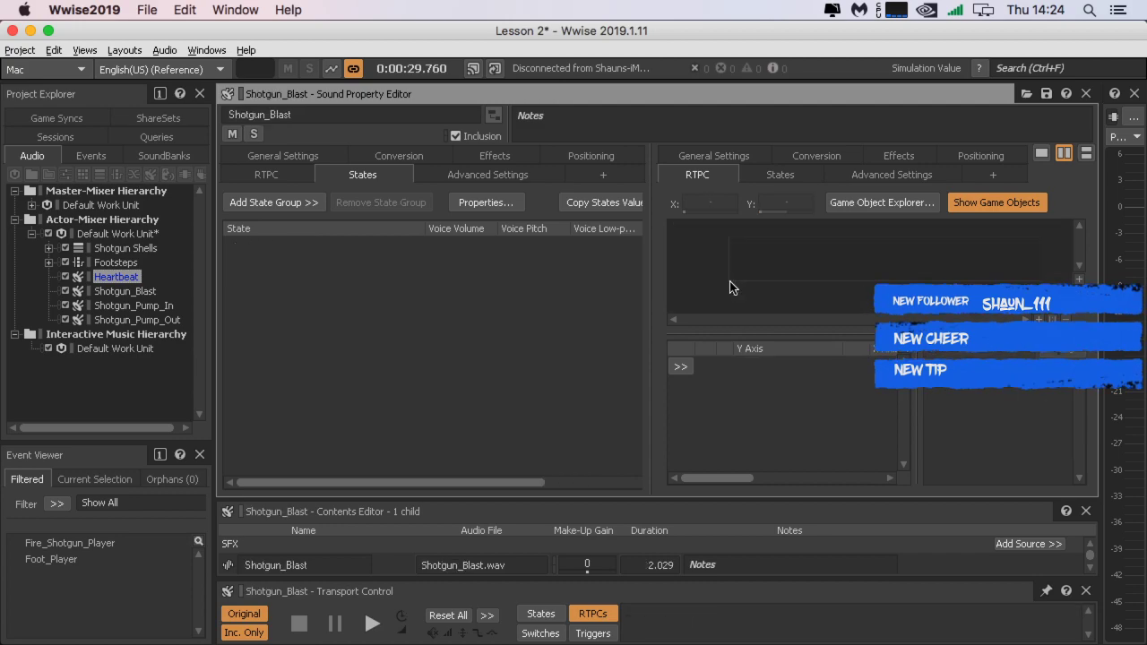
{"action": "left_click", "coordinate": [147, 10]}
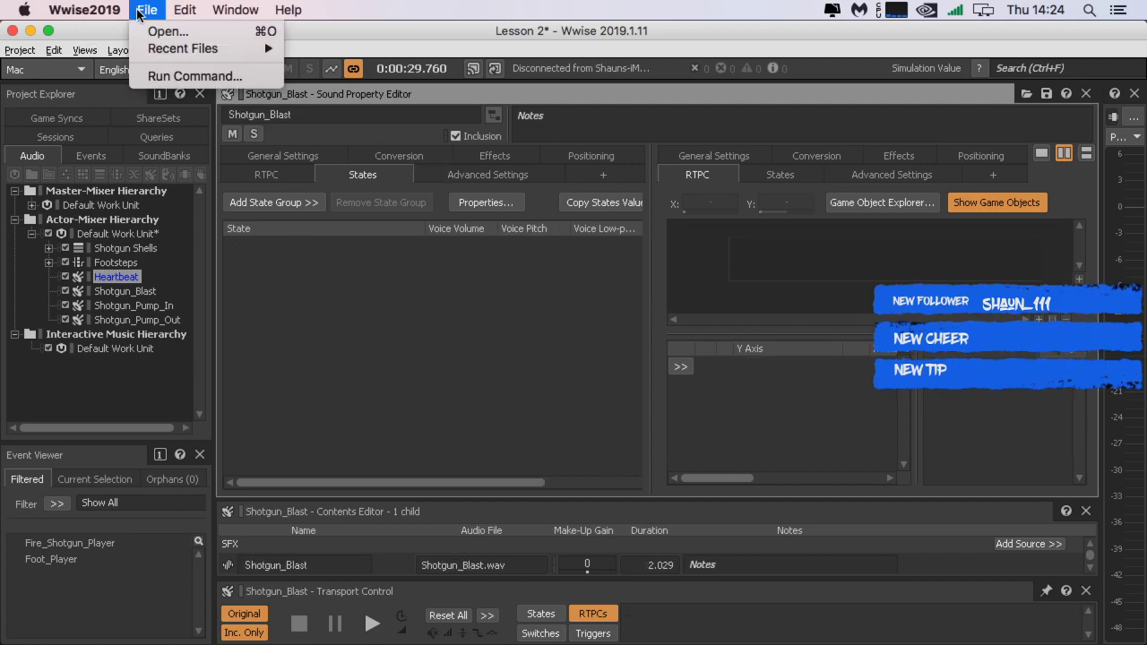
{"action": "mouse_move", "coordinate": [180, 12]}
{"action": "left_click", "coordinate": [192, 31]}
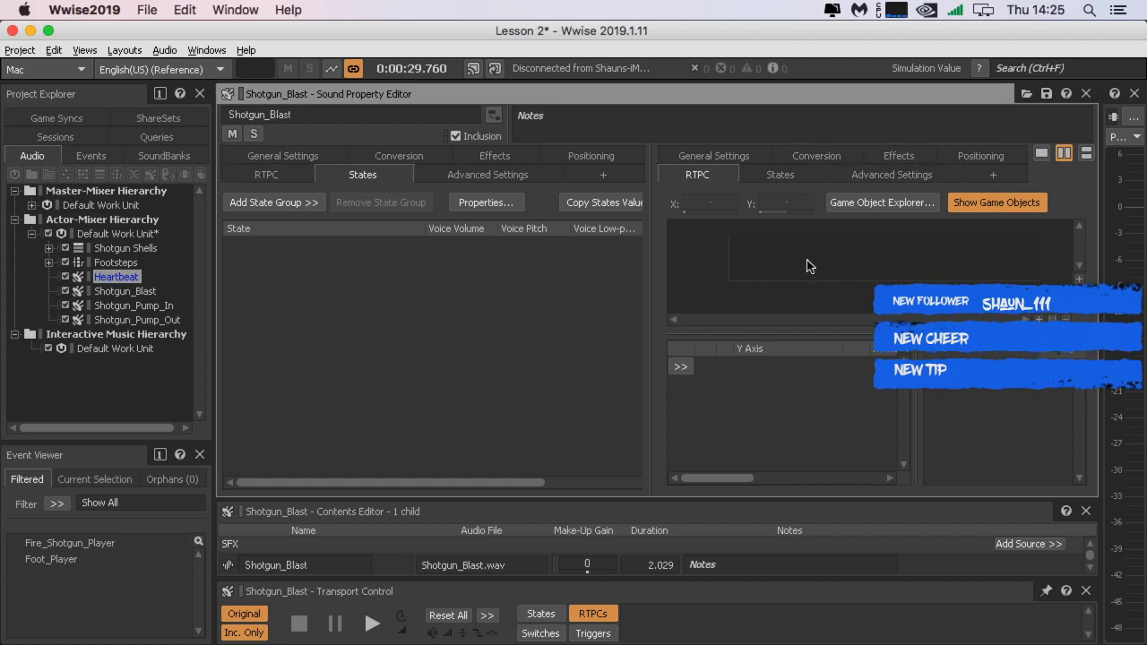
{"action": "left_click", "coordinate": [120, 280]}
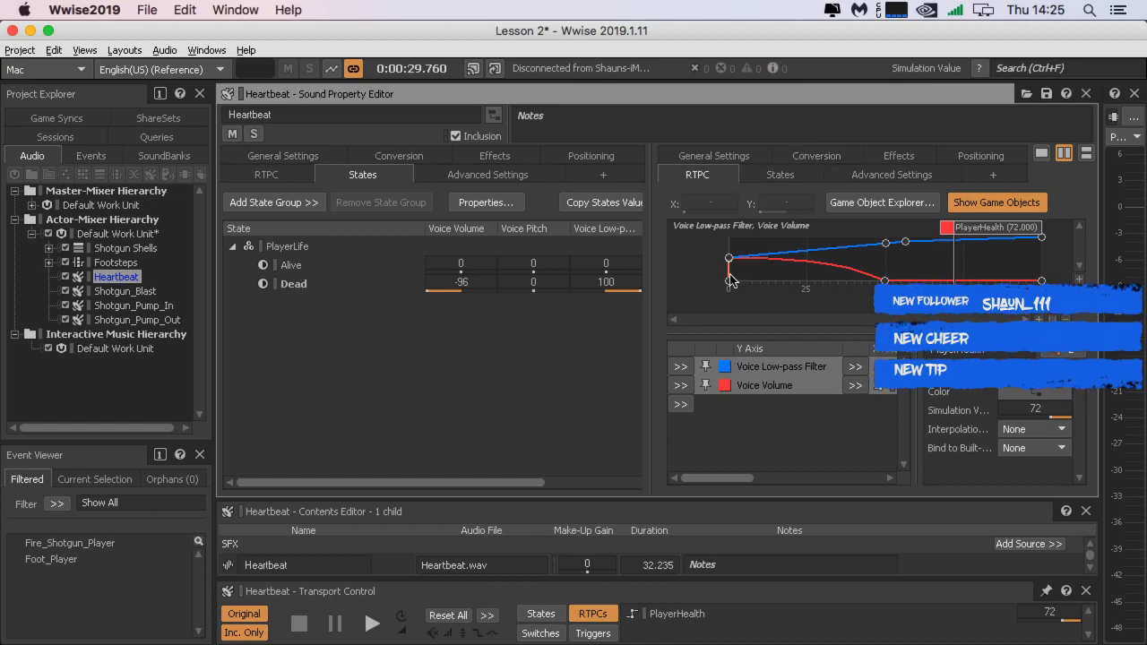
Step: Raise the Voice Volume curve's lower point at X 0 to the upper starting point's level and audition Heartbeat
{"action": "left_click_drag", "start_coordinate": [730, 279], "coordinate": [729, 258]}
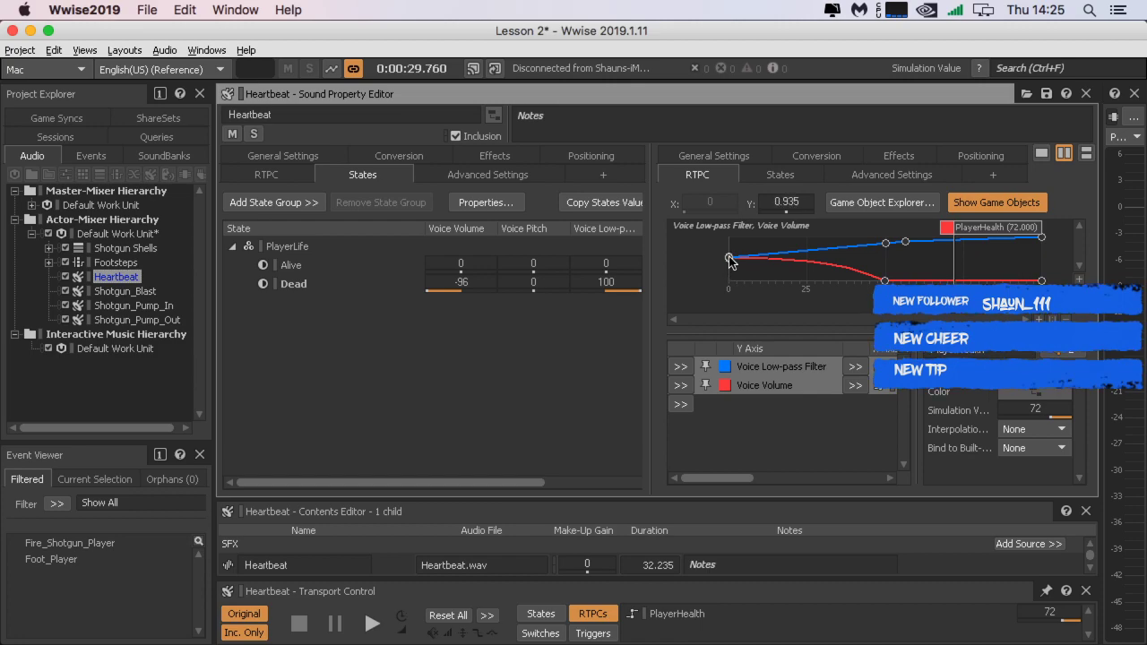
{"action": "left_click", "coordinate": [743, 281]}
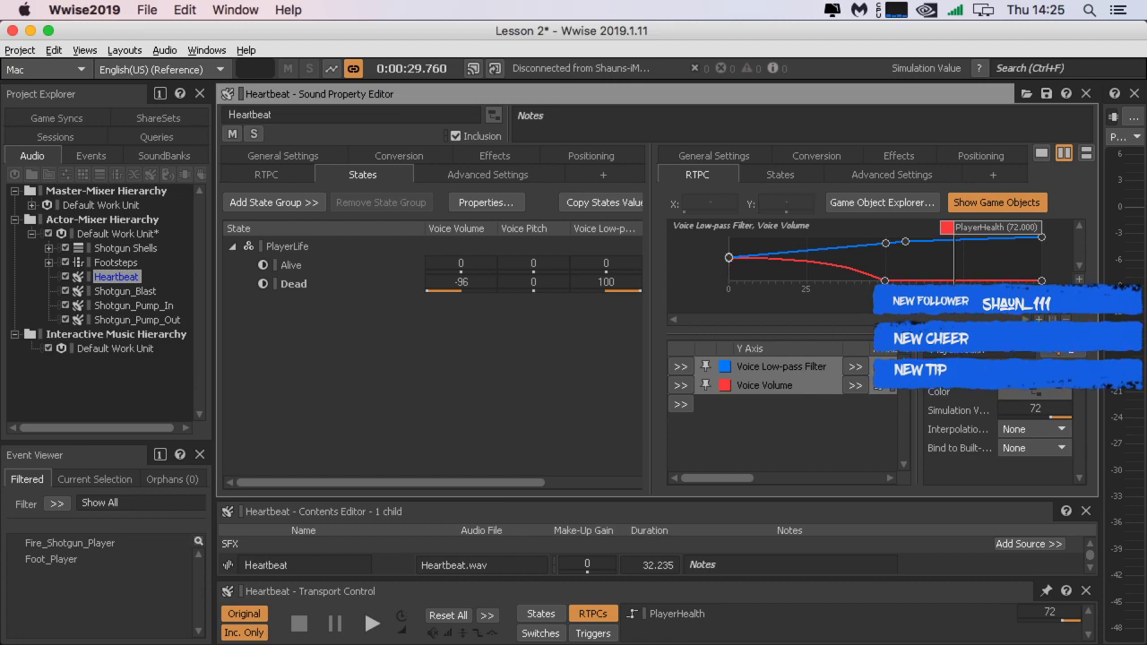
{"action": "left_click", "coordinate": [363, 625]}
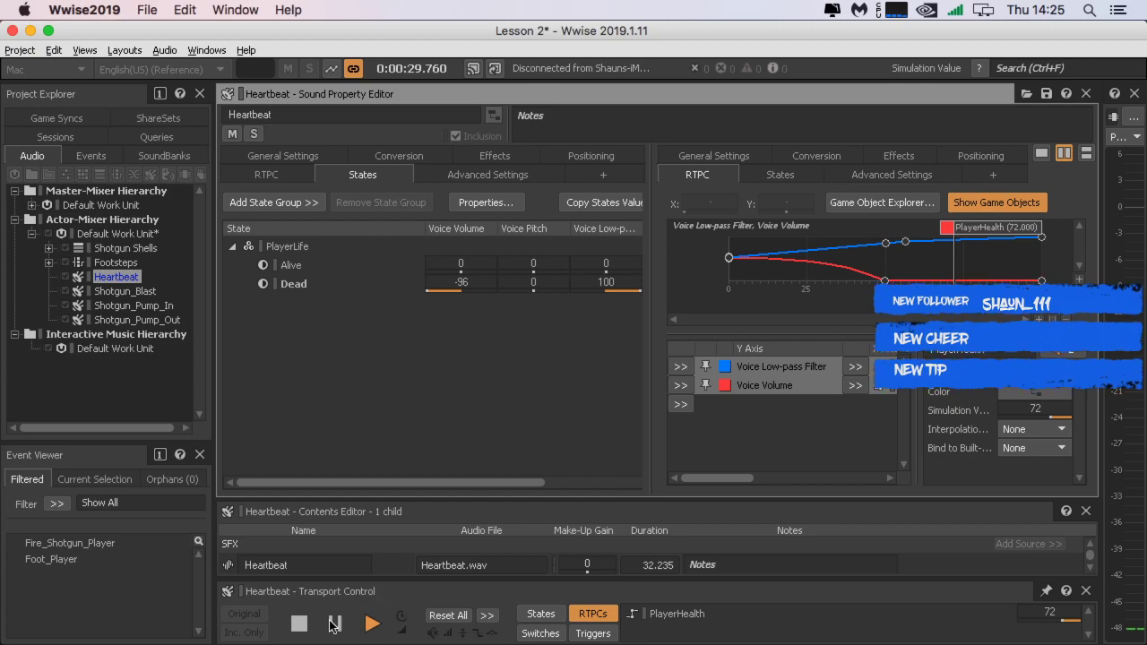
{"action": "left_click", "coordinate": [301, 623]}
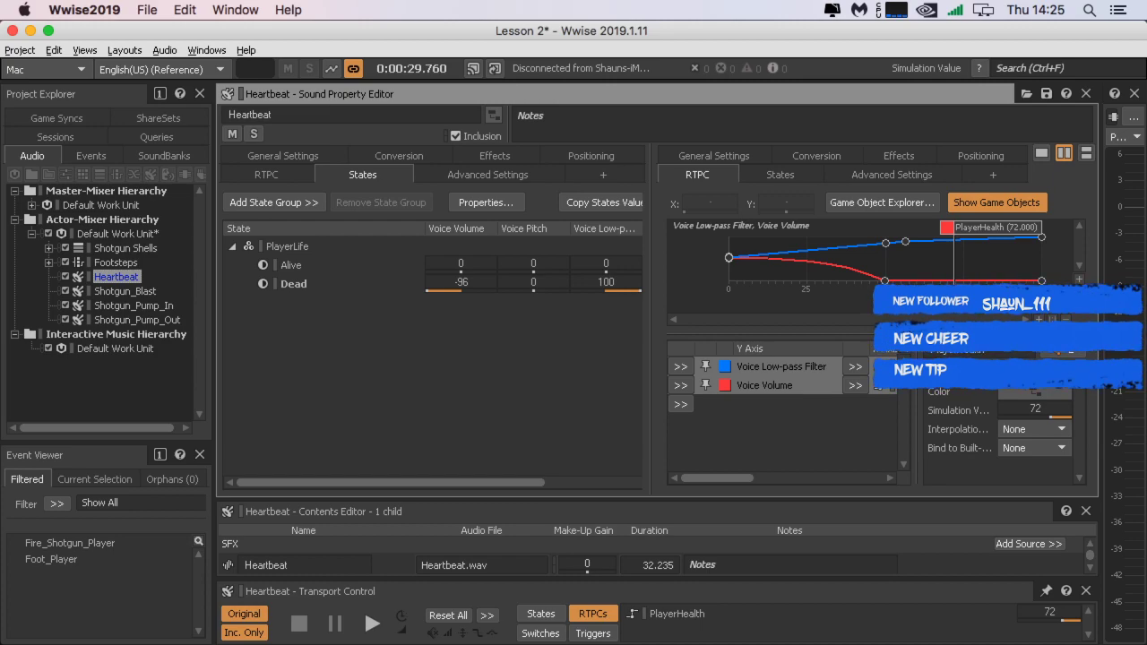
Step: Set the Voice Volume curve's starting point at X 0 to a Y value of 0
{"action": "left_click", "coordinate": [729, 258]}
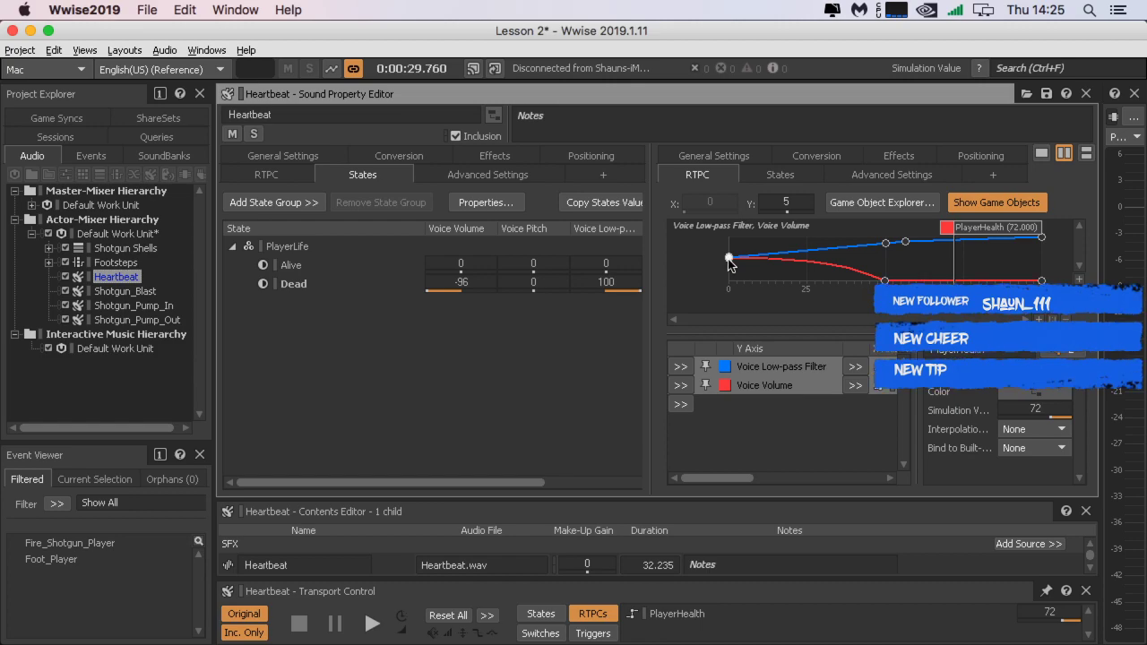
{"action": "left_click_drag", "start_coordinate": [730, 259], "coordinate": [729, 259]}
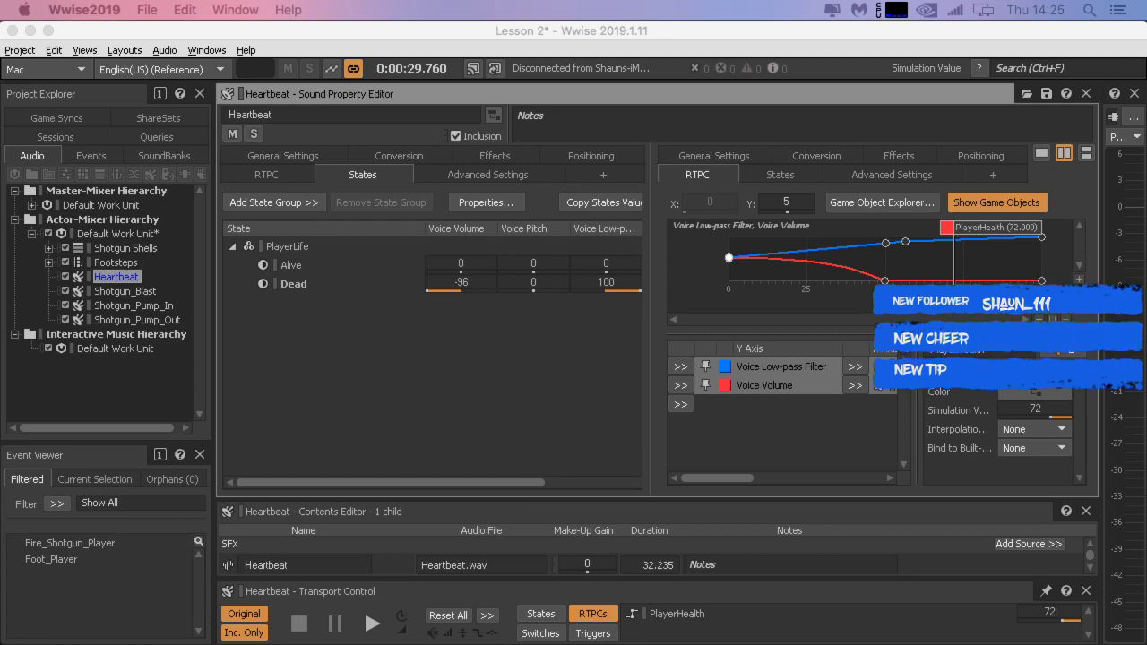
{"action": "left_click", "coordinate": [728, 259]}
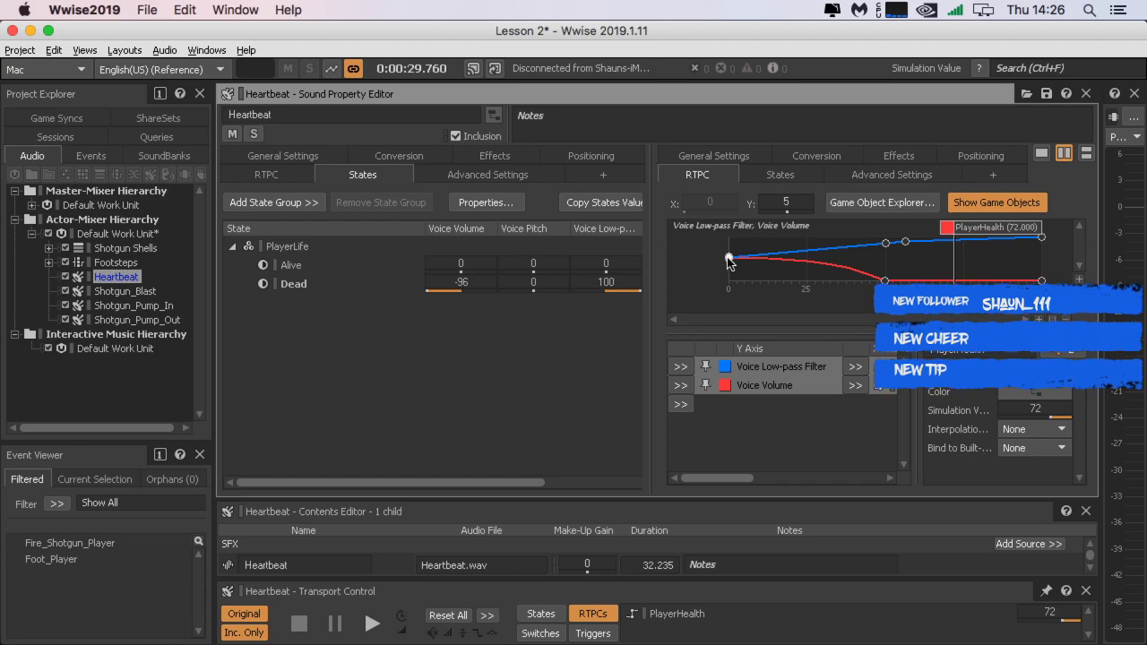
{"action": "left_click", "coordinate": [793, 201]}
{"action": "type", "text": "0"}
{"action": "key", "text": "Return"}
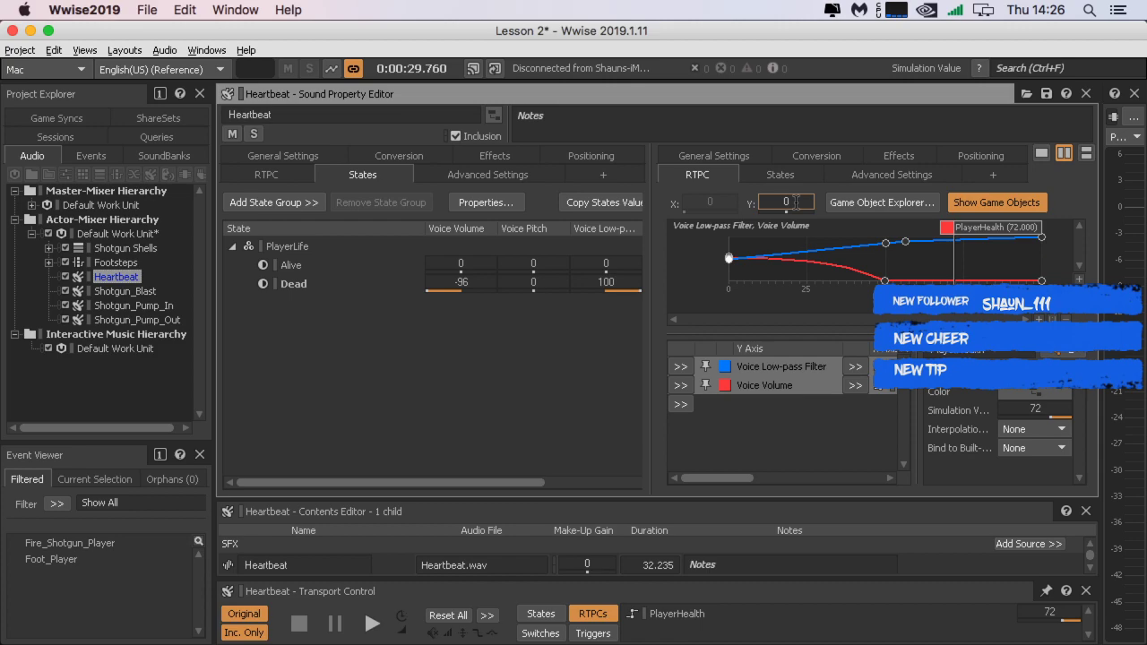
{"action": "left_click", "coordinate": [732, 255]}
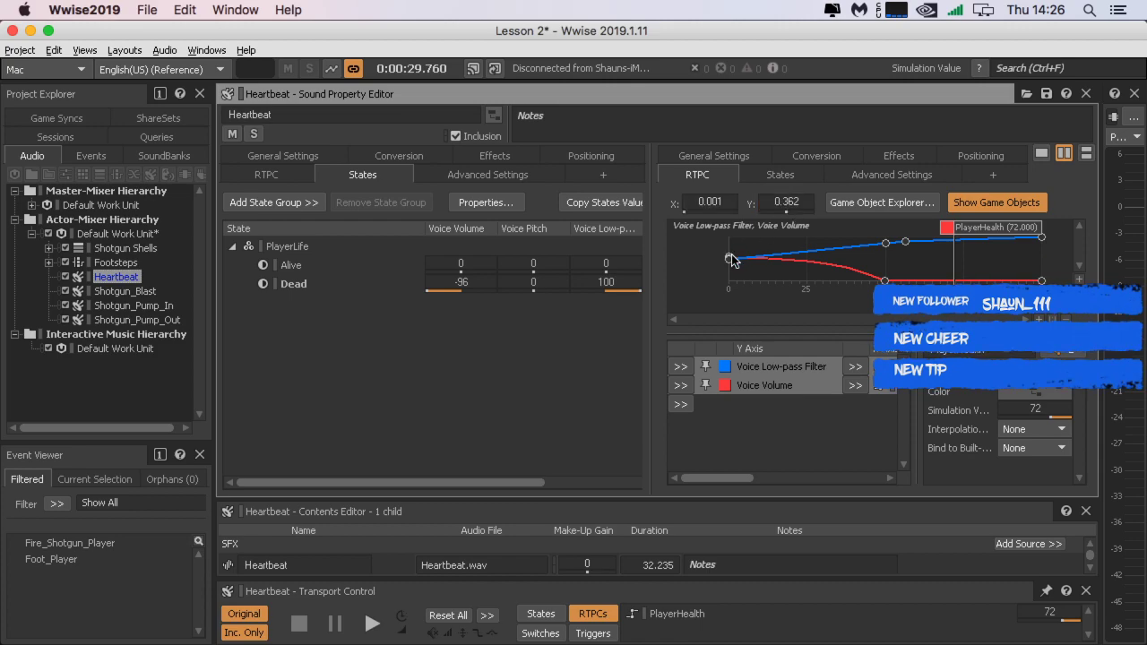
{"action": "left_click", "coordinate": [730, 257]}
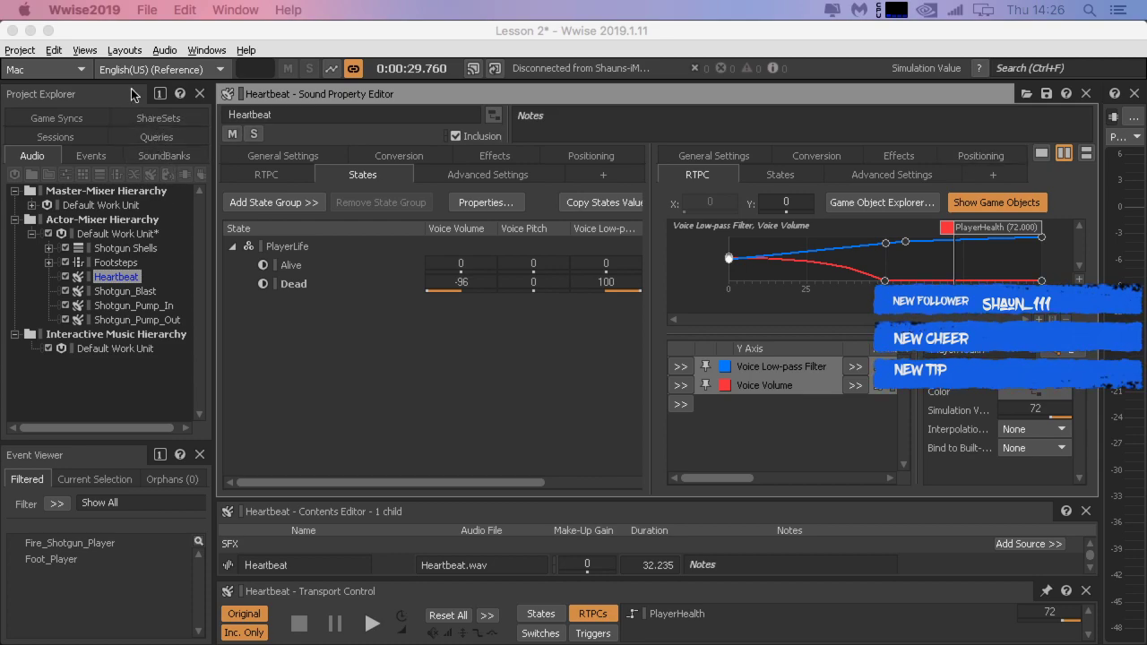
{"action": "left_click", "coordinate": [85, 50]}
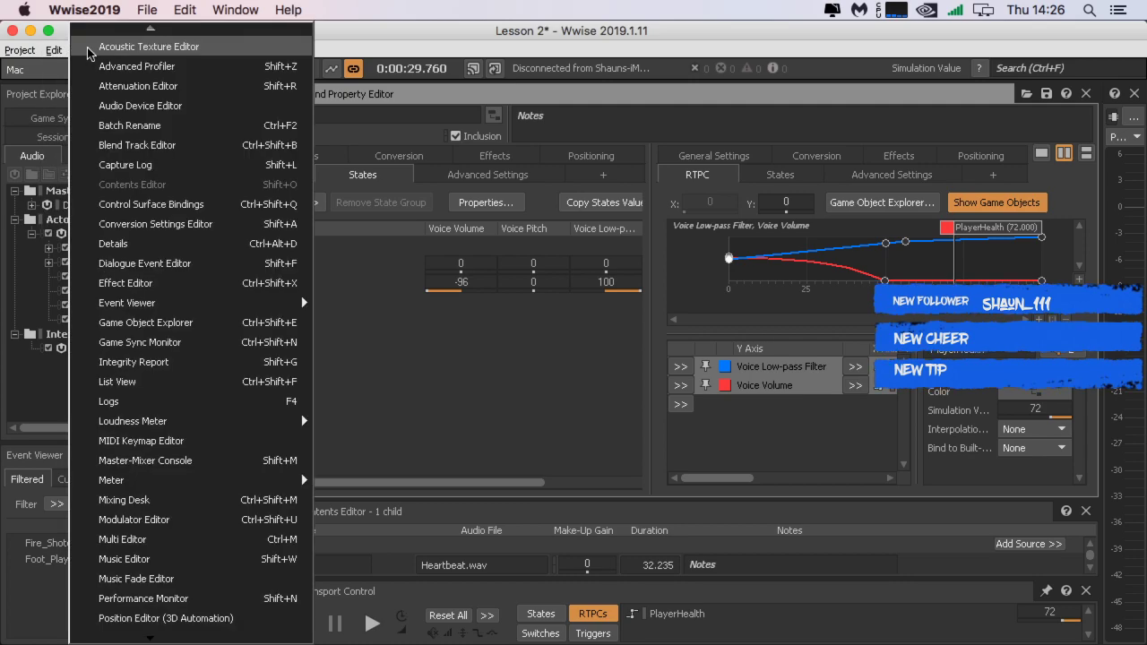
{"action": "mouse_move", "coordinate": [34, 44]}
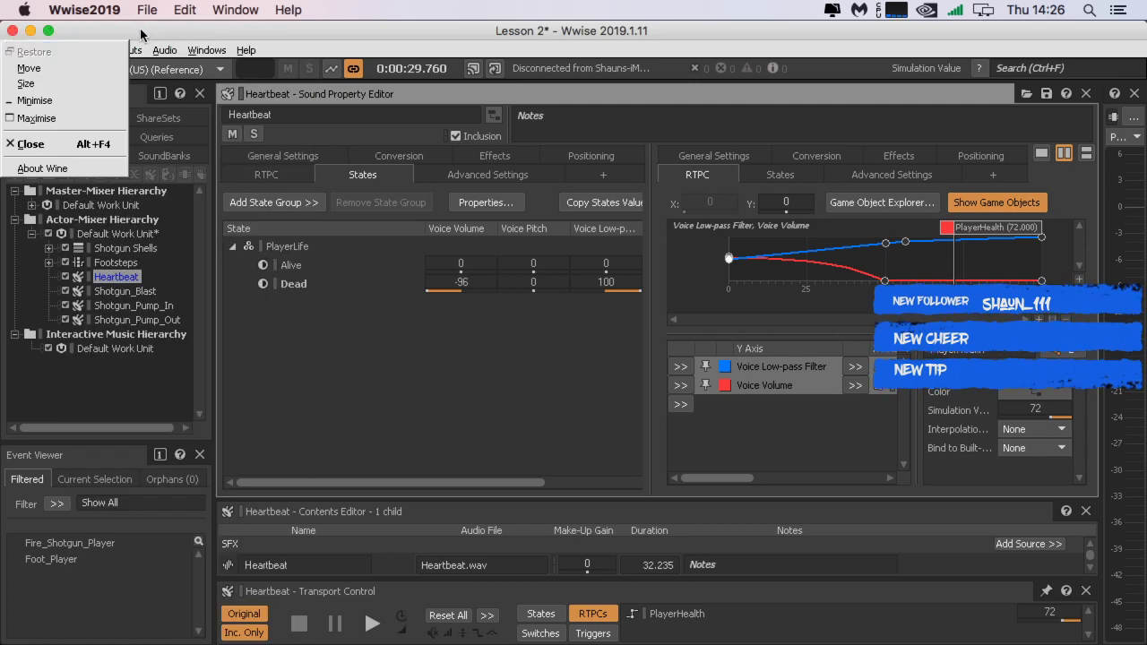
{"action": "left_click", "coordinate": [177, 34]}
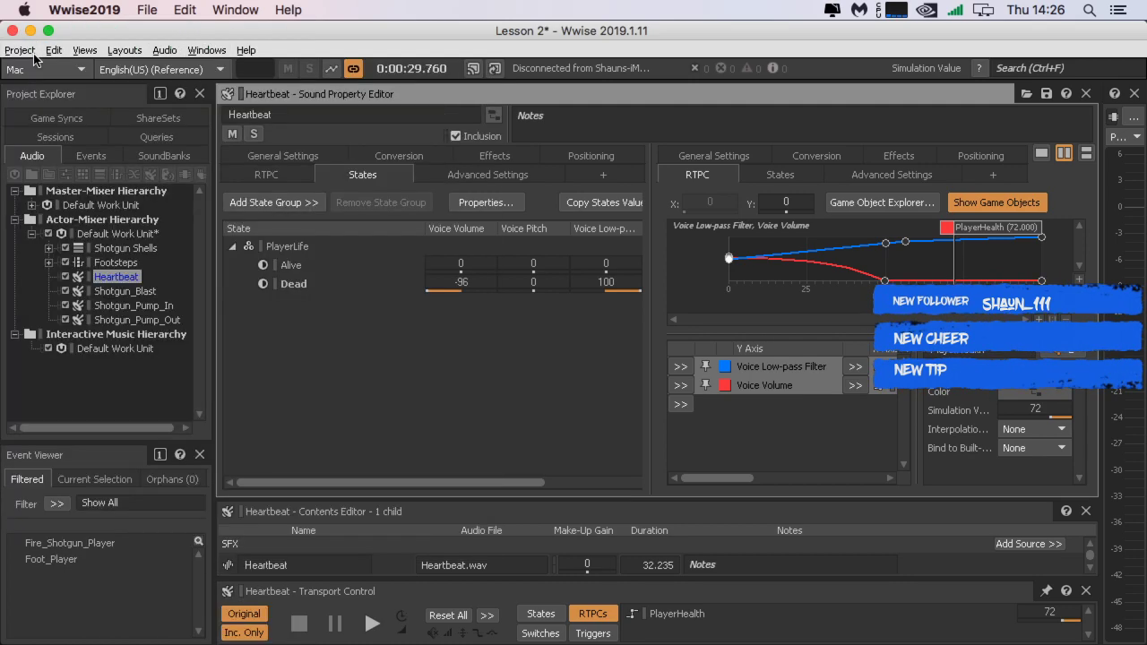
{"action": "left_click", "coordinate": [52, 52]}
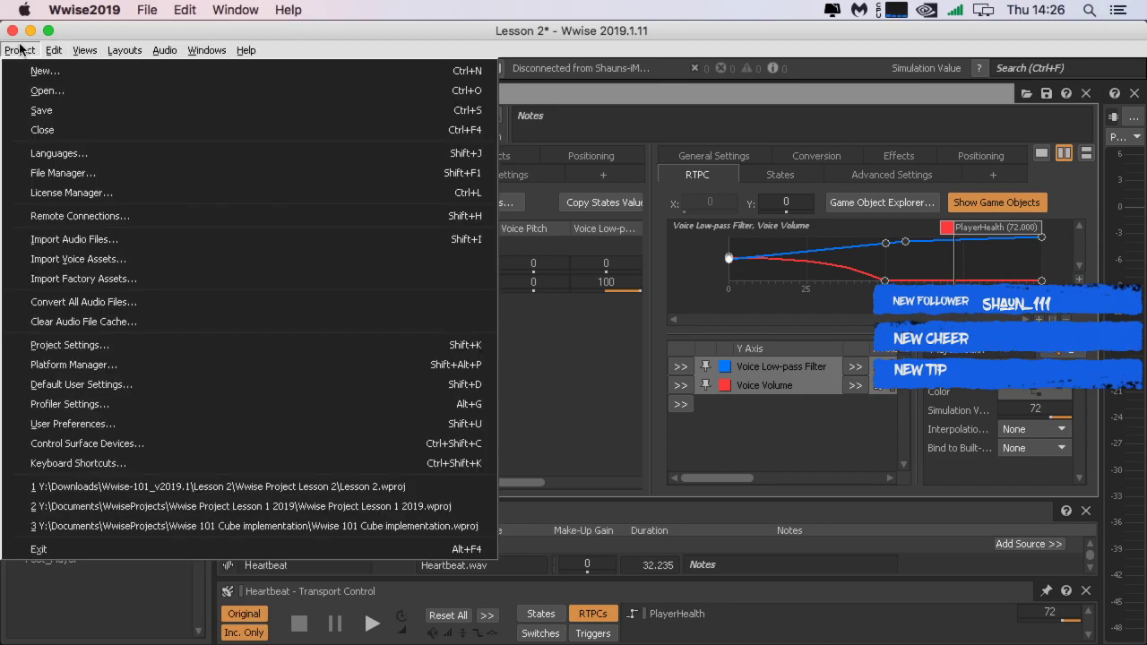
{"action": "mouse_move", "coordinate": [84, 50]}
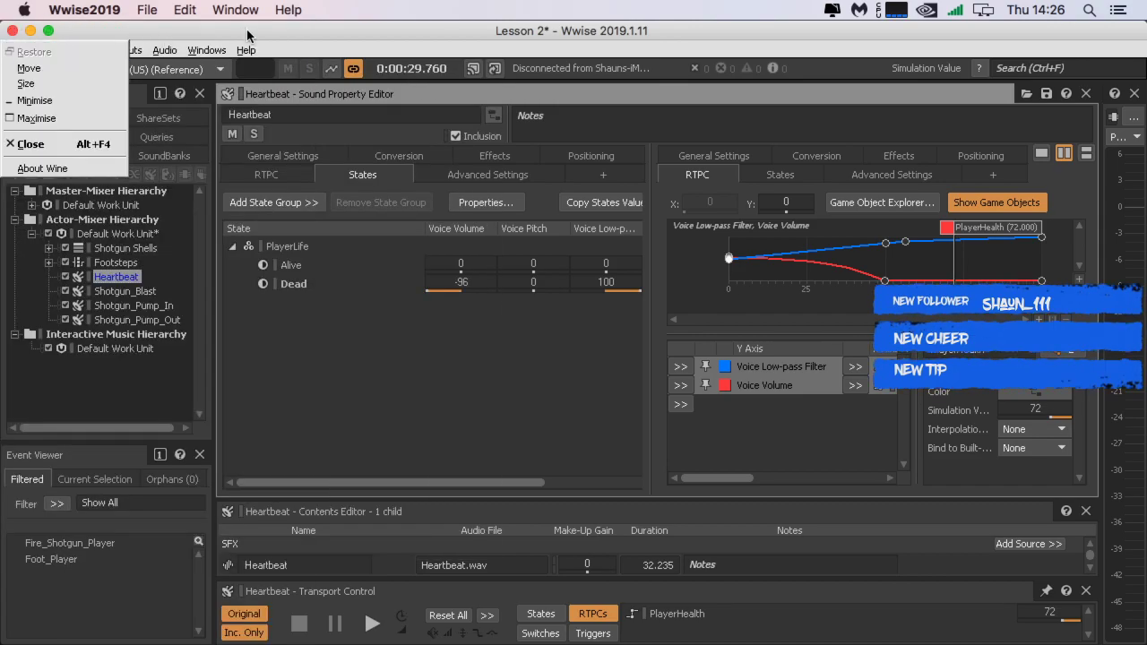
{"action": "mouse_move", "coordinate": [215, 57]}
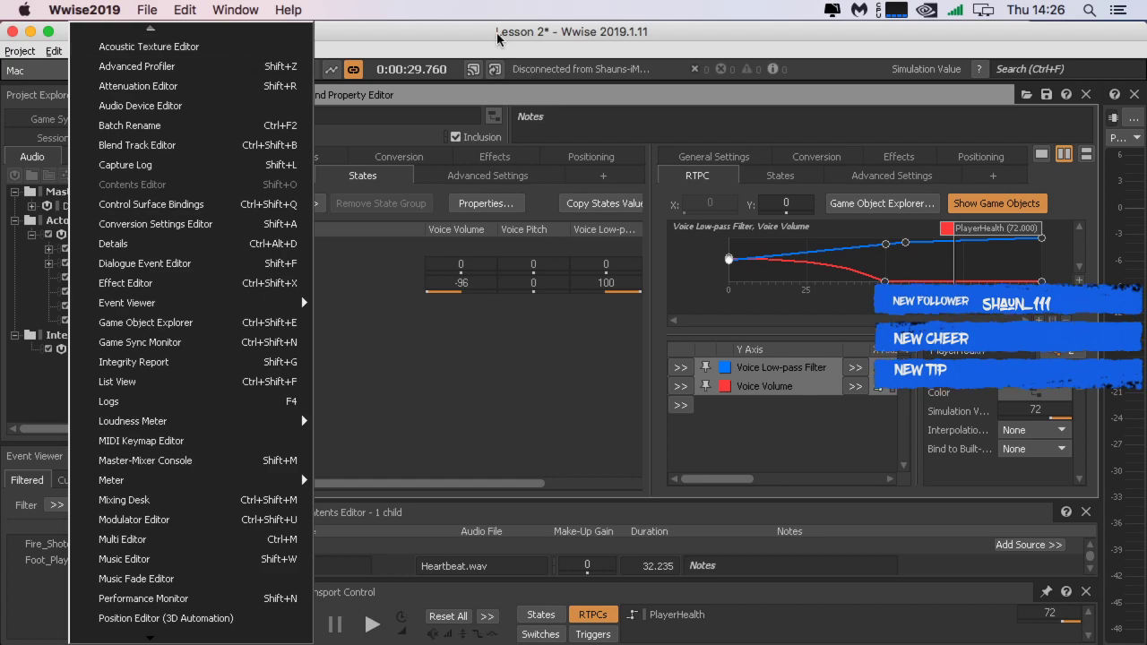
{"action": "left_click", "coordinate": [342, 36]}
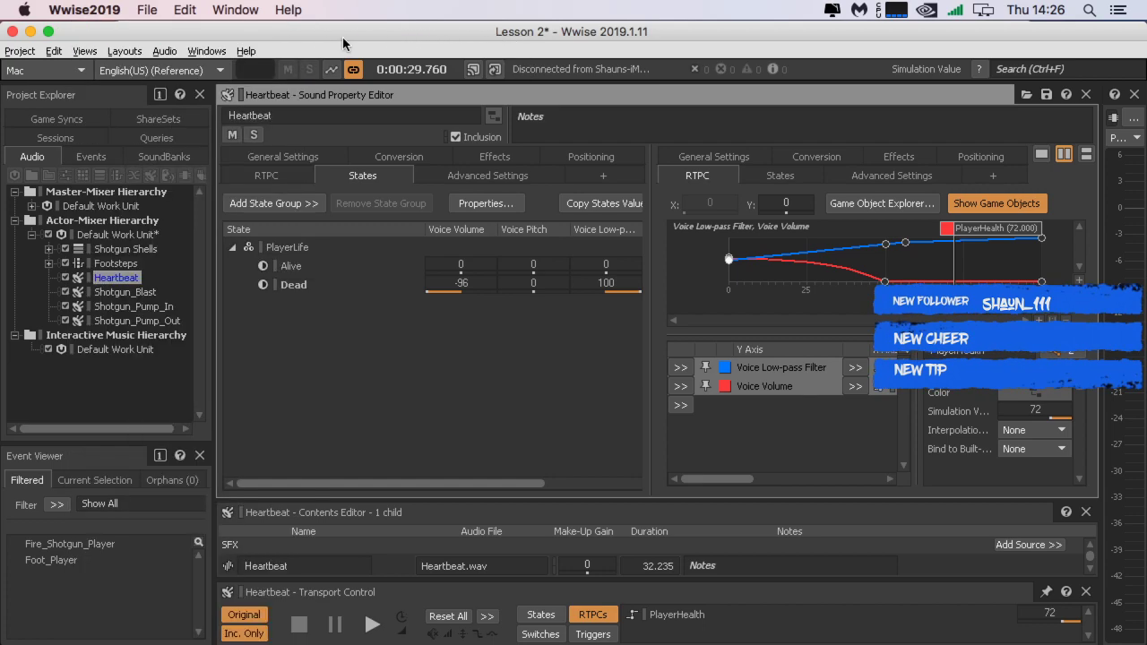
Step: Switch to the Voice Profiler layout and play Heartbeat
{"action": "left_click", "coordinate": [125, 51]}
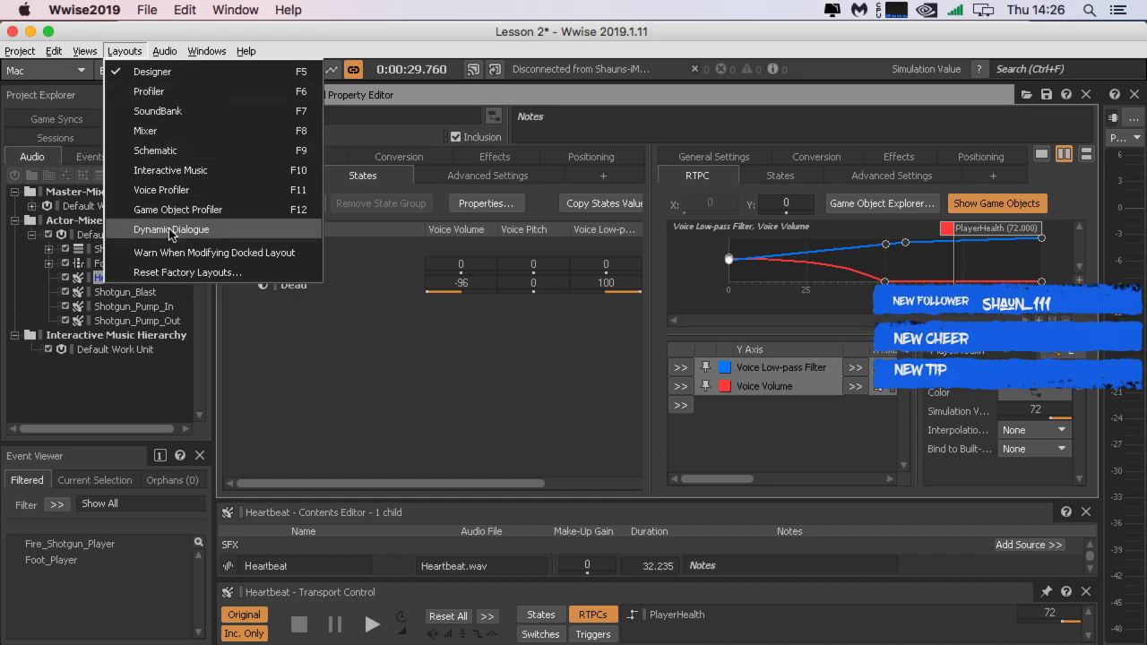
{"action": "left_click", "coordinate": [176, 190]}
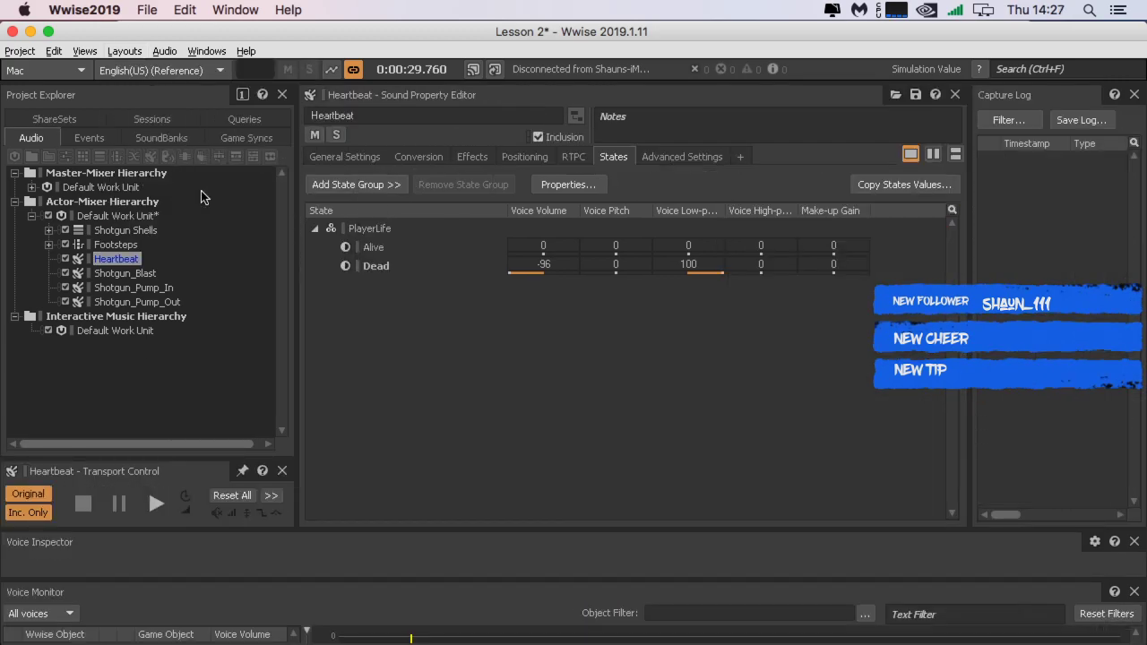
{"action": "key", "text": "space"}
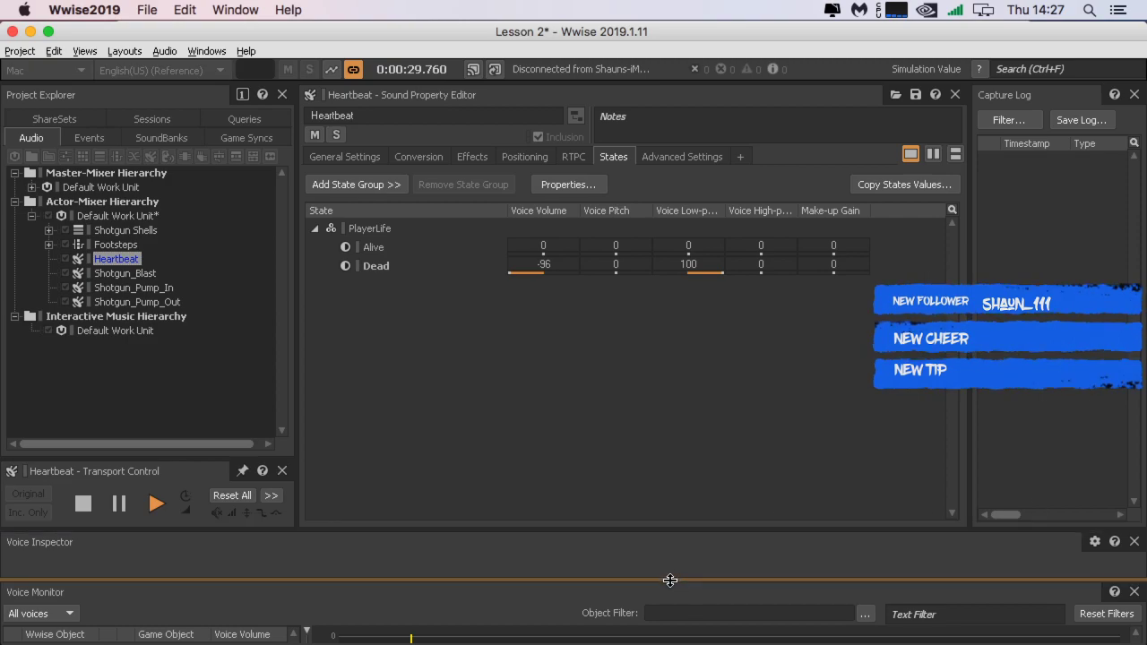
Step: Enlarge the Voice Inspector and Voice Monitor area, reselect Heartbeat and restart its playback
{"action": "left_click_drag", "start_coordinate": [669, 582], "coordinate": [671, 579]}
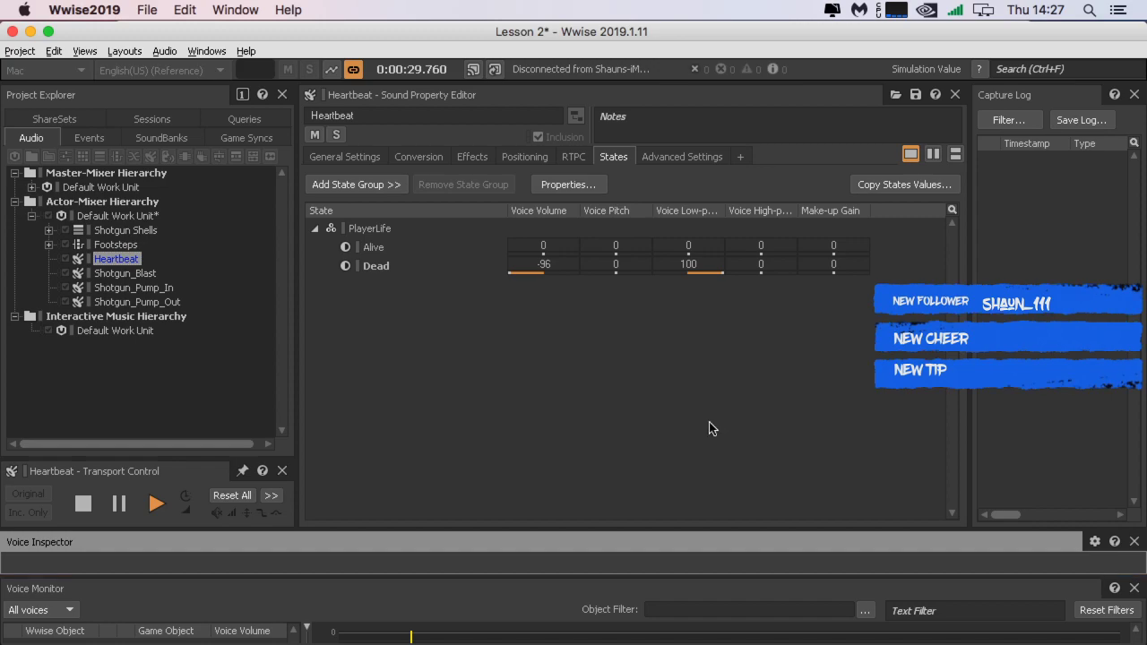
{"action": "left_click", "coordinate": [677, 525]}
{"action": "left_click_drag", "start_coordinate": [681, 531], "coordinate": [716, 428]}
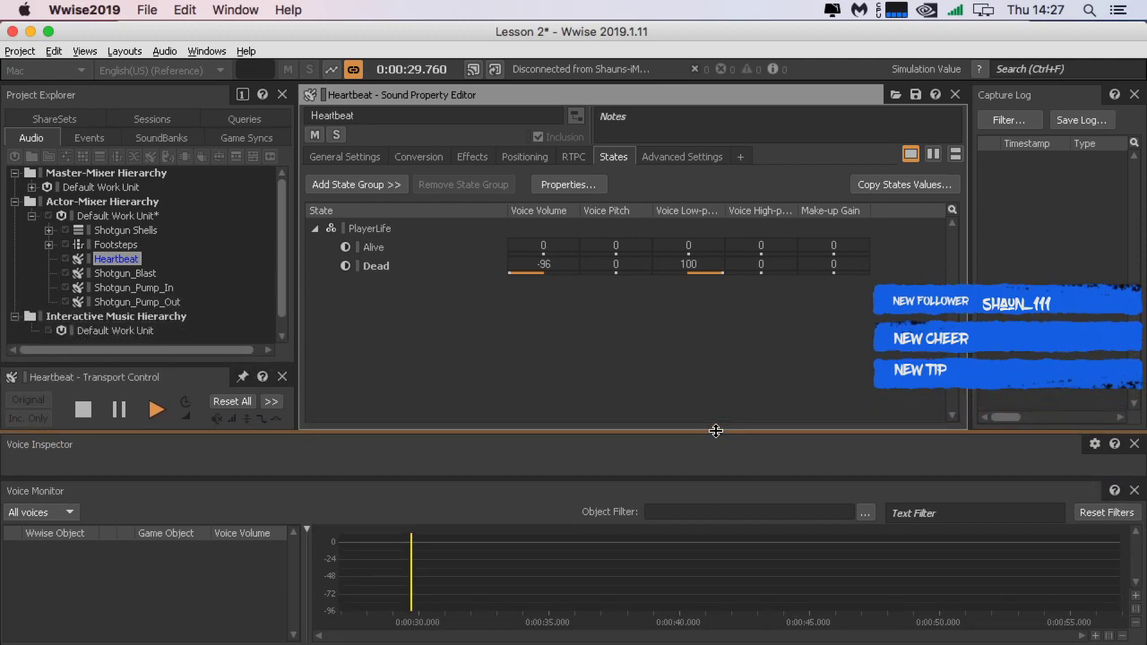
{"action": "left_click", "coordinate": [114, 261]}
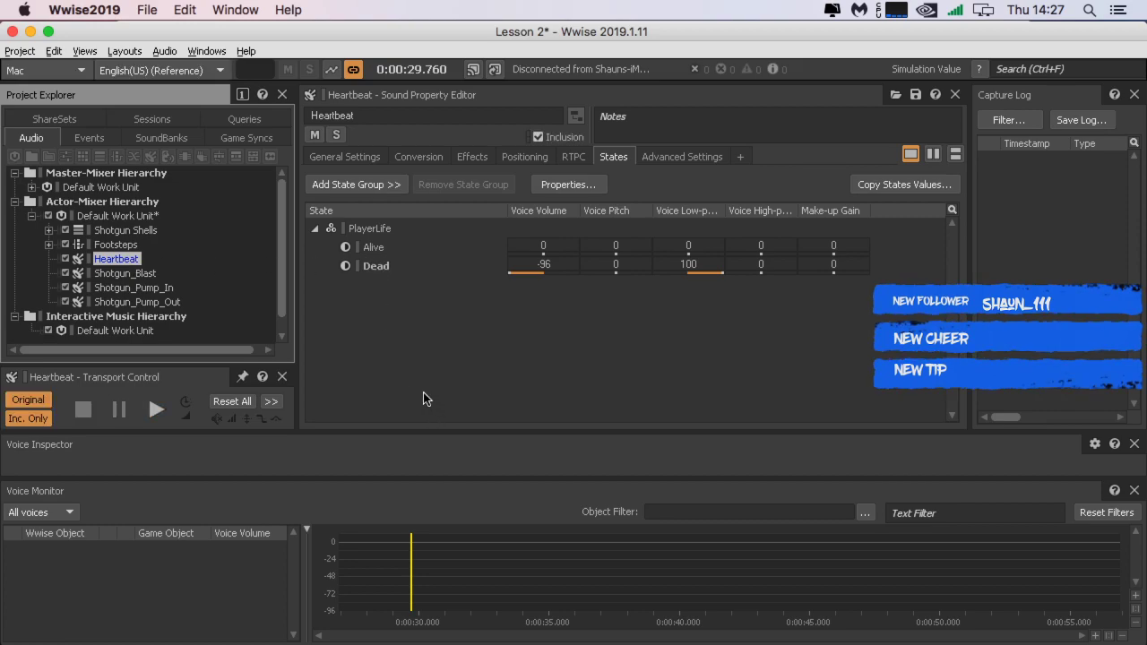
{"action": "left_click", "coordinate": [154, 414]}
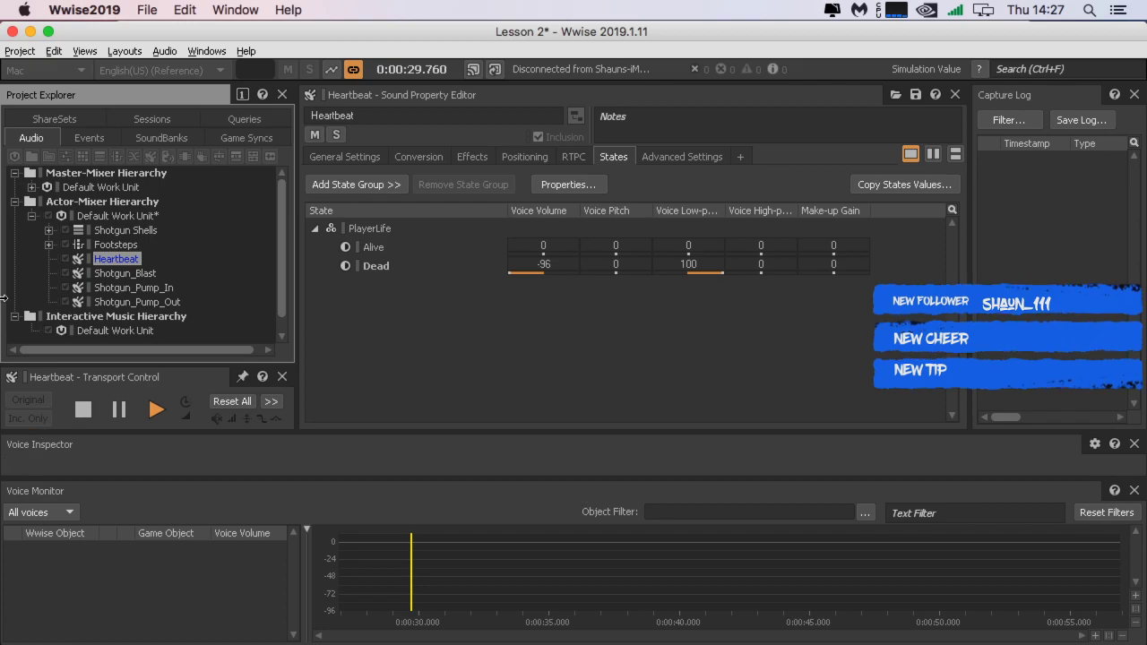
Step: Enable capture of Voice Inspector Data in the Profiler Settings
{"action": "left_click", "coordinate": [19, 51]}
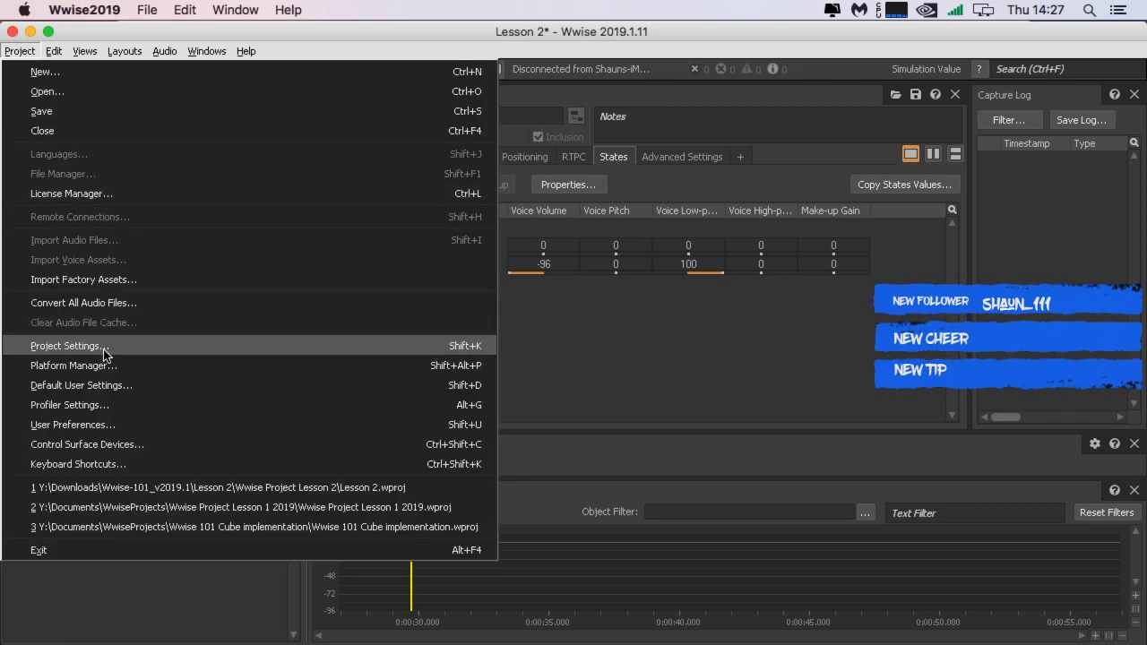
{"action": "left_click", "coordinate": [120, 405]}
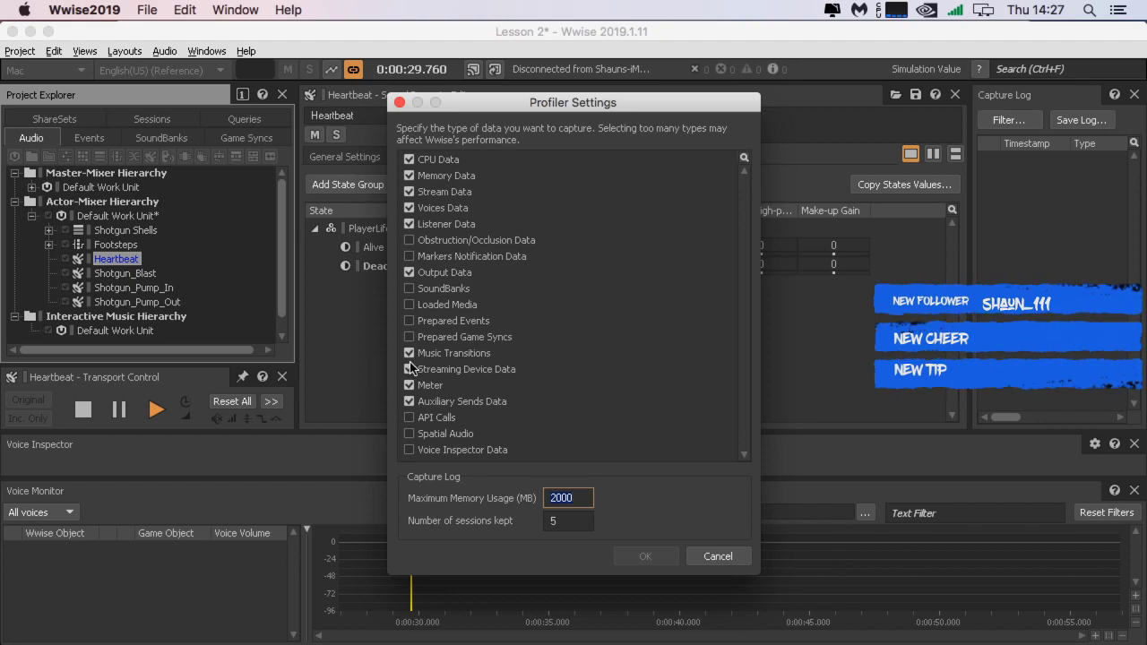
{"action": "left_click", "coordinate": [410, 450]}
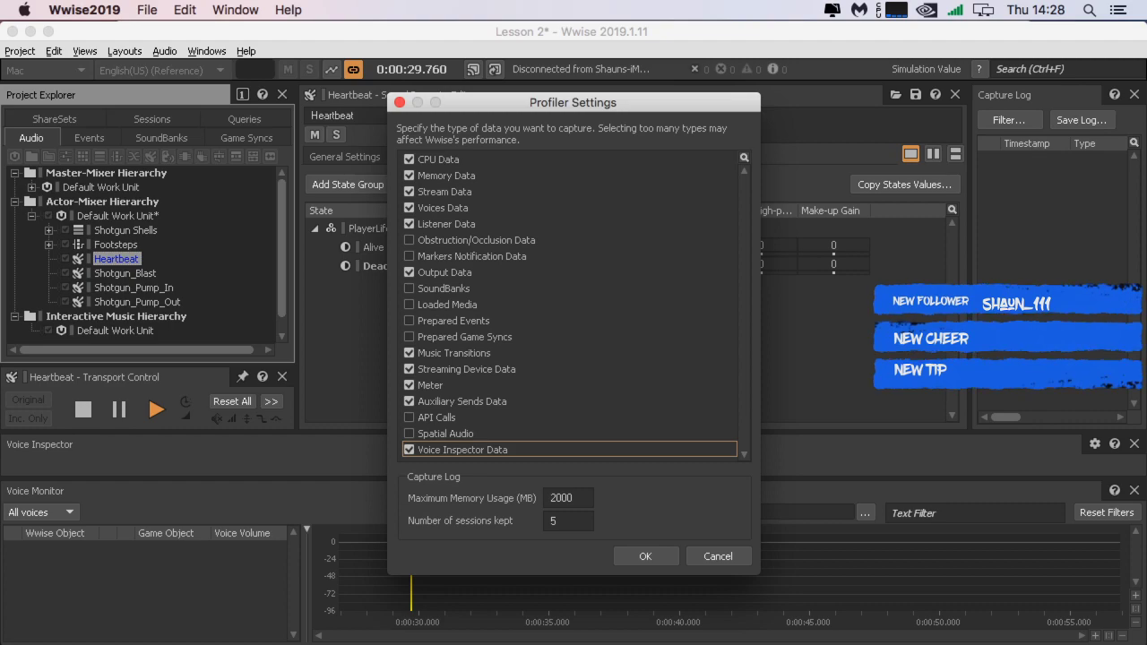
{"action": "left_click", "coordinate": [664, 561]}
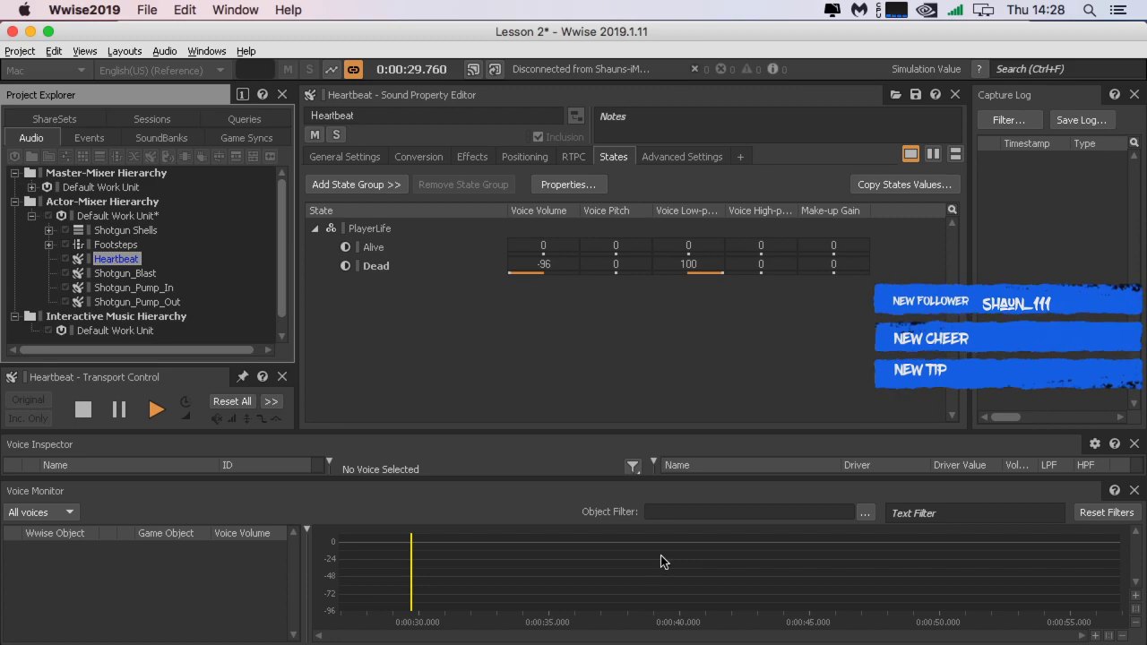
Step: Stop and replay Heartbeat, and start a profiler capture
{"action": "key", "text": "space"}
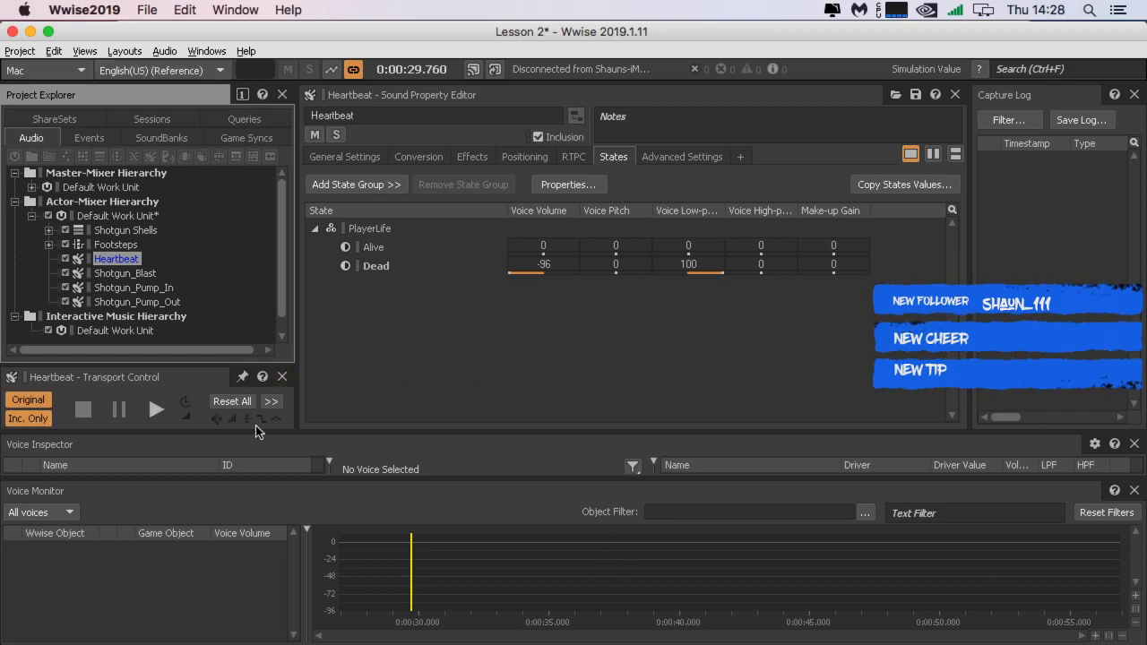
{"action": "left_click", "coordinate": [156, 408]}
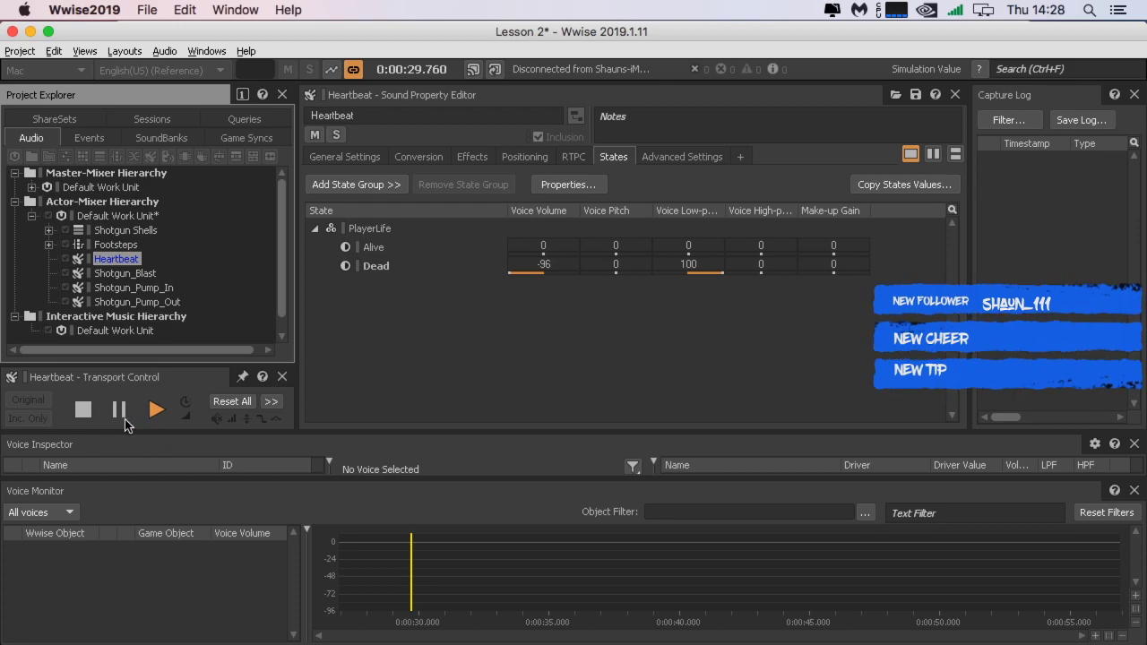
{"action": "left_click", "coordinate": [154, 409]}
{"action": "left_click", "coordinate": [336, 75]}
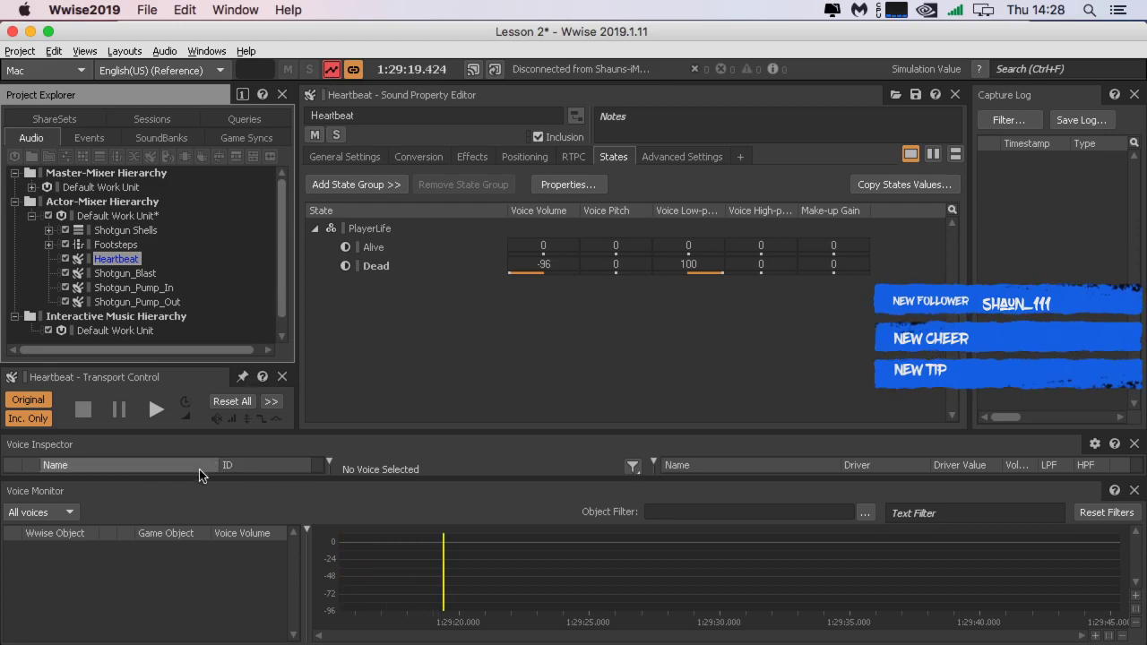
Step: Play Heartbeat during the running profiler capture, and stop both the playback and the capture
{"action": "left_click", "coordinate": [154, 411]}
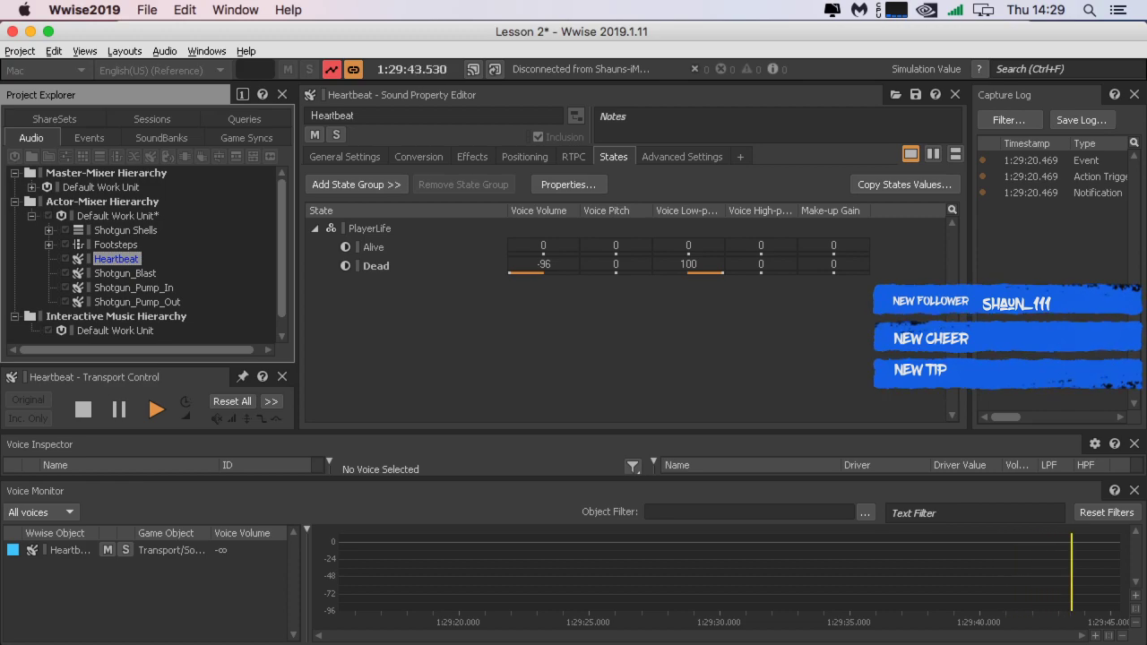
{"action": "key", "text": "space"}
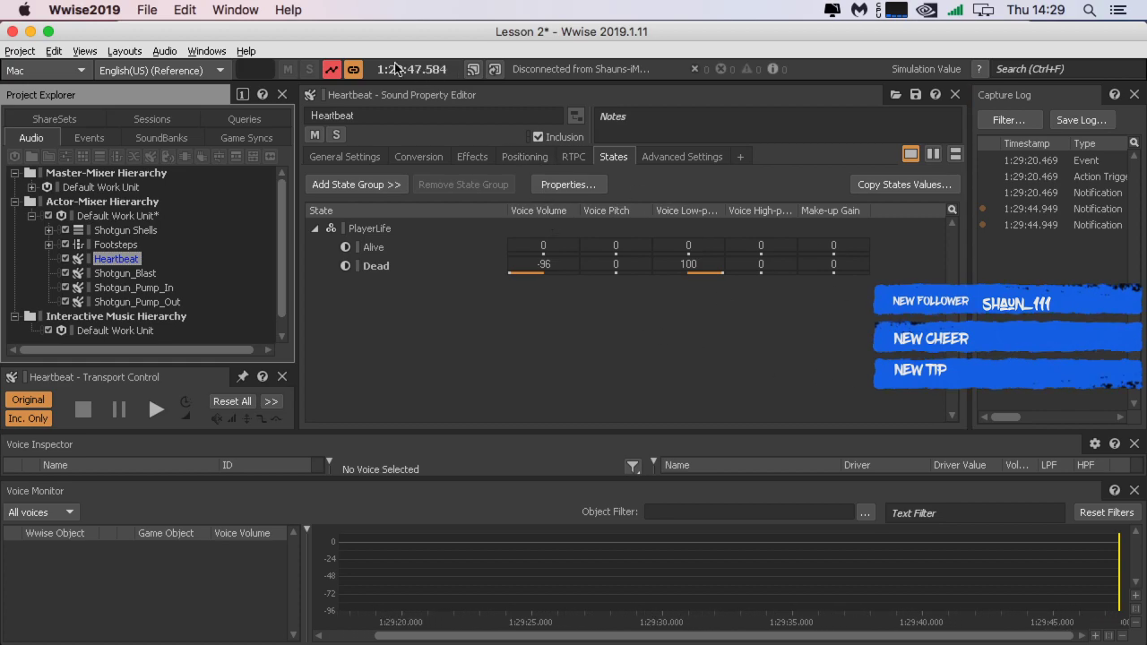
{"action": "left_click", "coordinate": [332, 69]}
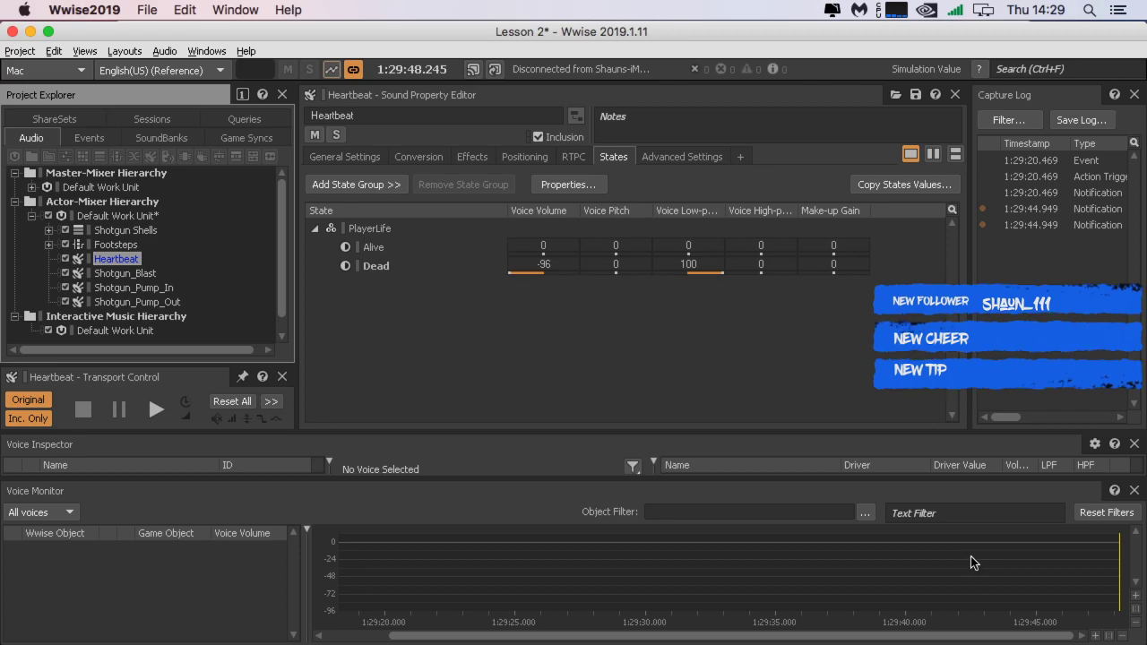
{"action": "left_click", "coordinate": [1127, 519]}
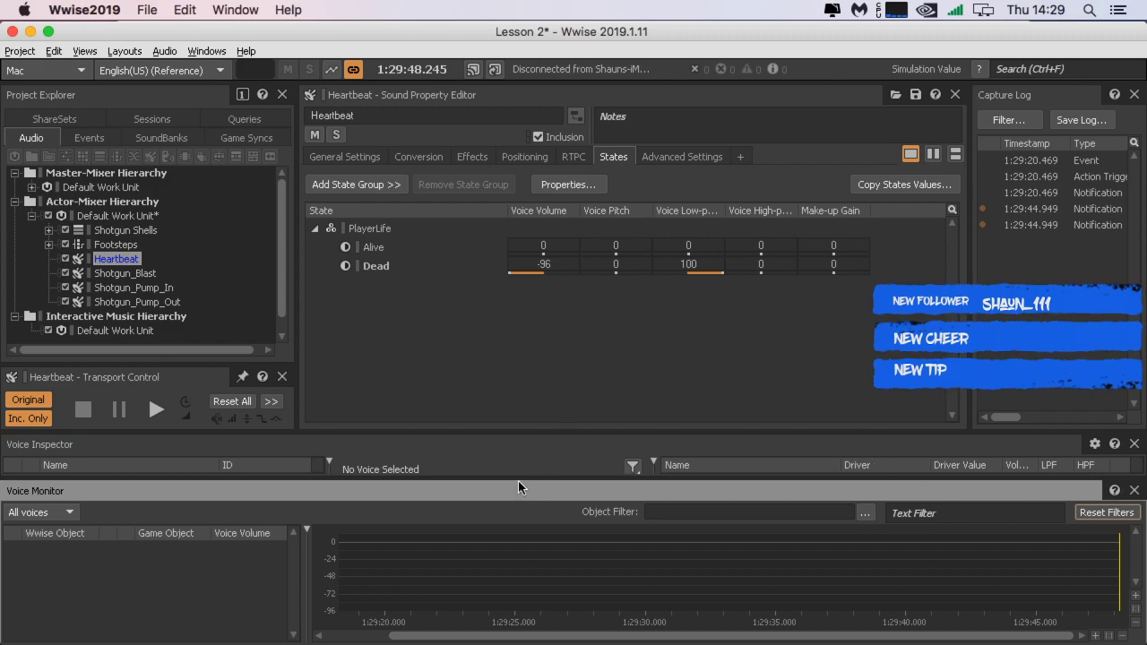
Step: Resize the Voice Inspector, Voice Monitor and Transport Control areas to expose Heartbeat's RTPC list in the Transport Control
{"action": "left_click_drag", "start_coordinate": [522, 476], "coordinate": [525, 559]}
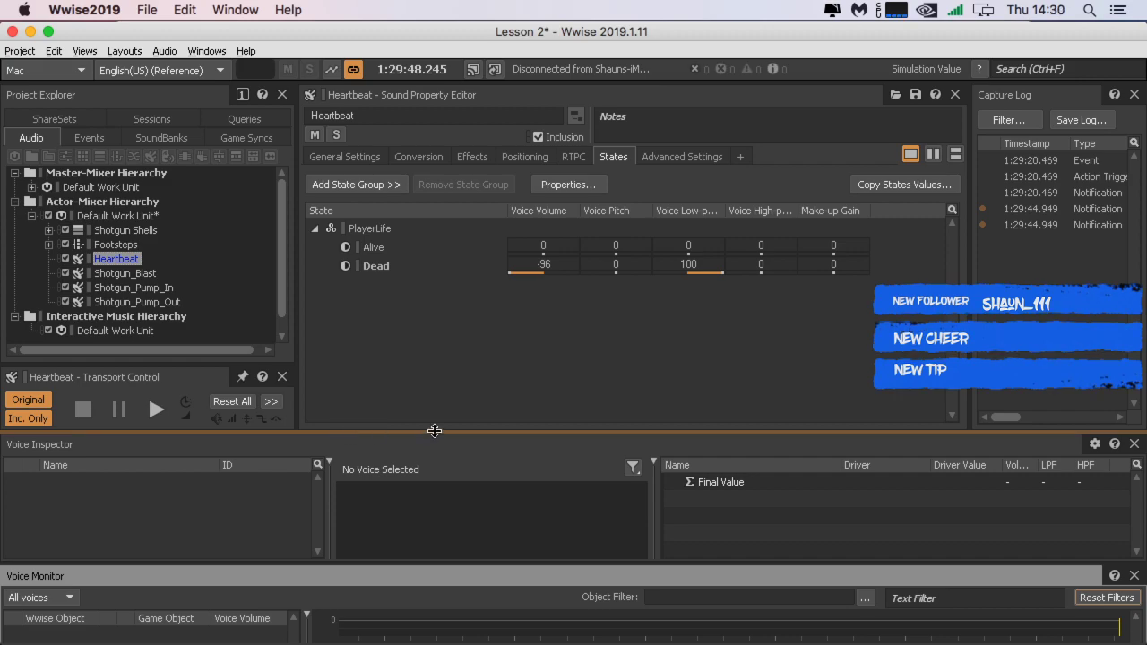
{"action": "left_click_drag", "start_coordinate": [436, 431], "coordinate": [420, 583]}
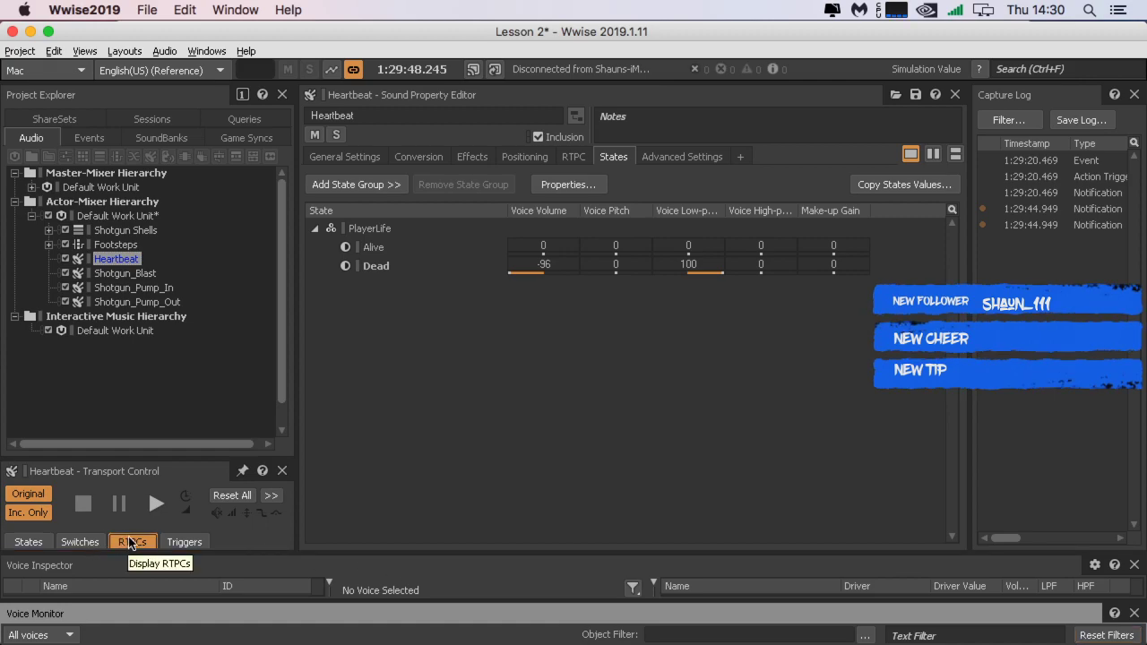
{"action": "left_click", "coordinate": [348, 549]}
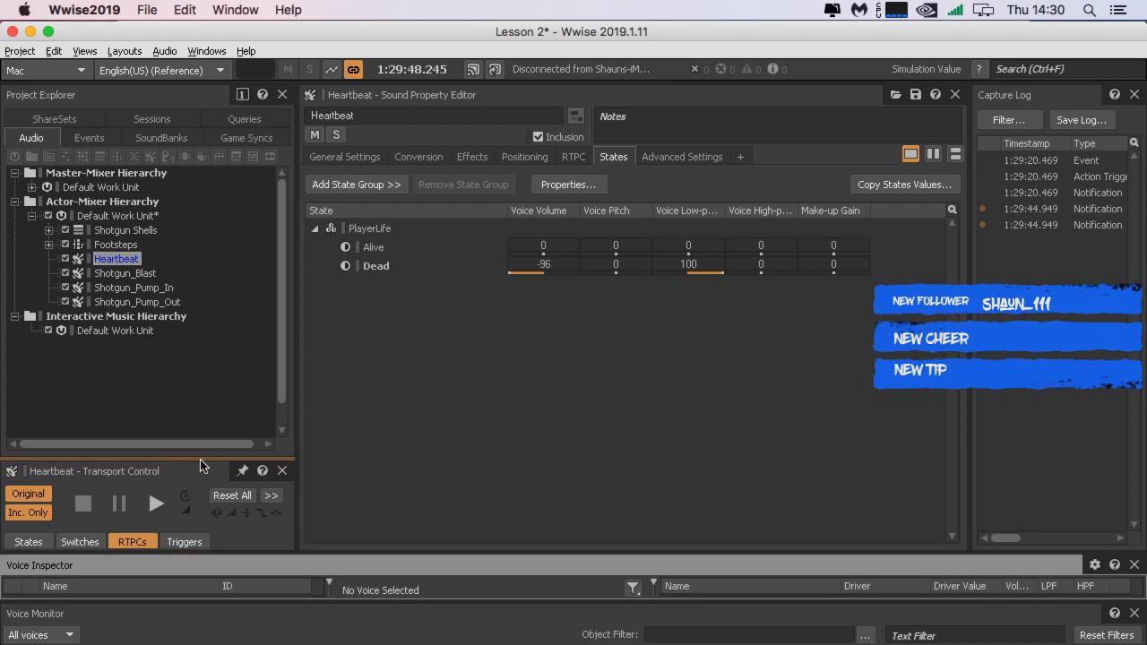
{"action": "left_click_drag", "start_coordinate": [201, 460], "coordinate": [217, 384]}
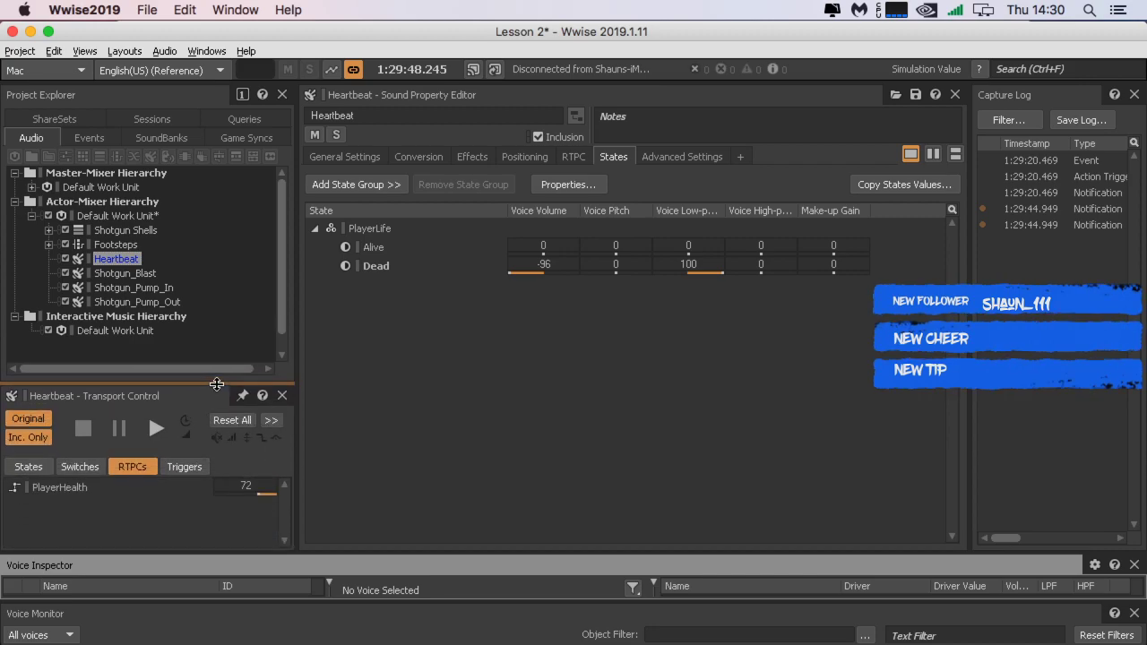
{"action": "left_click_drag", "start_coordinate": [400, 557], "coordinate": [403, 502]}
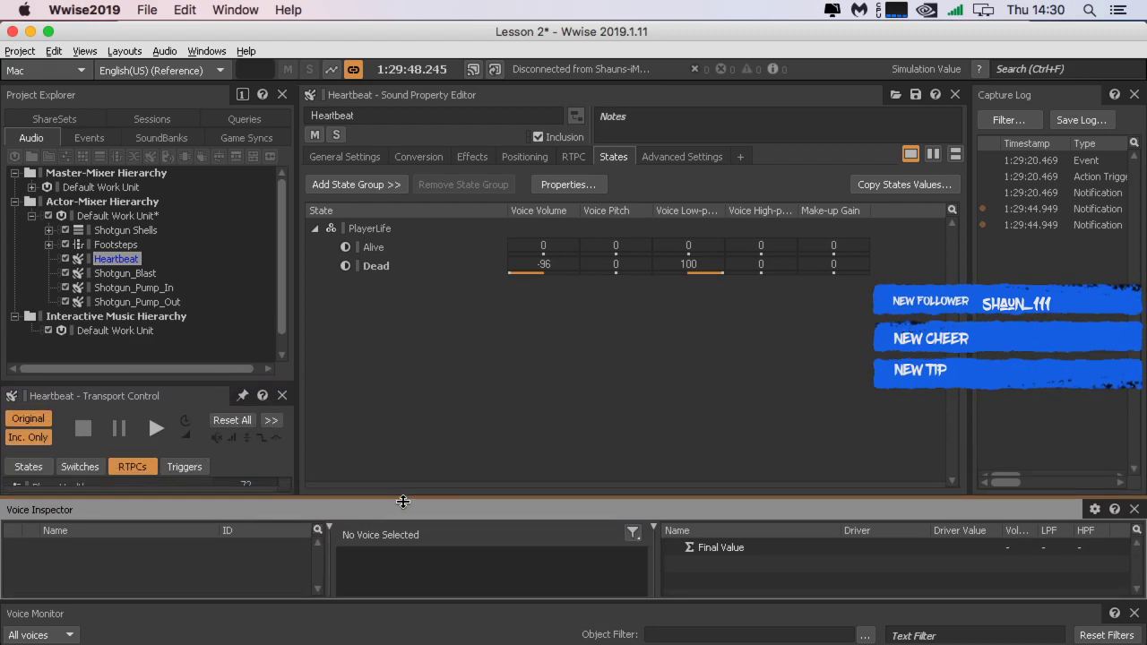
{"action": "left_click_drag", "start_coordinate": [388, 599], "coordinate": [399, 556]}
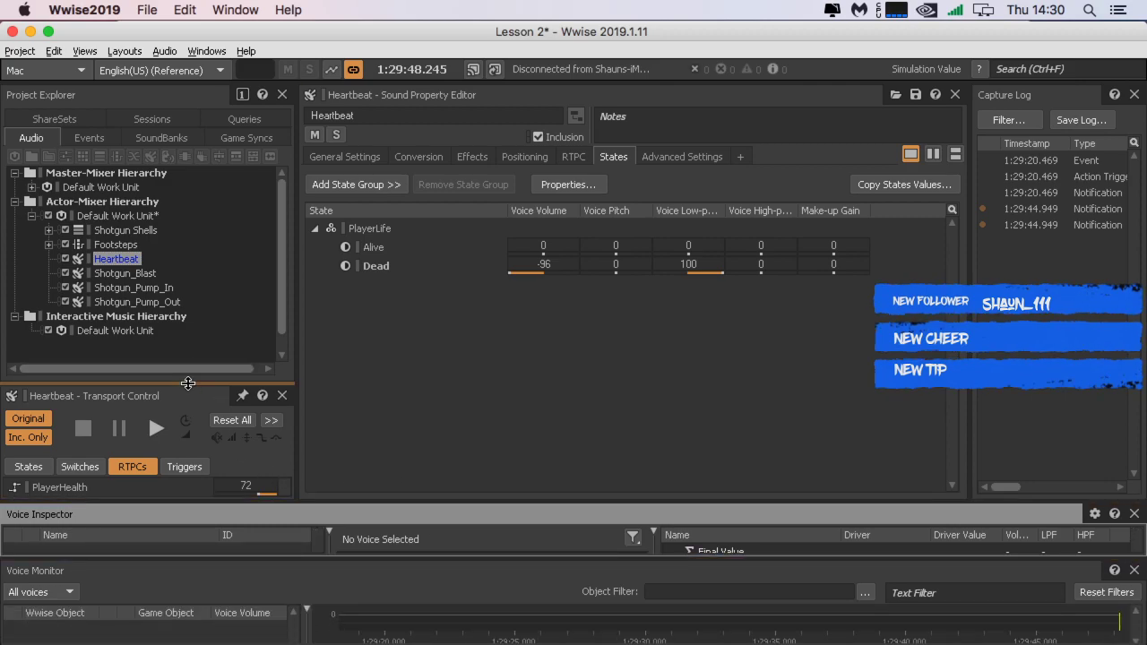
{"action": "left_click_drag", "start_coordinate": [188, 382], "coordinate": [188, 317]}
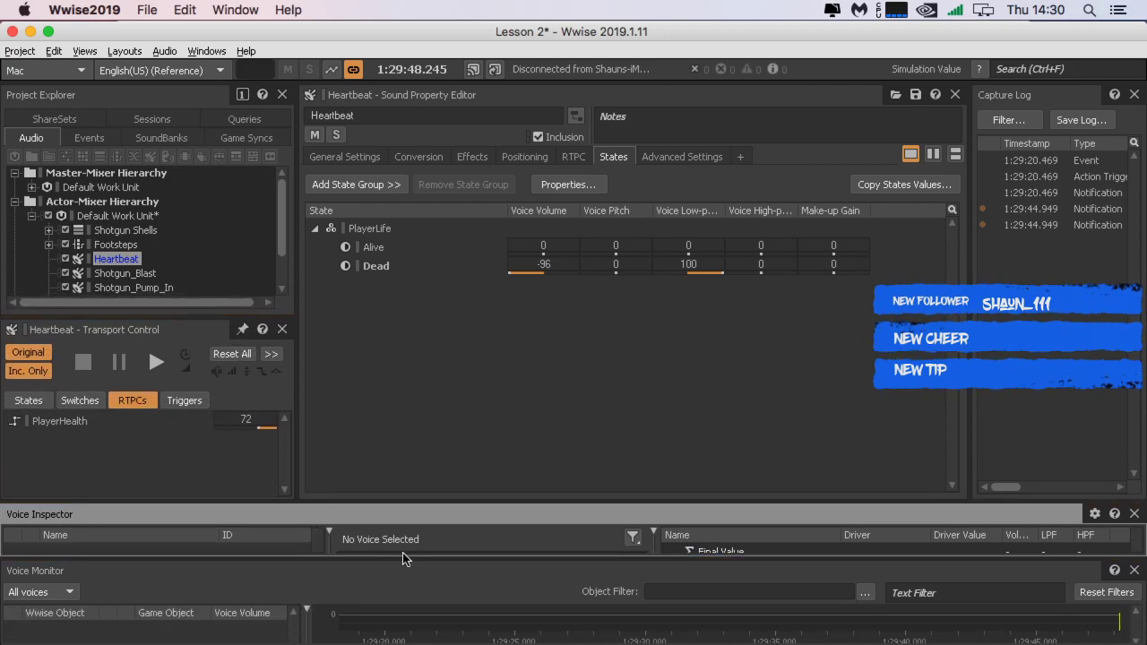
Step: Check Heartbeat's PlayerLife state in the Transport Control and set the PlayerHealth RTPC to 0
{"action": "left_click", "coordinate": [29, 401]}
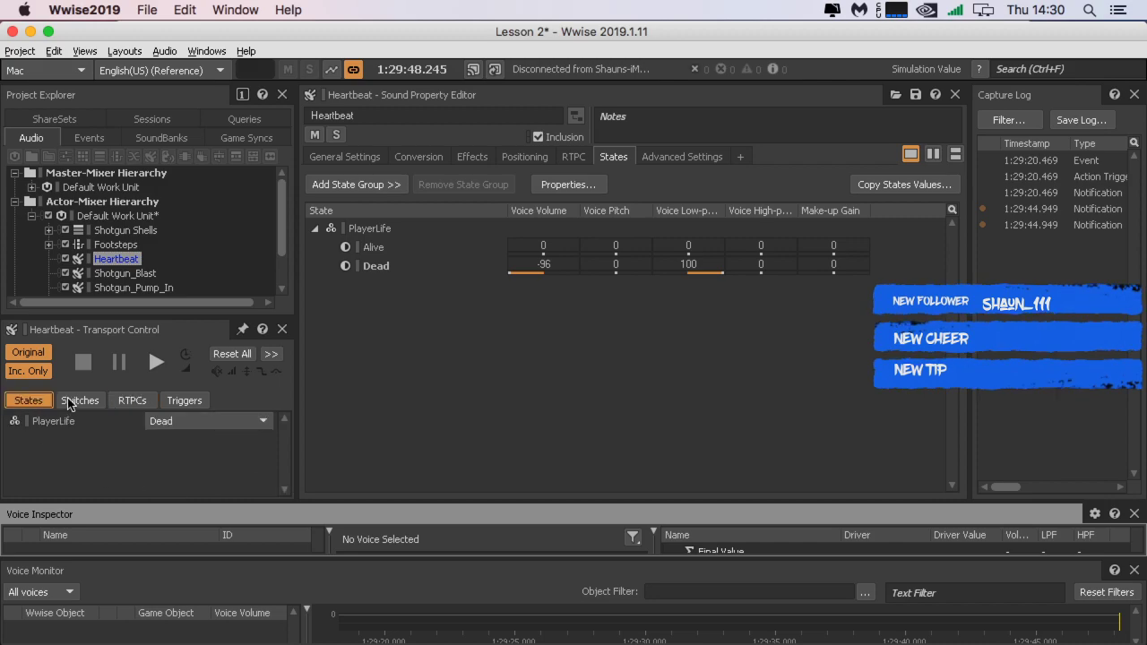
{"action": "left_click", "coordinate": [121, 404]}
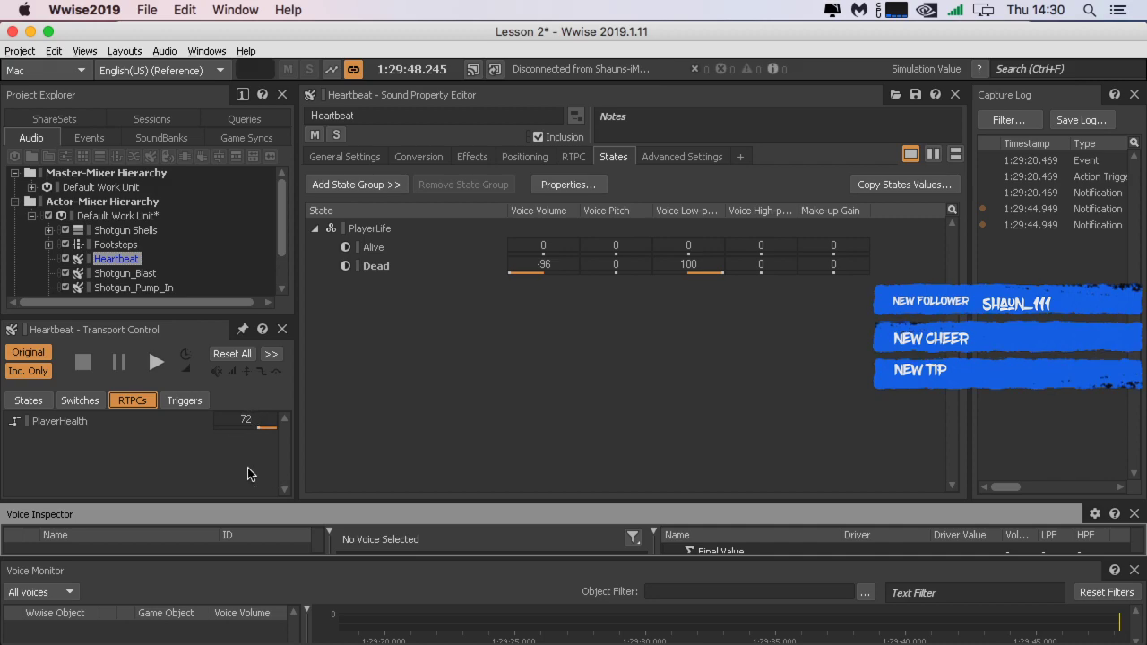
{"action": "left_click_drag", "start_coordinate": [261, 430], "coordinate": [159, 430]}
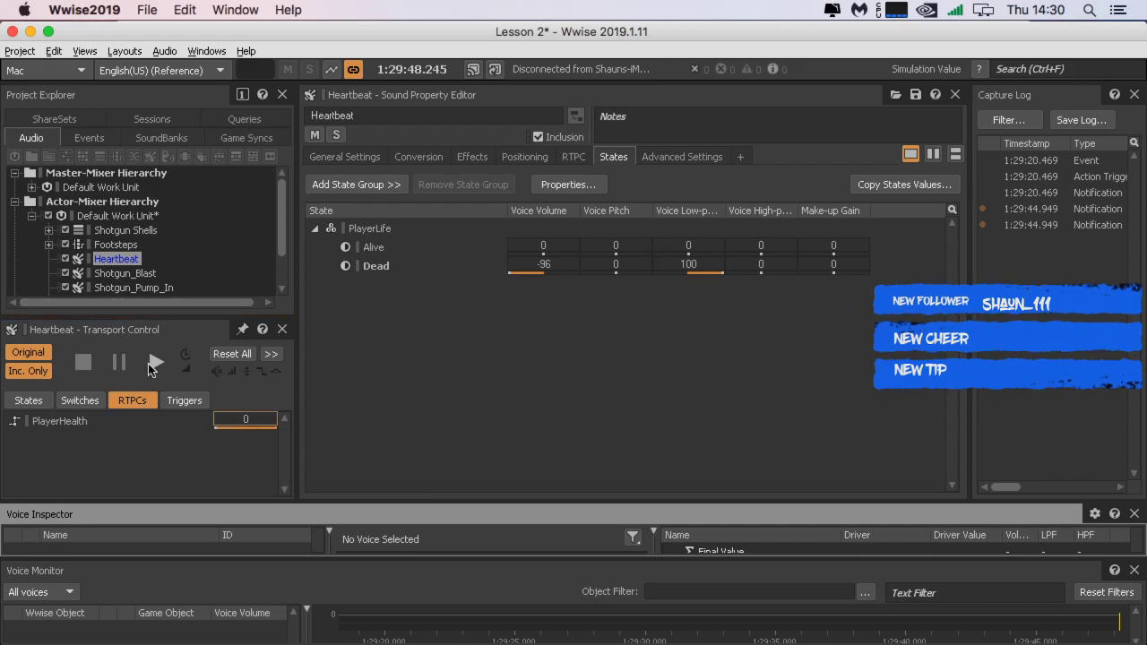
Step: Dock the Voice Inspector beneath the Sound Property Editor and enlarge the Voice Monitor
{"action": "left_click_drag", "start_coordinate": [357, 511], "coordinate": [358, 495]}
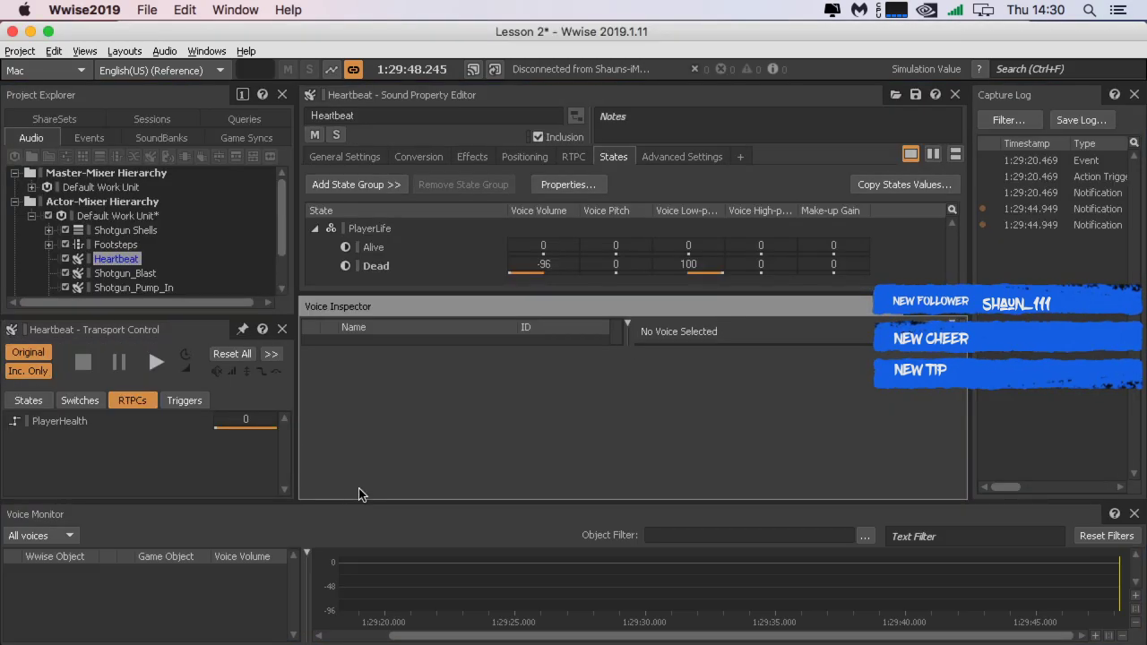
{"action": "left_click_drag", "start_coordinate": [380, 500], "coordinate": [380, 445]}
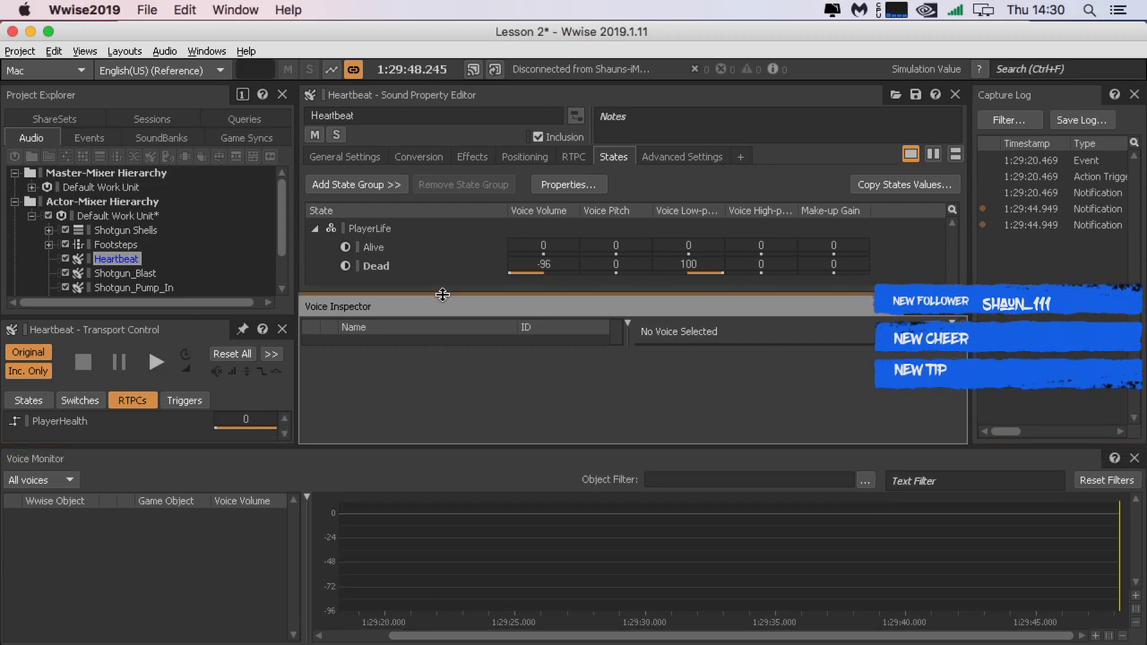
{"action": "left_click_drag", "start_coordinate": [433, 295], "coordinate": [440, 328]}
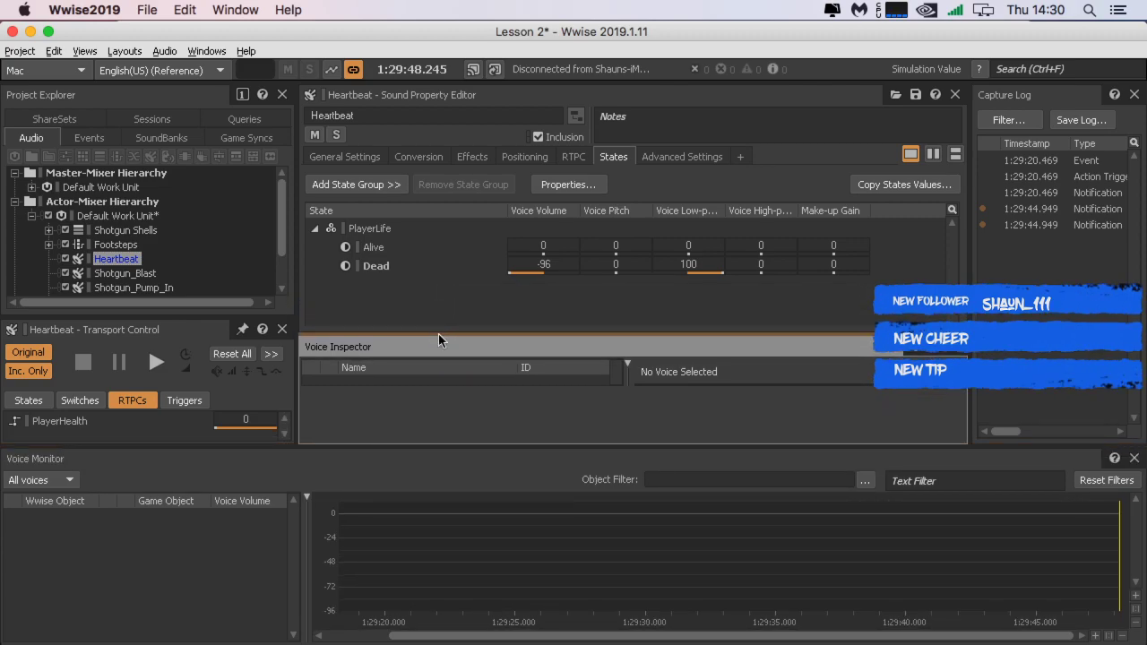
Step: Start a profiler capture, play Heartbeat and raise PlayerHealth to 96 during playback
{"action": "left_click", "coordinate": [332, 69]}
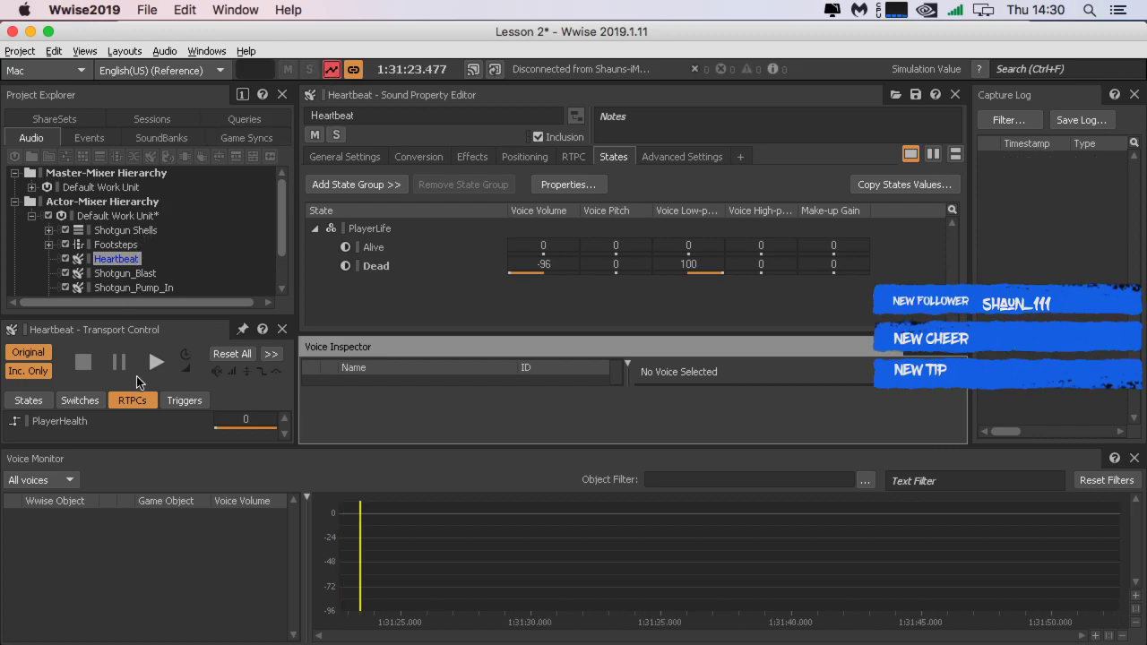
{"action": "key", "text": "space"}
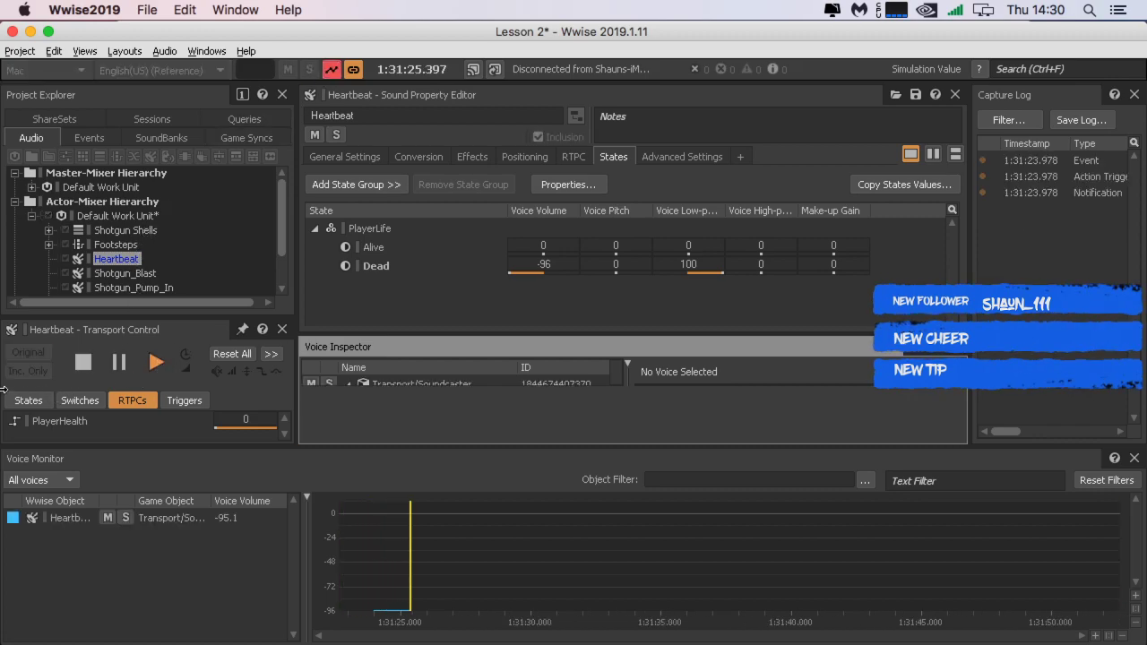
{"action": "left_click_drag", "start_coordinate": [250, 428], "coordinate": [325, 440]}
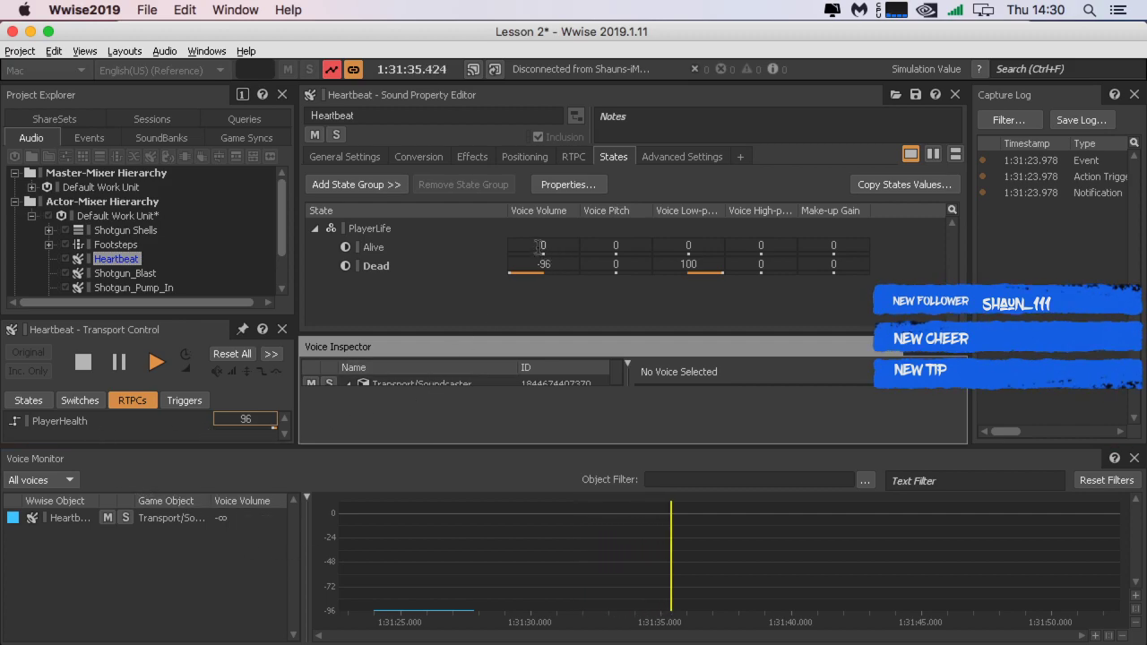
Step: Try a Voice Low-pass Filter of -100 for Heartbeat's Dead state, restore it to 100 and replay the sound
{"action": "left_click_drag", "start_coordinate": [688, 266], "coordinate": [668, 266]}
{"action": "left_click_drag", "start_coordinate": [763, 285], "coordinate": [603, 285]}
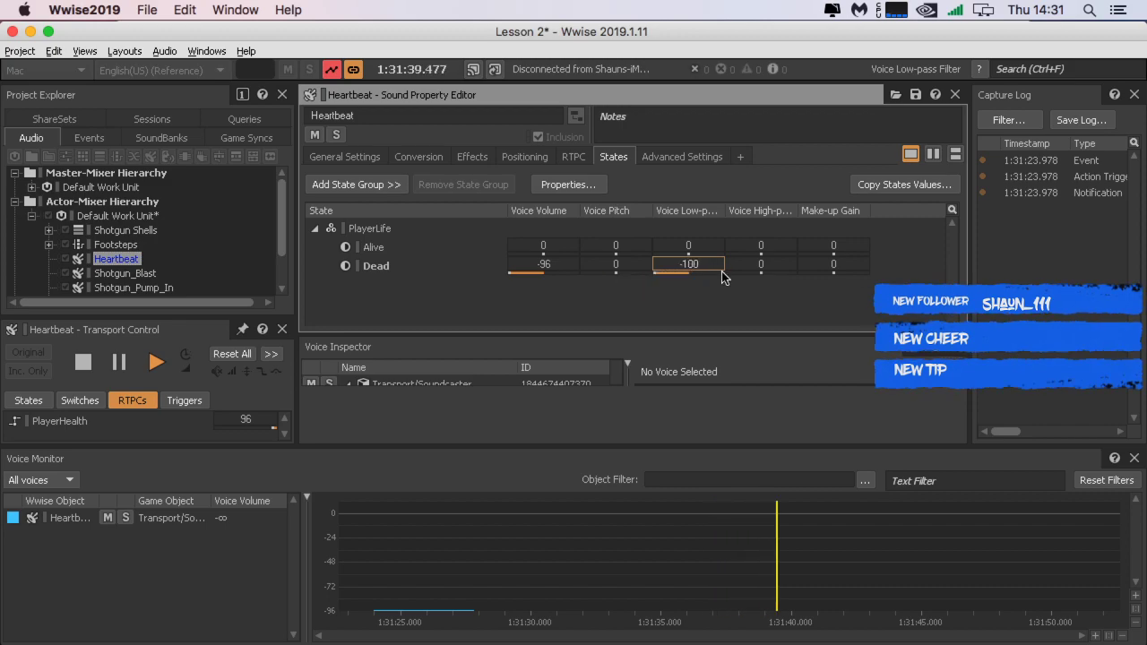
{"action": "key", "text": "space"}
{"action": "key", "text": "space"}
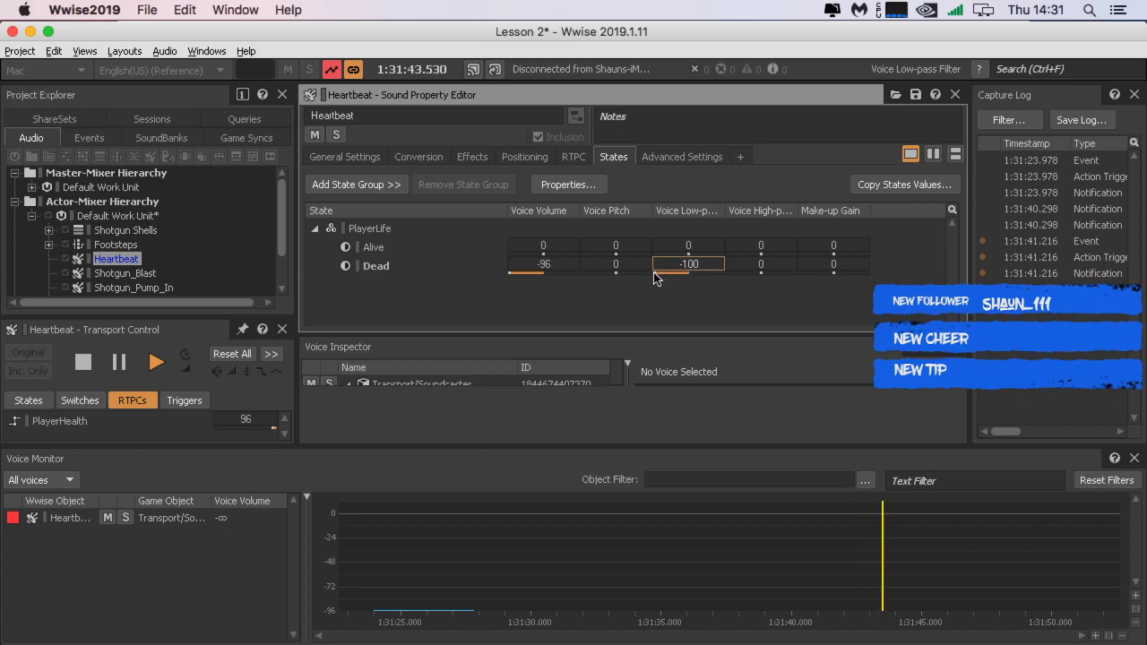
{"action": "left_click_drag", "start_coordinate": [656, 273], "coordinate": [776, 284]}
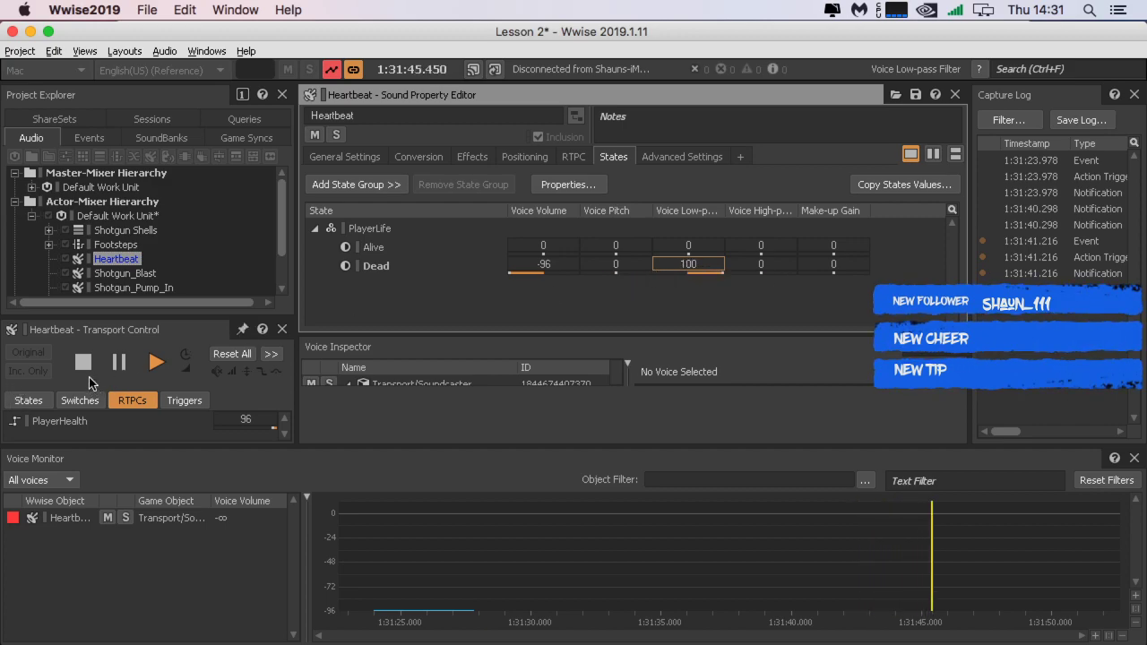
{"action": "left_click", "coordinate": [156, 362]}
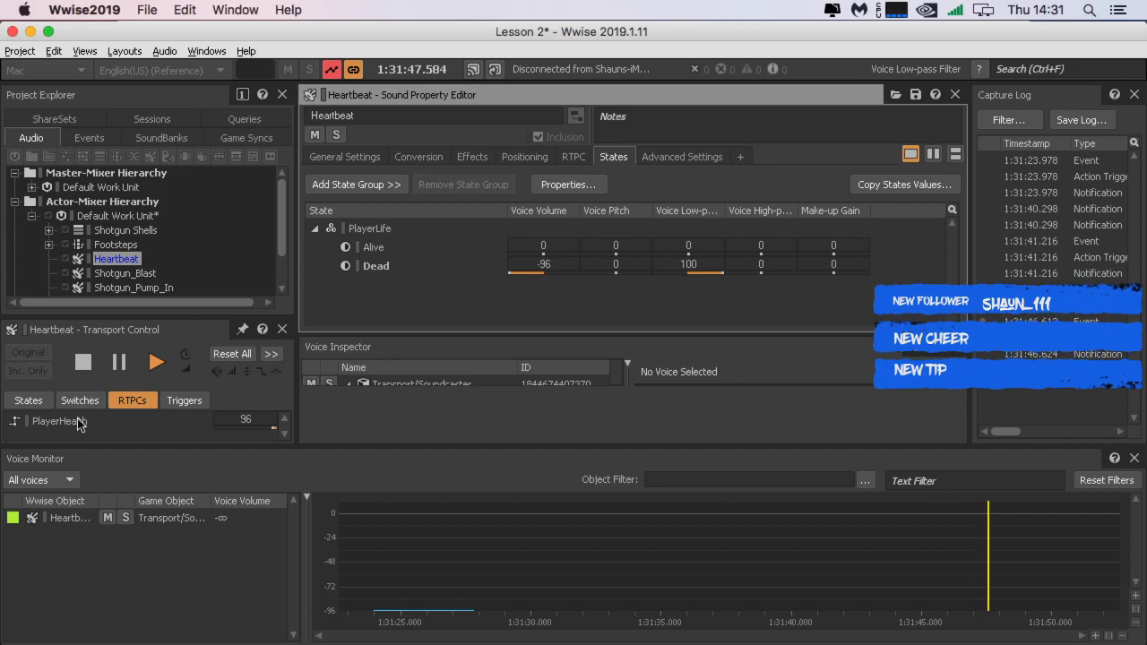
{"action": "left_click", "coordinate": [12, 526]}
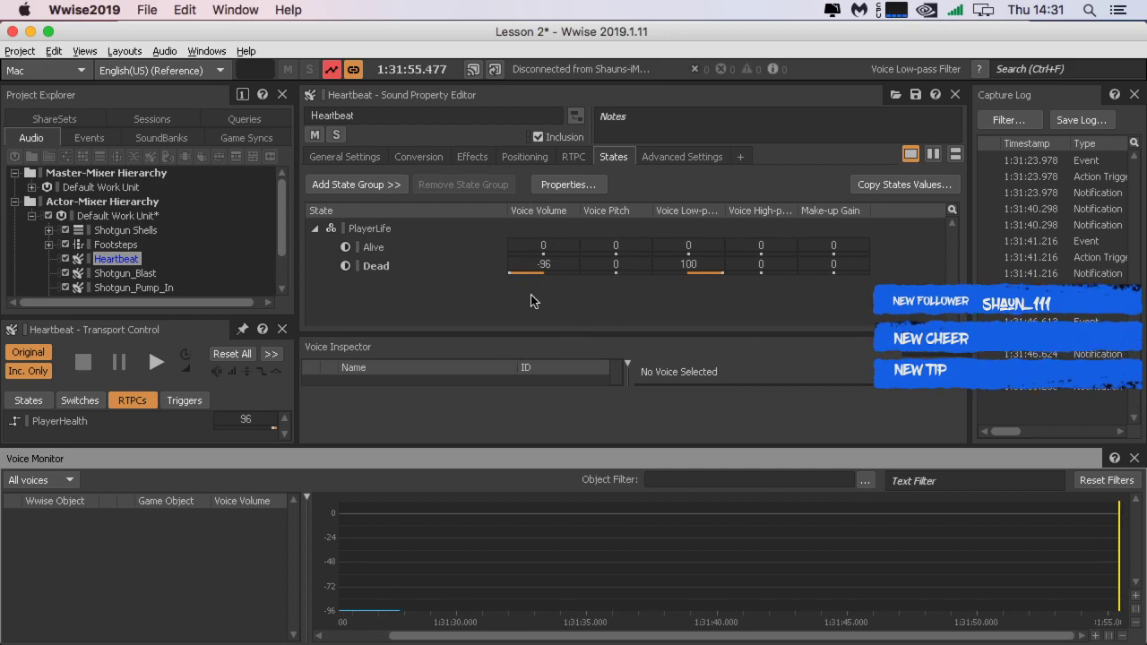
Step: Adjust the Dead state's Voice Volume and set it back to -96
{"action": "left_click_drag", "start_coordinate": [511, 272], "coordinate": [458, 285]}
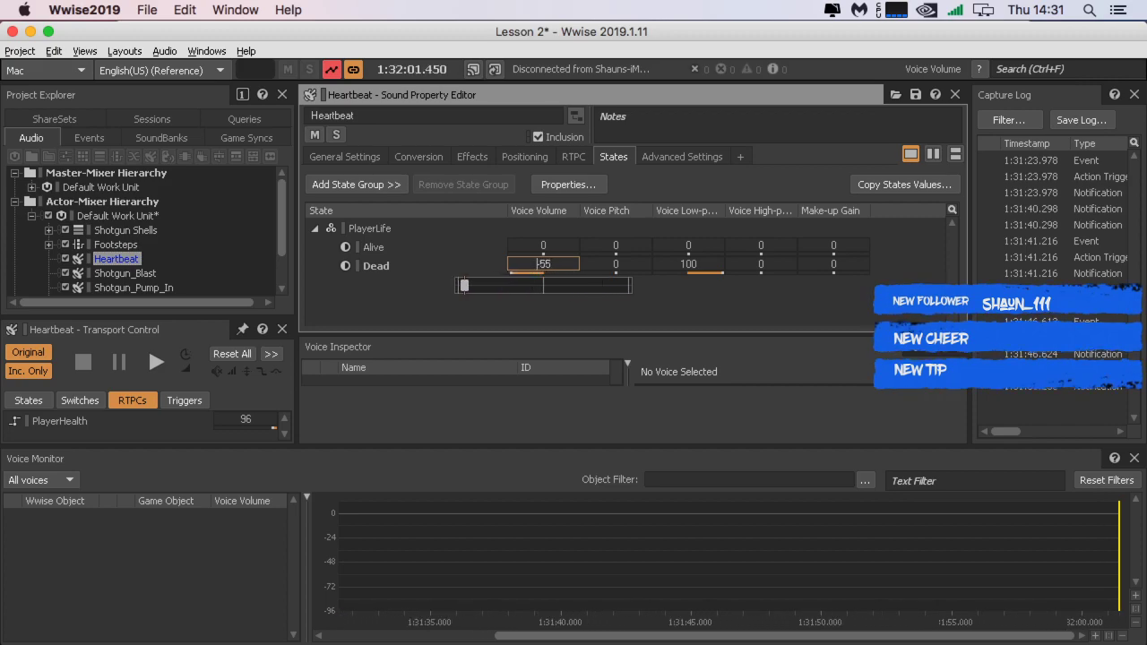
{"action": "left_click", "coordinate": [567, 266]}
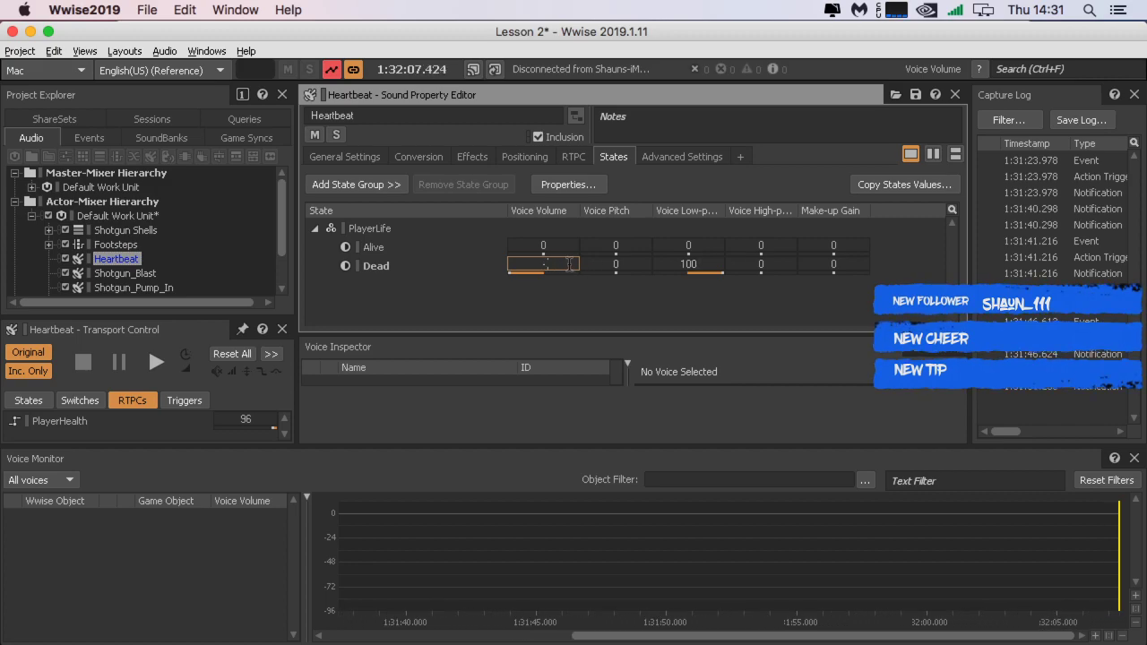
{"action": "type", "text": "-96"}
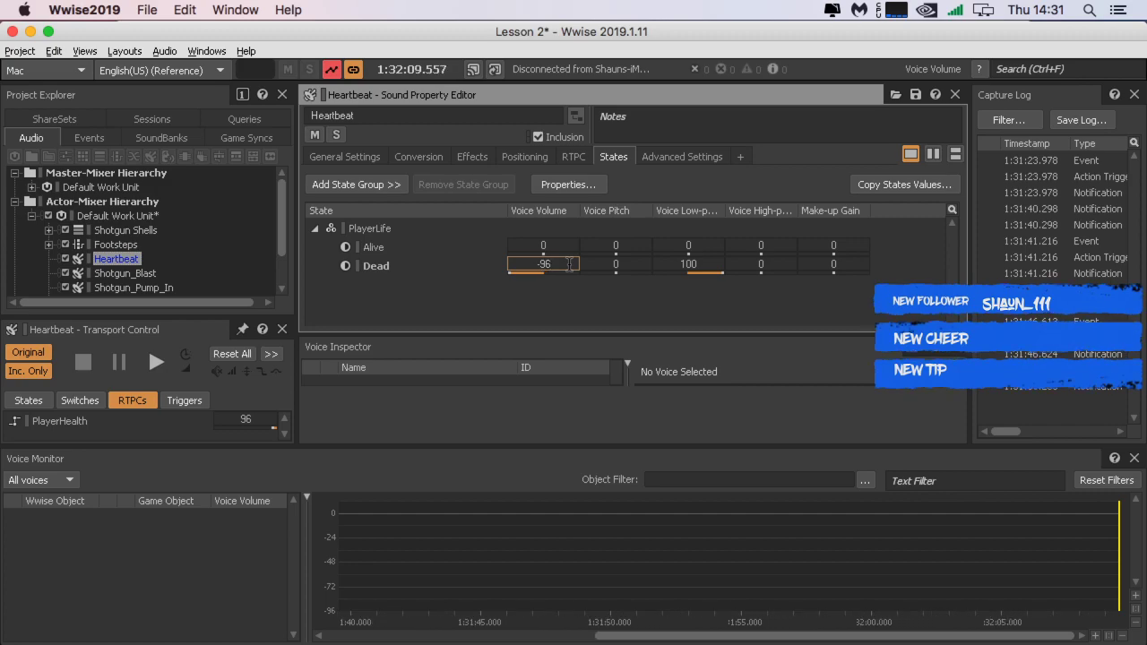
Step: Play and stop Heartbeat, end the profiler capture, and restart playback
{"action": "key", "text": "space"}
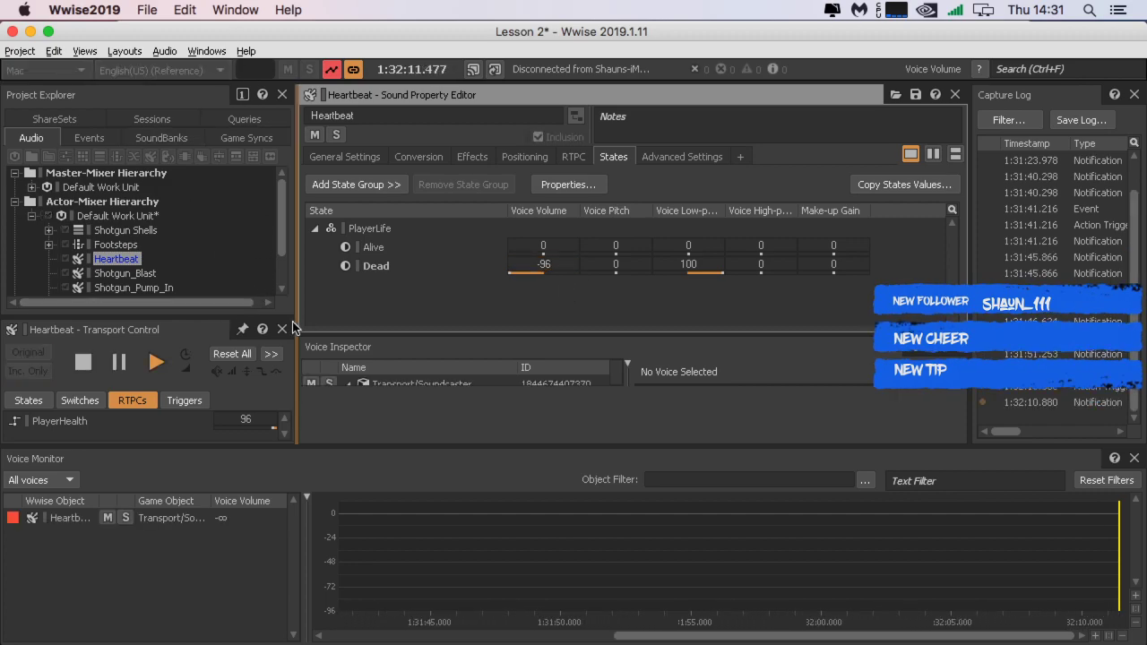
{"action": "left_click", "coordinate": [83, 362]}
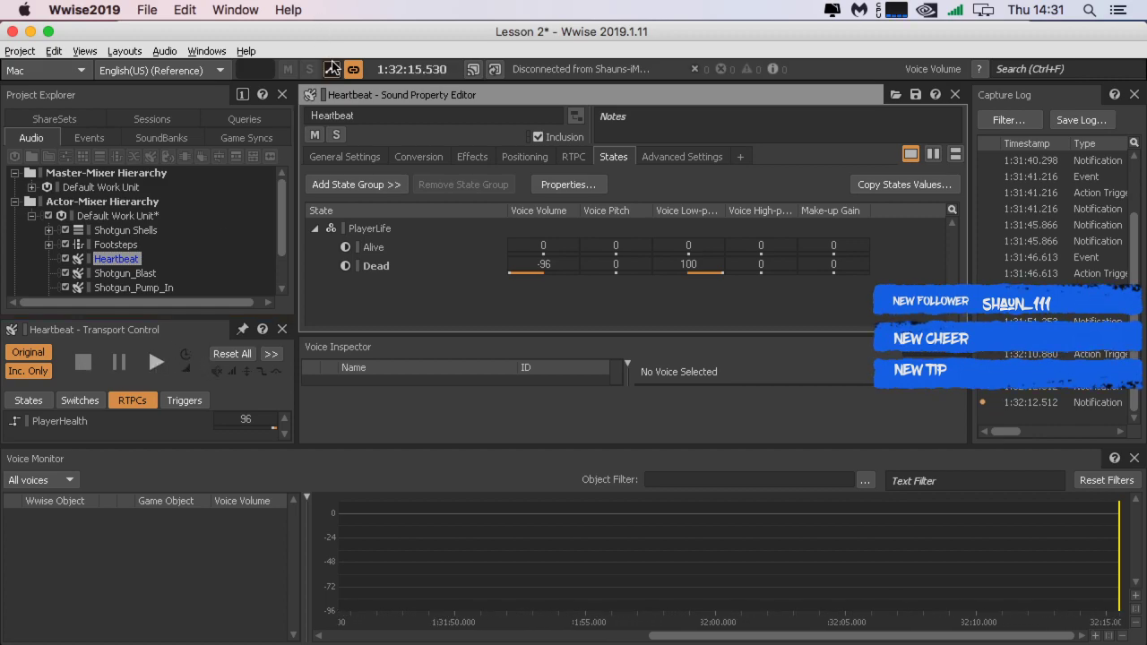
{"action": "left_click", "coordinate": [157, 362]}
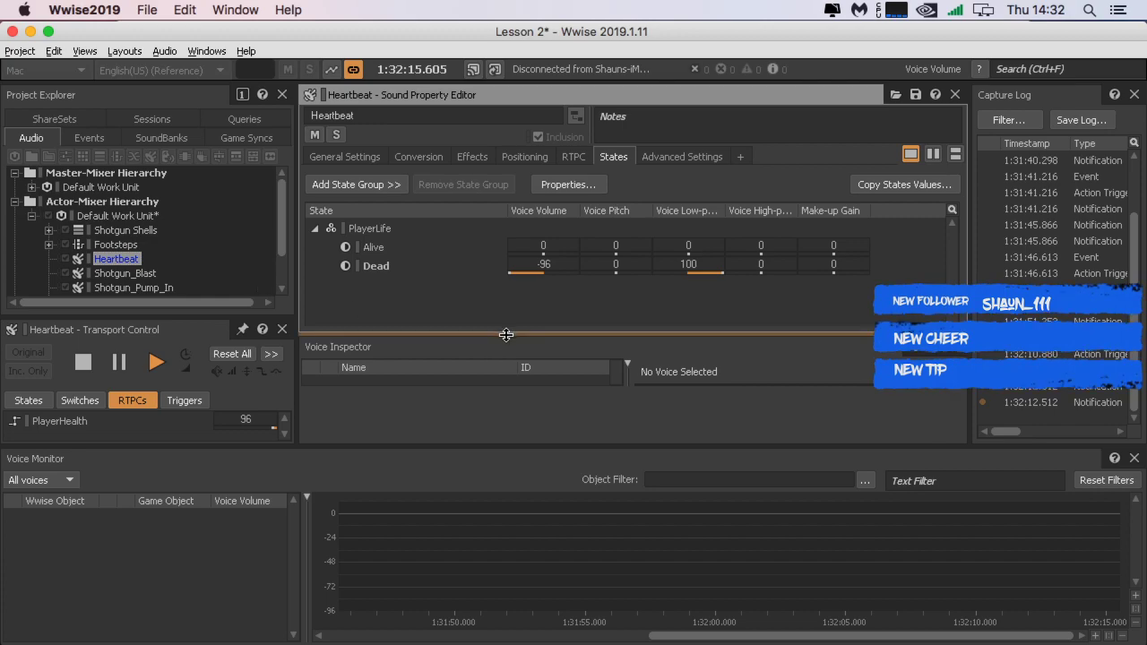
Step: Give the Transport Control more height, set PlayerHealth to 75 during Heartbeat's playback and select the Dead state
{"action": "mouse_move", "coordinate": [506, 334]}
{"action": "left_mouse_down"}
{"action": "mouse_move", "coordinate": [502, 353]}
{"action": "mouse_move", "coordinate": [501, 333]}
{"action": "left_mouse_up"}
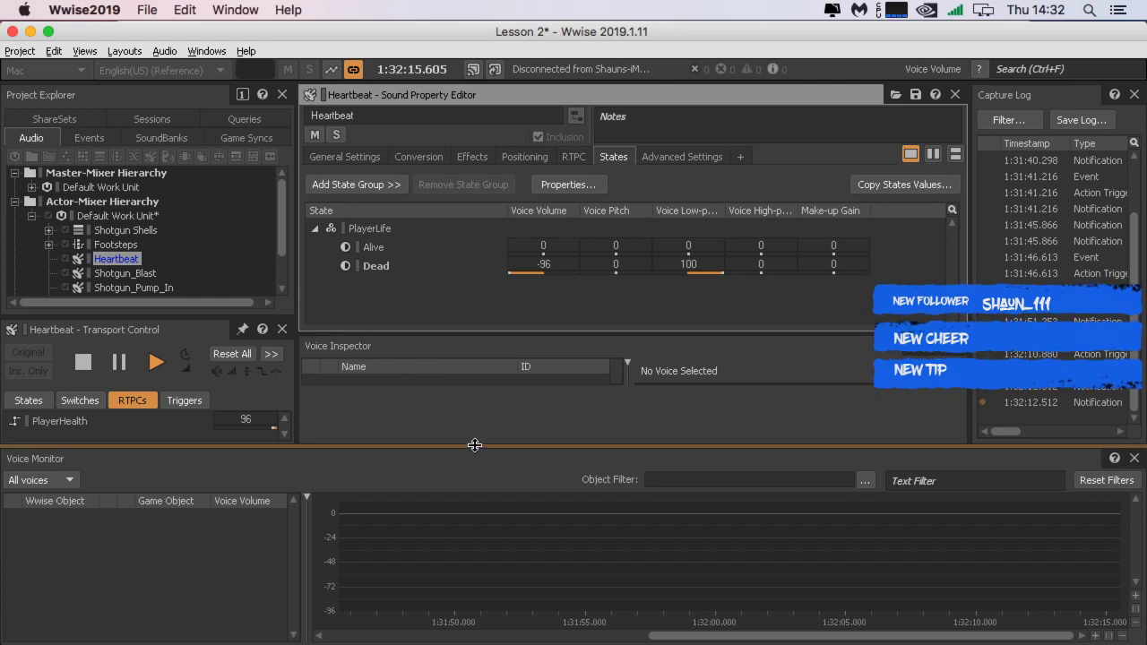
{"action": "left_click_drag", "start_coordinate": [473, 446], "coordinate": [469, 491]}
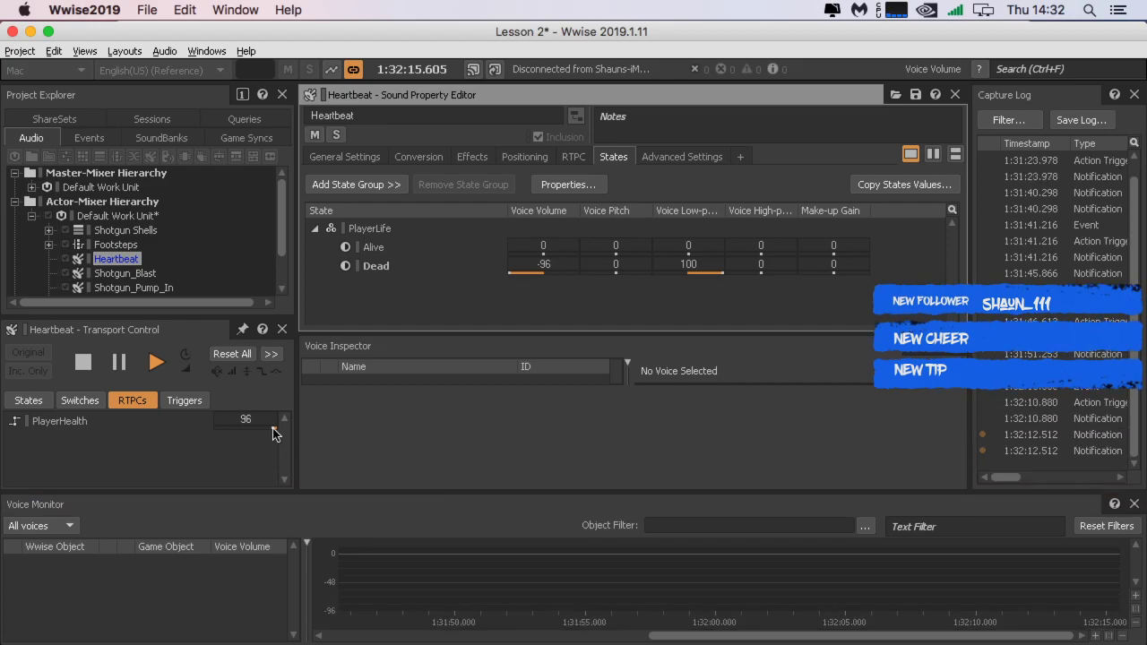
{"action": "mouse_move", "coordinate": [274, 430]}
{"action": "left_mouse_down"}
{"action": "mouse_move", "coordinate": [331, 440]}
{"action": "mouse_move", "coordinate": [160, 440]}
{"action": "mouse_move", "coordinate": [288, 440]}
{"action": "left_mouse_up"}
{"action": "key", "text": "space"}
{"action": "left_click", "coordinate": [163, 362]}
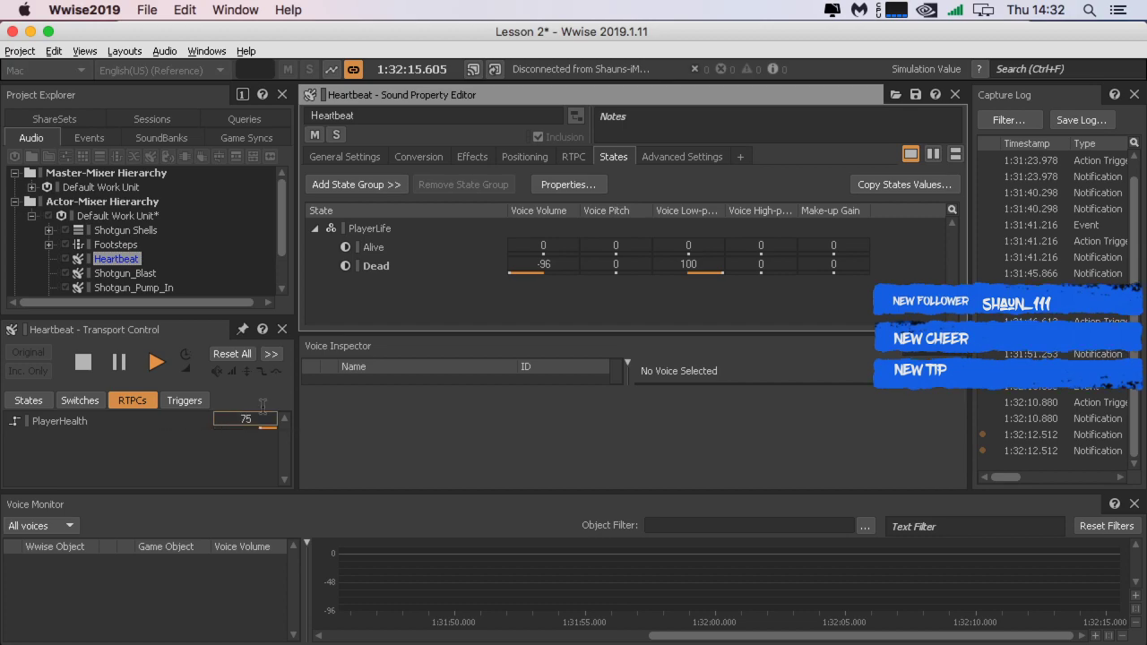
{"action": "left_click", "coordinate": [387, 269]}
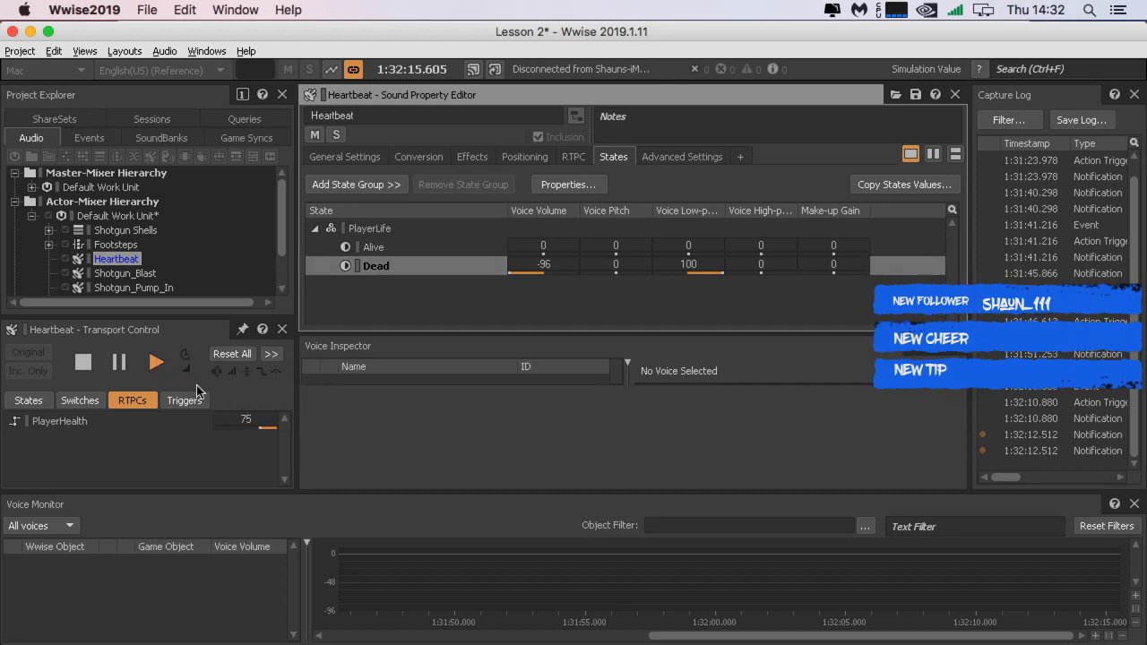
Step: Try the PlayerLife Alive state for Heartbeat in the Transport Control, stop playback and return PlayerLife to Dead
{"action": "left_click", "coordinate": [49, 401]}
{"action": "left_click", "coordinate": [213, 422]}
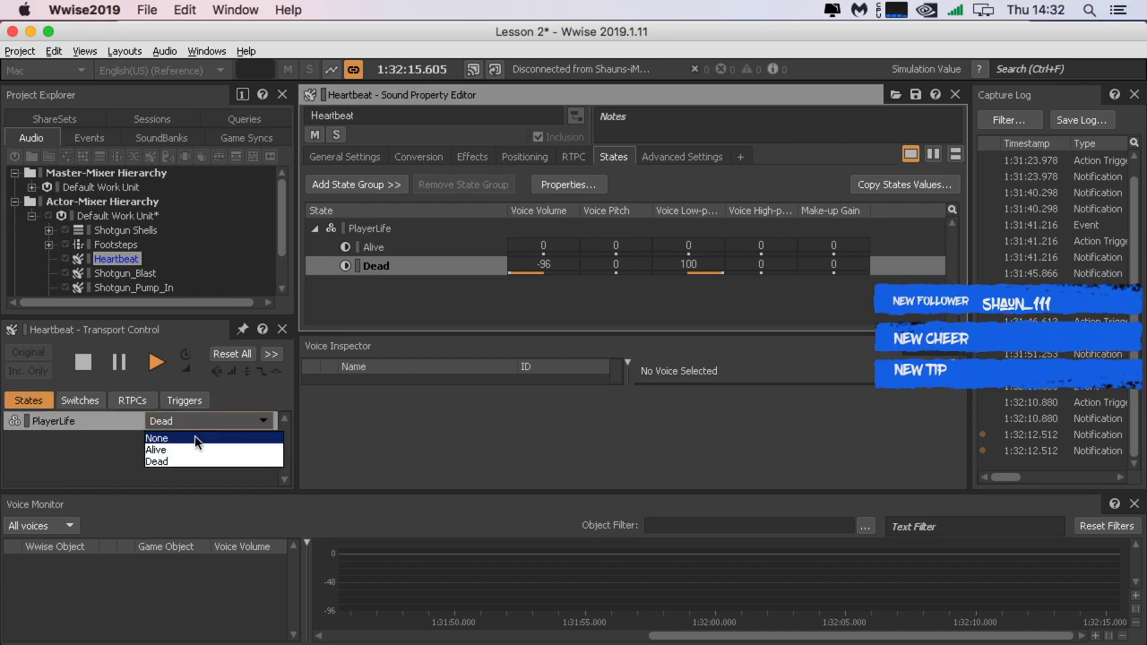
{"action": "left_click", "coordinate": [185, 445]}
{"action": "left_click", "coordinate": [156, 363]}
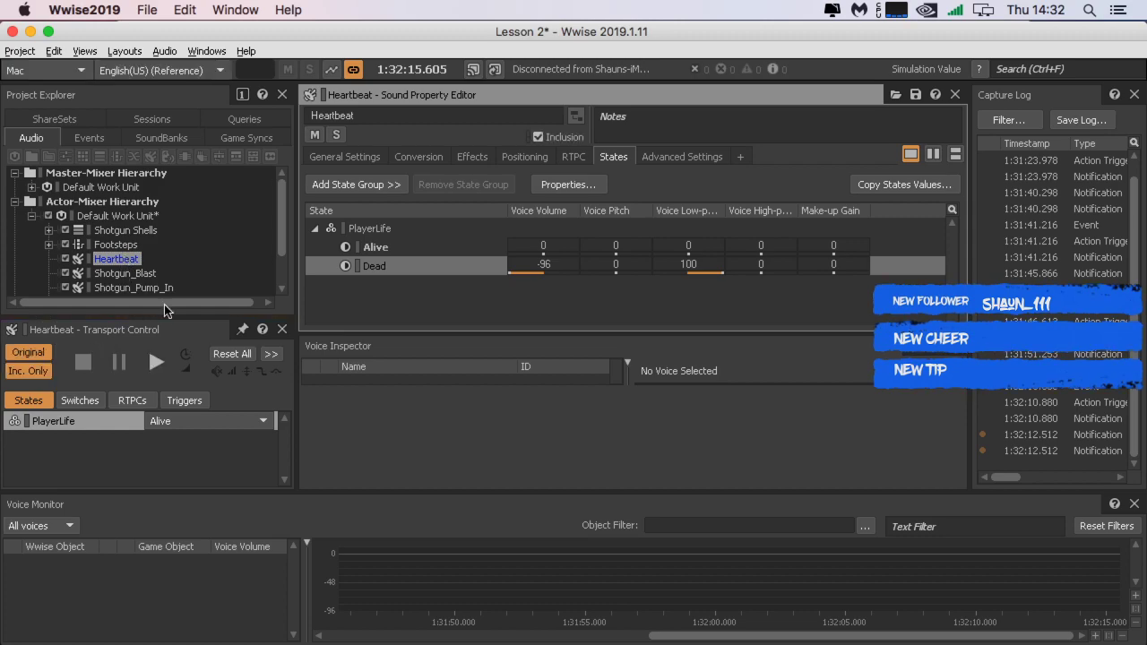
{"action": "left_click", "coordinate": [179, 421]}
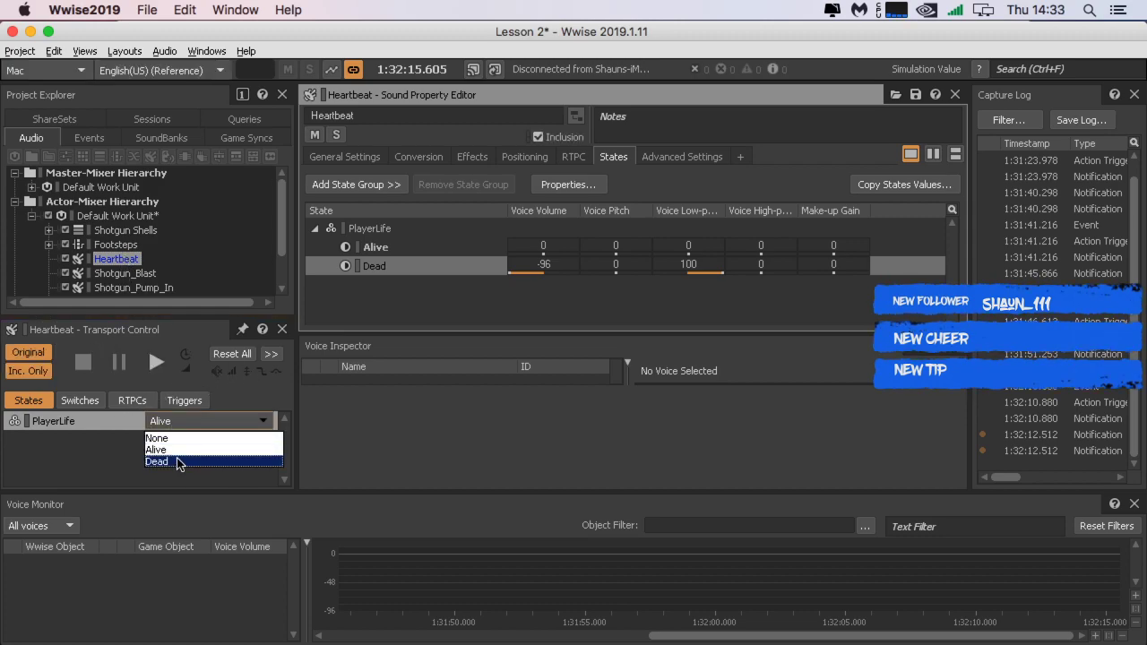
{"action": "left_click", "coordinate": [179, 464]}
{"action": "left_click", "coordinate": [133, 441]}
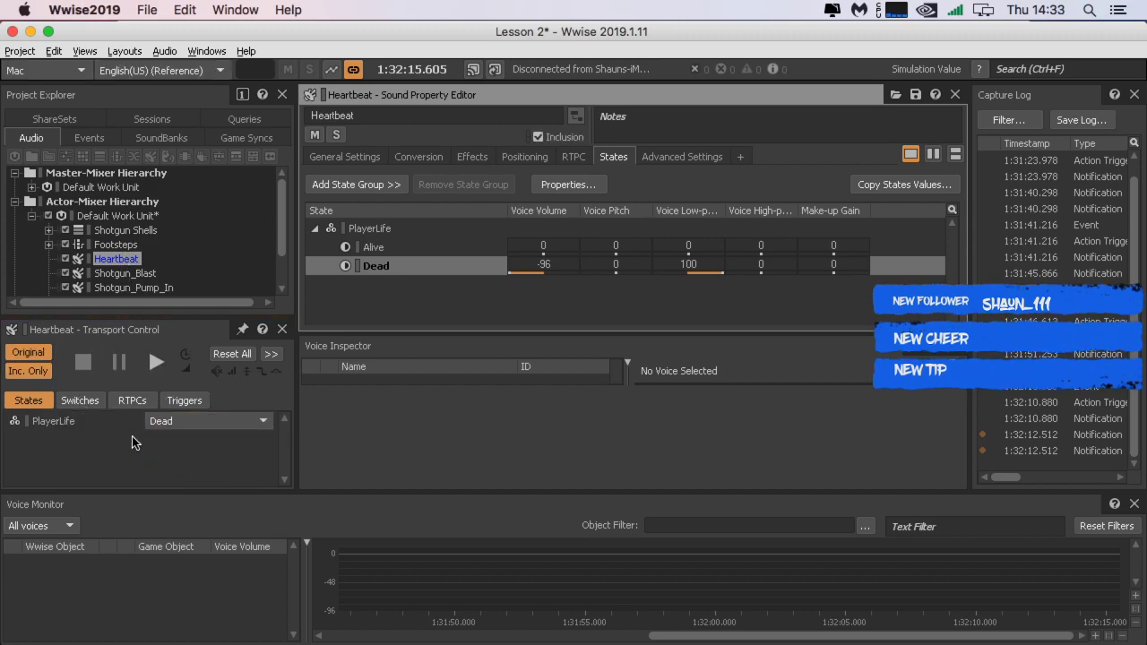
Step: Play Heartbeat with PlayerLife set to Dead, start a profiler capture and select the Dead state in its properties
{"action": "left_click", "coordinate": [384, 247]}
{"action": "left_click", "coordinate": [154, 362]}
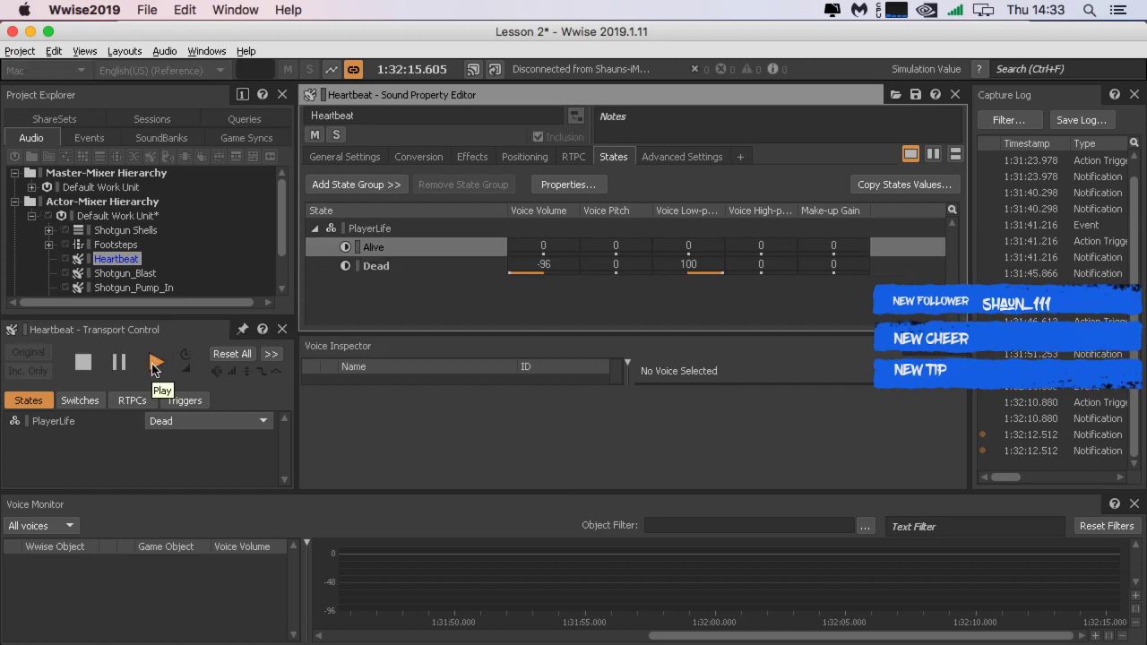
{"action": "left_click", "coordinate": [332, 69]}
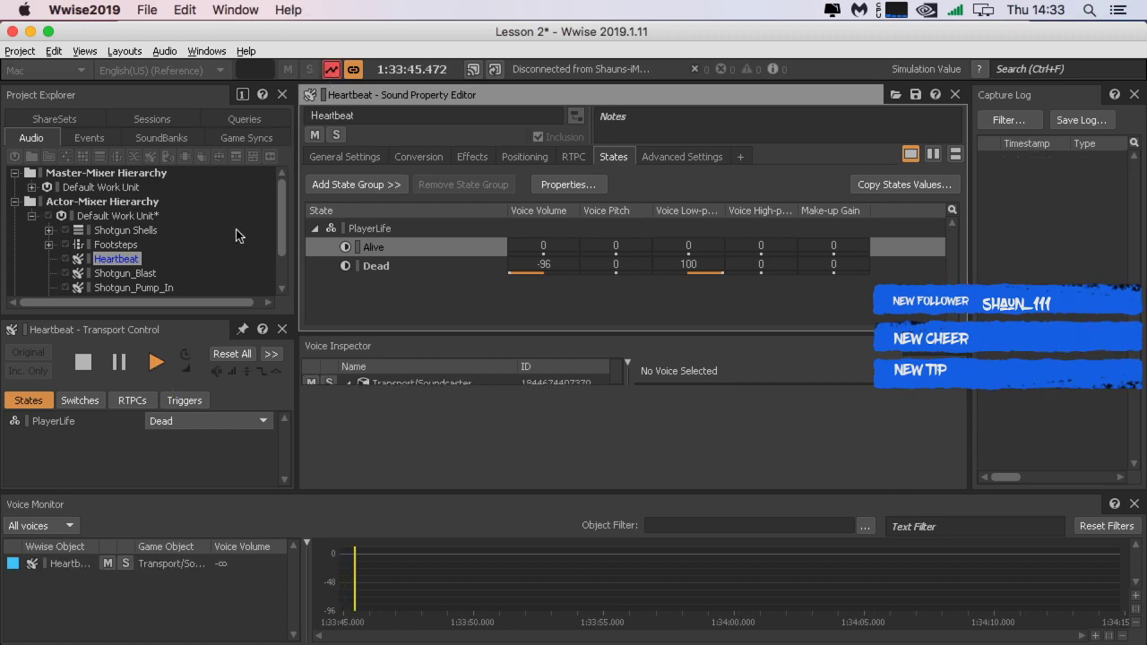
{"action": "left_click", "coordinate": [460, 266]}
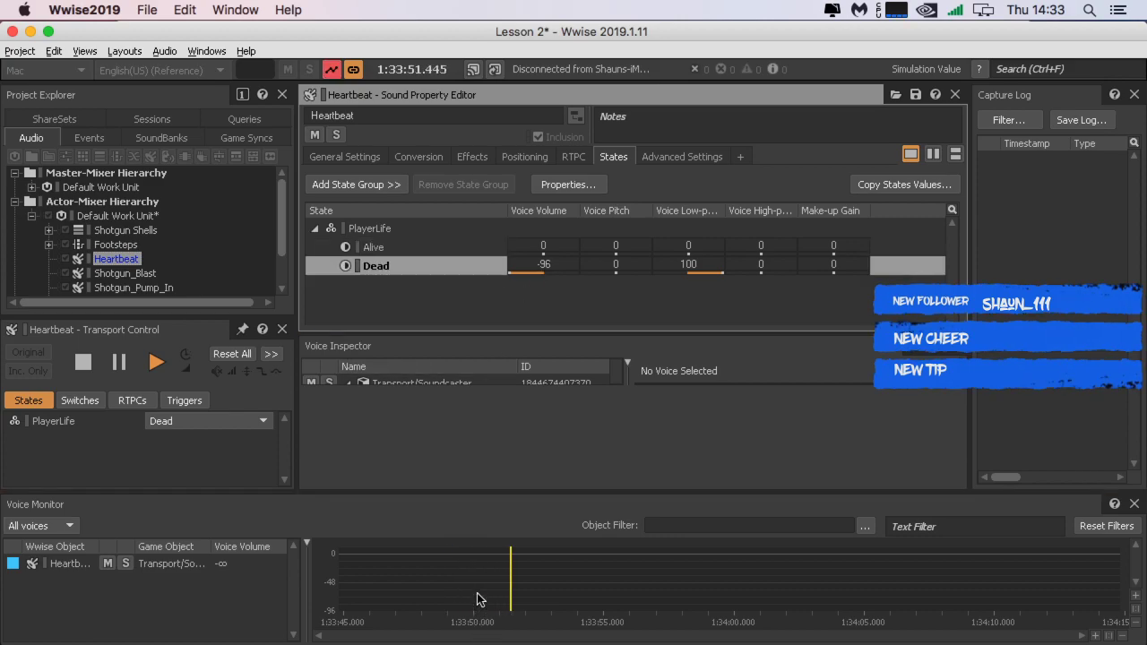
Step: Reduce the Voice Monitor's height to make room above it and try to enlarge the Voice Inspector
{"action": "left_click_drag", "start_coordinate": [493, 492], "coordinate": [494, 438]}
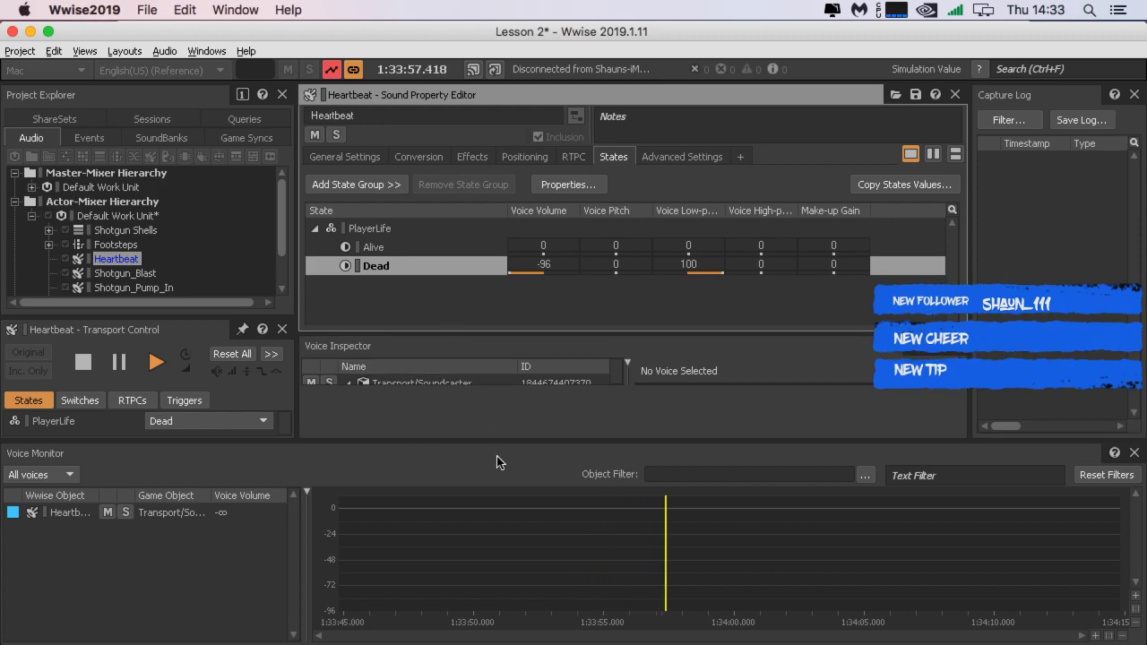
{"action": "left_click_drag", "start_coordinate": [495, 441], "coordinate": [492, 515]}
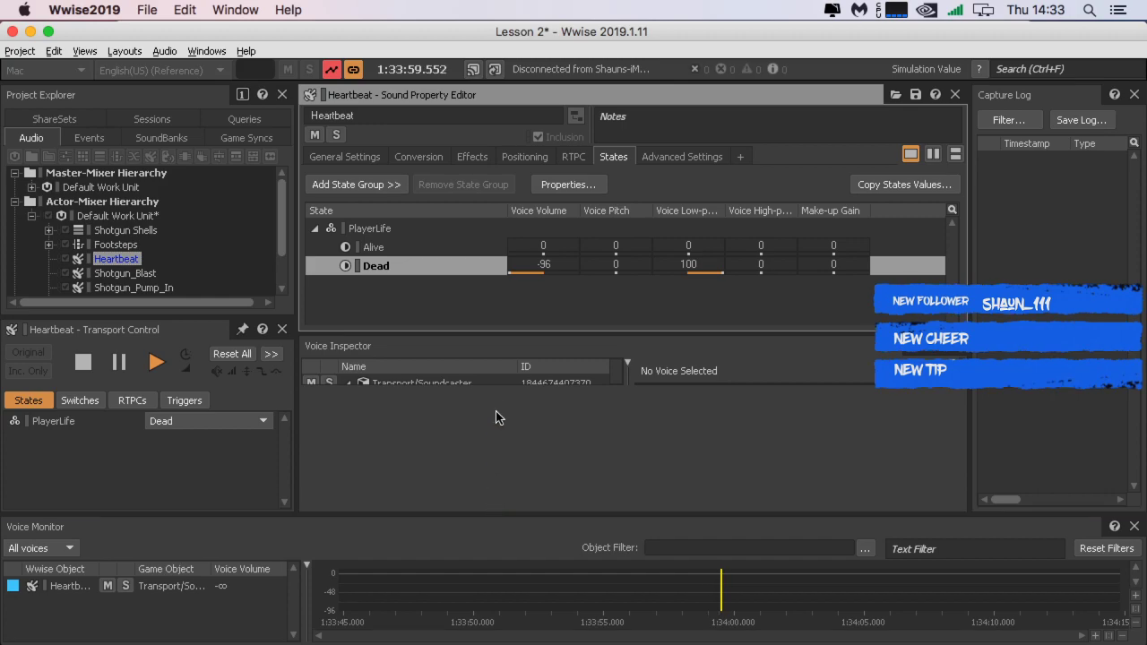
{"action": "mouse_move", "coordinate": [550, 330]}
{"action": "left_mouse_down"}
{"action": "mouse_move", "coordinate": [555, 342]}
{"action": "mouse_move", "coordinate": [561, 329]}
{"action": "left_mouse_up"}
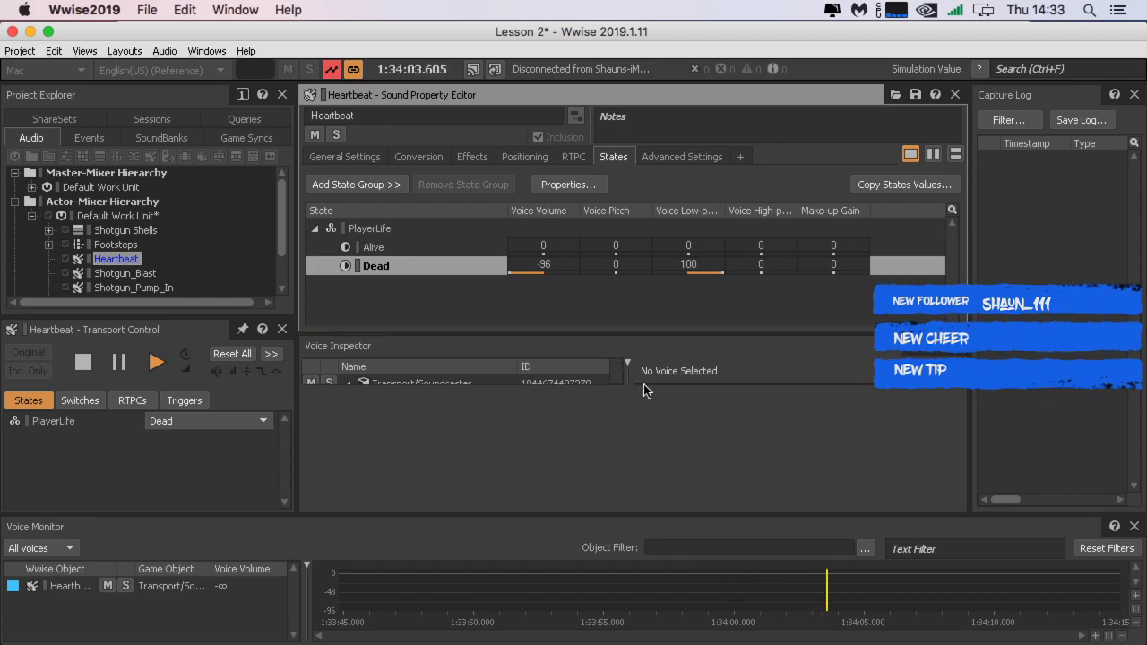
{"action": "left_click", "coordinate": [482, 386]}
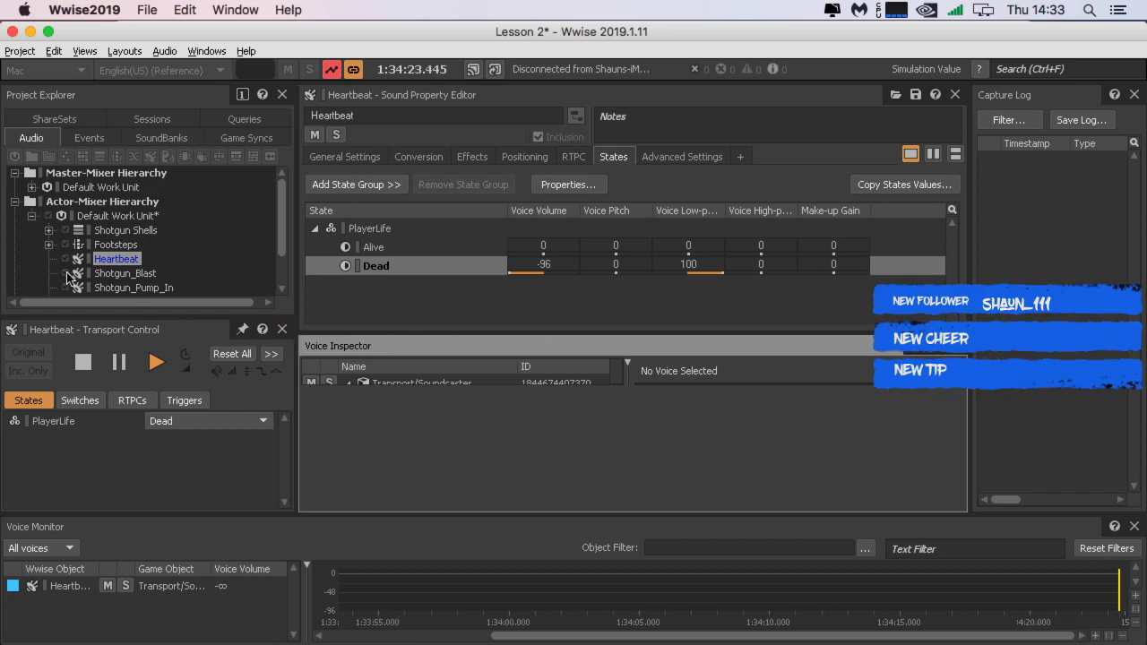
{"action": "right_click", "coordinate": [106, 259]}
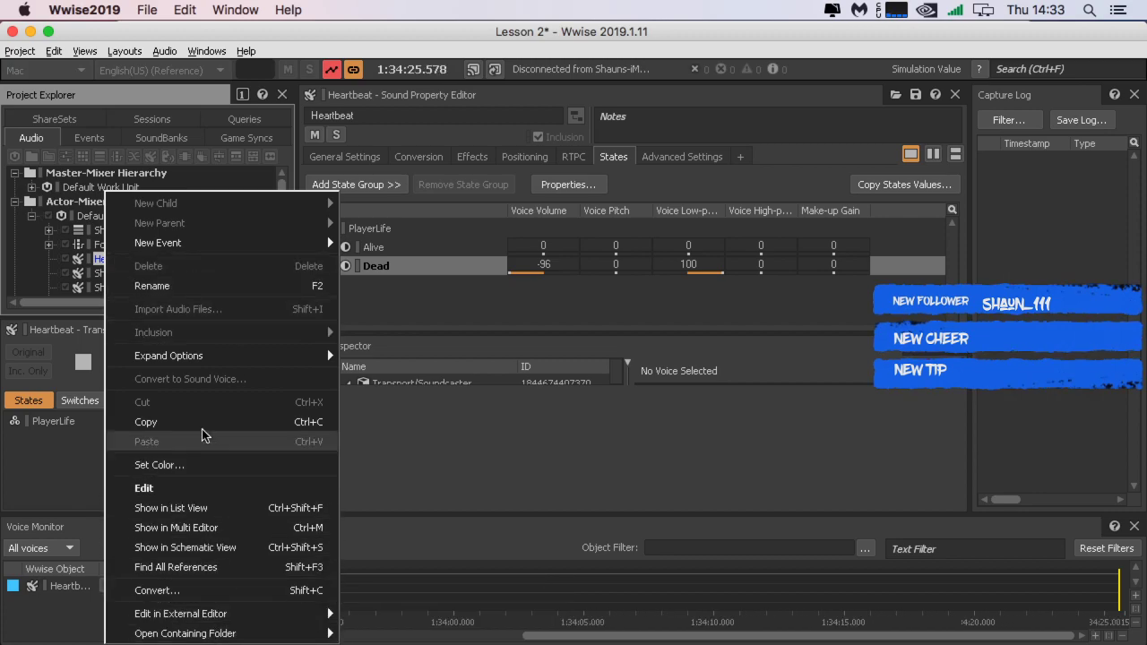
{"action": "mouse_move", "coordinate": [215, 633]}
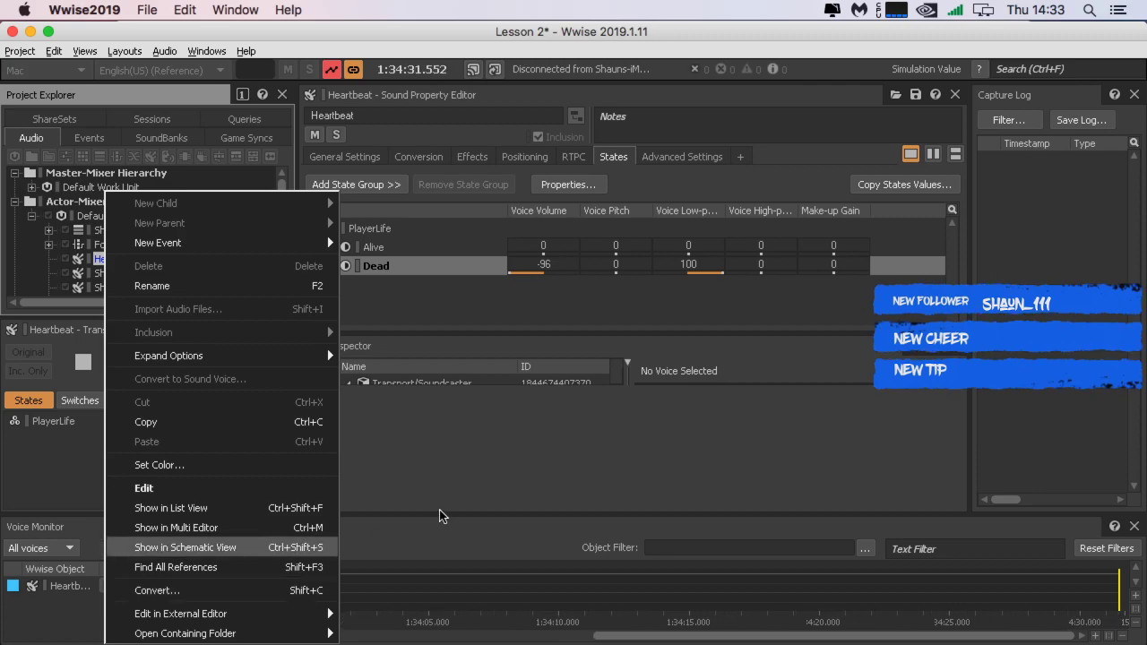
{"action": "left_click", "coordinate": [443, 487]}
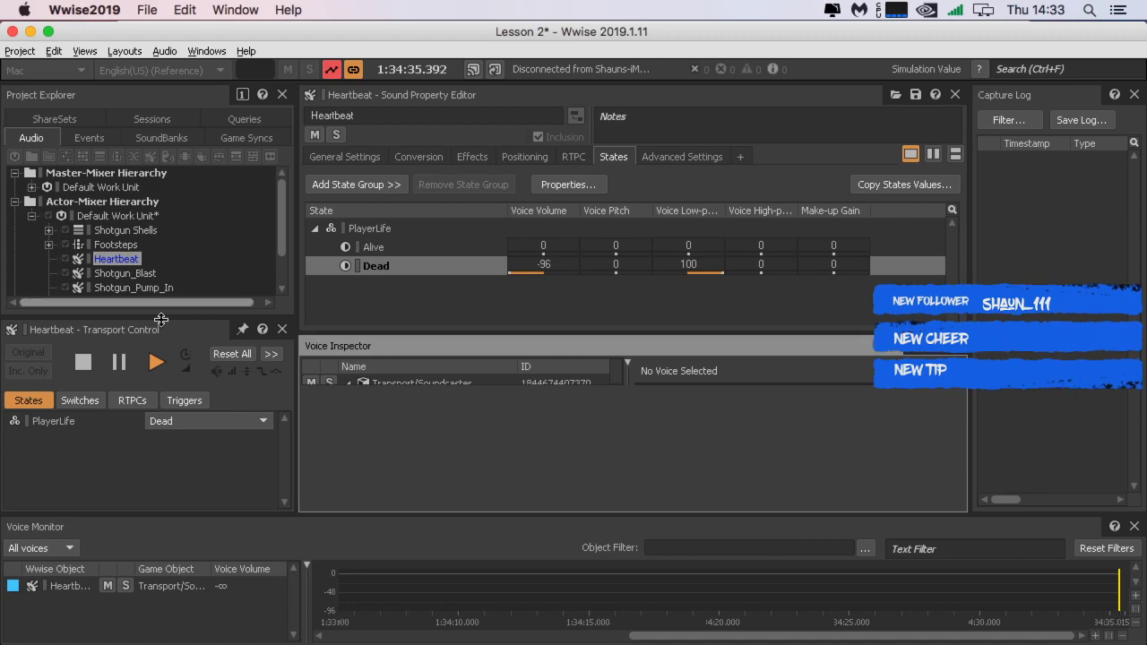
Step: Stop the profiler capture and split Heartbeat's property editor into taller side-by-side States and RTPC panes
{"action": "left_click", "coordinate": [332, 72]}
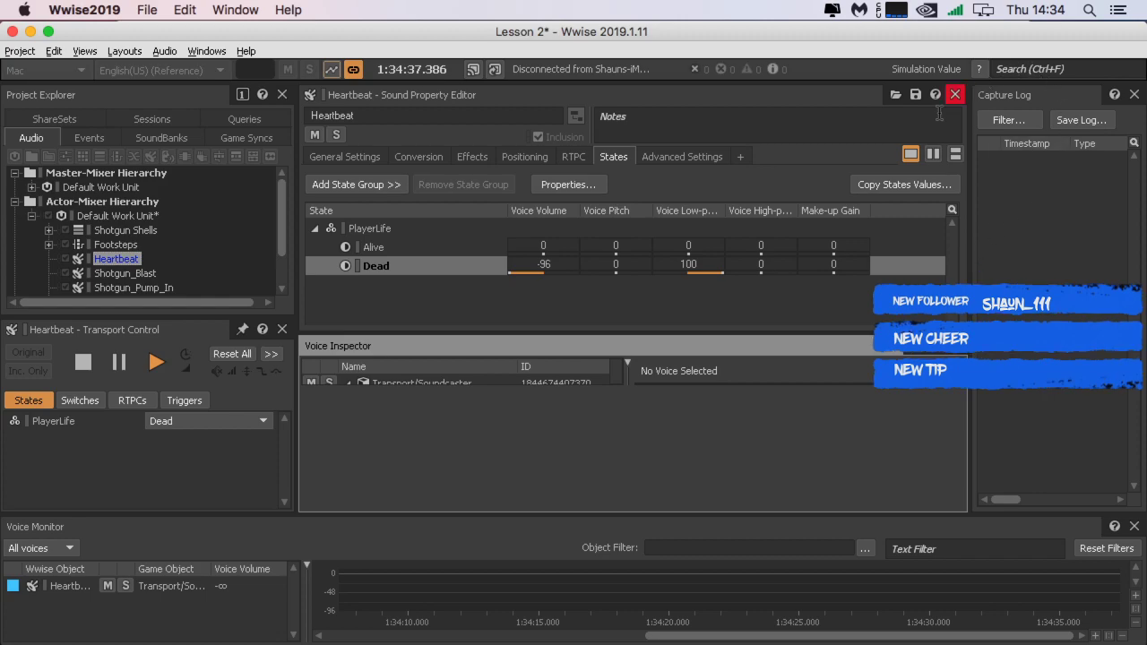
{"action": "left_click", "coordinate": [933, 154]}
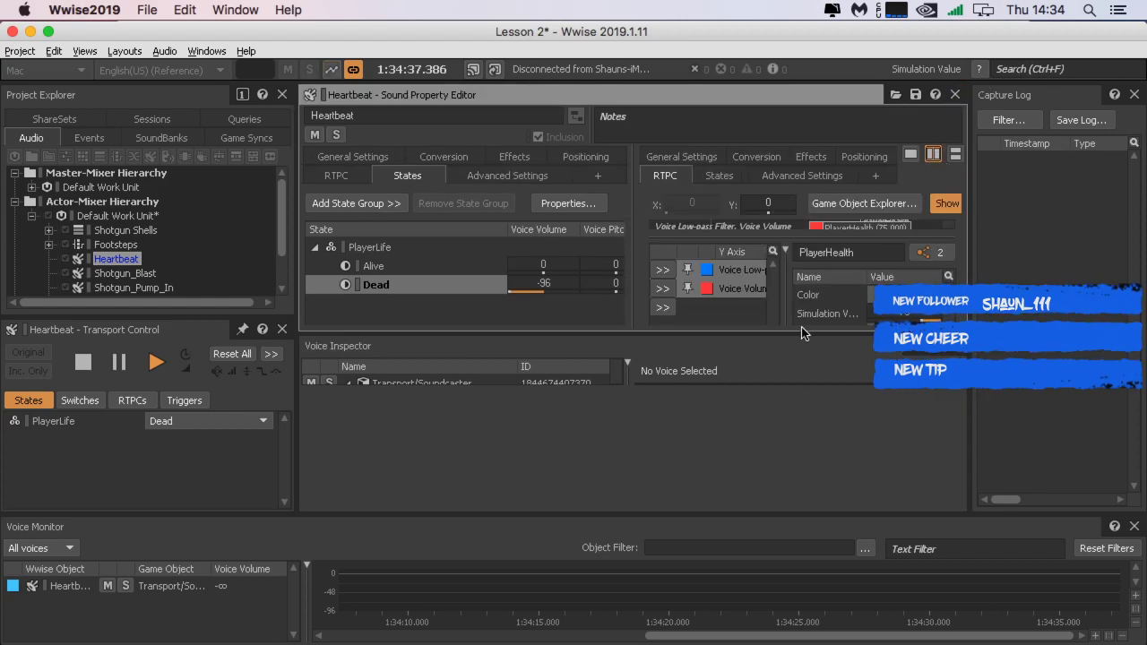
{"action": "left_click_drag", "start_coordinate": [802, 331], "coordinate": [785, 509]}
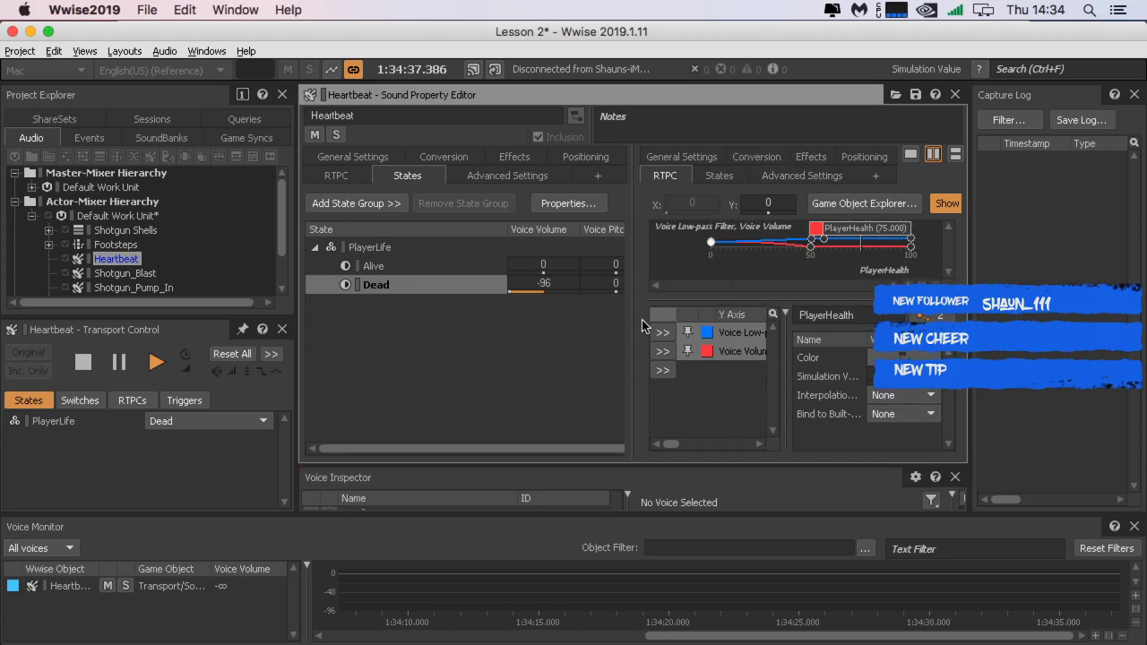
Step: Give Heartbeat's RTPC curve graph more height and widen the RTPC pane over the States pane
{"action": "left_click_drag", "start_coordinate": [770, 299], "coordinate": [767, 354]}
{"action": "mouse_move", "coordinate": [672, 444]}
{"action": "left_mouse_down"}
{"action": "mouse_move", "coordinate": [772, 448]}
{"action": "mouse_move", "coordinate": [671, 444]}
{"action": "left_mouse_up"}
{"action": "scroll", "coordinate": [843, 423], "scroll_direction": "up", "scroll_amount": 1}
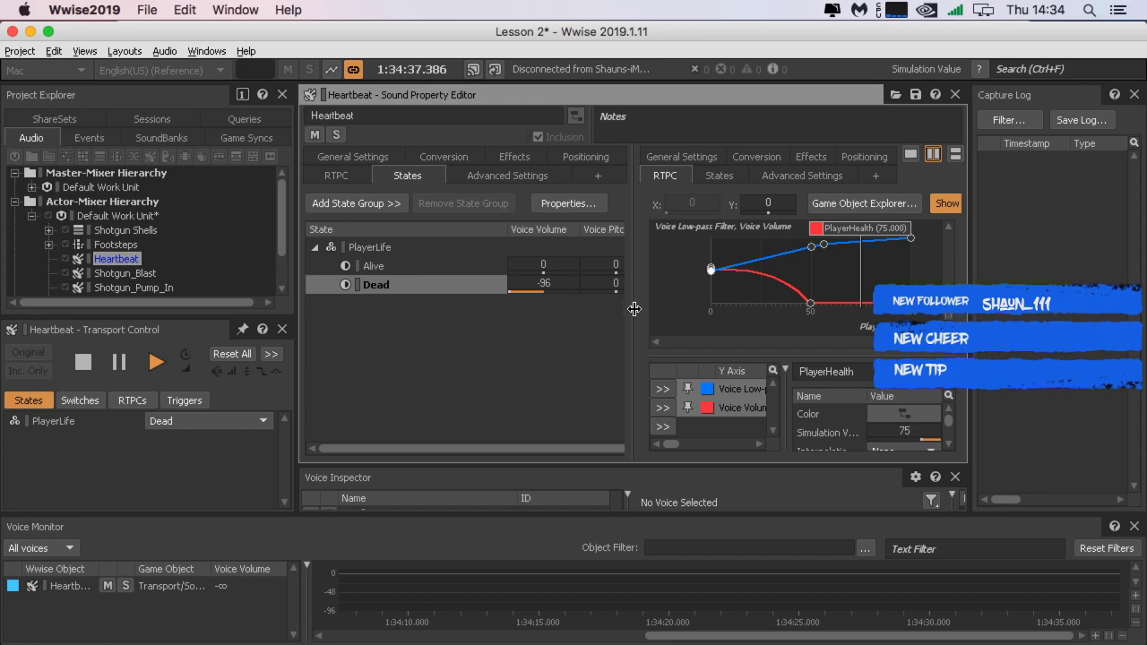
{"action": "left_click_drag", "start_coordinate": [631, 304], "coordinate": [507, 319]}
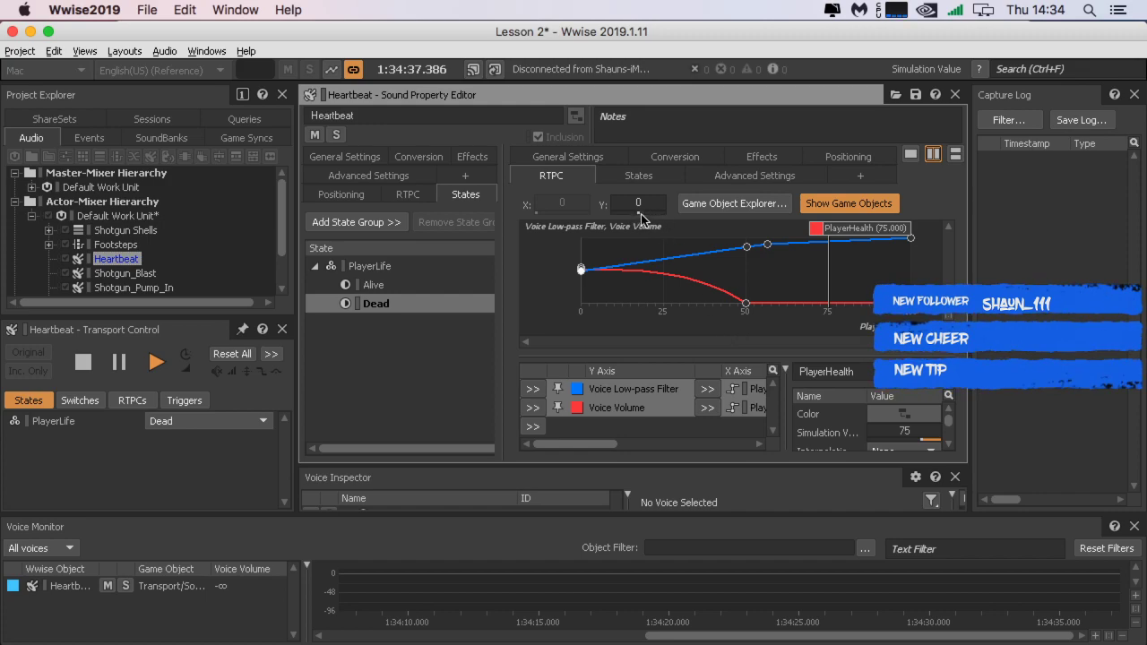
{"action": "left_click", "coordinate": [387, 336]}
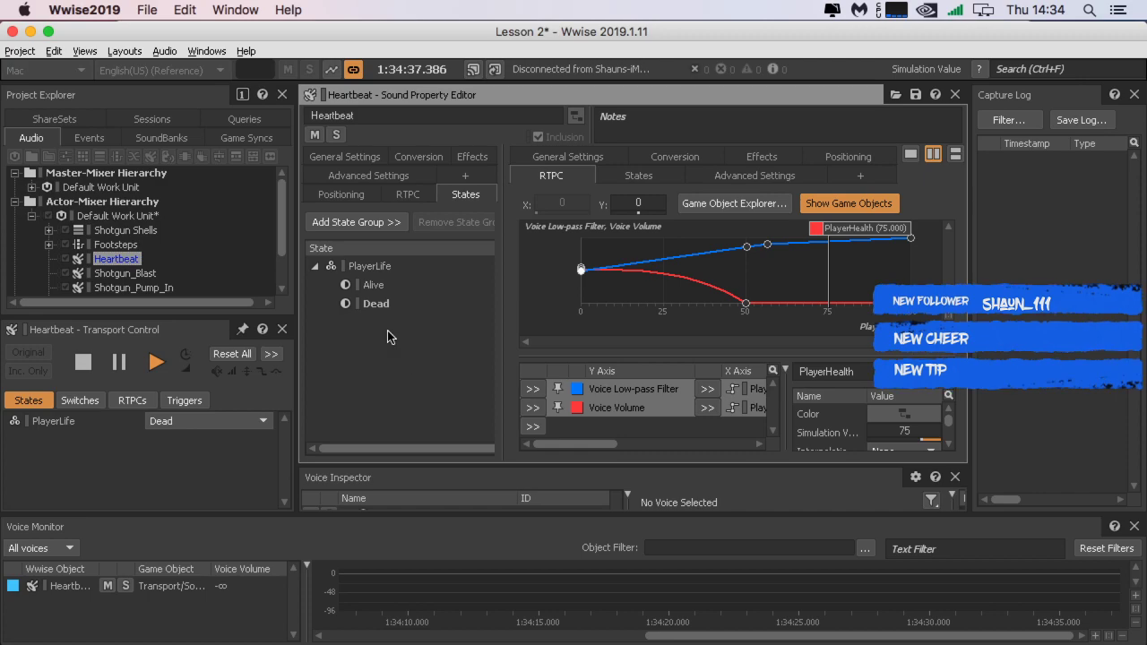
Step: Restart Heartbeat's playback with its RTPCs shown in the Transport Control and start a new profiler capture
{"action": "left_click", "coordinate": [31, 141]}
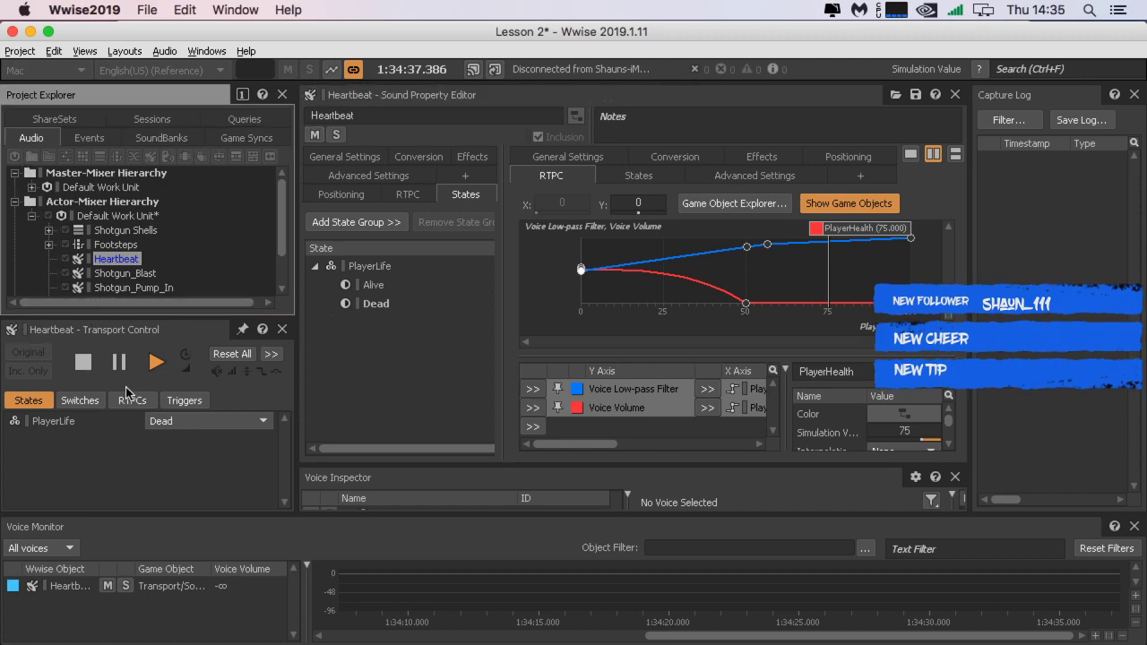
{"action": "left_click", "coordinate": [89, 357]}
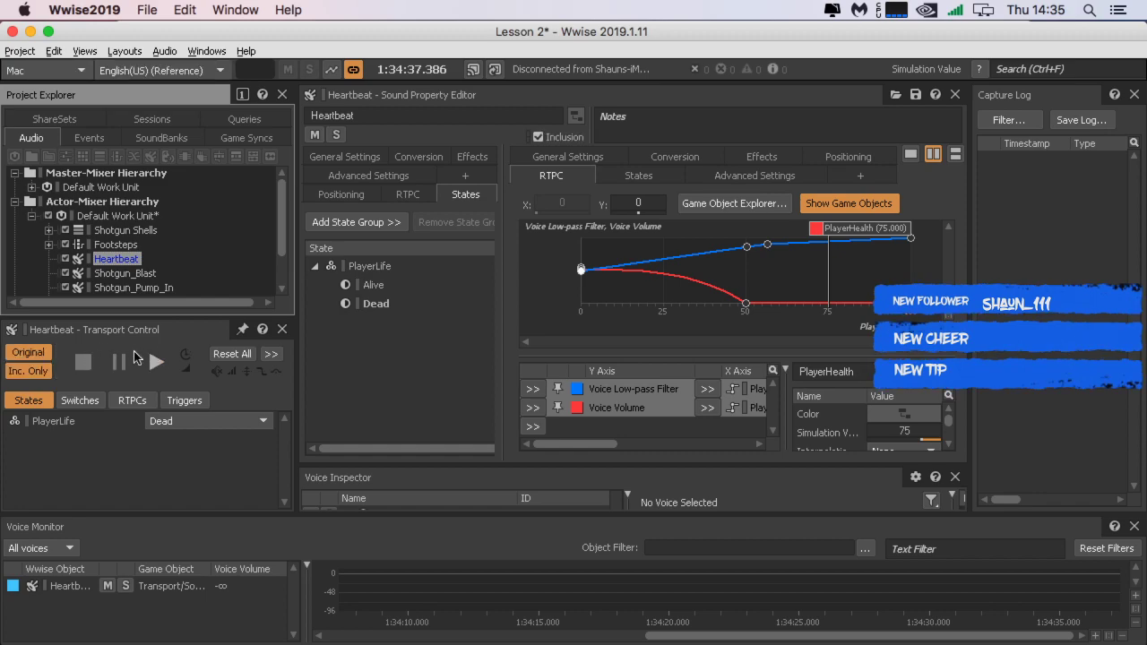
{"action": "left_click", "coordinate": [114, 403]}
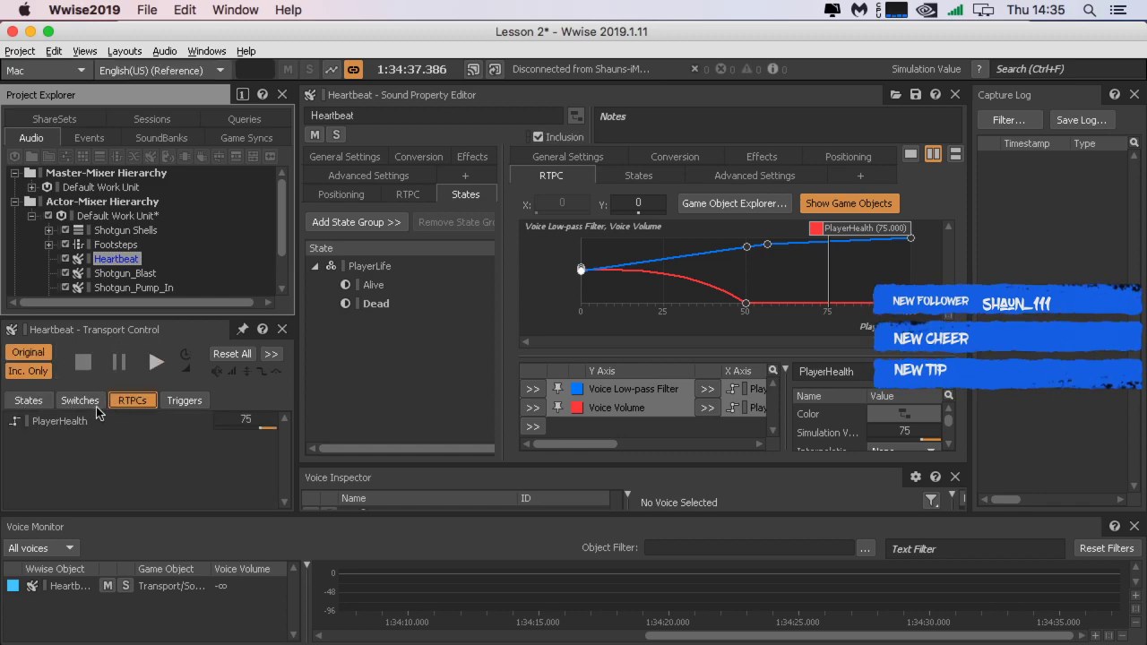
{"action": "left_click", "coordinate": [152, 364]}
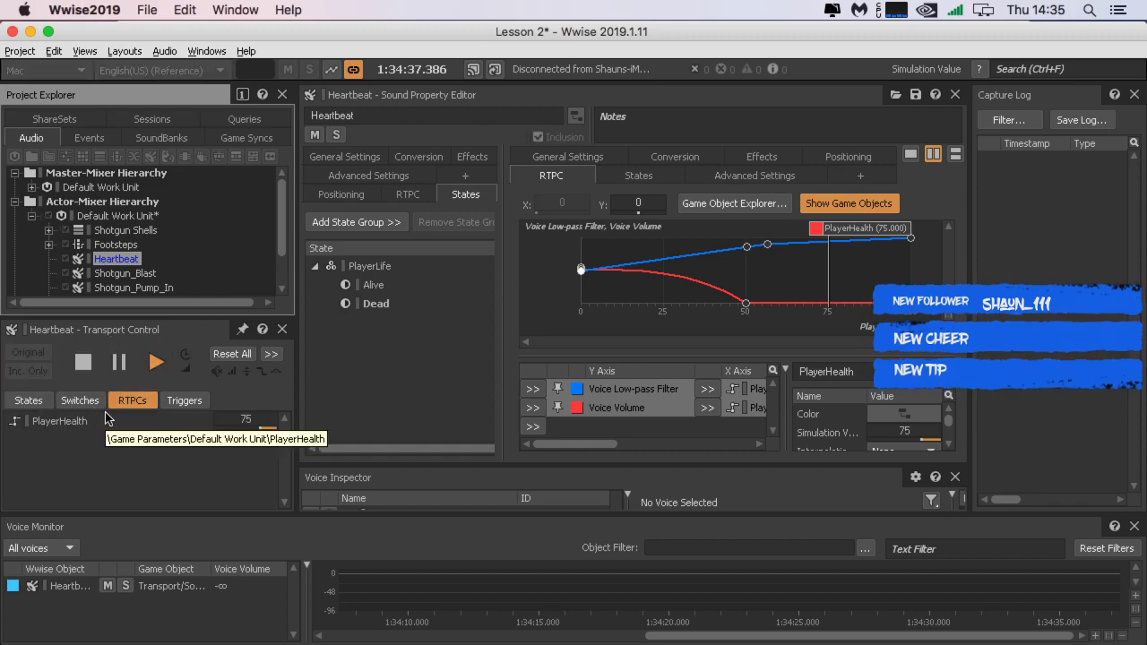
{"action": "left_click", "coordinate": [332, 69]}
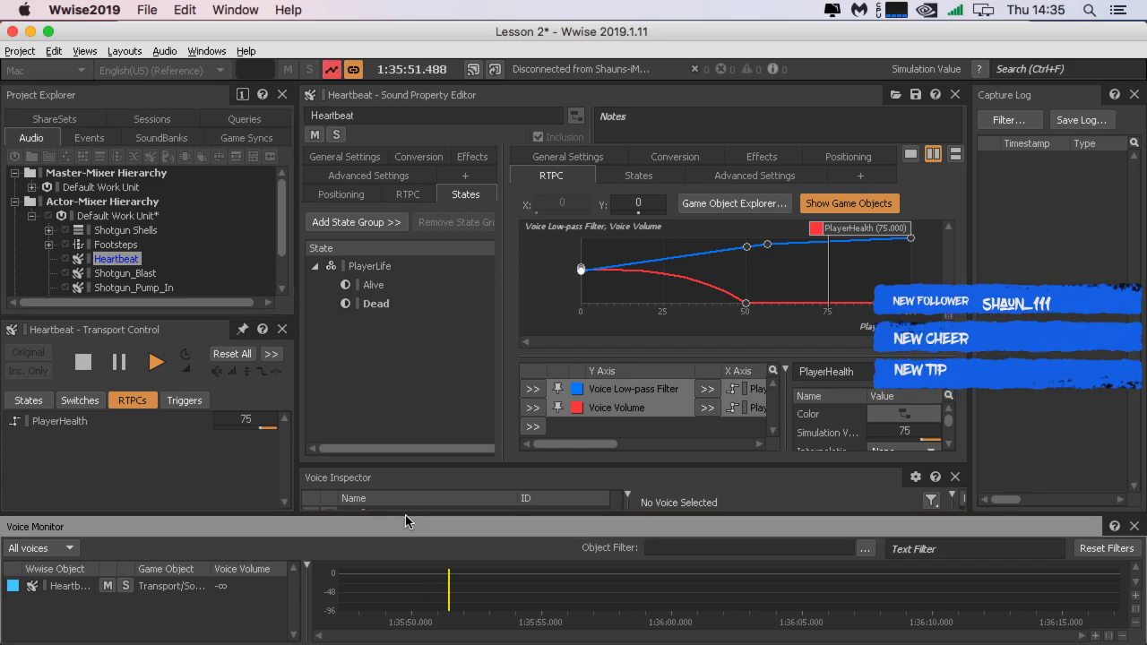
Step: Give the Voice Monitor more height and stop Heartbeat's playback
{"action": "left_click_drag", "start_coordinate": [406, 517], "coordinate": [409, 437]}
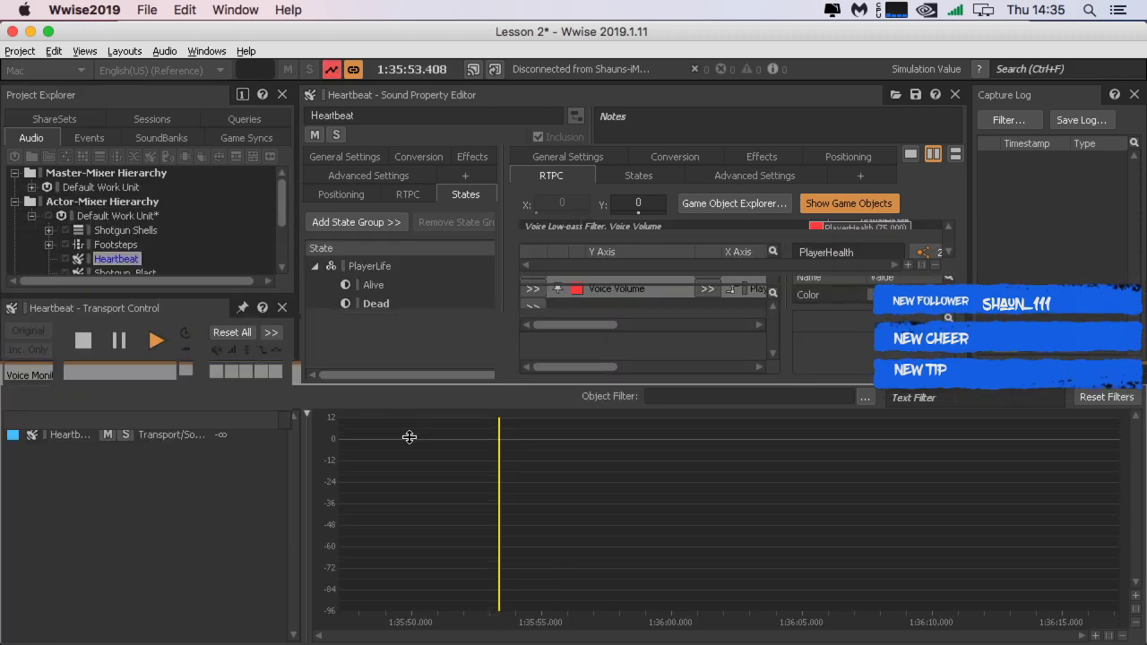
{"action": "left_click_drag", "start_coordinate": [579, 369], "coordinate": [499, 367]}
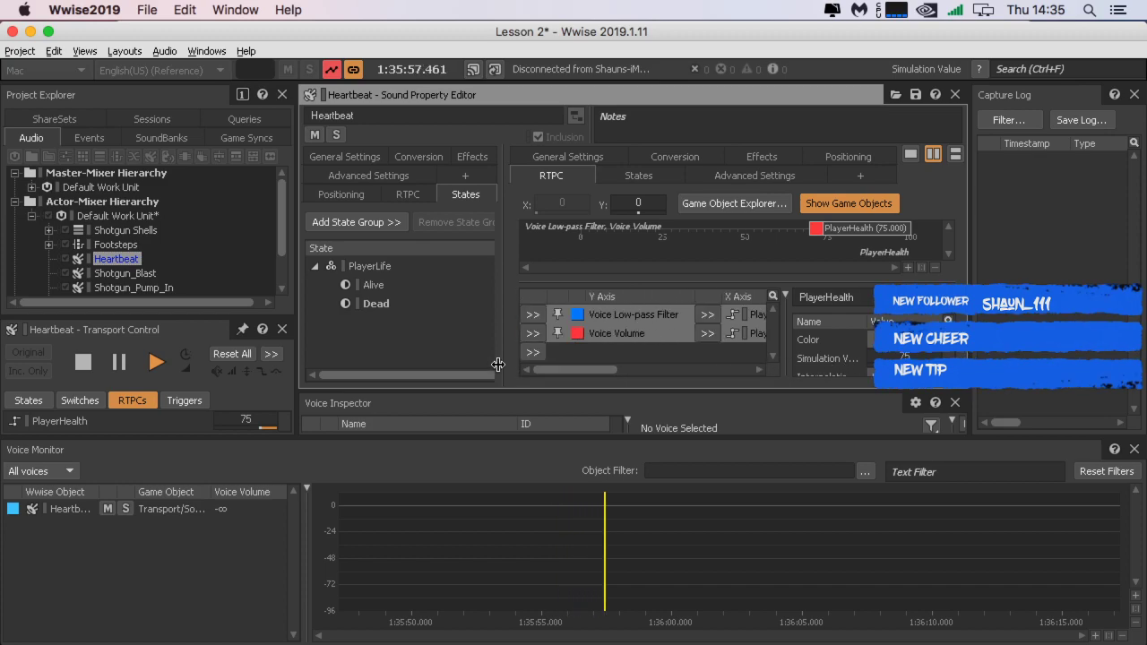
{"action": "key", "text": "space"}
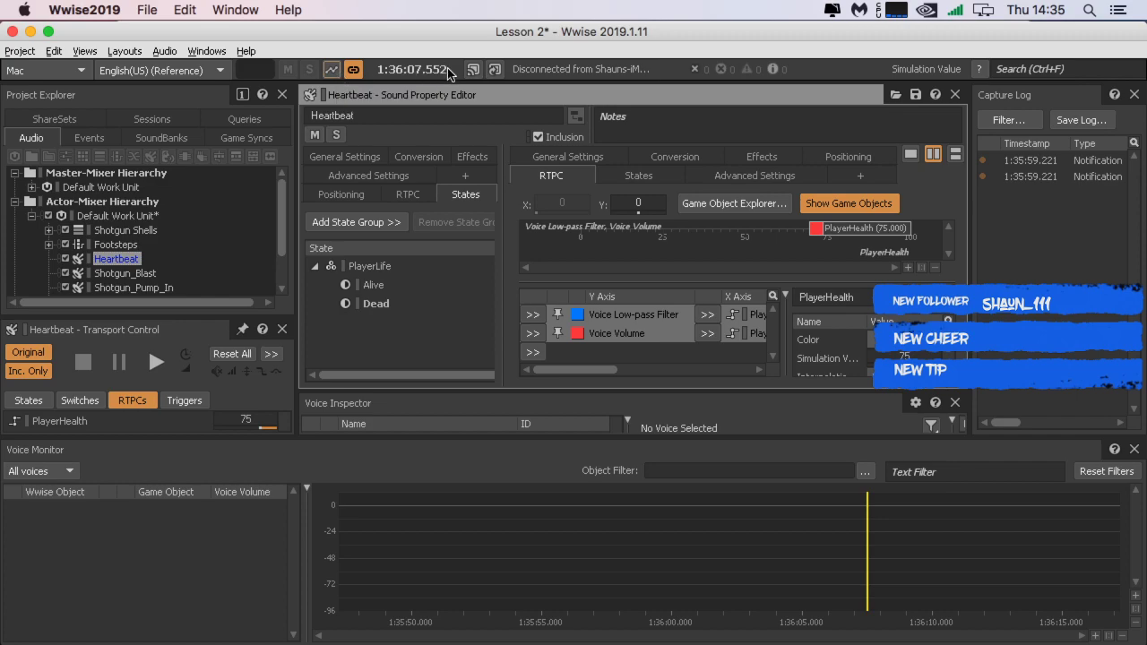
Step: Connect the authoring tool to the local machine for profiling and try to play Heartbeat
{"action": "left_click", "coordinate": [495, 70]}
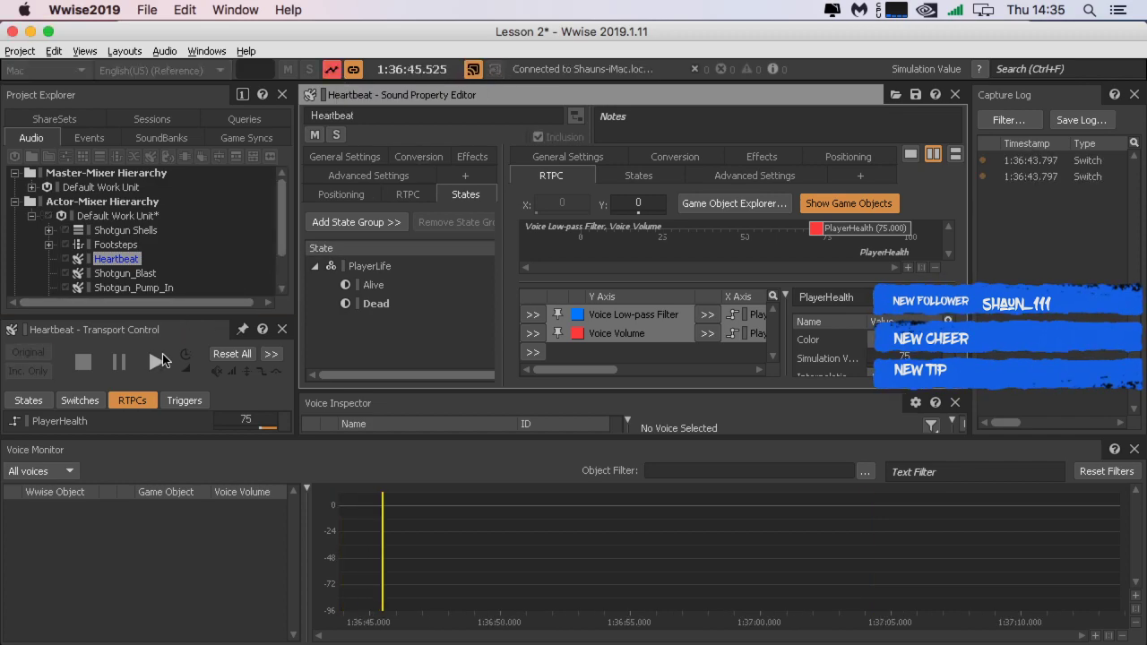
{"action": "left_click", "coordinate": [158, 361]}
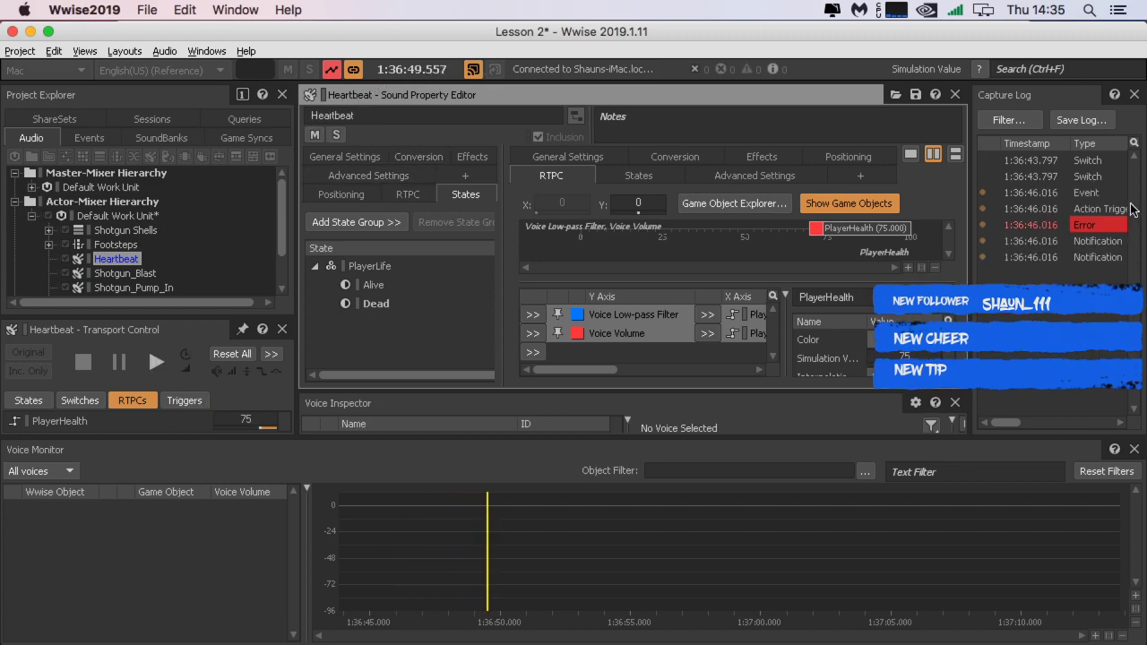
Step: Widen the Capture Log to check the entry descriptions, narrow it again and stop the profiler capture
{"action": "left_click_drag", "start_coordinate": [972, 270], "coordinate": [899, 270]}
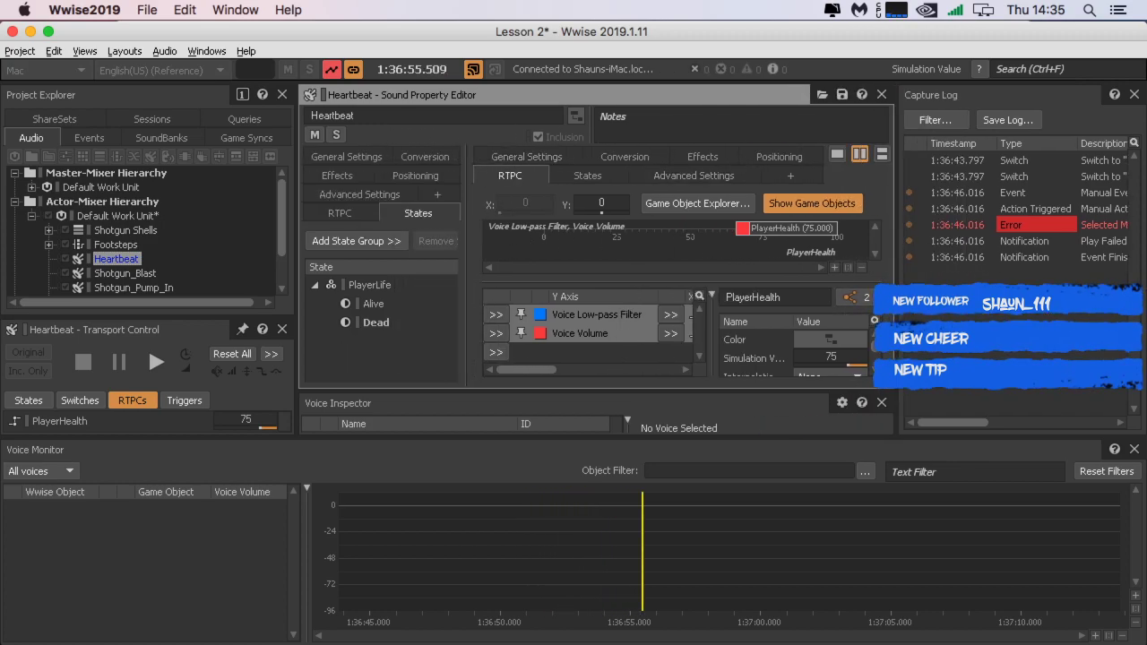
{"action": "left_click_drag", "start_coordinate": [899, 270], "coordinate": [1029, 270]}
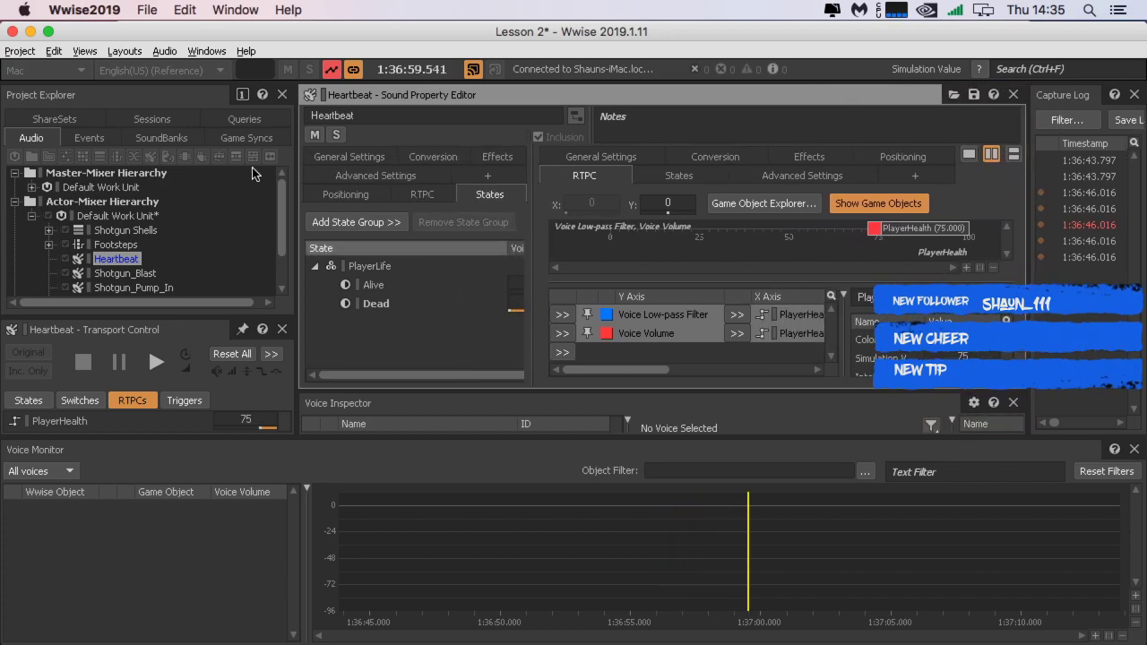
{"action": "left_click", "coordinate": [331, 69]}
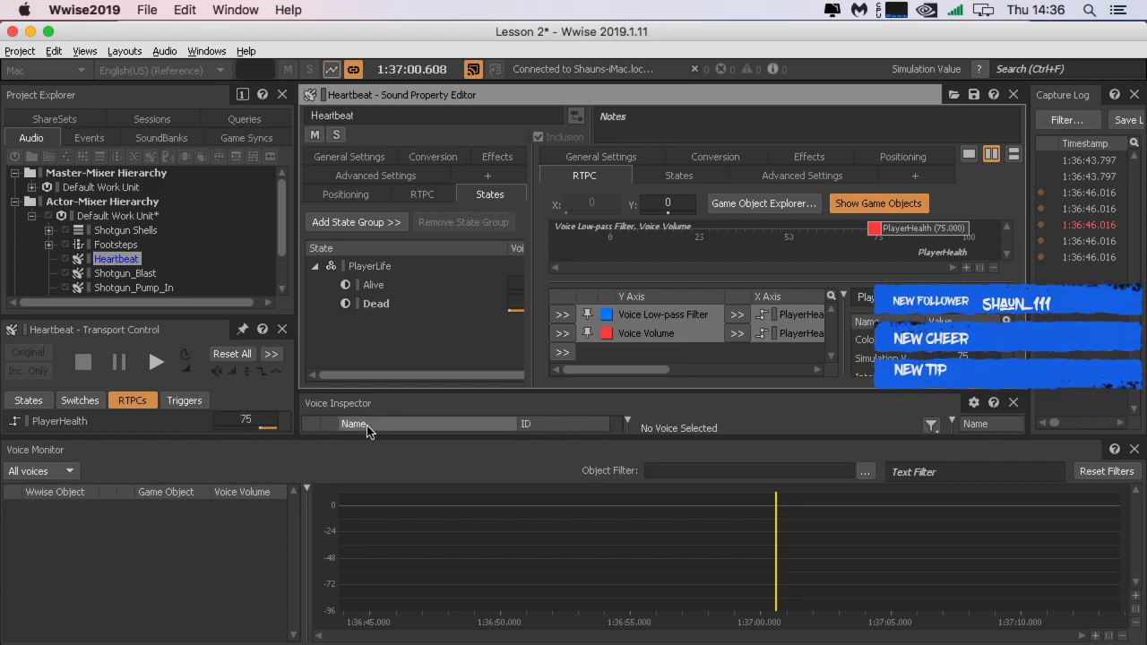
Step: Reduce the Voice Monitor's height and give Heartbeat's Sound Property Editor more height for the RTPC curves
{"action": "left_click_drag", "start_coordinate": [363, 439], "coordinate": [366, 481]}
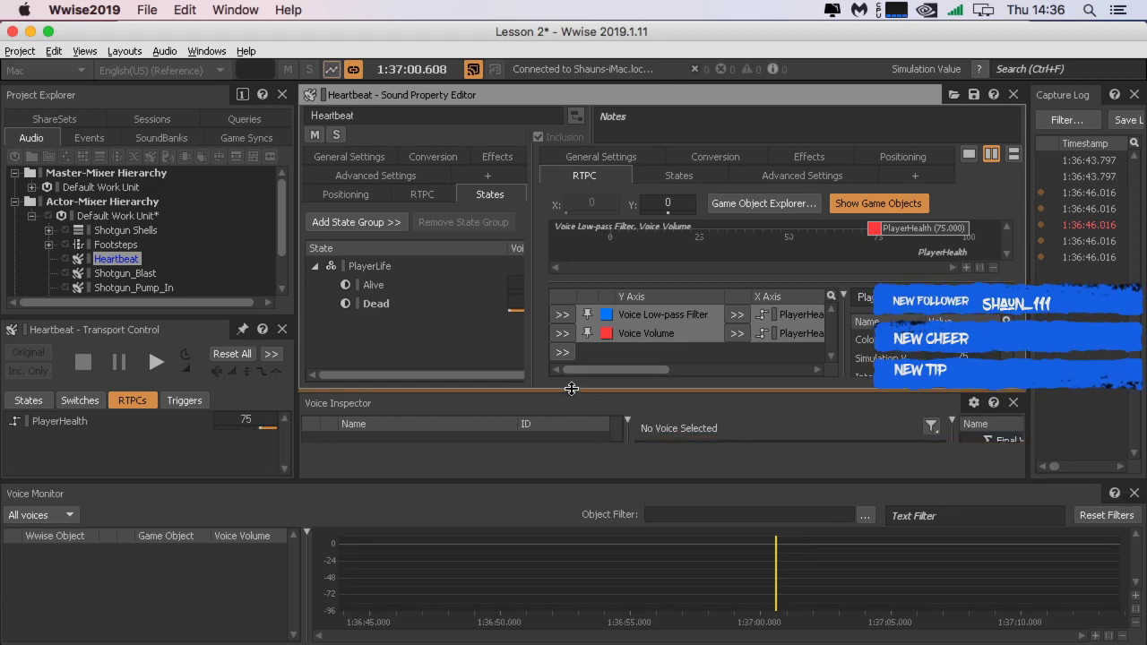
{"action": "left_click_drag", "start_coordinate": [570, 389], "coordinate": [577, 434]}
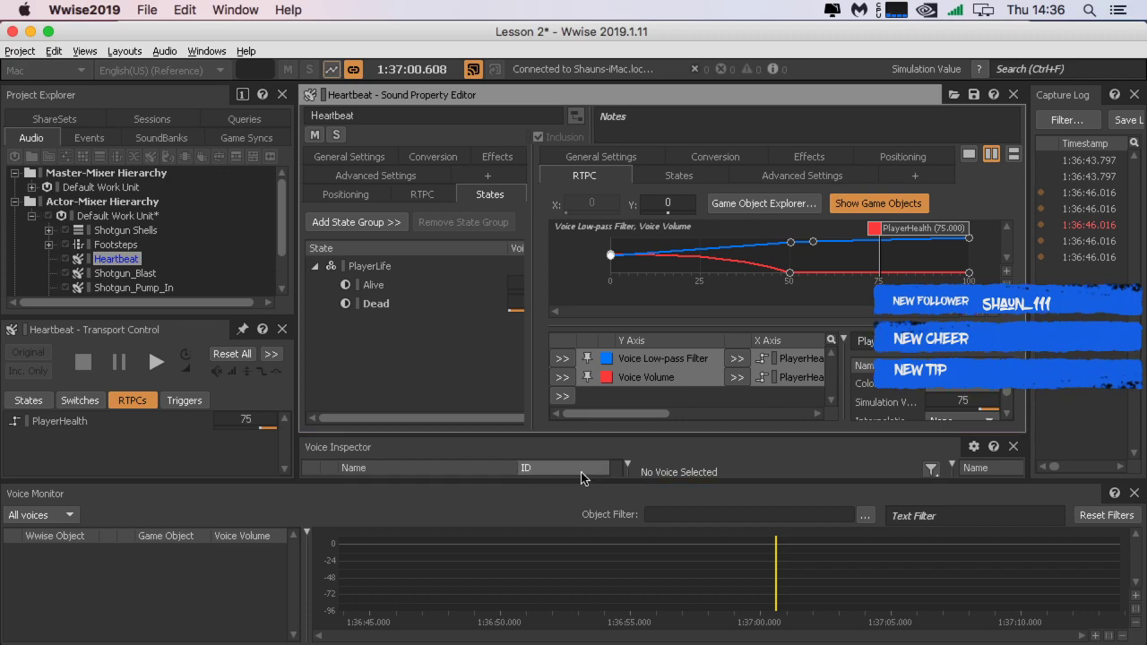
Step: Widen the States side of Heartbeat's split property view to compare the Alive and Dead values of PlayerLife
{"action": "left_click", "coordinate": [609, 255]}
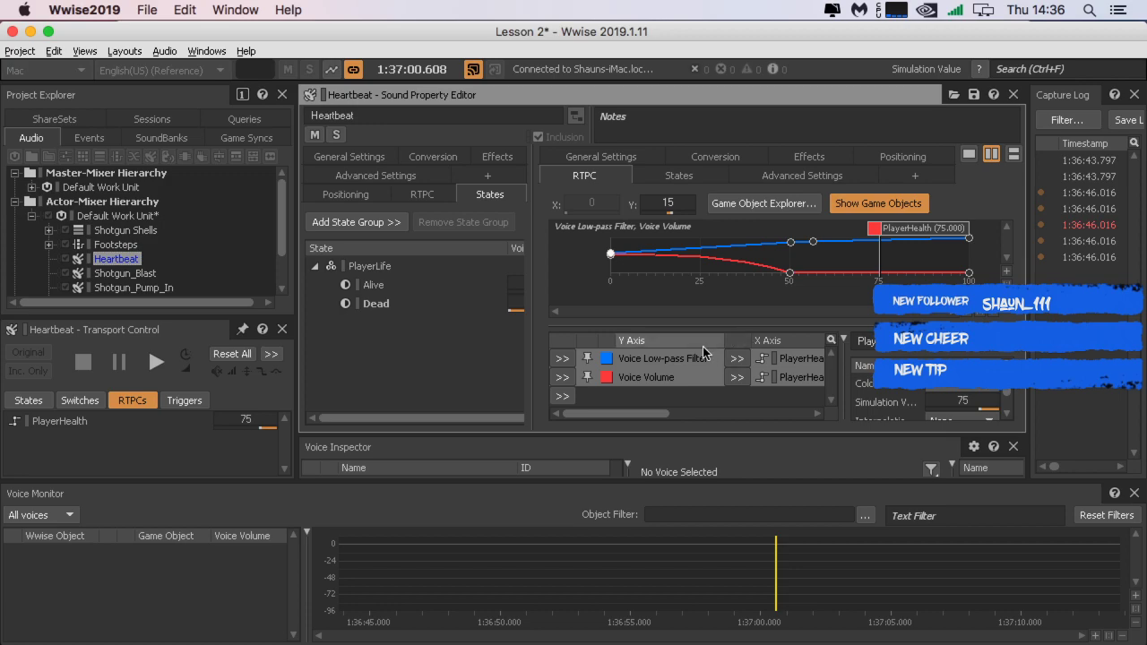
{"action": "left_click", "coordinate": [394, 288]}
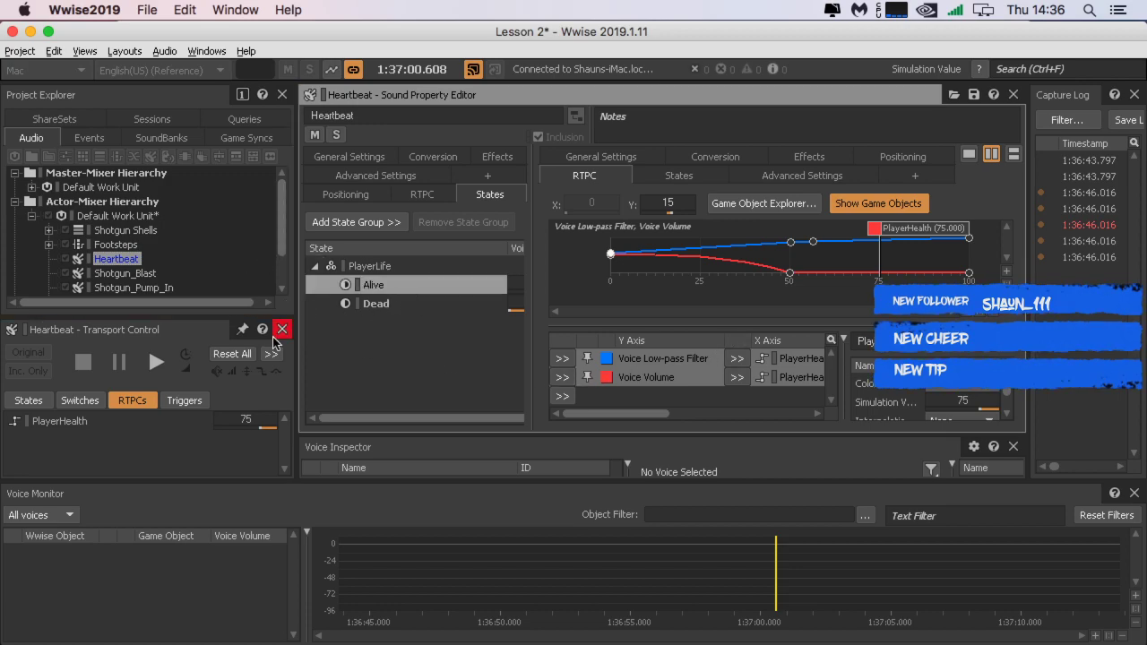
{"action": "left_click_drag", "start_coordinate": [535, 331], "coordinate": [768, 326]}
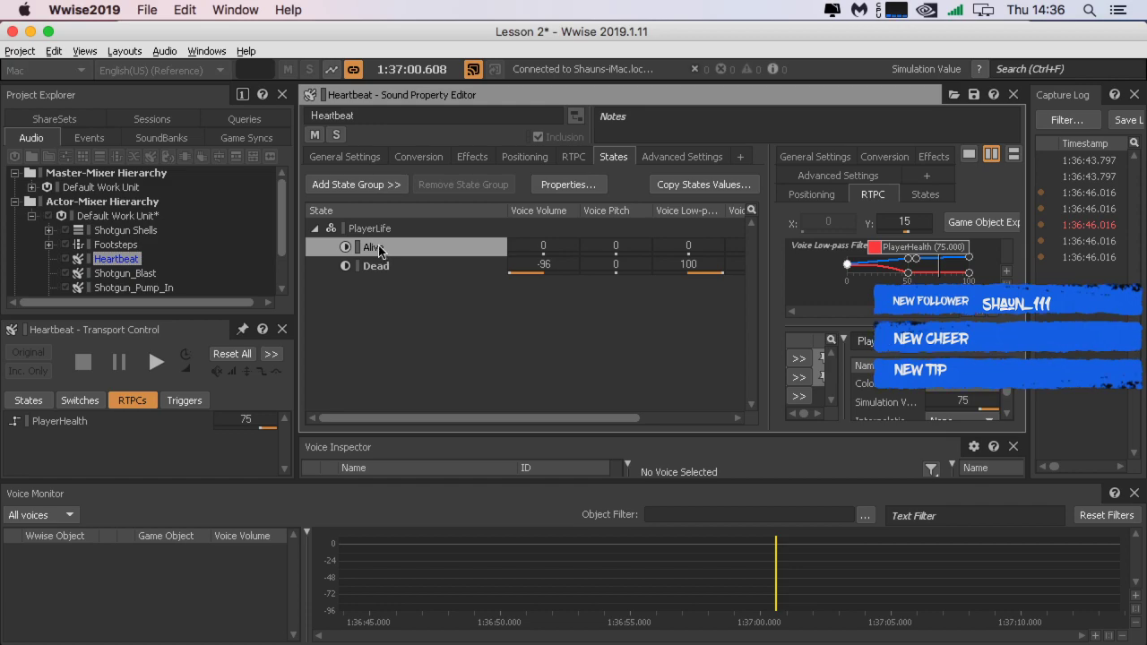
{"action": "left_click", "coordinate": [252, 264]}
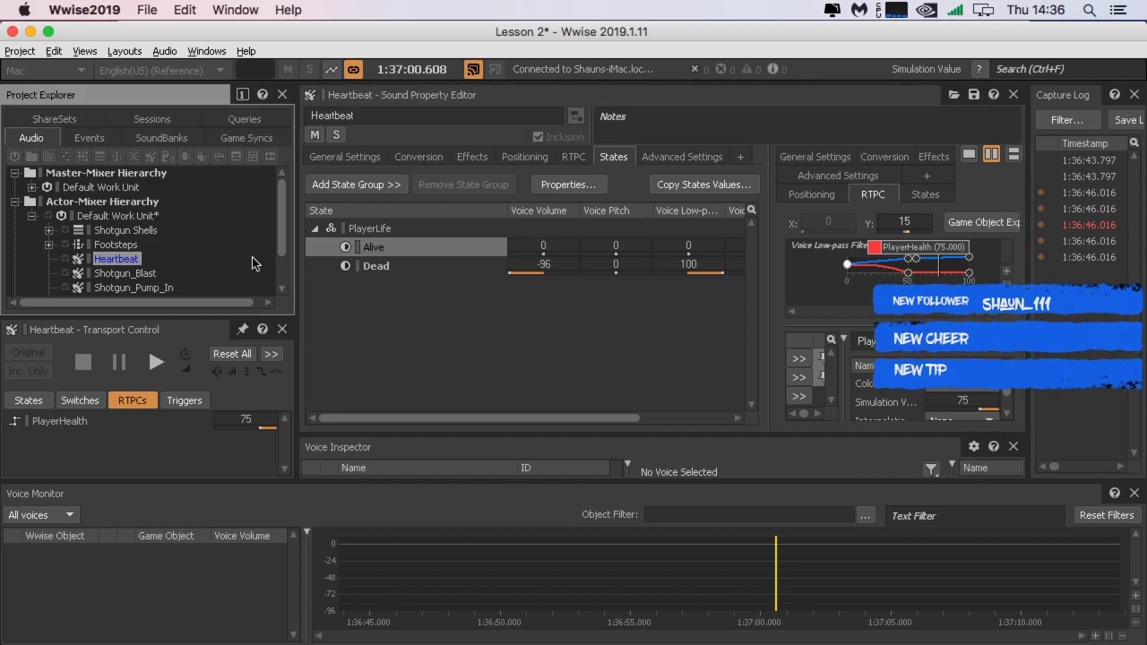
{"action": "double_click", "coordinate": [114, 260]}
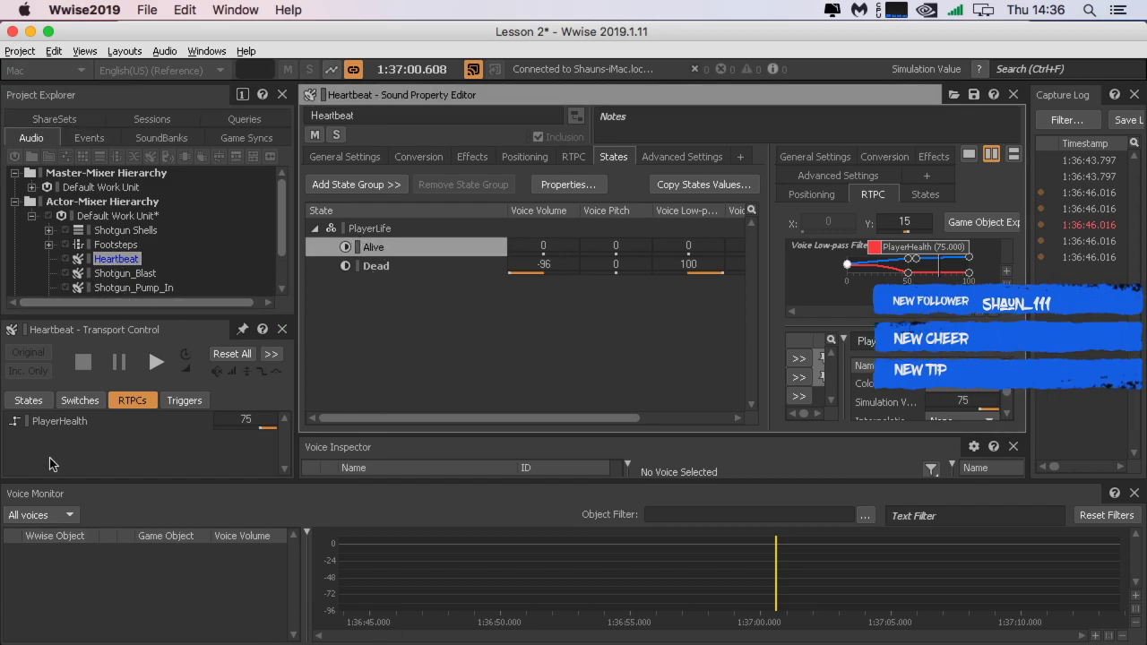
Step: Switch the PlayerLife state in Heartbeat's Transport Control to Alive and try to play the sound
{"action": "left_click", "coordinate": [40, 401]}
{"action": "left_click", "coordinate": [191, 419]}
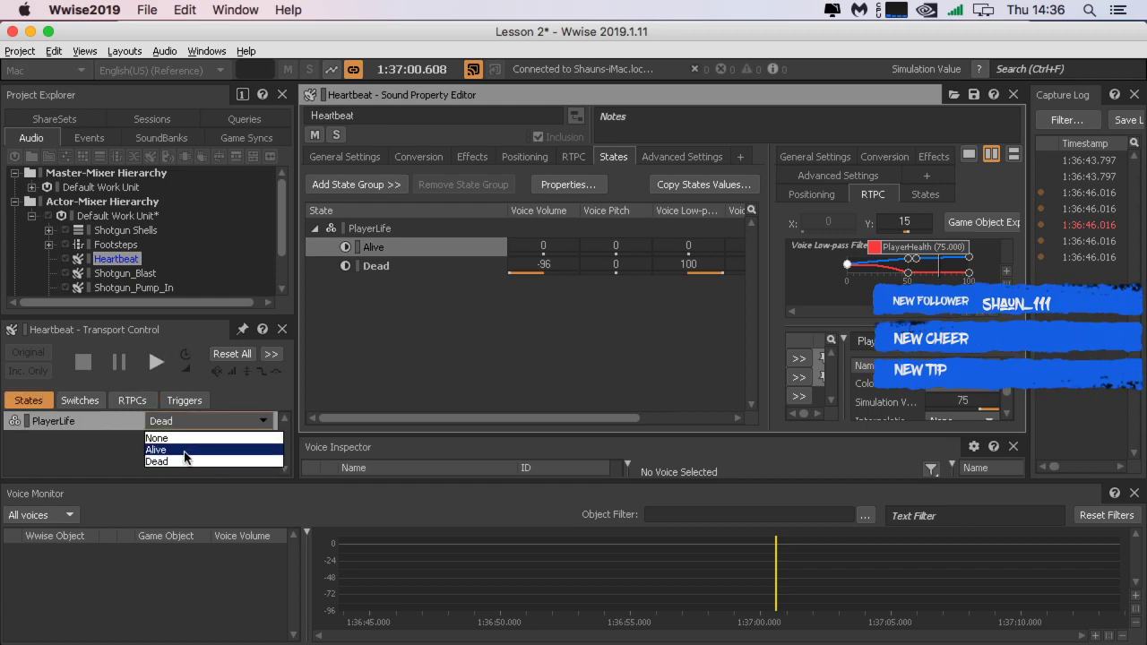
{"action": "left_click", "coordinate": [189, 446]}
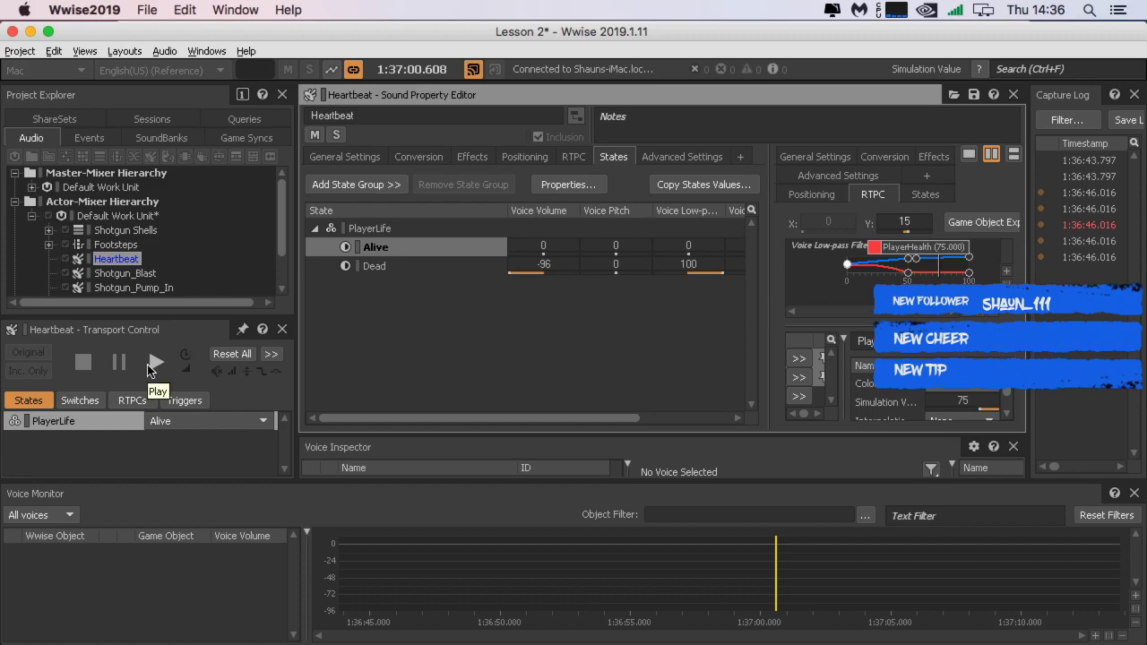
{"action": "left_click", "coordinate": [152, 363]}
Step: Try to play Heartbeat with PlayerLife set to None, and again with it set to Dead
{"action": "left_click", "coordinate": [186, 420]}
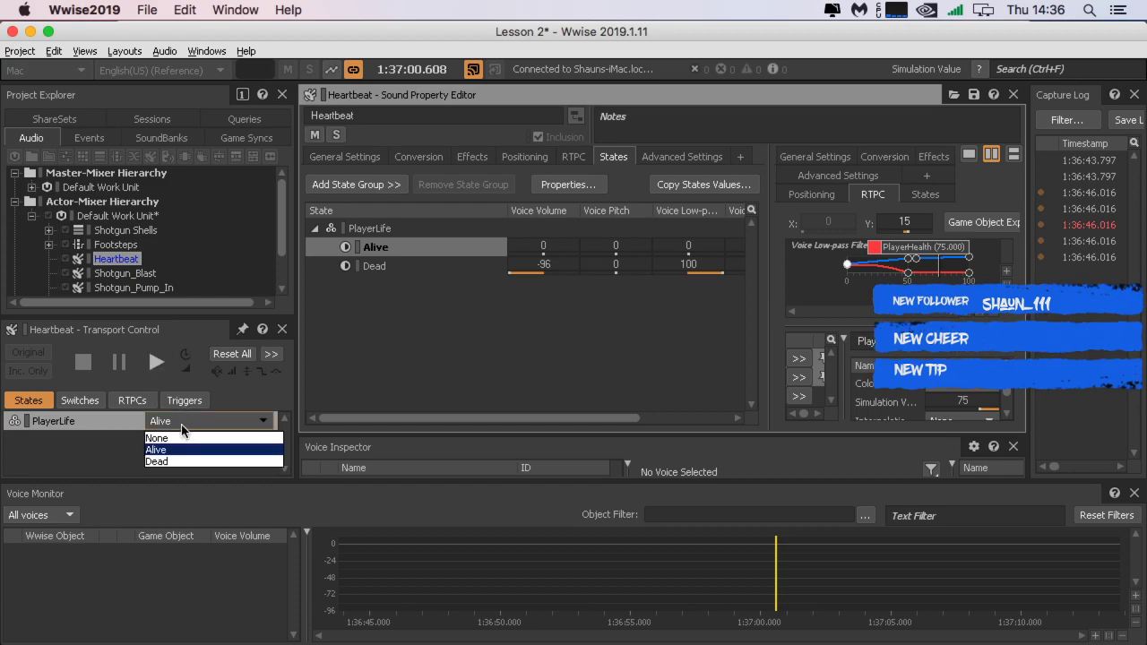
{"action": "left_click", "coordinate": [185, 435]}
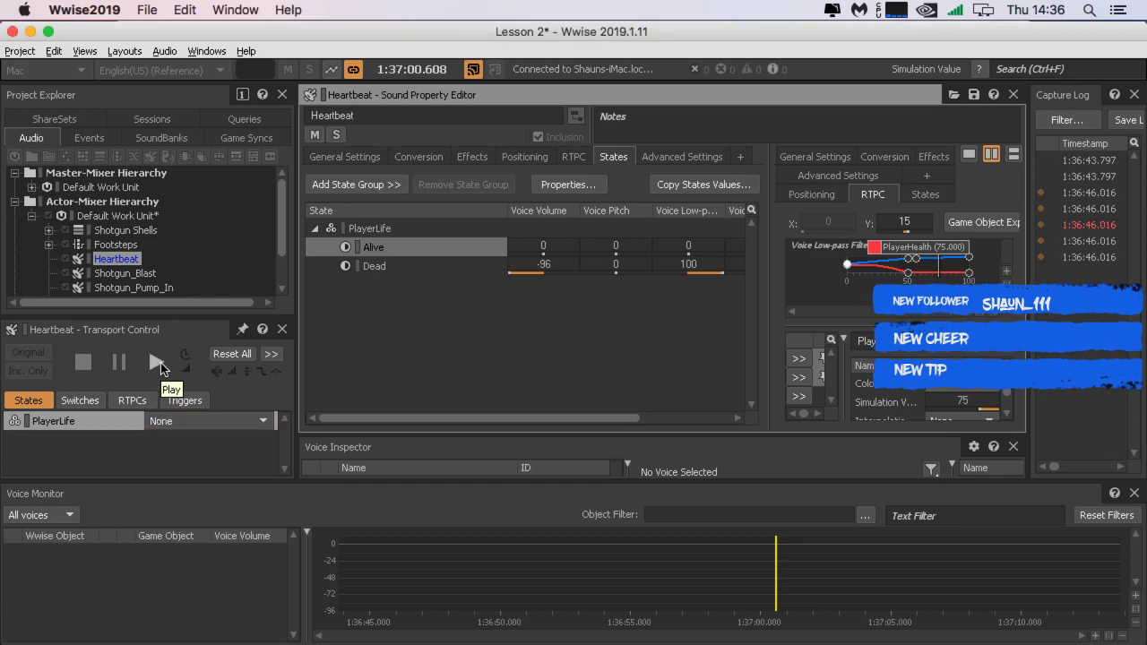
{"action": "left_click", "coordinate": [159, 367]}
{"action": "left_click", "coordinate": [187, 421]}
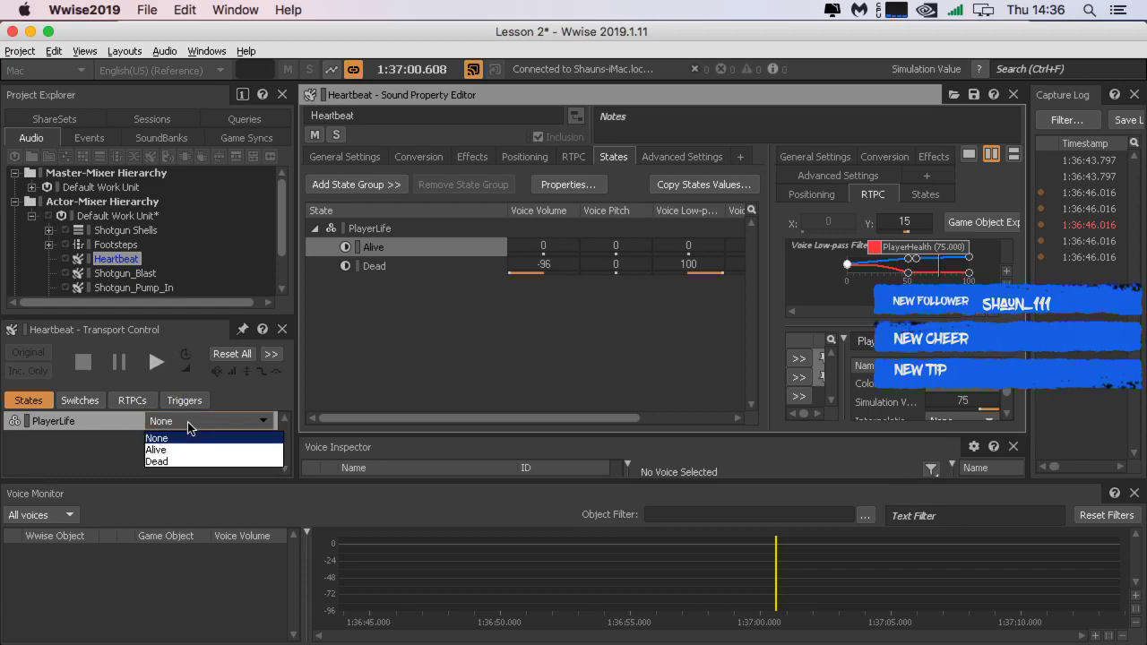
{"action": "left_click", "coordinate": [190, 462]}
{"action": "left_click", "coordinate": [156, 364]}
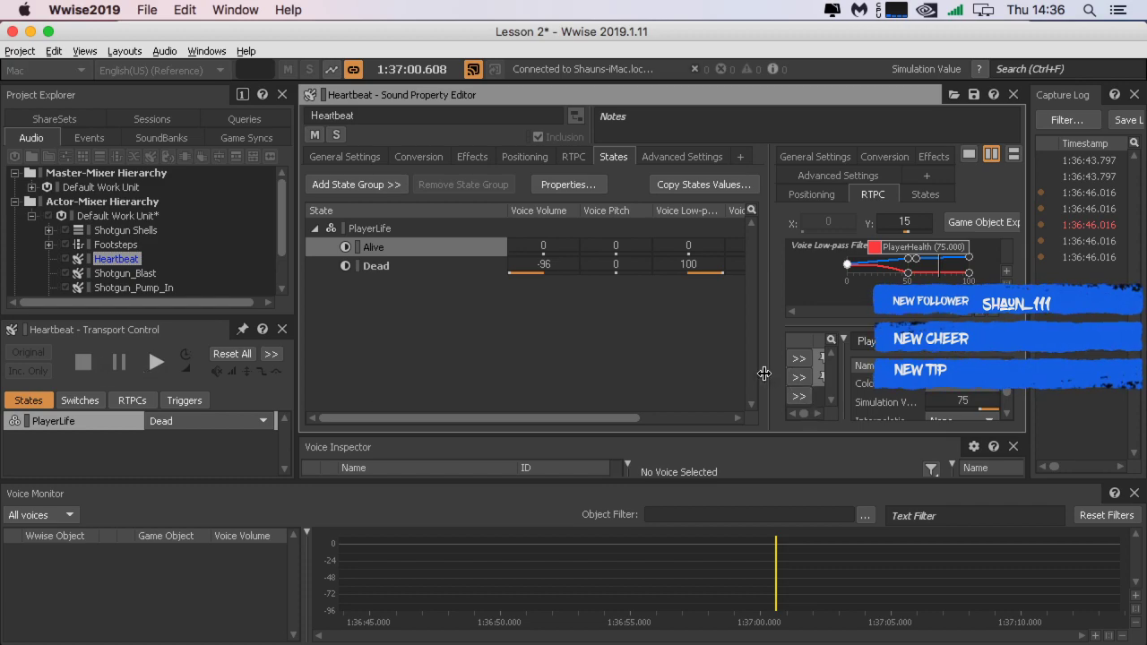
Step: Enlarge the RTPC curve graph in both directions and magnify its X axis to 345% at the PlayerHealth 0 end
{"action": "left_click_drag", "start_coordinate": [764, 373], "coordinate": [575, 373]}
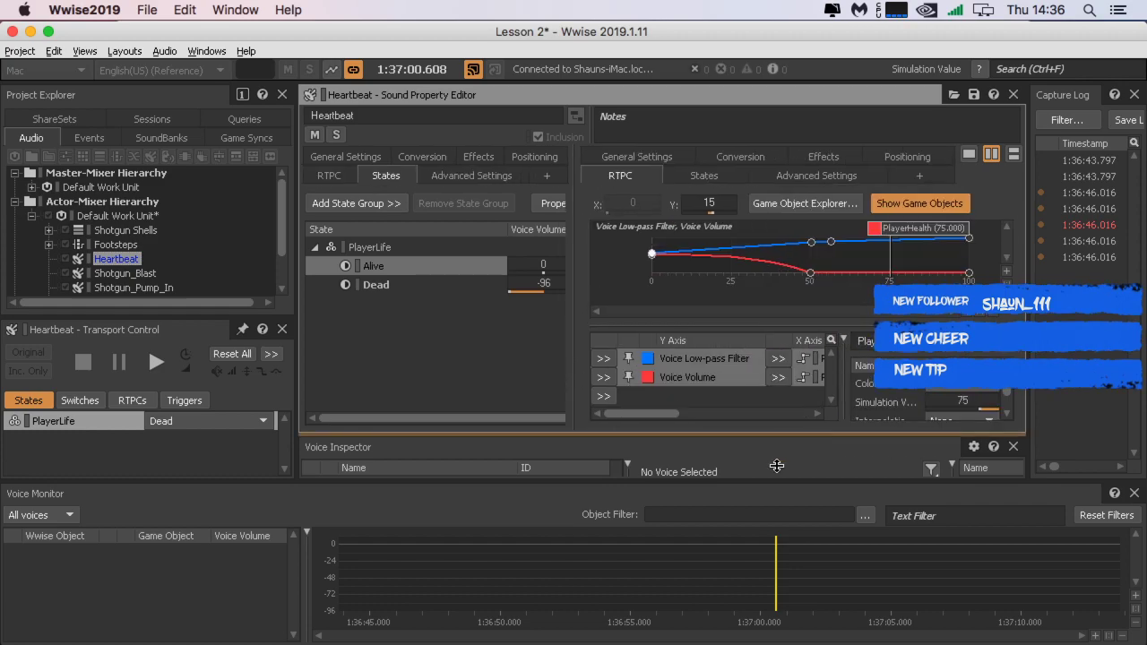
{"action": "left_click_drag", "start_coordinate": [777, 466], "coordinate": [772, 509]}
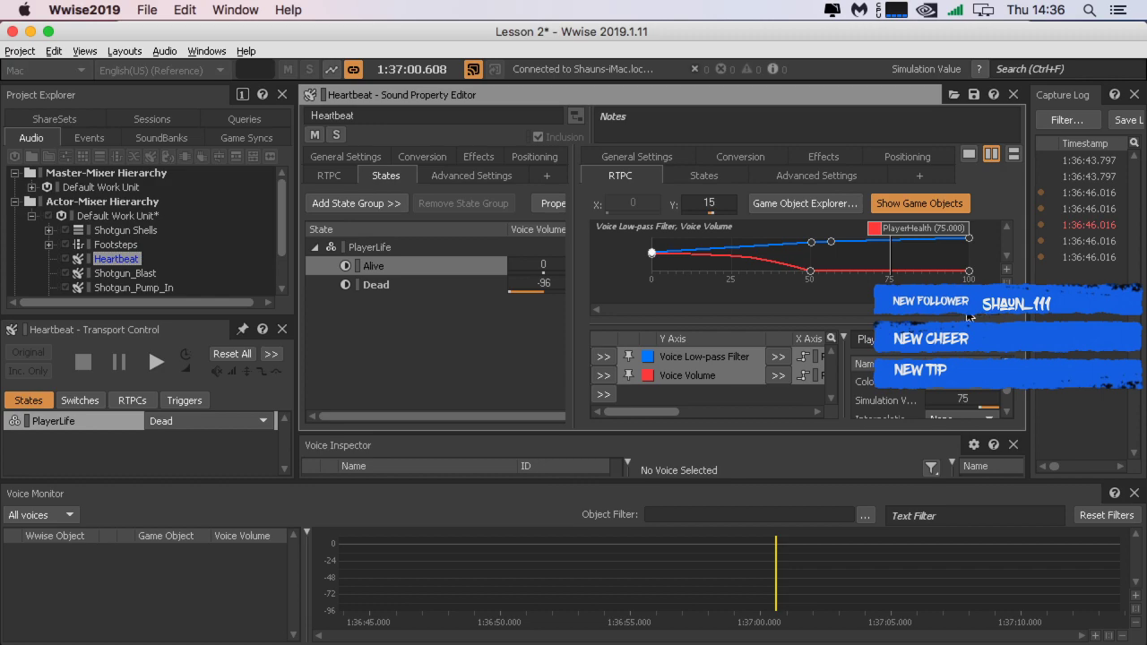
{"action": "scroll", "coordinate": [968, 315], "scroll_direction": "up", "scroll_amount": 5}
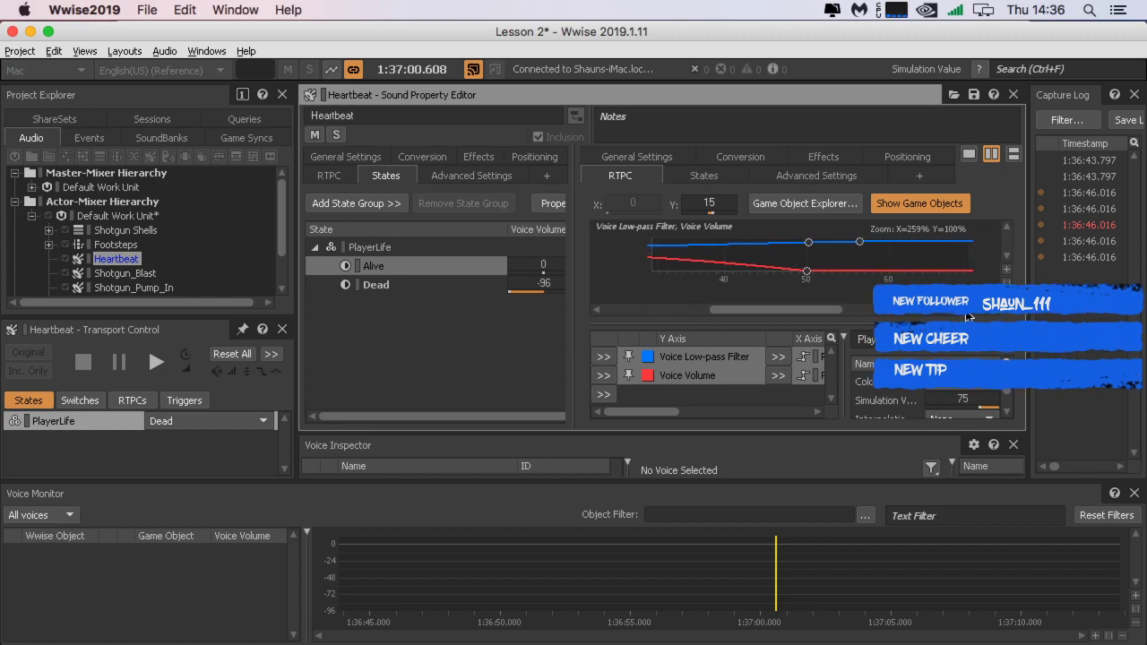
{"action": "left_click", "coordinate": [968, 314]}
{"action": "left_click", "coordinate": [968, 313]}
{"action": "left_click", "coordinate": [968, 314]}
{"action": "left_click_drag", "start_coordinate": [806, 312], "coordinate": [572, 319]}
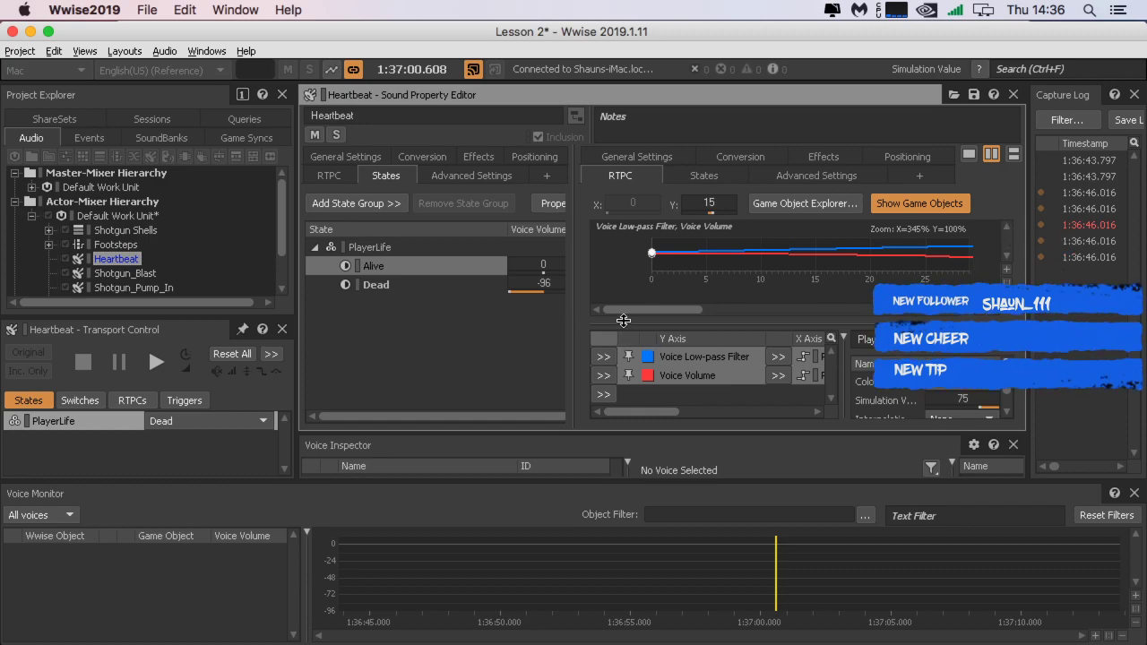
{"action": "left_click_drag", "start_coordinate": [620, 329], "coordinate": [627, 399]}
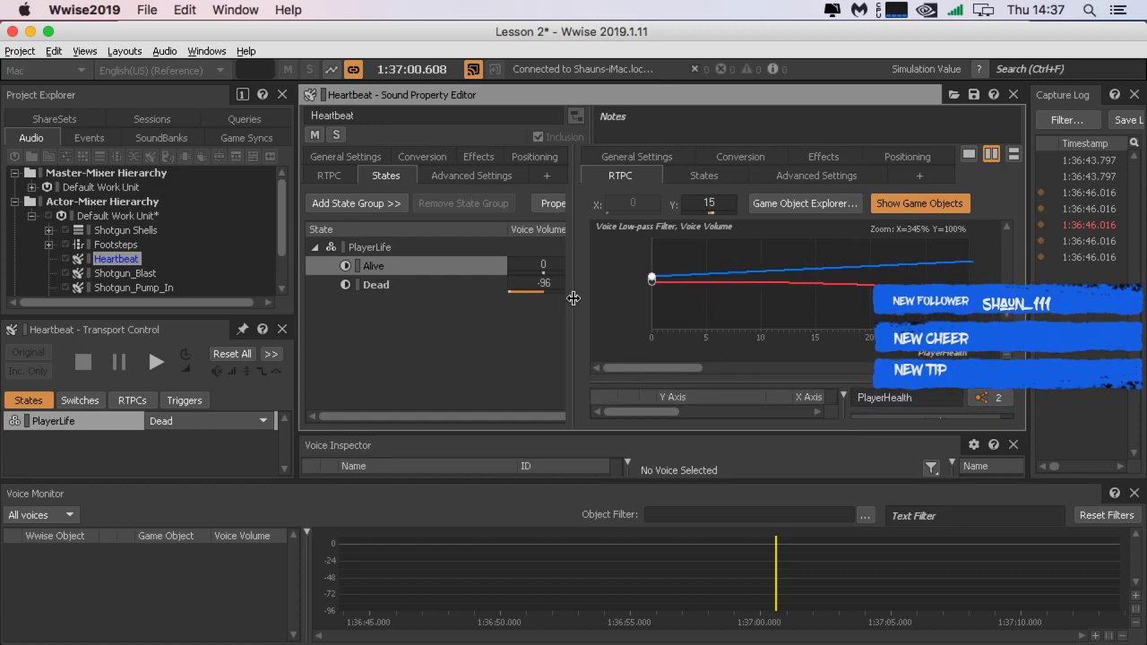
{"action": "left_click_drag", "start_coordinate": [572, 297], "coordinate": [426, 297]}
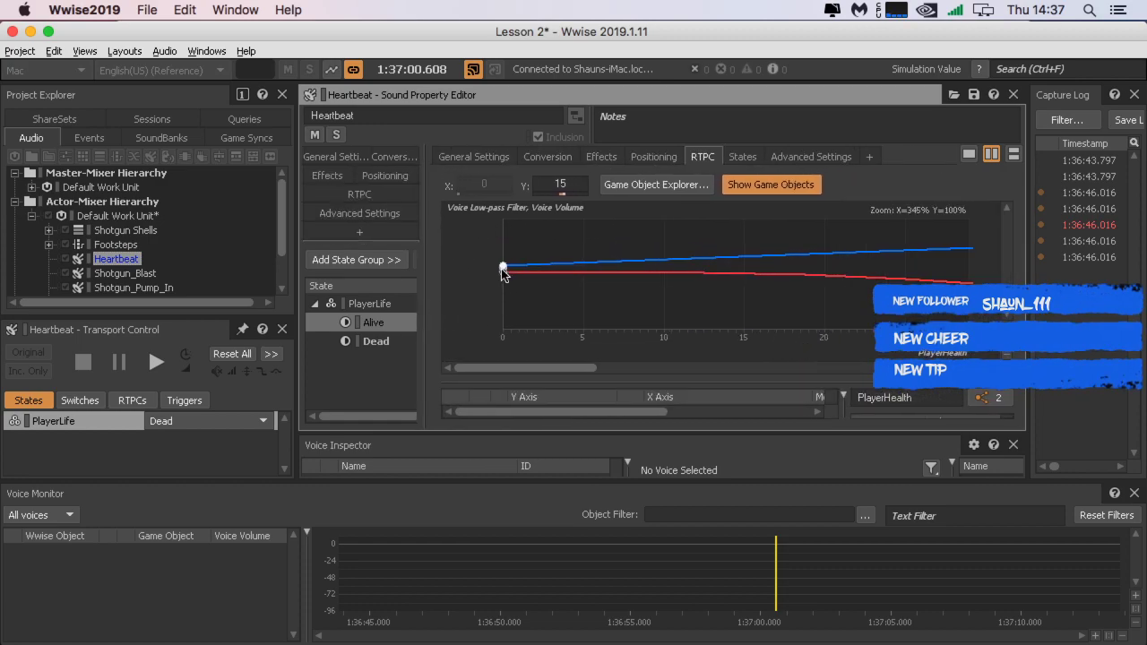
Step: Reposition the curve points at PlayerHealth 0, placing Voice Low-pass Filter at -39 and the first Voice Volume point at about 0.935
{"action": "left_click_drag", "start_coordinate": [503, 268], "coordinate": [503, 278]}
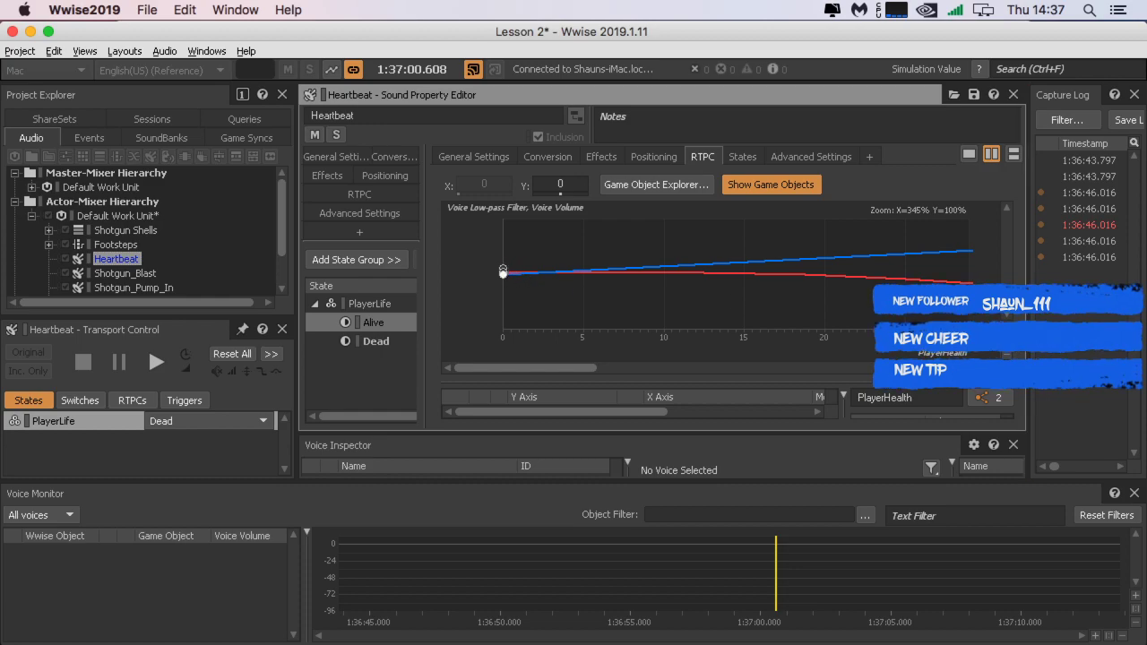
{"action": "mouse_move", "coordinate": [503, 272]}
{"action": "left_mouse_down"}
{"action": "mouse_move", "coordinate": [503, 287]}
{"action": "mouse_move", "coordinate": [505, 273]}
{"action": "left_mouse_up"}
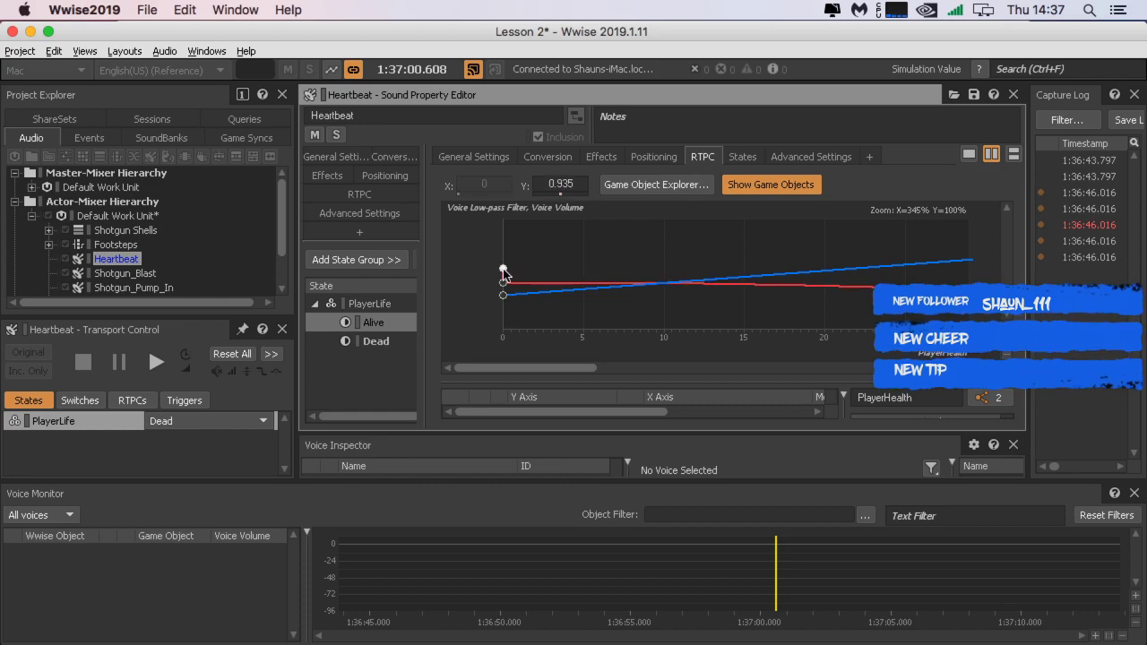
{"action": "right_click", "coordinate": [504, 269]}
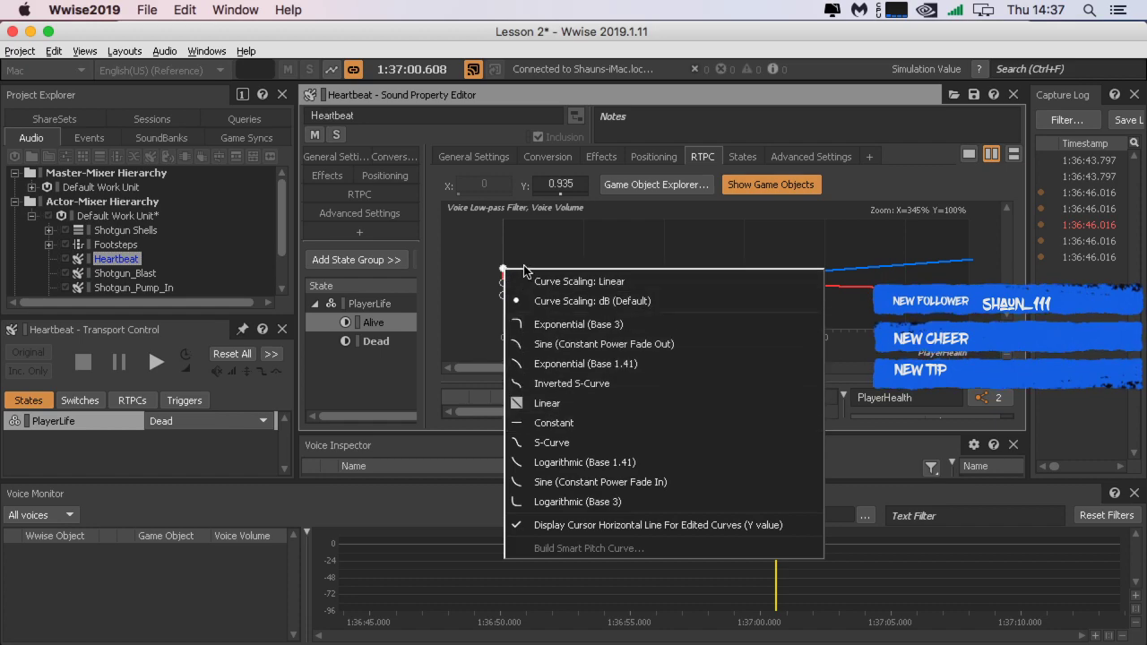
{"action": "left_click", "coordinate": [517, 263]}
{"action": "left_click", "coordinate": [504, 269]}
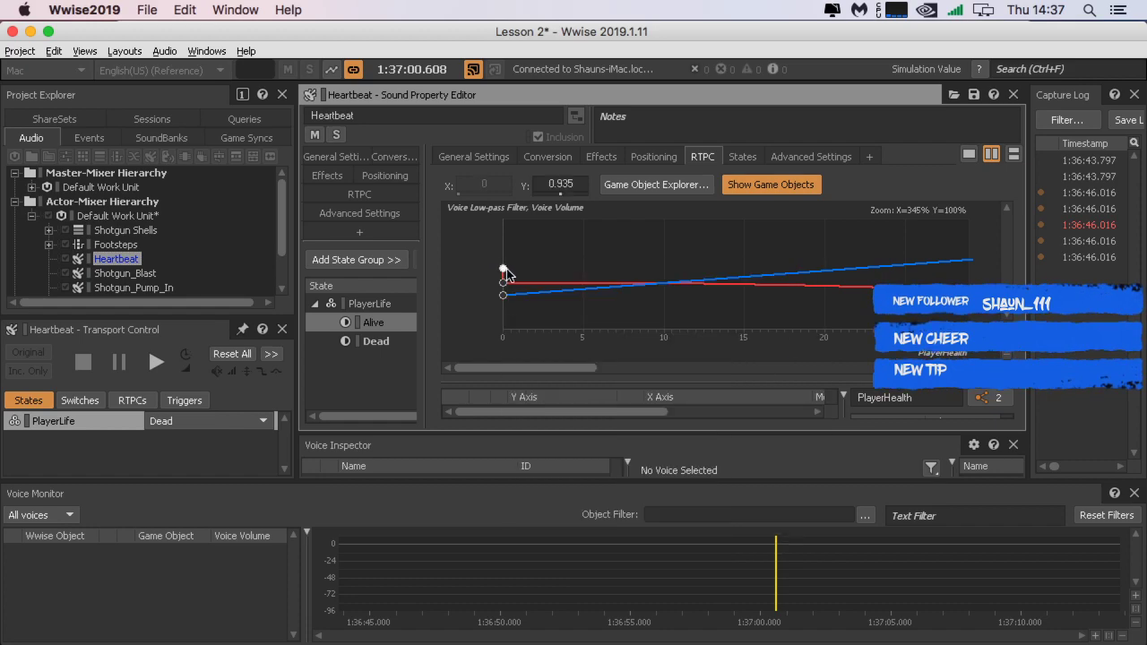
{"action": "mouse_move", "coordinate": [509, 260]}
{"action": "left_mouse_down"}
{"action": "mouse_move", "coordinate": [502, 289]}
{"action": "mouse_move", "coordinate": [505, 249]}
{"action": "mouse_move", "coordinate": [502, 270]}
{"action": "left_mouse_up"}
{"action": "left_click_drag", "start_coordinate": [504, 273], "coordinate": [507, 277]}
Step: Set the Y value of the Voice Volume curve's starting point to 0
{"action": "left_click", "coordinate": [572, 183]}
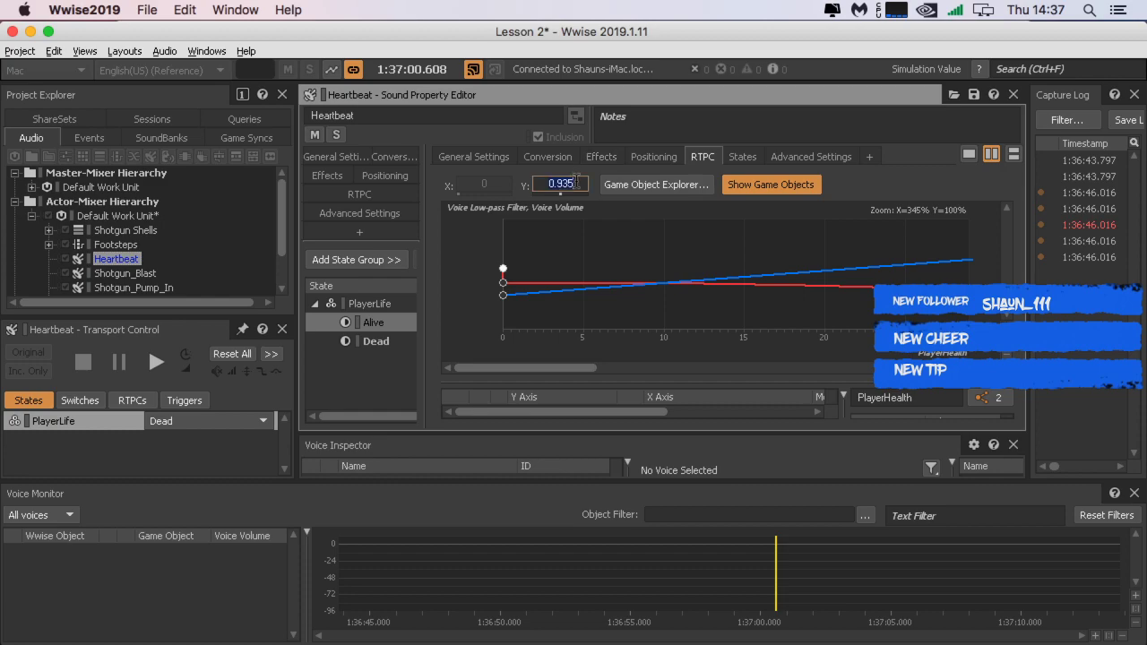
{"action": "left_click", "coordinate": [574, 182]}
{"action": "type", "text": "0"}
{"action": "key", "text": "Return"}
Step: Try to set the X value of the second Voice Volume point to 0, and enter 0.001 again
{"action": "left_click", "coordinate": [503, 282]}
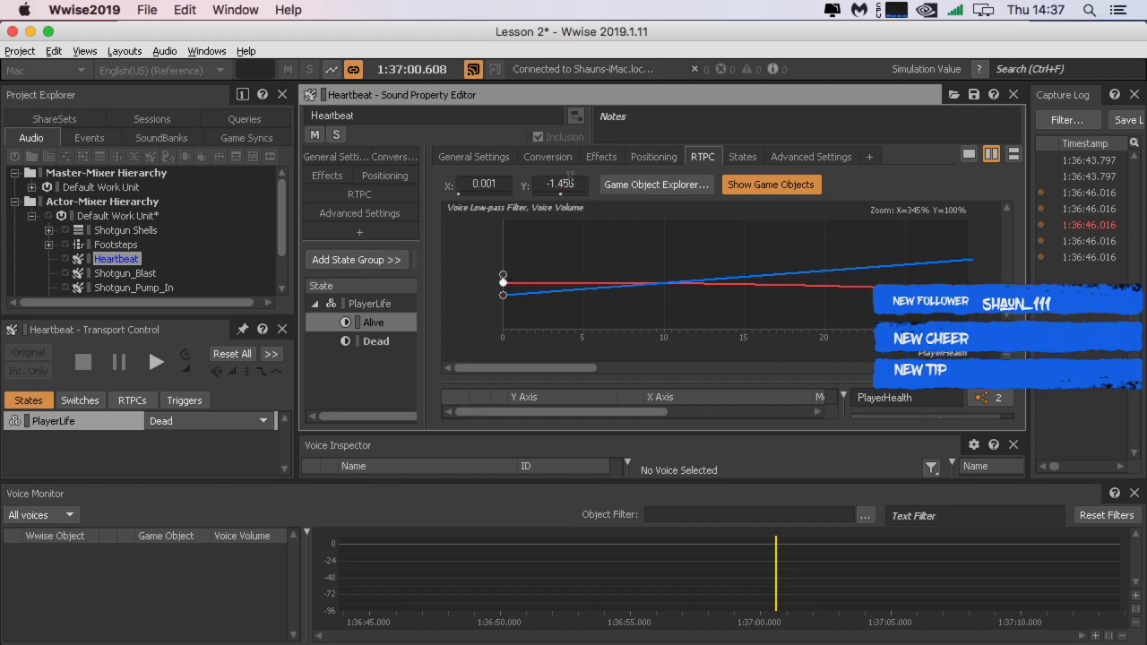
{"action": "left_click", "coordinate": [505, 183]}
{"action": "key", "text": "BackSpace"}
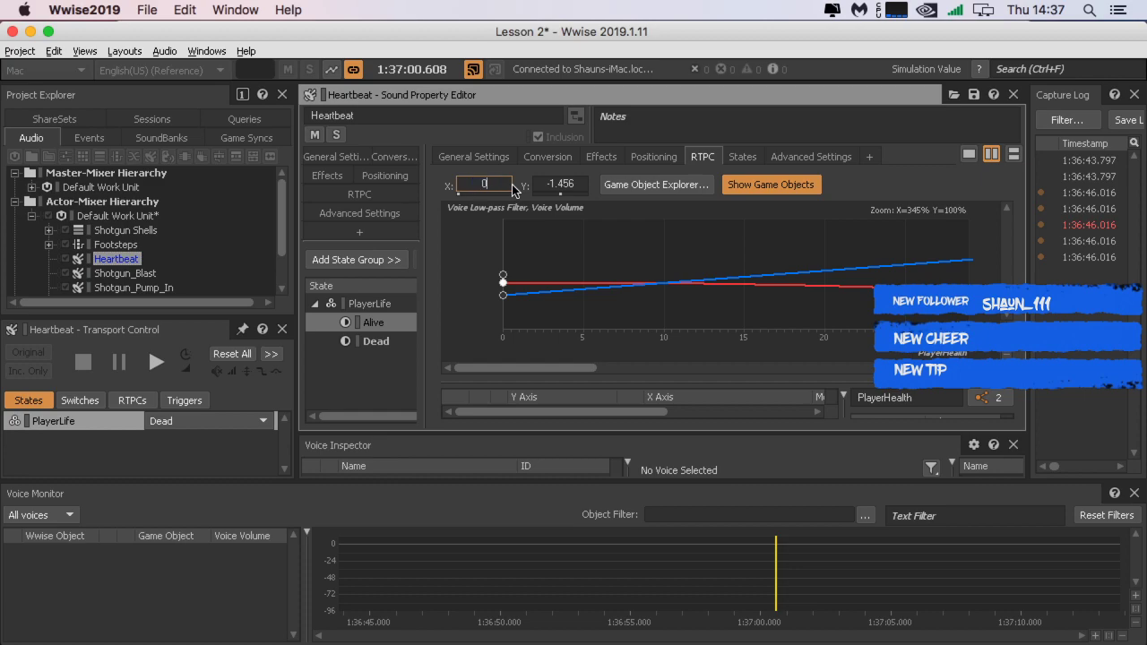
{"action": "type", "text": "0"}
{"action": "key", "text": "Return"}
{"action": "double_click", "coordinate": [498, 183]}
{"action": "type", "text": "001"}
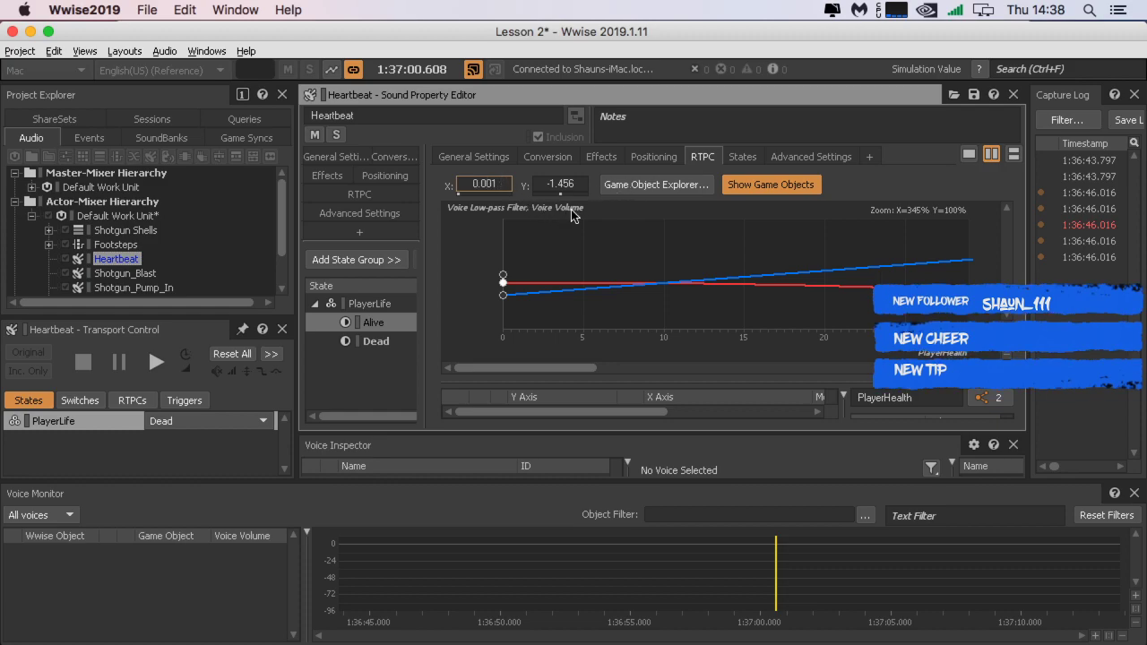
{"action": "key", "text": "Tab"}
Step: Set the Y value of the Voice Low-pass Filter curve's starting point to 0 and select the second Voice Volume point to check it
{"action": "left_click", "coordinate": [502, 295]}
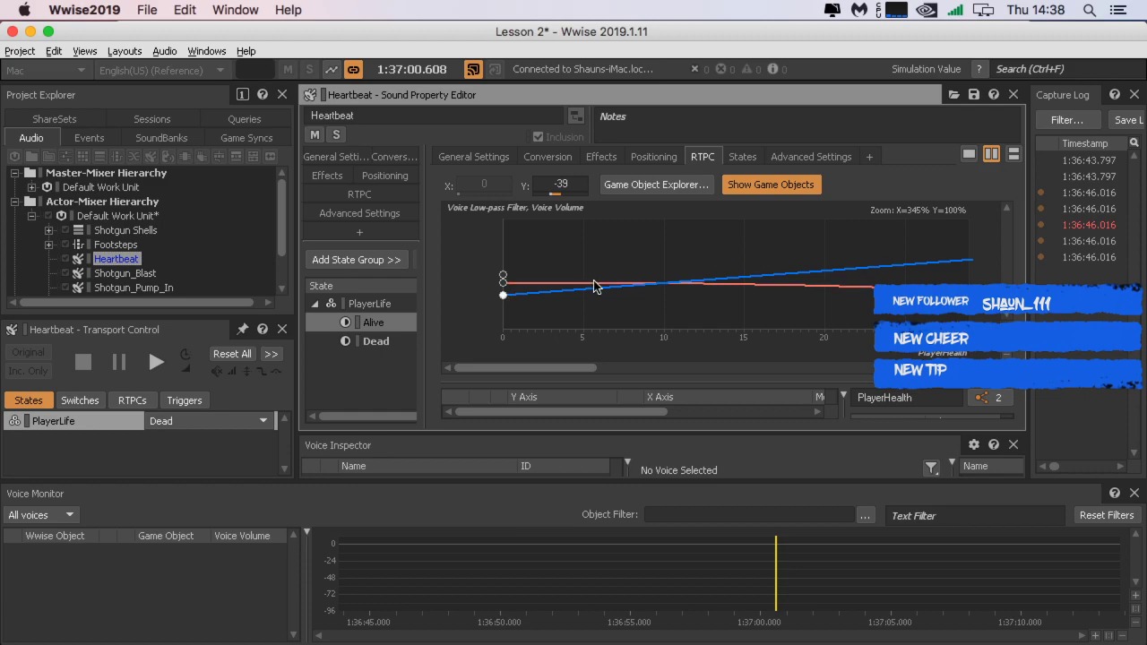
{"action": "left_click", "coordinate": [573, 183]}
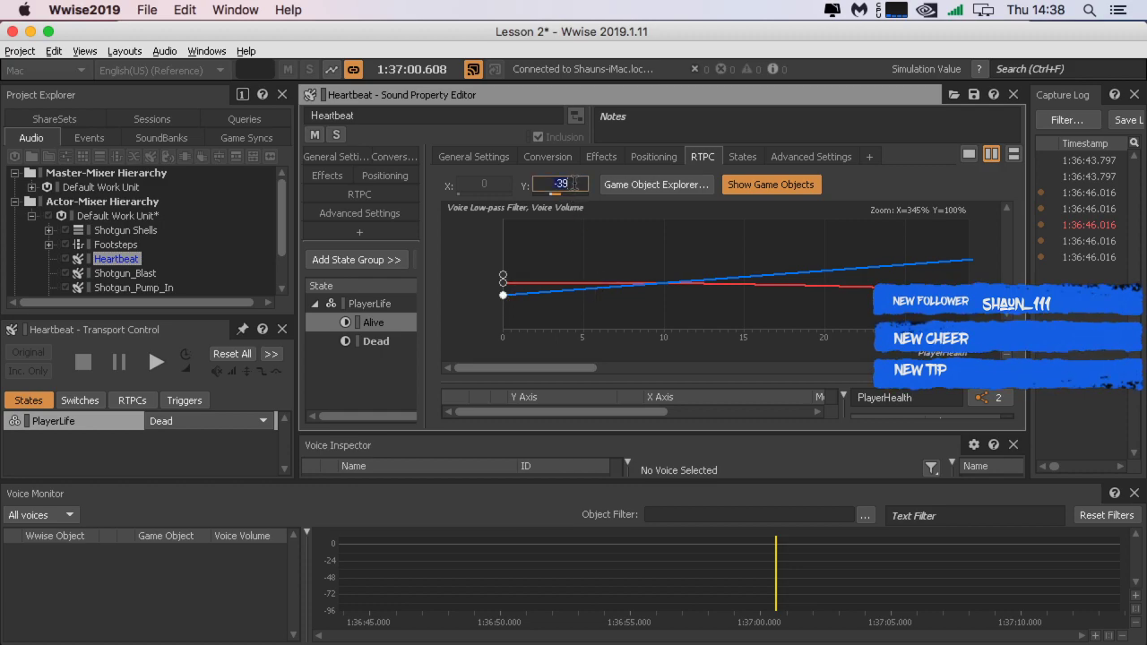
{"action": "type", "text": "0"}
{"action": "key", "text": "Return"}
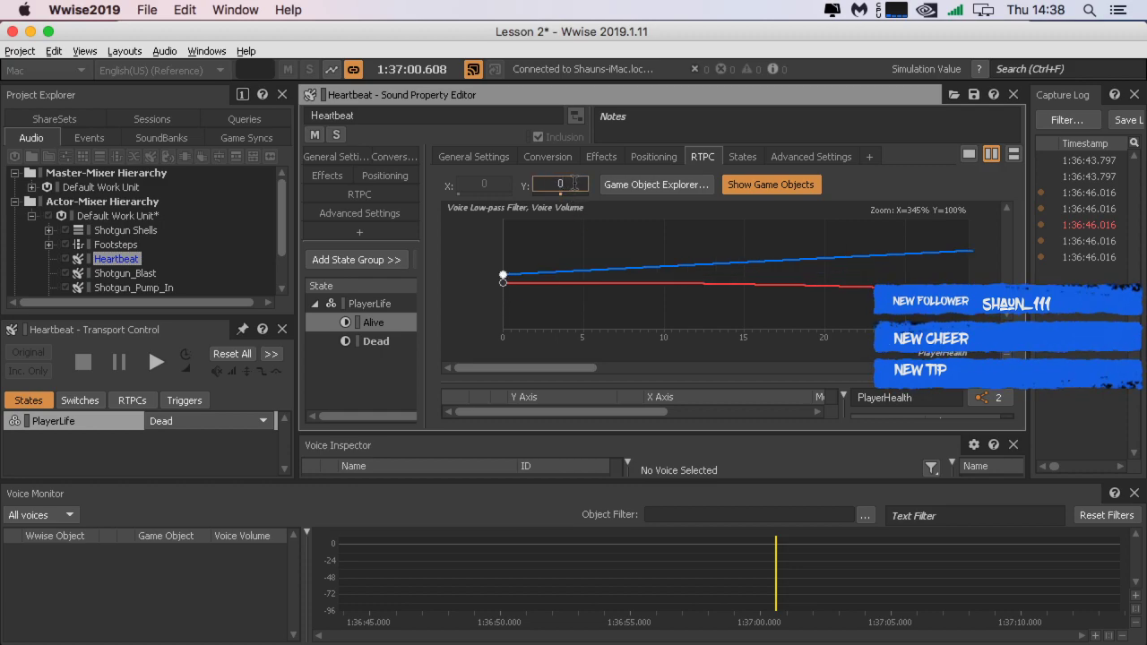
{"action": "left_click", "coordinate": [501, 283]}
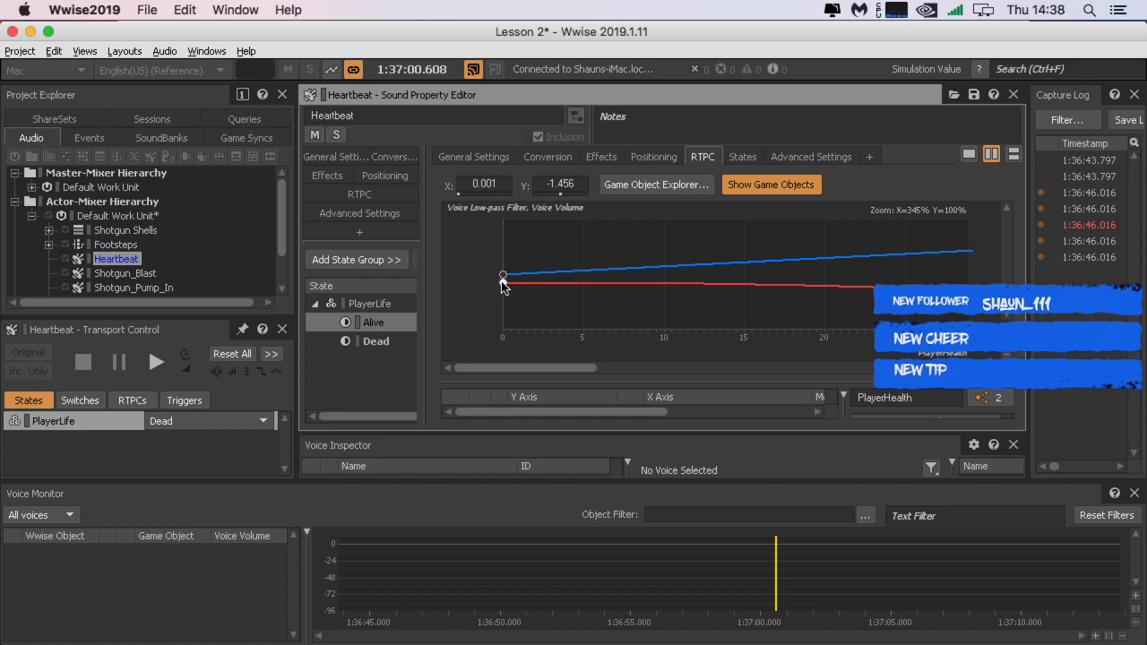
{"action": "mouse_move", "coordinate": [523, 367]}
{"action": "left_mouse_down"}
{"action": "mouse_move", "coordinate": [807, 368]}
{"action": "mouse_move", "coordinate": [935, 353]}
{"action": "mouse_move", "coordinate": [734, 369]}
{"action": "mouse_move", "coordinate": [875, 359]}
{"action": "left_mouse_up"}
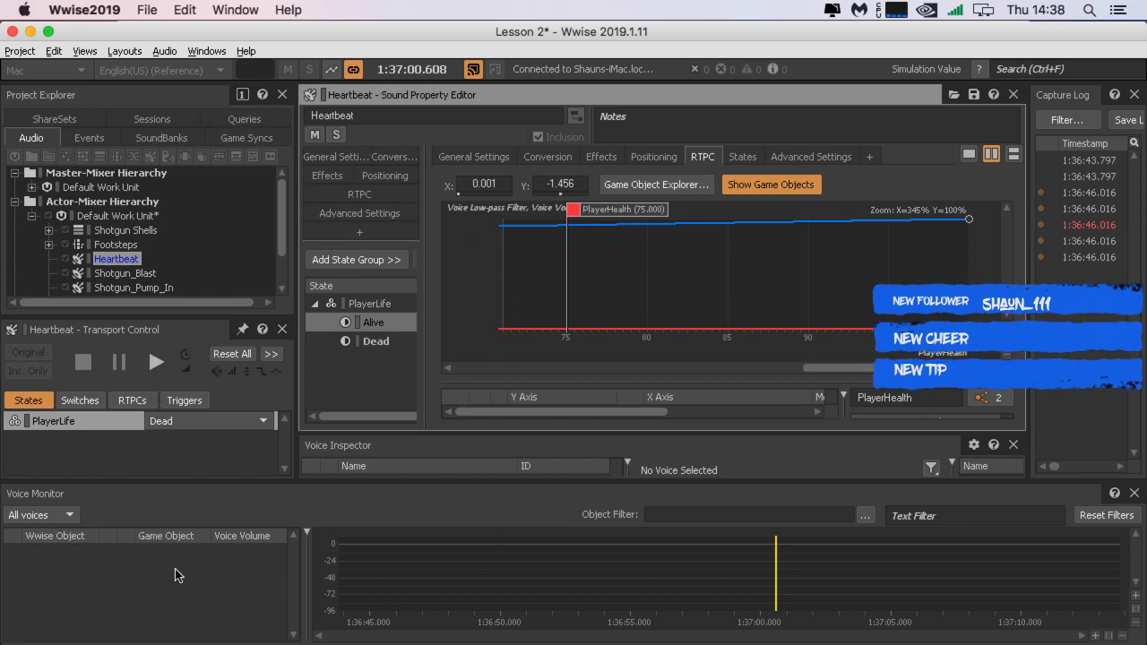
Step: Look through Heartbeat's state, switch and trigger settings in the Transport Control and set the PlayerHealth RTPC to 0
{"action": "left_click", "coordinate": [210, 423]}
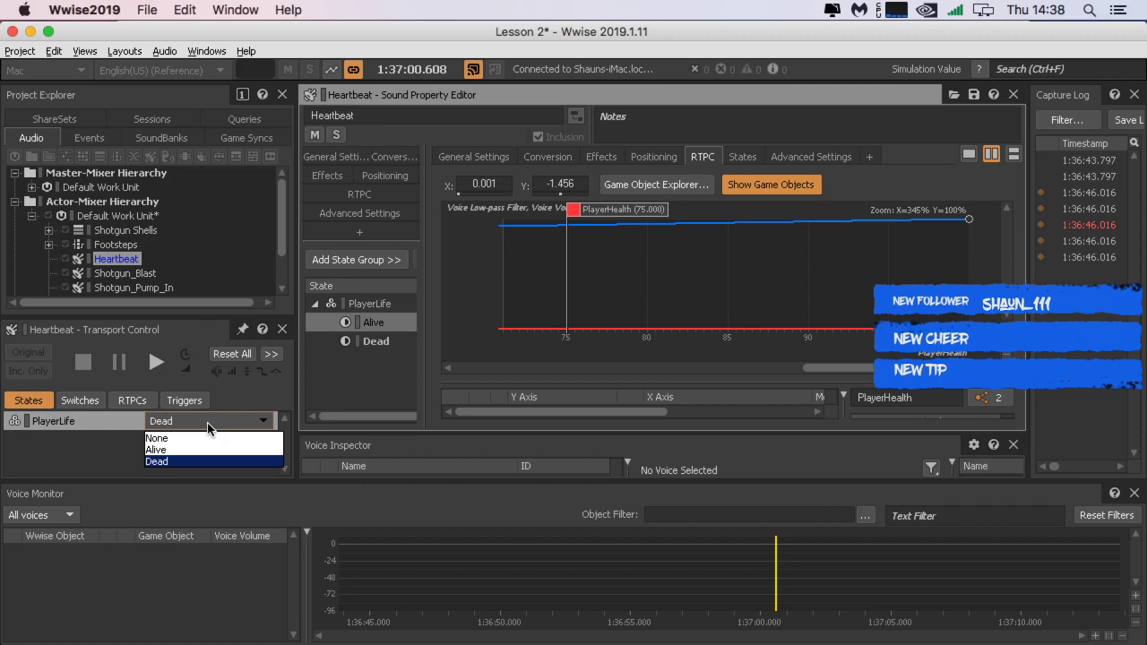
{"action": "left_click", "coordinate": [75, 450]}
{"action": "left_click", "coordinate": [80, 400]}
{"action": "left_click", "coordinate": [132, 401]}
{"action": "left_click", "coordinate": [179, 403]}
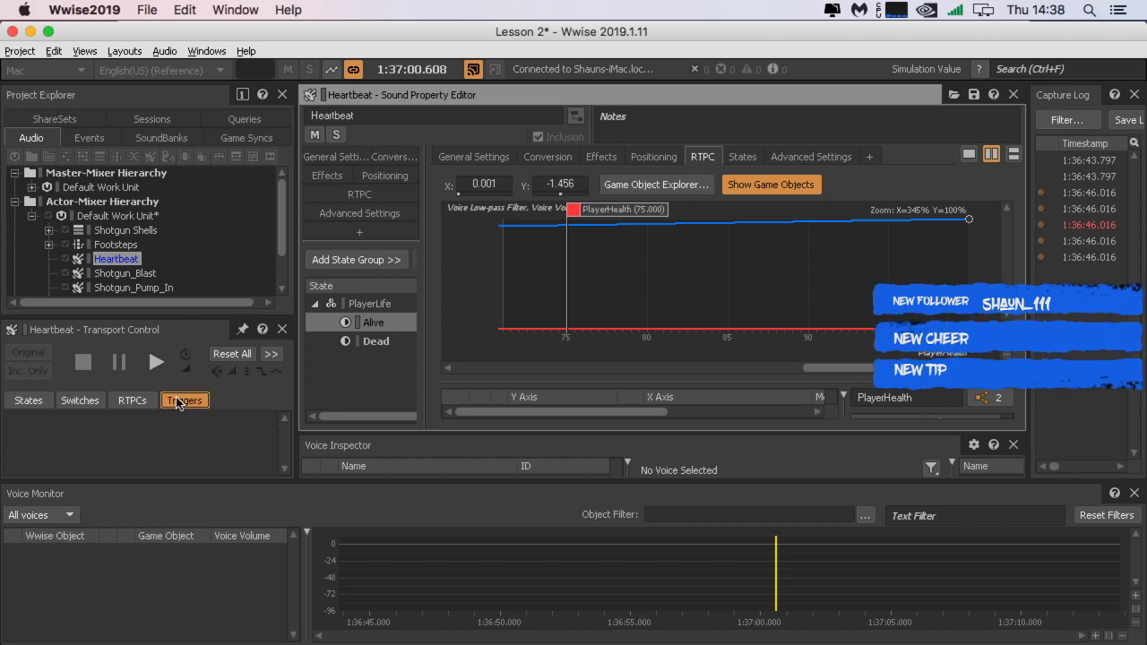
{"action": "left_click", "coordinate": [133, 400]}
{"action": "left_click", "coordinate": [251, 419]}
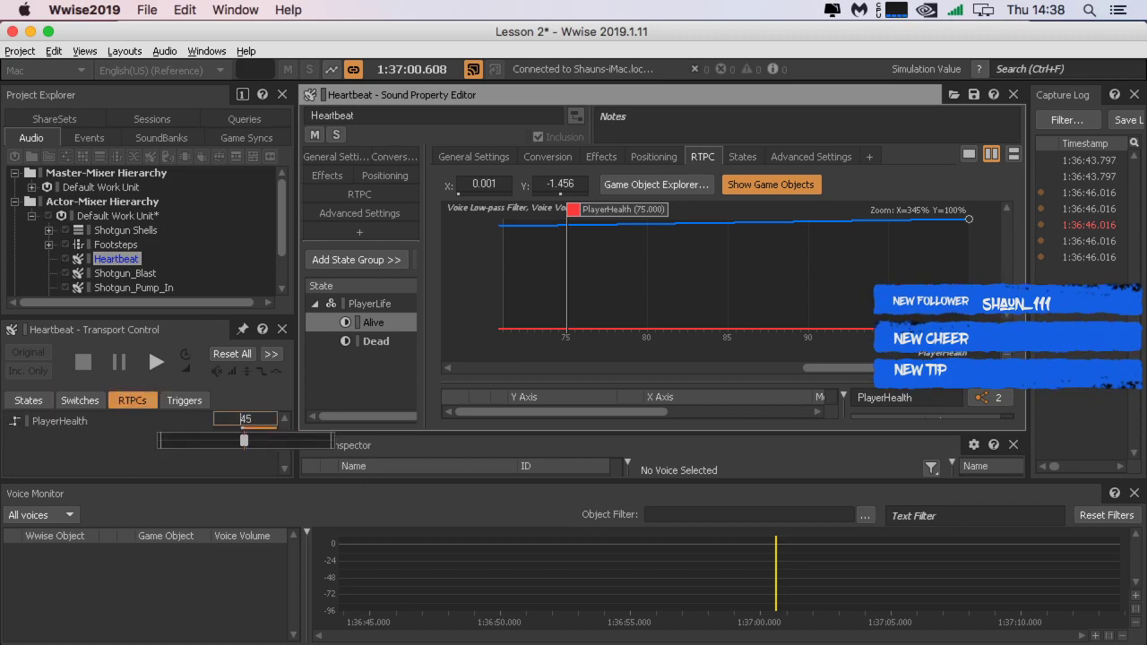
{"action": "left_click_drag", "start_coordinate": [244, 440], "coordinate": [162, 440]}
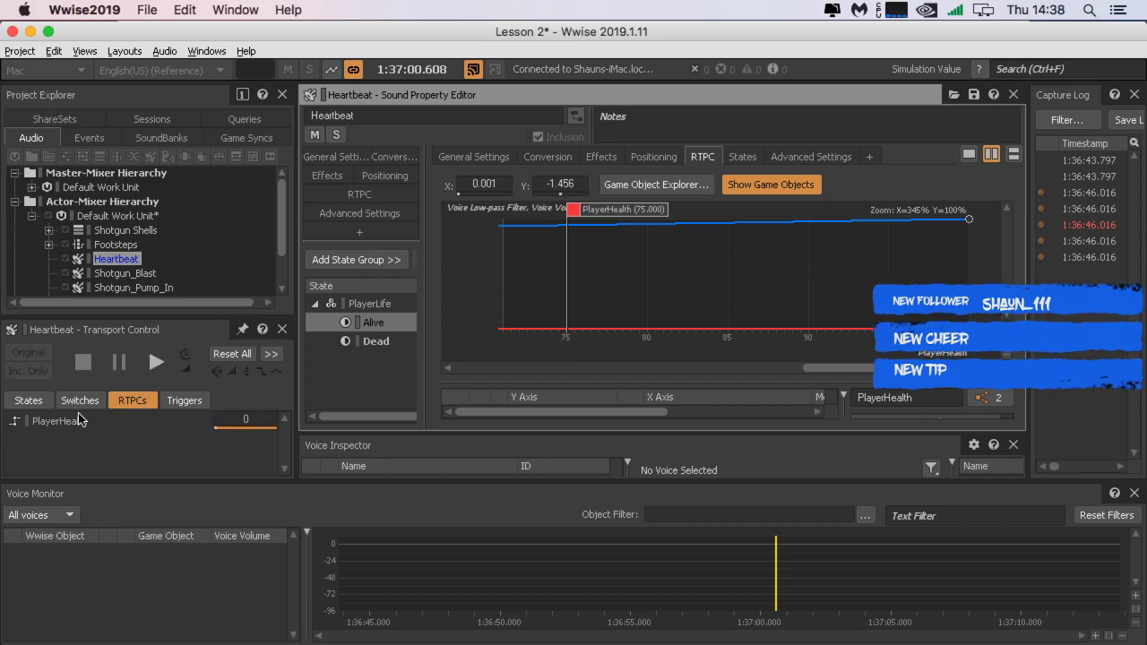
{"action": "left_click", "coordinate": [127, 424]}
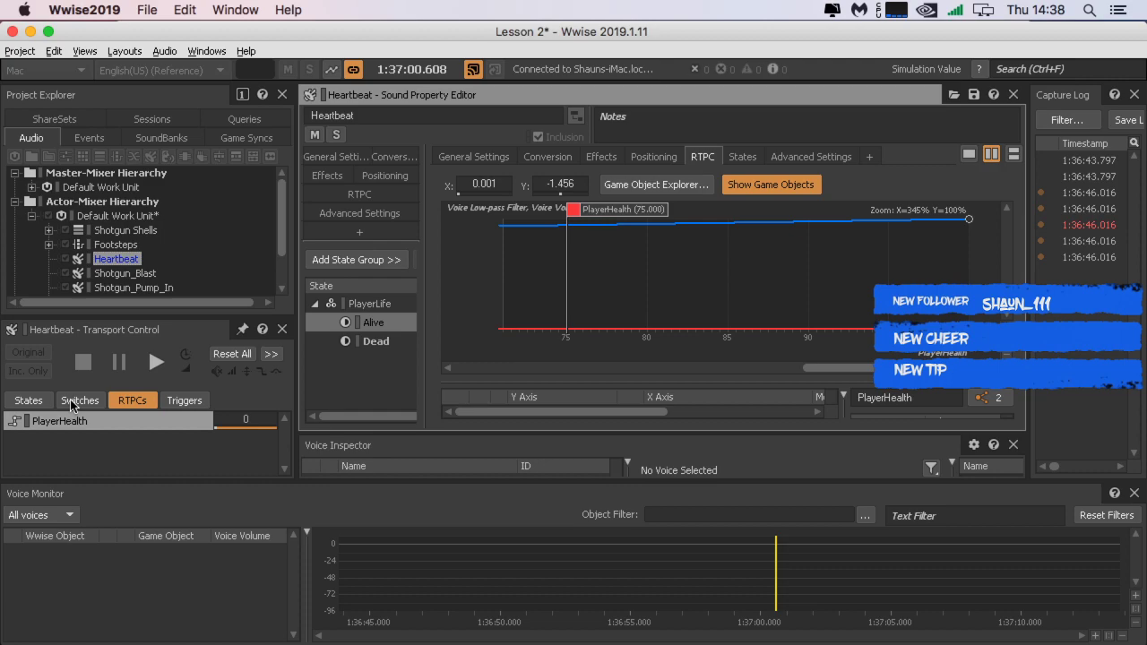
Step: Set the PlayerLife state to Alive in Heartbeat's Transport Control, then play the sound and stop it
{"action": "left_click", "coordinate": [34, 401]}
{"action": "left_click", "coordinate": [187, 420]}
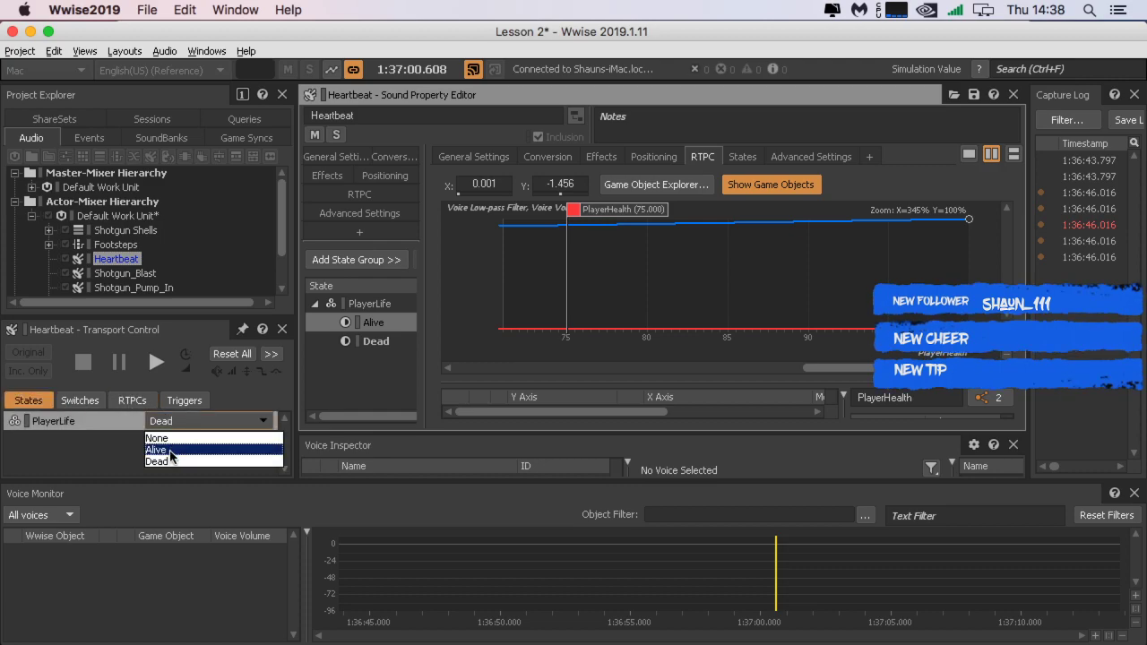
{"action": "left_click", "coordinate": [179, 446]}
{"action": "left_click", "coordinate": [156, 362]}
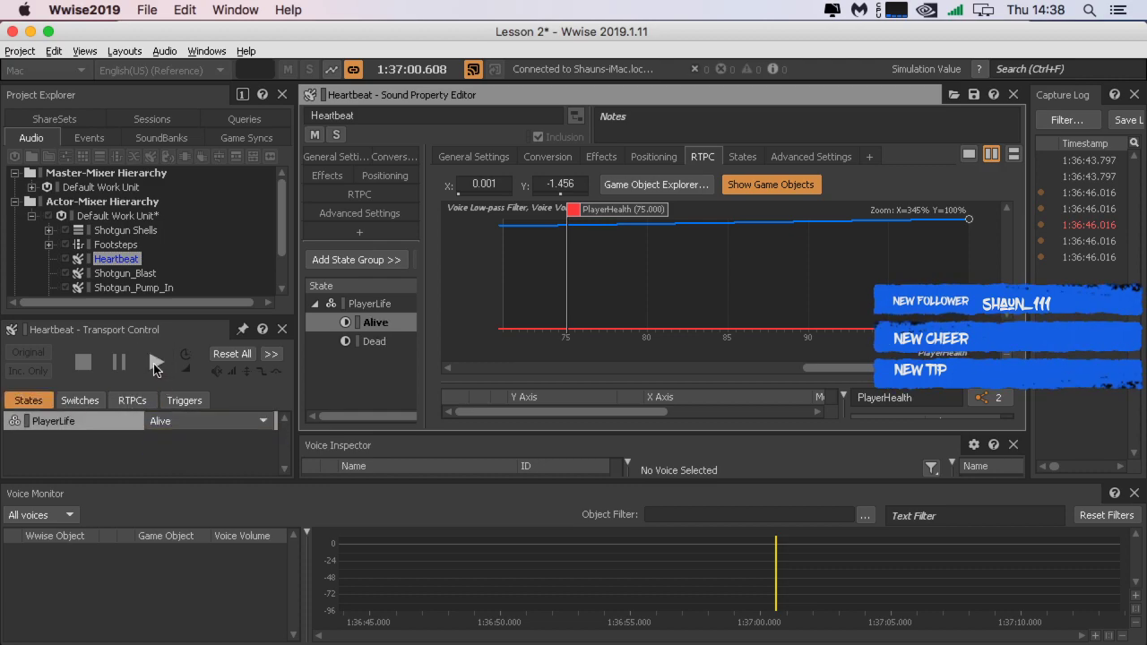
{"action": "left_click", "coordinate": [152, 363]}
{"action": "left_click", "coordinate": [79, 363]}
Step: Set the PlayerLife state to None for auditioning Heartbeat
{"action": "left_click", "coordinate": [179, 420]}
{"action": "left_click", "coordinate": [165, 431]}
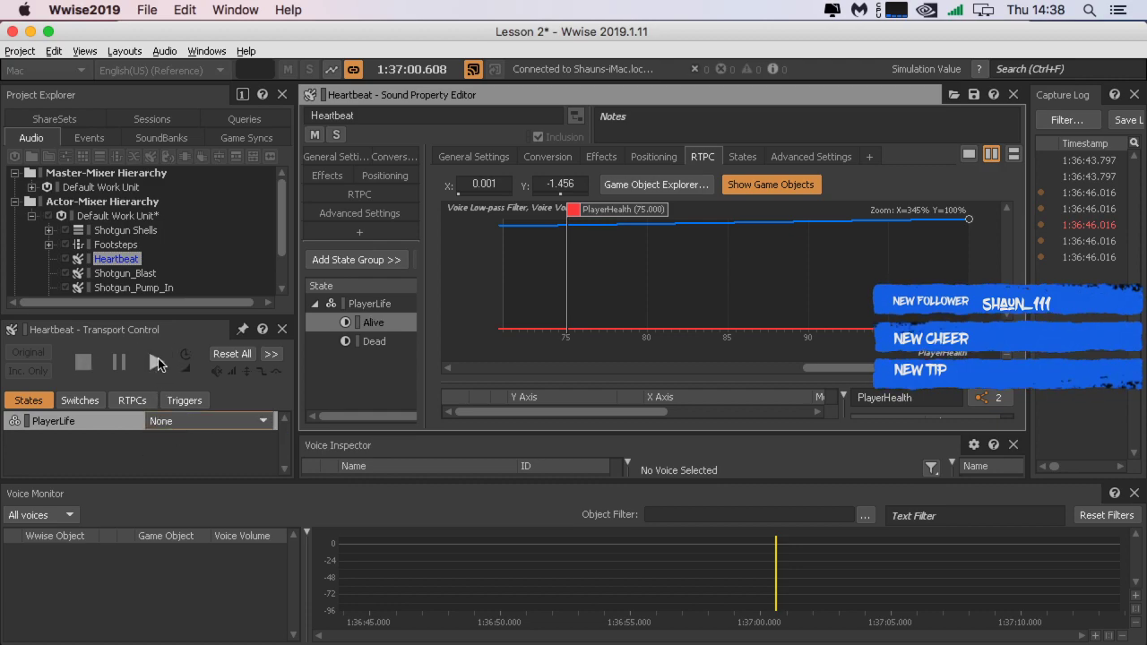
{"action": "left_click", "coordinate": [122, 261]}
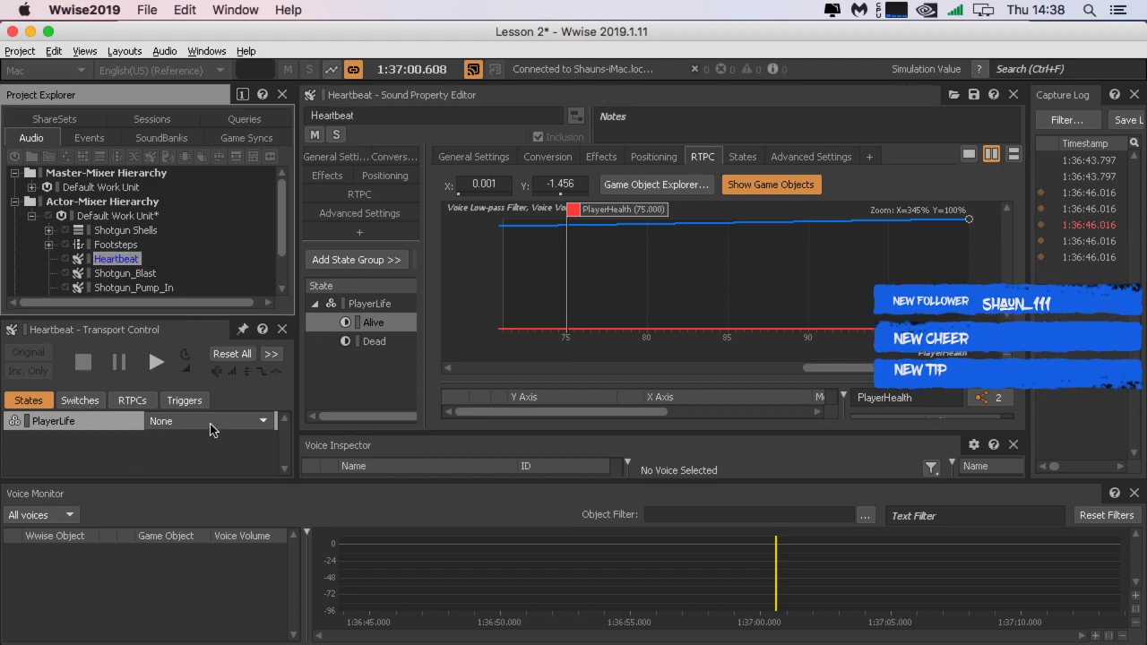
Step: Check Heartbeat's trigger and switch settings in the Transport Control and raise the PlayerHealth RTPC to 100
{"action": "left_click", "coordinate": [187, 401]}
{"action": "left_click", "coordinate": [88, 403]}
{"action": "left_click", "coordinate": [132, 401]}
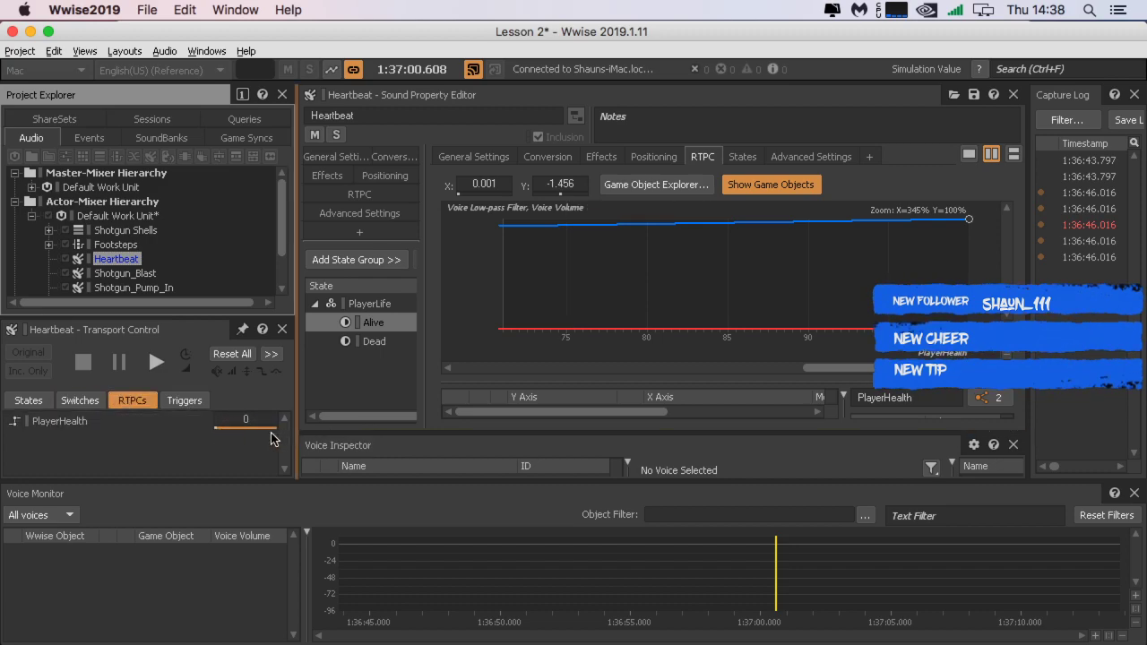
{"action": "mouse_move", "coordinate": [244, 429]}
{"action": "left_mouse_down"}
{"action": "mouse_move", "coordinate": [230, 440]}
{"action": "mouse_move", "coordinate": [331, 440]}
{"action": "left_mouse_up"}
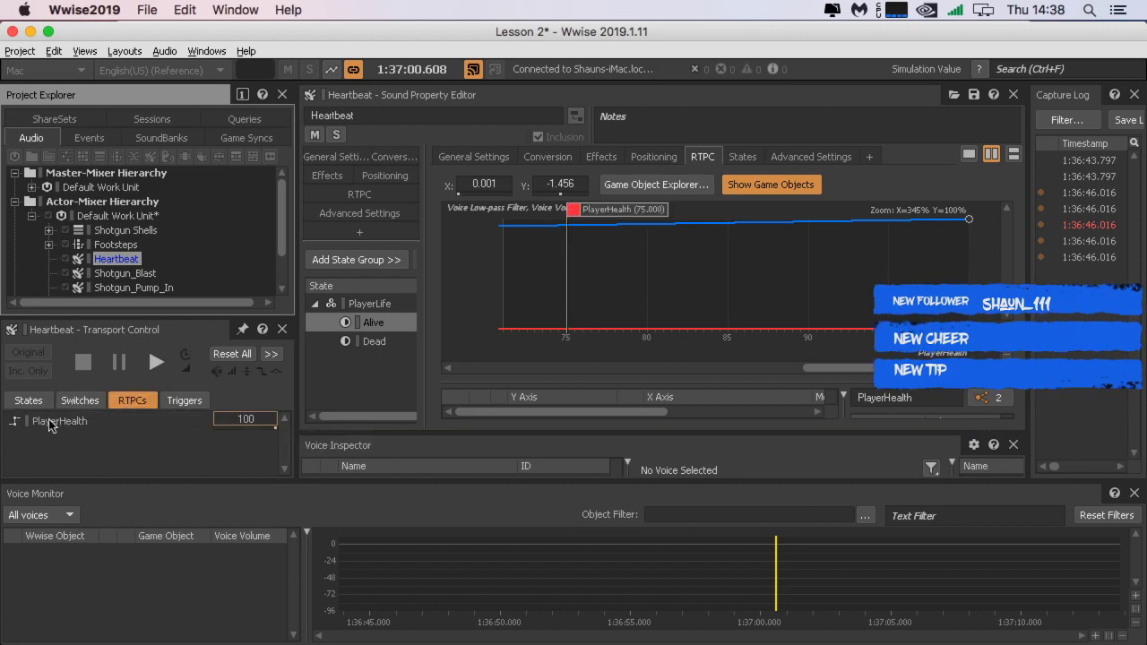
{"action": "mouse_move", "coordinate": [262, 421]}
{"action": "left_mouse_down"}
{"action": "mouse_move", "coordinate": [317, 440]}
{"action": "mouse_move", "coordinate": [256, 440]}
{"action": "mouse_move", "coordinate": [324, 440]}
{"action": "mouse_move", "coordinate": [168, 440]}
{"action": "mouse_move", "coordinate": [330, 440]}
{"action": "left_mouse_up"}
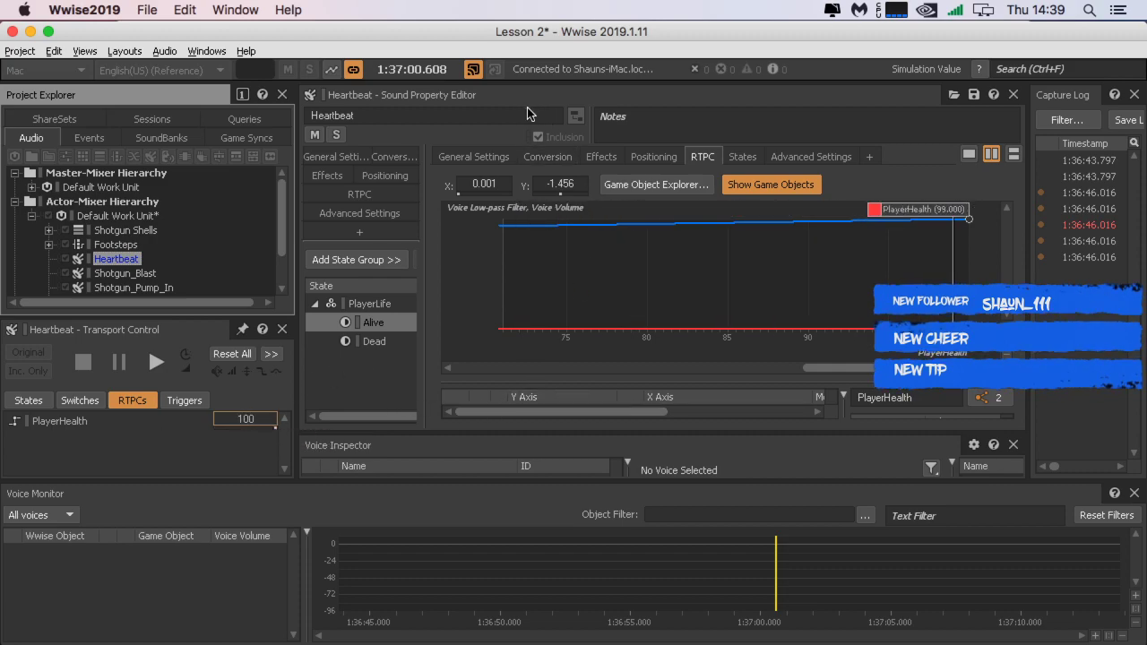
Step: Zoom the RTPC graph out until Heartbeat's curves are shown from a PlayerHealth of 0 upward
{"action": "left_click", "coordinate": [1006, 355]}
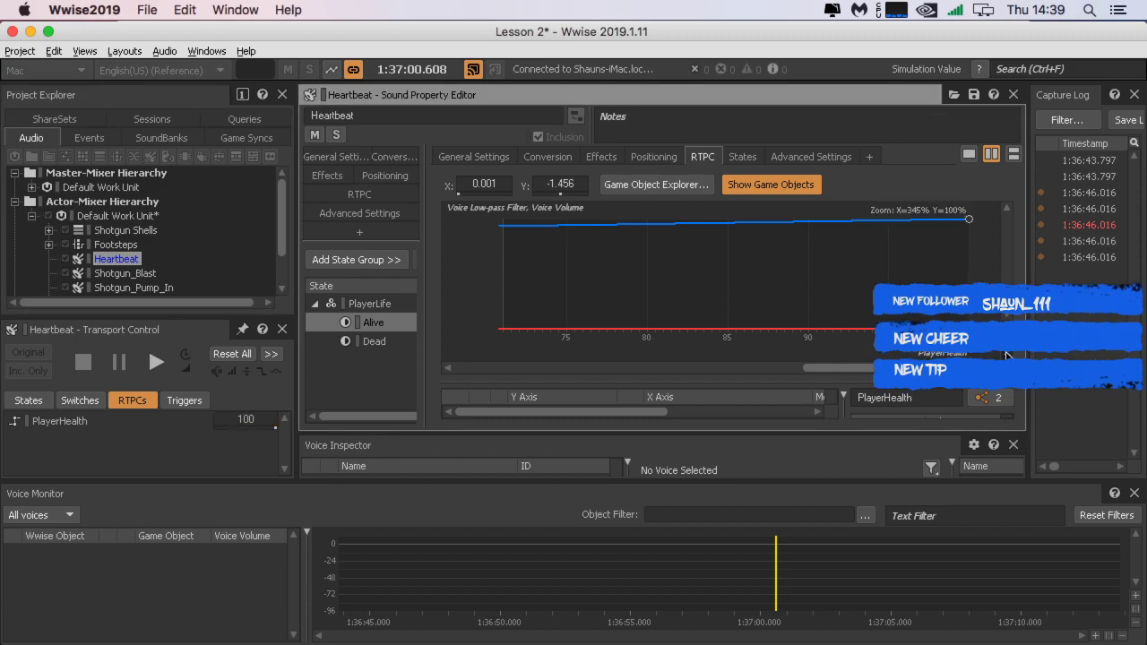
{"action": "left_click", "coordinate": [993, 368]}
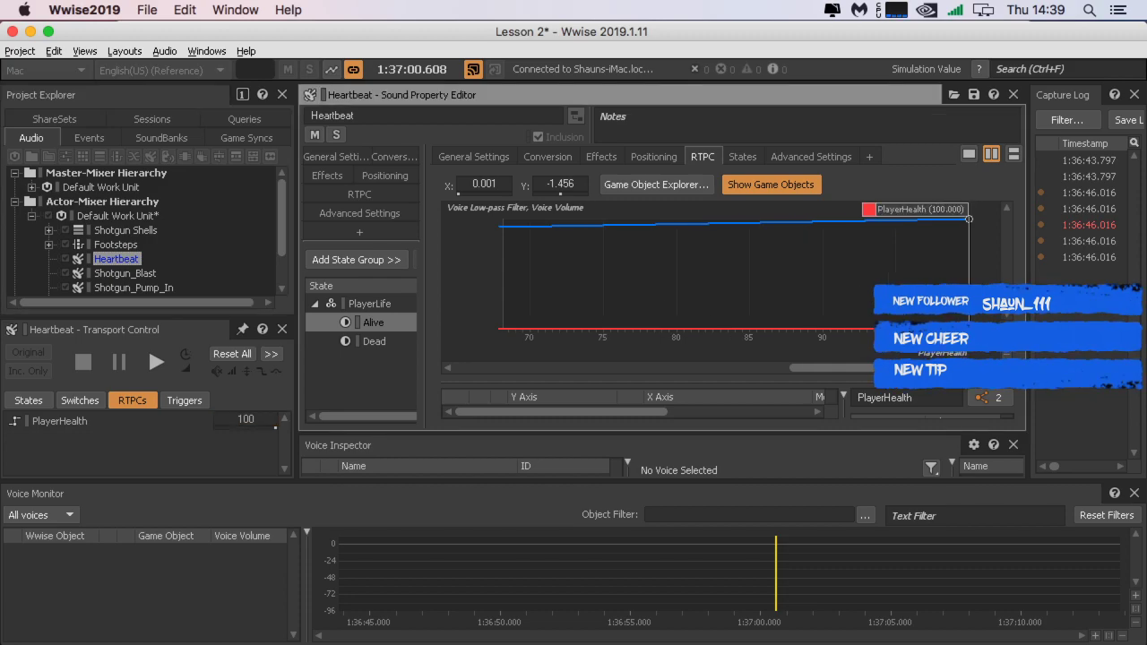
{"action": "left_click", "coordinate": [992, 368]}
{"action": "left_click", "coordinate": [992, 368]}
{"action": "left_click", "coordinate": [993, 367]}
{"action": "left_click", "coordinate": [993, 367]}
{"action": "left_click", "coordinate": [993, 367]}
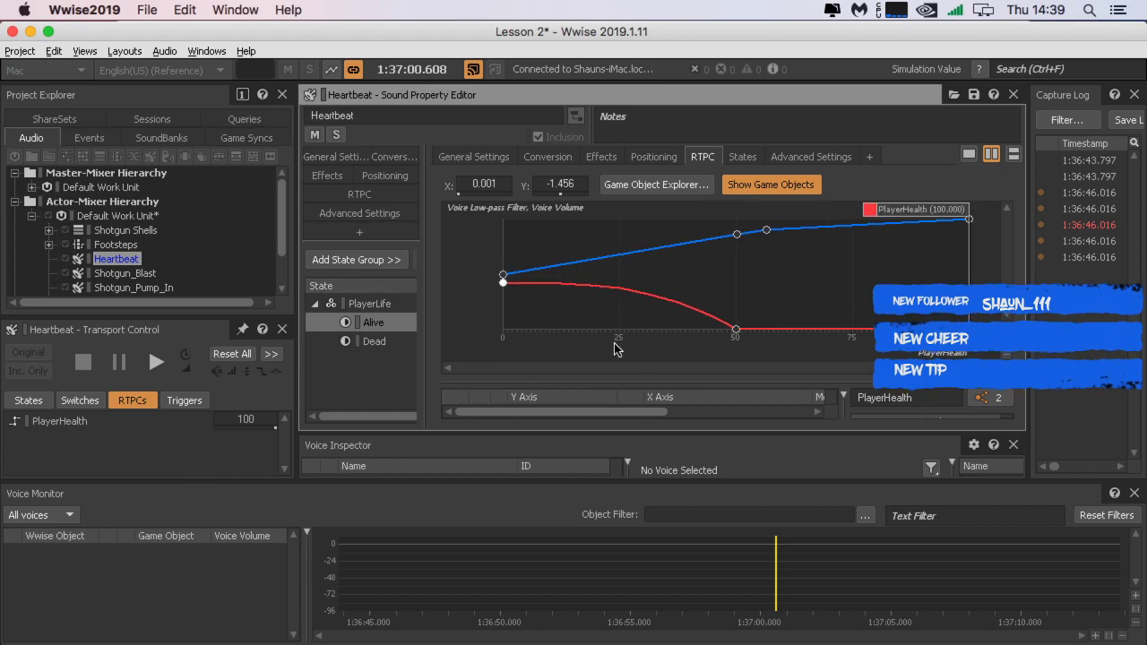
Step: Enlarge the list of Heartbeat's states, select Alive under PlayerLife and play the sound with PlayerHealth at 100
{"action": "mouse_move", "coordinate": [274, 429]}
{"action": "left_mouse_down"}
{"action": "mouse_move", "coordinate": [304, 440]}
{"action": "mouse_move", "coordinate": [161, 440]}
{"action": "mouse_move", "coordinate": [331, 440]}
{"action": "mouse_move", "coordinate": [280, 426]}
{"action": "left_mouse_up"}
{"action": "left_click_drag", "start_coordinate": [838, 435], "coordinate": [699, 433]}
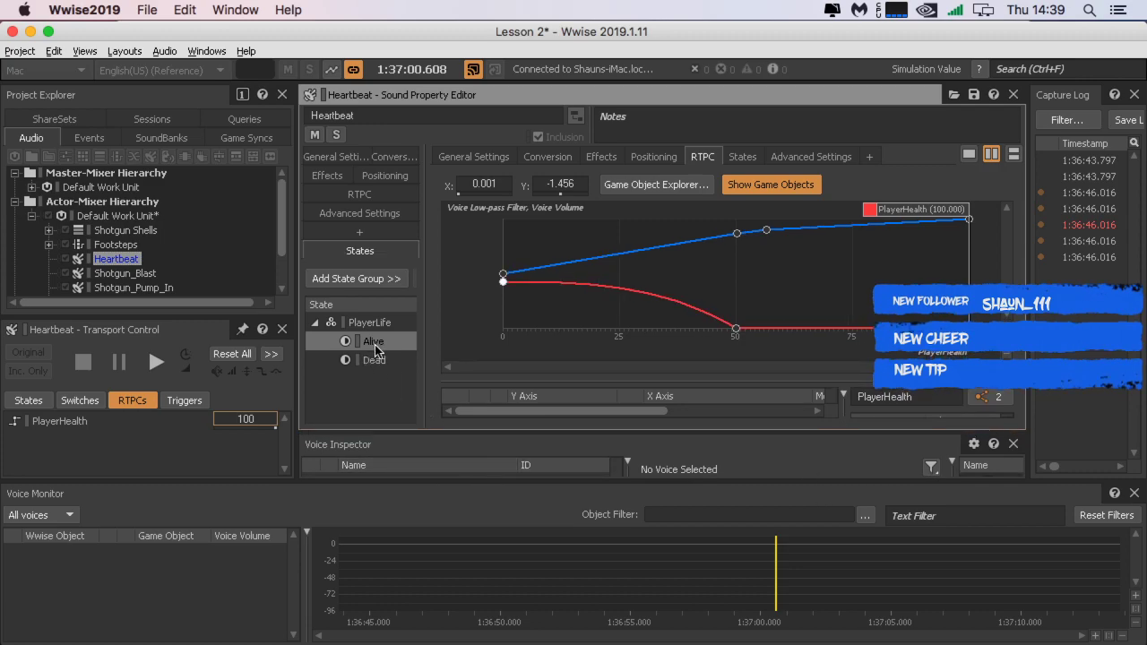
{"action": "left_click", "coordinate": [376, 346]}
{"action": "left_click", "coordinate": [152, 362]}
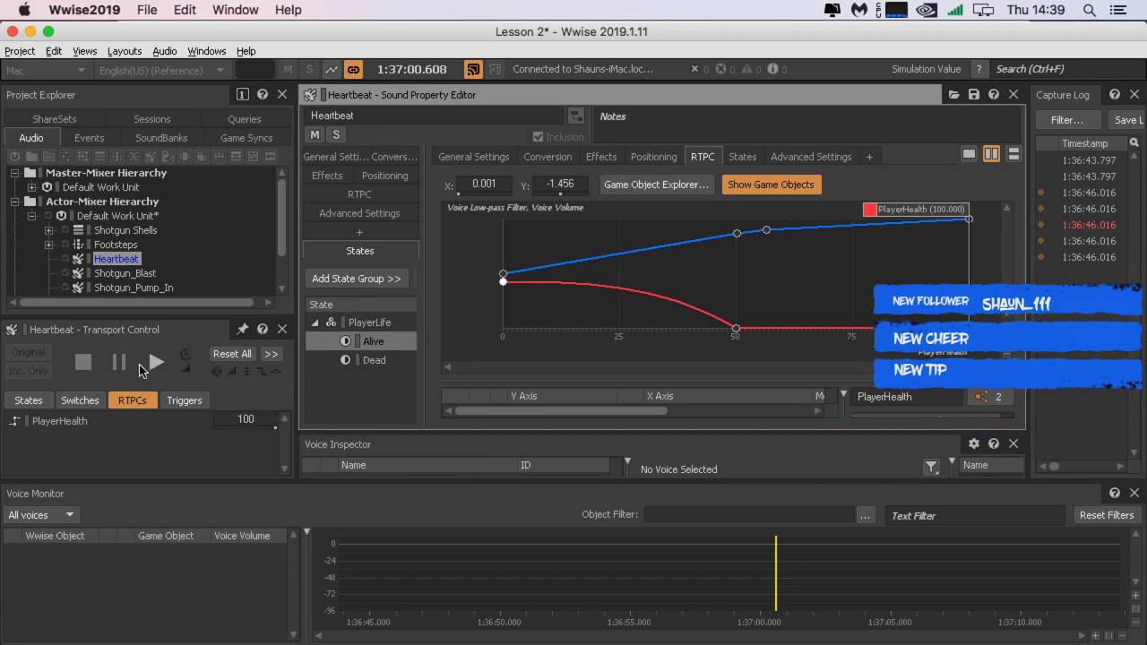
Step: Start a profiler capture and test the PlayerHealth RTPC, leaving its value at 100
{"action": "left_click", "coordinate": [332, 68]}
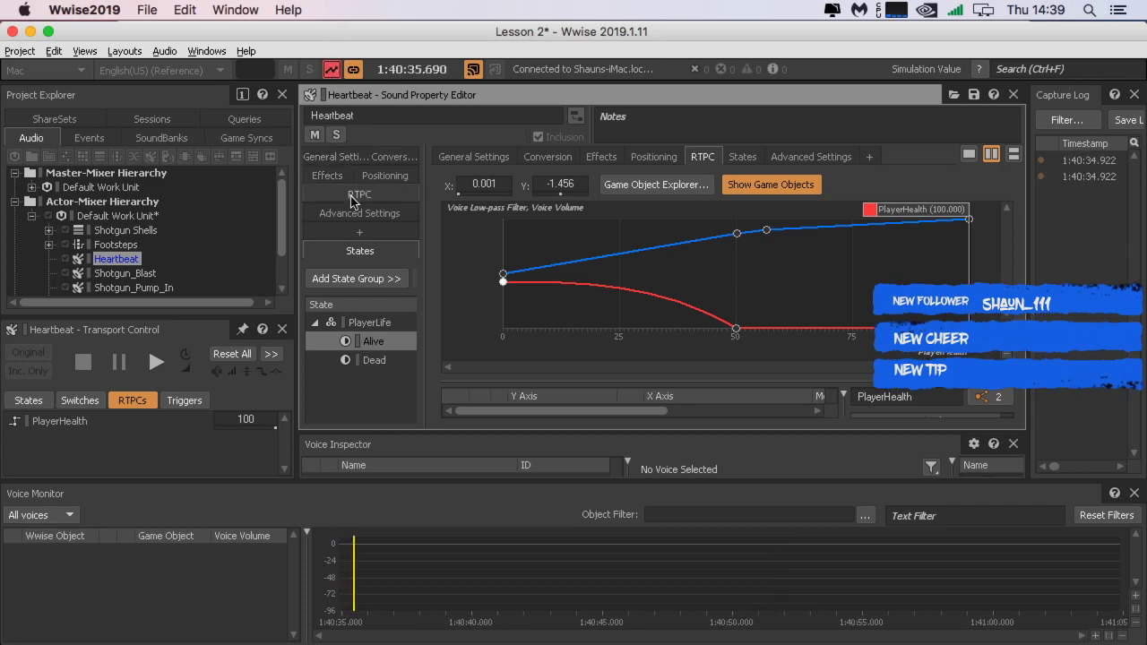
{"action": "left_click", "coordinate": [95, 421]}
{"action": "mouse_move", "coordinate": [274, 434]}
{"action": "left_mouse_down"}
{"action": "mouse_move", "coordinate": [160, 434]}
{"action": "mouse_move", "coordinate": [331, 435]}
{"action": "left_mouse_up"}
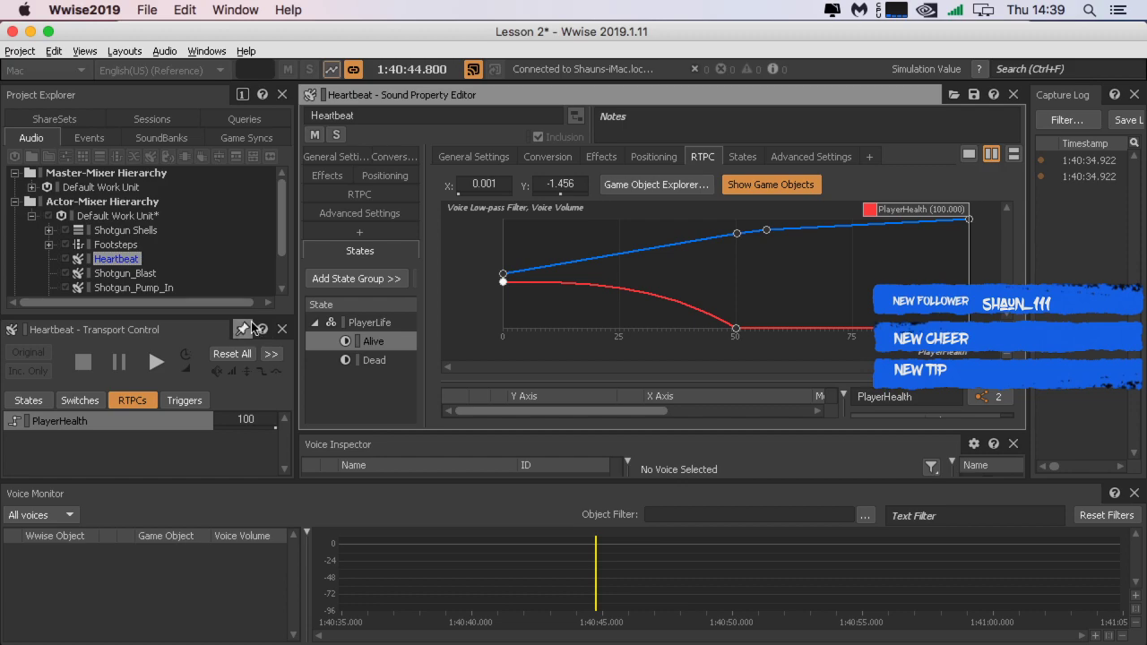
Step: Examine the PlayerLife state group, its Alive and Dead states and its custom transition time among the game syncs
{"action": "left_click", "coordinate": [116, 245]}
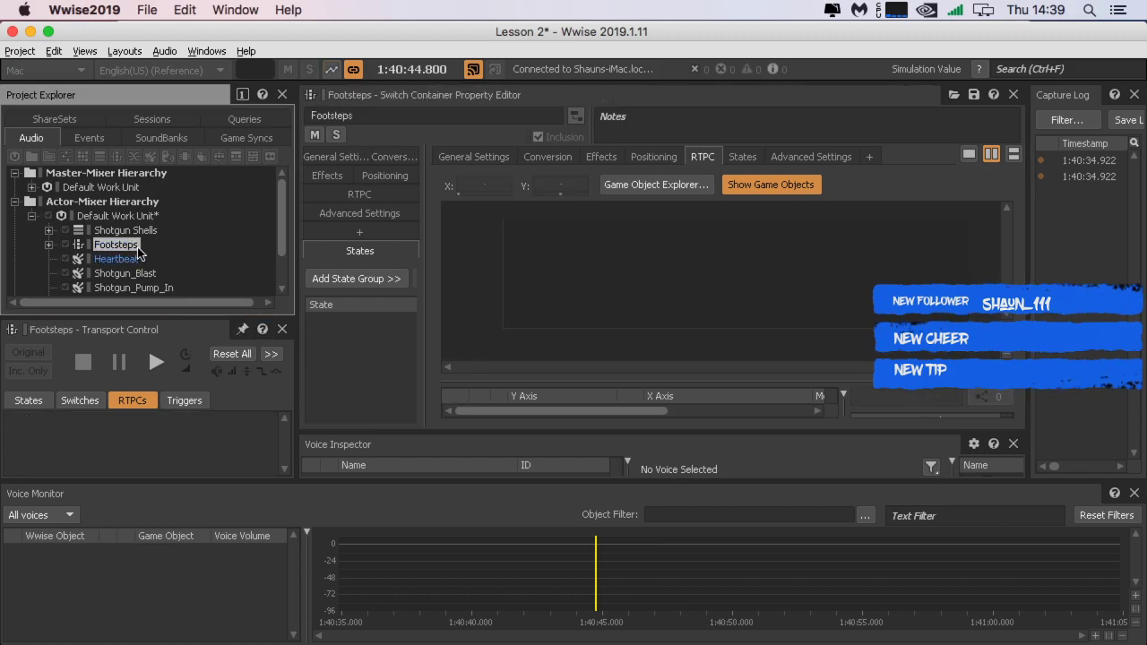
{"action": "left_click", "coordinate": [133, 259]}
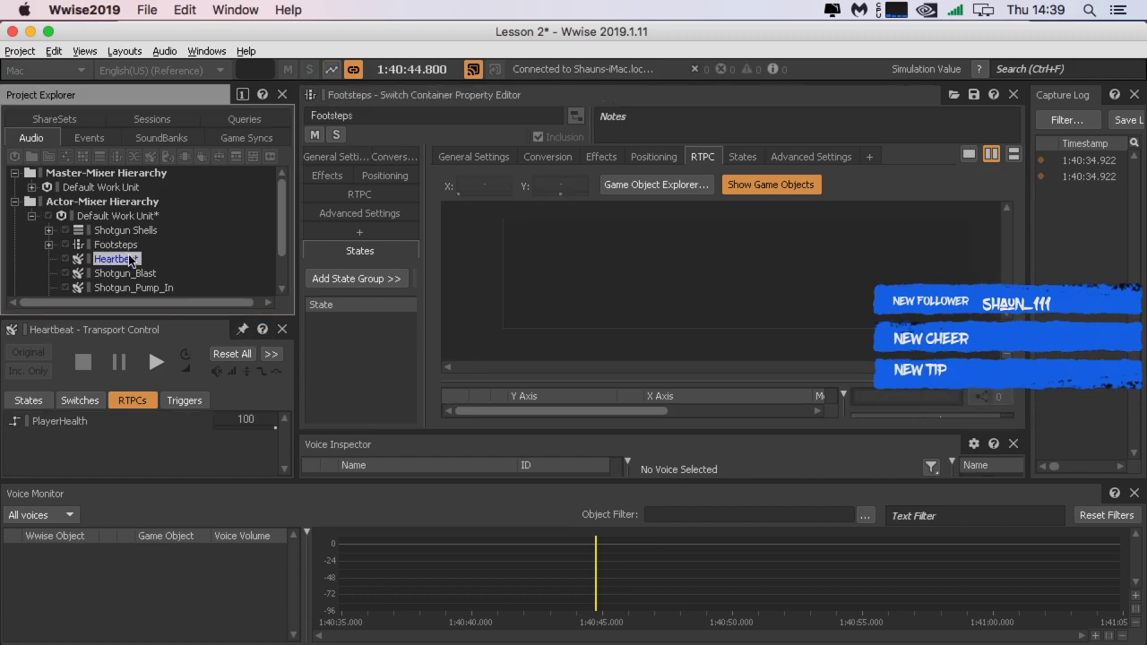
{"action": "left_click", "coordinate": [85, 138]}
{"action": "left_click", "coordinate": [152, 138]}
{"action": "left_click", "coordinate": [220, 139]}
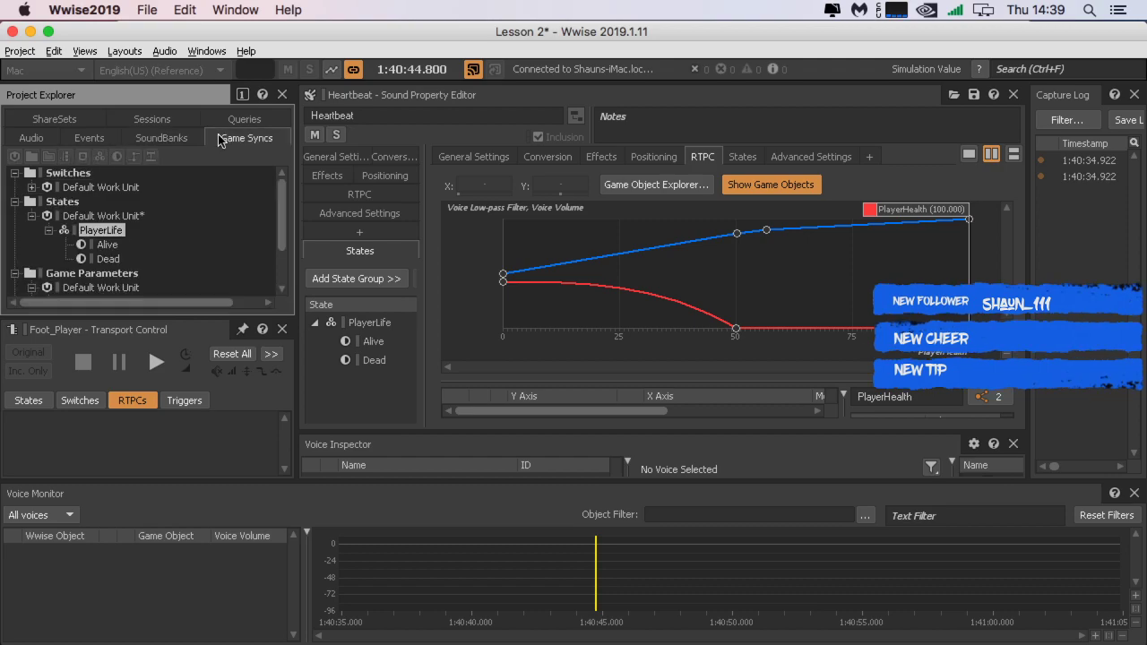
{"action": "left_click", "coordinate": [110, 245]}
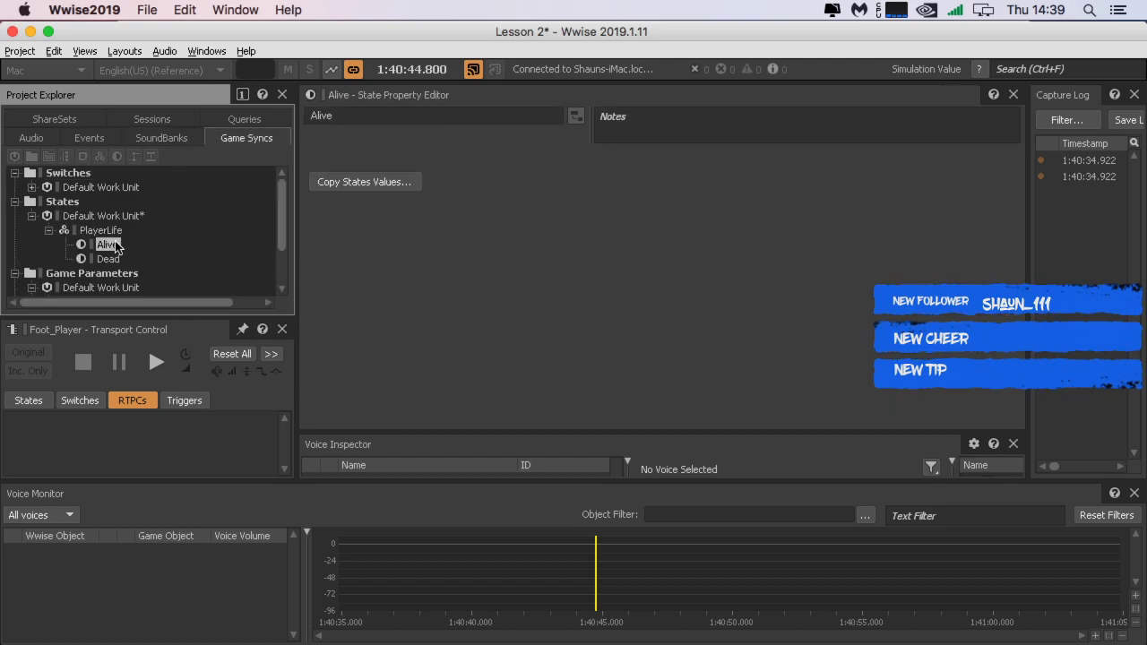
{"action": "left_click", "coordinate": [112, 260]}
{"action": "left_click", "coordinate": [108, 246]}
{"action": "left_click", "coordinate": [104, 231]}
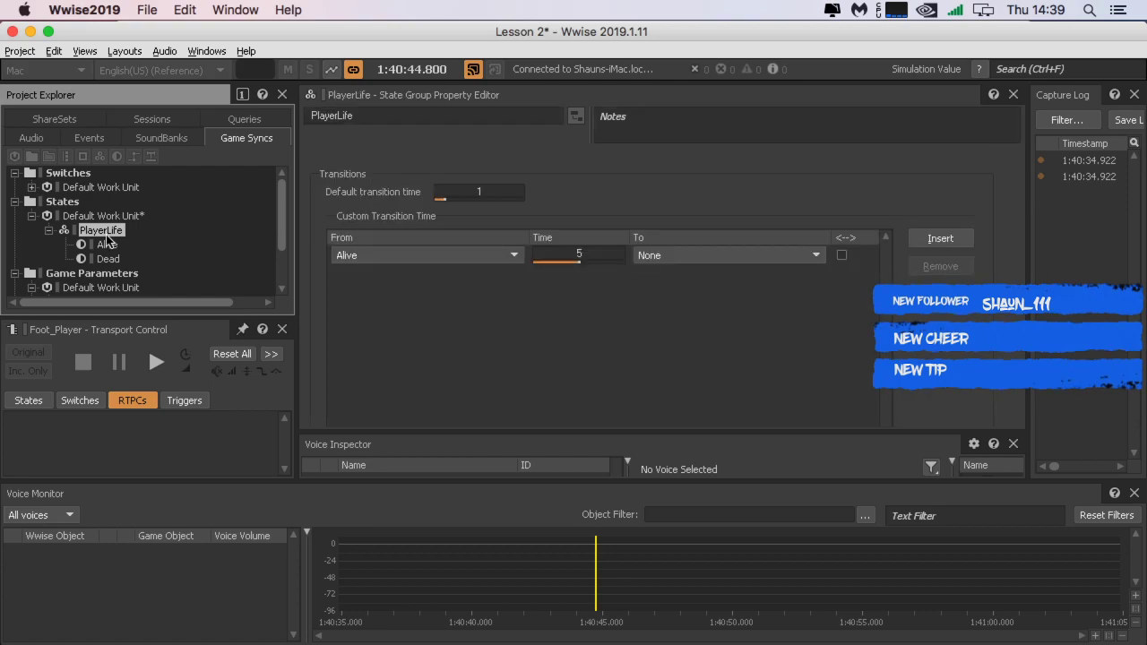
{"action": "left_click", "coordinate": [449, 254]}
{"action": "left_click", "coordinate": [538, 279]}
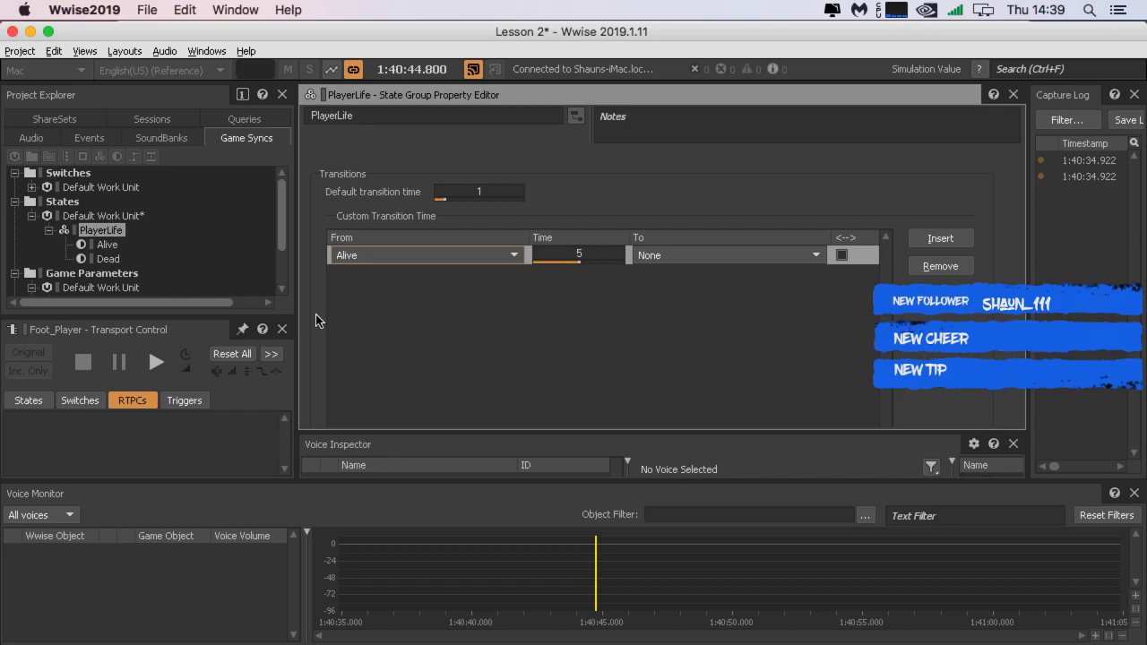
{"action": "left_click", "coordinate": [156, 362]}
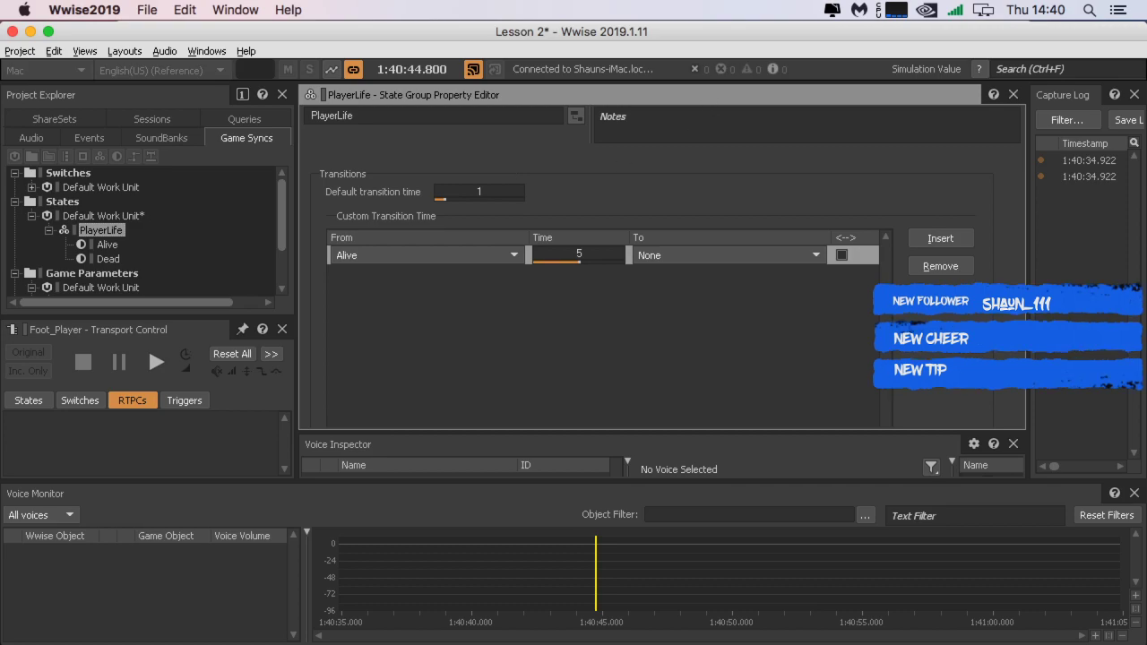
Step: Close the Capture Log and try the two-way option of PlayerLife's transition from Alive to None
{"action": "left_click", "coordinate": [1135, 94]}
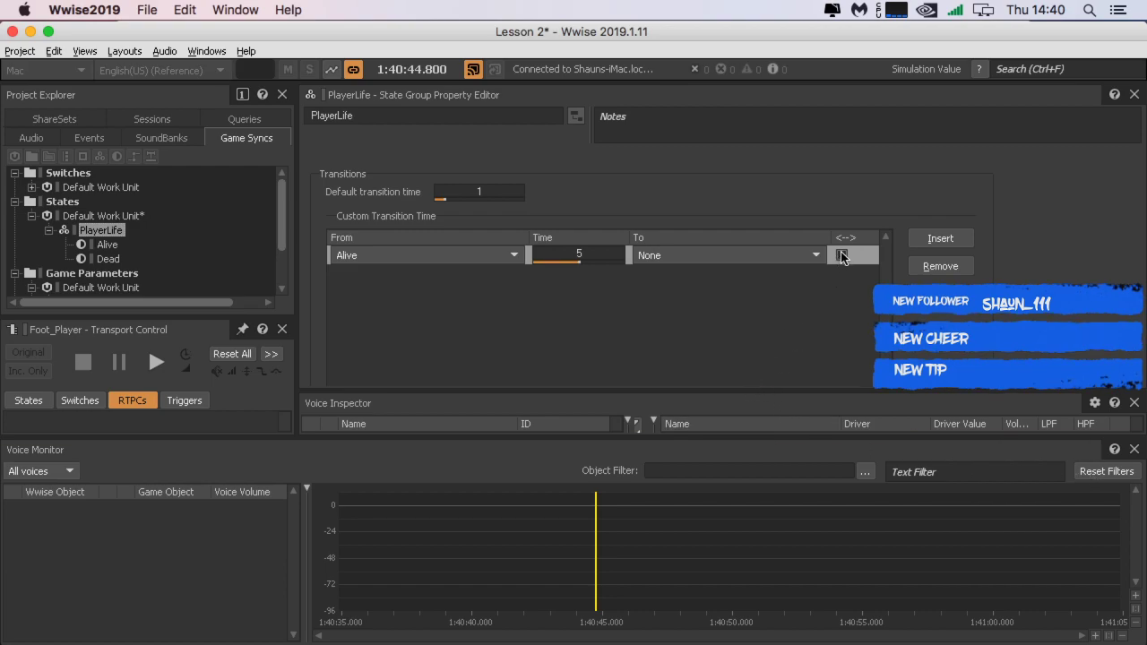
{"action": "left_click", "coordinate": [841, 255]}
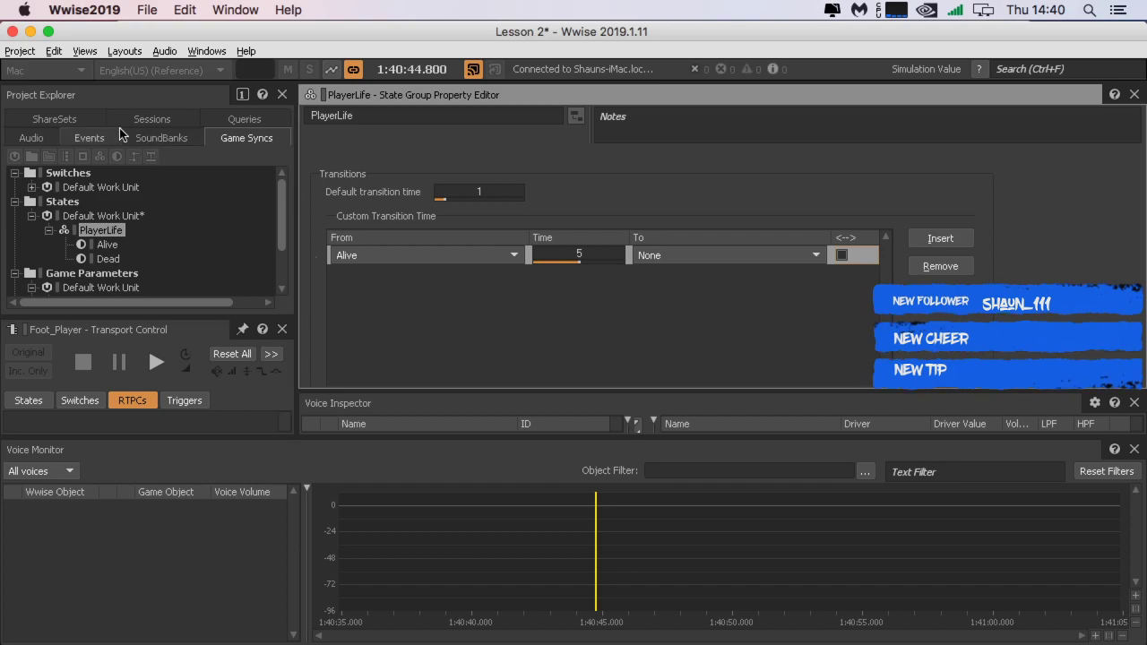
Step: Return to the audio hierarchy and reopen Heartbeat in the Sound Property Editor, comparing it with Shotgun_Blast and Shotgun_Pump_In
{"action": "left_click", "coordinate": [31, 137]}
{"action": "left_click", "coordinate": [106, 257]}
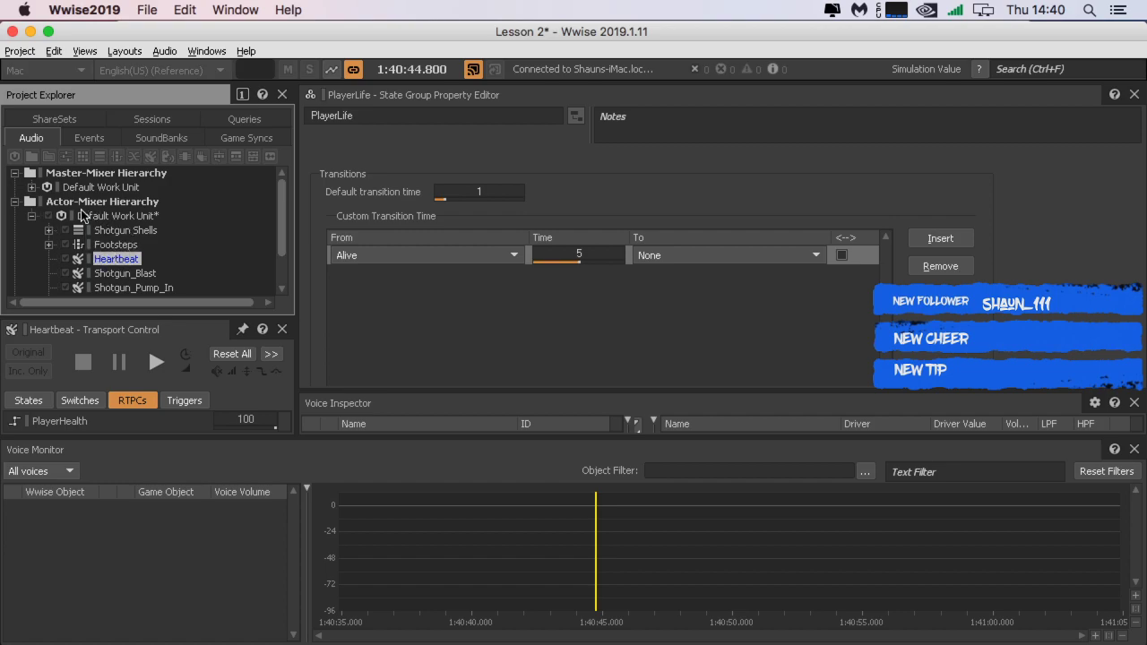
{"action": "left_click", "coordinate": [118, 271]}
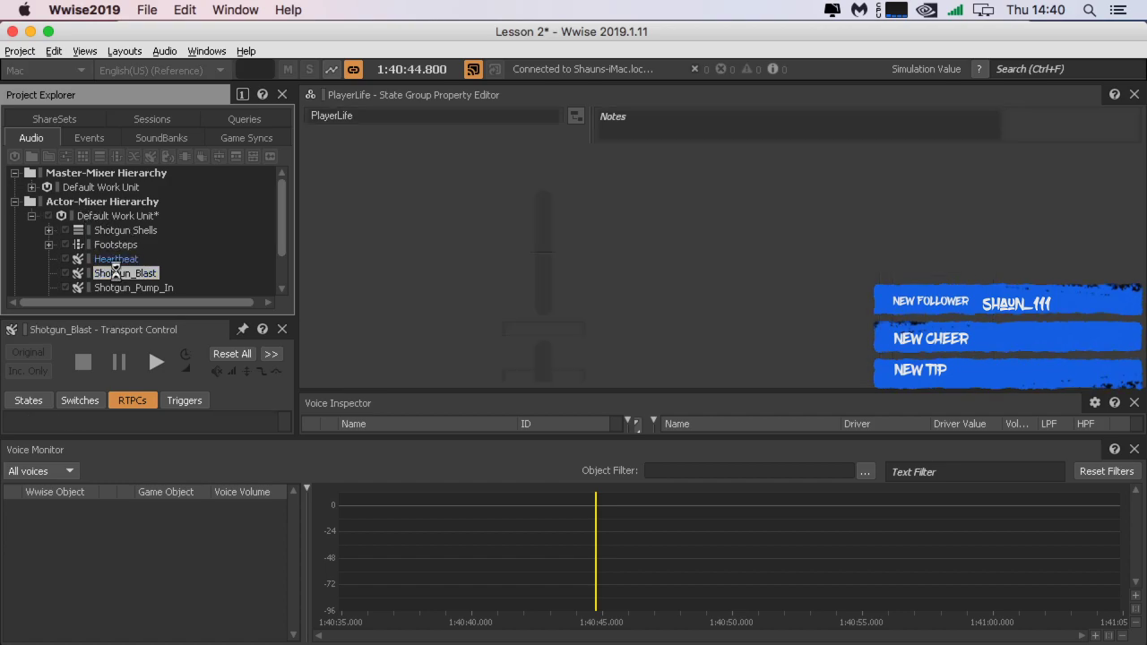
{"action": "left_click", "coordinate": [119, 260]}
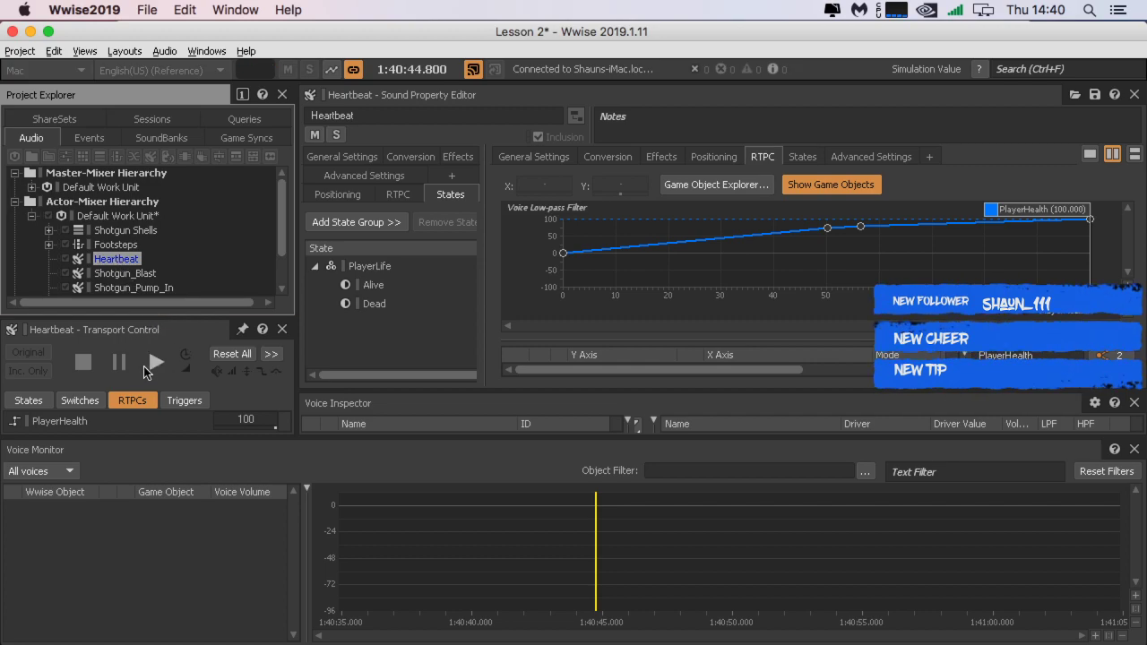
{"action": "left_click", "coordinate": [122, 285]}
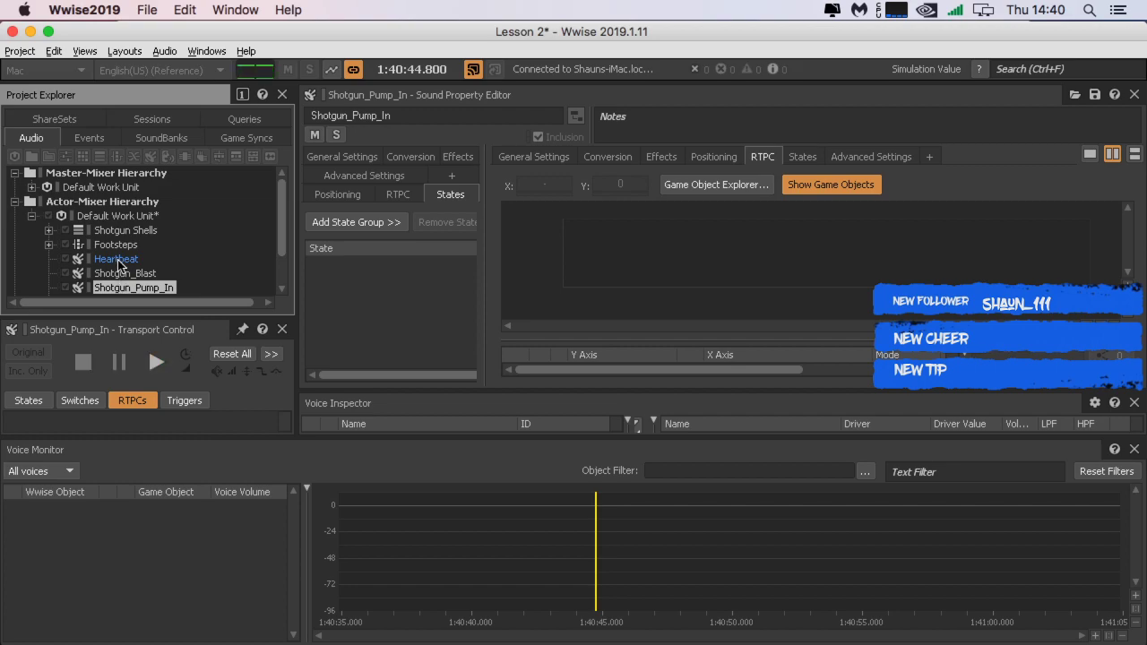
{"action": "left_click", "coordinate": [118, 260]}
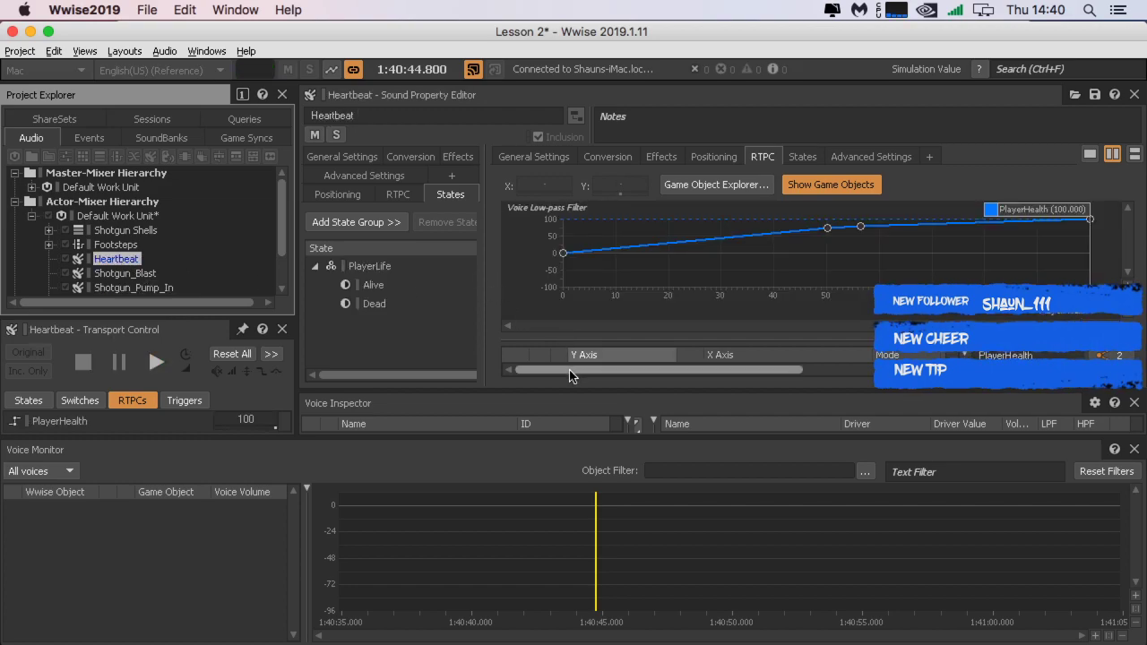
Step: Inspect Heartbeat's Voice Low-pass Filter curve and its Alive and Dead states in the Sound Property Editor
{"action": "left_click_drag", "start_coordinate": [568, 369], "coordinate": [599, 370]}
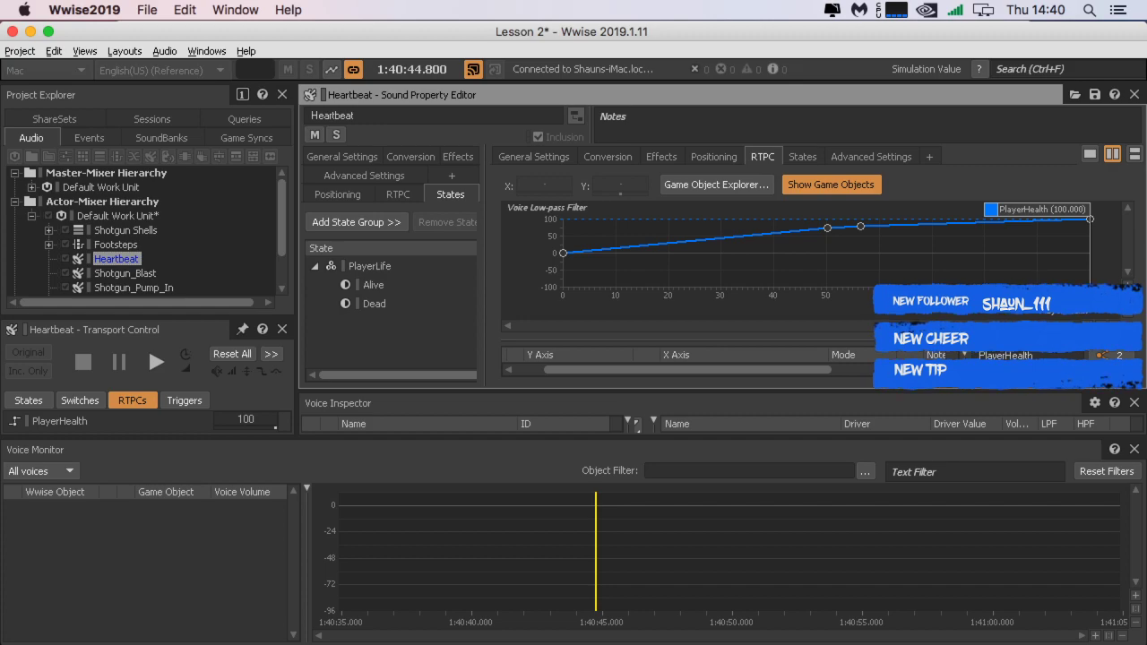
{"action": "left_click", "coordinate": [1087, 326]}
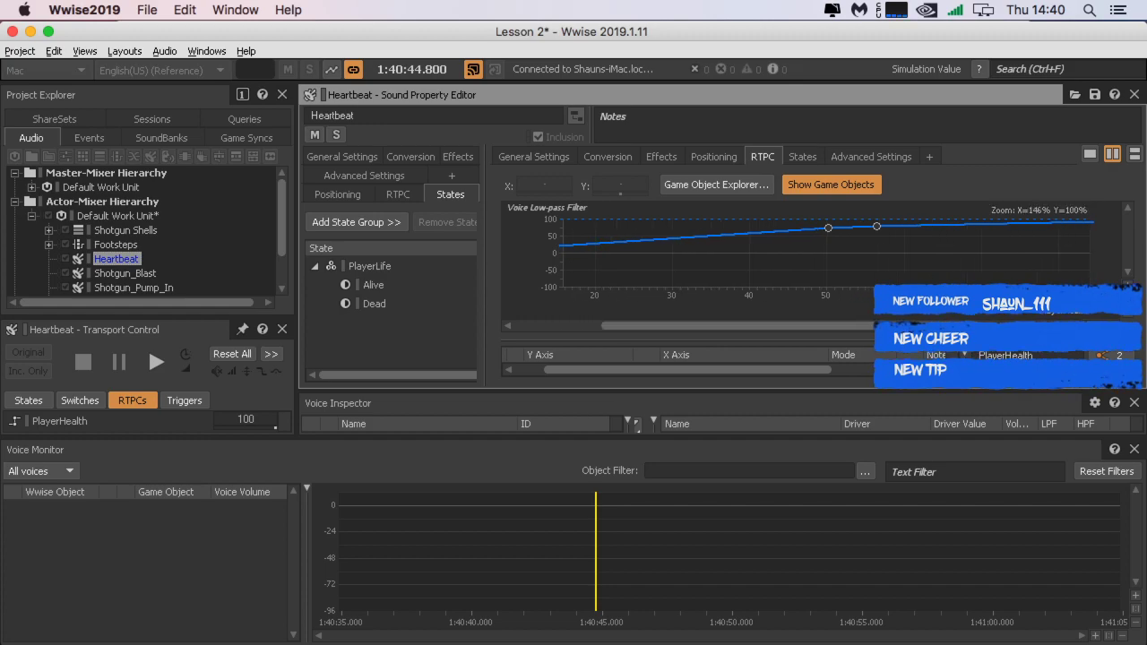
{"action": "left_click", "coordinate": [1114, 327]}
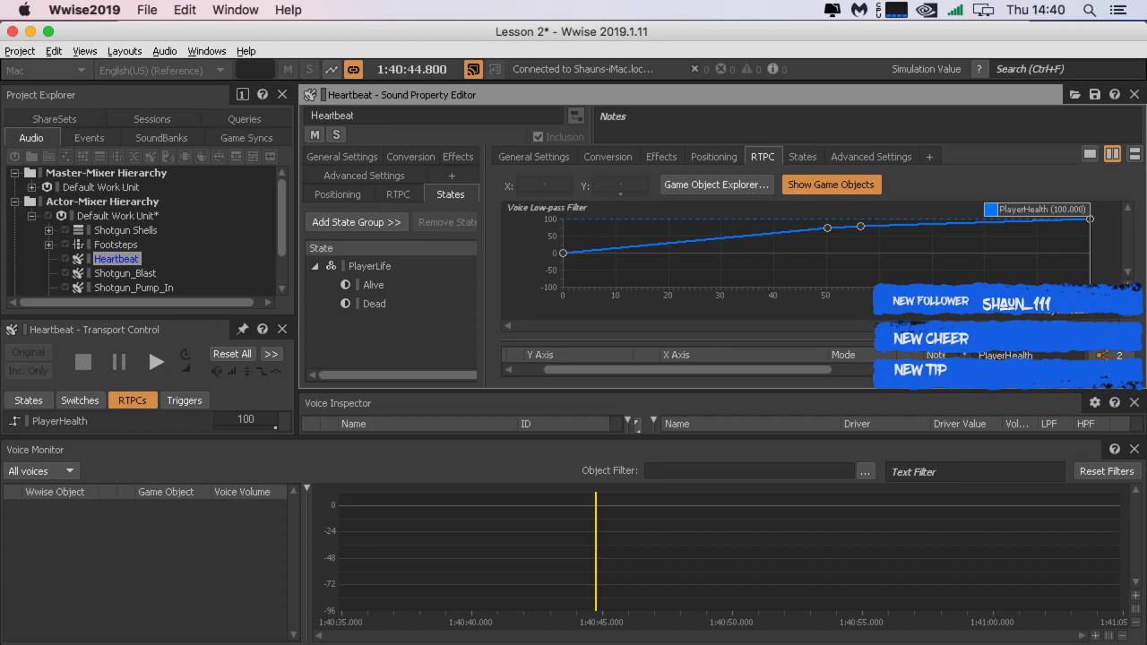
{"action": "left_click", "coordinate": [360, 282]}
{"action": "left_click", "coordinate": [375, 303]}
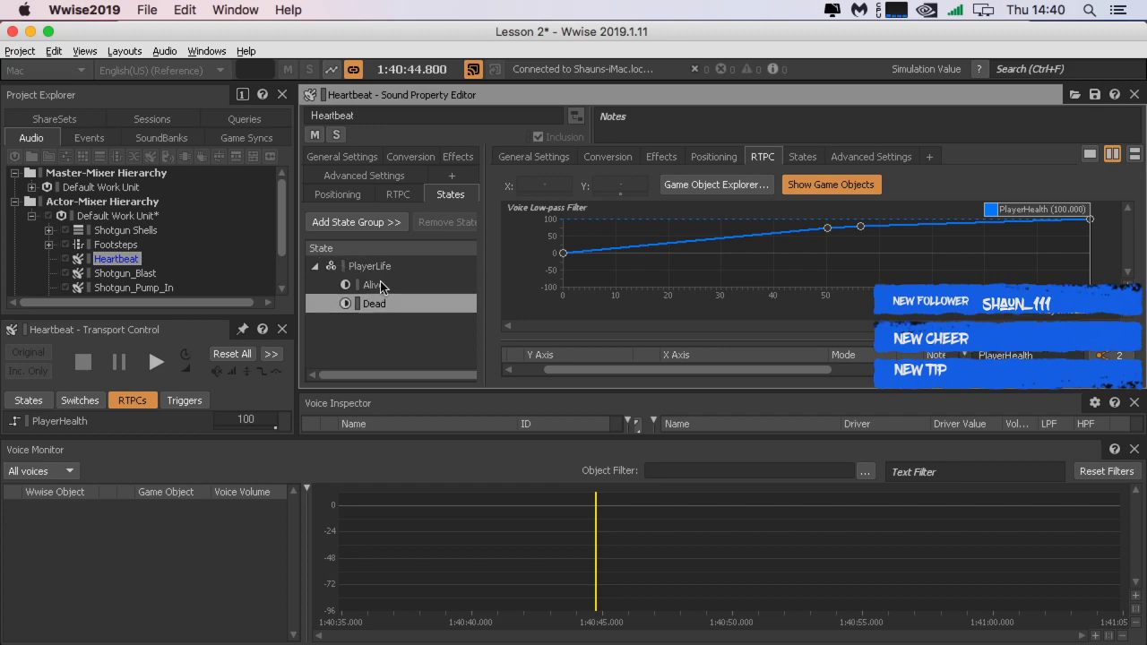
{"action": "left_click", "coordinate": [384, 286]}
Step: Open the references to PlayerHealth, select Heartbeat's Voice Volume RTPC entry and close the Reference View
{"action": "left_click", "coordinate": [1100, 355]}
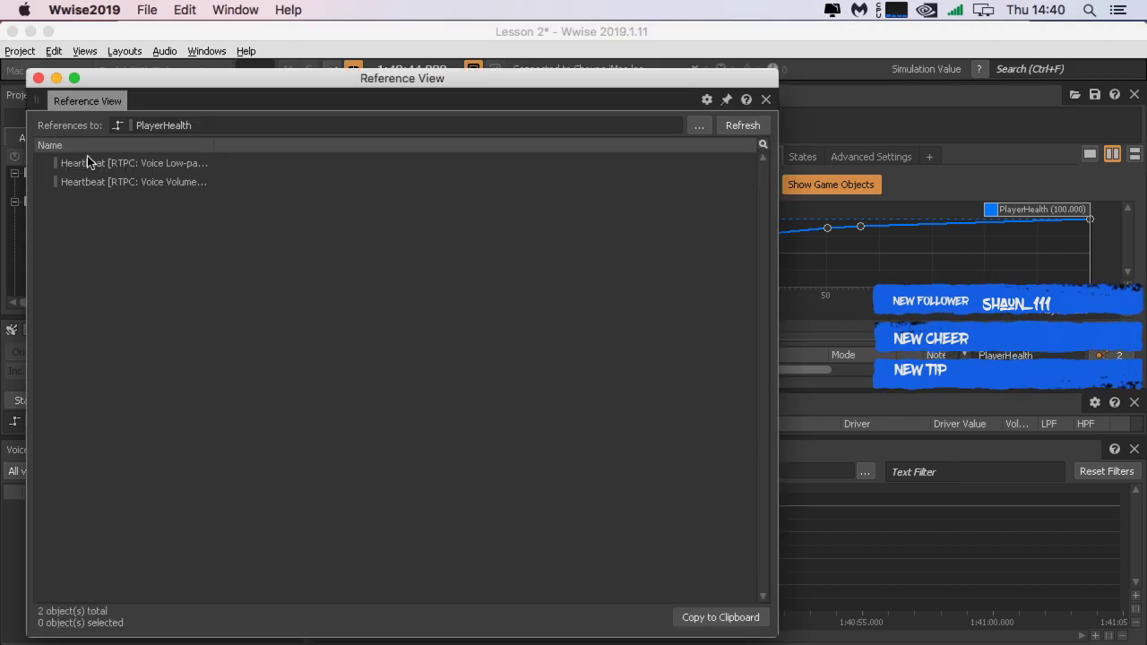
{"action": "left_click", "coordinate": [124, 183]}
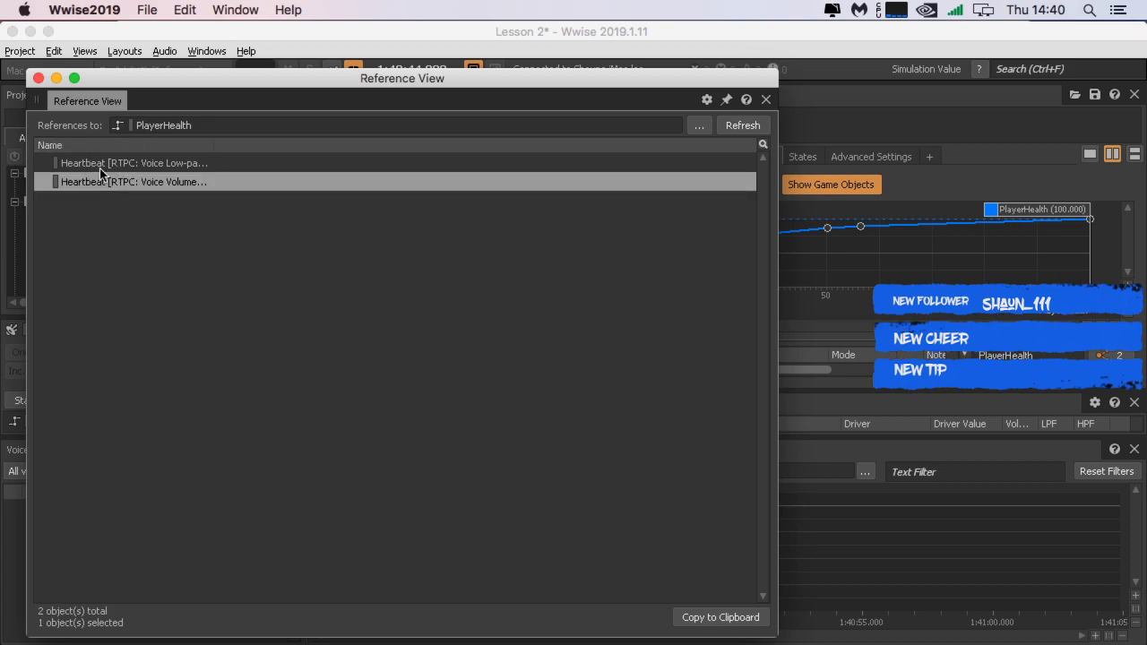
{"action": "left_click", "coordinate": [38, 78]}
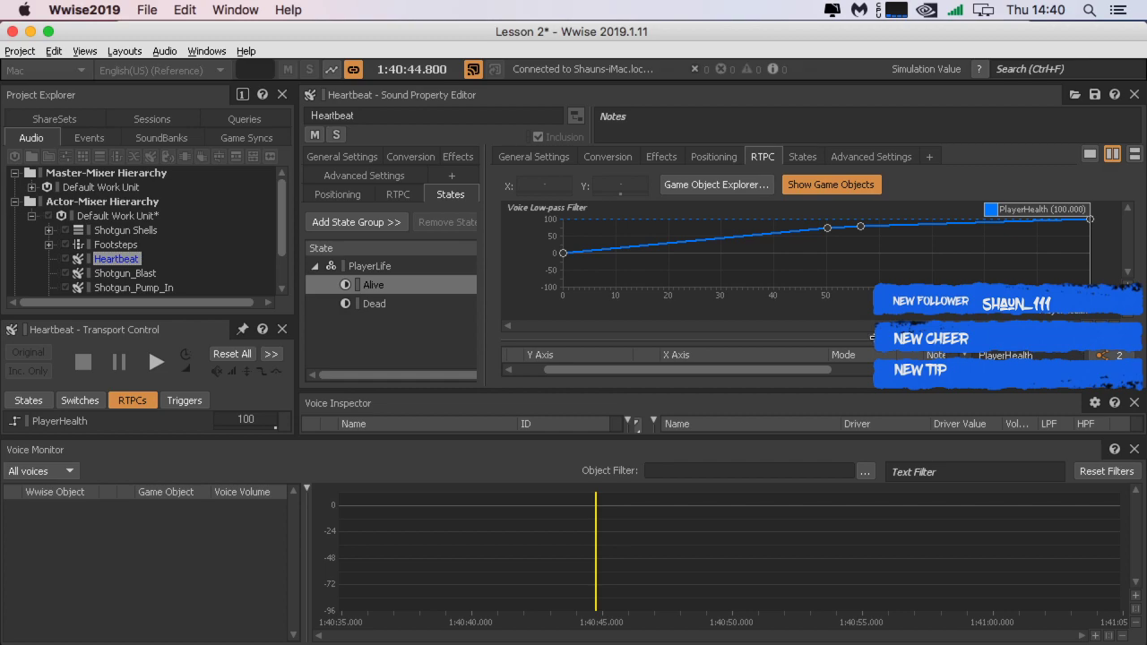
Step: Review Heartbeat's general settings, conversion, effects and positioning properties in the Sound Property Editor
{"action": "left_click_drag", "start_coordinate": [871, 338], "coordinate": [863, 429]}
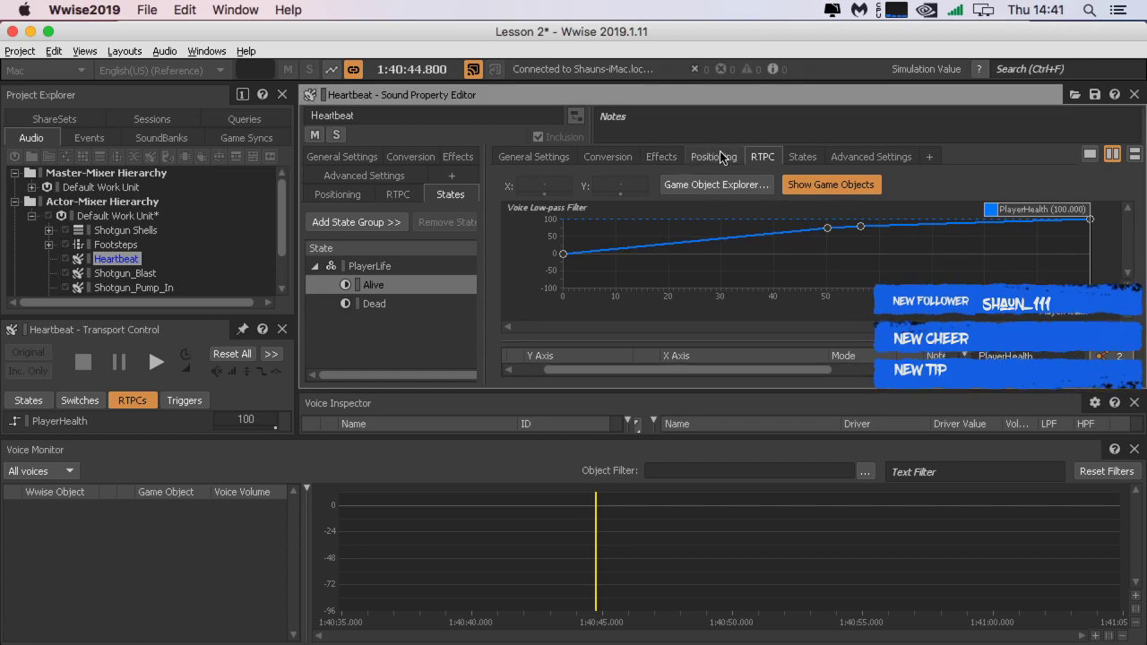
{"action": "left_click", "coordinate": [550, 159]}
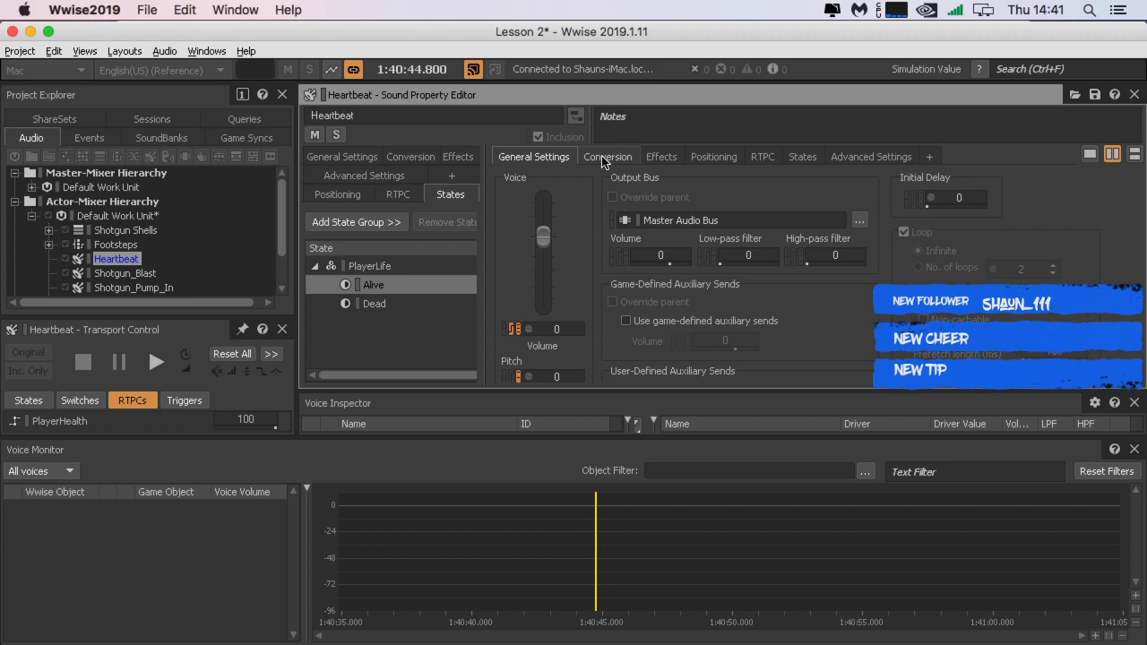
{"action": "left_click", "coordinate": [602, 157]}
{"action": "left_click", "coordinate": [649, 157]}
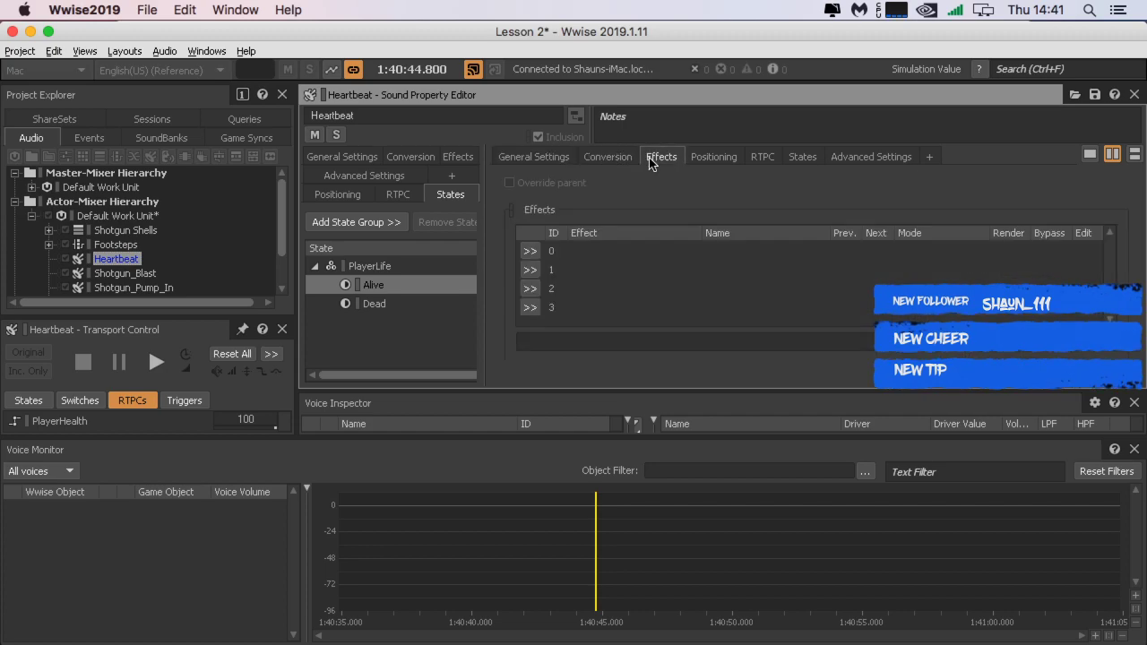
{"action": "left_click", "coordinate": [713, 156]}
Step: Inspect the first point of Heartbeat's Voice Low-pass Filter RTPC curve and select PlayerLife's Dead state
{"action": "left_click", "coordinate": [763, 157]}
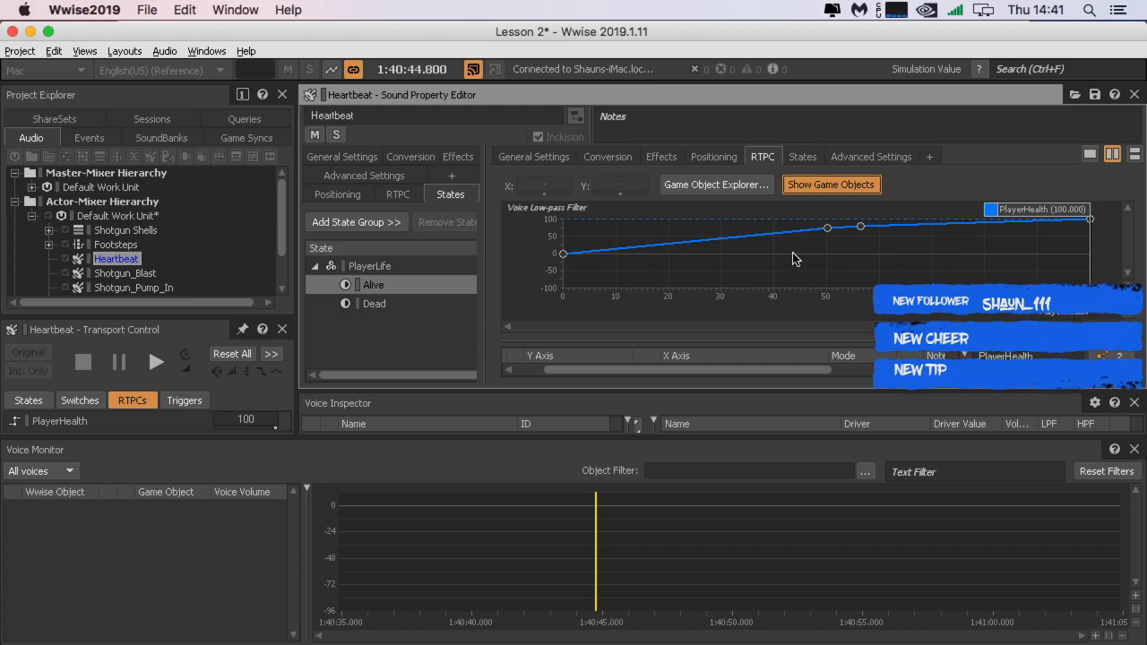
{"action": "left_click", "coordinate": [561, 254]}
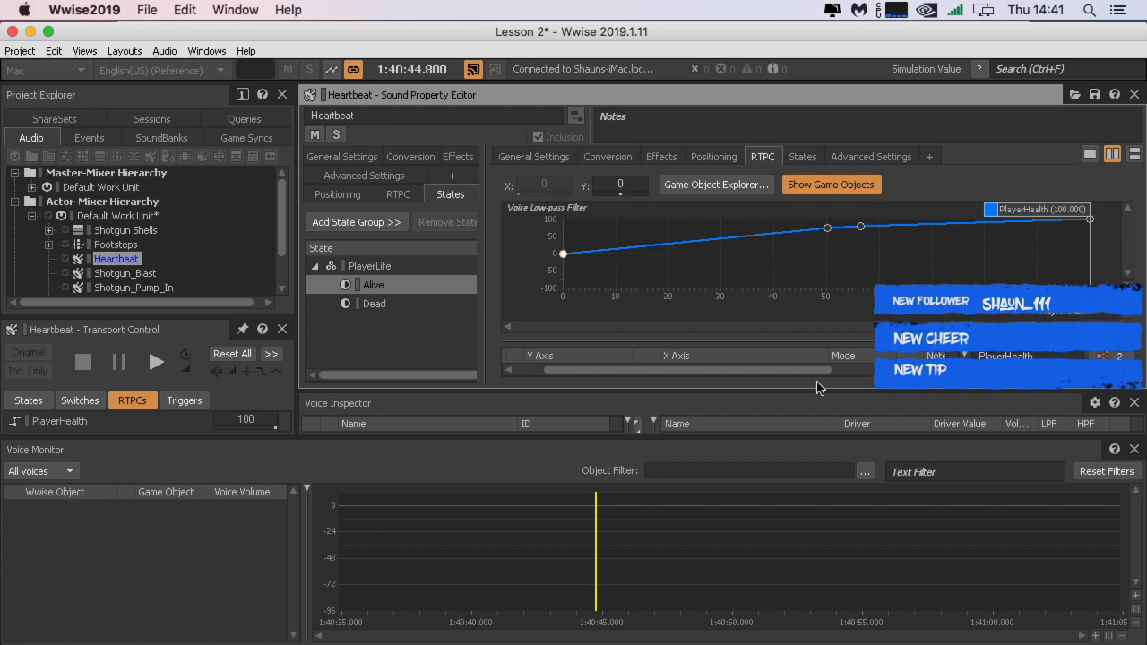
{"action": "left_click", "coordinate": [381, 305]}
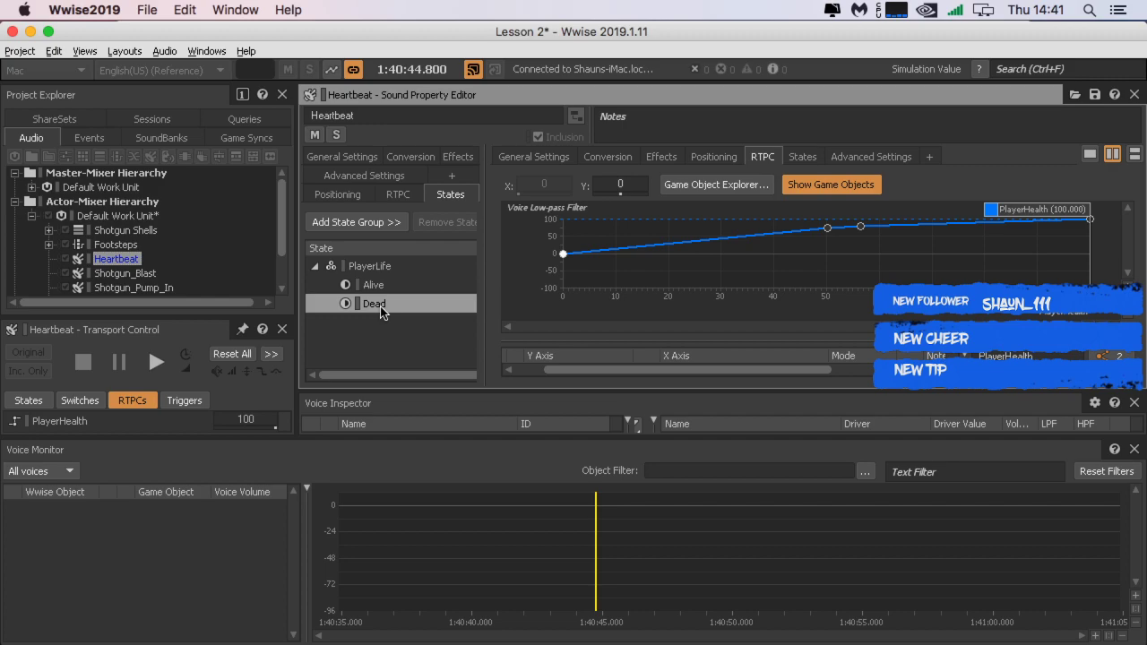
Step: Enlarge the Heartbeat Sound Property Editor by lowering its boundary with the Voice Inspector and Voice Monitor, and dismiss the PlayerHealth Reference View
{"action": "left_click", "coordinate": [387, 286]}
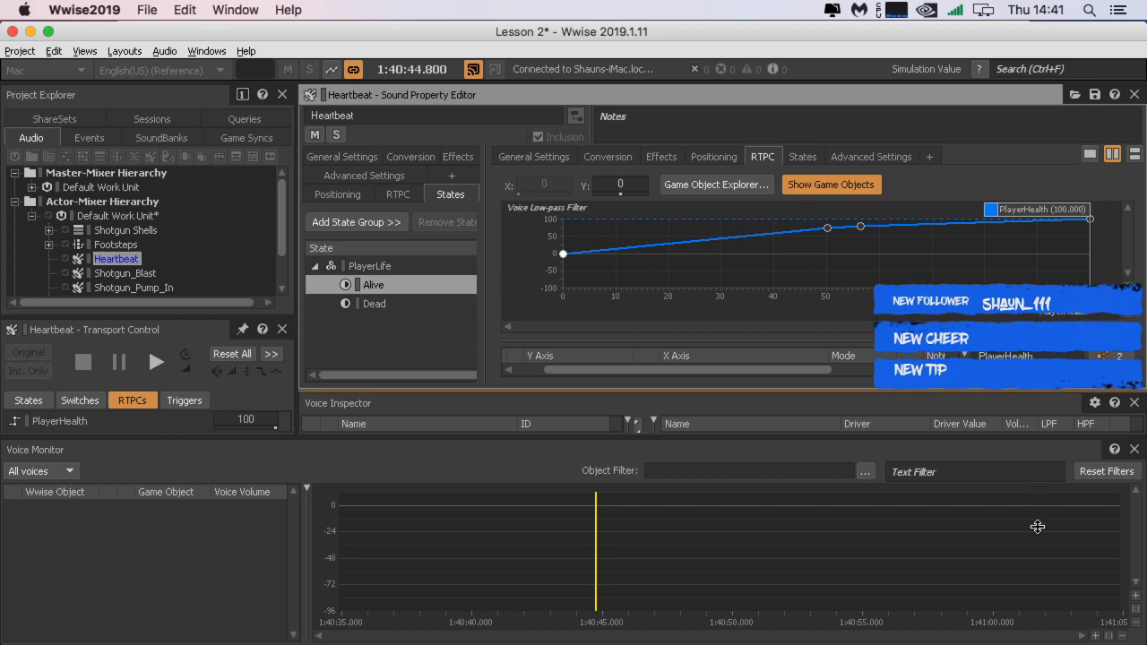
{"action": "left_click_drag", "start_coordinate": [1036, 535], "coordinate": [1048, 497]}
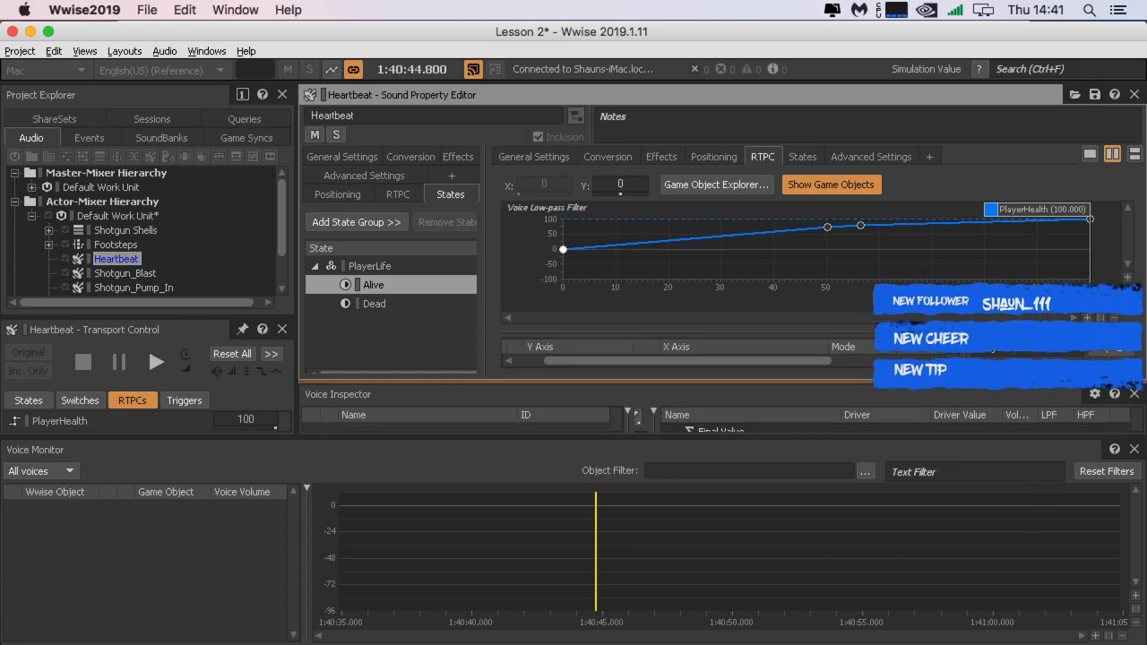
{"action": "left_click_drag", "start_coordinate": [1001, 439], "coordinate": [980, 473]}
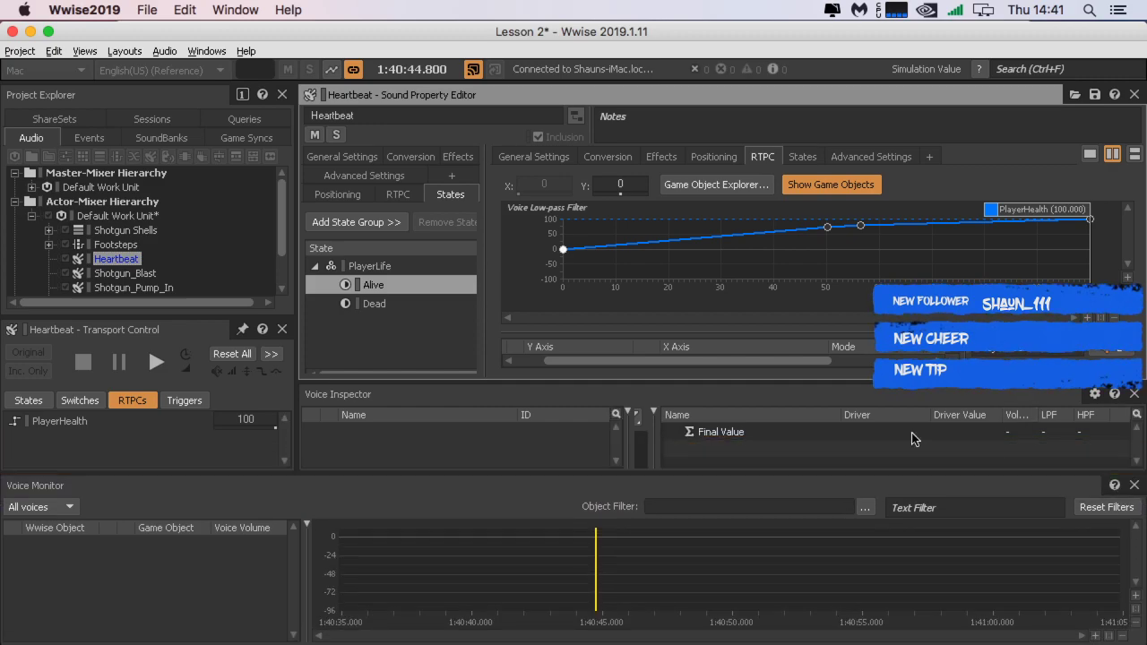
{"action": "mouse_move", "coordinate": [932, 382]}
{"action": "left_mouse_down"}
{"action": "mouse_move", "coordinate": [867, 464]}
{"action": "mouse_move", "coordinate": [941, 391]}
{"action": "left_mouse_up"}
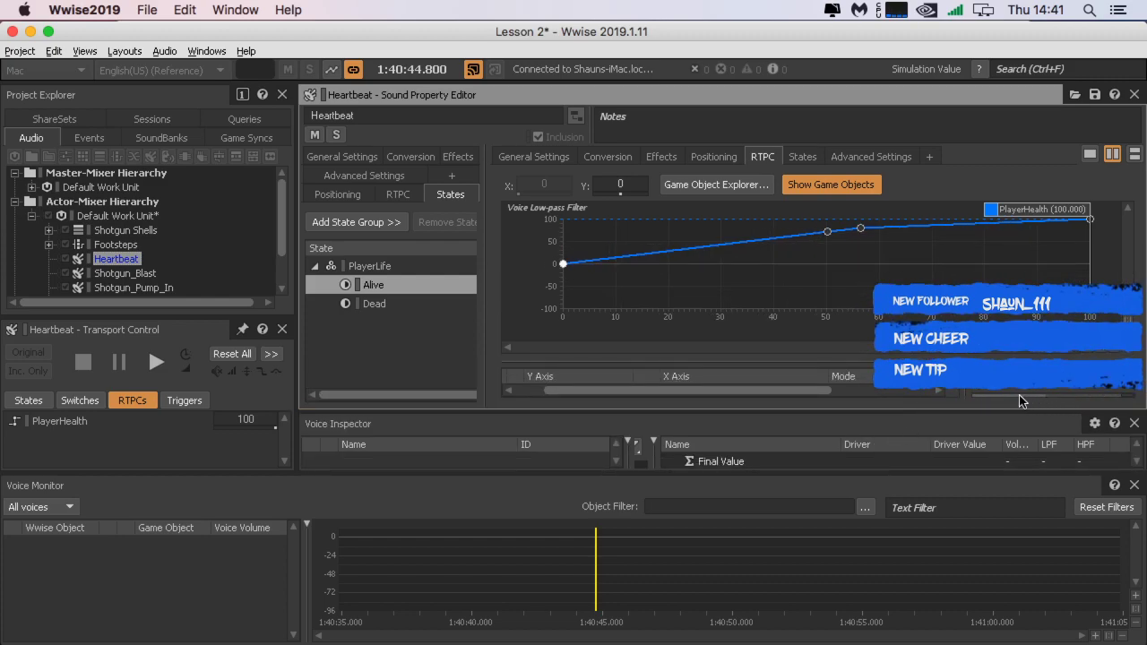
{"action": "mouse_move", "coordinate": [1050, 421]}
{"action": "left_mouse_down"}
{"action": "mouse_move", "coordinate": [1049, 461]}
{"action": "mouse_move", "coordinate": [1059, 434]}
{"action": "left_mouse_up"}
{"action": "left_click", "coordinate": [1098, 392]}
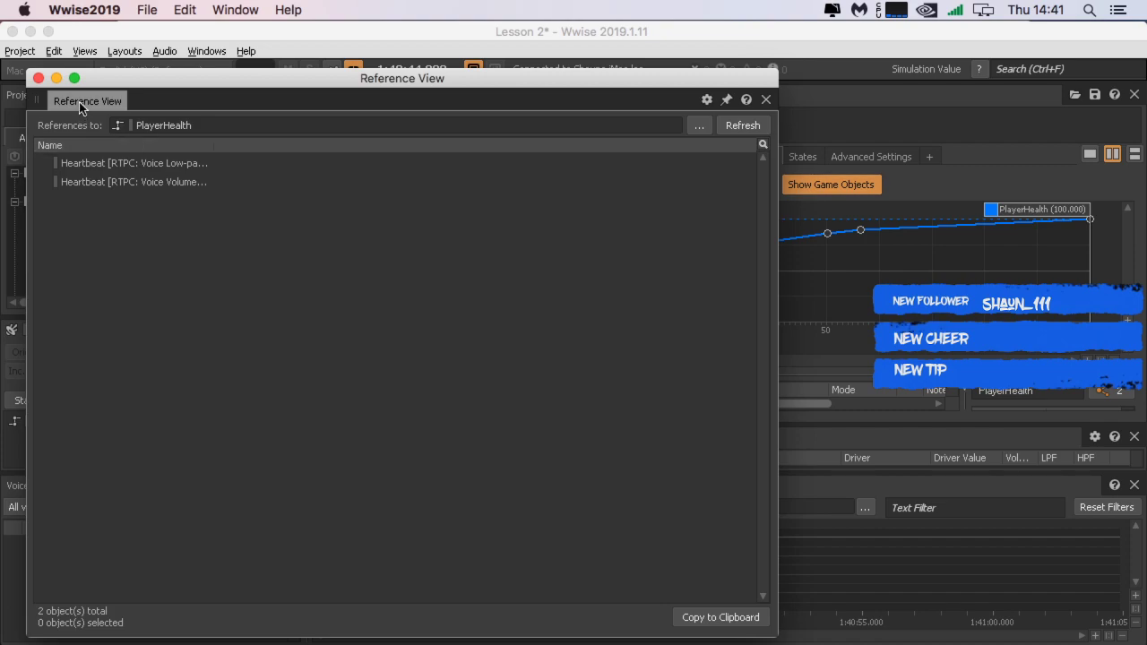
{"action": "left_click", "coordinate": [37, 79]}
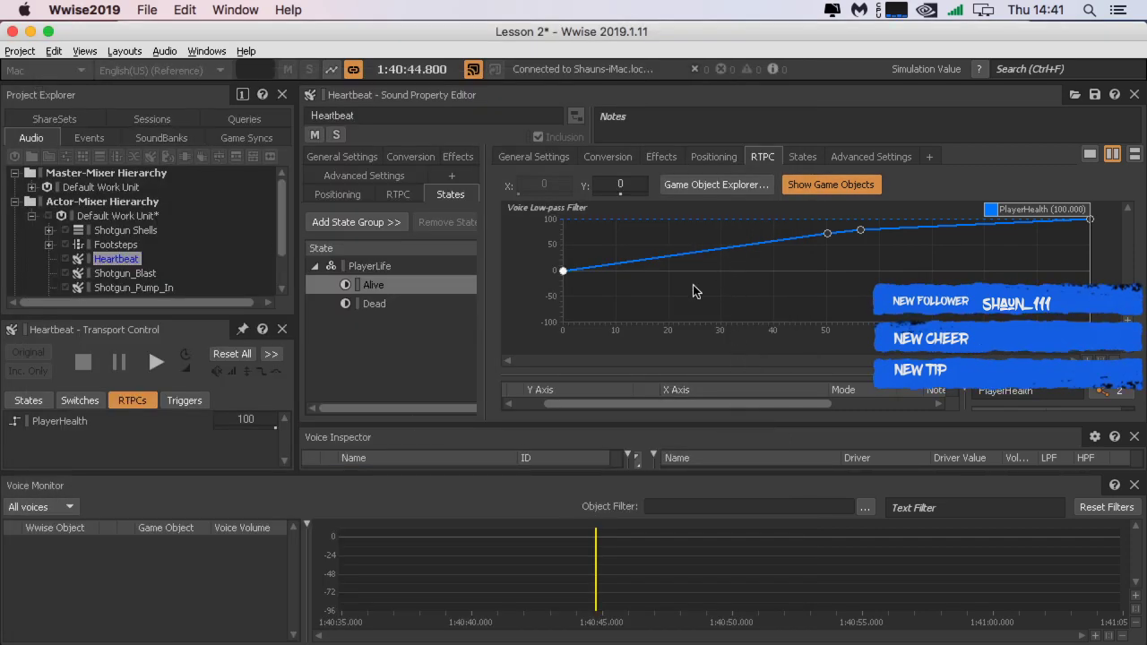
Step: Check the PlayerLife states and the PlayerHealth parameter of the Heartbeat sound, and try to play it
{"action": "left_click", "coordinate": [369, 269]}
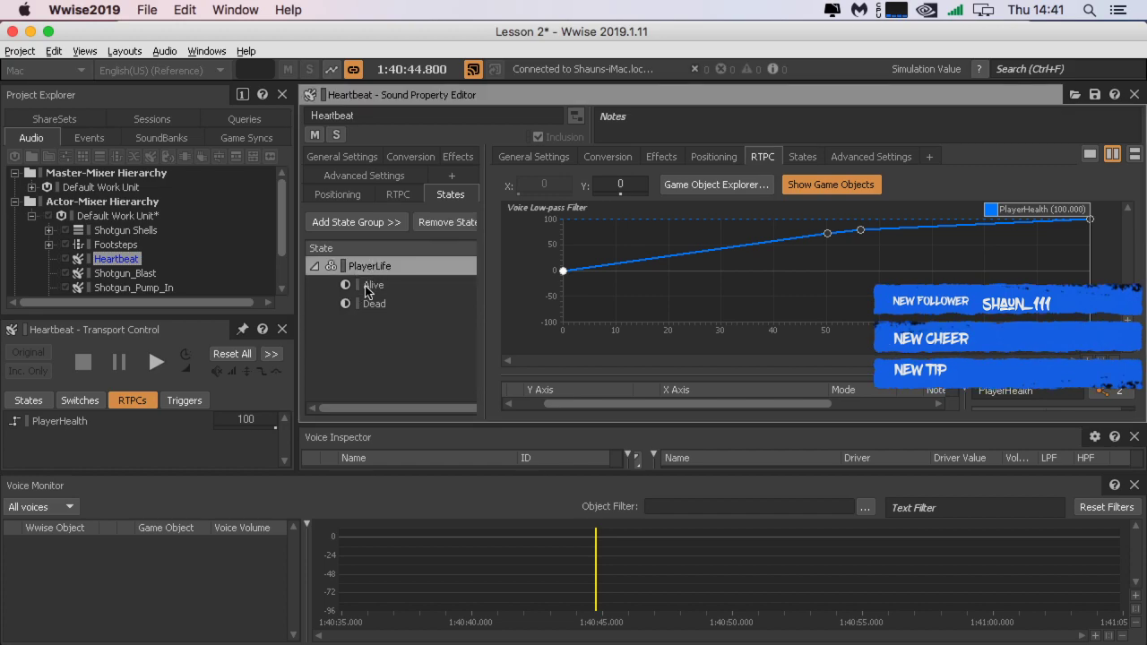
{"action": "left_click", "coordinate": [372, 304]}
{"action": "left_click", "coordinate": [369, 285]}
{"action": "left_click", "coordinate": [375, 269]}
{"action": "left_click", "coordinate": [66, 423]}
{"action": "left_click", "coordinate": [154, 362]}
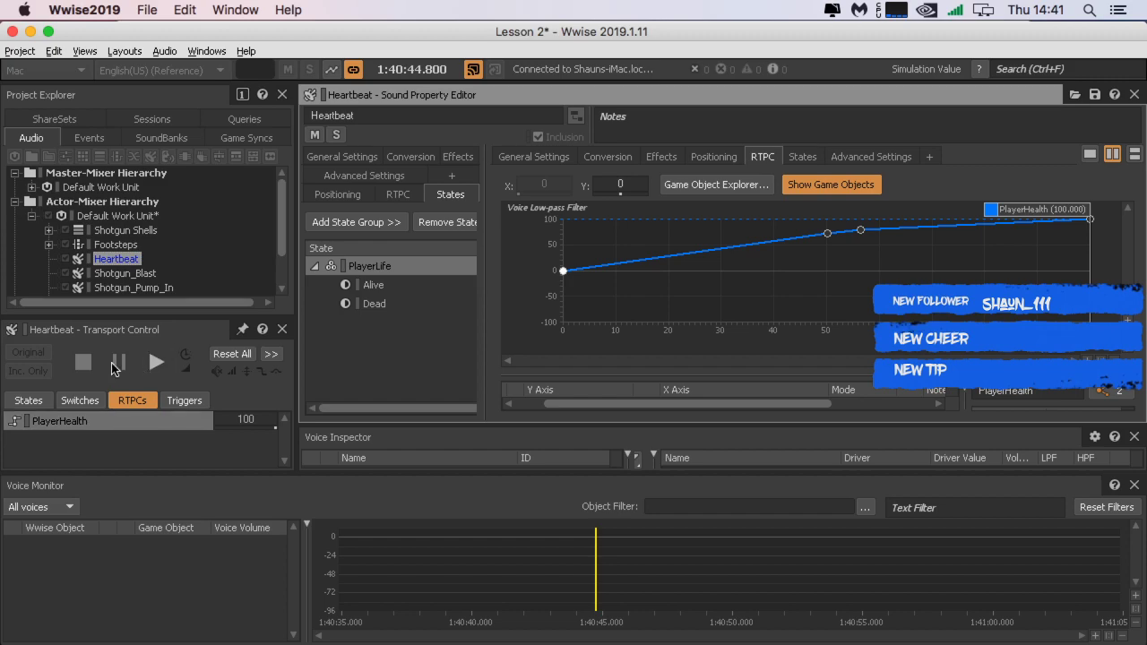
{"action": "left_click", "coordinate": [78, 420]}
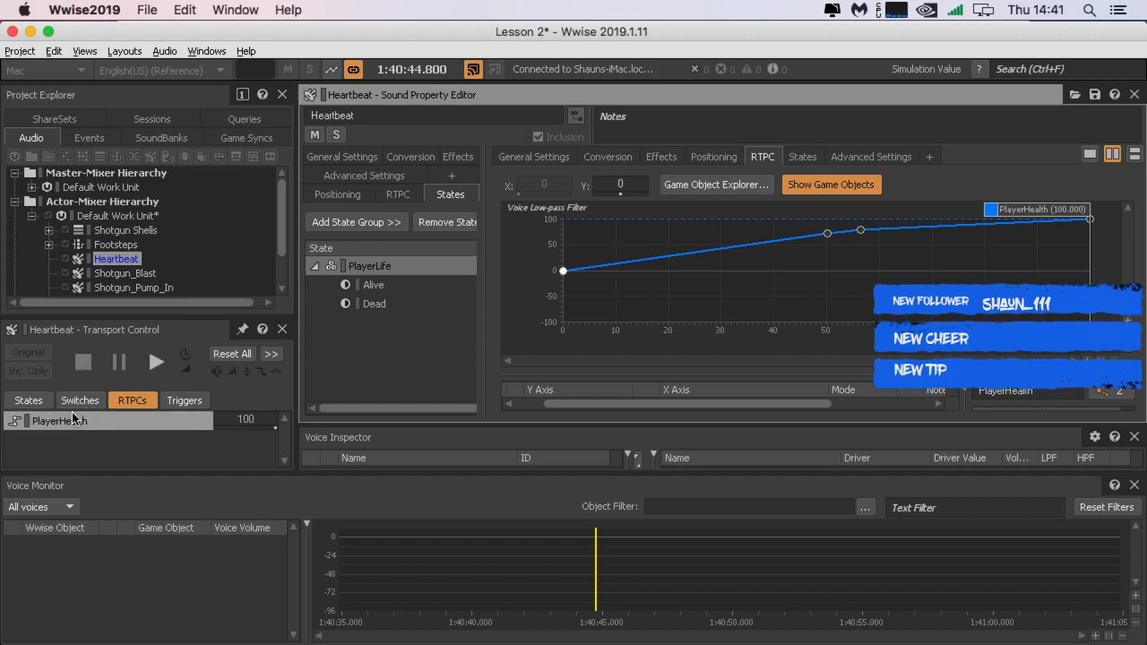
Step: Try to audition the Heartbeat sound with the PlayerLife state set to Dead and to Alive
{"action": "left_click", "coordinate": [79, 403]}
{"action": "left_click", "coordinate": [39, 405]}
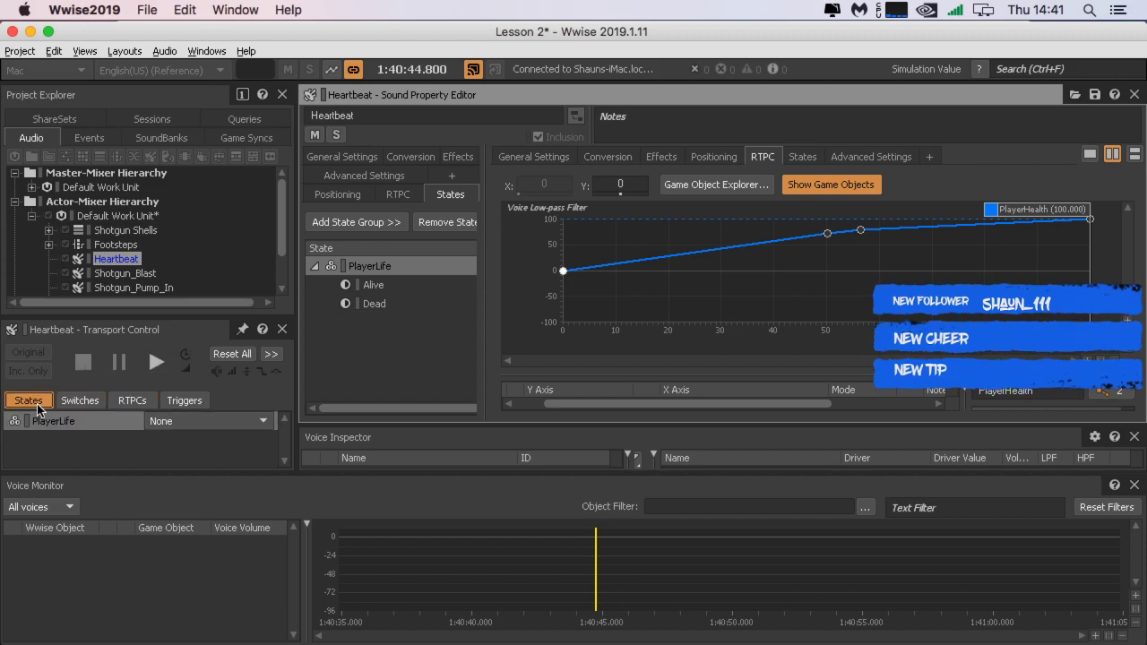
{"action": "left_click", "coordinate": [157, 421]}
{"action": "left_click", "coordinate": [173, 461]}
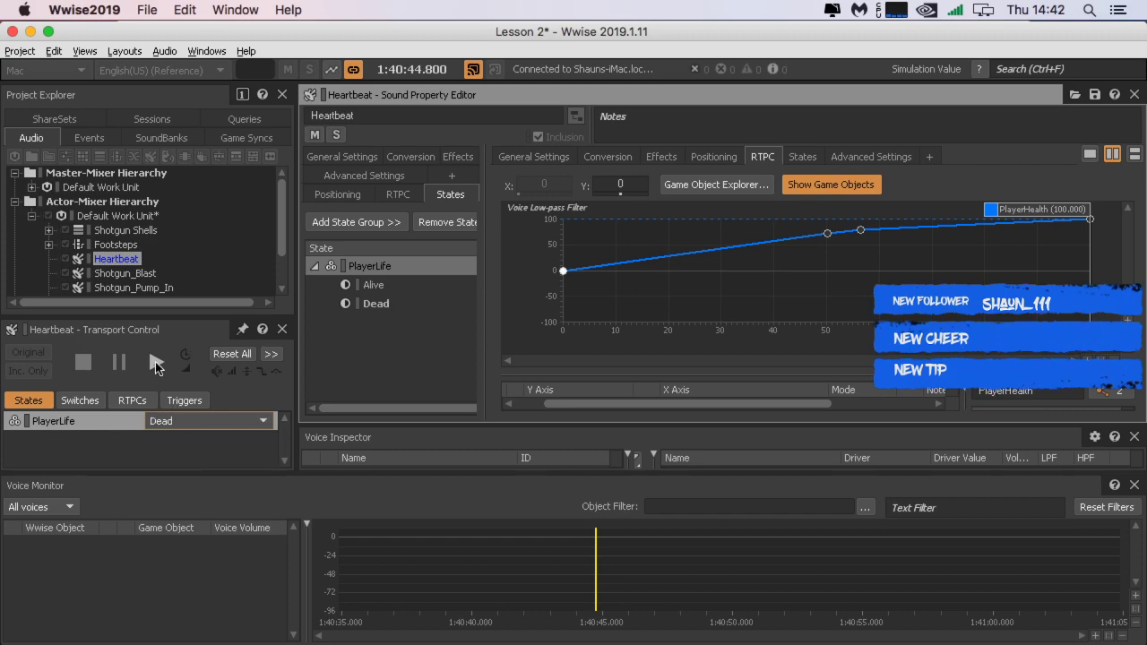
{"action": "left_click", "coordinate": [181, 422]}
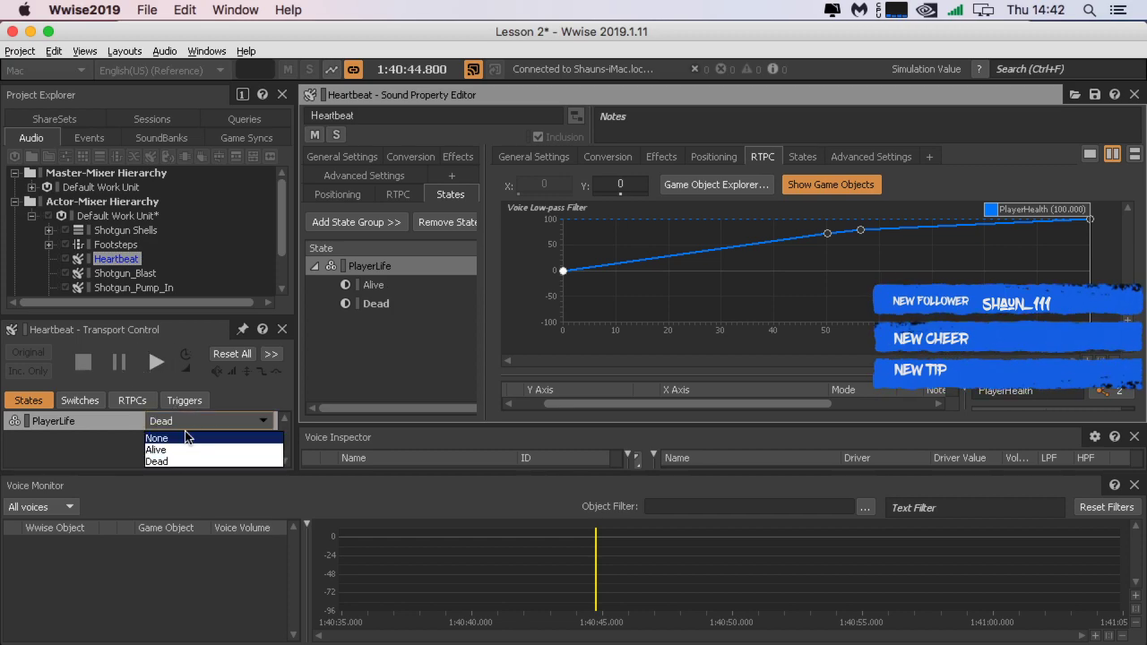
{"action": "left_click", "coordinate": [177, 450]}
{"action": "left_click", "coordinate": [154, 371]}
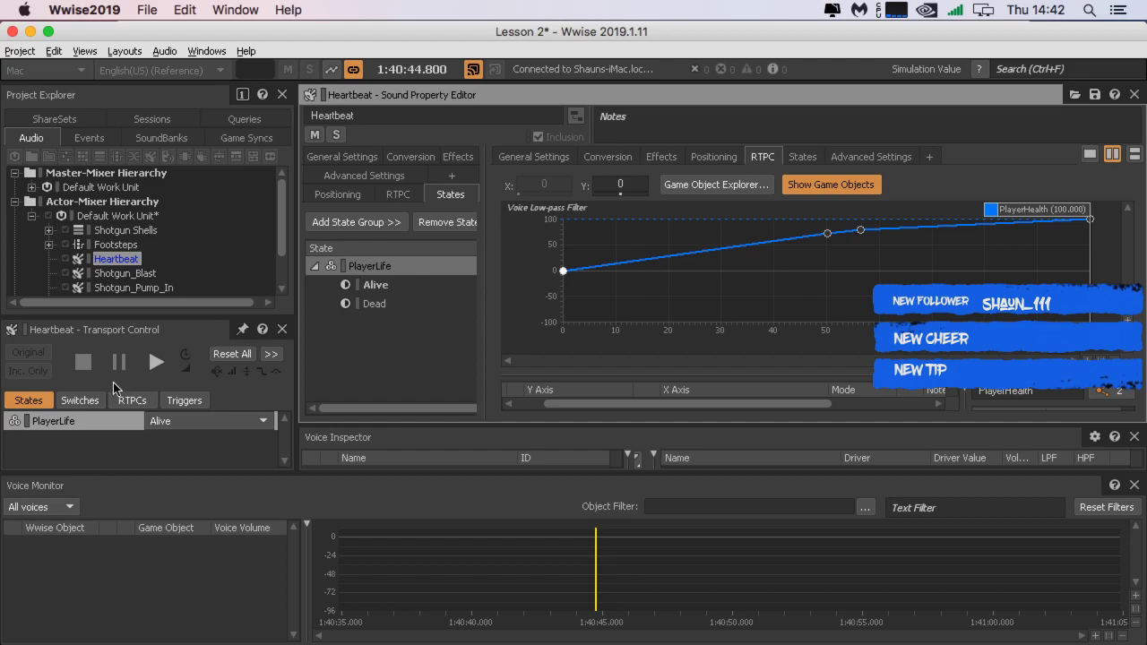
Step: Try to adjust the PlayerHealth RTPC value used for the Heartbeat playback
{"action": "left_click", "coordinate": [133, 401]}
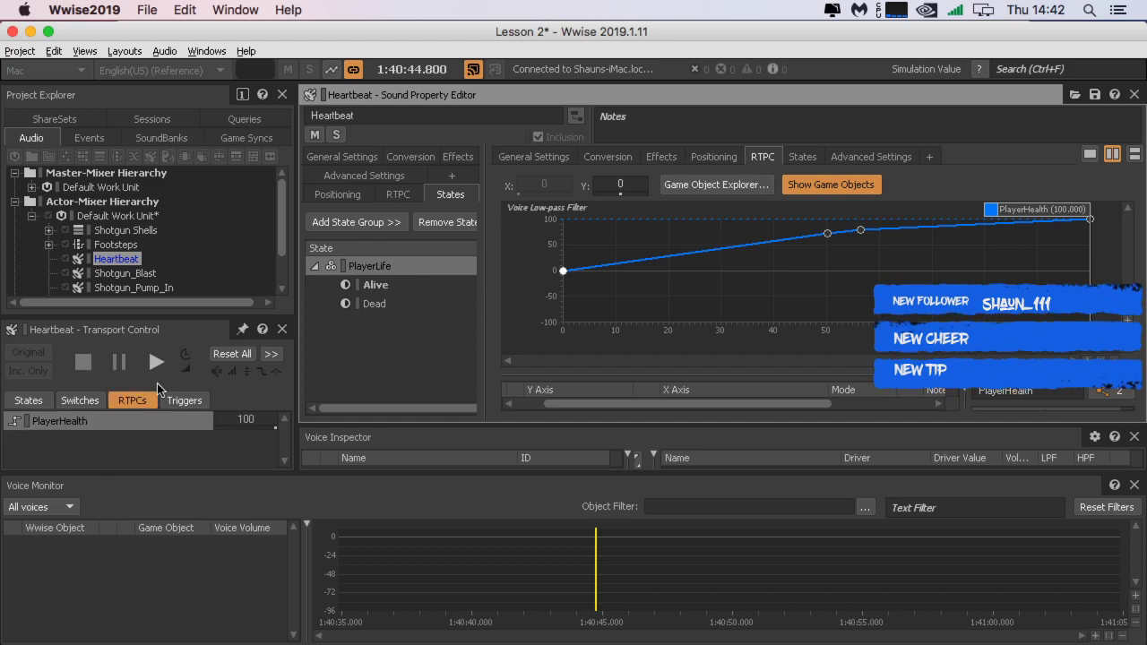
{"action": "left_click", "coordinate": [256, 419]}
{"action": "mouse_move", "coordinate": [328, 439]}
{"action": "left_mouse_down"}
{"action": "mouse_move", "coordinate": [160, 440]}
{"action": "mouse_move", "coordinate": [287, 439]}
{"action": "mouse_move", "coordinate": [286, 423]}
{"action": "left_mouse_up"}
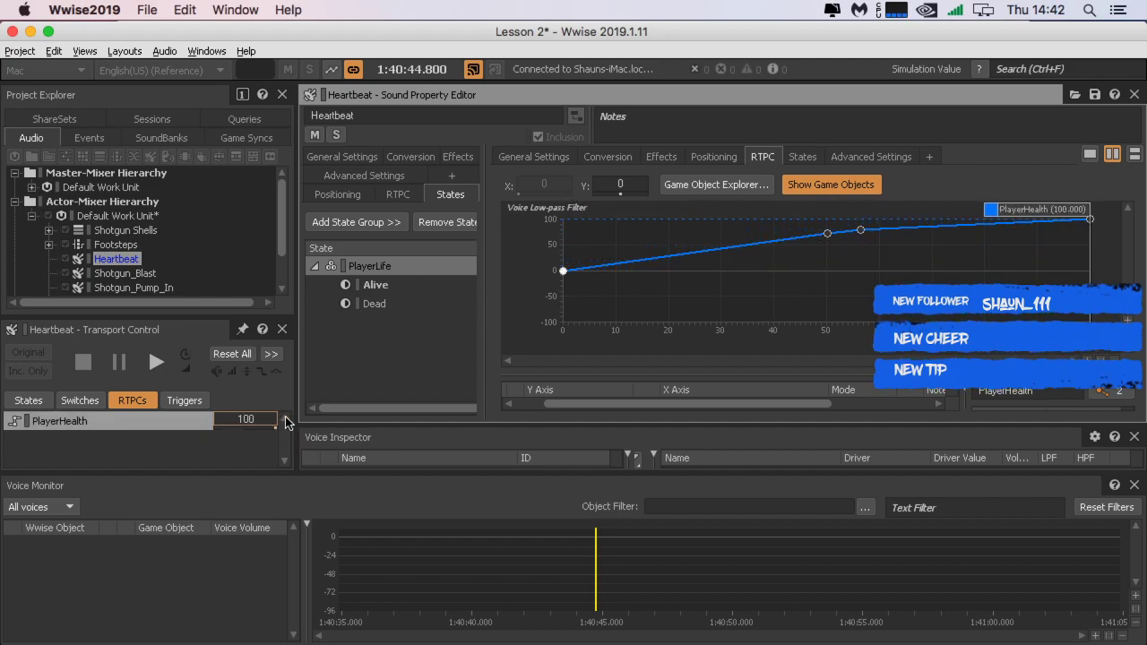
{"action": "left_click", "coordinate": [207, 455]}
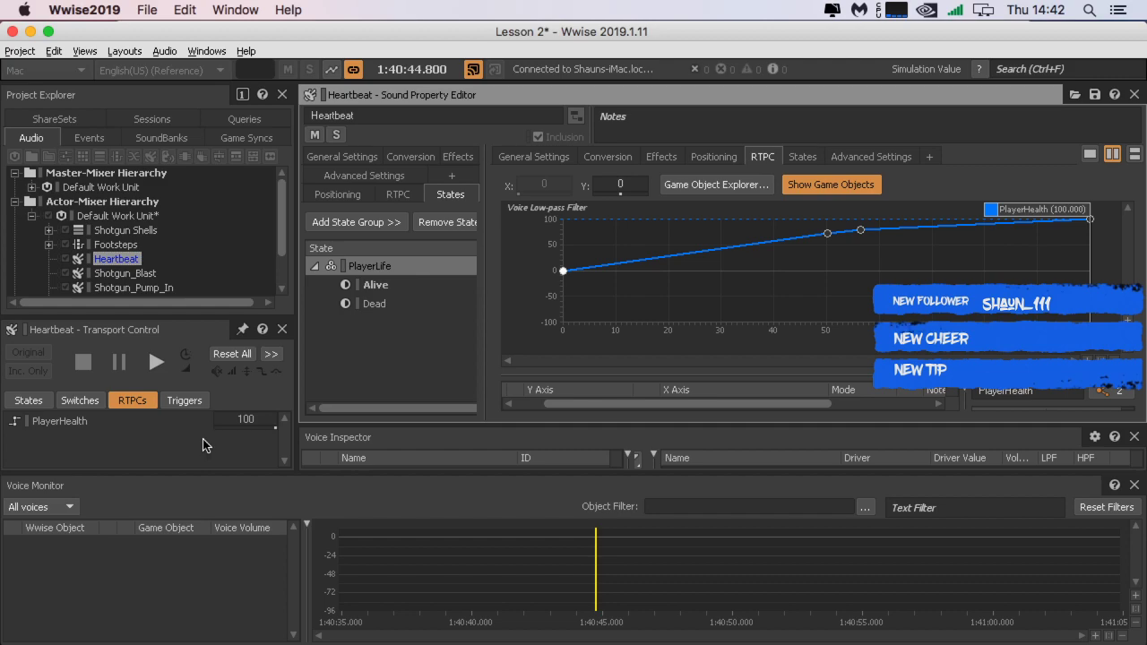
Step: Quit Wwise2019 without saving the Lesson 2 project
{"action": "left_click", "coordinate": [63, 9]}
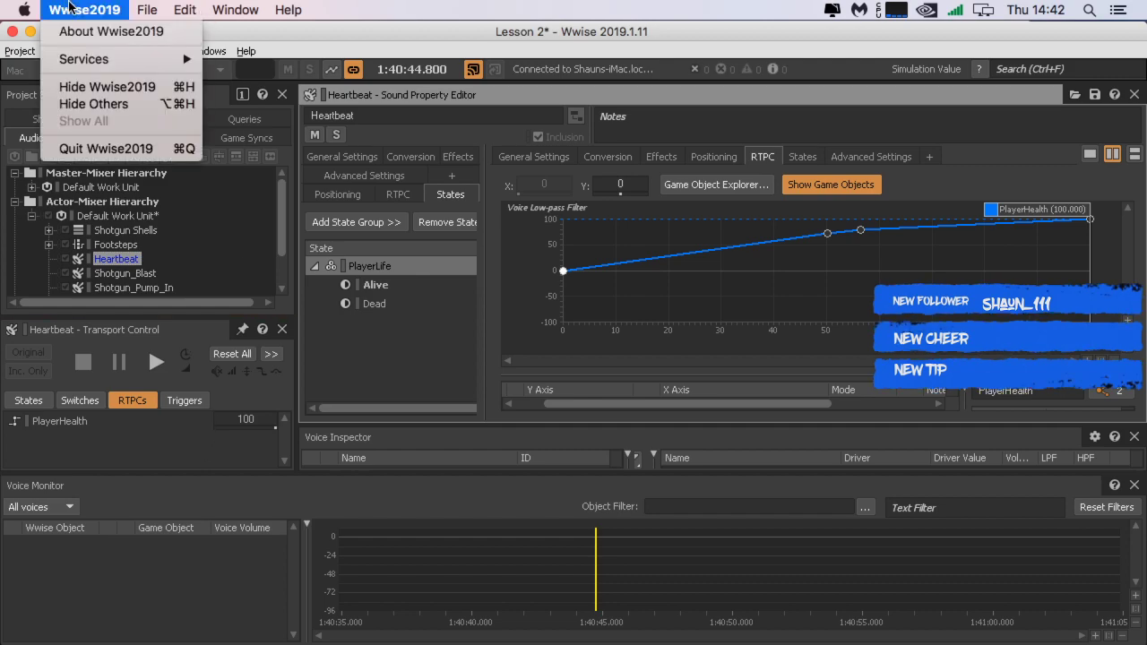
{"action": "left_click", "coordinate": [90, 149]}
{"action": "left_click", "coordinate": [577, 358]}
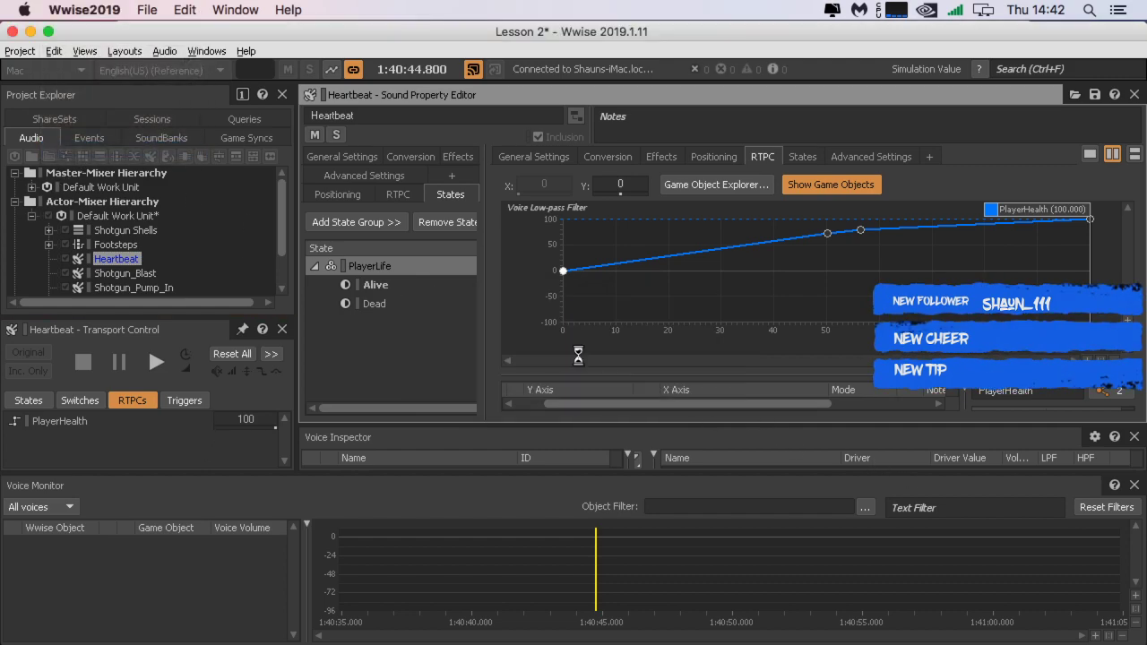
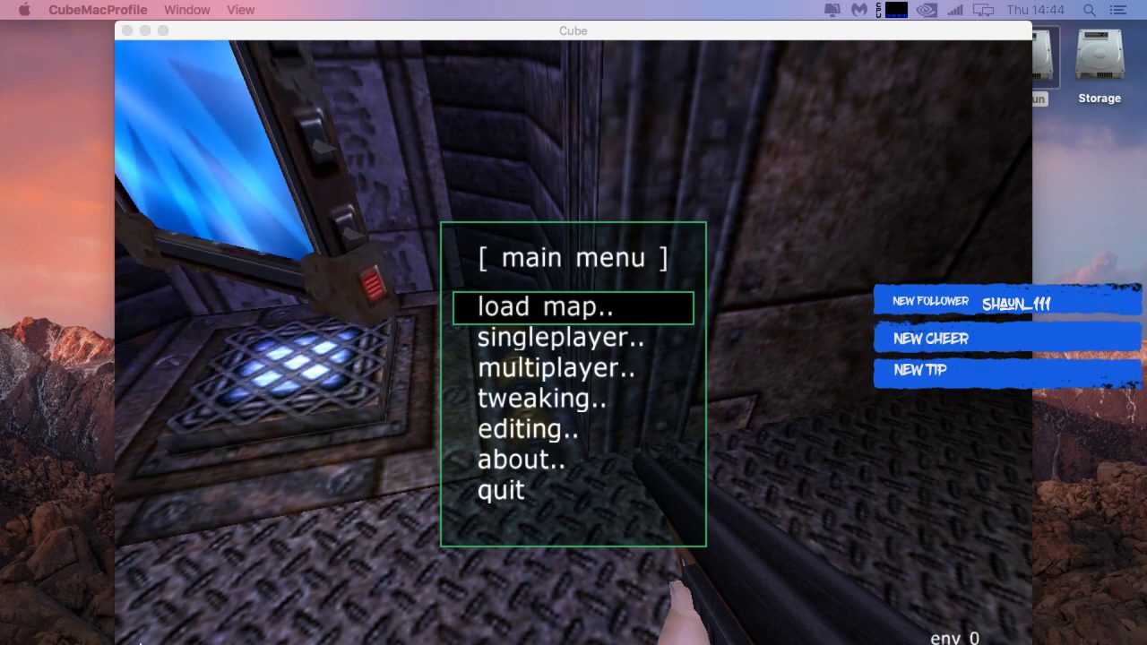
Step: Move the Cube game window aside and switch to Wwise Launcher
{"action": "left_click", "coordinate": [213, 50]}
{"action": "left_click_drag", "start_coordinate": [214, 31], "coordinate": [333, 31]}
{"action": "mouse_move", "coordinate": [432, 638]}
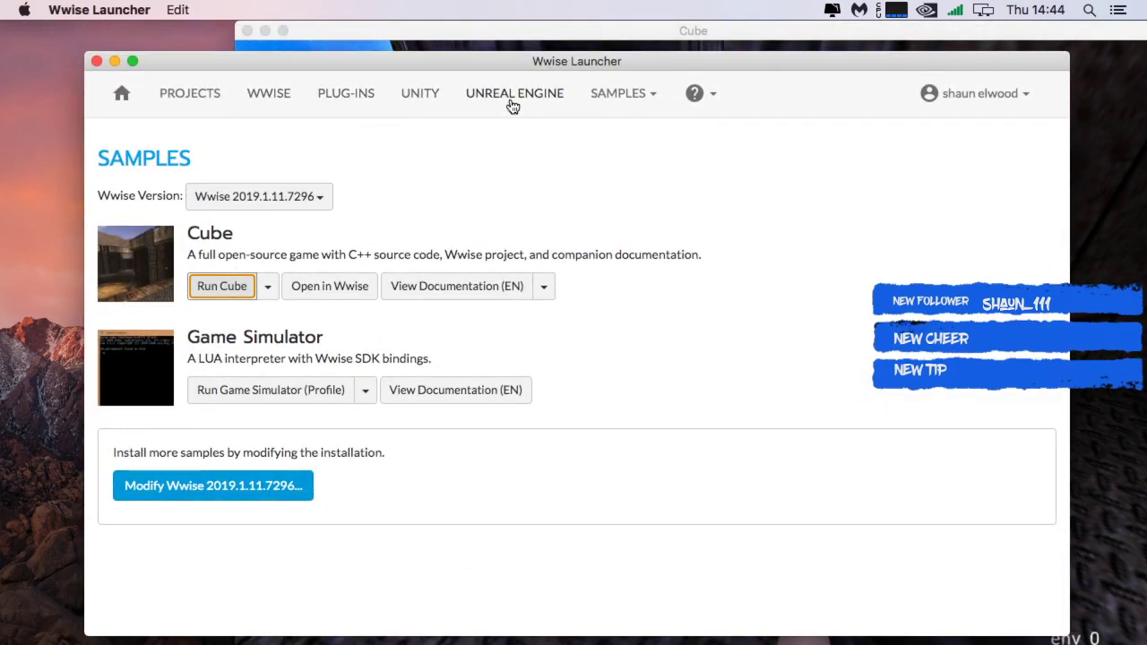
Step: Launch Wwise 2019.1.11.7296 and open the recent project Lesson 2
{"action": "left_click", "coordinate": [273, 104]}
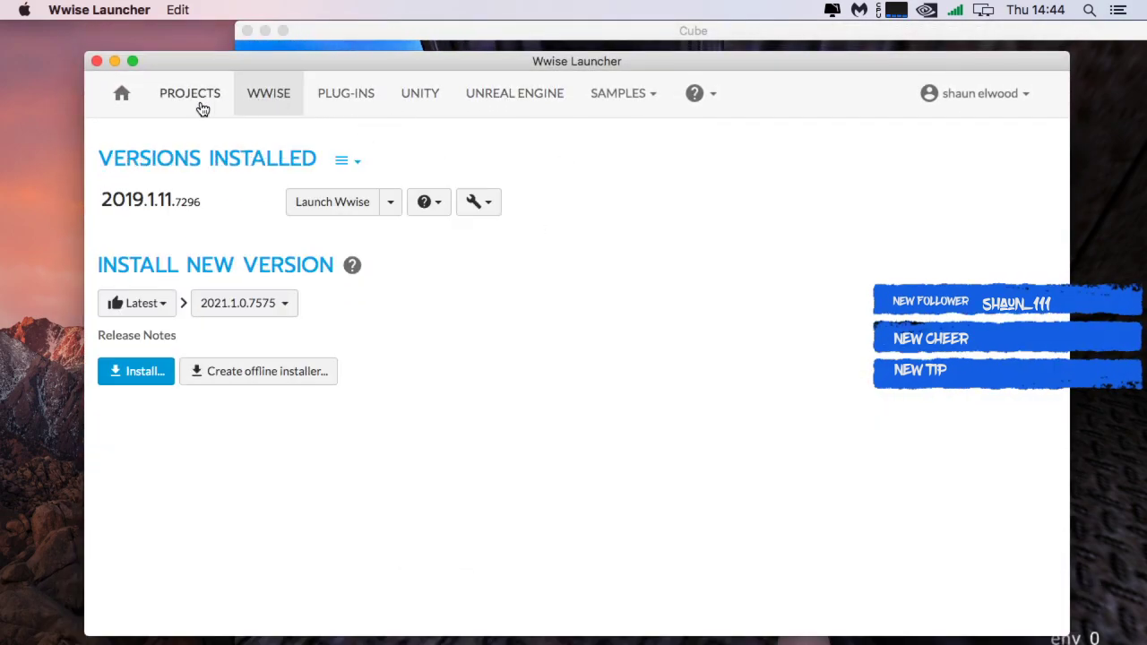
{"action": "left_click", "coordinate": [321, 204]}
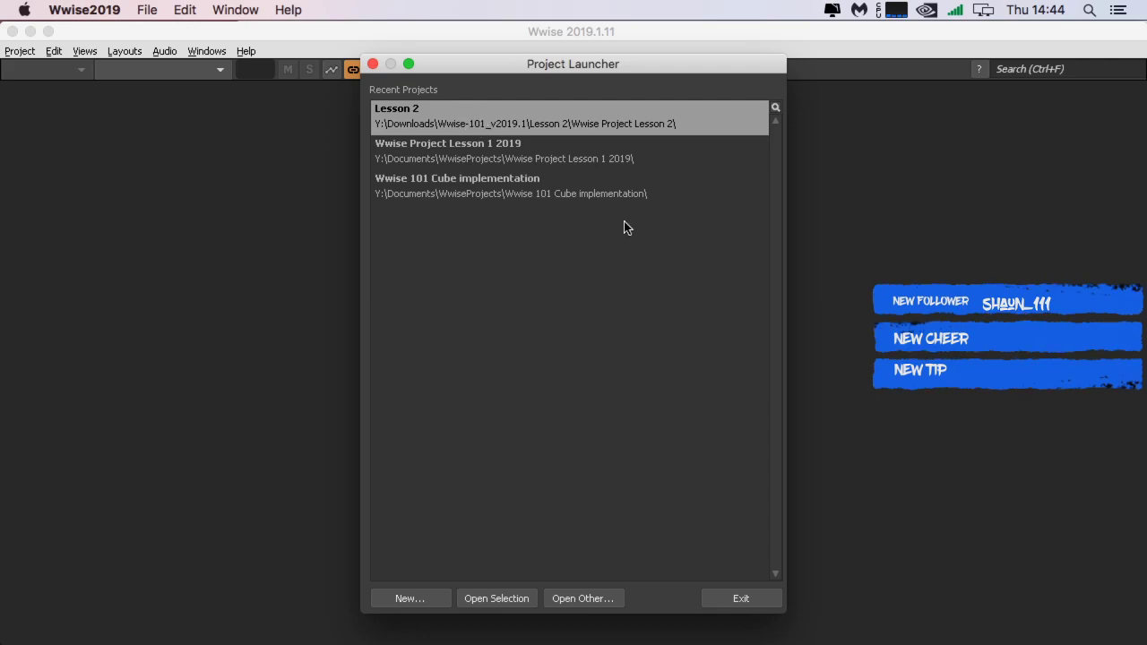
{"action": "double_click", "coordinate": [476, 125]}
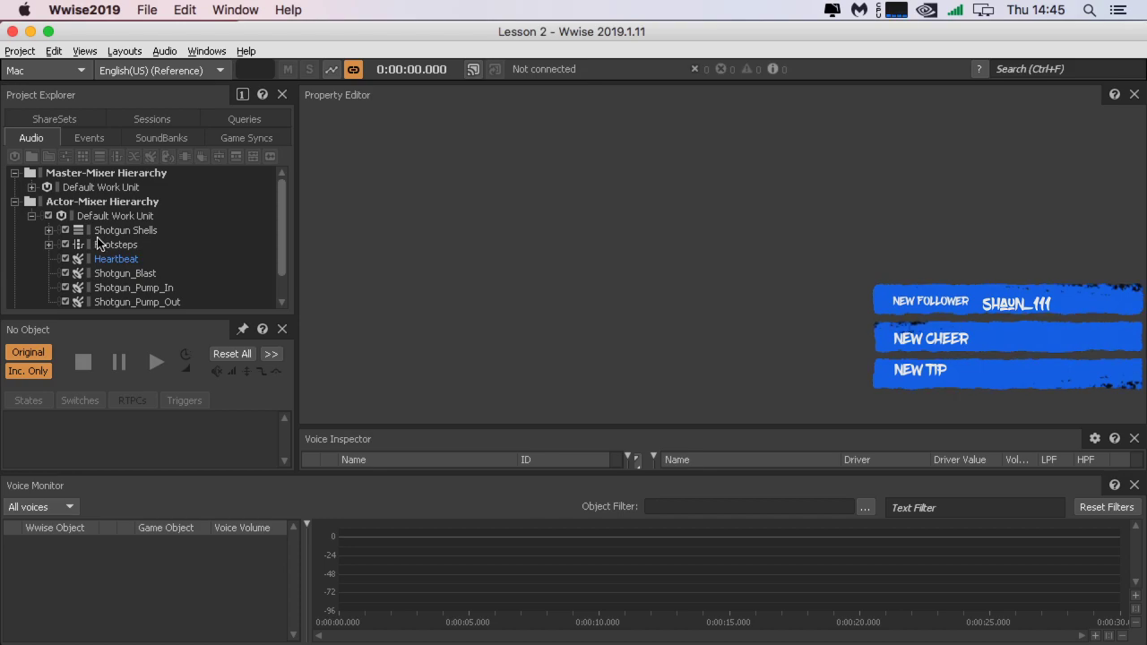
Step: Open the properties of the PlayerHealth game parameter to review its range and default
{"action": "left_click", "coordinate": [251, 140]}
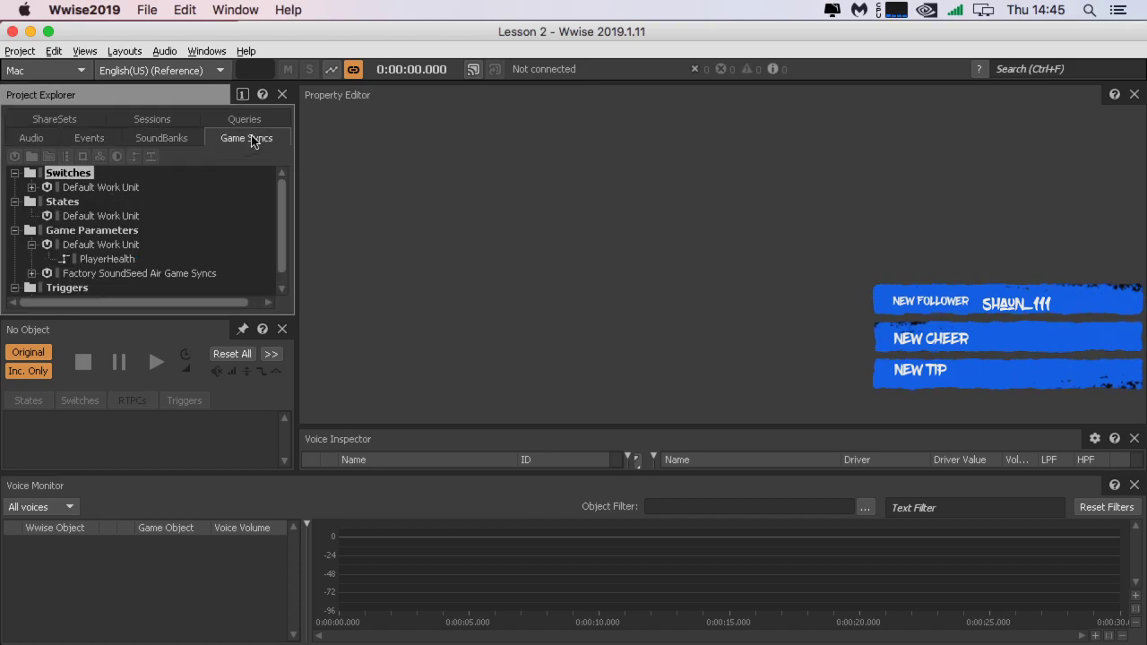
{"action": "left_click", "coordinate": [119, 260]}
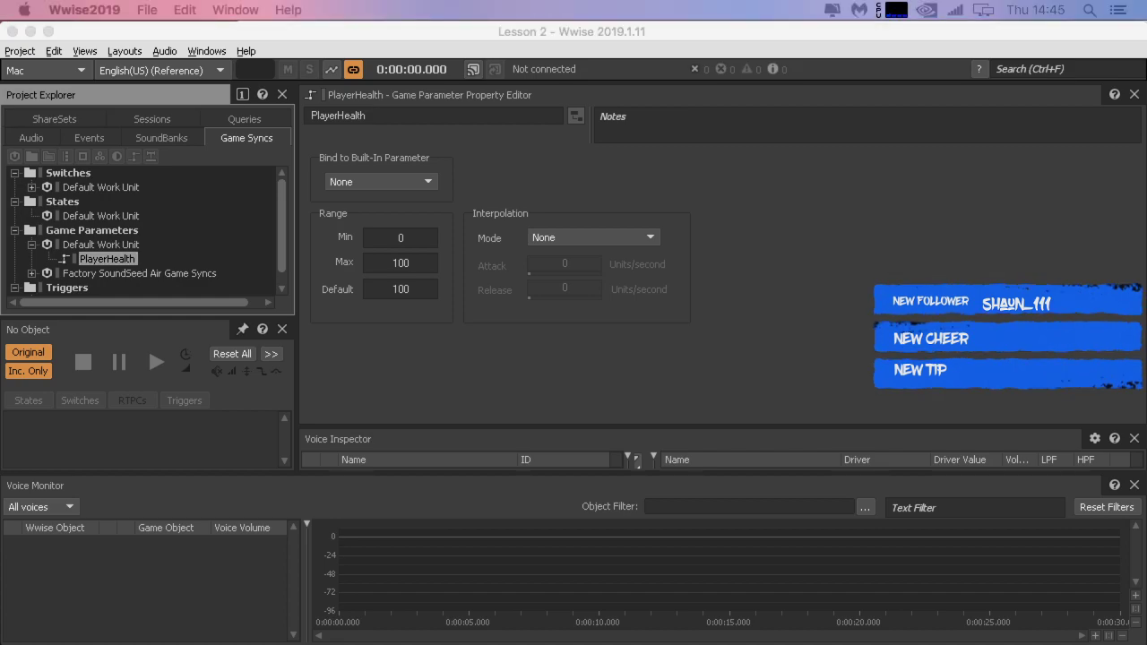
Step: Open the Heartbeat sound from the Actor-Mixer Hierarchy and start its playback
{"action": "left_click", "coordinate": [32, 137]}
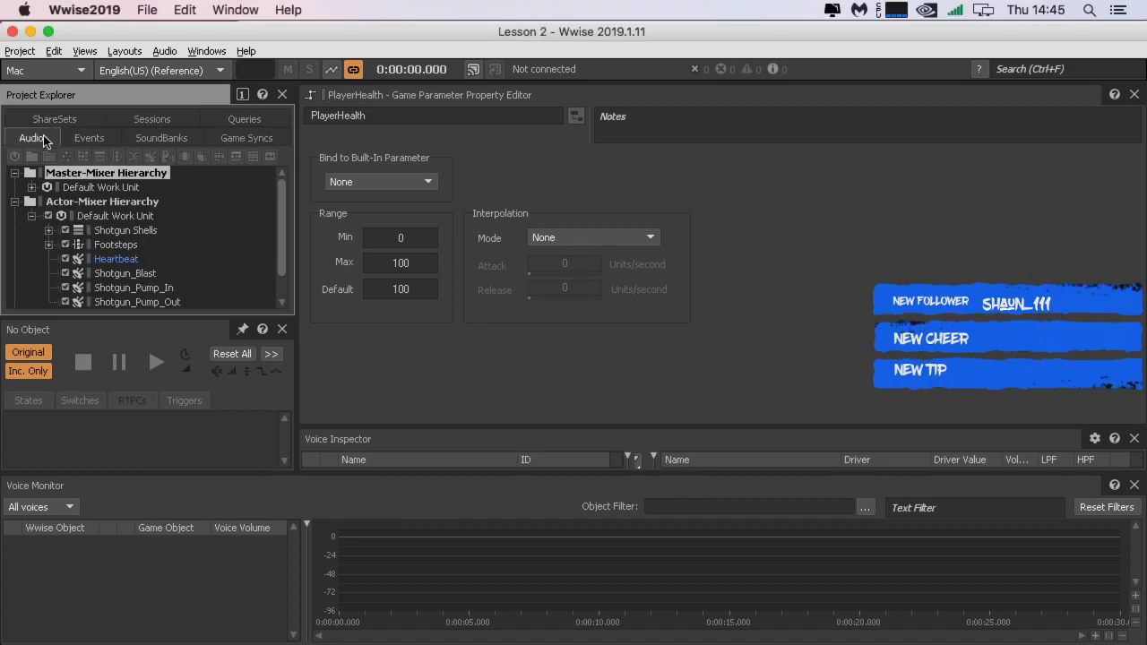
{"action": "left_click", "coordinate": [108, 259]}
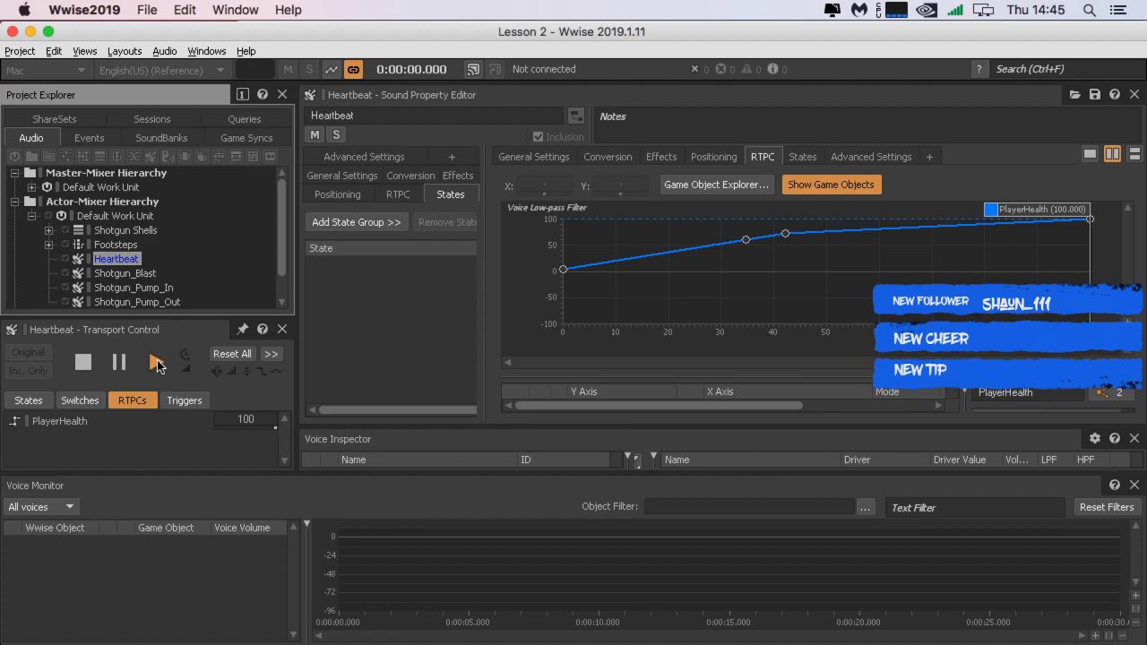
{"action": "left_click", "coordinate": [157, 362]}
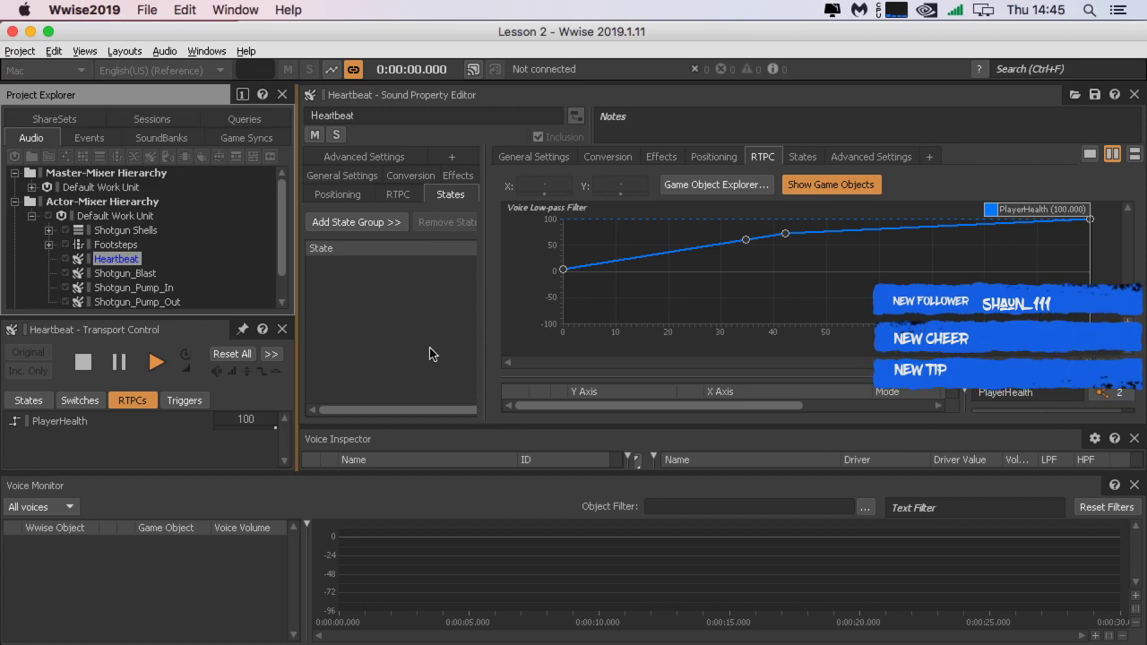
Step: Stack the Heartbeat property editor's States and RTPC views one above the other and give the RTPC view more height
{"action": "left_click", "coordinate": [1090, 154]}
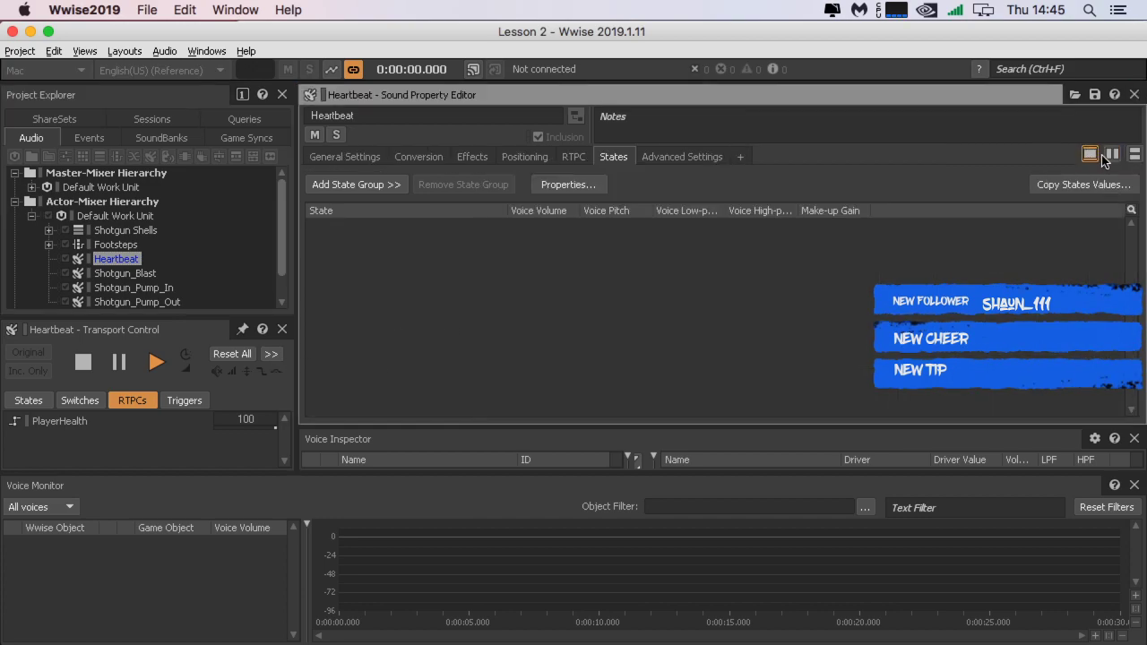
{"action": "left_click", "coordinate": [1112, 154]}
{"action": "left_click", "coordinate": [1134, 154]}
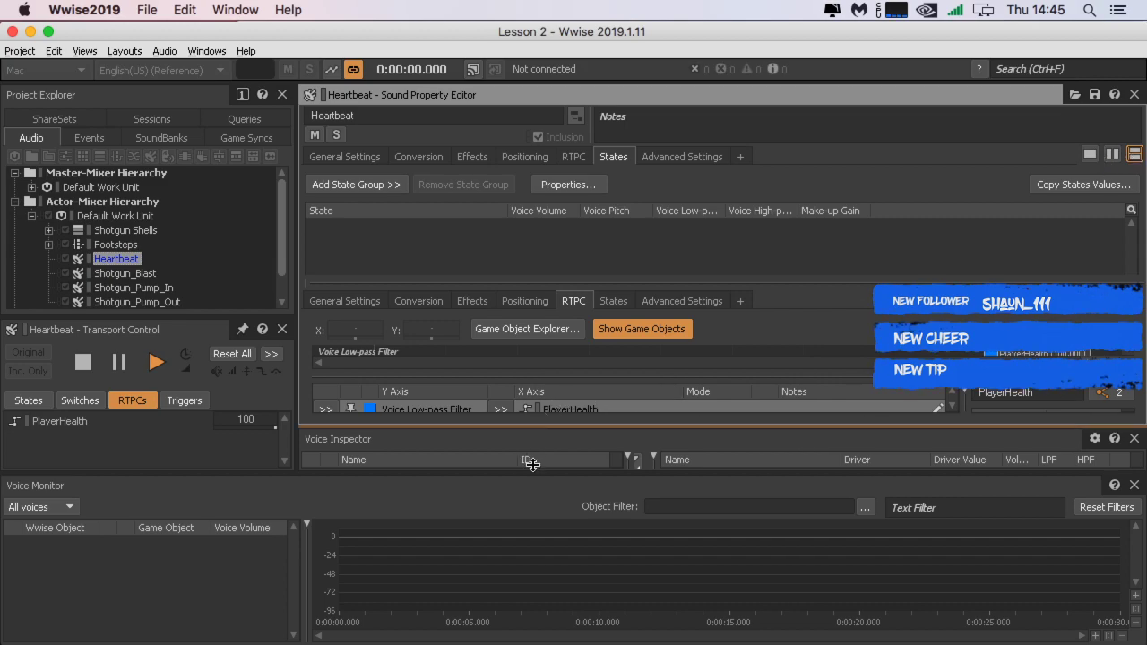
{"action": "left_click_drag", "start_coordinate": [532, 463], "coordinate": [533, 461]}
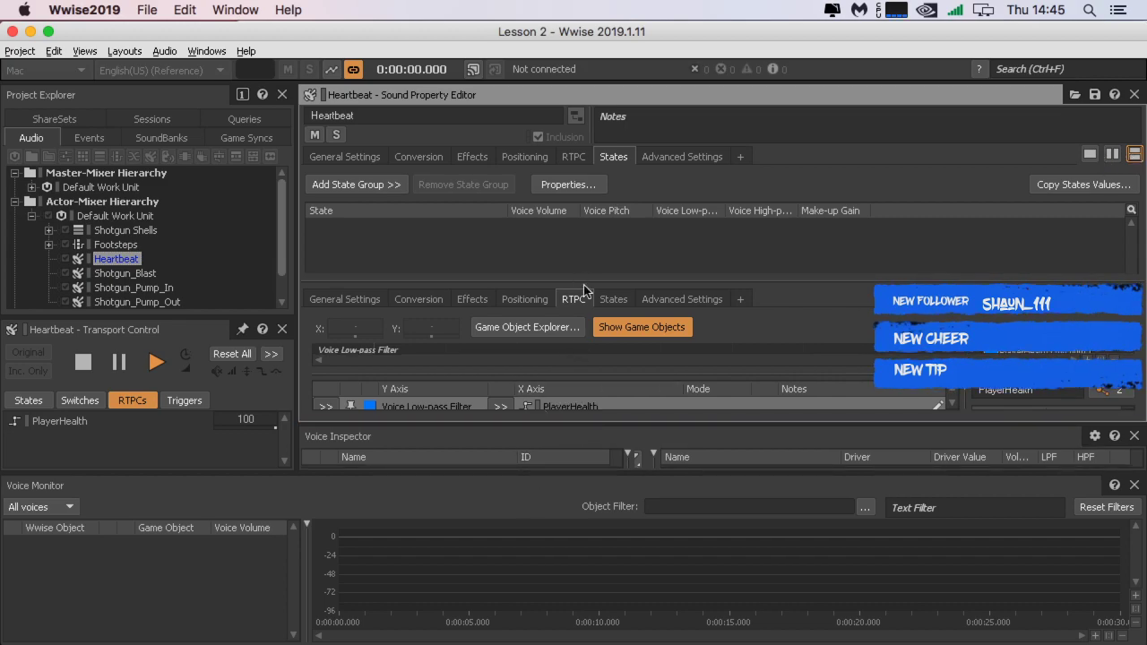
{"action": "left_click_drag", "start_coordinate": [583, 285], "coordinate": [580, 207]}
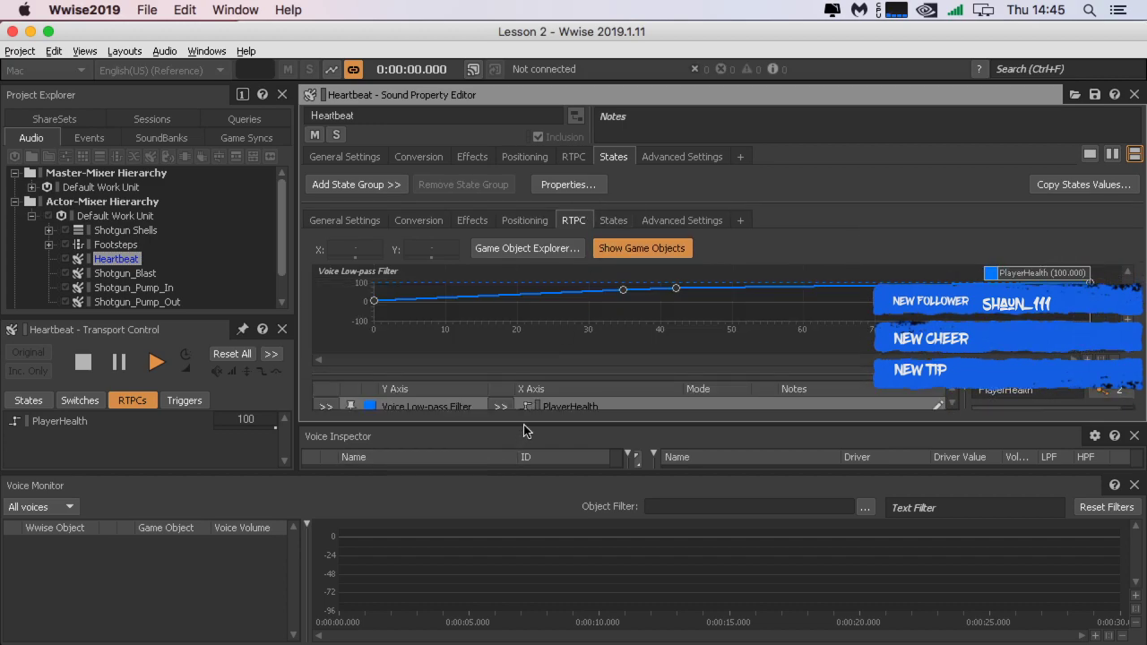
Step: Enlarge the RTPC curve list and select both the Voice Low-pass Filter and Voice Volume entries
{"action": "mouse_move", "coordinate": [525, 423]}
{"action": "left_mouse_down"}
{"action": "mouse_move", "coordinate": [505, 506]}
{"action": "mouse_move", "coordinate": [534, 421]}
{"action": "left_mouse_up"}
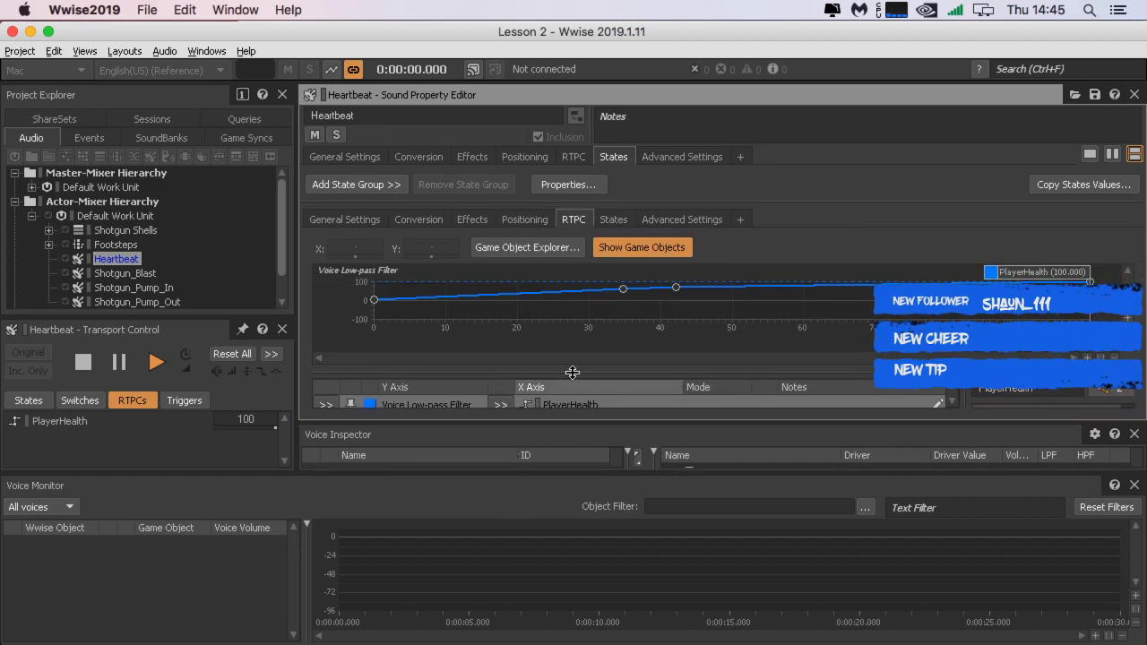
{"action": "left_click_drag", "start_coordinate": [572, 372], "coordinate": [582, 327]}
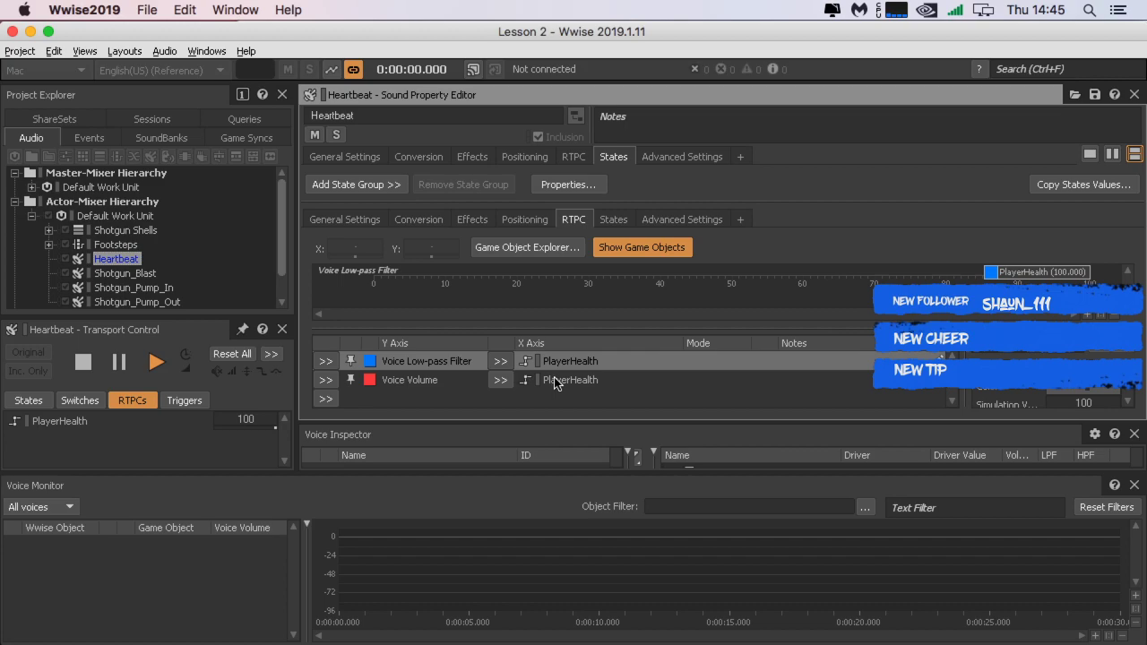
{"action": "left_click", "coordinate": [414, 384], "text": "shift"}
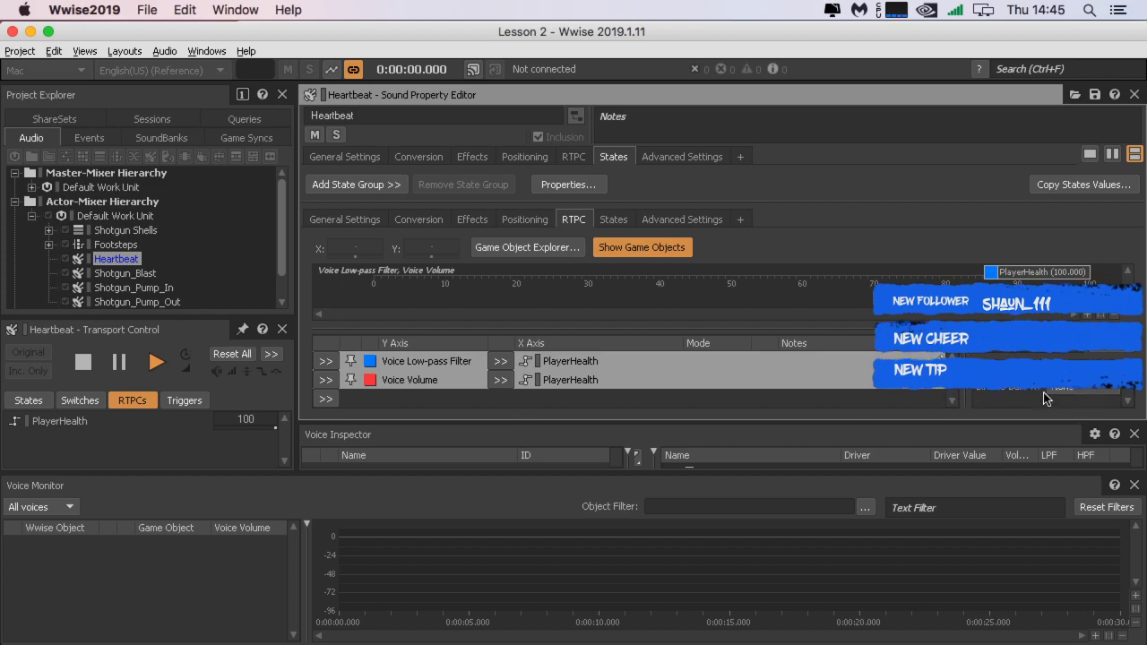
Step: Rebalance the Heartbeat editor's panes by shrinking the States view and giving the RTPC curve graph more height
{"action": "mouse_move", "coordinate": [674, 423]}
{"action": "left_mouse_down"}
{"action": "mouse_move", "coordinate": [720, 338]}
{"action": "mouse_move", "coordinate": [692, 425]}
{"action": "left_mouse_up"}
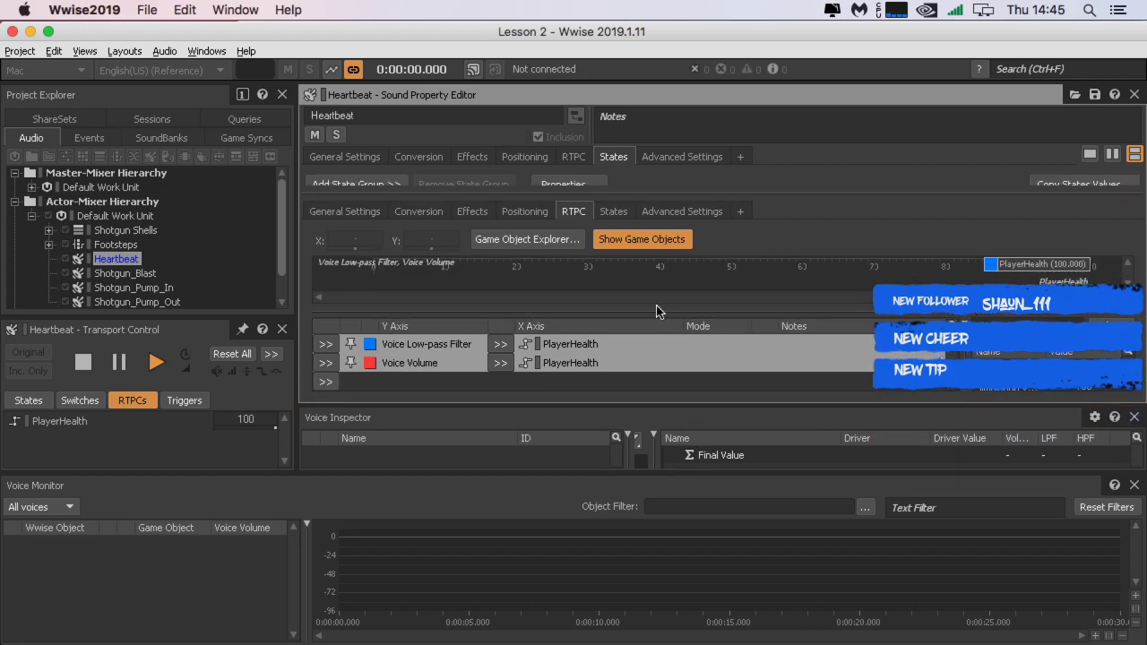
{"action": "left_click_drag", "start_coordinate": [655, 311], "coordinate": [656, 326]}
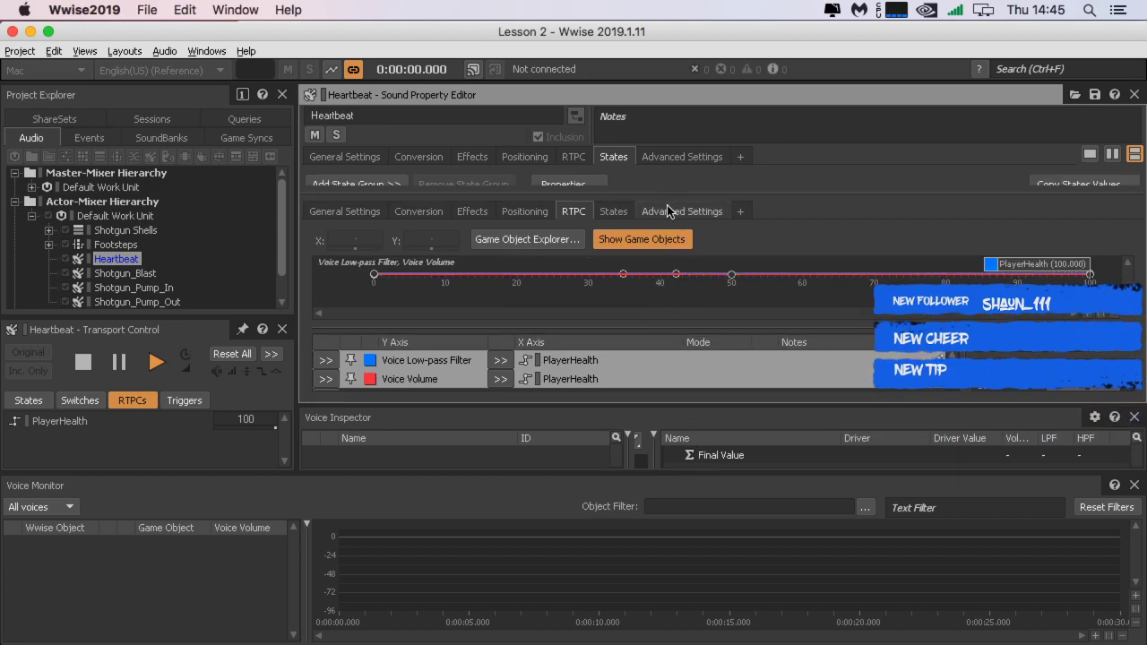
{"action": "left_click_drag", "start_coordinate": [622, 195], "coordinate": [621, 182]}
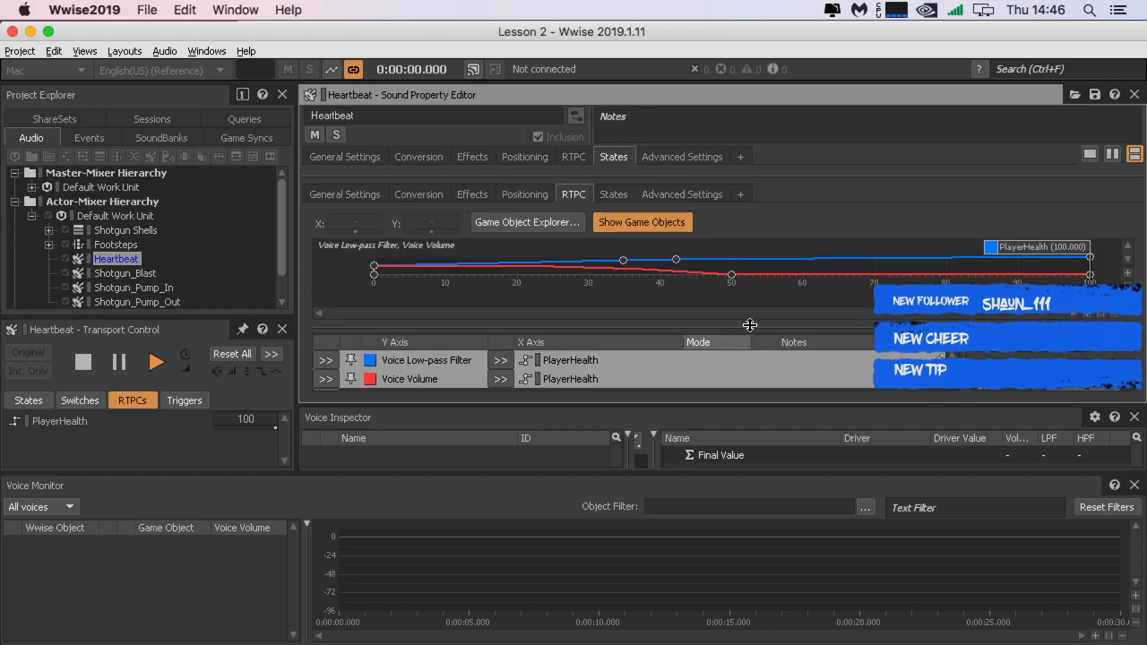
{"action": "left_click_drag", "start_coordinate": [750, 324], "coordinate": [740, 440]}
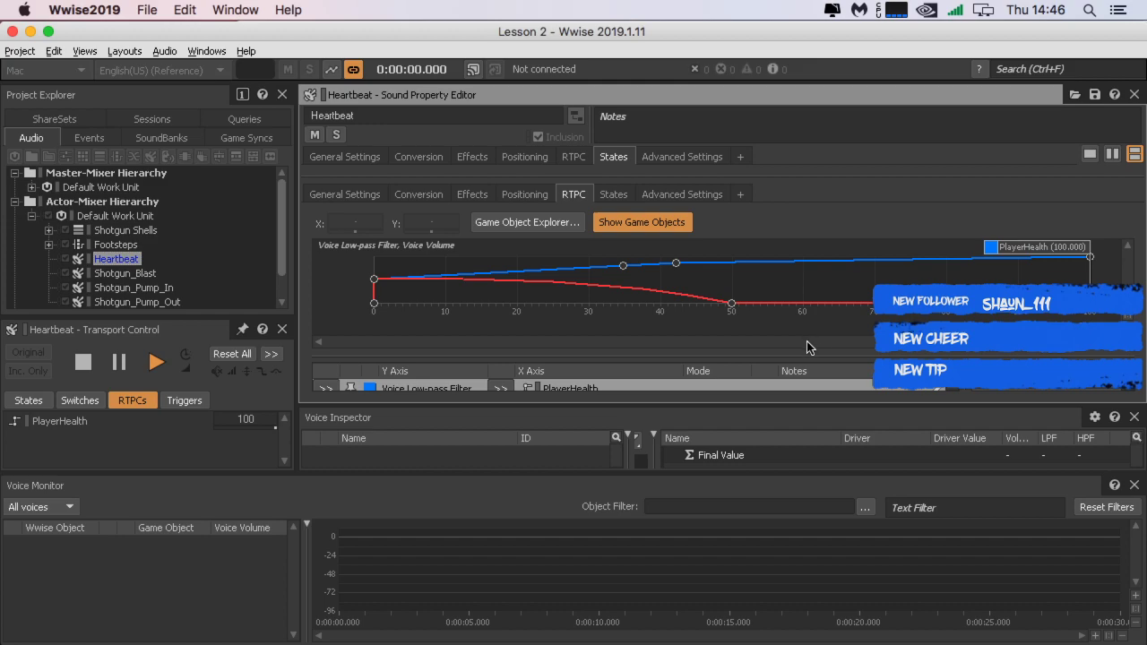
Step: Play the Heartbeat sound and sweep the PlayerHealth cursor on the curve graph from 100 down to 0
{"action": "left_click", "coordinate": [156, 361]}
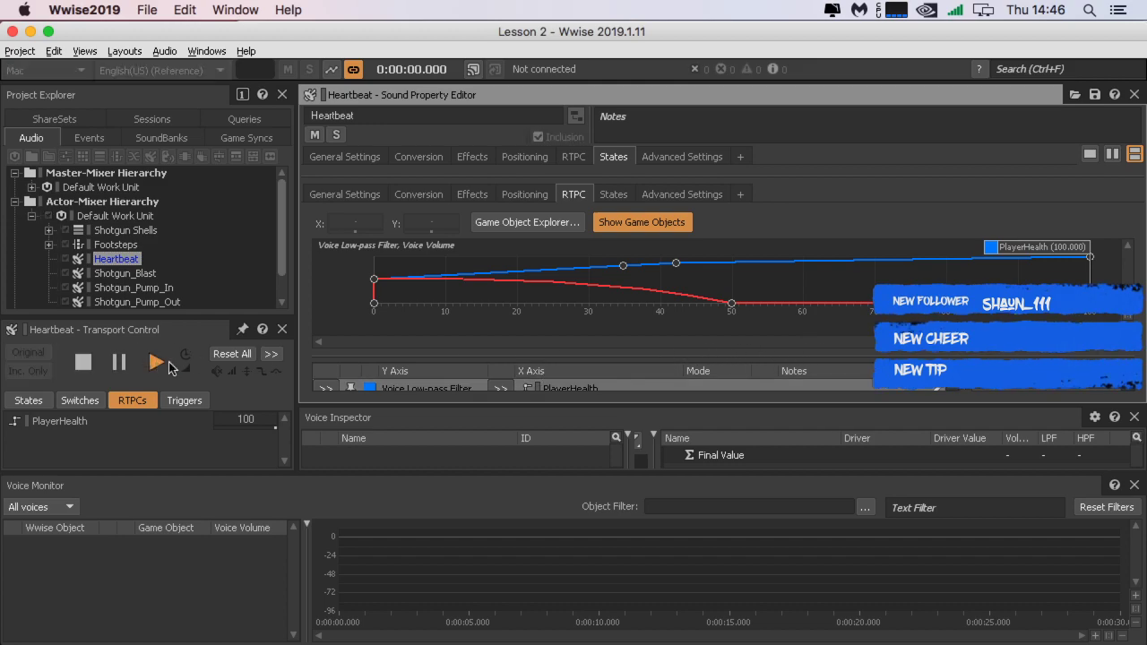
{"action": "left_click_drag", "start_coordinate": [1090, 314], "coordinate": [627, 325]}
{"action": "key", "text": "space"}
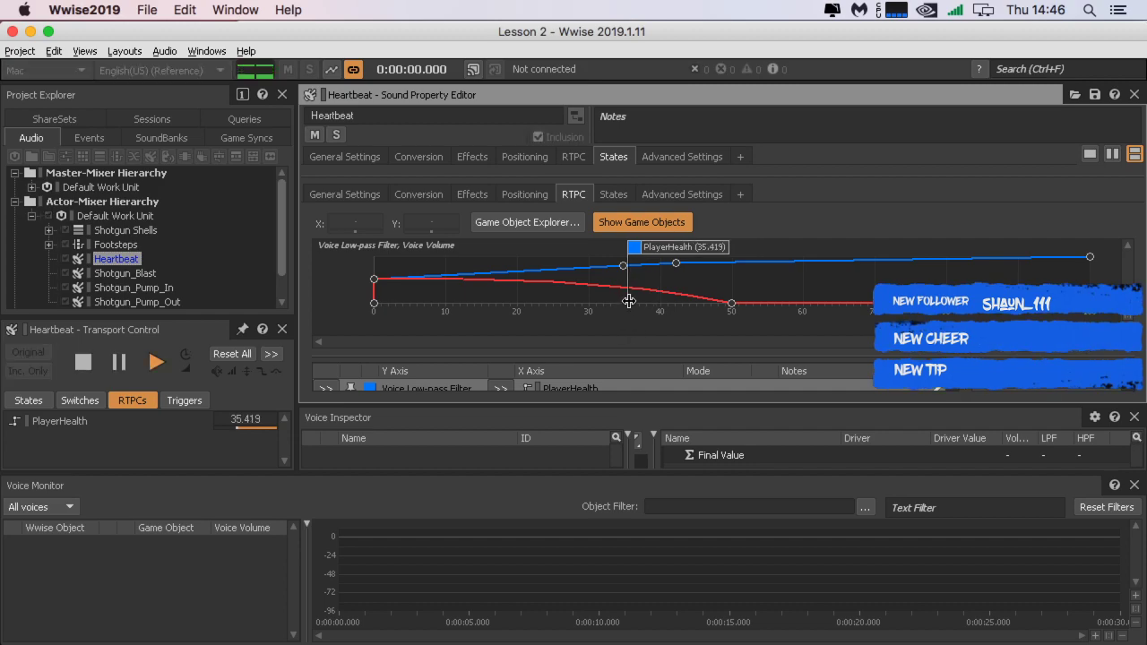
{"action": "left_click_drag", "start_coordinate": [627, 255], "coordinate": [278, 385]}
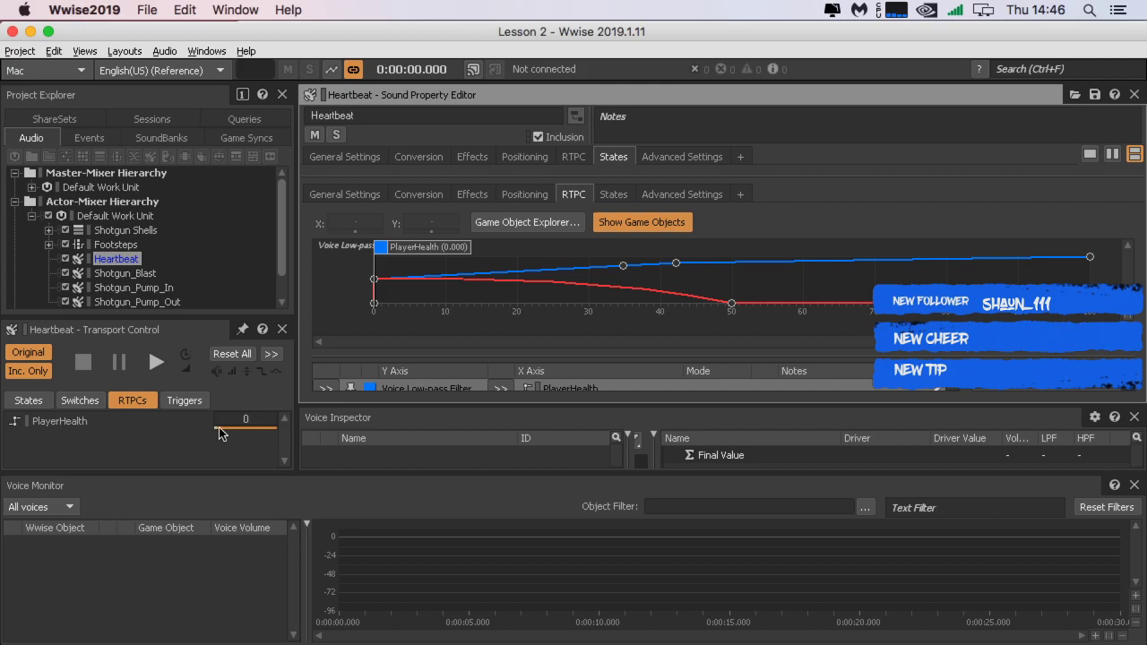
Step: Replay Heartbeat while raising the simulated PlayerHealth value and lowering it back to 0
{"action": "mouse_move", "coordinate": [220, 434]}
{"action": "left_mouse_down"}
{"action": "mouse_move", "coordinate": [159, 440]}
{"action": "mouse_move", "coordinate": [236, 440]}
{"action": "left_mouse_up"}
{"action": "key", "text": "space"}
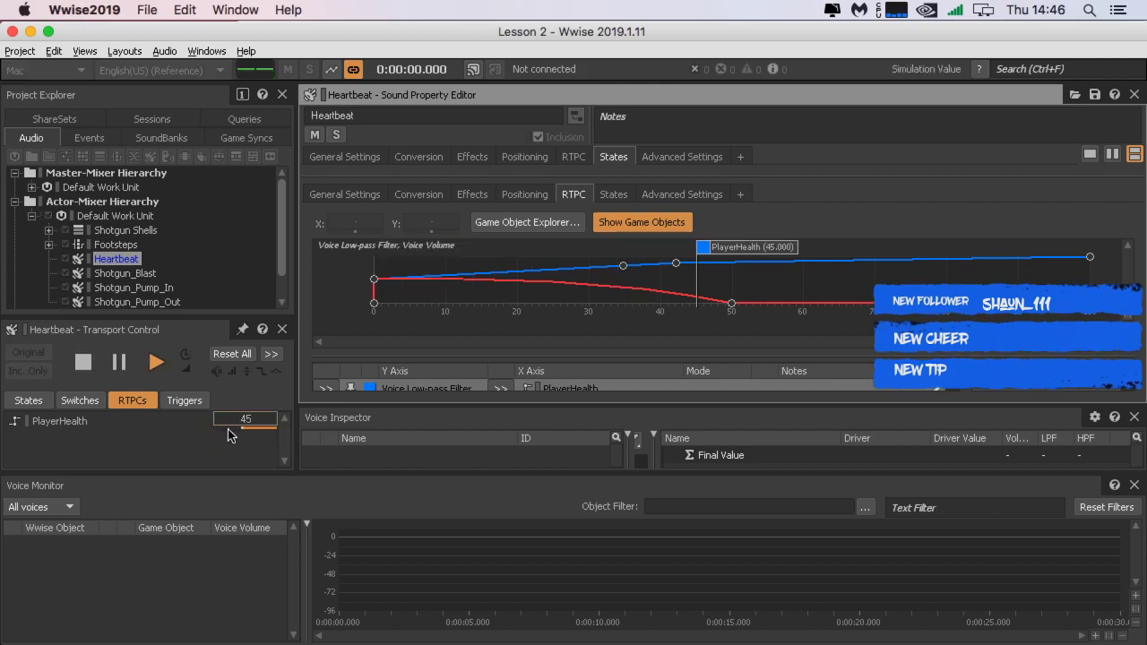
{"action": "left_click_drag", "start_coordinate": [248, 433], "coordinate": [161, 440]}
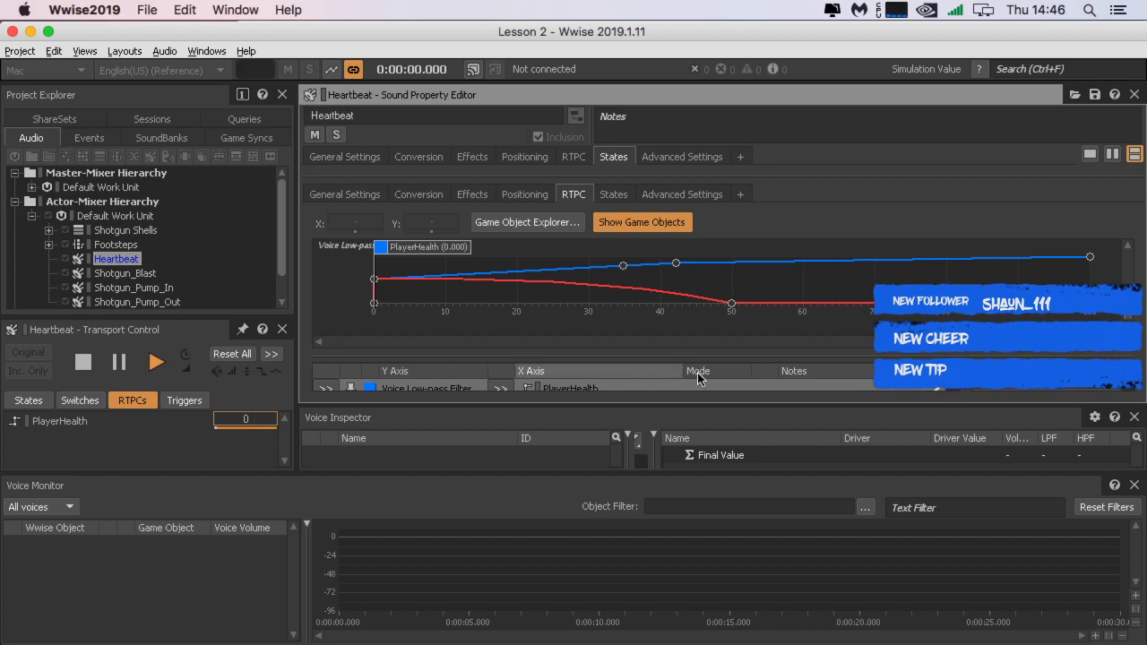
Step: Extend the property editor over the Voice Inspector and shorten the curve graph to reveal both RTPC entries
{"action": "left_click", "coordinate": [464, 406]}
{"action": "left_click_drag", "start_coordinate": [464, 406], "coordinate": [464, 427]}
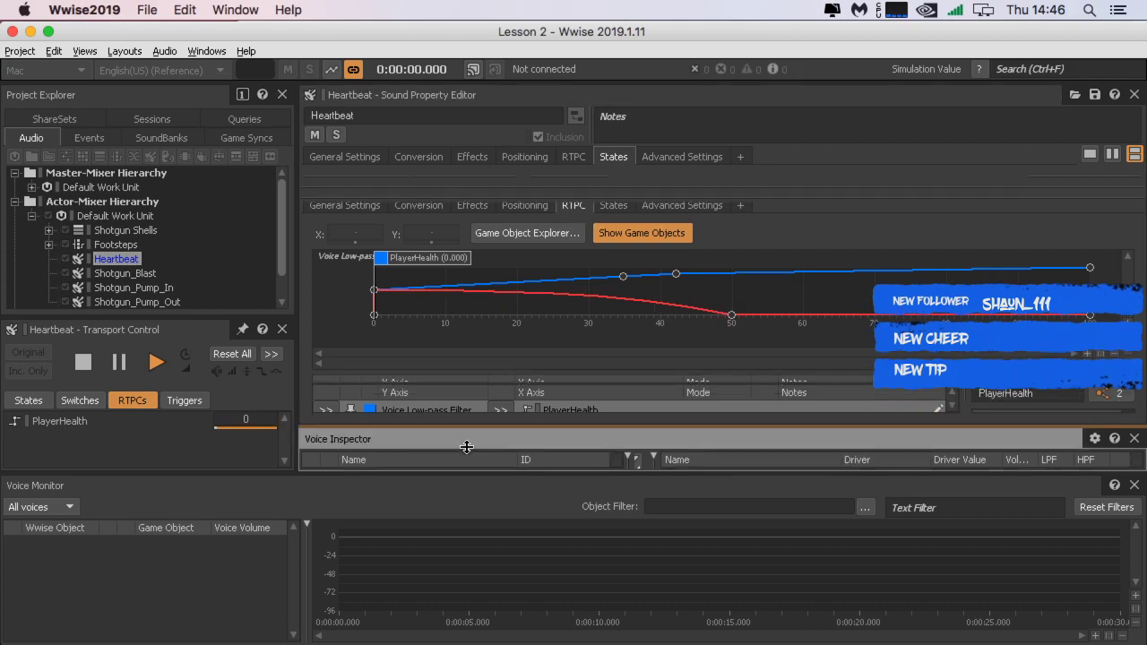
{"action": "left_click_drag", "start_coordinate": [505, 377], "coordinate": [509, 332]}
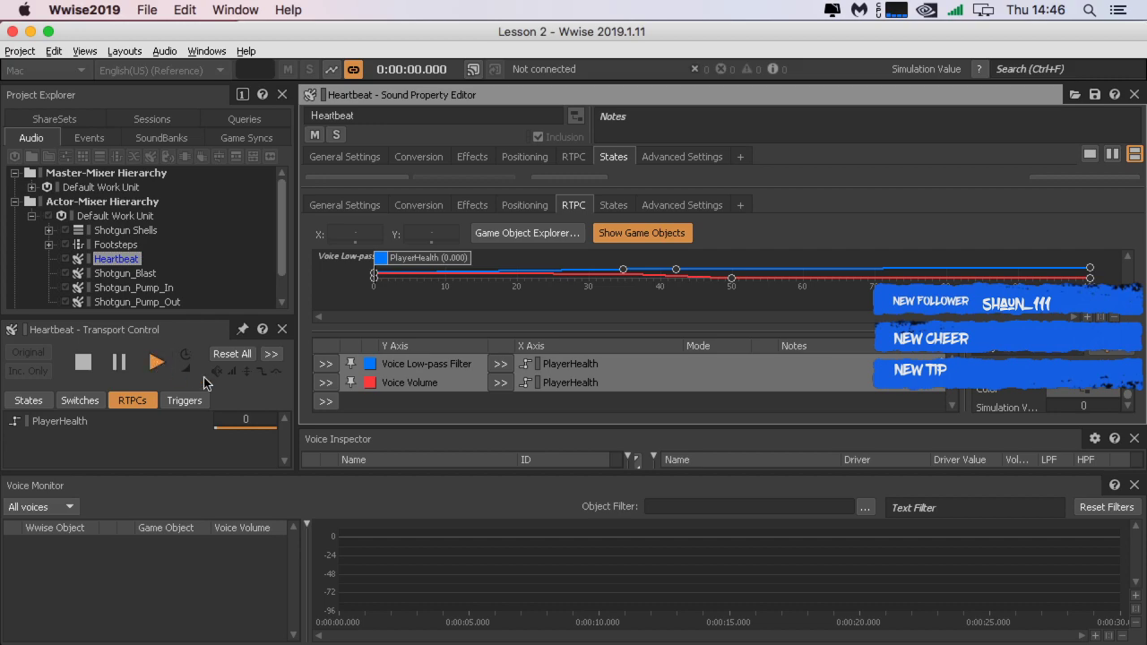
Step: Audition Heartbeat with PlayerHealth at 7, restart it, sweep the value back to 0 and stop playback
{"action": "mouse_move", "coordinate": [216, 428]}
{"action": "left_mouse_down"}
{"action": "mouse_move", "coordinate": [228, 428]}
{"action": "mouse_move", "coordinate": [205, 424]}
{"action": "left_mouse_up"}
{"action": "left_click", "coordinate": [90, 364]}
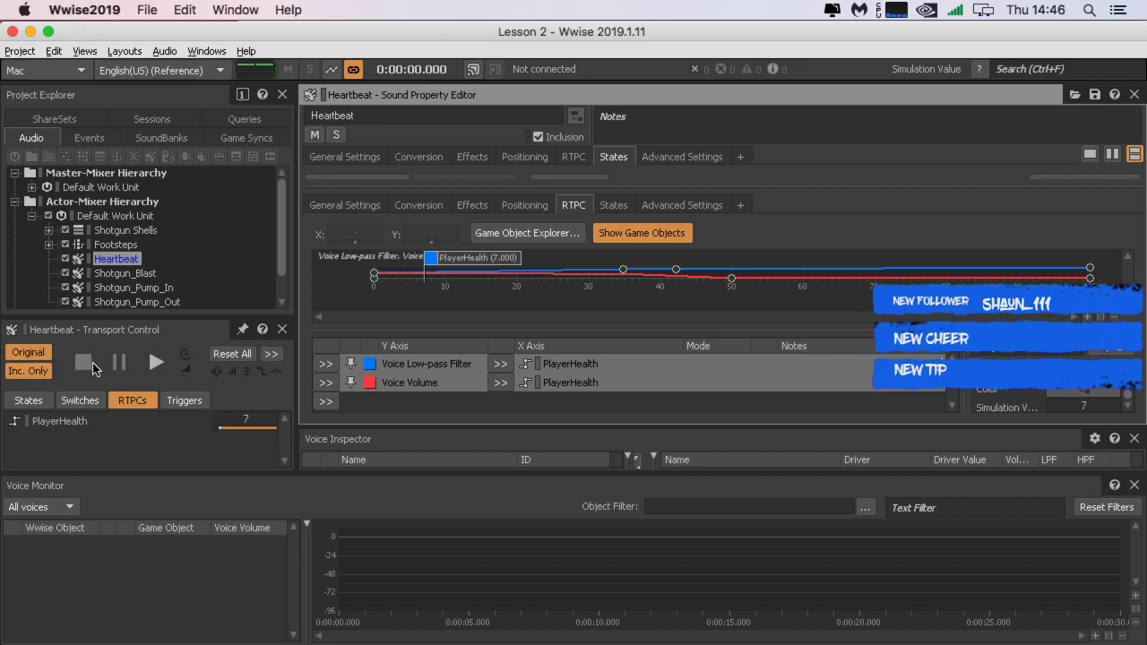
{"action": "left_click", "coordinate": [153, 363]}
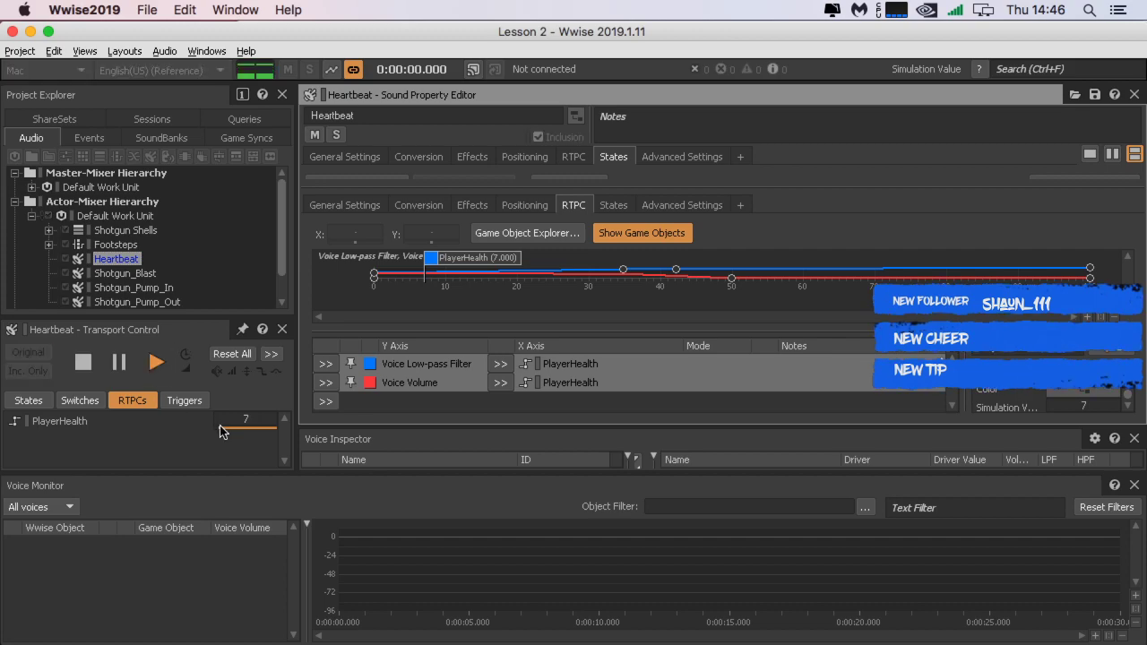
{"action": "mouse_move", "coordinate": [223, 430]}
{"action": "left_mouse_down"}
{"action": "mouse_move", "coordinate": [234, 430]}
{"action": "mouse_move", "coordinate": [186, 440]}
{"action": "mouse_move", "coordinate": [244, 440]}
{"action": "mouse_move", "coordinate": [102, 438]}
{"action": "left_mouse_up"}
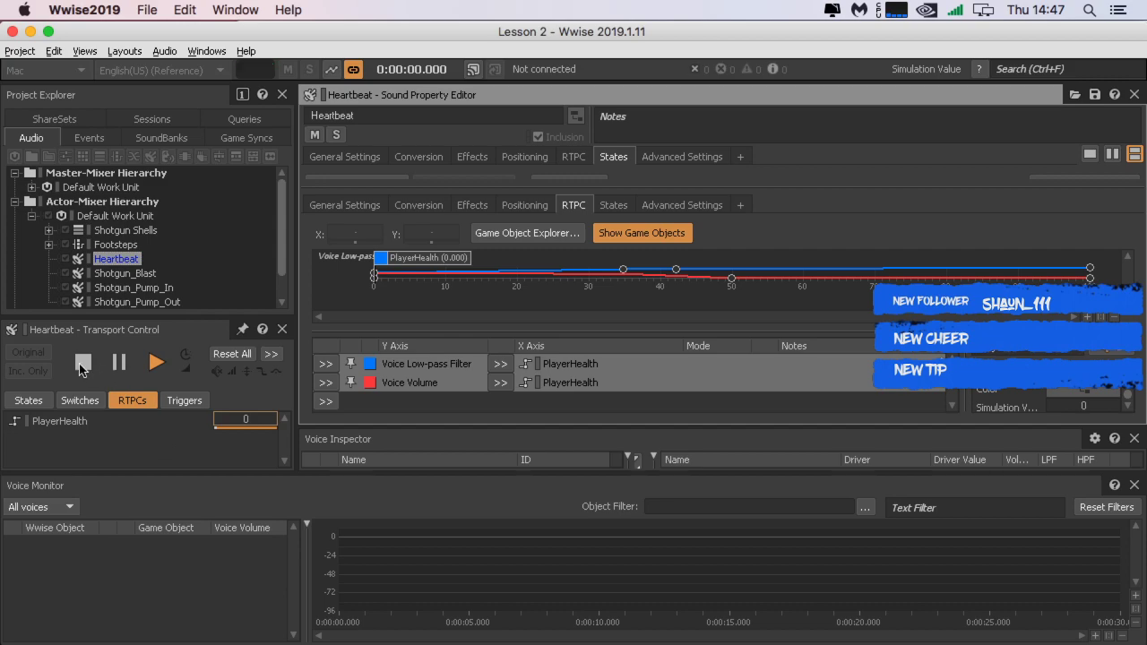
{"action": "left_click", "coordinate": [81, 366]}
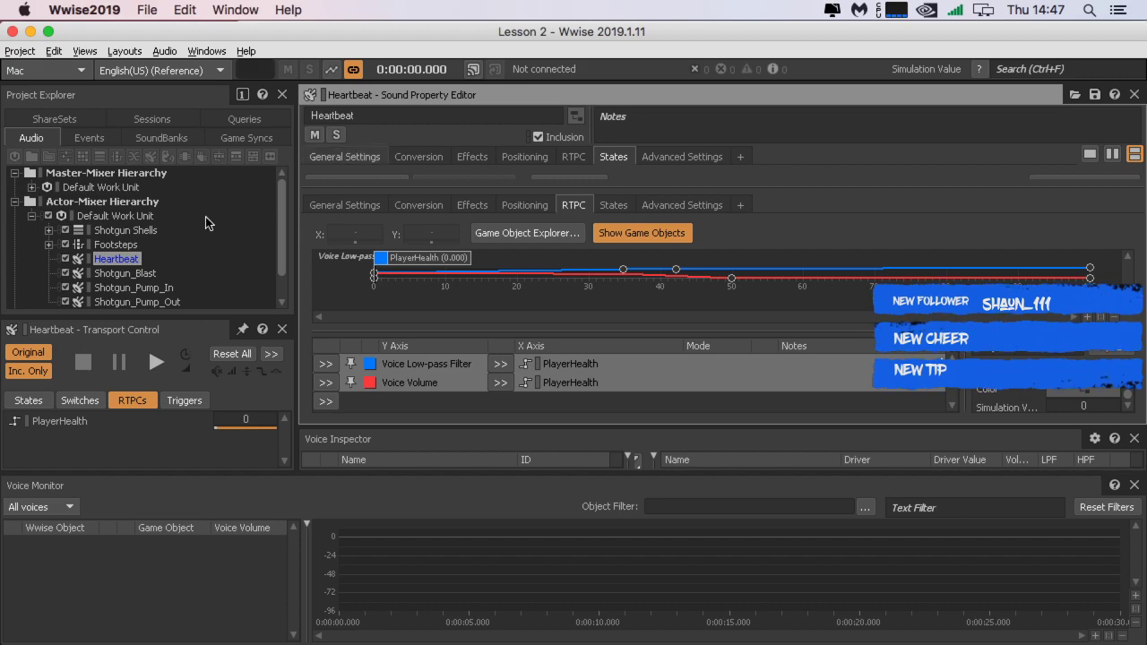
Step: Review Heartbeat's General Settings, return to its RTPC curves and audition the sound while sweeping PlayerHealth back to 0
{"action": "left_click", "coordinate": [347, 206]}
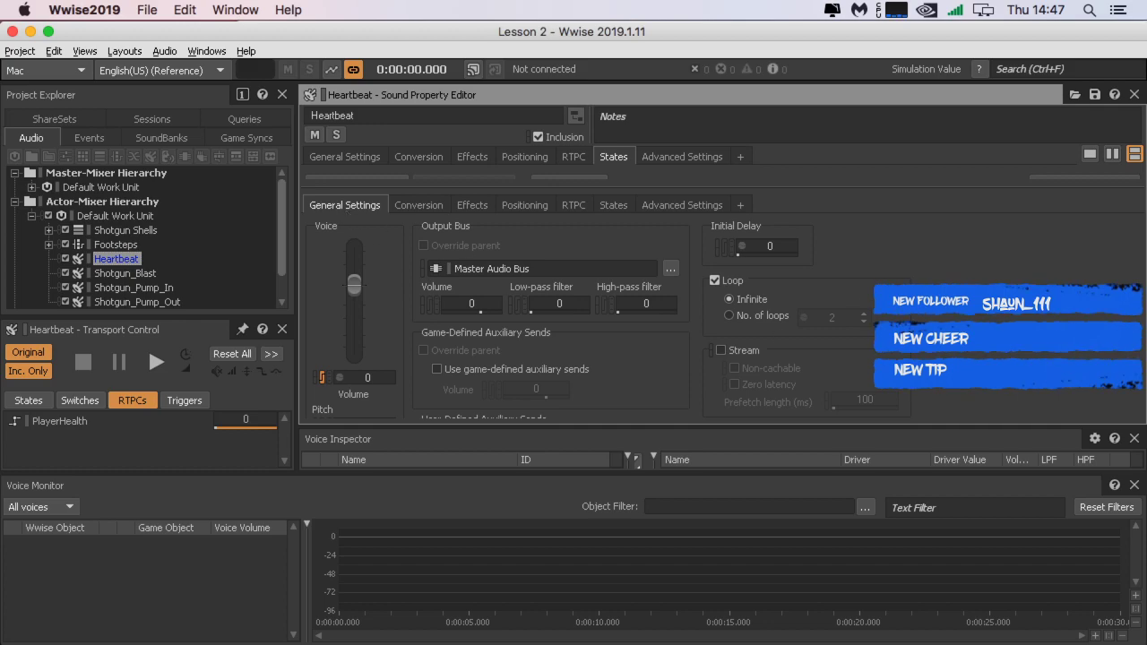
{"action": "left_click", "coordinate": [571, 206]}
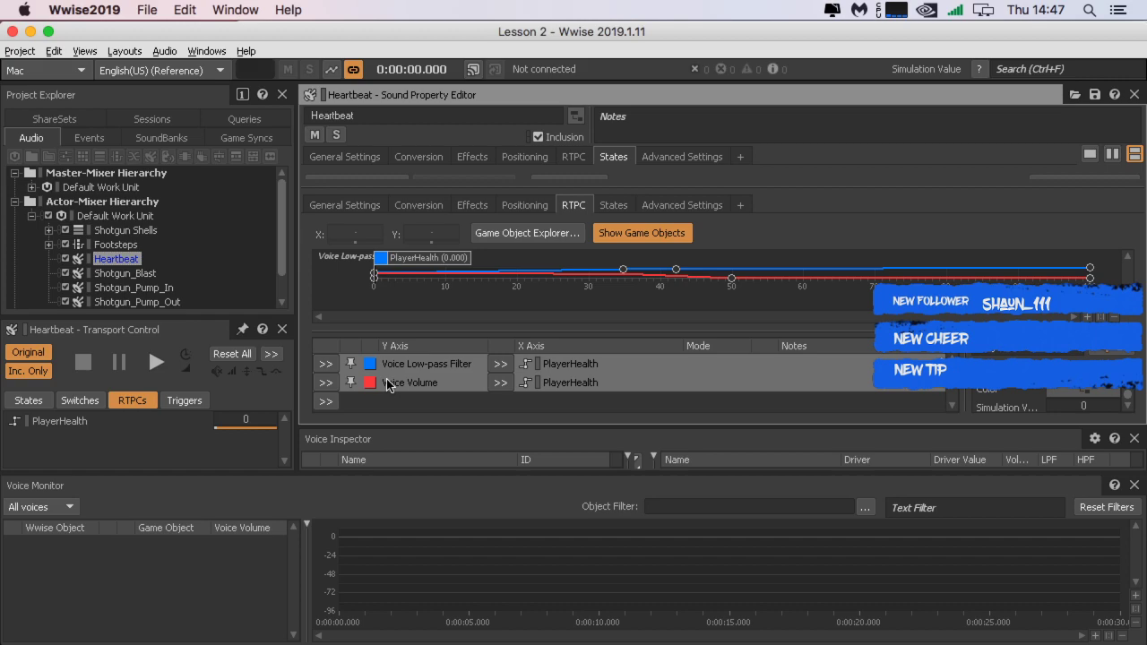
{"action": "left_click", "coordinate": [60, 423]}
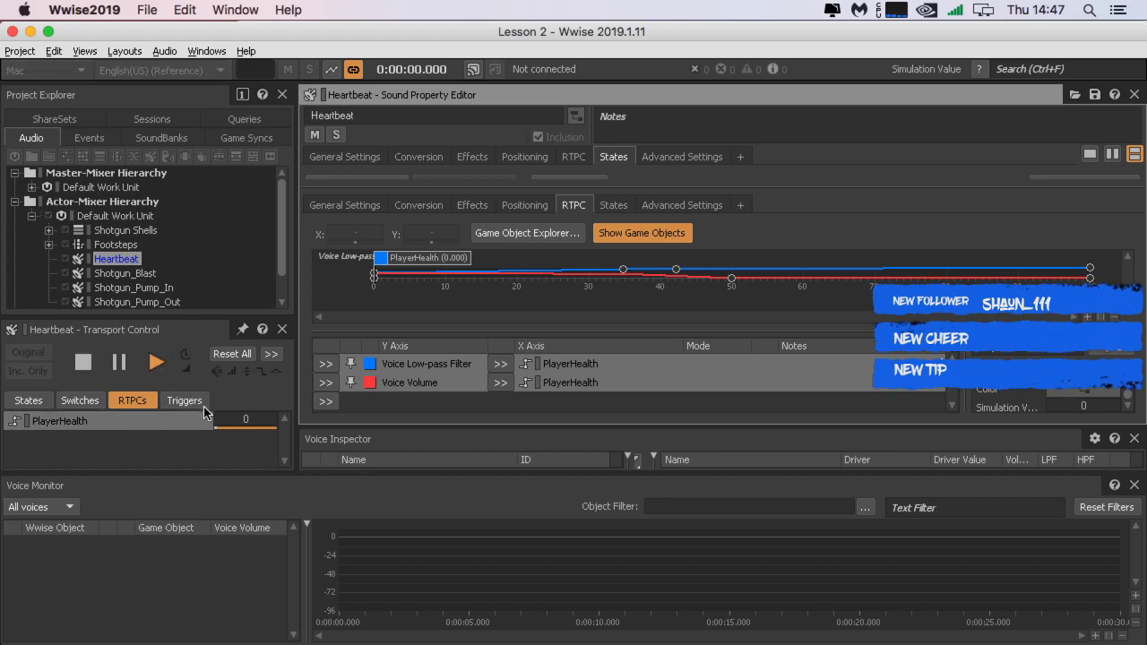
{"action": "left_click_drag", "start_coordinate": [217, 428], "coordinate": [161, 440]}
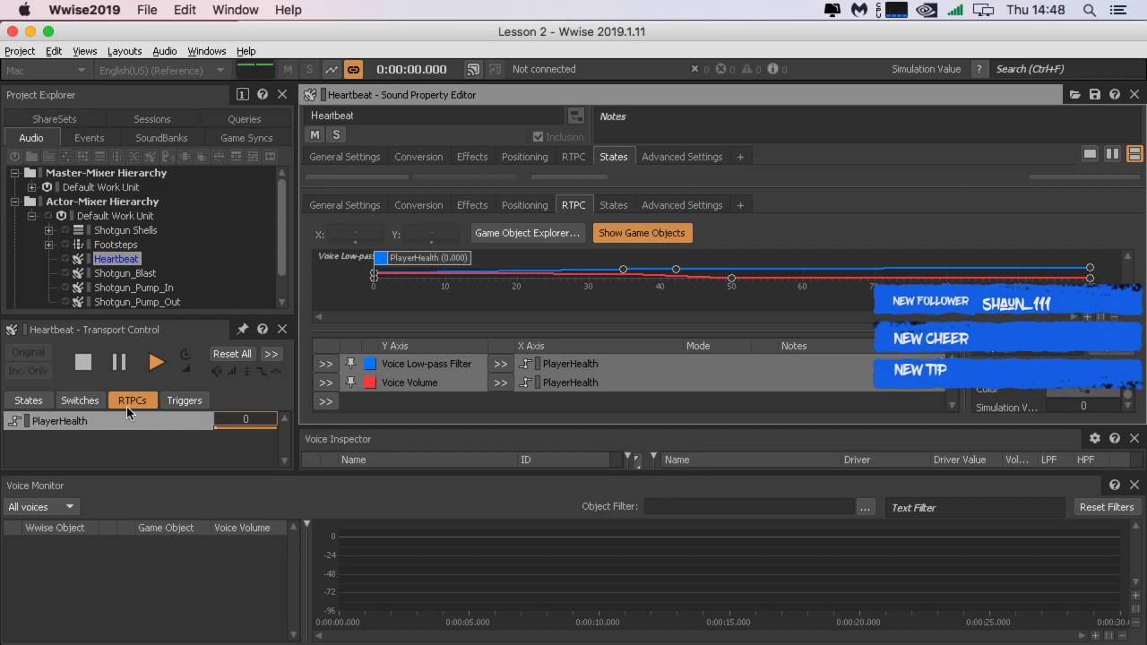
{"action": "left_click", "coordinate": [86, 363]}
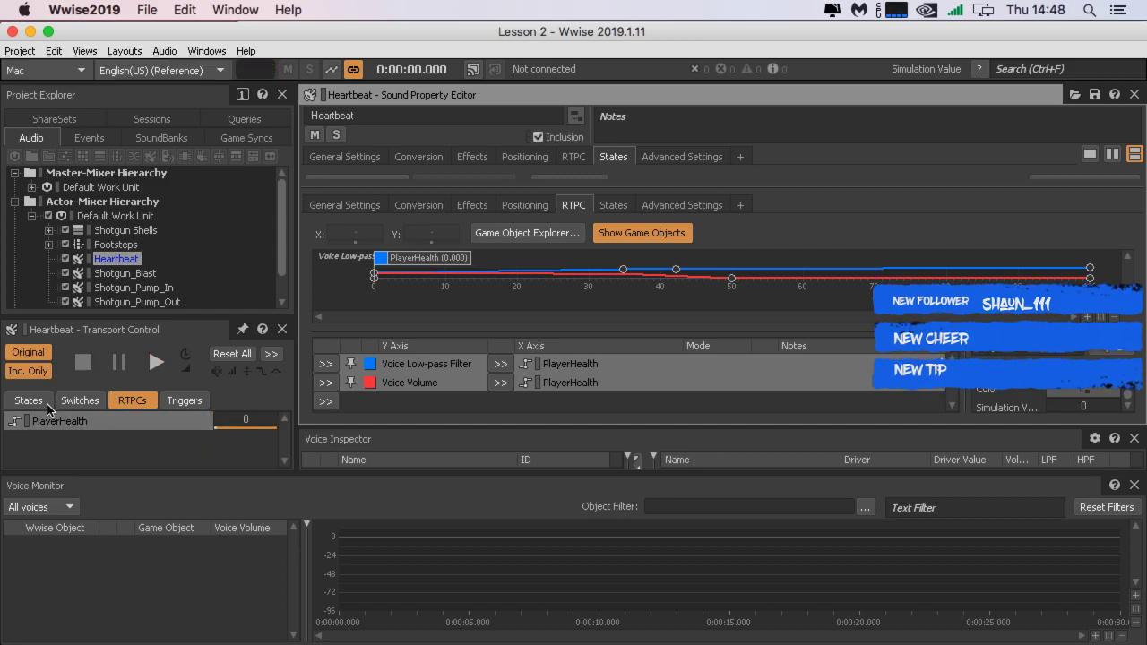
Step: Look through the Heartbeat transport's States and Switches lists and return to its RTPCs list
{"action": "left_click", "coordinate": [46, 403]}
{"action": "left_click", "coordinate": [79, 401]}
{"action": "left_click", "coordinate": [131, 400]}
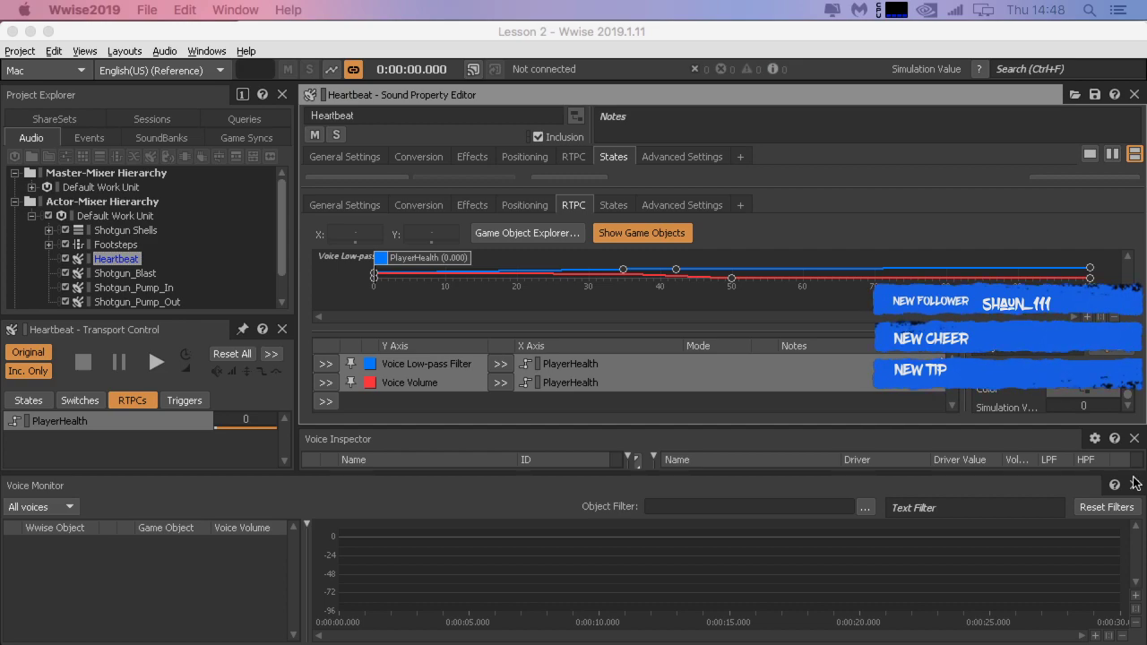
Step: Display the Voice Volume and Voice Low-pass Filter curves individually, ending on Voice Volume
{"action": "left_click", "coordinate": [391, 383]}
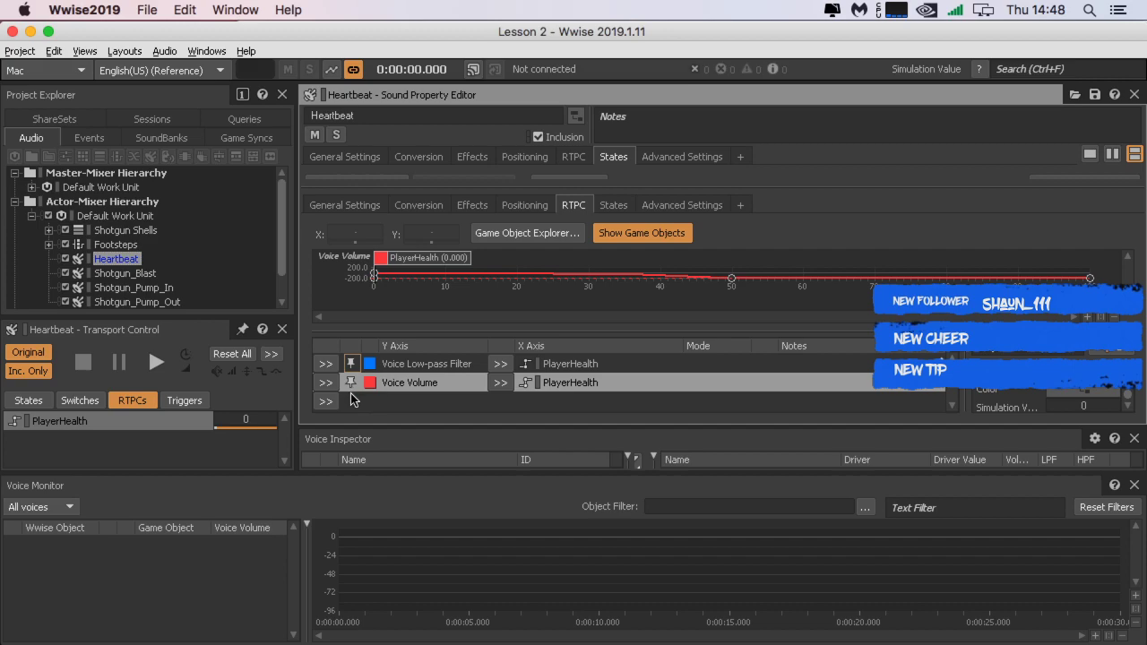
{"action": "left_click", "coordinate": [414, 369]}
{"action": "left_click", "coordinate": [440, 382]}
Step: Play Heartbeat with only the Voice Volume curve shown and sweep PlayerHealth back to 0
{"action": "left_click", "coordinate": [152, 363]}
{"action": "left_click", "coordinate": [243, 419]}
{"action": "mouse_move", "coordinate": [161, 440]}
{"action": "left_mouse_down"}
{"action": "mouse_move", "coordinate": [244, 440]}
{"action": "mouse_move", "coordinate": [160, 440]}
{"action": "left_mouse_up"}
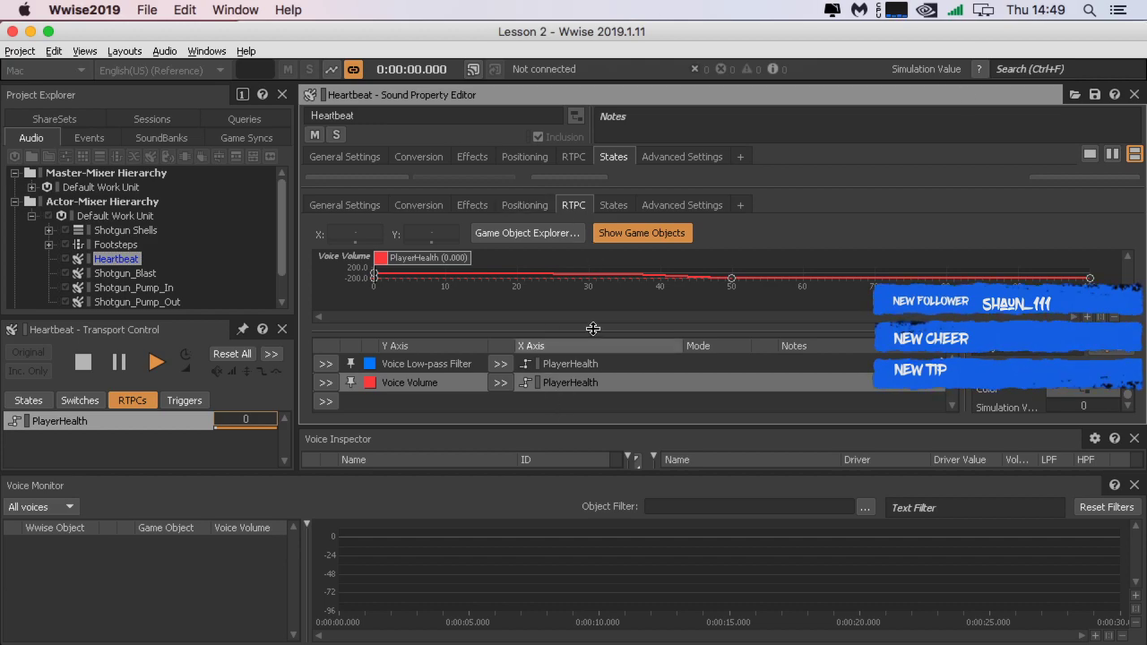
Step: Enlarge the curve graph, show the Voice Low-pass Filter curve, and audition a PlayerHealth sweep ending at 0
{"action": "left_click_drag", "start_coordinate": [601, 330], "coordinate": [604, 383]}
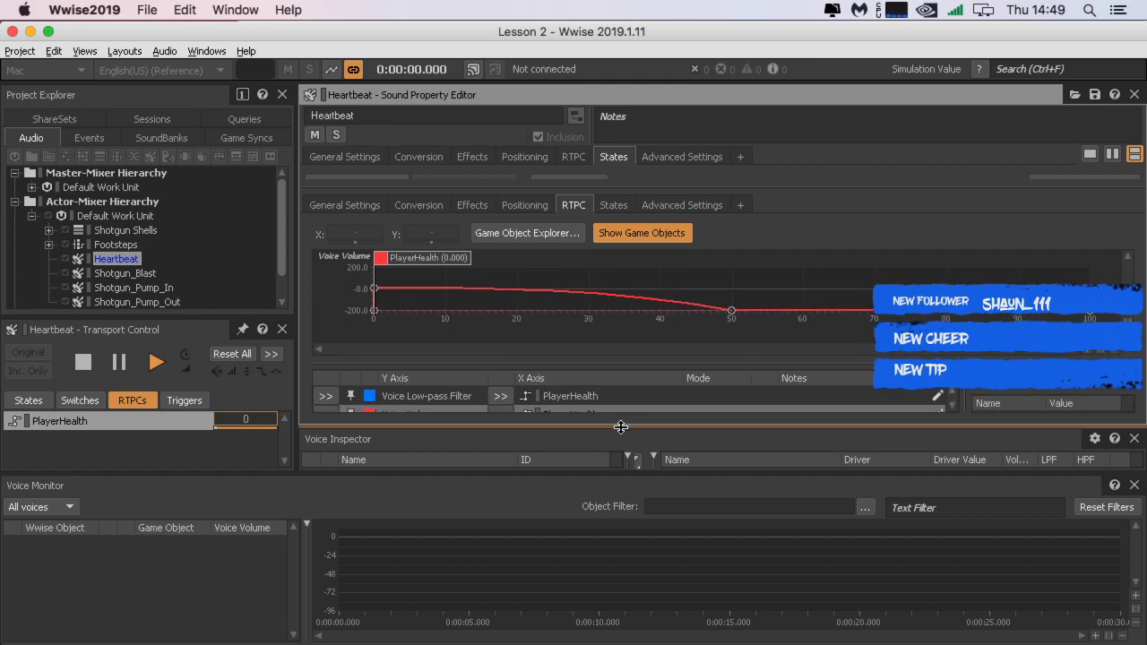
{"action": "left_click", "coordinate": [439, 398]}
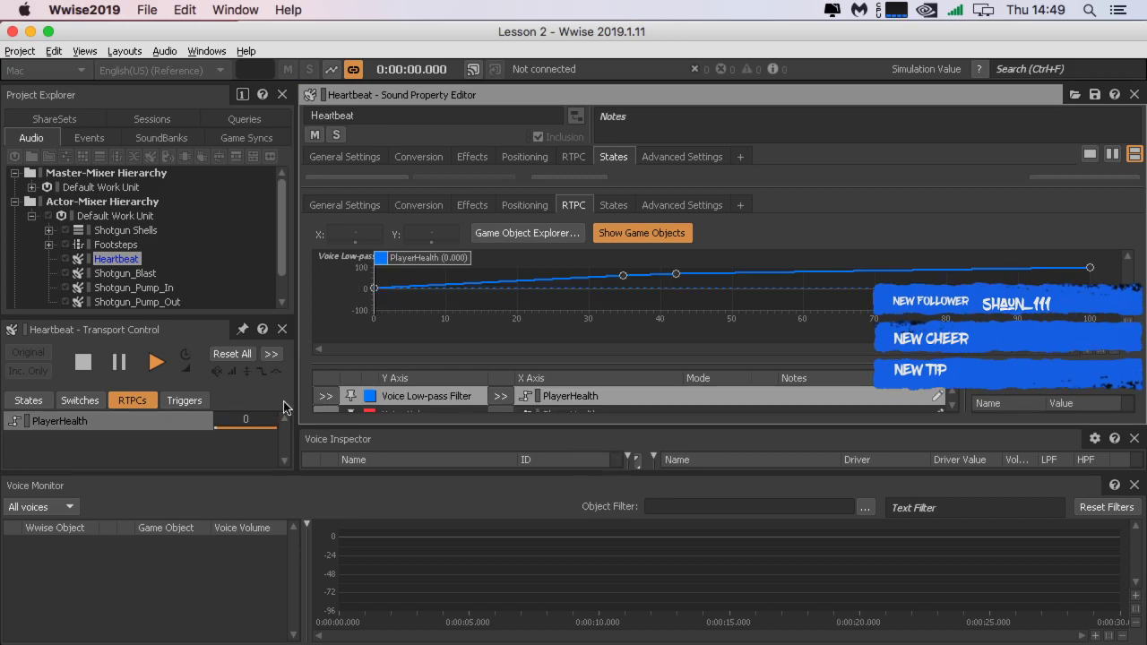
{"action": "left_click_drag", "start_coordinate": [215, 432], "coordinate": [160, 440]}
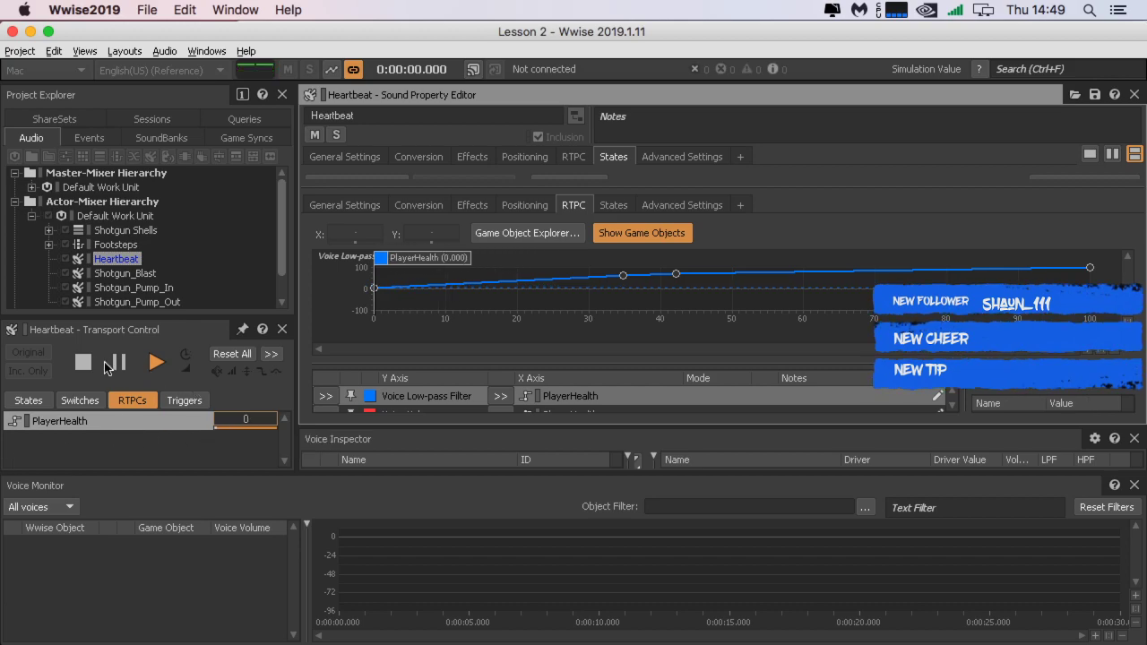
{"action": "left_click", "coordinate": [92, 366]}
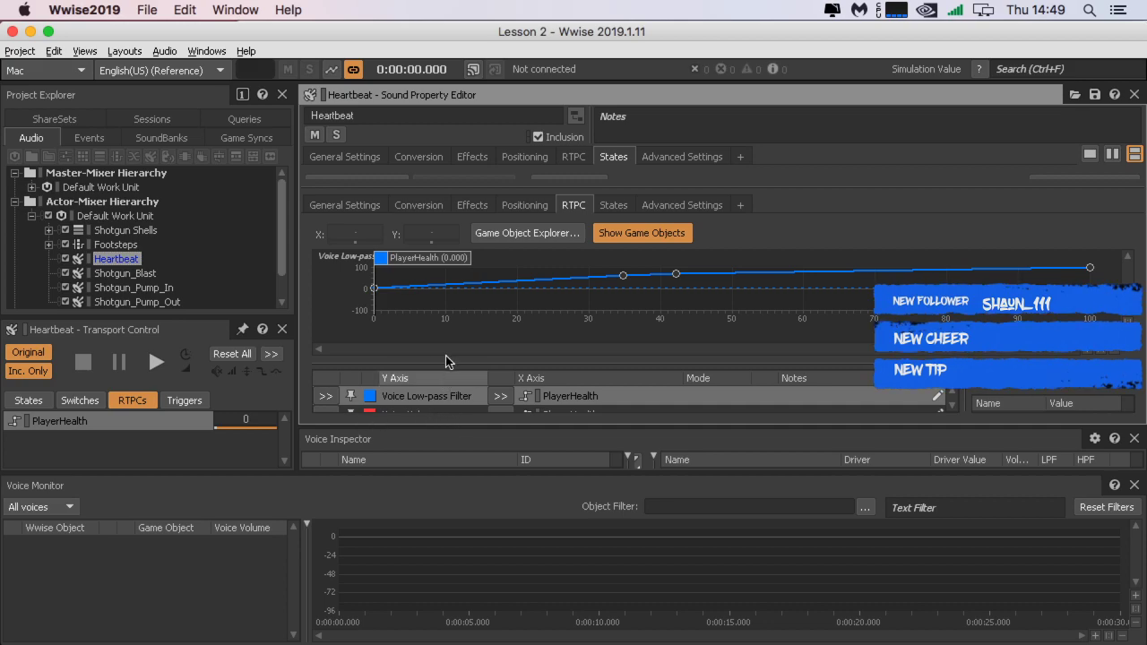
Step: Select both the Voice Volume and Voice Low-pass Filter entries and enlarge the graph to compare their curves
{"action": "left_click_drag", "start_coordinate": [446, 358], "coordinate": [449, 334]}
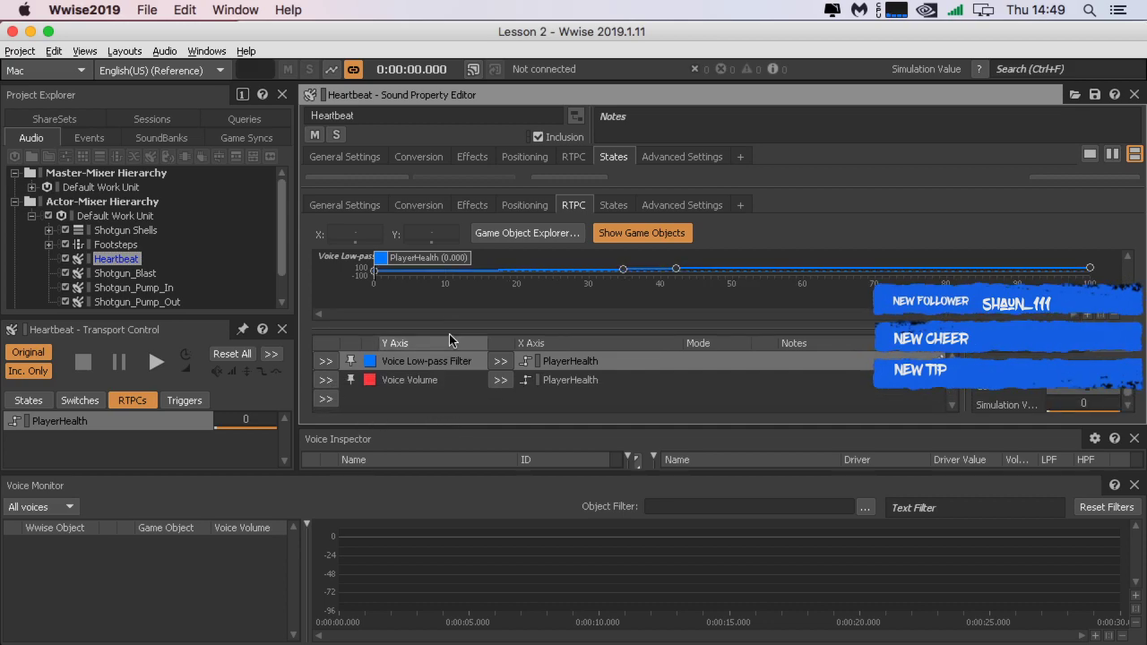
{"action": "left_click", "coordinate": [426, 380]}
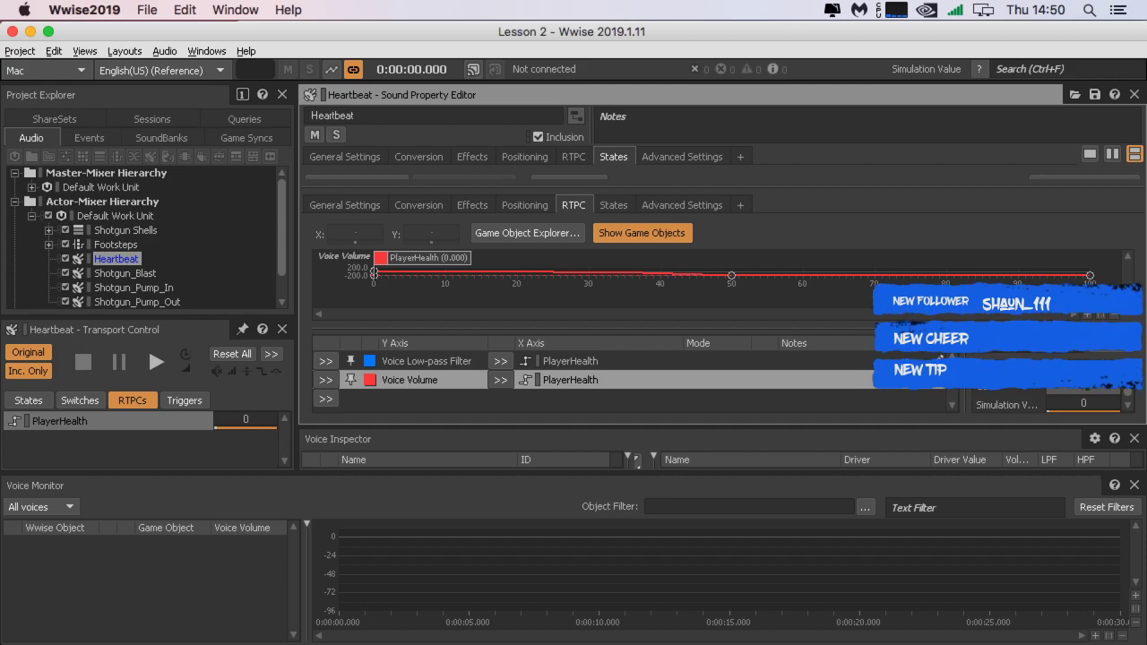
{"action": "left_click", "coordinate": [414, 362], "text": "shift"}
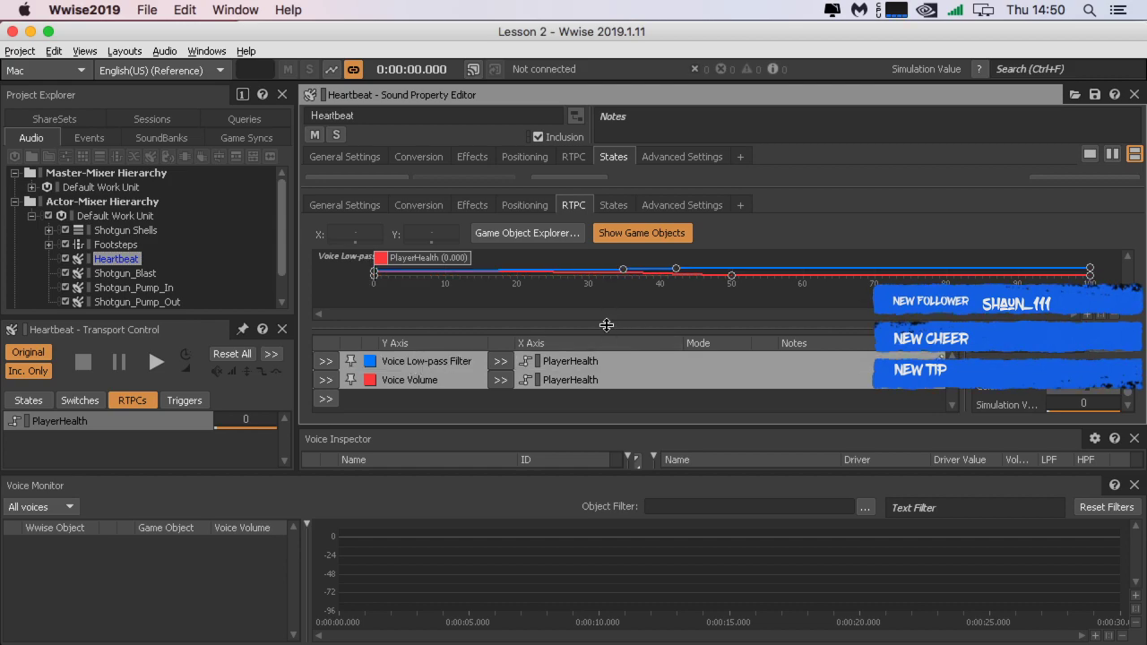
{"action": "left_click_drag", "start_coordinate": [610, 326], "coordinate": [619, 376]}
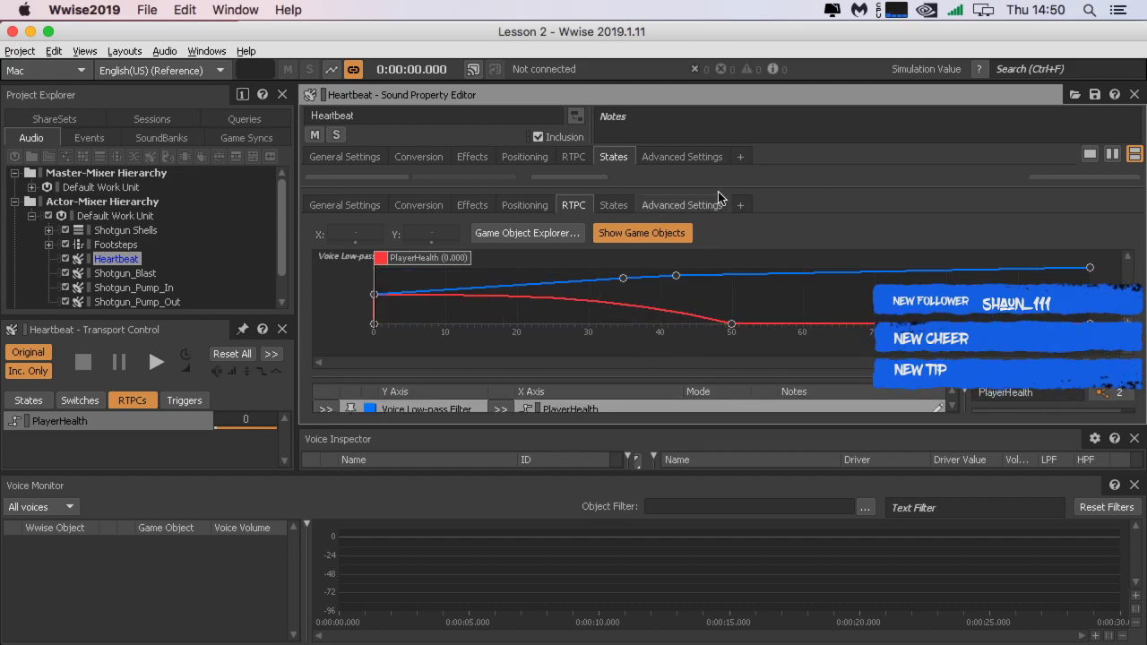
{"action": "left_click_drag", "start_coordinate": [717, 182], "coordinate": [715, 83]}
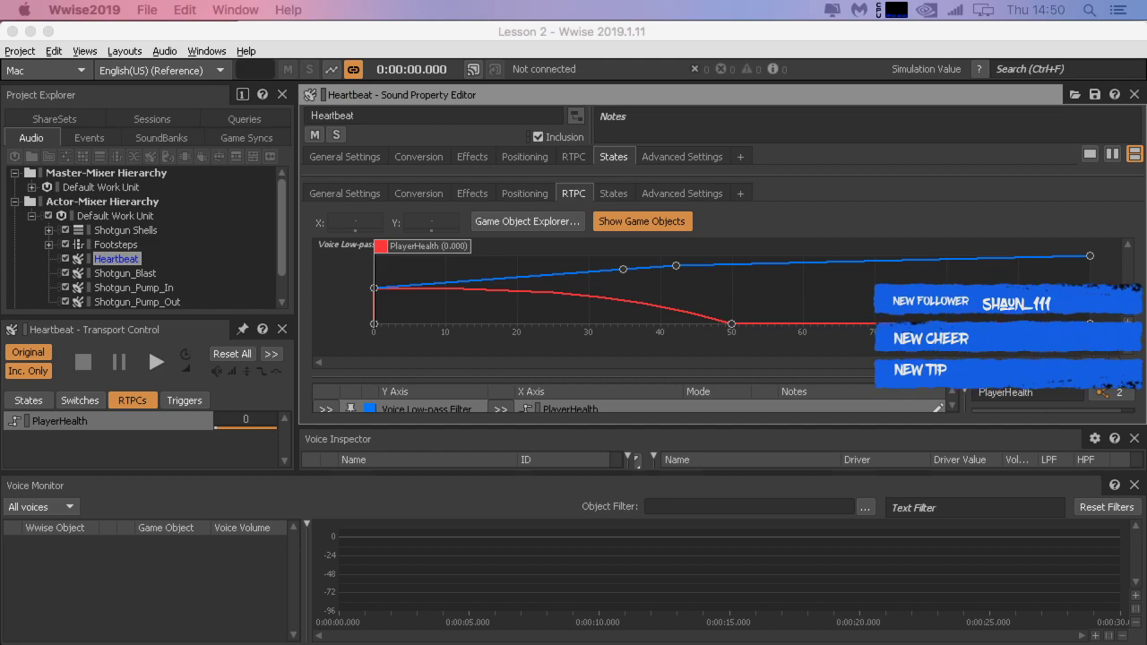
Step: Play Heartbeat with both curves displayed, sweep PlayerHealth back to 0 and stop playback
{"action": "left_click", "coordinate": [155, 361]}
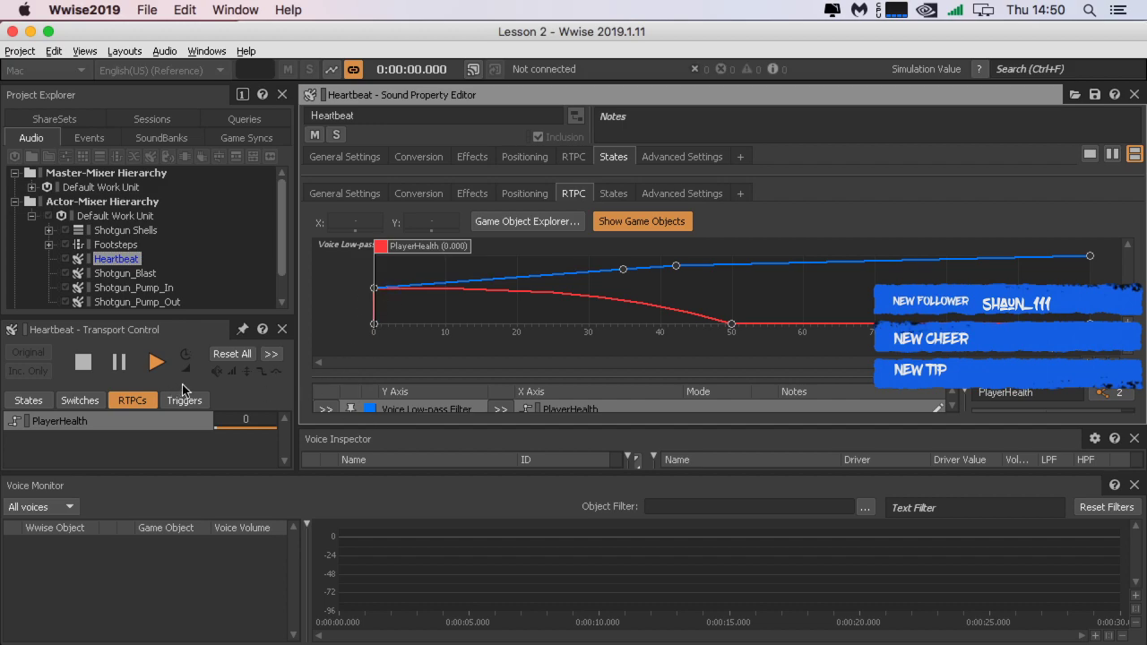
{"action": "left_click_drag", "start_coordinate": [217, 427], "coordinate": [163, 440]}
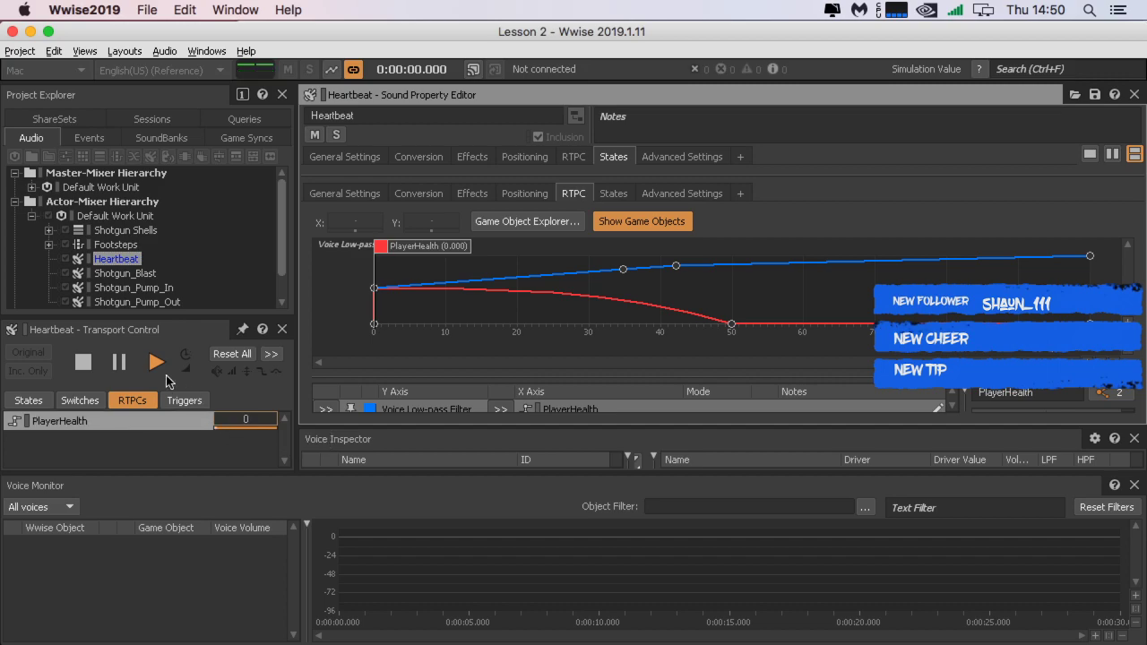
{"action": "left_click", "coordinate": [91, 366]}
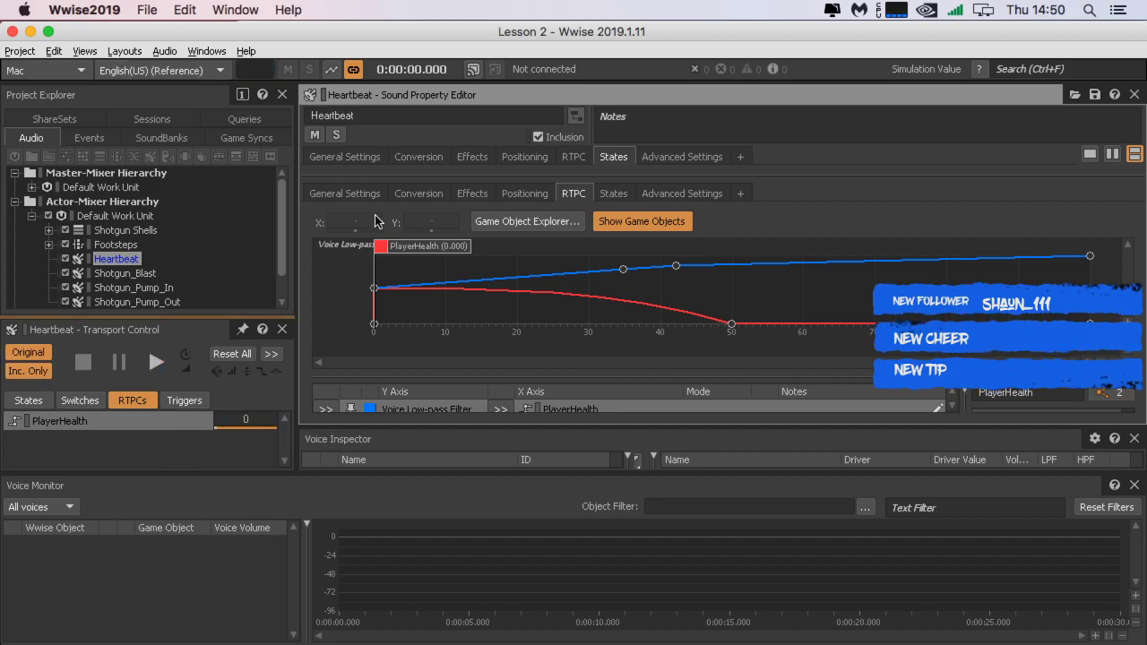
Step: Profile a Heartbeat playback in the Voice Monitor while sweeping PlayerHealth back to 0, and stop playback and capture
{"action": "left_click", "coordinate": [330, 70]}
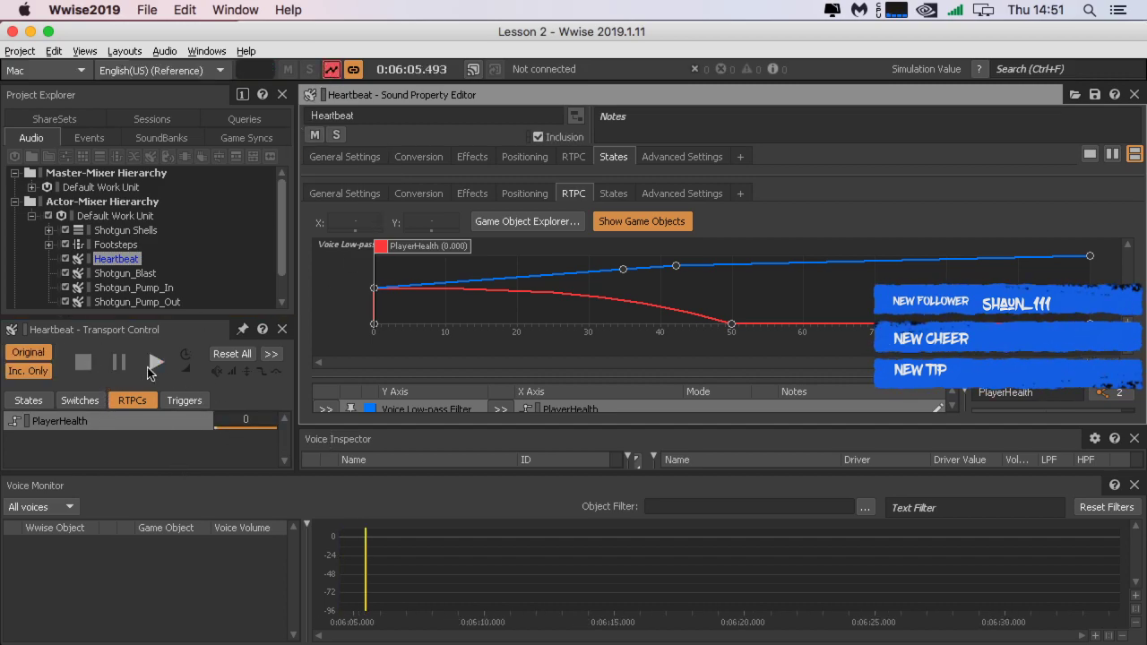
{"action": "key", "text": "space"}
{"action": "left_click_drag", "start_coordinate": [217, 428], "coordinate": [171, 440]}
{"action": "mouse_move", "coordinate": [175, 440]}
{"action": "left_mouse_down"}
{"action": "mouse_move", "coordinate": [325, 440]}
{"action": "mouse_move", "coordinate": [161, 440]}
{"action": "left_mouse_up"}
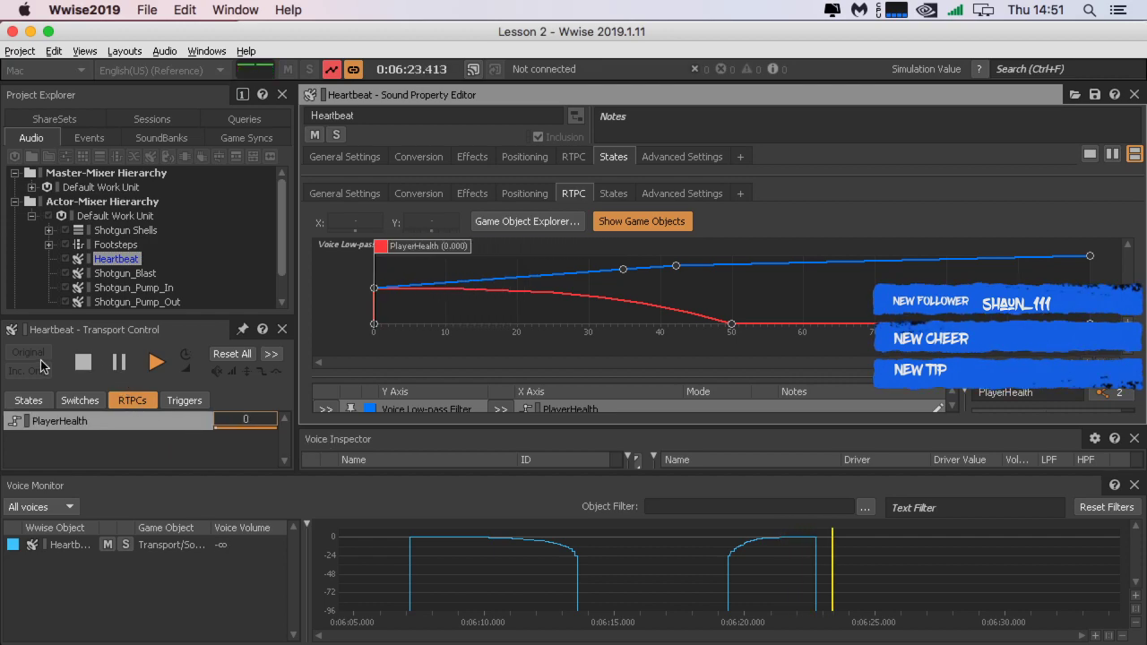
{"action": "left_click", "coordinate": [83, 361]}
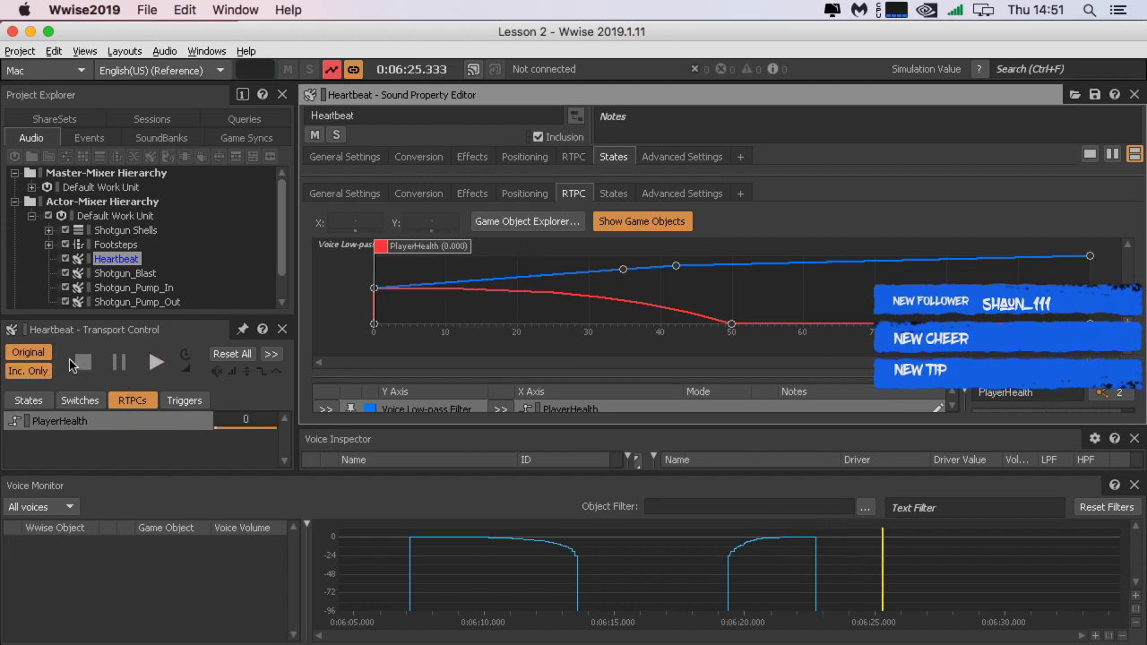
{"action": "left_click", "coordinate": [329, 70]}
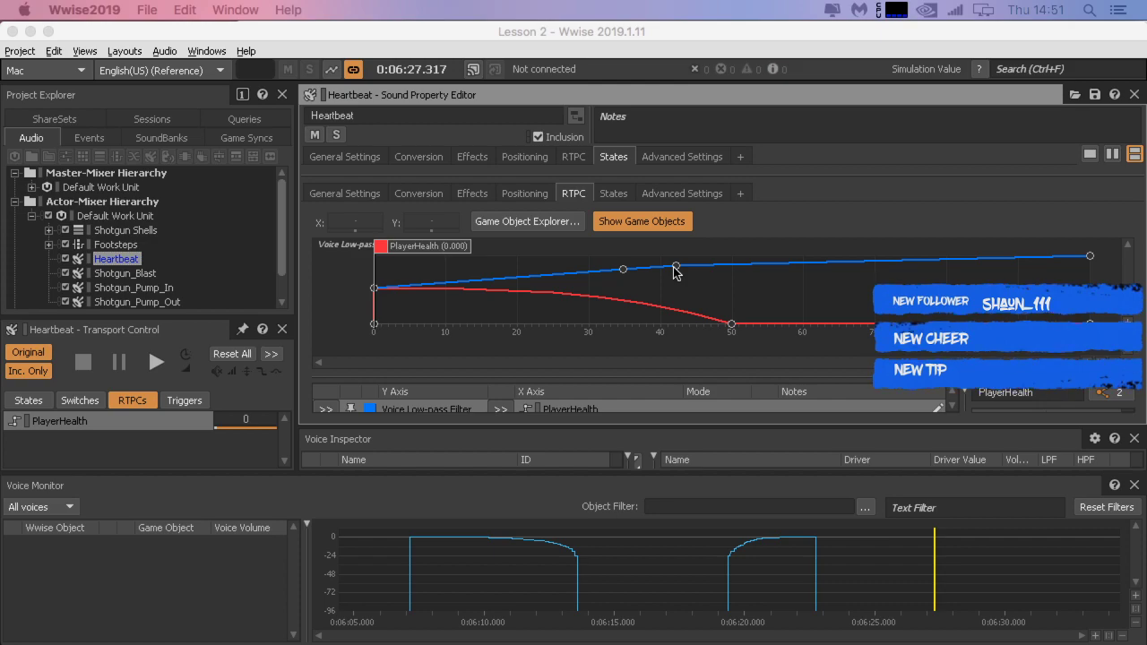
Step: Capture another Heartbeat playback with a PlayerHealth sweep ending at 0 to examine its voice volume over time
{"action": "left_click", "coordinate": [331, 69]}
{"action": "left_click", "coordinate": [156, 362]}
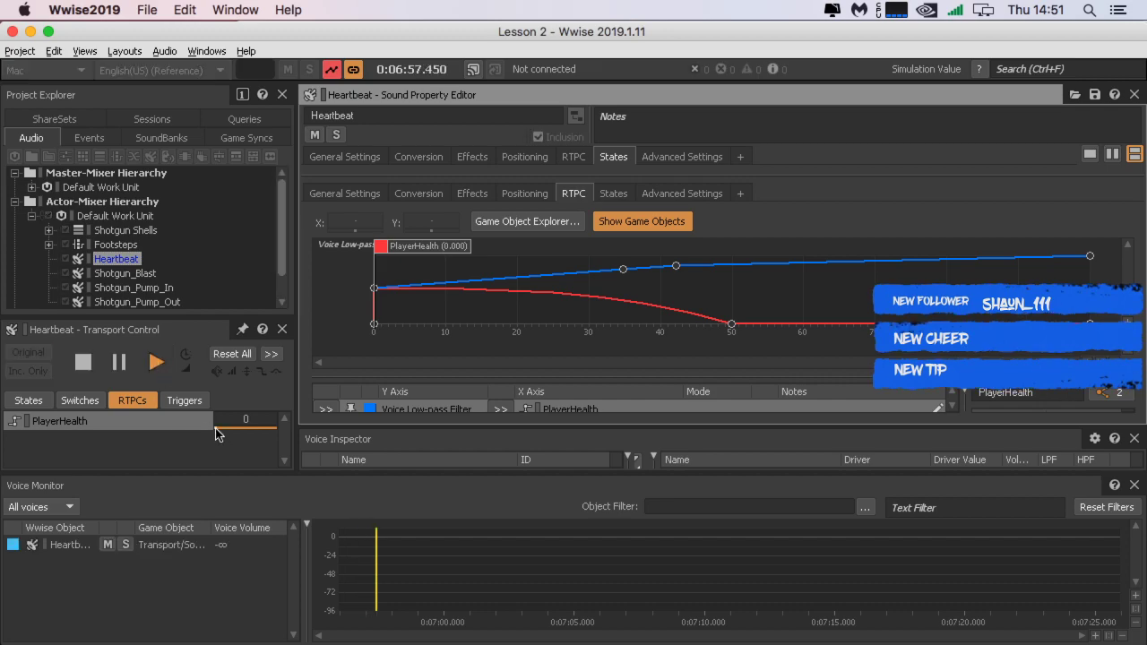
{"action": "mouse_move", "coordinate": [215, 434]}
{"action": "left_mouse_down"}
{"action": "mouse_move", "coordinate": [292, 429]}
{"action": "mouse_move", "coordinate": [247, 428]}
{"action": "mouse_move", "coordinate": [300, 439]}
{"action": "mouse_move", "coordinate": [161, 439]}
{"action": "mouse_move", "coordinate": [147, 468]}
{"action": "left_mouse_up"}
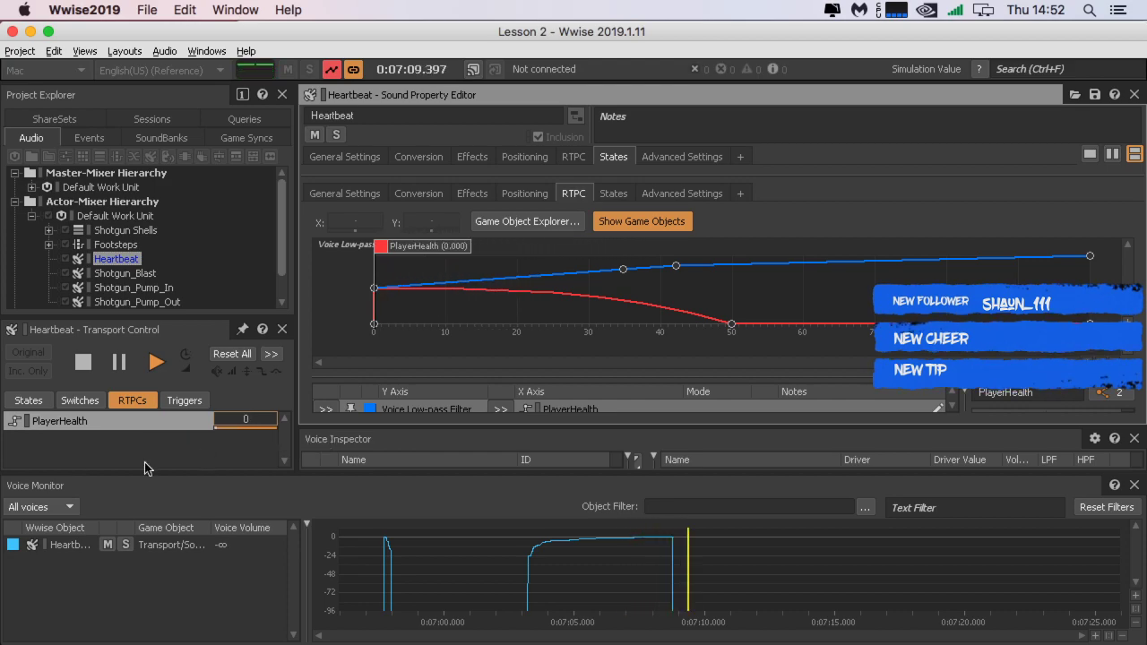
{"action": "left_click", "coordinate": [84, 361]}
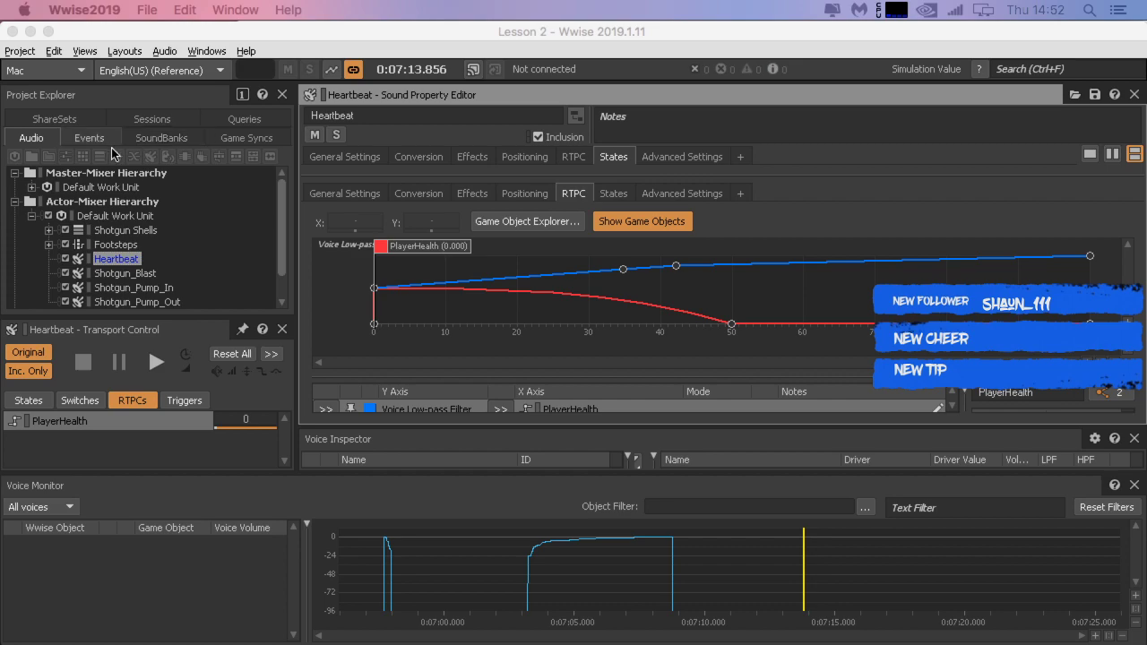
Step: Browse the Game Syncs and open the properties of the PlayerHealth game parameter
{"action": "left_click", "coordinate": [213, 143]}
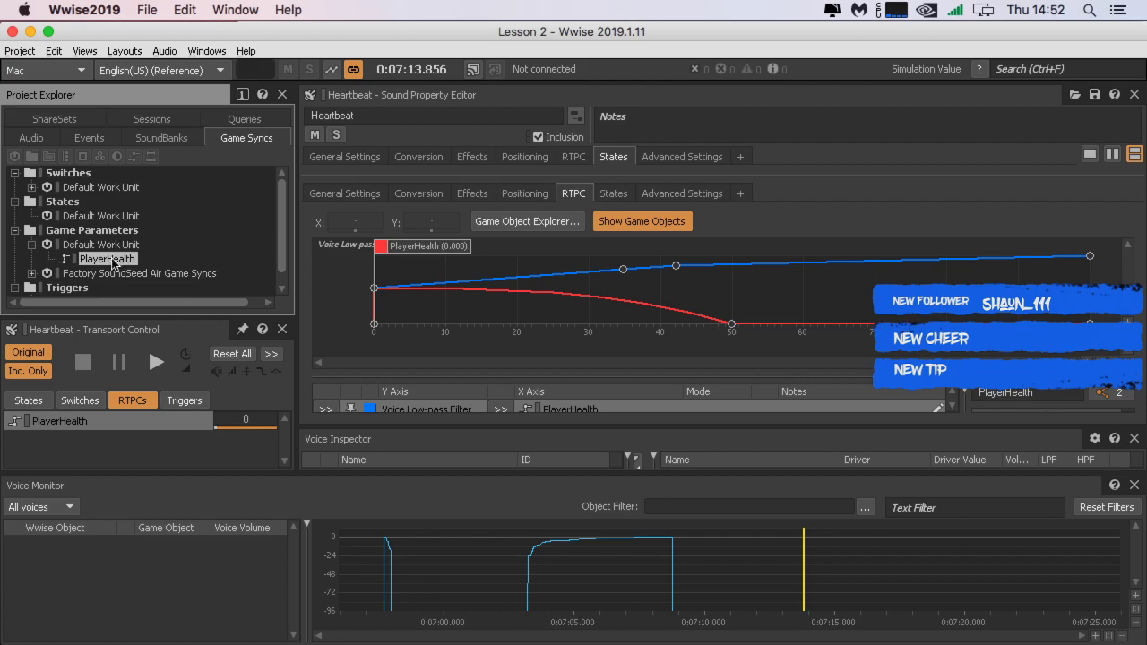
{"action": "scroll", "coordinate": [110, 276], "scroll_direction": "down", "scroll_amount": 1}
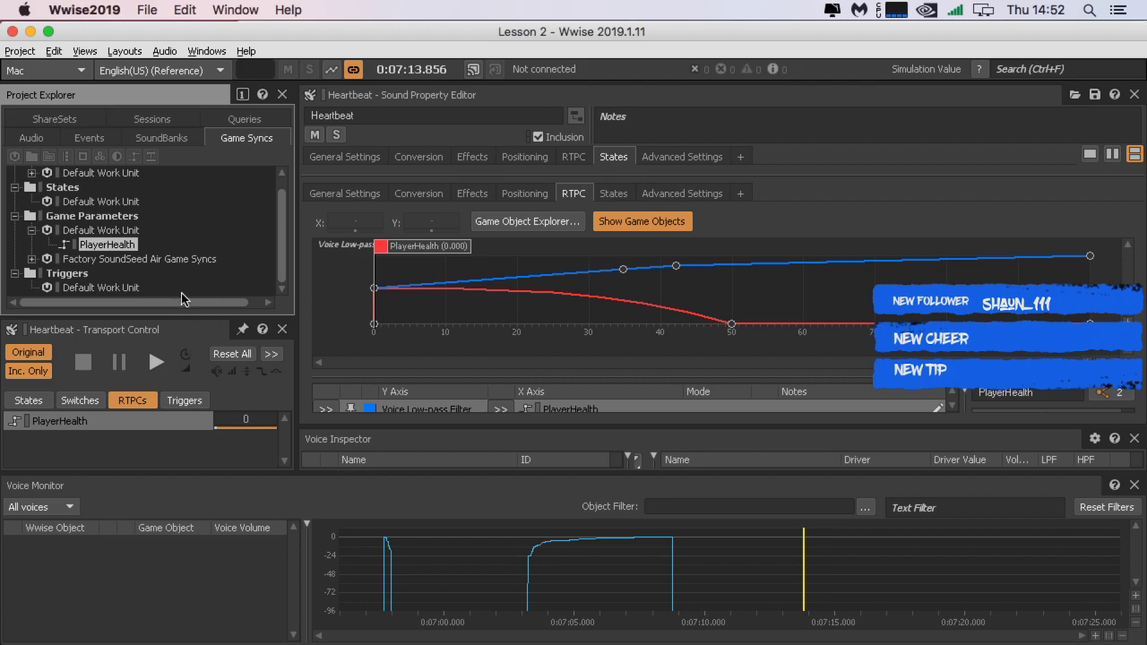
{"action": "left_click", "coordinate": [43, 259]}
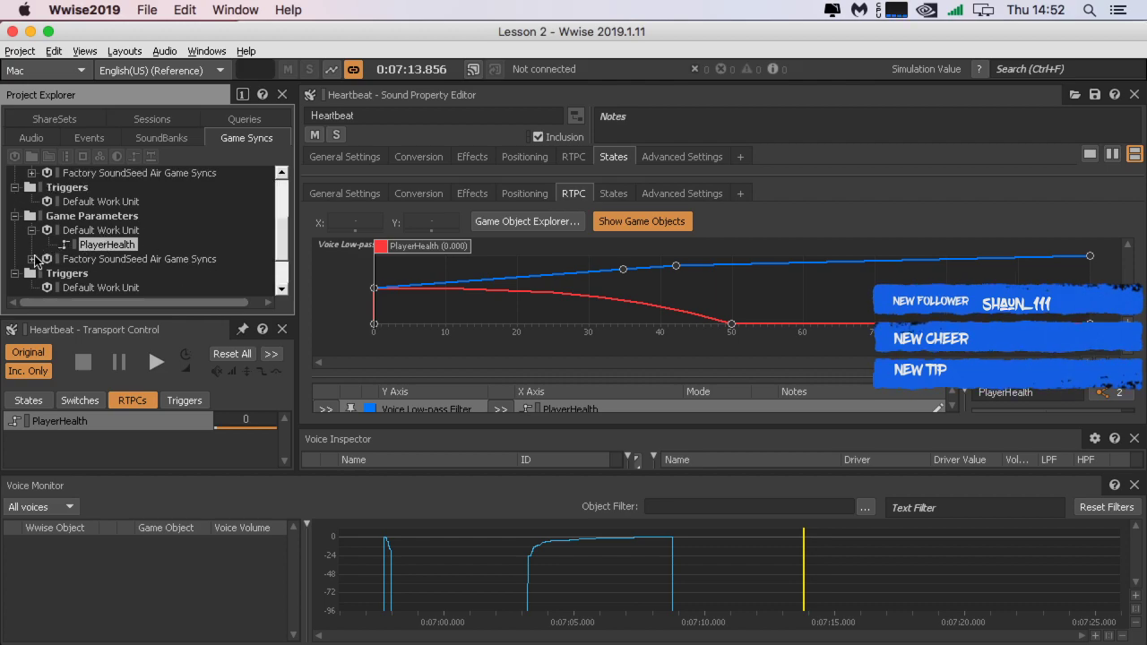
{"action": "left_click", "coordinate": [33, 259]}
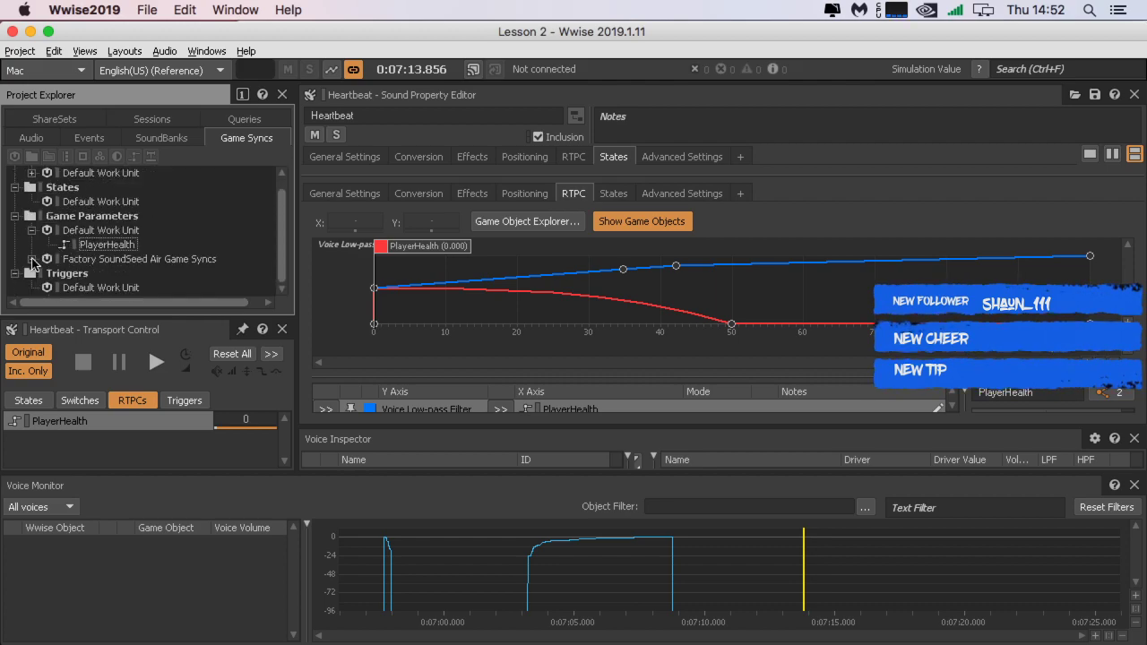
{"action": "scroll", "coordinate": [29, 235], "scroll_direction": "up", "scroll_amount": 1}
{"action": "left_click", "coordinate": [33, 245]}
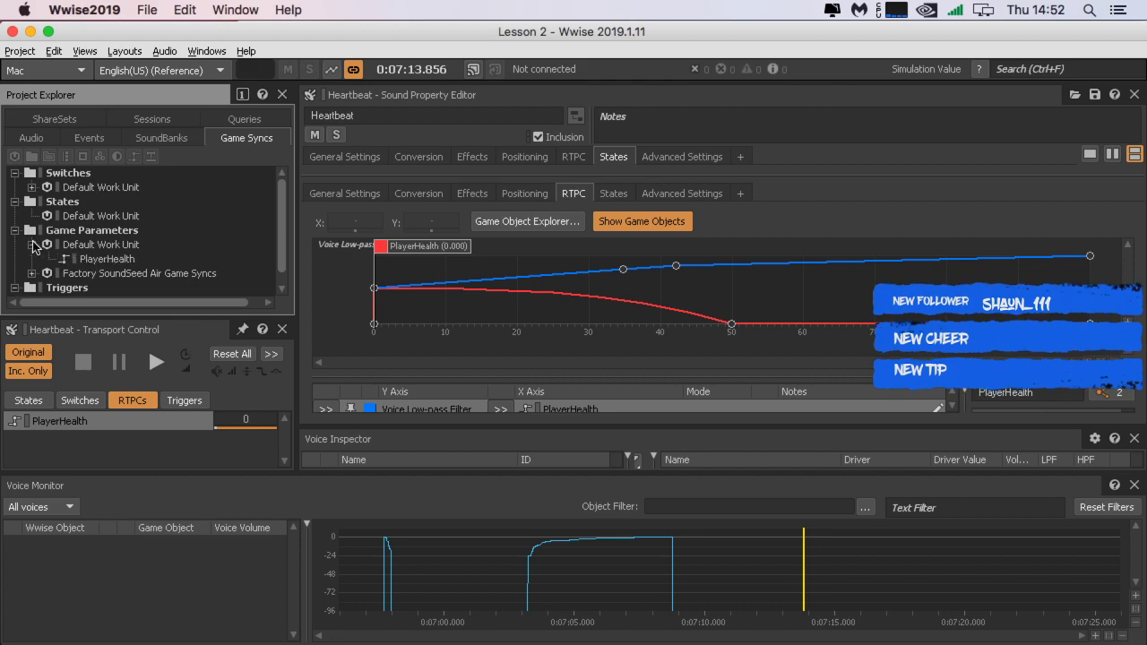
{"action": "left_click", "coordinate": [90, 259]}
{"action": "left_click", "coordinate": [88, 259]}
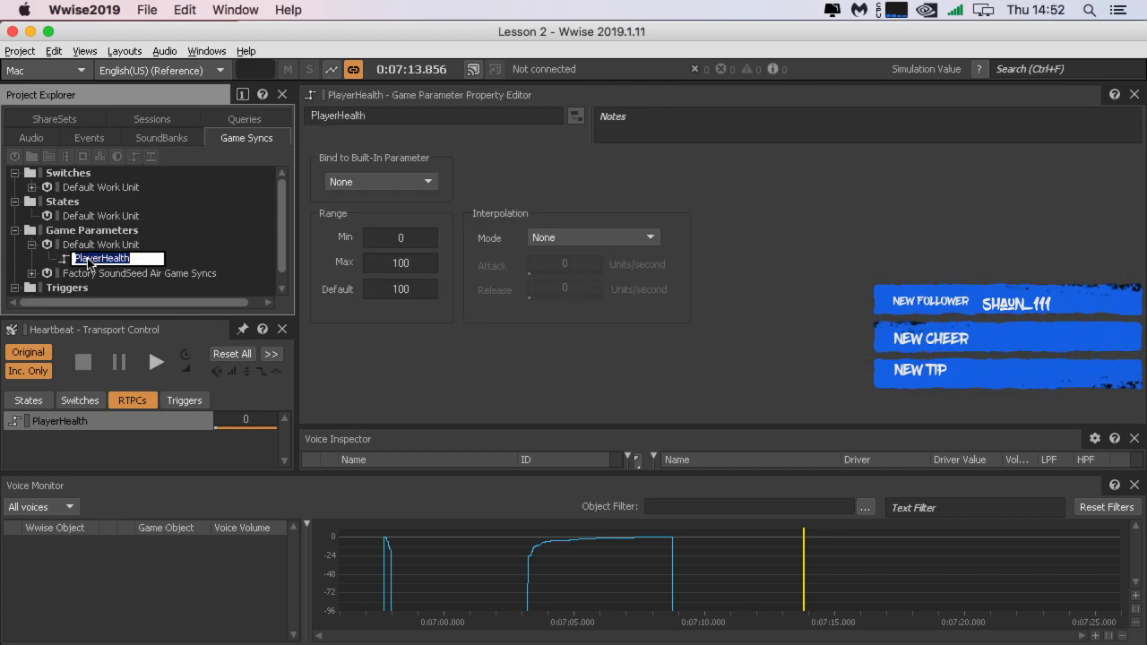
{"action": "left_click", "coordinate": [228, 221]}
{"action": "left_click", "coordinate": [117, 255]}
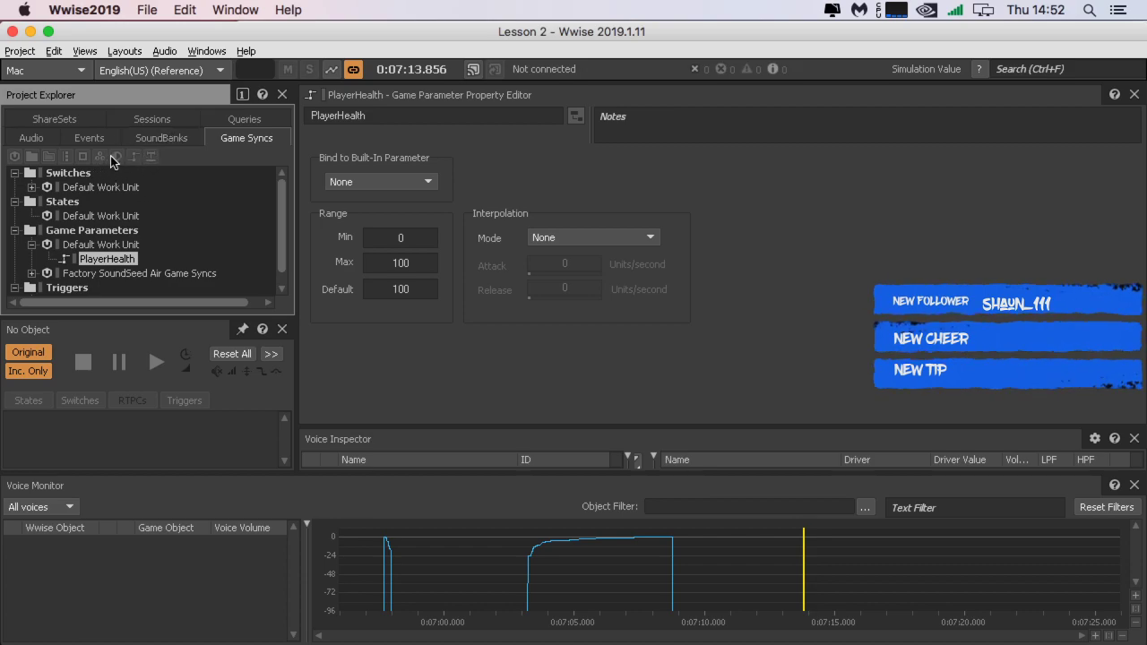
Step: Review where PlayerHealth sits under the Game Parameters' Default Work Unit and reopen its range and interpolation properties
{"action": "left_click", "coordinate": [80, 230]}
{"action": "left_click", "coordinate": [77, 248]}
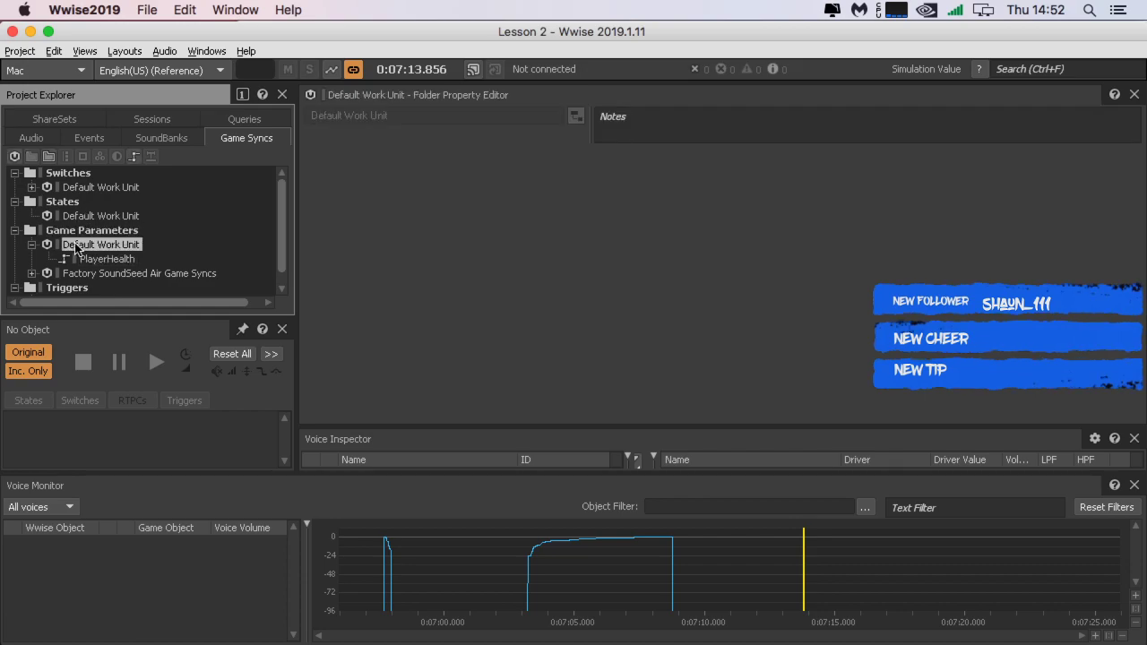
{"action": "left_click", "coordinate": [91, 259]}
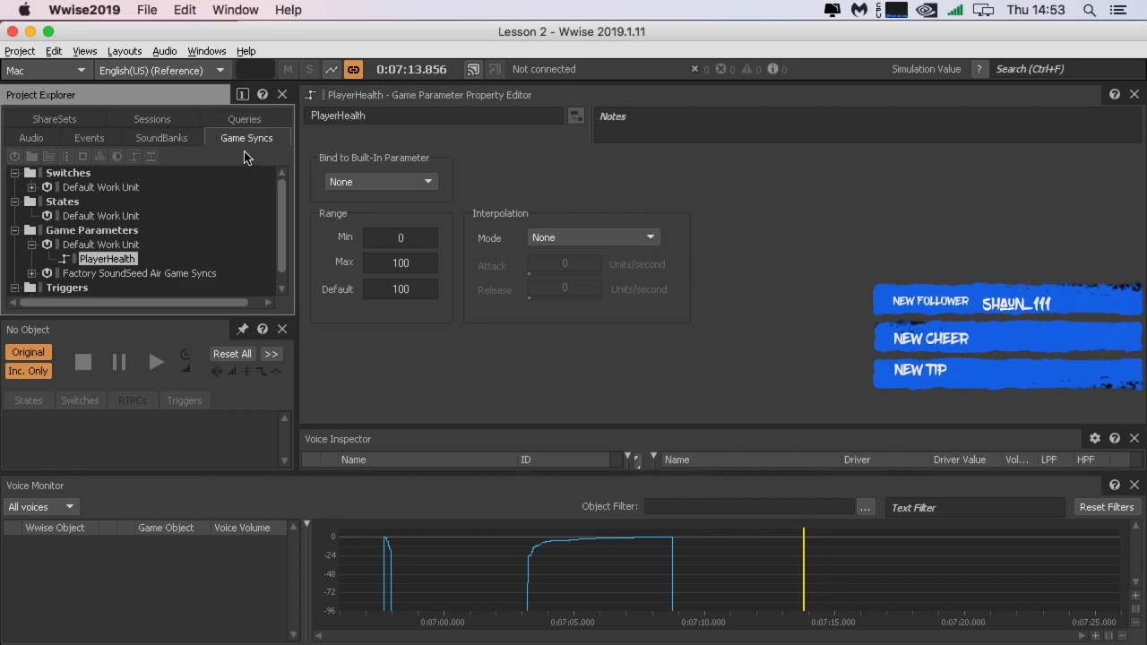
{"action": "left_click", "coordinate": [161, 138]}
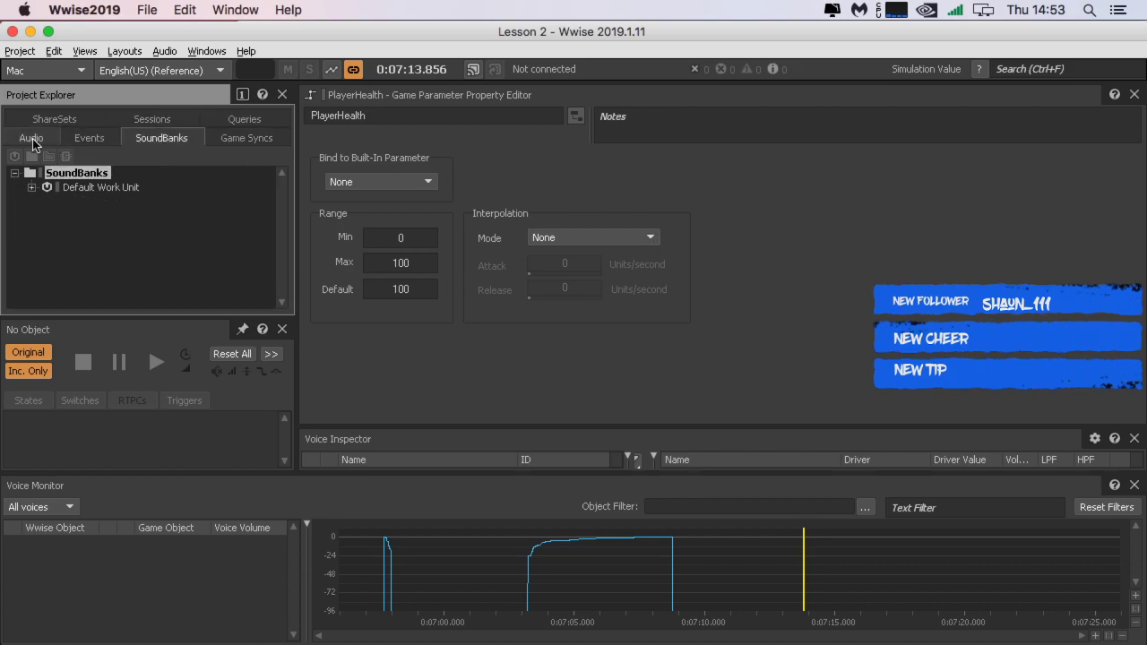
{"action": "left_click", "coordinate": [219, 144]}
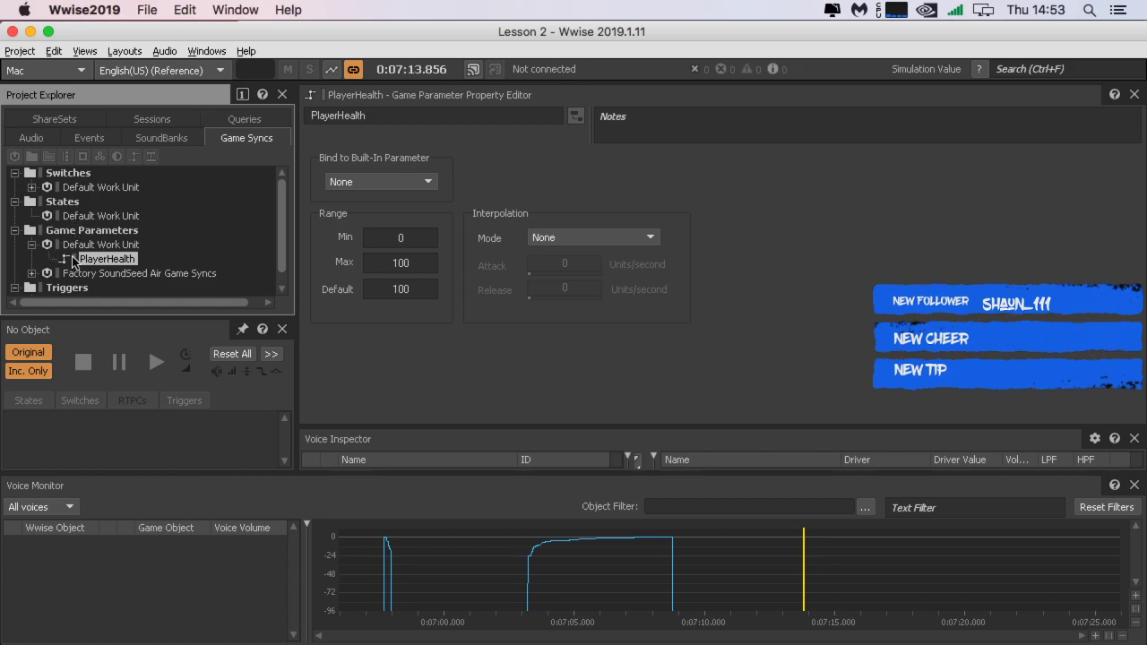
{"action": "left_click", "coordinate": [101, 246]}
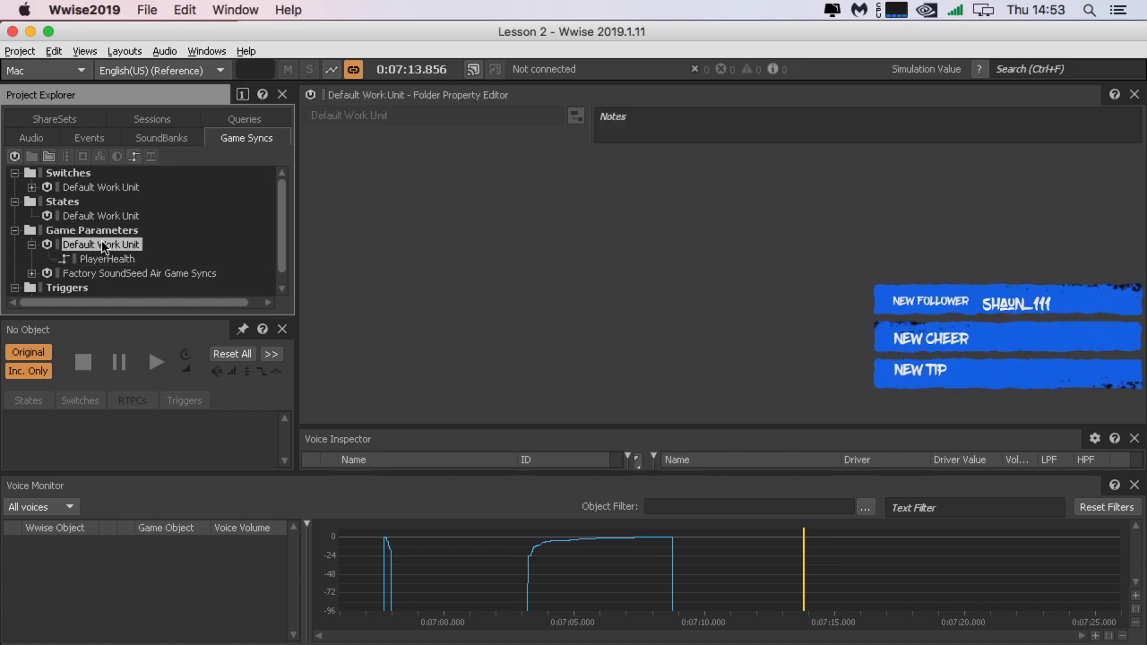
{"action": "left_click", "coordinate": [109, 259]}
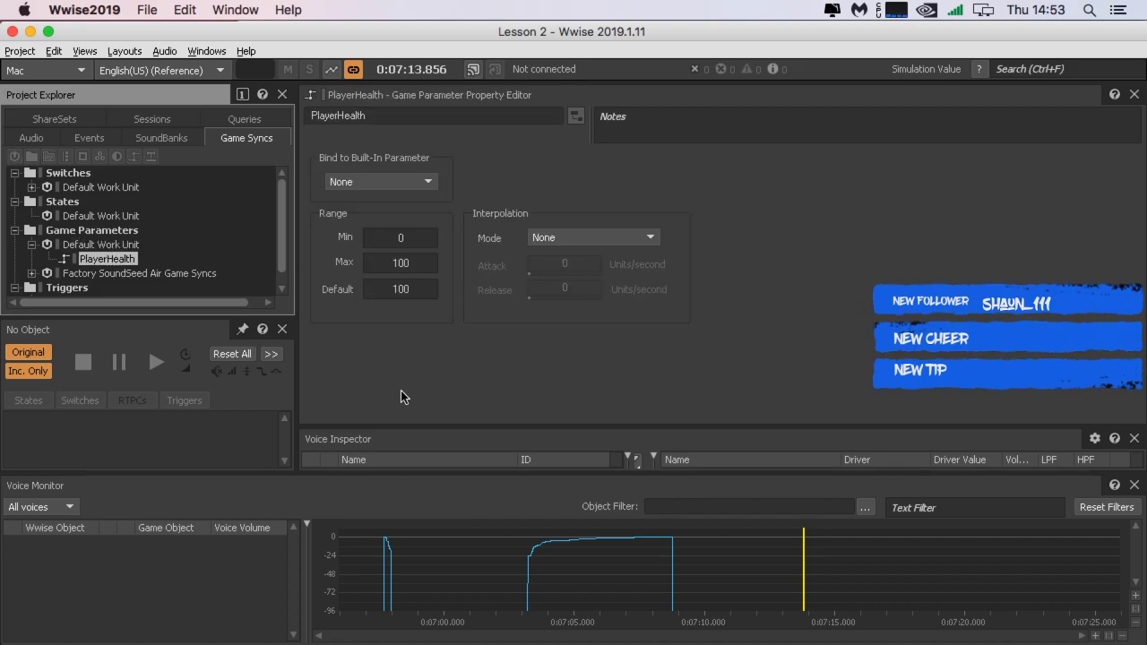
Step: Enlarge the Transport Control and Voice Inspector areas and show the RTPCs assigned to the Heartbeat sound
{"action": "left_click_drag", "start_coordinate": [548, 474], "coordinate": [541, 586]}
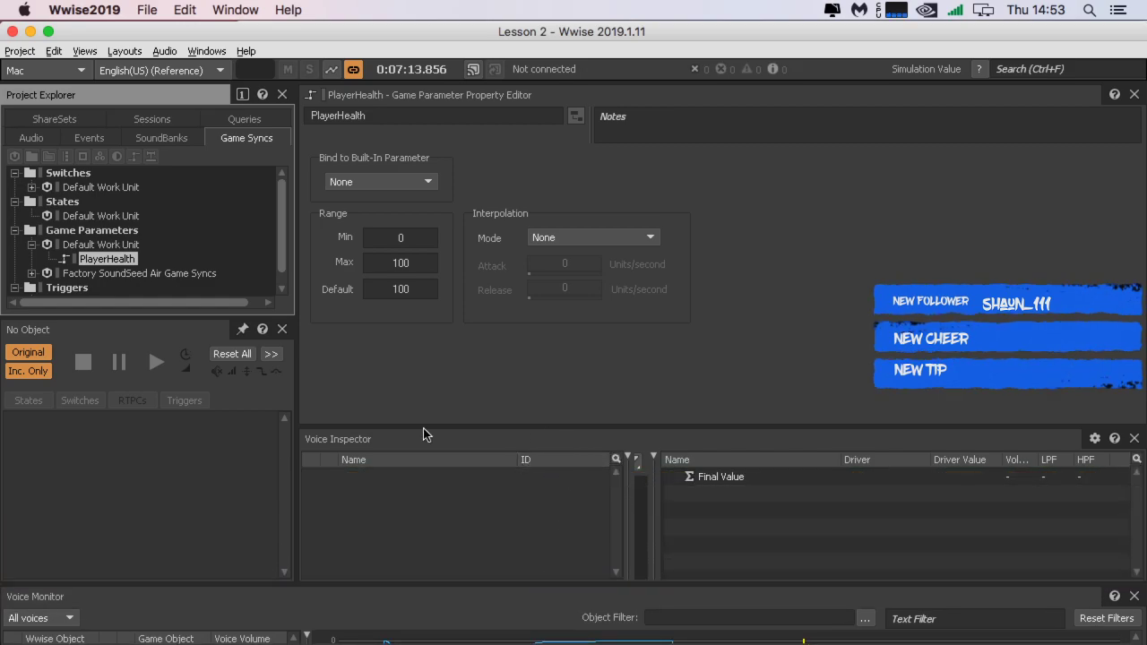
{"action": "left_click", "coordinate": [31, 137]}
{"action": "left_click", "coordinate": [58, 427]}
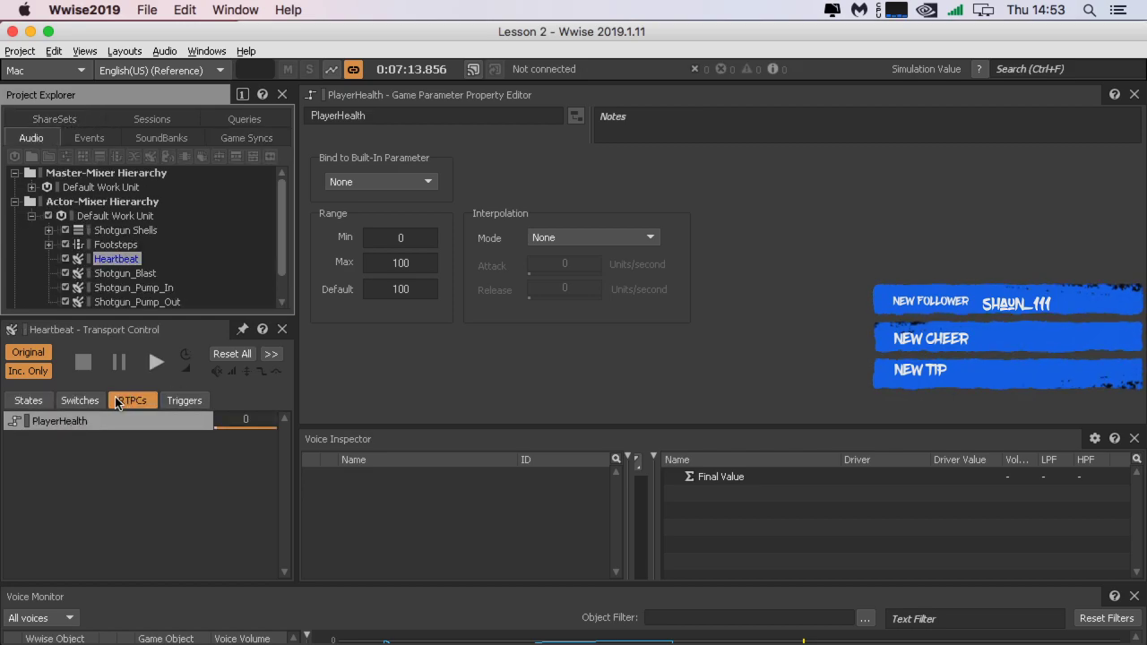
{"action": "left_click", "coordinate": [44, 404]}
{"action": "left_click", "coordinate": [127, 402]}
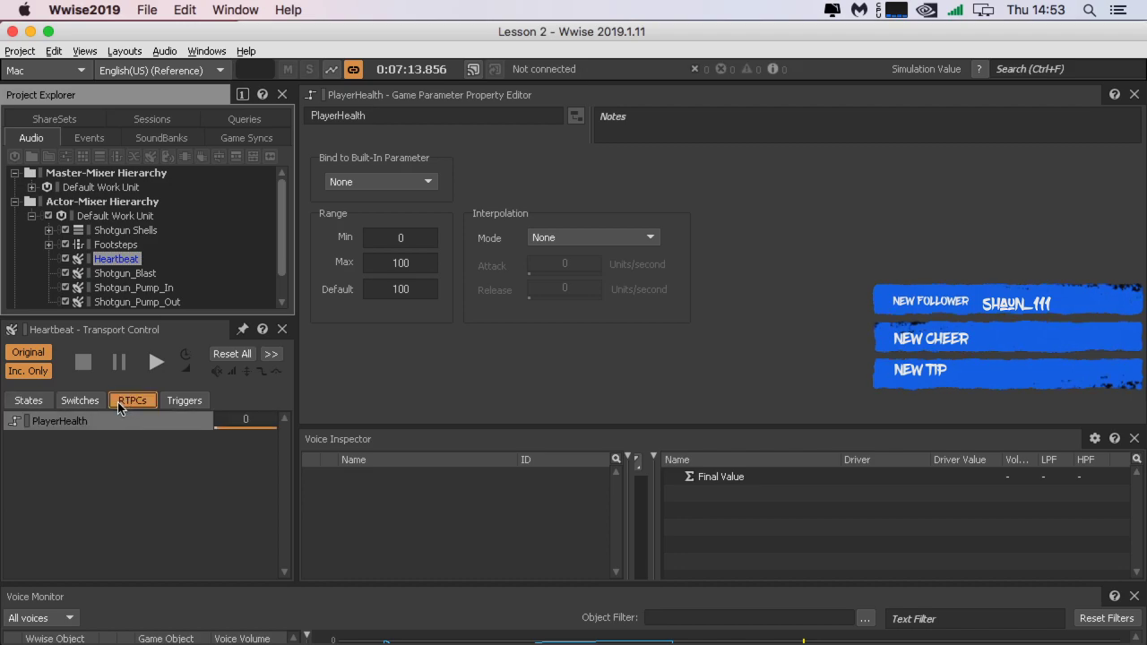
Step: Reopen Heartbeat's properties, enlarge its list of RTPC curves, and select the Voice Volume entry
{"action": "left_click", "coordinate": [114, 259]}
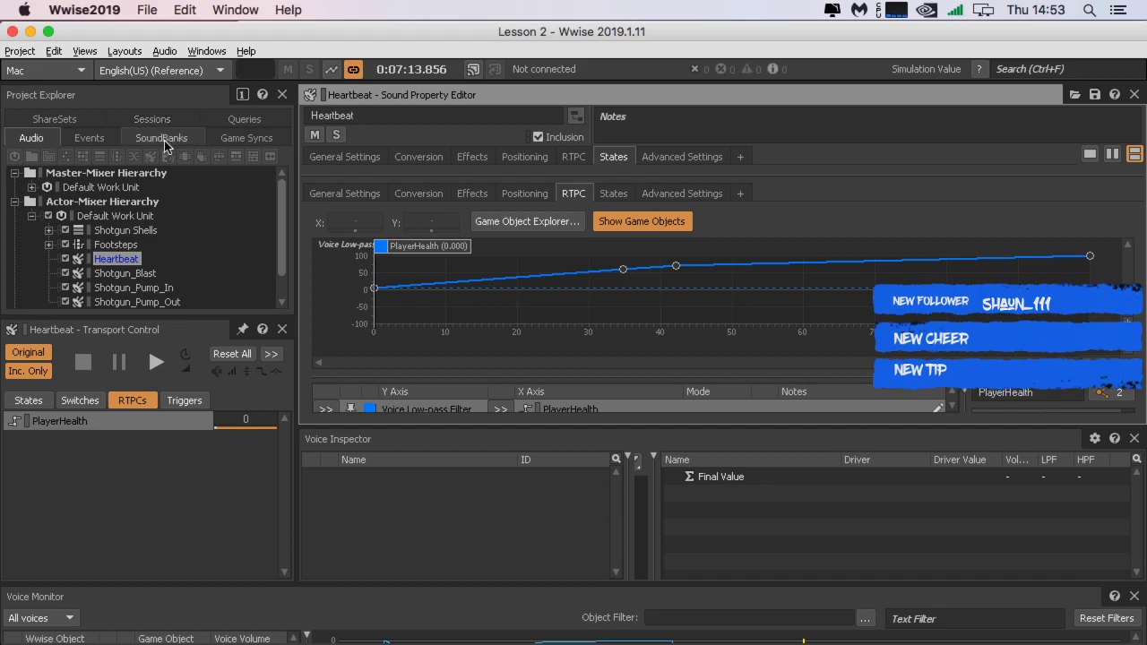
{"action": "left_click_drag", "start_coordinate": [476, 428], "coordinate": [476, 453]}
{"action": "left_click_drag", "start_coordinate": [471, 404], "coordinate": [494, 308]}
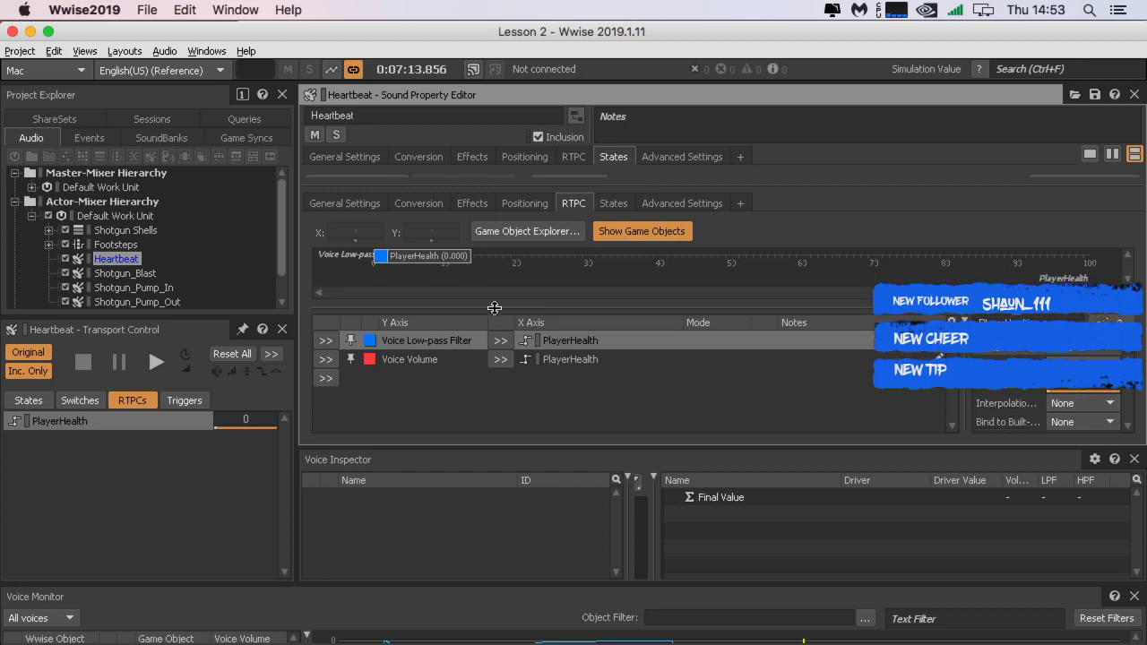
{"action": "left_click", "coordinate": [438, 360]}
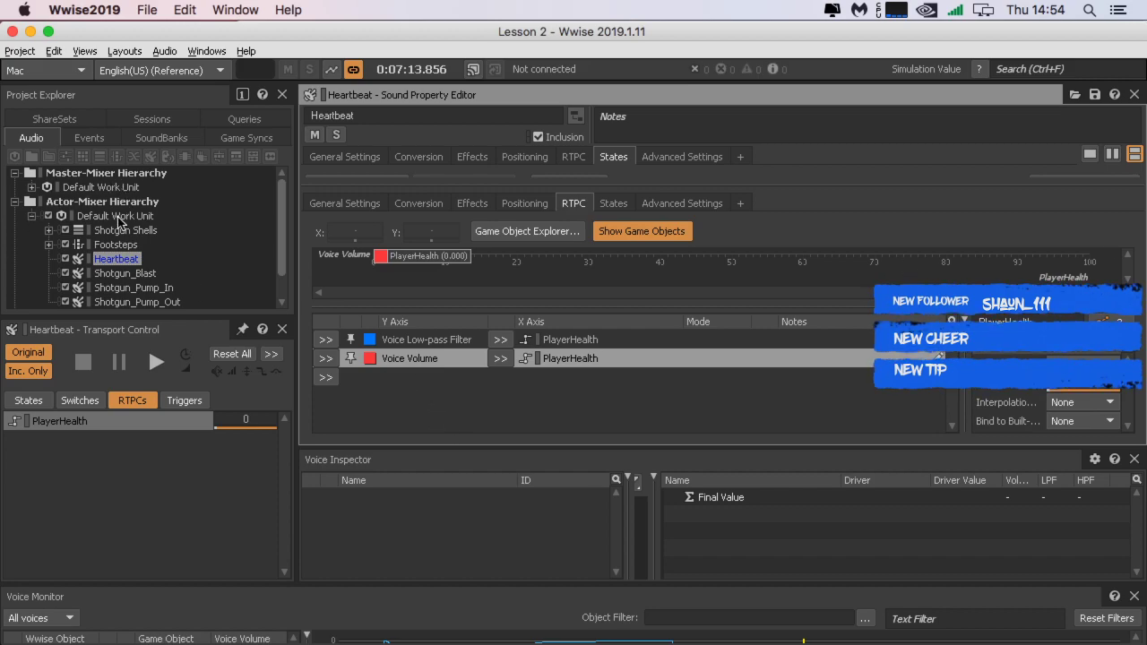
Step: Delete the PlayerHealth game parameter from the Game Parameters' Default Work Unit
{"action": "left_click", "coordinate": [234, 138]}
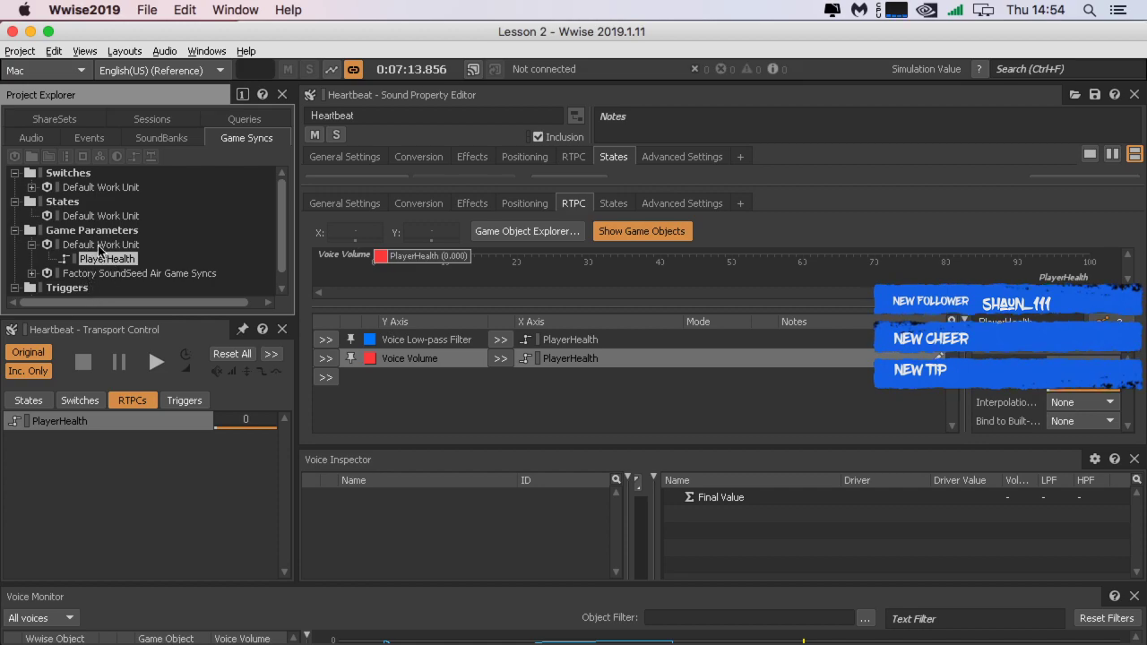
{"action": "right_click", "coordinate": [96, 256]}
{"action": "left_click", "coordinate": [137, 312]}
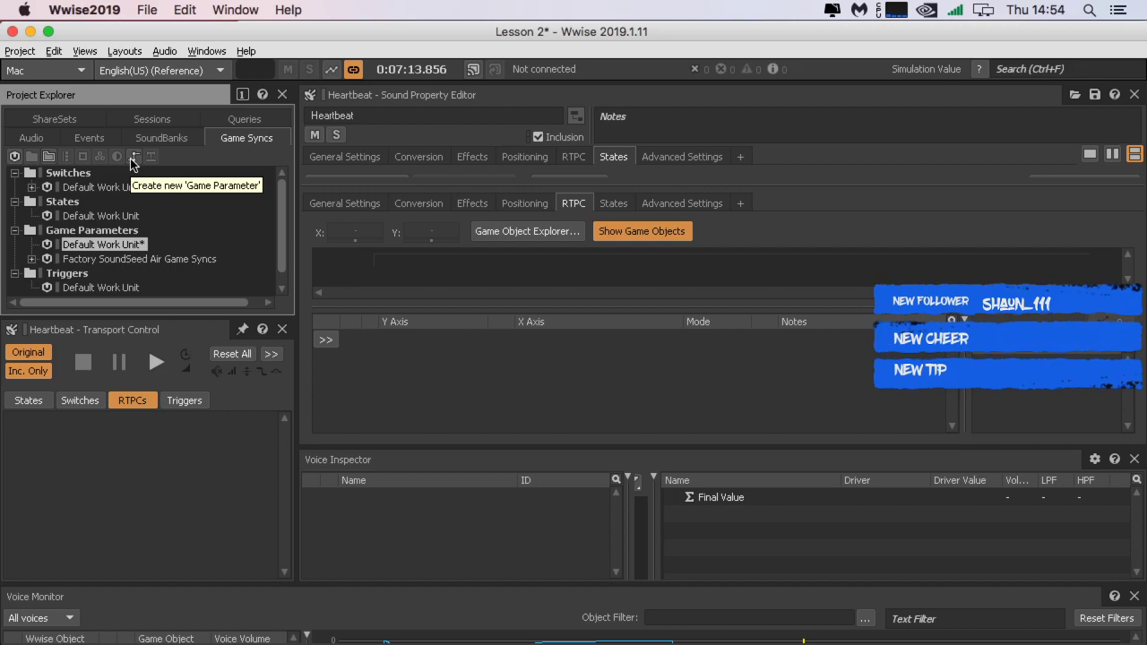
Step: Select the Default Work Unit under States and undo the deletion of the PlayerHealth game parameter
{"action": "left_click", "coordinate": [85, 232]}
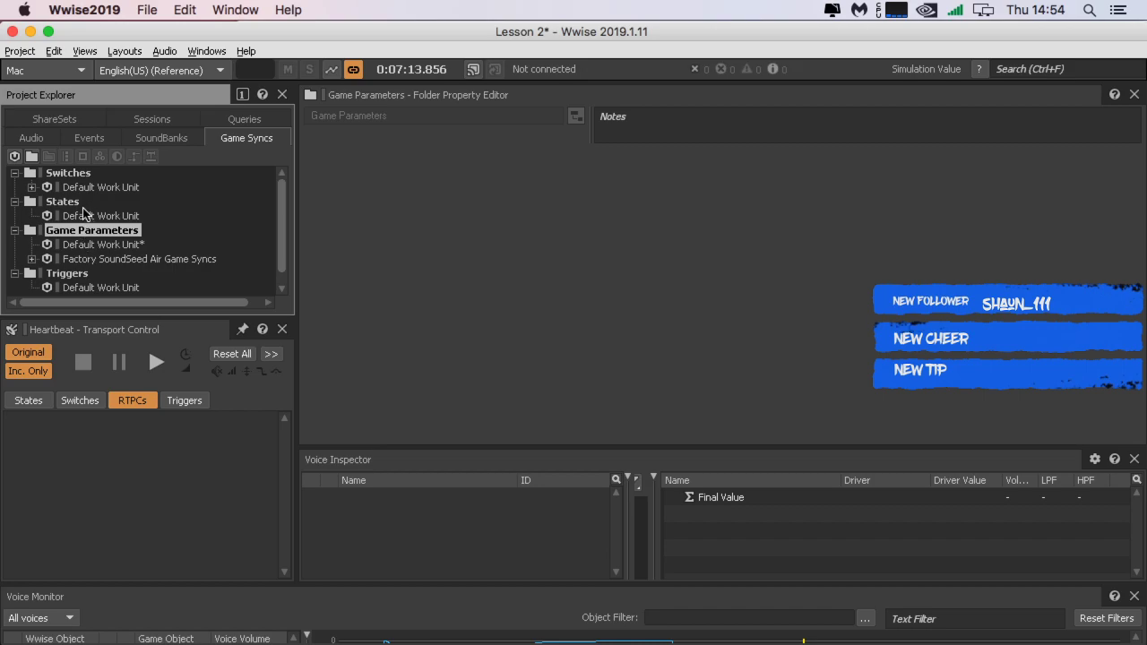
{"action": "left_click", "coordinate": [83, 218]}
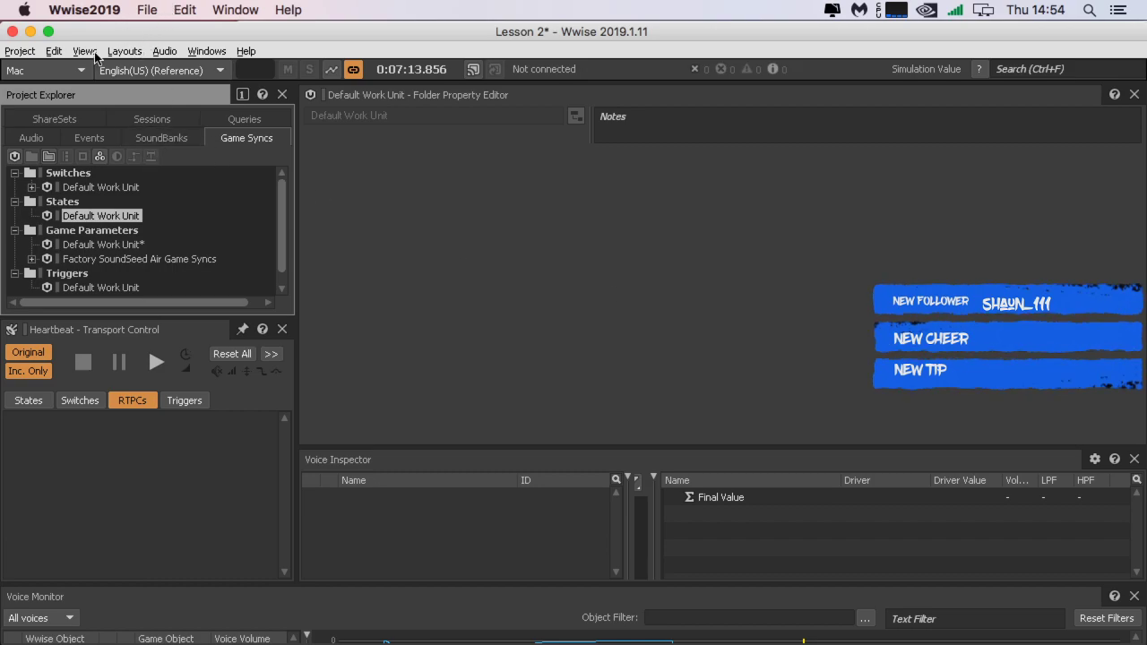
{"action": "left_click", "coordinate": [54, 52]}
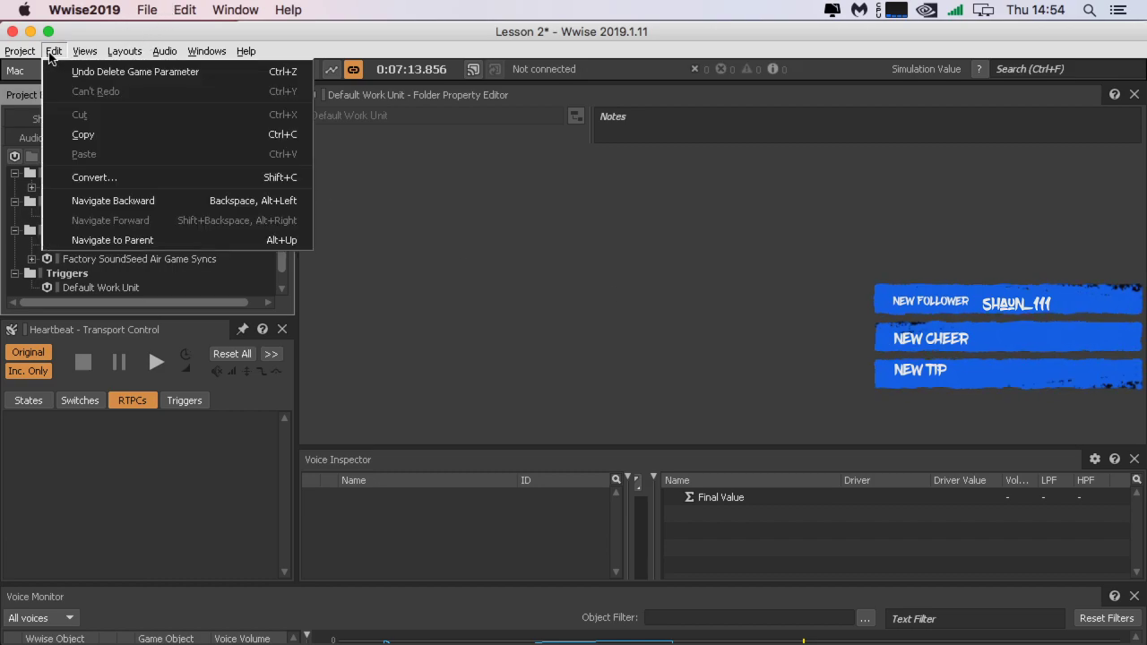
{"action": "left_click", "coordinate": [90, 73]}
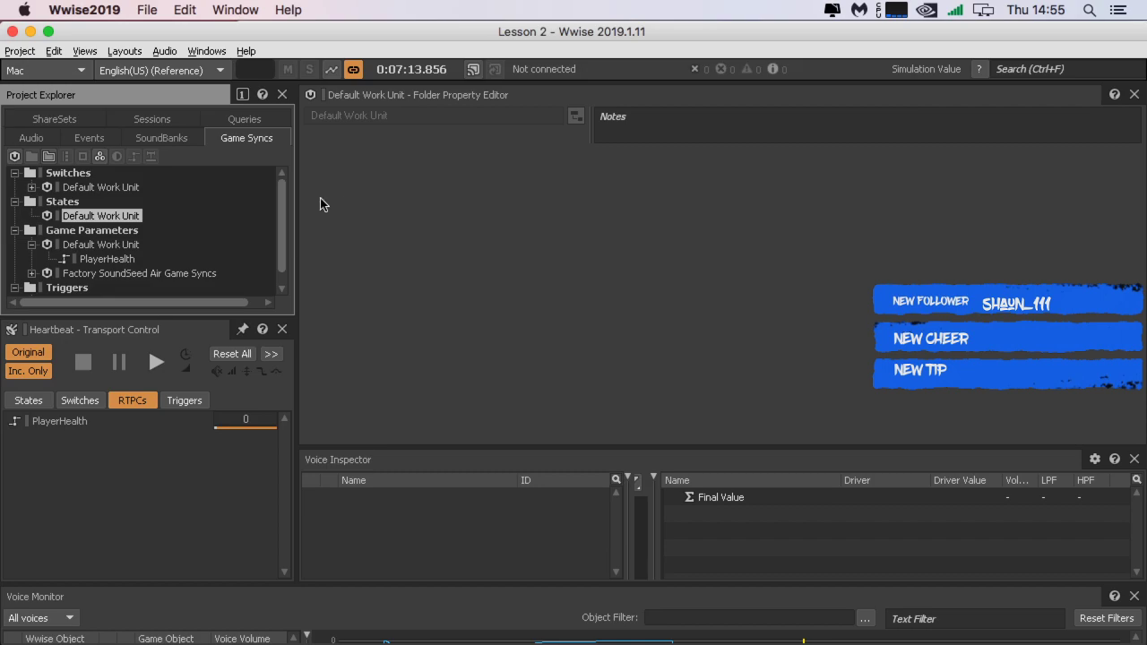
Step: Create a state group named PlayersLife in the Default Work Unit under States
{"action": "left_click", "coordinate": [102, 156]}
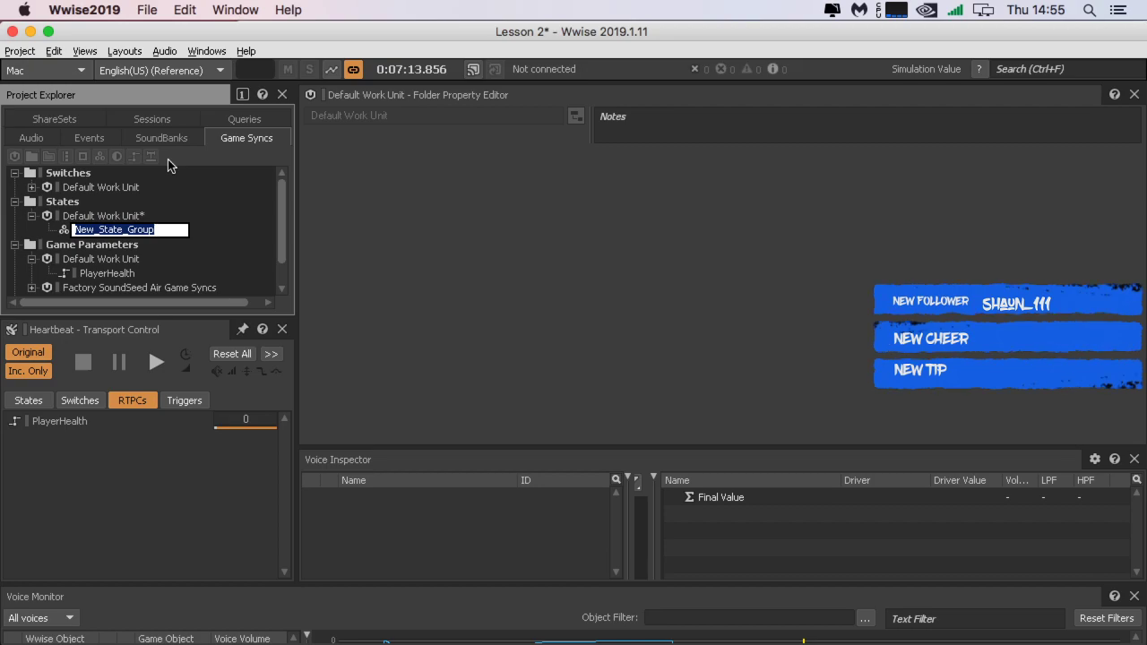
{"action": "type", "text": "P"}
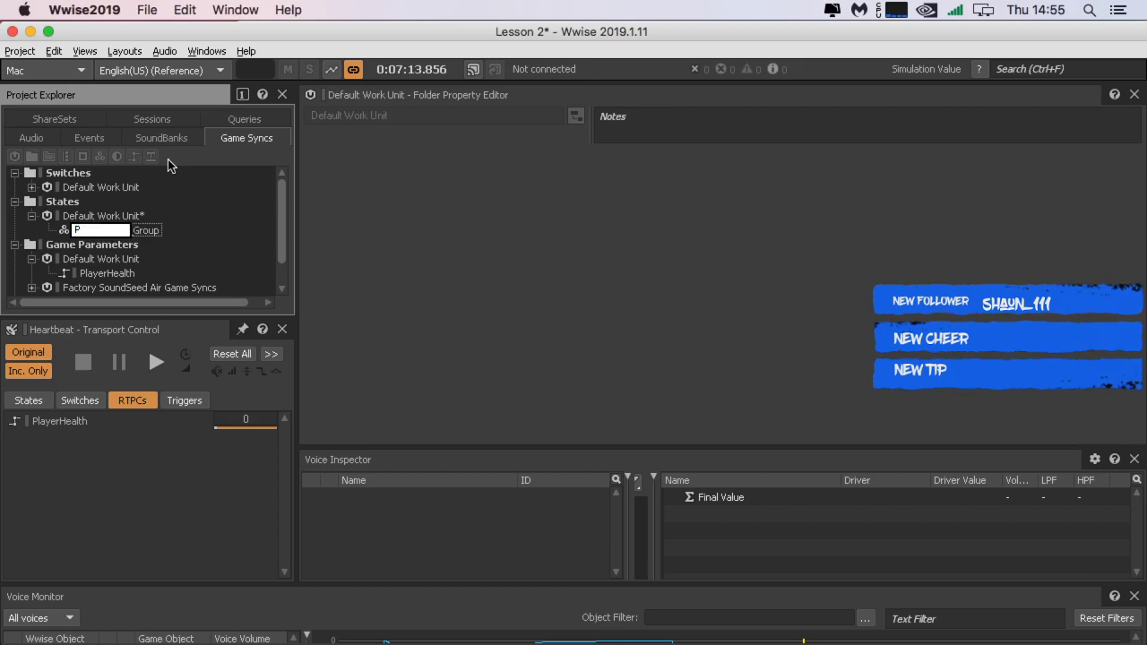
{"action": "type", "text": "layersLif"}
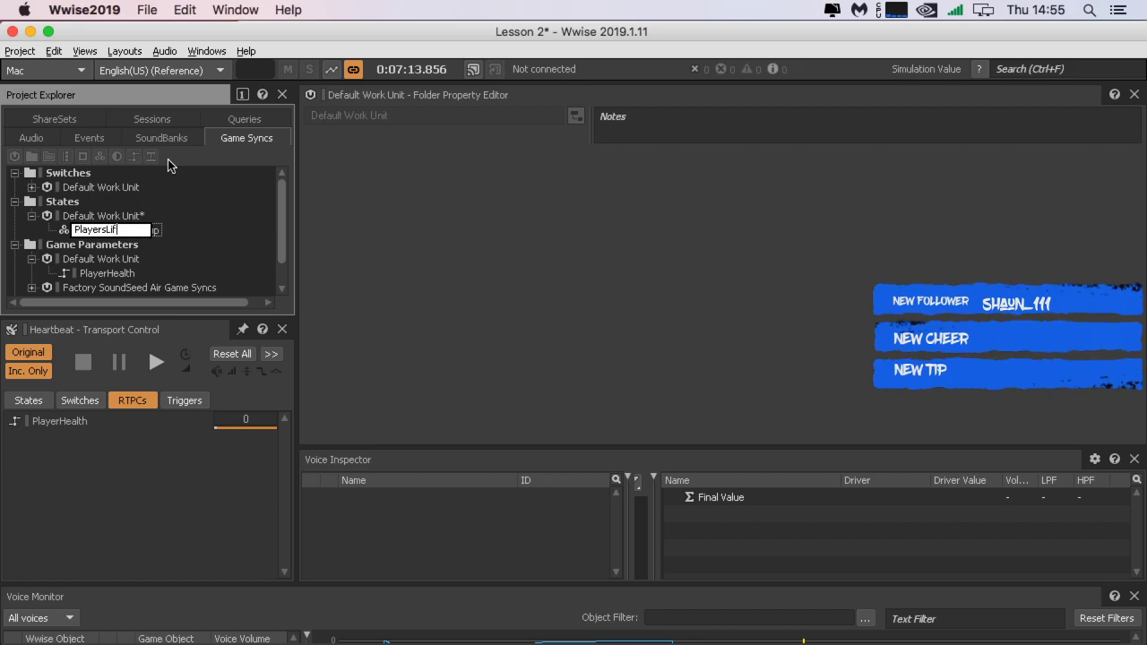
{"action": "type", "text": "e"}
{"action": "key", "text": "Return"}
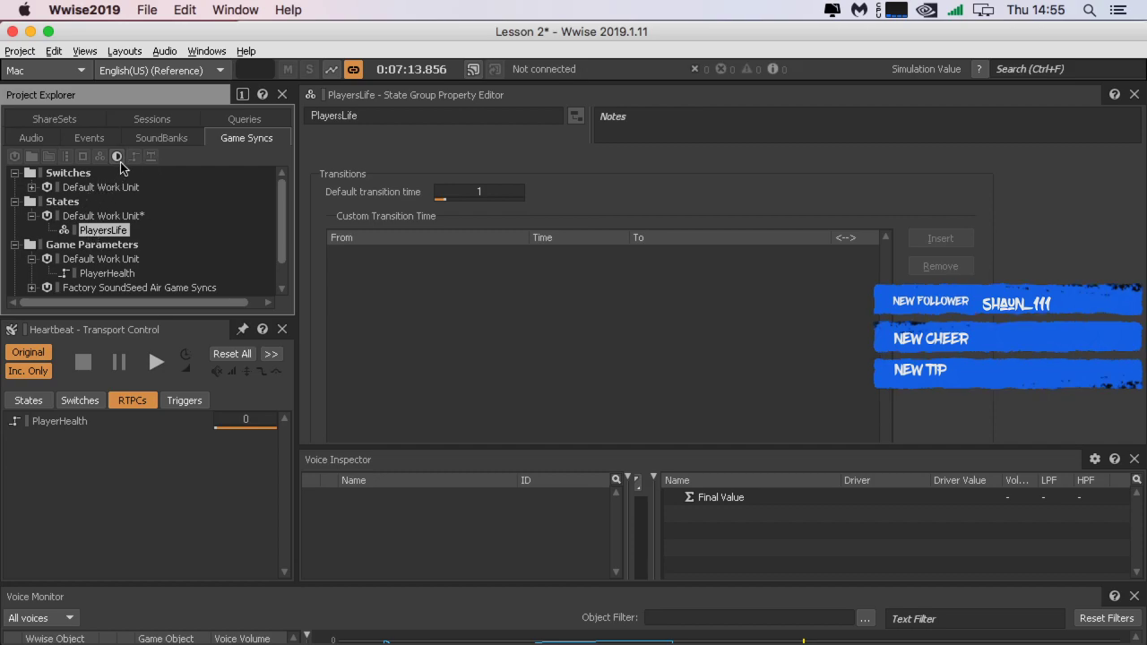
Step: Add two states named Alive and Dead to the PlayersLife state group
{"action": "left_click", "coordinate": [118, 156]}
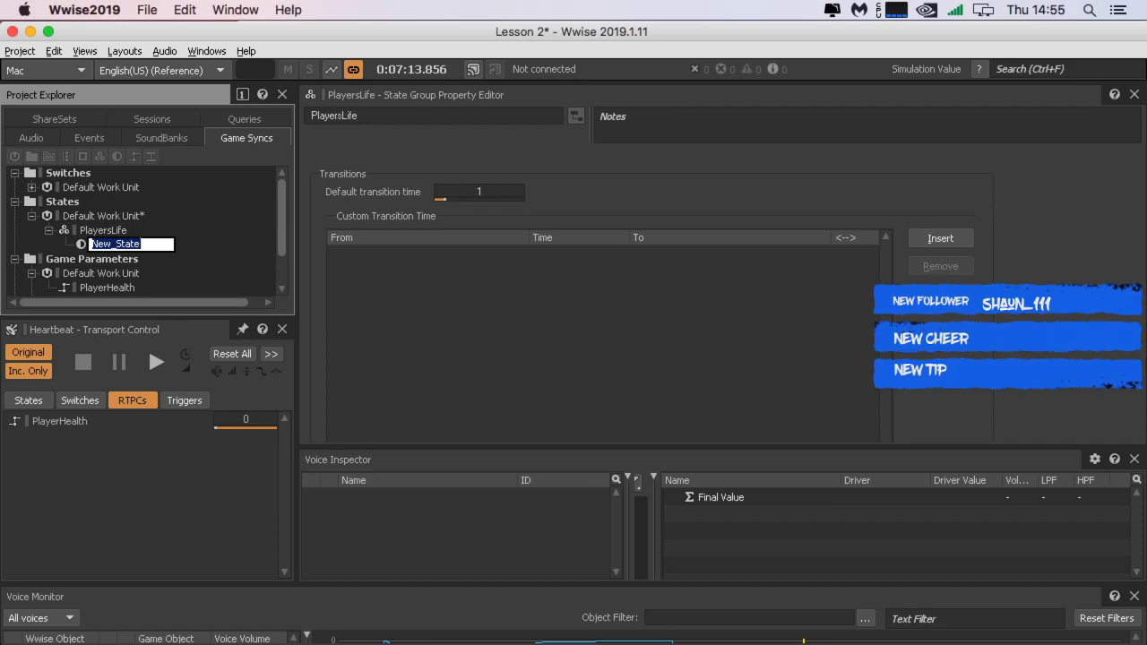
{"action": "type", "text": "A"}
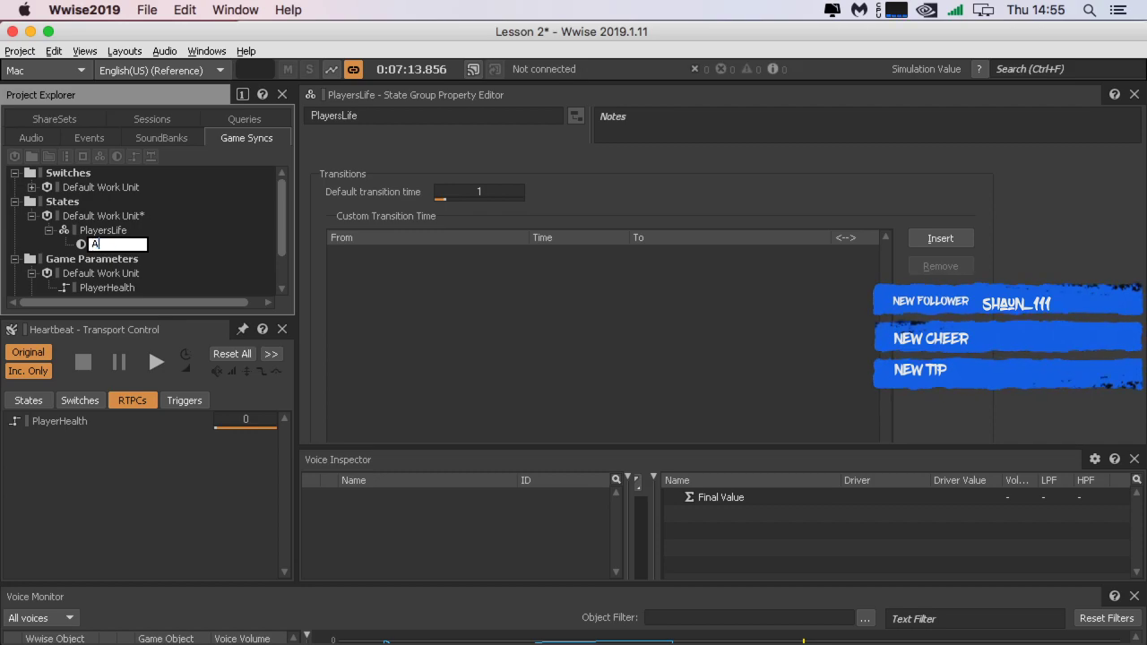
{"action": "type", "text": "live"}
{"action": "key", "text": "Return"}
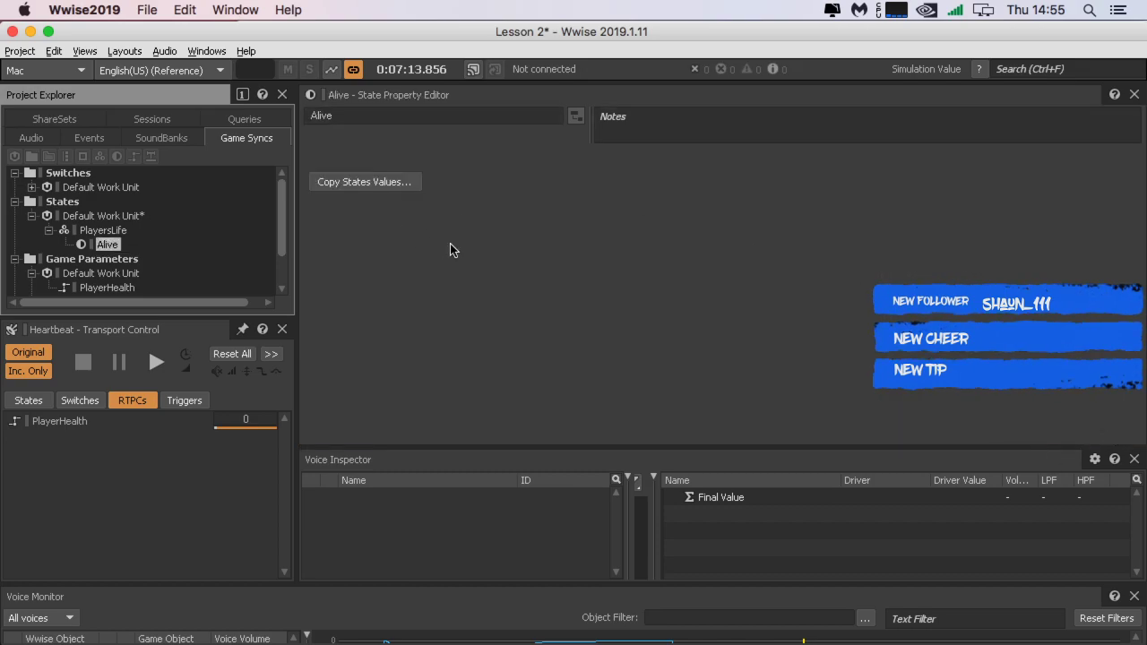
{"action": "left_click", "coordinate": [112, 231]}
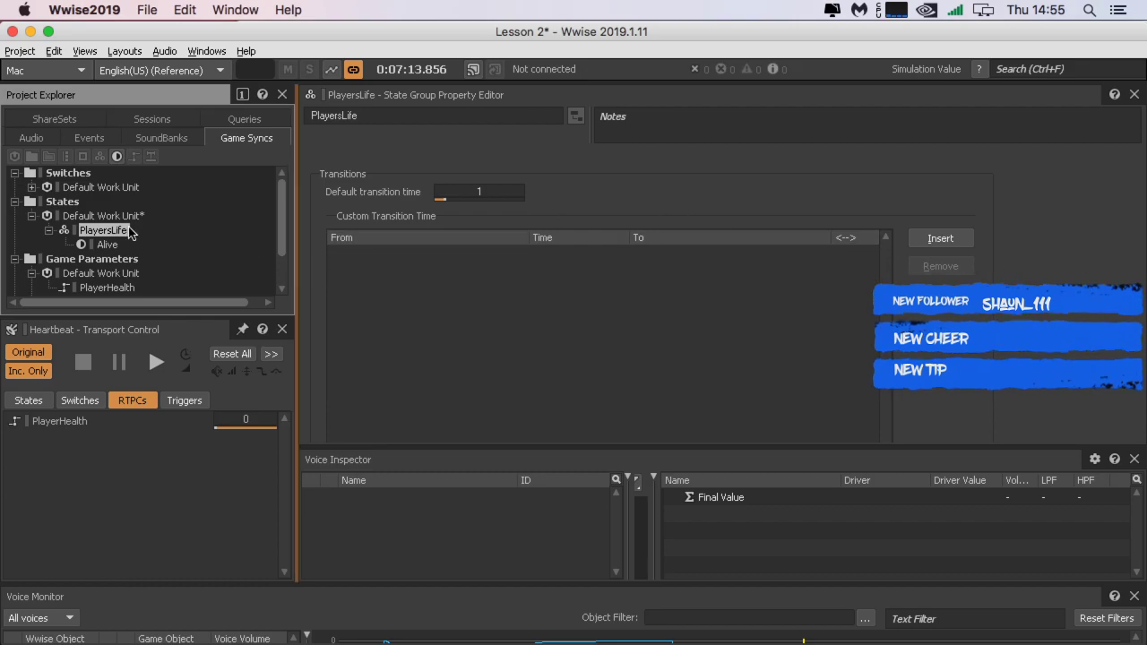
{"action": "left_click", "coordinate": [117, 157]}
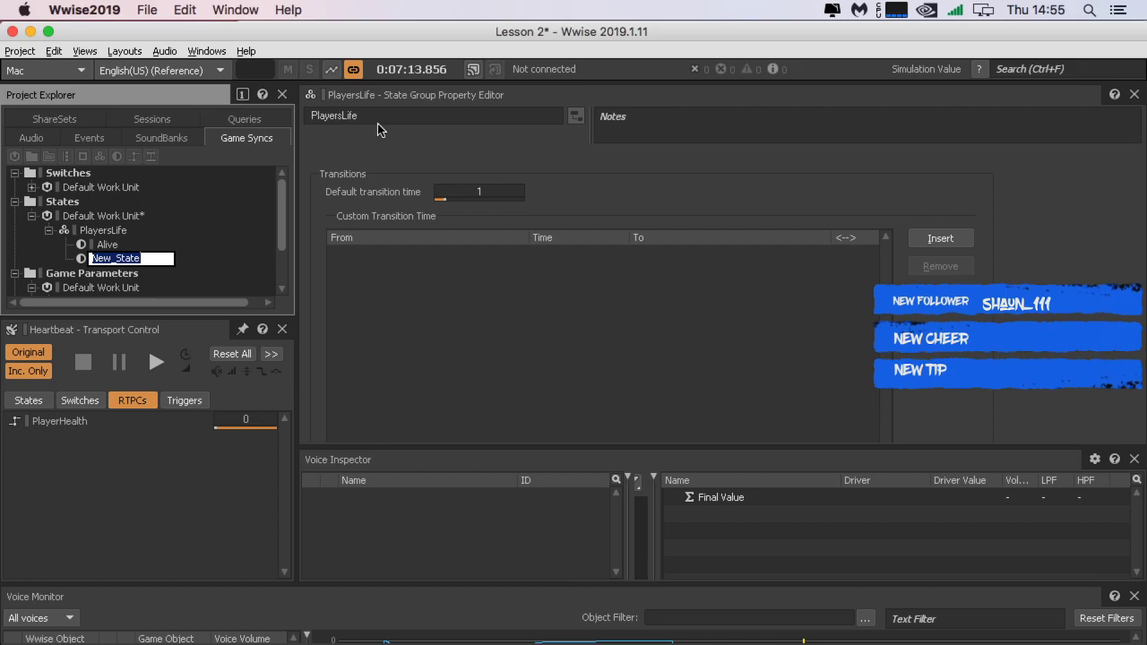
{"action": "type", "text": "Dead"}
{"action": "key", "text": "Return"}
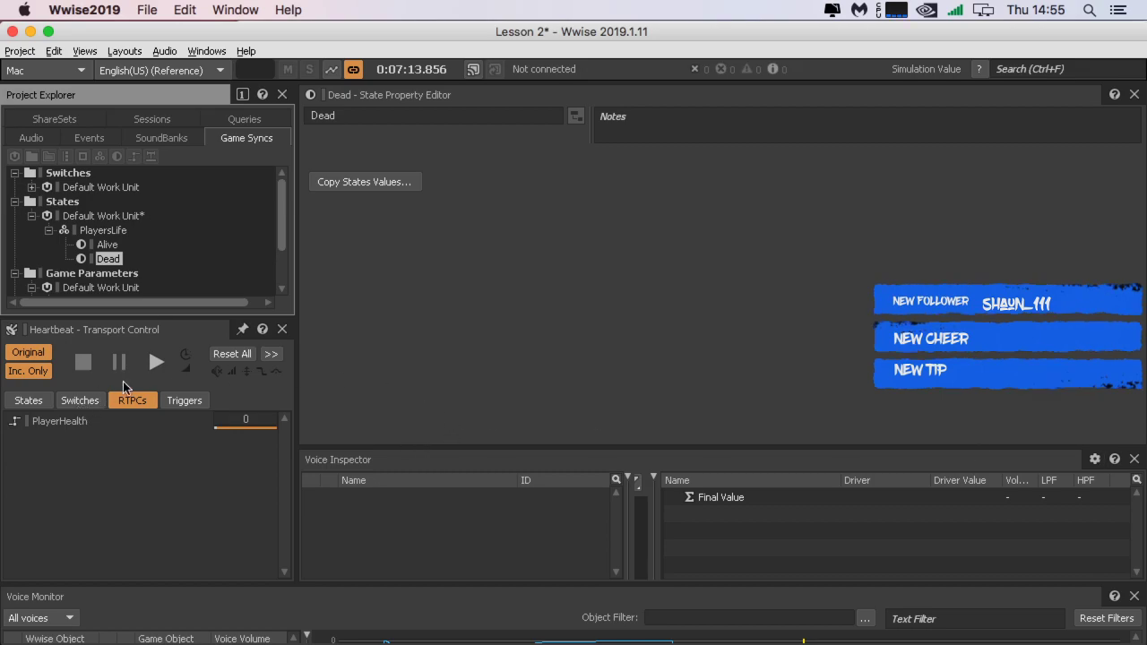
Step: Audition the Heartbeat sound, set PlayerHealth to 100, and play it again while varying the parameter
{"action": "scroll", "coordinate": [113, 289], "scroll_direction": "down", "scroll_amount": 2}
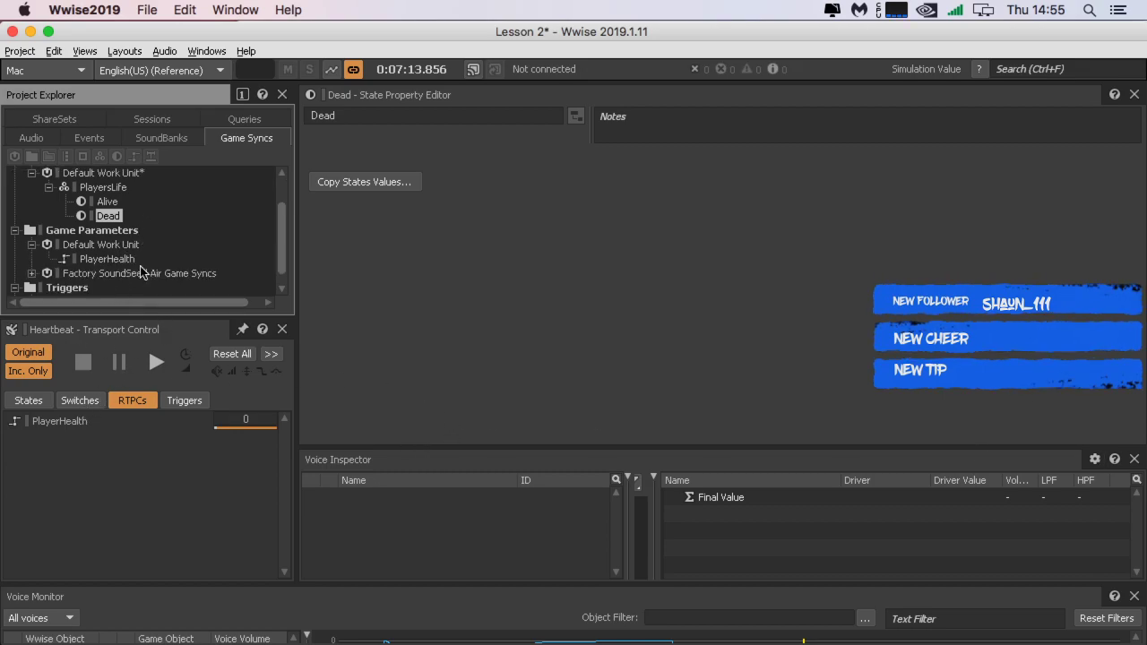
{"action": "left_click", "coordinate": [157, 363]}
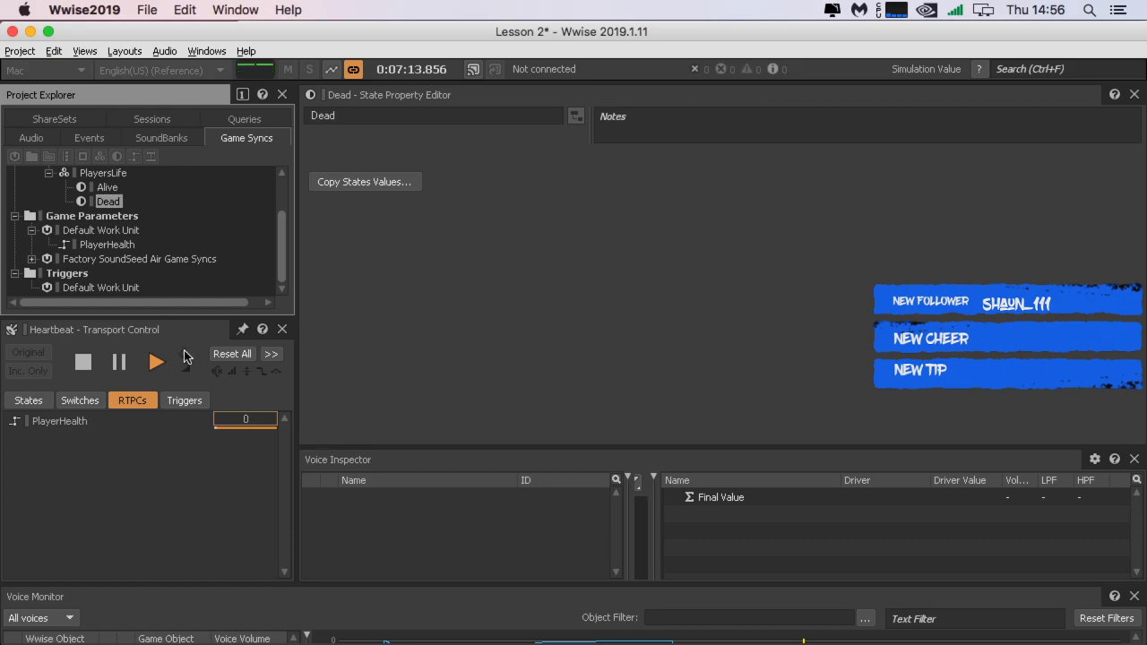
{"action": "left_click", "coordinate": [83, 361]}
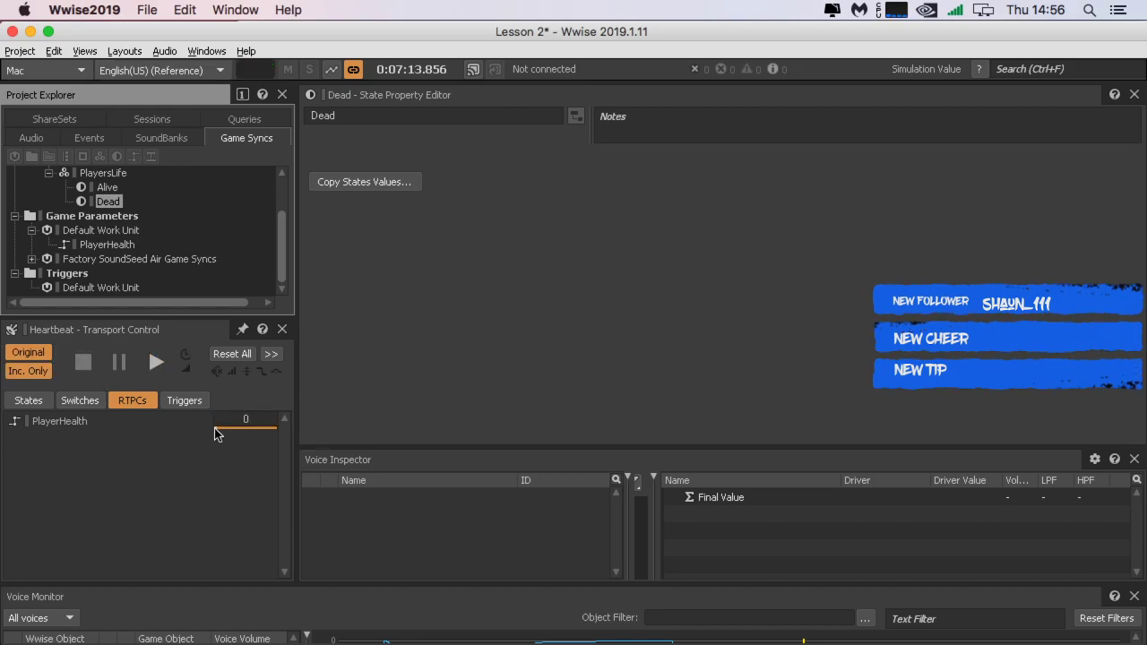
{"action": "left_click_drag", "start_coordinate": [216, 435], "coordinate": [332, 435]}
{"action": "key", "text": "space"}
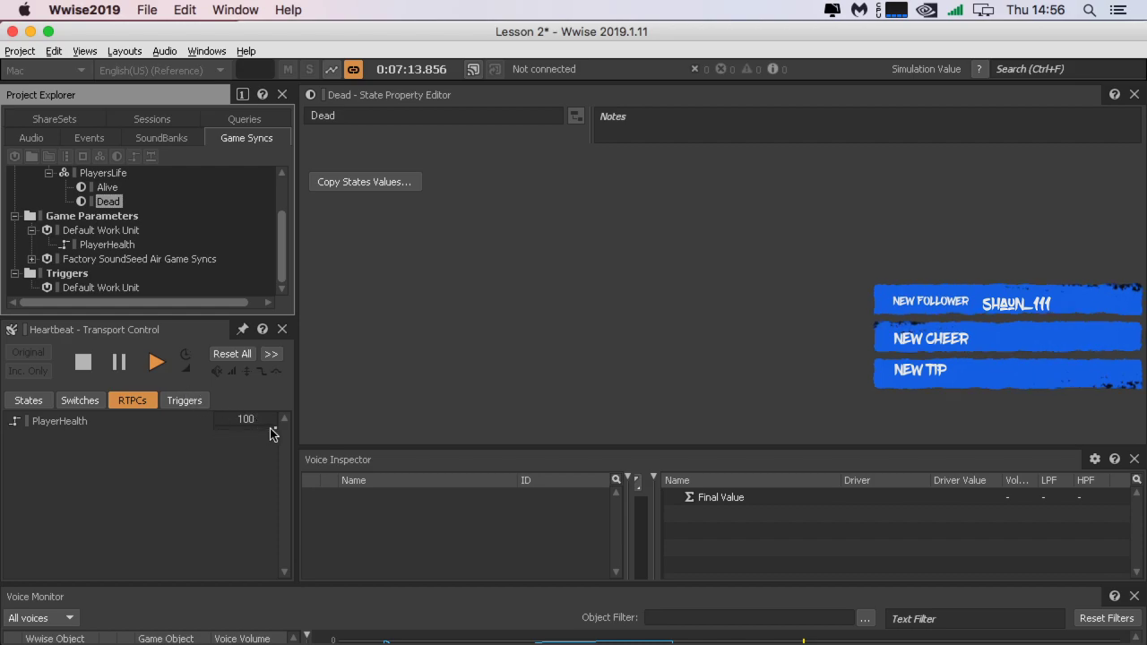
{"action": "mouse_move", "coordinate": [272, 433]}
{"action": "left_mouse_down"}
{"action": "mouse_move", "coordinate": [323, 440]}
{"action": "mouse_move", "coordinate": [160, 440]}
{"action": "mouse_move", "coordinate": [251, 440]}
{"action": "left_mouse_up"}
{"action": "left_click", "coordinate": [83, 361]}
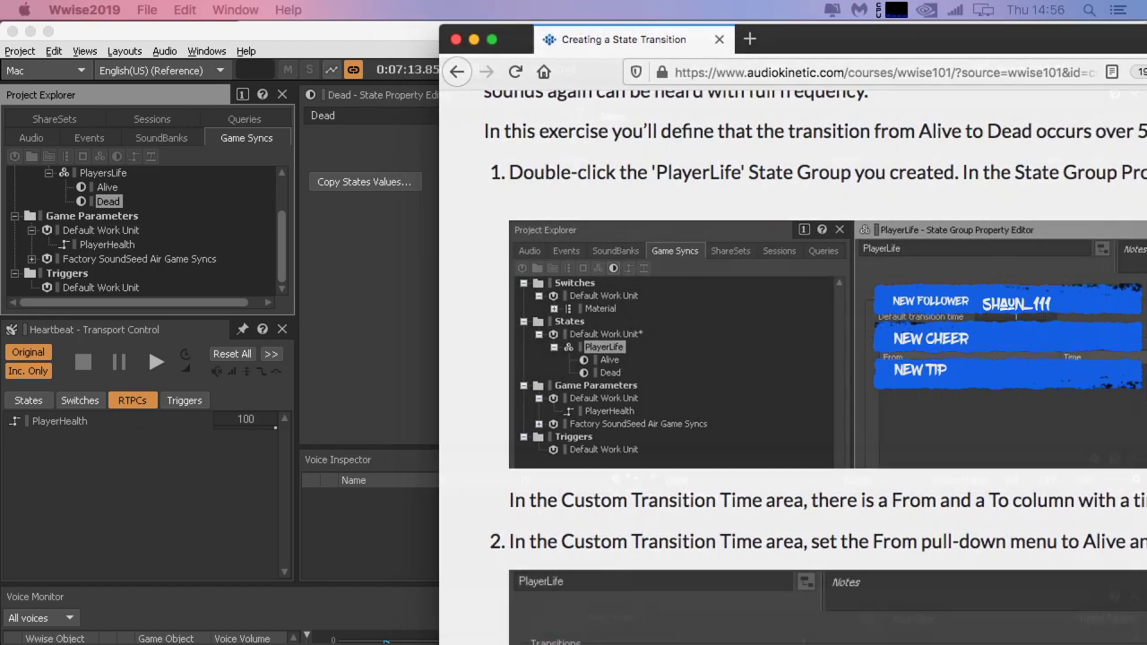
Step: Switch to the Firefox course page on creating a state transition, check its instructions, and move the window out of the way
{"action": "left_click_drag", "start_coordinate": [1146, 18], "coordinate": [765, 14]}
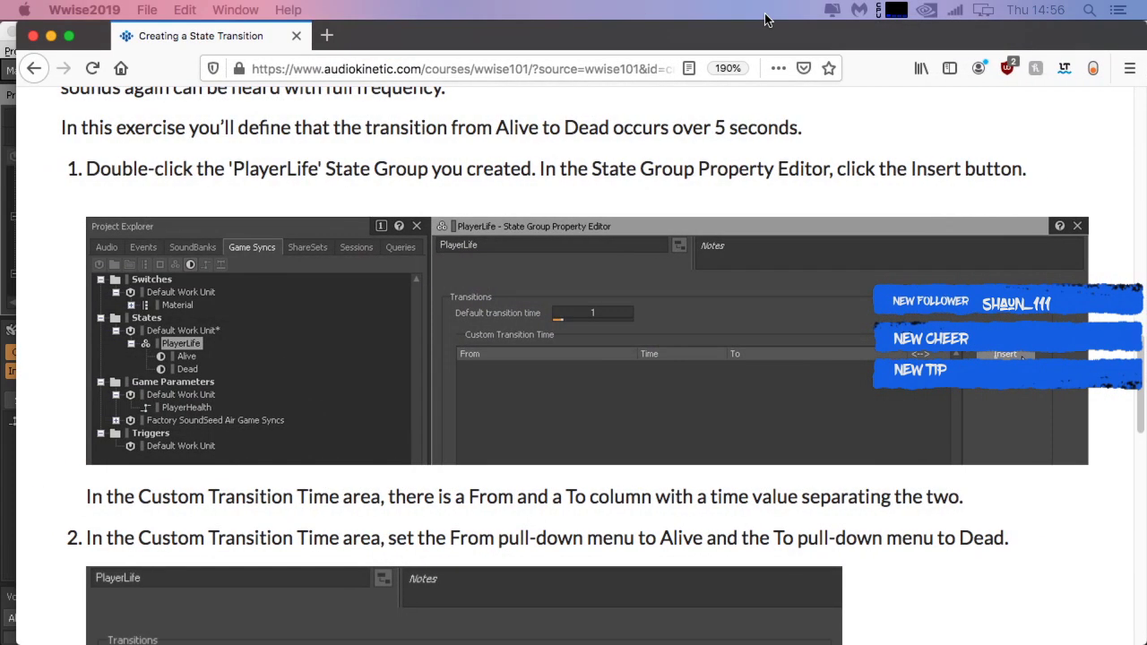
{"action": "left_click", "coordinate": [764, 36]}
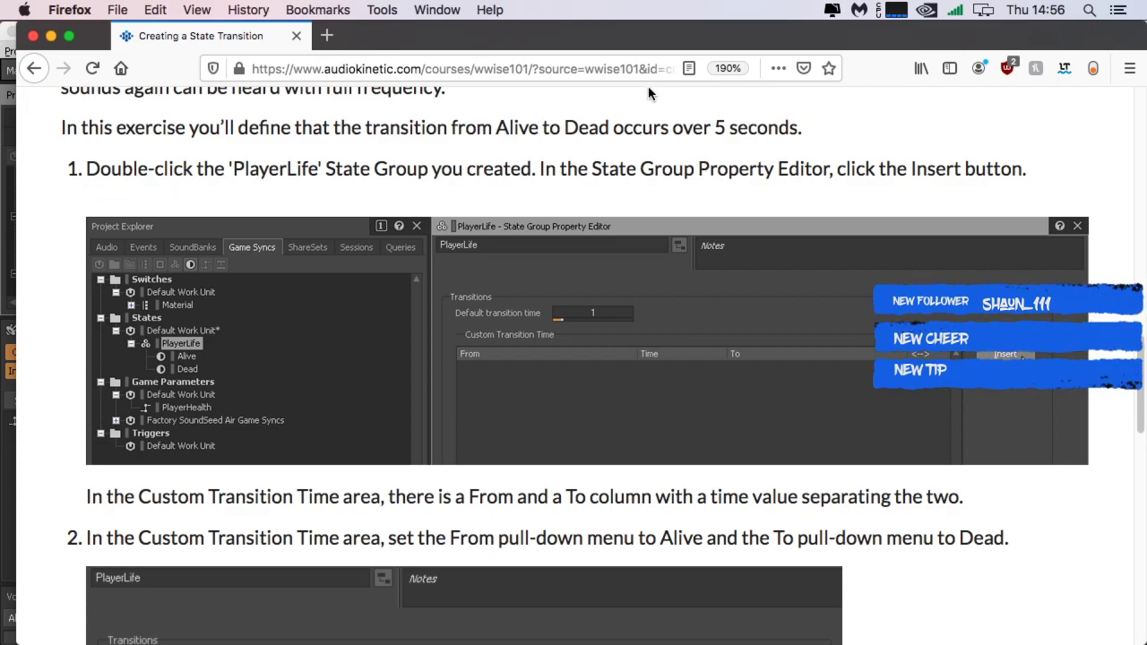
{"action": "left_click_drag", "start_coordinate": [637, 44], "coordinate": [1, 44]}
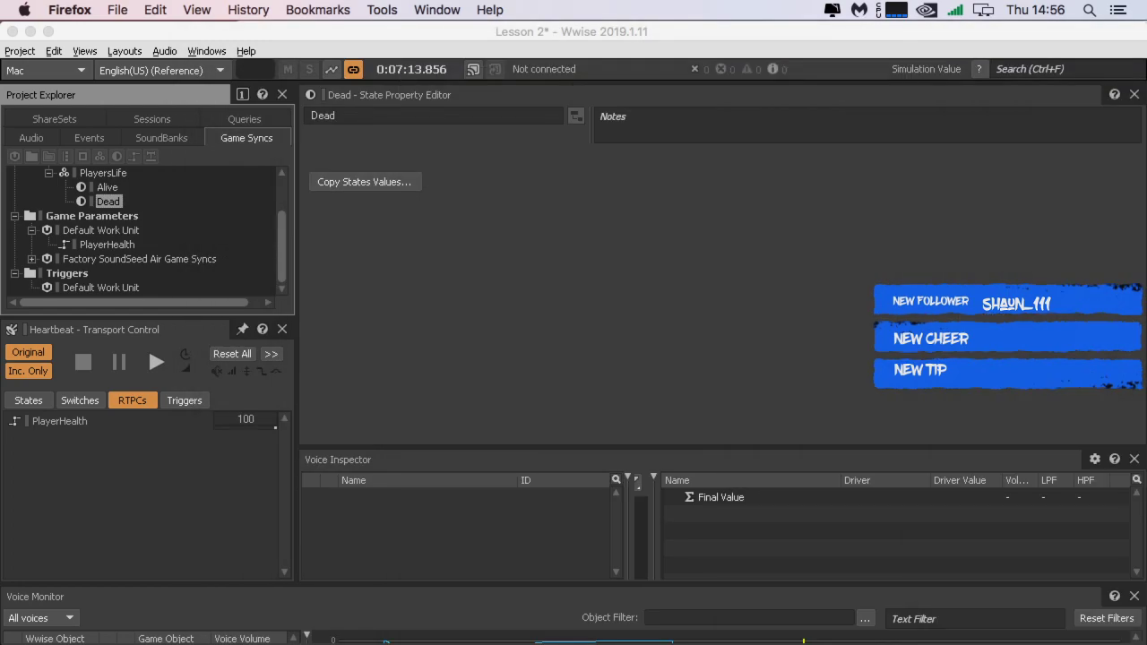
Step: Insert a custom transition from Alive to Dead in the PlayersLife state group with a time of 5
{"action": "scroll", "coordinate": [107, 231], "scroll_direction": "up", "scroll_amount": 2}
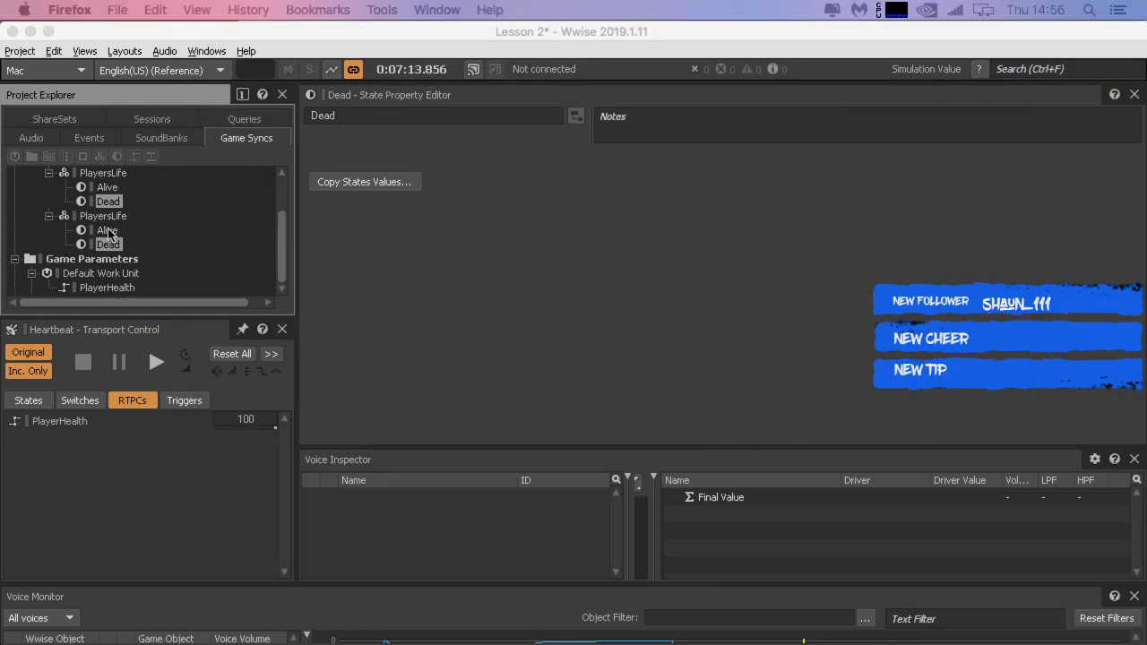
{"action": "left_click", "coordinate": [100, 231]}
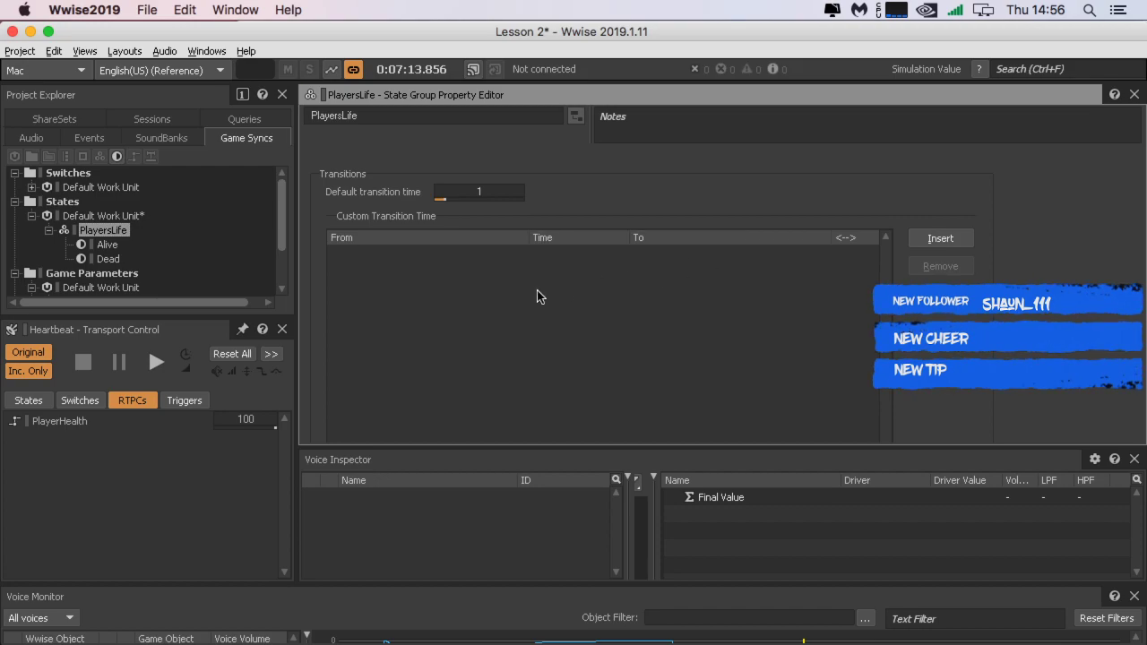
{"action": "left_click", "coordinate": [940, 238]}
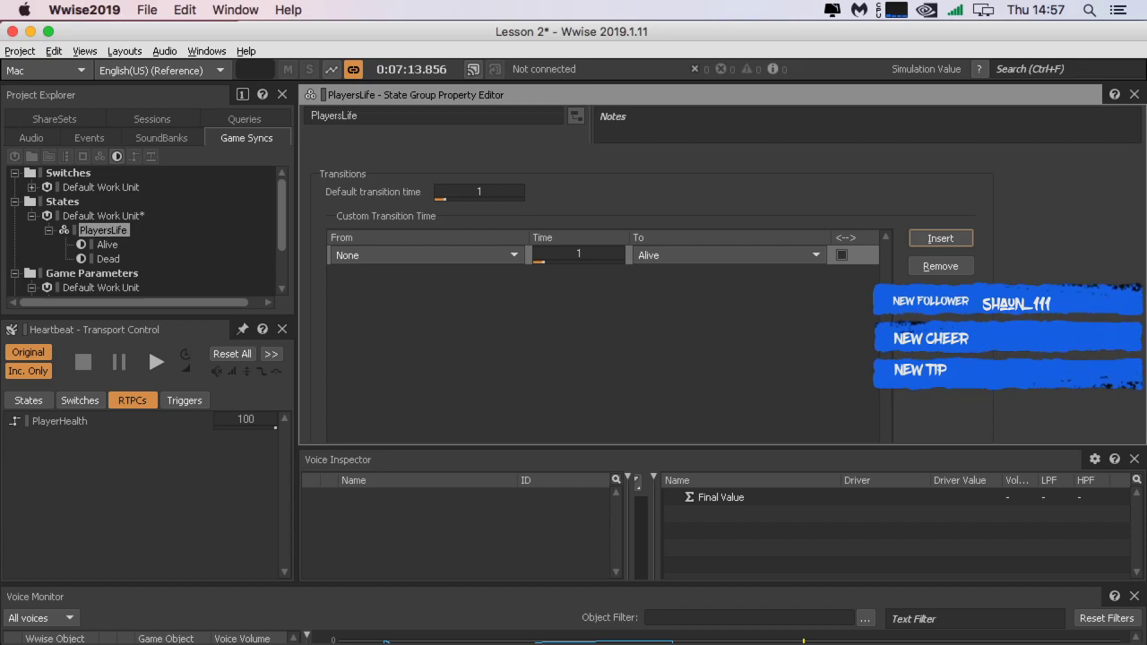
{"action": "left_click", "coordinate": [441, 251]}
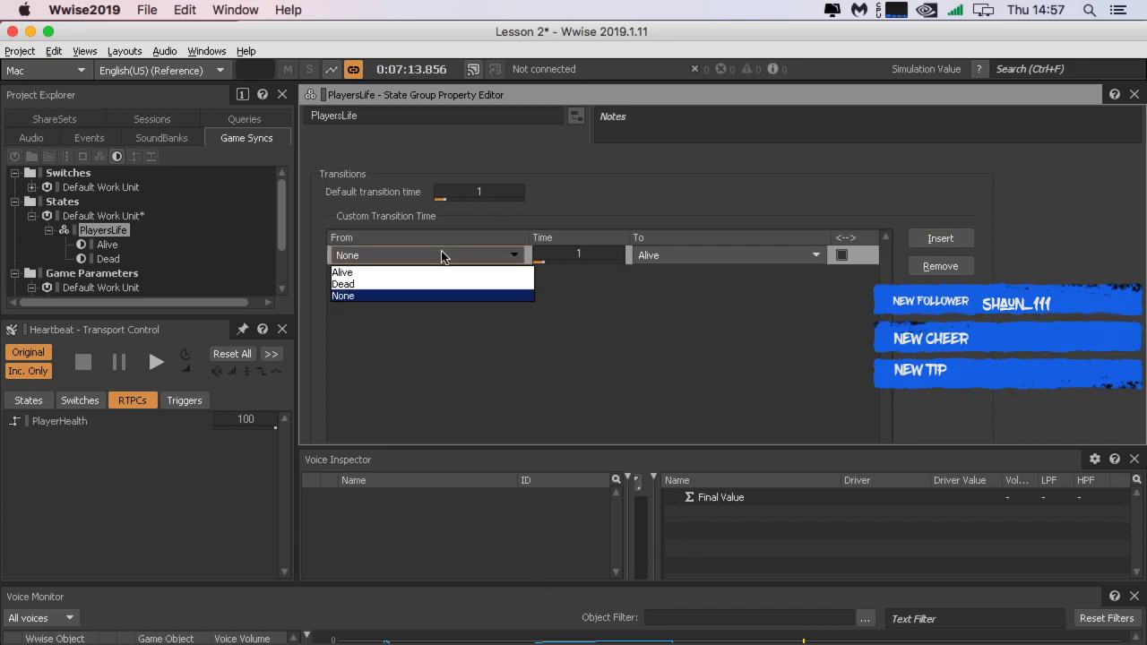
{"action": "left_click", "coordinate": [430, 272]}
{"action": "left_click", "coordinate": [758, 254]}
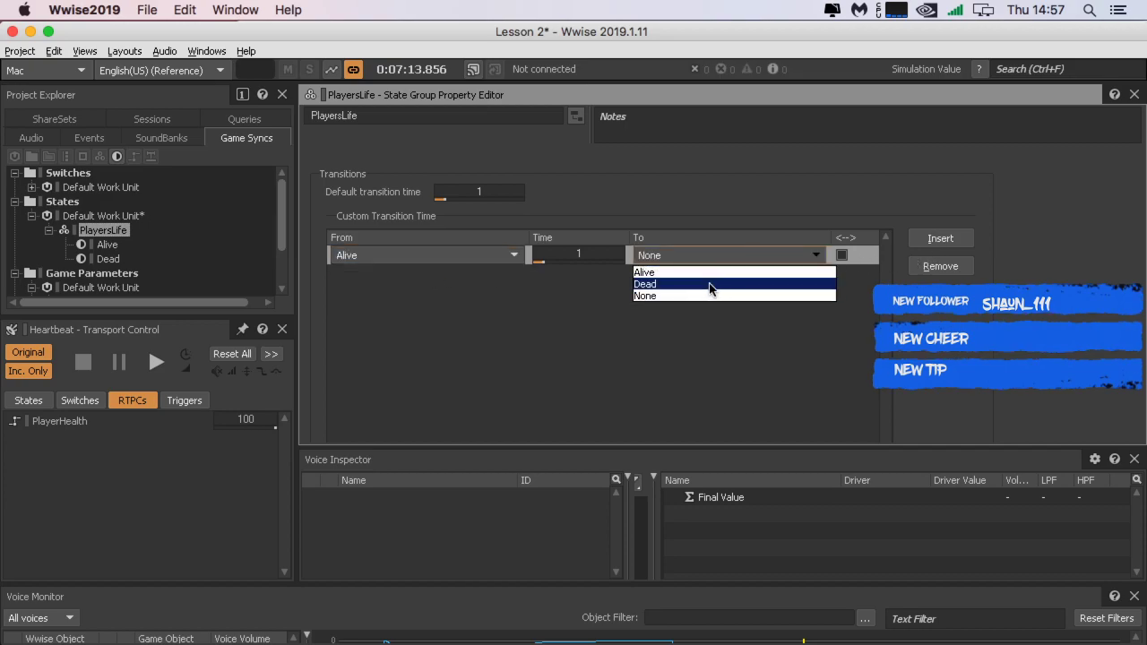
{"action": "left_click", "coordinate": [708, 283]}
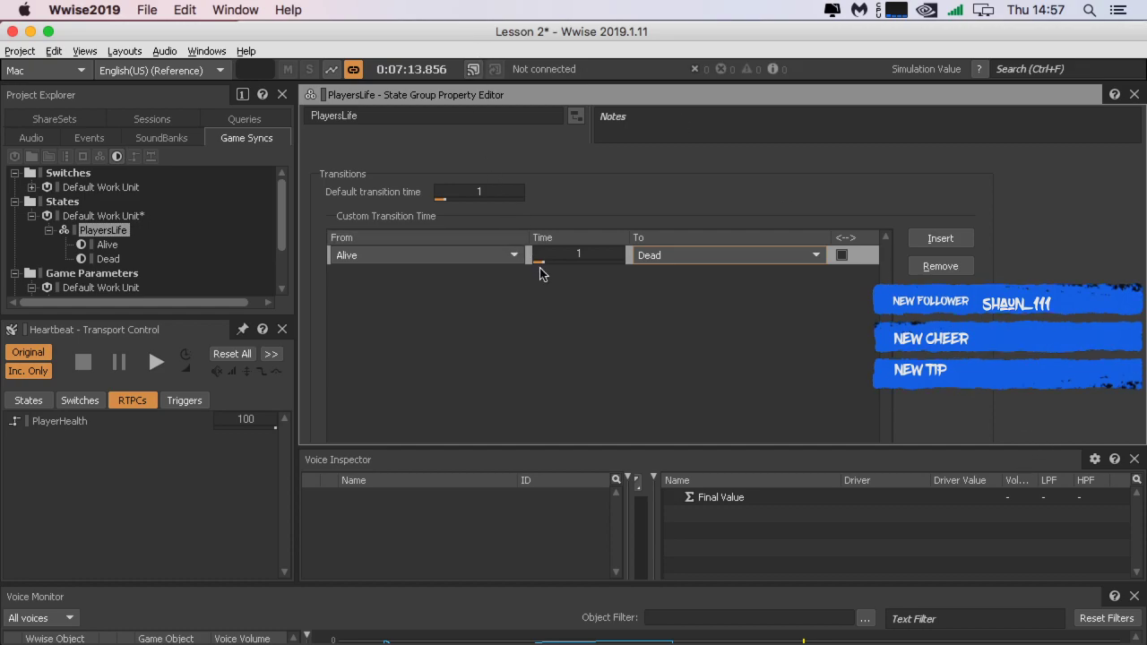
{"action": "left_click_drag", "start_coordinate": [540, 266], "coordinate": [579, 274]}
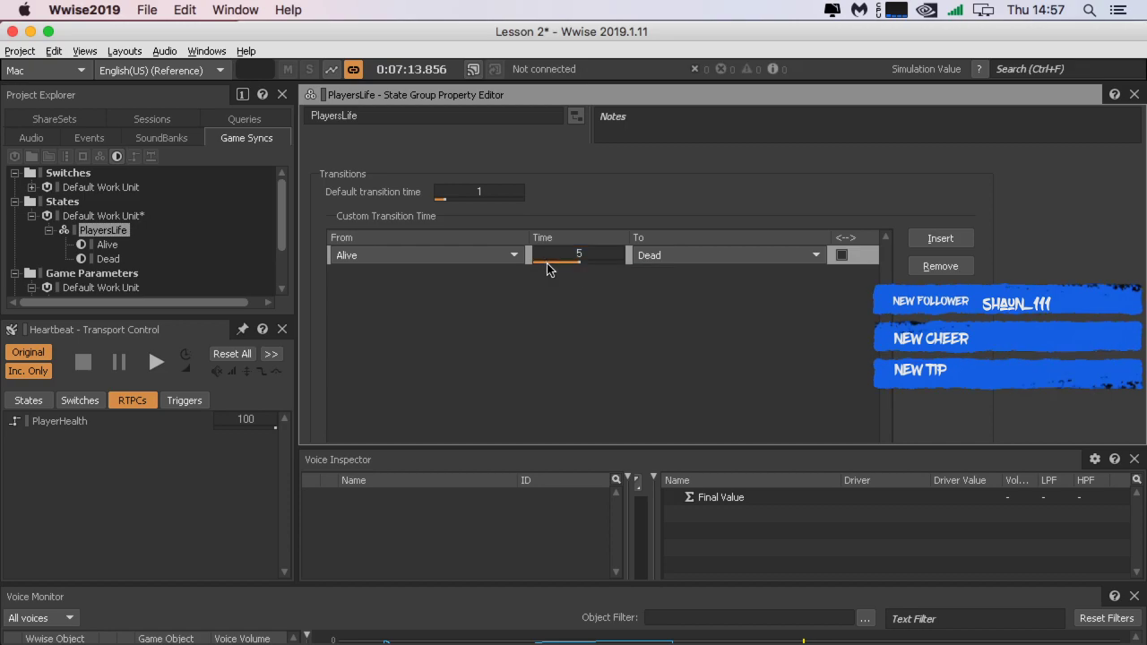
Step: Play the Heartbeat sound while lowering PlayerHealth and raising it back to 100
{"action": "left_click", "coordinate": [156, 362]}
{"action": "left_click_drag", "start_coordinate": [275, 428], "coordinate": [249, 440]}
{"action": "left_click_drag", "start_coordinate": [230, 440], "coordinate": [331, 440]}
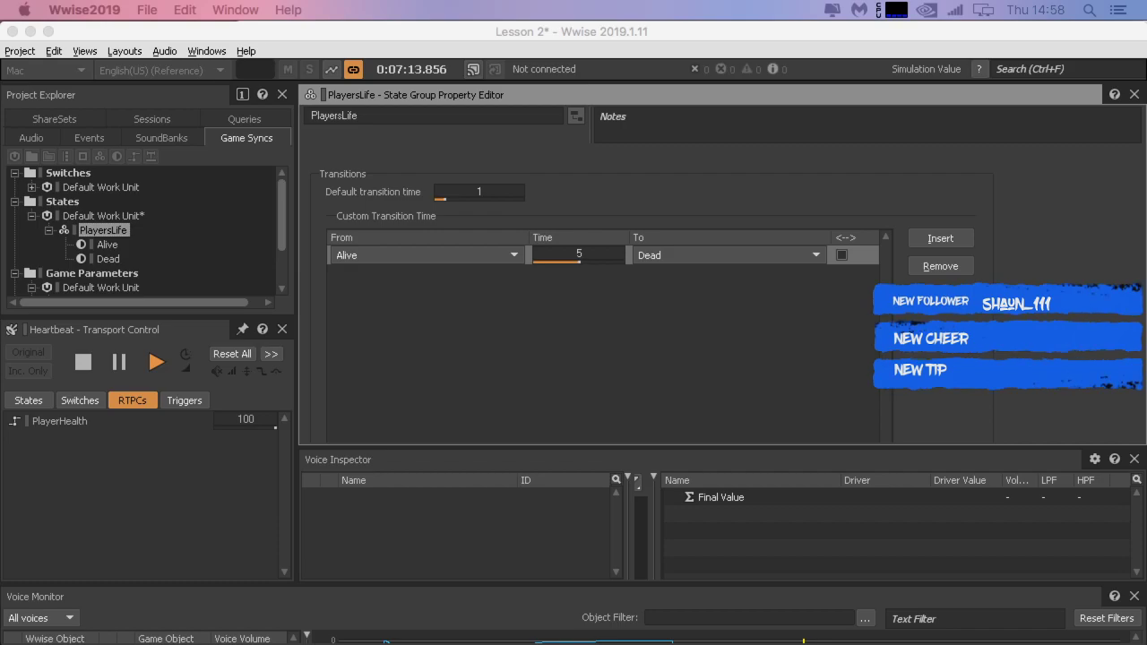
{"action": "left_click_drag", "start_coordinate": [1146, 31], "coordinate": [674, 31]}
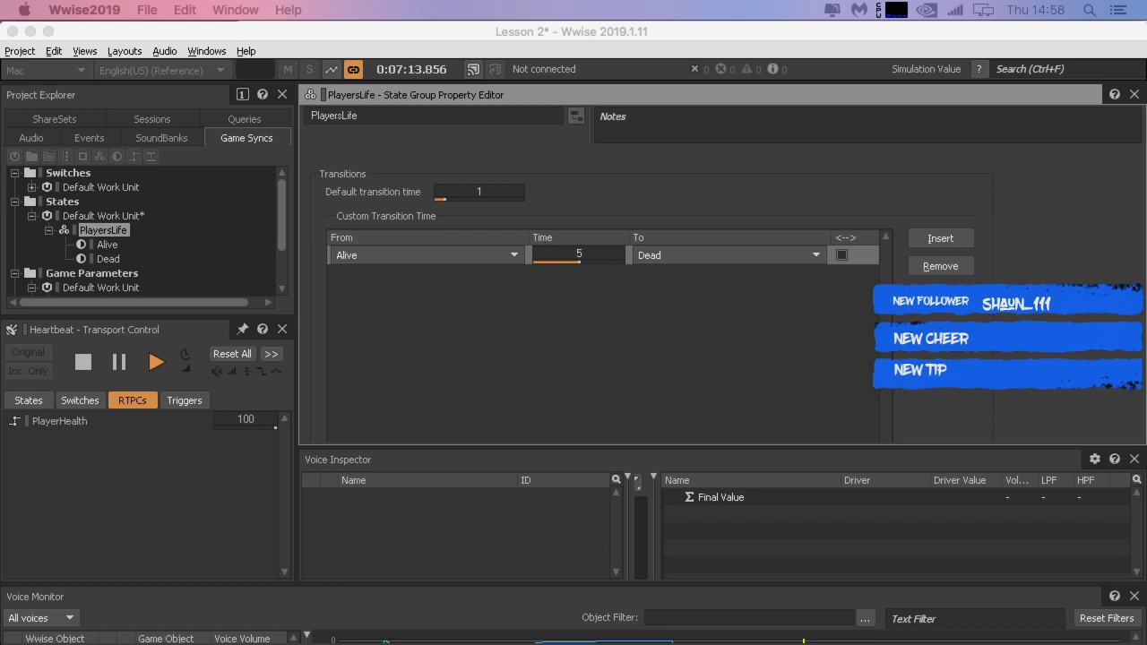
Step: Open the Heartbeat sound's state properties and add the PlayersLife state group to it
{"action": "left_click", "coordinate": [33, 141]}
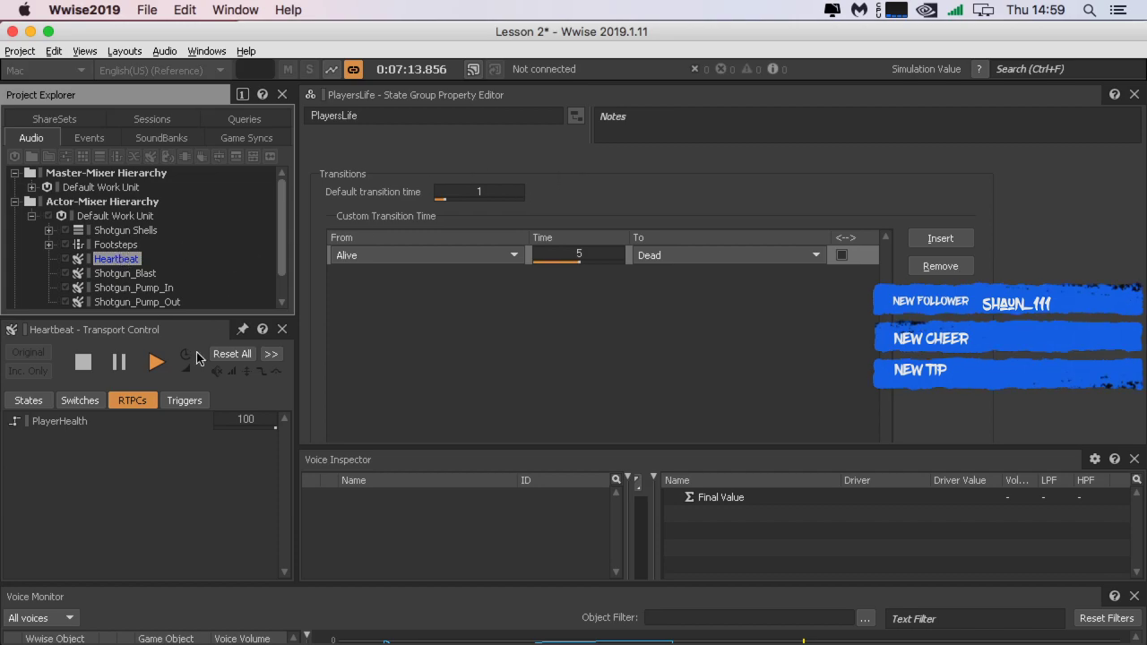
{"action": "double_click", "coordinate": [126, 263]}
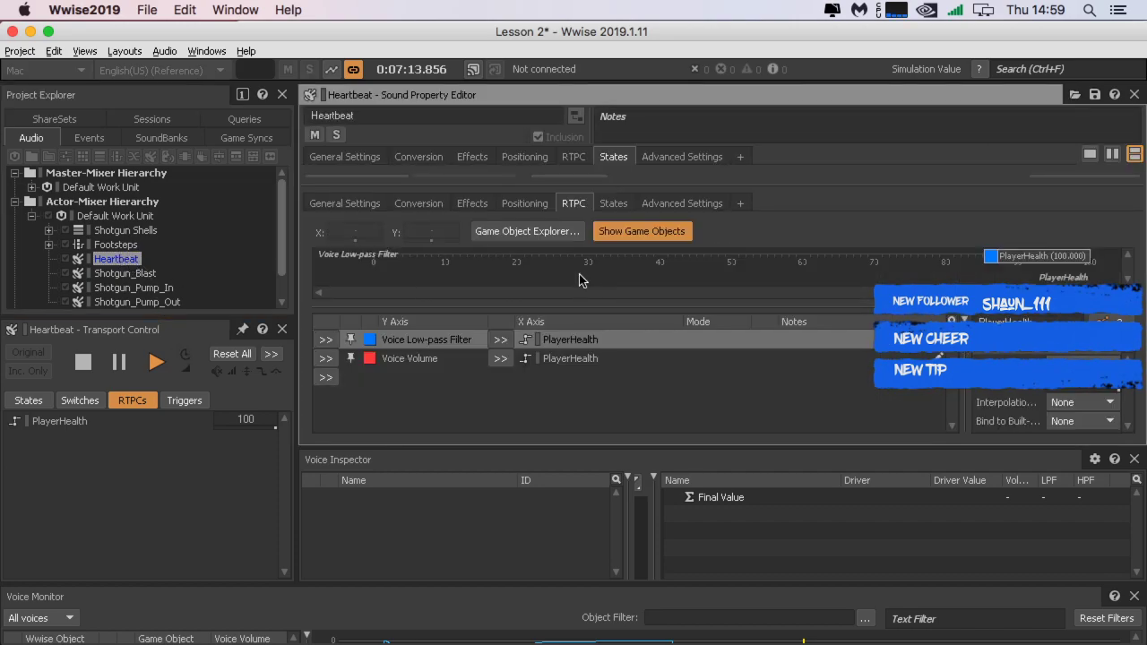
{"action": "left_click", "coordinate": [613, 205]}
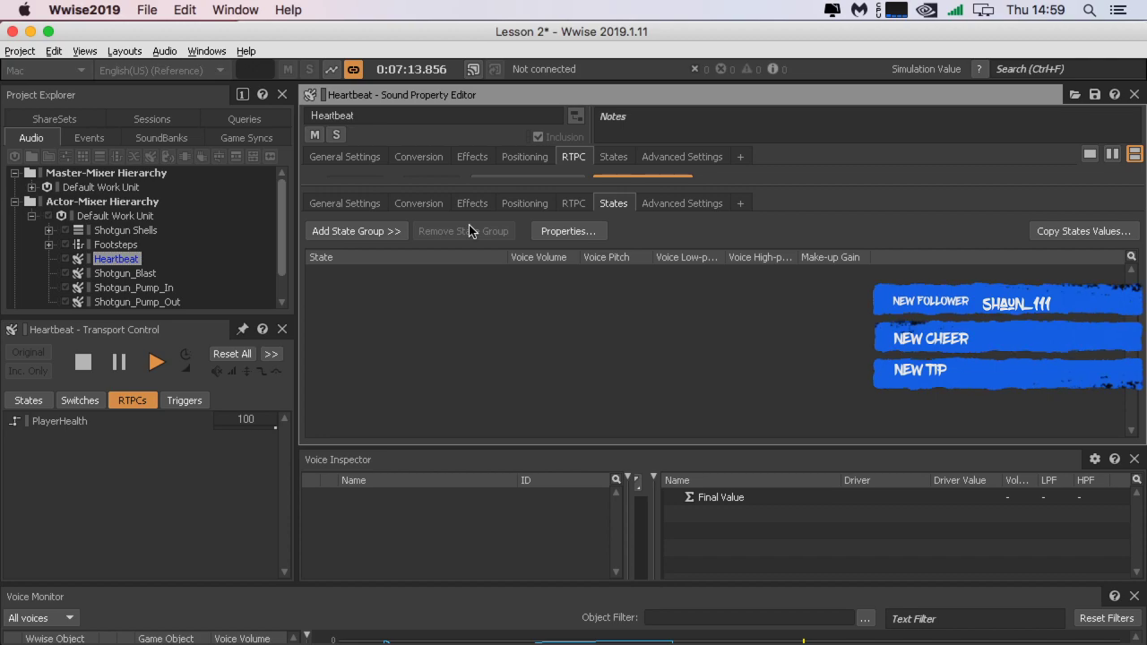
{"action": "left_click", "coordinate": [370, 235]}
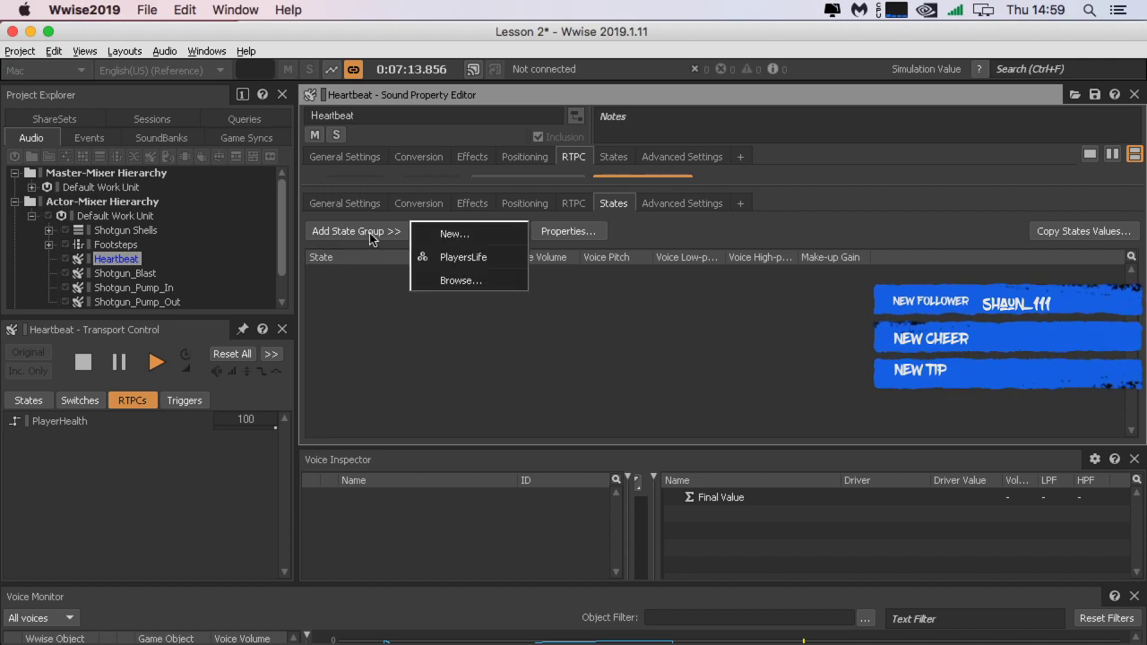
{"action": "left_click", "coordinate": [437, 259]}
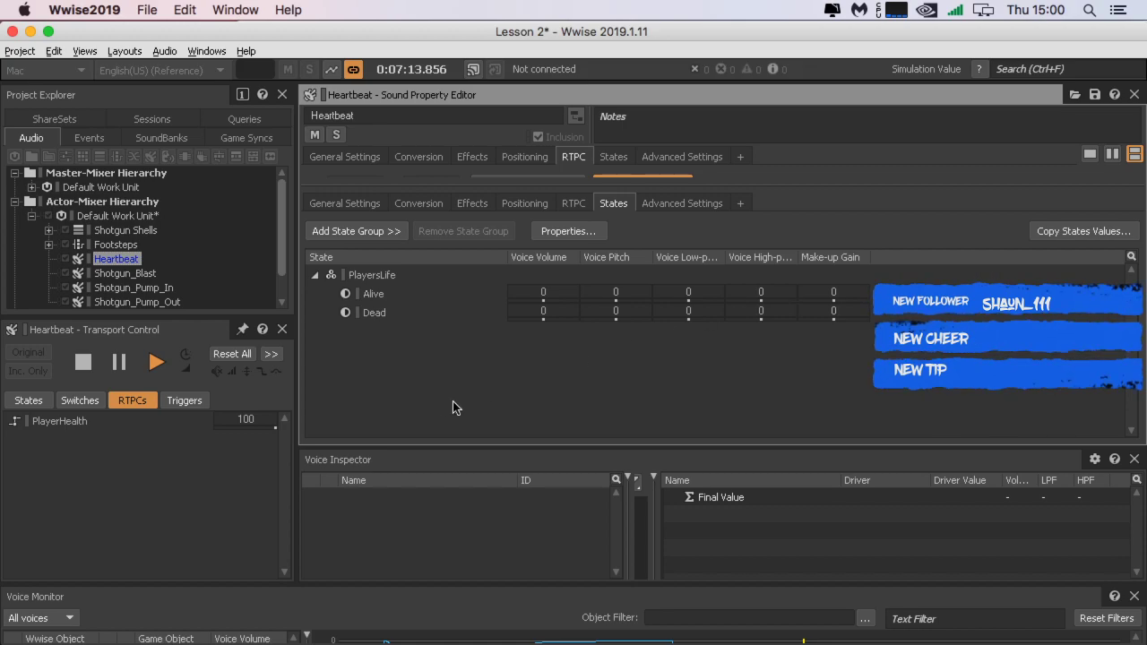
Step: Set the Dead state's Voice Volume to -96 and its Voice Low-pass Filter to 100
{"action": "left_click", "coordinate": [548, 313]}
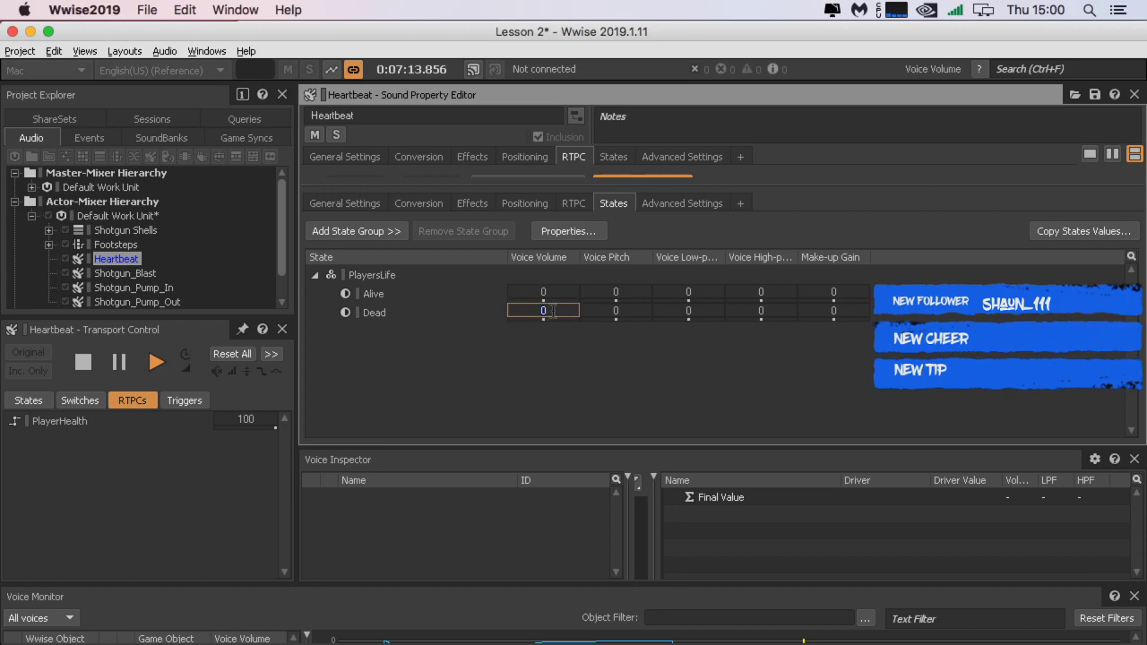
{"action": "key", "text": "BackSpace"}
{"action": "type", "text": "-96"}
{"action": "key", "text": "Return"}
{"action": "left_click", "coordinate": [708, 310]}
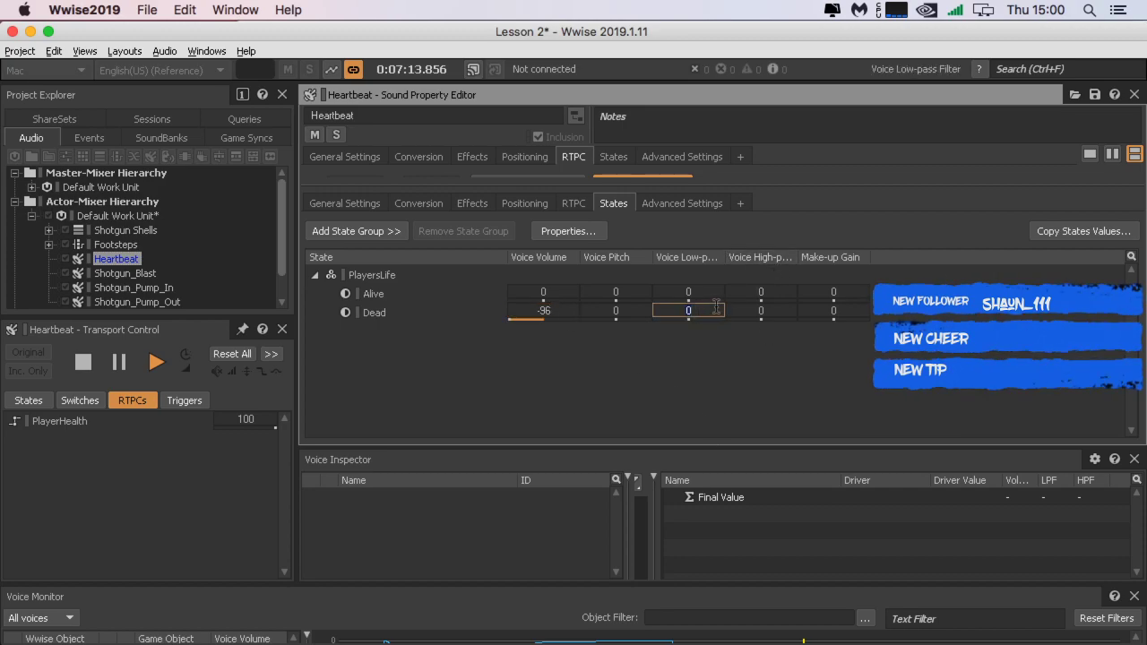
{"action": "type", "text": "100"}
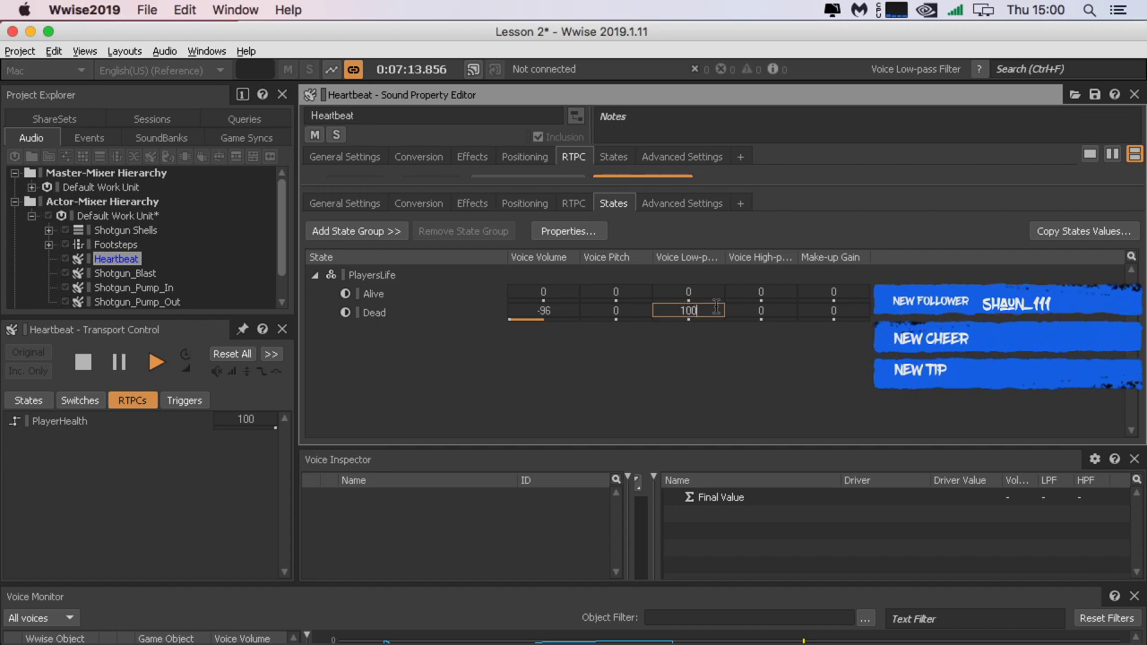
Step: Audition the Heartbeat sound with PlayerHealth at 100, stop playback, and lower PlayerHealth to 0
{"action": "left_click", "coordinate": [154, 364]}
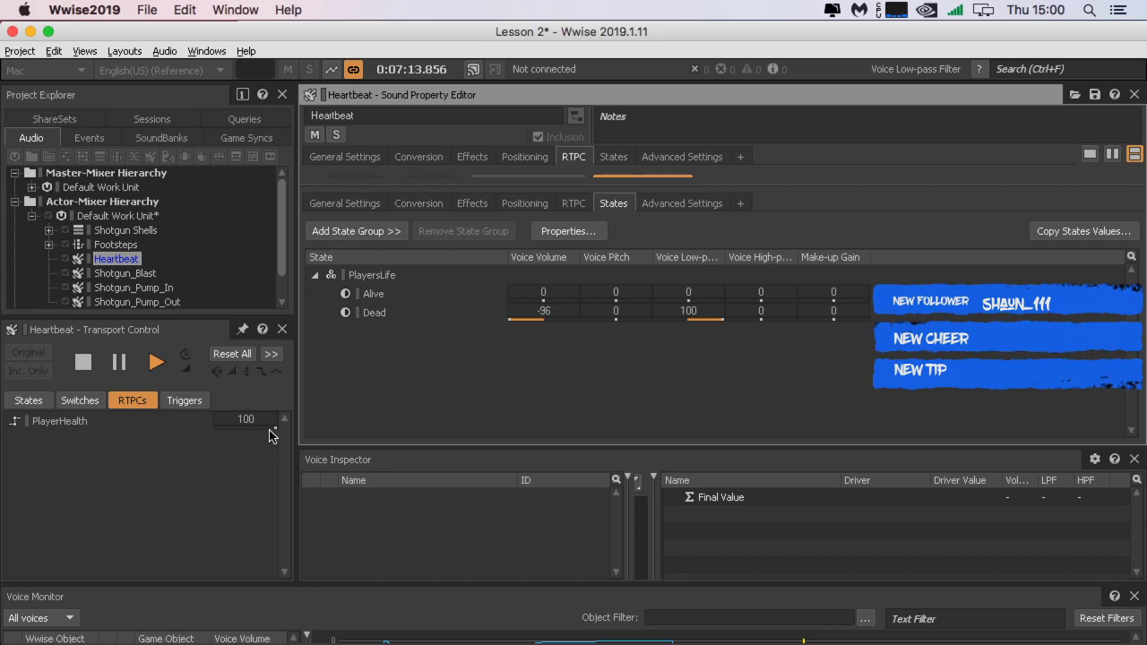
{"action": "left_click_drag", "start_coordinate": [272, 435], "coordinate": [332, 440]}
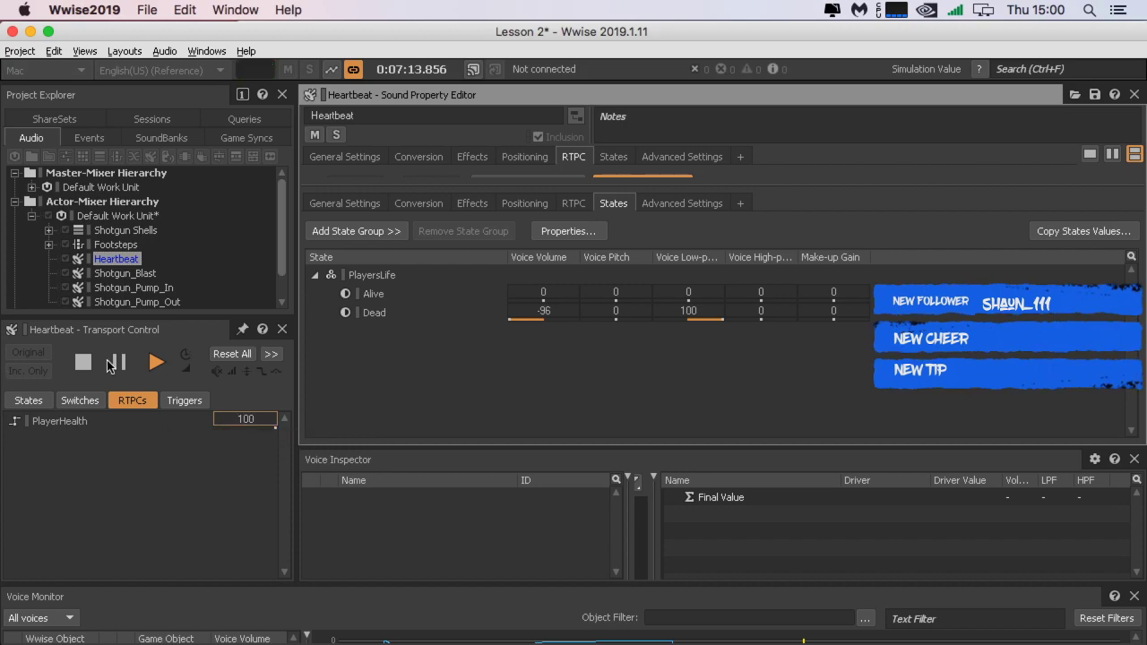
{"action": "left_click", "coordinate": [83, 362]}
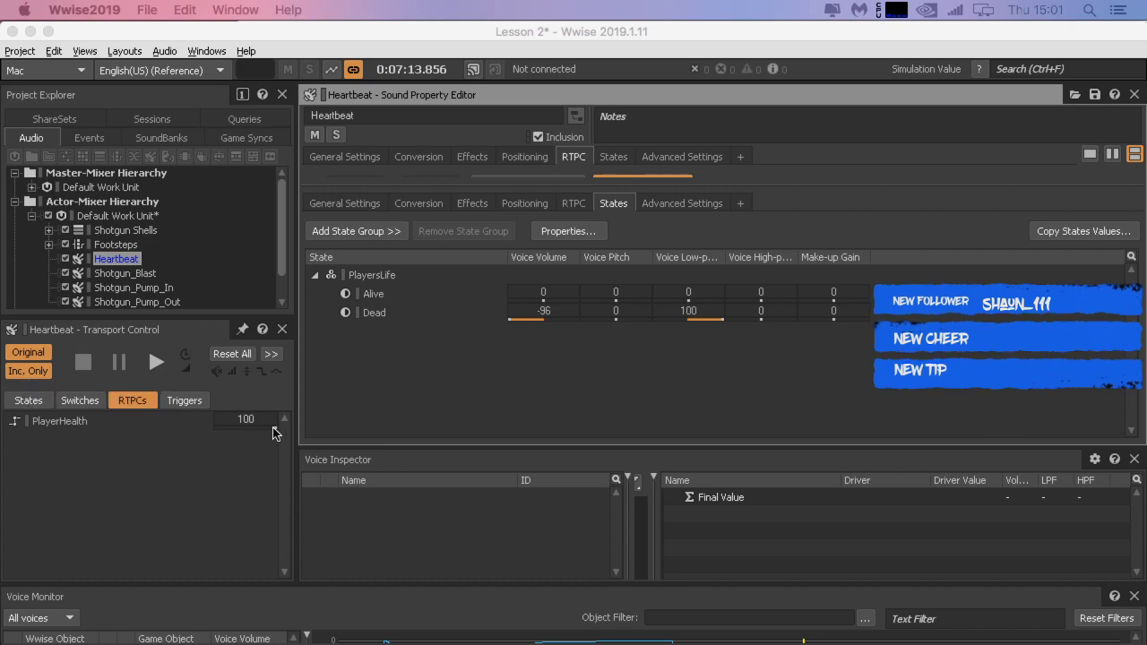
{"action": "left_click_drag", "start_coordinate": [274, 428], "coordinate": [213, 430]}
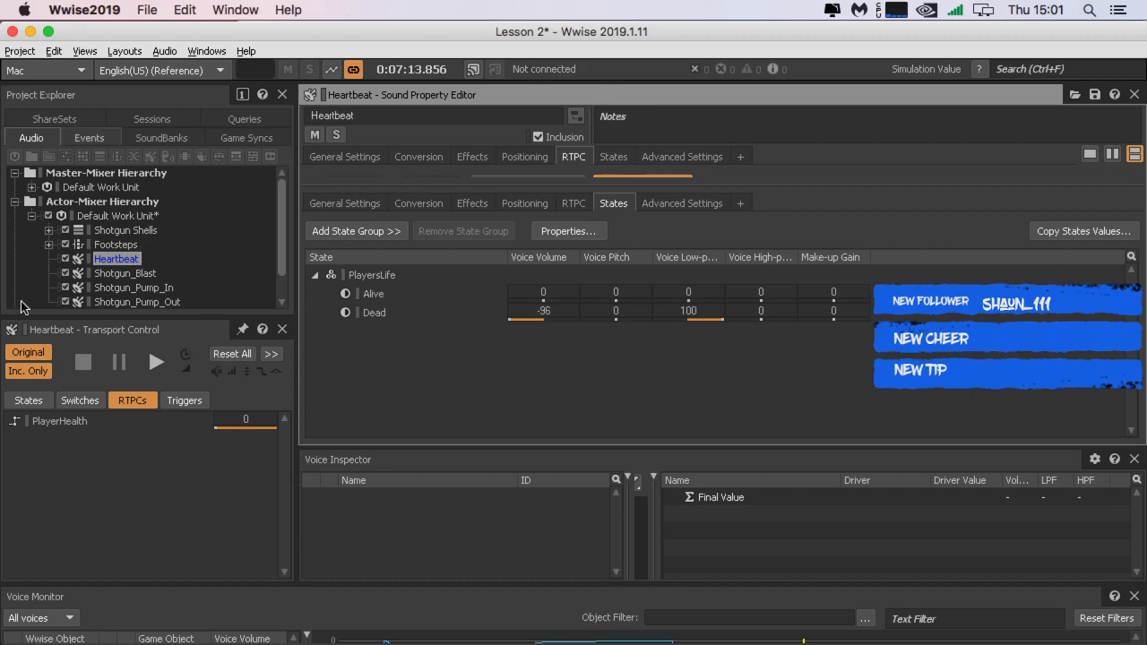
Step: Play the Heartbeat sound and switch its PlayersLife state to Dead for the playback
{"action": "left_click", "coordinate": [157, 363]}
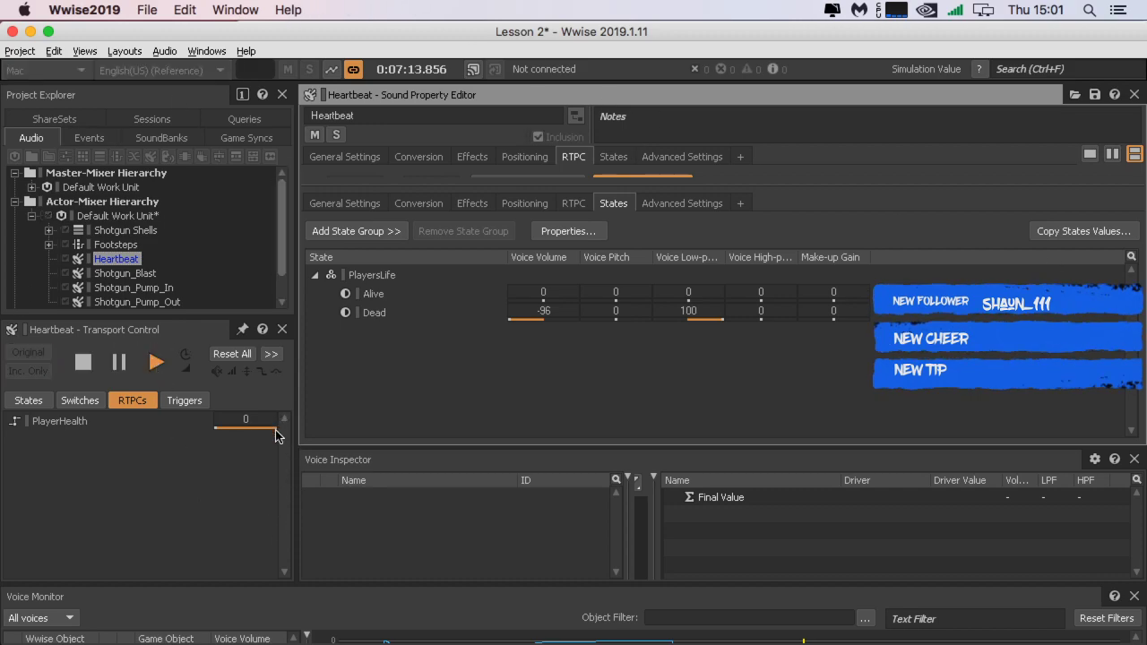
{"action": "left_click", "coordinate": [44, 408]}
{"action": "left_click", "coordinate": [161, 421]}
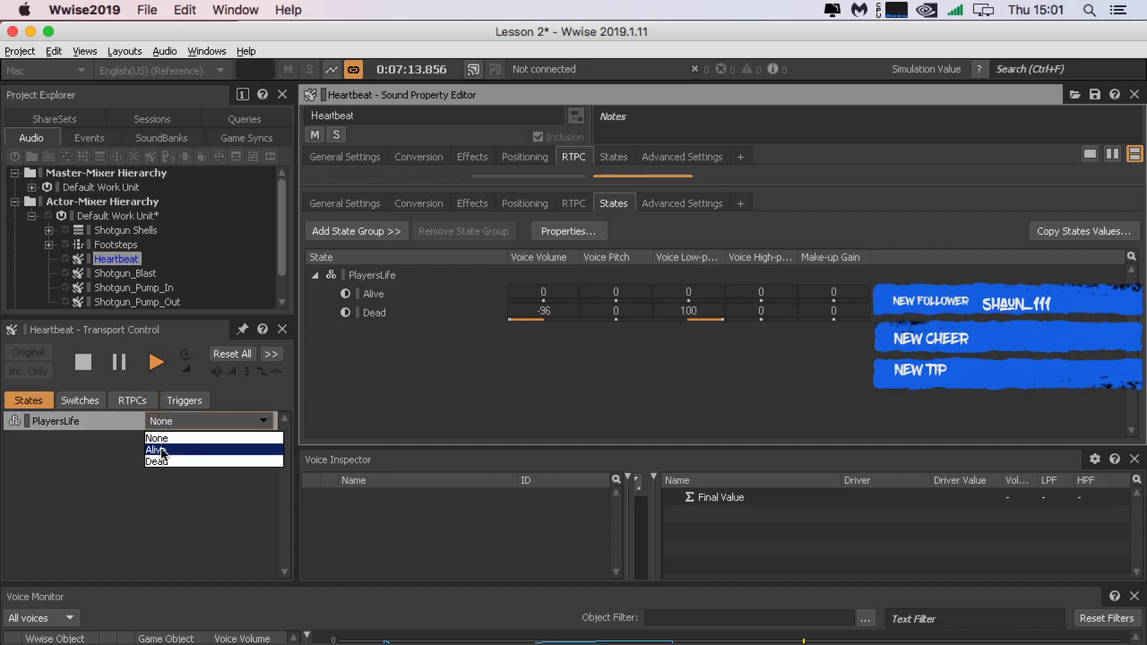
{"action": "left_click", "coordinate": [161, 461]}
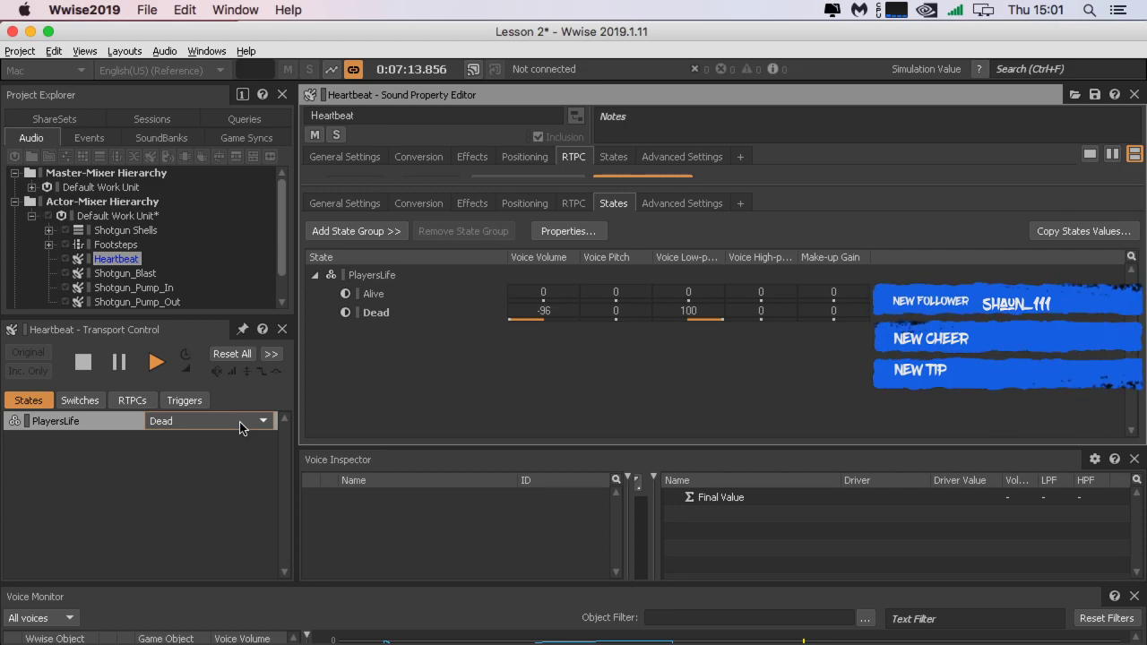
Step: Raise PlayerHealth to 100 for the playback and restart the Heartbeat sound
{"action": "left_click", "coordinate": [133, 401]}
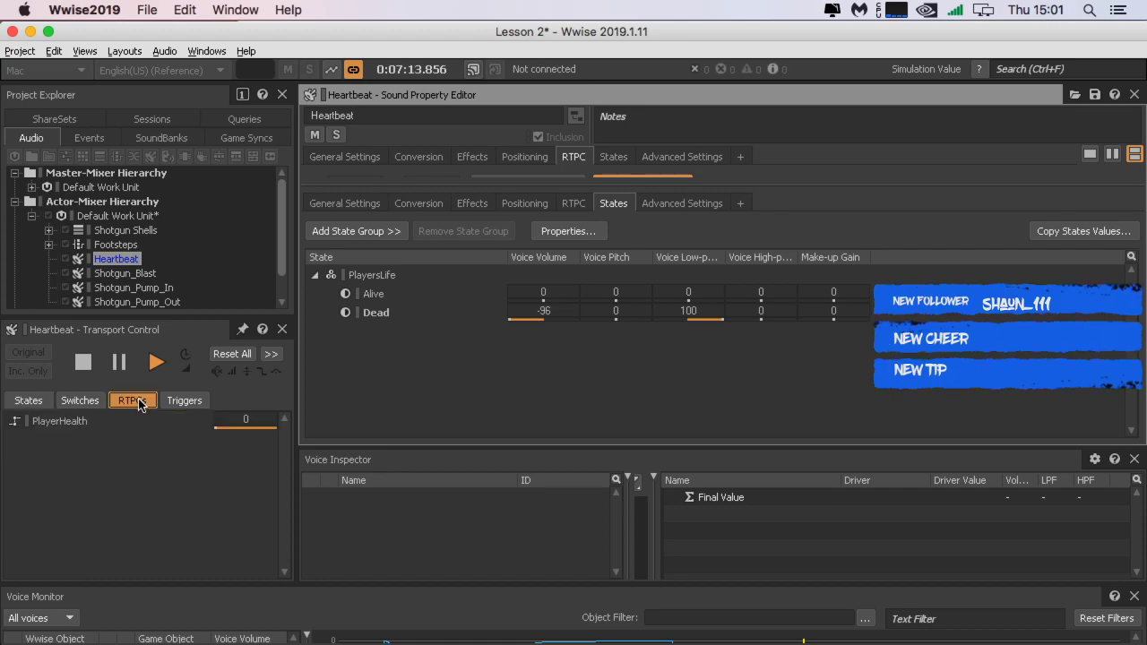
{"action": "left_click", "coordinate": [221, 418]}
{"action": "left_click_drag", "start_coordinate": [168, 440], "coordinate": [330, 440]}
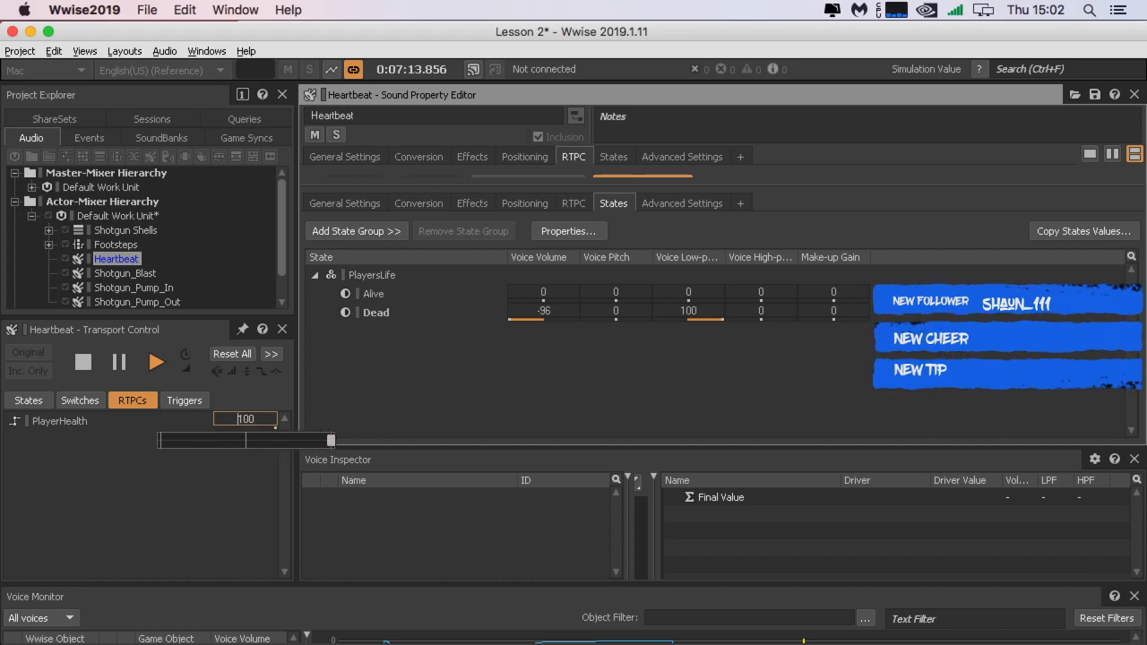
{"action": "left_click", "coordinate": [157, 362]}
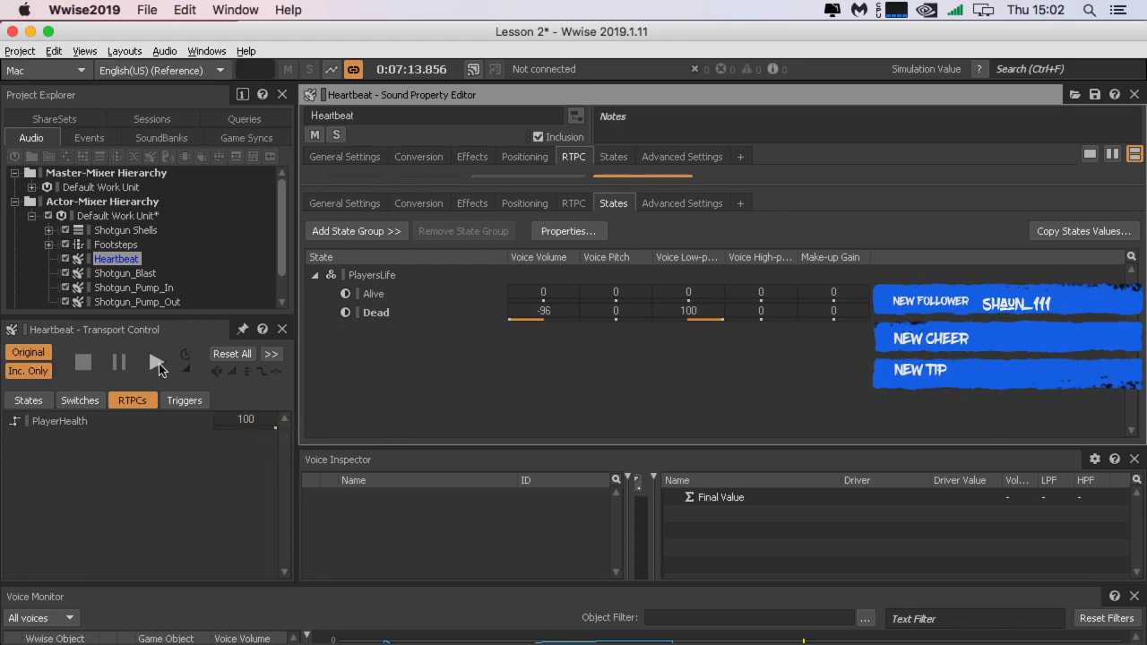
{"action": "left_click", "coordinate": [157, 362]}
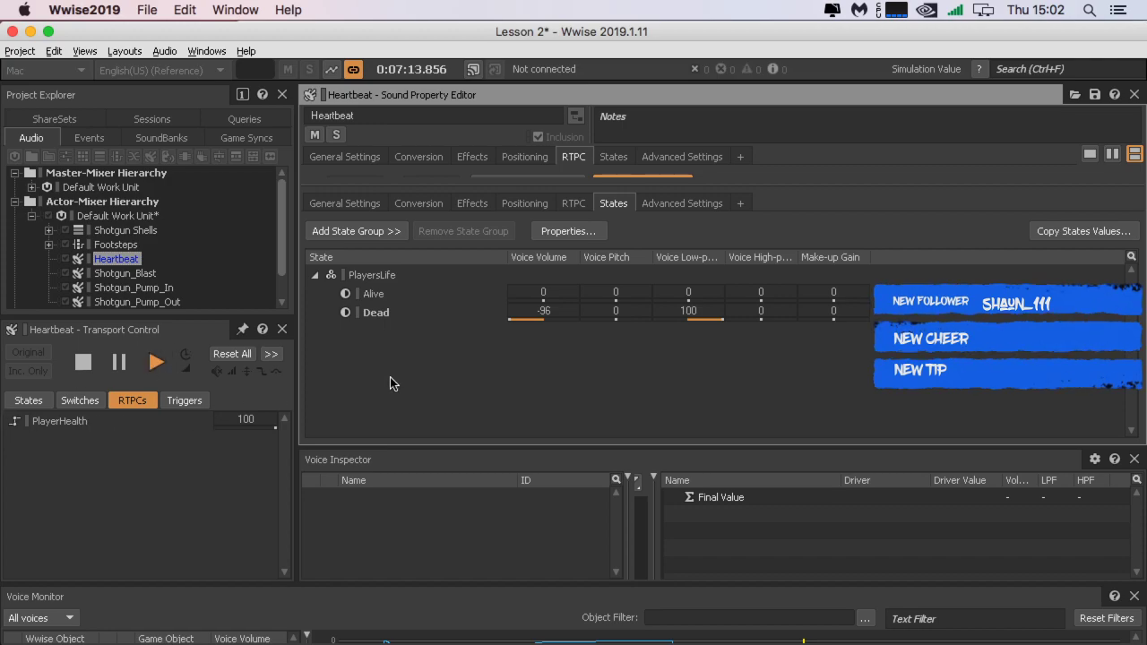
Step: Try the Dead state with Voice Volume 81, Voice Pitch -560 and Voice Low-pass Filter -100, bringing PlayerHealth to 95 during playback
{"action": "left_click_drag", "start_coordinate": [513, 322], "coordinate": [582, 324]}
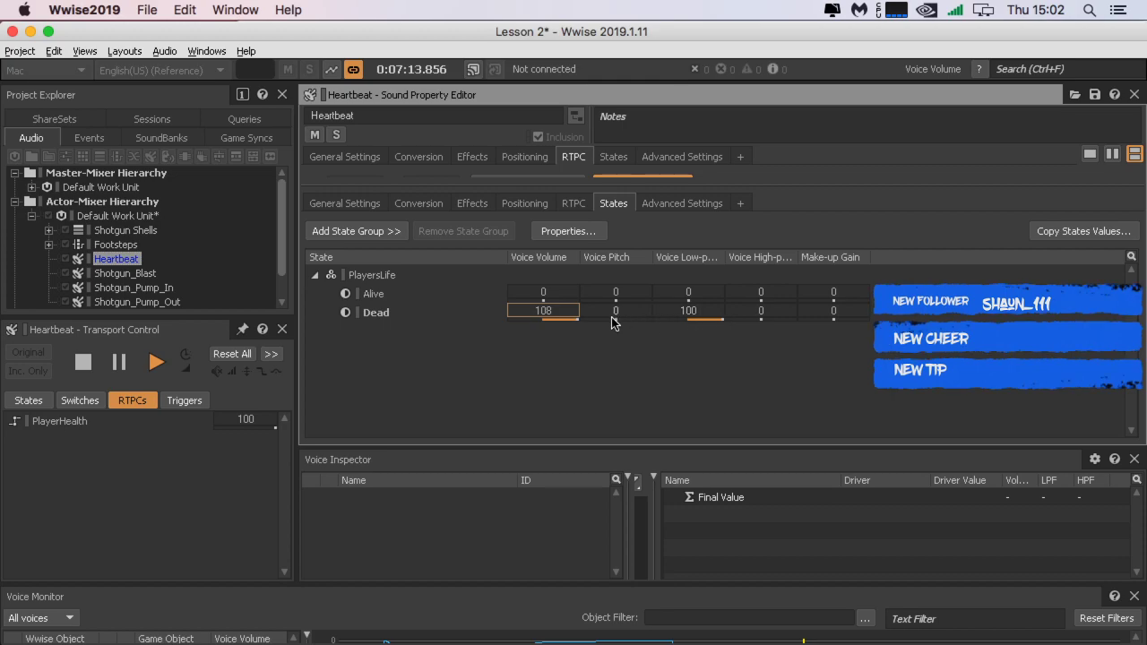
{"action": "left_click_drag", "start_coordinate": [719, 315], "coordinate": [627, 331]}
{"action": "left_click_drag", "start_coordinate": [236, 418], "coordinate": [321, 440]}
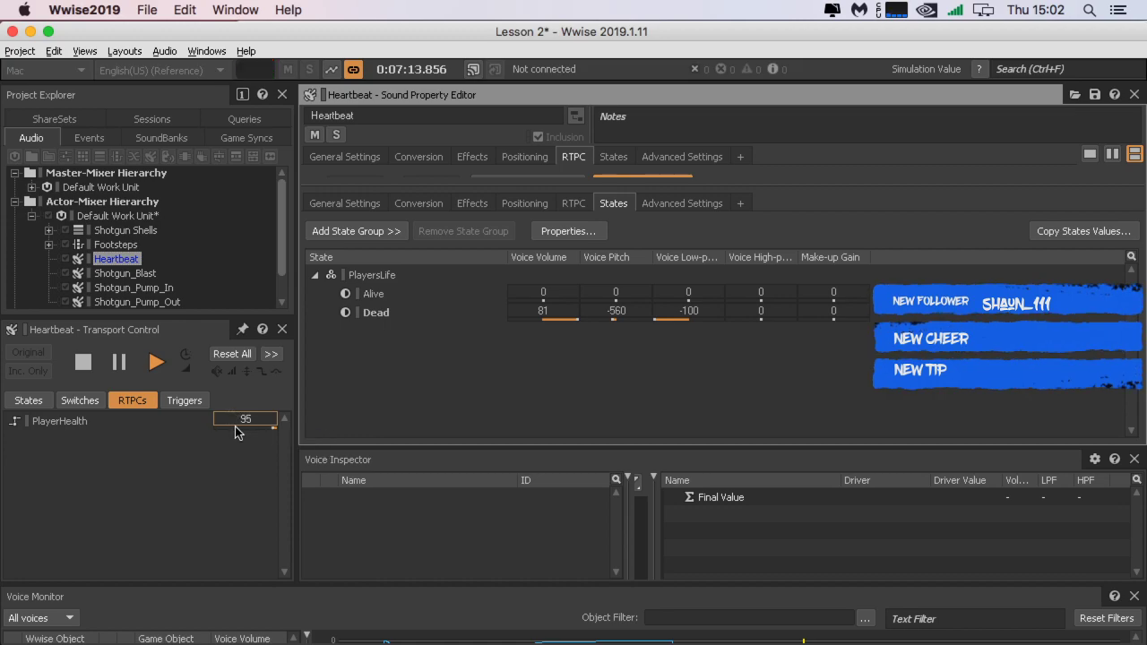
Step: Reset the Dead state's Voice Pitch to 0 and return PlayerHealth to 100
{"action": "left_click", "coordinate": [623, 311]}
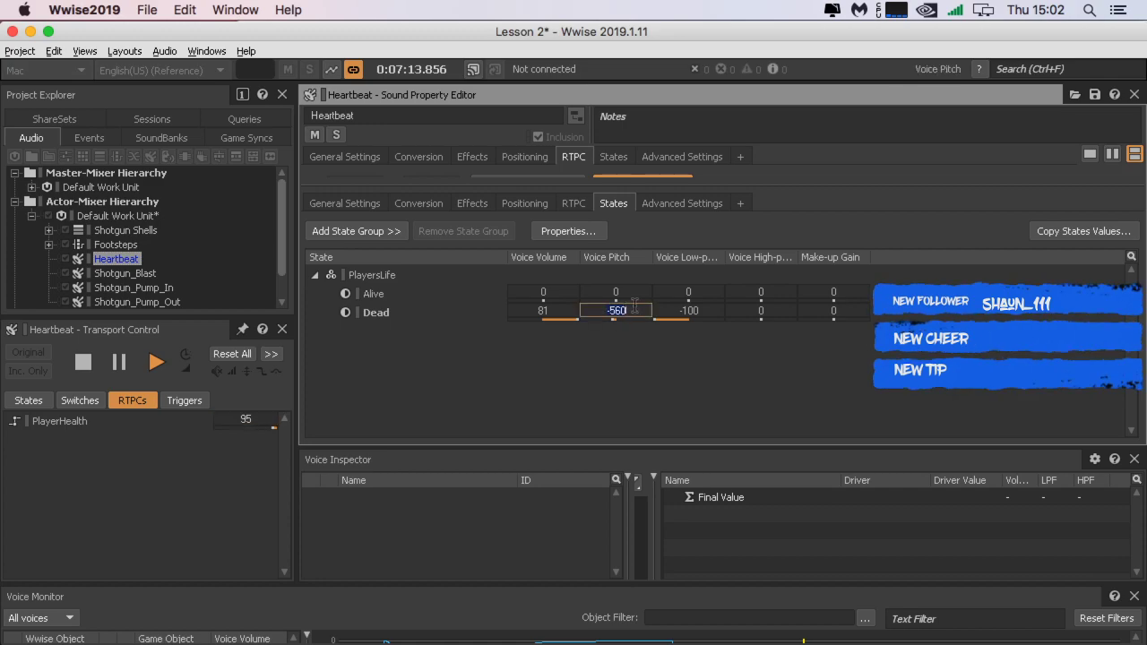
{"action": "type", "text": "0"}
{"action": "key", "text": "Return"}
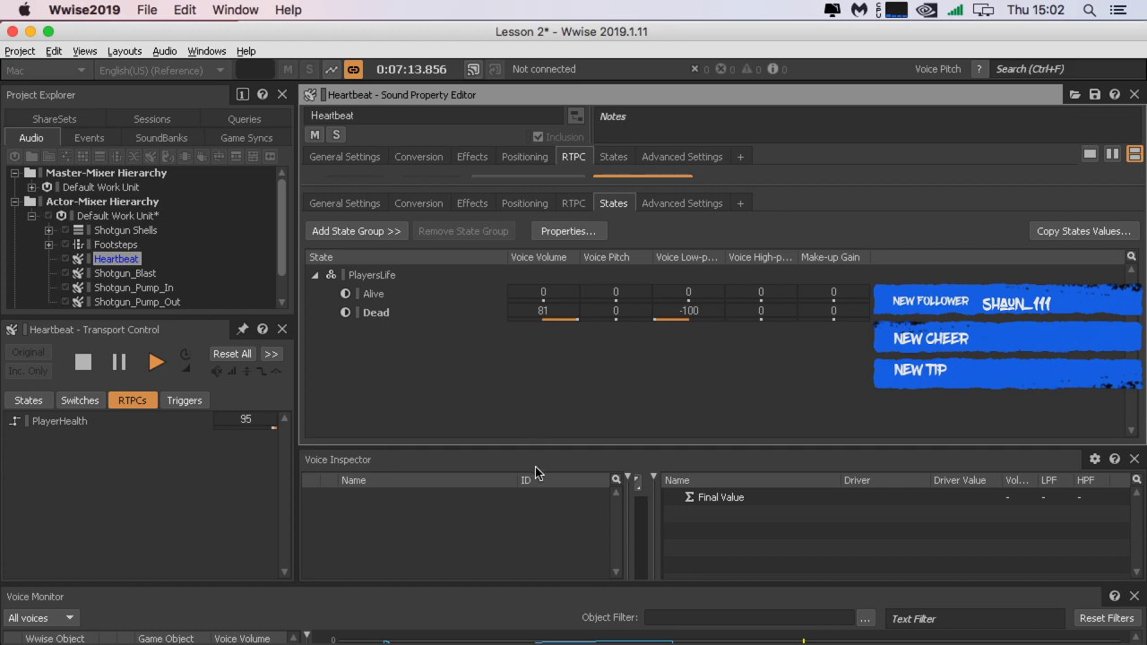
{"action": "left_click_drag", "start_coordinate": [275, 435], "coordinate": [331, 440]}
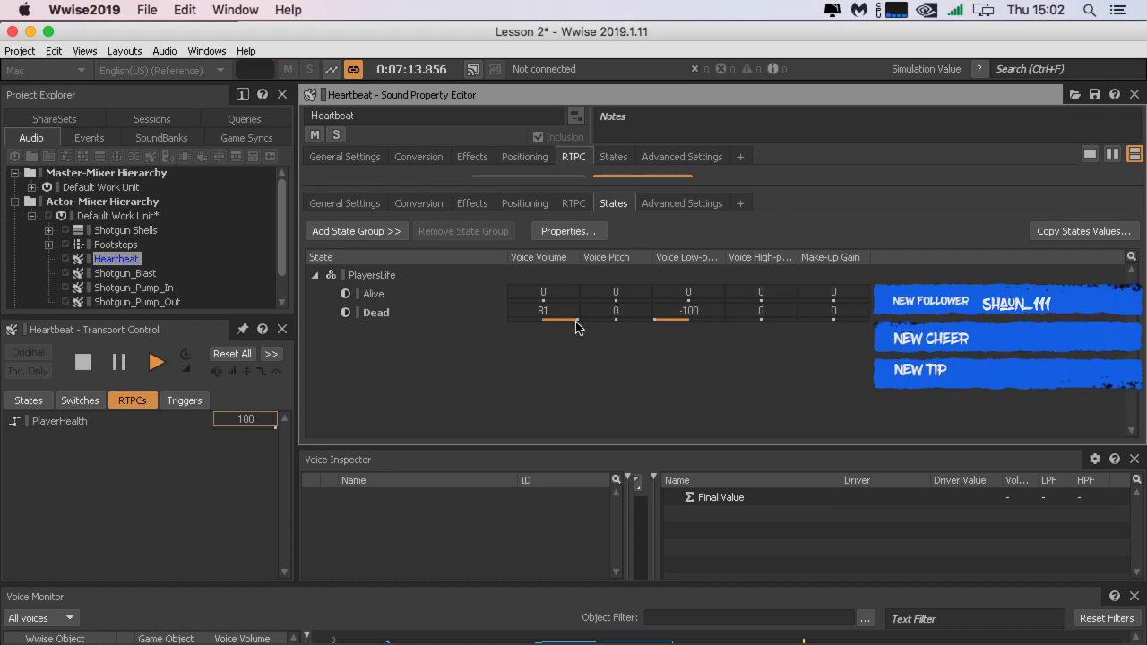
Step: Set the Dead state's Voice Volume to -50 and its Voice Low-pass Filter to 100
{"action": "left_click_drag", "start_coordinate": [576, 321], "coordinate": [530, 314]}
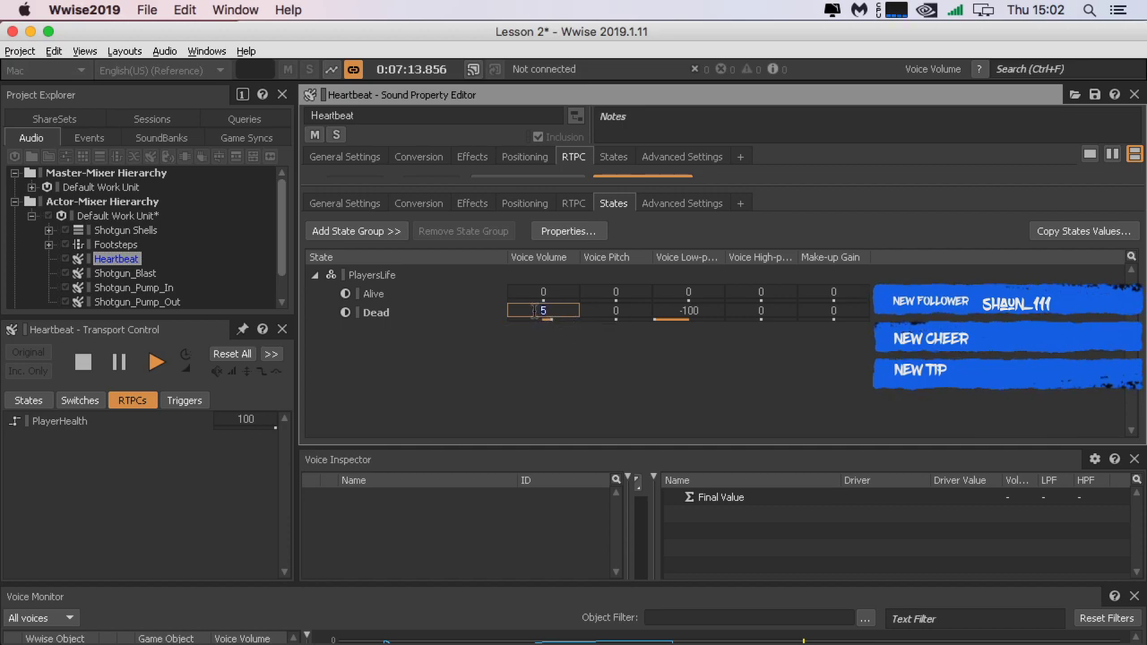
{"action": "left_click", "coordinate": [551, 310]}
{"action": "left_click", "coordinate": [514, 372]}
{"action": "left_click_drag", "start_coordinate": [657, 319], "coordinate": [773, 332]}
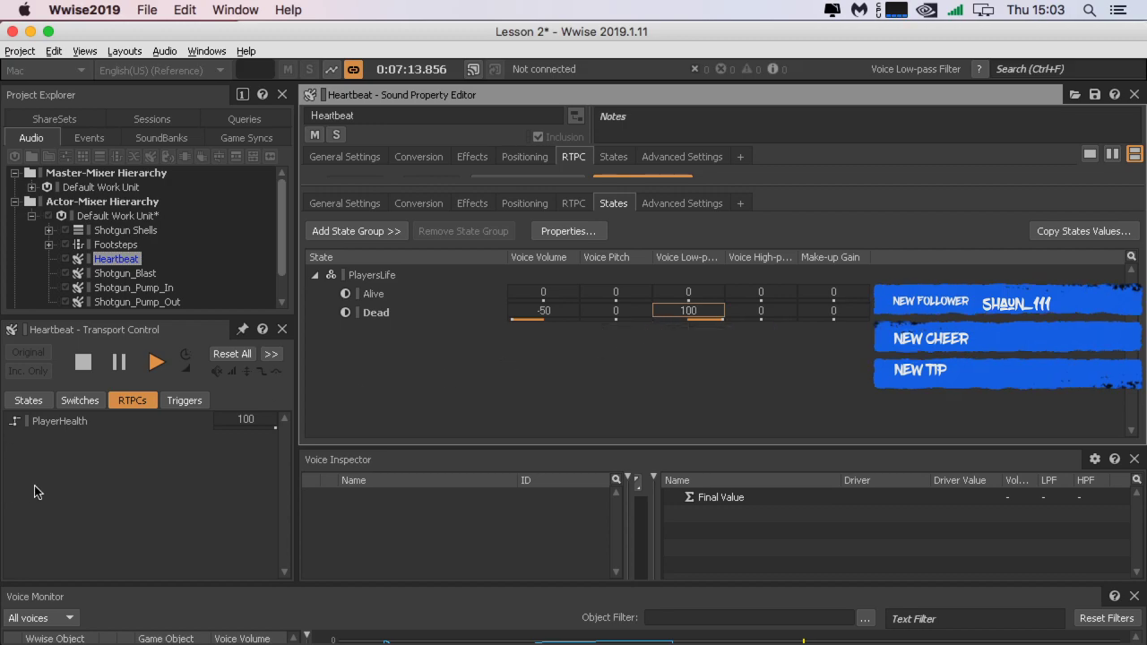
Step: Set the Dead state's Voice Volume to 0 while lowering PlayerHealth to 21 and on to 10 during playback
{"action": "left_click_drag", "start_coordinate": [277, 428], "coordinate": [196, 440]}
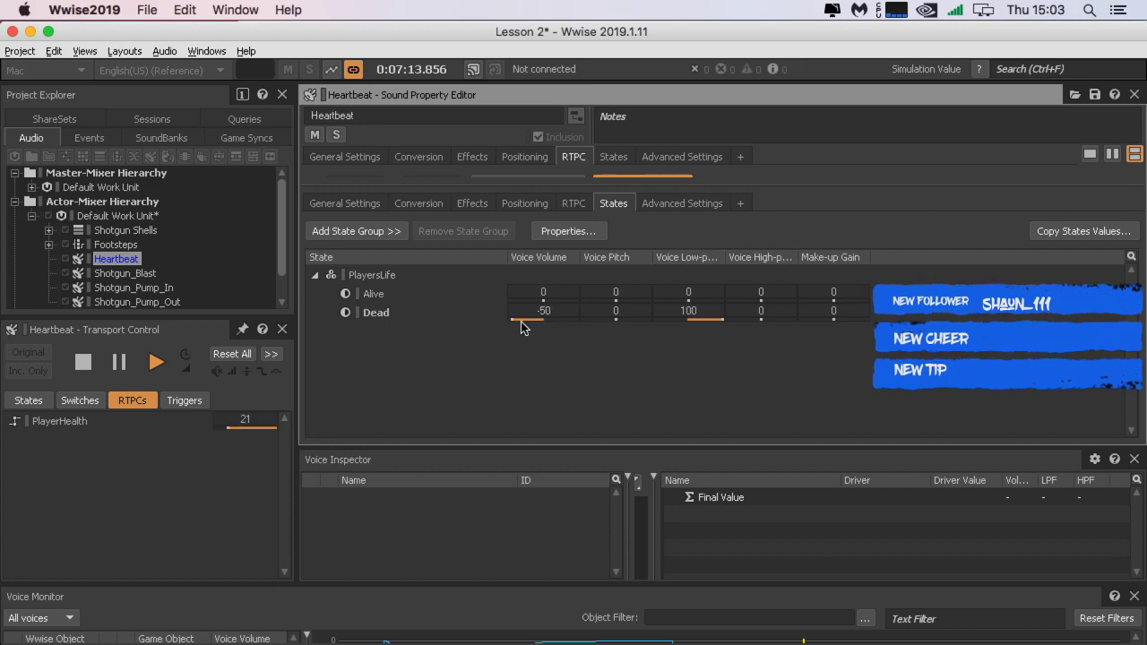
{"action": "left_click_drag", "start_coordinate": [516, 324], "coordinate": [543, 332]}
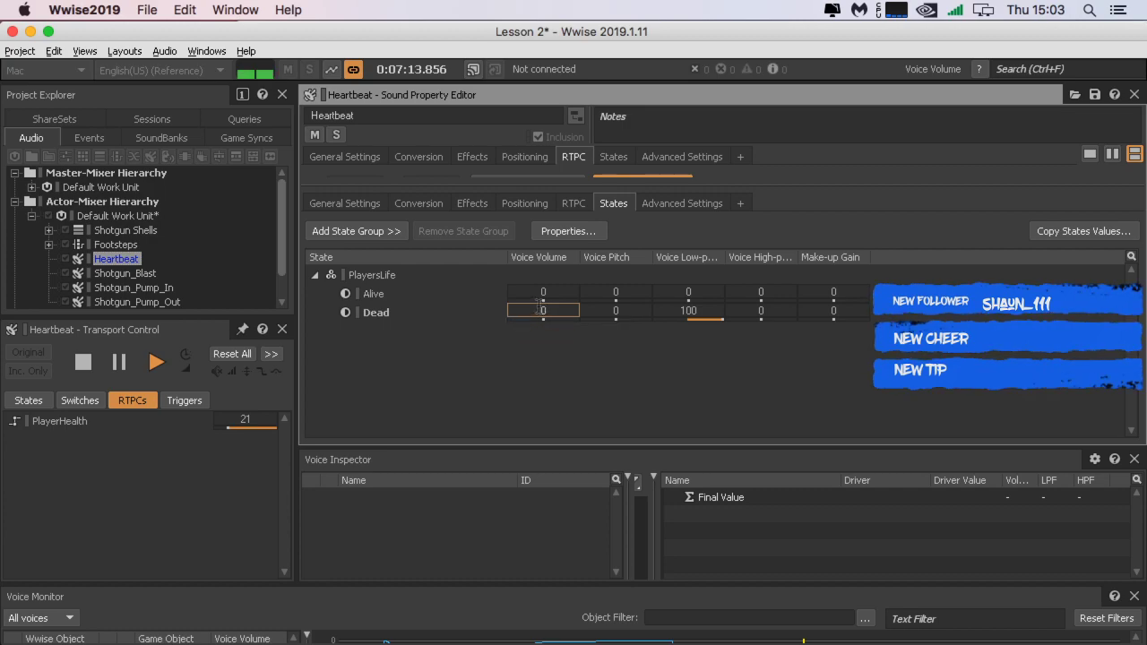
{"action": "left_click_drag", "start_coordinate": [229, 434], "coordinate": [177, 440]}
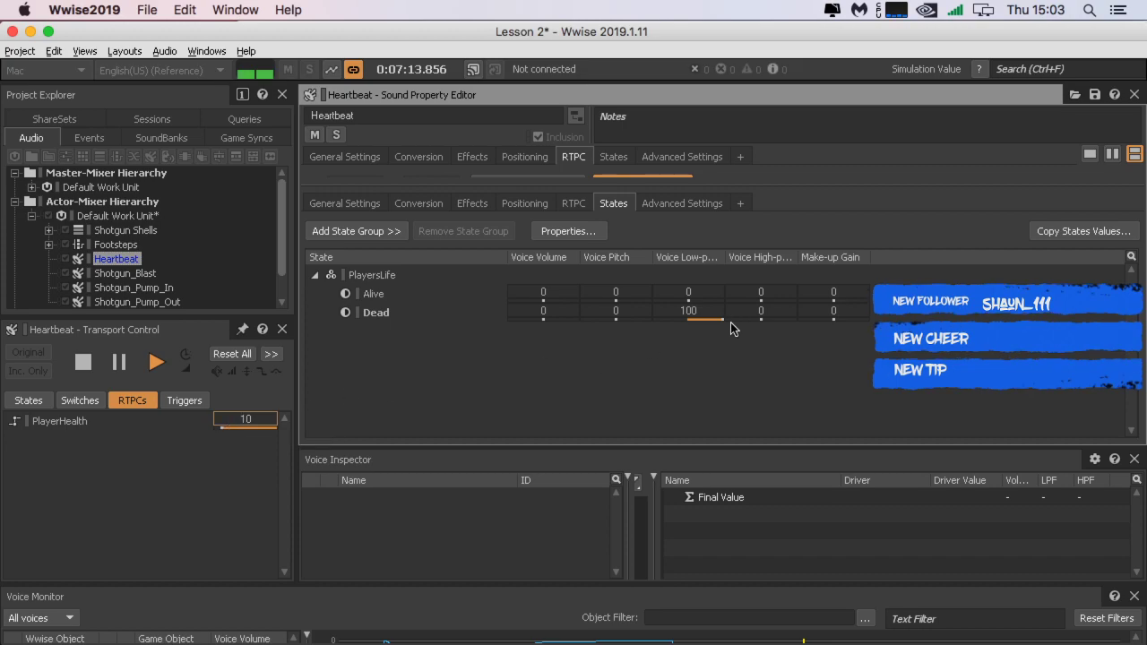
Step: Lower the Dead state's Voice Low-pass Filter to 73 and sweep PlayerHealth between 0 and 20, ending at 4
{"action": "left_click_drag", "start_coordinate": [722, 325], "coordinate": [697, 326]}
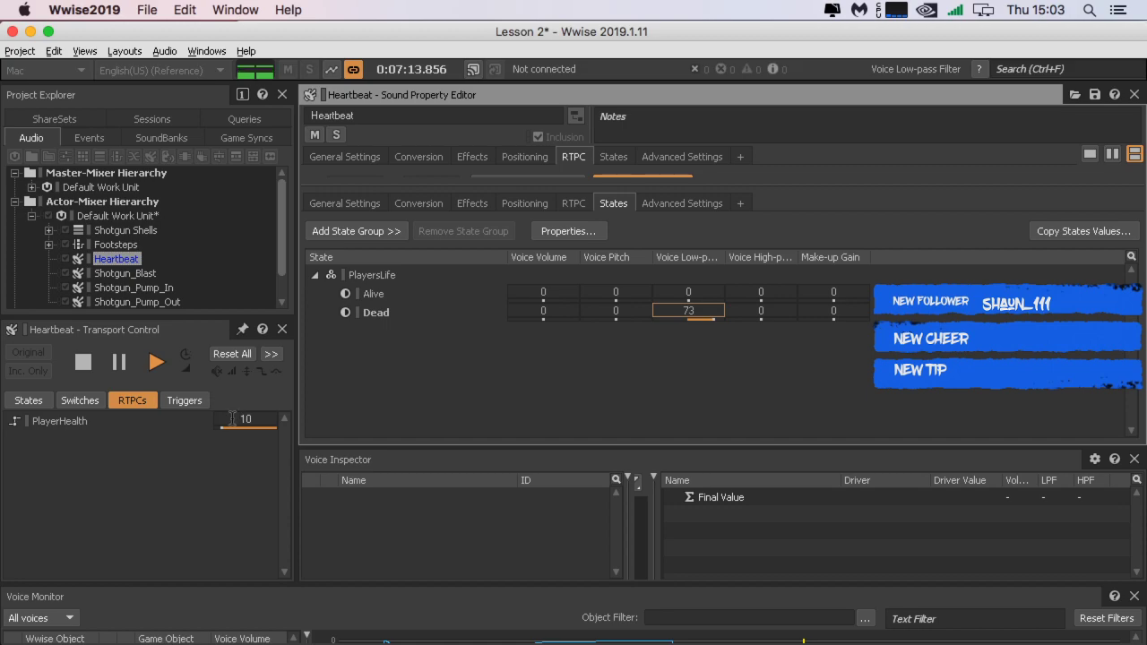
{"action": "left_click_drag", "start_coordinate": [225, 435], "coordinate": [162, 440]}
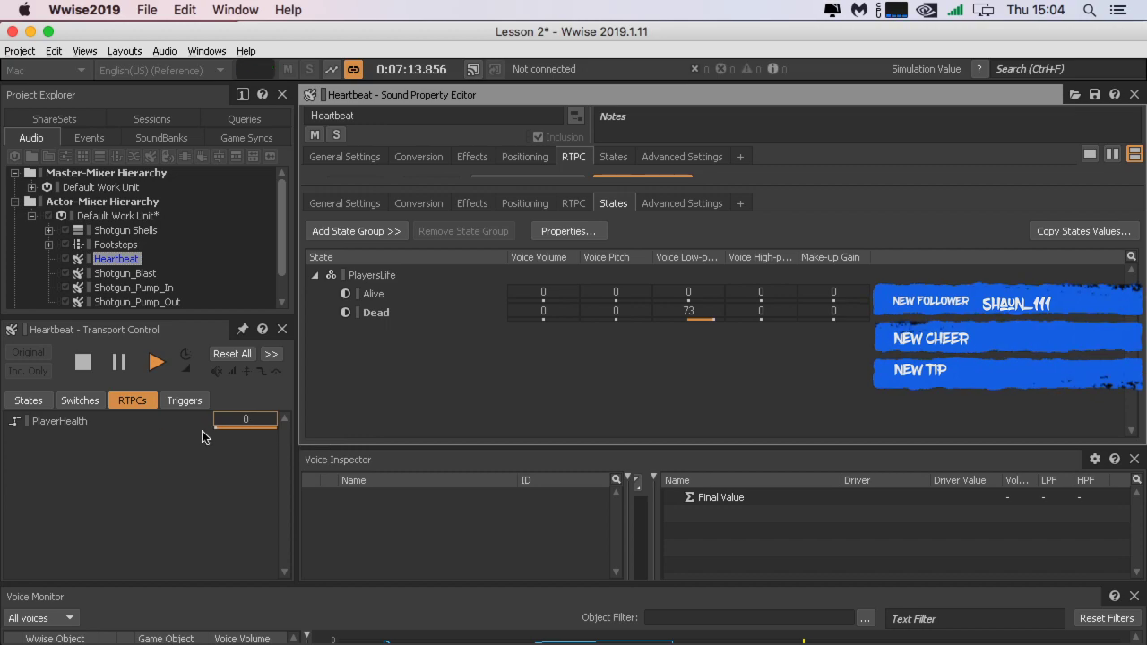
{"action": "mouse_move", "coordinate": [245, 418]}
{"action": "scroll", "coordinate": [244, 419], "scroll_direction": "up", "scroll_amount": 1}
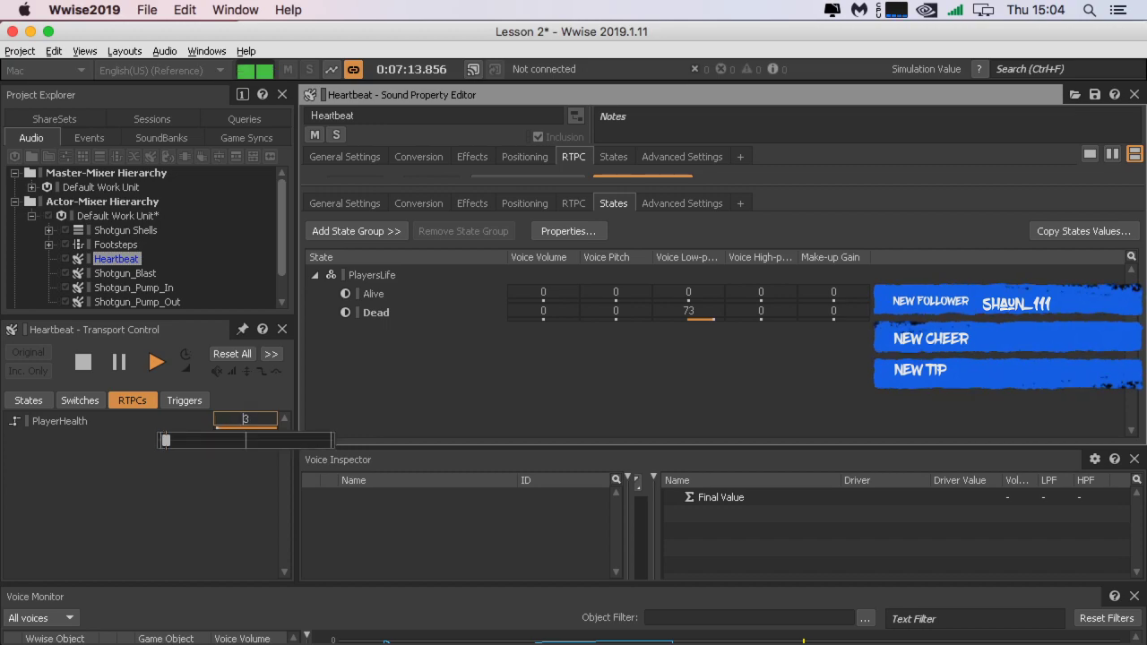
{"action": "scroll", "coordinate": [244, 419], "scroll_direction": "up", "scroll_amount": 5}
{"action": "scroll", "coordinate": [245, 419], "scroll_direction": "up", "scroll_amount": 15}
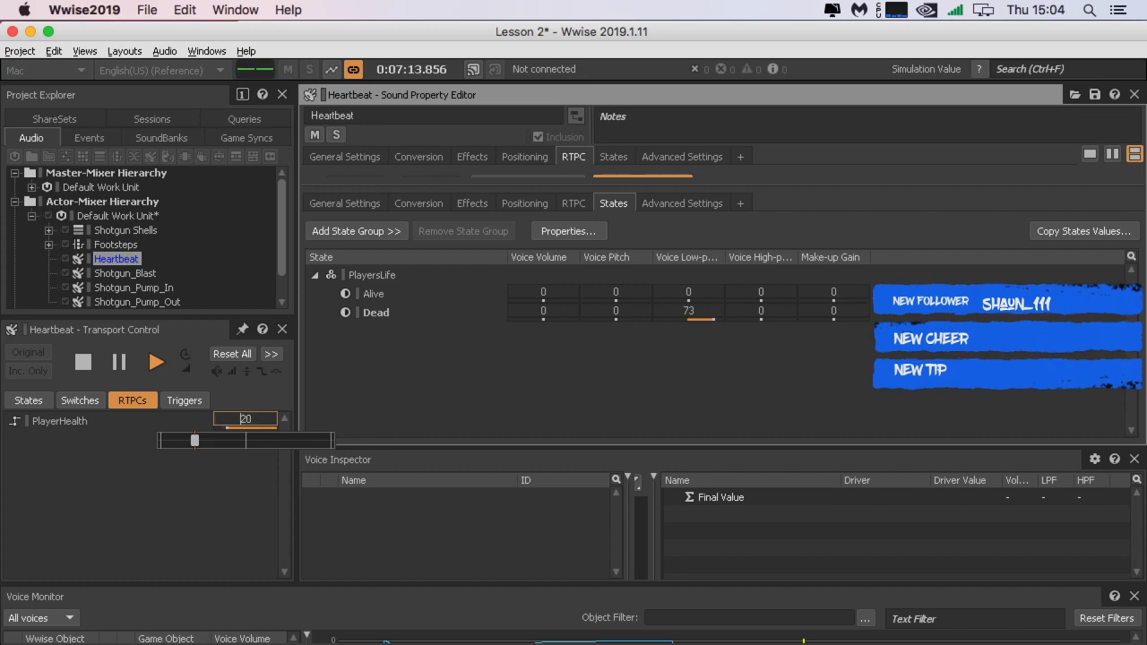
{"action": "scroll", "coordinate": [245, 419], "scroll_direction": "down", "scroll_amount": 20}
{"action": "scroll", "coordinate": [245, 419], "scroll_direction": "up", "scroll_amount": 2}
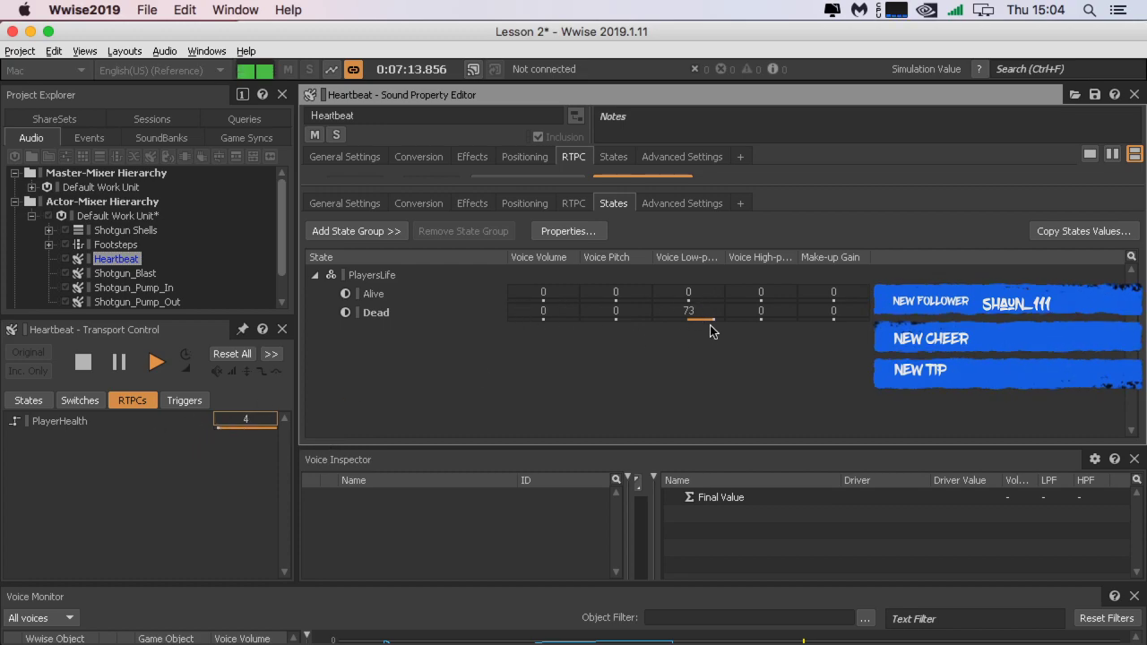
Step: Adjust the Dead state's Voice Low-pass Filter to 65 and stop the Heartbeat playback
{"action": "scroll", "coordinate": [715, 324], "scroll_direction": "up", "scroll_amount": 1}
{"action": "scroll", "coordinate": [688, 310], "scroll_direction": "up", "scroll_amount": 5}
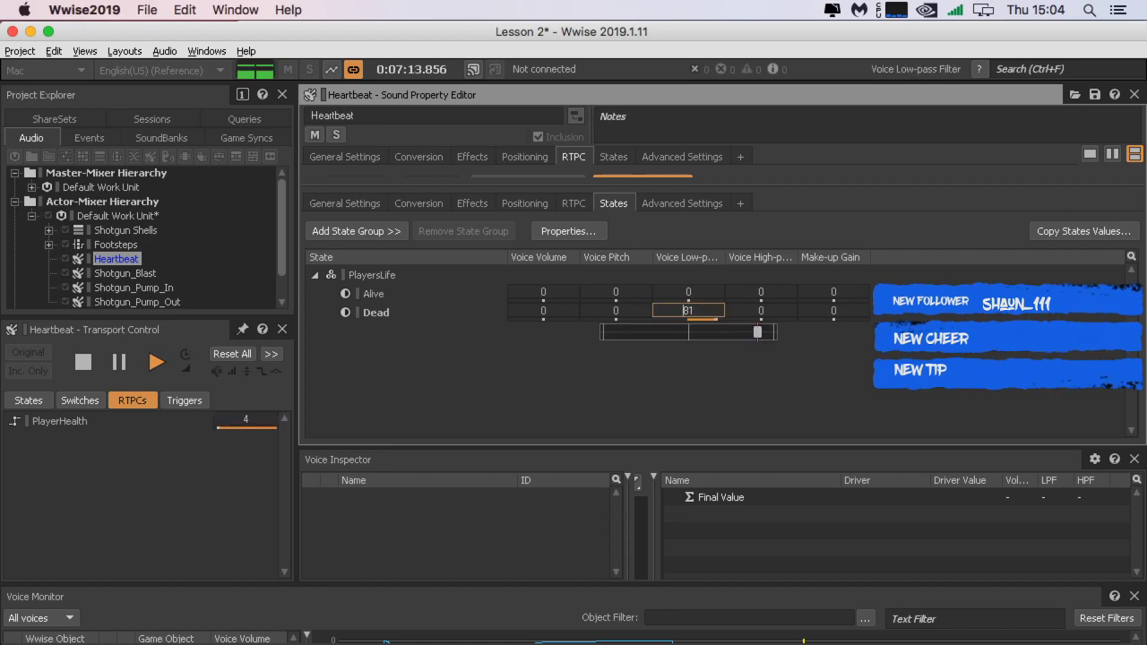
{"action": "scroll", "coordinate": [688, 310], "scroll_direction": "down", "scroll_amount": 17}
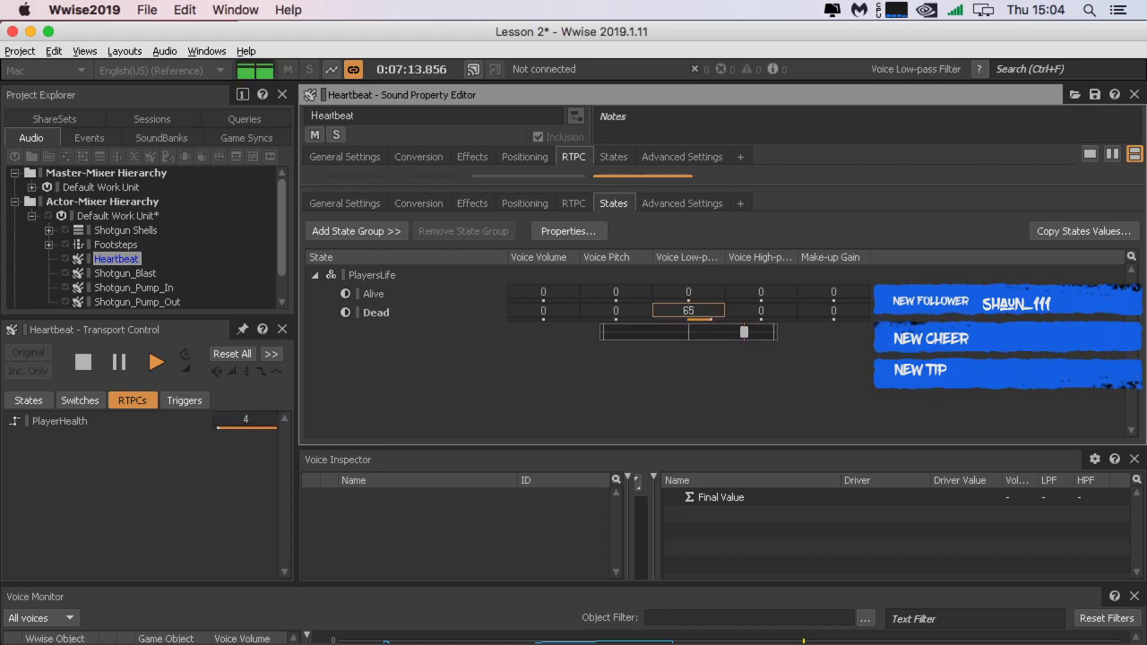
{"action": "left_click", "coordinate": [86, 362]}
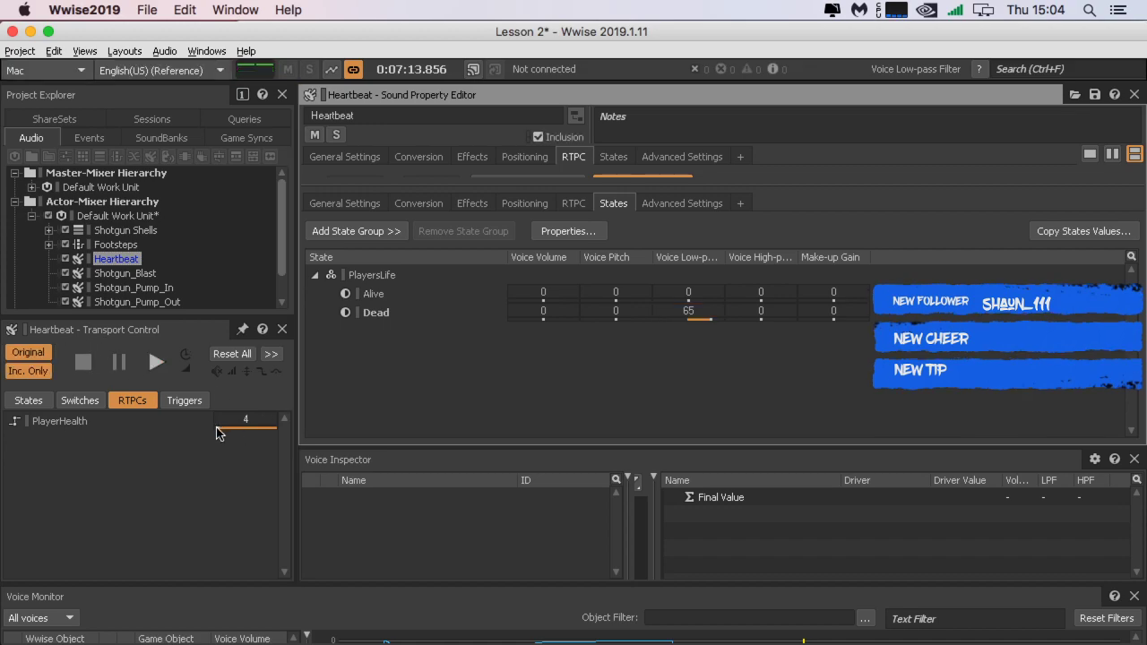
Step: Replay the Heartbeat sound, raising PlayerHealth to 11 and lowering the Dead state's Voice Volume to -7
{"action": "left_click", "coordinate": [155, 362]}
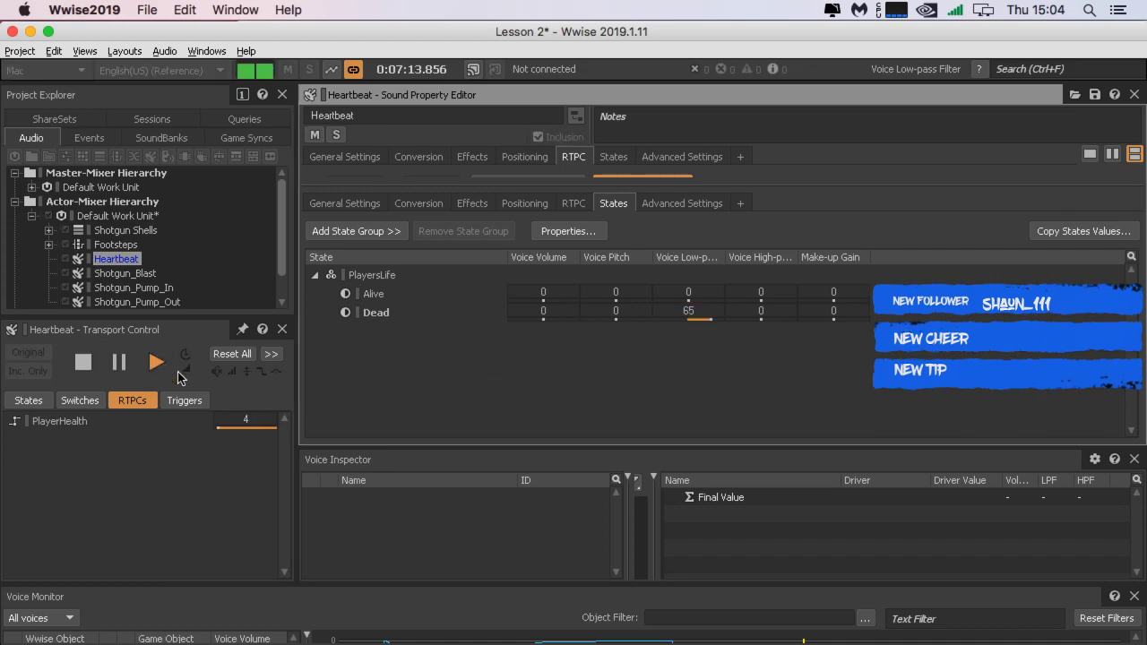
{"action": "left_click", "coordinate": [228, 421]}
{"action": "left_click_drag", "start_coordinate": [171, 440], "coordinate": [180, 440]}
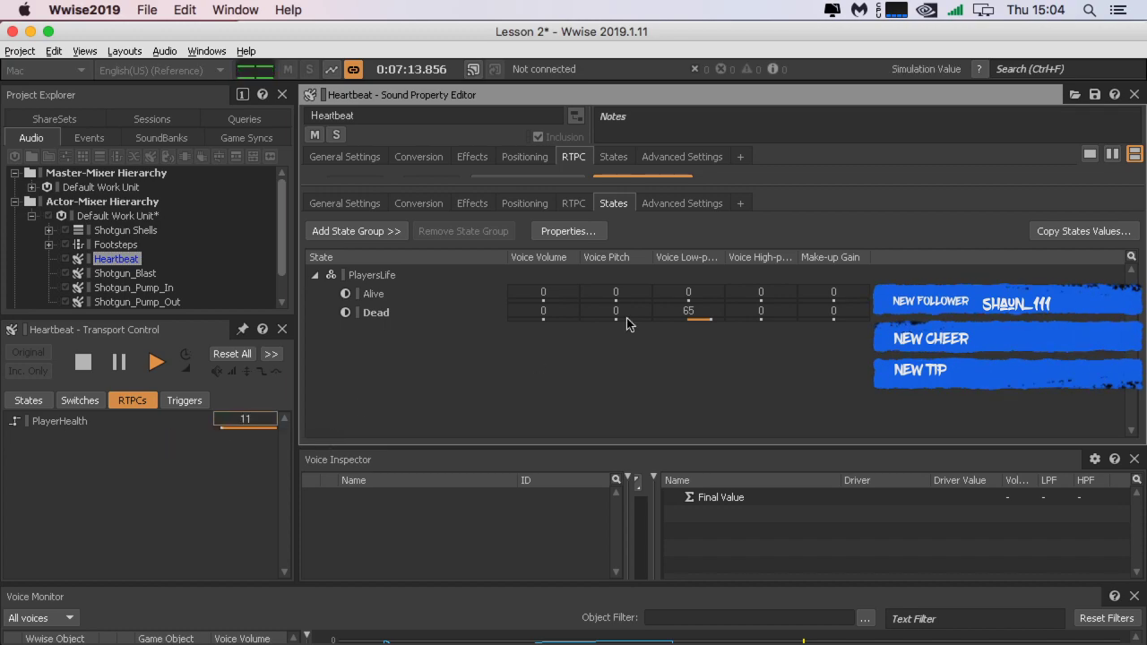
{"action": "left_click", "coordinate": [541, 313]}
{"action": "left_click_drag", "start_coordinate": [534, 331], "coordinate": [517, 332]}
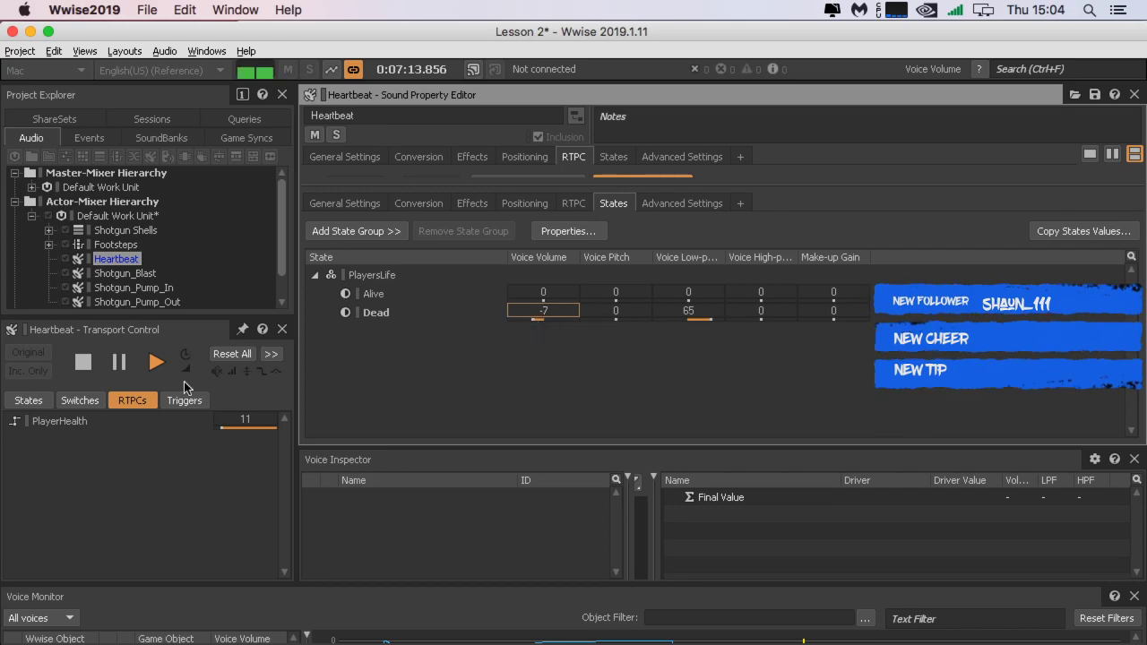
Step: Set the Dead state's Voice Low-pass Filter to 56 and Voice Volume to -5 while adjusting PlayerHealth from 12 down to 0
{"action": "left_click", "coordinate": [219, 423]}
{"action": "mouse_move", "coordinate": [180, 440]}
{"action": "left_mouse_down"}
{"action": "mouse_move", "coordinate": [162, 440]}
{"action": "mouse_move", "coordinate": [180, 440]}
{"action": "left_mouse_up"}
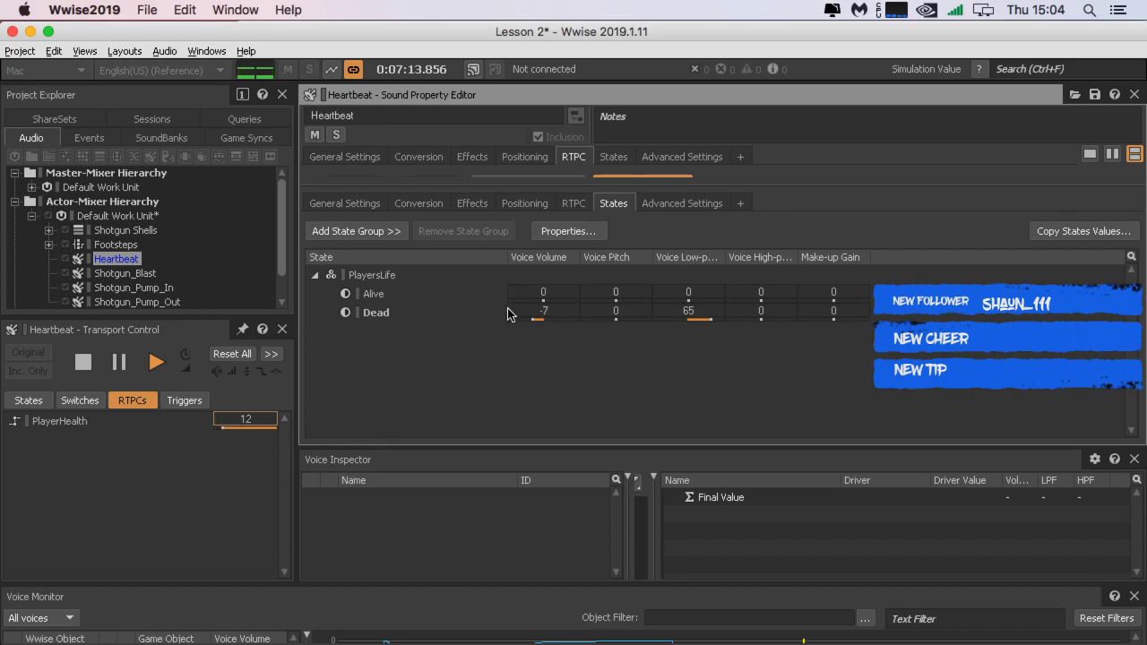
{"action": "left_click_drag", "start_coordinate": [711, 320], "coordinate": [735, 333]}
{"action": "mouse_move", "coordinate": [225, 433]}
{"action": "left_mouse_down"}
{"action": "mouse_move", "coordinate": [168, 440]}
{"action": "mouse_move", "coordinate": [244, 440]}
{"action": "left_mouse_up"}
{"action": "left_click_drag", "start_coordinate": [527, 326], "coordinate": [529, 332]}
{"action": "left_click_drag", "start_coordinate": [245, 439], "coordinate": [161, 440]}
{"action": "left_click", "coordinate": [157, 361]}
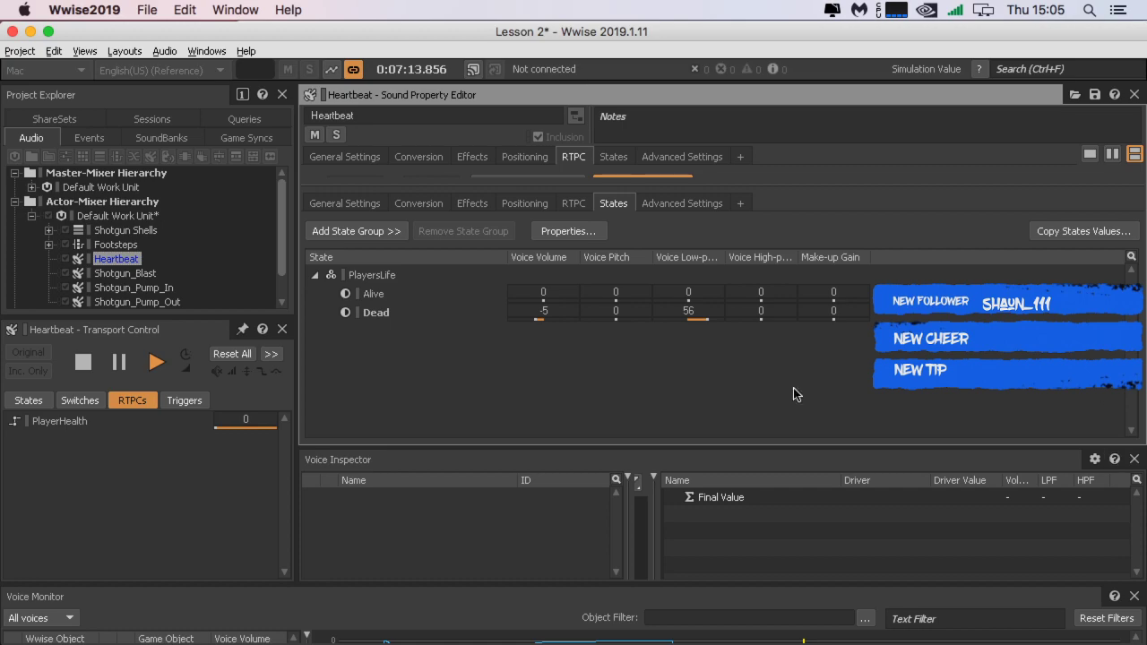
Step: Arrange the Heartbeat's States and RTPC settings side by side, showing both PlayerHealth curves together in an enlarged graph
{"action": "left_click", "coordinate": [29, 401]}
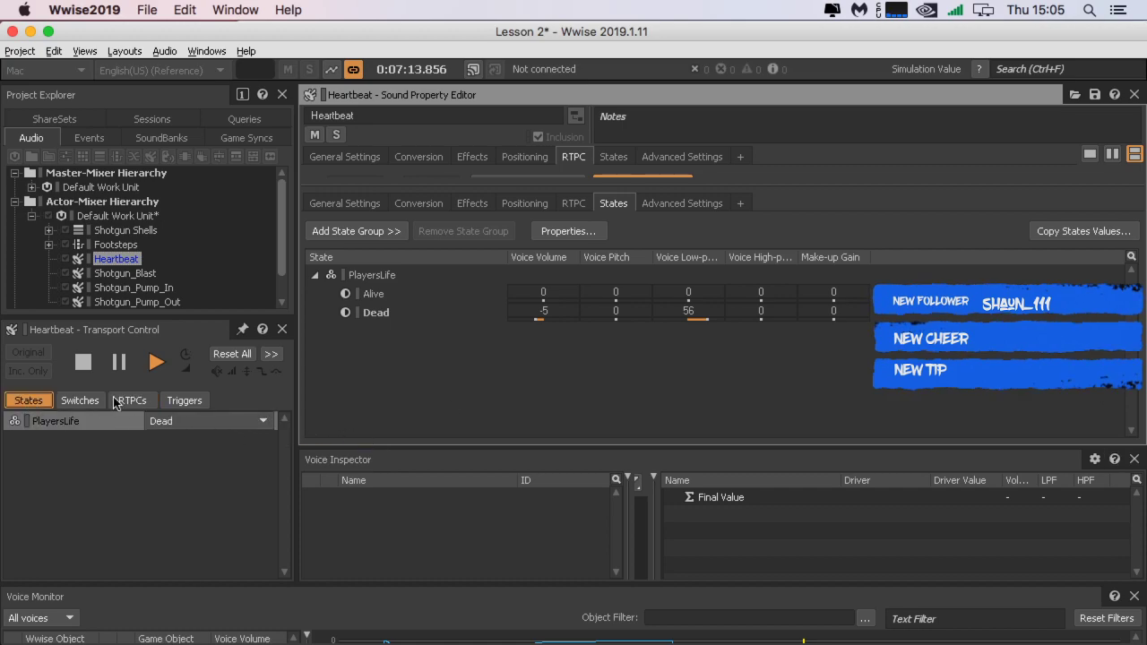
{"action": "left_click", "coordinate": [155, 367]}
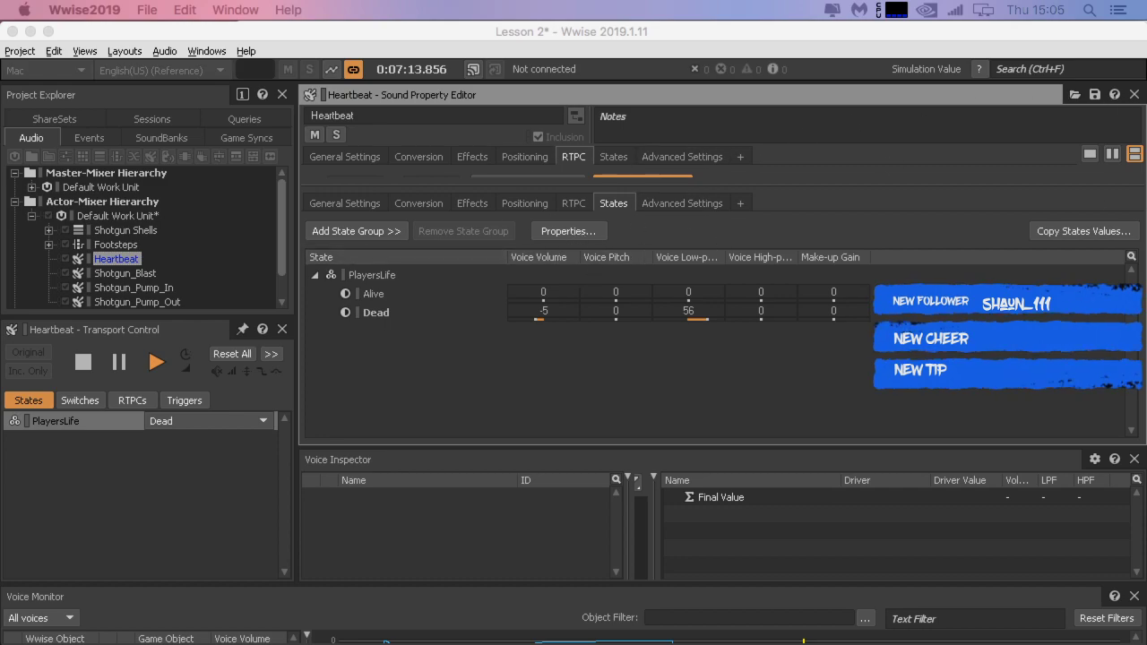
{"action": "left_click", "coordinate": [1112, 153]}
{"action": "left_click", "coordinate": [763, 156]}
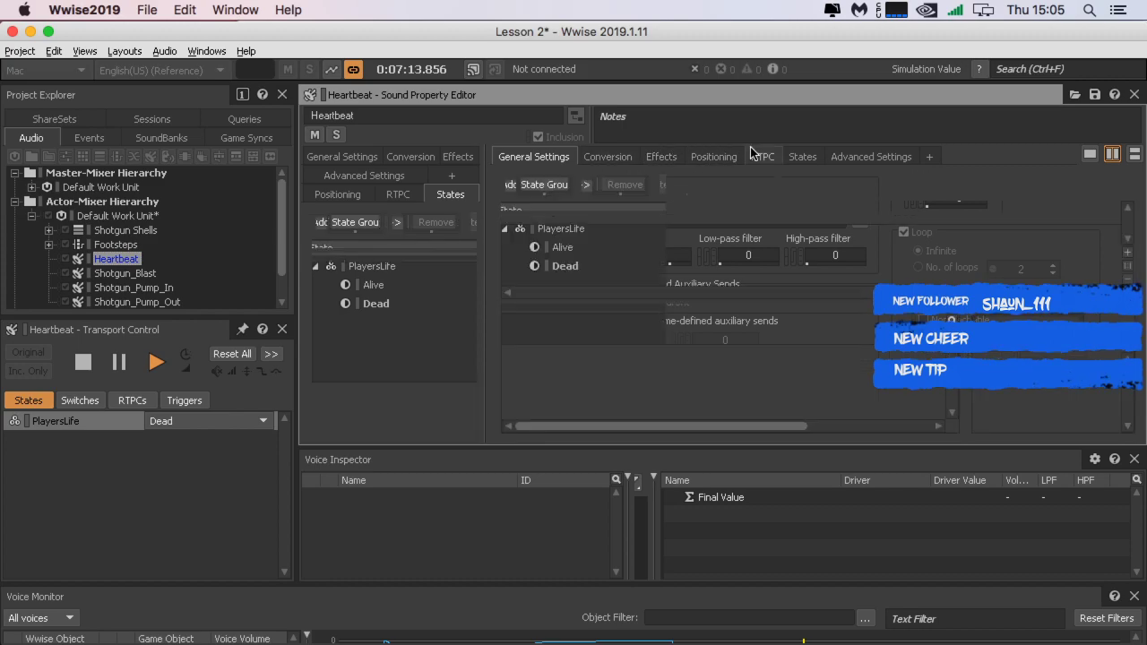
{"action": "left_click", "coordinate": [608, 360], "text": "shift"}
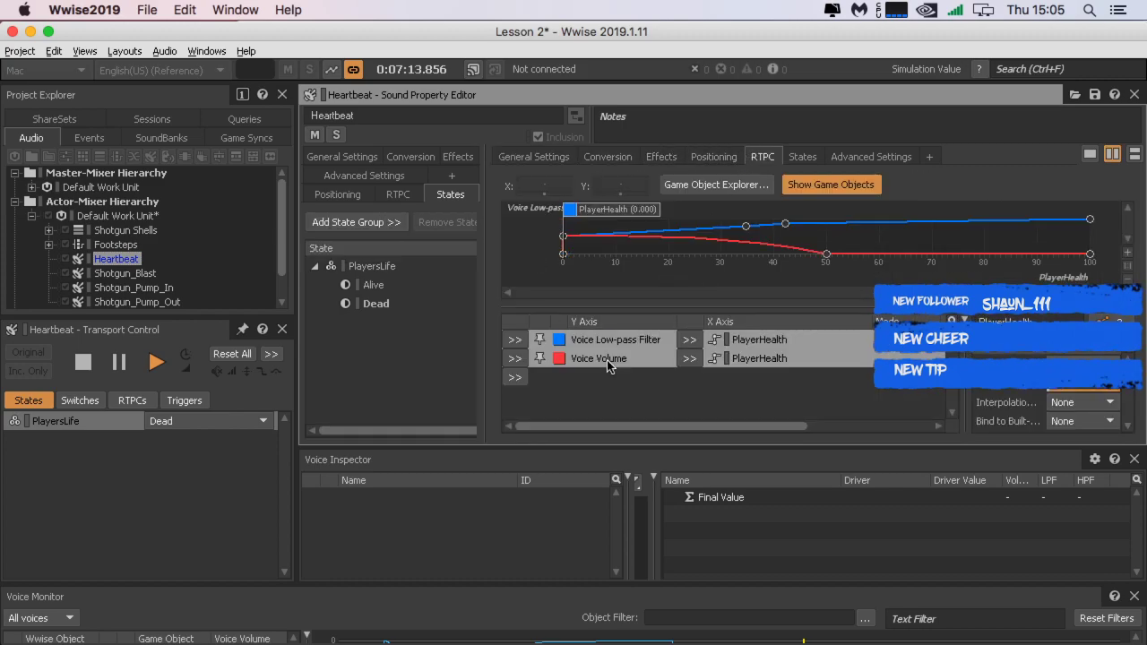
{"action": "left_click_drag", "start_coordinate": [717, 317], "coordinate": [708, 405]}
Step: Set the X value of the Voice Volume curve's point where the fade ends to exactly 50
{"action": "left_click", "coordinate": [827, 345]}
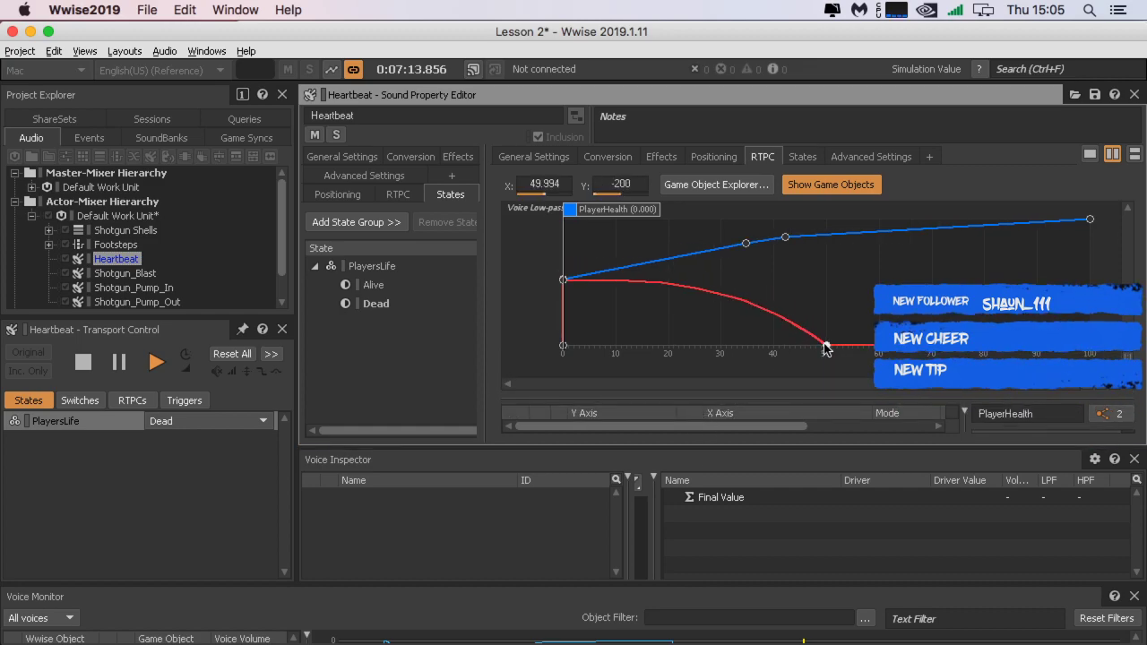
{"action": "left_click_drag", "start_coordinate": [825, 344], "coordinate": [827, 346]}
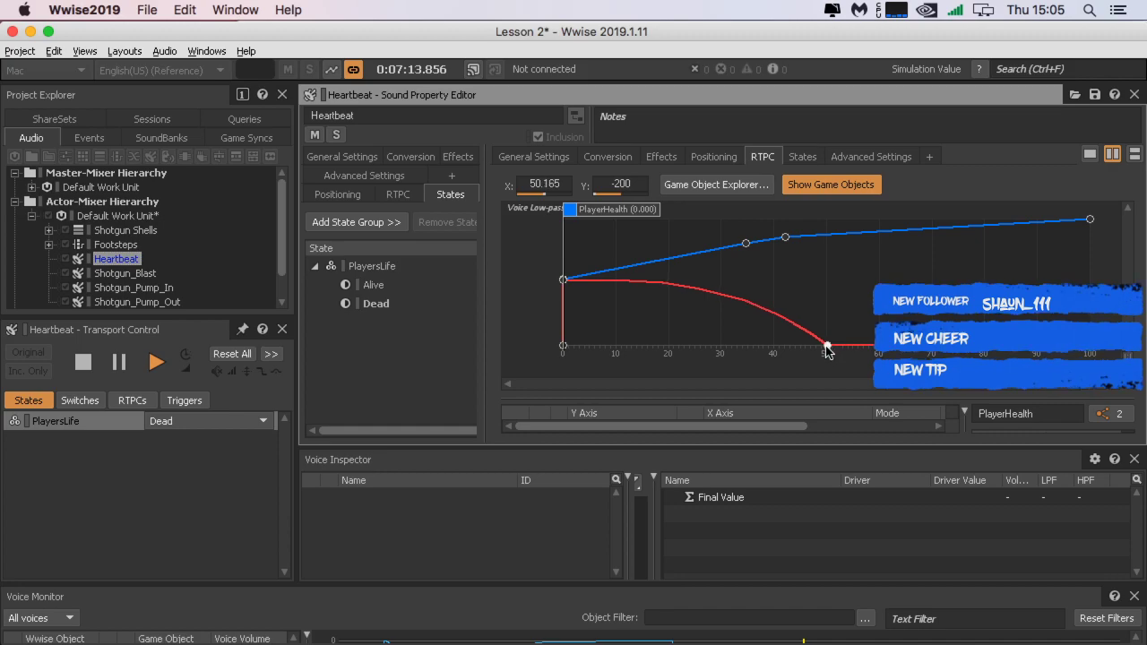
{"action": "double_click", "coordinate": [557, 184]}
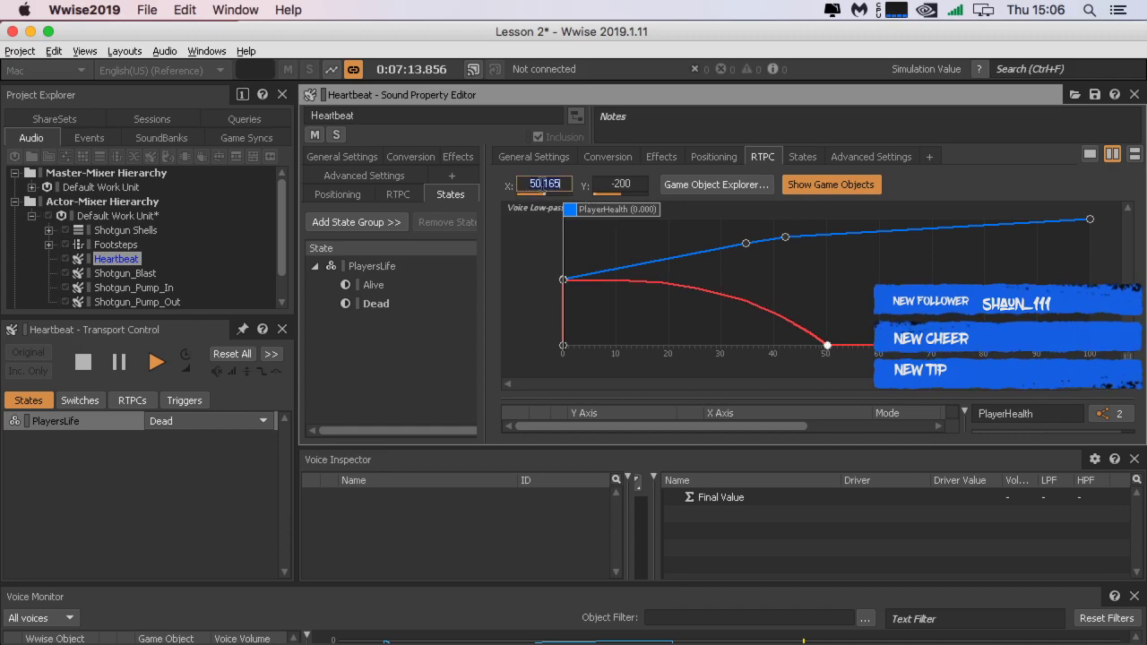
{"action": "left_click", "coordinate": [562, 183]}
{"action": "key", "text": "BackSpace"}
{"action": "key", "text": "BackSpace"}
{"action": "key", "text": "BackSpace"}
{"action": "key", "text": "BackSpace"}
Step: Move the two middle Voice Low-pass Filter curve points to about 49.4 and 39.7, both at 100, and raise PlayerHealth to 18
{"action": "left_click_drag", "start_coordinate": [786, 239], "coordinate": [826, 218]}
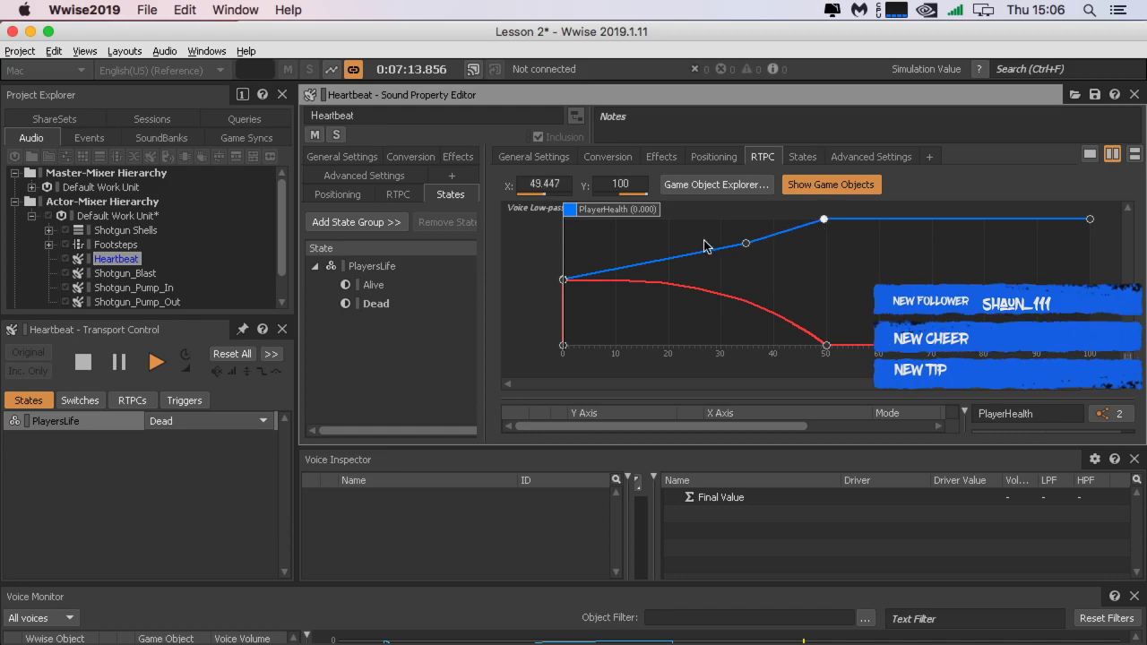
{"action": "left_click_drag", "start_coordinate": [746, 243], "coordinate": [773, 237]}
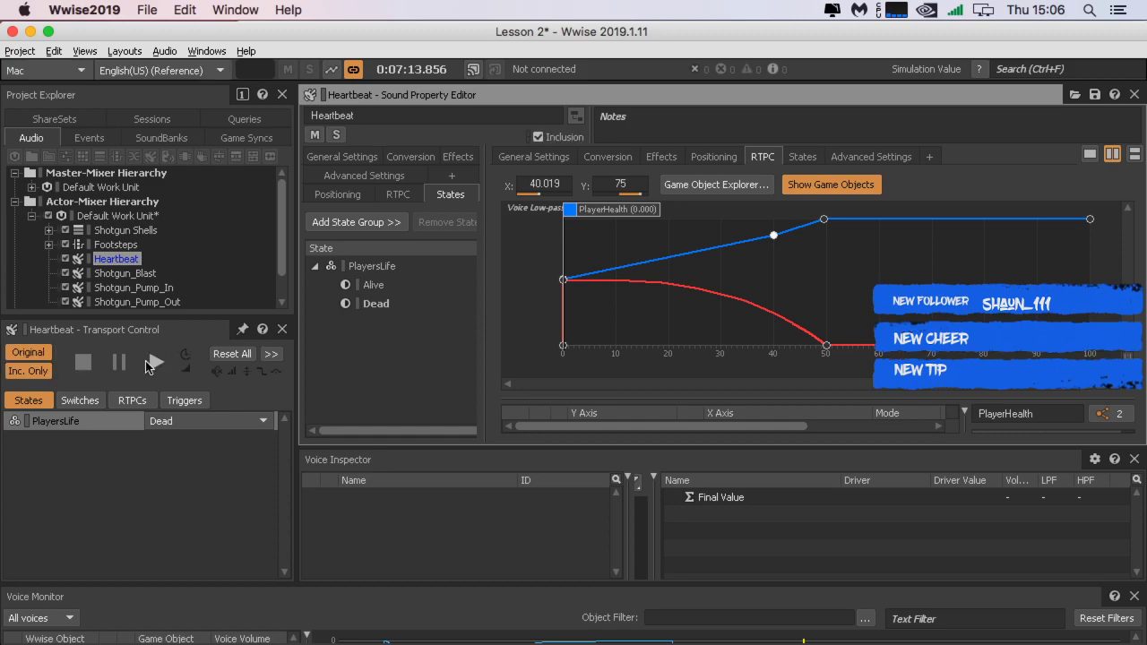
{"action": "left_click", "coordinate": [131, 401]}
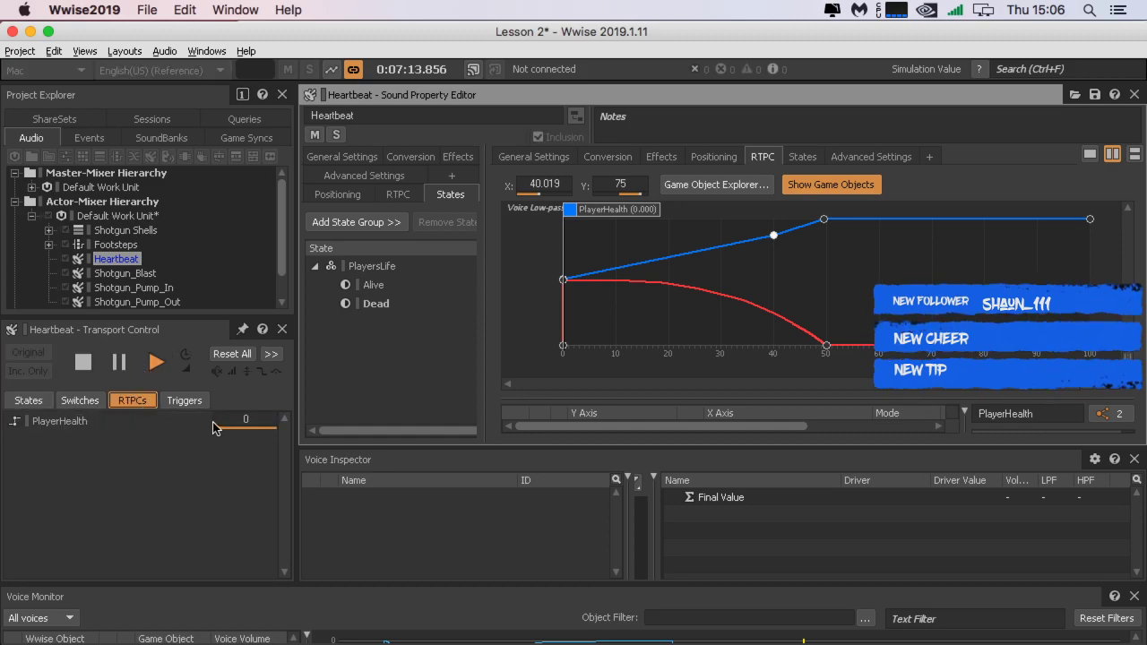
{"action": "left_click", "coordinate": [244, 418]}
{"action": "mouse_move", "coordinate": [162, 440]}
{"action": "left_mouse_down"}
{"action": "mouse_move", "coordinate": [207, 440]}
{"action": "mouse_move", "coordinate": [164, 440]}
{"action": "mouse_move", "coordinate": [191, 440]}
{"action": "left_mouse_up"}
{"action": "left_click_drag", "start_coordinate": [770, 232], "coordinate": [767, 216]}
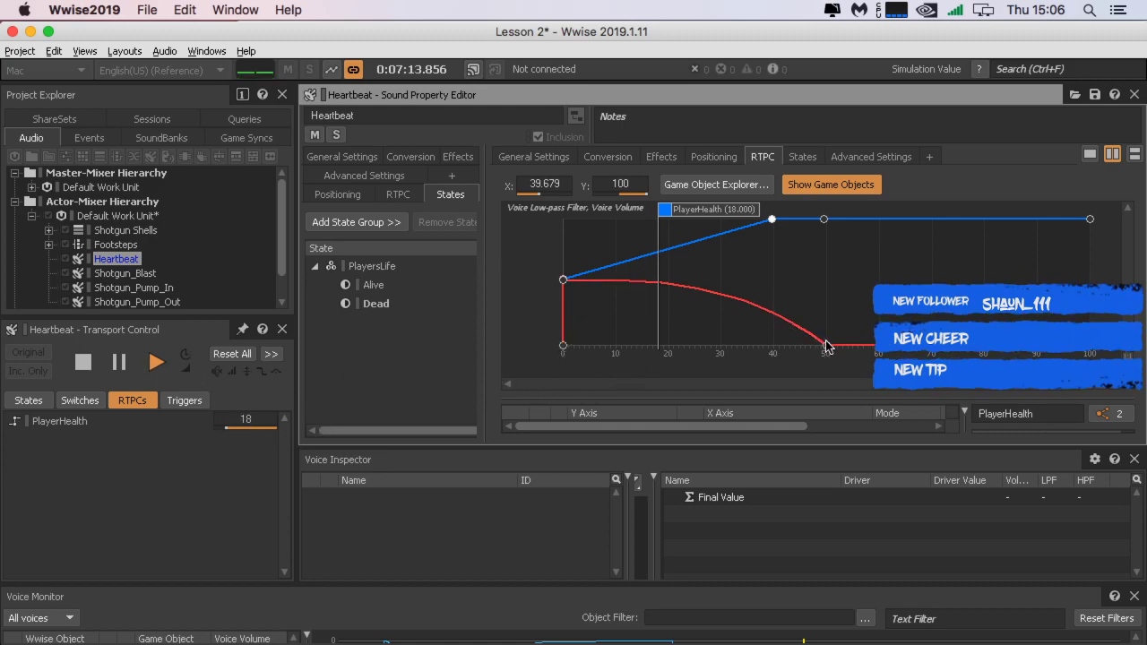
Step: Review the shape options for the Voice Volume curve segment between 0 and 50 and choose Exponential (Base 3)
{"action": "left_click", "coordinate": [731, 293]}
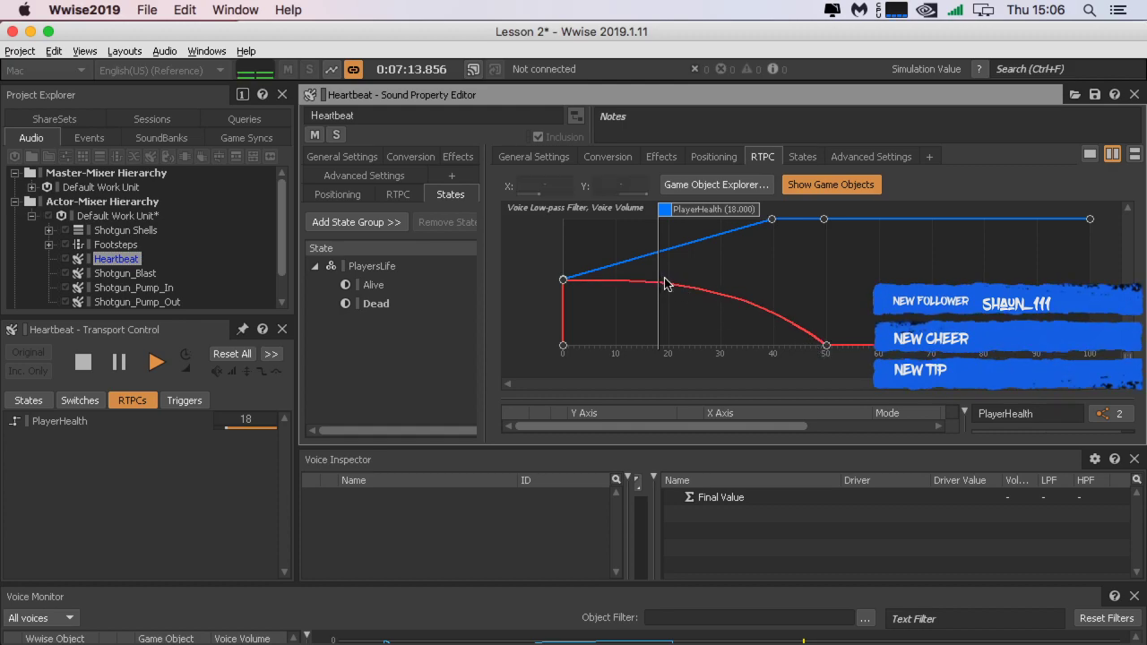
{"action": "right_click", "coordinate": [710, 294]}
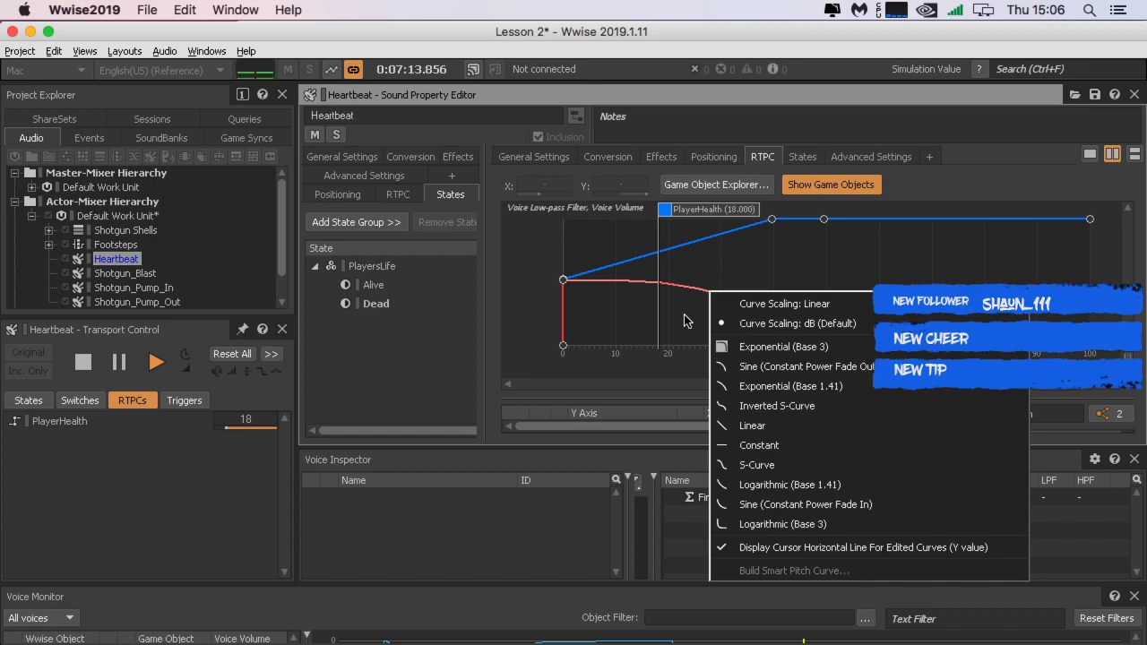
{"action": "left_click", "coordinate": [684, 320]}
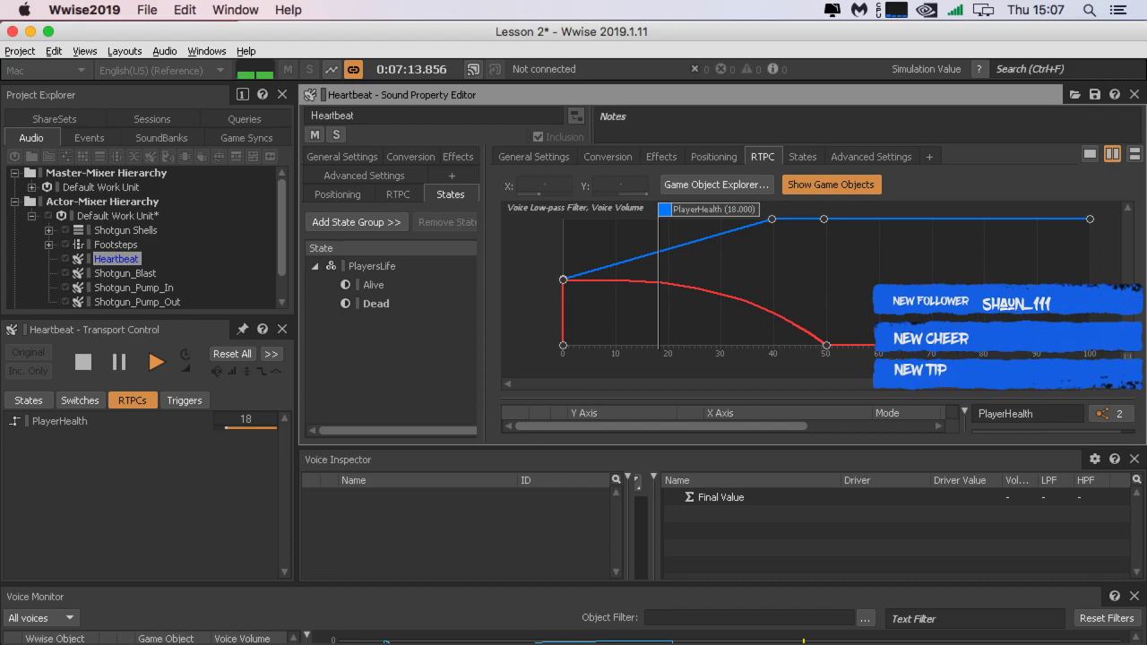
{"action": "right_click", "coordinate": [734, 304]}
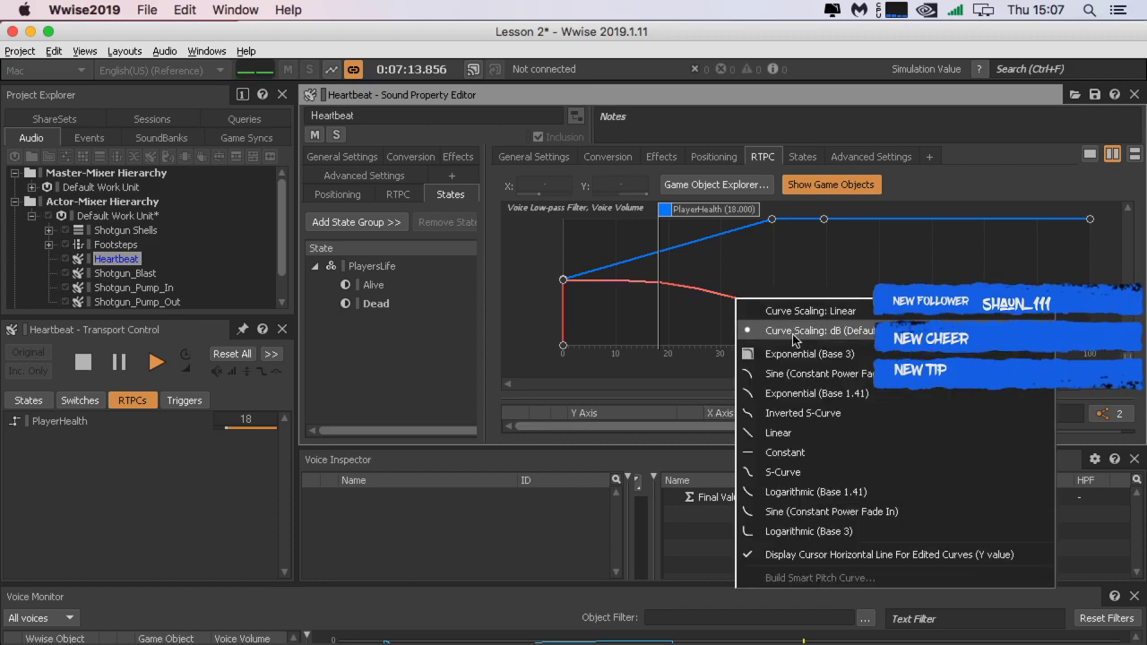
{"action": "left_click", "coordinate": [822, 357]}
{"action": "right_click", "coordinate": [709, 291]}
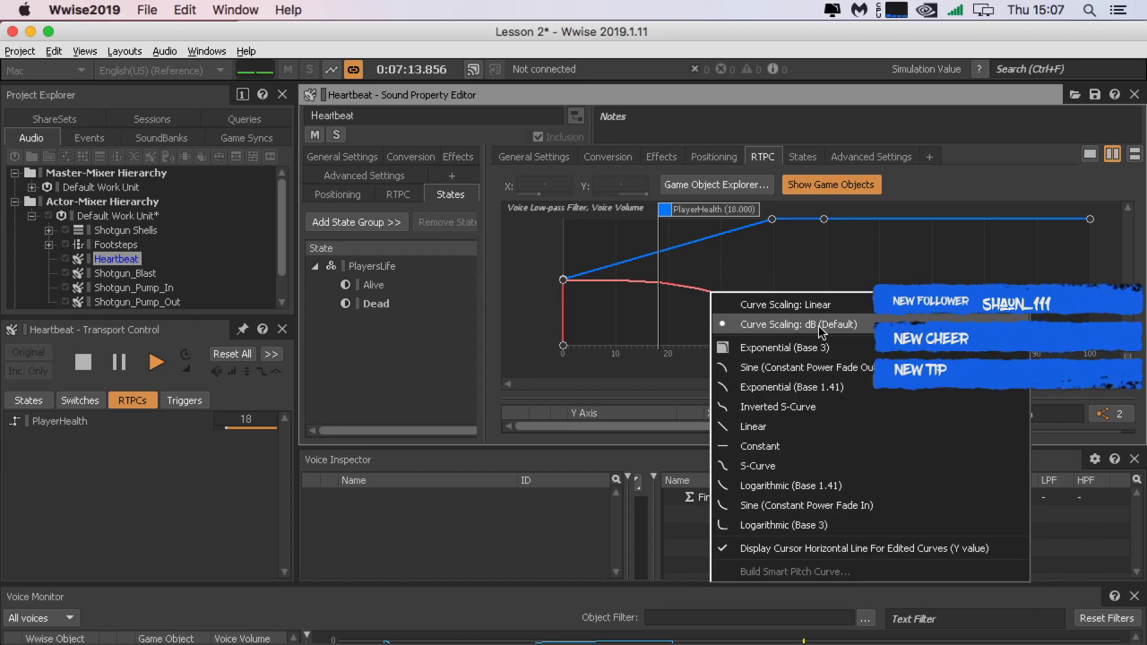
{"action": "left_click", "coordinate": [674, 325]}
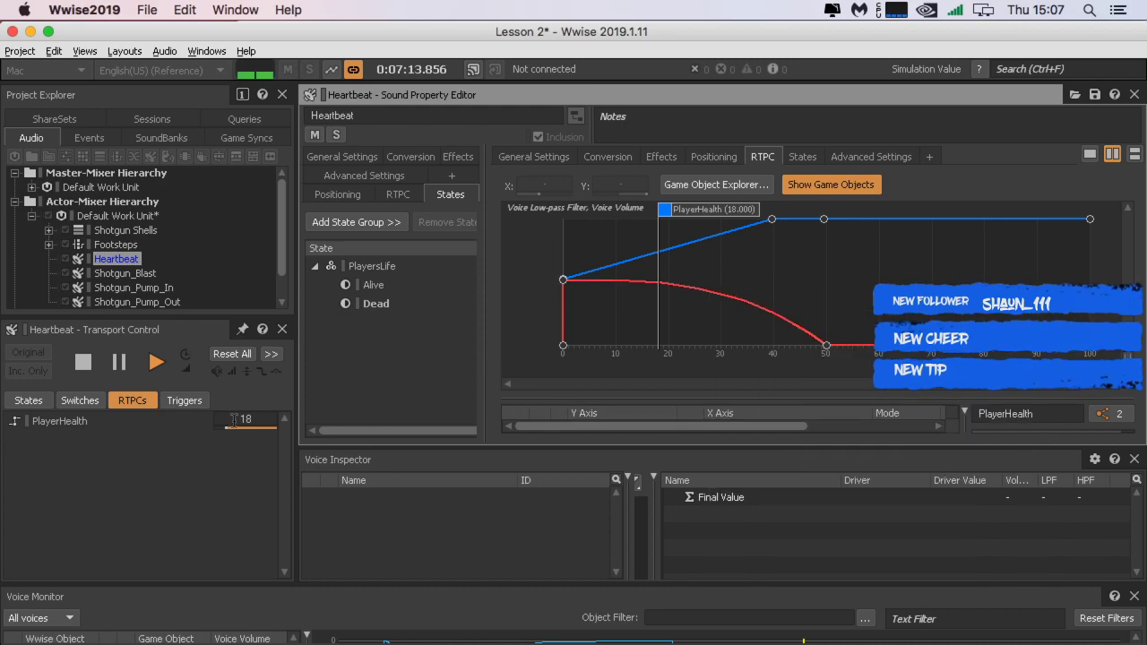
Step: Show the state values beside the RTPC curves, then lower the Dead state's Voice Low-pass Filter to 26 and Voice Volume to -10
{"action": "left_click_drag", "start_coordinate": [246, 418], "coordinate": [191, 440]}
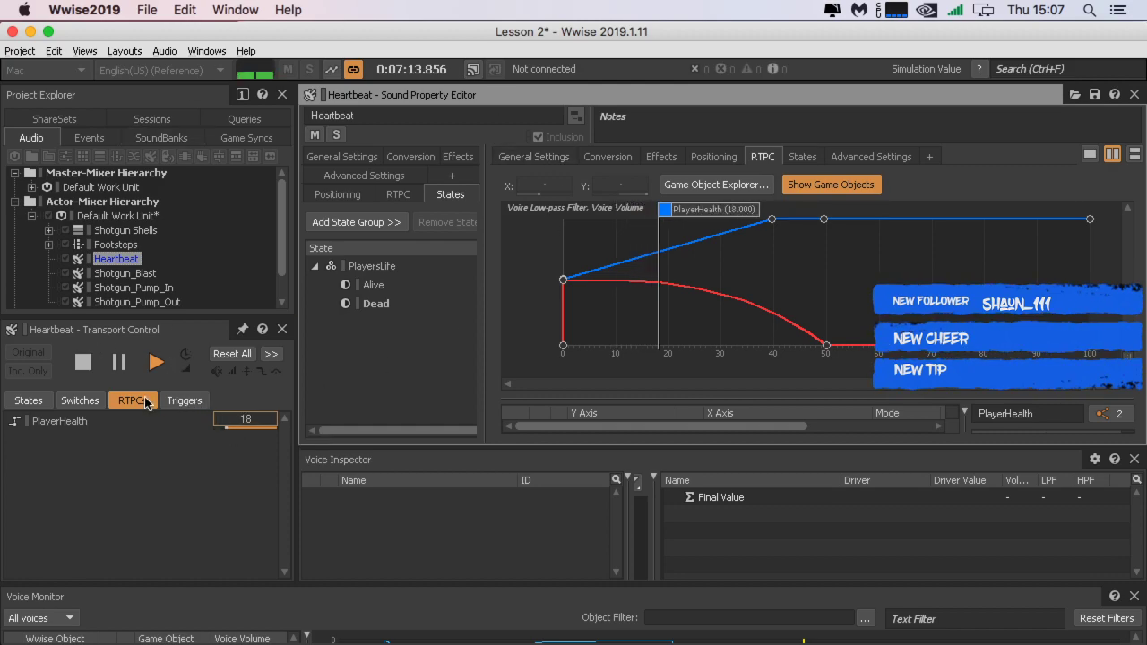
{"action": "left_click", "coordinate": [29, 400]}
{"action": "left_click", "coordinate": [130, 400]}
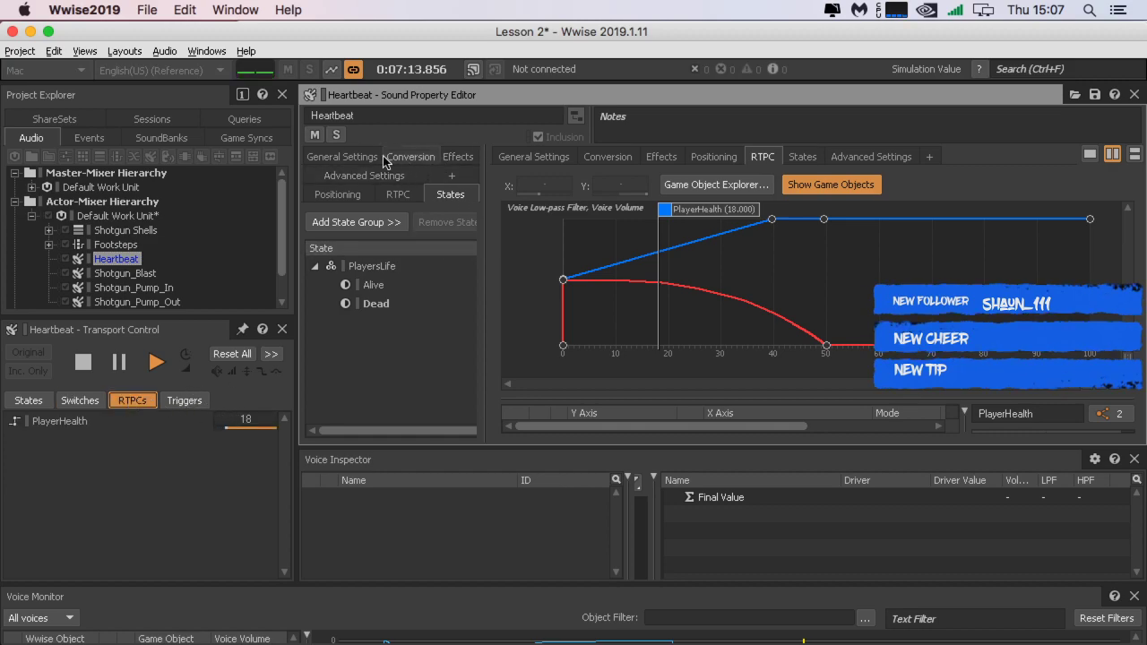
{"action": "left_click", "coordinate": [812, 158]}
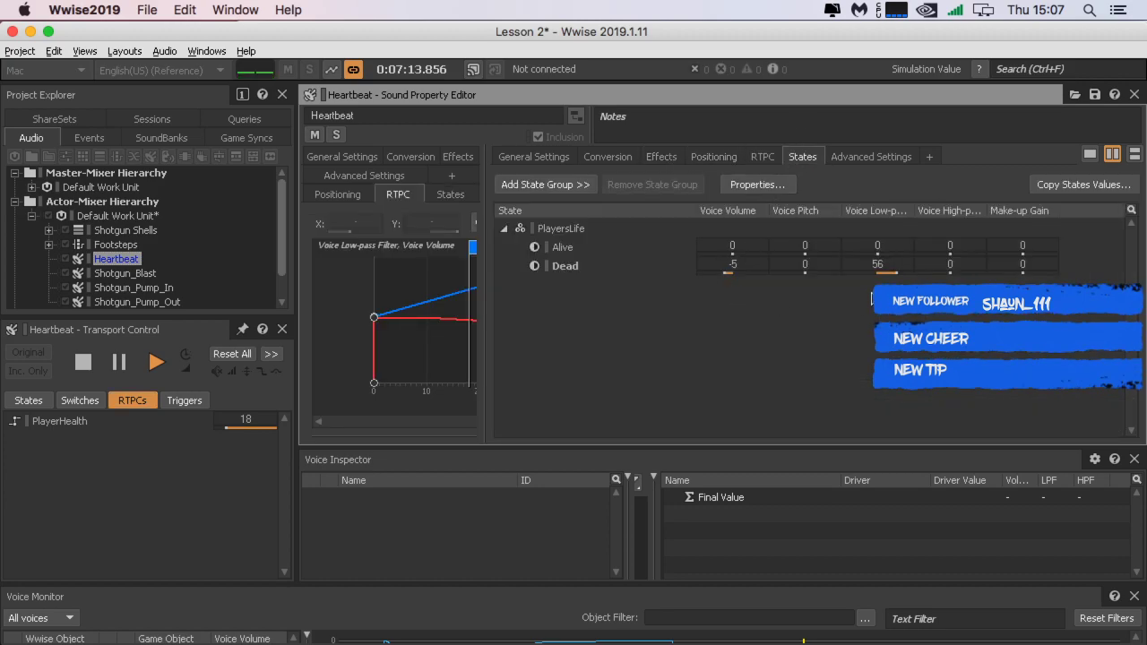
{"action": "left_click_drag", "start_coordinate": [895, 273], "coordinate": [894, 272]}
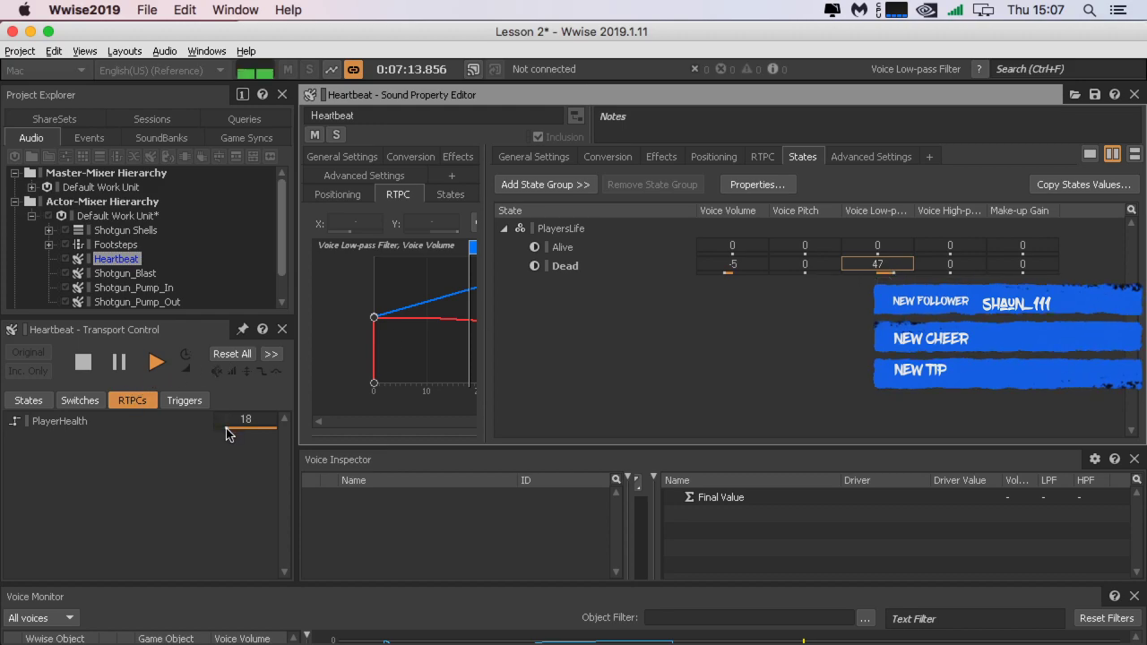
{"action": "left_click_drag", "start_coordinate": [893, 278], "coordinate": [870, 282]}
{"action": "left_click_drag", "start_coordinate": [719, 274], "coordinate": [702, 285]}
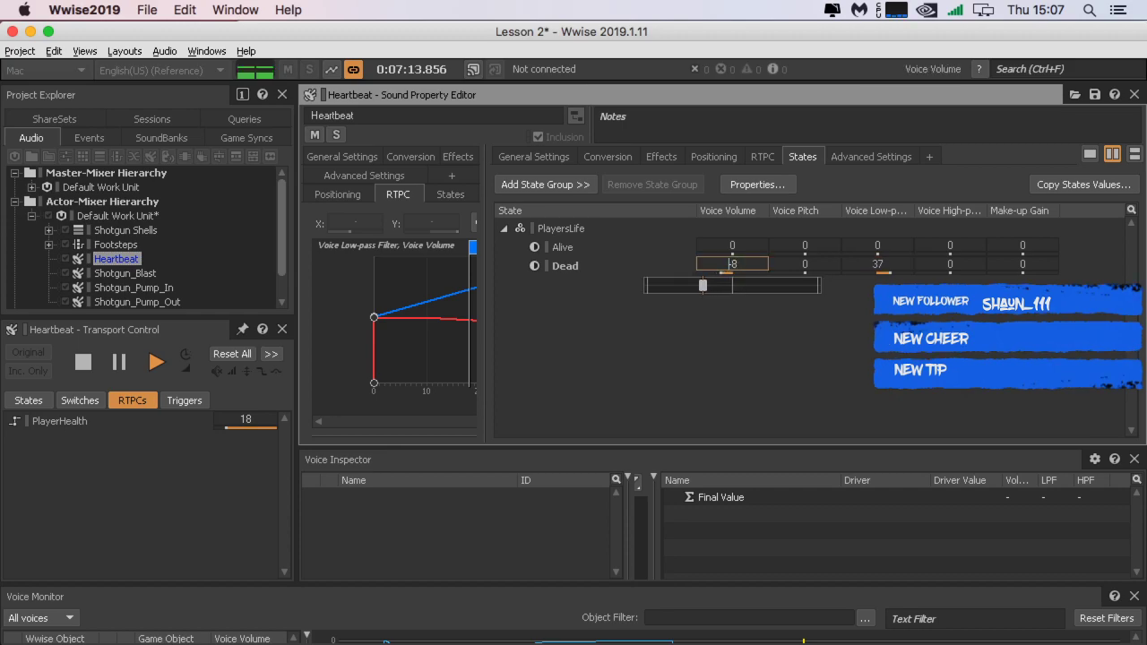
{"action": "left_click_drag", "start_coordinate": [892, 276], "coordinate": [882, 278]}
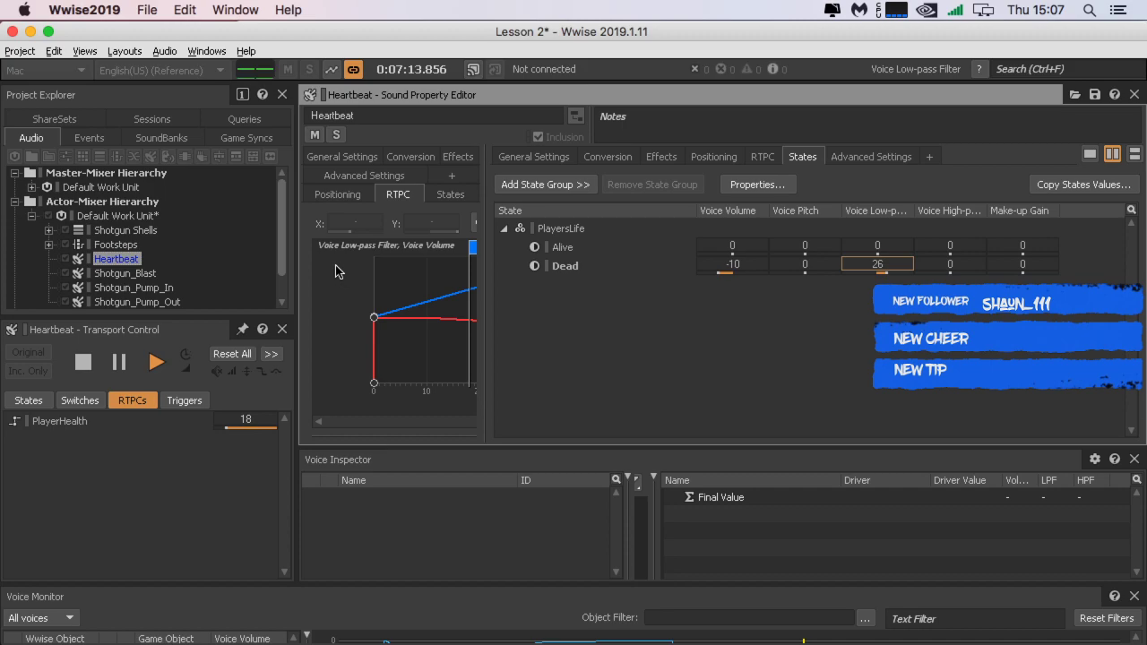
Step: Raise PlayerHealth to 32 and try the Dead state with Voice Low-pass Filter at 20 and Voice Volume at 10
{"action": "mouse_move", "coordinate": [227, 428]}
{"action": "left_mouse_down"}
{"action": "mouse_move", "coordinate": [193, 440]}
{"action": "mouse_move", "coordinate": [239, 440]}
{"action": "mouse_move", "coordinate": [164, 440]}
{"action": "mouse_move", "coordinate": [215, 440]}
{"action": "left_mouse_up"}
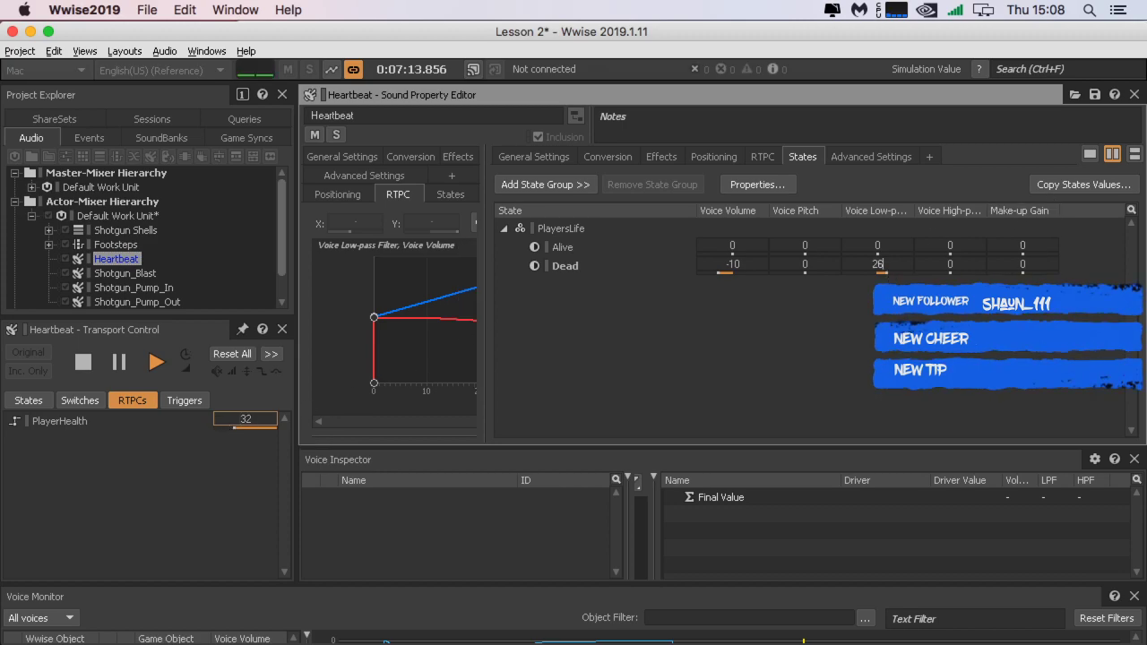
{"action": "left_click", "coordinate": [880, 264]}
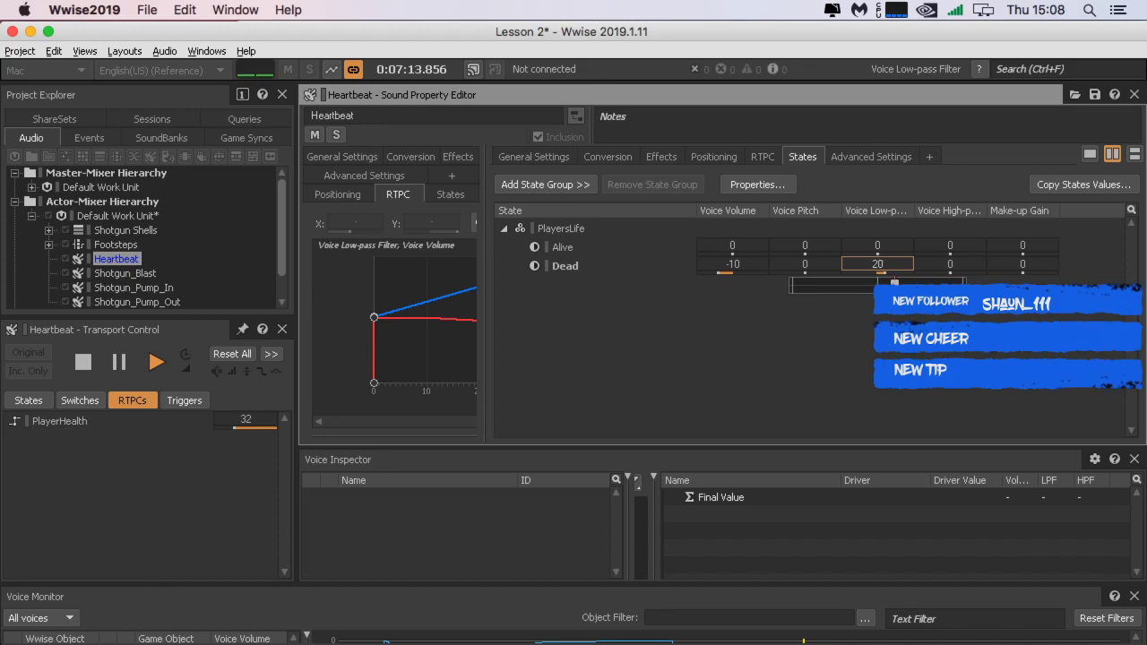
{"action": "key", "text": "Return"}
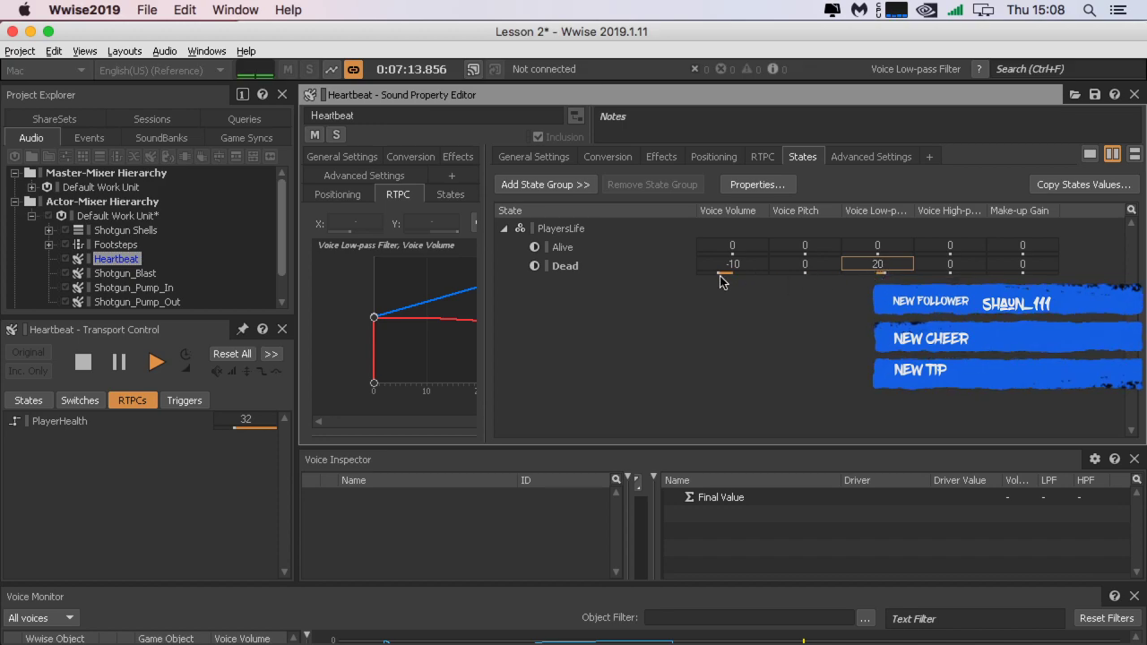
{"action": "left_click_drag", "start_coordinate": [720, 271], "coordinate": [759, 284]}
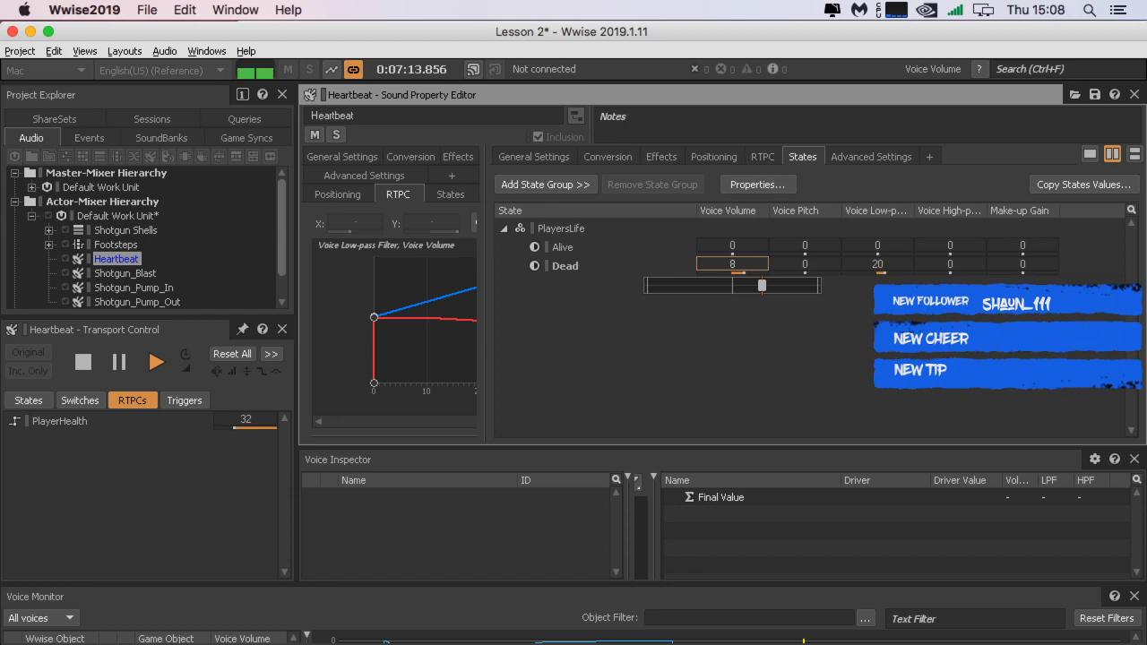
{"action": "left_click_drag", "start_coordinate": [767, 285], "coordinate": [767, 285]}
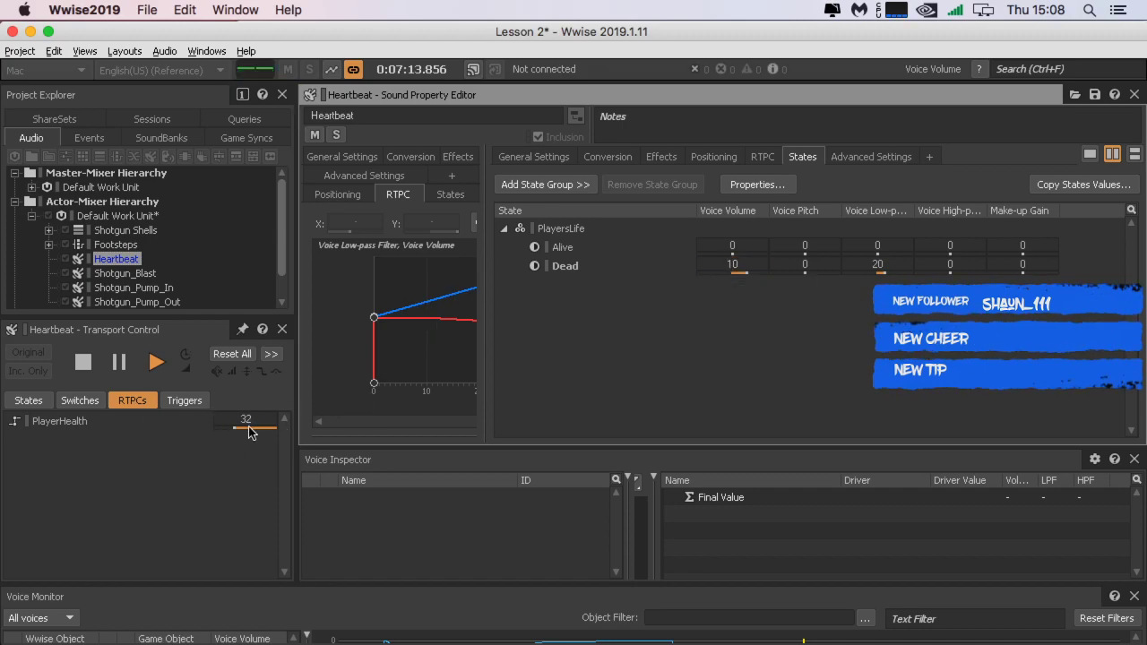
Step: Set the Dead state's Voice Volume to 2 and Voice Low-pass Filter to 27 while lowering PlayerHealth to 26 and on to 13
{"action": "left_click_drag", "start_coordinate": [235, 433], "coordinate": [205, 440]}
{"action": "left_click_drag", "start_coordinate": [749, 276], "coordinate": [741, 285]}
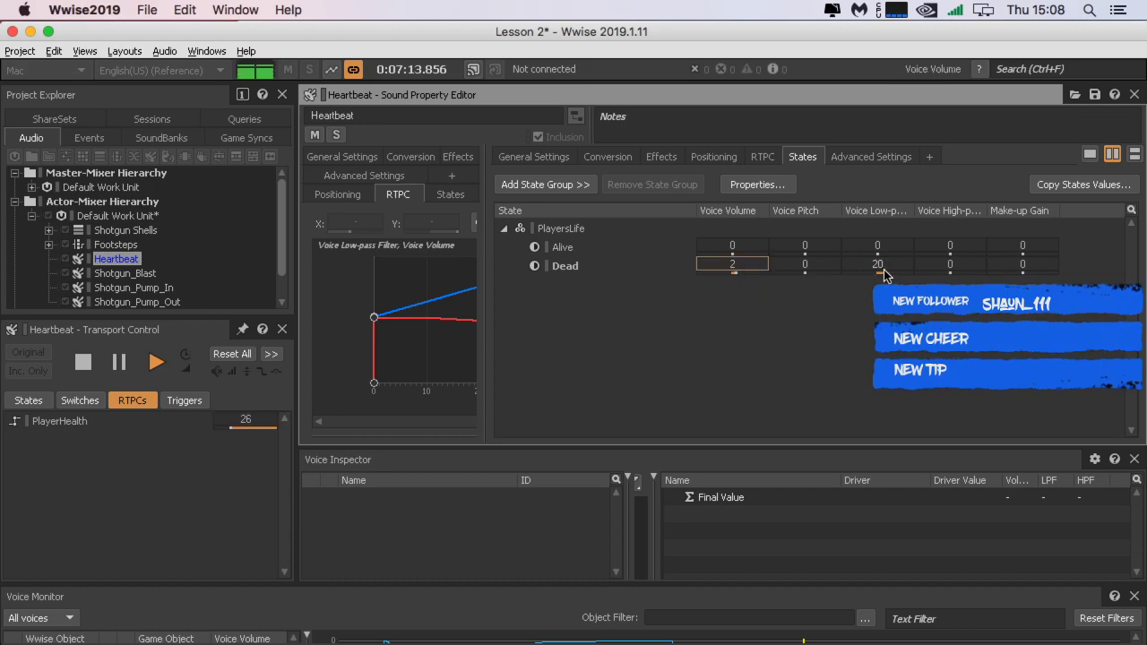
{"action": "left_click_drag", "start_coordinate": [878, 274], "coordinate": [901, 285]}
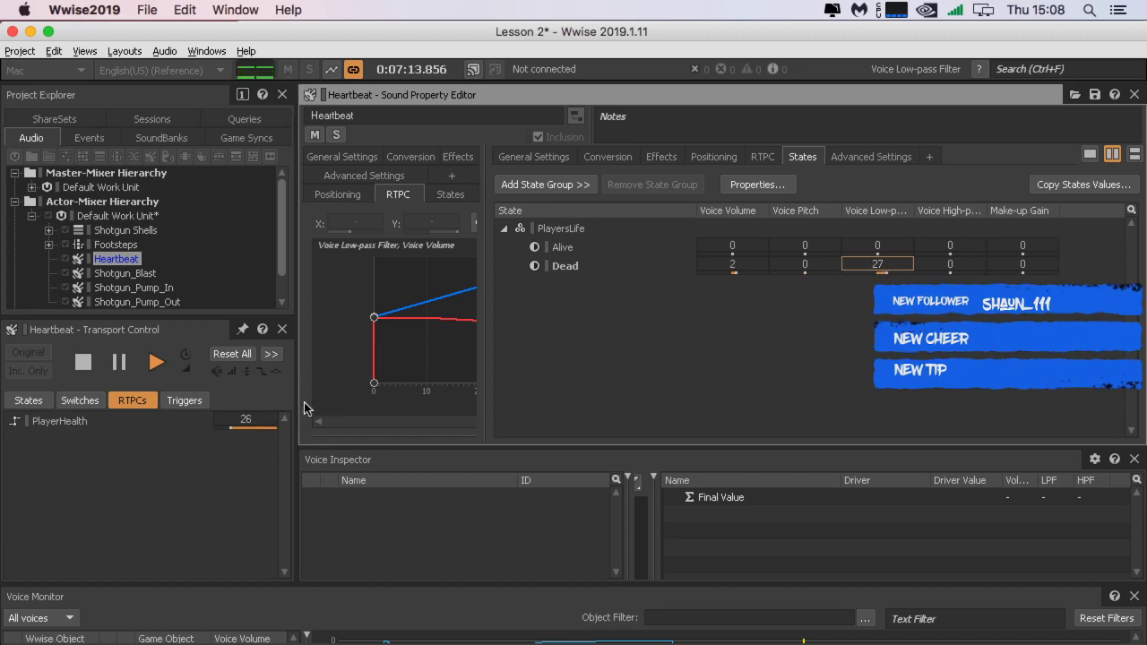
{"action": "left_click_drag", "start_coordinate": [231, 434], "coordinate": [180, 440]}
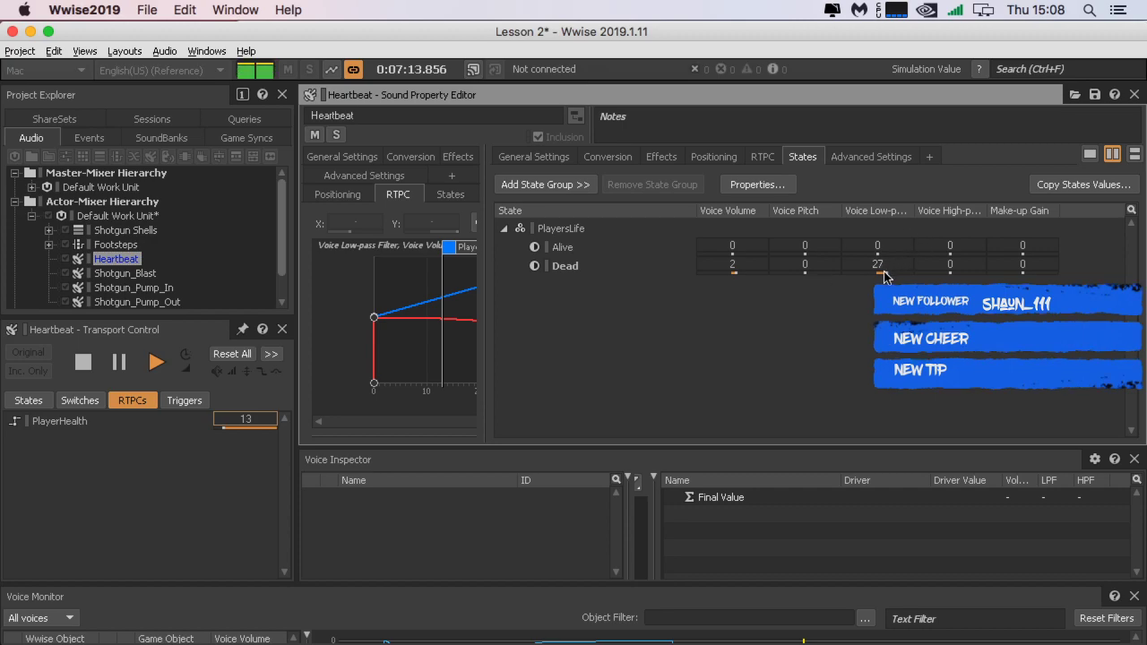
Step: Lower the Dead state's Voice Volume to -3 and on to -5, reducing PlayerHealth to 1 during playback
{"action": "left_click_drag", "start_coordinate": [731, 275], "coordinate": [723, 280]}
{"action": "left_click_drag", "start_coordinate": [226, 432], "coordinate": [162, 440]}
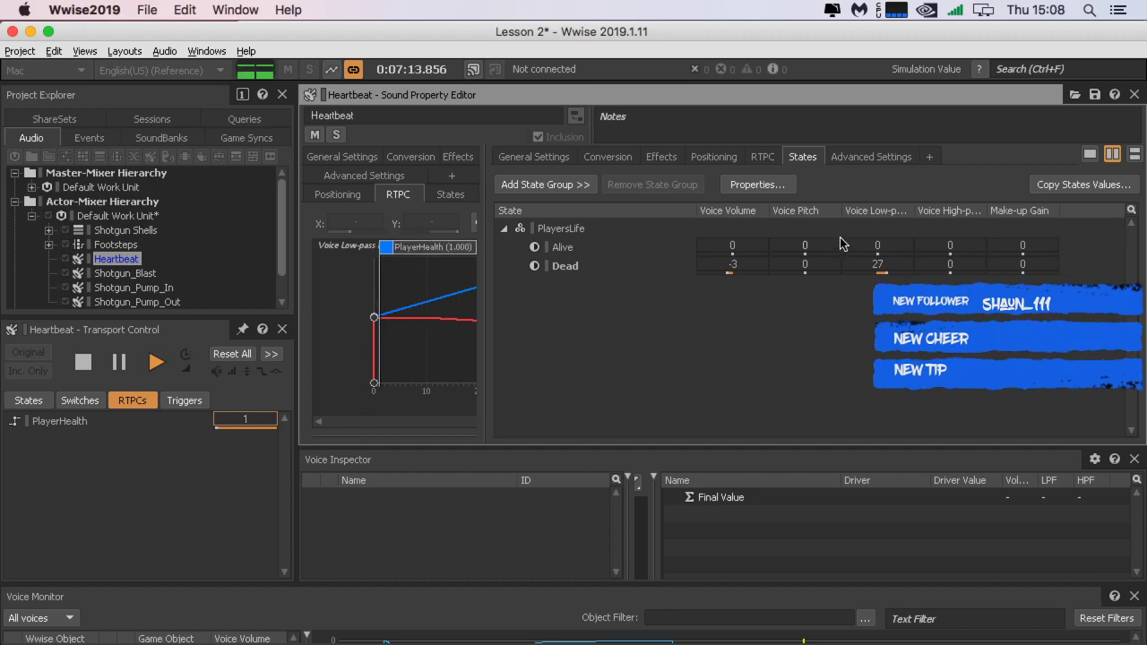
{"action": "left_click_drag", "start_coordinate": [728, 278], "coordinate": [714, 285]}
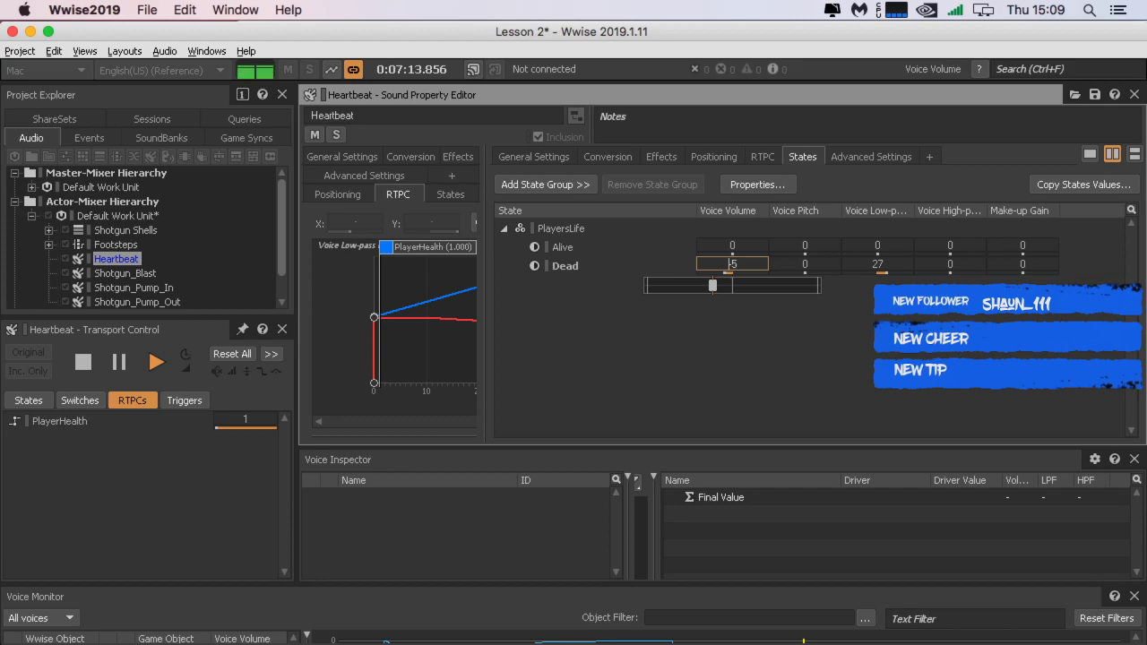
Step: Set the Dead state's Voice Low-pass Filter to 29 and raise PlayerHealth to 35 and on to 59 during playback
{"action": "left_click_drag", "start_coordinate": [885, 277], "coordinate": [890, 277]}
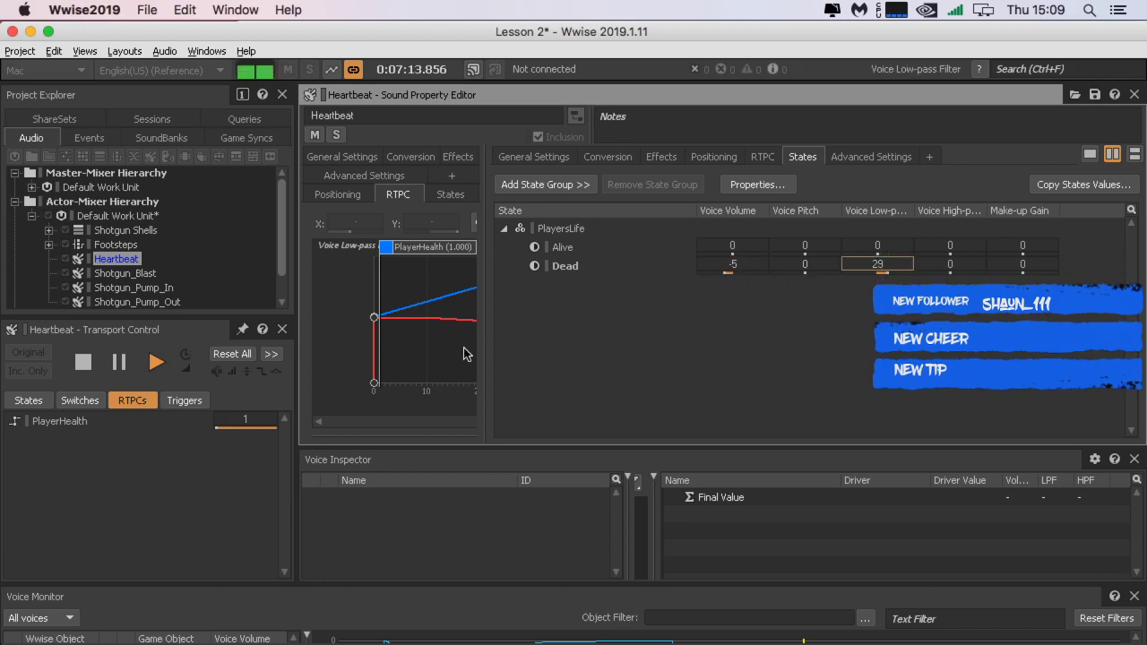
{"action": "left_click_drag", "start_coordinate": [221, 421], "coordinate": [311, 421]}
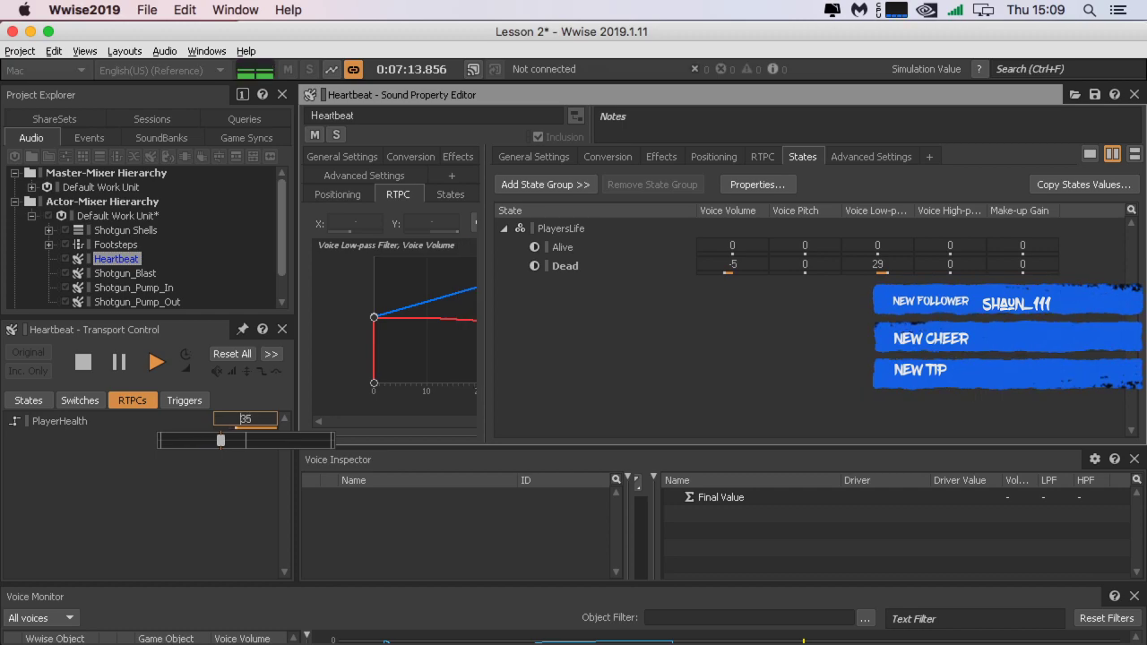
{"action": "left_click_drag", "start_coordinate": [221, 440], "coordinate": [238, 440]}
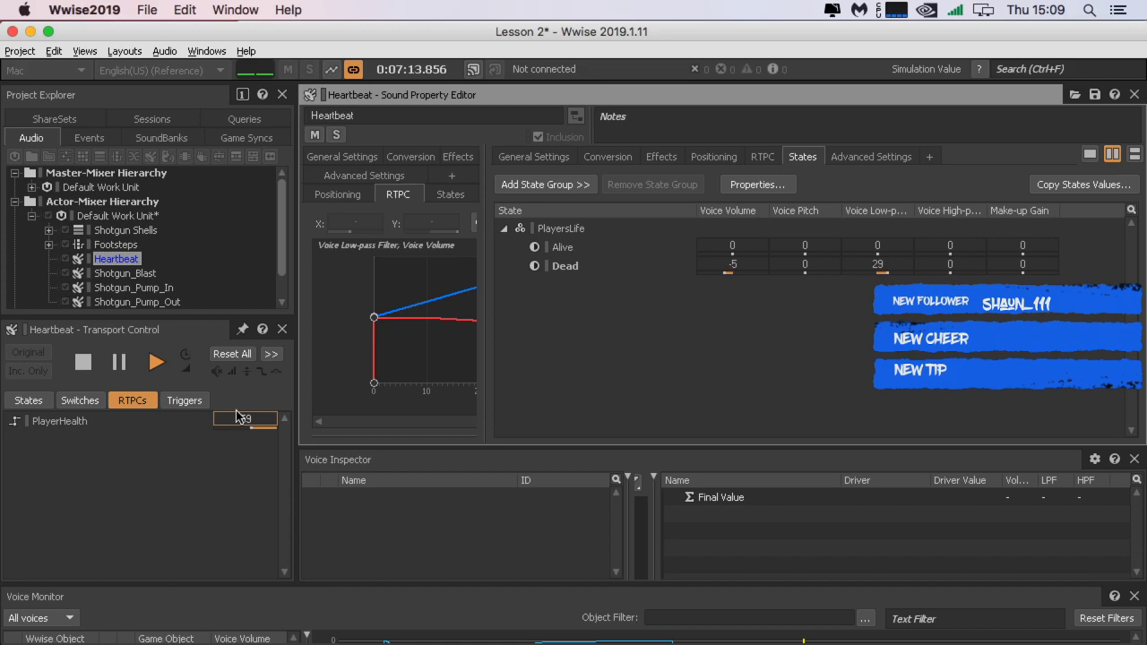
Step: Show the Heartbeat RTPC curves beside the state settings and switch to the Designer layout
{"action": "left_click", "coordinate": [763, 157]}
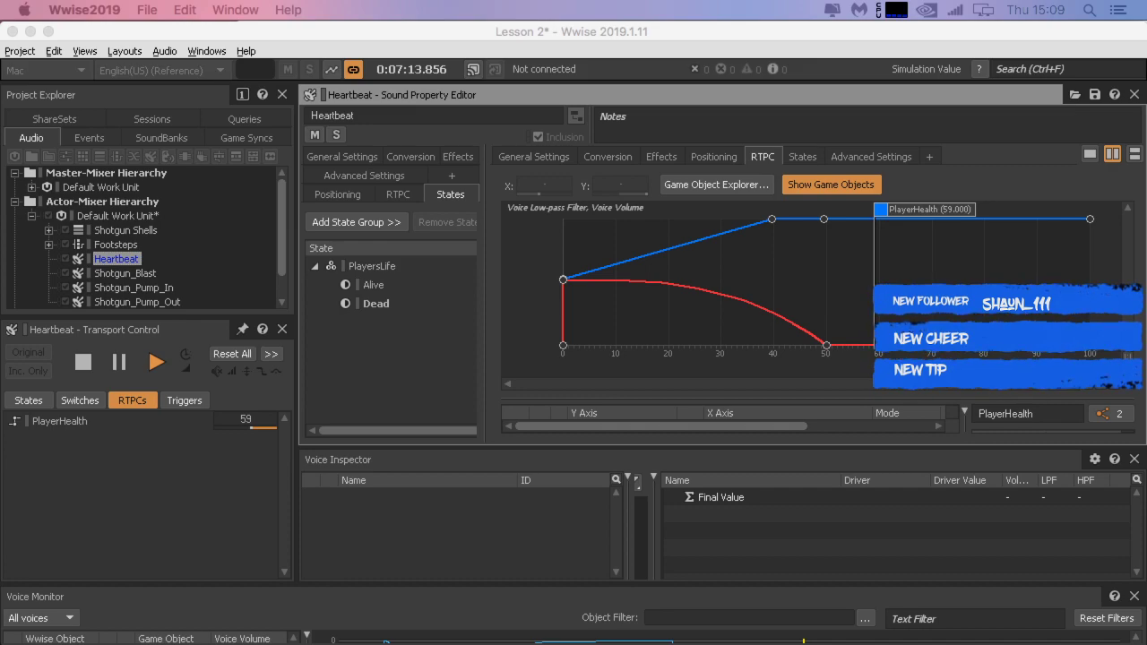
{"action": "left_click", "coordinate": [107, 52]}
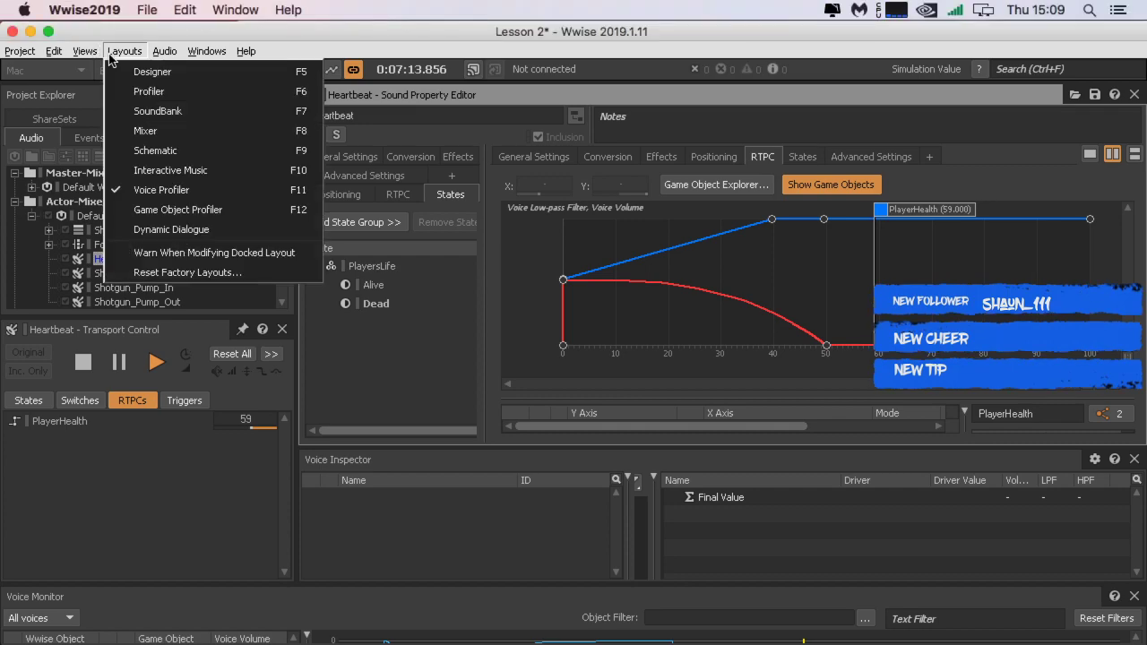
{"action": "left_click", "coordinate": [163, 199]}
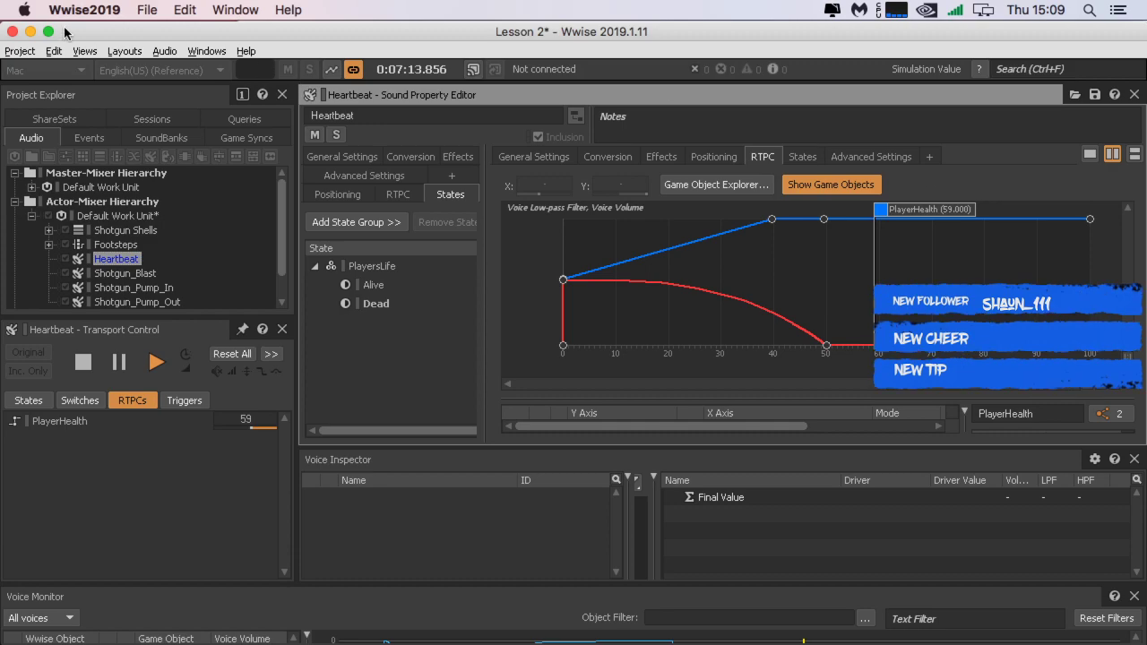
{"action": "left_click", "coordinate": [139, 52]}
{"action": "left_click", "coordinate": [140, 72]}
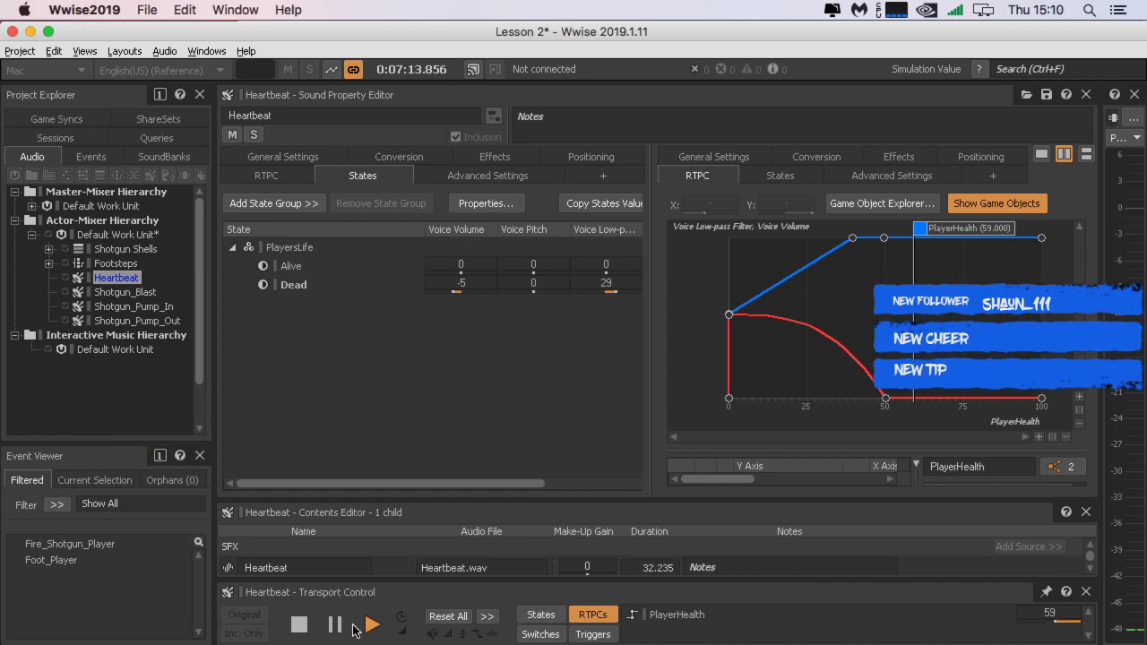
Step: Restart Heartbeat, trying PlayerHealth at 14 and 31, and move the low-pass curve's point near 40 to X 41.685, Y 86
{"action": "left_click", "coordinate": [300, 626]}
{"action": "left_click", "coordinate": [369, 623]}
{"action": "left_click_drag", "start_coordinate": [1060, 624], "coordinate": [987, 626]}
{"action": "left_click_drag", "start_coordinate": [848, 240], "coordinate": [858, 249]}
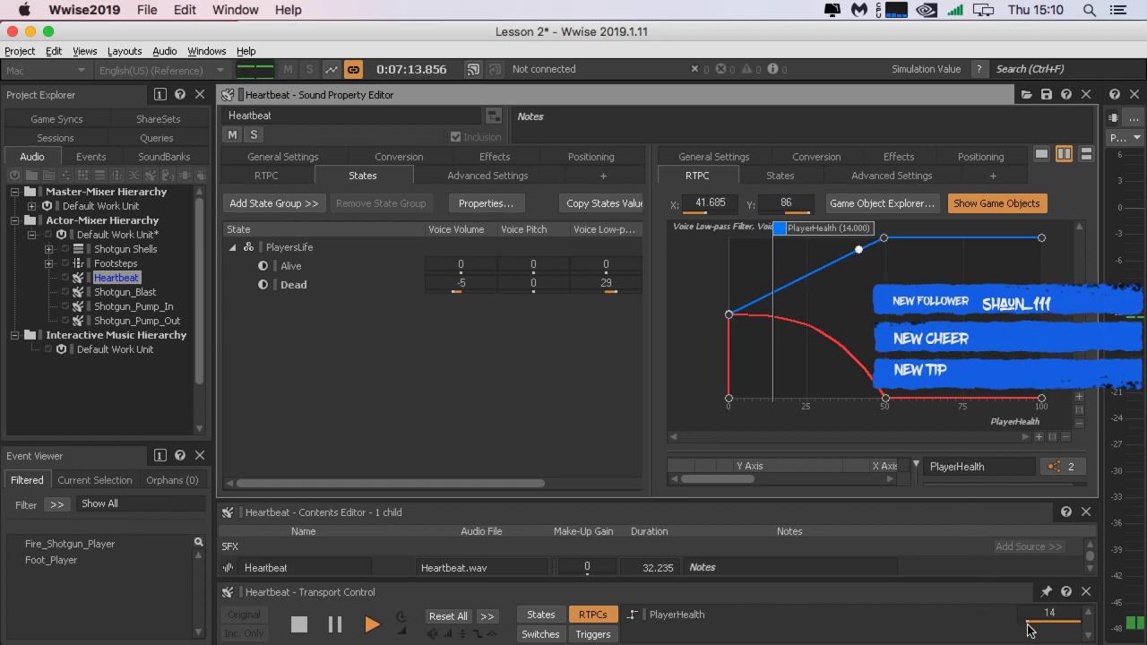
{"action": "left_click_drag", "start_coordinate": [987, 635], "coordinate": [1017, 634]}
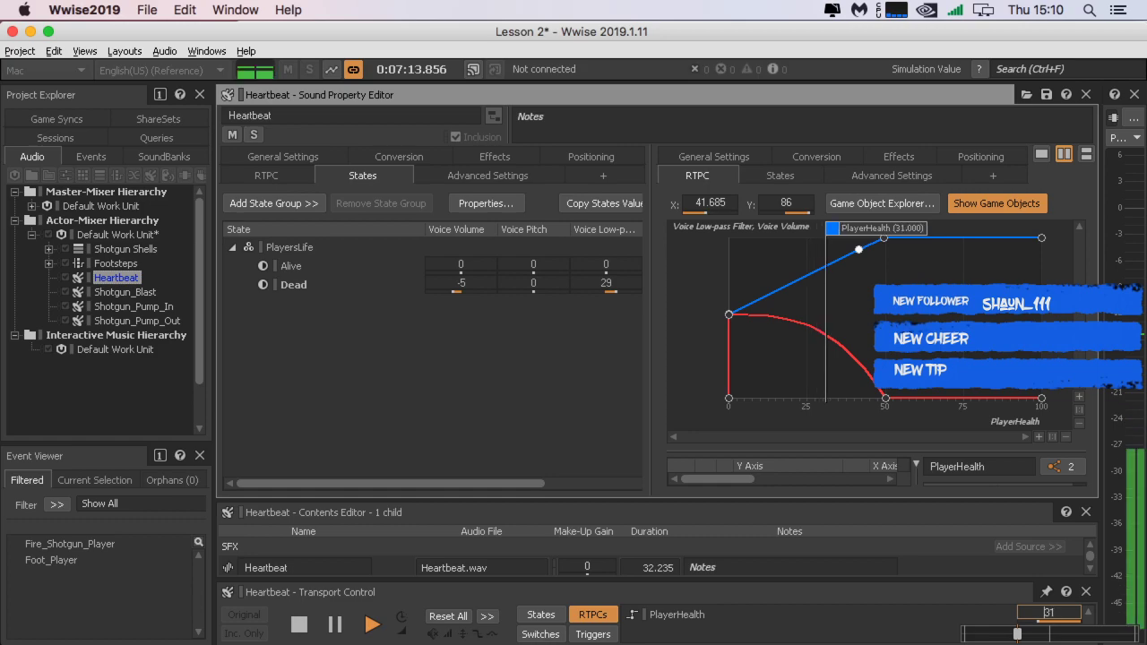
Step: Add Voice Volume curve points at X 40.688, Y -1.623 and just before 50, and move the nearby low-pass point to X 42.544, Y 76
{"action": "double_click", "coordinate": [847, 344]}
{"action": "left_click_drag", "start_coordinate": [848, 345], "coordinate": [853, 339]}
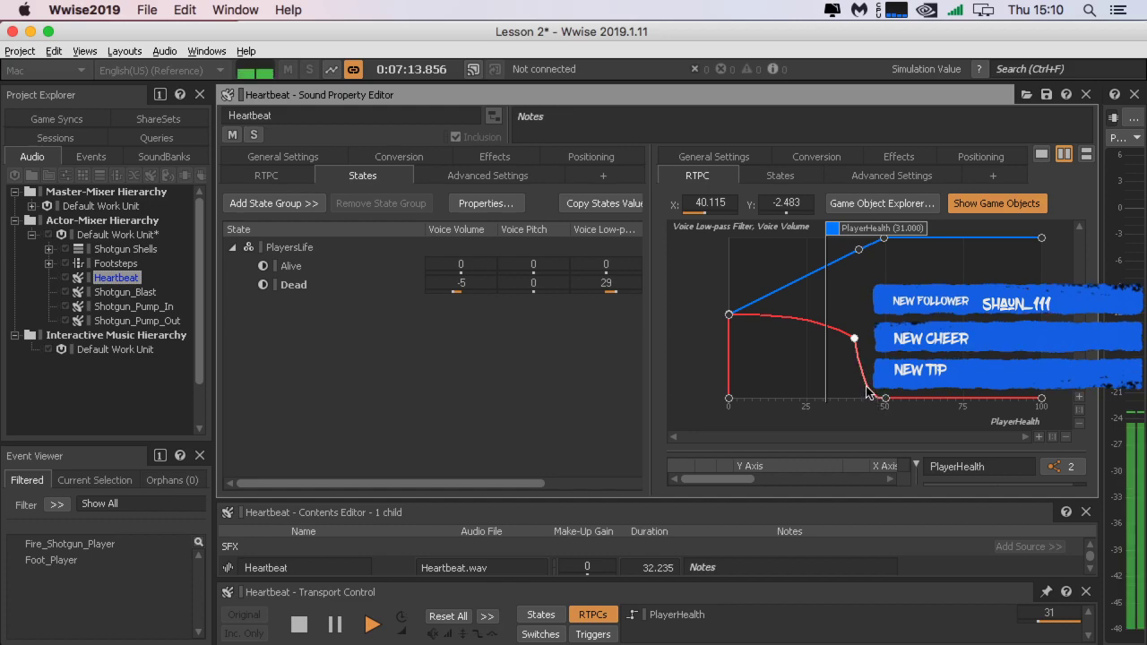
{"action": "double_click", "coordinate": [867, 381]}
{"action": "left_click_drag", "start_coordinate": [866, 377], "coordinate": [855, 334]}
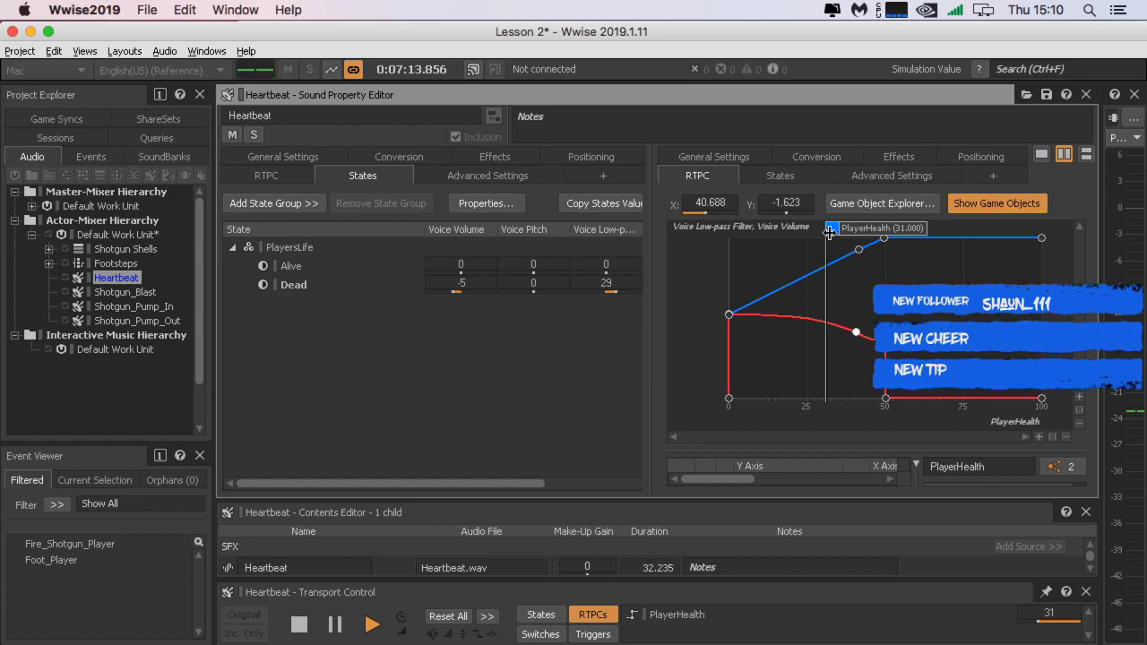
{"action": "left_click_drag", "start_coordinate": [858, 253], "coordinate": [861, 259]}
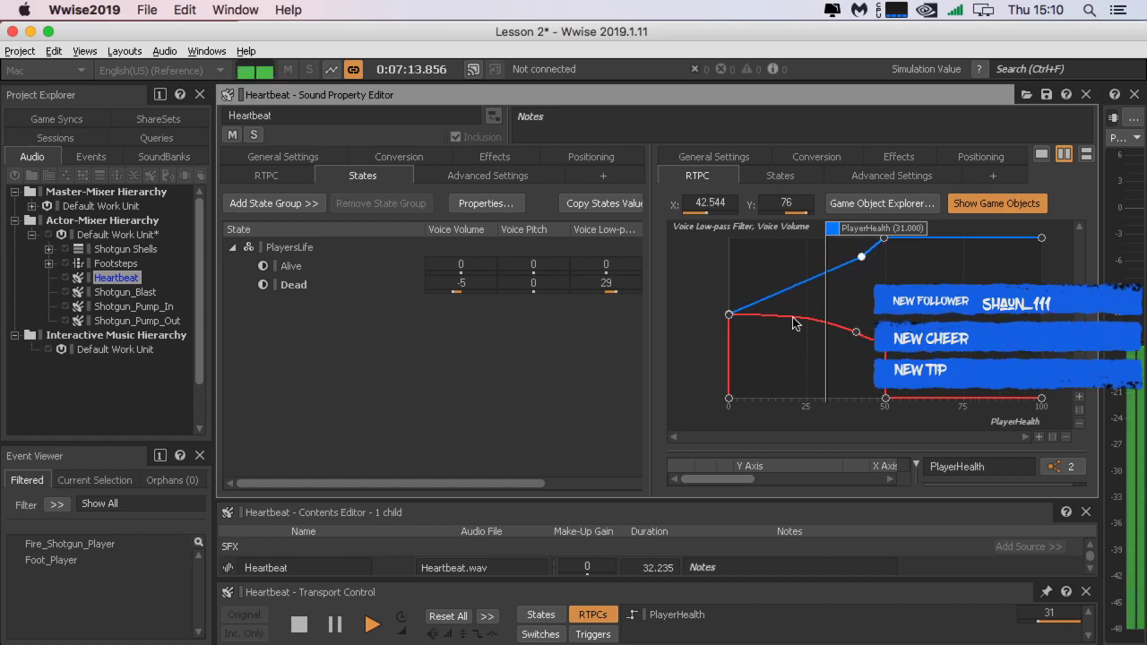
{"action": "left_click", "coordinate": [883, 239]}
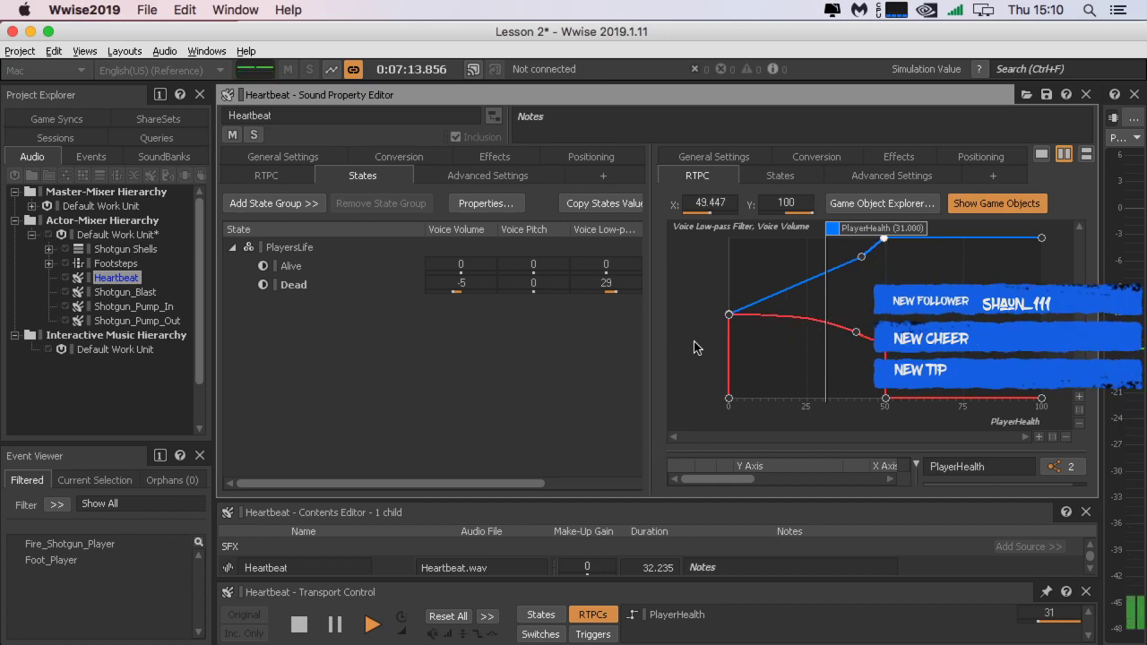
Step: Lower PlayerHealth to 0 during playback and switch to the Voice Profiler layout
{"action": "mouse_move", "coordinate": [1043, 626]}
{"action": "left_mouse_down"}
{"action": "mouse_move", "coordinate": [1058, 627]}
{"action": "mouse_move", "coordinate": [964, 634]}
{"action": "left_mouse_up"}
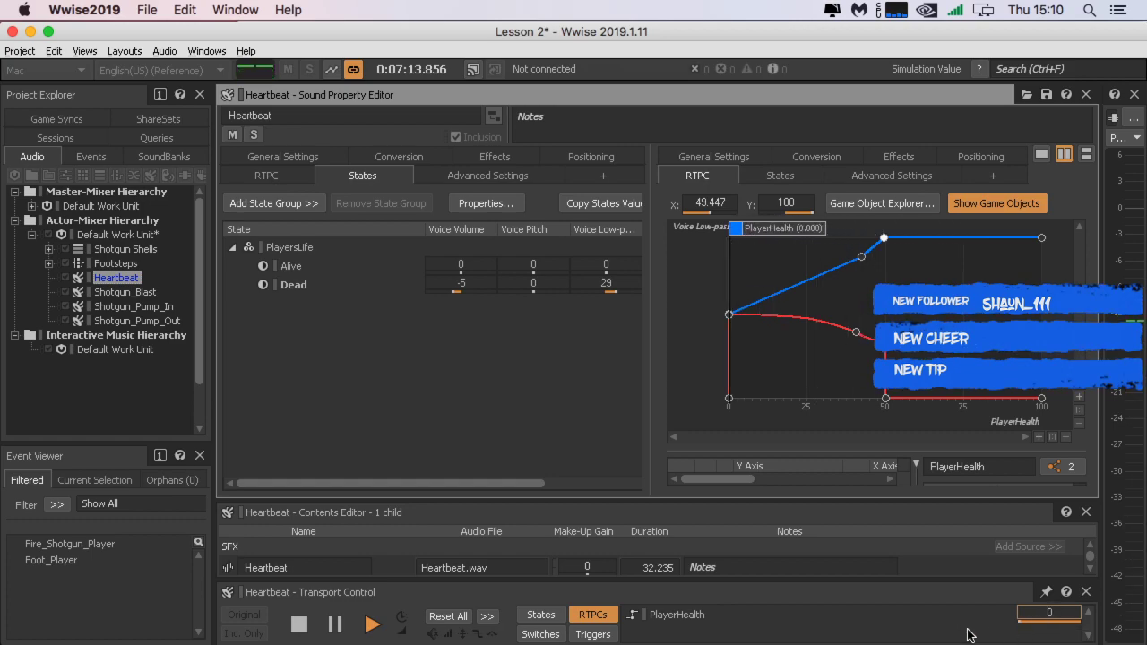
{"action": "left_click", "coordinate": [123, 52]}
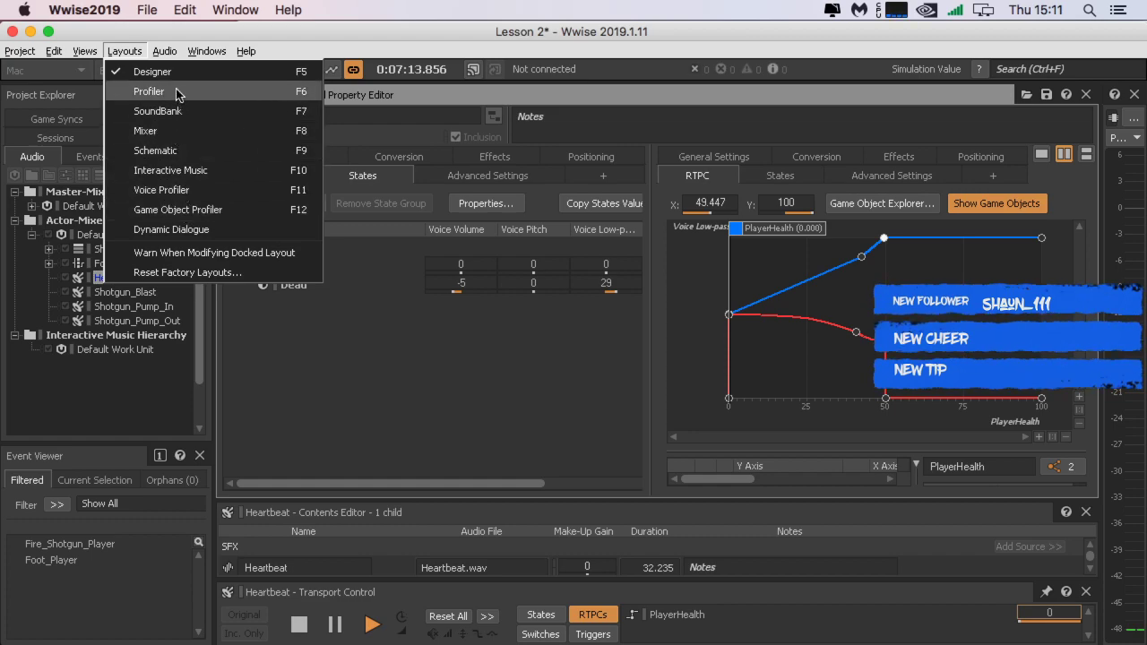
{"action": "left_click", "coordinate": [183, 191]}
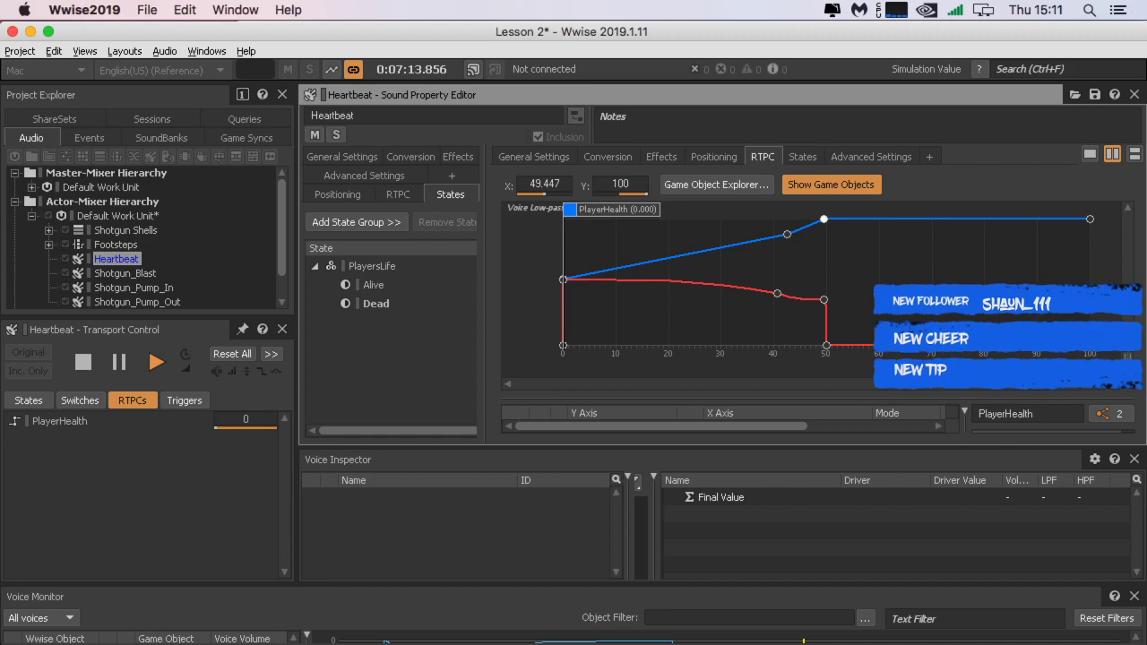
{"action": "left_click", "coordinate": [130, 54]}
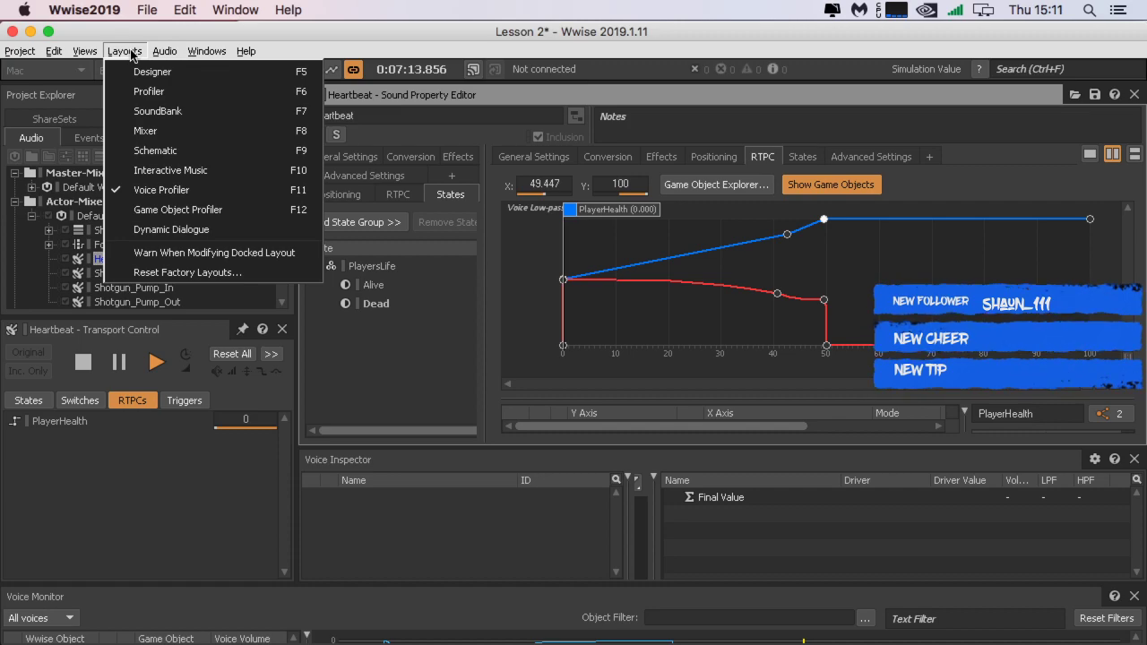
{"action": "left_click", "coordinate": [131, 53]}
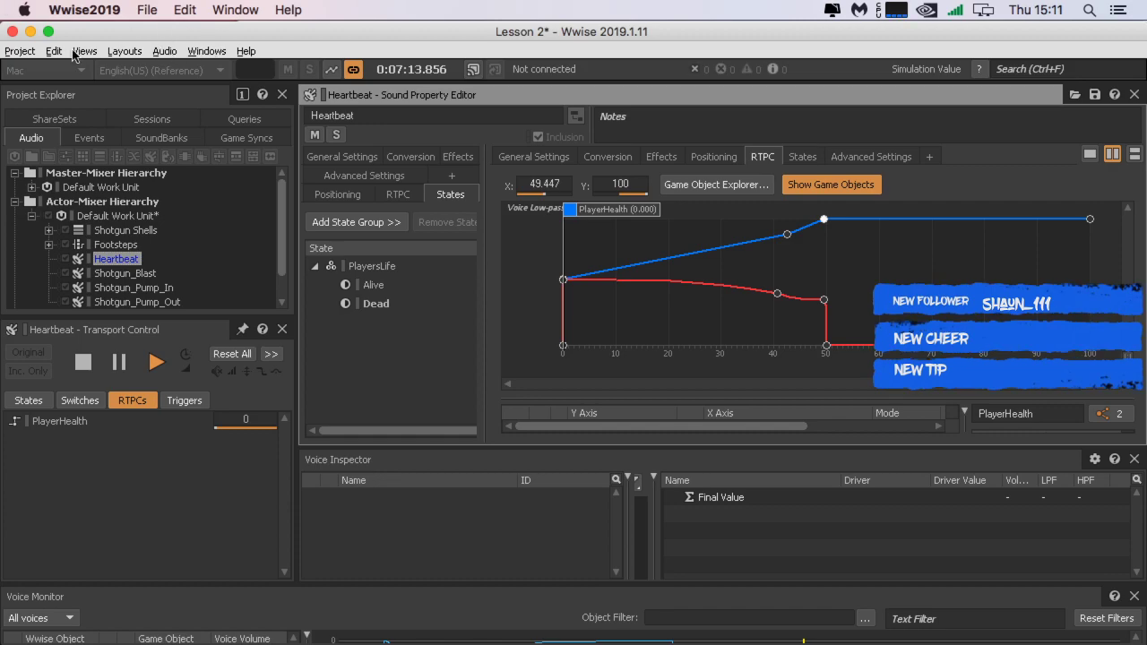
{"action": "left_click", "coordinate": [20, 51]}
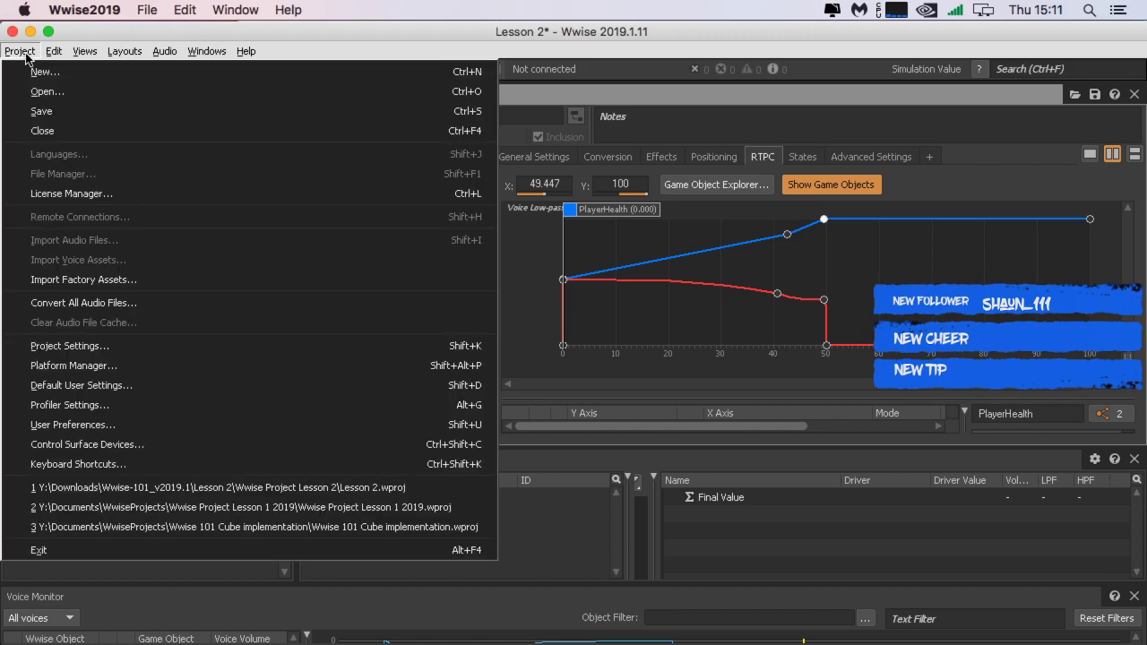
{"action": "left_click", "coordinate": [168, 342]}
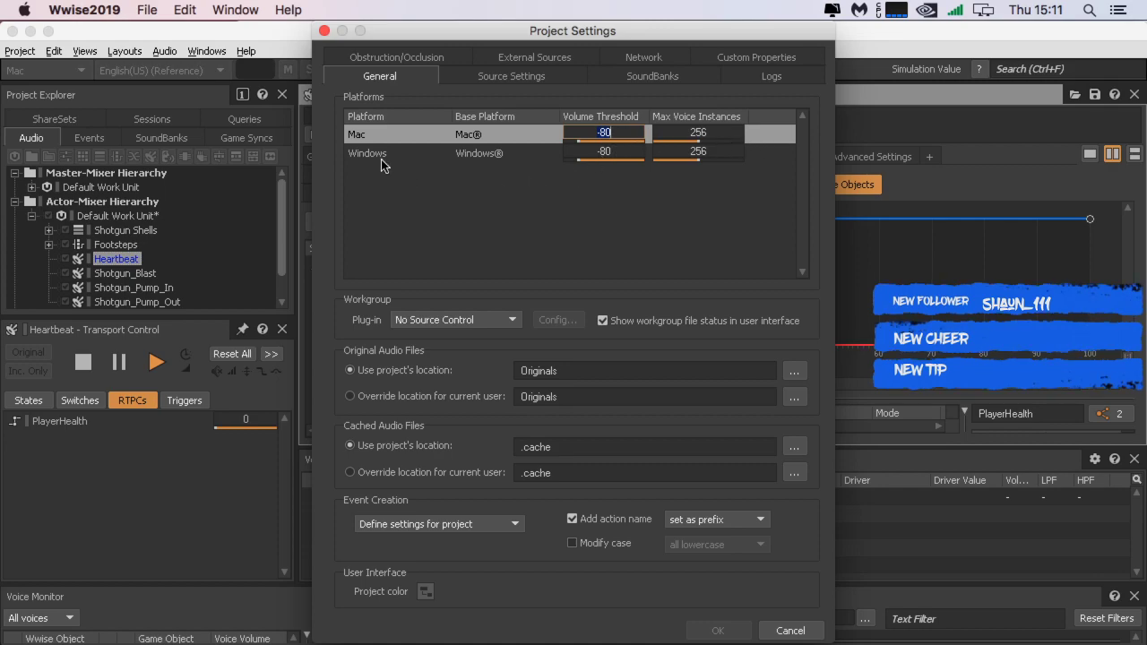
{"action": "left_click", "coordinate": [325, 31]}
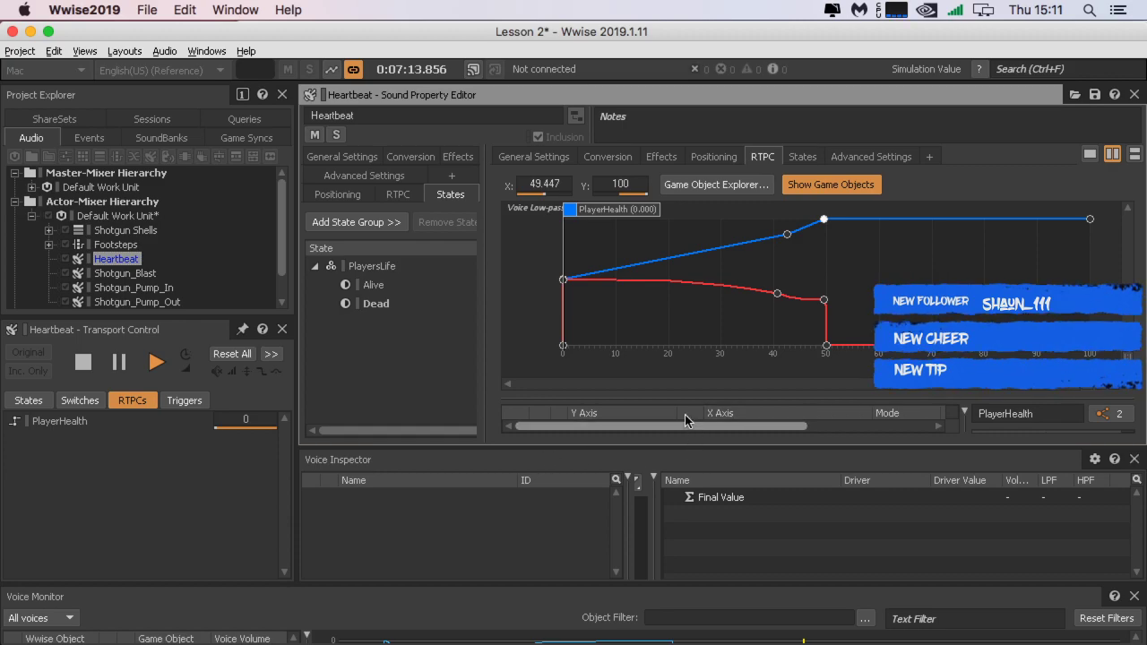
Step: Make sure Voice Inspector Data is enabled in the Profiler Settings and accept the settings
{"action": "left_click", "coordinate": [14, 51]}
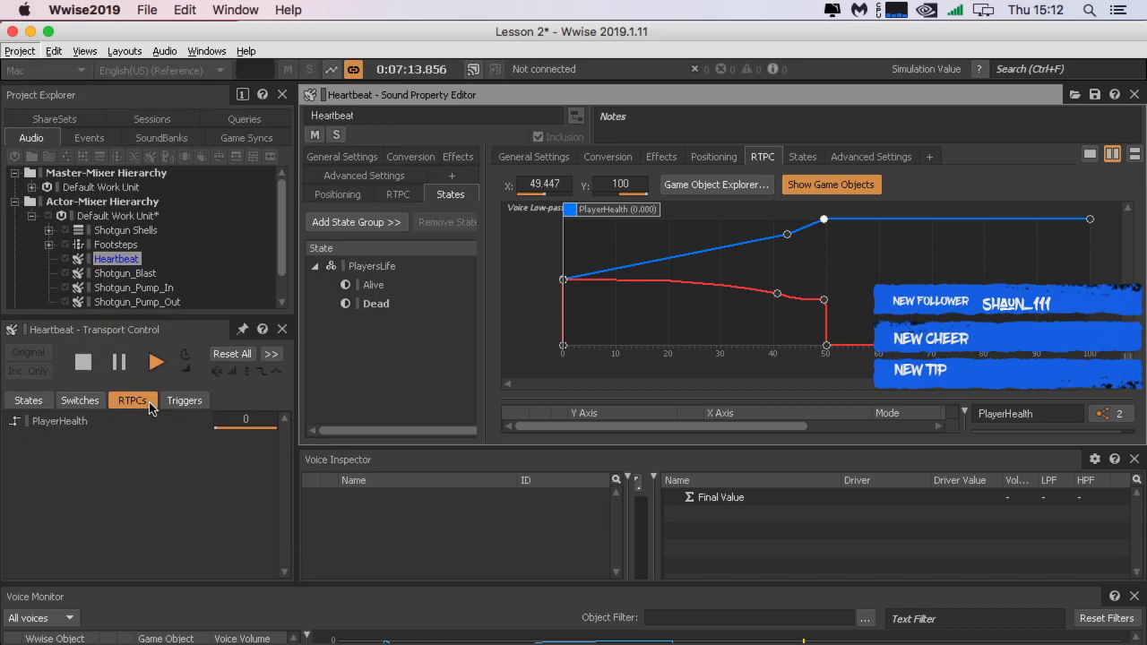
{"action": "left_click", "coordinate": [150, 405]}
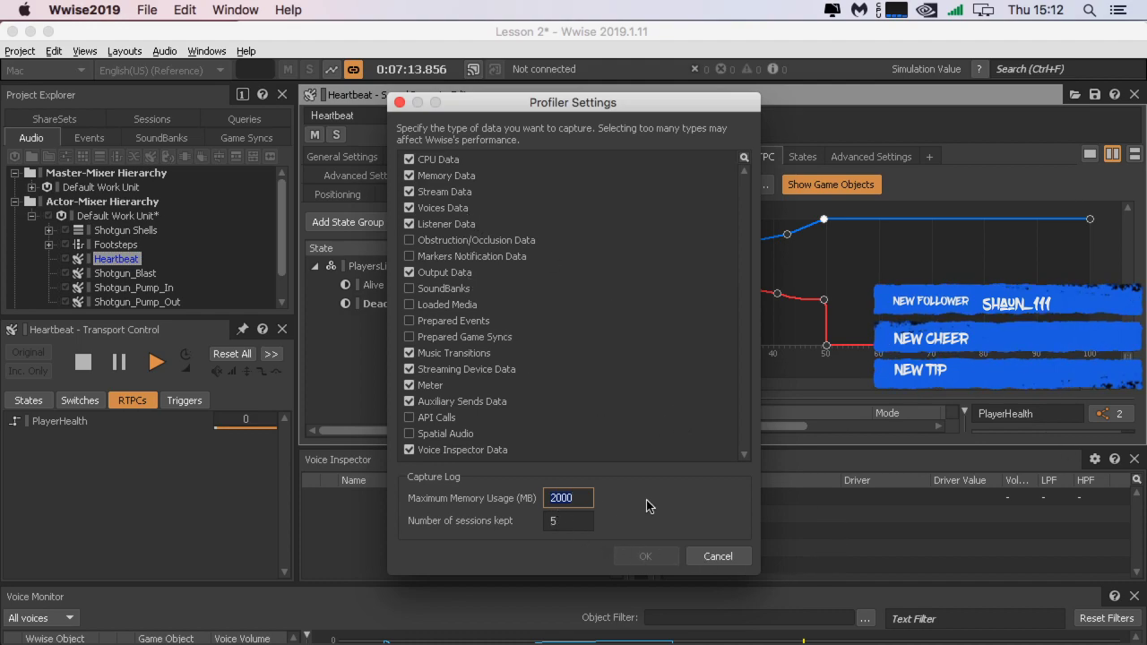
{"action": "left_click", "coordinate": [406, 450]}
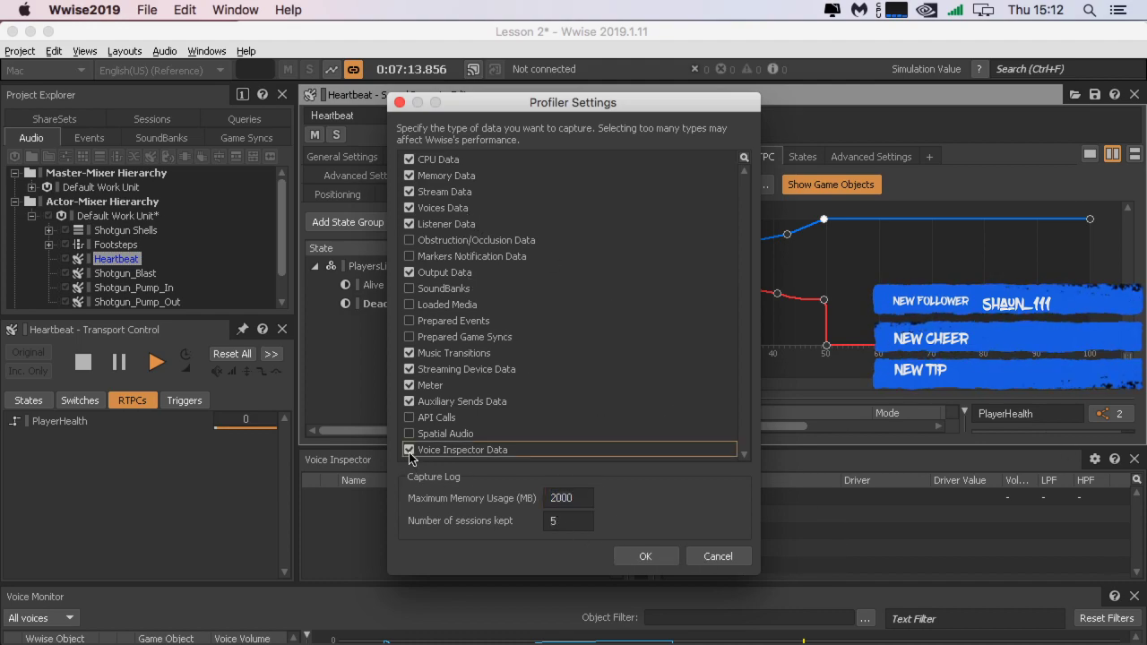
{"action": "left_click", "coordinate": [650, 554]}
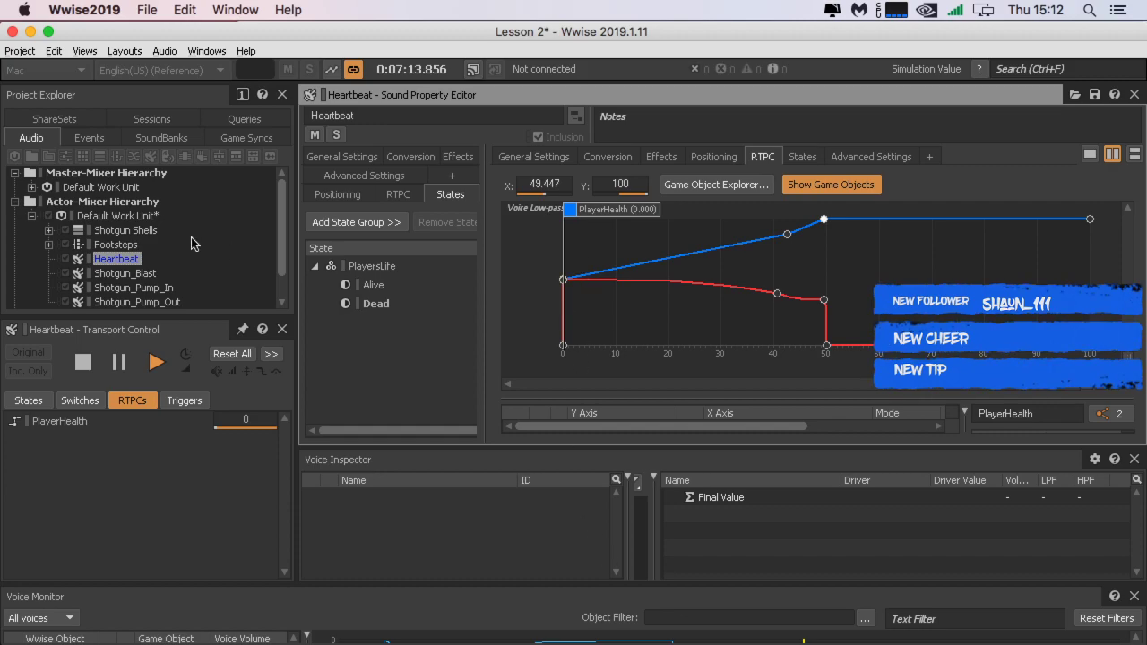
Step: Start a profiler capture with PlayerHealth raised to 47 and enlarge the Voice Monitor to show its graph
{"action": "left_click", "coordinate": [332, 69]}
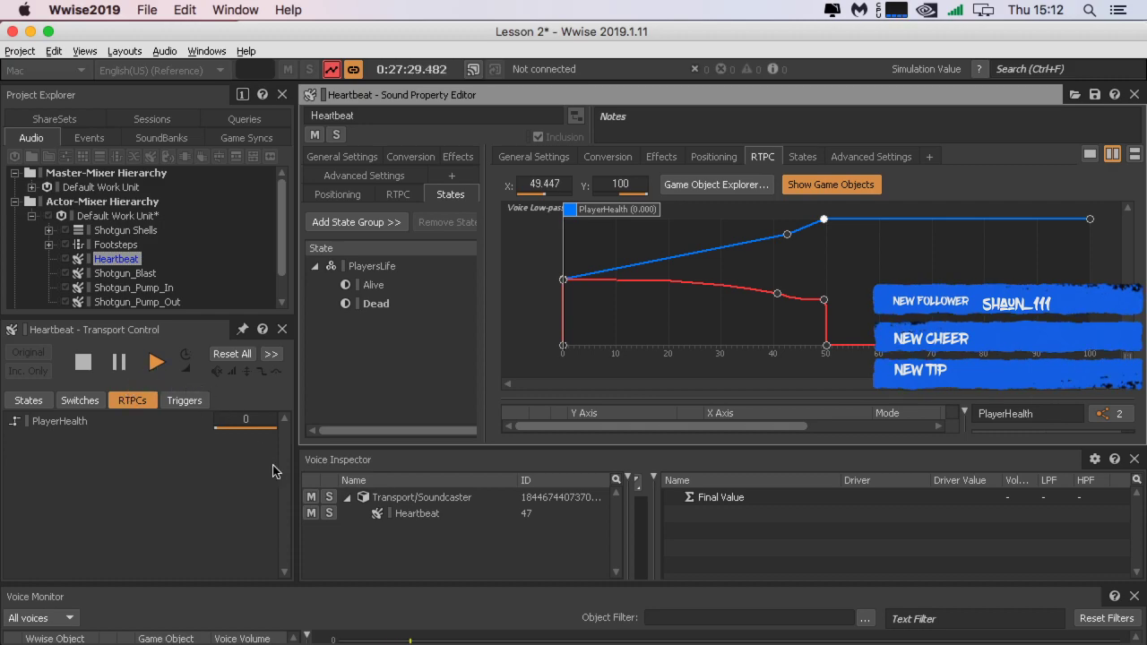
{"action": "left_click", "coordinate": [225, 423]}
{"action": "left_click_drag", "start_coordinate": [161, 440], "coordinate": [241, 440]}
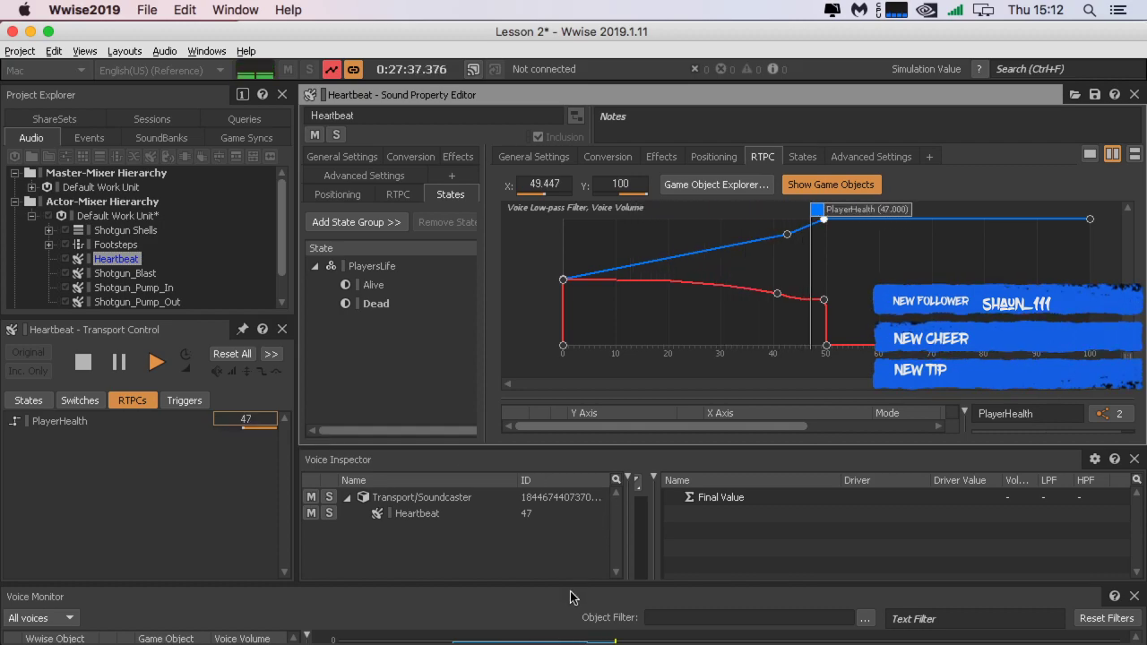
{"action": "left_click_drag", "start_coordinate": [570, 586], "coordinate": [574, 495]}
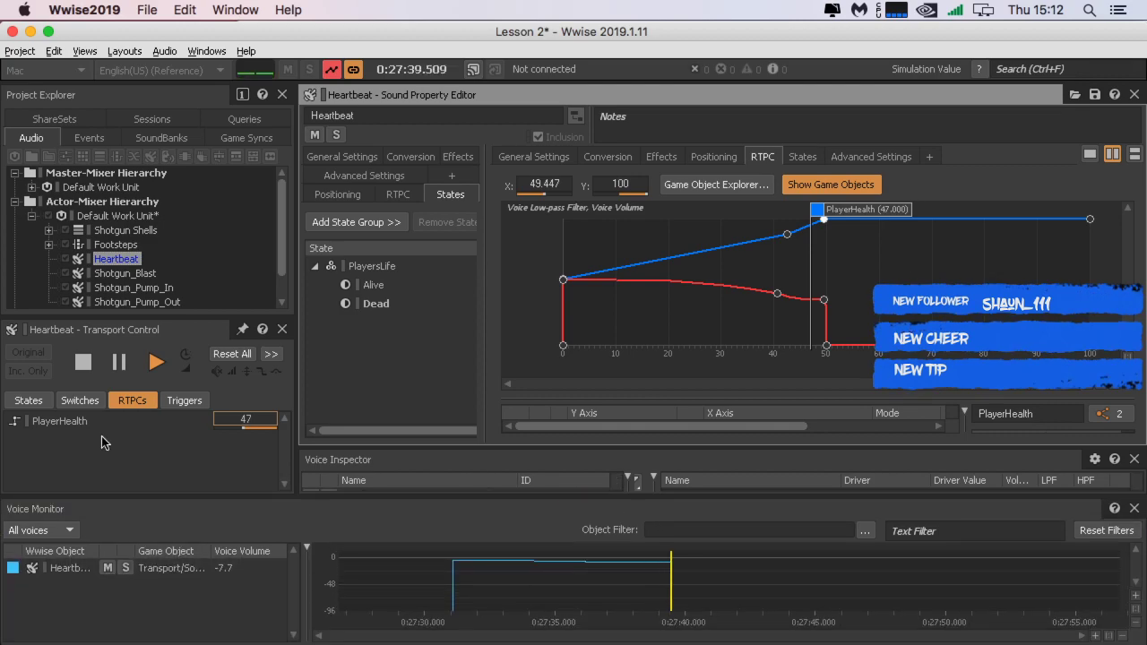
Step: Stop Heartbeat playback, return PlayerHealth to 0 and end the profiler capture
{"action": "left_click", "coordinate": [86, 362]}
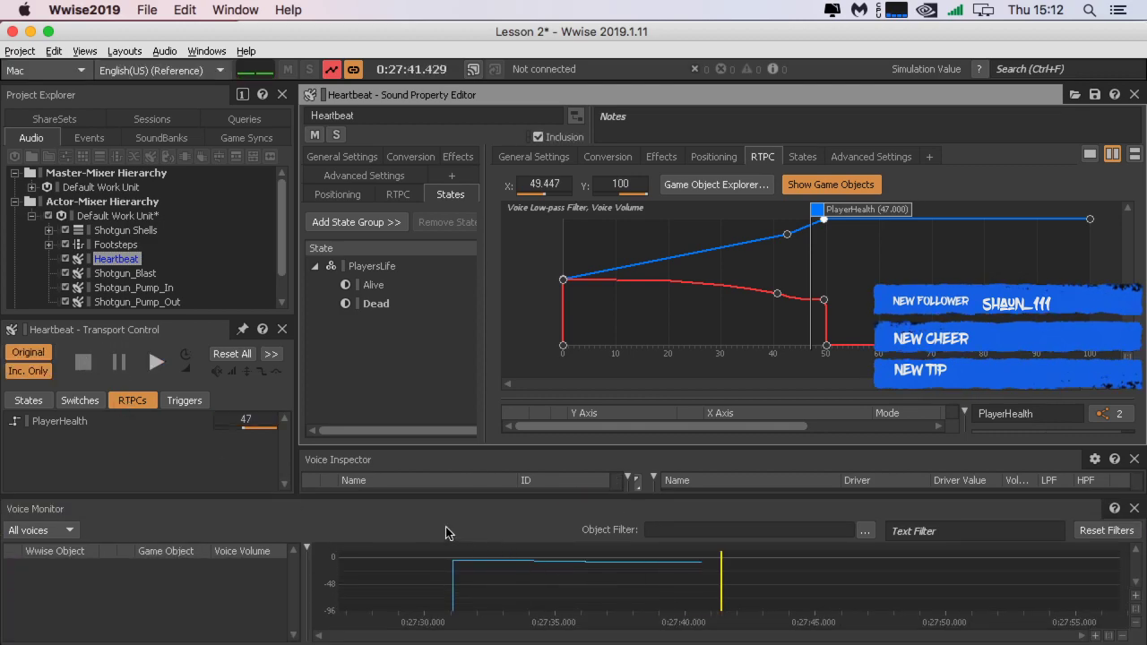
{"action": "left_click_drag", "start_coordinate": [244, 430], "coordinate": [161, 440]}
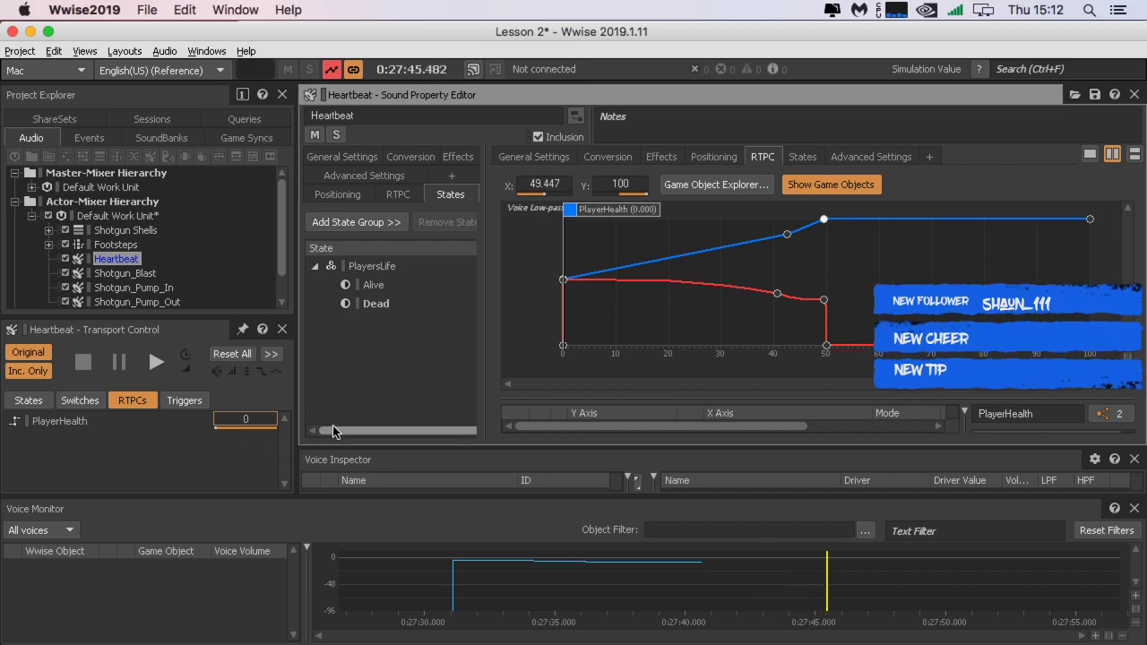
{"action": "left_click", "coordinate": [332, 69]}
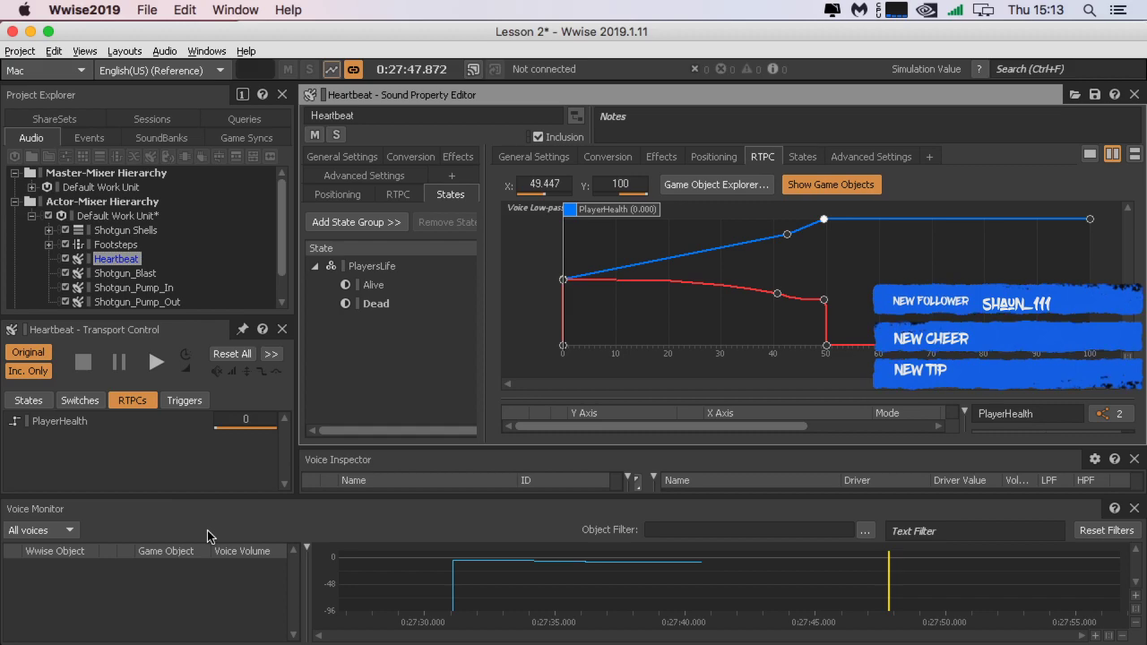
Step: Enlarge the Voice Inspector and capture a new Heartbeat playback with PlayerHealth at 22
{"action": "left_click_drag", "start_coordinate": [437, 448], "coordinate": [439, 286]}
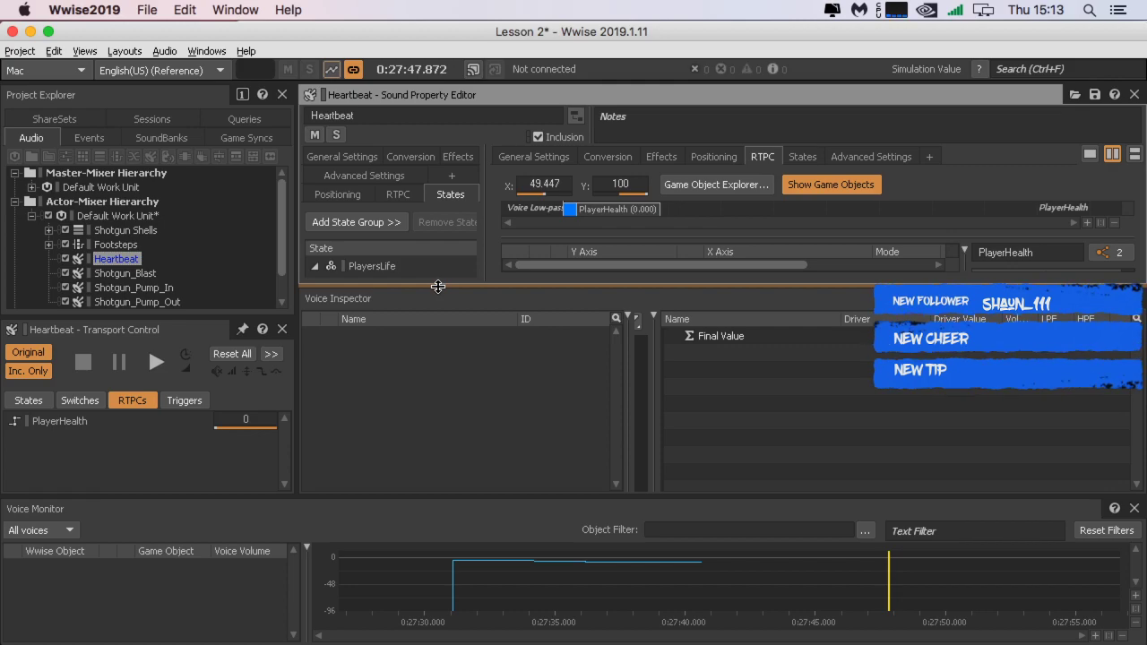
{"action": "left_click", "coordinate": [157, 361]}
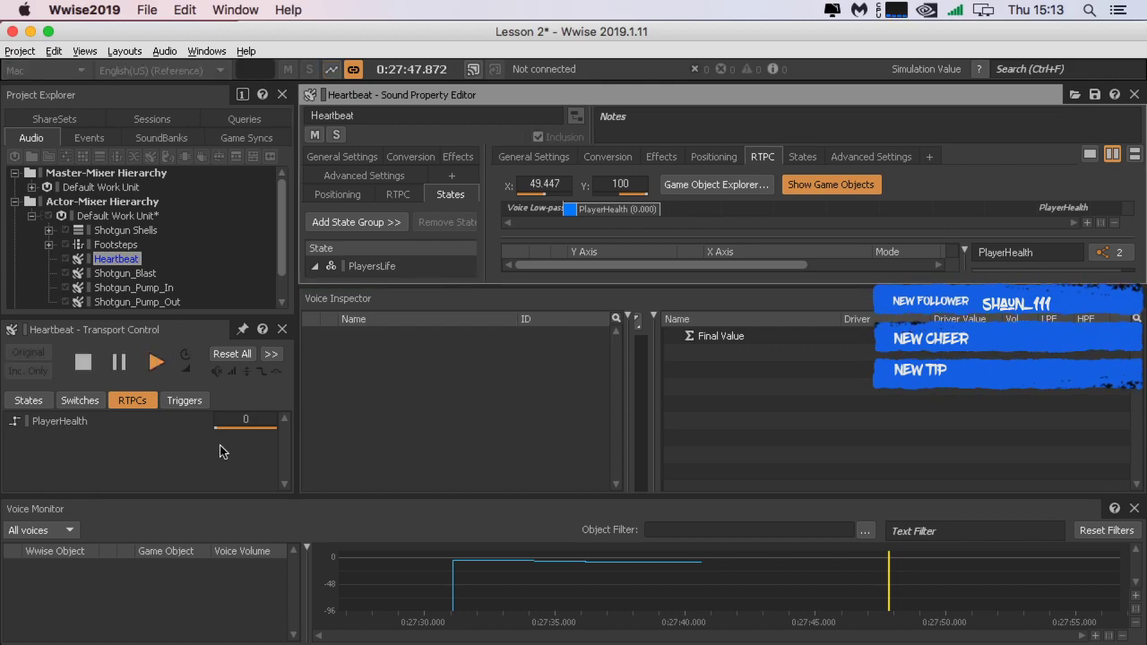
{"action": "mouse_move", "coordinate": [233, 427]}
{"action": "left_mouse_down"}
{"action": "mouse_move", "coordinate": [172, 440]}
{"action": "mouse_move", "coordinate": [196, 440]}
{"action": "left_mouse_up"}
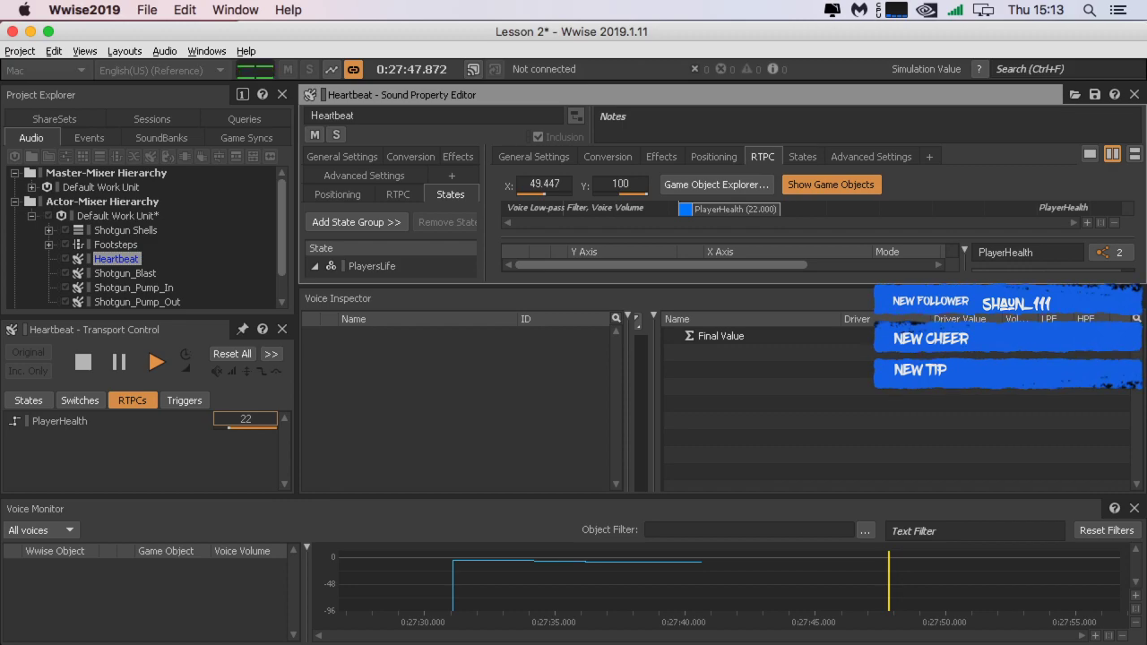
{"action": "left_click", "coordinate": [332, 69]}
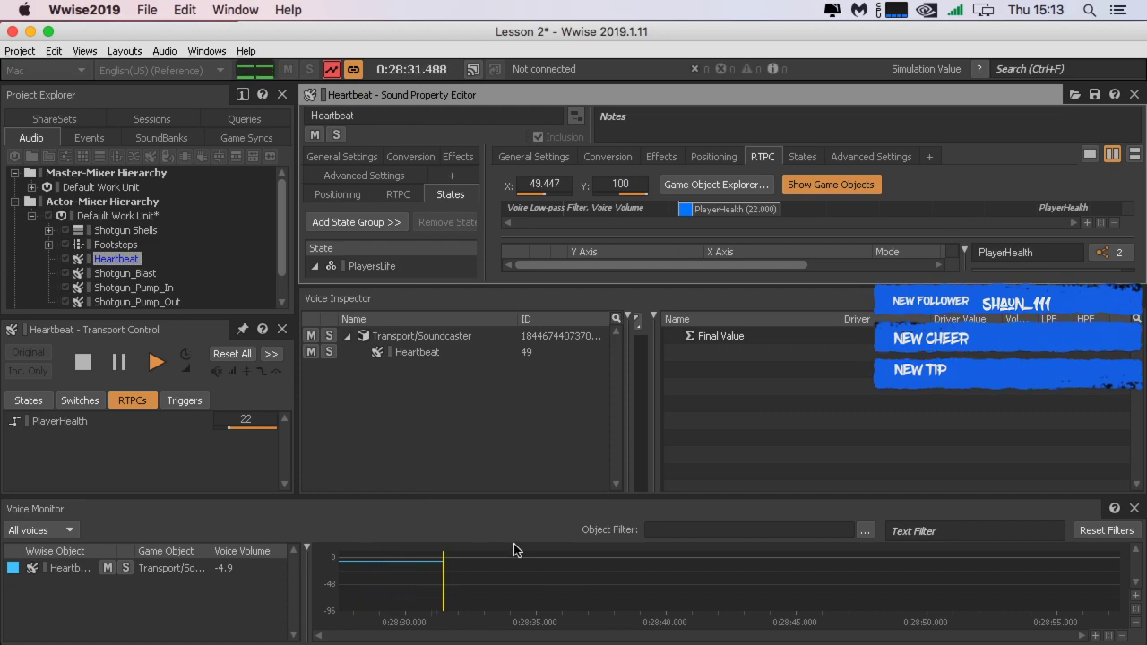
Step: Select the Heartbeat voice in the Voice Inspector and widen its signal flow pane to show the path to the Master Audio Bus
{"action": "left_click", "coordinate": [62, 572]}
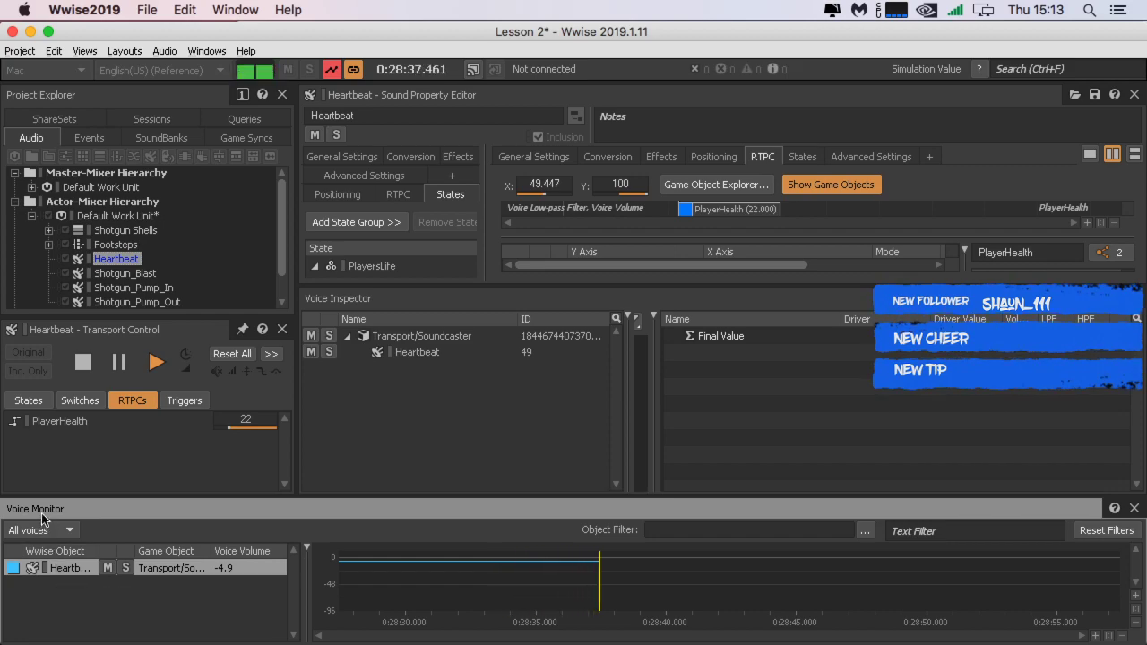
{"action": "left_click", "coordinate": [435, 354]}
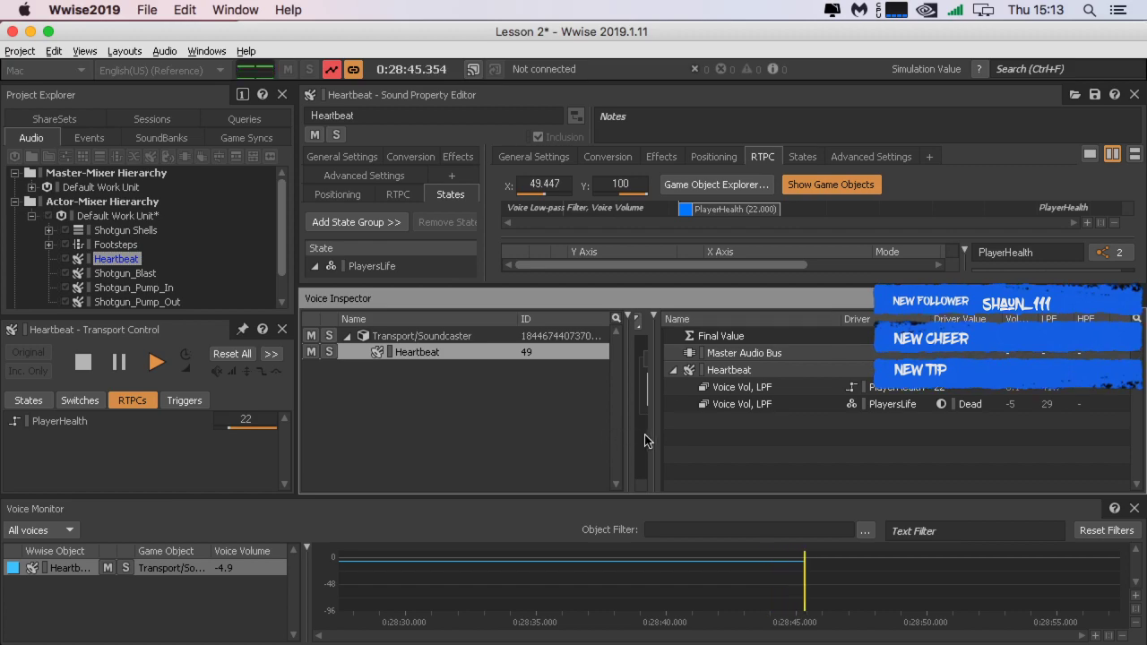
{"action": "left_click_drag", "start_coordinate": [631, 439], "coordinate": [481, 463]}
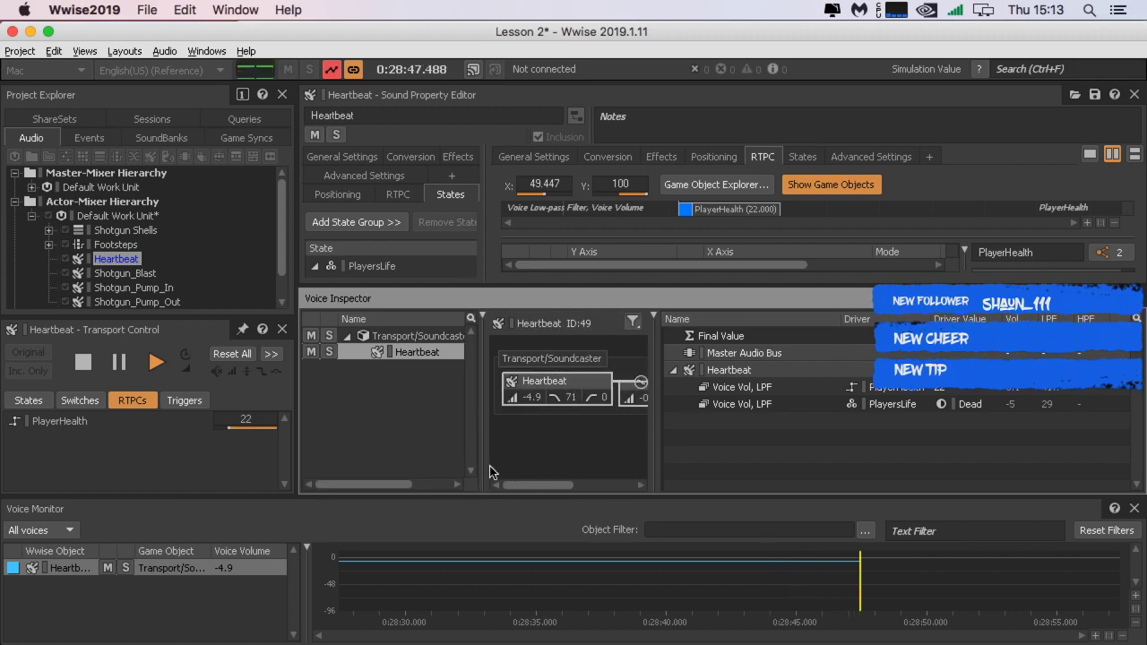
{"action": "left_click_drag", "start_coordinate": [651, 463], "coordinate": [766, 463]}
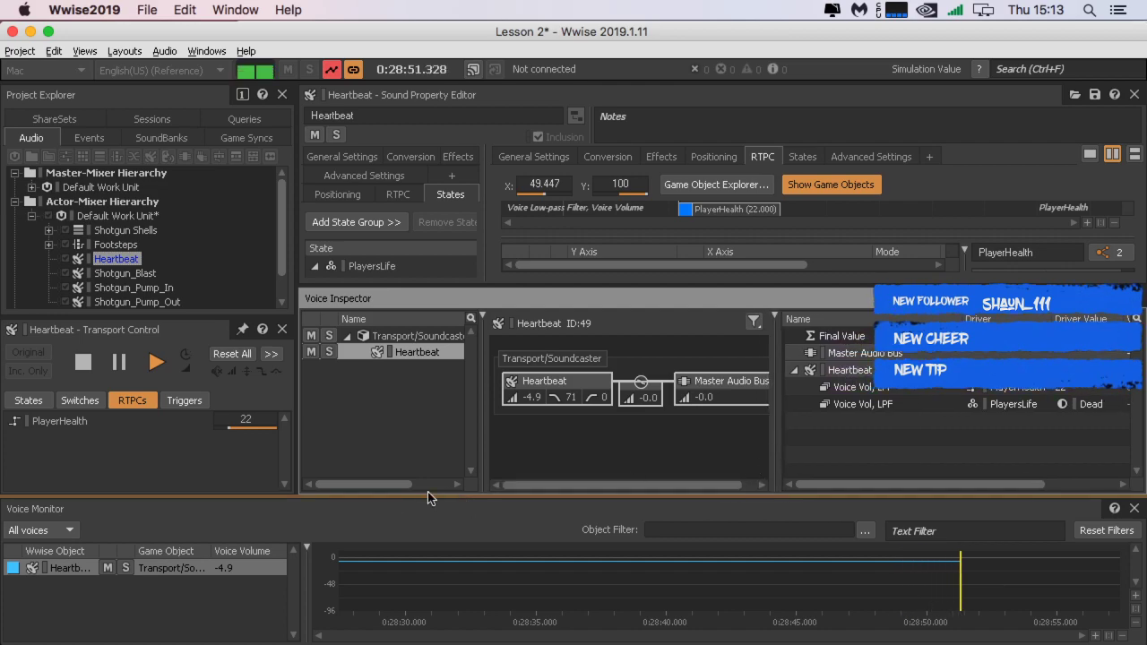
Step: Sweep PlayerHealth down to 0 while Heartbeat plays and end the profiler capture
{"action": "mouse_move", "coordinate": [239, 434]}
{"action": "left_mouse_down"}
{"action": "mouse_move", "coordinate": [160, 440]}
{"action": "mouse_move", "coordinate": [283, 440]}
{"action": "mouse_move", "coordinate": [73, 428]}
{"action": "left_mouse_up"}
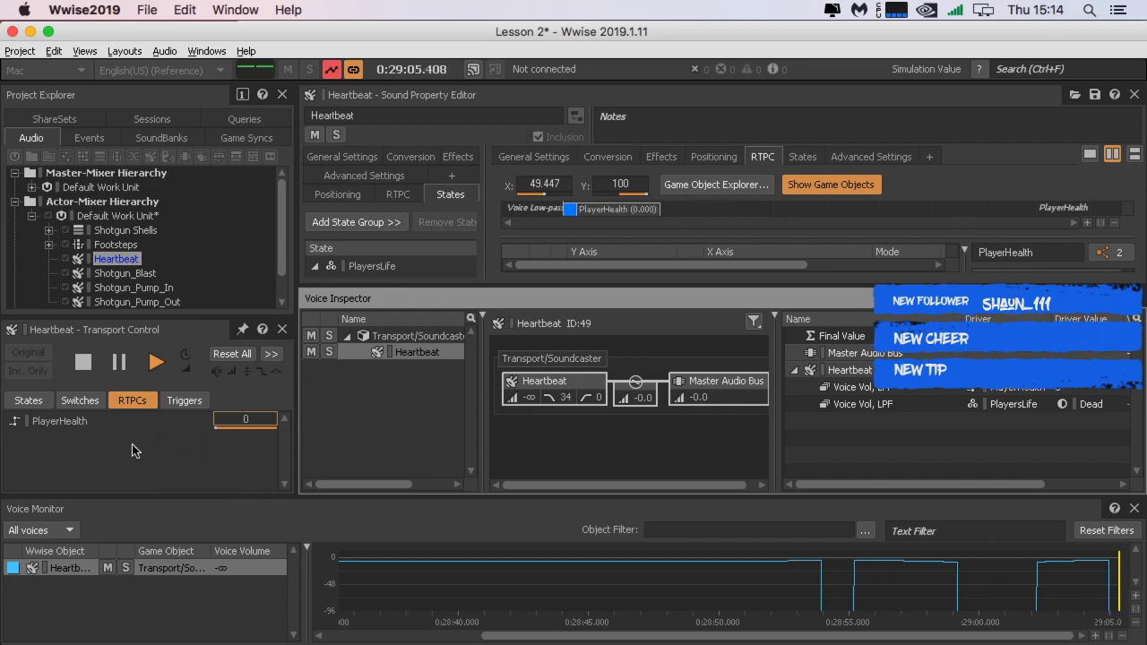
{"action": "left_click", "coordinate": [334, 70]}
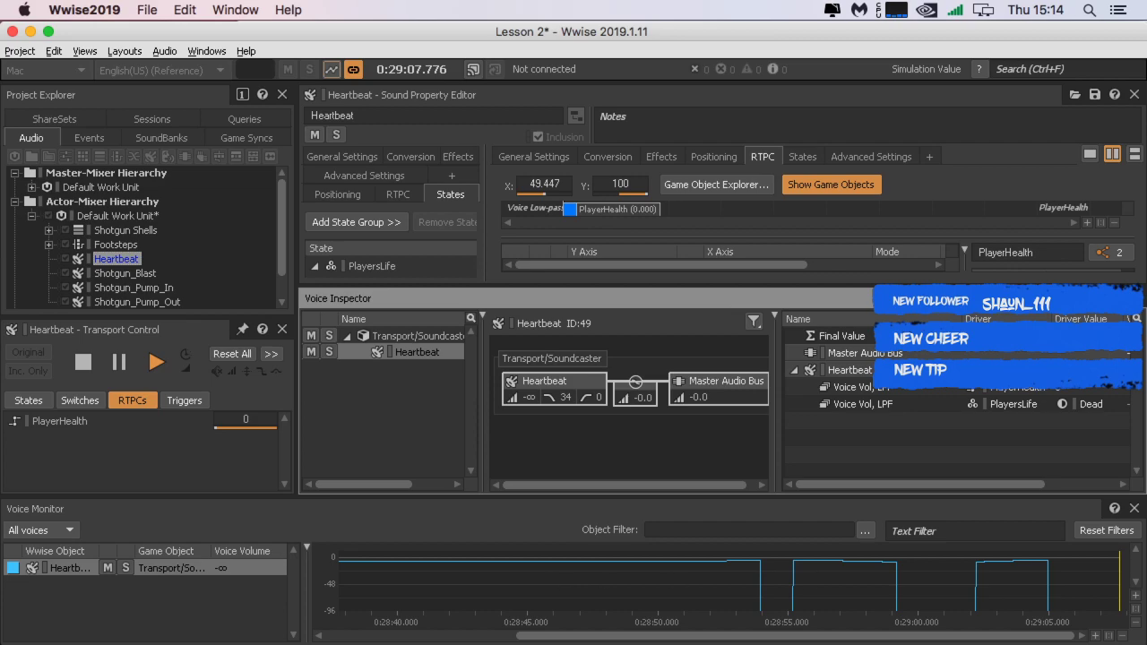
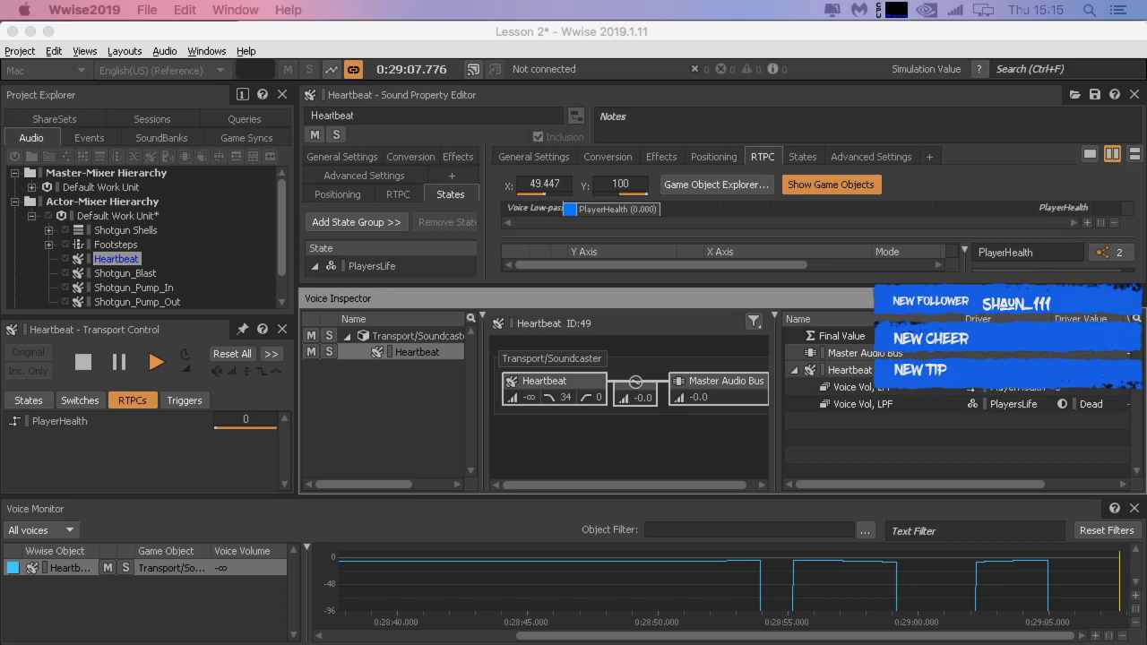
Step: Switch to Firefox and read the lesson instructions on integrating game syncs into Cube
{"action": "left_click_drag", "start_coordinate": [873, 2], "coordinate": [945, 12]}
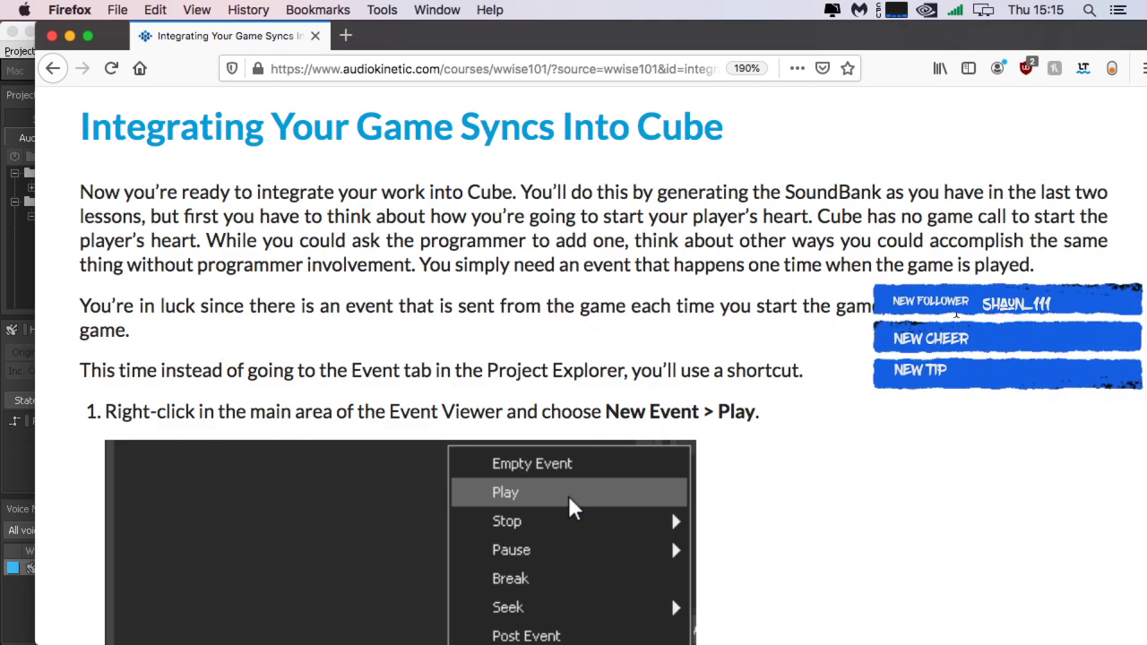
{"action": "left_click_drag", "start_coordinate": [1063, 316], "coordinate": [920, 357]}
{"action": "left_click", "coordinate": [78, 364]}
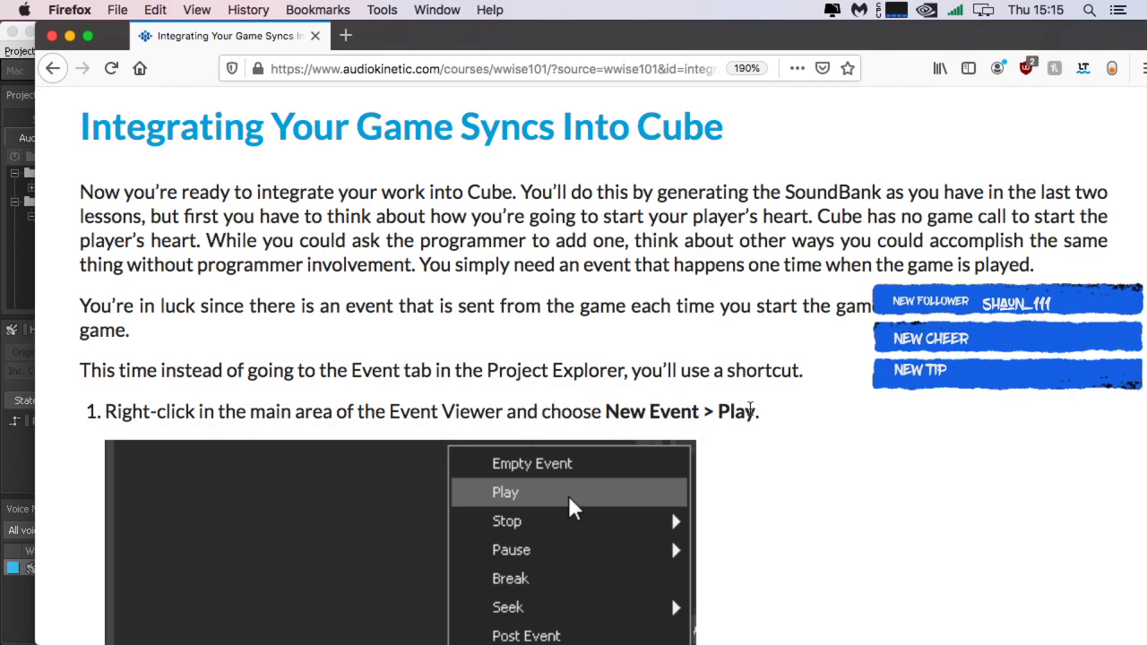
{"action": "left_click_drag", "start_coordinate": [525, 43], "coordinate": [1146, 59]}
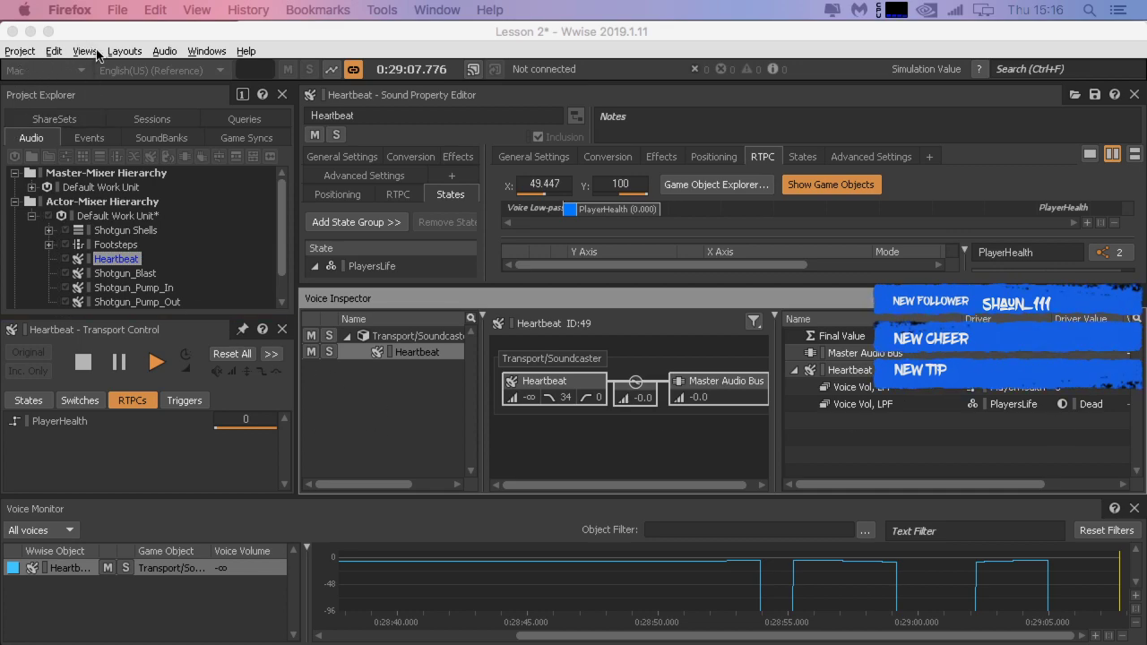
Step: Switch to Wwise's Designer layout and create a Play event named Map_Loaded in the Default Work Unit
{"action": "left_click", "coordinate": [126, 51]}
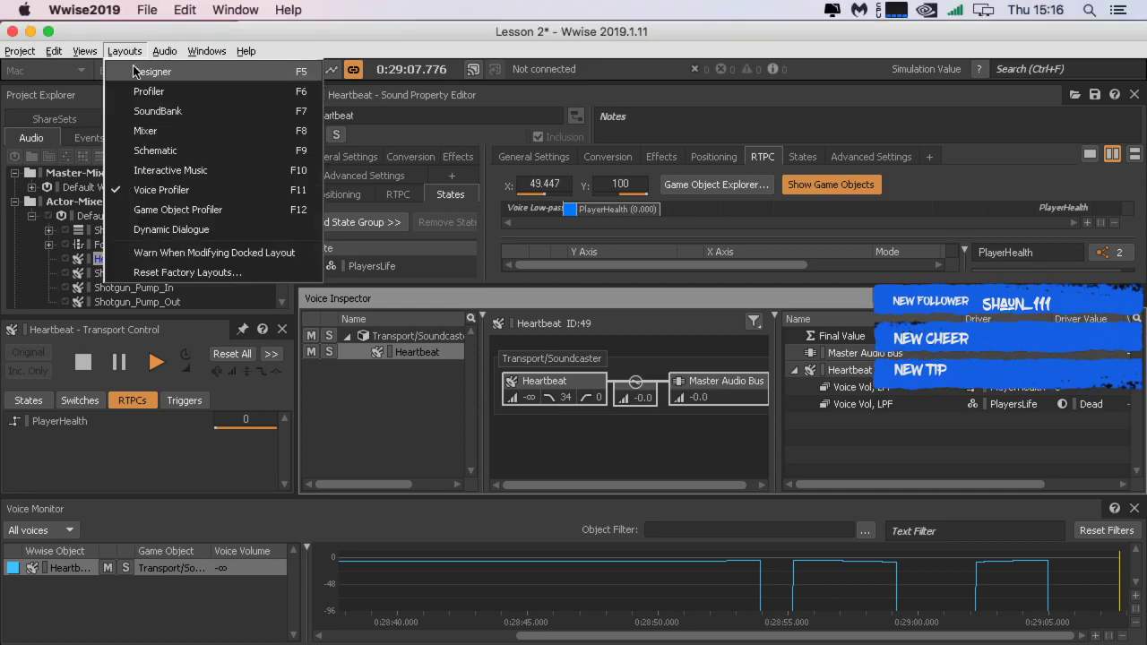
{"action": "left_click", "coordinate": [135, 72]}
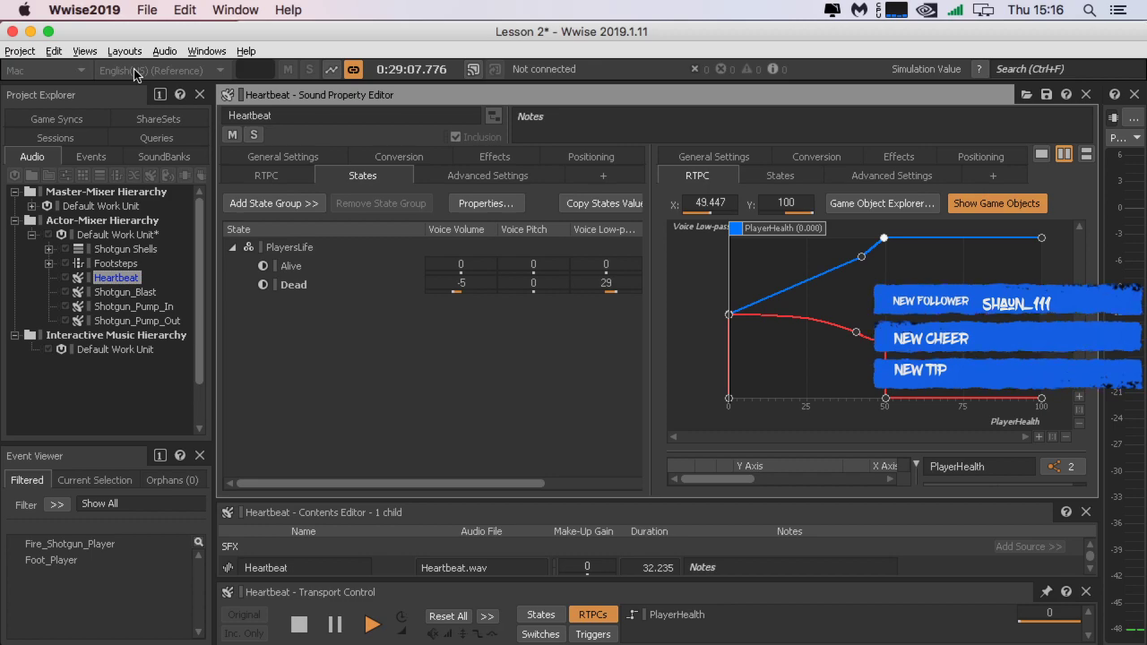
{"action": "right_click", "coordinate": [58, 584]}
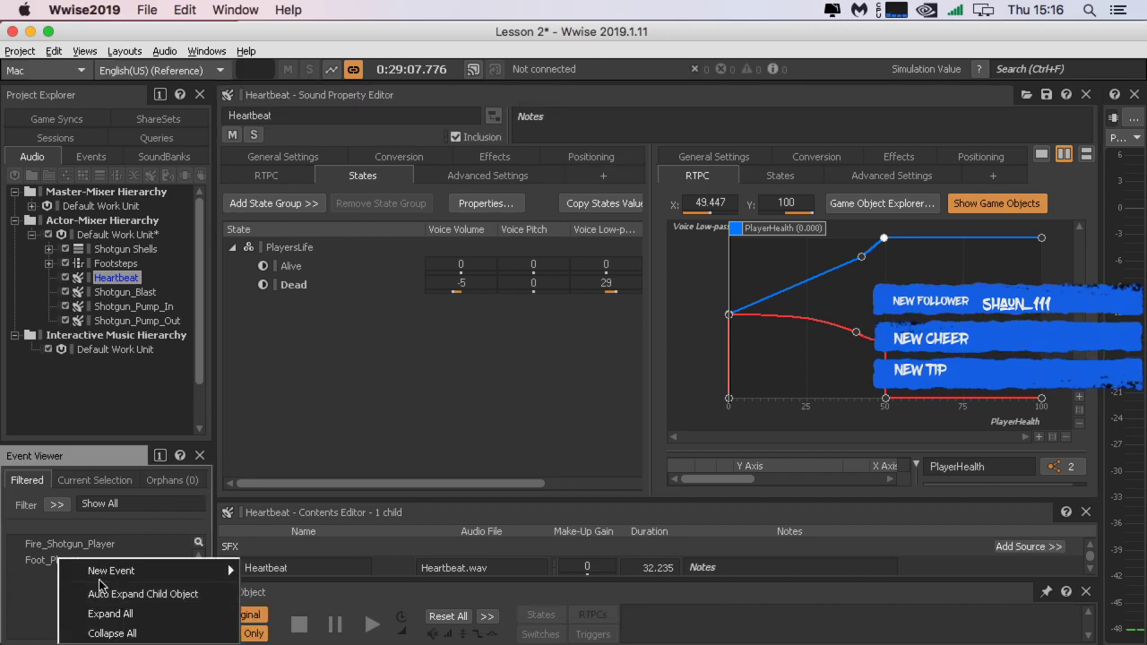
{"action": "mouse_move", "coordinate": [105, 581]}
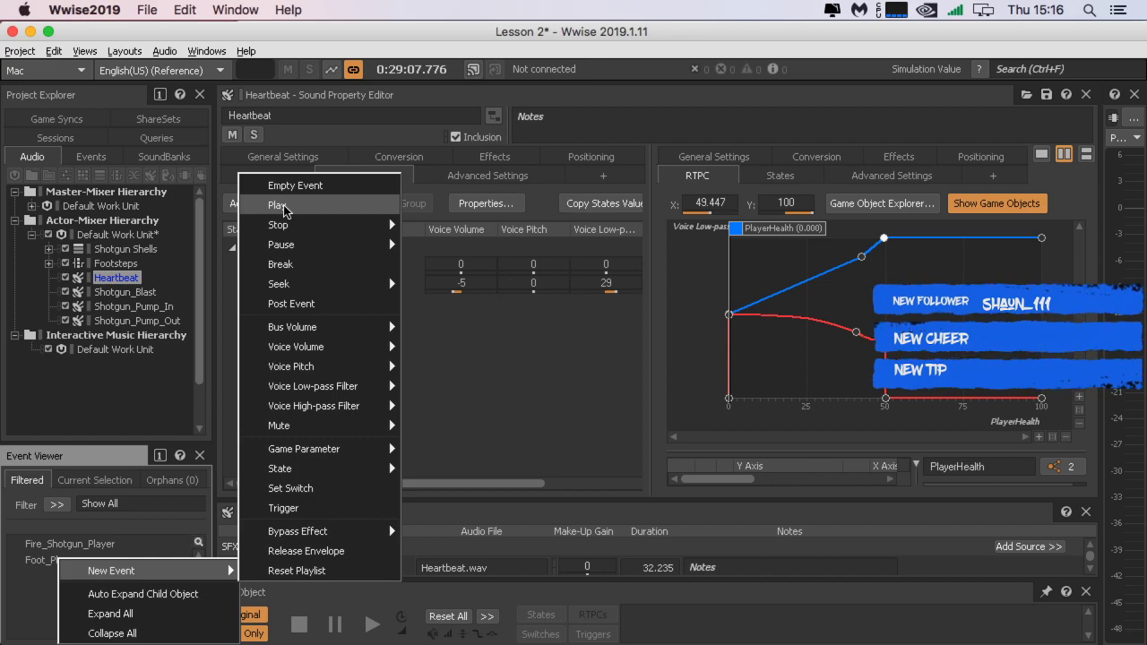
{"action": "mouse_move", "coordinate": [282, 225]}
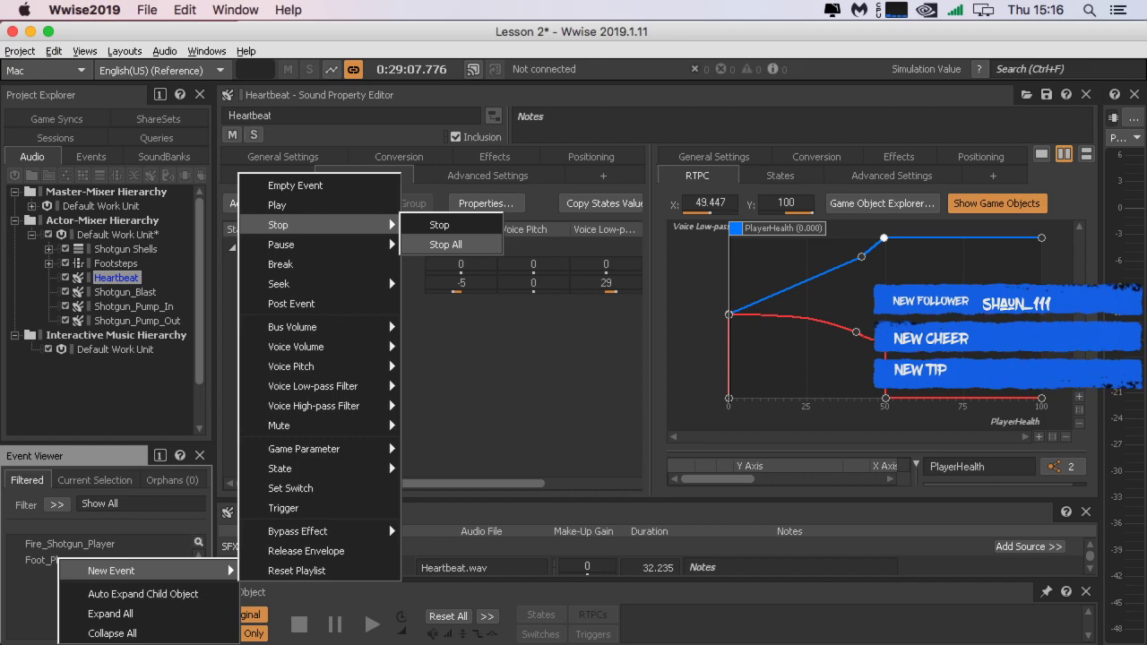
{"action": "left_click", "coordinate": [305, 206]}
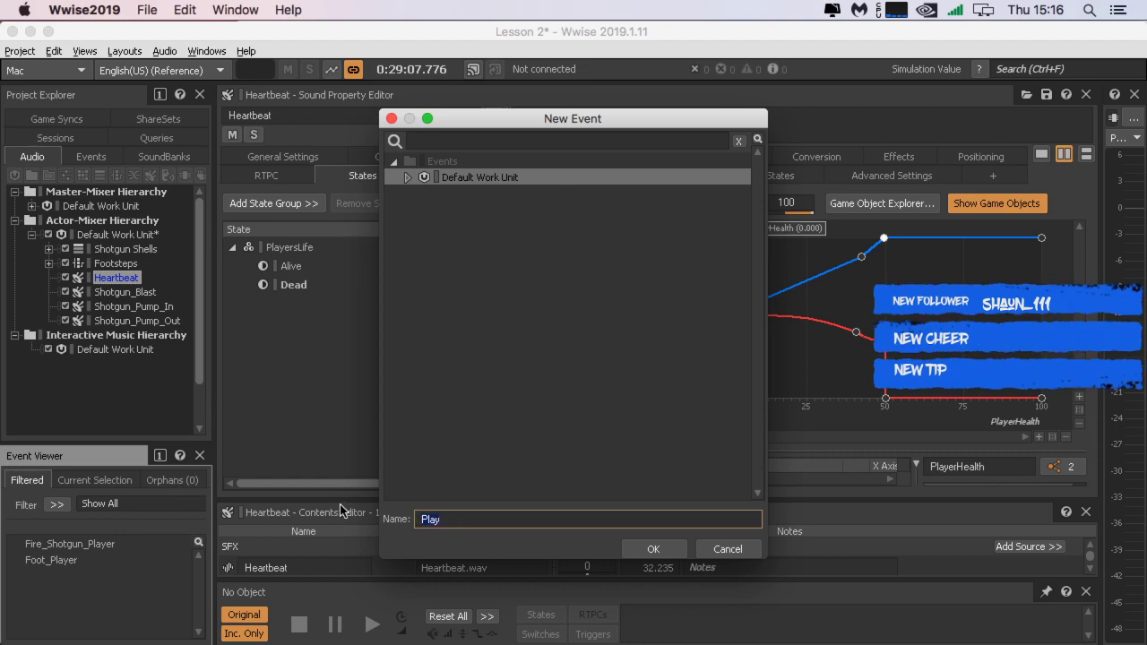
{"action": "type", "text": "Map_"}
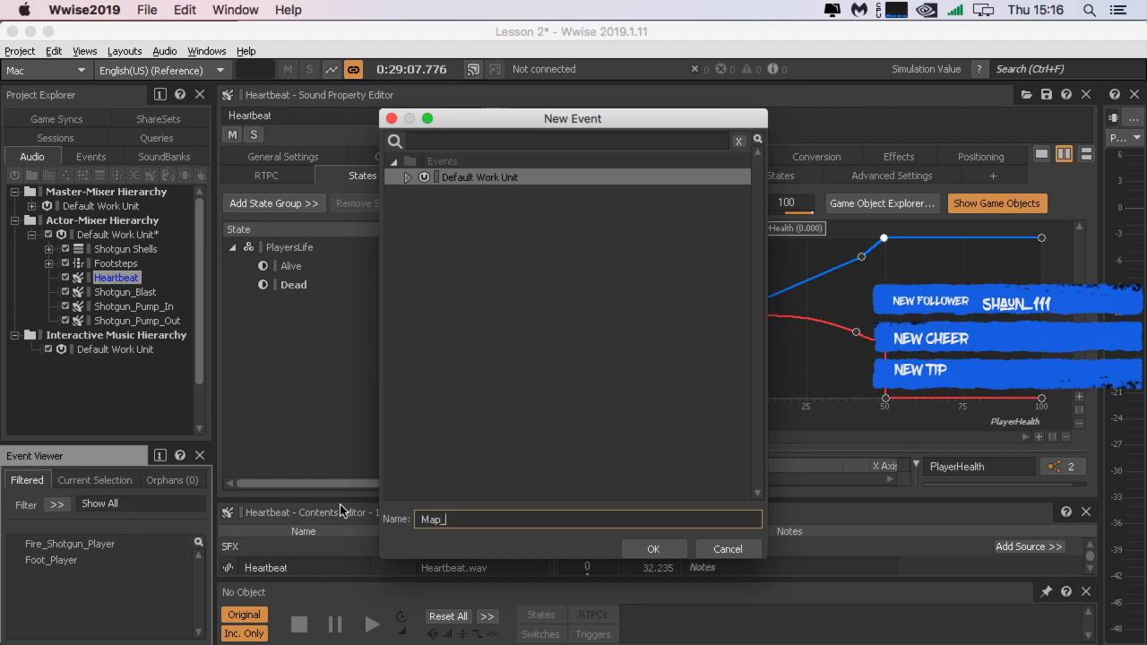
{"action": "type", "text": "Loaded"}
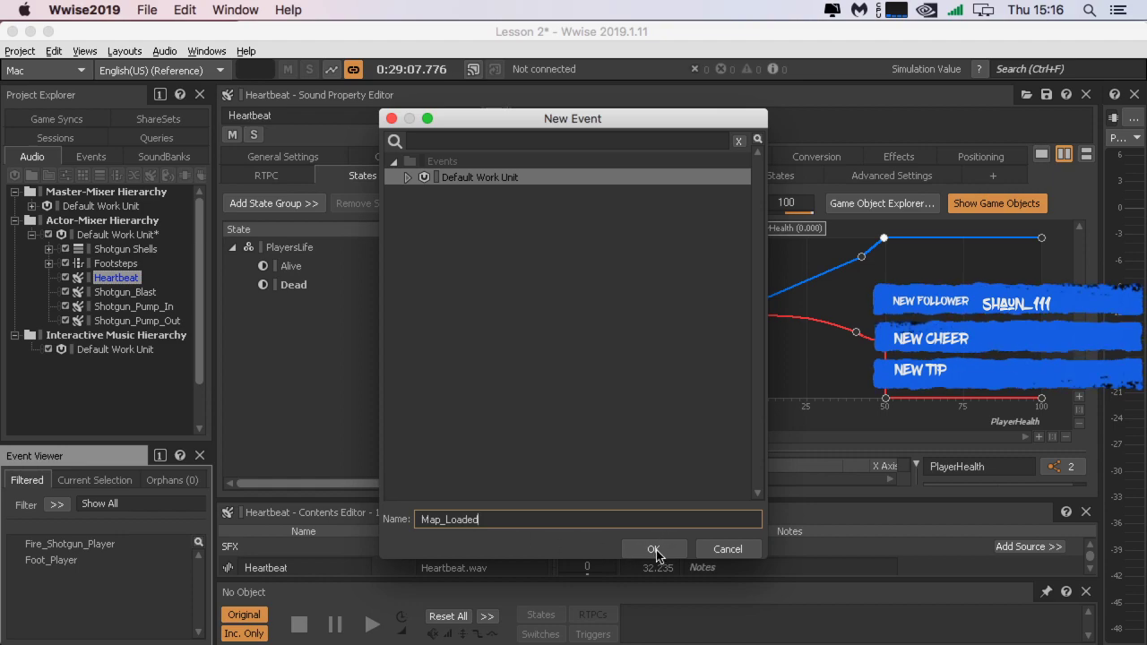
{"action": "left_click", "coordinate": [458, 177]}
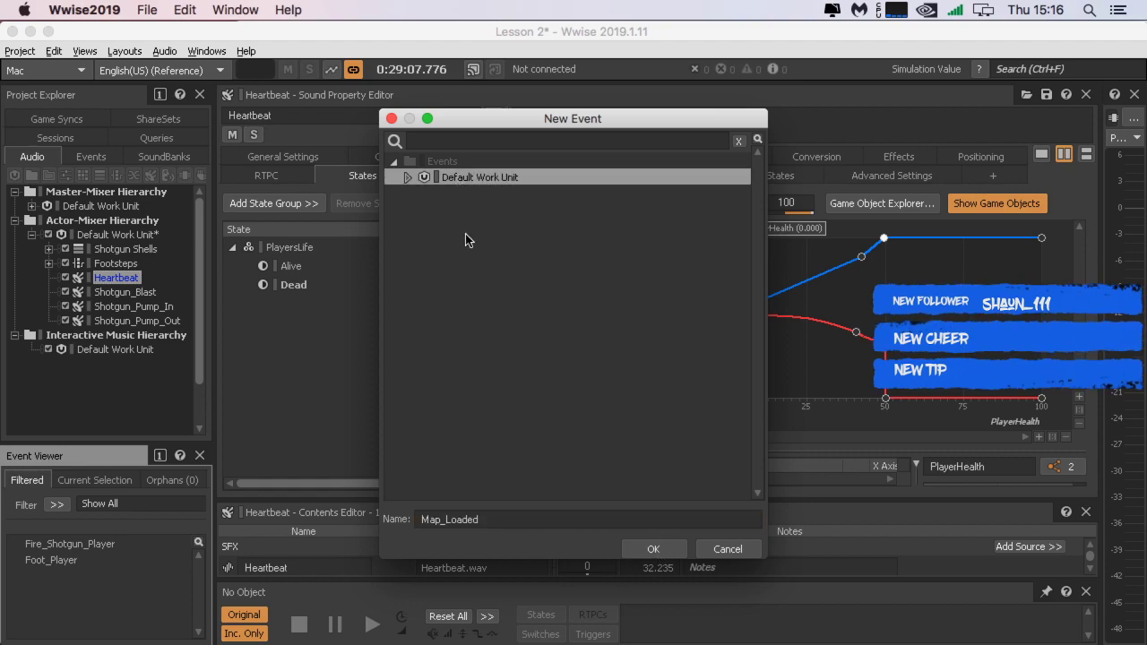
{"action": "left_click", "coordinate": [492, 520]}
{"action": "left_click", "coordinate": [660, 549]}
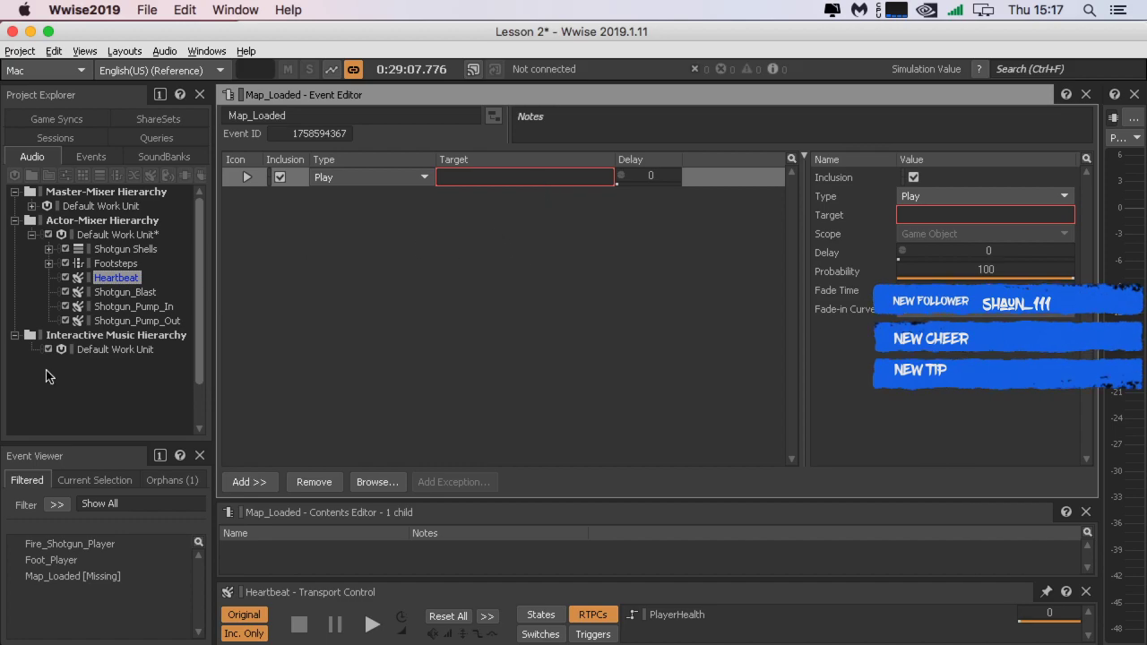
Step: Assign Heartbeat as the target of the Map_Loaded Play action and audition the sound, leaving PlayerHealth at 0
{"action": "left_click_drag", "start_coordinate": [93, 282], "coordinate": [475, 179]}
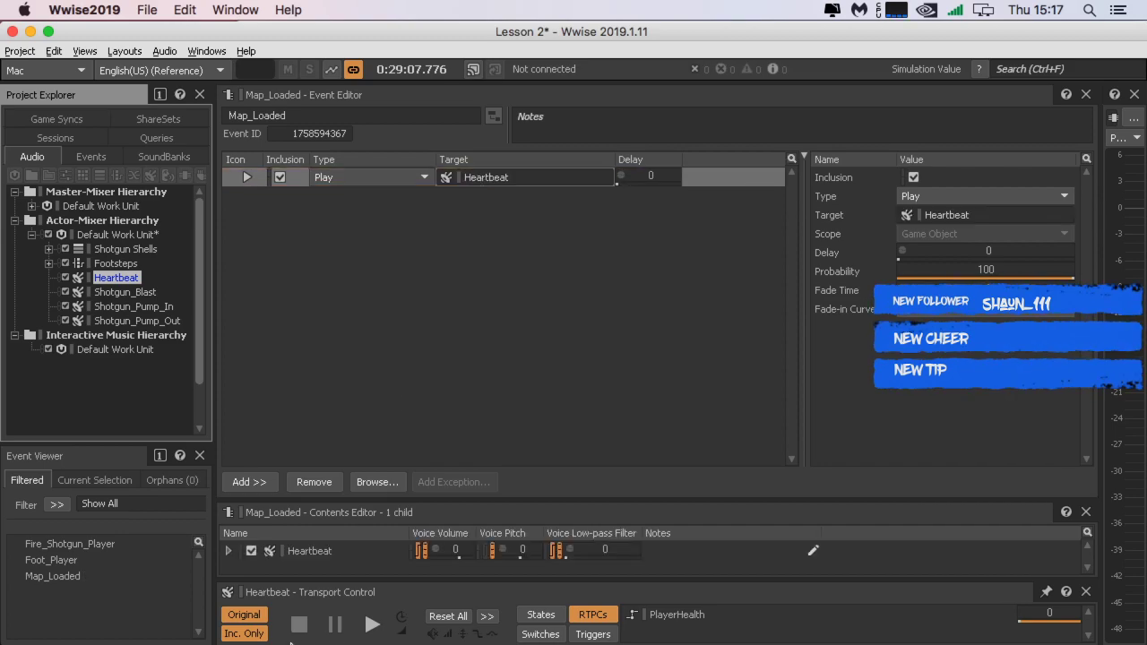
{"action": "left_click", "coordinate": [371, 624]}
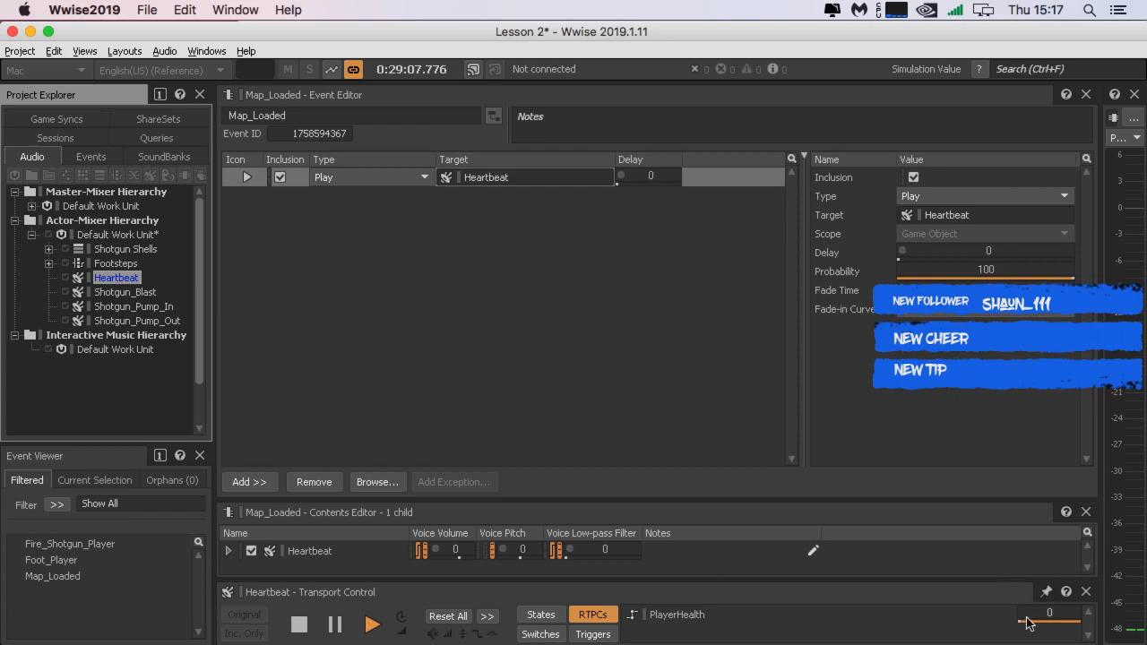
{"action": "mouse_move", "coordinate": [1022, 620]}
{"action": "left_mouse_down"}
{"action": "mouse_move", "coordinate": [1035, 620]}
{"action": "mouse_move", "coordinate": [1021, 620]}
{"action": "left_mouse_up"}
{"action": "left_click", "coordinate": [300, 627]}
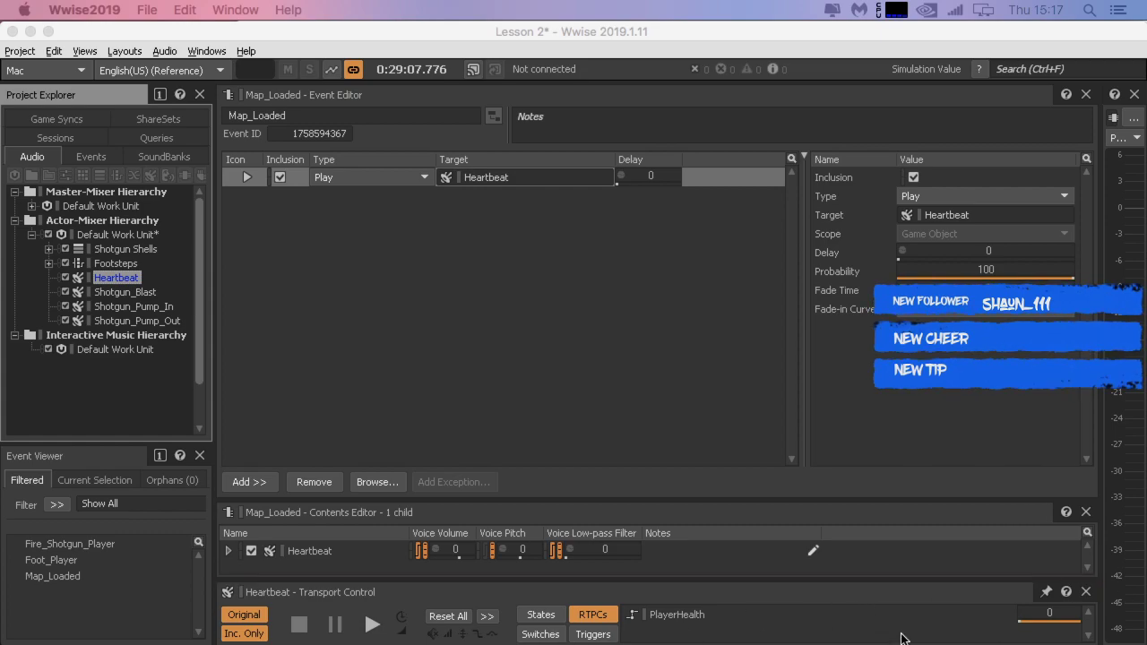
{"action": "left_click_drag", "start_coordinate": [1022, 623], "coordinate": [965, 633]}
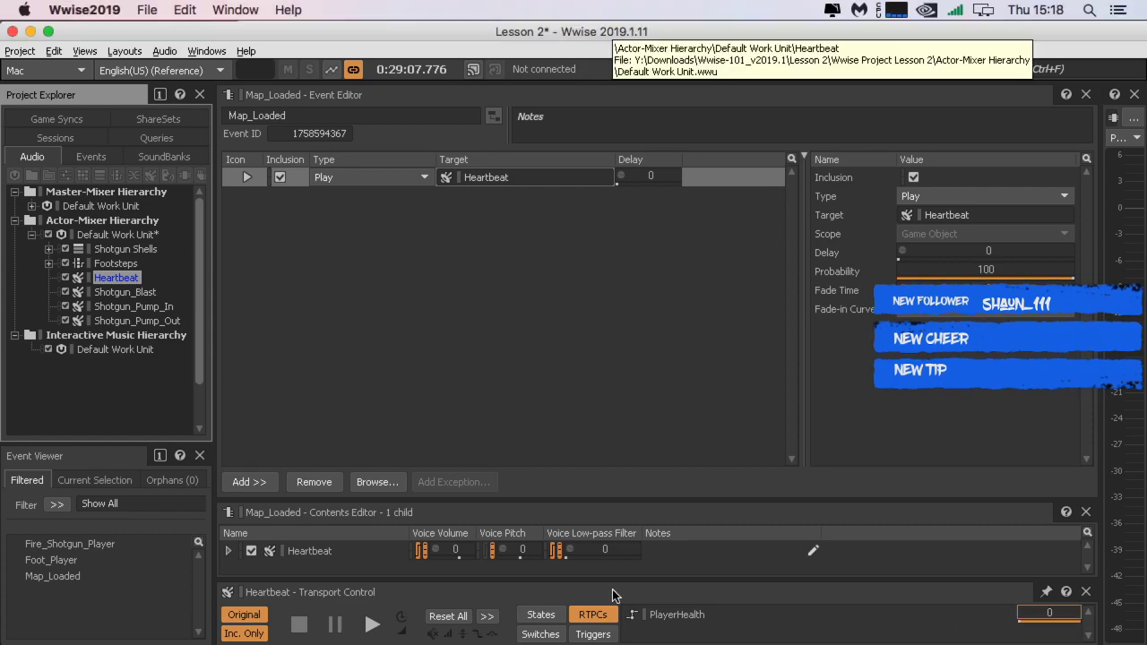
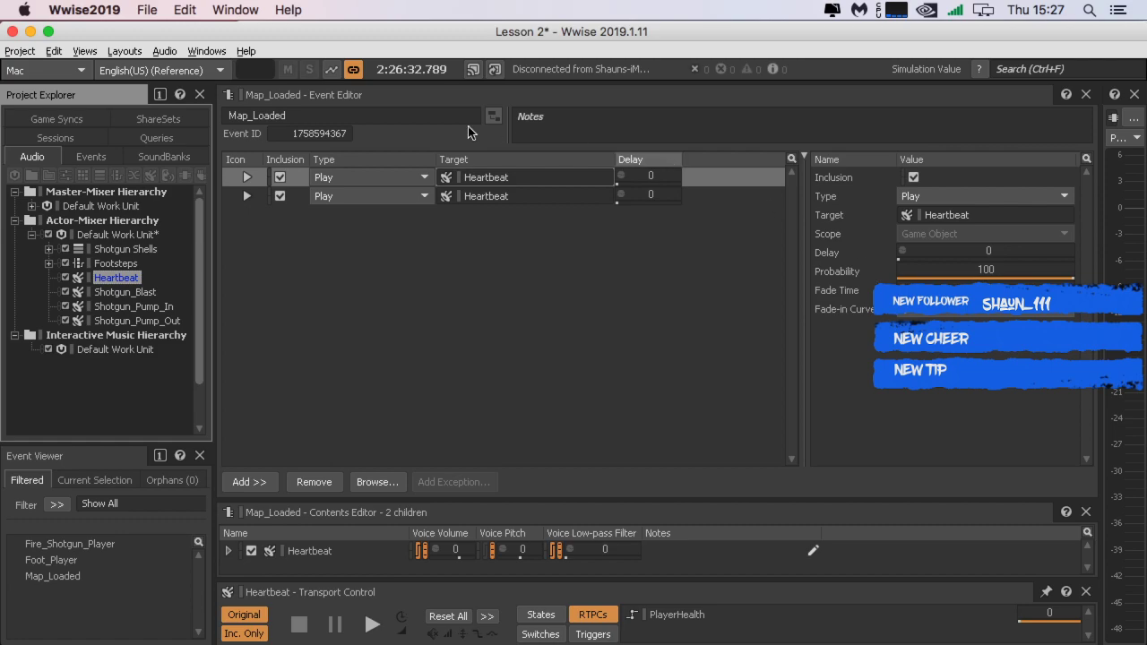
Step: Change the first Heartbeat action in the Map_Loaded event to Stop
{"action": "left_click", "coordinate": [421, 177]}
{"action": "mouse_move", "coordinate": [398, 220]}
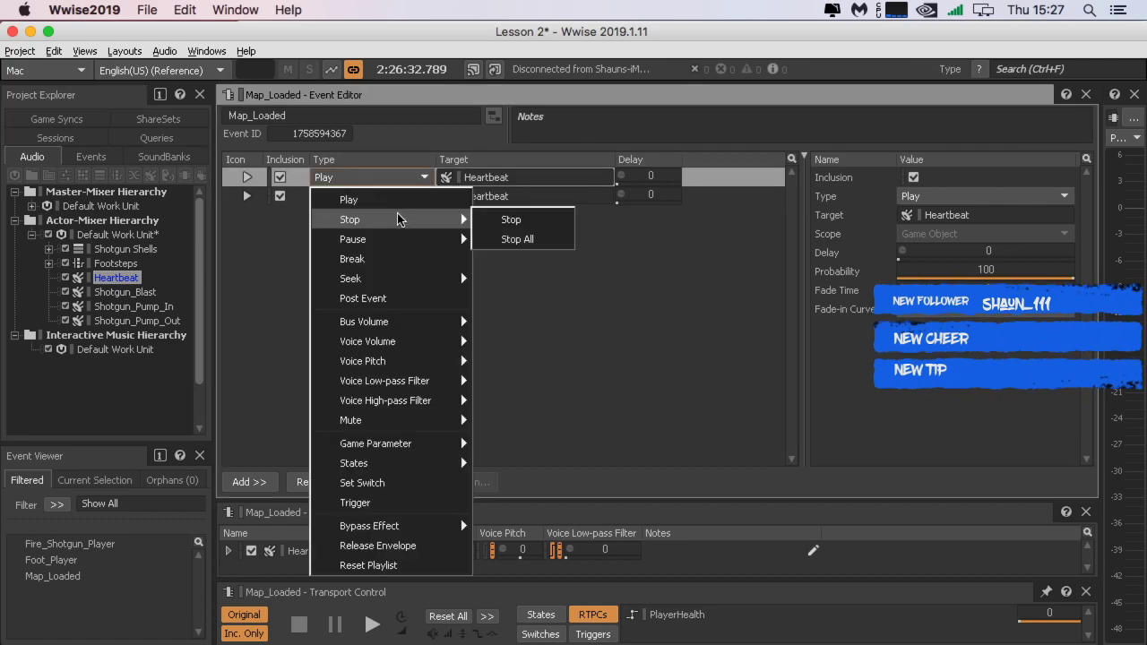
{"action": "left_click", "coordinate": [482, 220]}
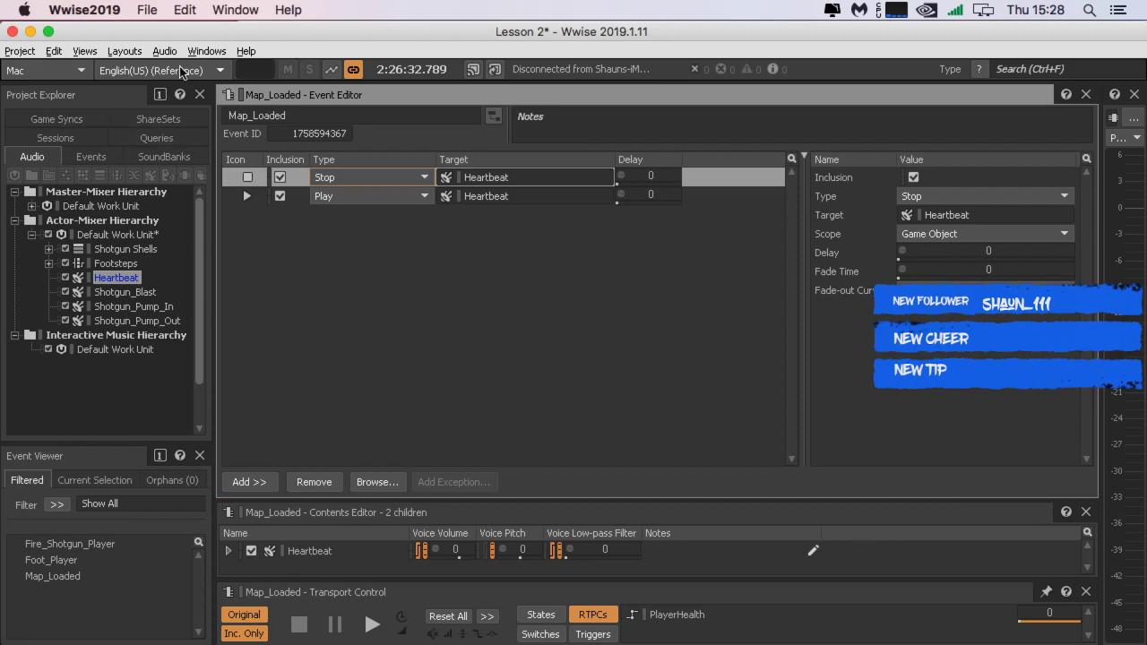
Step: Switch to the SoundBank layout and select the Main SoundBank inside the Default Work Unit
{"action": "left_click", "coordinate": [126, 52]}
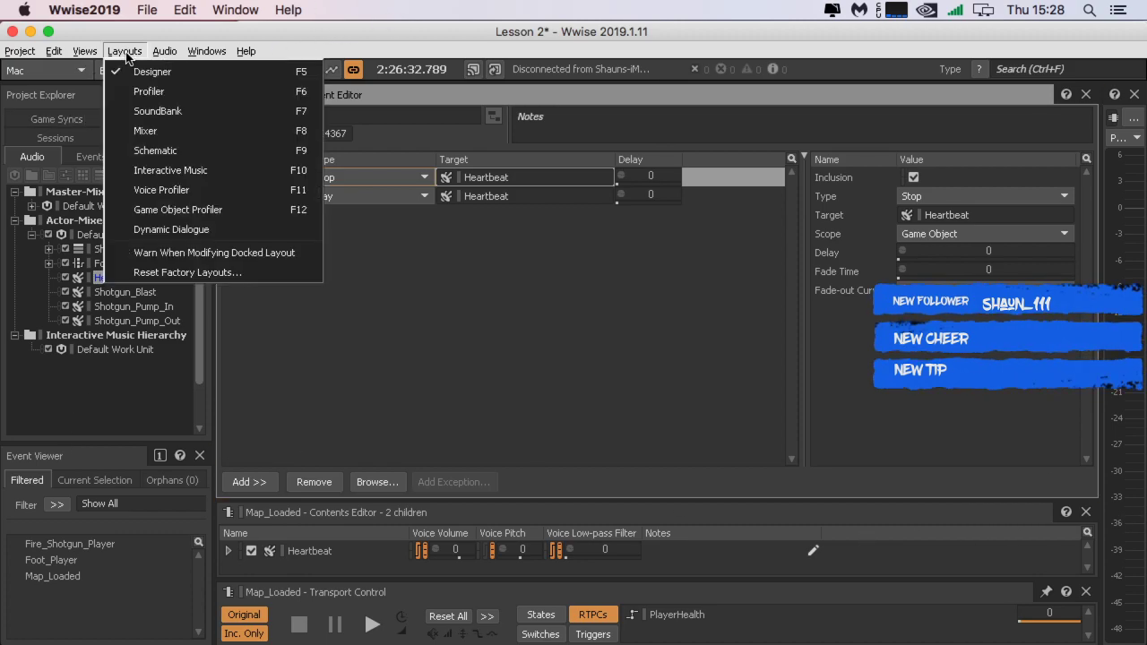
{"action": "mouse_move", "coordinate": [159, 50]}
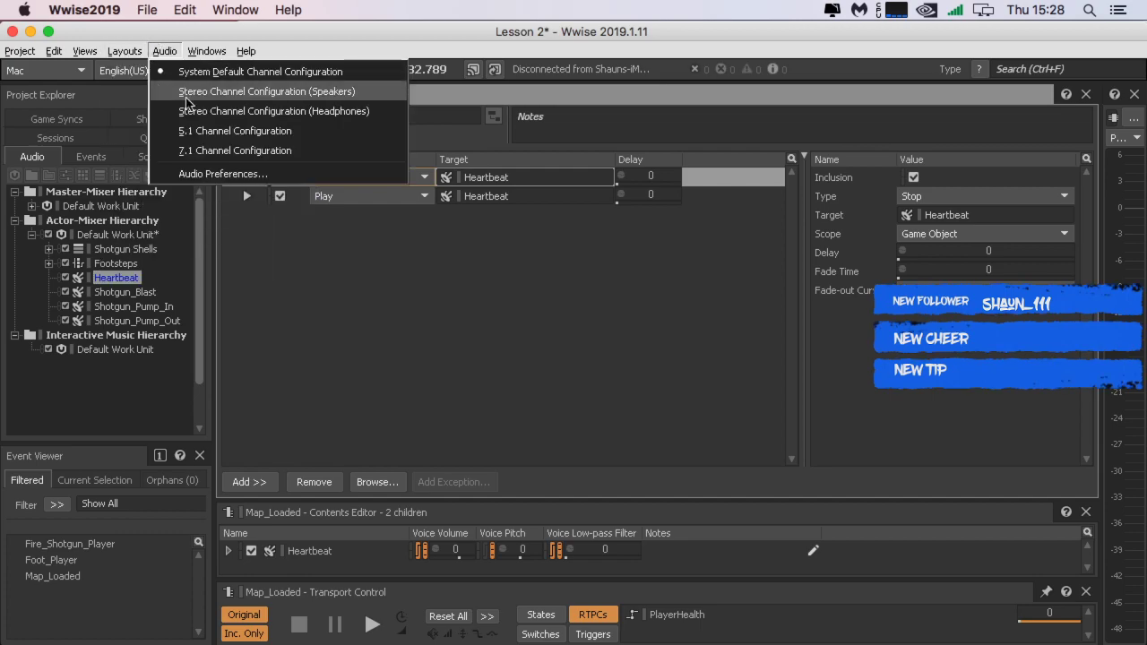
{"action": "left_click", "coordinate": [478, 400]}
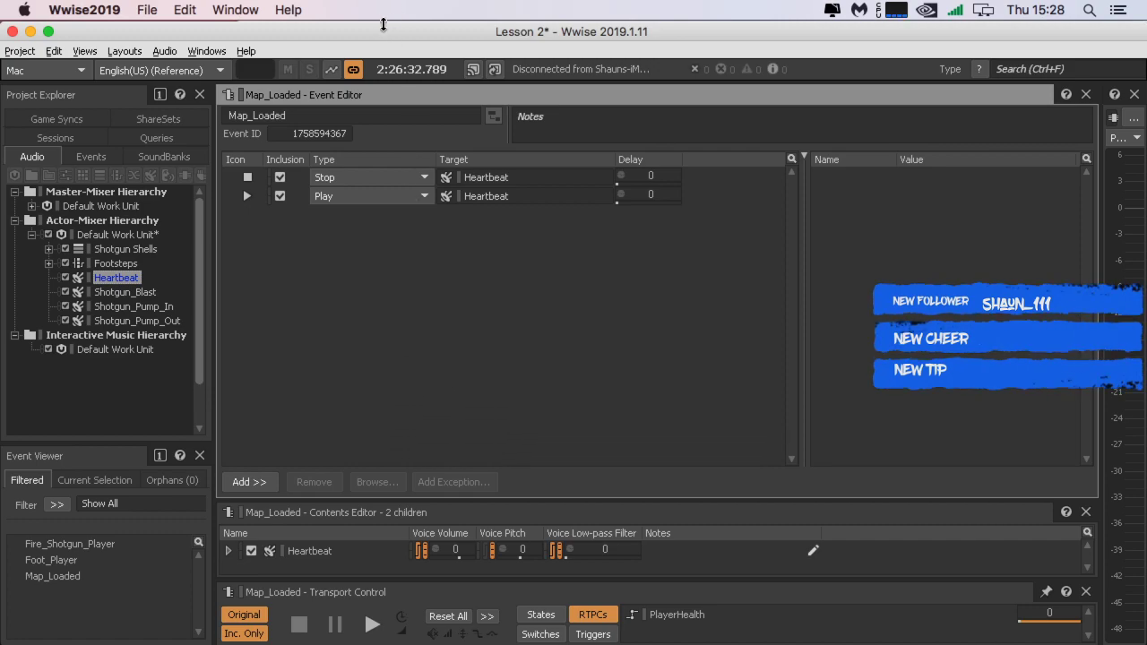
{"action": "left_click", "coordinate": [120, 54]}
{"action": "left_click", "coordinate": [195, 114]}
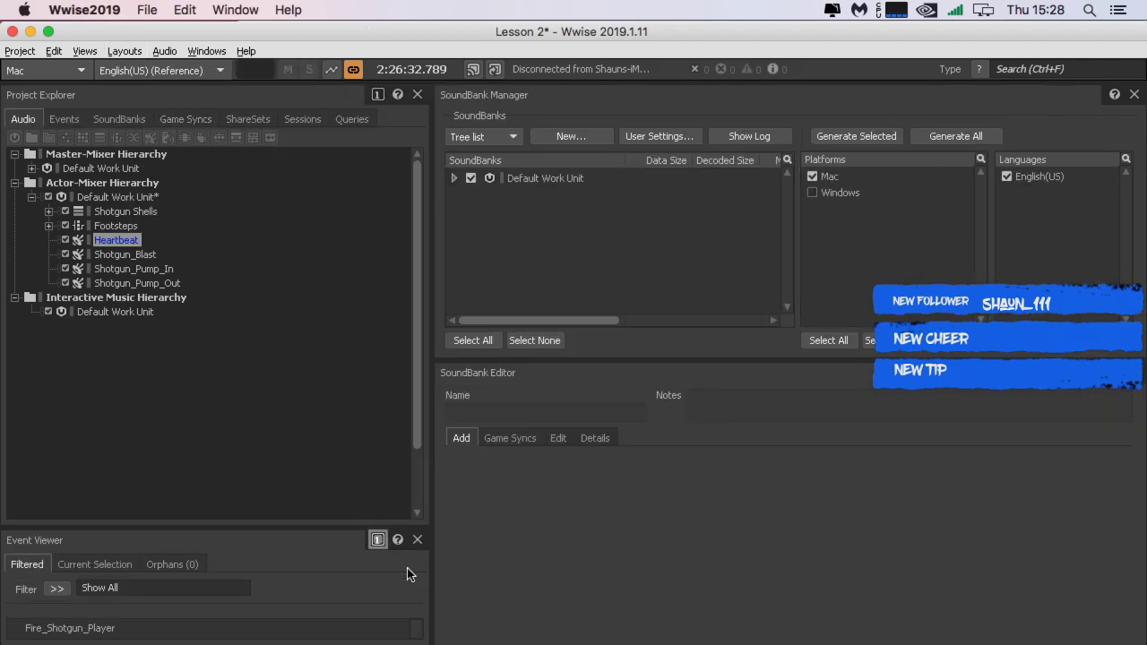
{"action": "left_click", "coordinate": [454, 178]}
{"action": "left_click", "coordinate": [548, 199]}
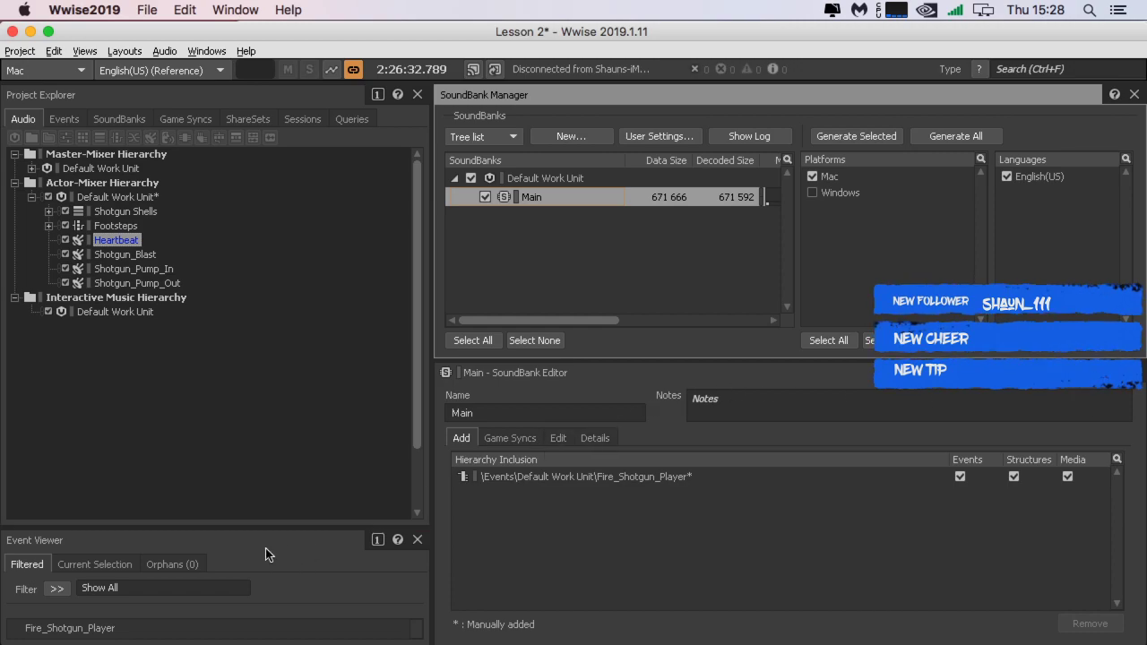
Step: Add the Foot_Player and Map_Loaded events to the Main SoundBank and select the Mac platform and English(US) language
{"action": "left_click_drag", "start_coordinate": [297, 529], "coordinate": [301, 371]}
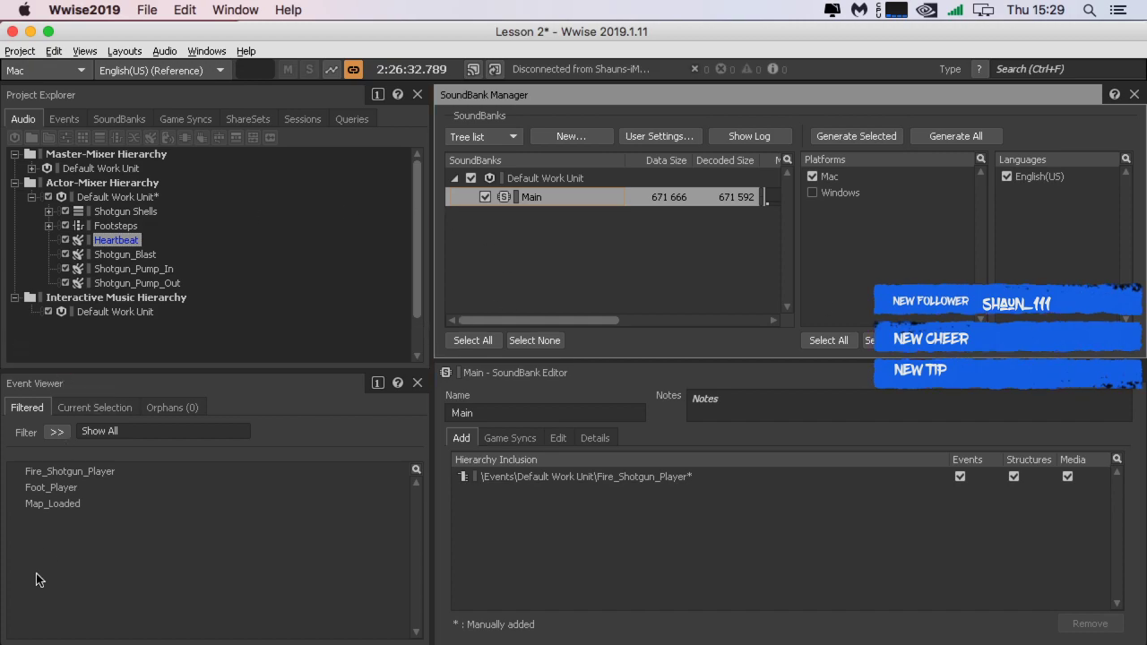
{"action": "left_click_drag", "start_coordinate": [52, 489], "coordinate": [559, 501]}
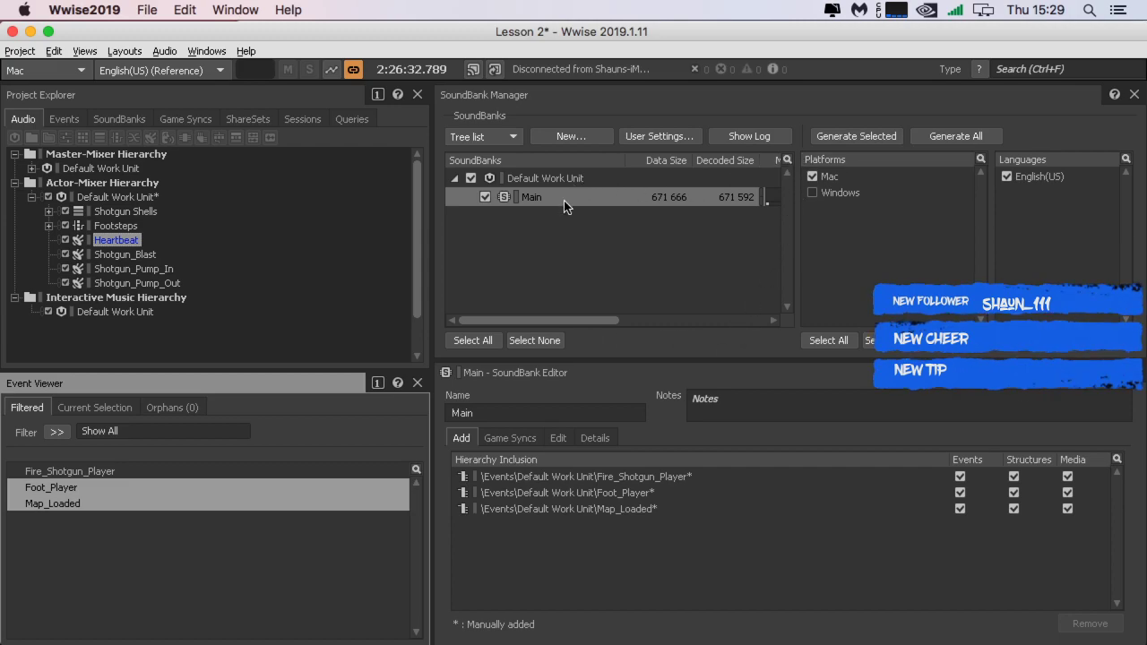
{"action": "left_click", "coordinate": [877, 176]}
{"action": "left_click", "coordinate": [1042, 177]}
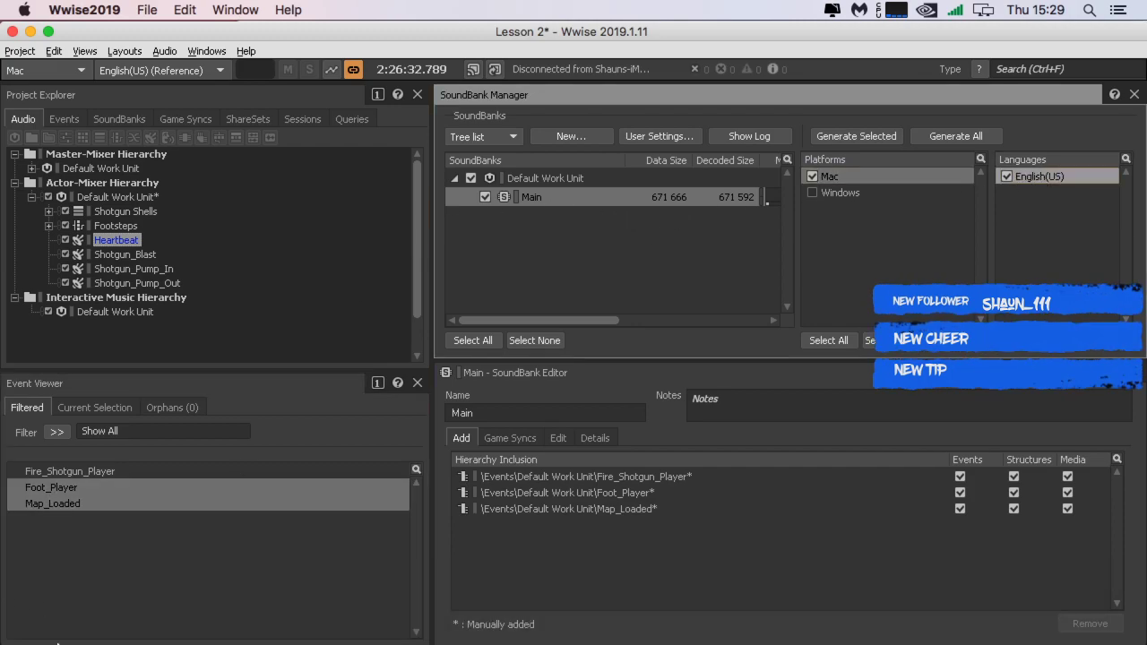
Step: Switch to Finder and check the contents of the cube folder in Downloads
{"action": "left_click", "coordinate": [69, 614]}
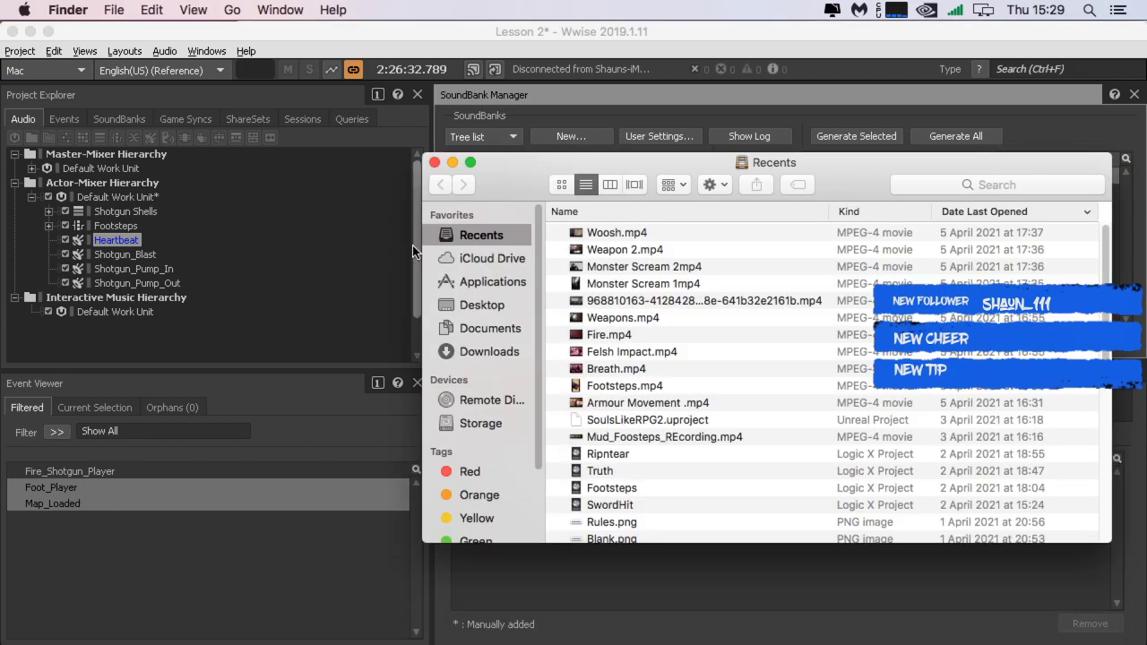
{"action": "left_click", "coordinate": [510, 351]}
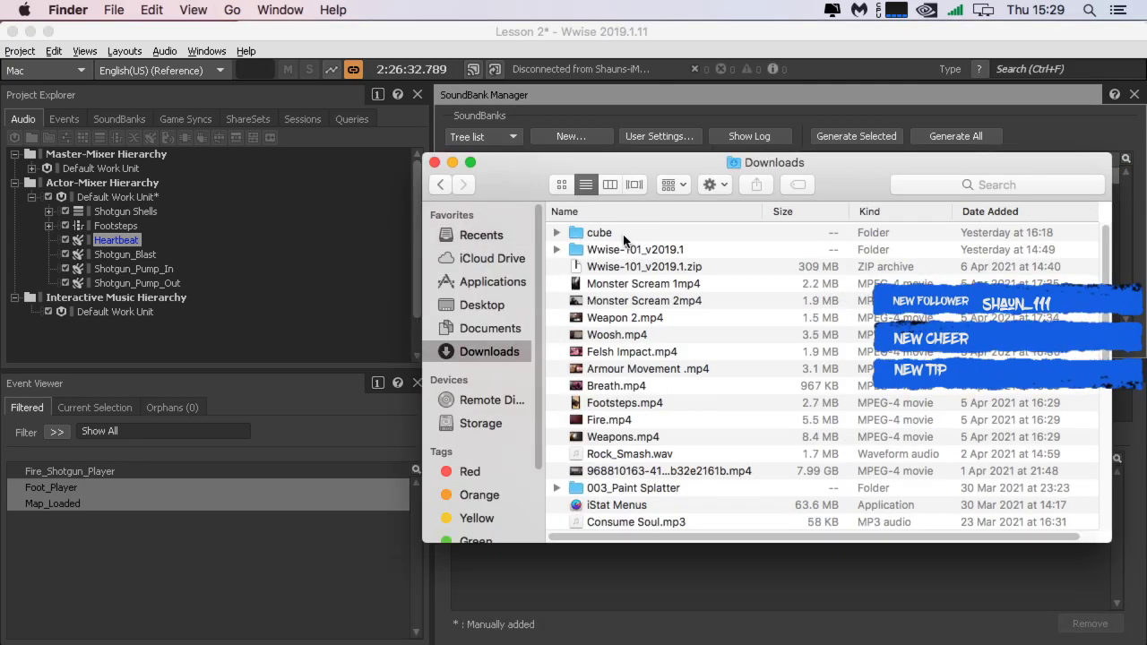
{"action": "double_click", "coordinate": [624, 236]}
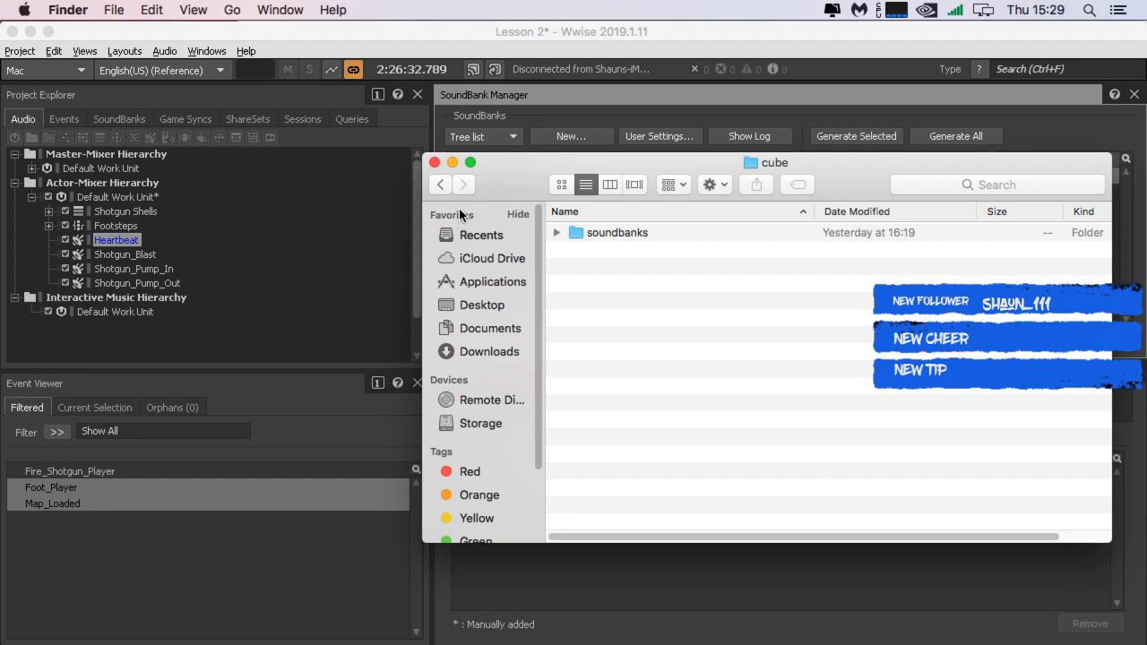
{"action": "key", "text": "super+w"}
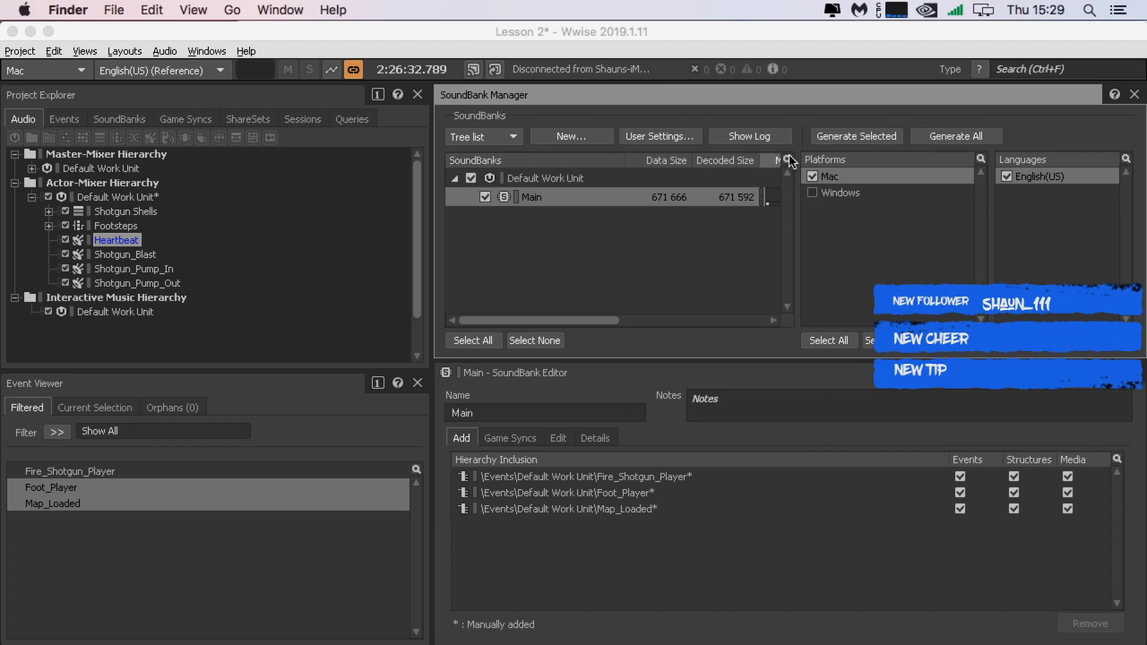
Step: Generate the selected Main SoundBank for the Mac platform and dismiss the generation report
{"action": "left_click", "coordinate": [857, 136]}
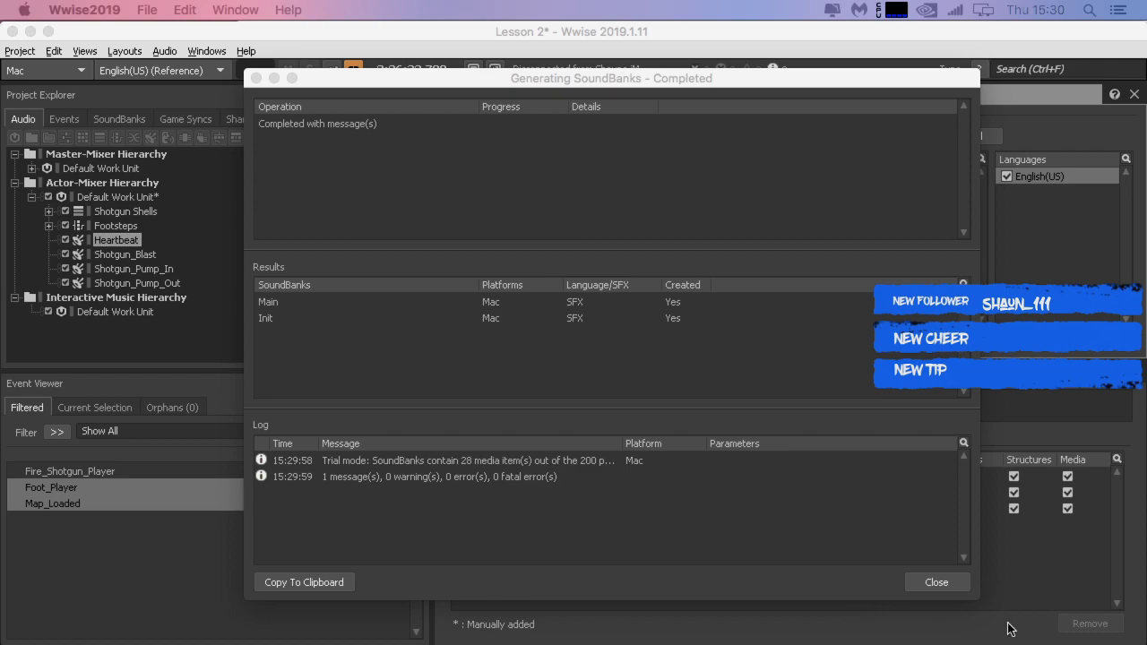
{"action": "left_click", "coordinate": [936, 582]}
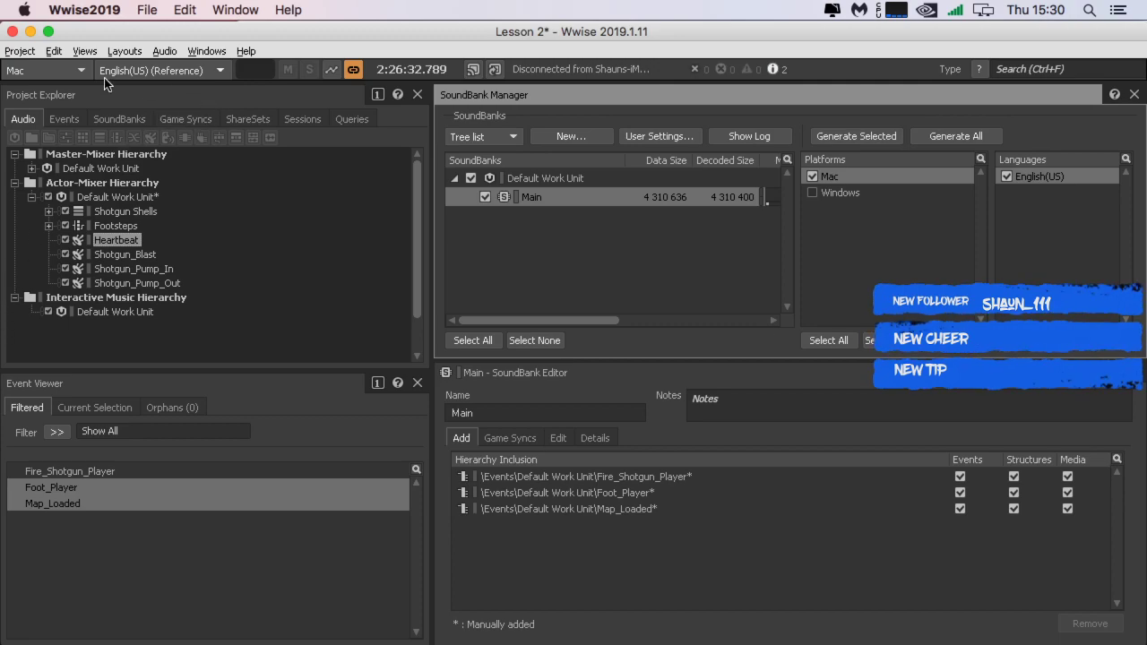
Step: Switch to the Profiler layout and filter the Capture Log to show only the States and Switches types
{"action": "left_click", "coordinate": [122, 52]}
{"action": "left_click", "coordinate": [169, 86]}
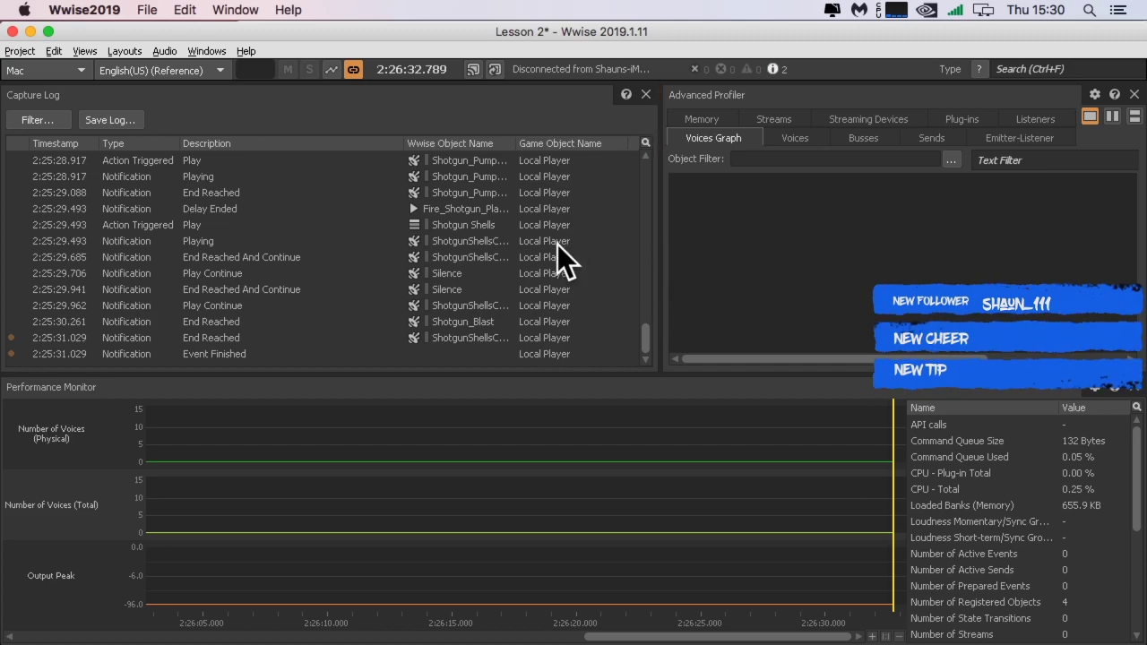
{"action": "left_click", "coordinate": [36, 119]}
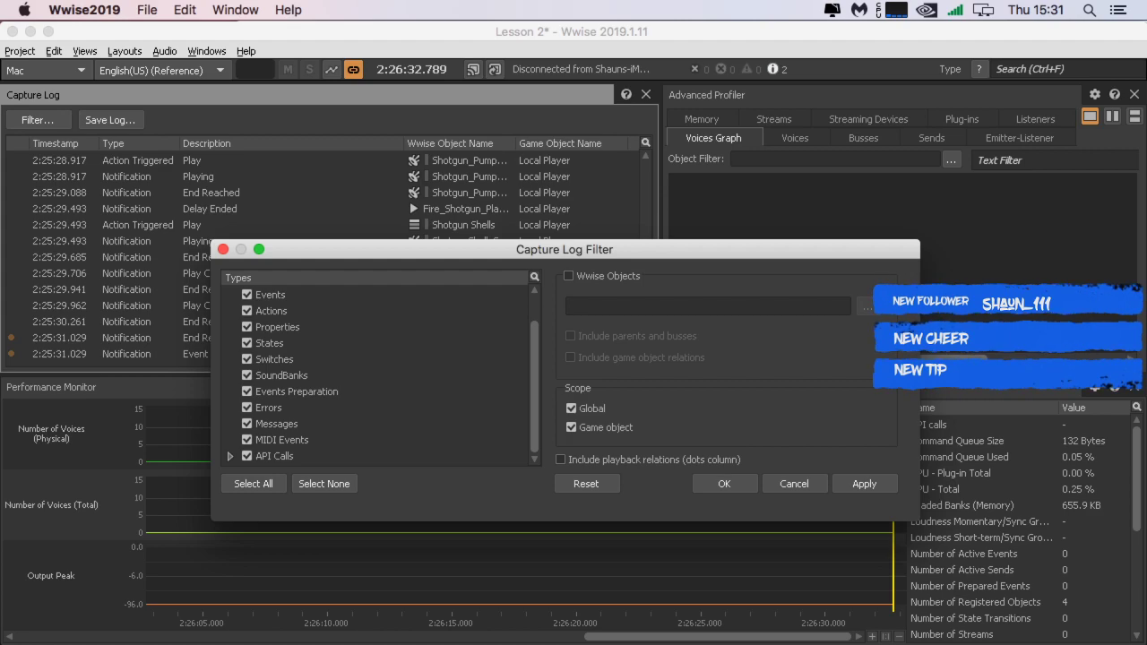
{"action": "left_click", "coordinate": [309, 483]}
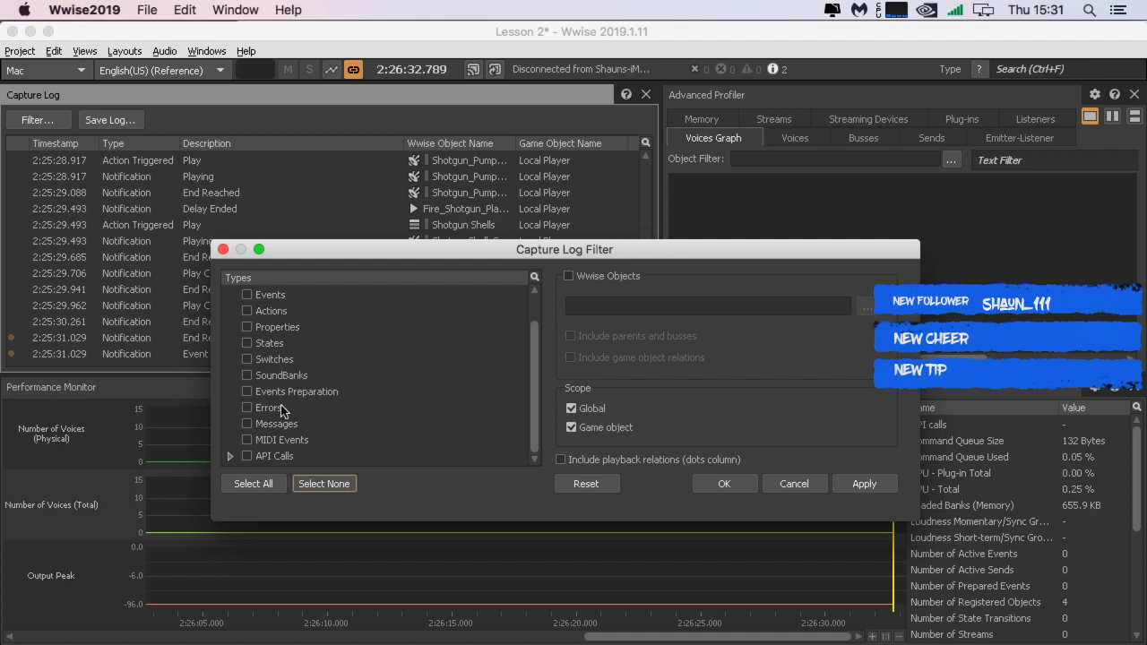
{"action": "left_click", "coordinate": [246, 344]}
{"action": "left_click", "coordinate": [247, 359]}
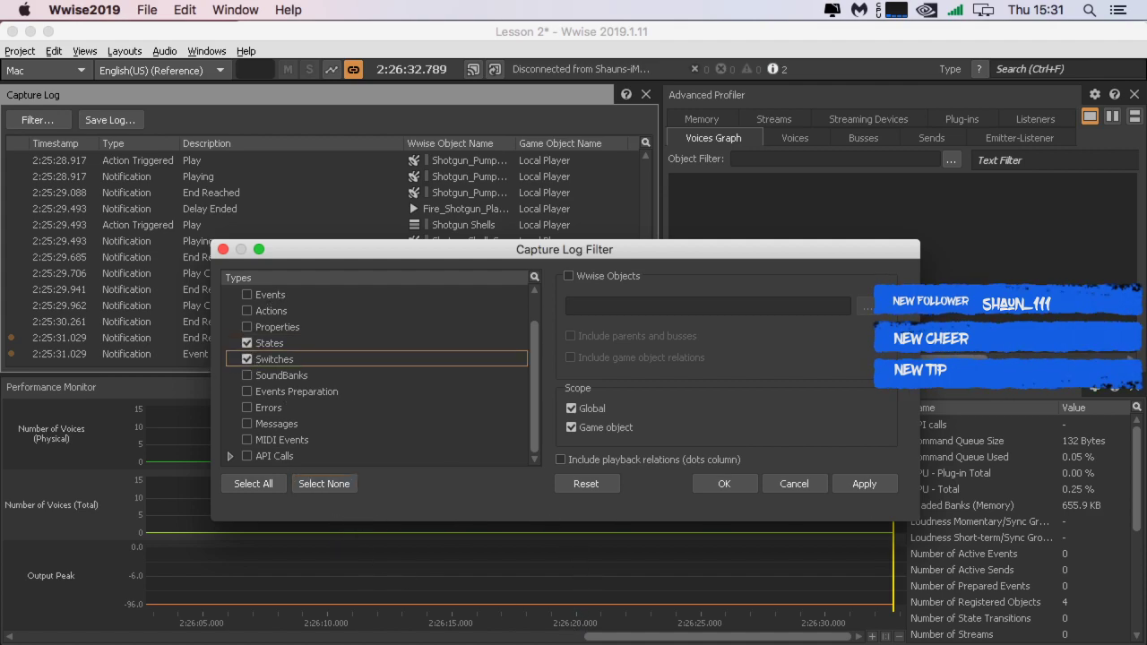
{"action": "left_click", "coordinate": [737, 488]}
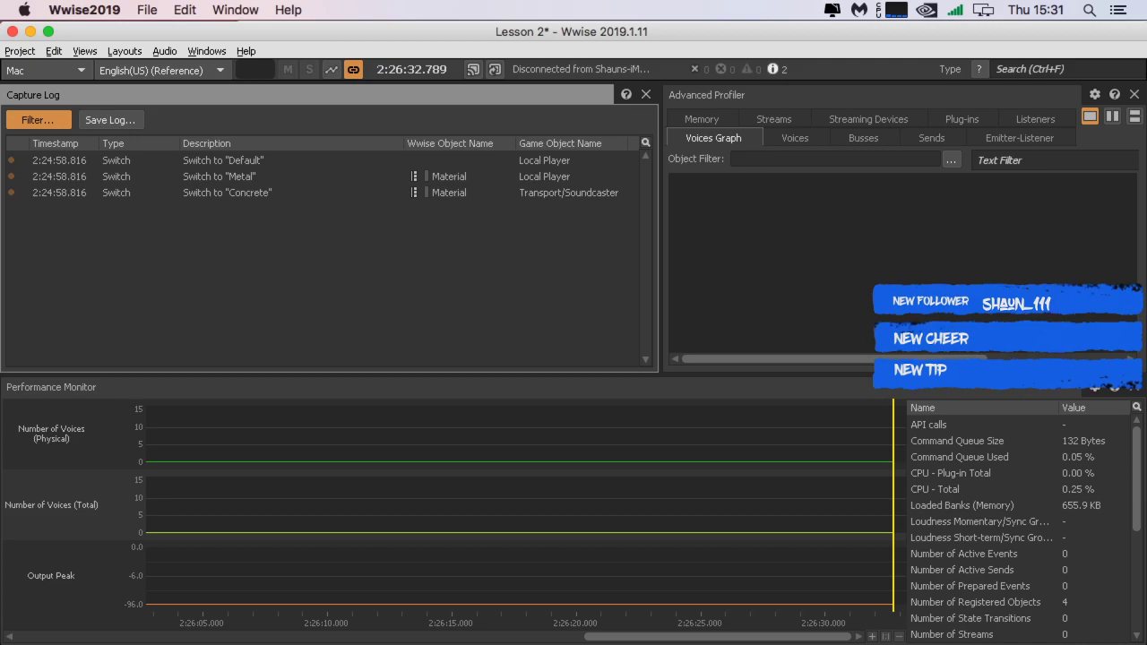
Step: Connect remotely to the local Cube application to capture its switch activity, and disconnect from it
{"action": "left_click", "coordinate": [495, 70]}
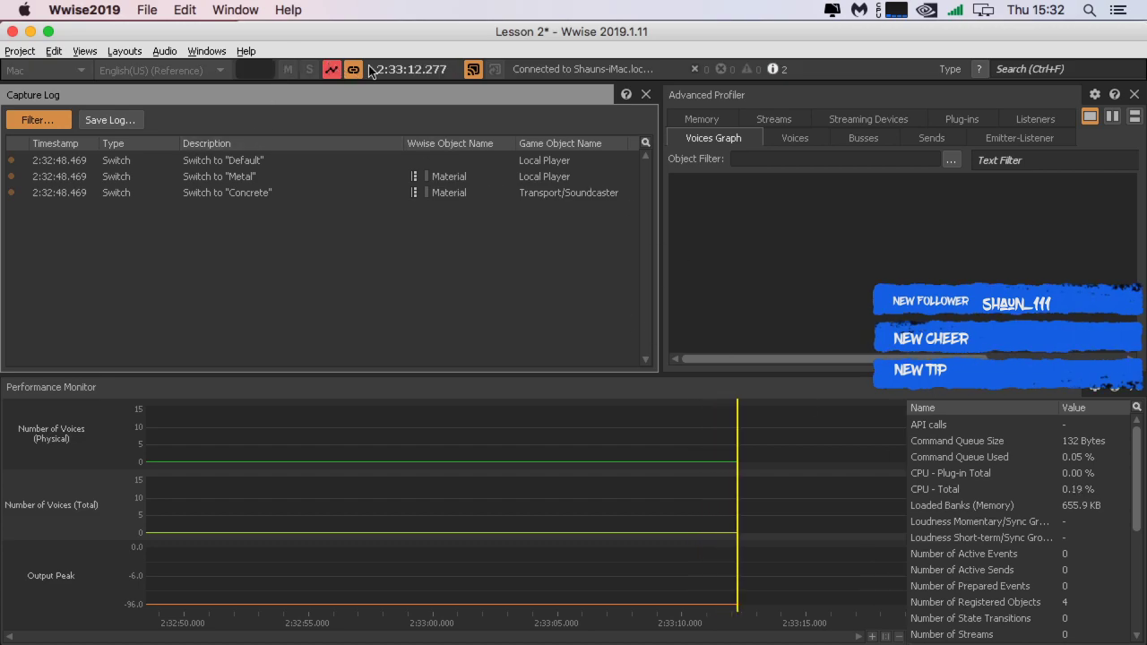
{"action": "left_click", "coordinate": [472, 69]}
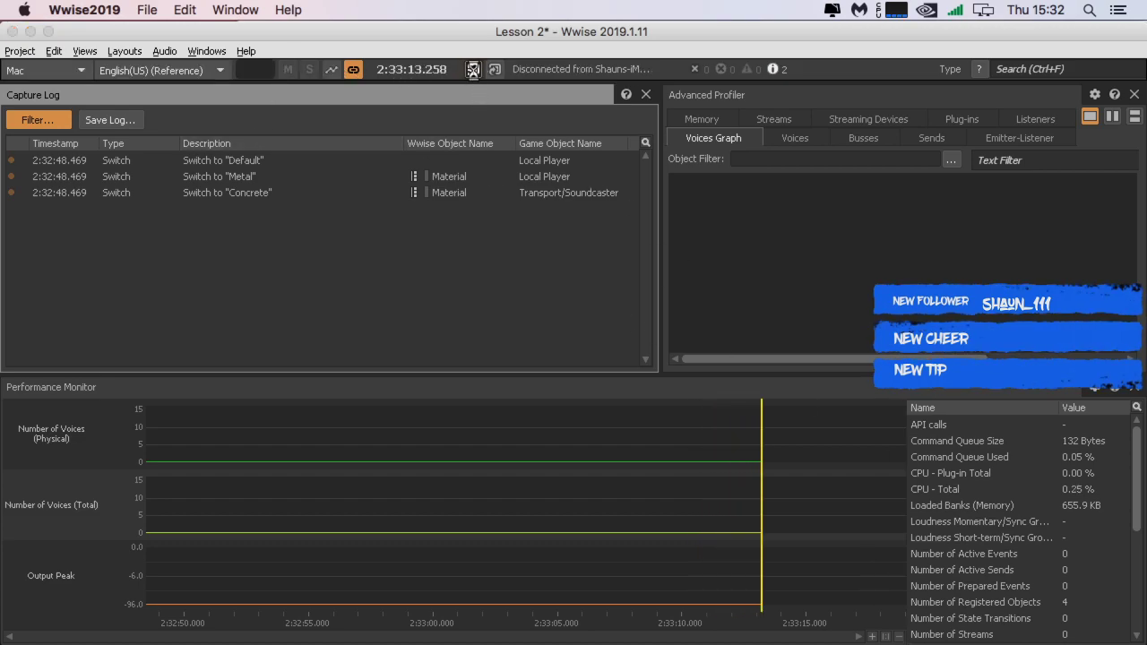
{"action": "left_click", "coordinate": [472, 69]}
{"action": "left_click", "coordinate": [385, 232]}
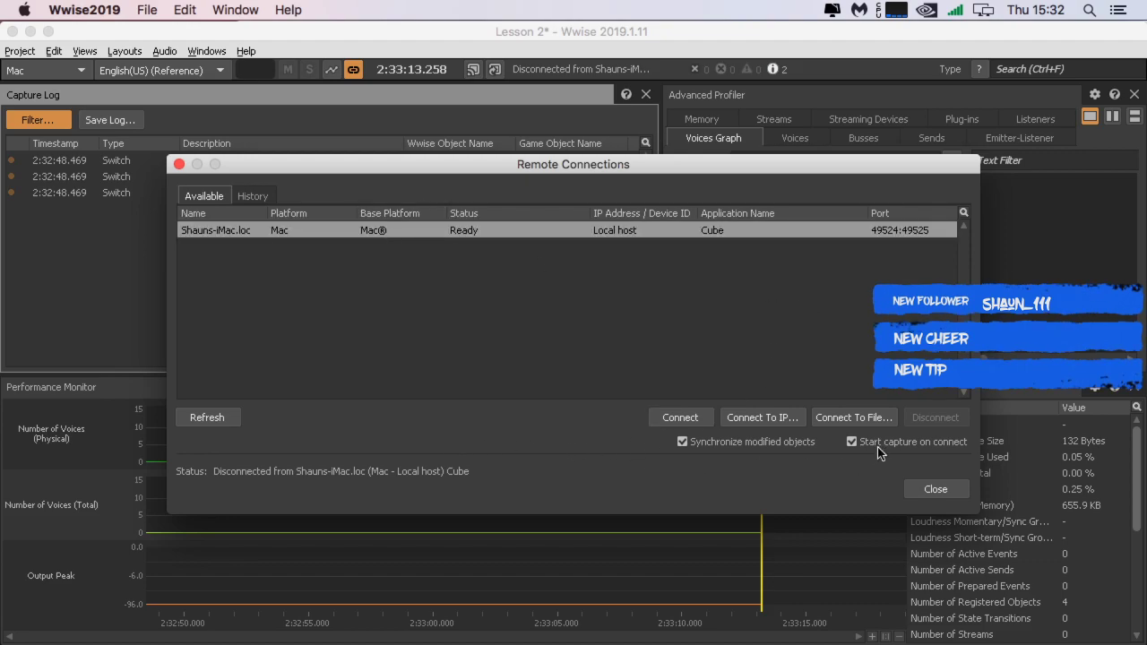
{"action": "left_click", "coordinate": [674, 418]}
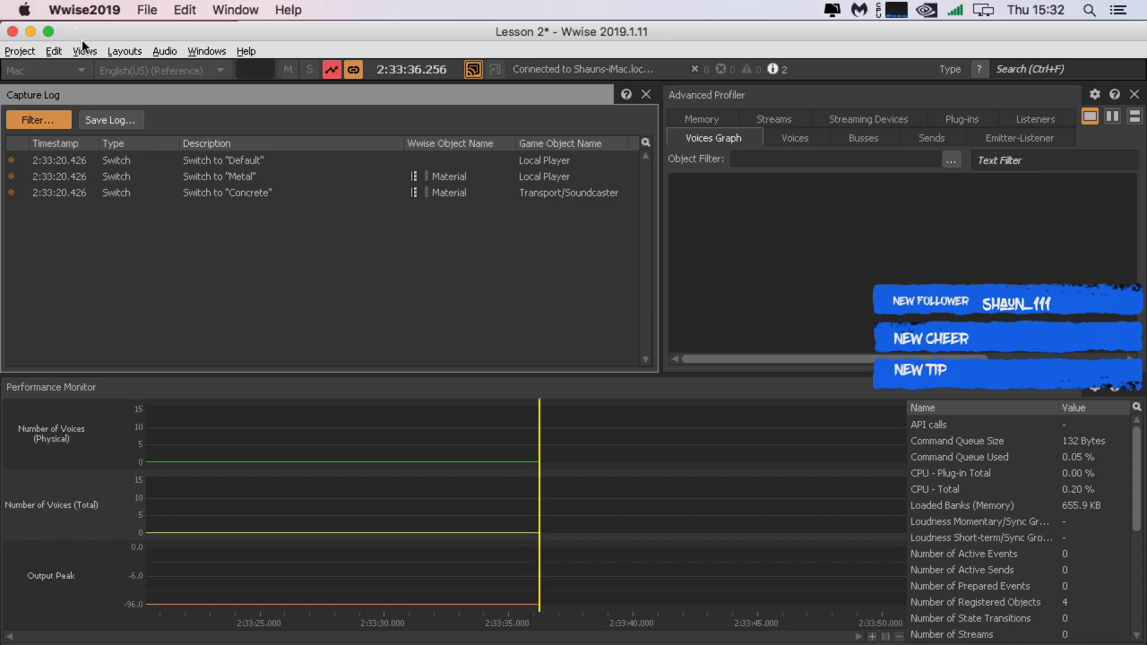
{"action": "left_click", "coordinate": [471, 72]}
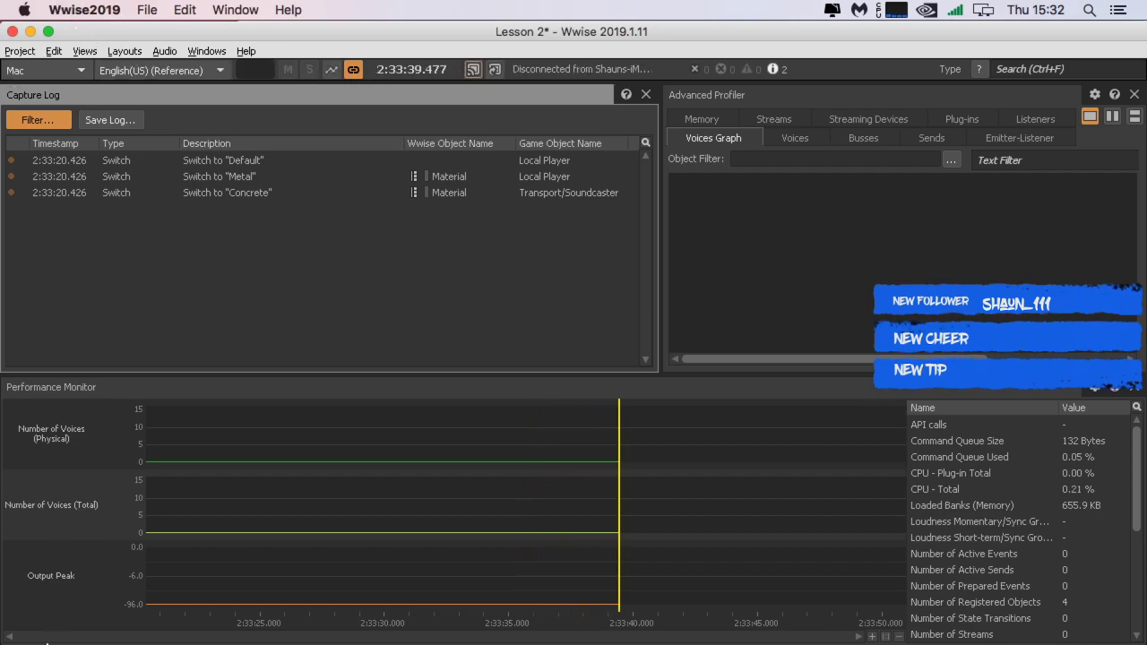
Step: Switch to Finder and inspect the generated files in the Mac folder under cube/soundbanks in Downloads
{"action": "left_click", "coordinate": [59, 630]}
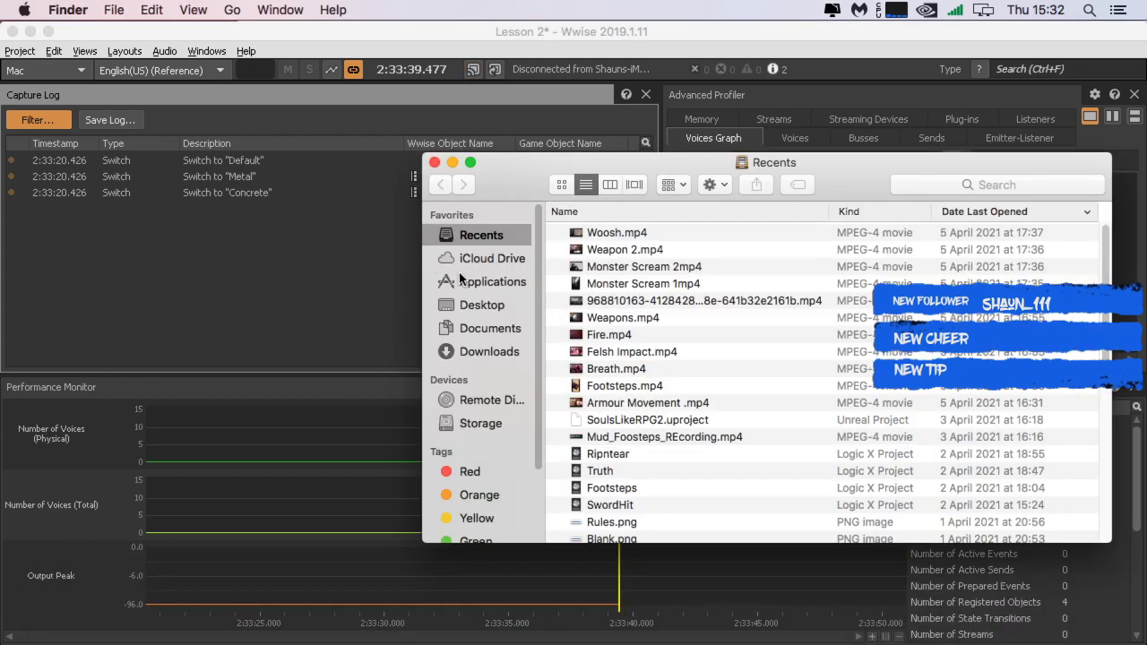
{"action": "left_click", "coordinate": [470, 352]}
{"action": "left_click", "coordinate": [666, 234]}
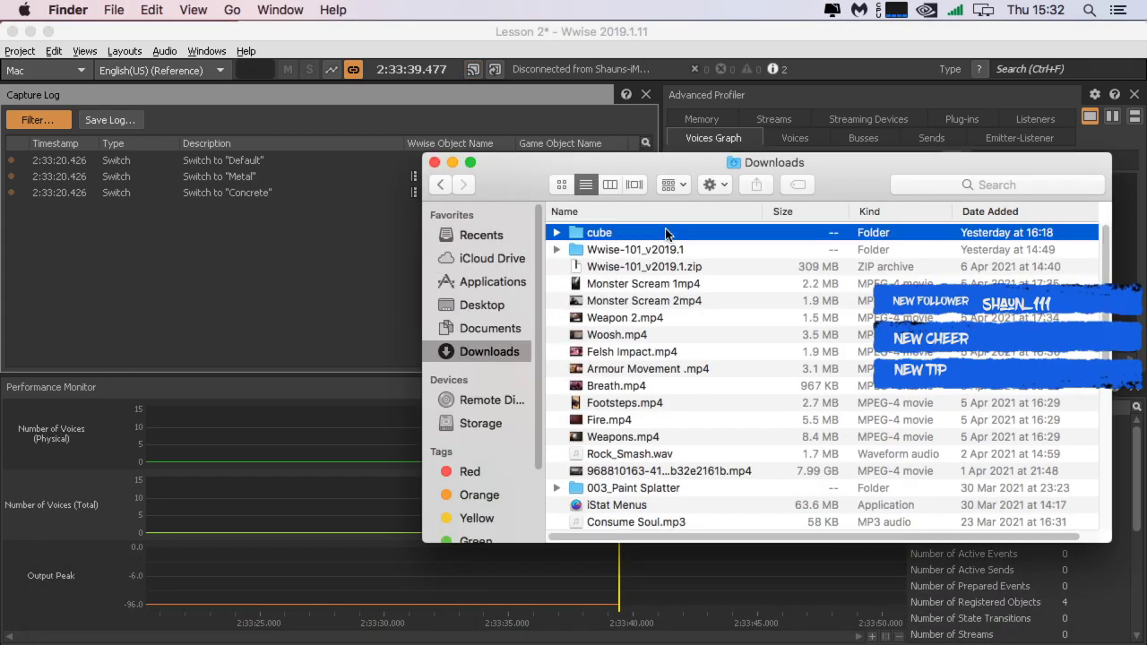
{"action": "double_click", "coordinate": [665, 234]}
{"action": "double_click", "coordinate": [663, 231]}
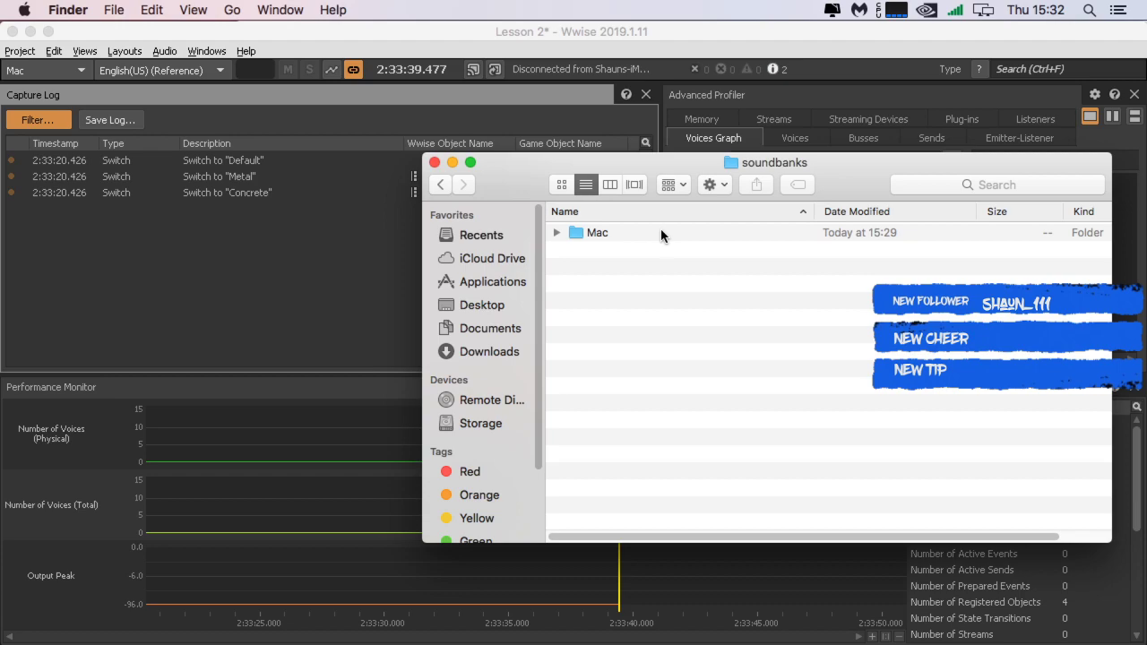
{"action": "double_click", "coordinate": [662, 231]}
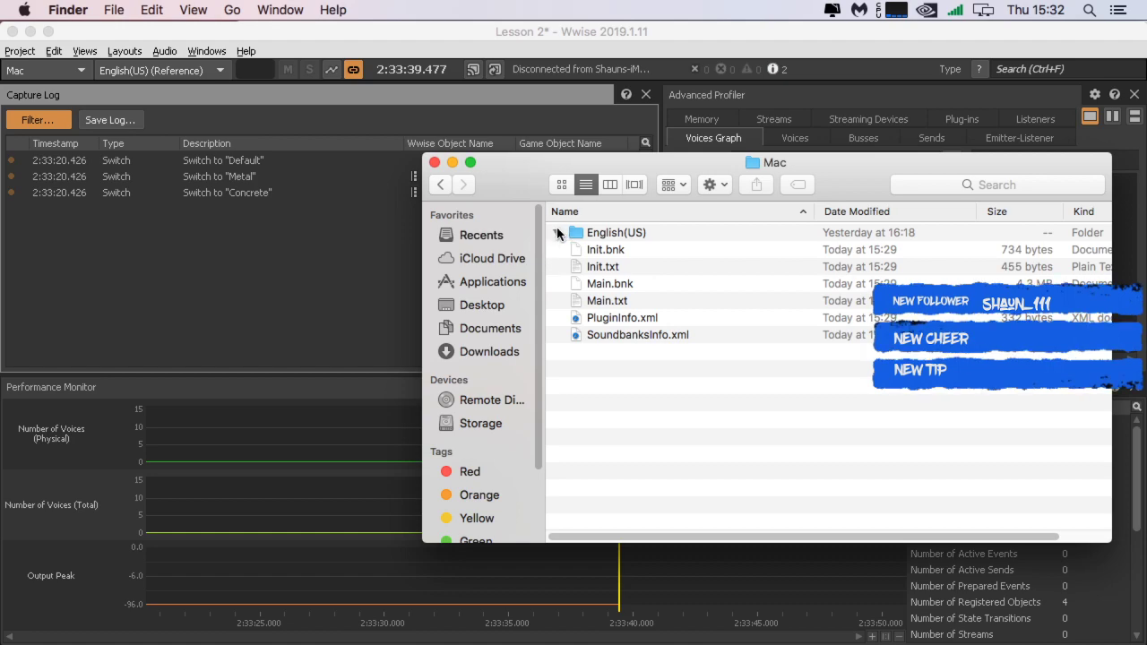
{"action": "left_click", "coordinate": [439, 184]}
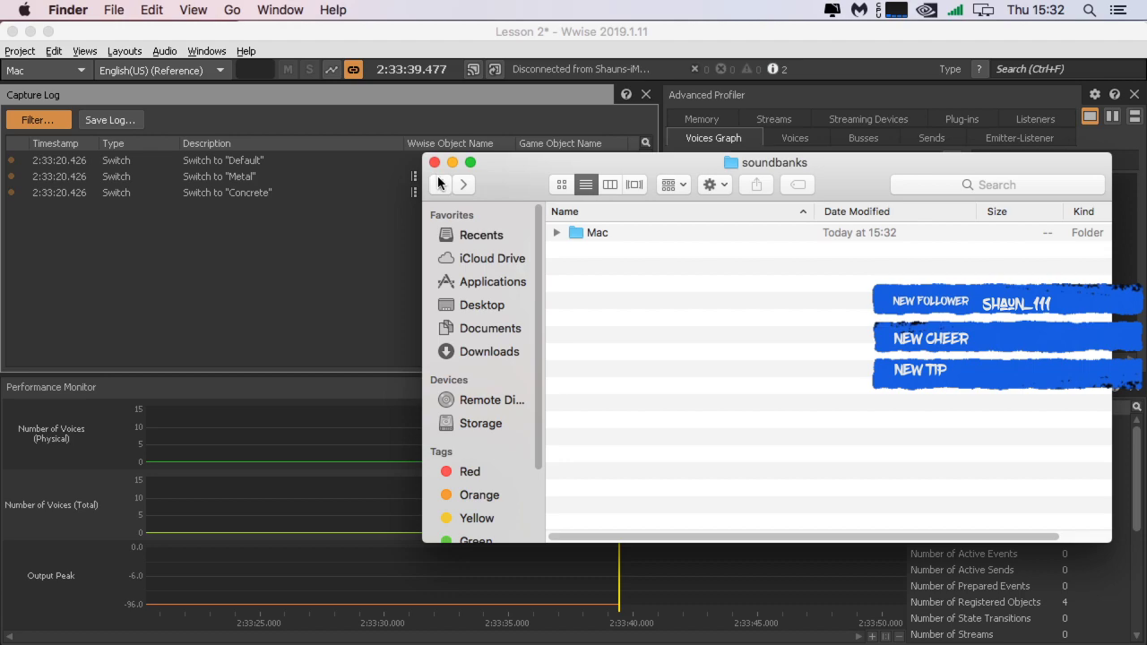
{"action": "left_click", "coordinate": [435, 162]}
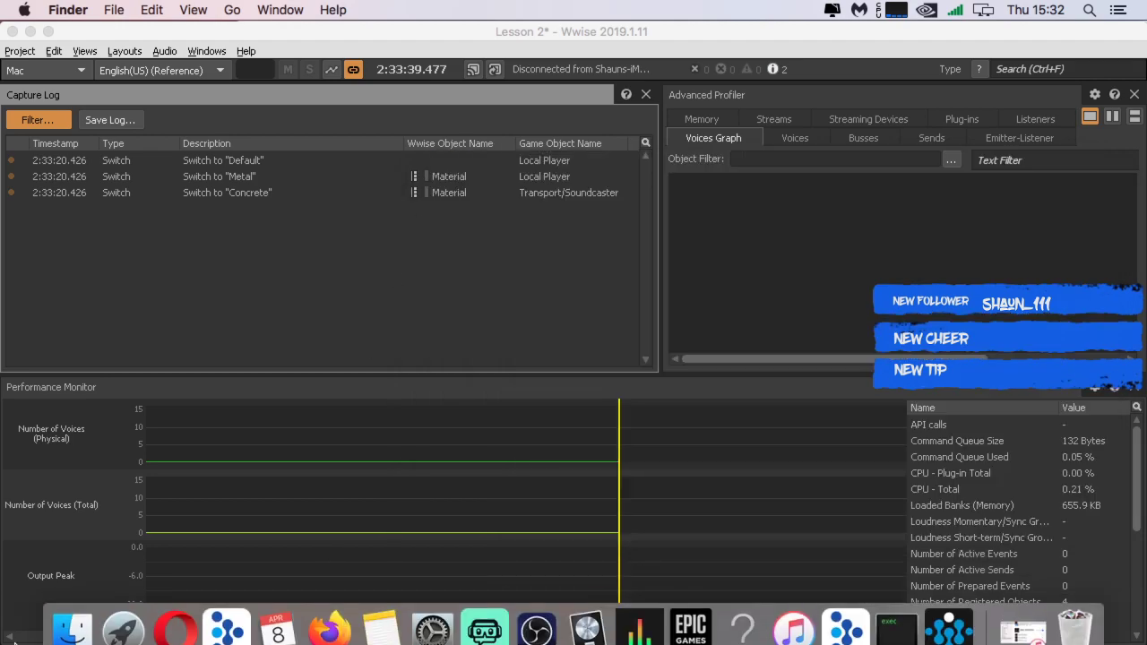
Step: Open Cube's cube/soundbanks folder inside the Audiokinetic Wwise 2019.1.11.7296 installation in Applications
{"action": "left_click", "coordinate": [54, 625]}
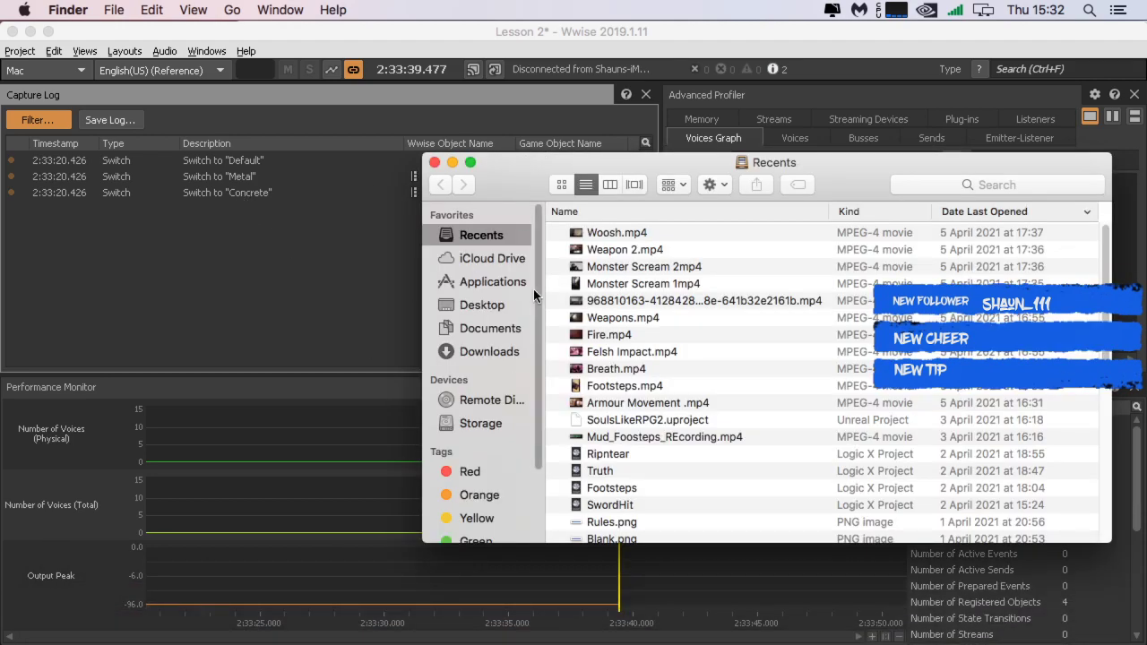
{"action": "left_click", "coordinate": [502, 282]}
{"action": "double_click", "coordinate": [611, 250]}
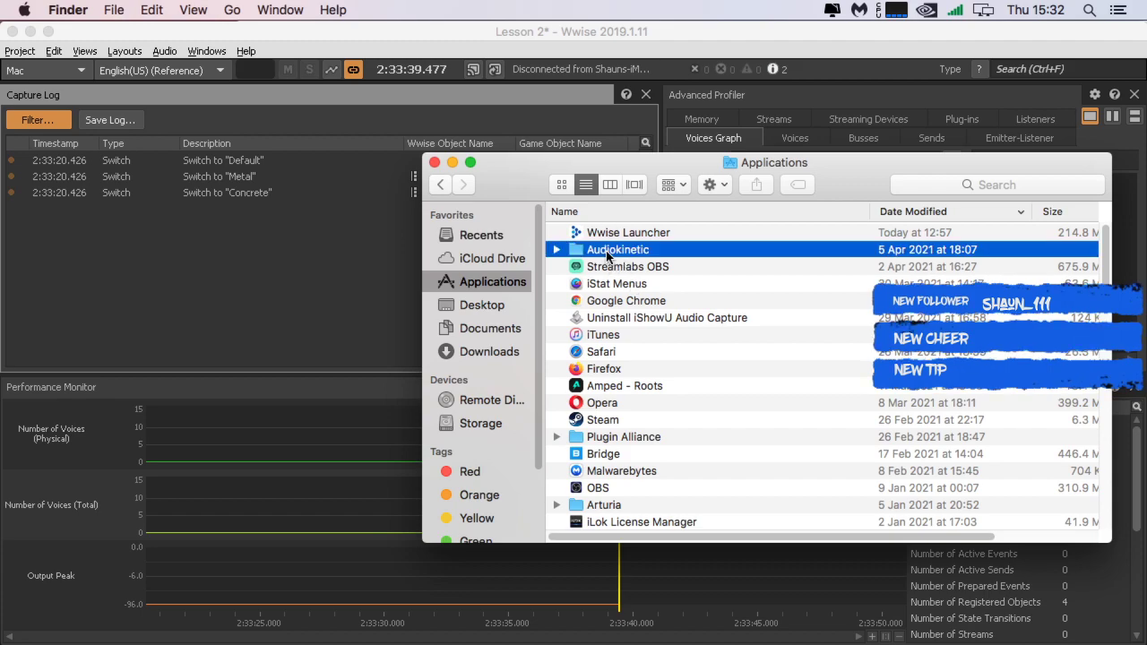
{"action": "double_click", "coordinate": [614, 248]}
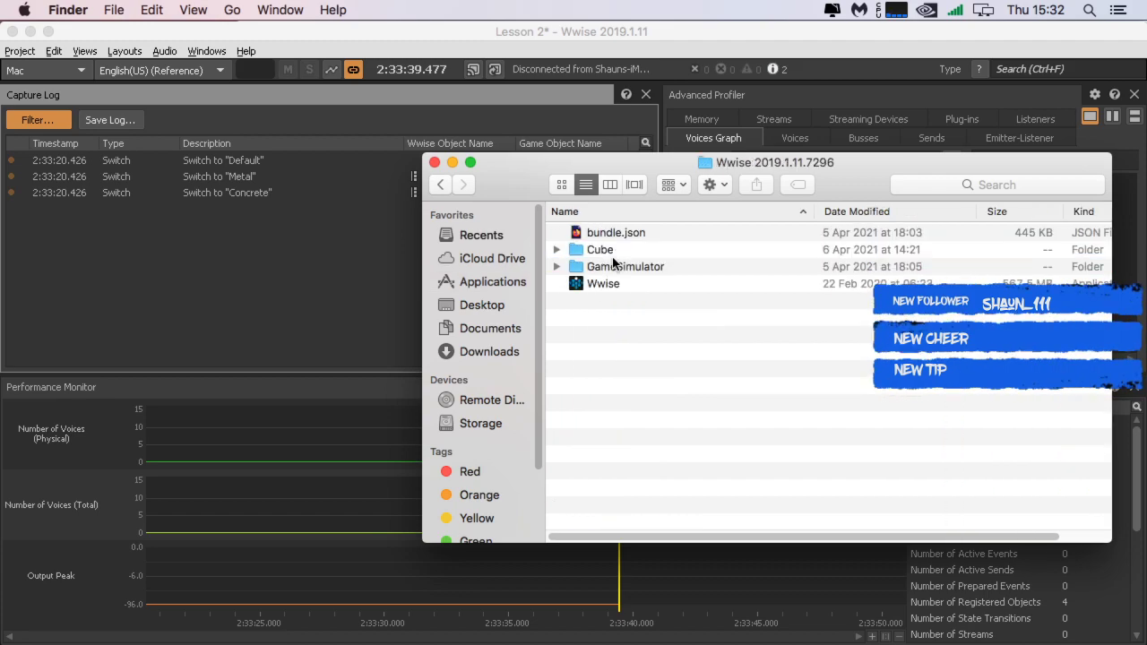
{"action": "double_click", "coordinate": [600, 250]}
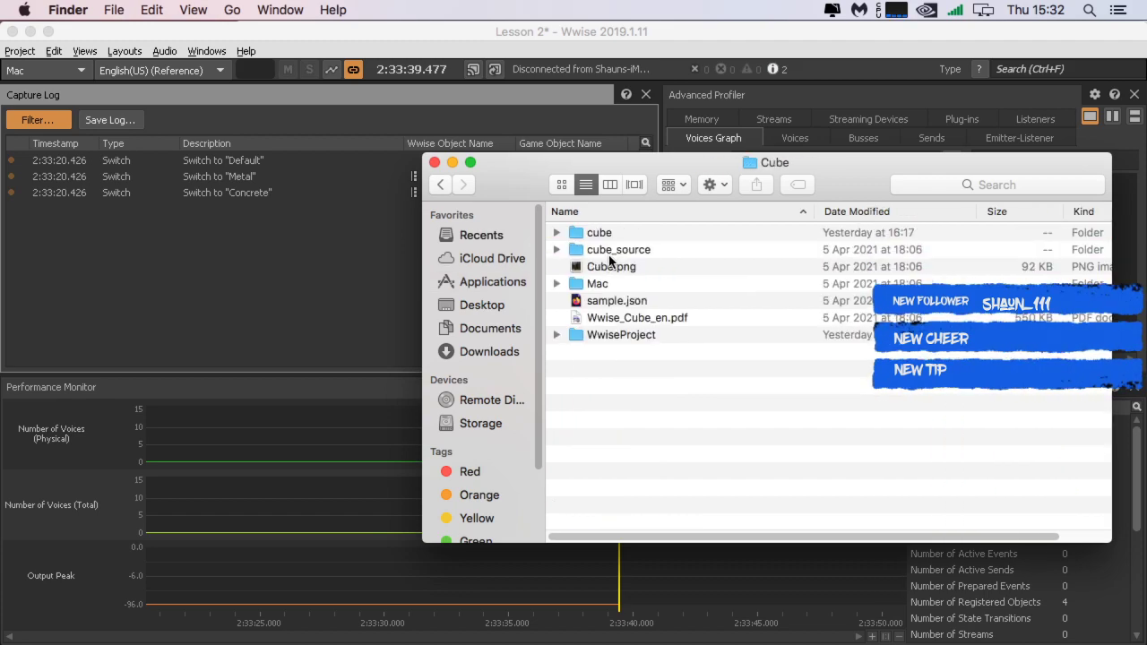
{"action": "double_click", "coordinate": [611, 250]}
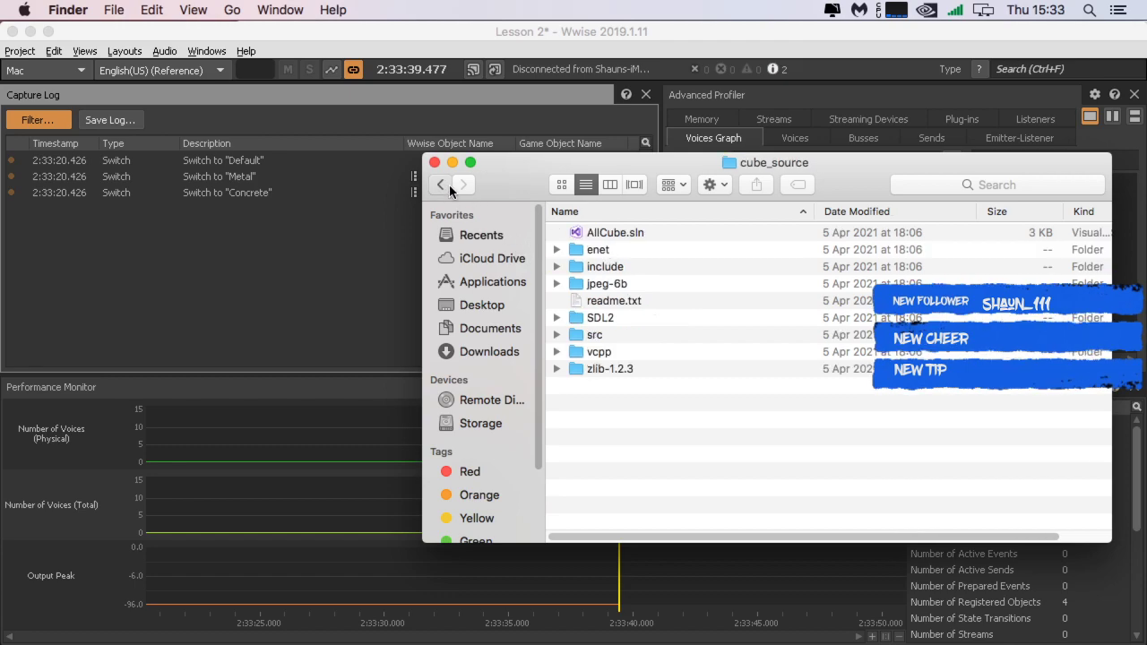
{"action": "left_click", "coordinate": [440, 184]}
{"action": "double_click", "coordinate": [598, 232]}
{"action": "right_click", "coordinate": [611, 233]}
{"action": "left_click", "coordinate": [566, 494]}
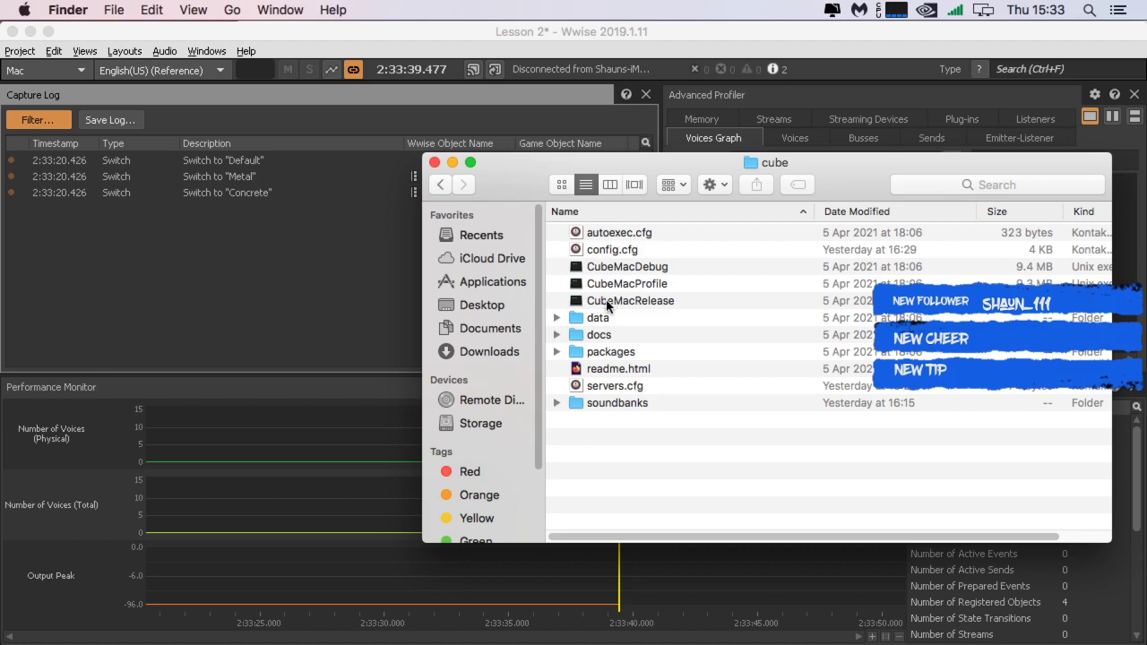
{"action": "double_click", "coordinate": [598, 408]}
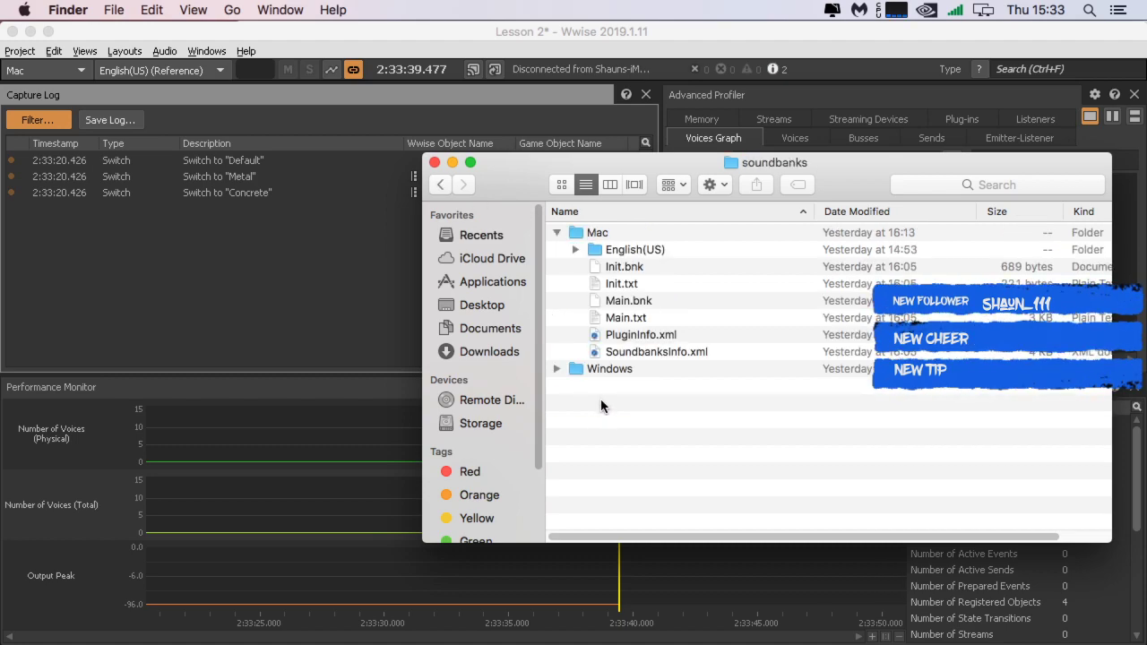
Step: Move the Mac and Windows folders in the installed Cube's soundbanks folder to the Trash
{"action": "left_click", "coordinate": [556, 233]}
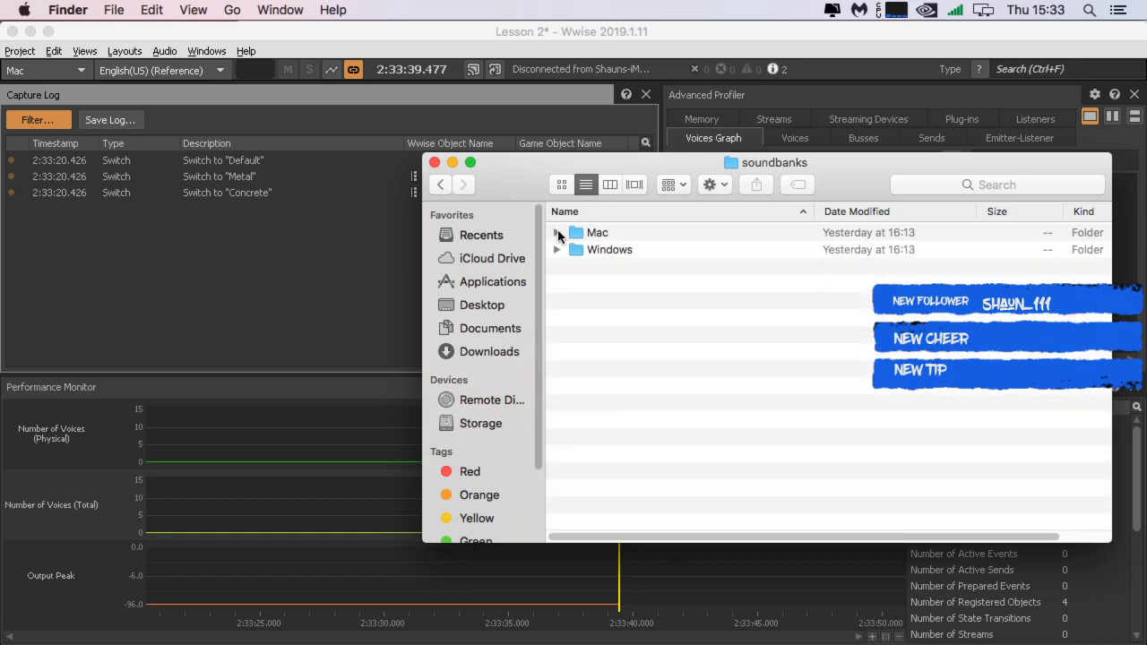
{"action": "left_click", "coordinate": [597, 233]}
{"action": "right_click", "coordinate": [598, 233]}
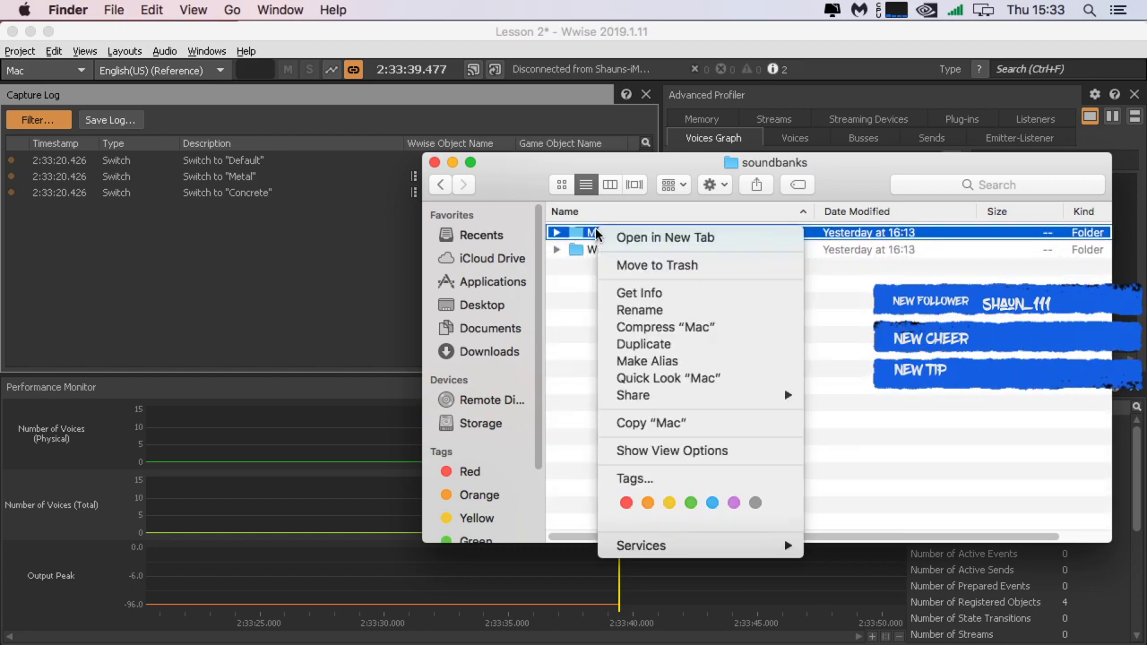
{"action": "left_click", "coordinate": [597, 261]}
{"action": "right_click", "coordinate": [587, 235]}
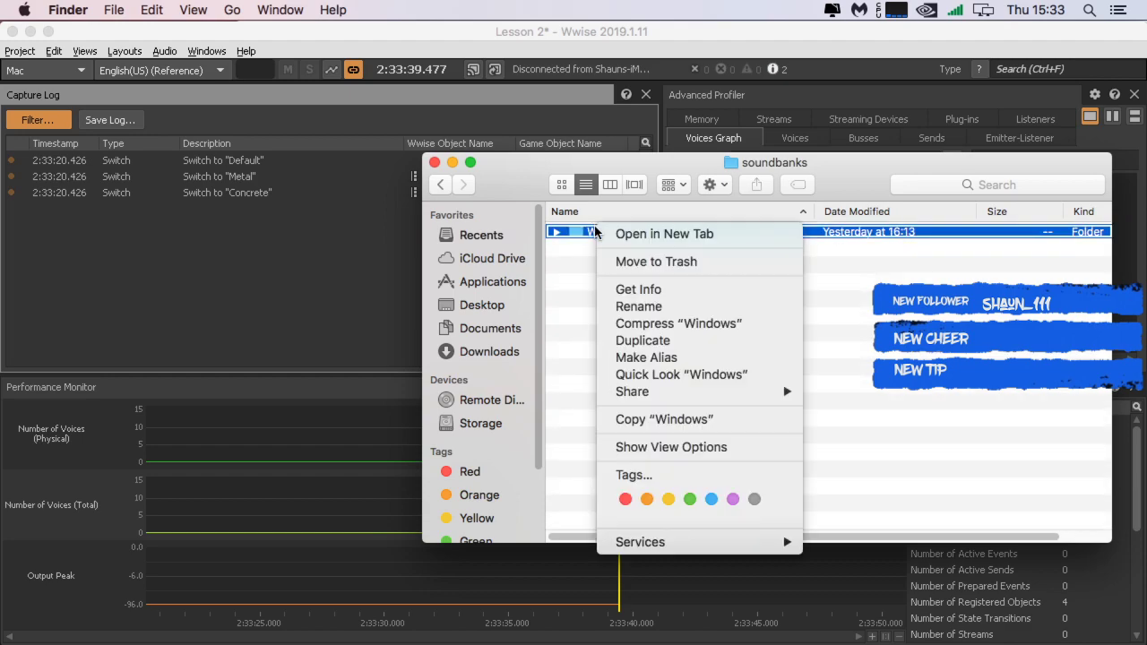
{"action": "left_click", "coordinate": [618, 191]}
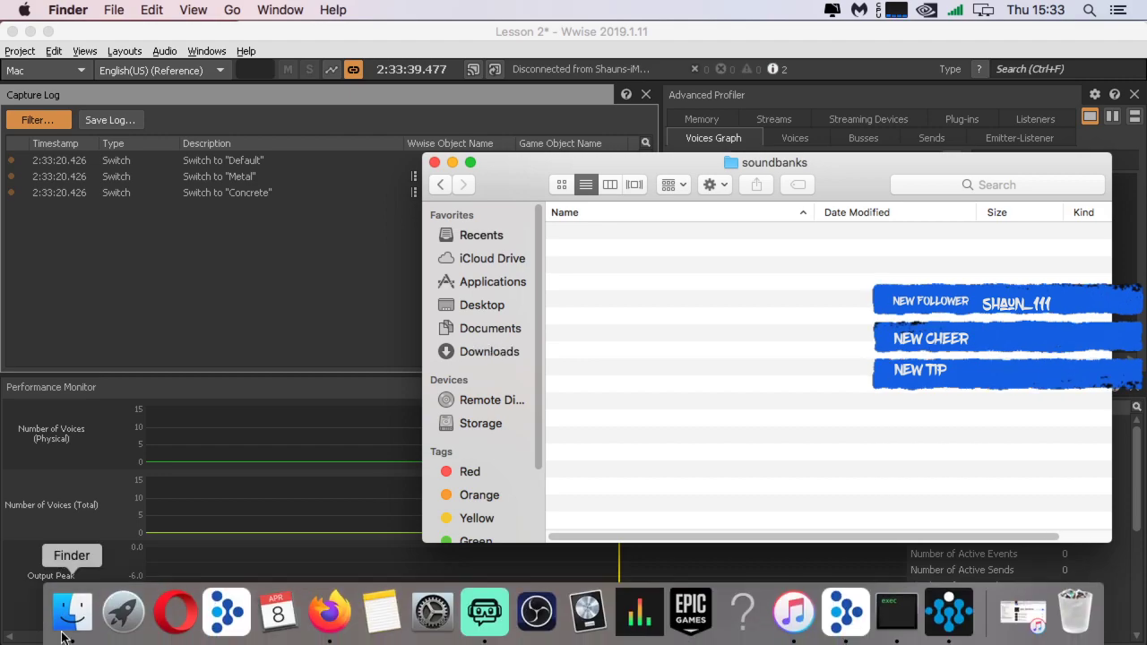
Step: Copy the generated Mac folder from cube/soundbanks in Downloads into the installed Cube's empty soundbanks folder, using a second Finder window
{"action": "right_click", "coordinate": [72, 612]}
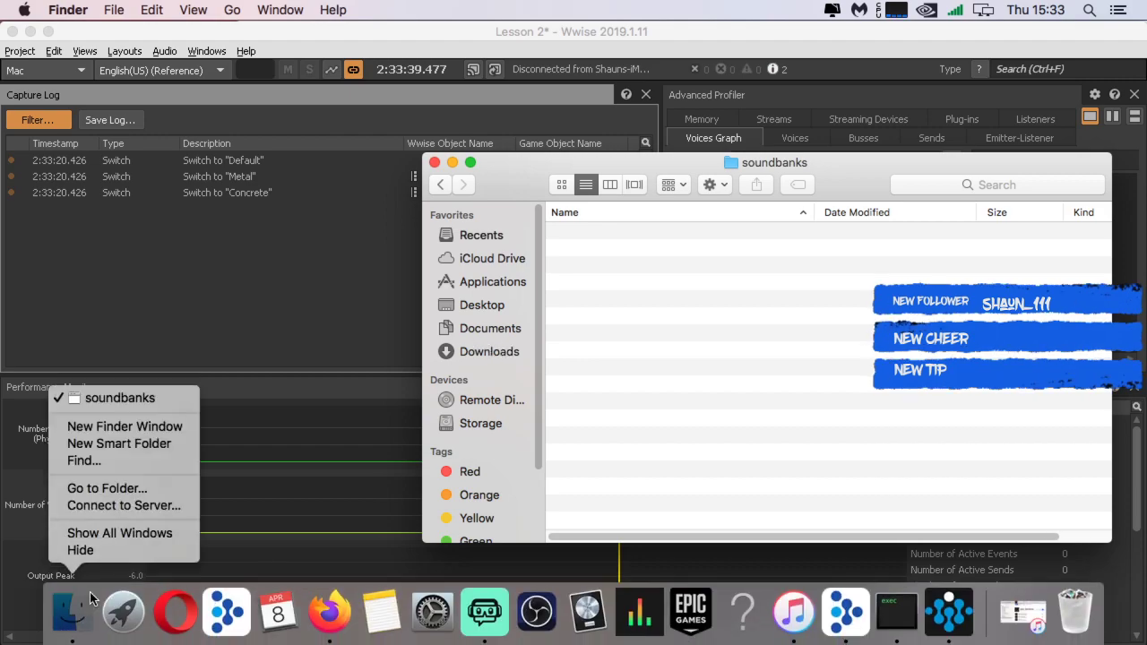
{"action": "left_click", "coordinate": [169, 424]}
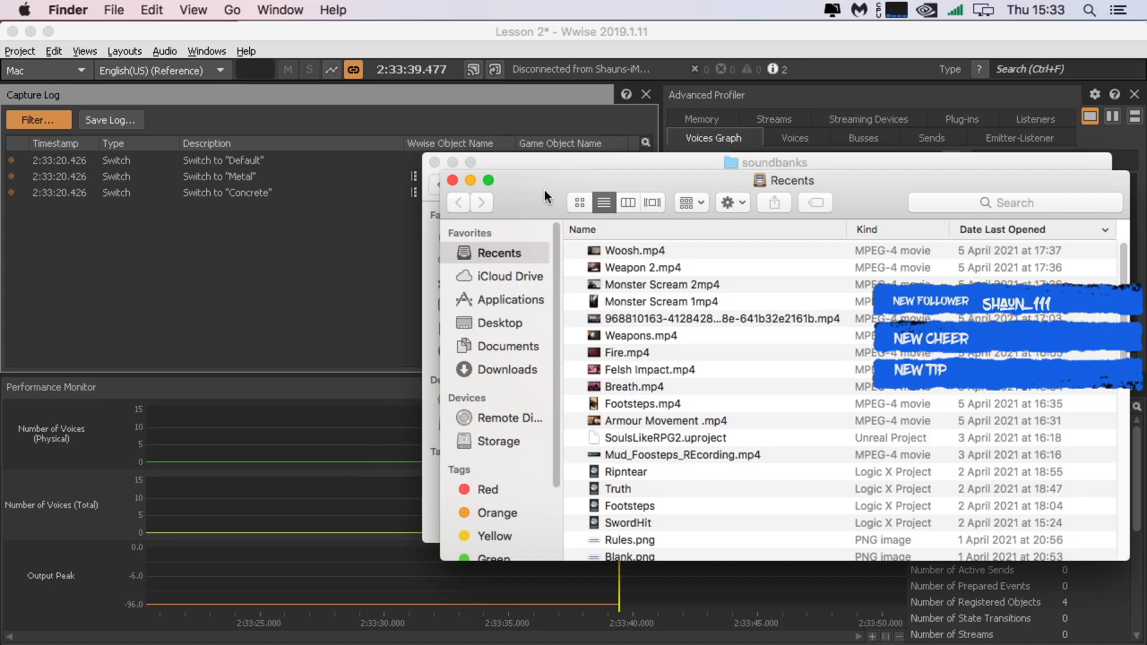
{"action": "left_click_drag", "start_coordinate": [544, 189], "coordinate": [260, 203]}
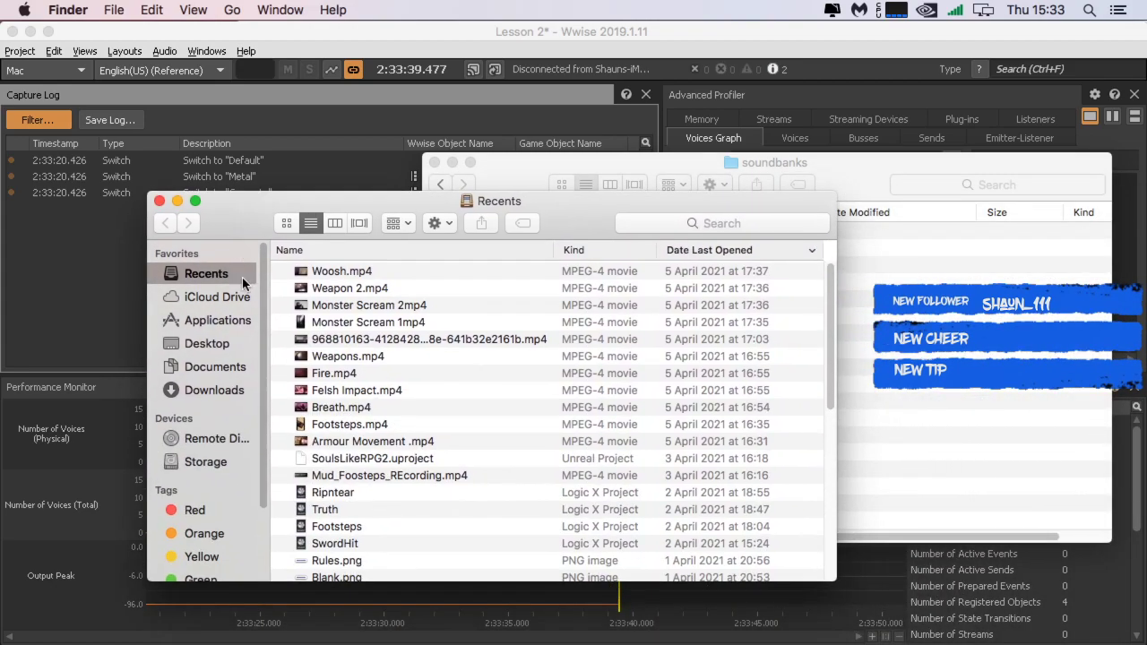
{"action": "left_click", "coordinate": [206, 395]}
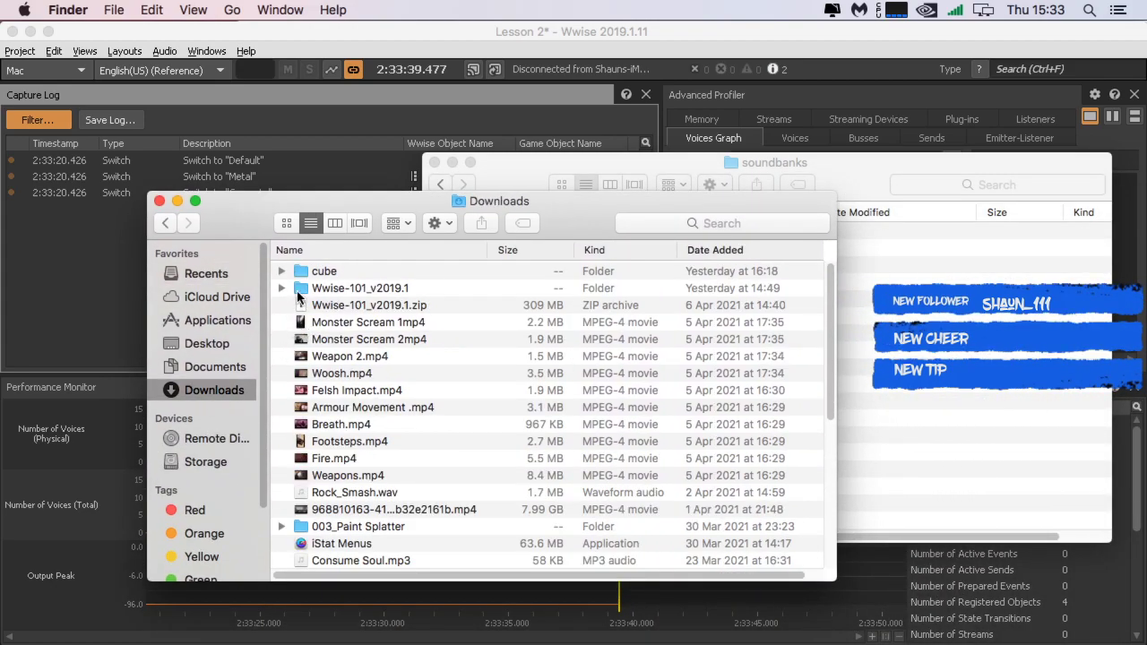
{"action": "left_click", "coordinate": [282, 271]}
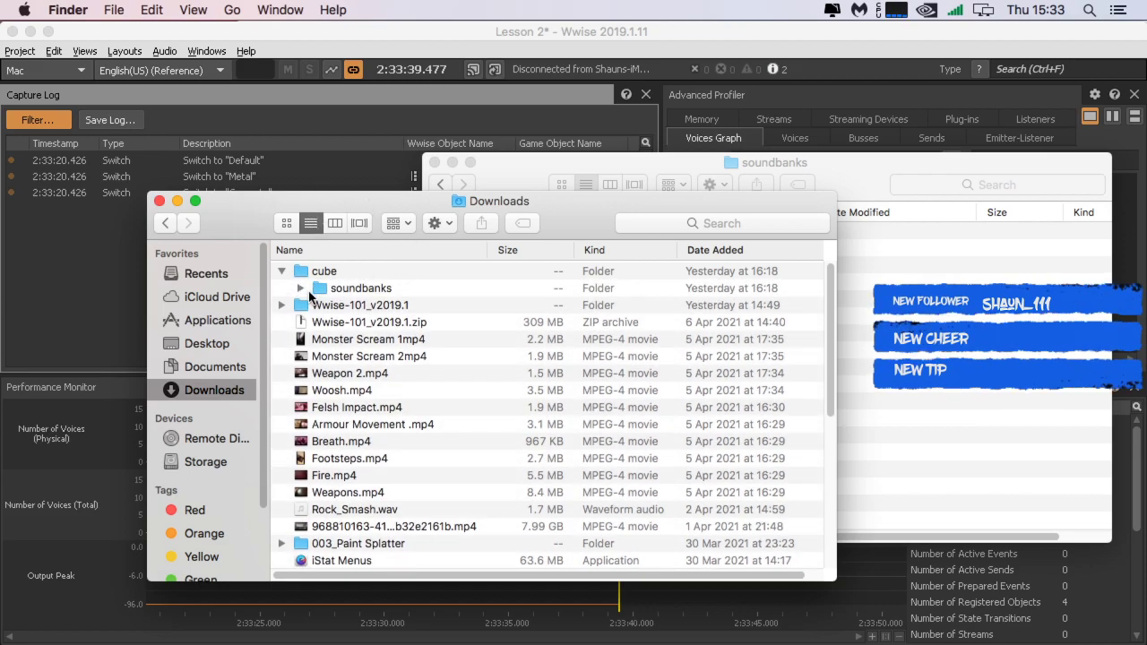
{"action": "left_click", "coordinate": [309, 291]}
{"action": "left_click", "coordinate": [300, 287]}
{"action": "left_click_drag", "start_coordinate": [261, 229], "coordinate": [562, 319]}
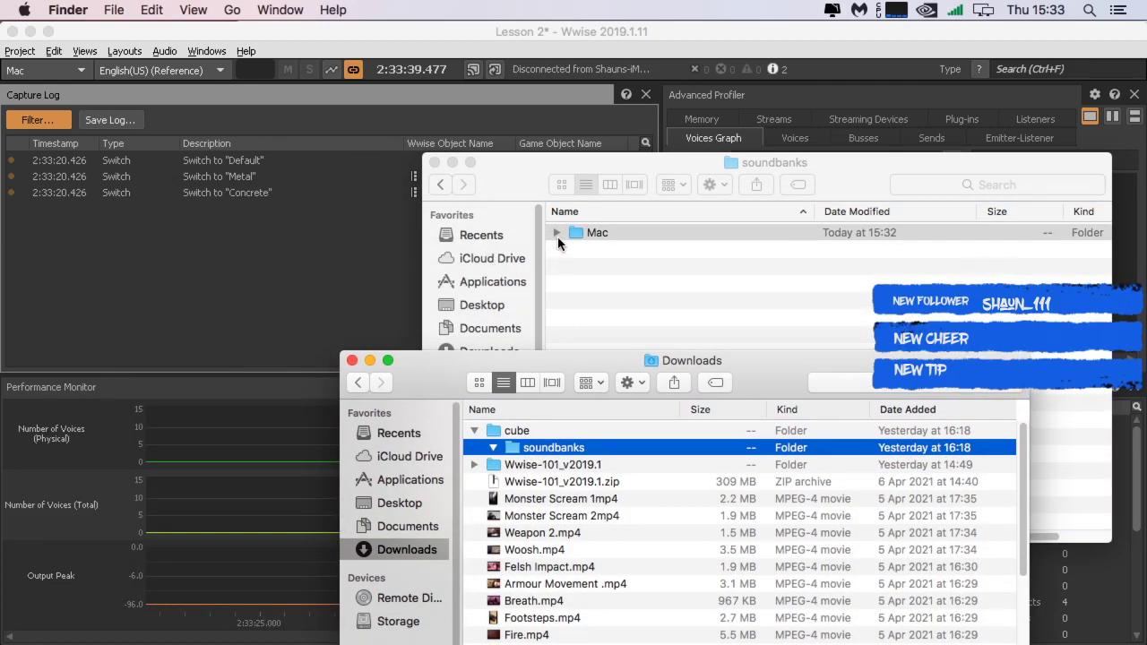
Step: Check the files inside the copied Mac folder and close both Finder windows
{"action": "left_click", "coordinate": [557, 233]}
{"action": "left_click", "coordinate": [556, 233]}
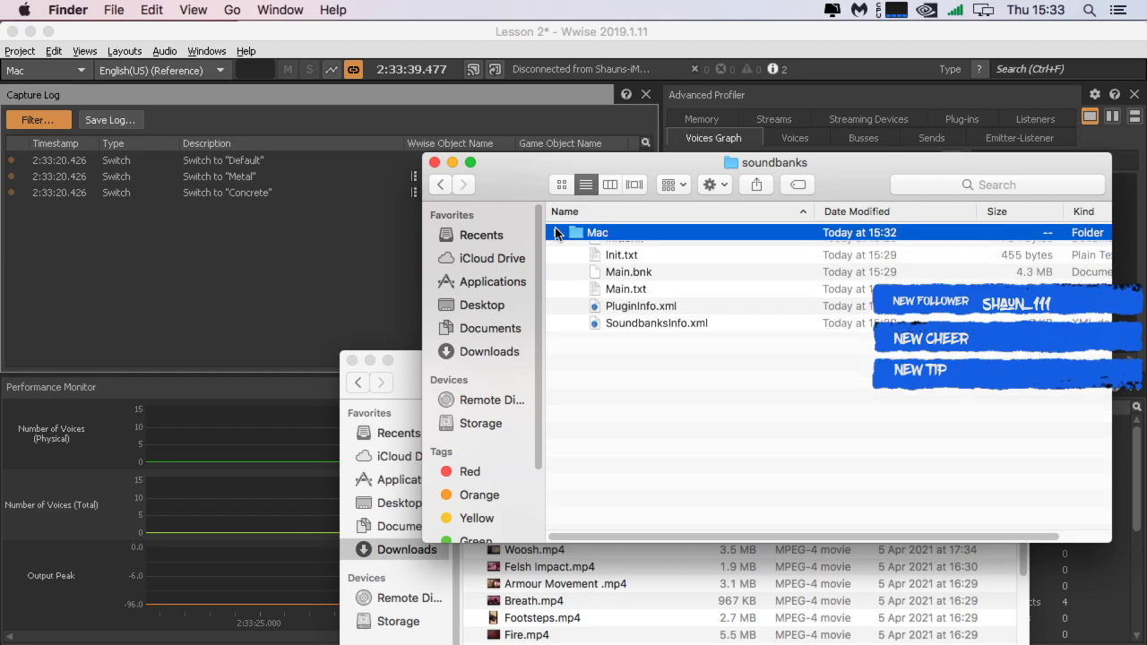
{"action": "left_click", "coordinate": [434, 162]}
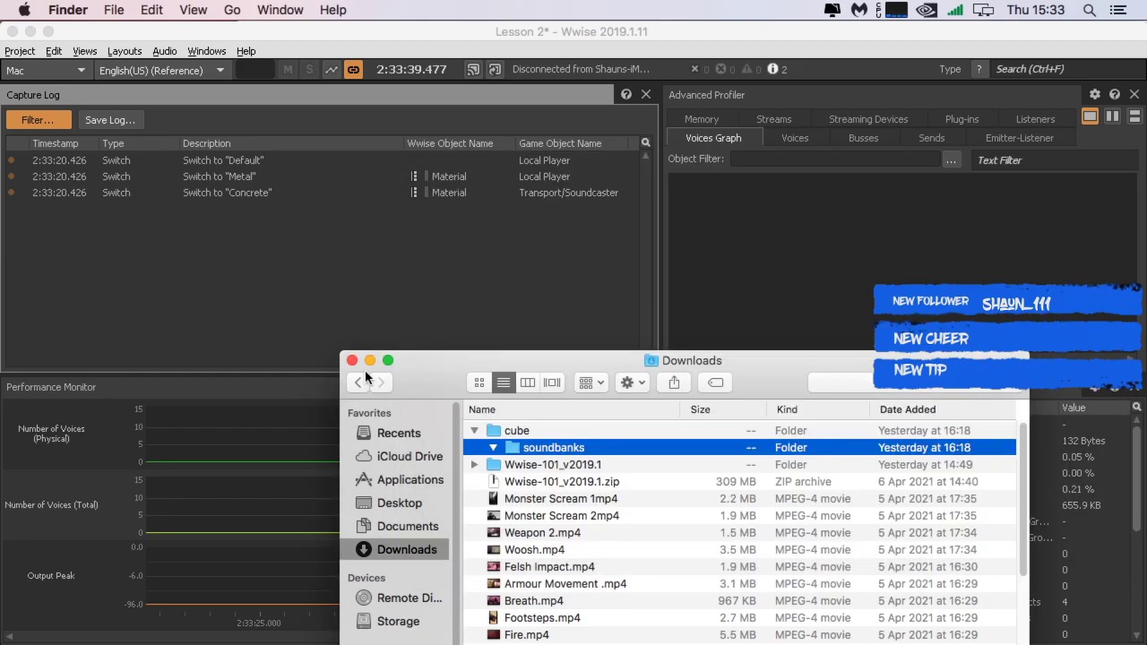
{"action": "left_click", "coordinate": [352, 361]}
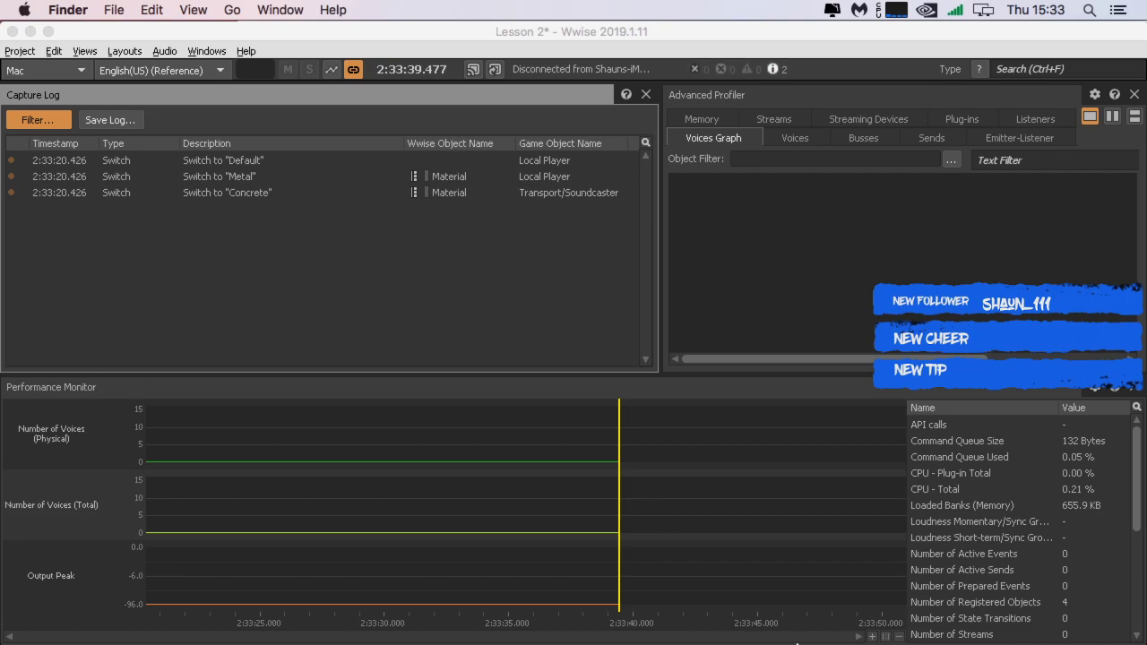
Step: Switch to the running Cube game and quit it
{"action": "mouse_move", "coordinate": [845, 636]}
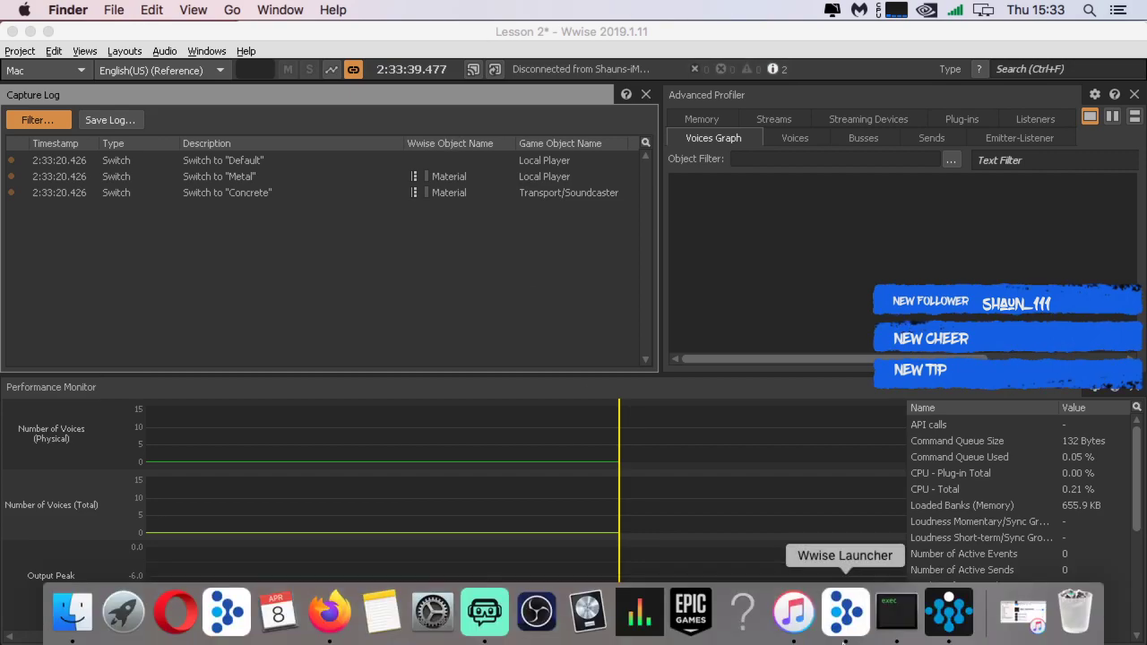
{"action": "left_click", "coordinate": [905, 630]}
{"action": "left_click", "coordinate": [130, 10]}
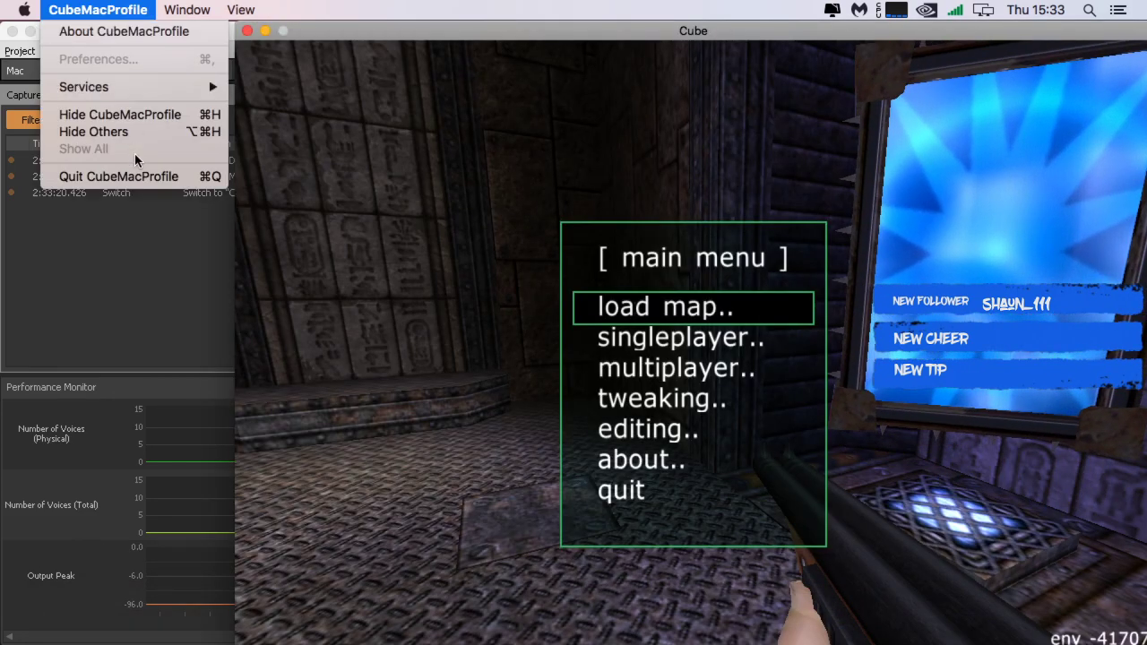
{"action": "left_click", "coordinate": [134, 176]}
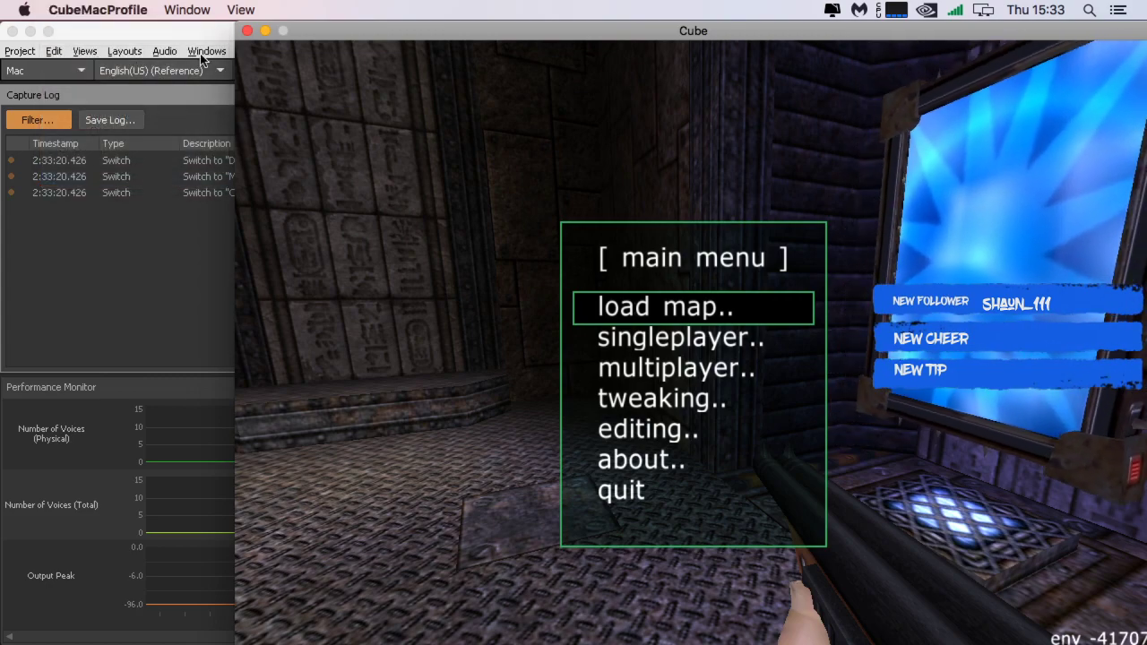
{"action": "left_click", "coordinate": [412, 87]}
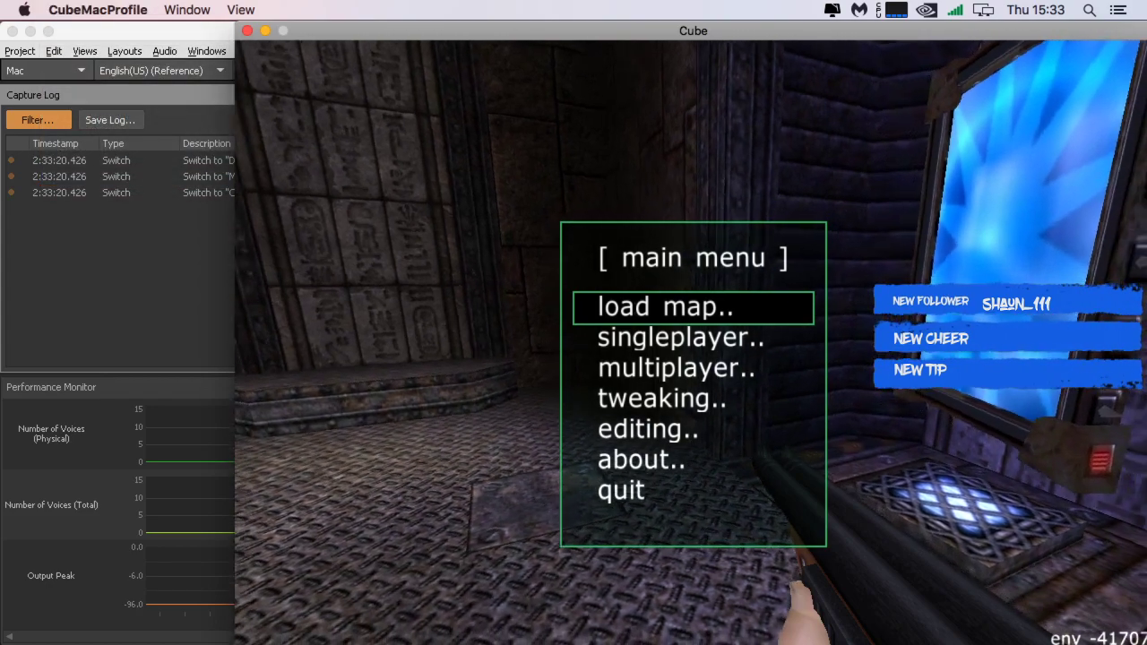
{"action": "key", "text": "Up"}
{"action": "key", "text": "Return"}
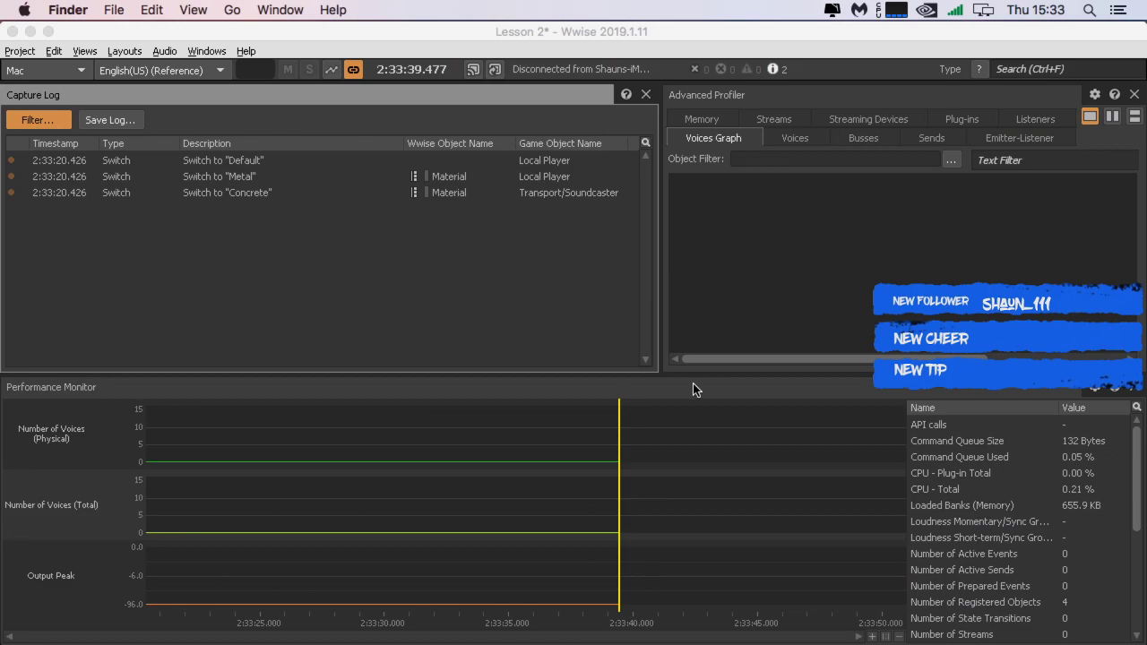
Step: Switch to the Wwise Launcher, run the Cube sample for Wwise 2019.1.11.7296 and allow its incoming network connections
{"action": "mouse_move", "coordinate": [616, 638]}
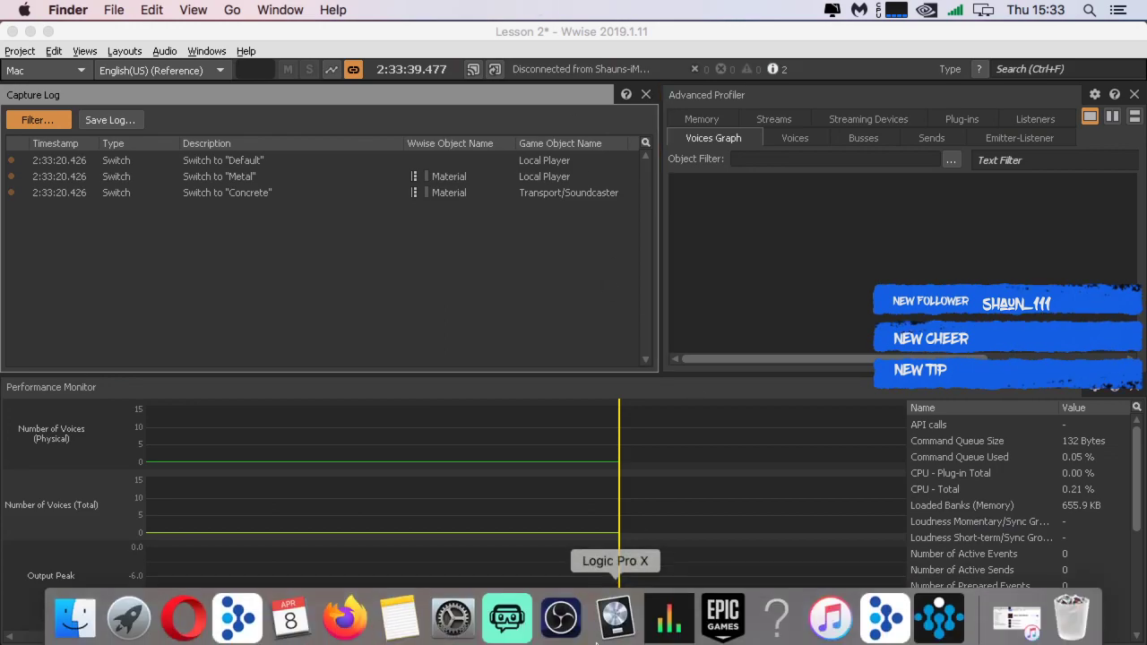
{"action": "left_click", "coordinate": [884, 613]}
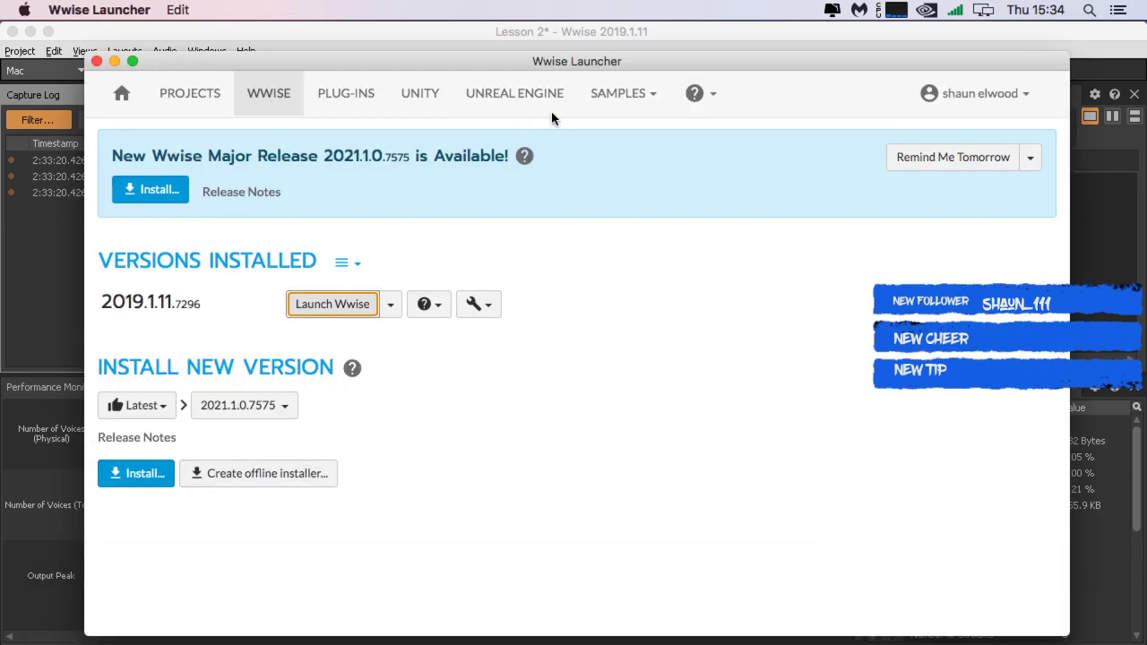
{"action": "left_click", "coordinate": [598, 95]}
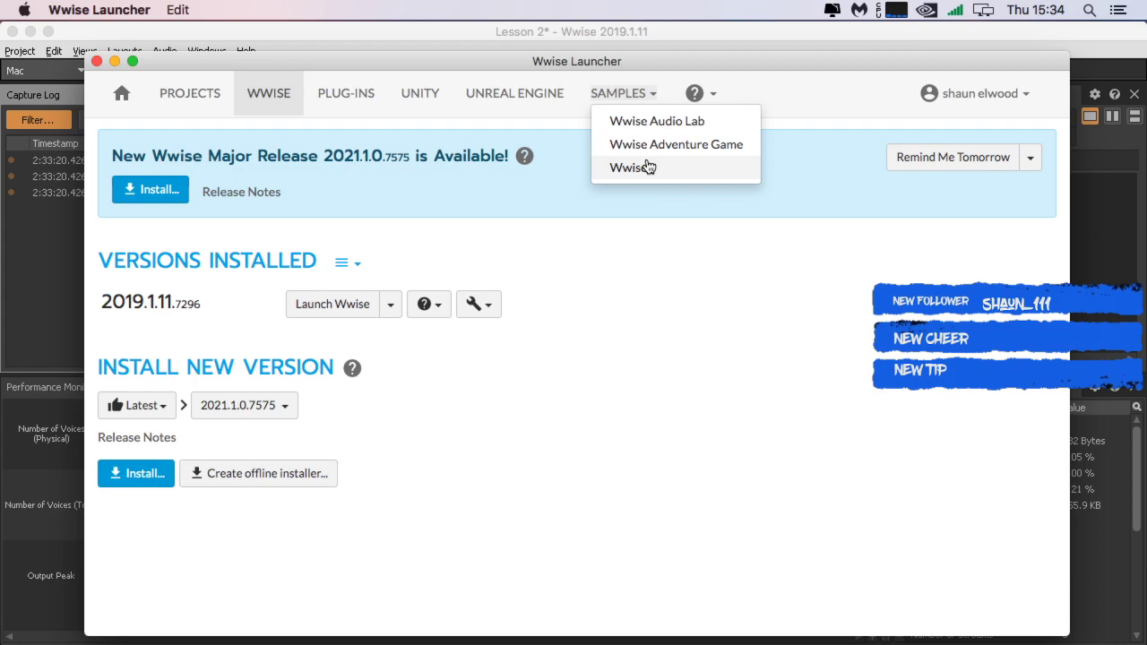
{"action": "left_click", "coordinate": [635, 170]}
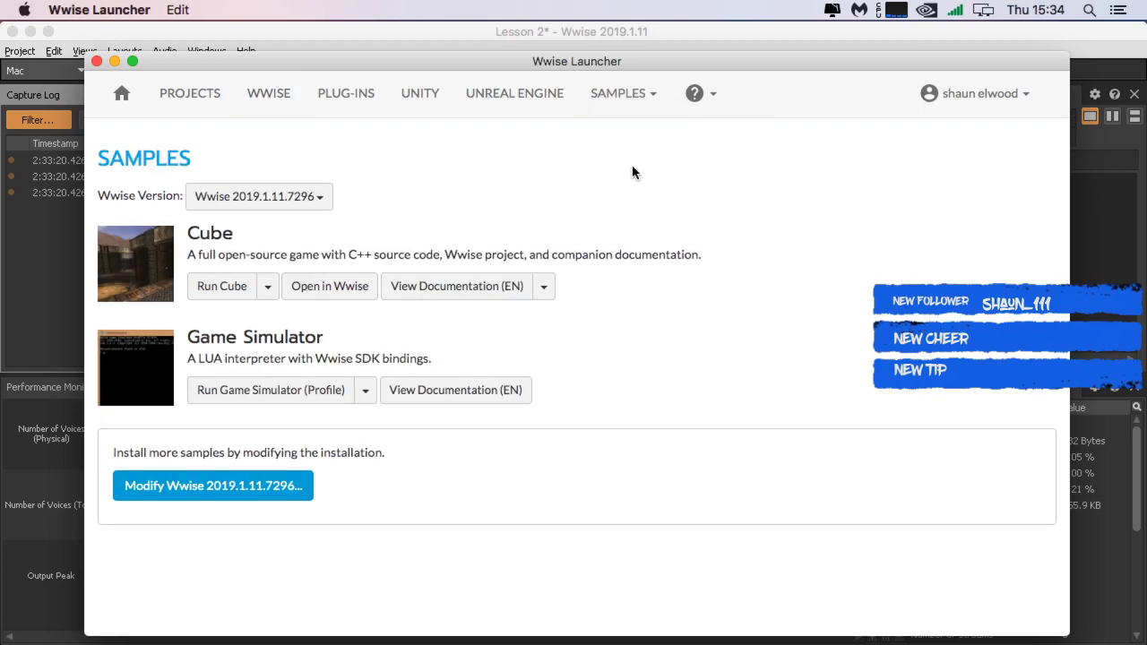
{"action": "left_click", "coordinate": [224, 286]}
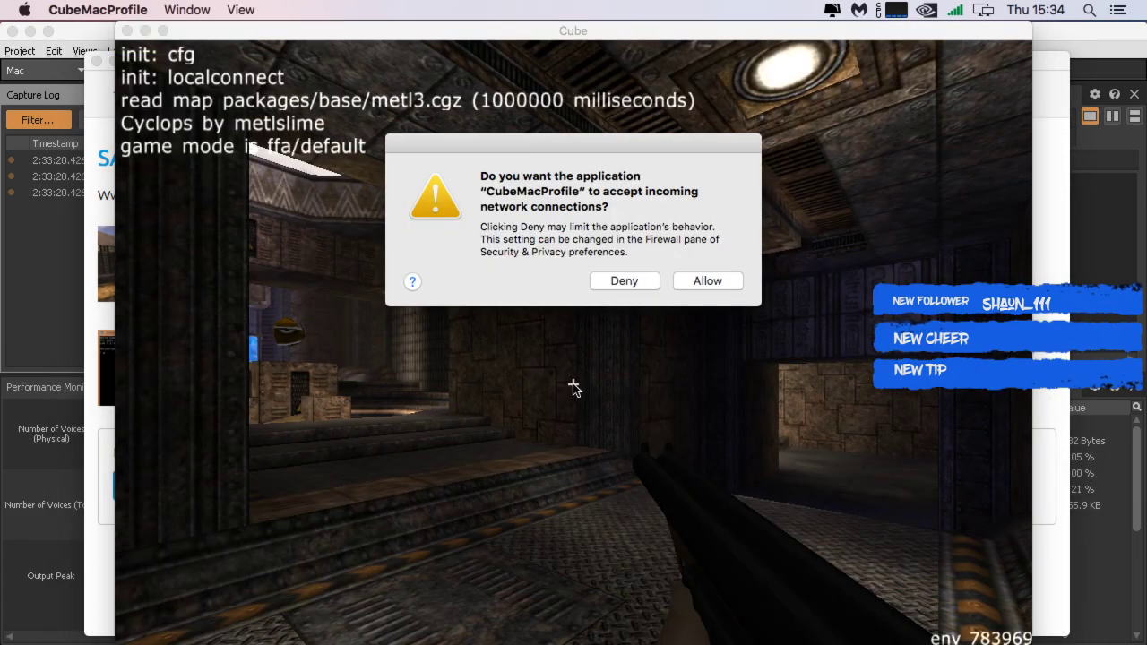
{"action": "left_click", "coordinate": [713, 282]}
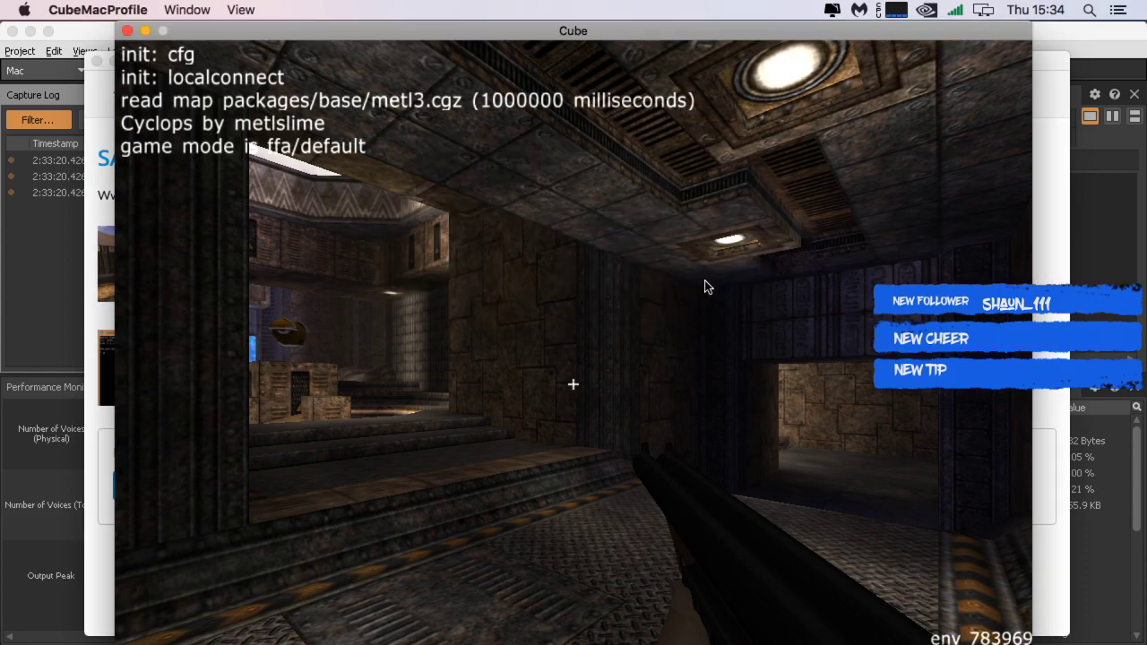
Step: Return to Wwise, connect remotely to the local Cube application and widen the Advanced Profiler to inspect the Heartbeat voice
{"action": "left_click", "coordinate": [145, 31]}
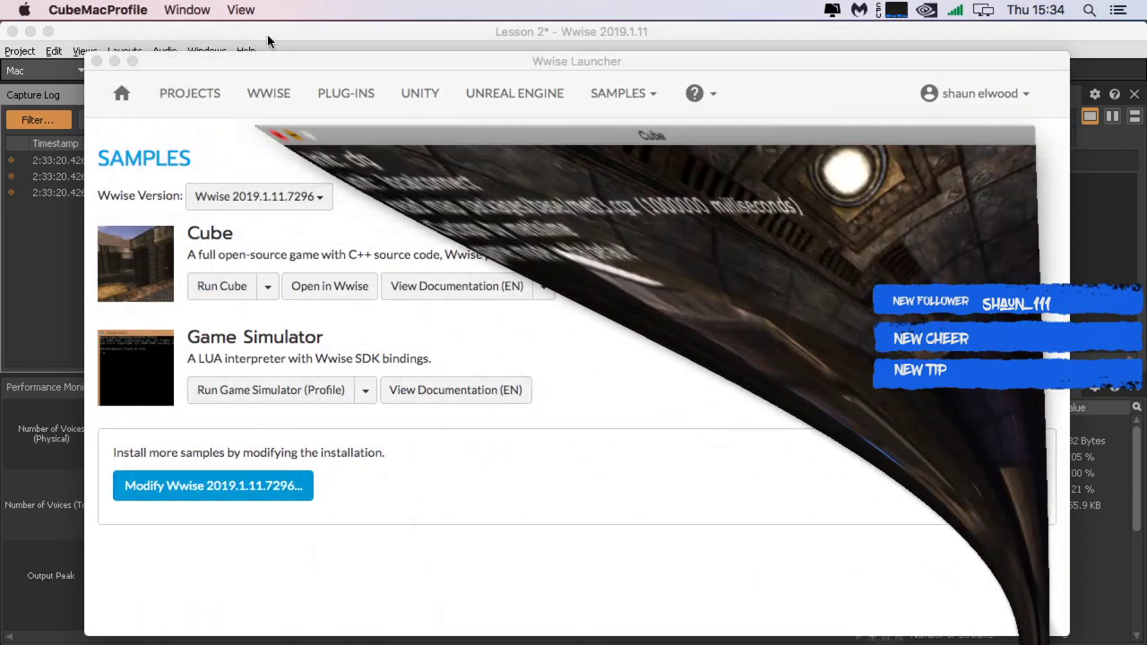
{"action": "left_click", "coordinate": [114, 61]}
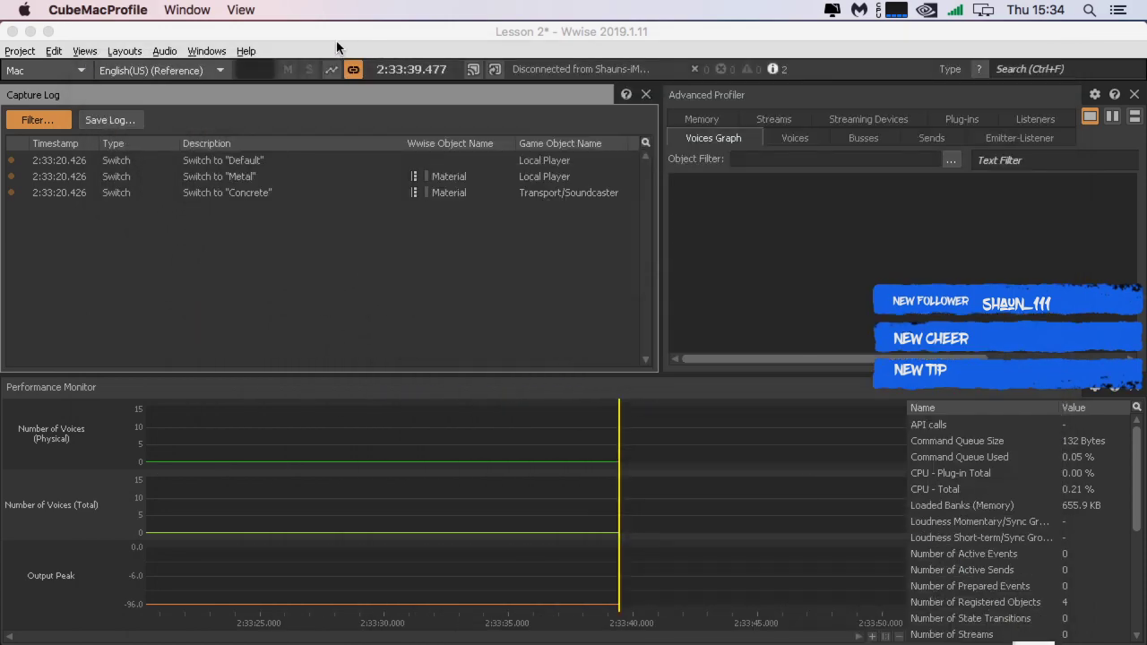
{"action": "left_click", "coordinate": [473, 72]}
{"action": "left_click", "coordinate": [473, 70]}
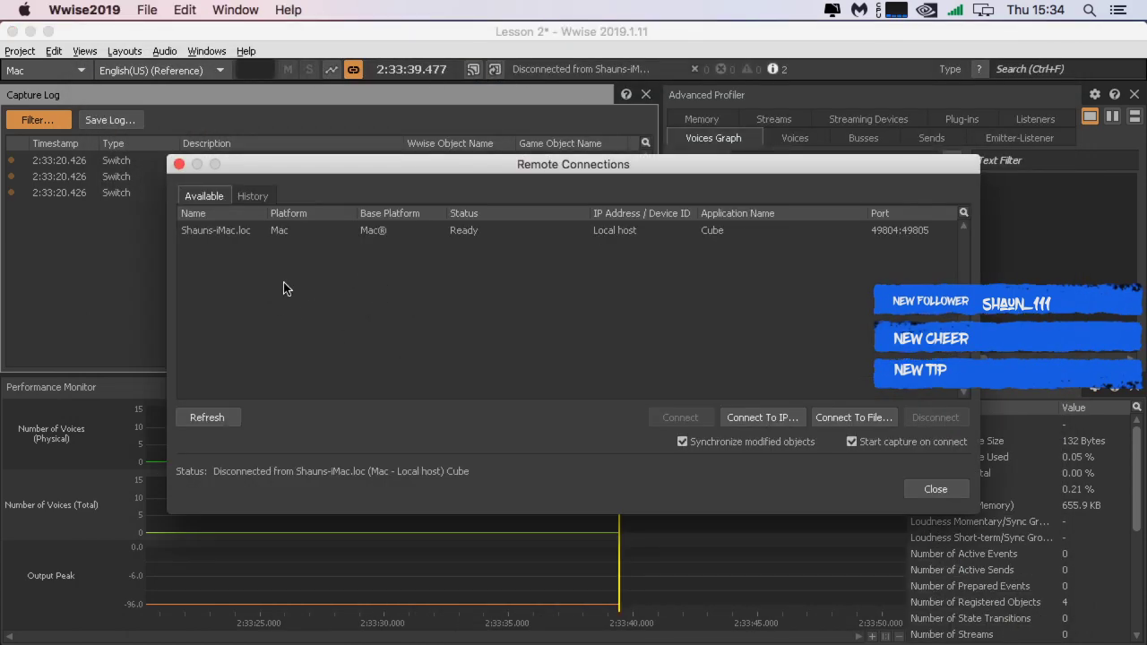
{"action": "left_click", "coordinate": [395, 232]}
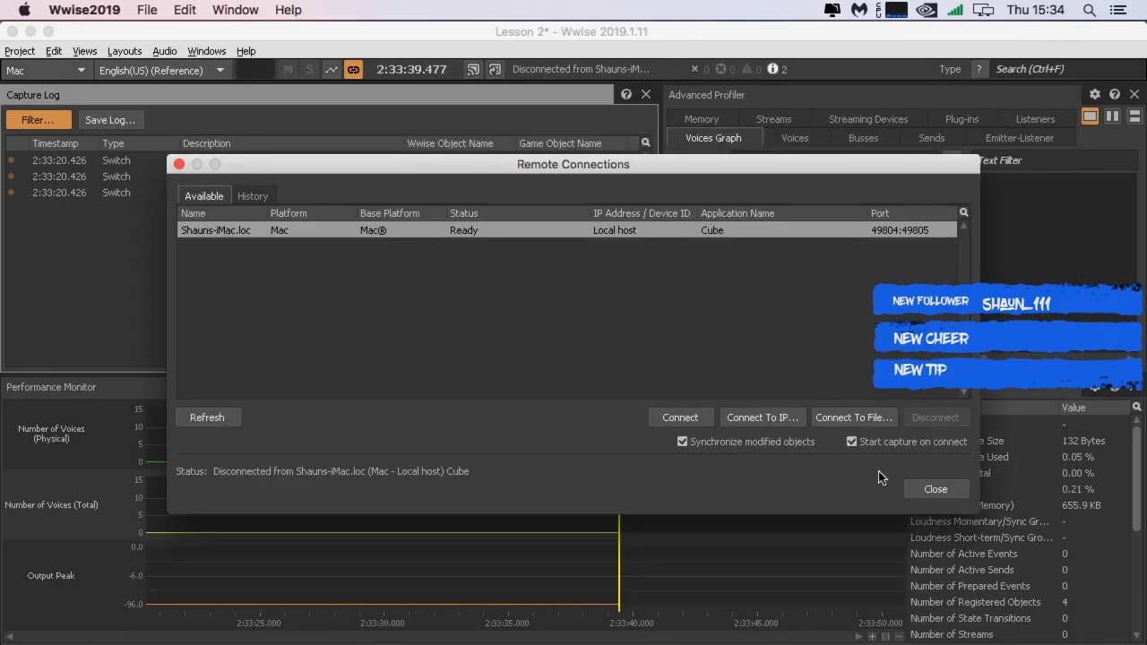
{"action": "left_click", "coordinate": [679, 418]}
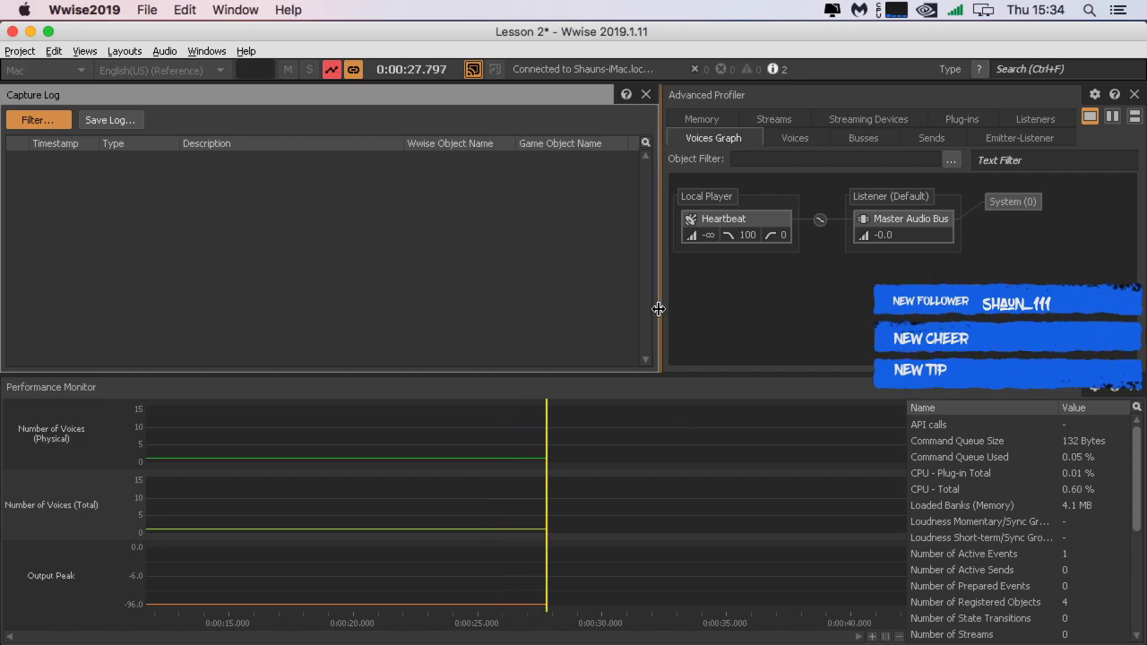
{"action": "left_click_drag", "start_coordinate": [658, 309], "coordinate": [398, 334]}
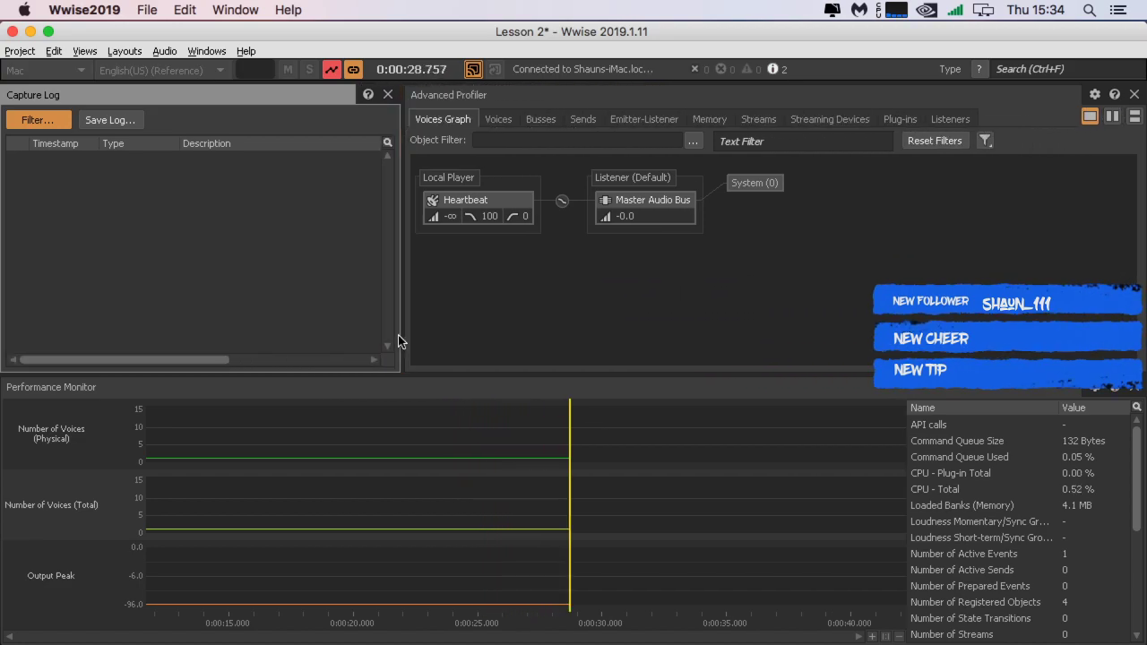
{"action": "left_click", "coordinate": [451, 220]}
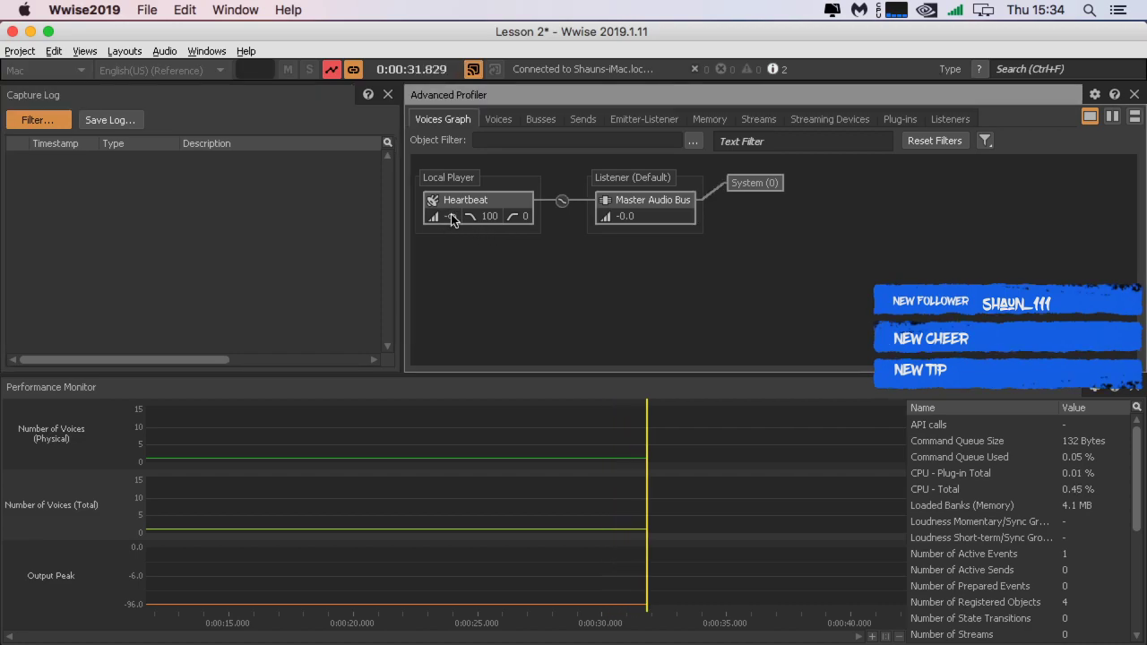
Step: Switch to Cube and walk the player through the map so Wwise captures the footsteps on different surfaces
{"action": "mouse_move", "coordinate": [538, 627]}
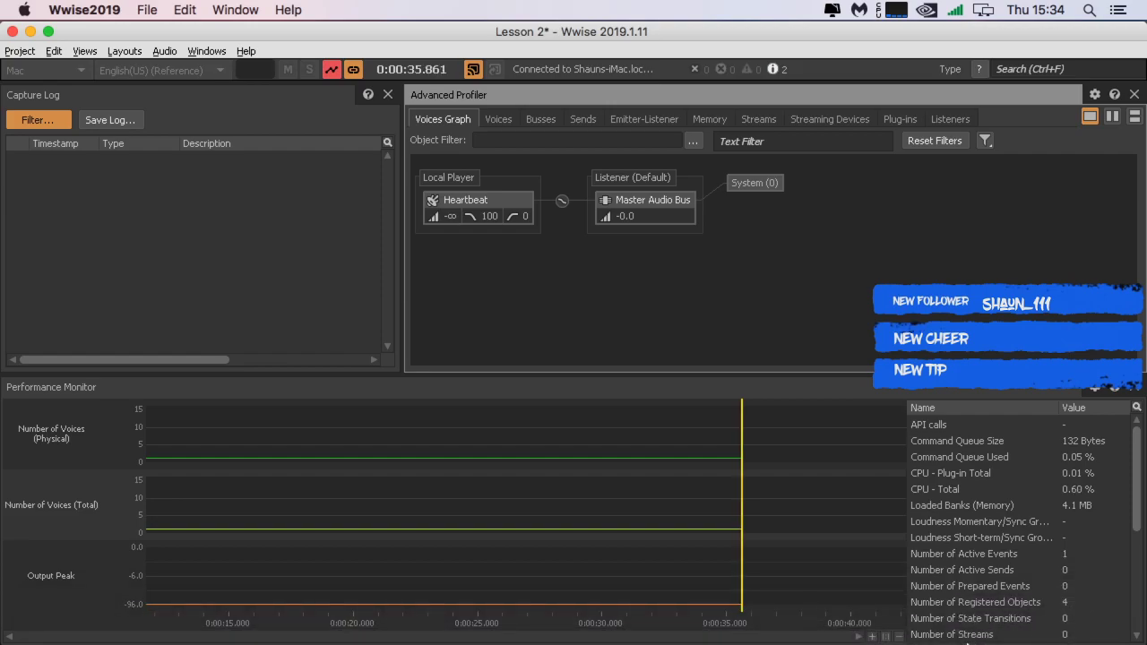
{"action": "left_click", "coordinate": [981, 618]}
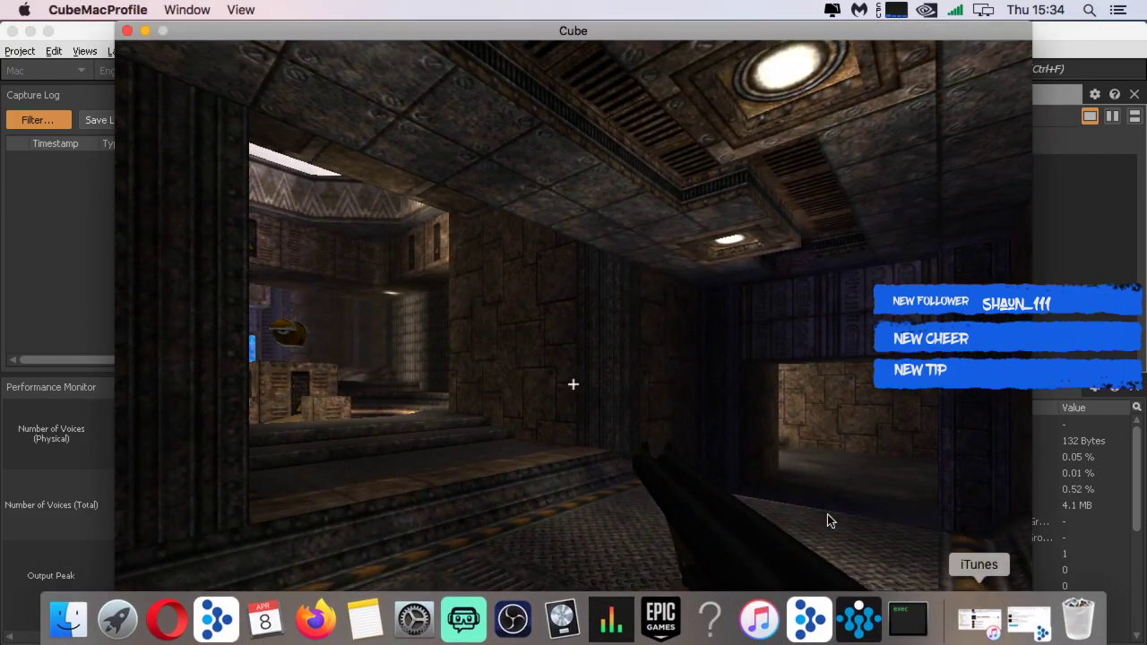
{"action": "key", "text": "e"}
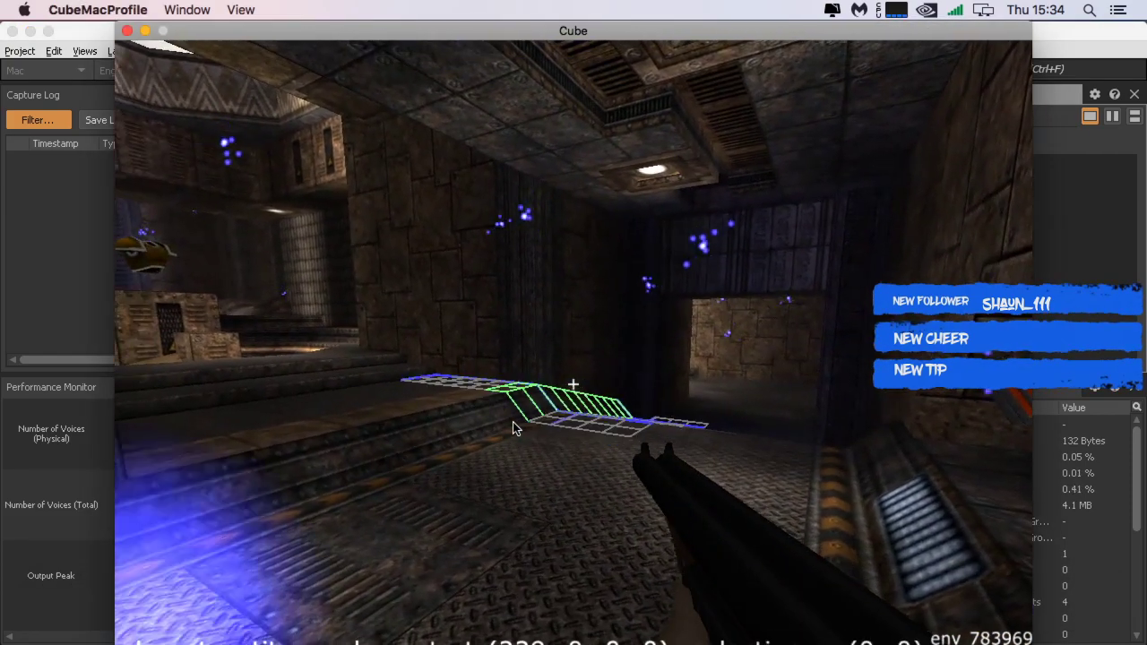
{"action": "key", "text": "e"}
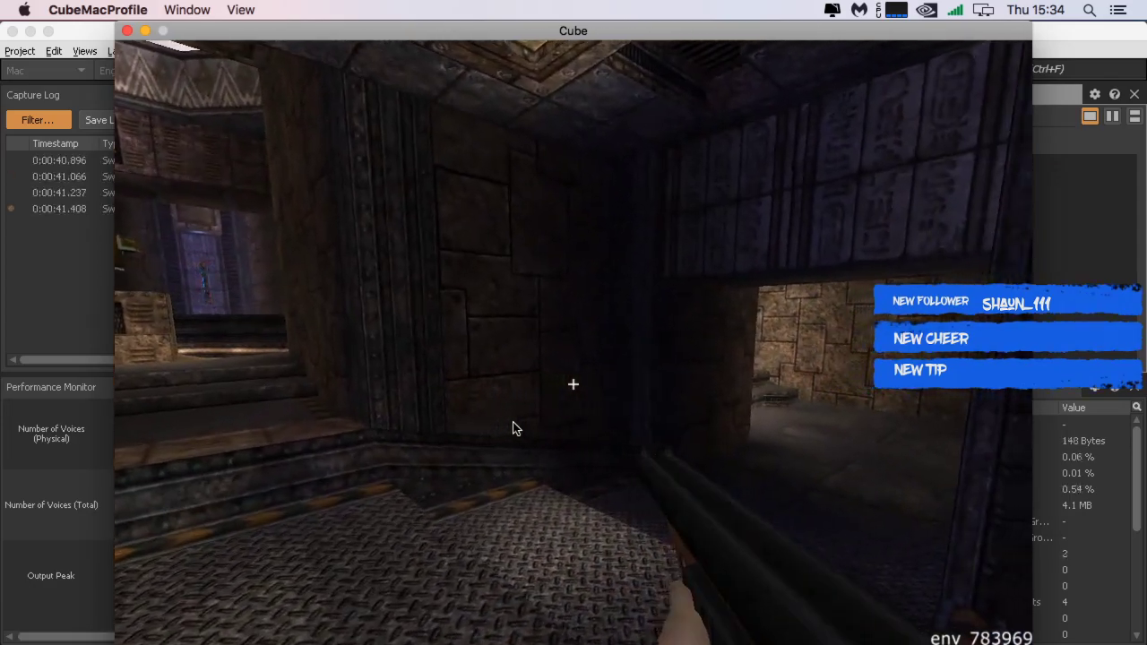
{"action": "key", "text": "w"}
{"action": "key", "text": "w"}
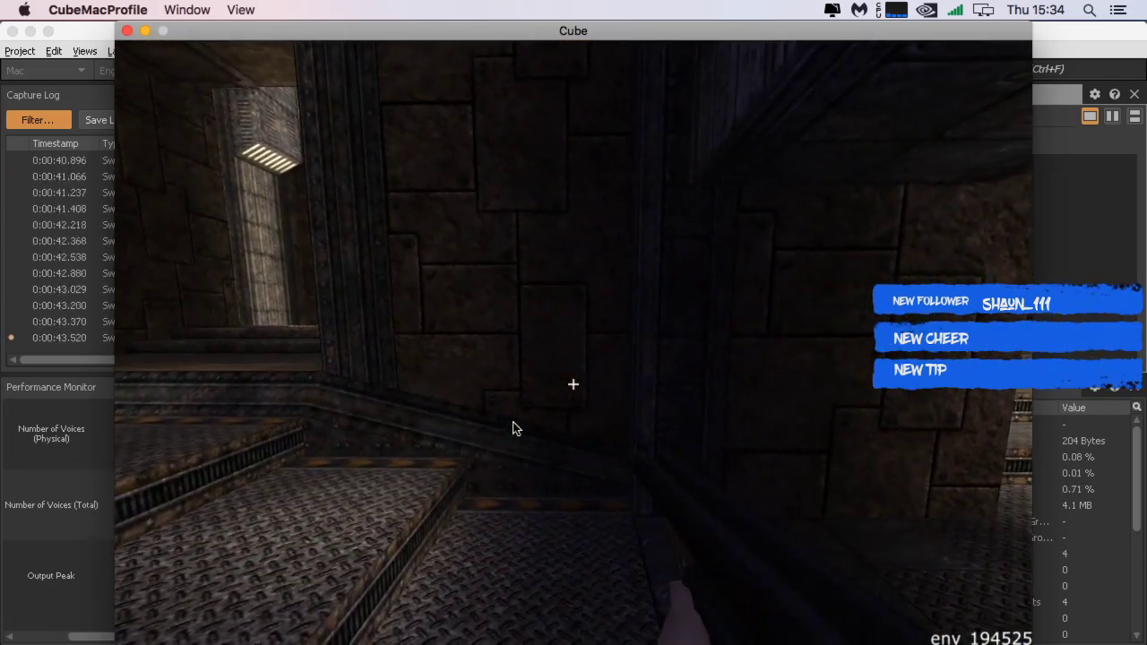
{"action": "key", "text": "w"}
{"action": "key", "text": "w"}
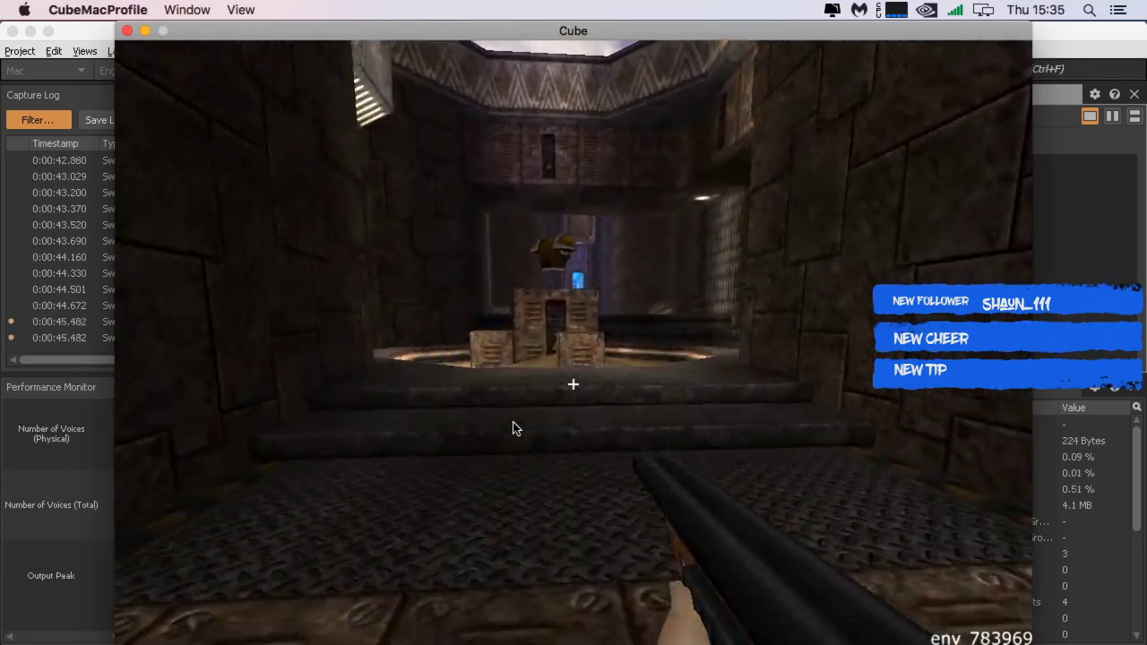
{"action": "key", "text": "w"}
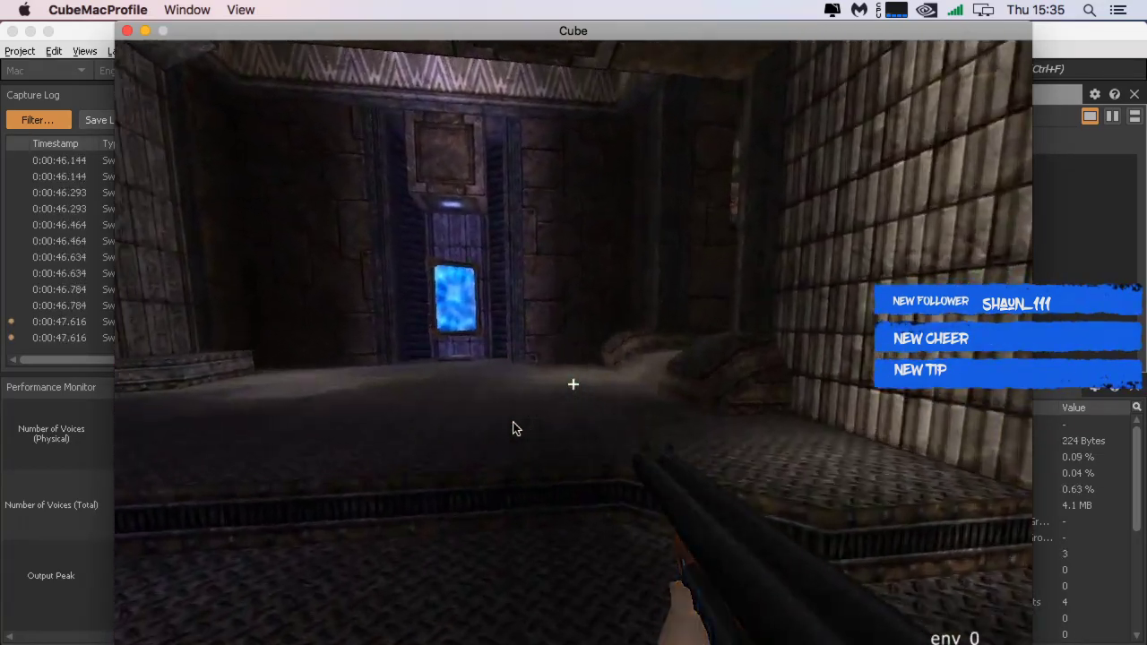
{"action": "key", "text": "w"}
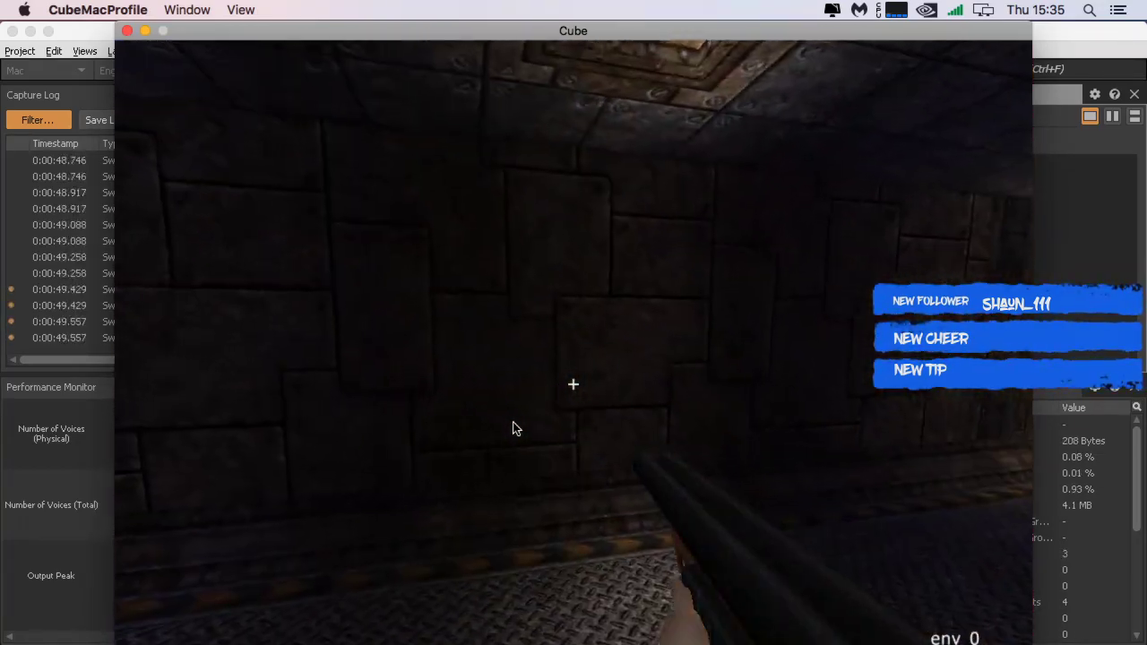
Step: Walk the player out of the metal corridor and onto the sand beside the floating green armour
{"action": "left_click", "coordinate": [513, 422]}
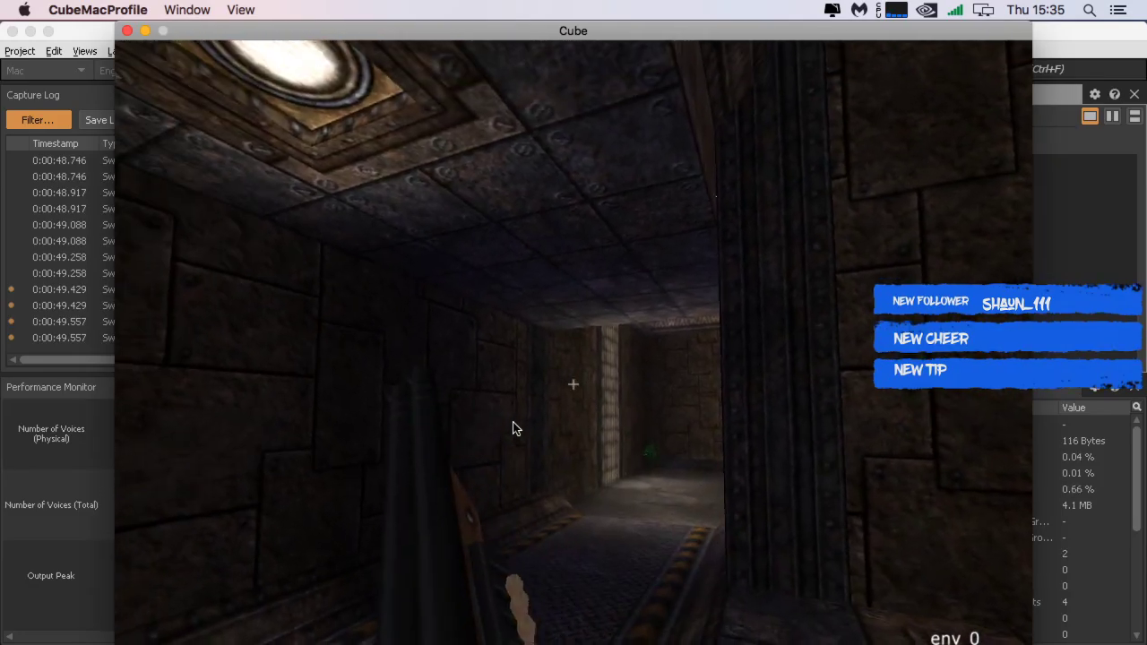
{"action": "key", "text": "w"}
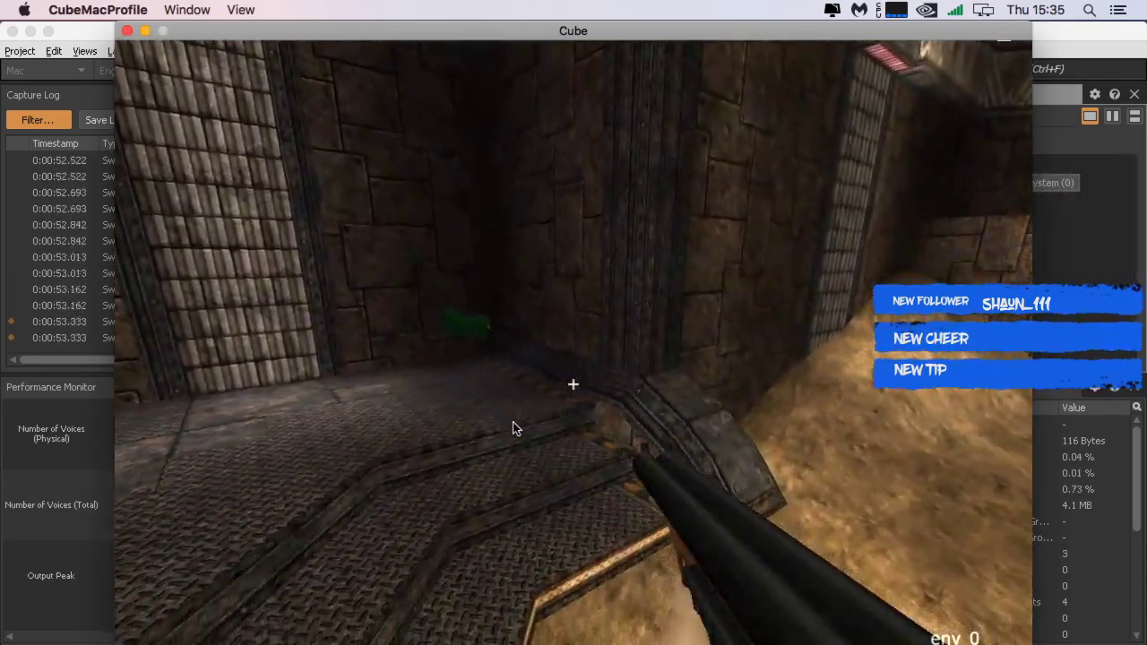
{"action": "key", "text": "w"}
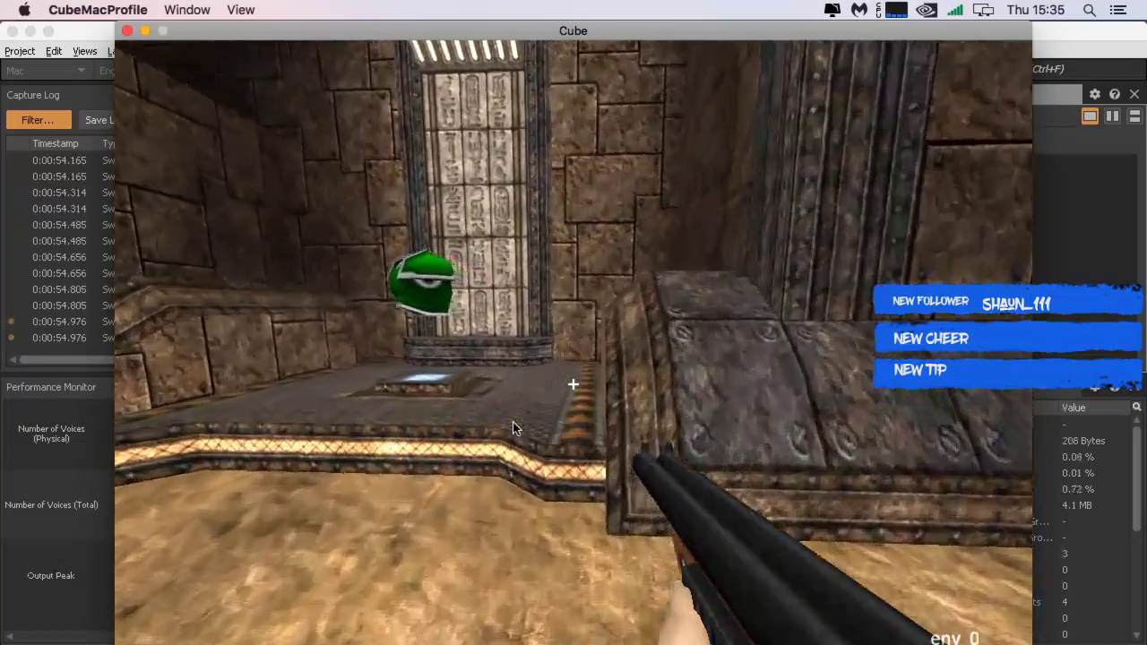
{"action": "key", "text": "w"}
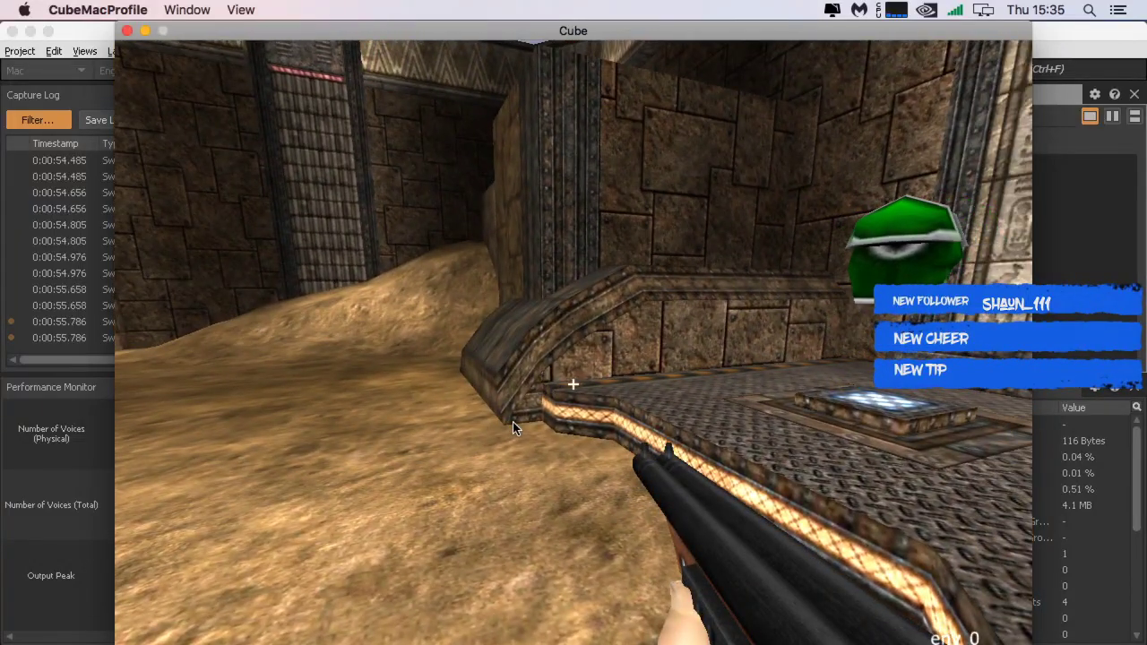
Step: Pause Cube at its main menu, switch back to Wwise and disconnect from the remote game
{"action": "key", "text": "Escape"}
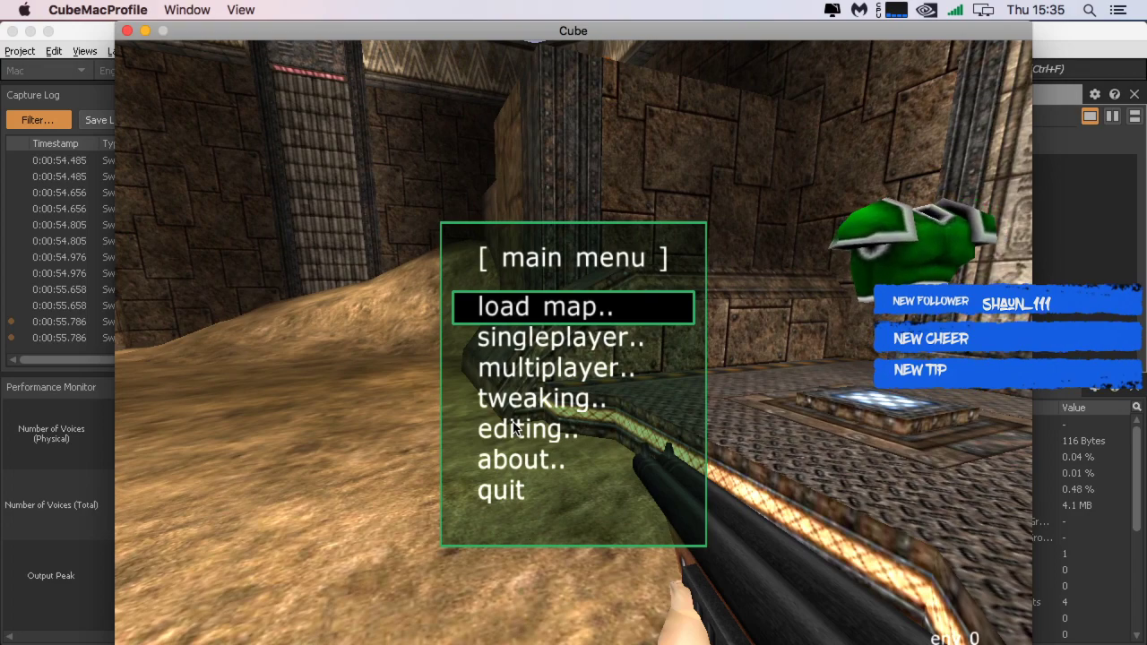
{"action": "key", "text": "cmd+Tab"}
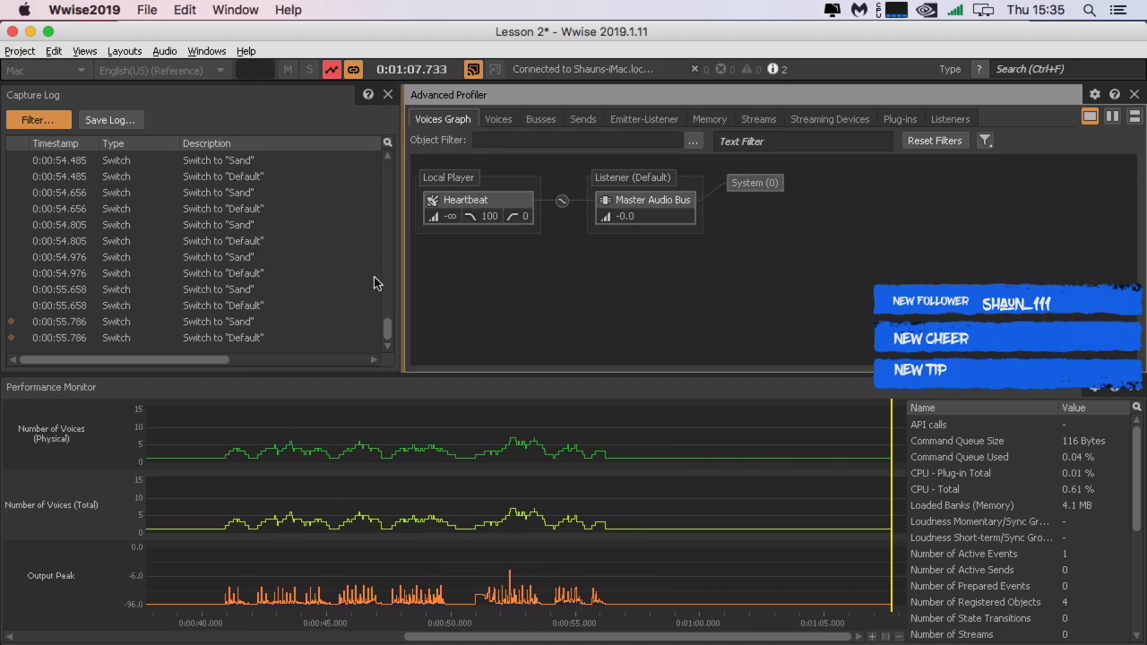
{"action": "left_click", "coordinate": [473, 70]}
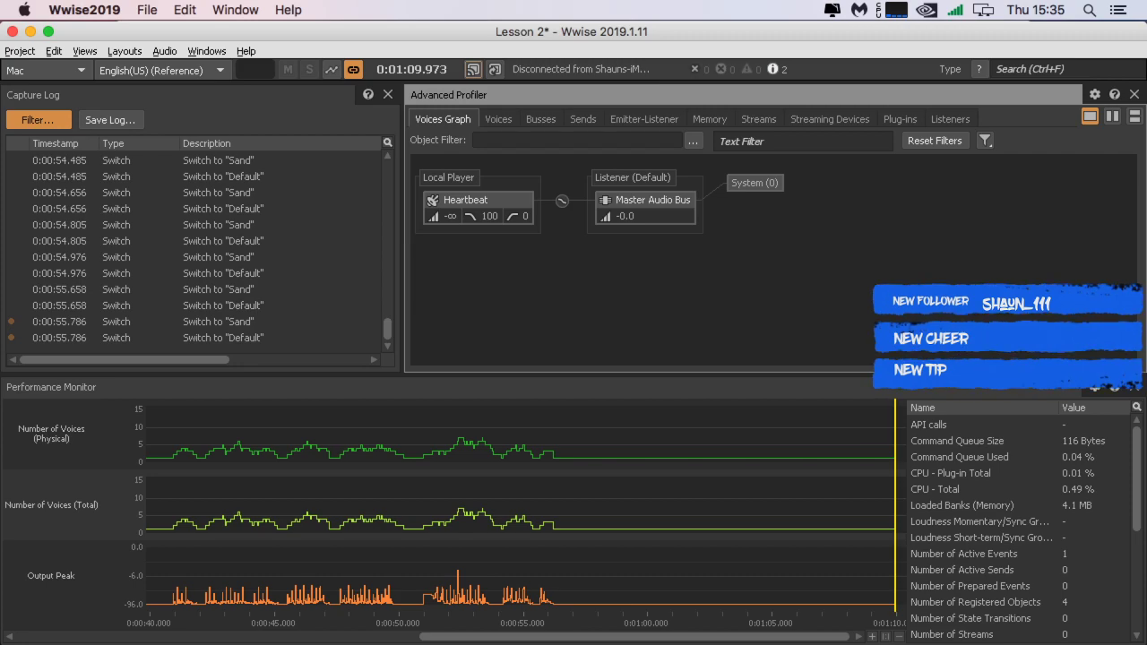
Step: Switch to Firefox to look at the Lesson 4: Creating Space course page and minimise its window
{"action": "key", "text": "super+Tab"}
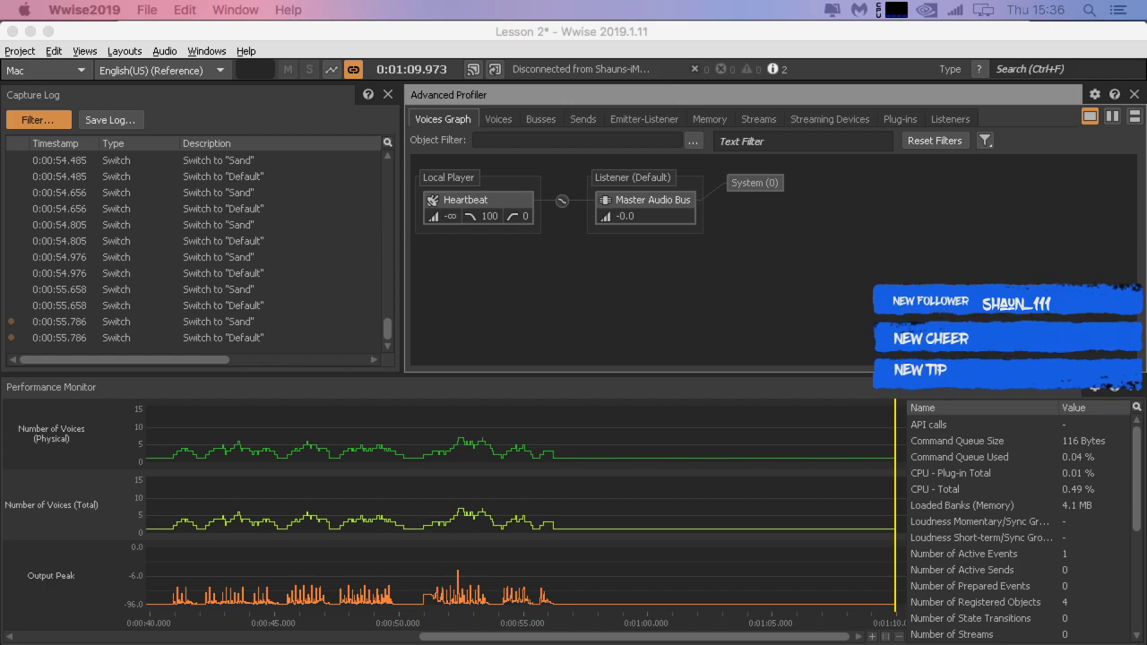
{"action": "key", "text": "super+Tab"}
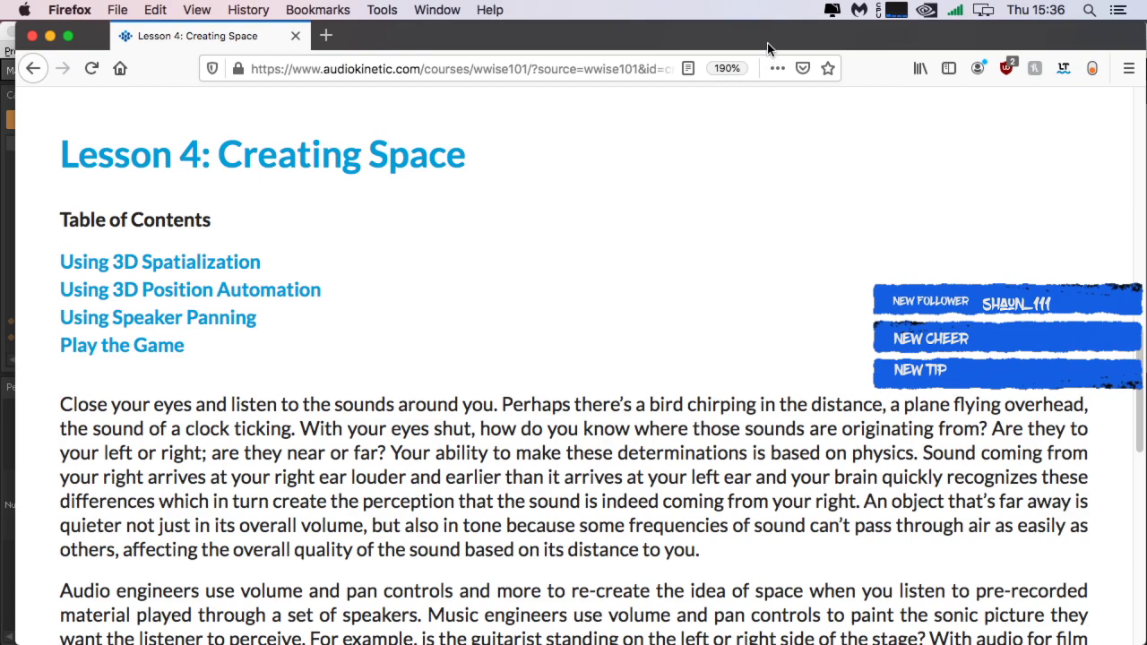
{"action": "key", "text": "super+m"}
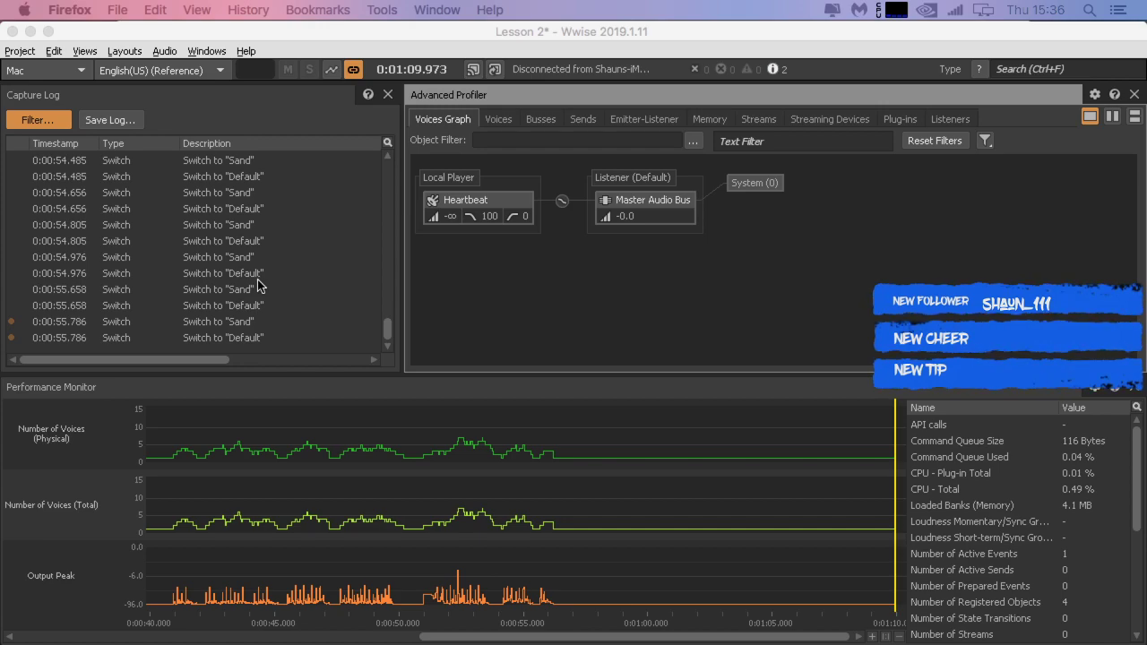
Step: View the Designer and Game Object Profiler layouts, and switch Wwise to the Voice Profiler layout
{"action": "left_click", "coordinate": [140, 54]}
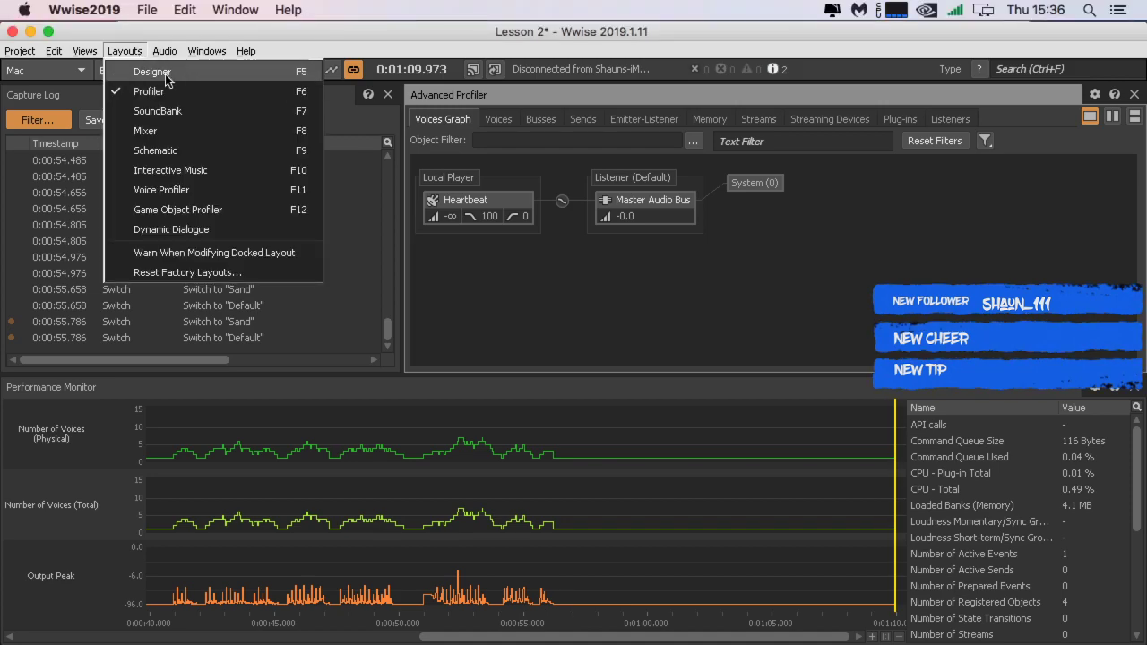
{"action": "left_click", "coordinate": [165, 76]}
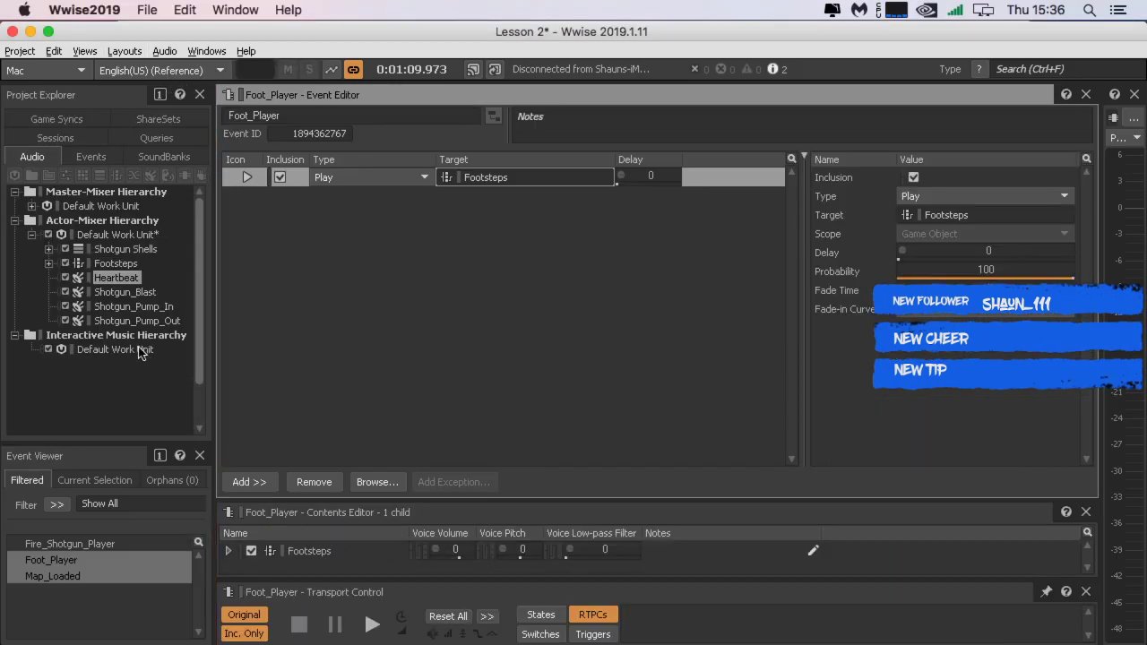
{"action": "left_click", "coordinate": [133, 53]}
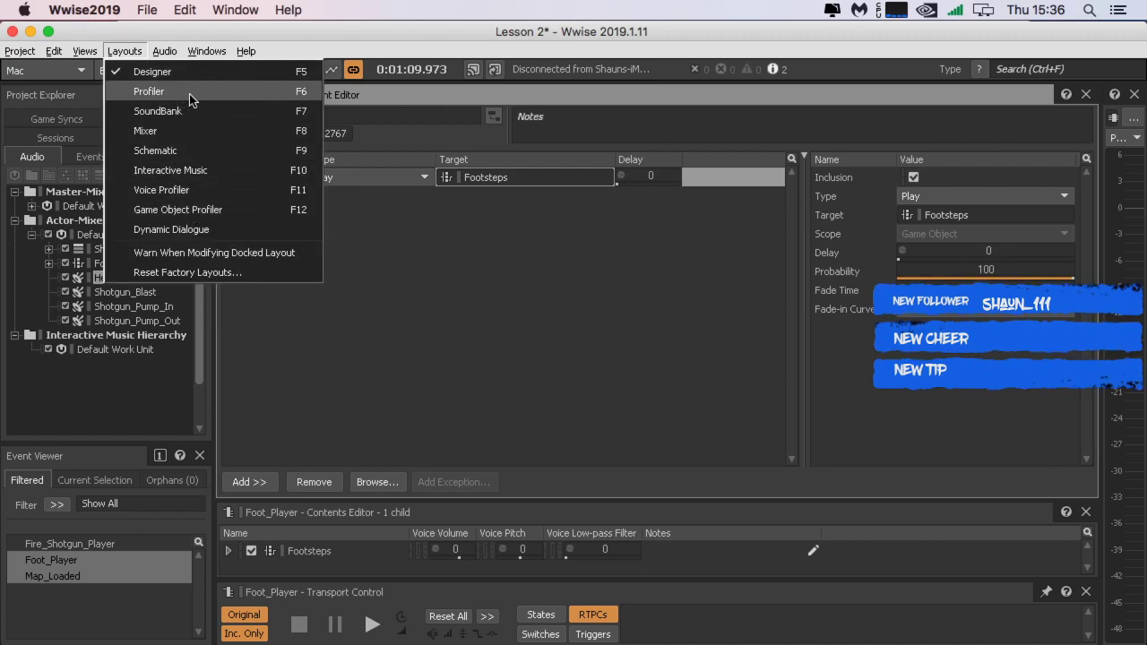
{"action": "left_click", "coordinate": [220, 212]}
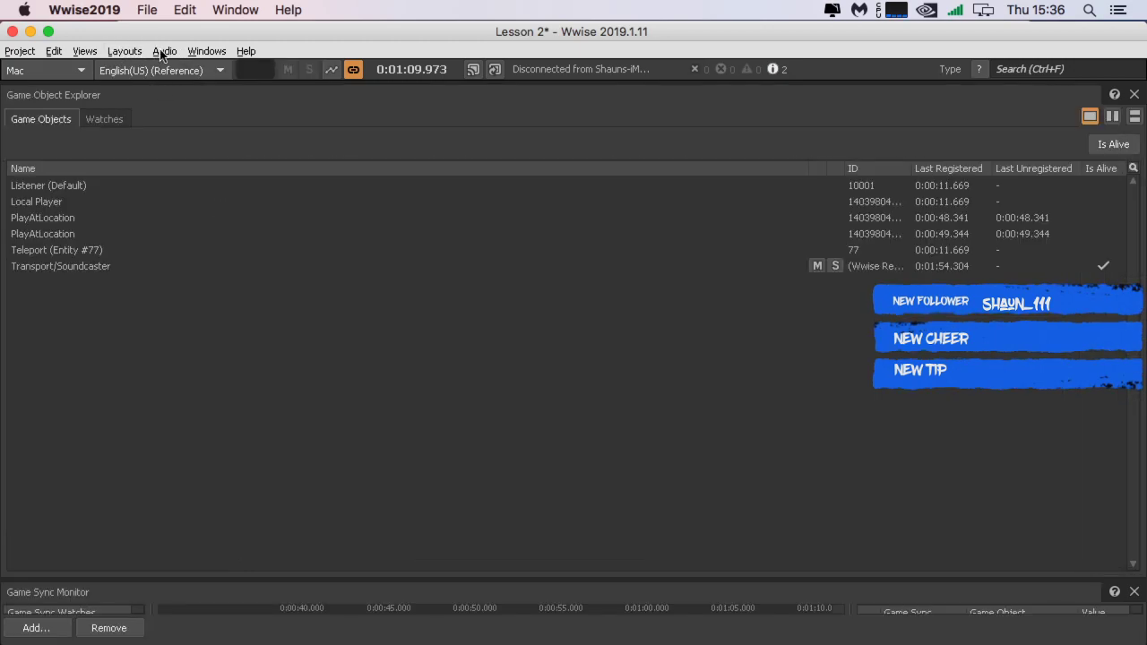
{"action": "left_click", "coordinate": [126, 52]}
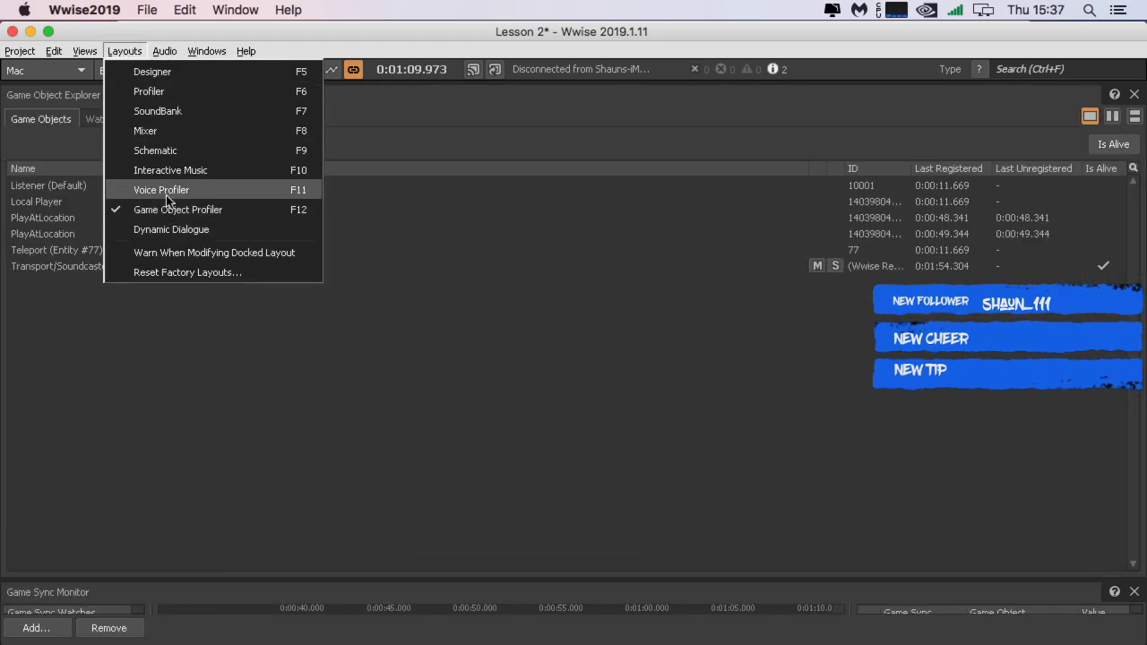
{"action": "left_click", "coordinate": [162, 190]}
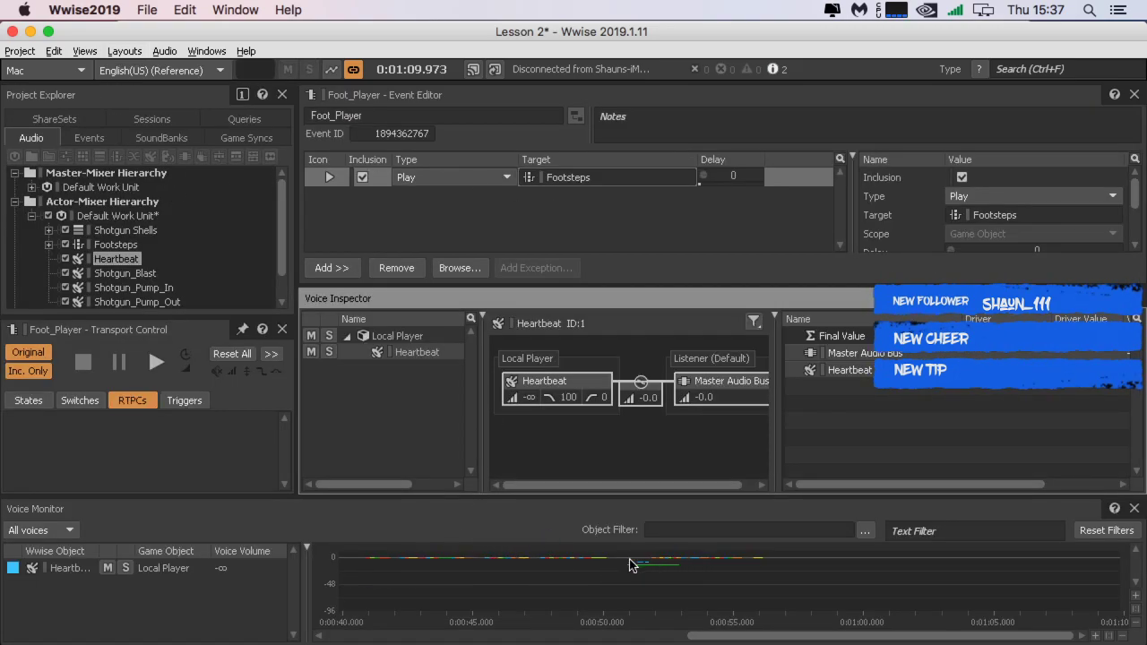
Step: Enlarge the Voice Monitor to examine the captured voices, and shrink it again to make room for the Heartbeat transport controls
{"action": "left_click_drag", "start_coordinate": [473, 491], "coordinate": [448, 332]}
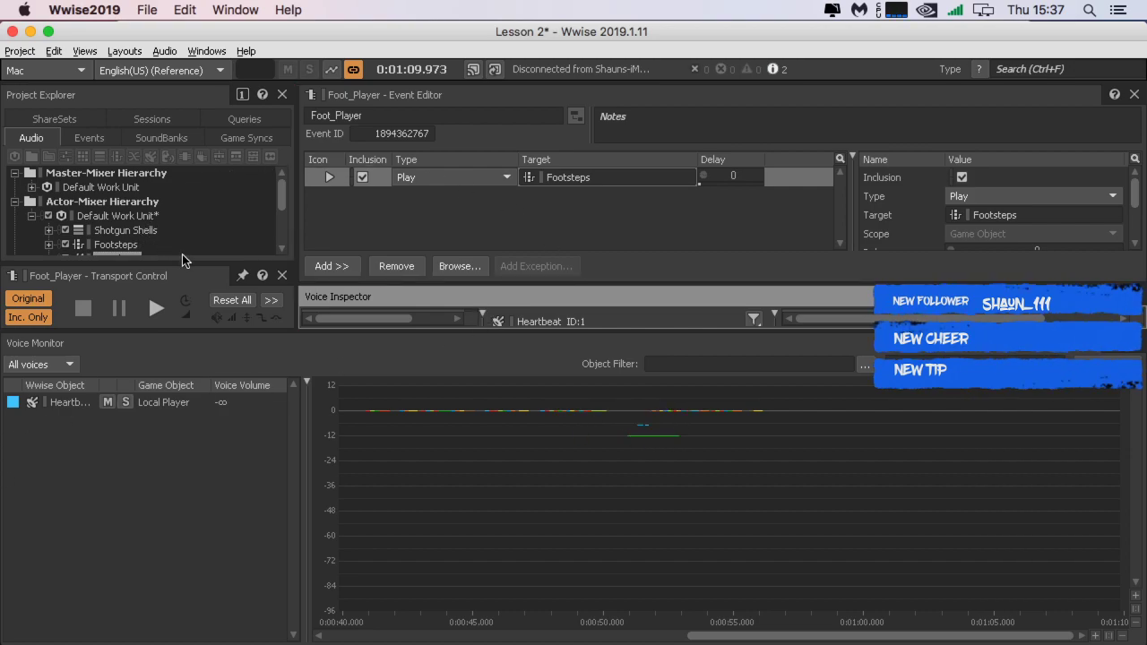
{"action": "left_click_drag", "start_coordinate": [172, 263], "coordinate": [173, 345]}
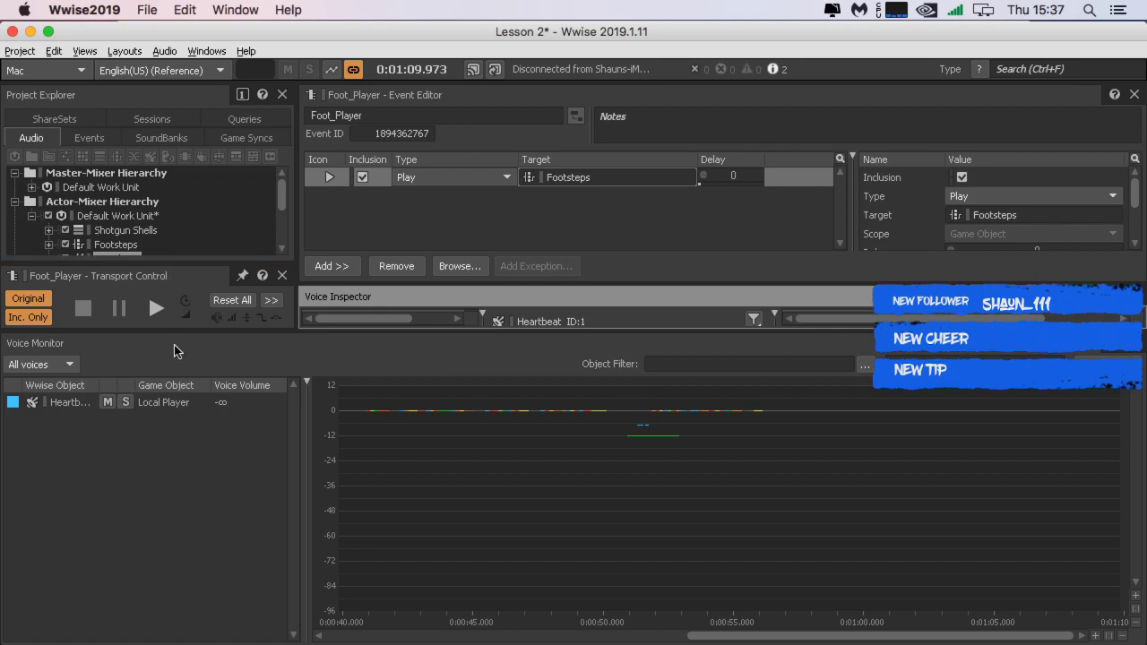
{"action": "left_click", "coordinate": [194, 259]}
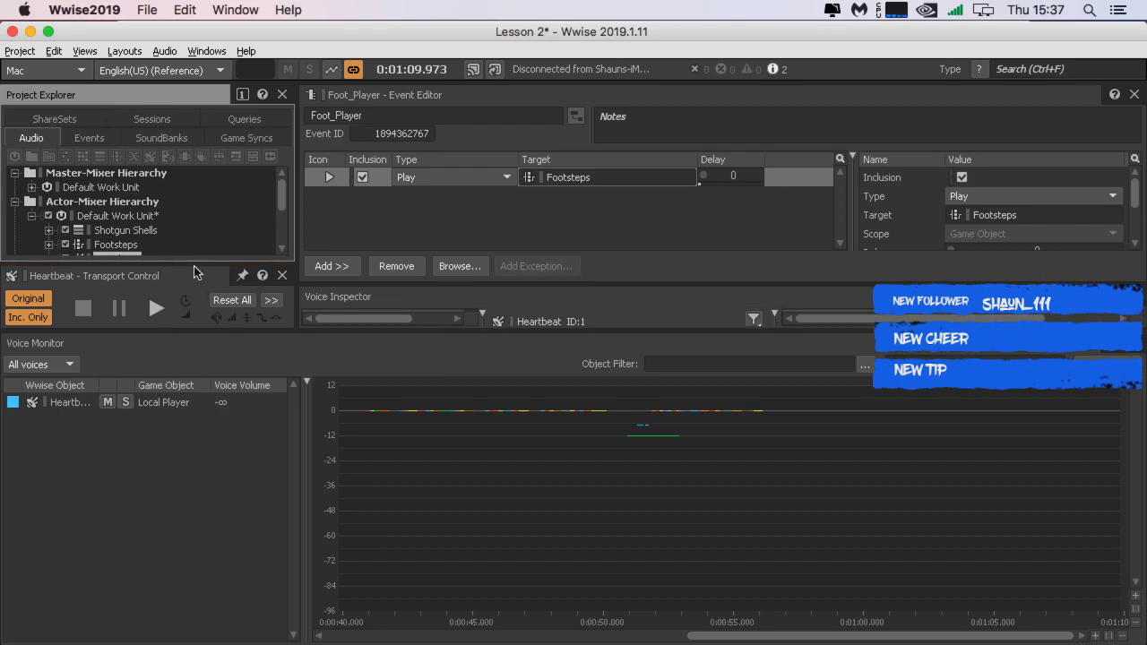
{"action": "left_click_drag", "start_coordinate": [177, 333], "coordinate": [174, 484]}
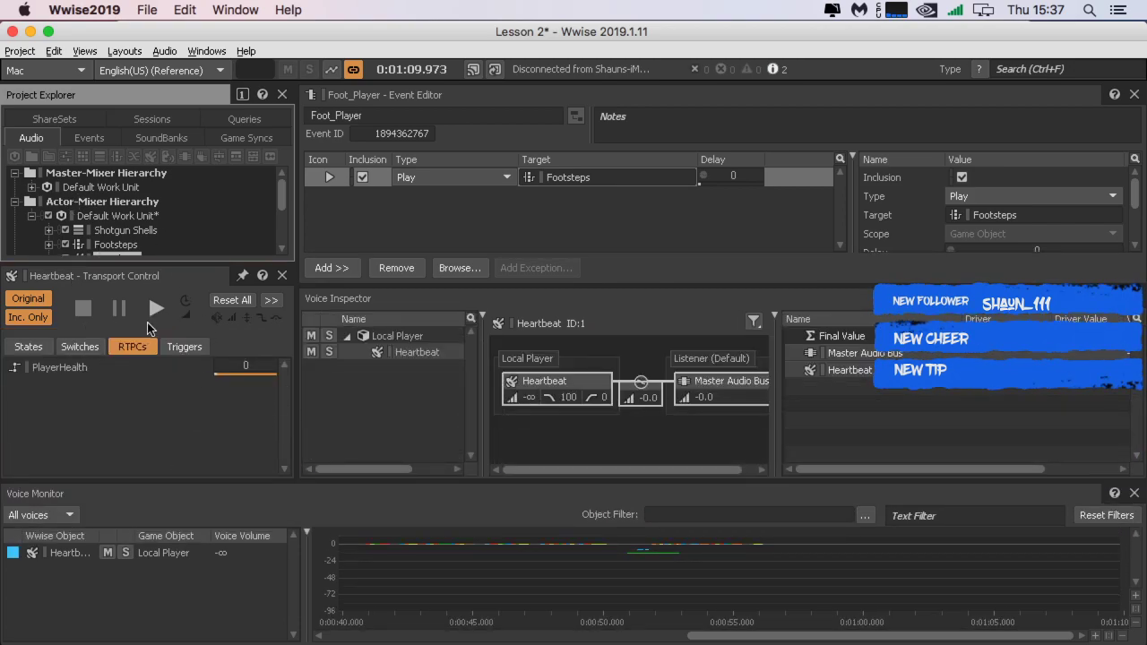
Step: Play the Heartbeat sound with PlayerHealth at 0 and stop it
{"action": "left_click", "coordinate": [155, 310]}
{"action": "mouse_move", "coordinate": [216, 375]}
{"action": "left_mouse_down"}
{"action": "mouse_move", "coordinate": [252, 374]}
{"action": "mouse_move", "coordinate": [215, 375]}
{"action": "left_mouse_up"}
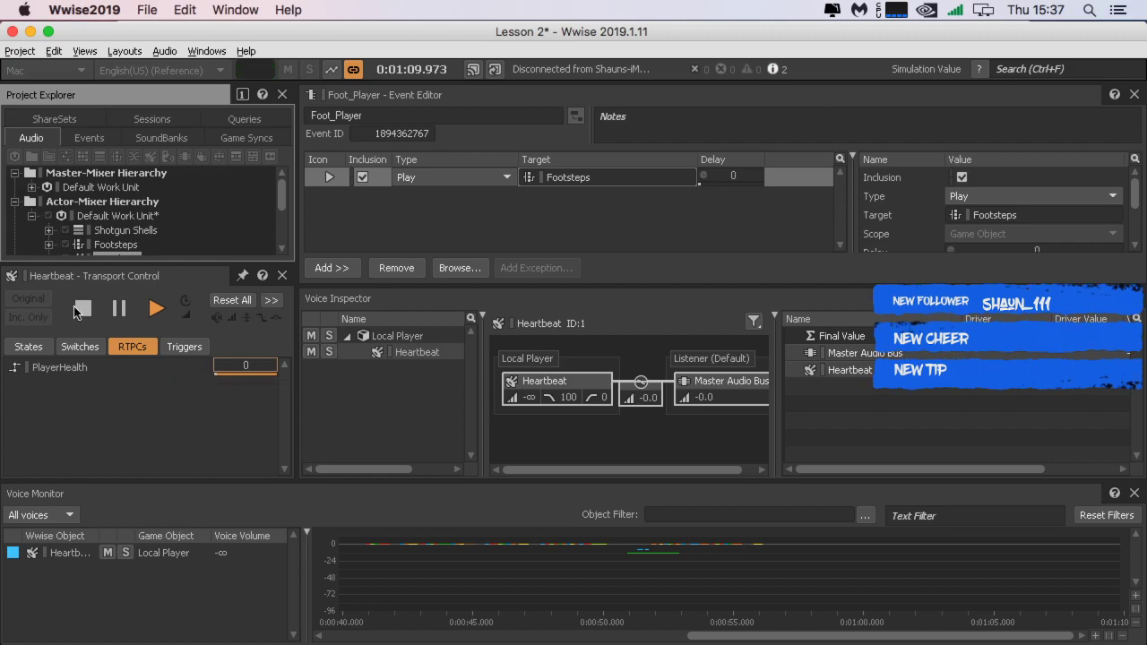
{"action": "left_click", "coordinate": [80, 310]}
Step: Open the Footsteps switch container's properties and enlarge the Property Editor and its RTPC list
{"action": "scroll", "coordinate": [130, 205], "scroll_direction": "down", "scroll_amount": 3}
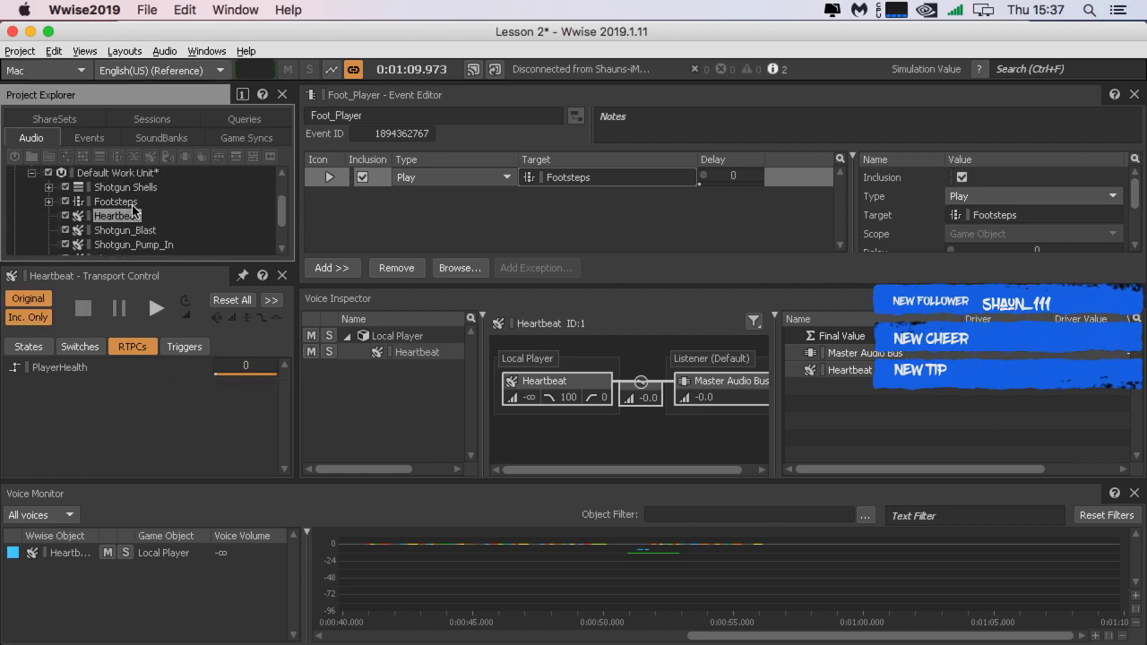
{"action": "scroll", "coordinate": [126, 224], "scroll_direction": "down", "scroll_amount": 4}
{"action": "scroll", "coordinate": [123, 228], "scroll_direction": "up", "scroll_amount": 4}
{"action": "left_click", "coordinate": [121, 202]}
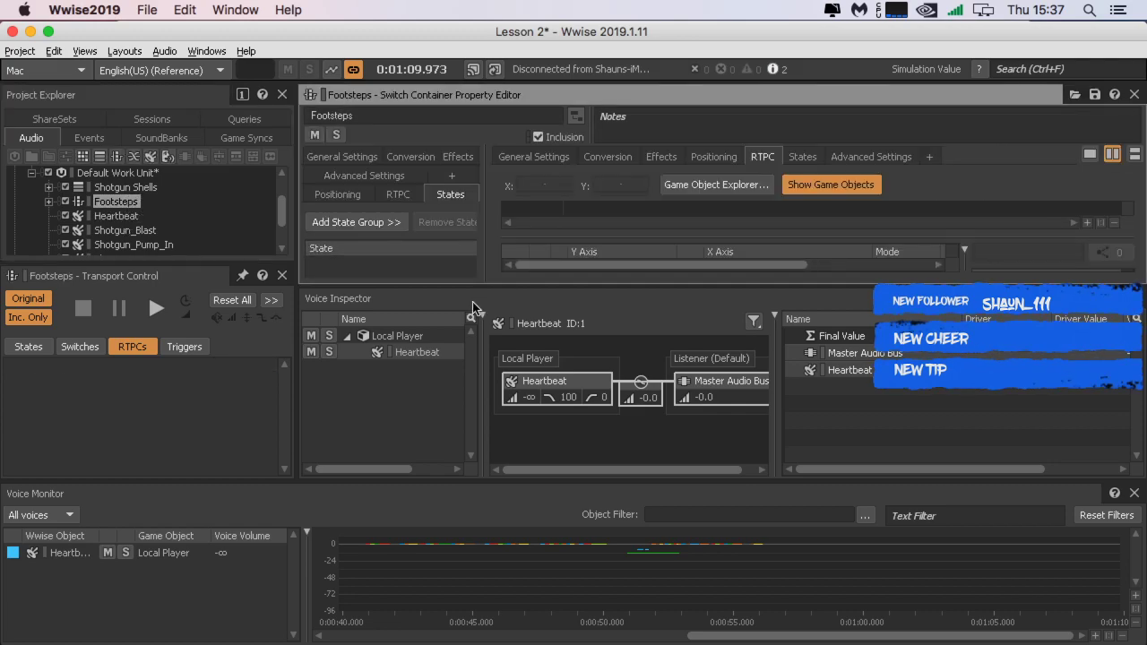
{"action": "left_click_drag", "start_coordinate": [448, 287], "coordinate": [437, 401]}
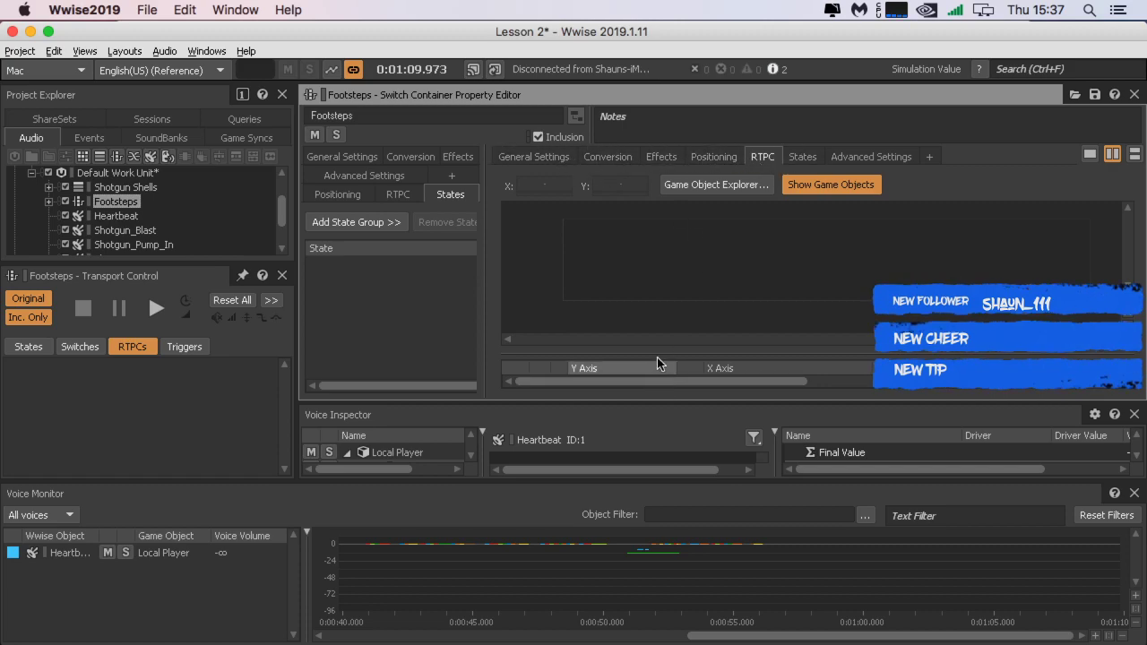
{"action": "left_click_drag", "start_coordinate": [695, 353], "coordinate": [715, 222]}
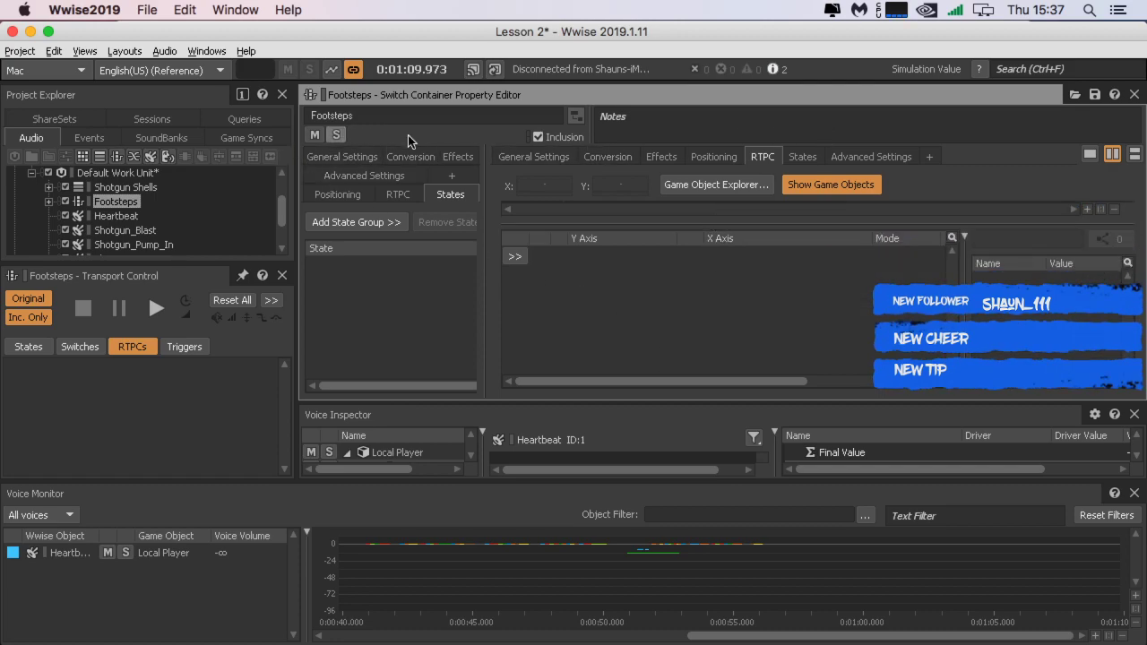
Step: Review the Footsteps container's General Settings, Conversion, Effects and Advanced Settings
{"action": "left_click", "coordinate": [534, 157]}
{"action": "left_click", "coordinate": [608, 157]}
{"action": "left_click", "coordinate": [671, 154]}
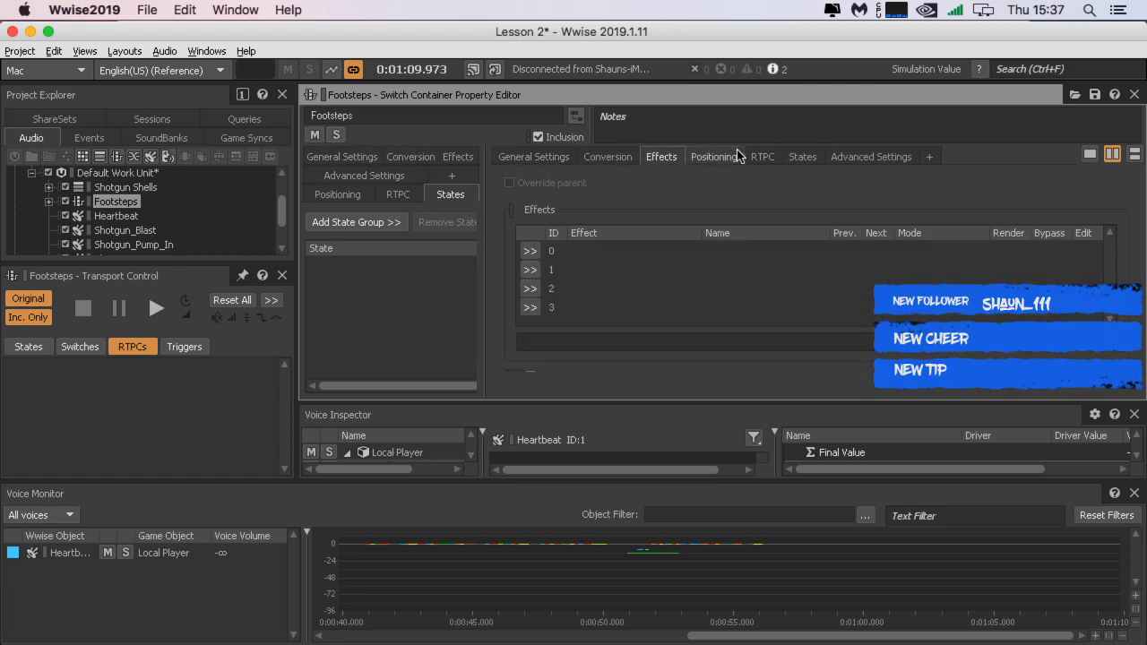
{"action": "left_click", "coordinate": [867, 158]}
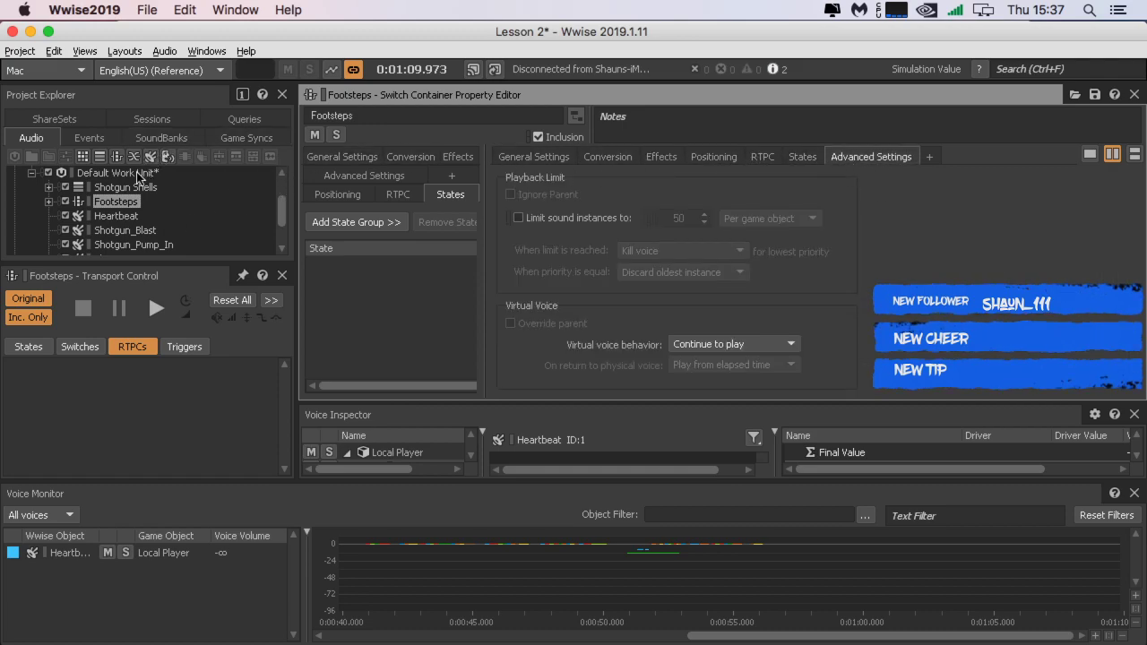
Step: Expand the Footsteps container to view its surface containers and collapse it again
{"action": "left_click", "coordinate": [49, 202]}
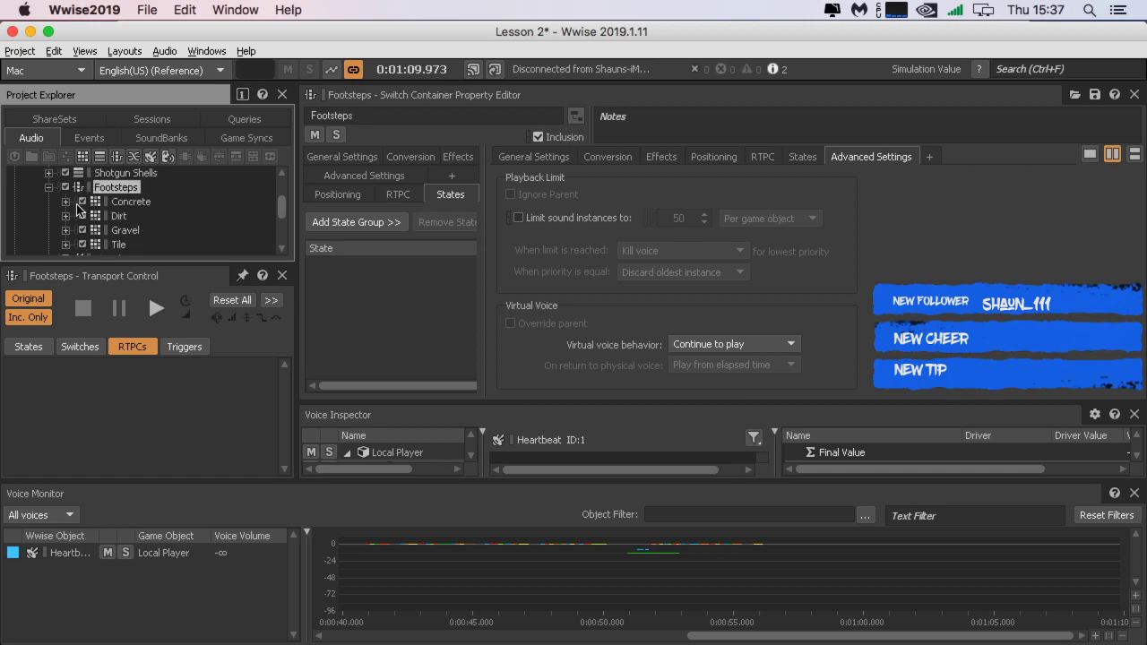
{"action": "left_click", "coordinate": [46, 189]}
{"action": "left_click", "coordinate": [47, 188]}
{"action": "left_click", "coordinate": [49, 187]}
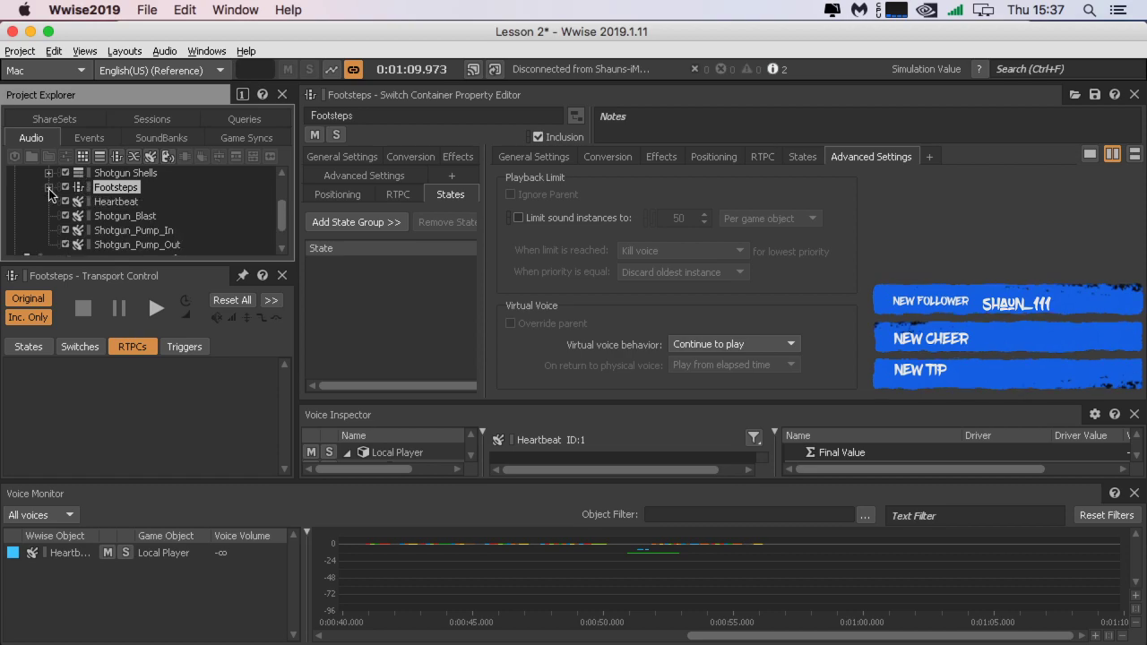
Step: Show the project's Game Syncs, enlarge the Project Explorer and expand the Material switch group
{"action": "left_click", "coordinate": [242, 139]}
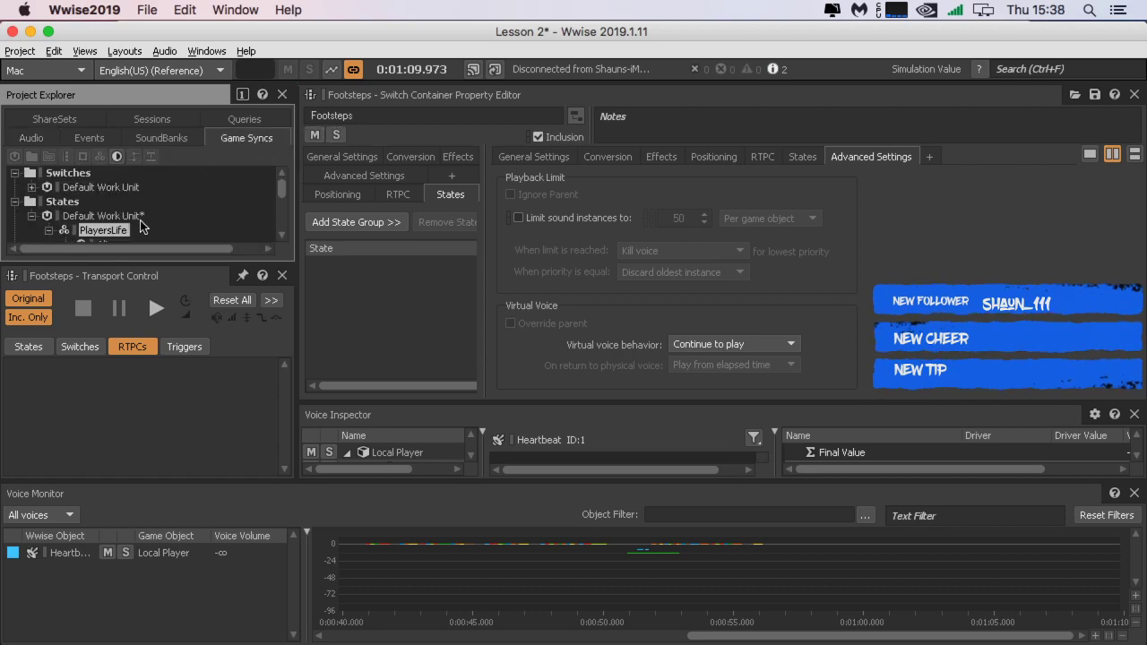
{"action": "left_click_drag", "start_coordinate": [130, 264], "coordinate": [126, 412]}
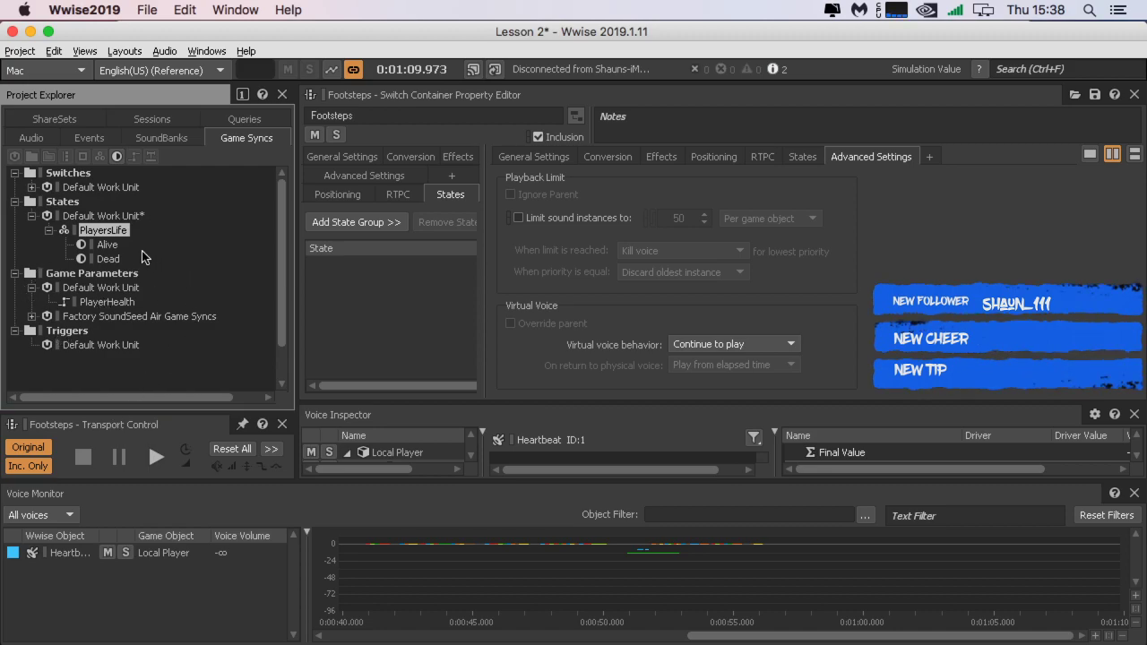
{"action": "left_click", "coordinate": [31, 187]}
{"action": "left_click", "coordinate": [50, 201]}
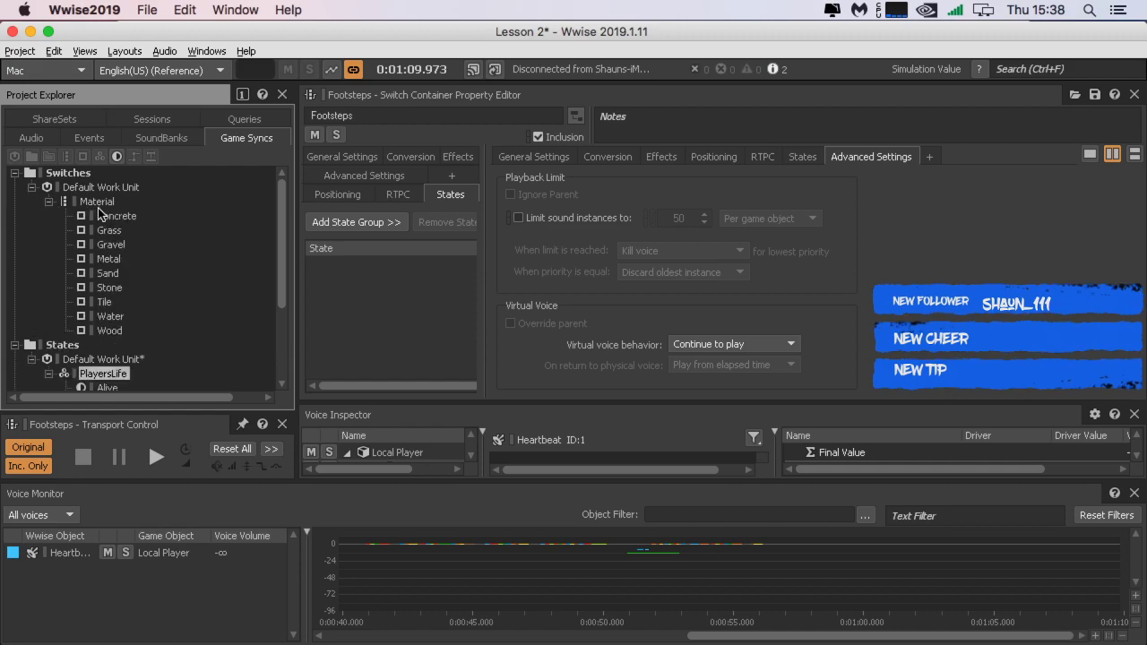
Step: Examine the properties of the Material switch group and its Grass switch, and collapse the Switches work unit
{"action": "left_click", "coordinate": [99, 202]}
{"action": "left_click", "coordinate": [112, 190]}
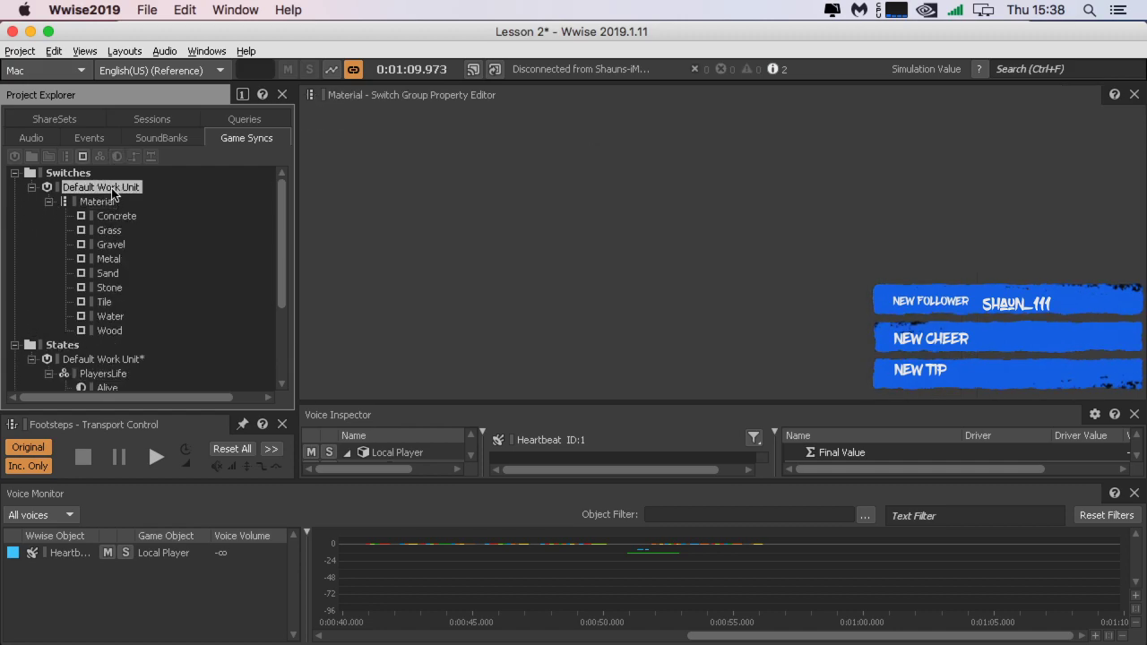
{"action": "double_click", "coordinate": [109, 202]}
{"action": "left_click", "coordinate": [109, 231]}
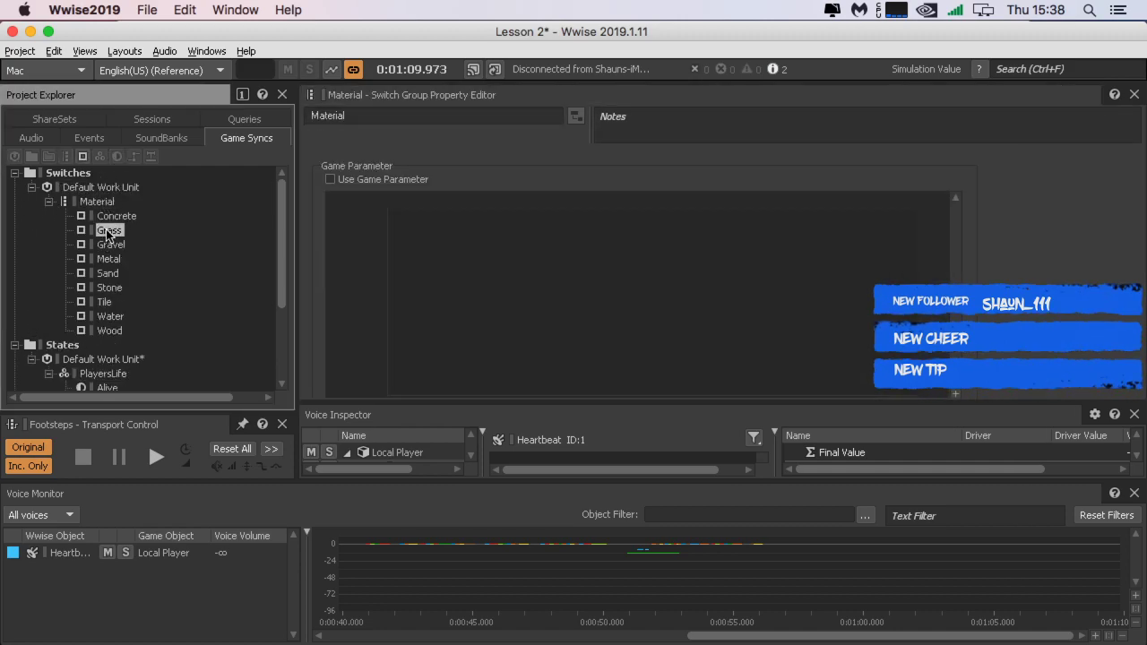
{"action": "left_click", "coordinate": [48, 201]}
{"action": "left_click", "coordinate": [31, 188]}
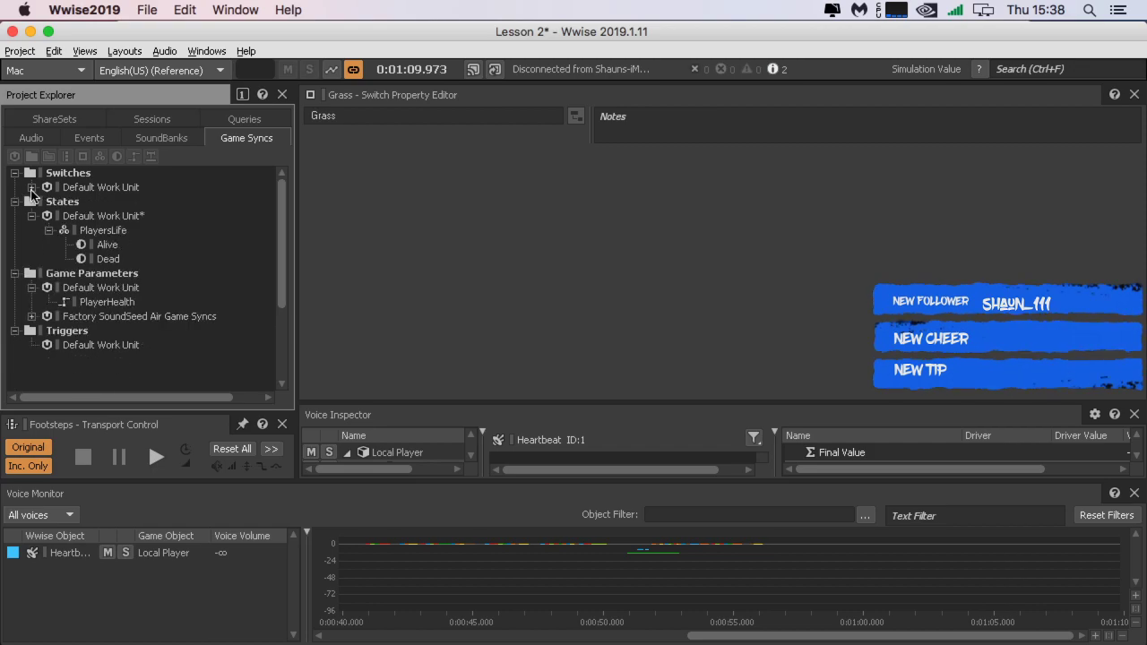
Step: Show the project's SoundBanks, then expand and collapse their Default Work Unit
{"action": "left_click", "coordinate": [131, 142]}
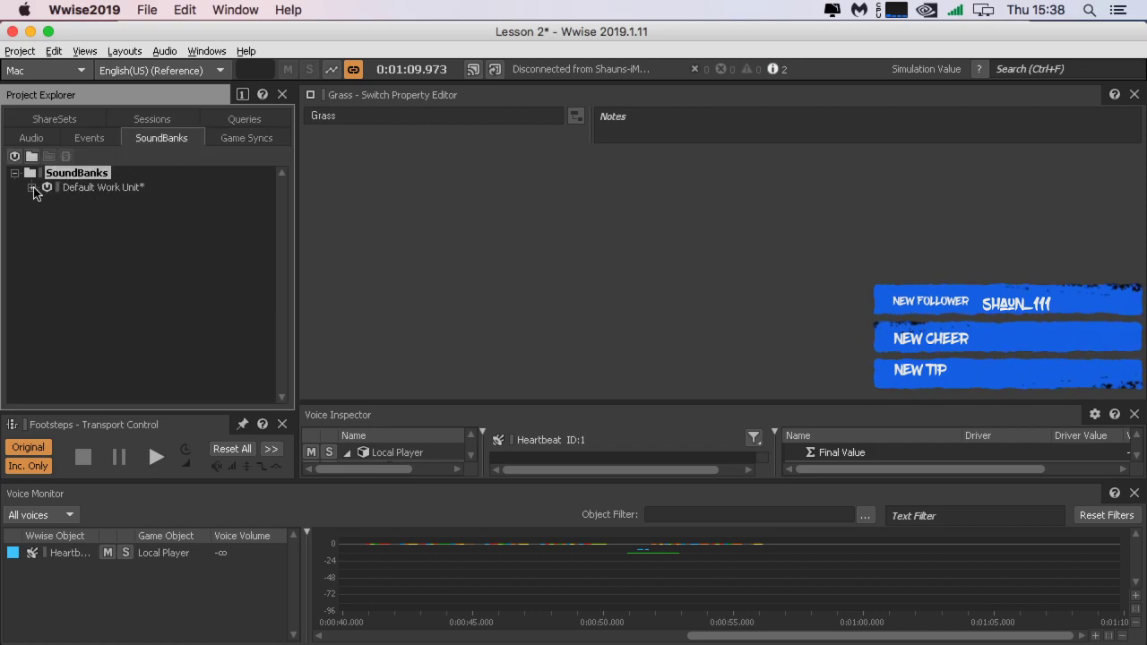
{"action": "left_click", "coordinate": [31, 187]}
{"action": "left_click", "coordinate": [31, 188]}
Step: Show the project's Events, open the Foot_Player event to review its Footsteps play action, and enlarge the Voice Inspector upward
{"action": "left_click", "coordinate": [89, 138]}
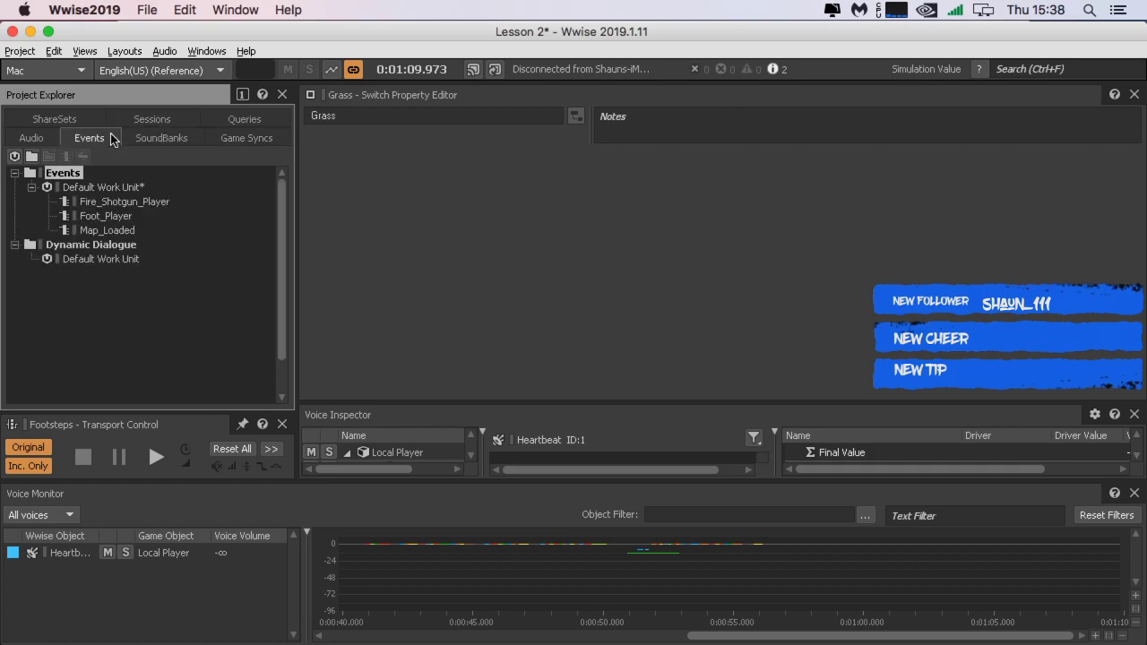
{"action": "left_click", "coordinate": [103, 217]}
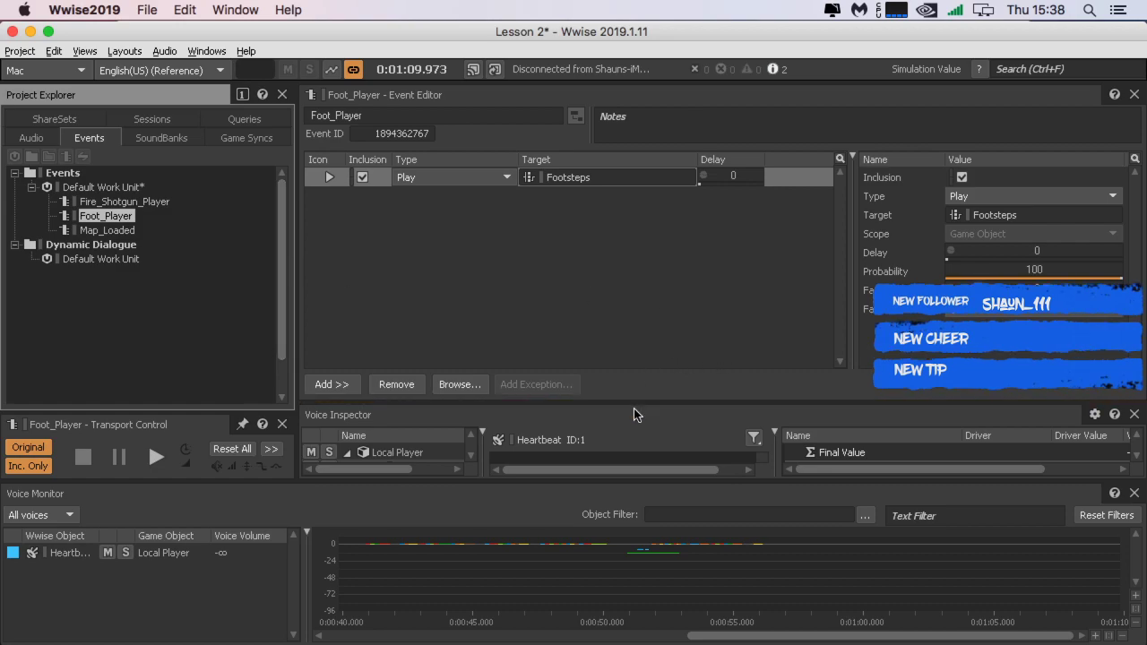
{"action": "left_click_drag", "start_coordinate": [634, 402], "coordinate": [643, 359]}
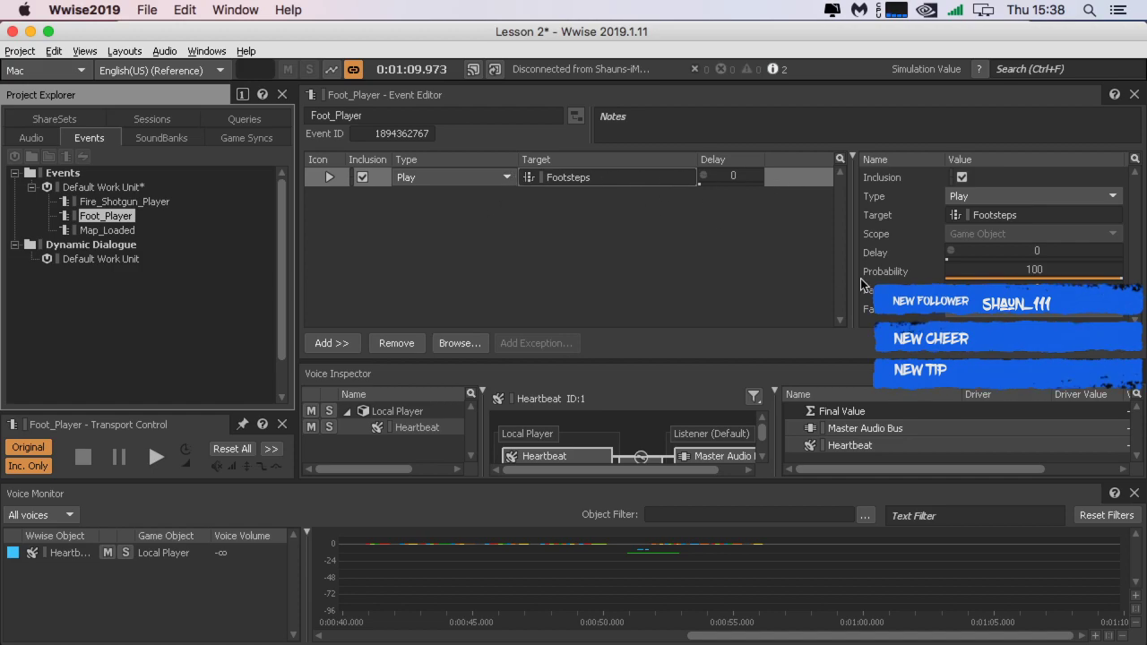
{"action": "mouse_move", "coordinate": [1140, 240]}
{"action": "left_mouse_down"}
{"action": "mouse_move", "coordinate": [1114, 240]}
{"action": "mouse_move", "coordinate": [1146, 240]}
{"action": "left_mouse_up"}
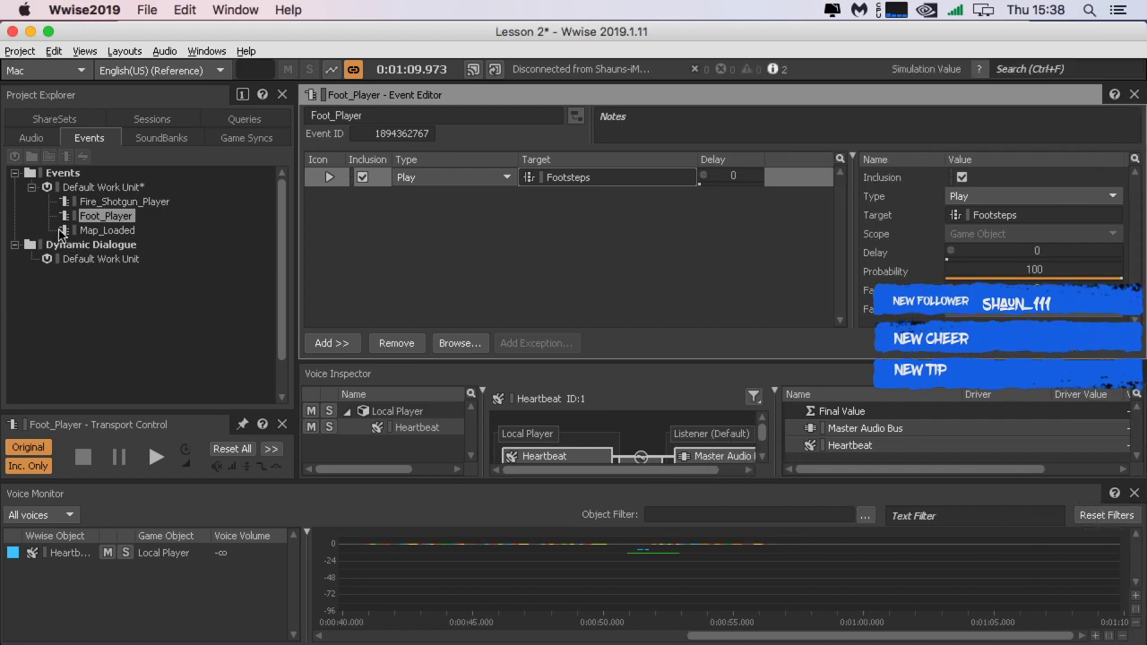
Step: Open and audition the Fire_Shotgun_Player event, and return to the Foot_Player event
{"action": "left_click", "coordinate": [132, 202]}
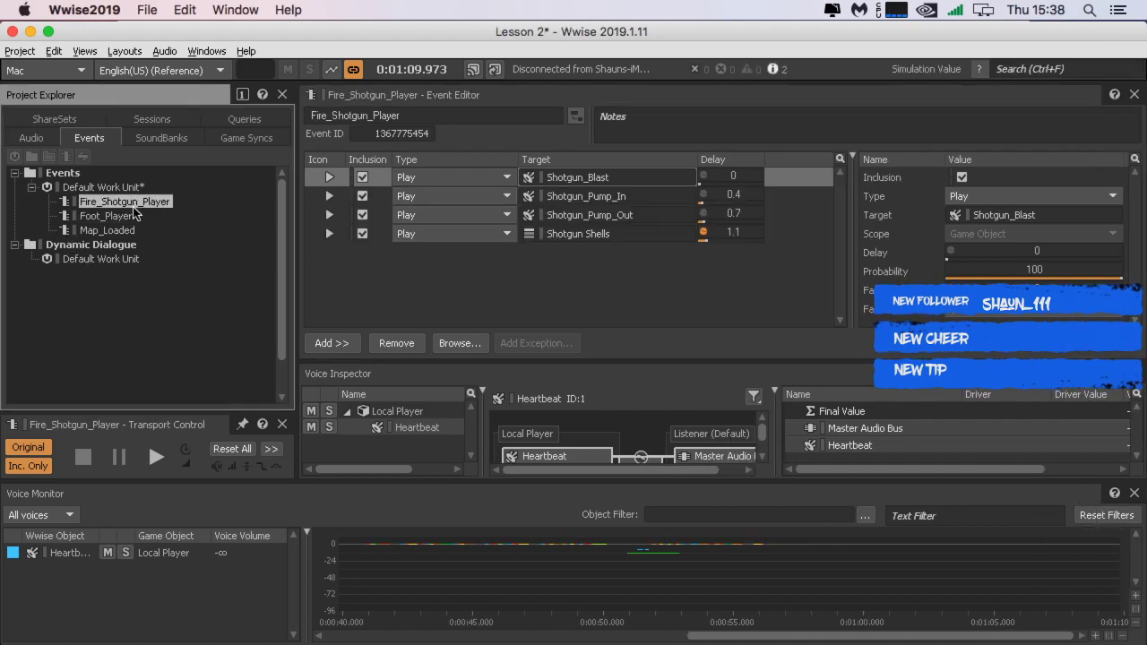
{"action": "key", "text": "space"}
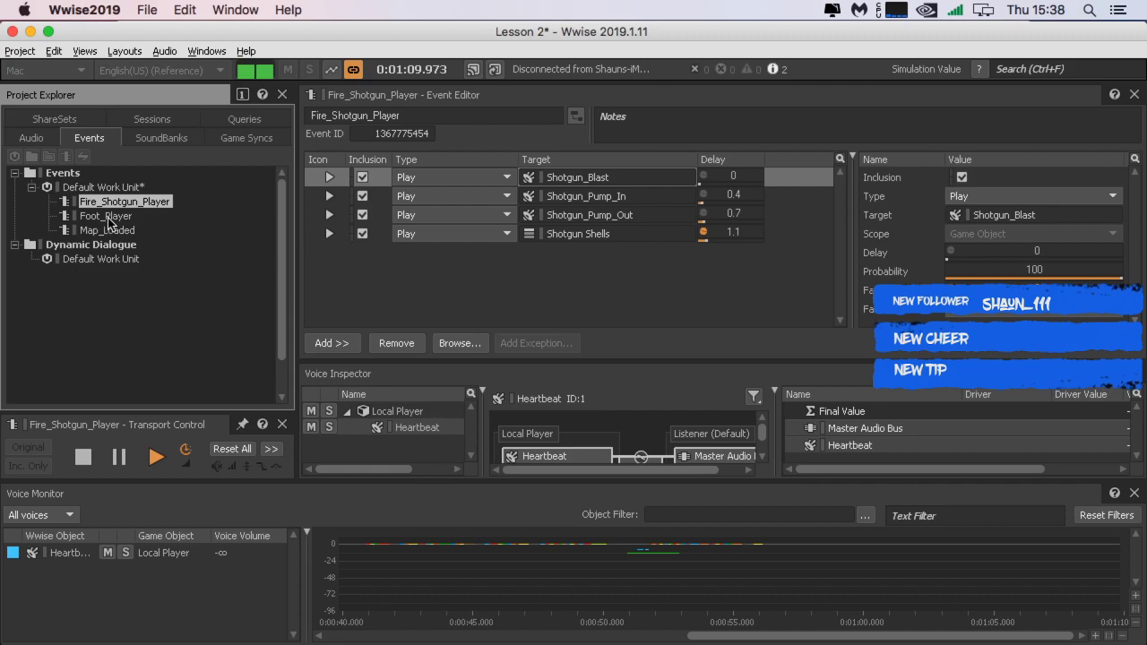
{"action": "left_click", "coordinate": [107, 218]}
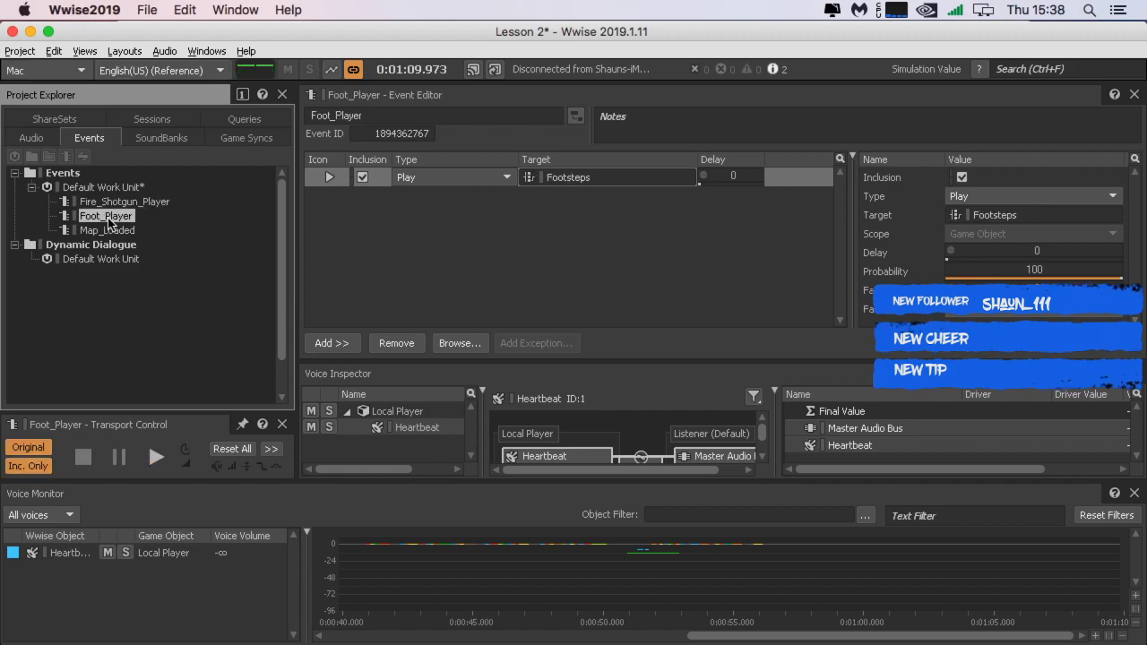
Step: Play and stop the Map_Loaded event, and shrink the Voice Monitor to give the Voice Inspector and Transport Control more height
{"action": "left_click", "coordinate": [108, 231]}
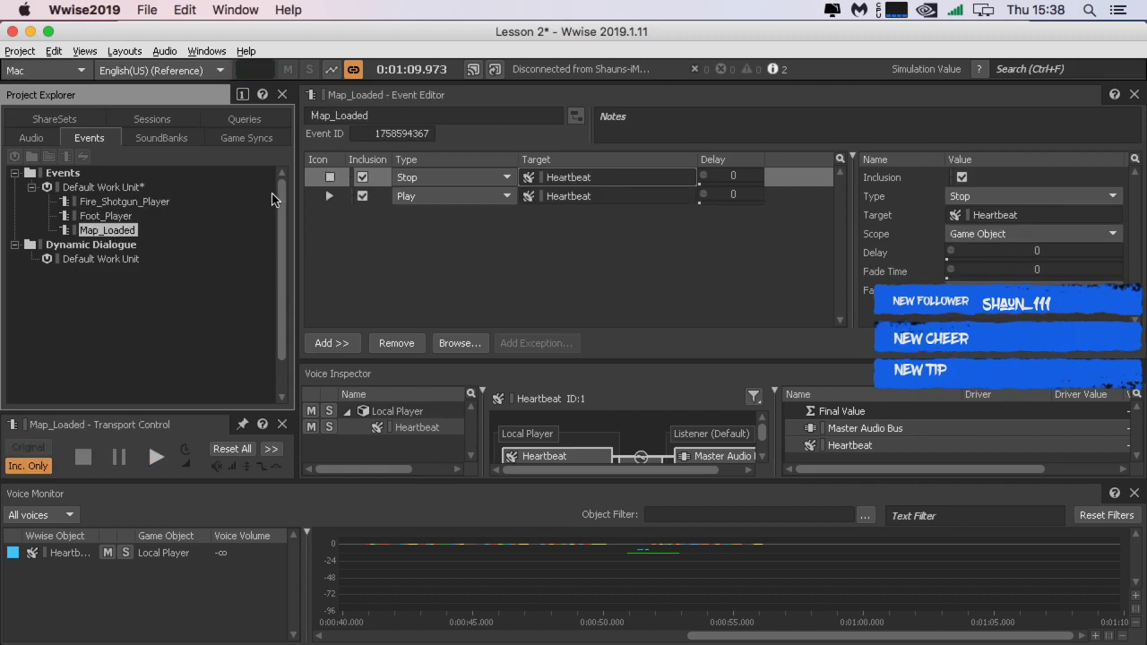
{"action": "key", "text": "space"}
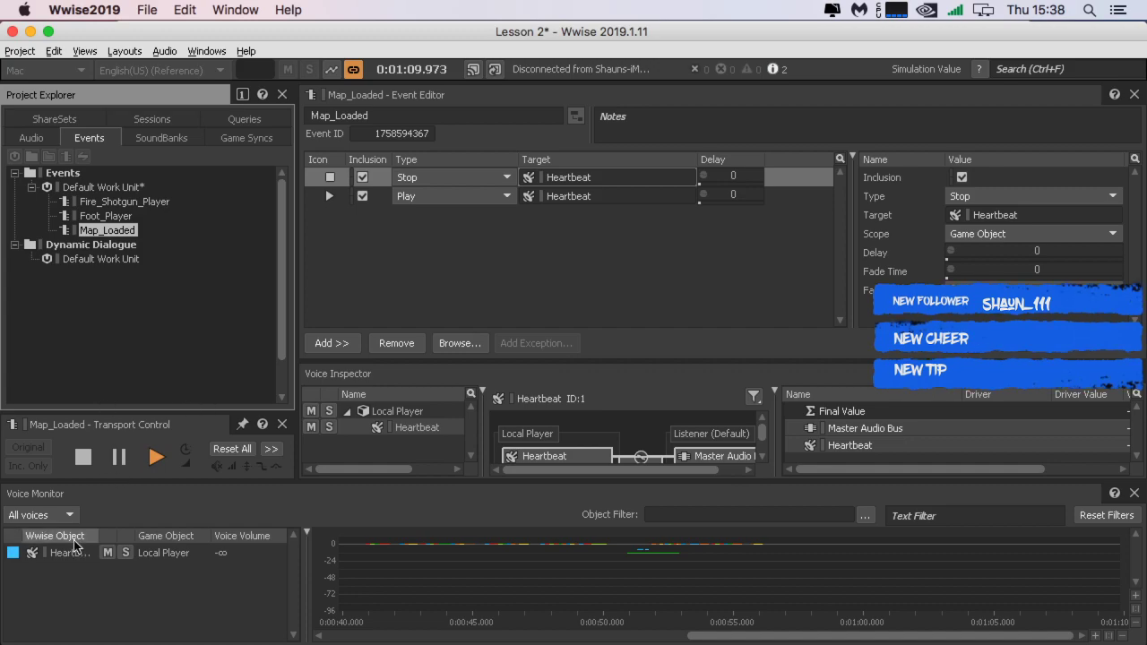
{"action": "left_click", "coordinate": [84, 458]}
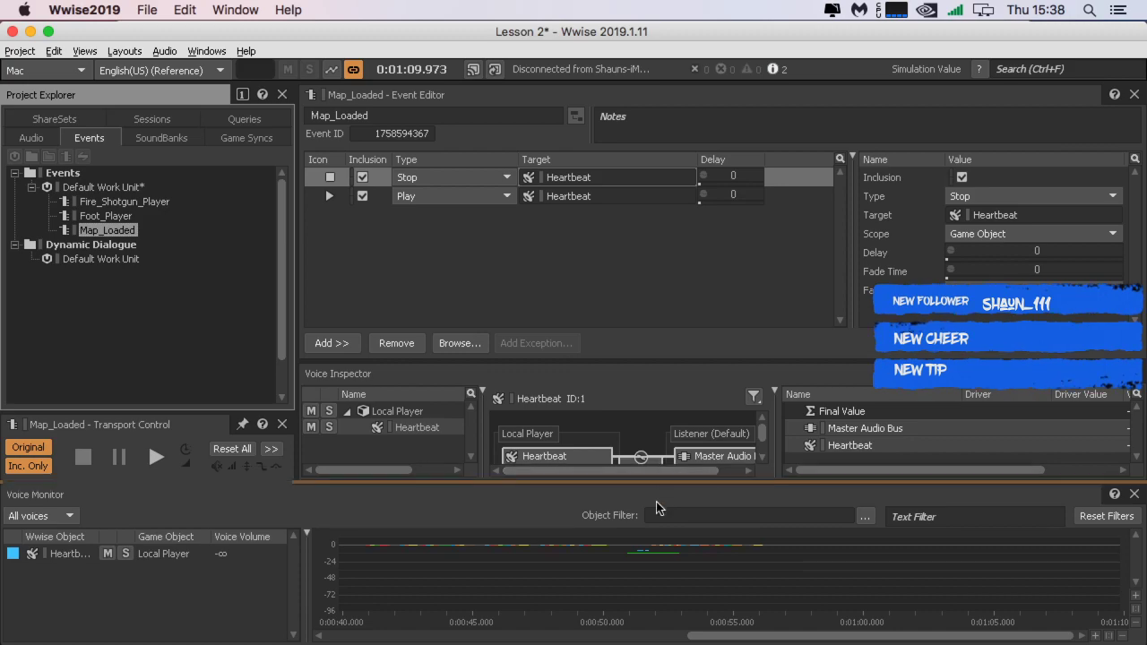
{"action": "left_click_drag", "start_coordinate": [660, 484], "coordinate": [653, 562]}
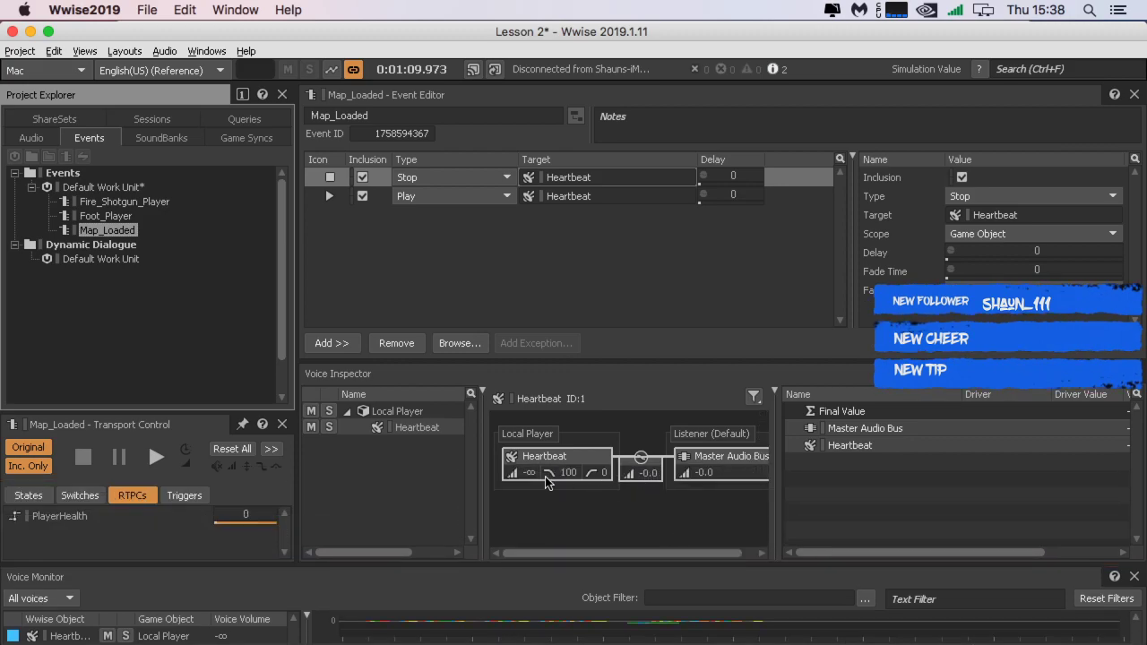
Step: Open the Heartbeat sound in the Sound Property Editor and show its Voice Volume RTPC driven by PlayerHealth
{"action": "left_click_drag", "start_coordinate": [530, 474], "coordinate": [534, 475]}
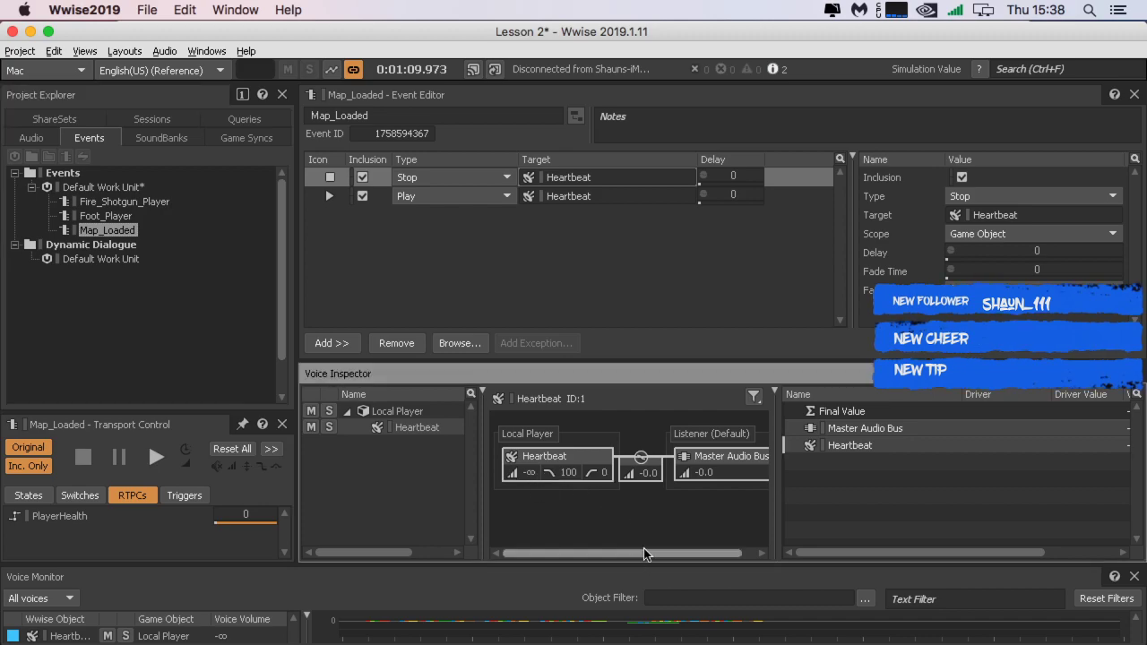
{"action": "double_click", "coordinate": [566, 465]}
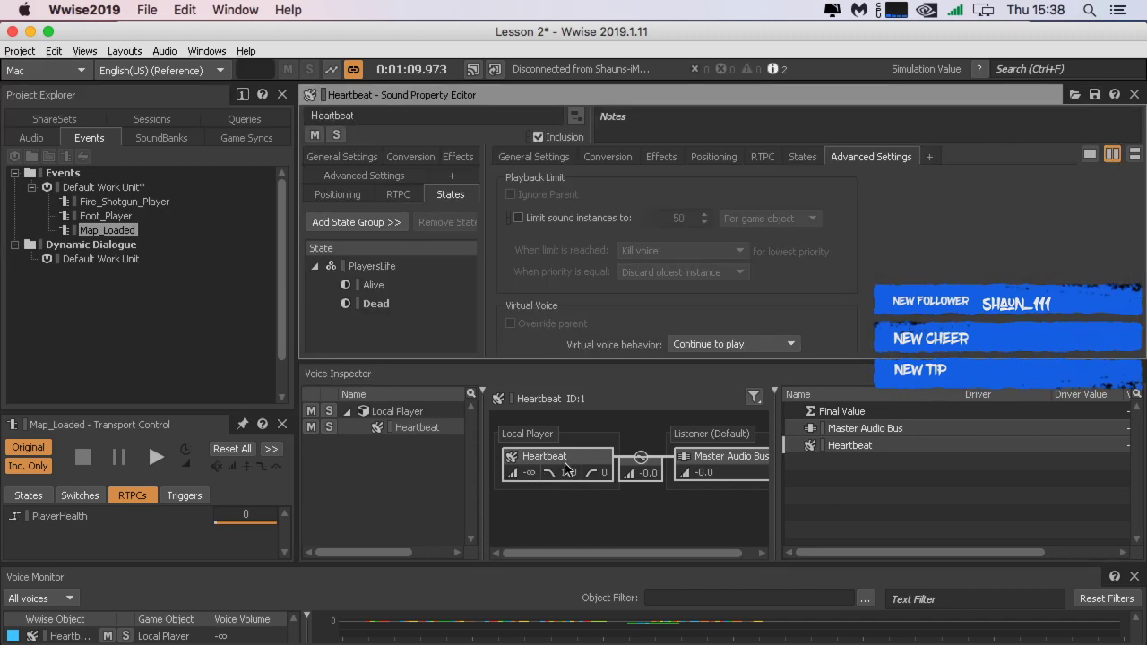
{"action": "left_click", "coordinate": [763, 157]}
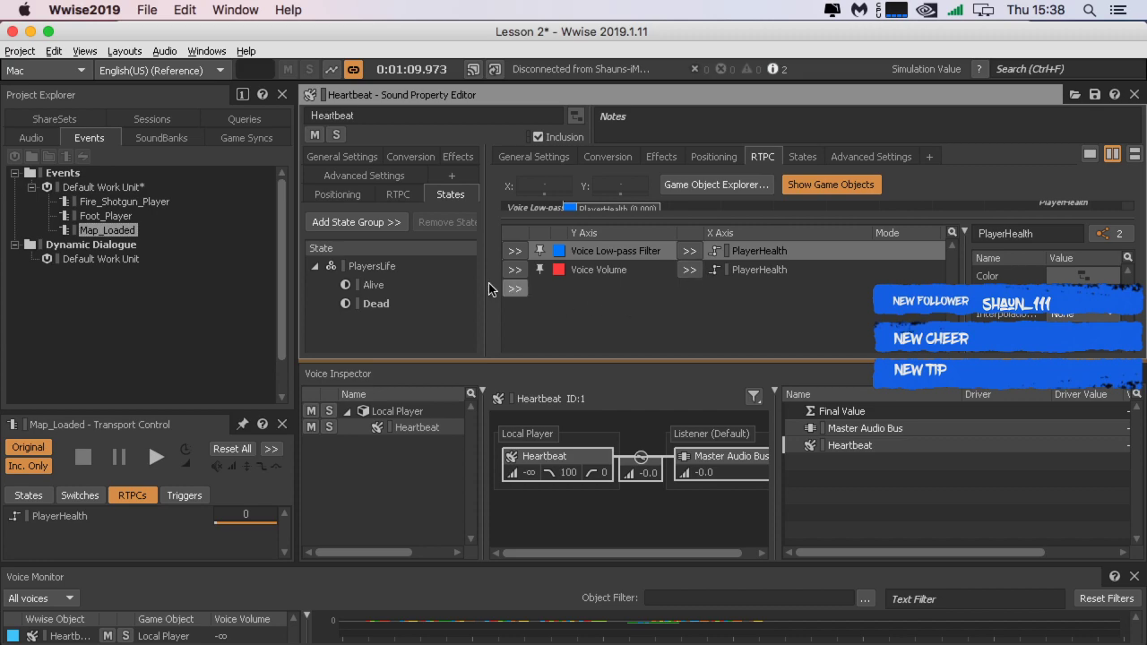
{"action": "left_click", "coordinate": [584, 271]}
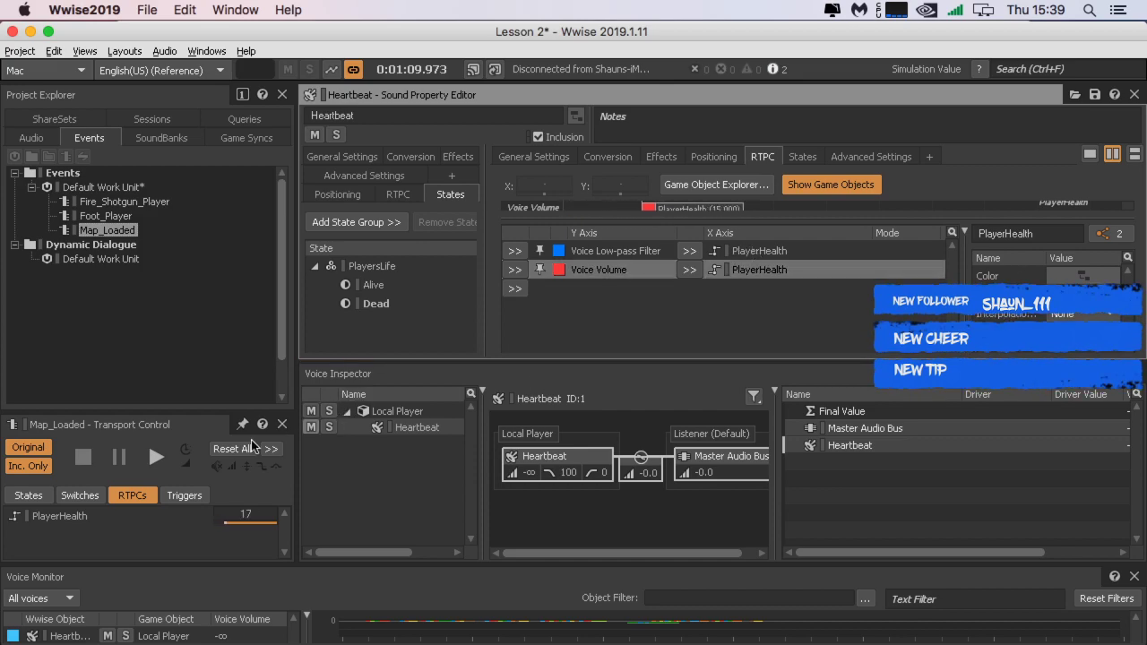
Step: Audition the Map_Loaded event while sweeping PlayerHealth between 99 and 0, and stop playback
{"action": "left_click", "coordinate": [155, 457]}
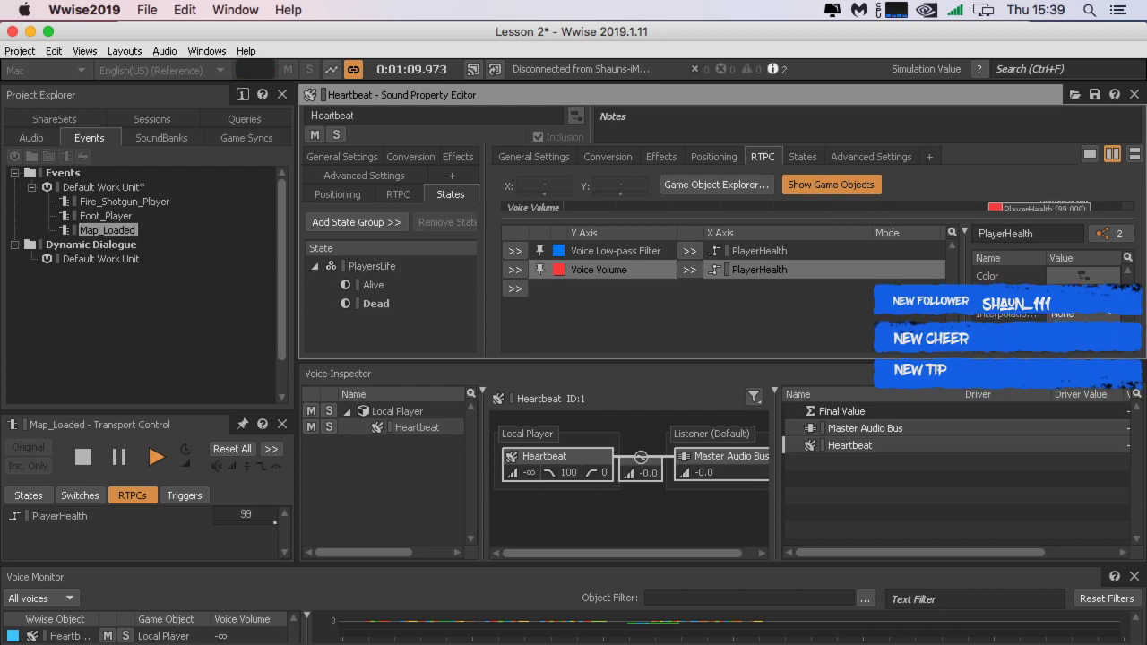
{"action": "left_click", "coordinate": [89, 459]}
{"action": "left_click_drag", "start_coordinate": [1118, 302], "coordinate": [971, 316]}
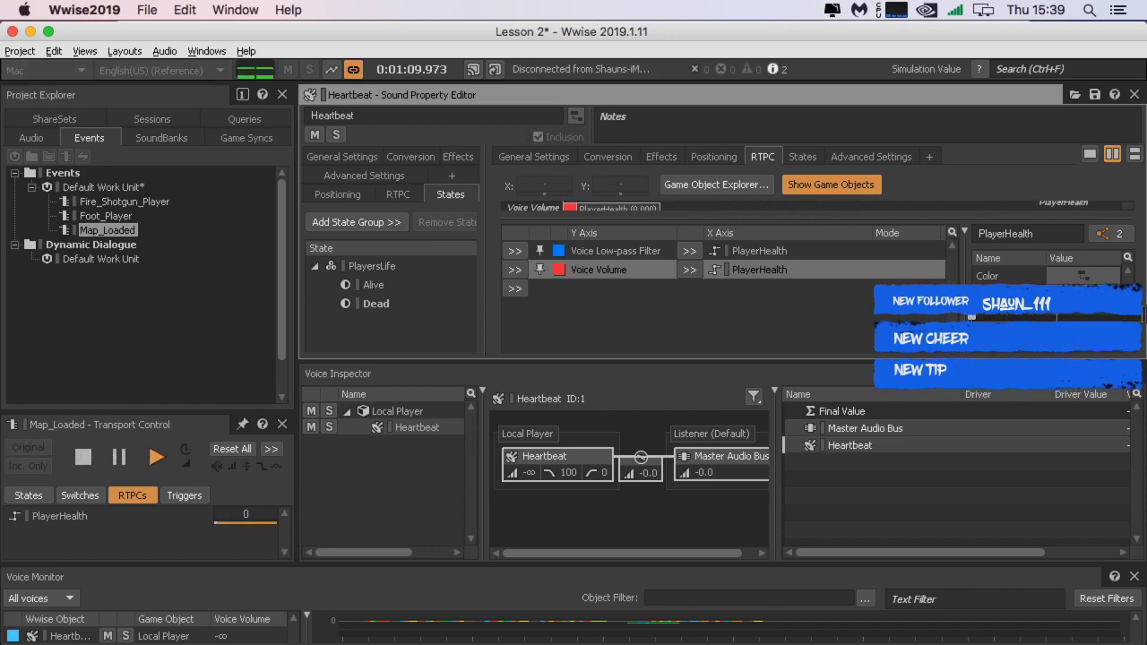
{"action": "left_click", "coordinate": [87, 453]}
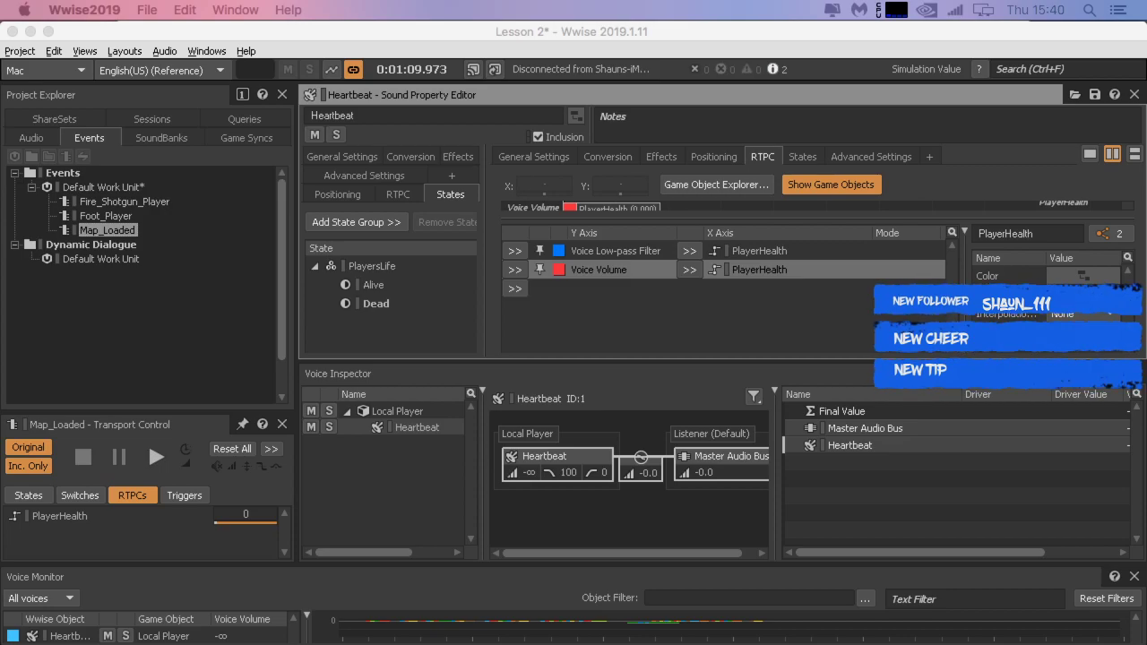
Step: Switch to Firefox, read the Lesson 4: Creating Space introduction, and continue to the Using 3D Spatialization page
{"action": "left_click_drag", "start_coordinate": [1146, 8], "coordinate": [595, 5]}
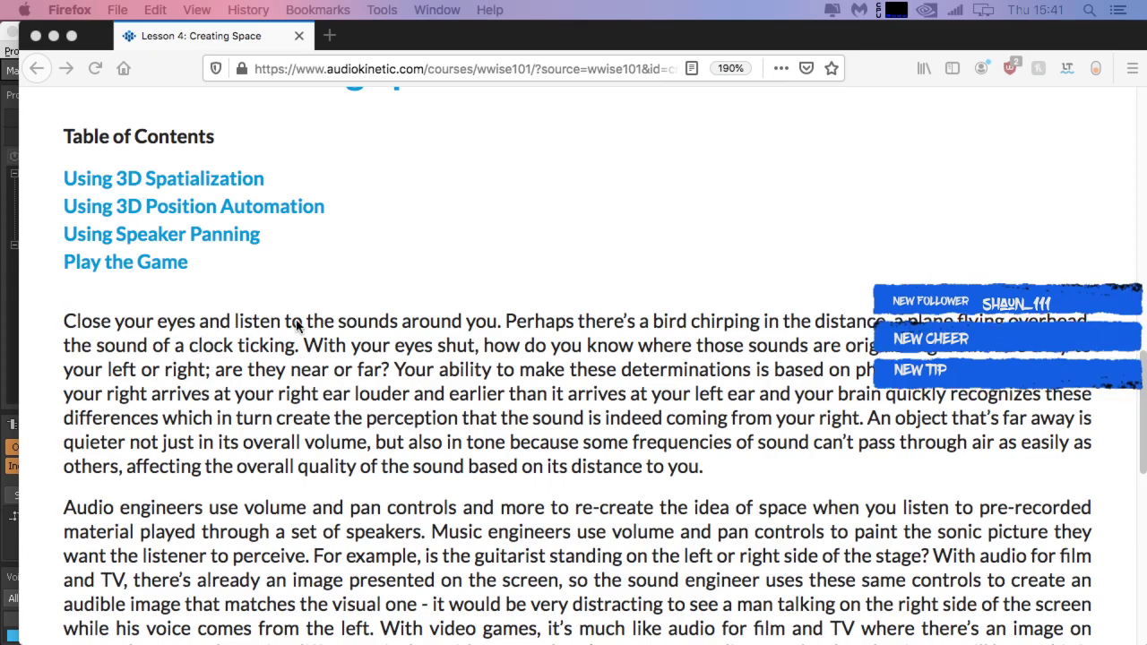
{"action": "scroll", "coordinate": [380, 452], "scroll_direction": "down", "scroll_amount": 3}
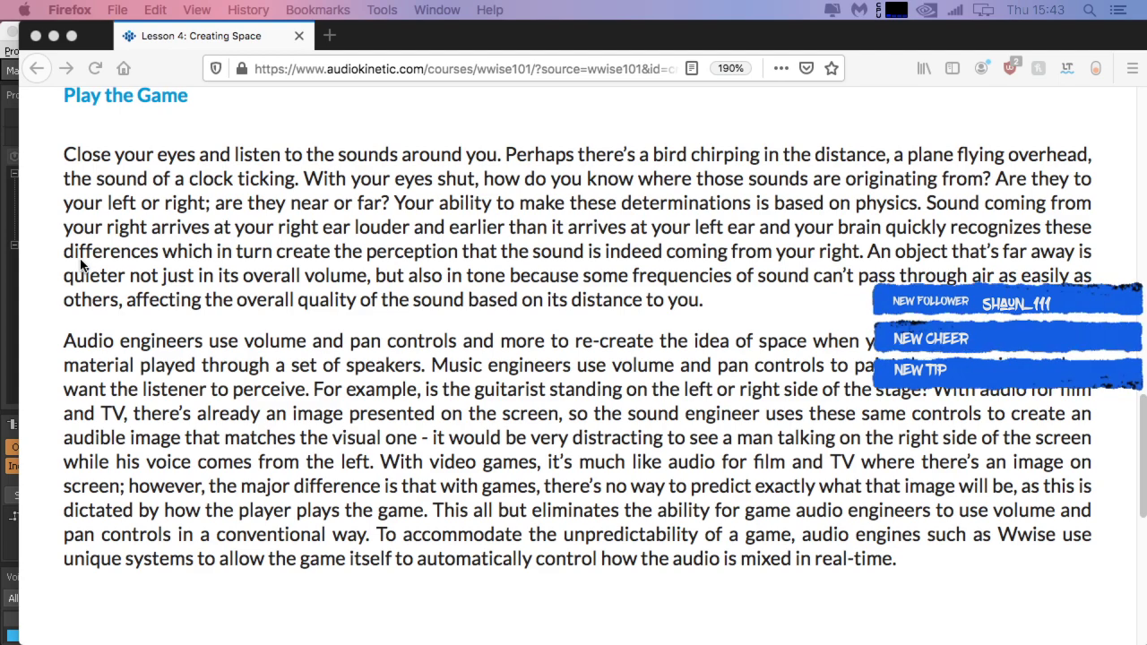
{"action": "scroll", "coordinate": [434, 380], "scroll_direction": "down", "scroll_amount": 5}
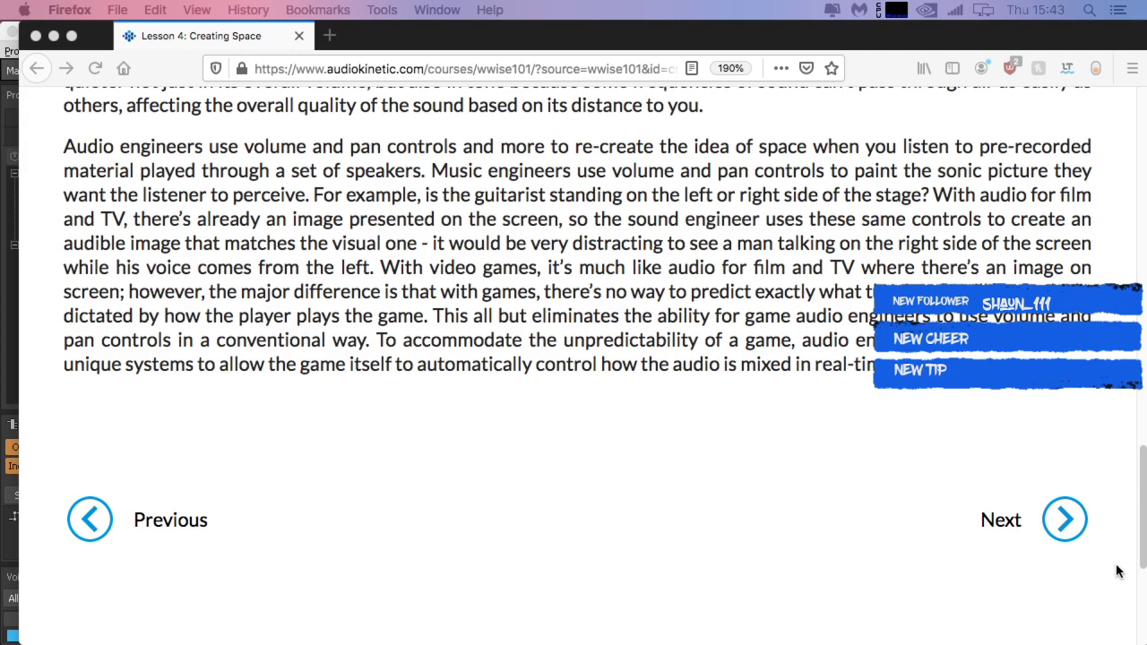
{"action": "left_click", "coordinate": [1064, 517]}
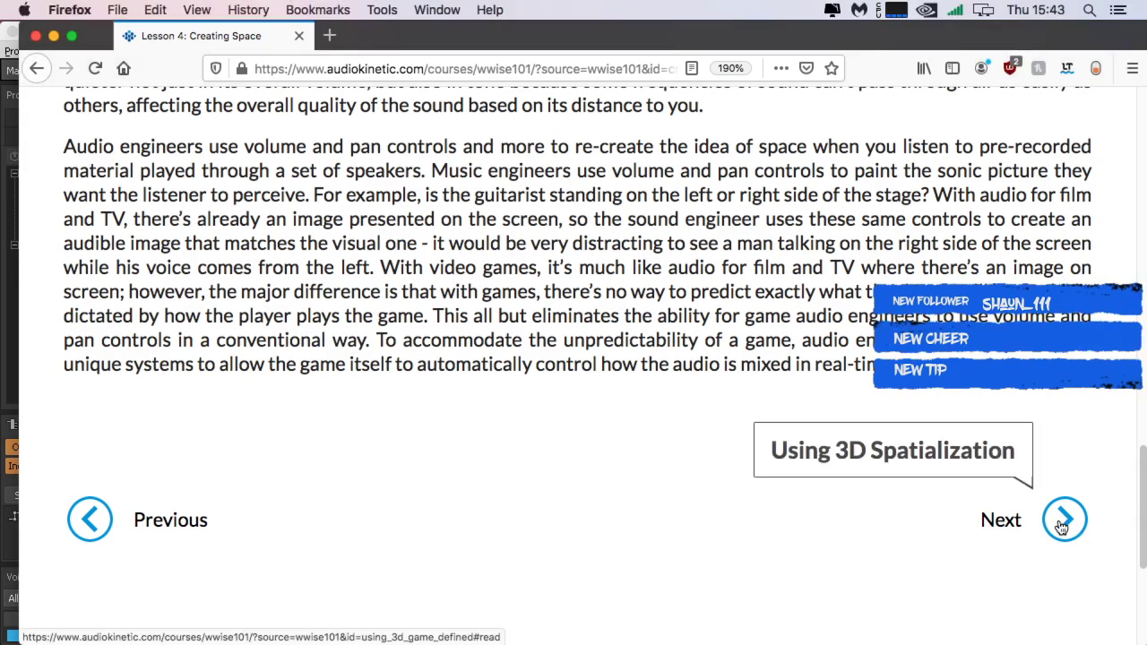
{"action": "left_click", "coordinate": [1063, 525]}
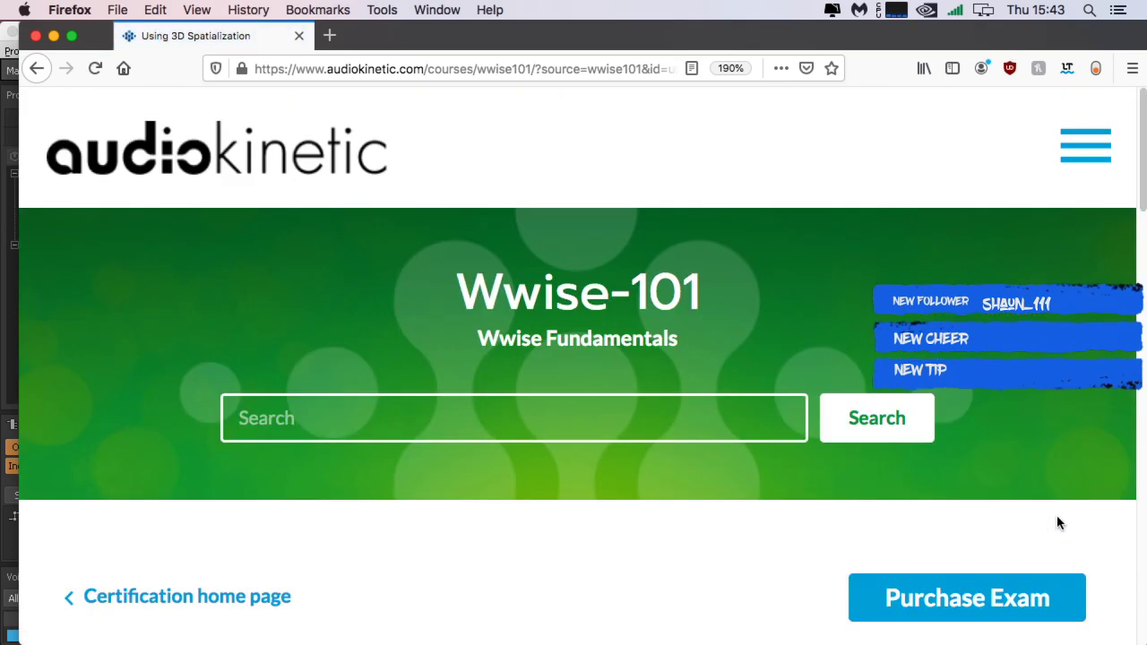
Step: Read the Using 3D Spatialization page and continue to the page on creating an Attenuation curve ShareSet
{"action": "scroll", "coordinate": [956, 548], "scroll_direction": "down", "scroll_amount": 10}
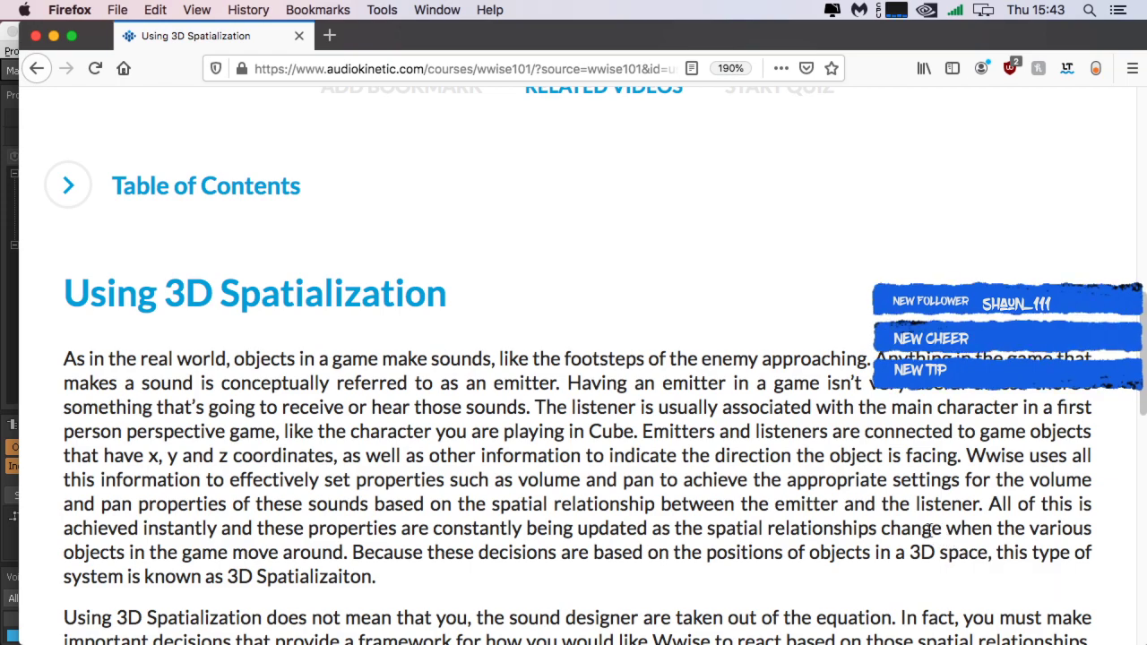
{"action": "scroll", "coordinate": [941, 542], "scroll_direction": "down", "scroll_amount": 4}
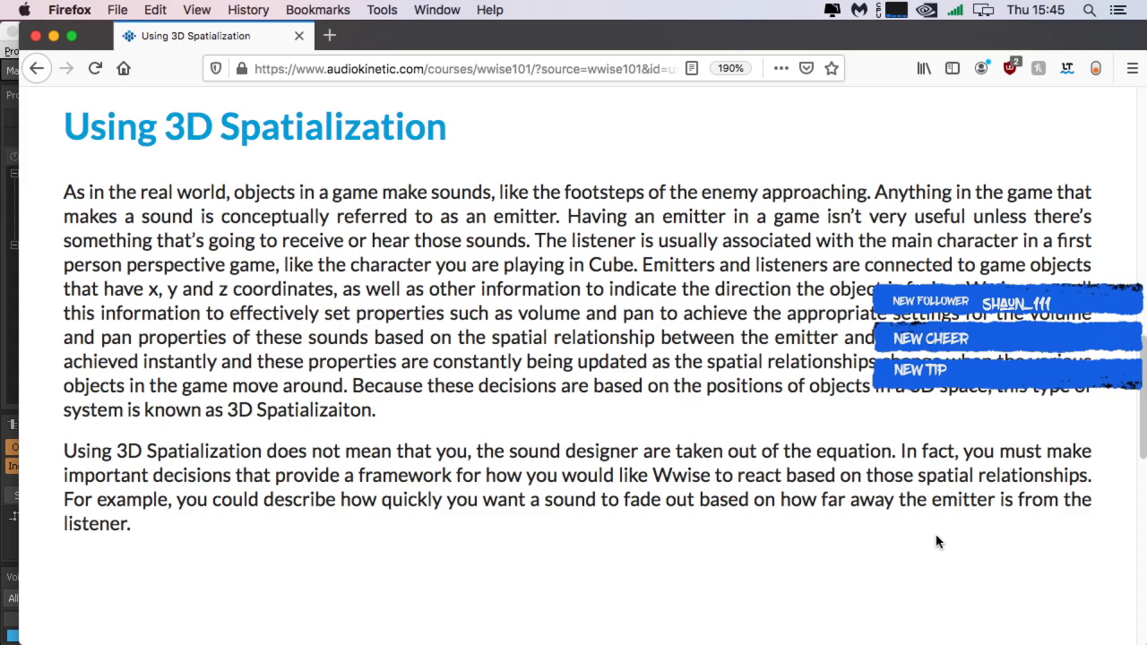
{"action": "scroll", "coordinate": [941, 528], "scroll_direction": "down", "scroll_amount": 5}
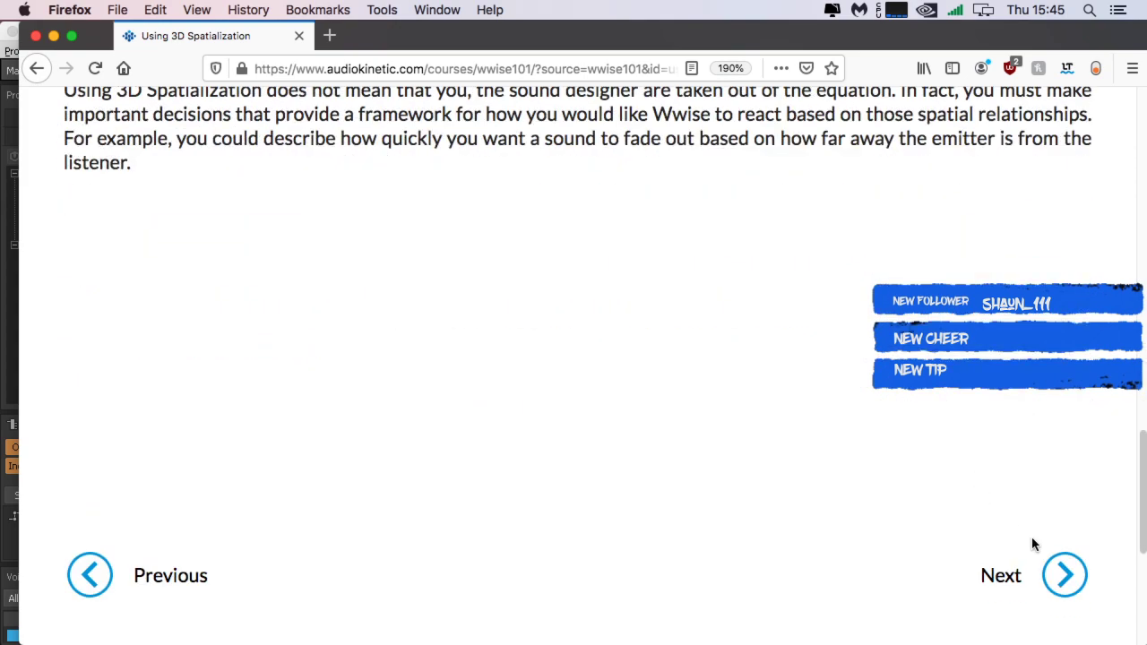
{"action": "left_click", "coordinate": [1064, 578]}
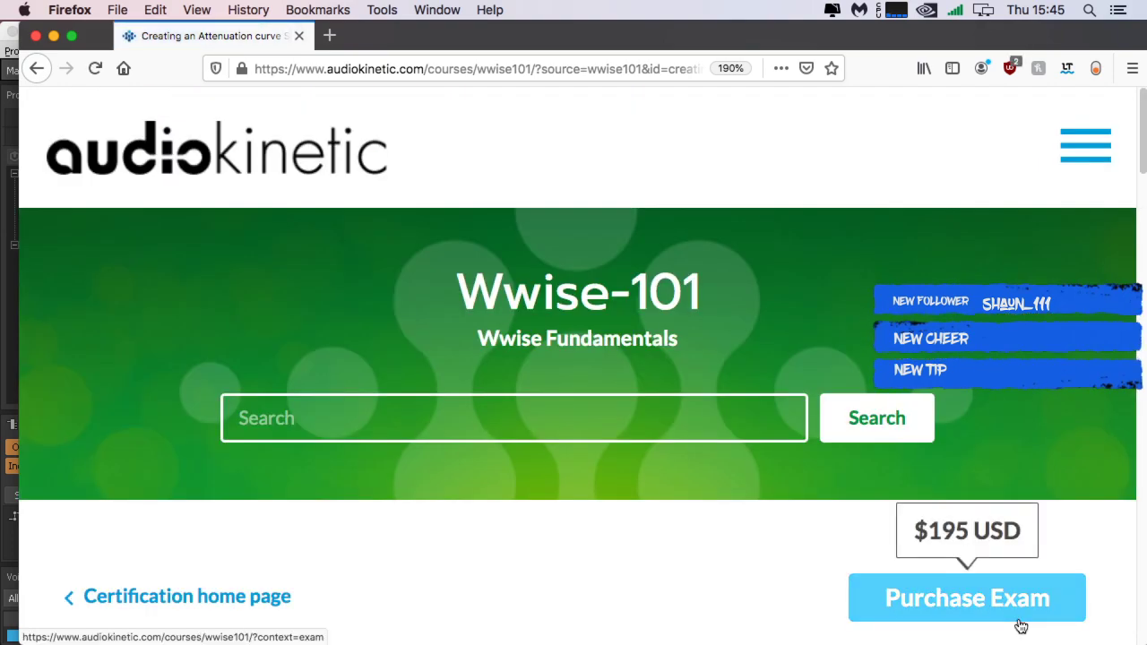
Step: Read the opening instructions for creating an Attenuation curve ShareSet, including which project to launch and the ShareSets illustration
{"action": "scroll", "coordinate": [596, 596], "scroll_direction": "down", "scroll_amount": 3}
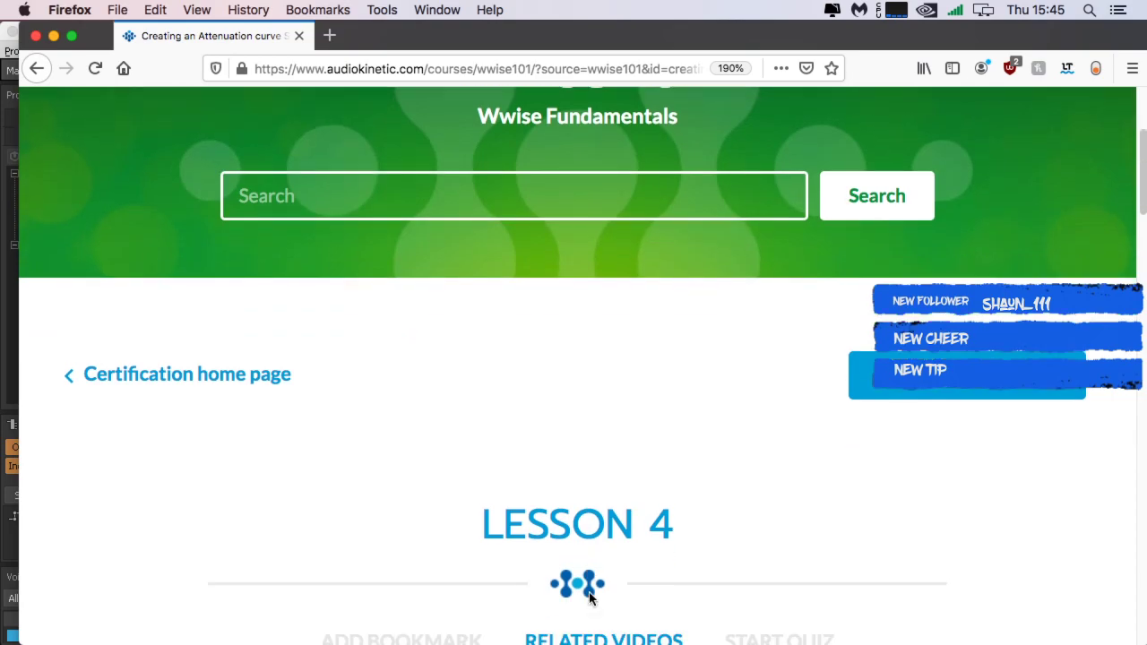
{"action": "scroll", "coordinate": [590, 598], "scroll_direction": "down", "scroll_amount": 6}
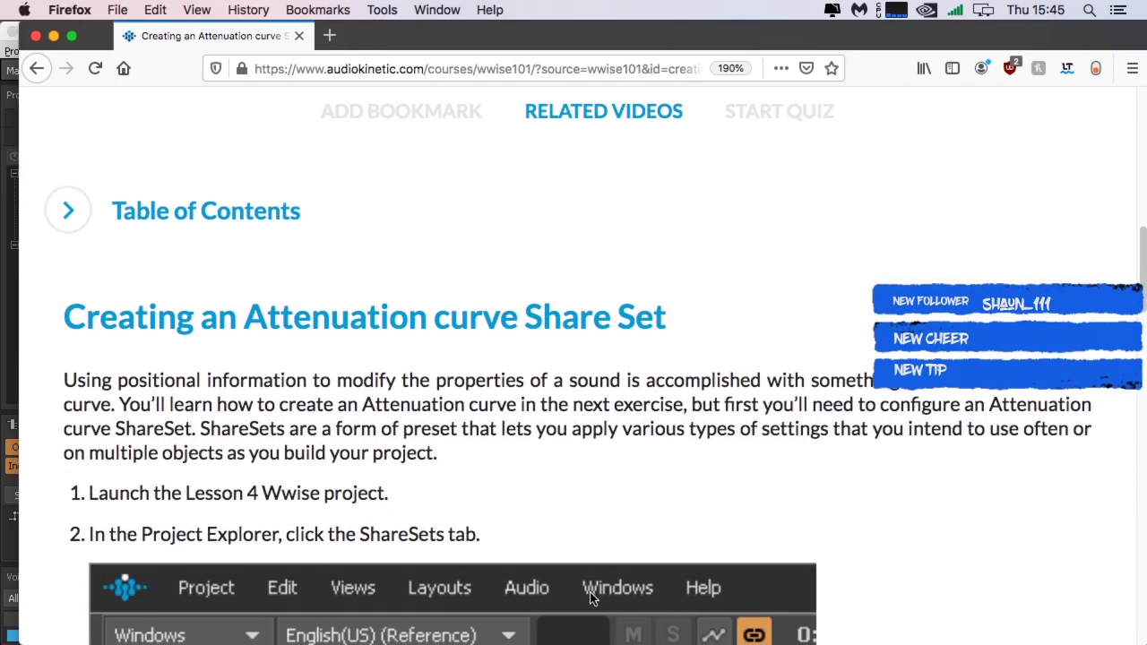
{"action": "scroll", "coordinate": [591, 598], "scroll_direction": "down", "scroll_amount": 2}
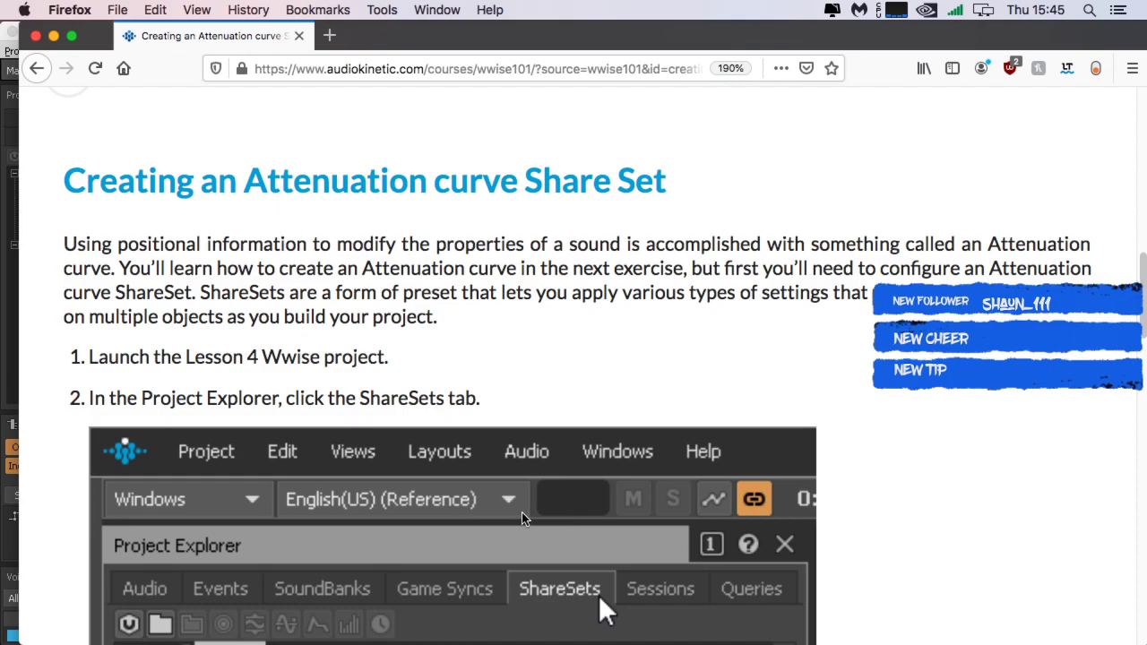
{"action": "scroll", "coordinate": [543, 503], "scroll_direction": "down", "scroll_amount": 1}
{"action": "scroll", "coordinate": [543, 503], "scroll_direction": "down", "scroll_amount": 1}
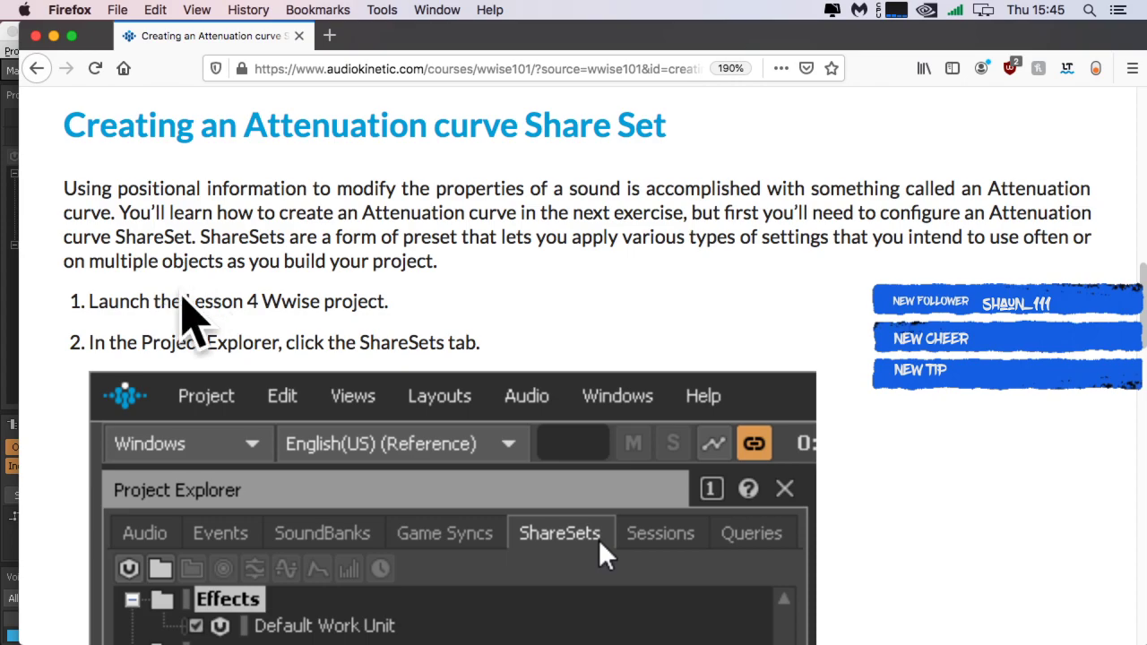
{"action": "mouse_move", "coordinate": [259, 305]}
{"action": "left_mouse_down"}
{"action": "mouse_move", "coordinate": [232, 296]}
{"action": "mouse_move", "coordinate": [270, 286]}
{"action": "mouse_move", "coordinate": [240, 299]}
{"action": "left_mouse_up"}
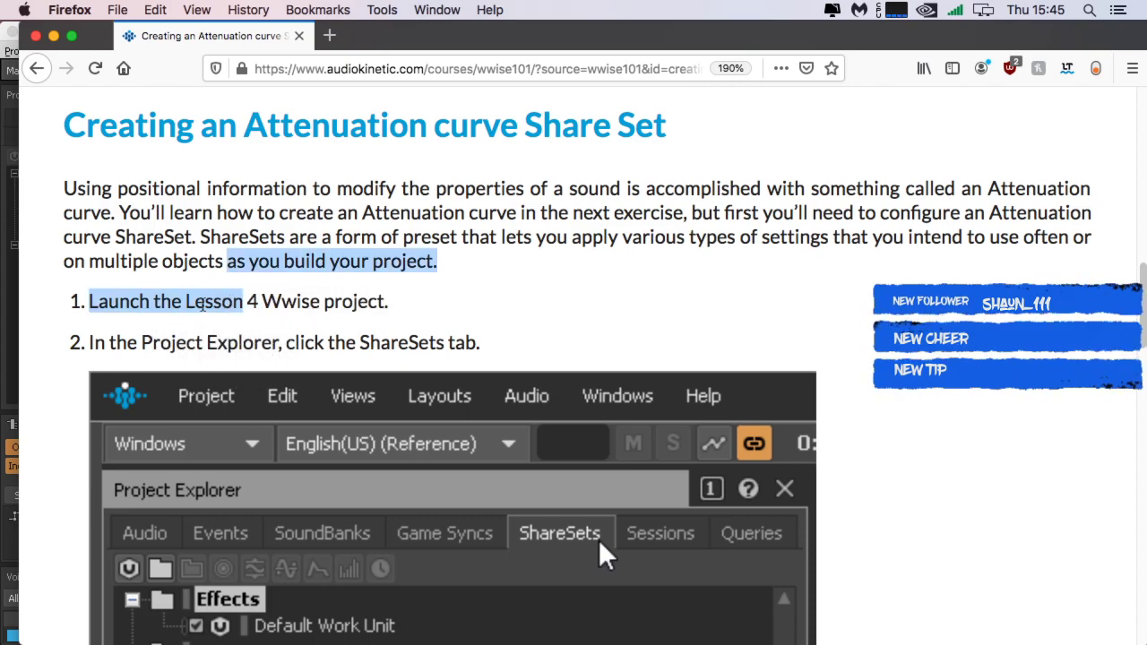
{"action": "left_click", "coordinate": [227, 292]}
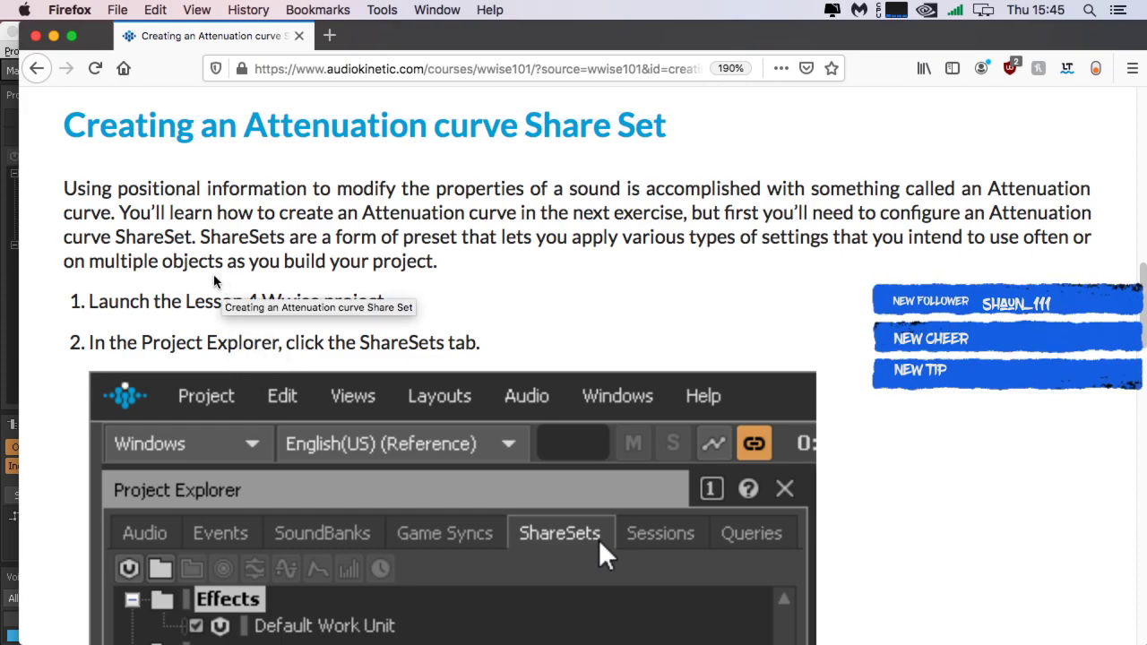
{"action": "scroll", "coordinate": [215, 280], "scroll_direction": "down", "scroll_amount": 3}
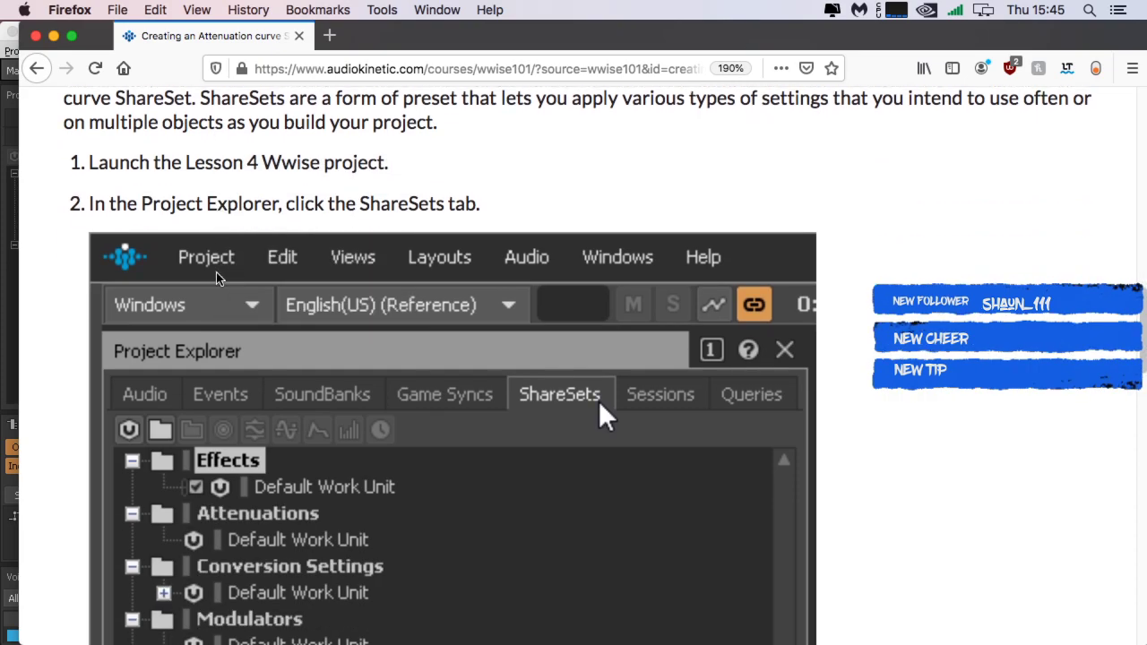
{"action": "scroll", "coordinate": [215, 280], "scroll_direction": "up", "scroll_amount": 1}
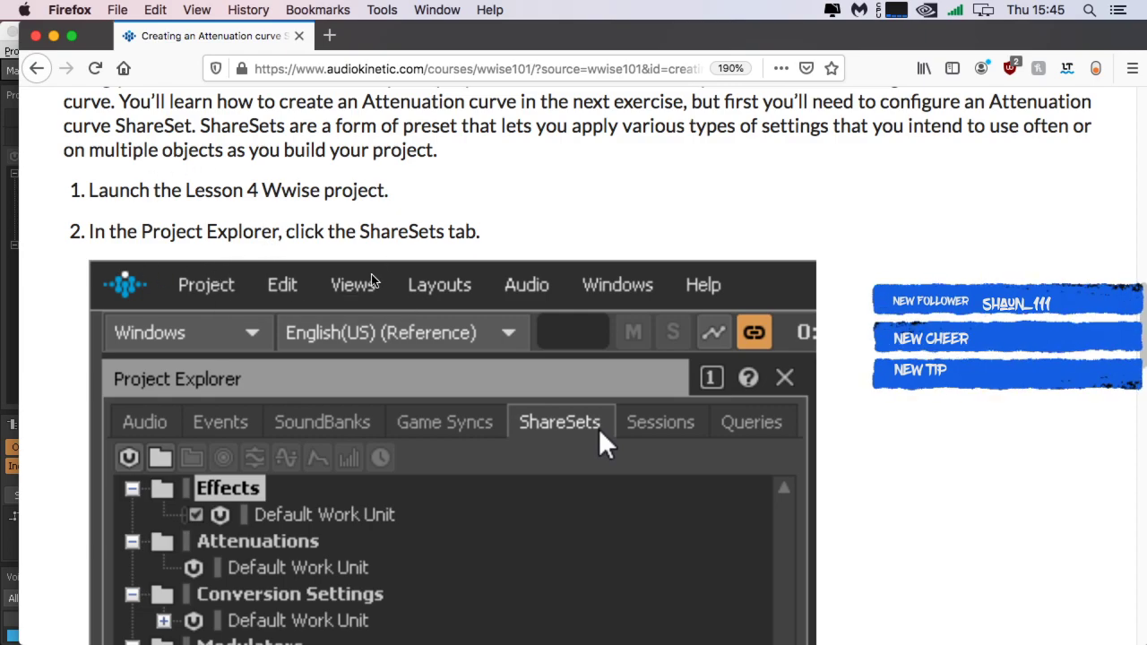
{"action": "scroll", "coordinate": [508, 311], "scroll_direction": "down", "scroll_amount": 5}
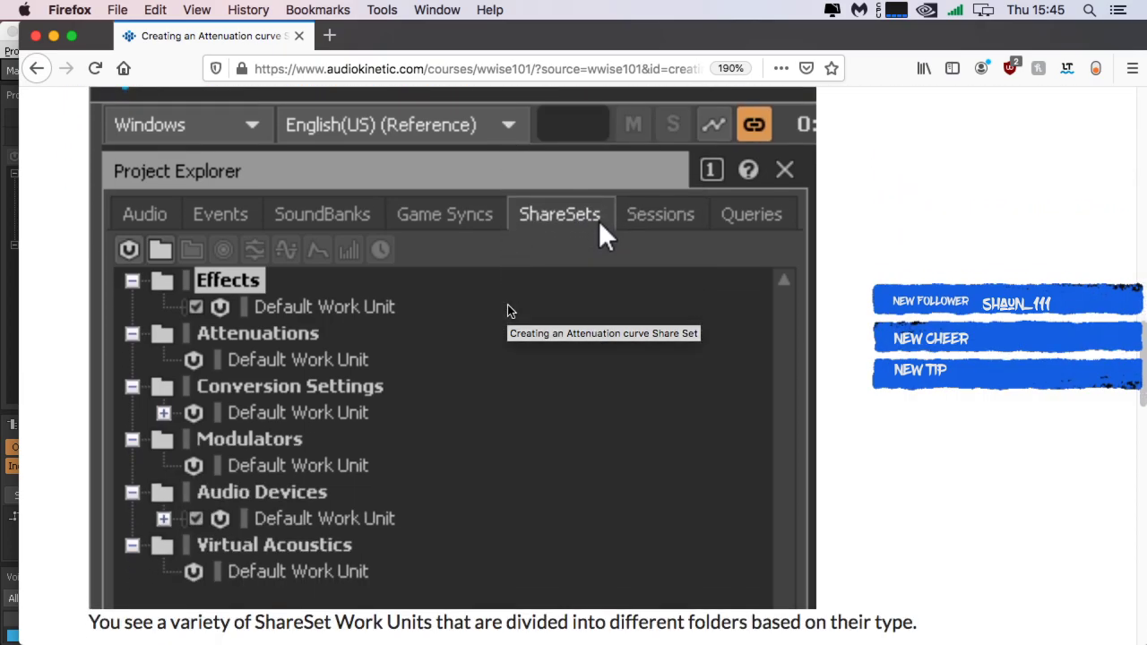
Step: Switch back to Wwise and save the Lesson 2 project
{"action": "key", "text": "ctrl+Left"}
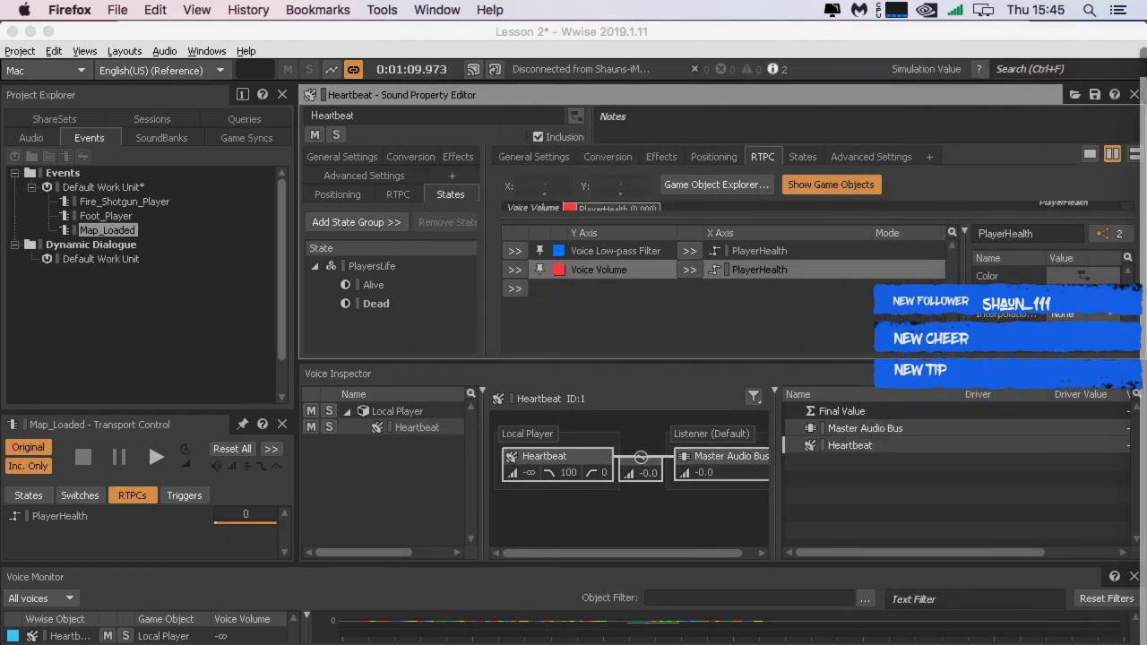
{"action": "left_click", "coordinate": [145, 30]}
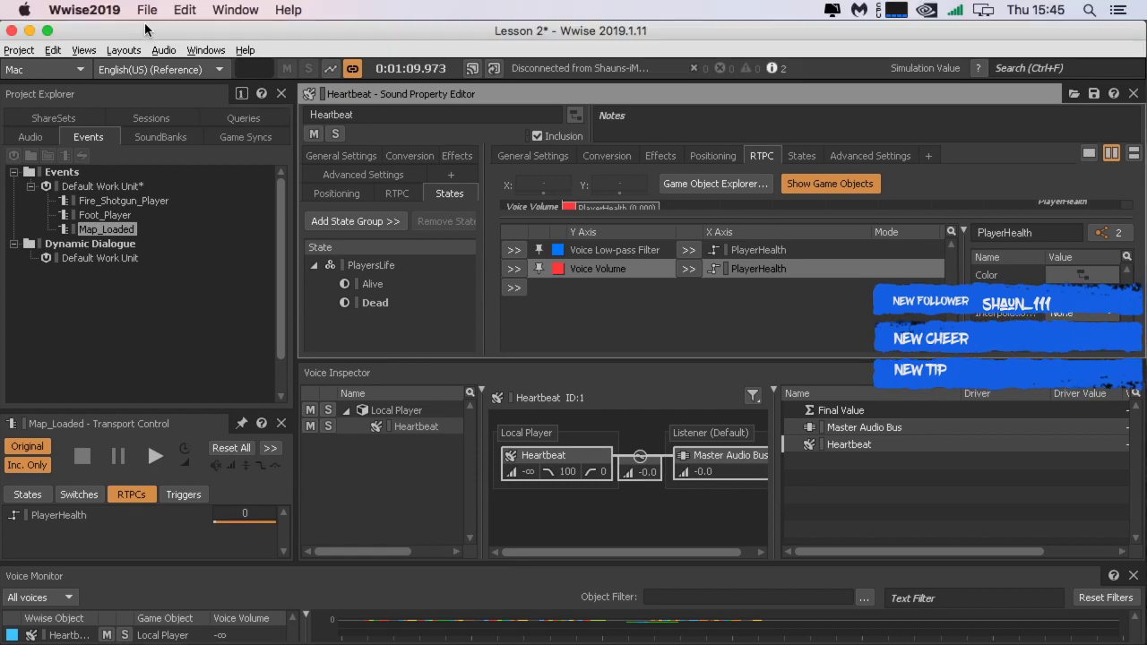
{"action": "left_click", "coordinate": [18, 50]}
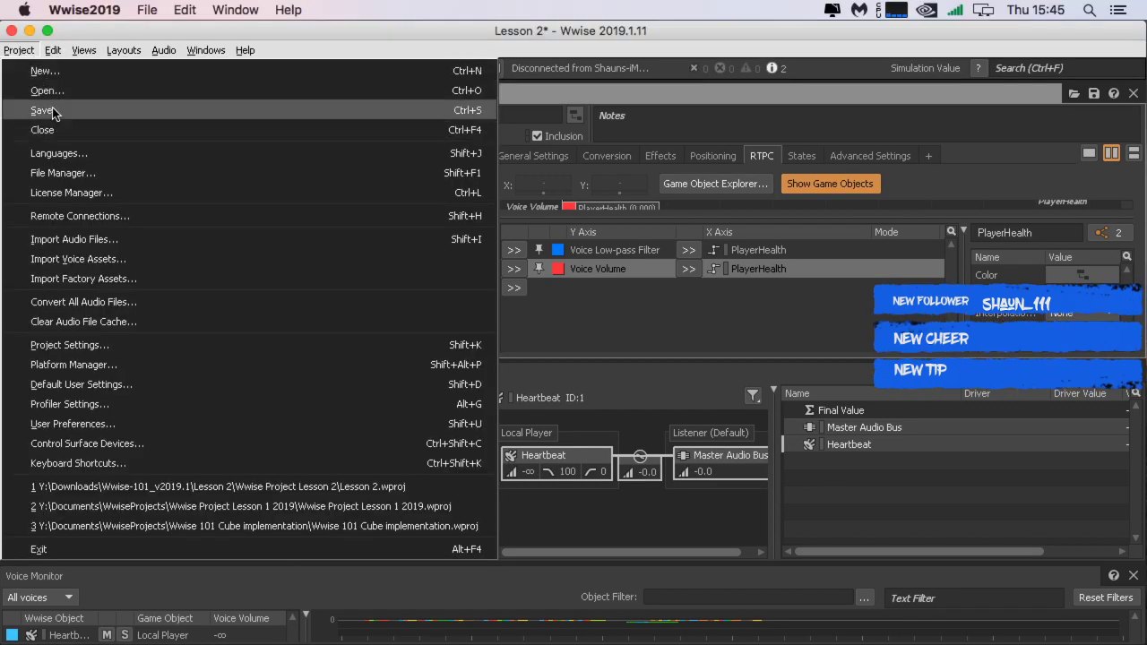
{"action": "left_click", "coordinate": [53, 111]}
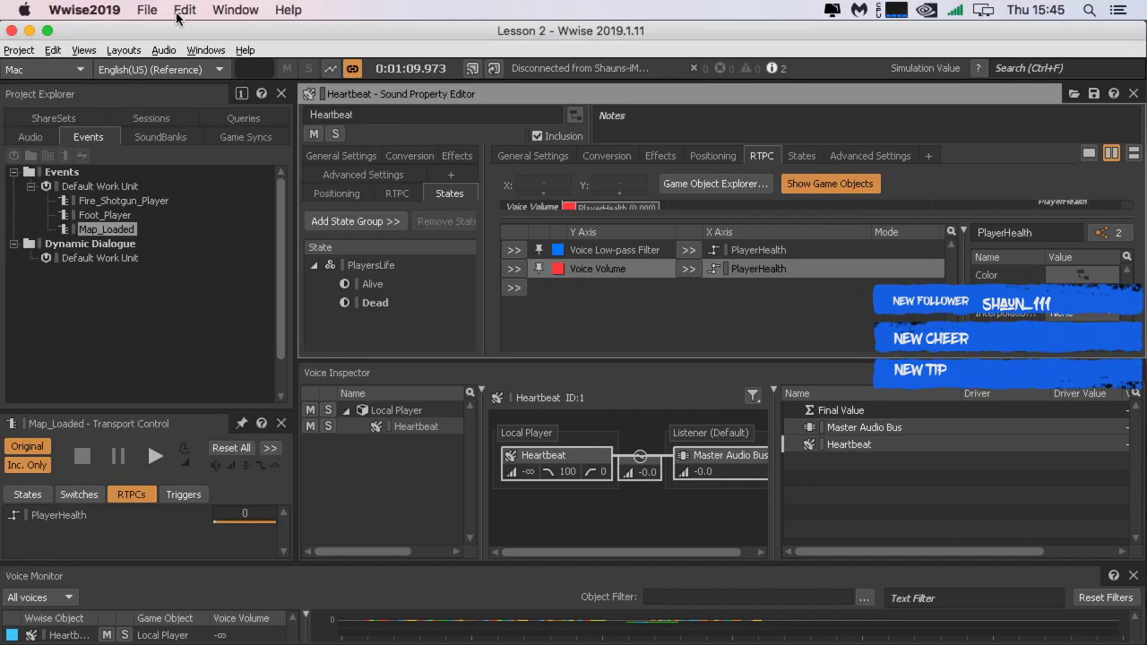
Step: Switch to the layout with the Event Viewer and Contents Editor, and show the Actor-Mixer Hierarchy in the Project Explorer
{"action": "left_click", "coordinate": [110, 51]}
{"action": "left_click", "coordinate": [134, 69]}
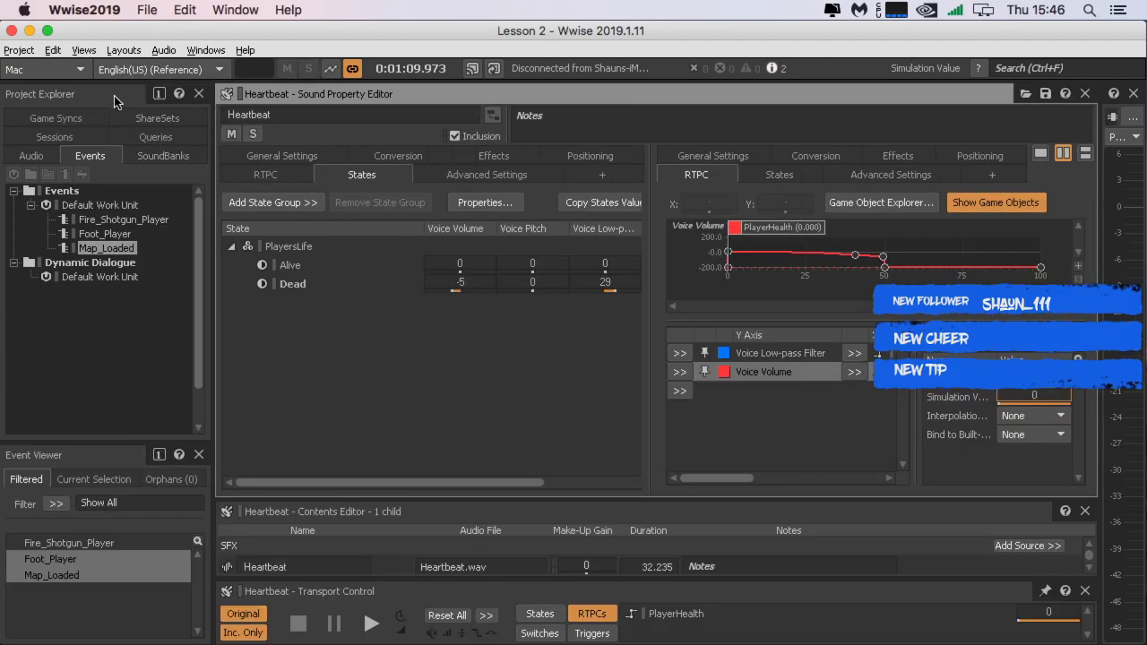
{"action": "left_click", "coordinate": [45, 157]}
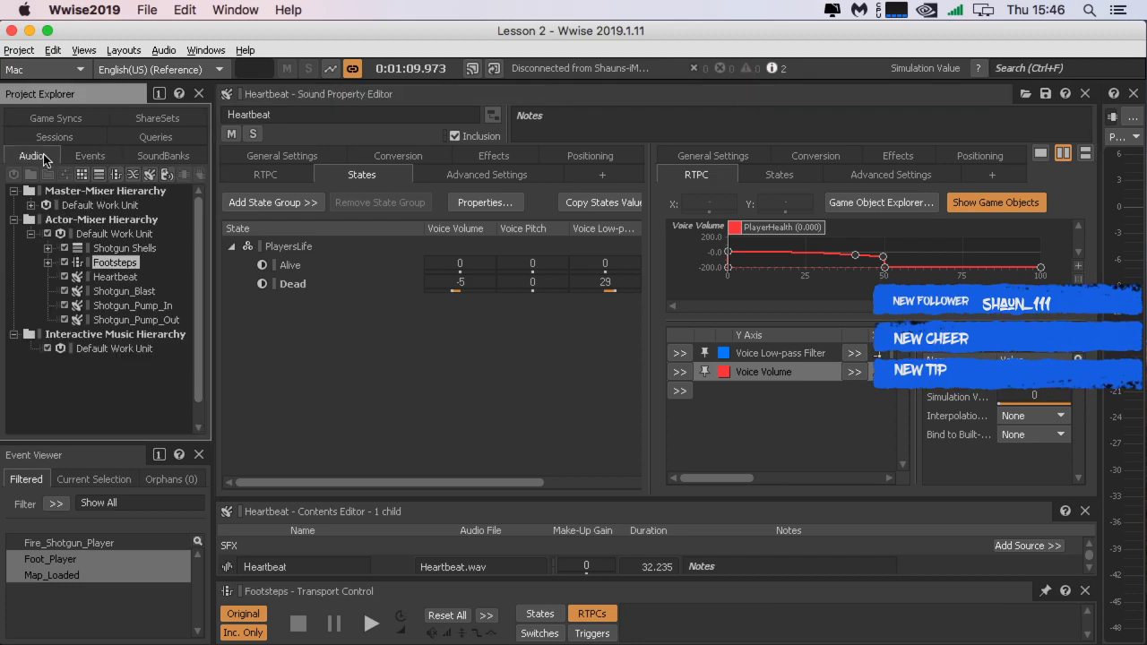
{"action": "left_click", "coordinate": [129, 235]}
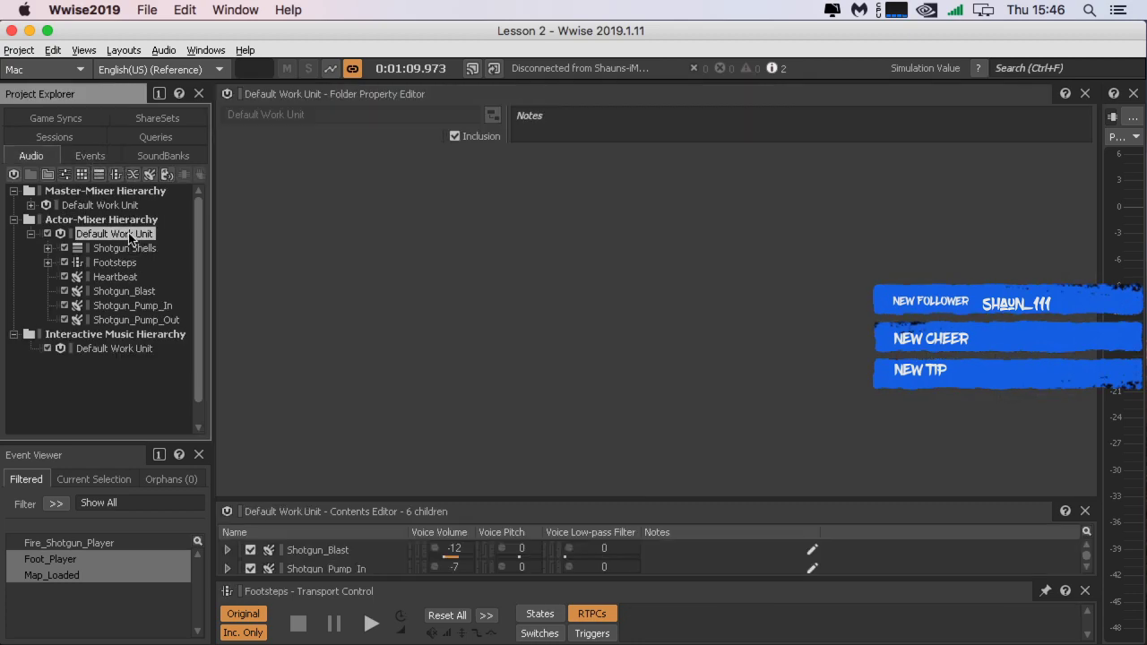
{"action": "left_click", "coordinate": [115, 221]}
Step: Audition the Shotgun Shells container with its General Settings shown in the property editor
{"action": "left_click", "coordinate": [121, 251]}
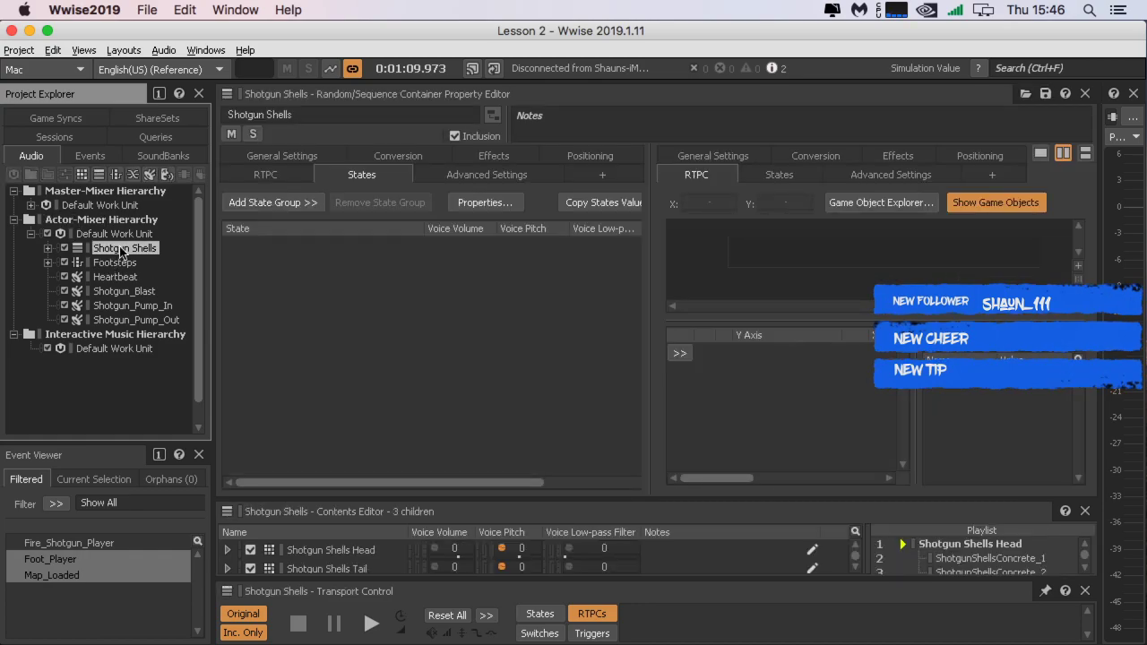
{"action": "key", "text": "space"}
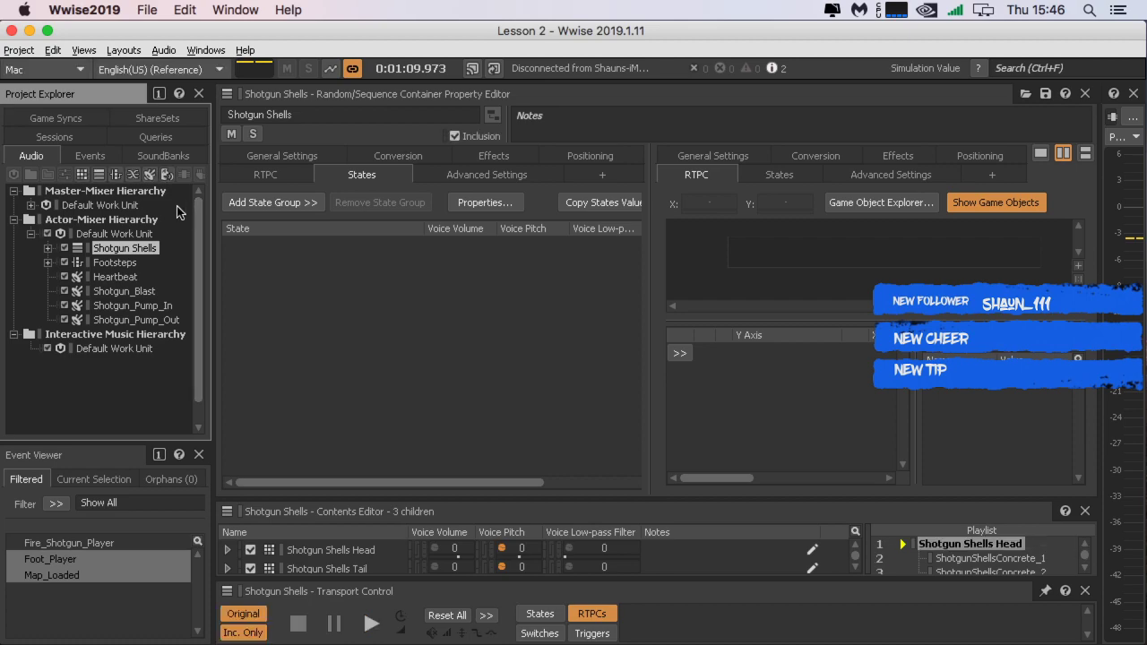
{"action": "key", "text": "space"}
{"action": "left_click", "coordinate": [678, 158]}
{"action": "key", "text": "space"}
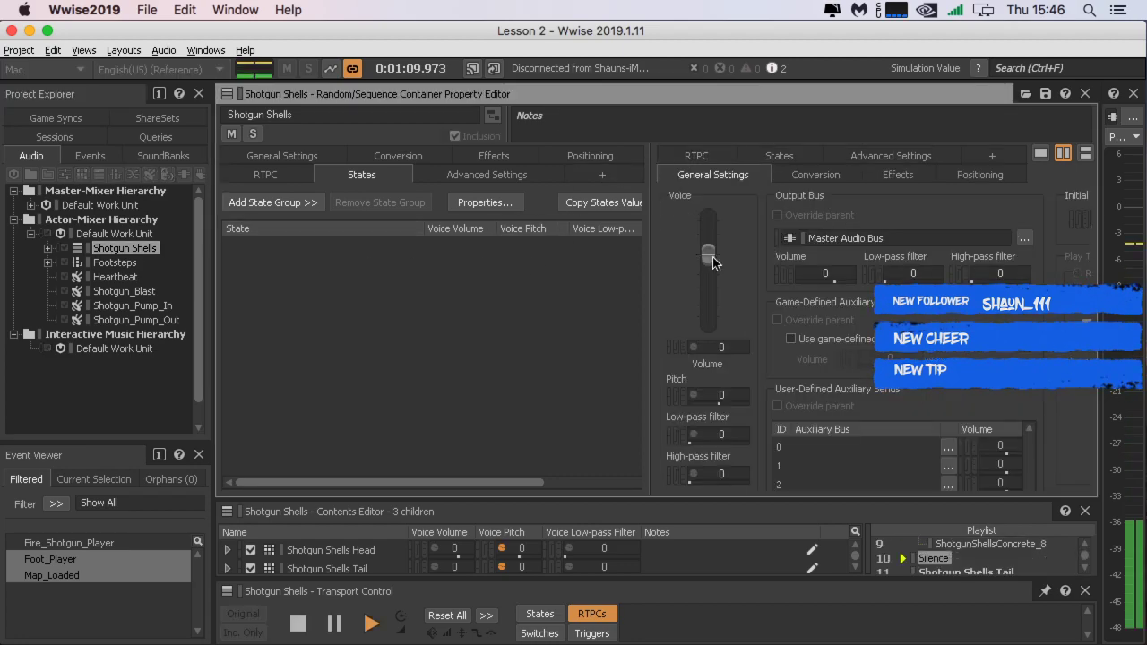
Step: Lower the Shotgun Shells container's voice volume to -6
{"action": "left_click_drag", "start_coordinate": [713, 261], "coordinate": [712, 274]}
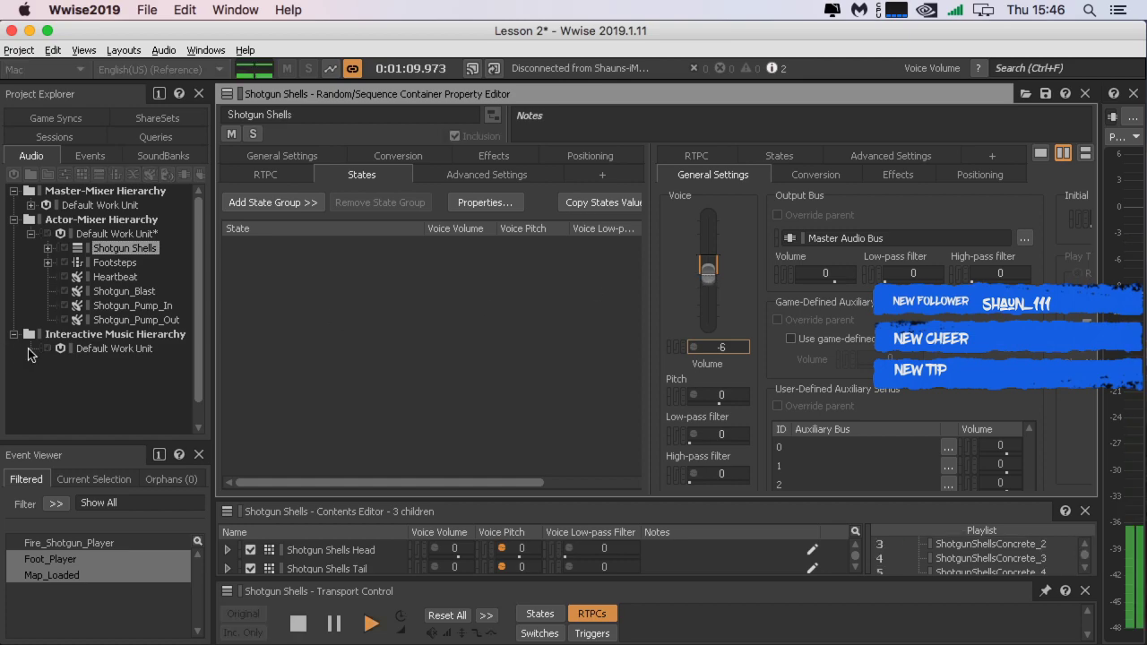
Step: Audition the Heartbeat sound while varying its PlayerHealth value between 0 and 13, and stop playback
{"action": "left_click", "coordinate": [114, 262]}
{"action": "left_click", "coordinate": [112, 280]}
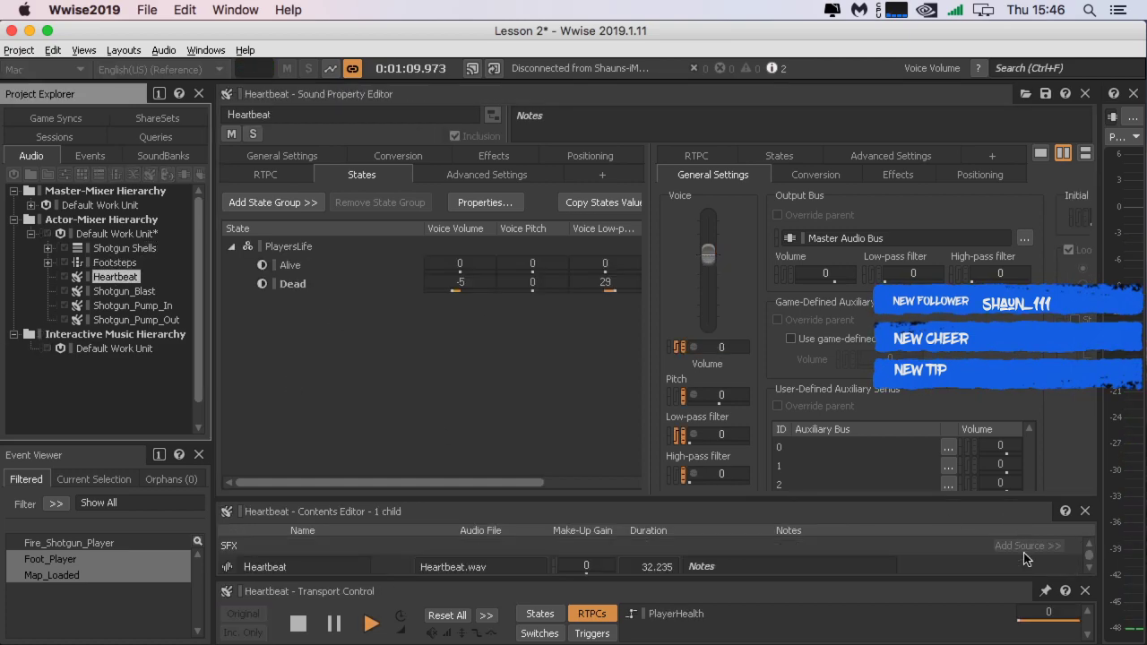
{"action": "left_click", "coordinate": [1031, 620]}
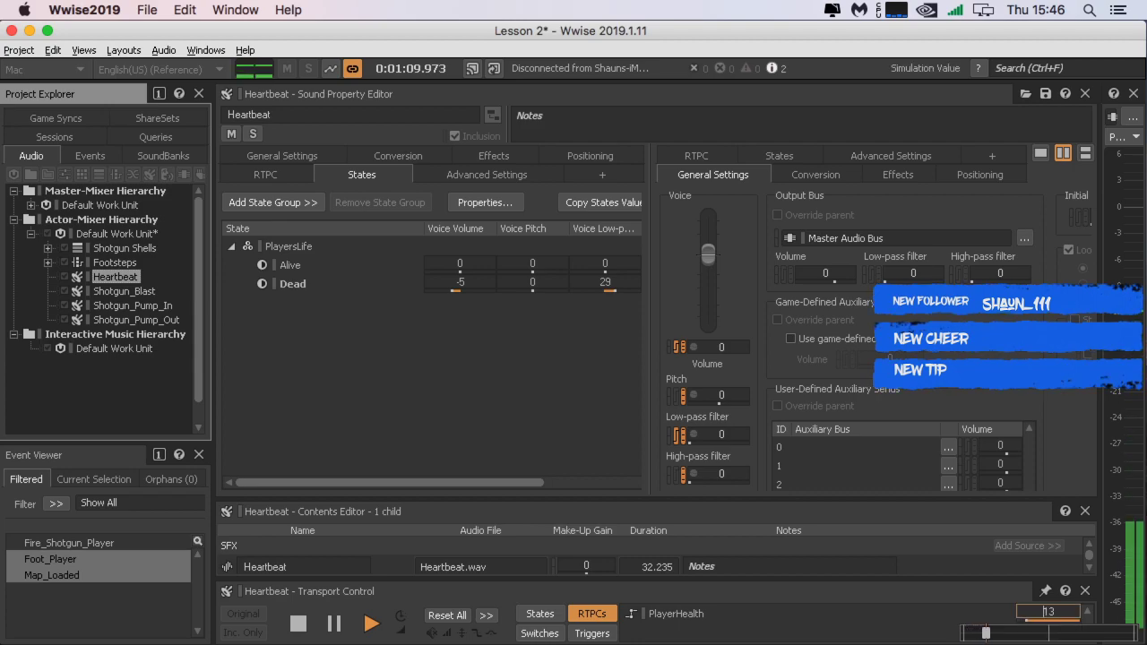
{"action": "left_click_drag", "start_coordinate": [968, 633], "coordinate": [962, 632]}
{"action": "left_click", "coordinate": [298, 624]}
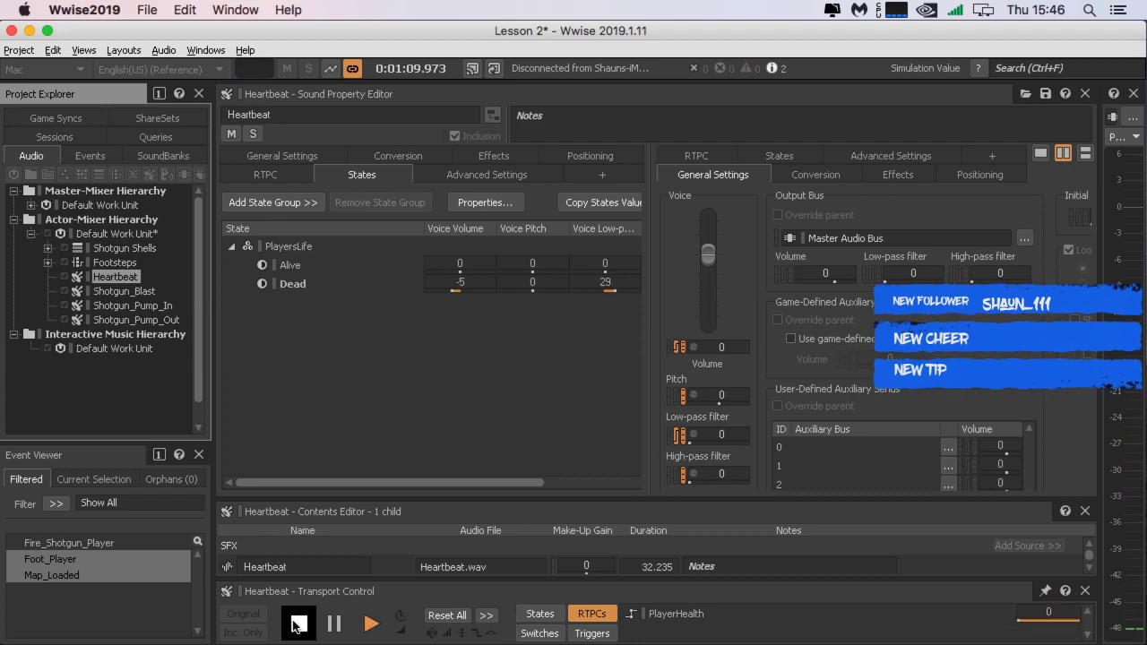
Step: Audition Shotgun_Blast and go through Shotgun_Pump_In and Shotgun_Pump_Out to check their volume settings
{"action": "left_click", "coordinate": [123, 292]}
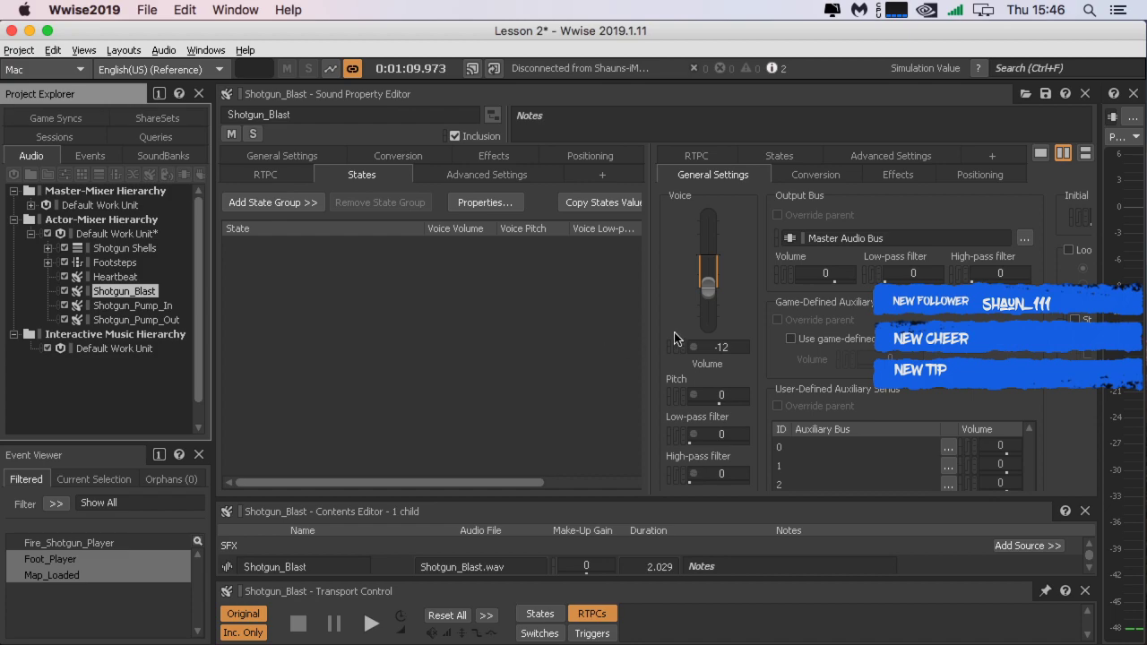
{"action": "key", "text": "space"}
{"action": "key", "text": "Down"}
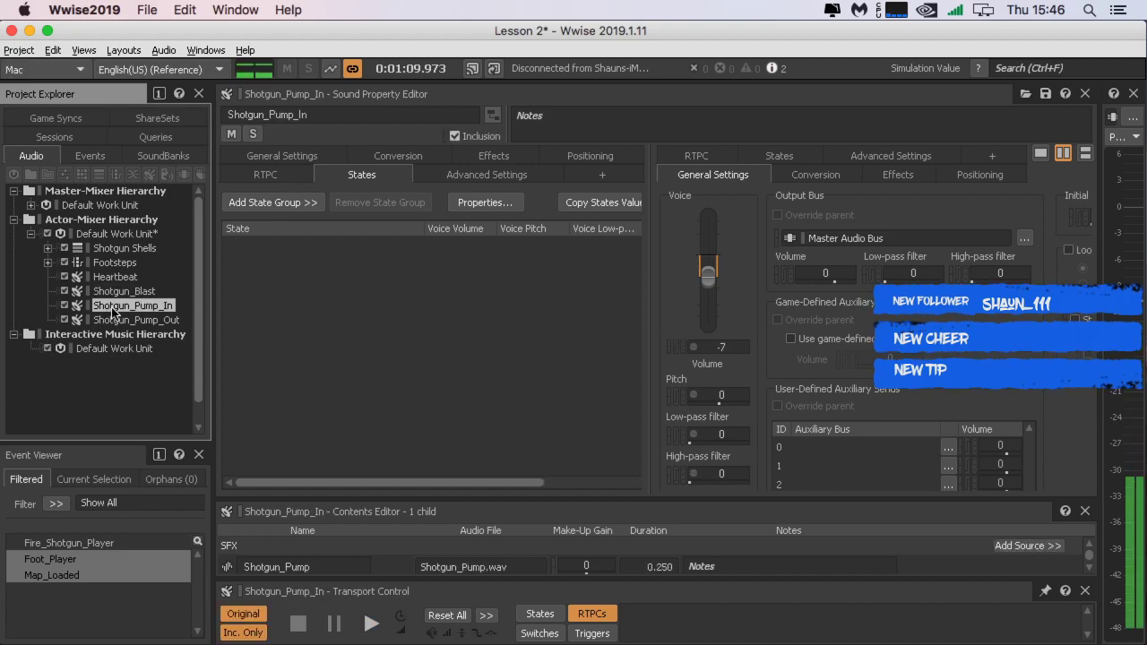
{"action": "left_click", "coordinate": [116, 319]}
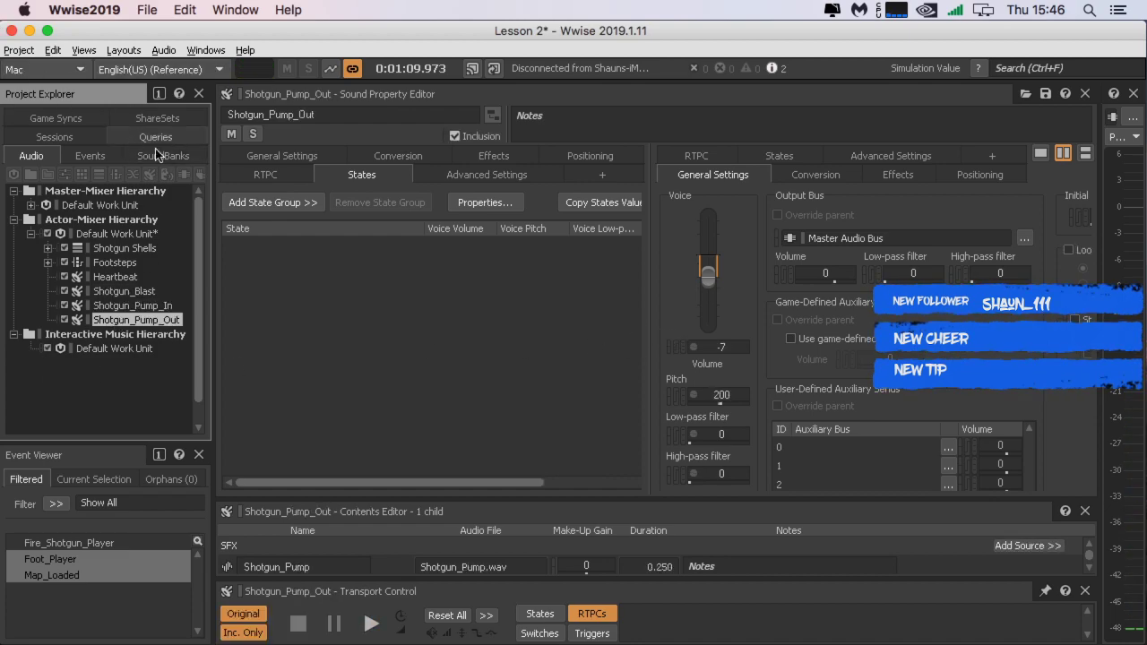
Step: Save the Lesson 2 project with the Actor-Mixer Hierarchy's Default Work Unit selected
{"action": "left_click", "coordinate": [117, 233]}
{"action": "left_click", "coordinate": [18, 50]}
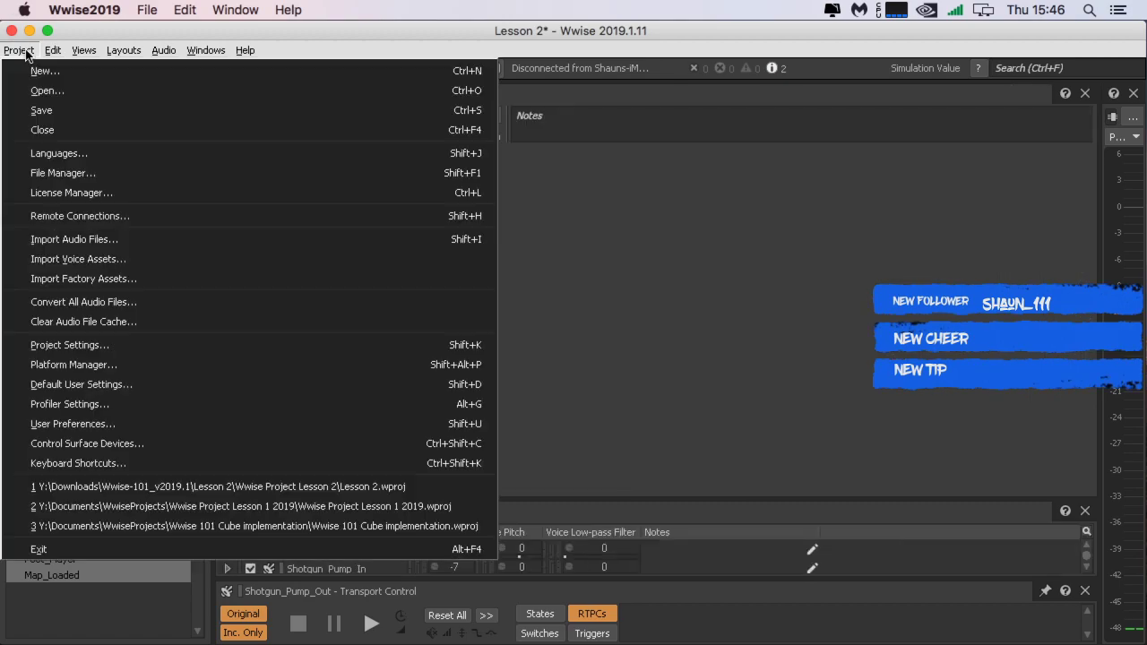
{"action": "left_click", "coordinate": [53, 51]}
{"action": "mouse_move", "coordinate": [18, 50]}
{"action": "left_click", "coordinate": [31, 106]}
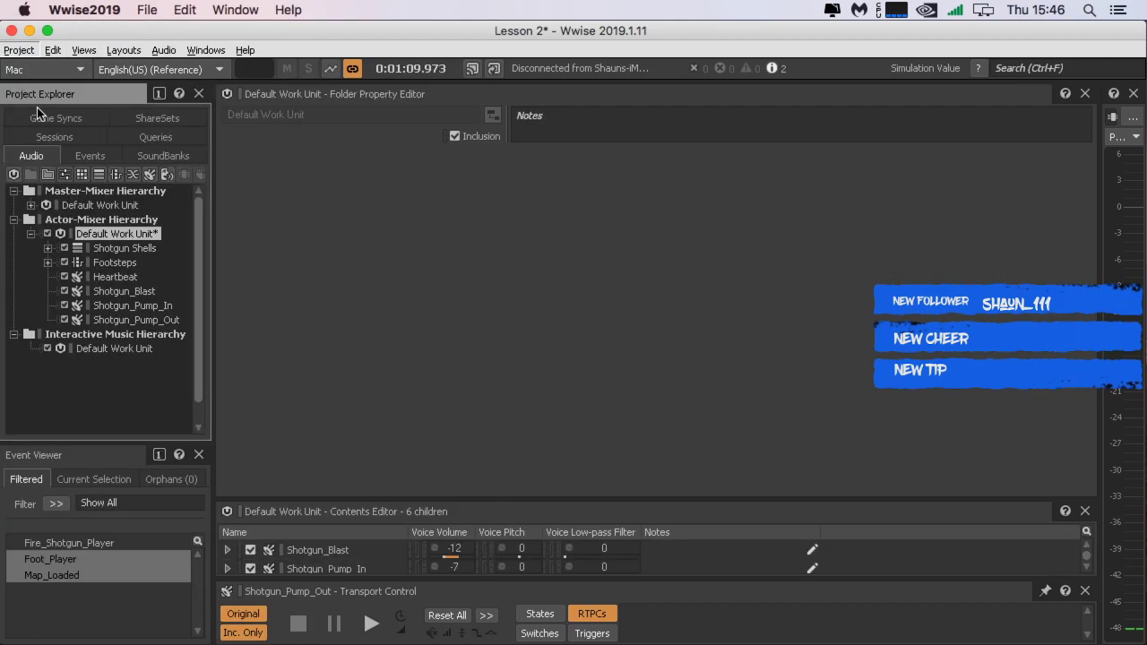
{"action": "left_click", "coordinate": [130, 50]}
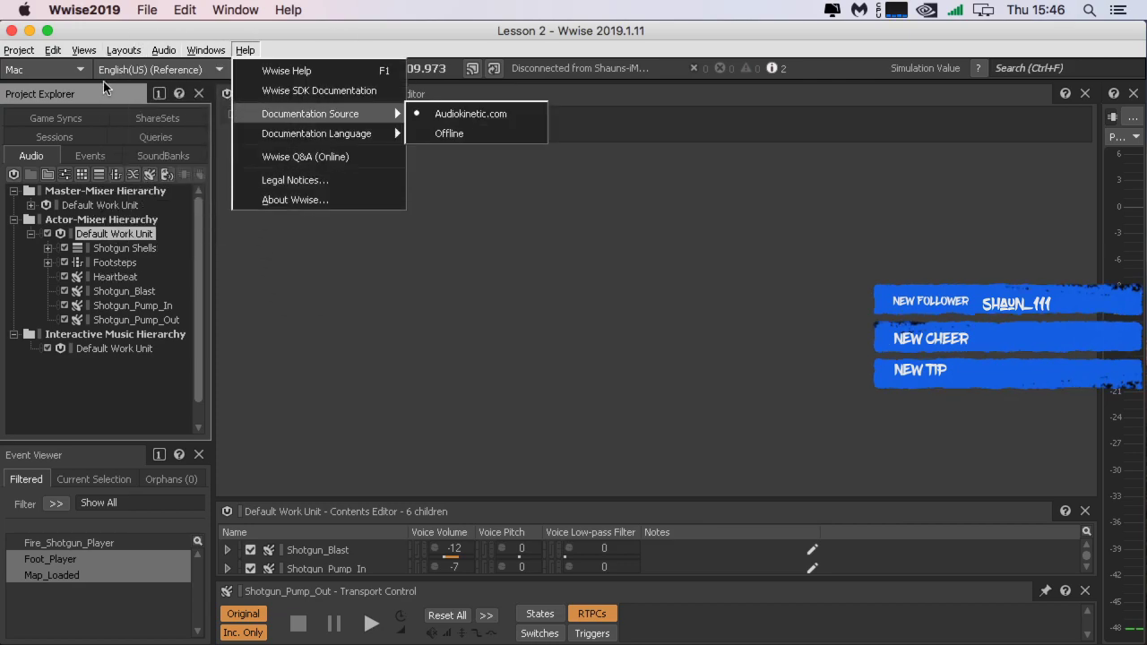
{"action": "left_click", "coordinate": [125, 367]}
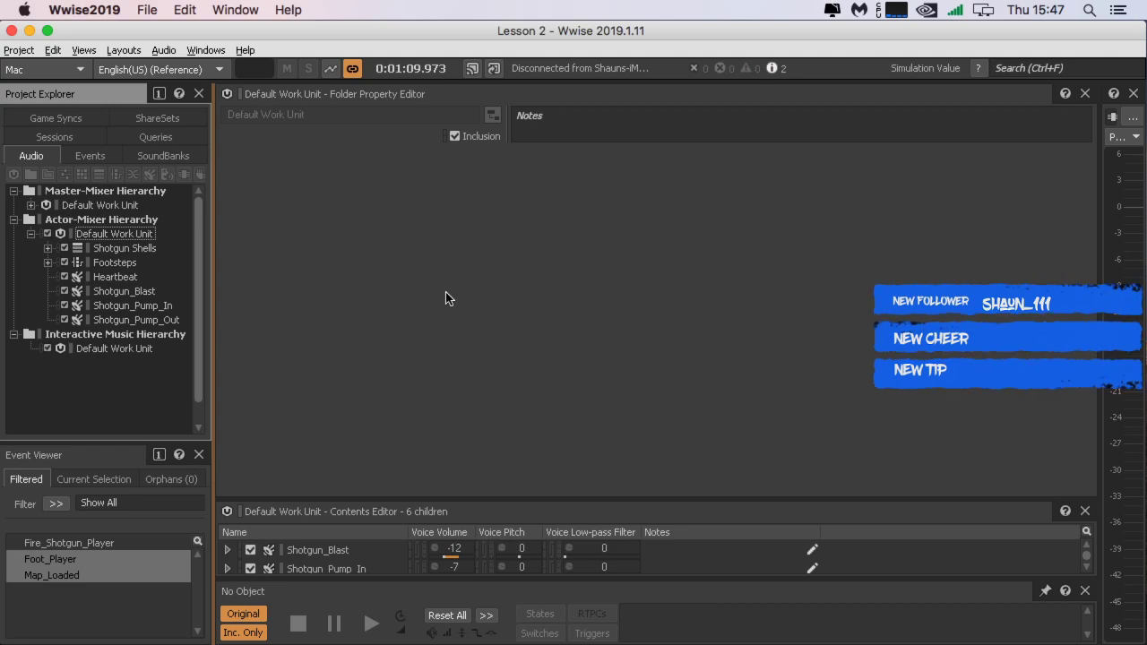
Step: Create a new Attenuation ShareSet in the Default Work Unit of the Attenuations folder
{"action": "left_click", "coordinate": [160, 122]}
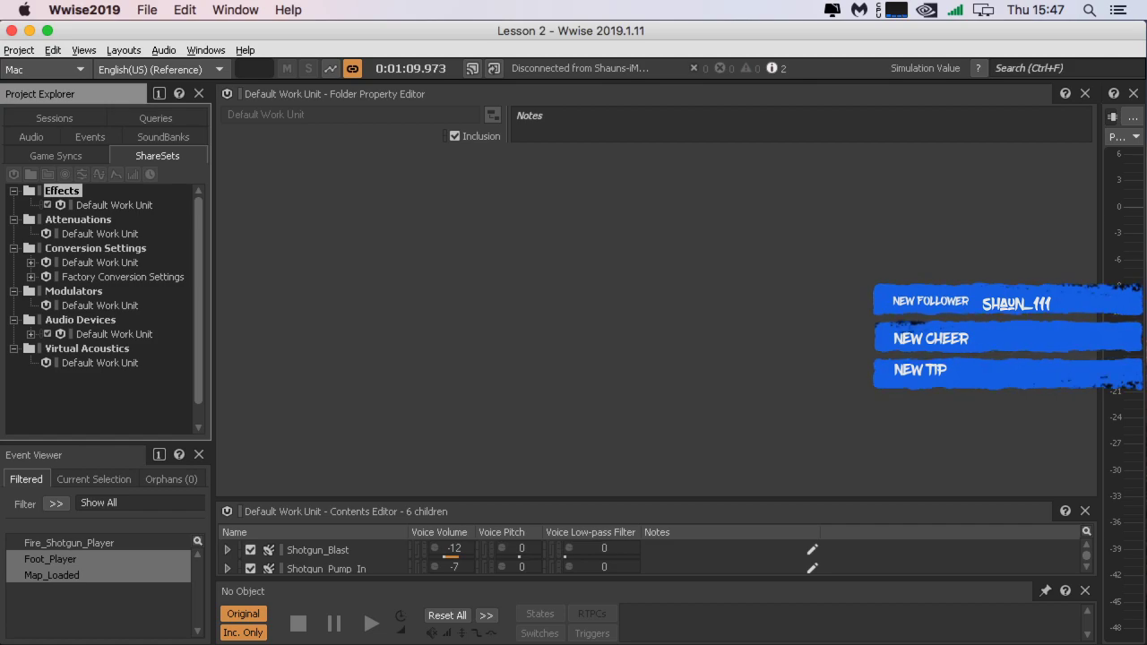
{"action": "left_click", "coordinate": [82, 231]}
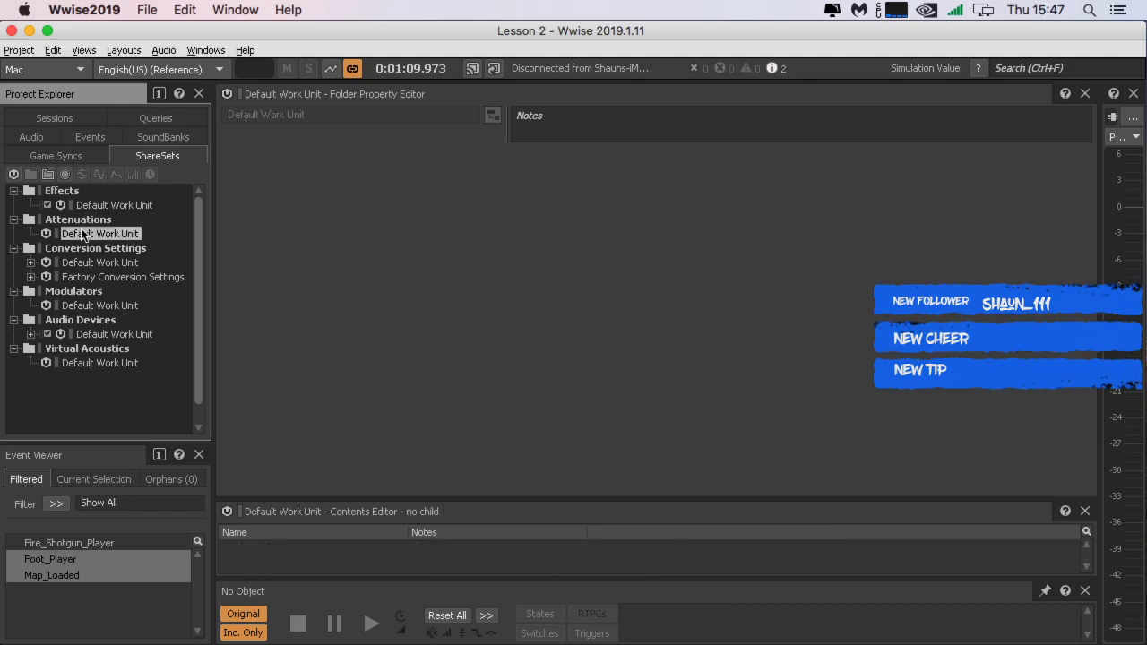
{"action": "left_click", "coordinate": [64, 176]}
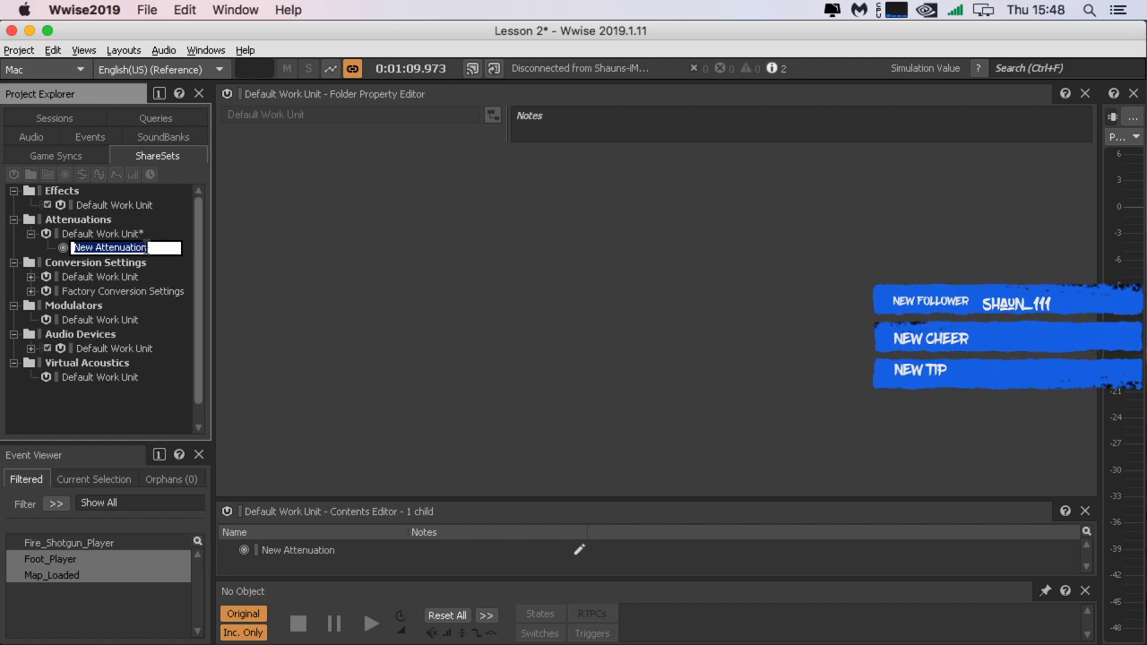
Step: Check the naming instruction on the course page in Firefox, return to Wwise, and rename the new Attenuation as Object_Attenuation
{"action": "left_click_drag", "start_coordinate": [1146, 35], "coordinate": [507, 36]}
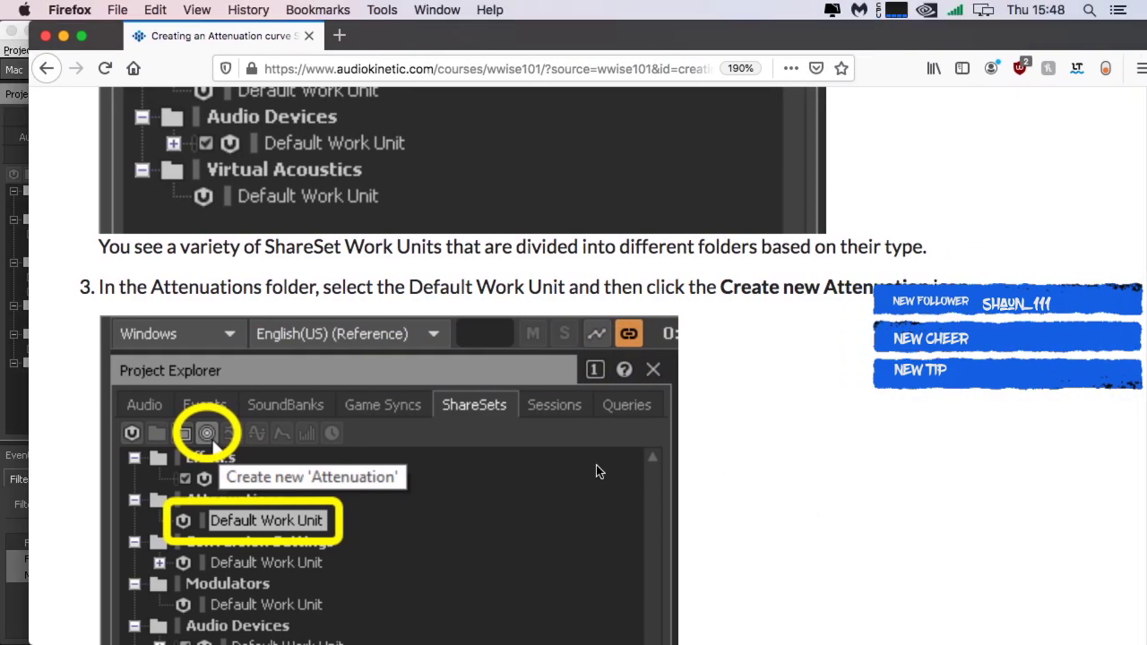
{"action": "scroll", "coordinate": [435, 493], "scroll_direction": "down", "scroll_amount": 1}
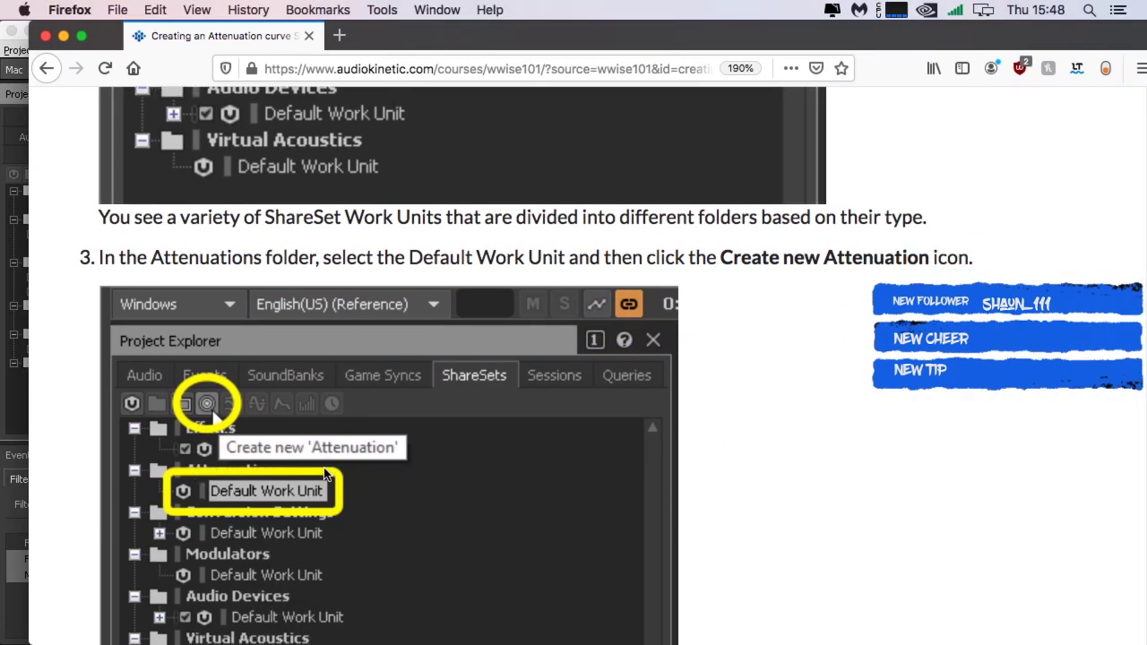
{"action": "scroll", "coordinate": [465, 442], "scroll_direction": "down", "scroll_amount": 5}
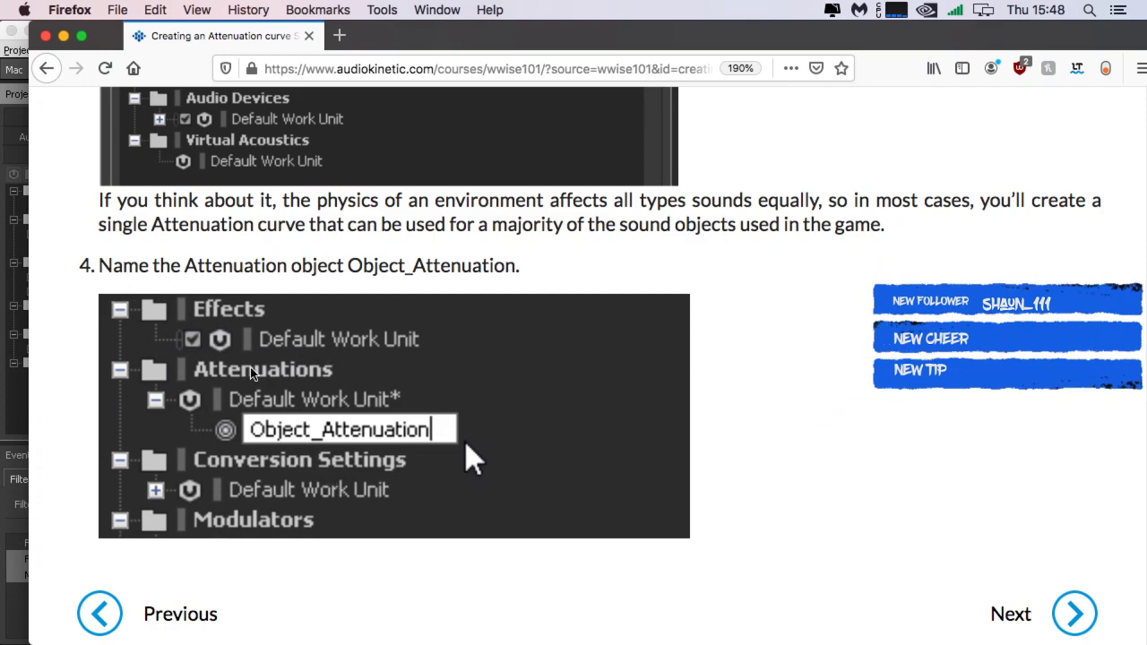
{"action": "scroll", "coordinate": [349, 381], "scroll_direction": "up", "scroll_amount": 2}
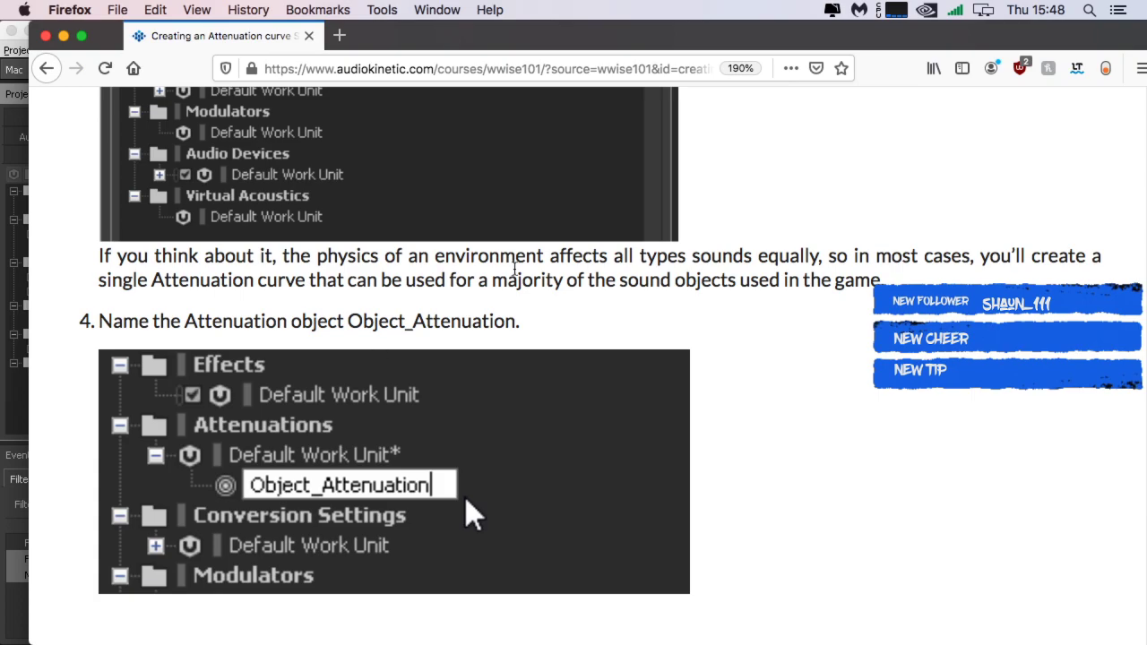
{"action": "left_click_drag", "start_coordinate": [472, 42], "coordinate": [1146, 116]}
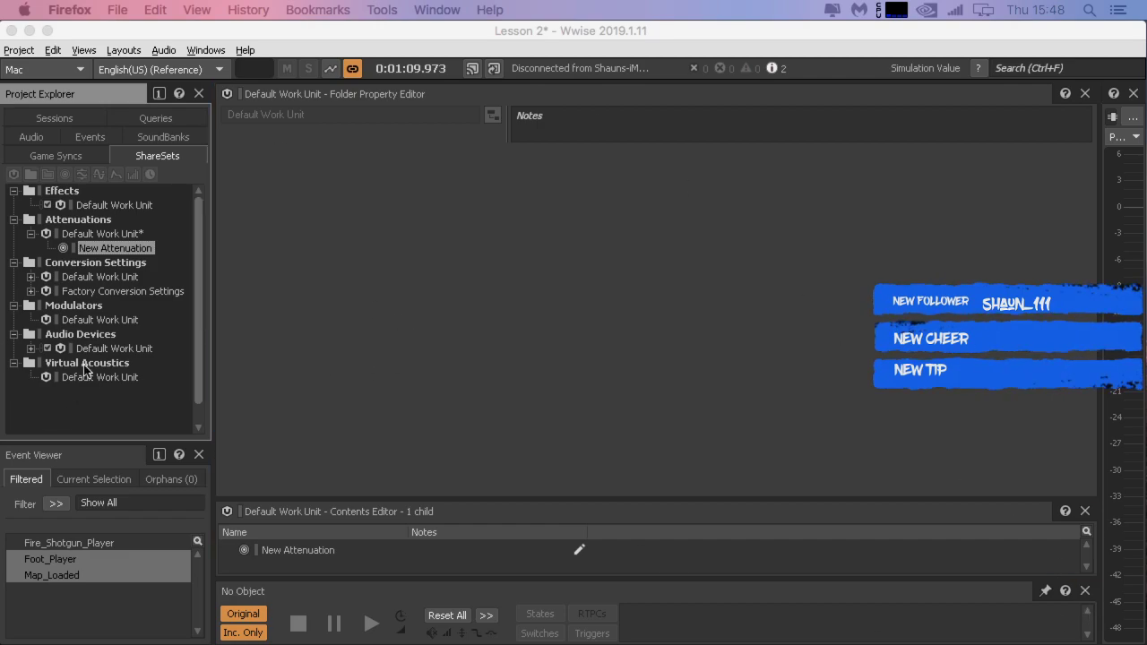
{"action": "left_click", "coordinate": [103, 251]}
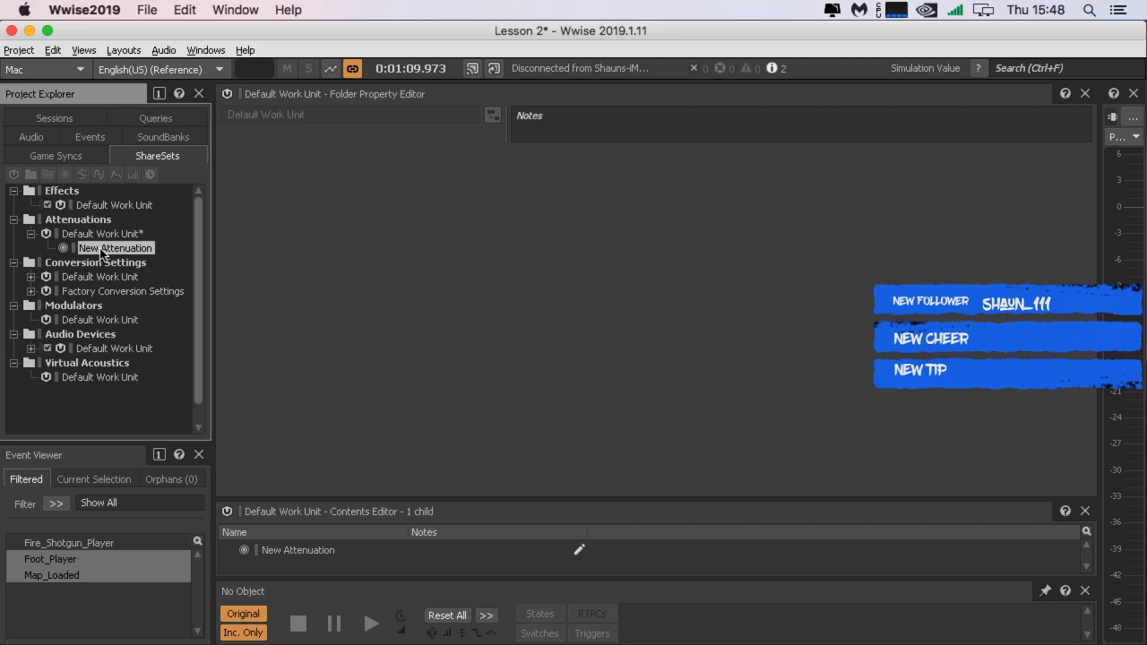
{"action": "left_click", "coordinate": [128, 251]}
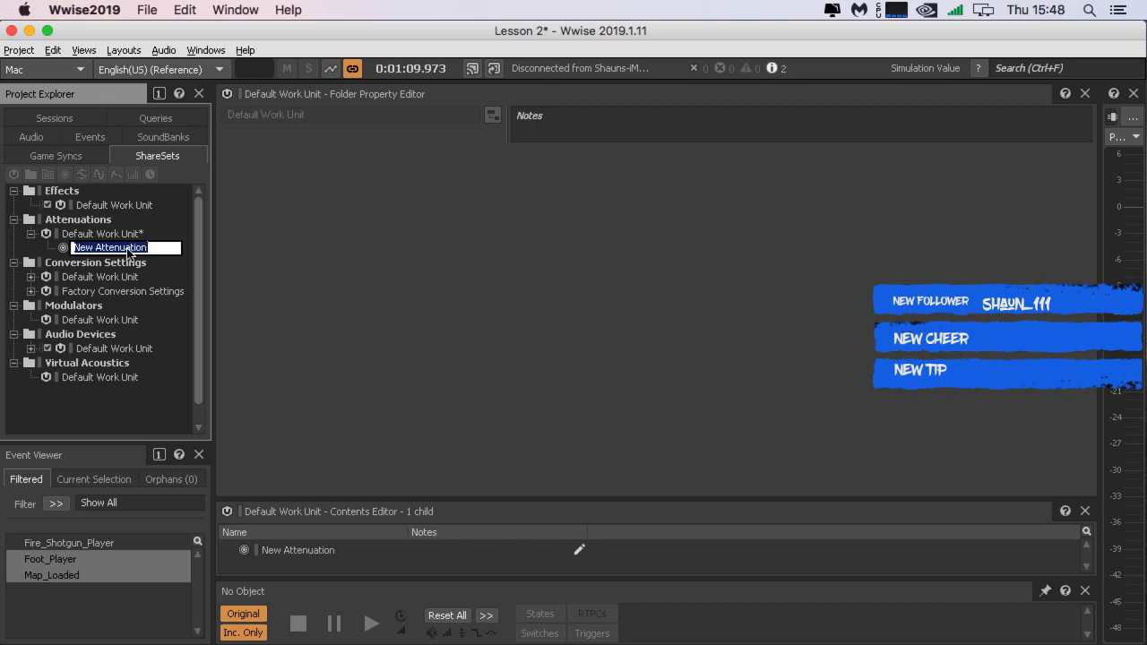
{"action": "type", "text": "Object_Attenuation"}
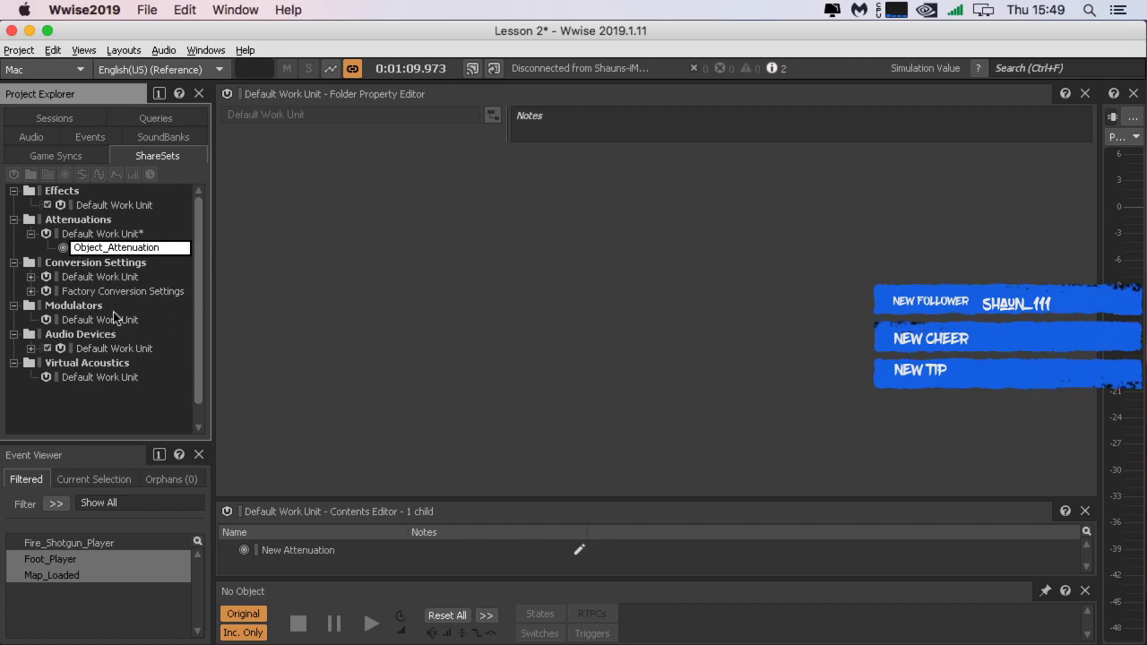
{"action": "left_click", "coordinate": [123, 291]}
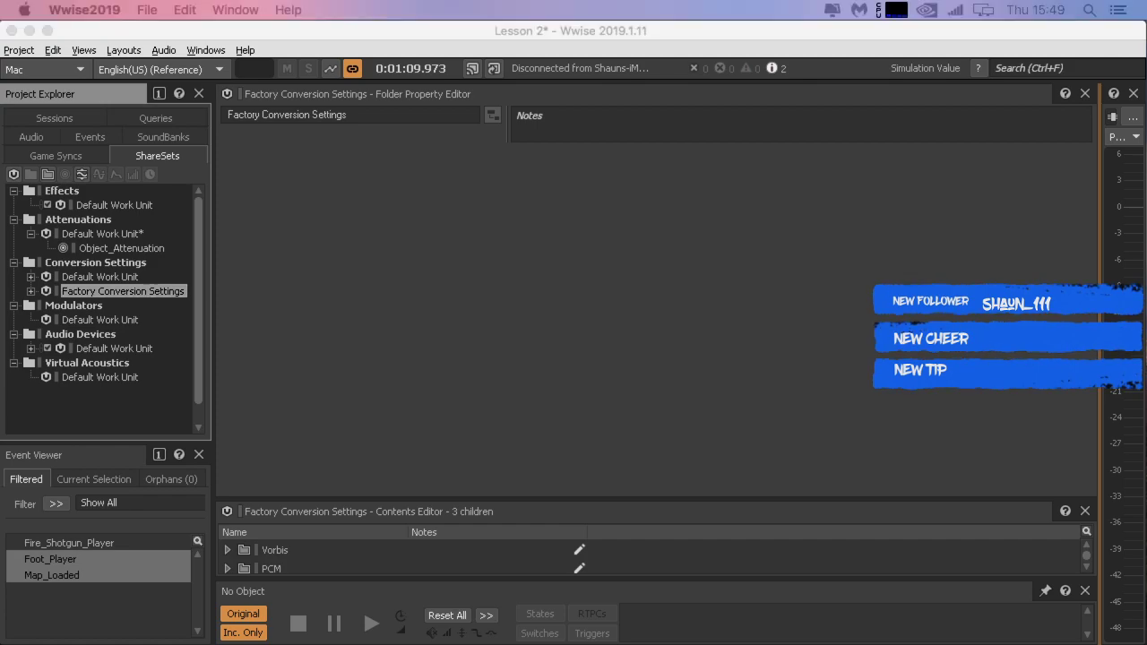
Step: Switch to the course page in Firefox and read the introduction and first import instruction of Assigning Attenuation curves to Objects
{"action": "left_click_drag", "start_coordinate": [1146, 35], "coordinate": [824, 5]}
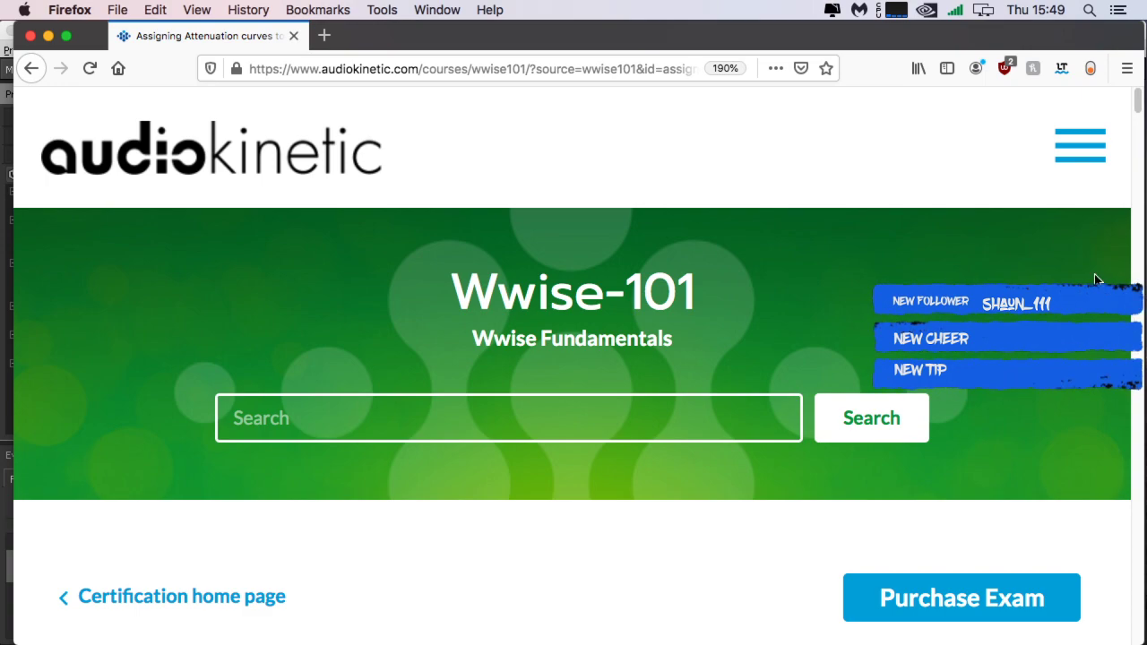
{"action": "scroll", "coordinate": [664, 289], "scroll_direction": "down", "scroll_amount": 5}
{"action": "scroll", "coordinate": [664, 298], "scroll_direction": "down", "scroll_amount": 8}
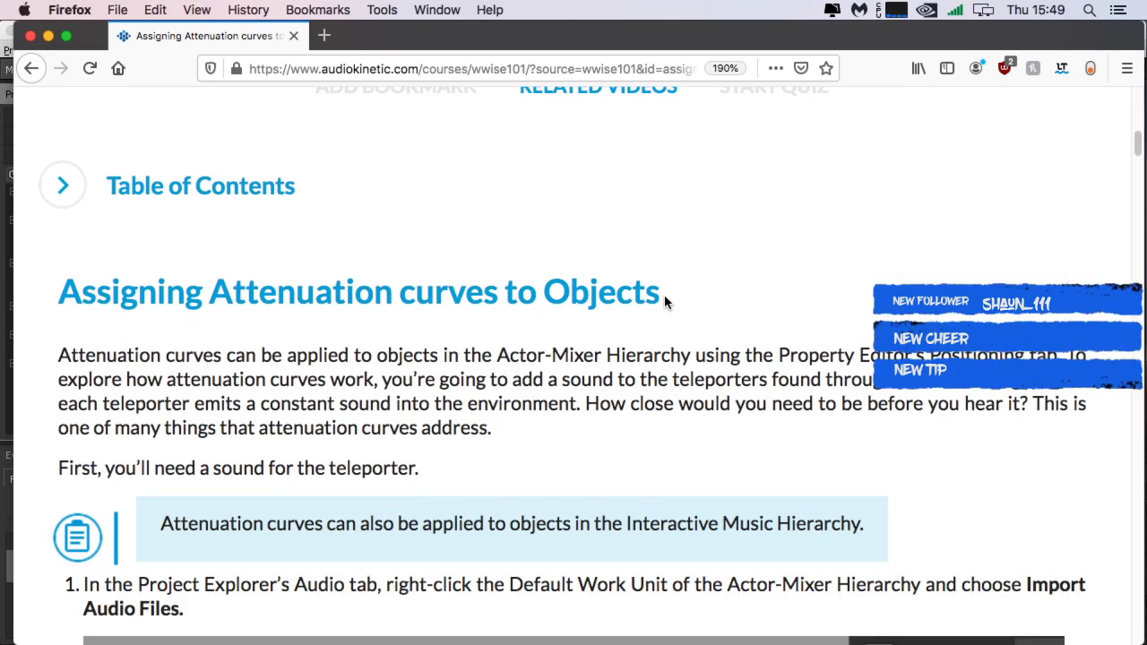
{"action": "scroll", "coordinate": [664, 300], "scroll_direction": "up", "scroll_amount": 1}
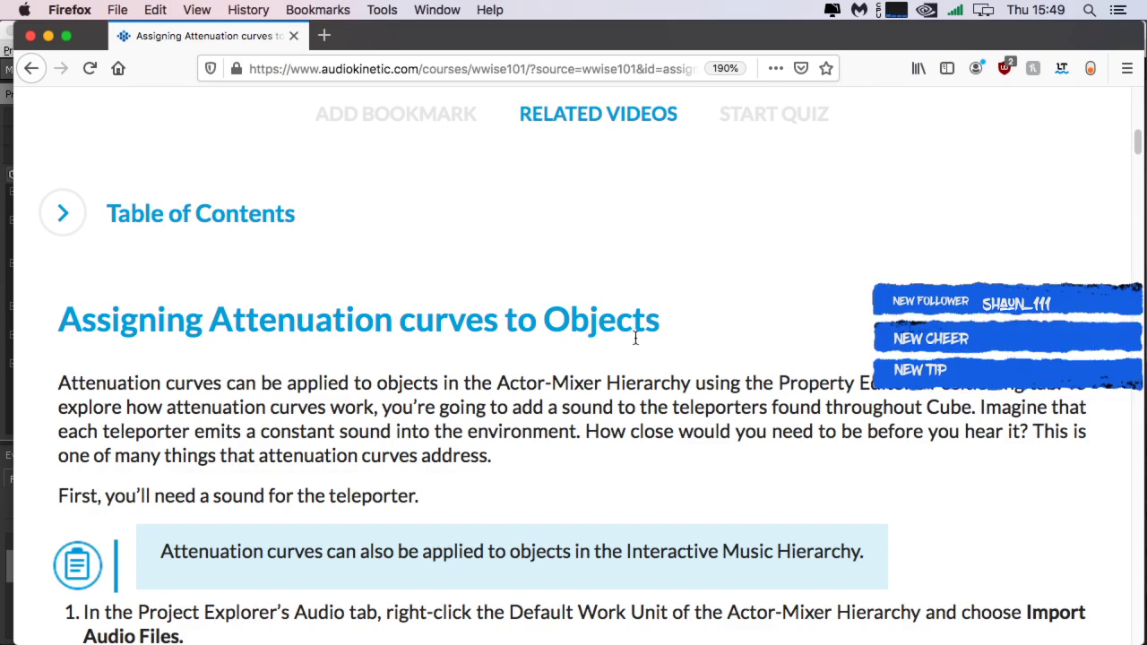
{"action": "scroll", "coordinate": [573, 375], "scroll_direction": "up", "scroll_amount": 1}
{"action": "scroll", "coordinate": [574, 375], "scroll_direction": "up", "scroll_amount": 3}
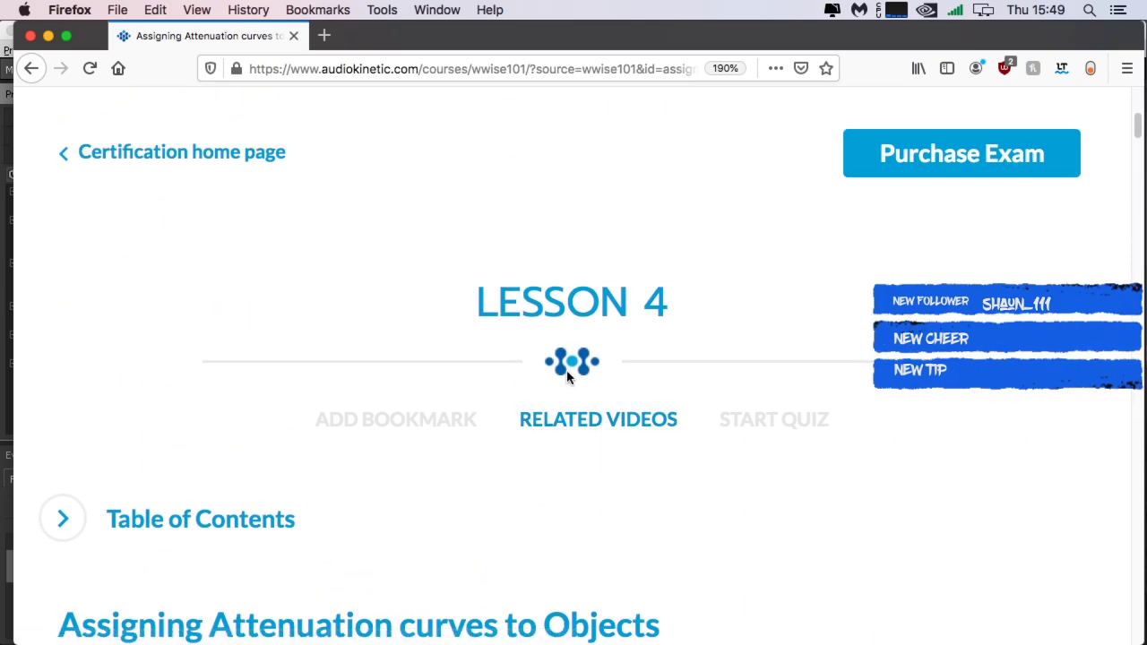
{"action": "scroll", "coordinate": [573, 374], "scroll_direction": "down", "scroll_amount": 4}
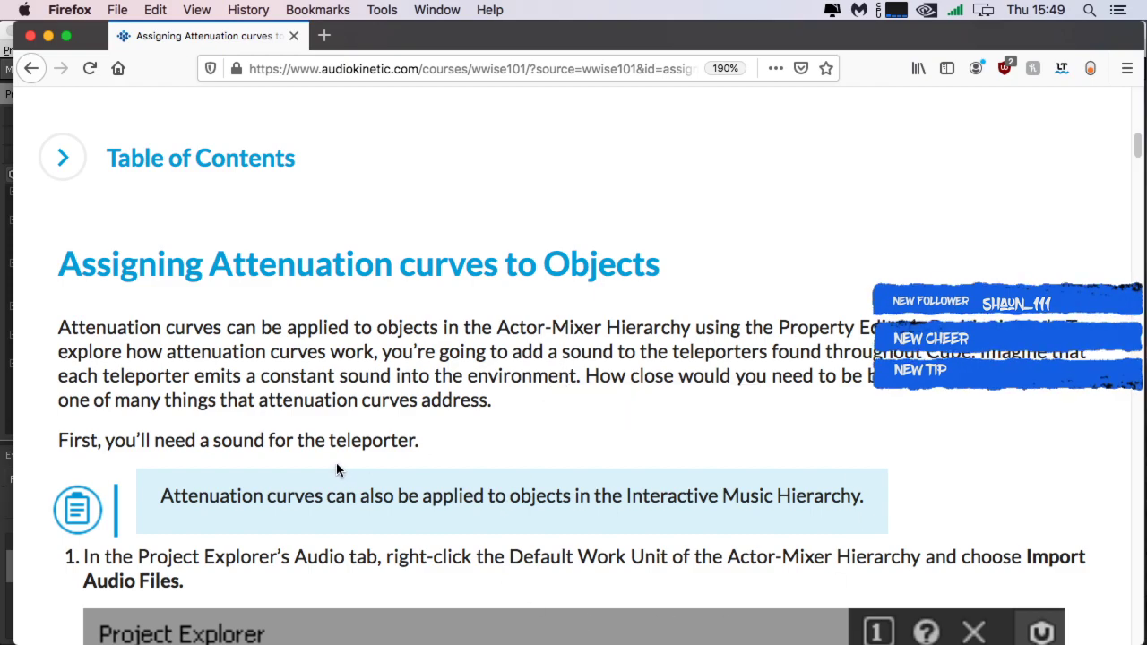
{"action": "scroll", "coordinate": [336, 462], "scroll_direction": "down", "scroll_amount": 1}
{"action": "scroll", "coordinate": [335, 466], "scroll_direction": "down", "scroll_amount": 3}
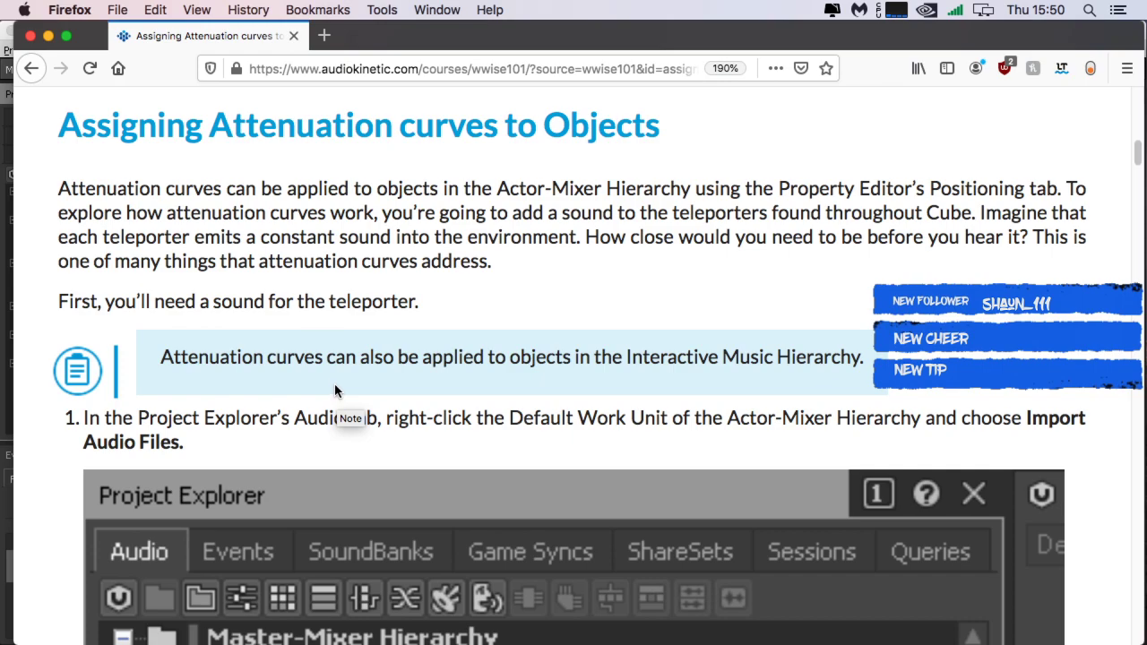
{"action": "left_click_drag", "start_coordinate": [478, 236], "coordinate": [615, 255]}
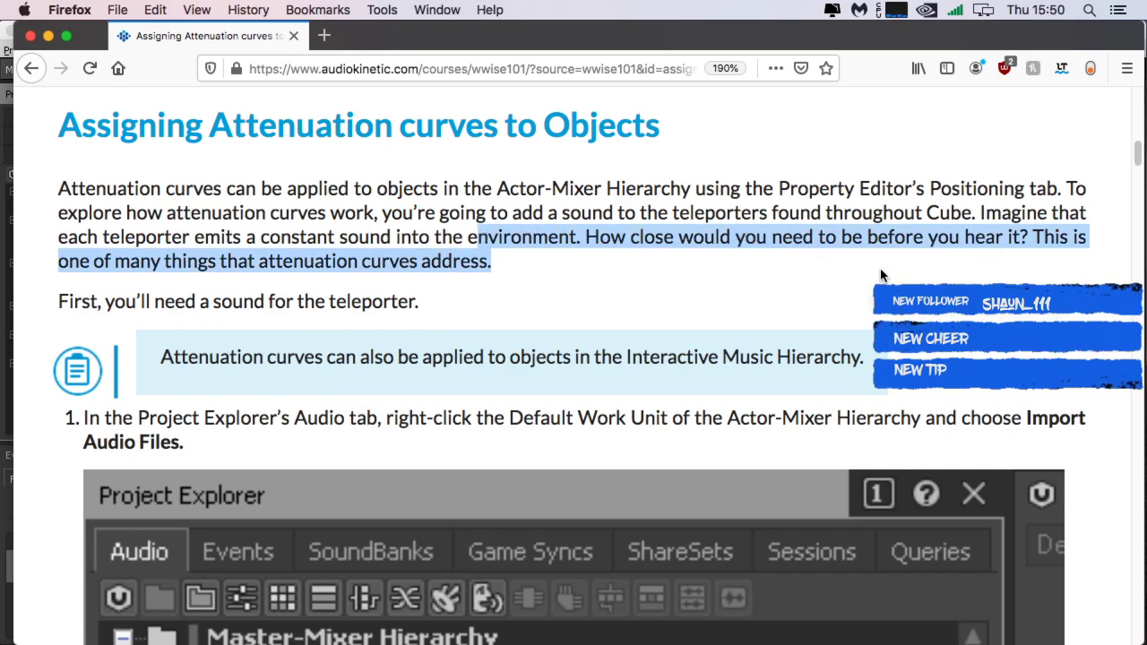
{"action": "left_click", "coordinate": [290, 284]}
{"action": "scroll", "coordinate": [295, 287], "scroll_direction": "down", "scroll_amount": 1}
{"action": "scroll", "coordinate": [305, 296], "scroll_direction": "down", "scroll_amount": 1}
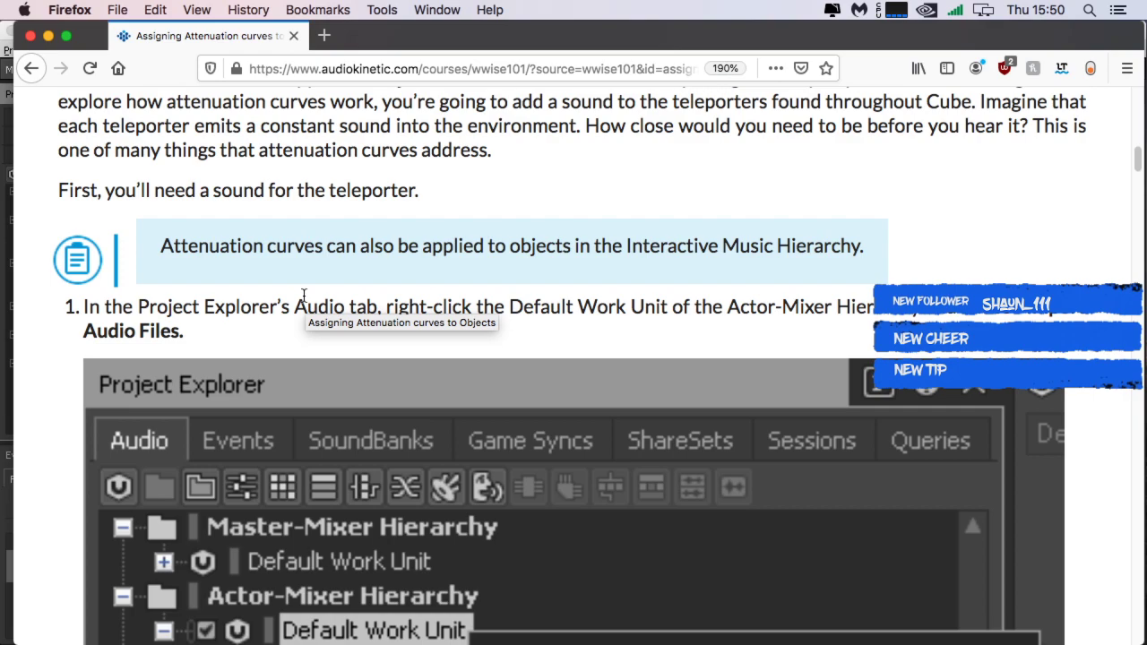
{"action": "scroll", "coordinate": [304, 296], "scroll_direction": "down", "scroll_amount": 1}
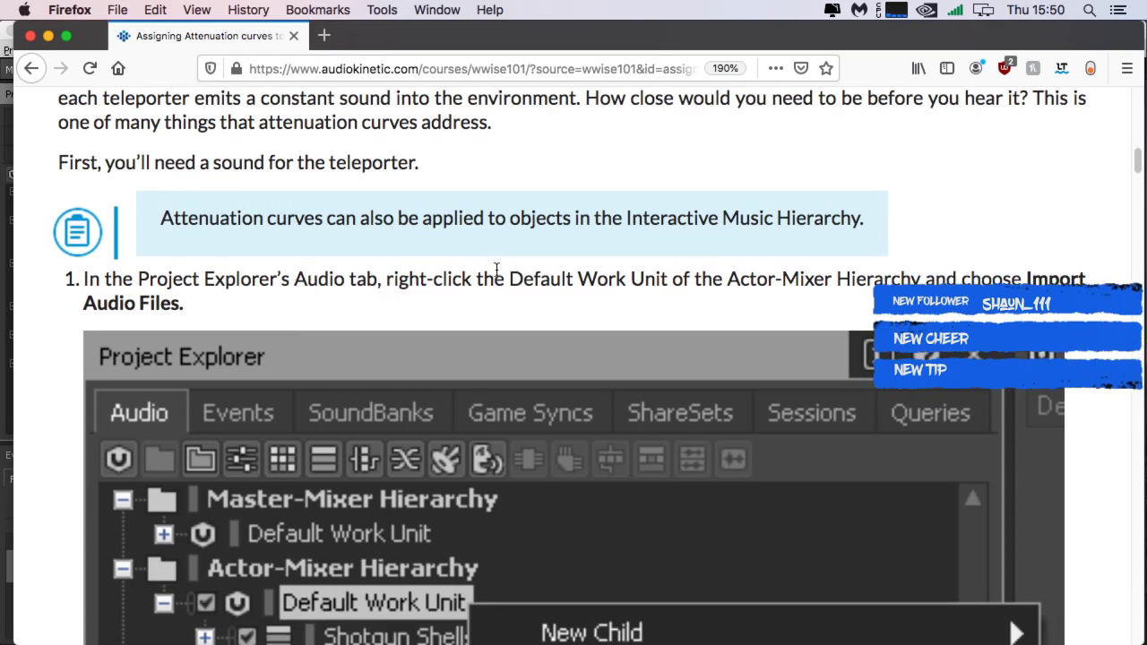
{"action": "scroll", "coordinate": [439, 334], "scroll_direction": "down", "scroll_amount": 5}
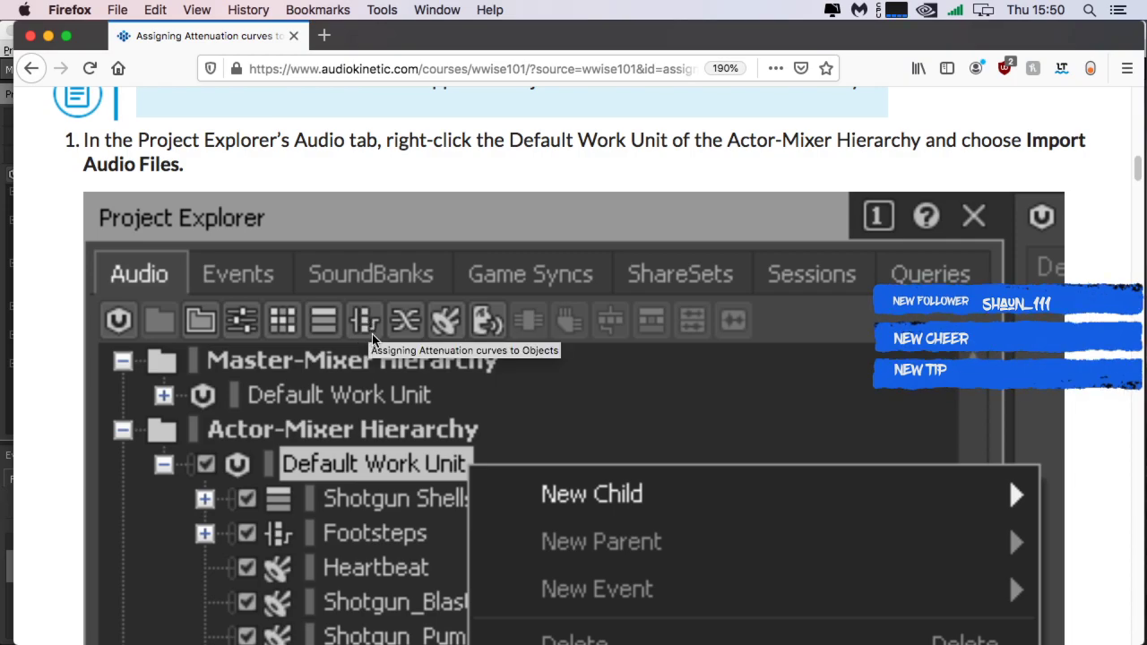
Step: Switch back to Wwise and show the audio hierarchies in the Project Explorer
{"action": "left_click_drag", "start_coordinate": [364, 39], "coordinate": [1146, 54]}
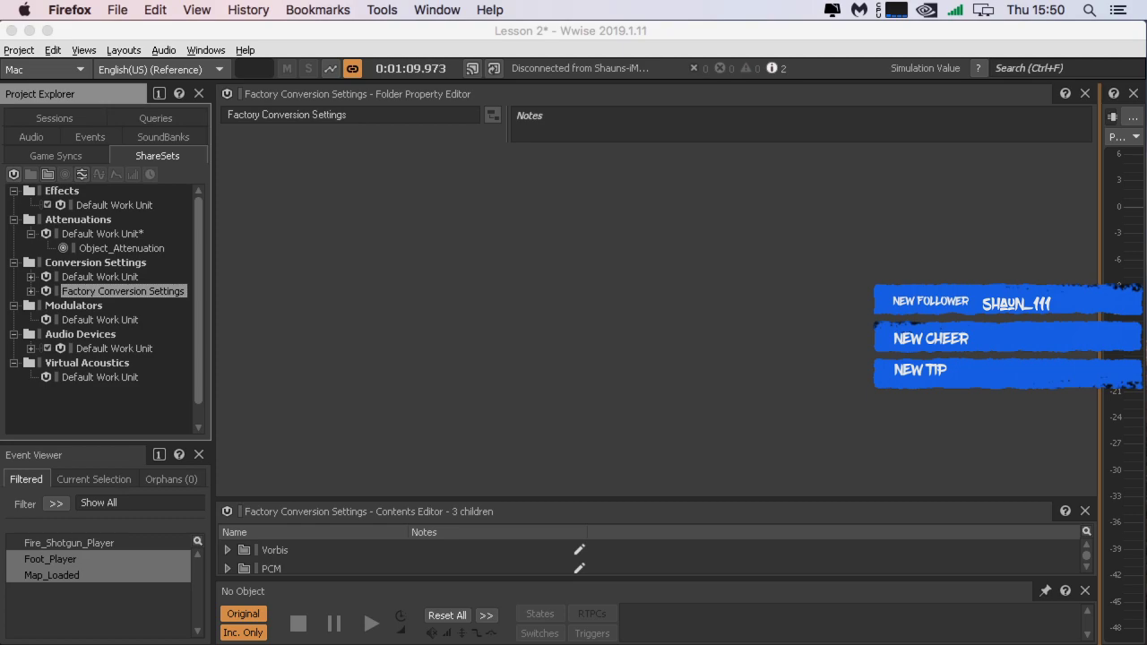
{"action": "left_click", "coordinate": [32, 136]}
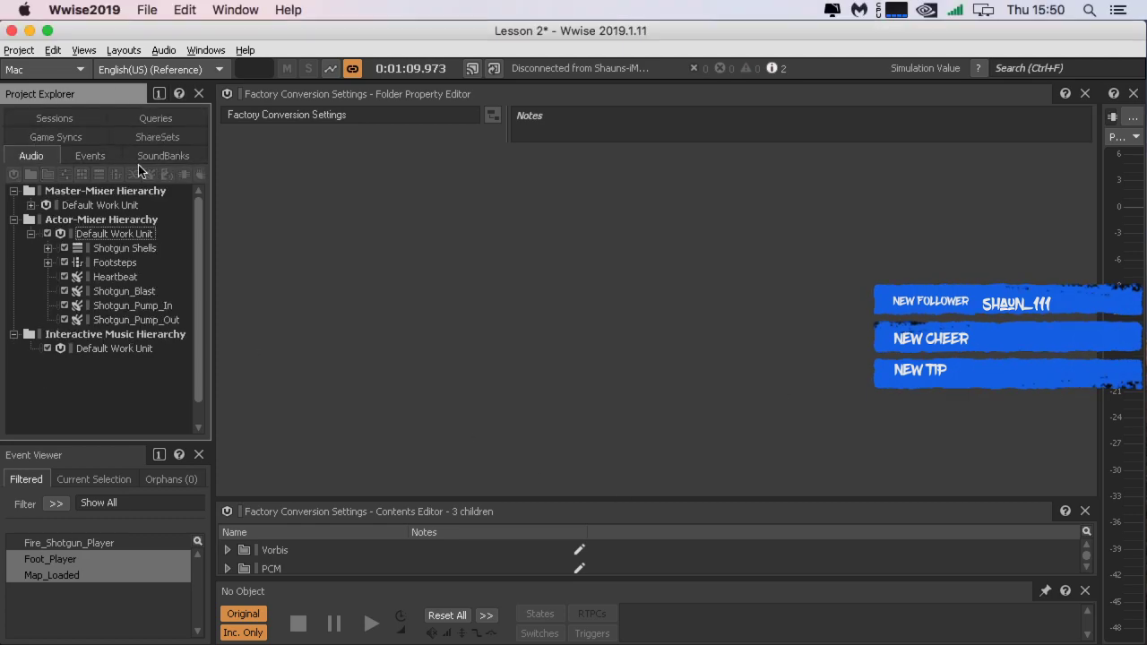
Step: Open the Audio File Importer for the Default Work Unit of the Actor-Mixer Hierarchy
{"action": "right_click", "coordinate": [89, 235]}
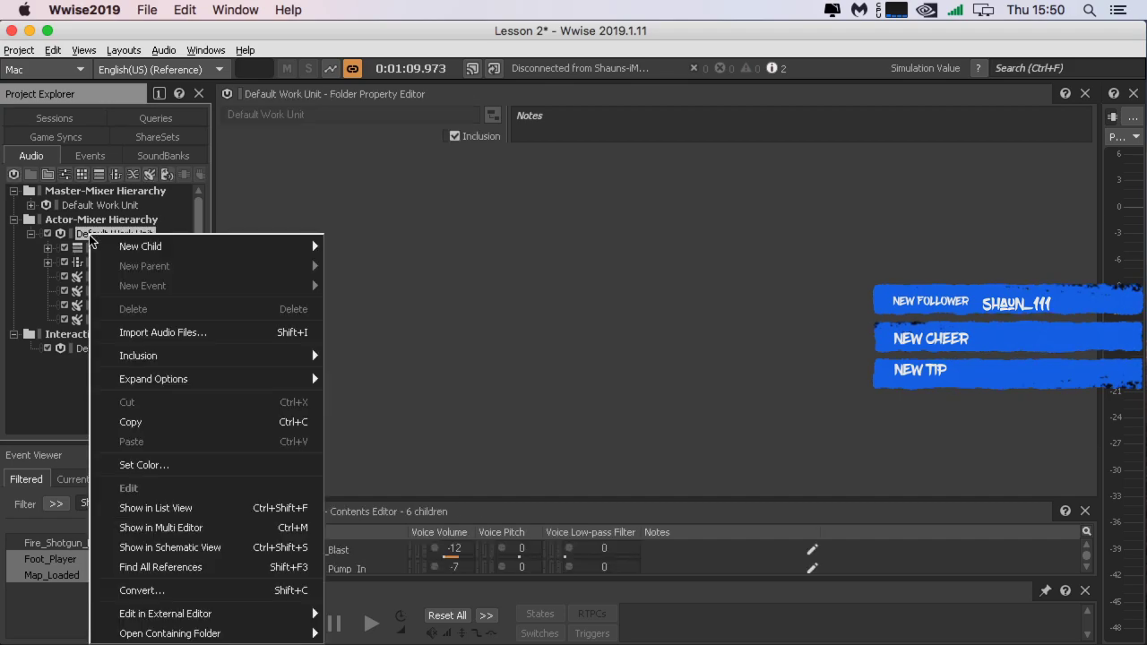
{"action": "mouse_move", "coordinate": [92, 237]}
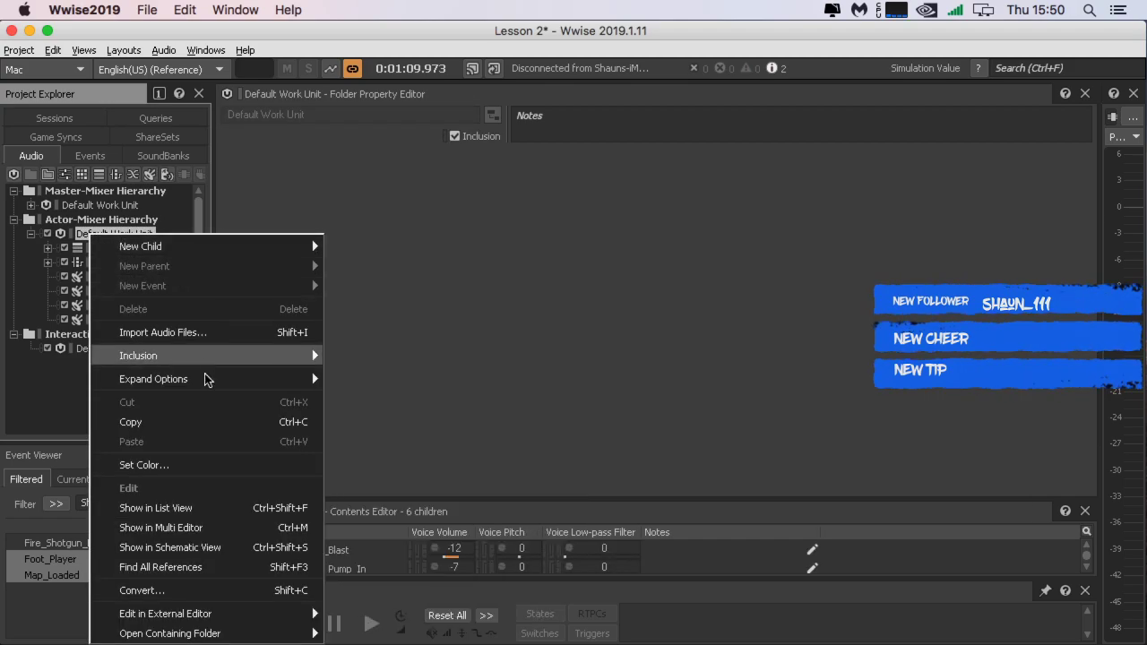
{"action": "left_click", "coordinate": [162, 332]}
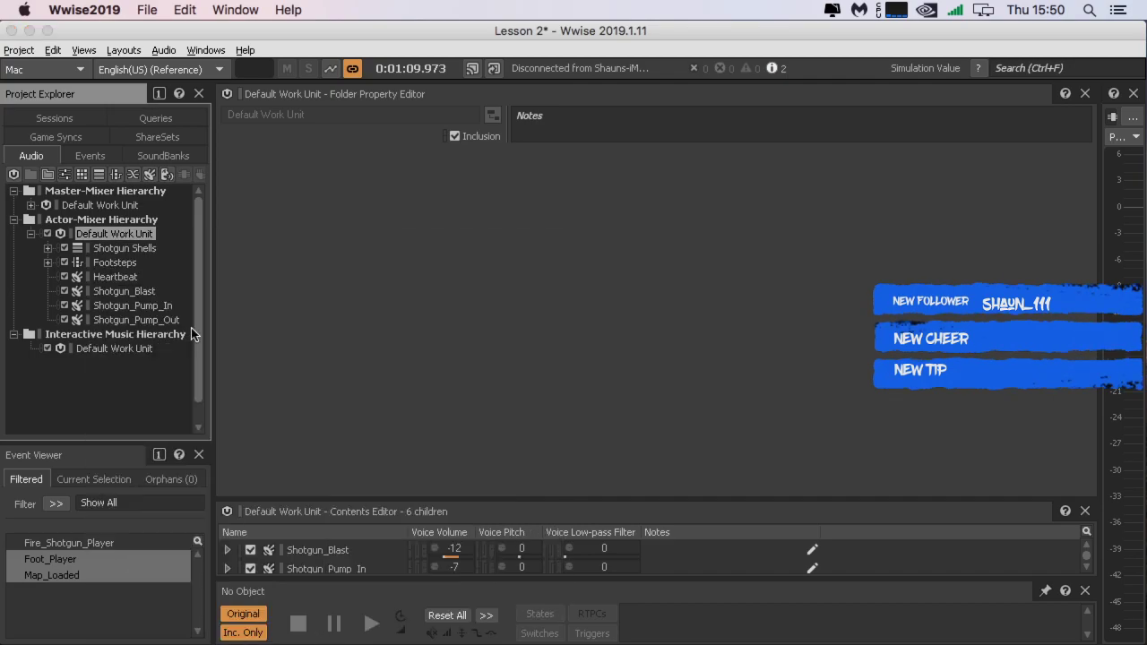
Step: Switch to the course page in Firefox, read the instructions for adding the Teleport WAV file, and return to Wwise
{"action": "left_click_drag", "start_coordinate": [1146, 36], "coordinate": [536, 6]}
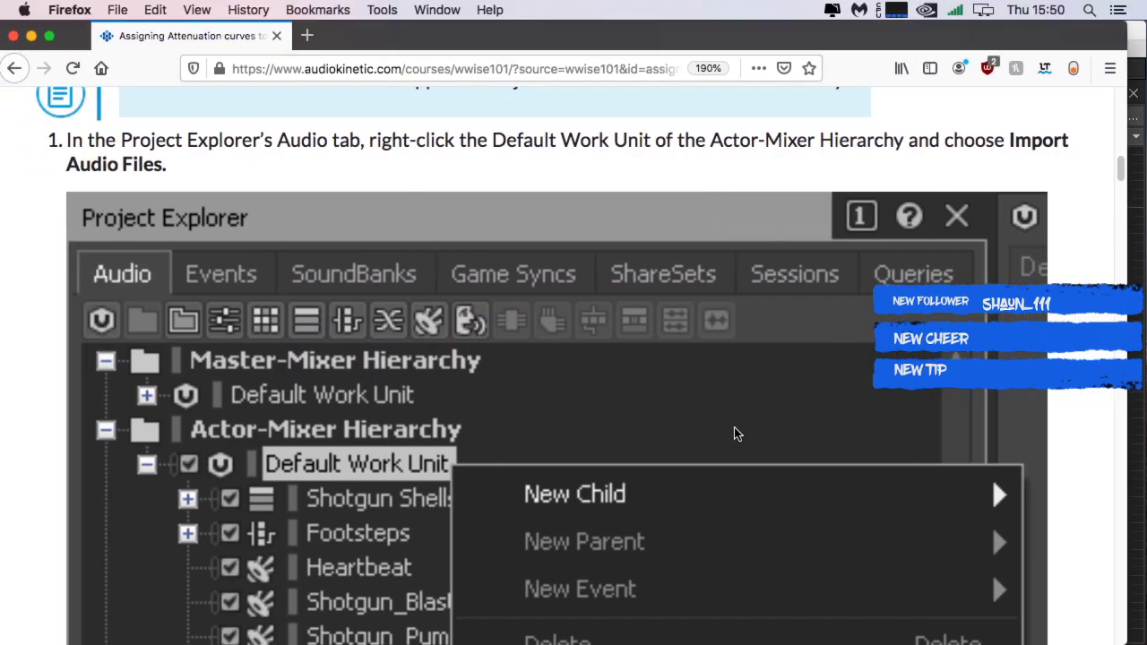
{"action": "scroll", "coordinate": [553, 384], "scroll_direction": "down", "scroll_amount": 4}
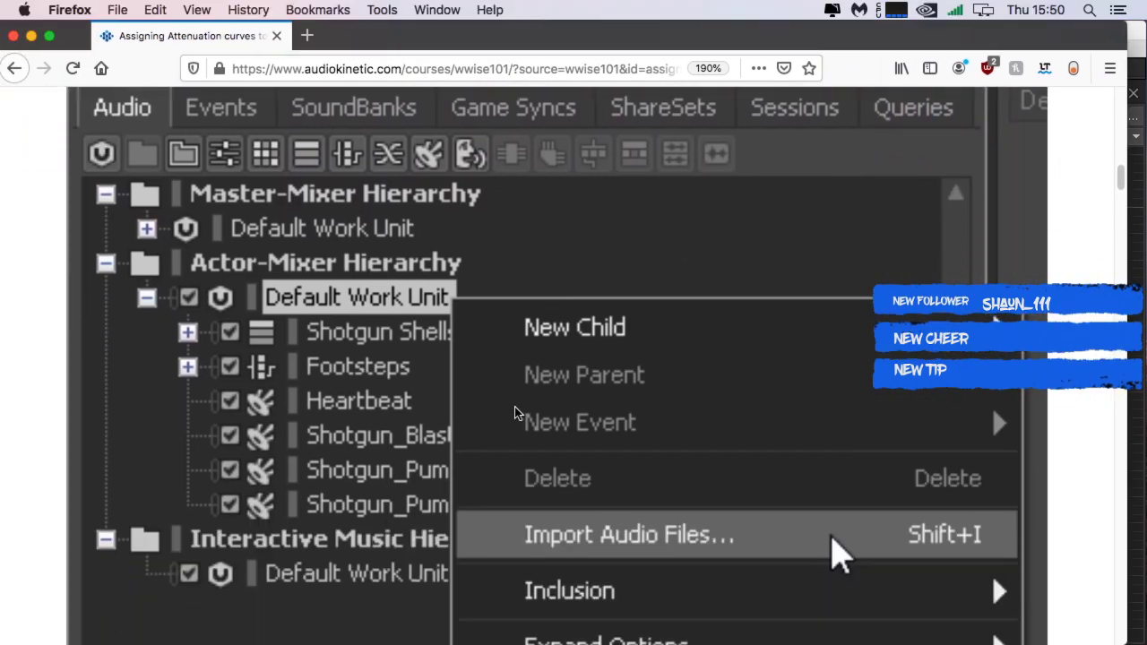
{"action": "scroll", "coordinate": [527, 419], "scroll_direction": "up", "scroll_amount": 2}
{"action": "scroll", "coordinate": [527, 418], "scroll_direction": "down", "scroll_amount": 15}
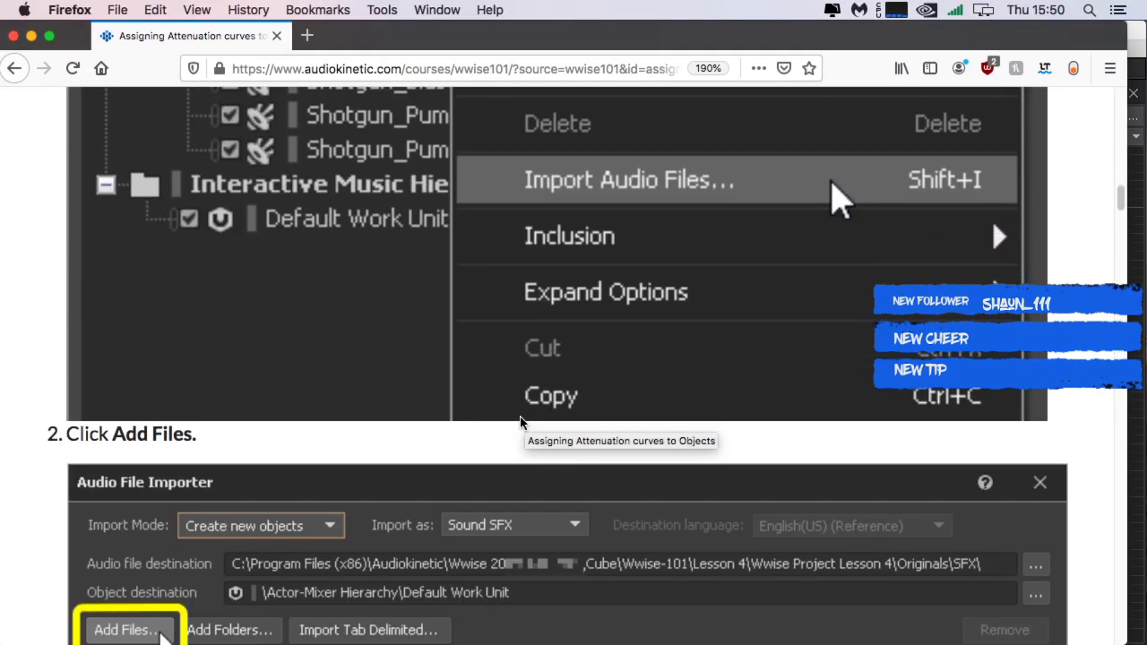
{"action": "scroll", "coordinate": [518, 418], "scroll_direction": "down", "scroll_amount": 15}
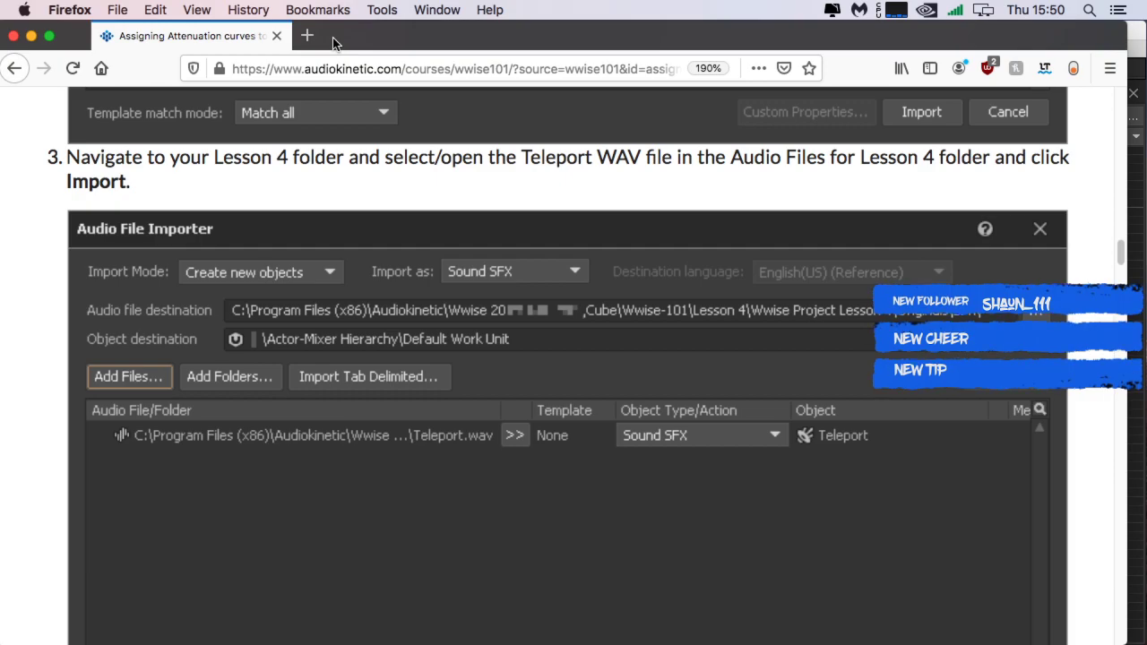
{"action": "left_click_drag", "start_coordinate": [334, 43], "coordinate": [1146, 43]}
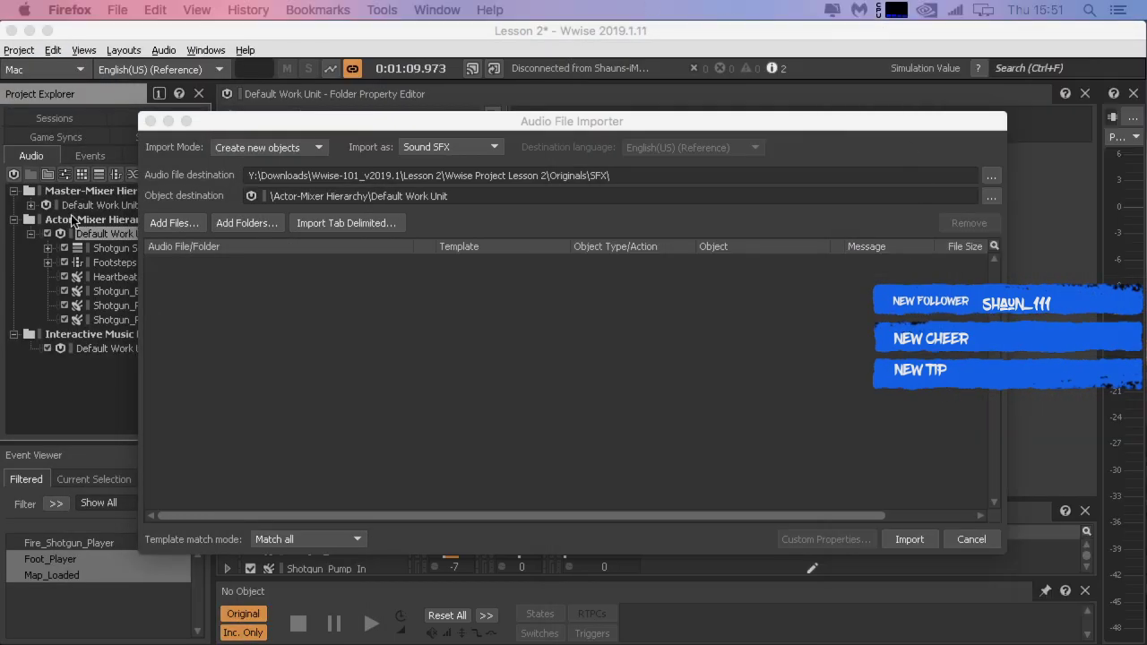
Step: Add Teleport.wav from Downloads, Wwise-101_v2019.1, Lesson 4, Audio files for Lesson 4 to the import list
{"action": "left_click", "coordinate": [173, 224]}
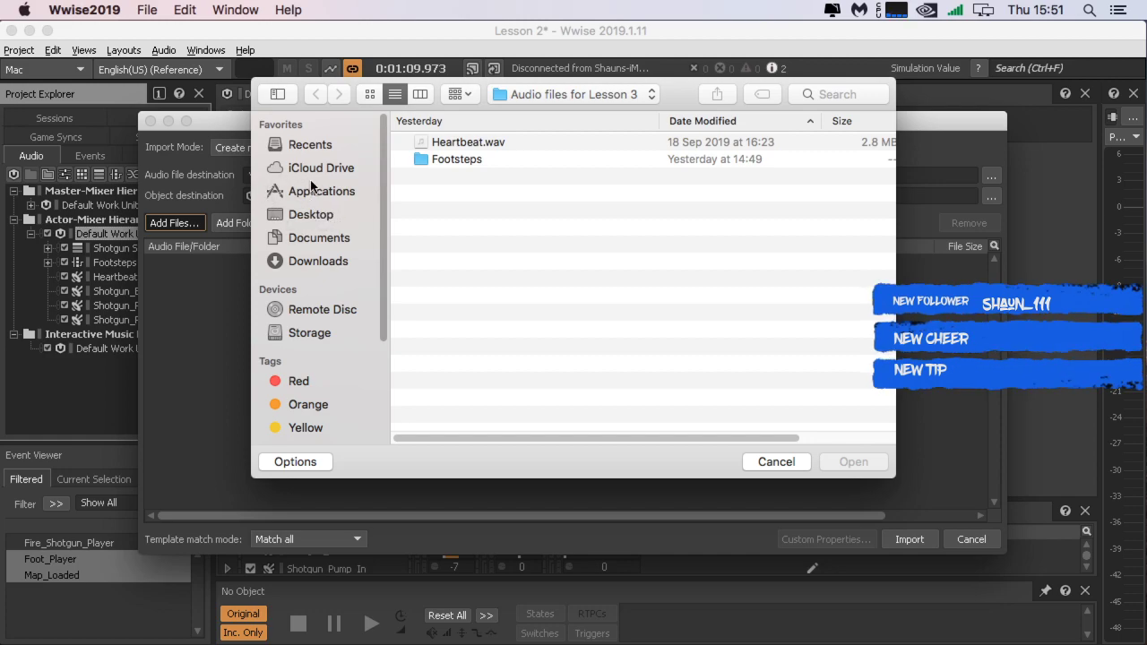
{"action": "left_click", "coordinate": [305, 258]}
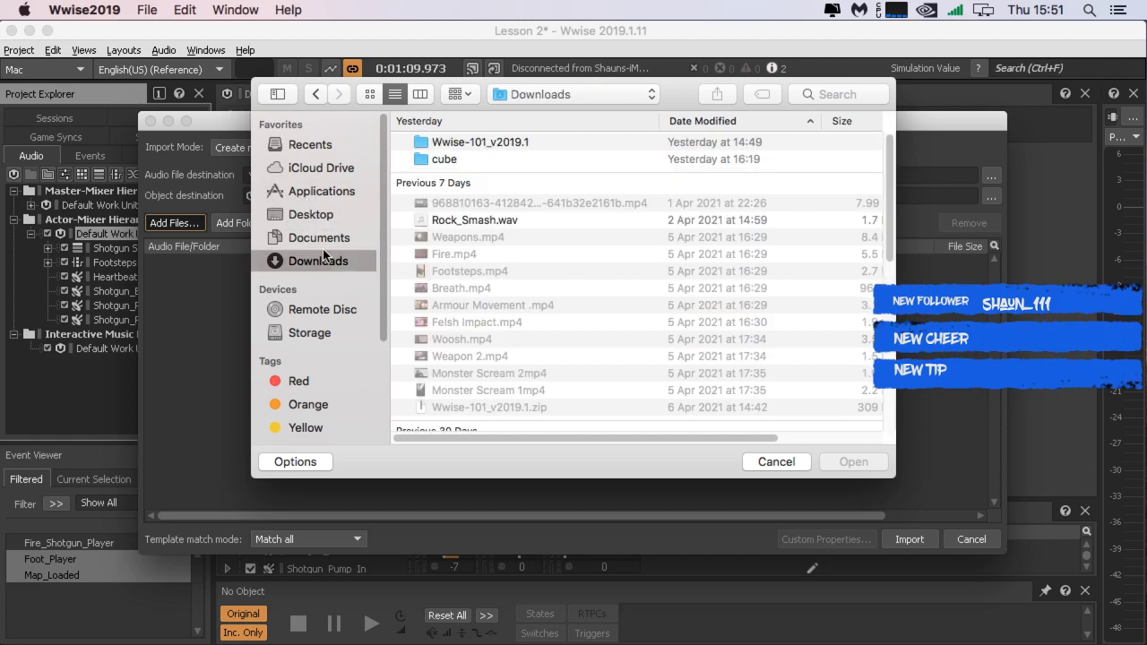
{"action": "left_click", "coordinate": [517, 144]}
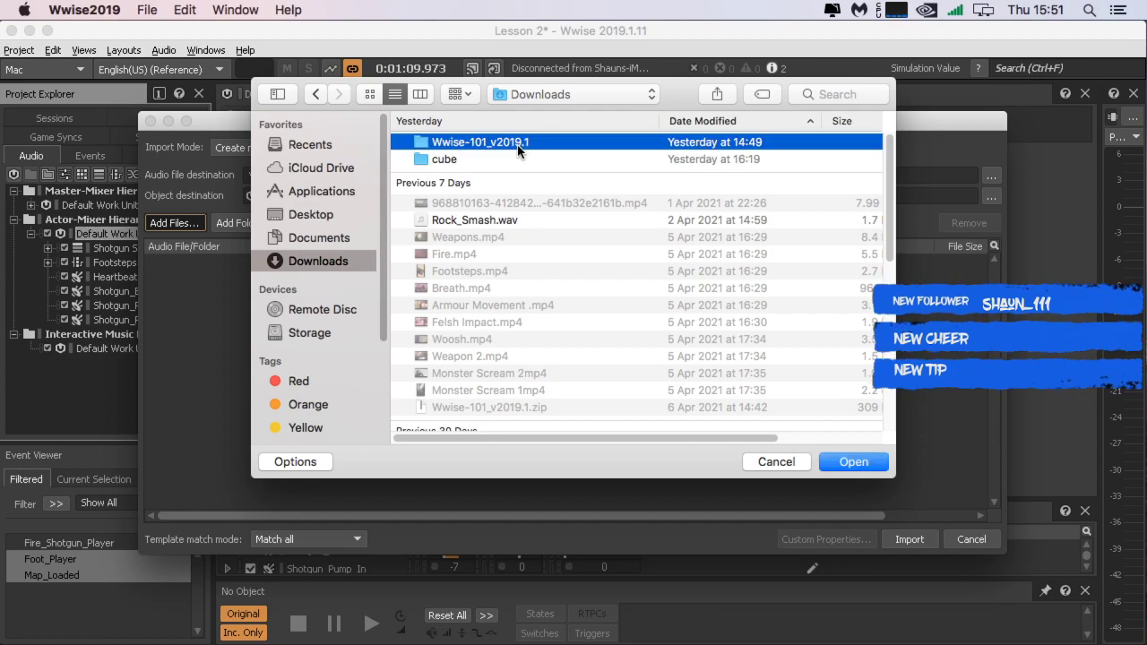
{"action": "double_click", "coordinate": [517, 145]}
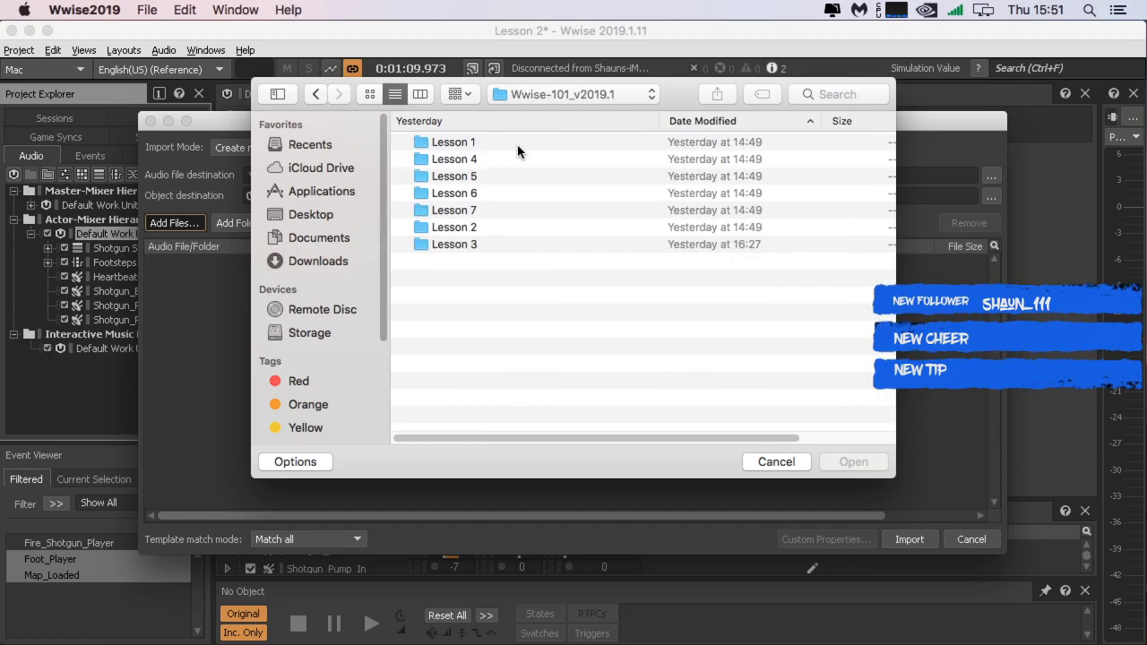
{"action": "double_click", "coordinate": [454, 164]}
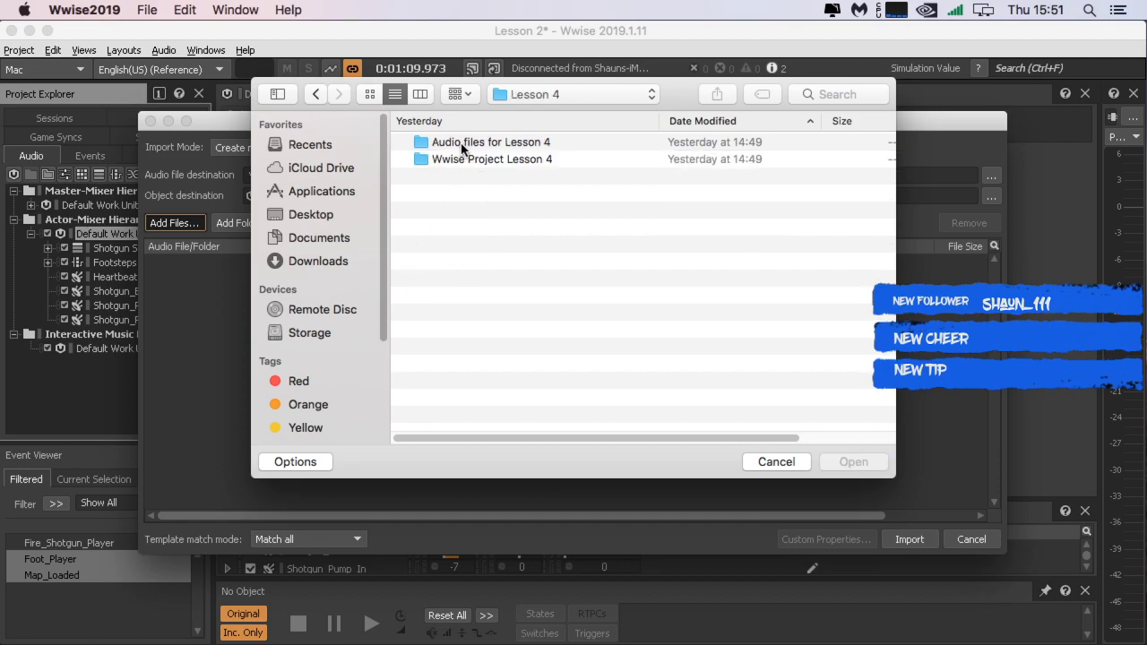
{"action": "double_click", "coordinate": [462, 144]}
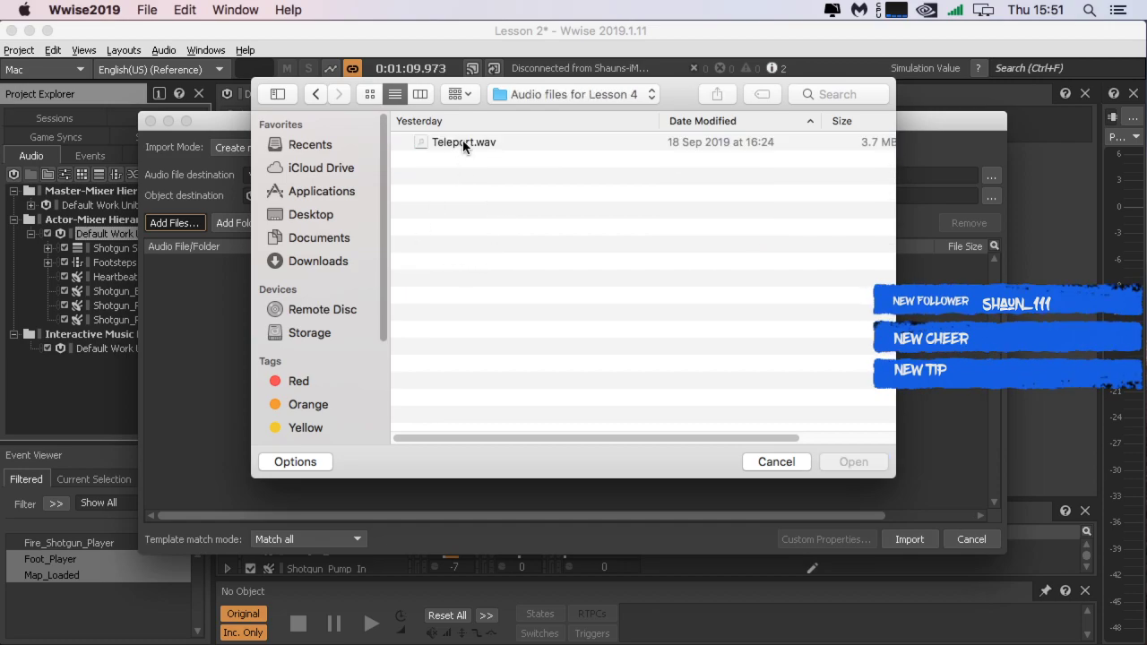
{"action": "left_click", "coordinate": [462, 141]}
{"action": "left_click", "coordinate": [833, 464]}
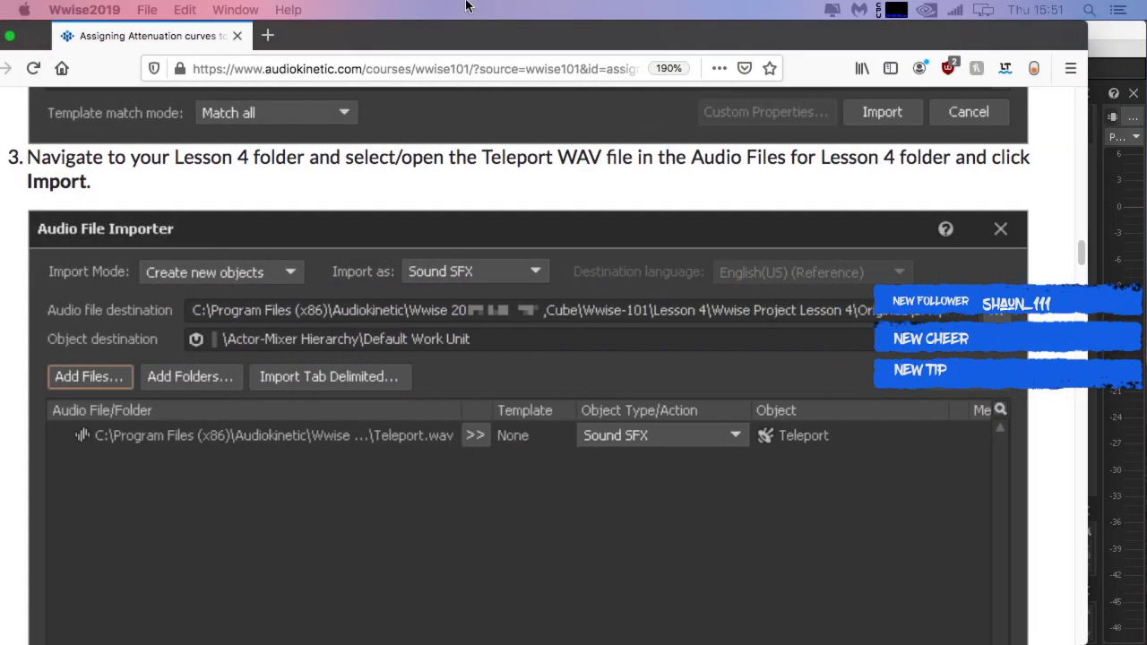
Step: Switch to the course page in Firefox and recheck the instruction for importing the Teleport WAV file
{"action": "scroll", "coordinate": [789, 342], "scroll_direction": "down", "scroll_amount": 10}
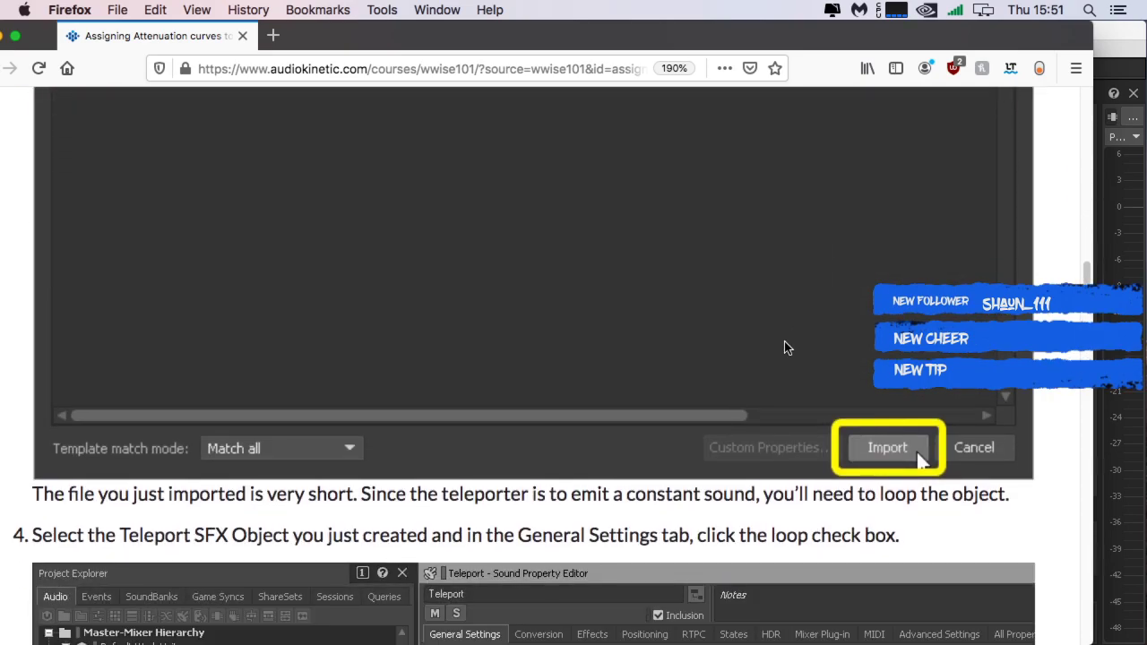
{"action": "scroll", "coordinate": [785, 341], "scroll_direction": "down", "scroll_amount": 5}
{"action": "scroll", "coordinate": [780, 345], "scroll_direction": "up", "scroll_amount": 5}
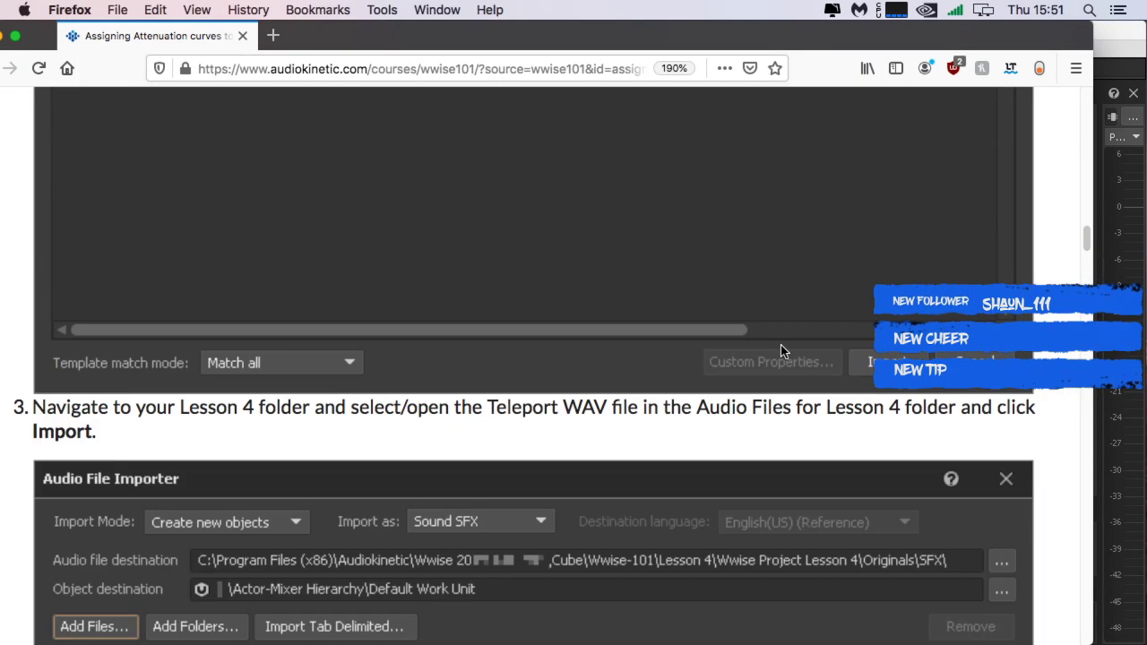
{"action": "scroll", "coordinate": [779, 346], "scroll_direction": "down", "scroll_amount": 3}
{"action": "left_click_drag", "start_coordinate": [213, 269], "coordinate": [372, 281]}
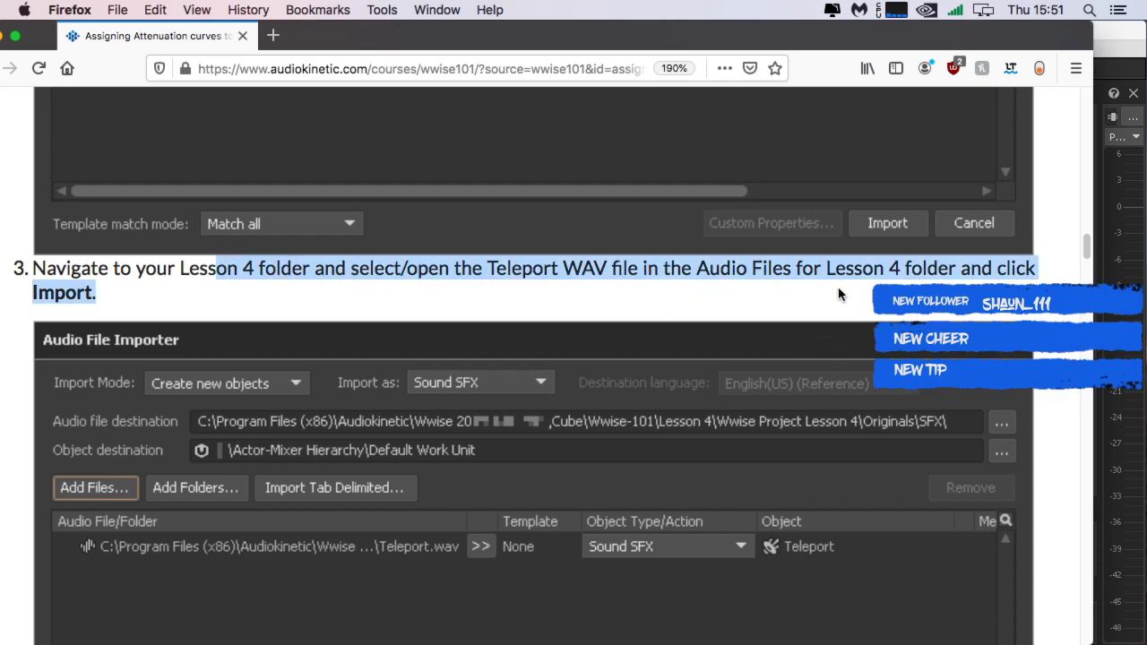
{"action": "left_click", "coordinate": [114, 300]}
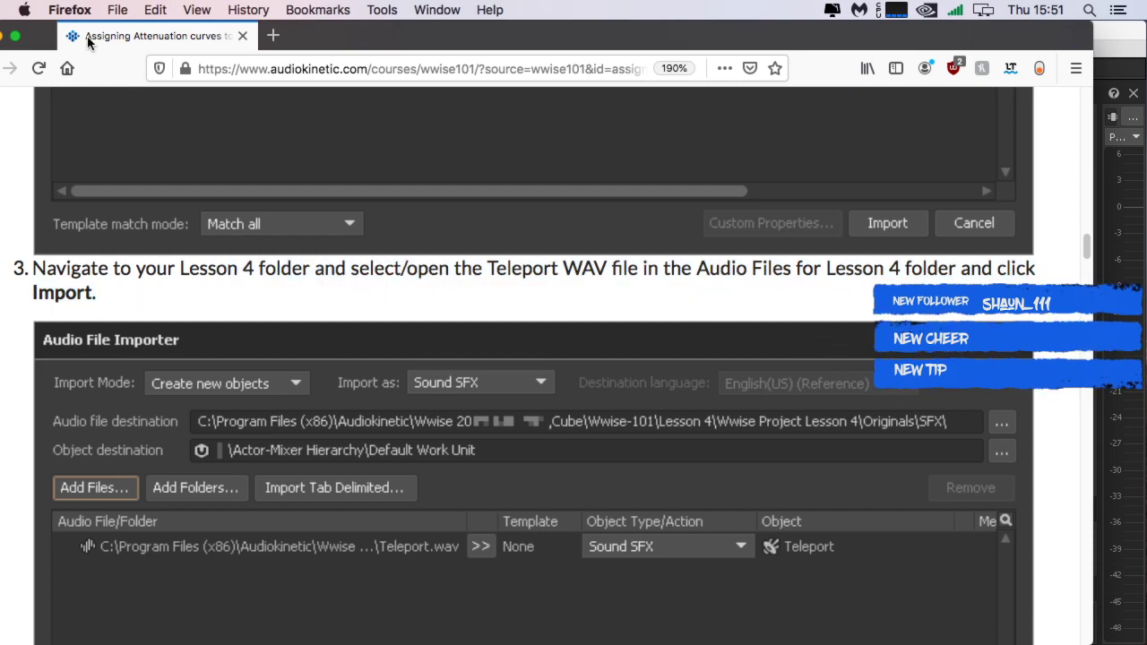
Step: Return to Wwise, import Teleport.wav as a Sound SFX into the Default Work Unit, and select the new Teleport object
{"action": "left_click", "coordinate": [1114, 152]}
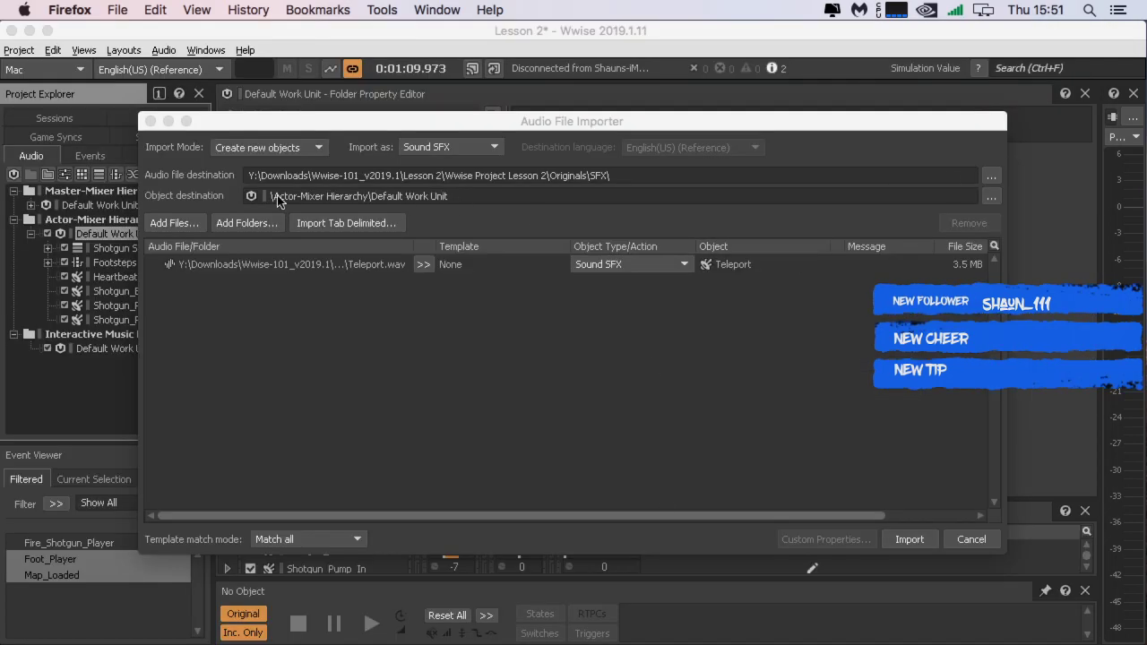
{"action": "left_click", "coordinate": [909, 539]}
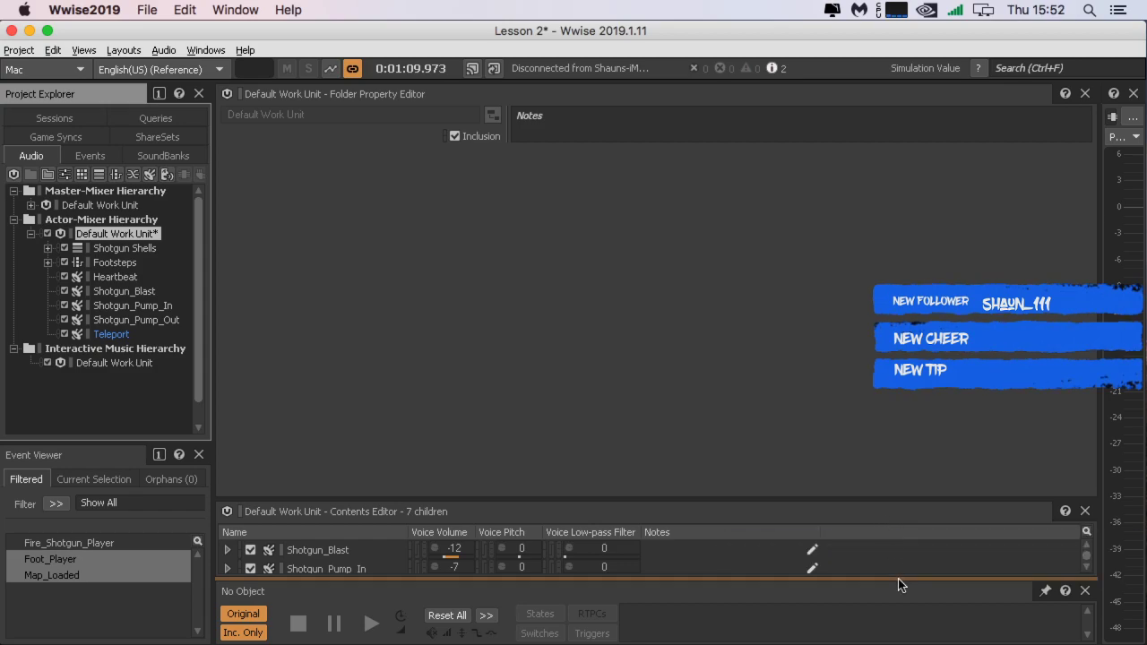
{"action": "mouse_move", "coordinate": [907, 641]}
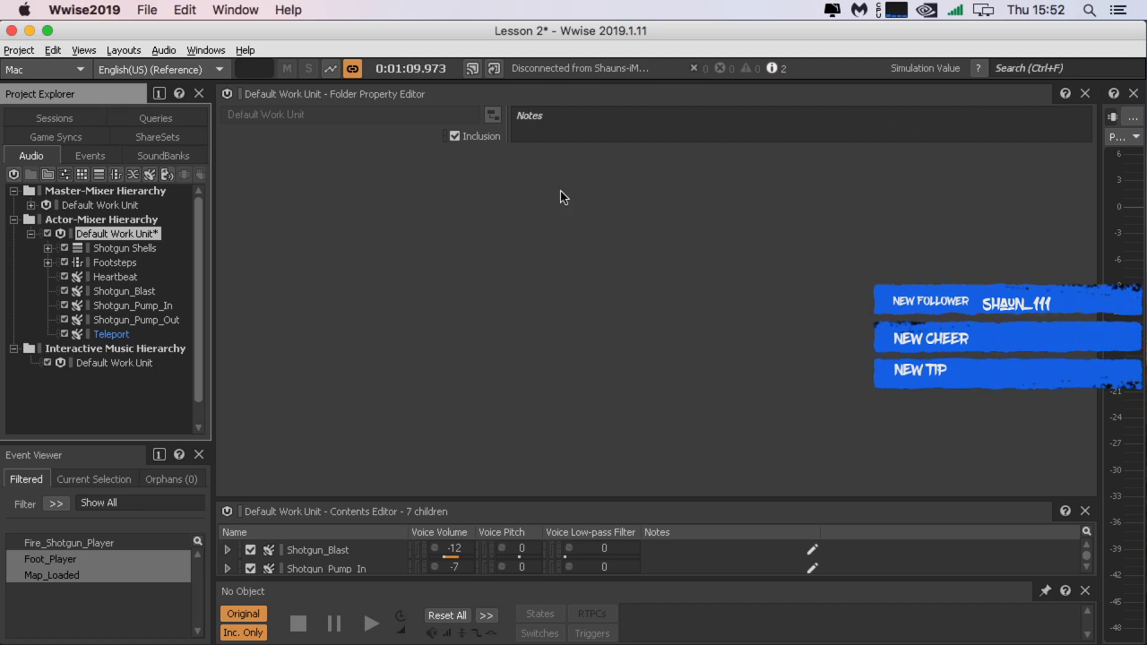
{"action": "left_click", "coordinate": [128, 337]}
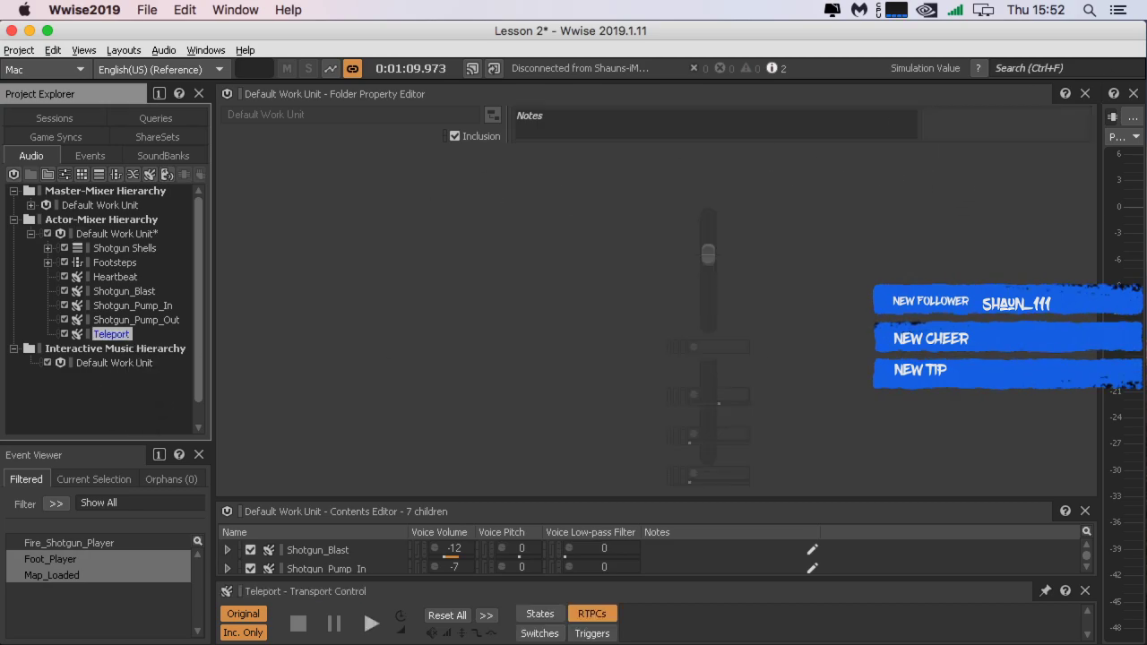
Step: Read the course page's instruction in Firefox about looping the Teleport object, and return to Wwise
{"action": "left_click_drag", "start_coordinate": [1146, 53], "coordinate": [559, 11]}
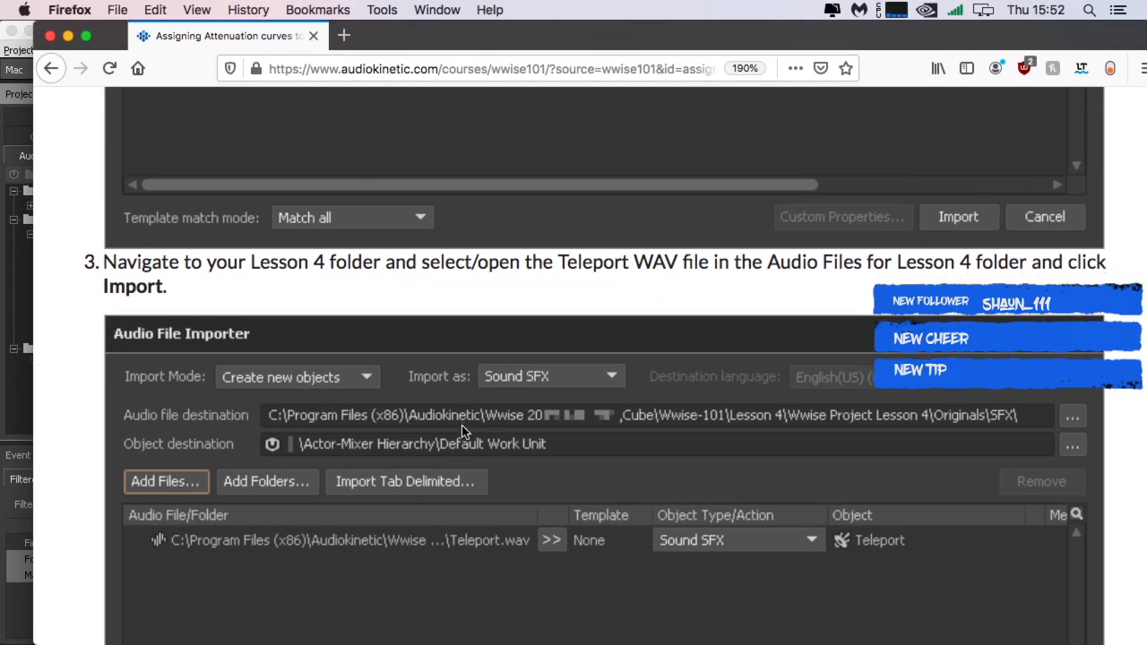
{"action": "scroll", "coordinate": [463, 445], "scroll_direction": "down", "scroll_amount": 5}
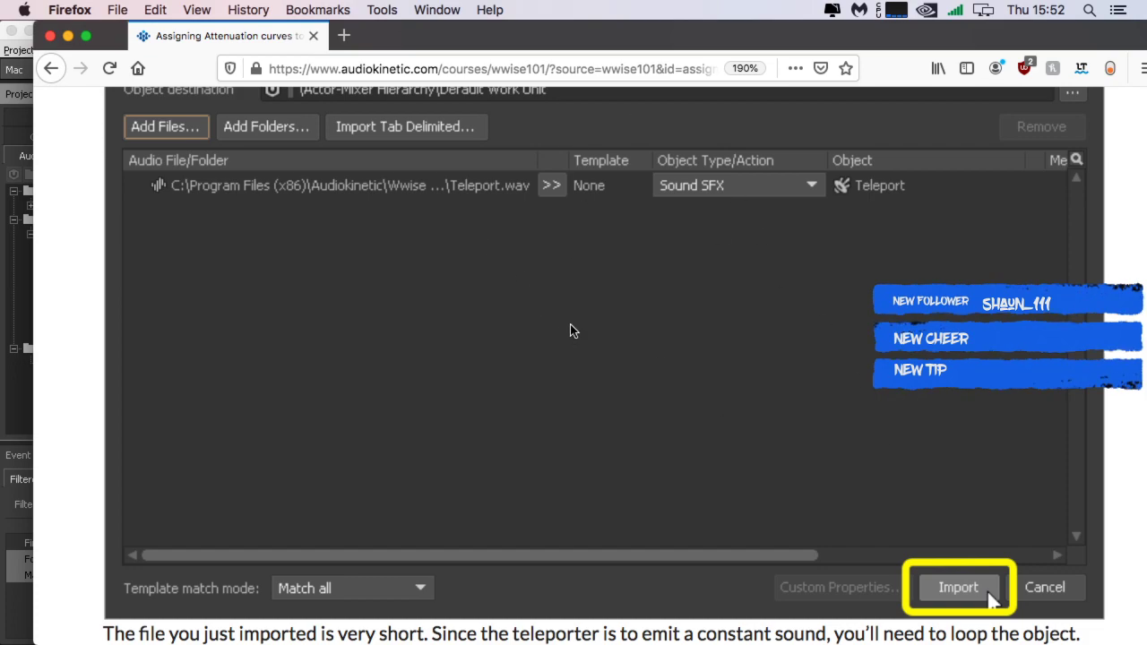
{"action": "scroll", "coordinate": [538, 421], "scroll_direction": "down", "scroll_amount": 5}
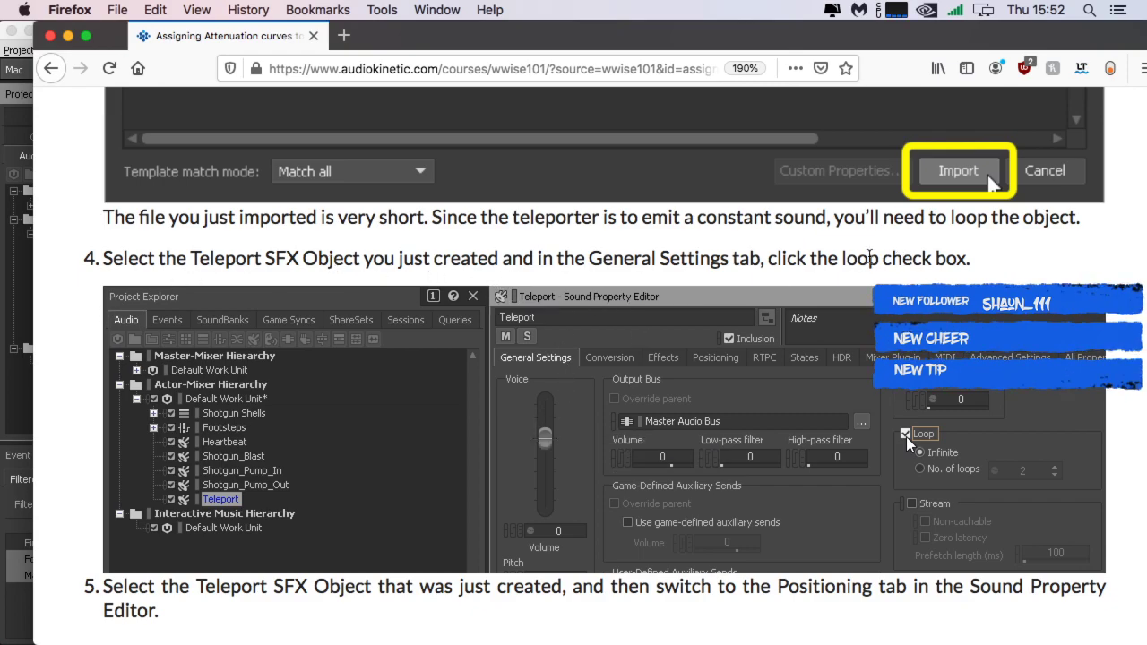
{"action": "left_click_drag", "start_coordinate": [843, 259], "coordinate": [965, 264]}
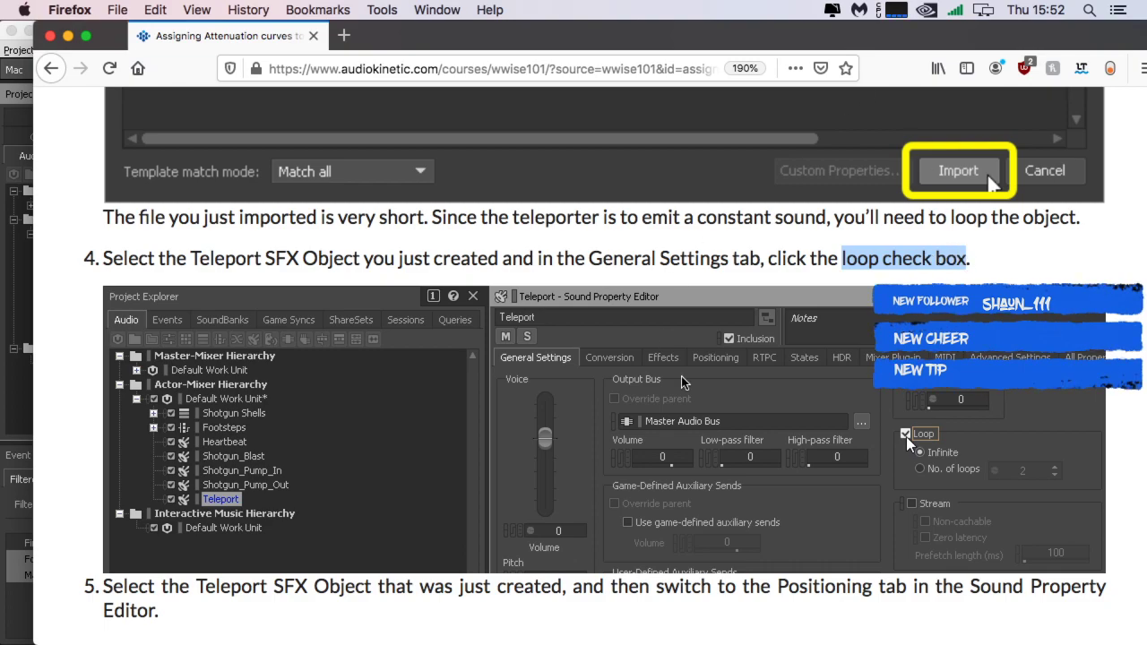
{"action": "key", "text": "super+Tab"}
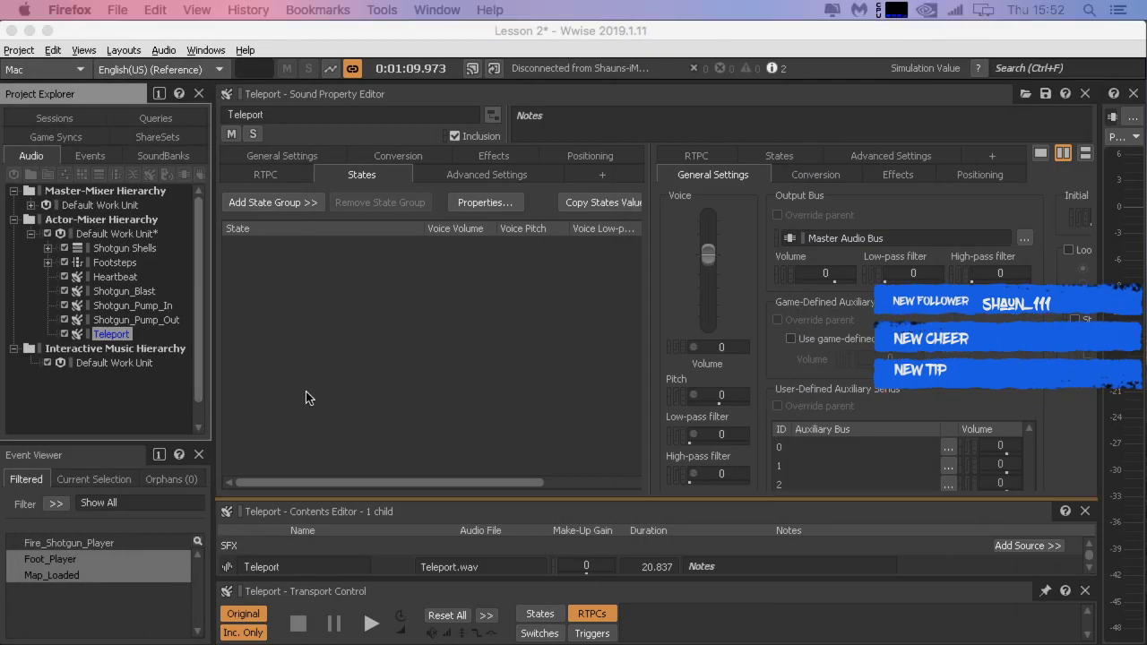
Step: Widen the General Settings pane of the Teleport sound and enable its Loop option
{"action": "left_click_drag", "start_coordinate": [651, 398], "coordinate": [530, 399]}
{"action": "left_click_drag", "start_coordinate": [696, 498], "coordinate": [694, 505]}
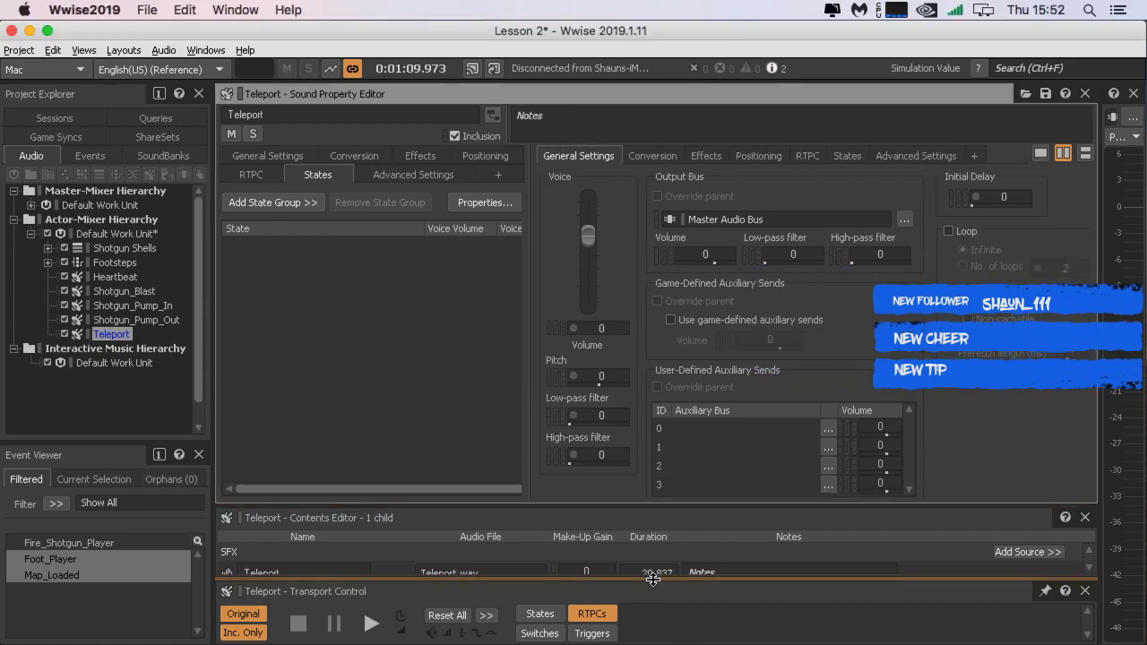
{"action": "left_click_drag", "start_coordinate": [653, 579], "coordinate": [650, 612]}
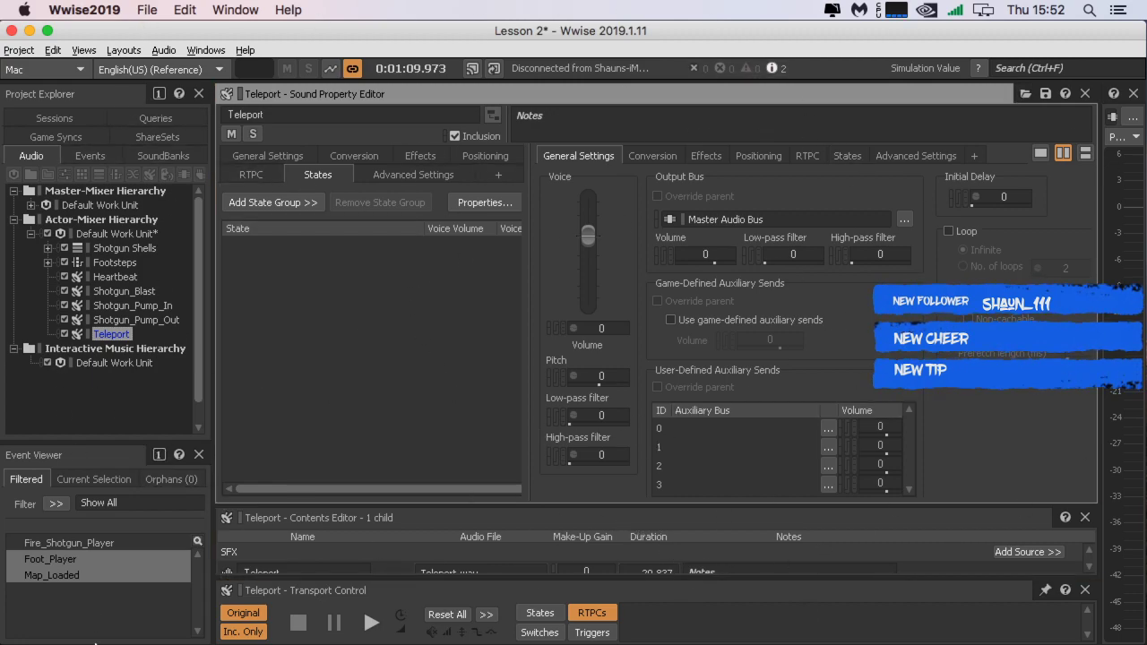
{"action": "left_click_drag", "start_coordinate": [526, 359], "coordinate": [527, 357]}
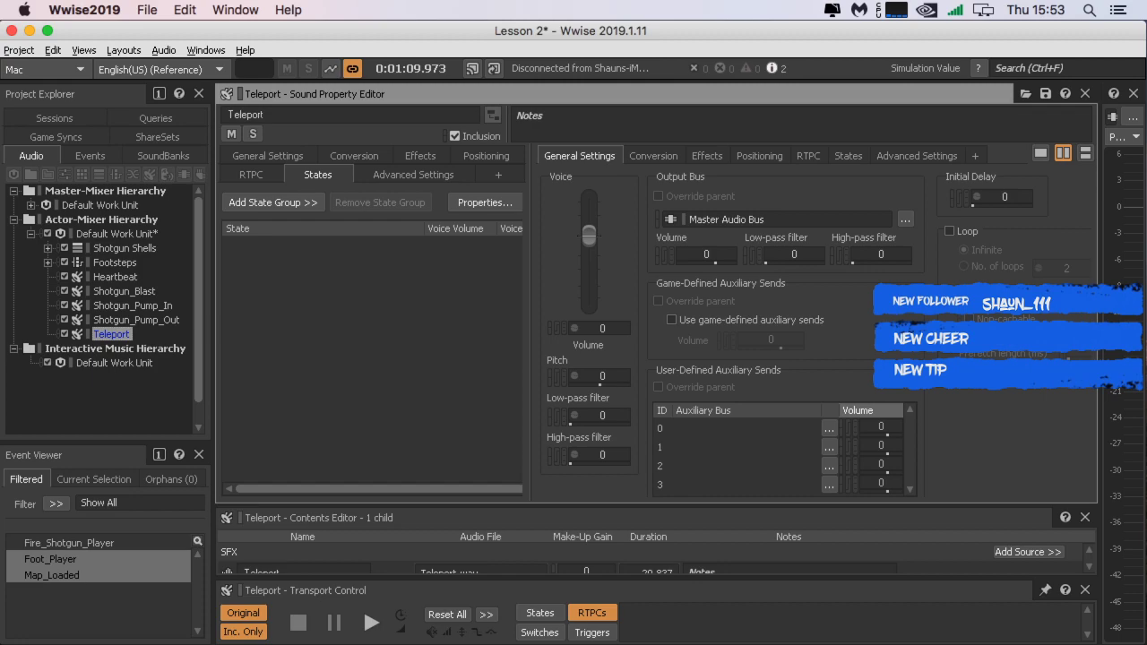
{"action": "left_click", "coordinate": [951, 232]}
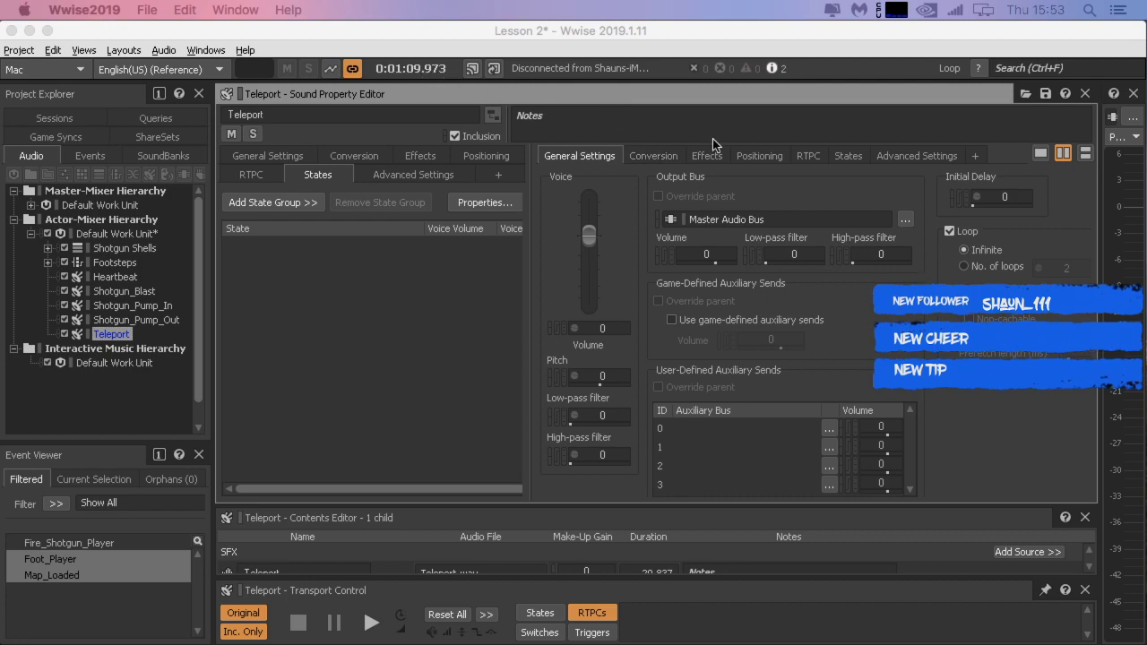
Step: Show the Teleport sound's Positioning settings and read the Speaker Panning and 3D Spatialization explanation on the course page in Firefox
{"action": "left_click", "coordinate": [748, 153]}
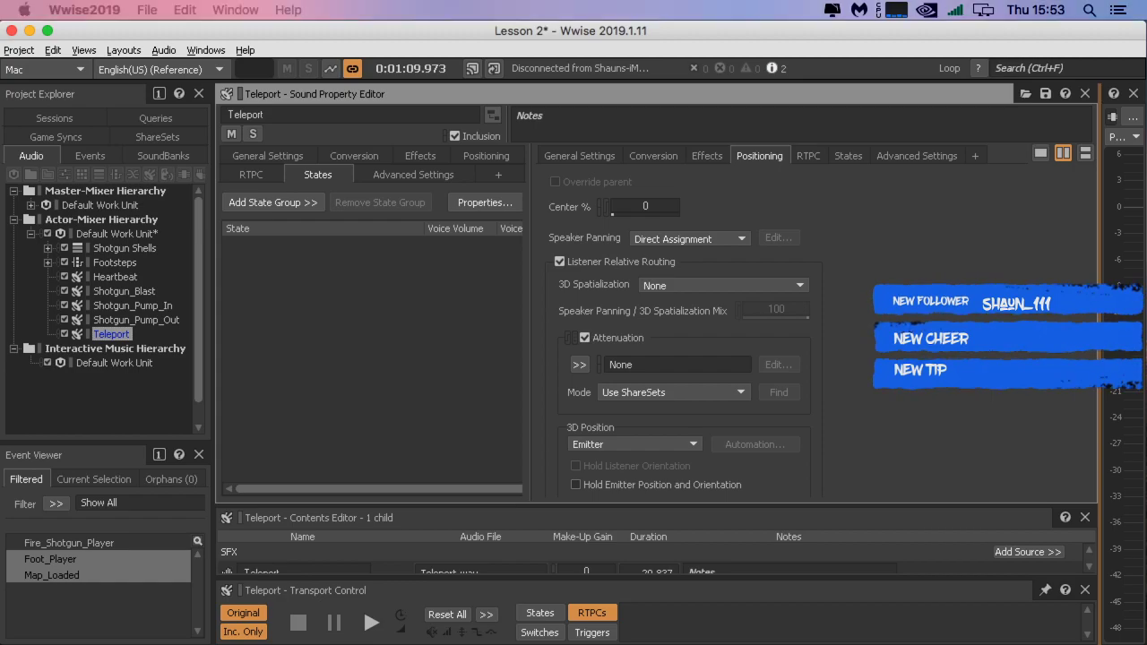
{"action": "left_click_drag", "start_coordinate": [1146, 27], "coordinate": [771, 5]}
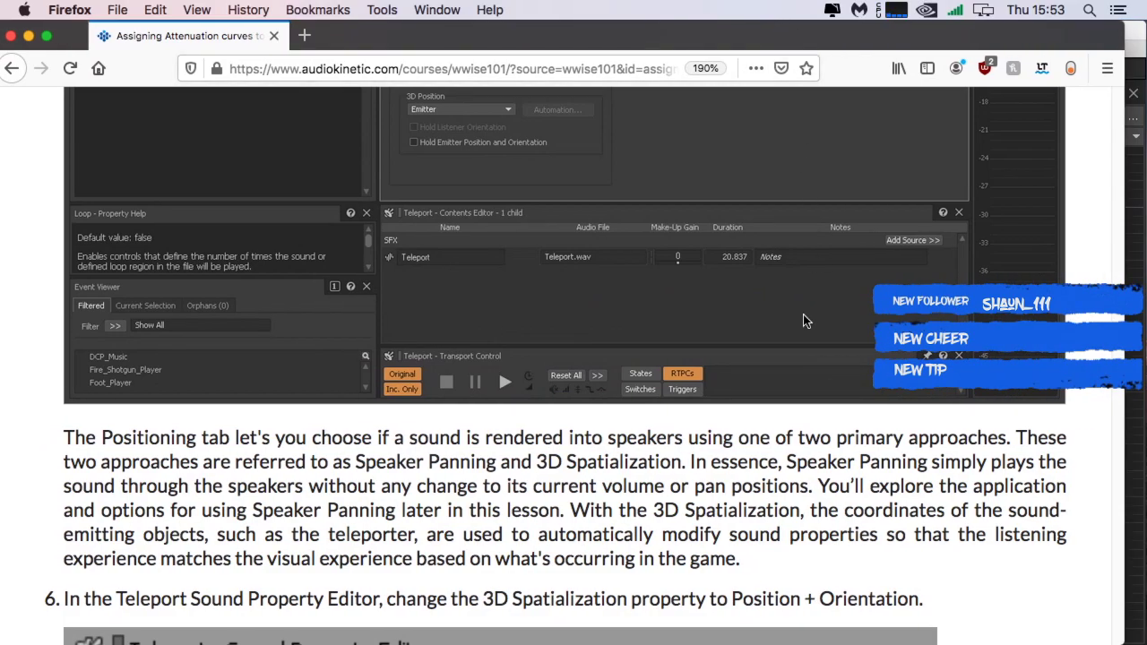
{"action": "scroll", "coordinate": [791, 335], "scroll_direction": "up", "scroll_amount": 4}
{"action": "scroll", "coordinate": [791, 339], "scroll_direction": "down", "scroll_amount": 5}
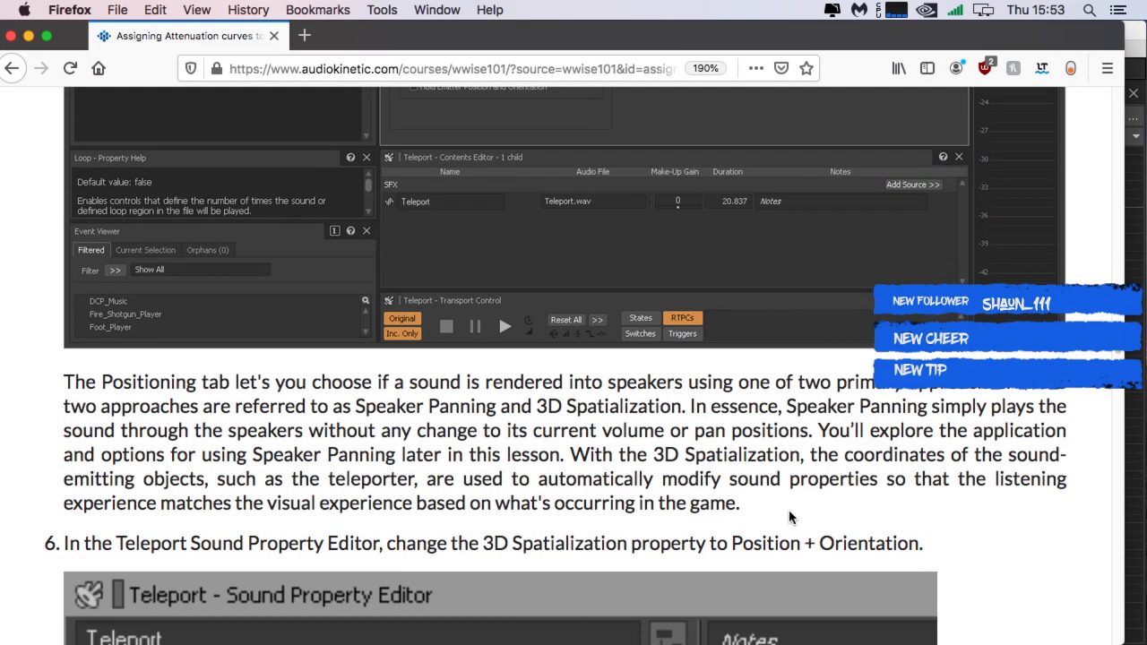
Step: Read through the course page's paragraph comparing Speaker Panning with 3D Spatialization and how emitter coordinates modify the sound
{"action": "left_click_drag", "start_coordinate": [219, 384], "coordinate": [984, 407]}
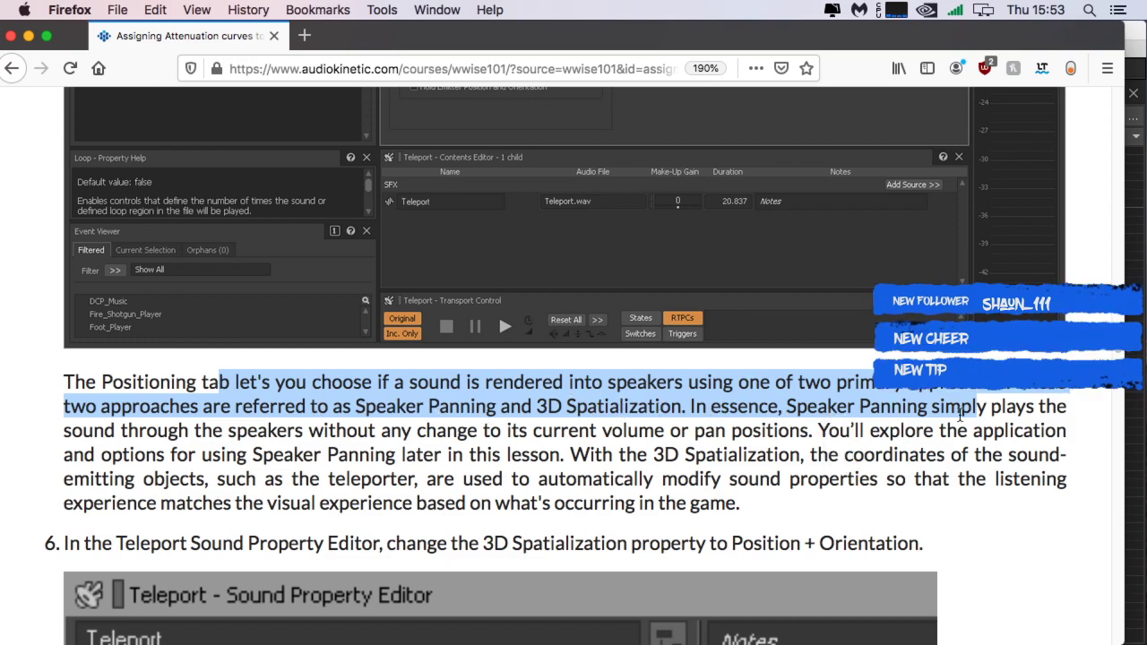
{"action": "left_click_drag", "start_coordinate": [991, 414], "coordinate": [1038, 433]}
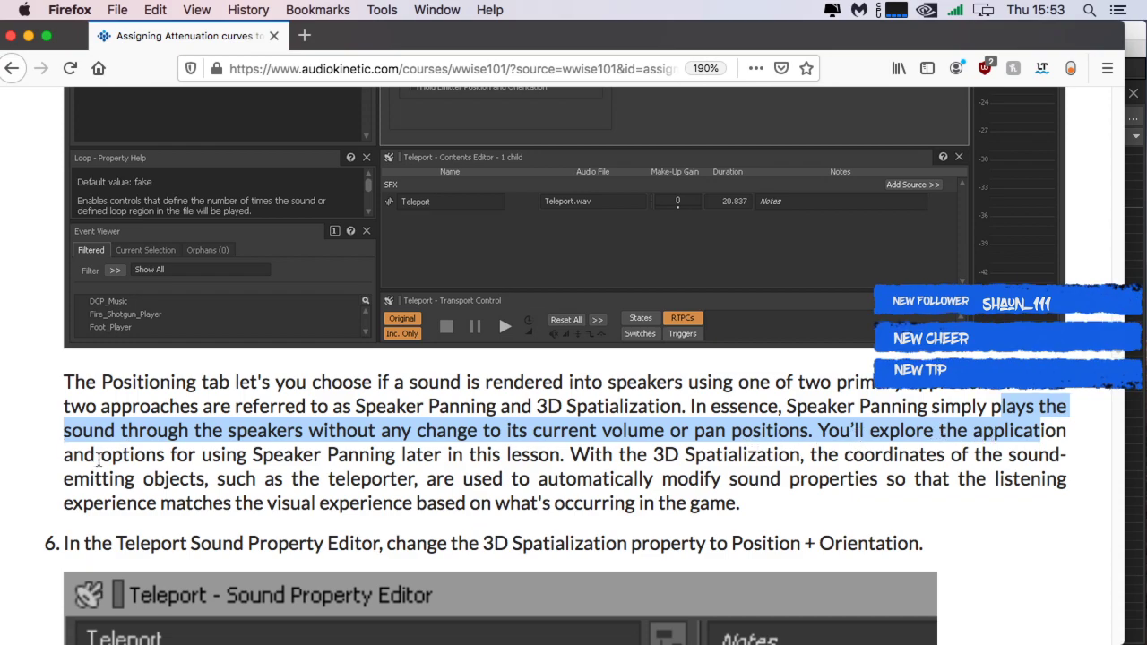
{"action": "left_click_drag", "start_coordinate": [97, 457], "coordinate": [372, 468]}
{"action": "left_click_drag", "start_coordinate": [405, 455], "coordinate": [999, 479]}
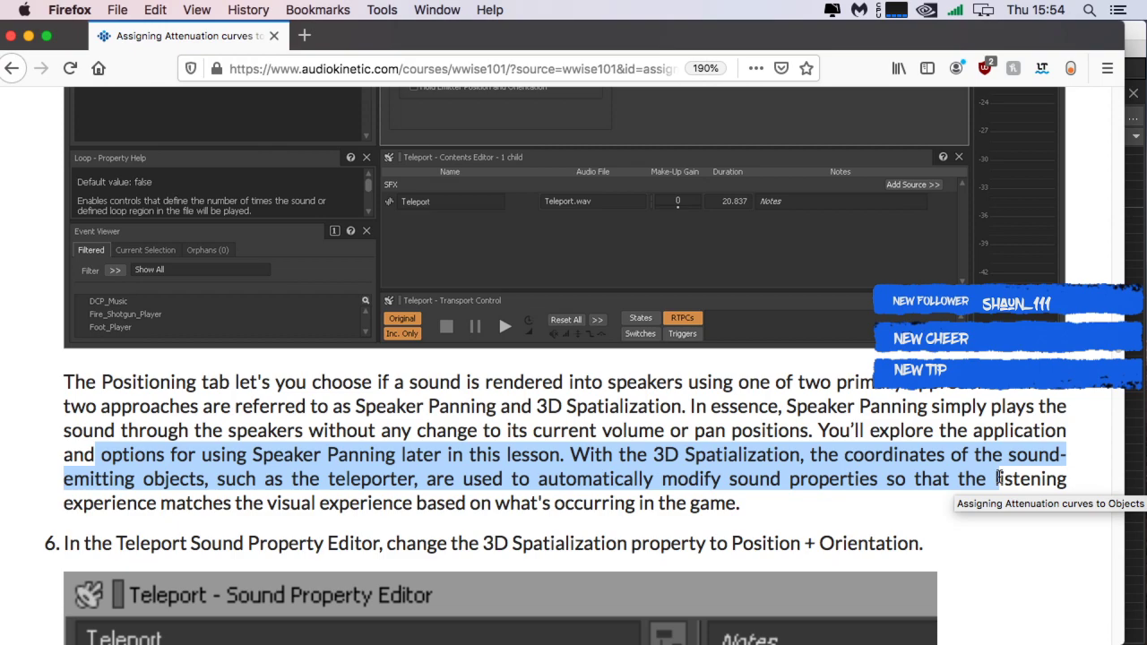
{"action": "left_click_drag", "start_coordinate": [1001, 478], "coordinate": [1046, 509]}
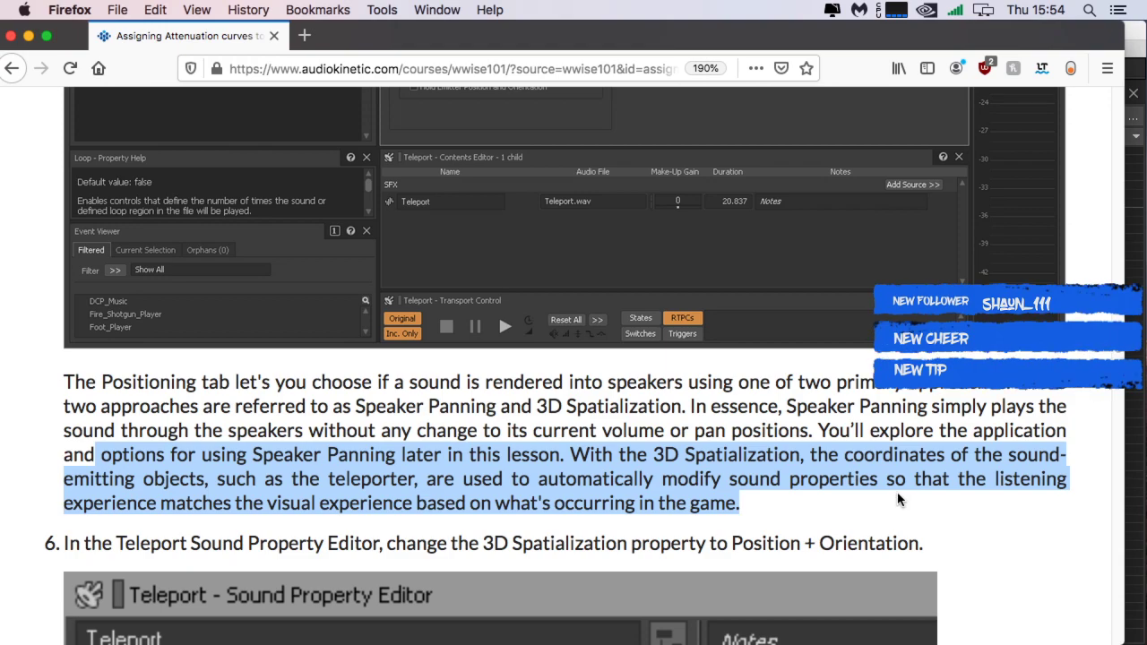
Step: Check step 6 on the course page, return to Wwise, and set the Teleport sound's 3D Spatialization to Position + Orientation
{"action": "scroll", "coordinate": [551, 499], "scroll_direction": "down", "scroll_amount": 5}
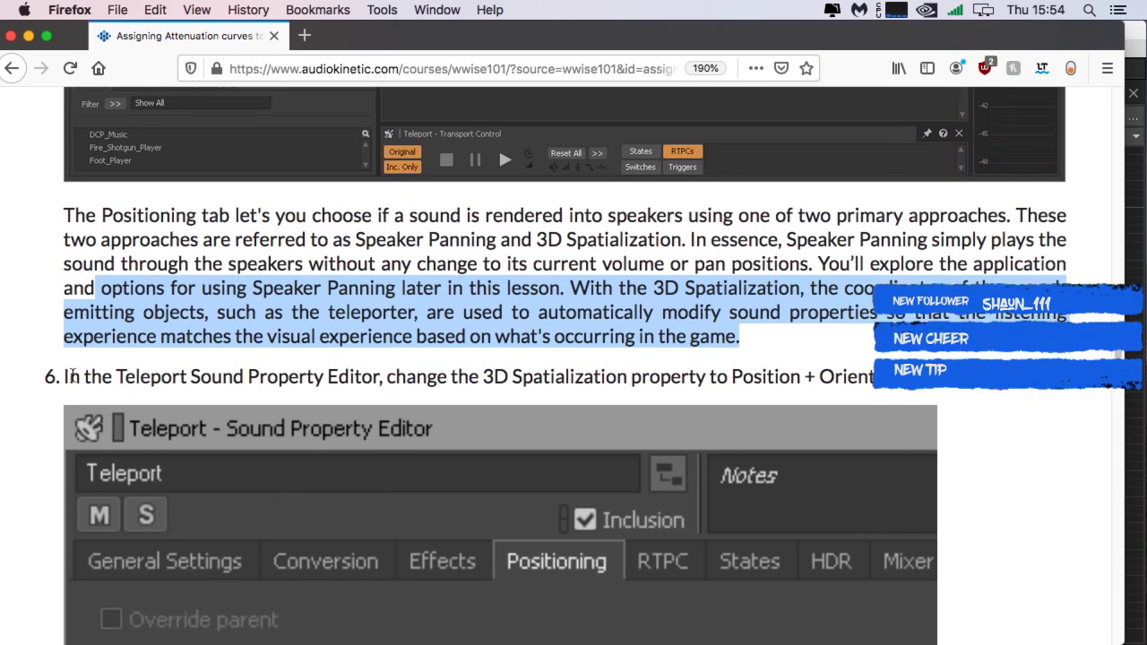
{"action": "left_click_drag", "start_coordinate": [72, 376], "coordinate": [893, 380]}
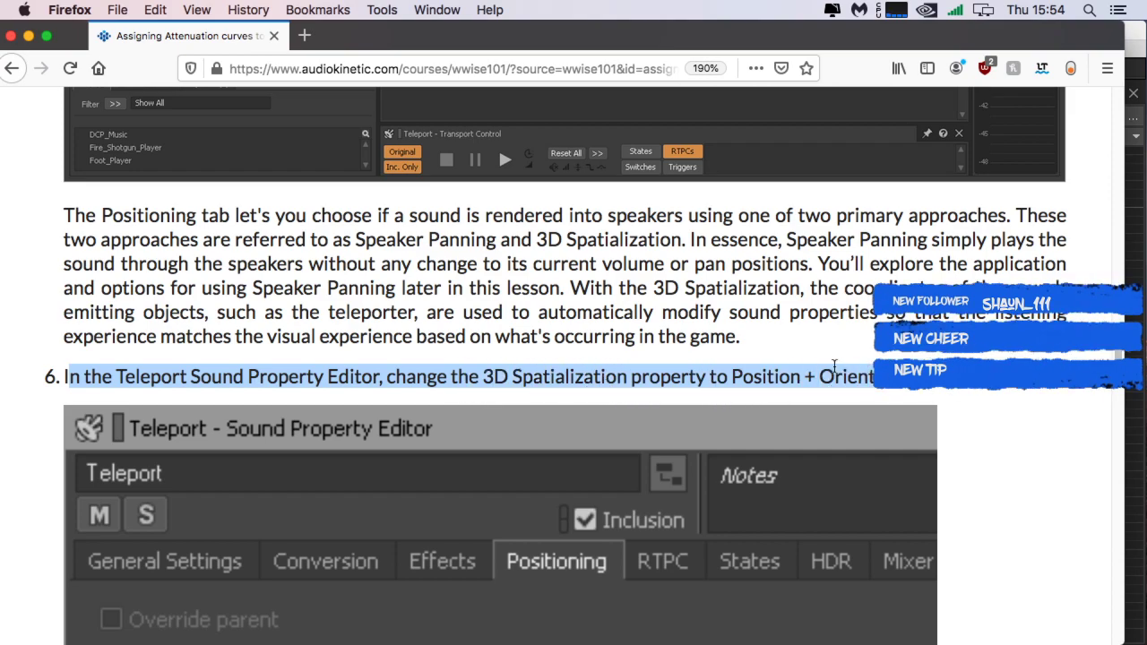
{"action": "scroll", "coordinate": [737, 430], "scroll_direction": "down", "scroll_amount": 5}
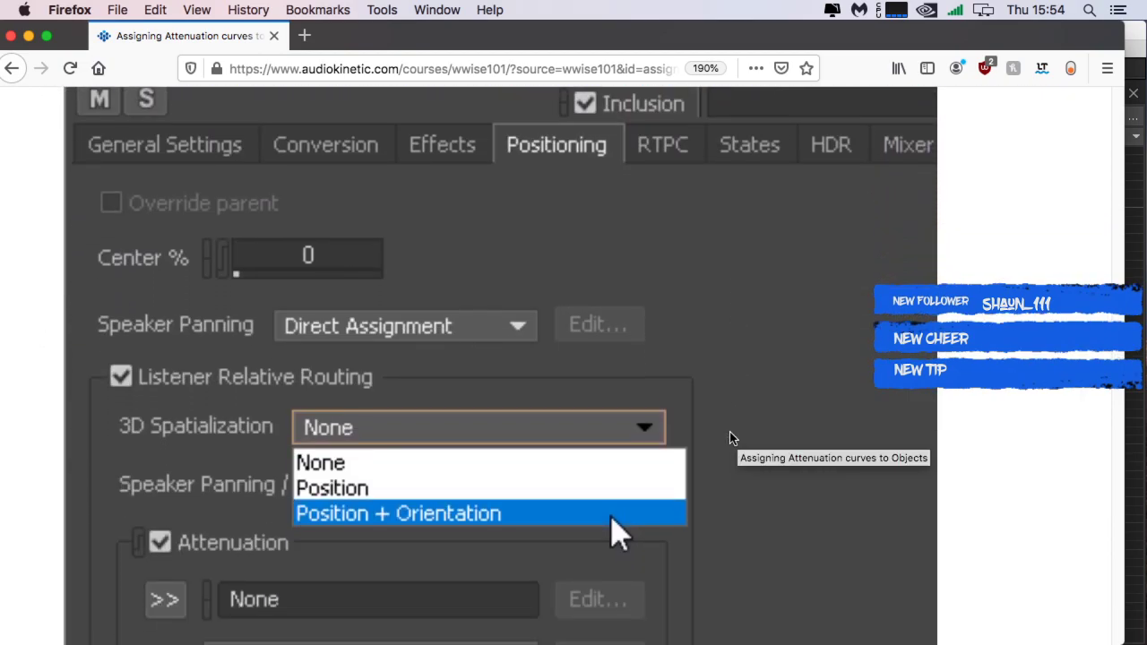
{"action": "scroll", "coordinate": [731, 438], "scroll_direction": "down", "scroll_amount": 1}
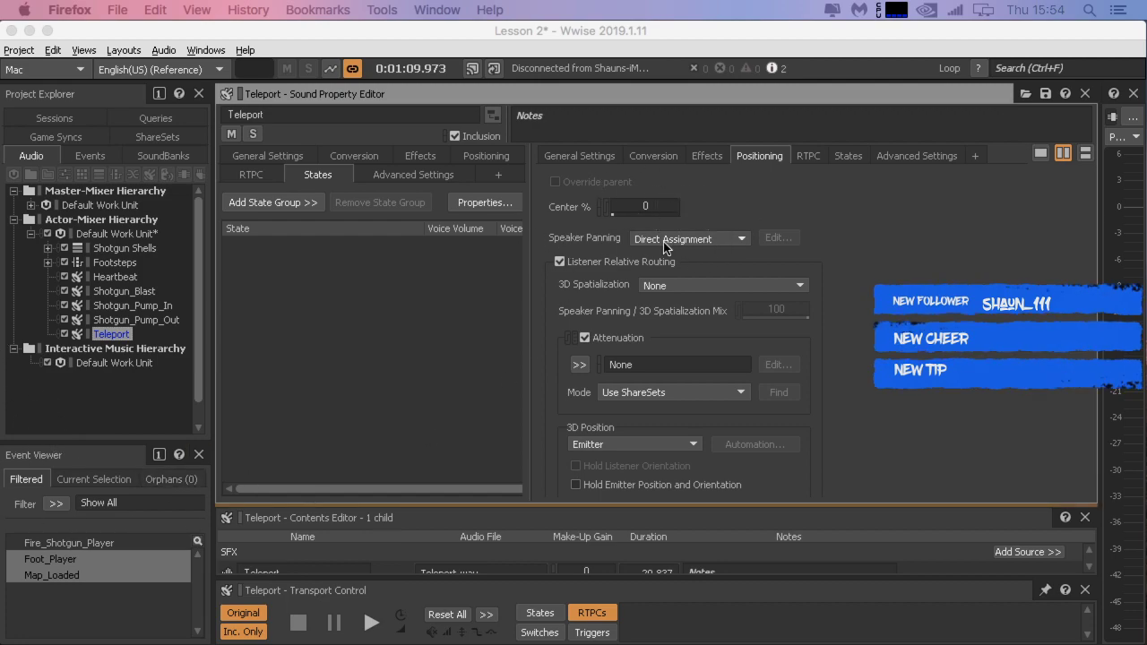
{"action": "left_click", "coordinate": [679, 284]}
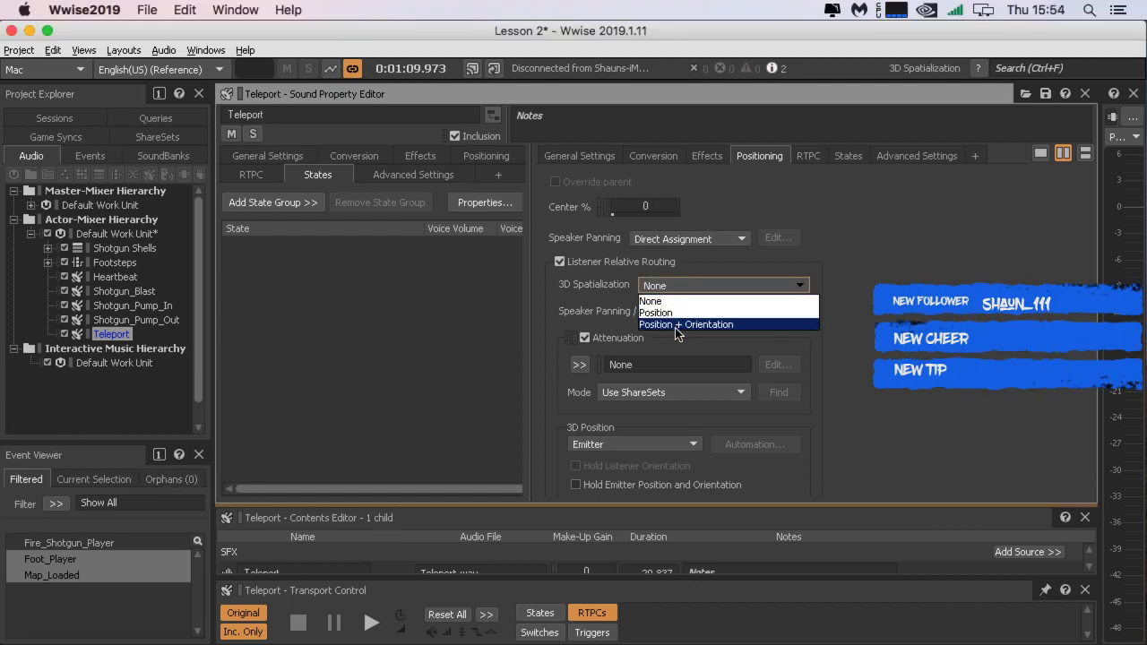
{"action": "left_click", "coordinate": [675, 328]}
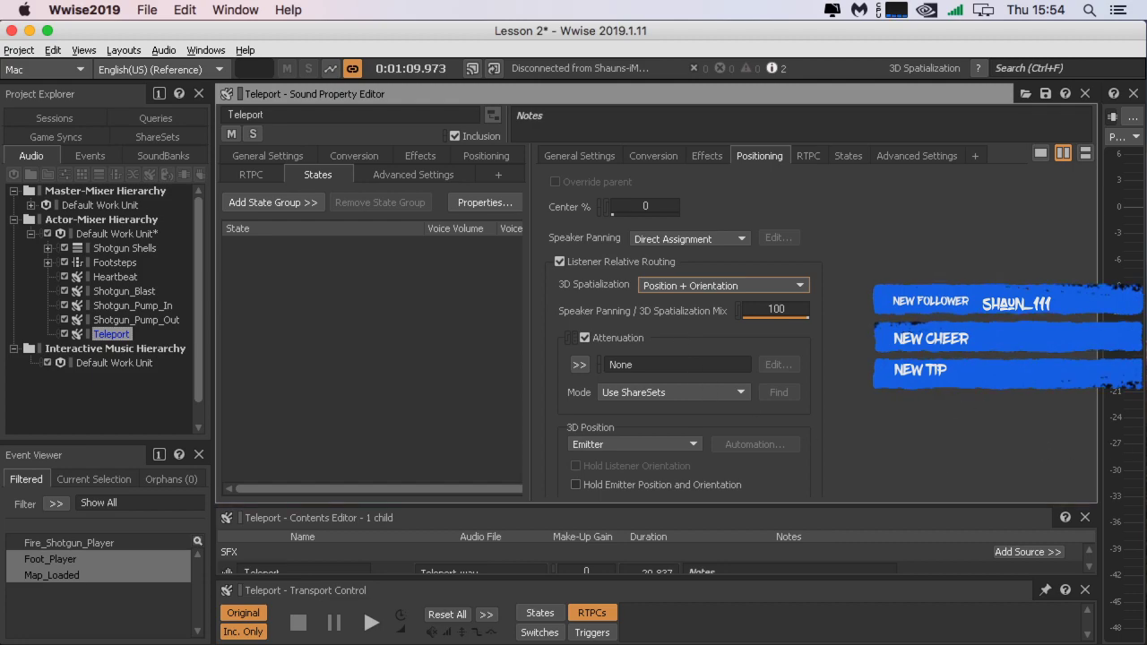
Step: Switch to Firefox and read the course note and illustration about the Speaker Panning / 3D Spatialization Mix property
{"action": "left_click_drag", "start_coordinate": [1146, 12], "coordinate": [390, 7]}
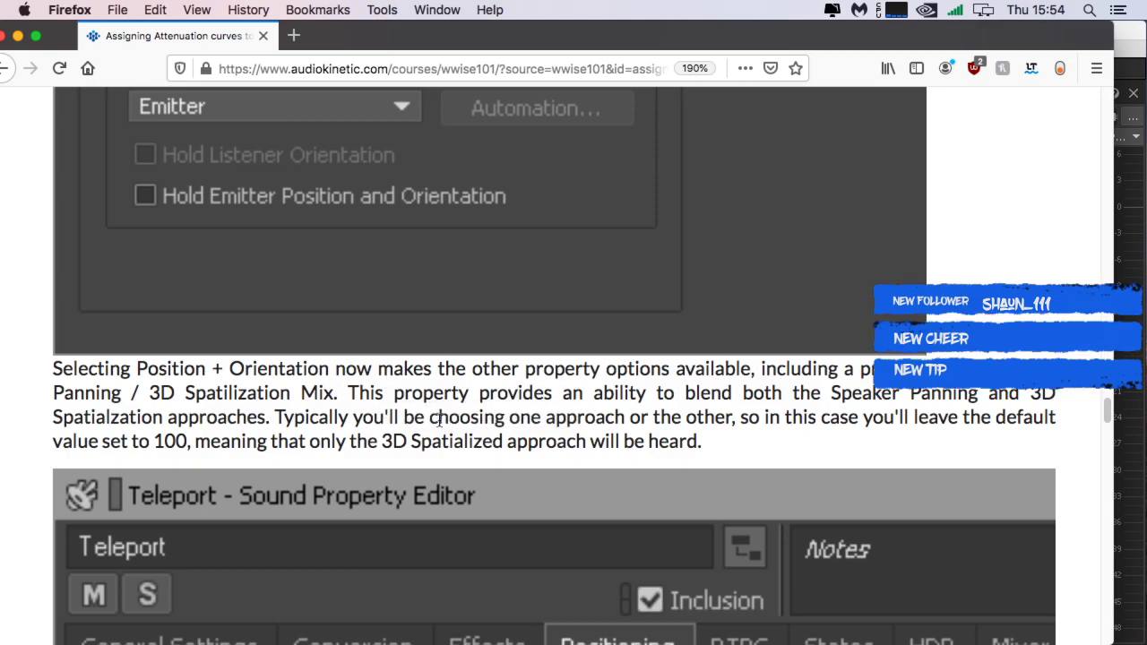
{"action": "left_click_drag", "start_coordinate": [467, 369], "coordinate": [1062, 384]}
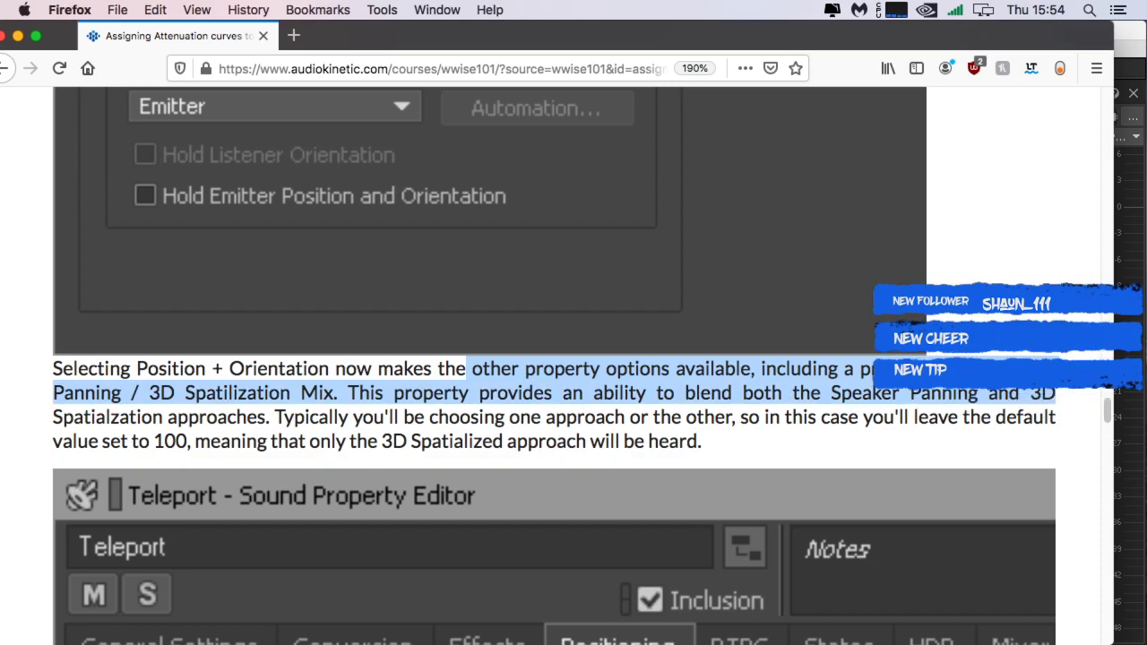
{"action": "left_click", "coordinate": [1063, 382]}
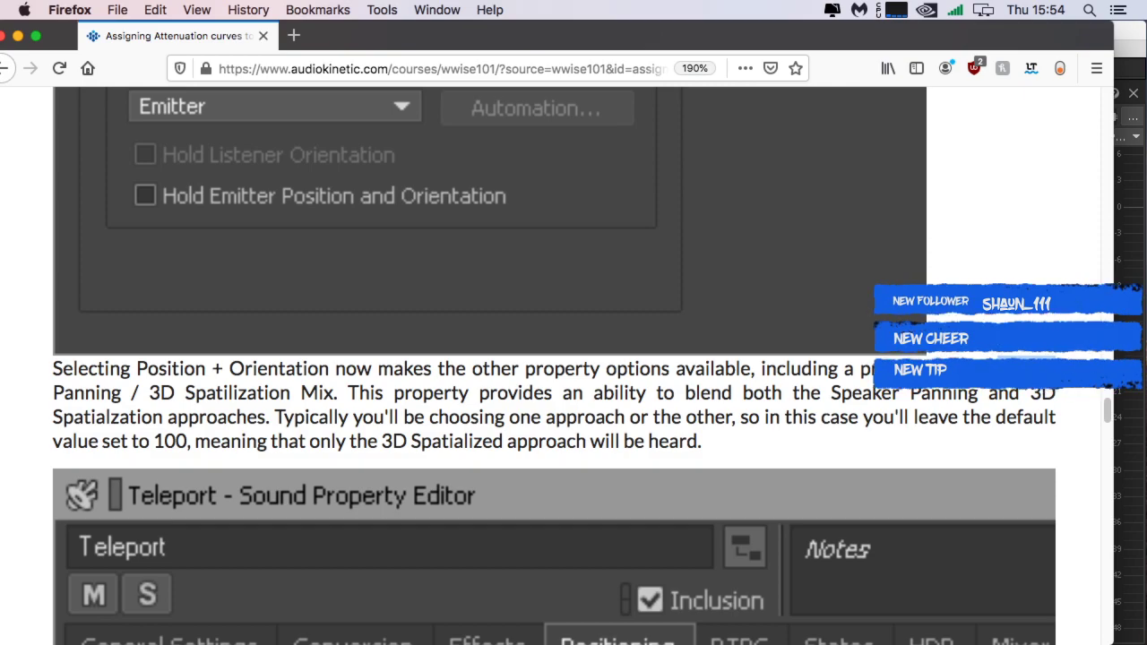
{"action": "left_click_drag", "start_coordinate": [52, 392], "coordinate": [852, 443]}
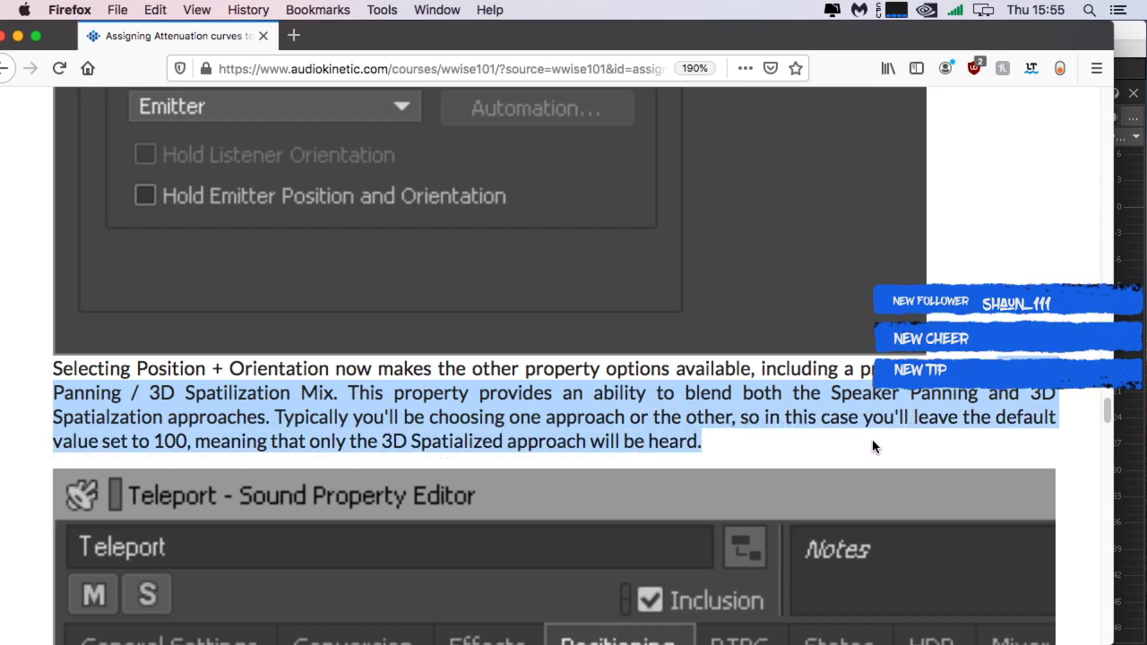
{"action": "left_click_drag", "start_coordinate": [960, 438], "coordinate": [756, 427]}
{"action": "left_click", "coordinate": [701, 446]}
{"action": "scroll", "coordinate": [700, 446], "scroll_direction": "down", "scroll_amount": 10}
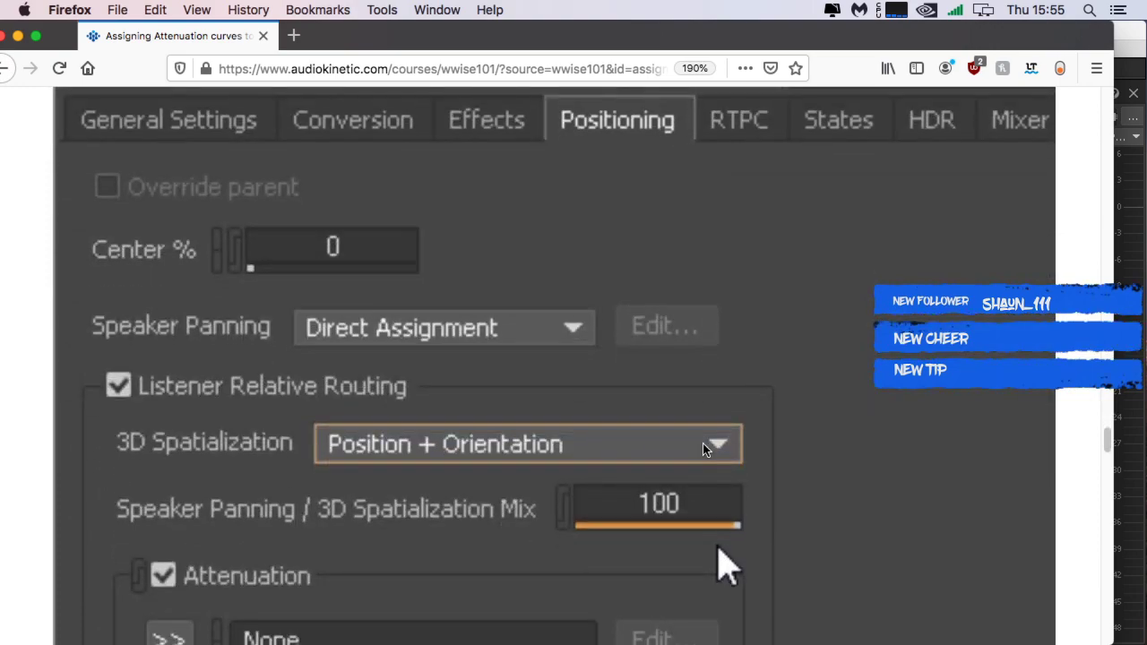
{"action": "scroll", "coordinate": [698, 441], "scroll_direction": "down", "scroll_amount": 3}
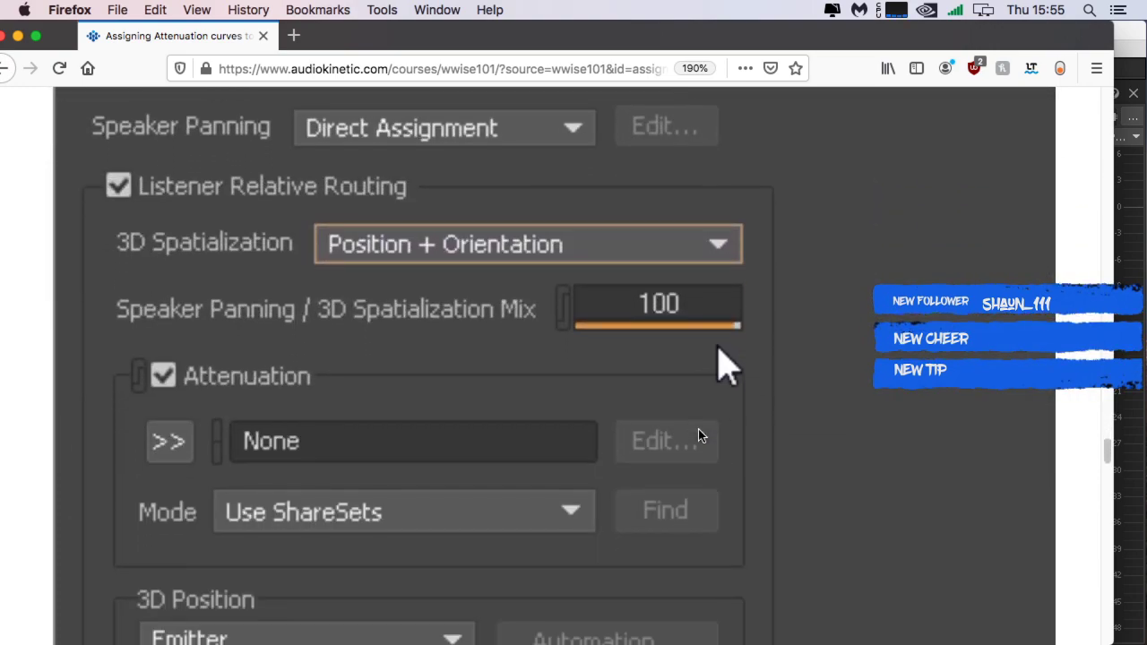
{"action": "scroll", "coordinate": [697, 439], "scroll_direction": "up", "scroll_amount": 5}
{"action": "scroll", "coordinate": [695, 437], "scroll_direction": "down", "scroll_amount": 4}
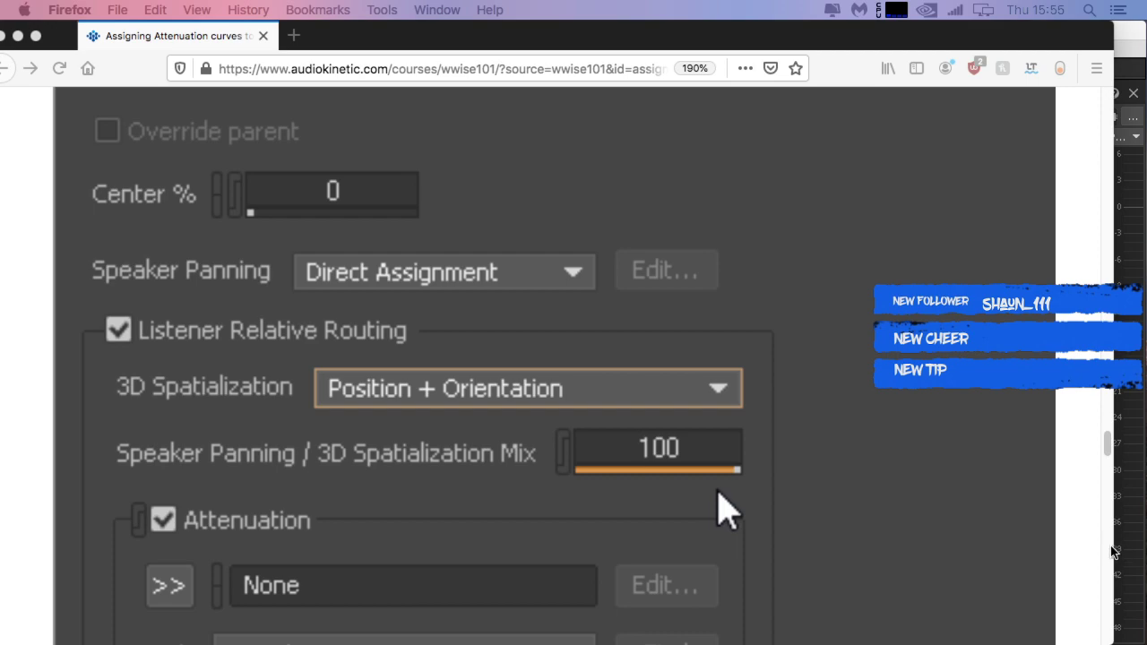
{"action": "scroll", "coordinate": [611, 595], "scroll_direction": "up", "scroll_amount": 5}
{"action": "scroll", "coordinate": [611, 595], "scroll_direction": "up", "scroll_amount": 4}
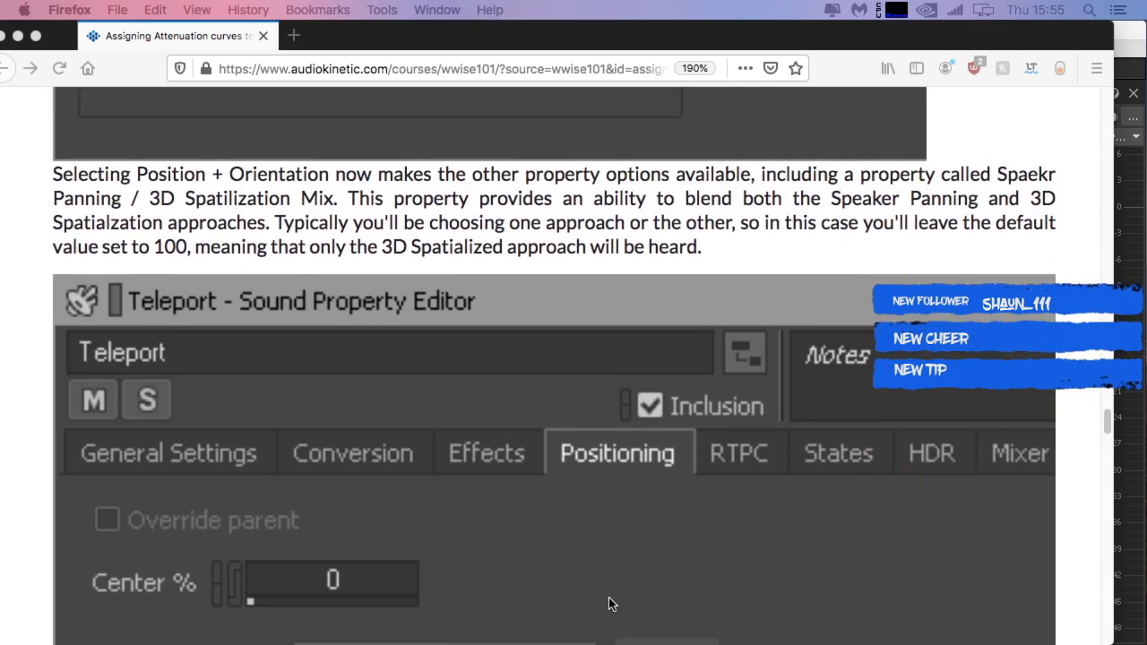
{"action": "scroll", "coordinate": [609, 597], "scroll_direction": "down", "scroll_amount": 9}
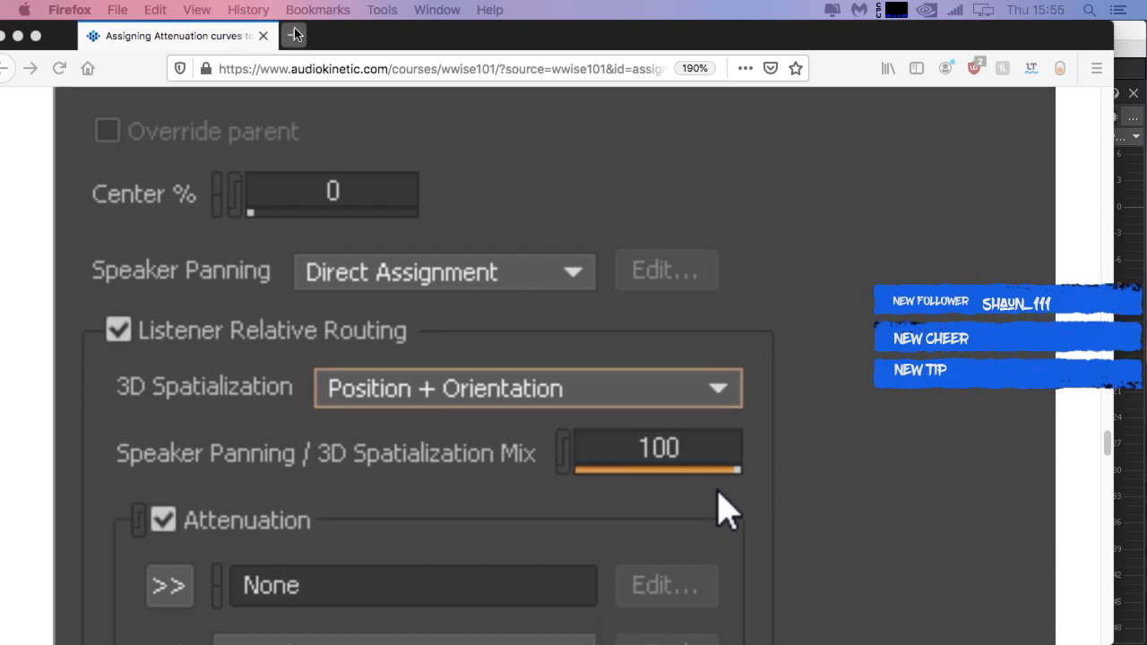
Step: Read the course page's explanation of using the Object_Attenuation ShareSet and the step 7 instruction for selecting it
{"action": "left_click_drag", "start_coordinate": [328, 36], "coordinate": [0, 36]}
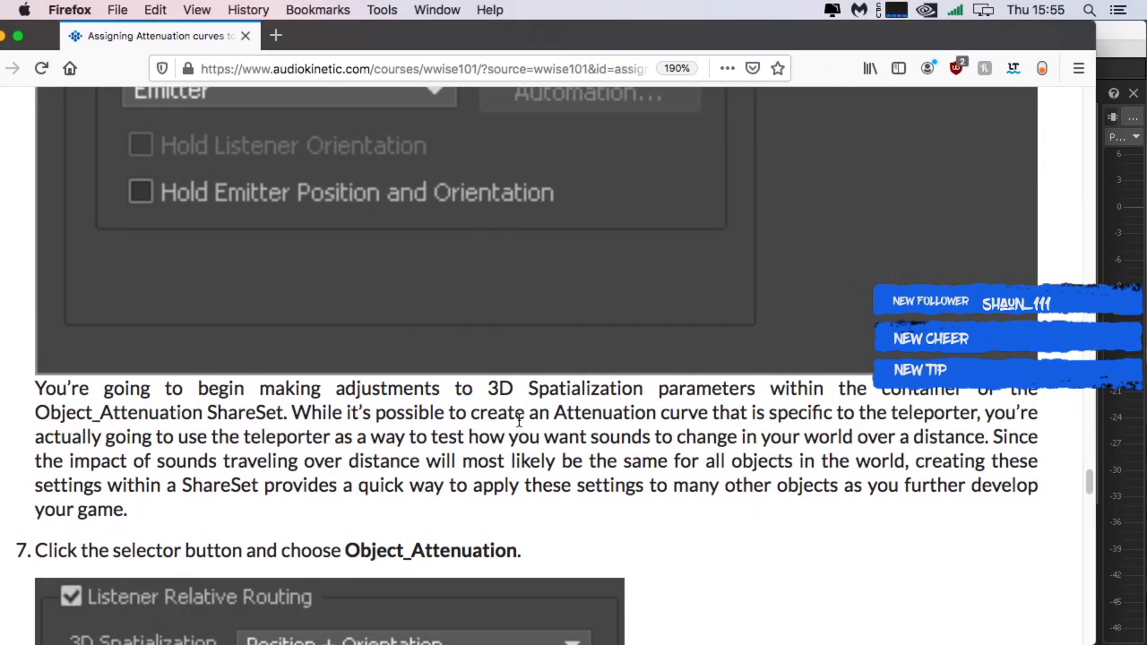
{"action": "scroll", "coordinate": [521, 427], "scroll_direction": "down", "scroll_amount": 1}
{"action": "scroll", "coordinate": [522, 426], "scroll_direction": "down", "scroll_amount": 2}
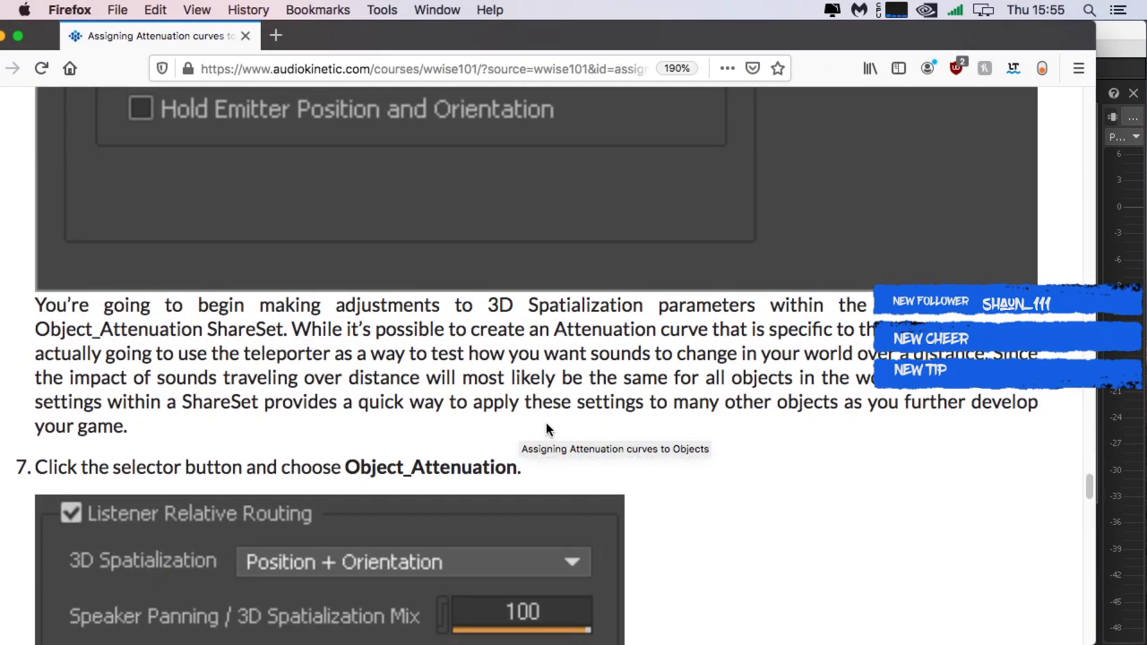
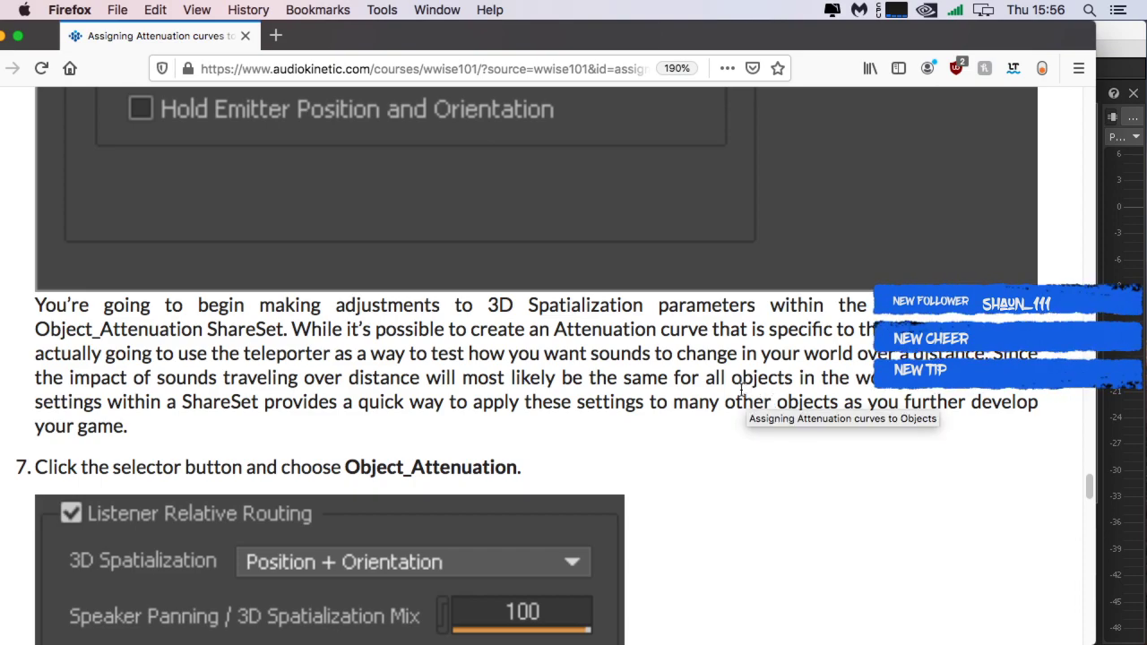
{"action": "scroll", "coordinate": [809, 460], "scroll_direction": "down", "scroll_amount": 2}
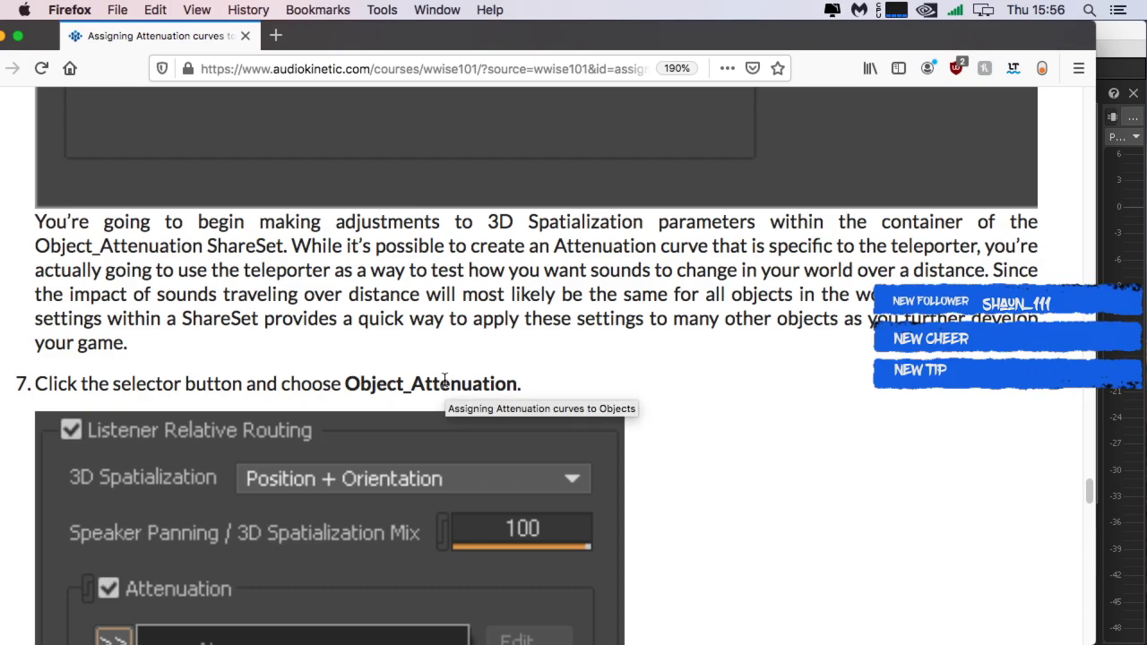
{"action": "scroll", "coordinate": [571, 355], "scroll_direction": "down", "scroll_amount": 4}
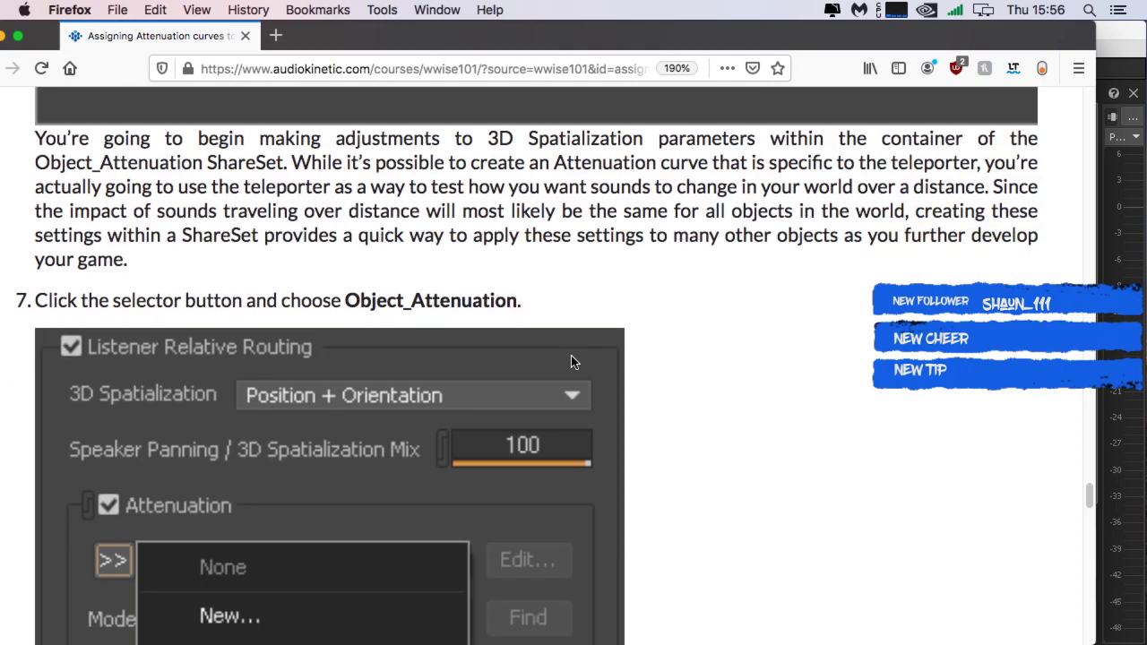
{"action": "scroll", "coordinate": [529, 344], "scroll_direction": "down", "scroll_amount": 2}
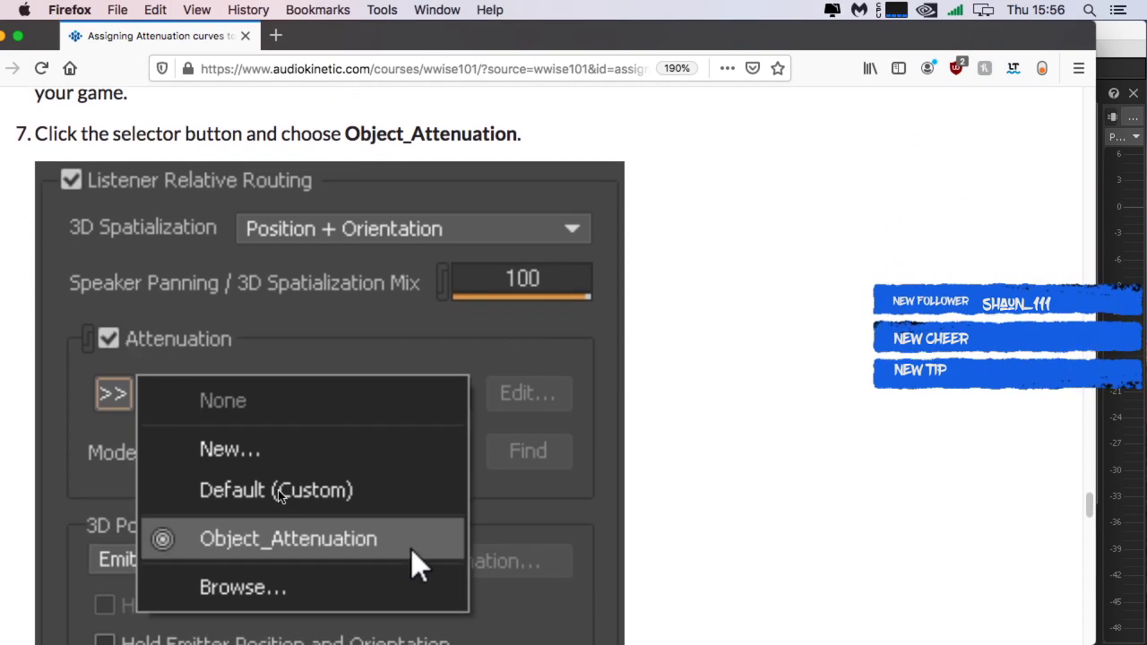
Step: Return to Wwise and assign the Object_Attenuation ShareSet as the Teleport sound's attenuation
{"action": "left_click_drag", "start_coordinate": [332, 38], "coordinate": [1146, 41]}
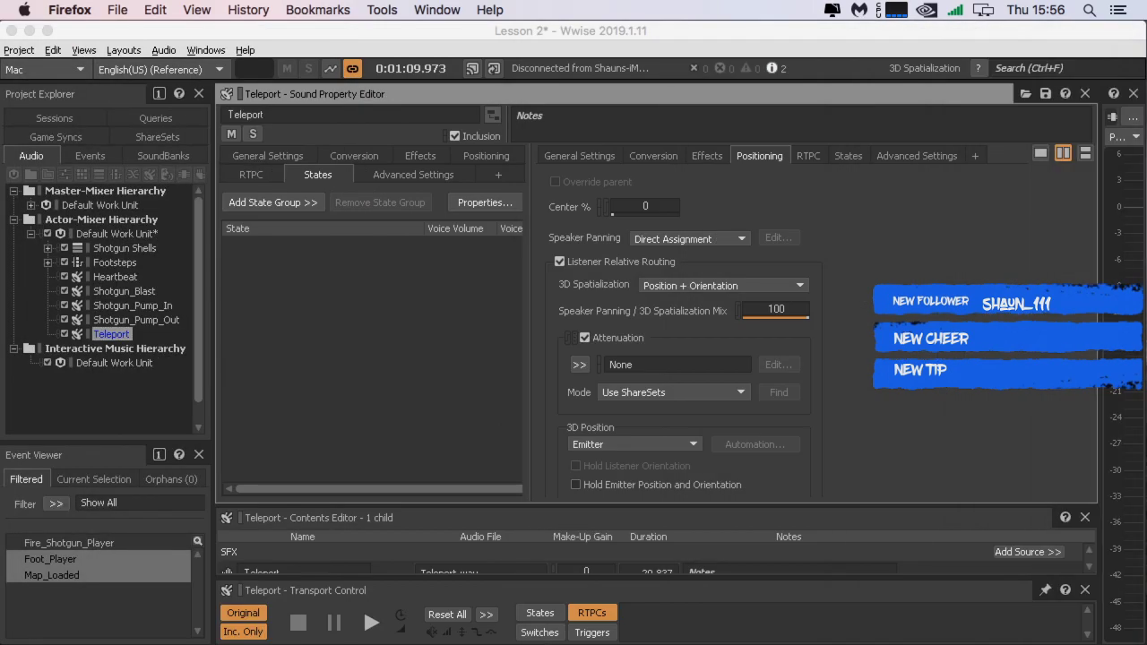
{"action": "left_click", "coordinate": [630, 368]}
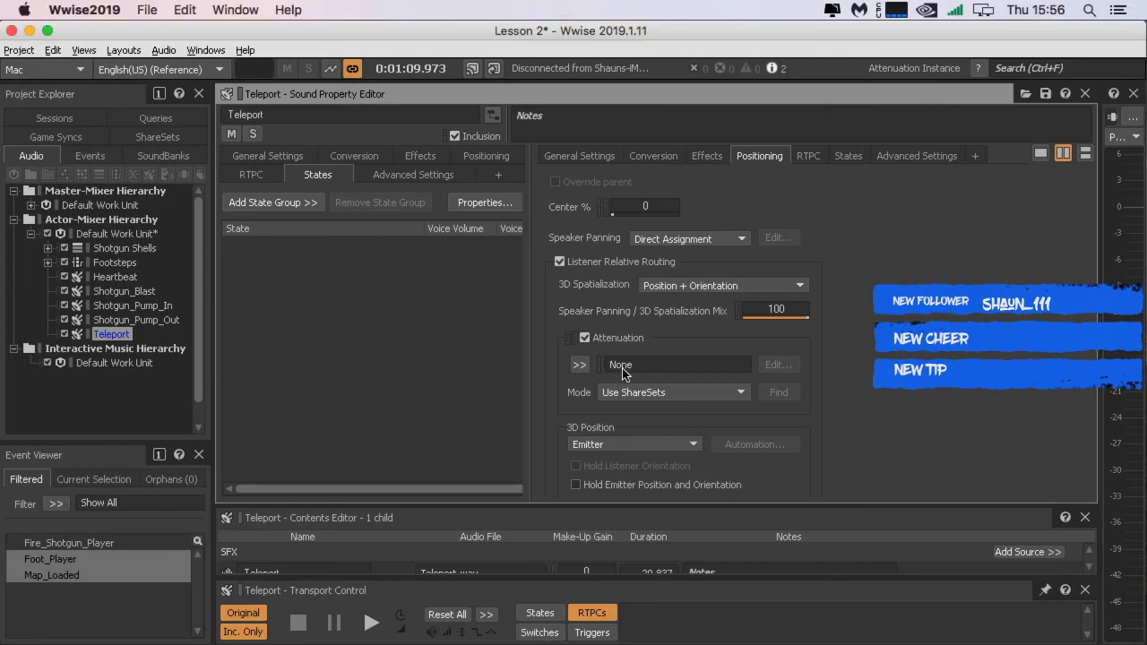
{"action": "left_click", "coordinate": [578, 366]}
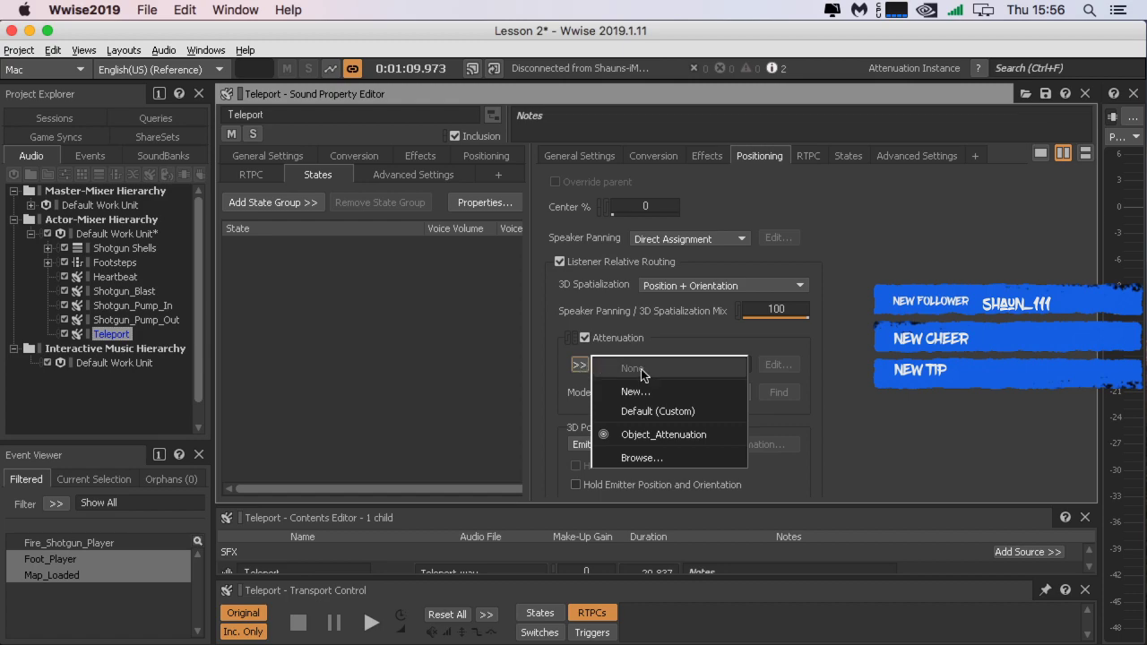
{"action": "left_click", "coordinate": [662, 437]}
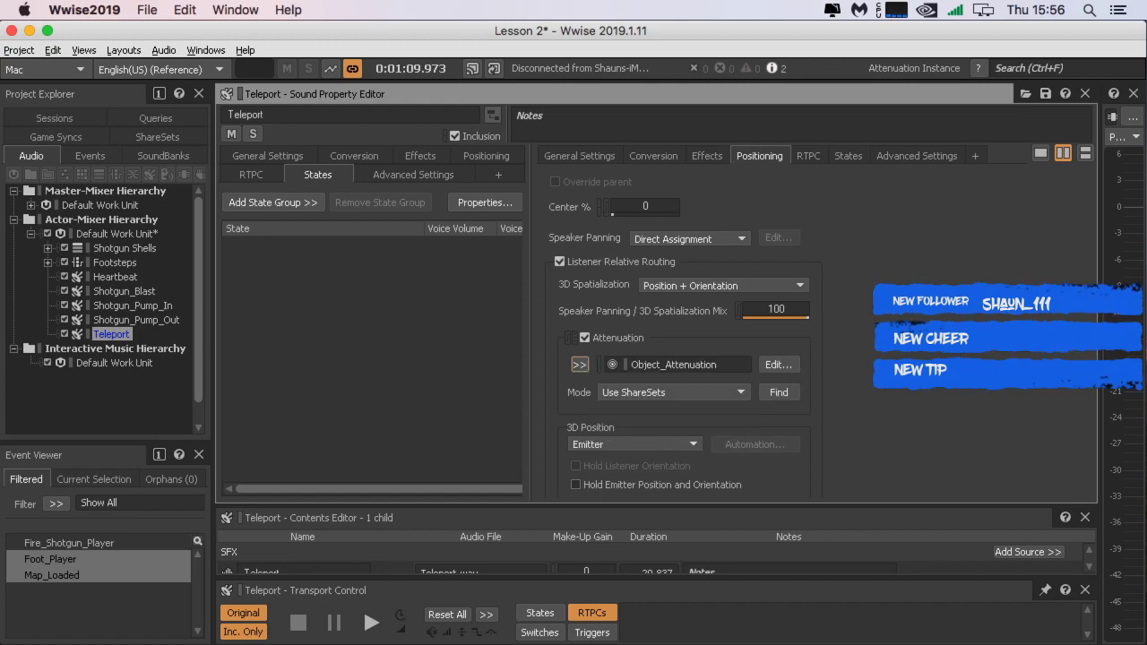
Step: Switch to Firefox and read the course page's step 8 about opening Object_Attenuation for editing in the Attenuation Editor
{"action": "key", "text": "ctrl+Right"}
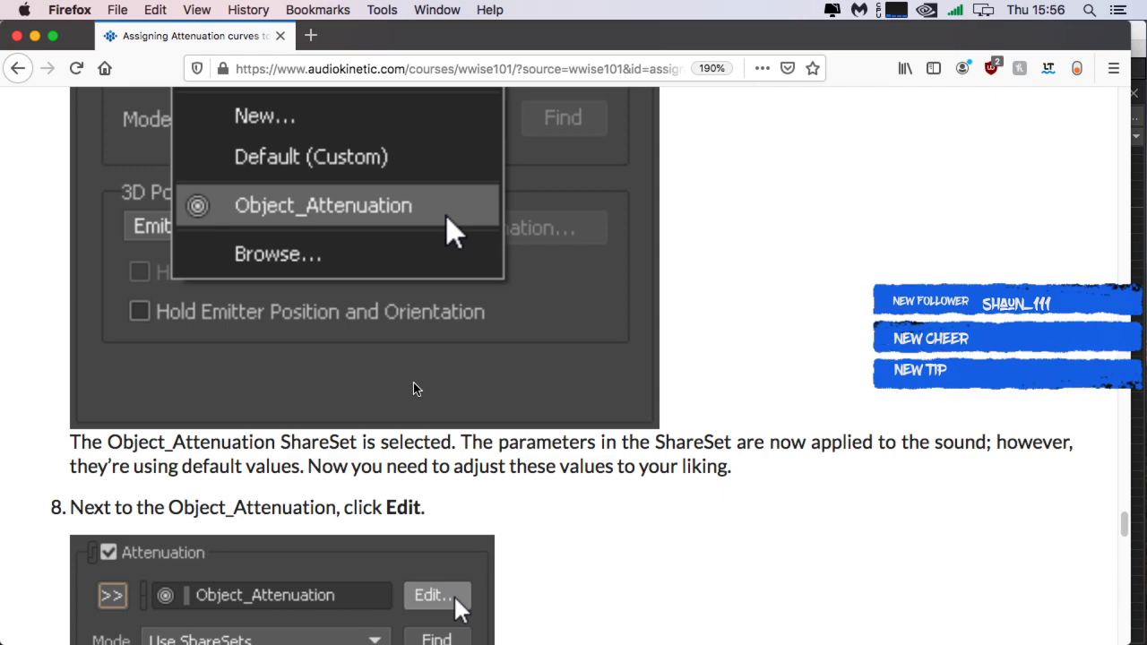
{"action": "scroll", "coordinate": [463, 404], "scroll_direction": "down", "scroll_amount": 4}
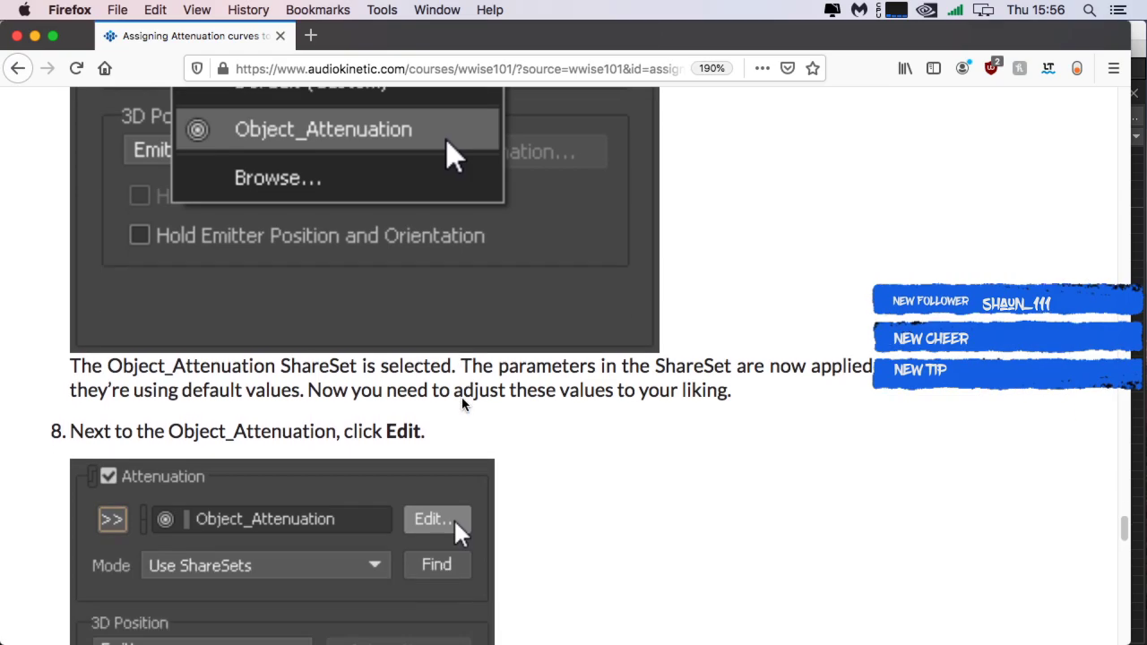
{"action": "scroll", "coordinate": [463, 404], "scroll_direction": "down", "scroll_amount": 1}
{"action": "scroll", "coordinate": [457, 407], "scroll_direction": "up", "scroll_amount": 5}
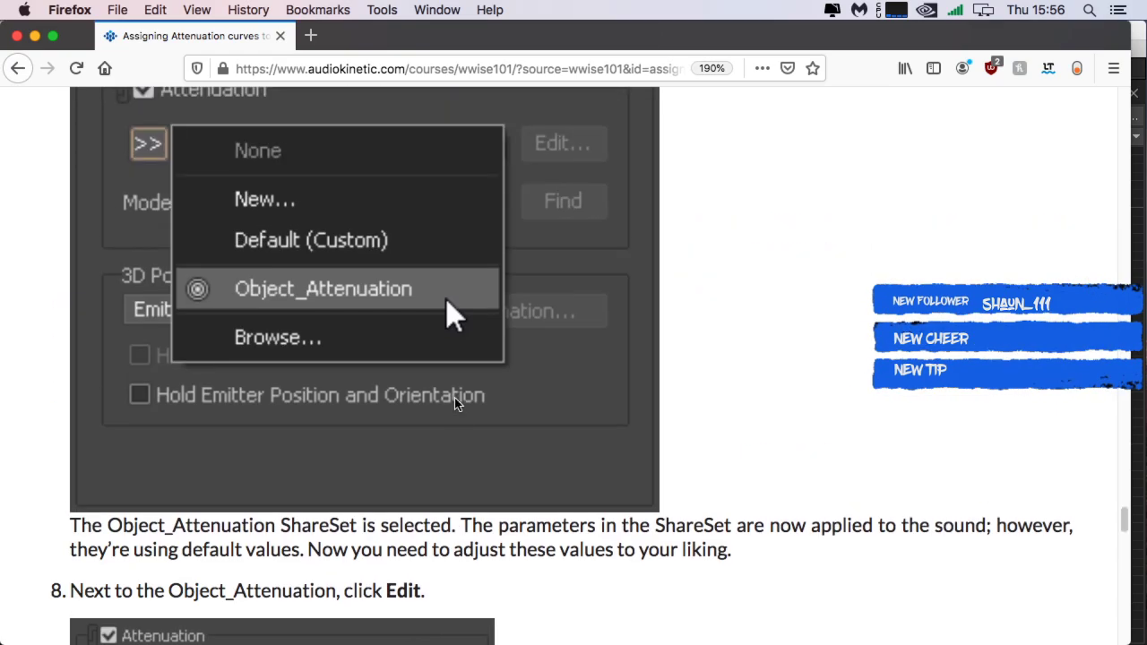
{"action": "scroll", "coordinate": [457, 407], "scroll_direction": "down", "scroll_amount": 5}
{"action": "scroll", "coordinate": [454, 410], "scroll_direction": "down", "scroll_amount": 4}
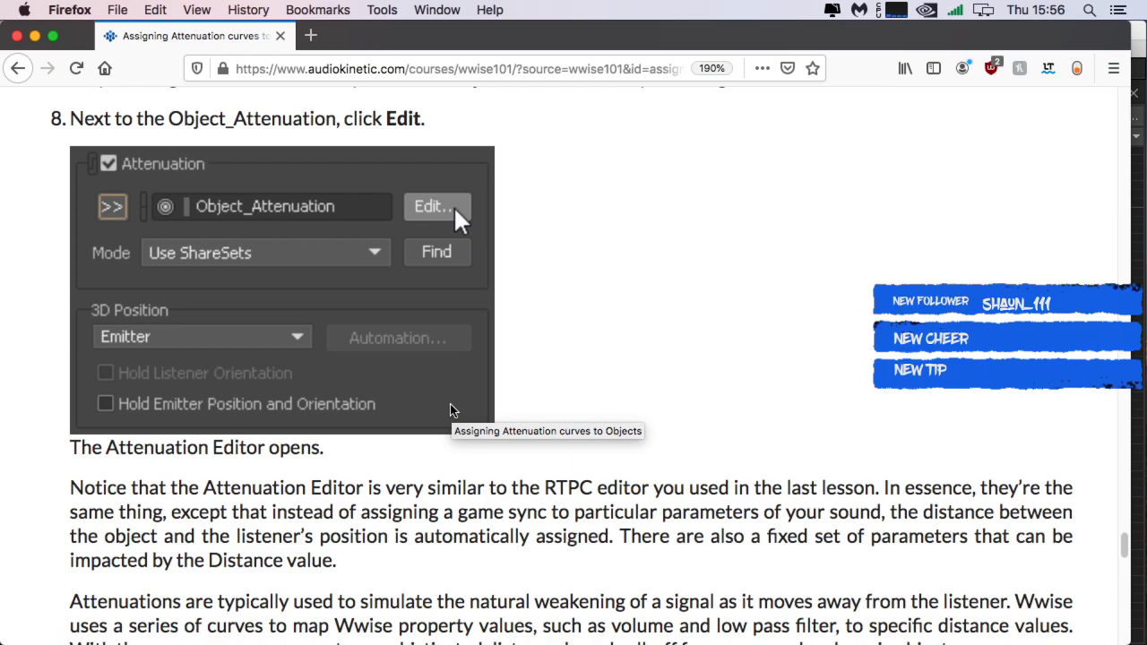
{"action": "scroll", "coordinate": [451, 411], "scroll_direction": "up", "scroll_amount": 15}
{"action": "scroll", "coordinate": [448, 405], "scroll_direction": "down", "scroll_amount": 7}
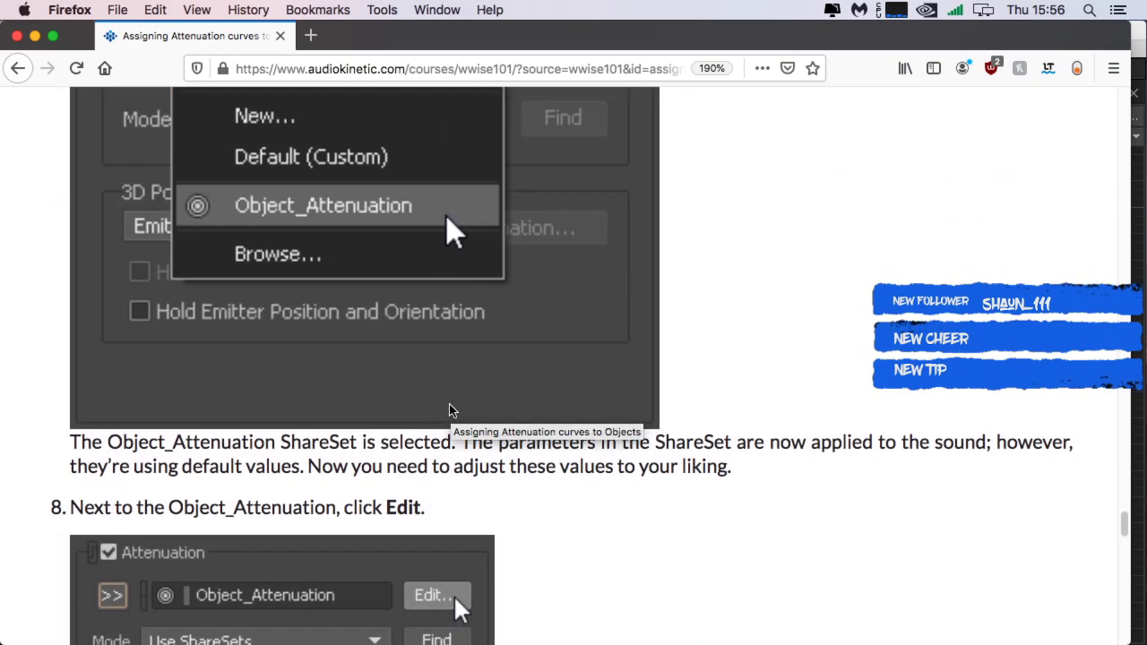
{"action": "scroll", "coordinate": [450, 406], "scroll_direction": "down", "scroll_amount": 6}
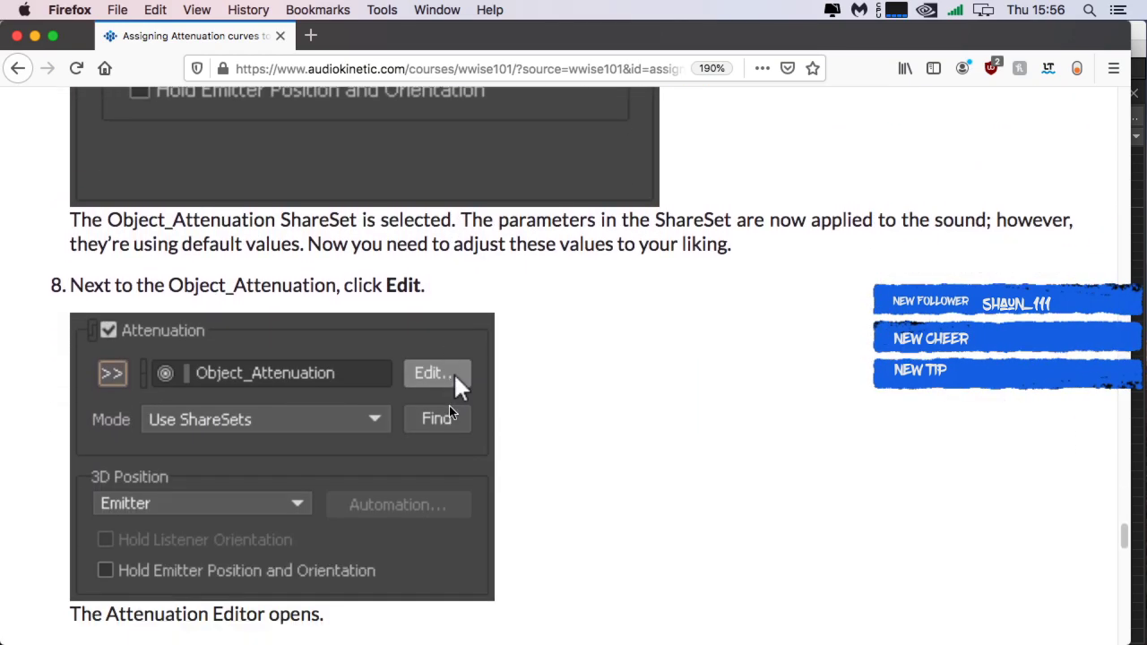
Step: Return to Wwise and open the Teleport sound's Object_Attenuation ShareSet in the Attenuation Editor
{"action": "scroll", "coordinate": [620, 418], "scroll_direction": "down", "scroll_amount": 1}
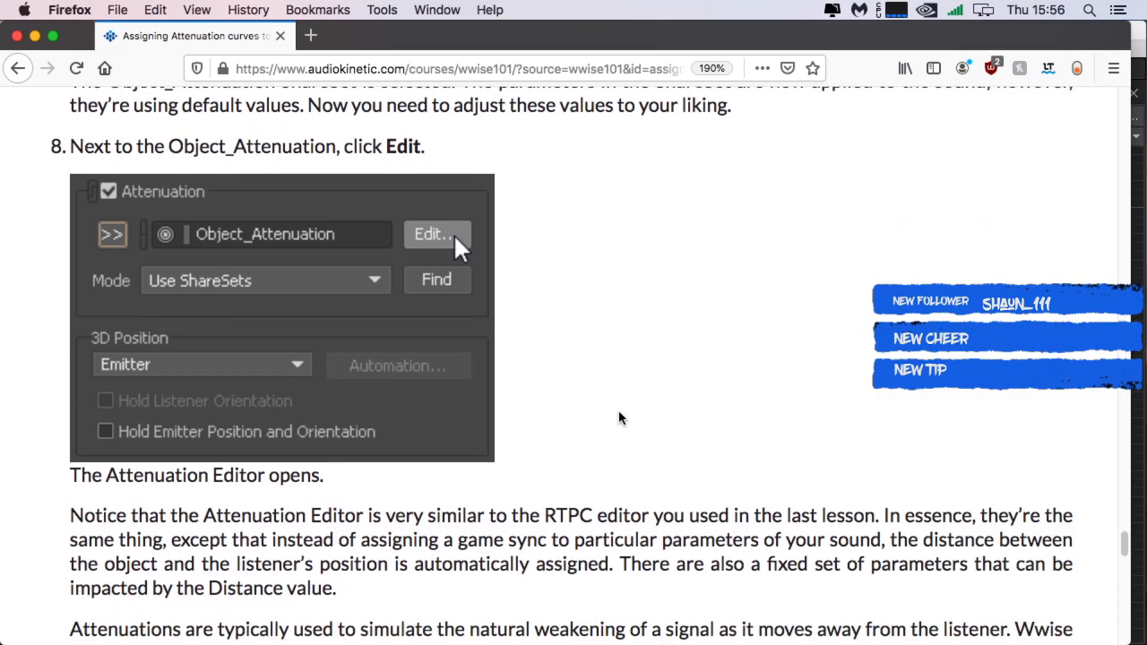
{"action": "scroll", "coordinate": [522, 363], "scroll_direction": "down", "scroll_amount": 1}
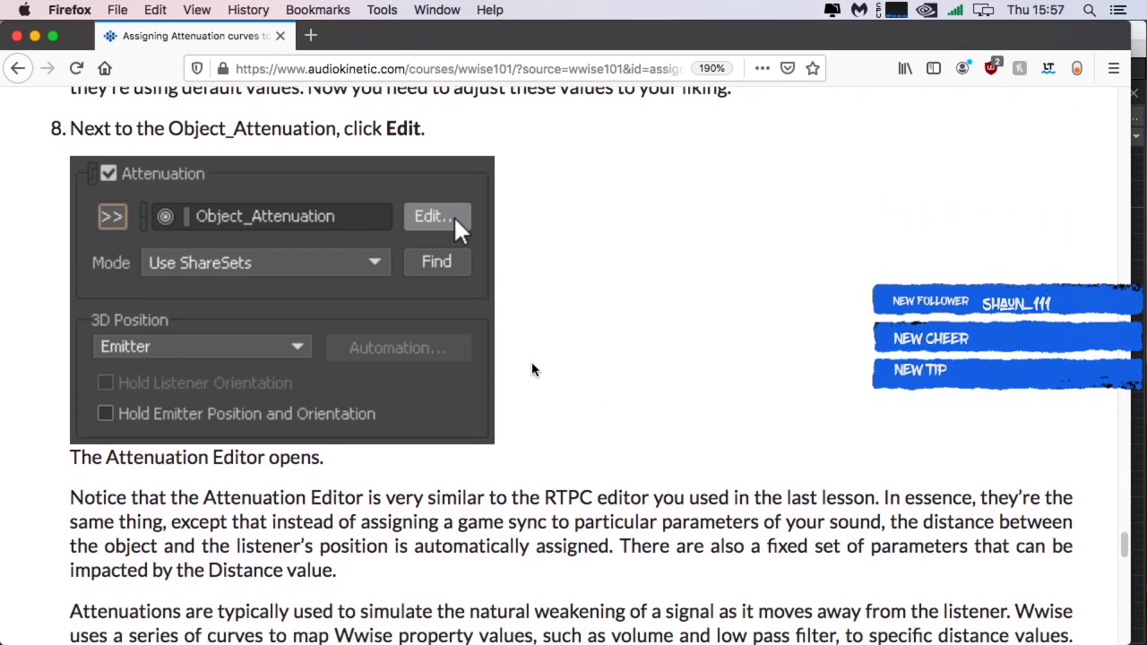
{"action": "double_click", "coordinate": [406, 33]}
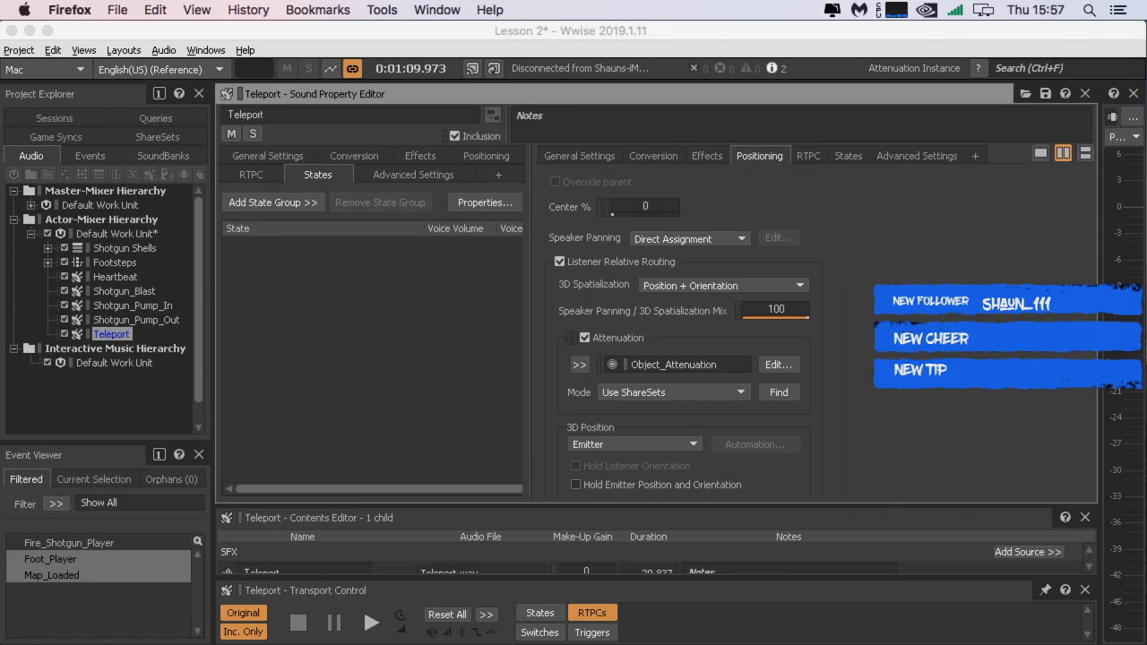
{"action": "left_click", "coordinate": [778, 367]}
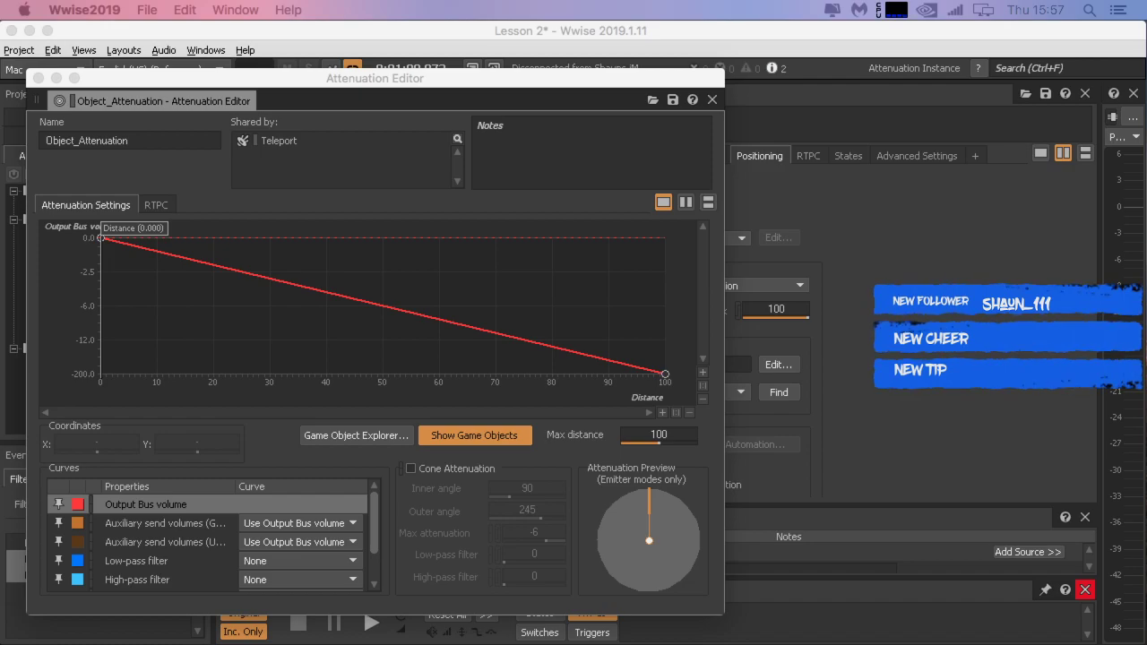
Step: Switch to Firefox and read the course paragraphs comparing the Attenuation Editor with the RTPC editor and explaining distance-based roll-off
{"action": "key", "text": "ctrl+Right"}
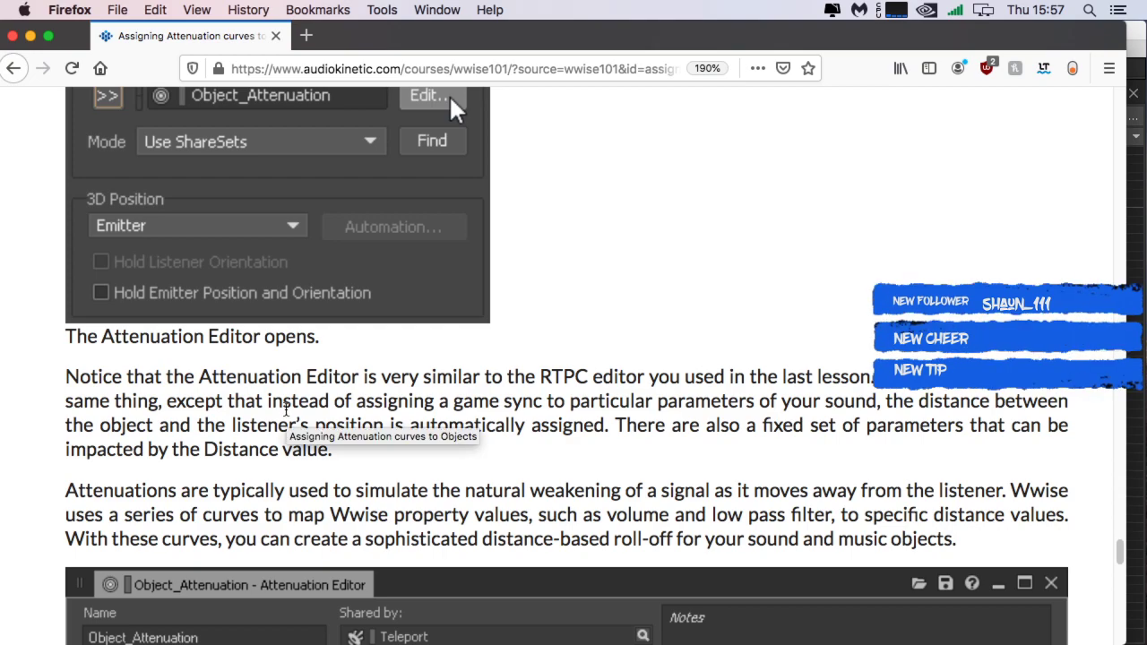
{"action": "left_click_drag", "start_coordinate": [220, 361], "coordinate": [1049, 426]}
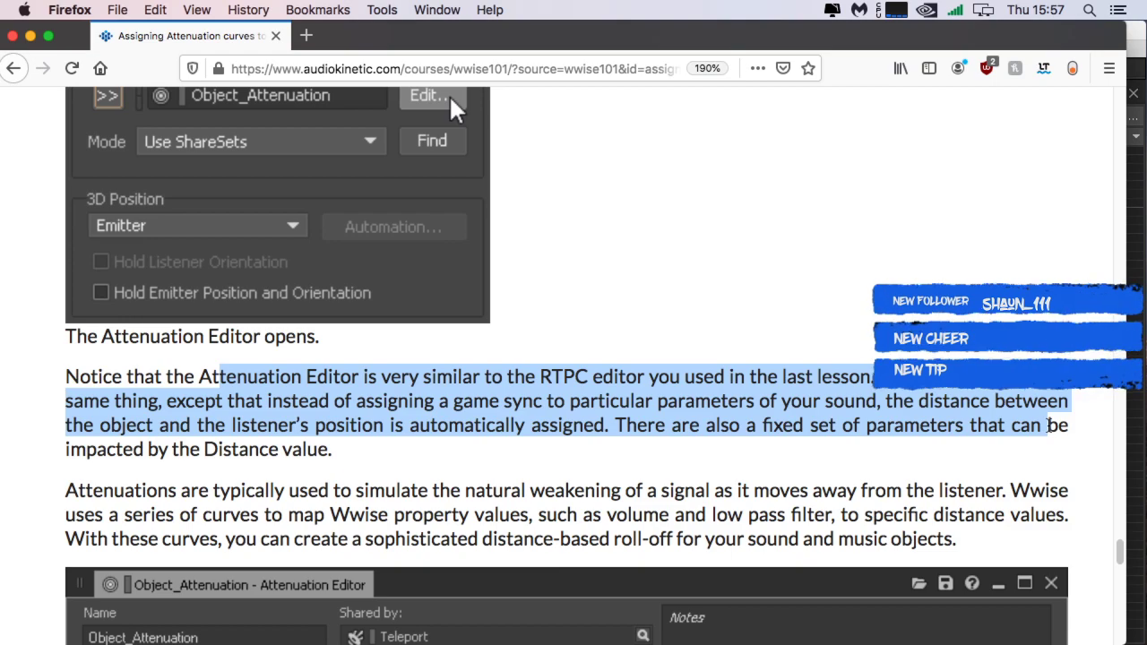
{"action": "left_click_drag", "start_coordinate": [1048, 424], "coordinate": [1075, 441]}
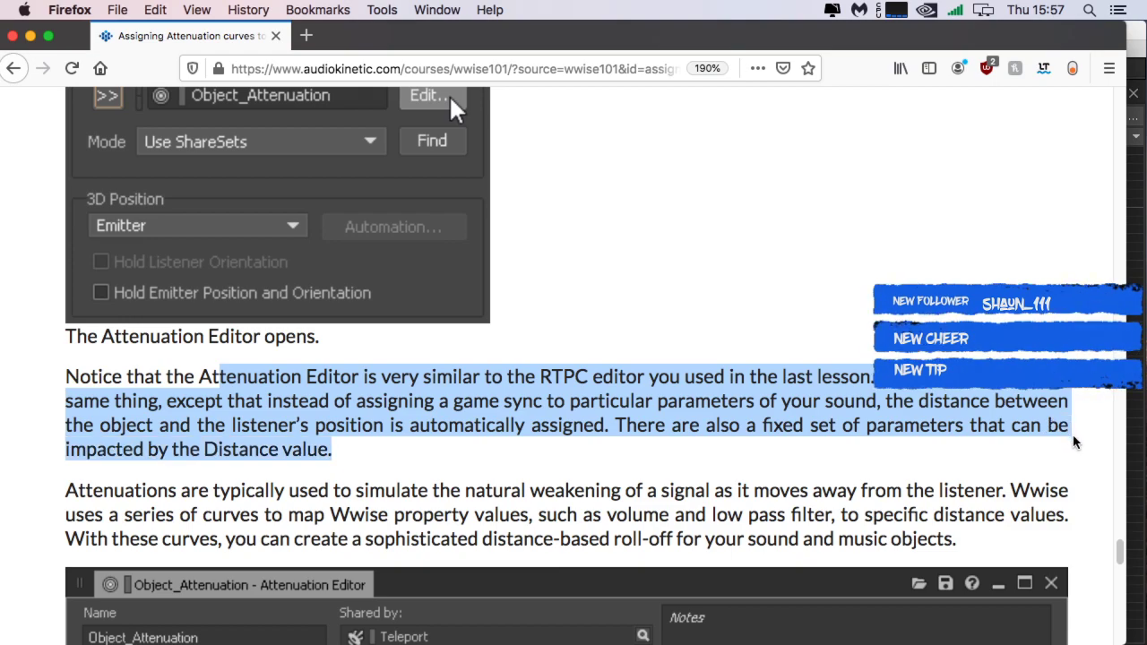
{"action": "left_click", "coordinate": [353, 467]}
{"action": "left_click_drag", "start_coordinate": [65, 490], "coordinate": [1052, 534]}
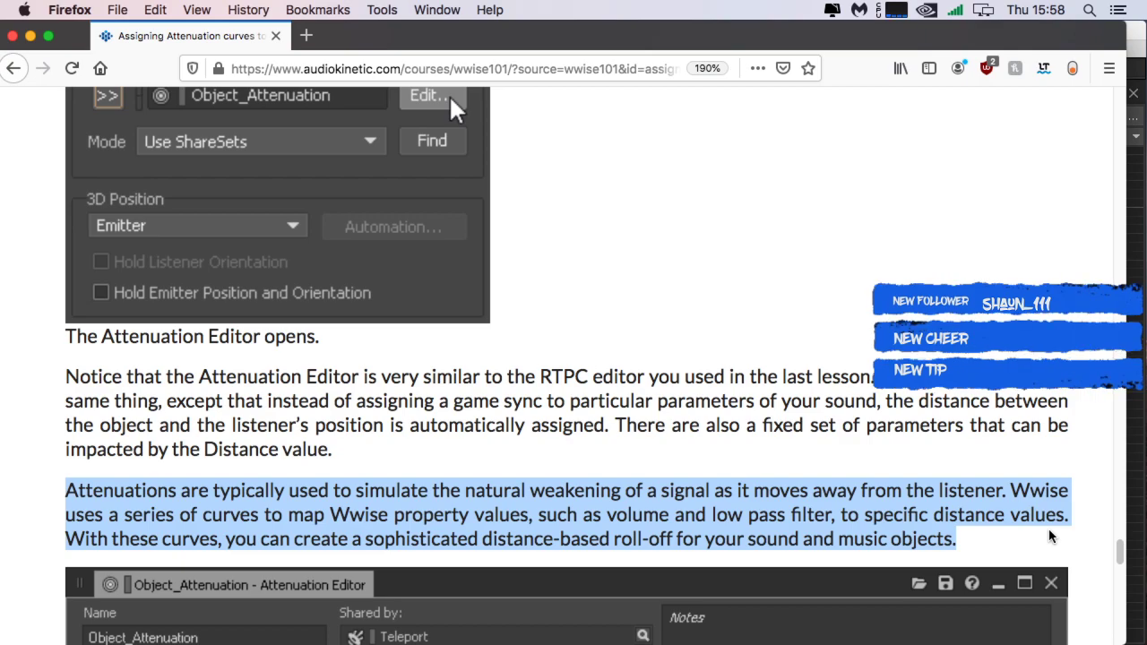
{"action": "left_click", "coordinate": [942, 544]}
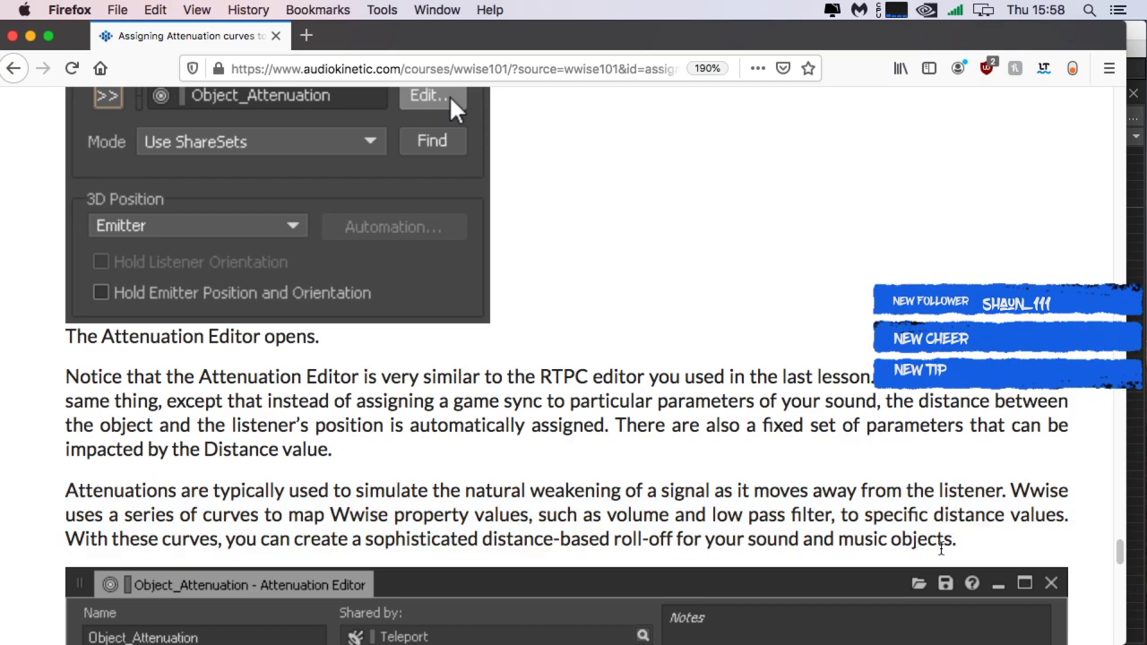
Step: Examine the course's Attenuation Editor illustration and read how the distance between game object and listener determines the volume
{"action": "scroll", "coordinate": [938, 529], "scroll_direction": "down", "scroll_amount": 5}
{"action": "scroll", "coordinate": [939, 530], "scroll_direction": "down", "scroll_amount": 4}
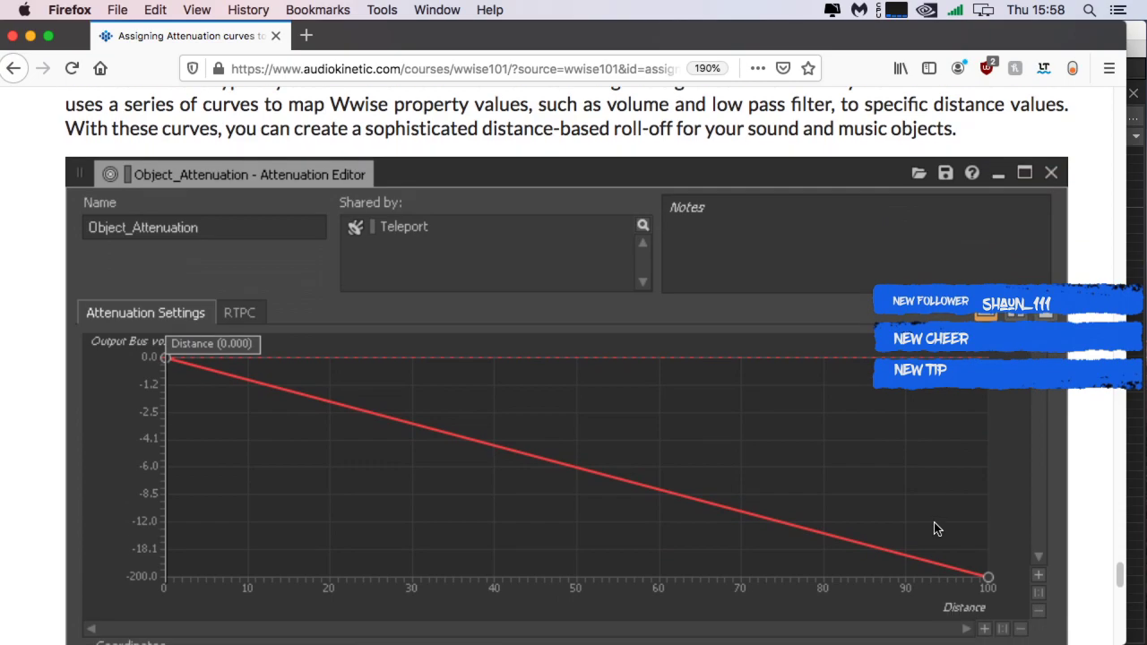
{"action": "scroll", "coordinate": [934, 526], "scroll_direction": "down", "scroll_amount": 3}
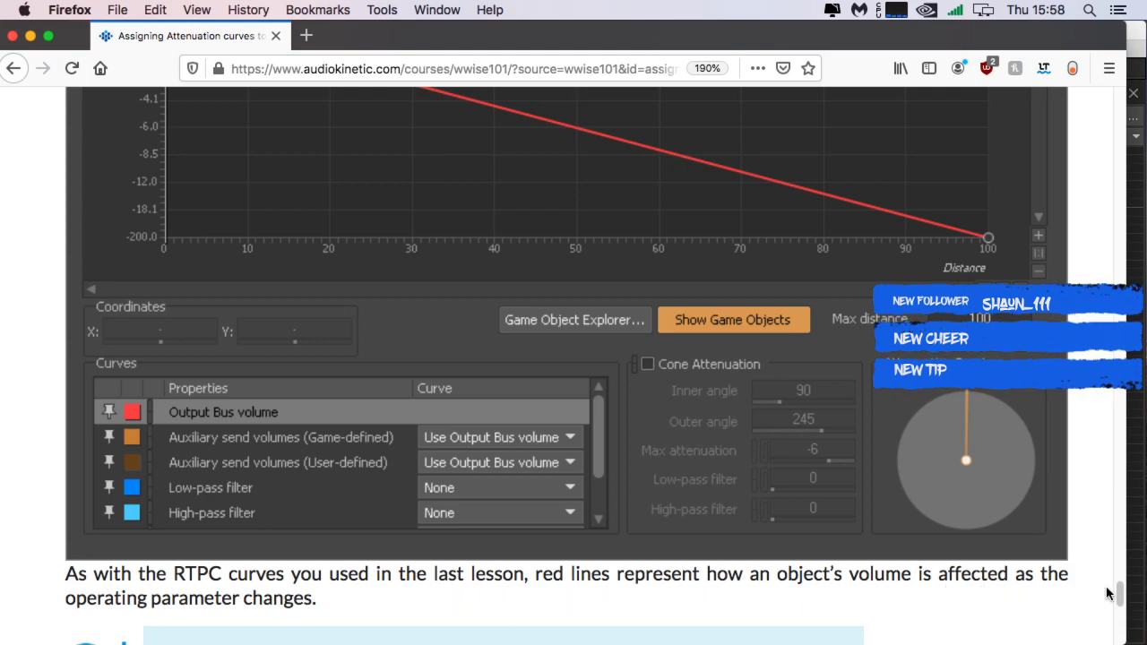
{"action": "scroll", "coordinate": [460, 598], "scroll_direction": "down", "scroll_amount": 2}
{"action": "scroll", "coordinate": [459, 598], "scroll_direction": "down", "scroll_amount": 4}
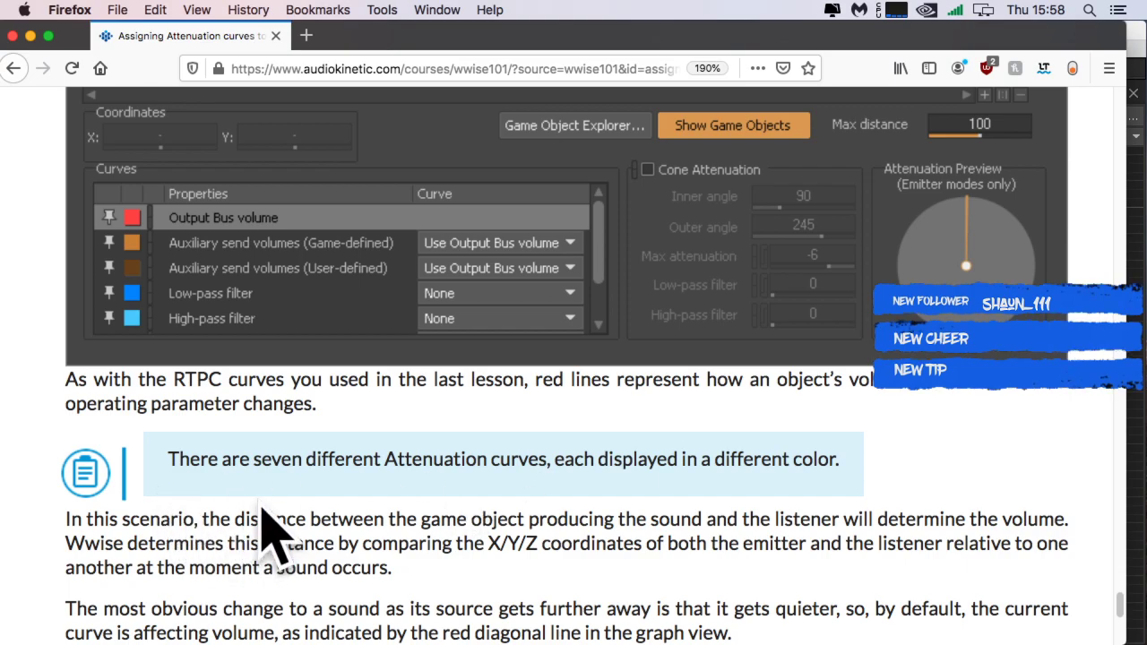
{"action": "scroll", "coordinate": [269, 532], "scroll_direction": "down", "scroll_amount": 3}
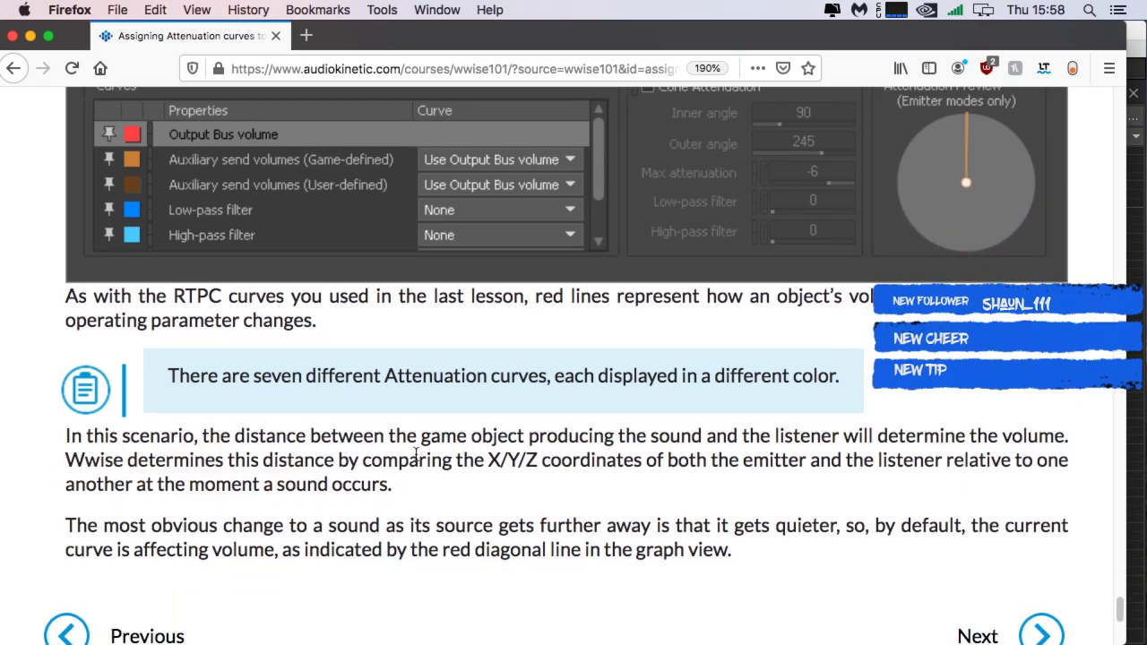
{"action": "left_click_drag", "start_coordinate": [632, 438], "coordinate": [1040, 437]}
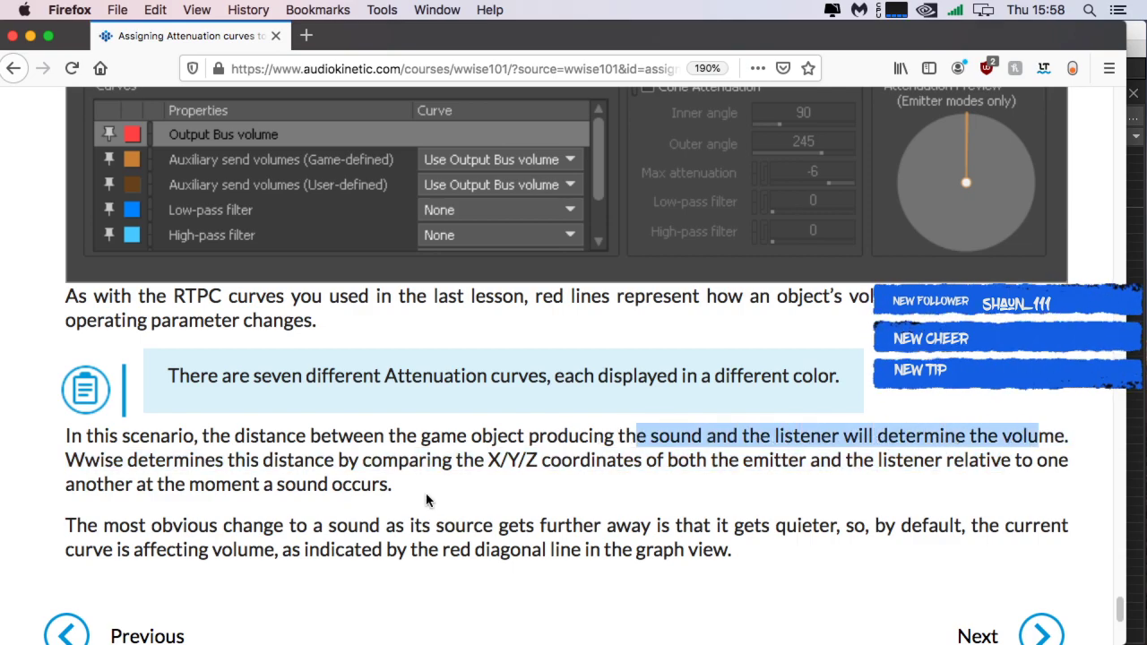
{"action": "left_click_drag", "start_coordinate": [67, 464], "coordinate": [861, 501]}
{"action": "left_click", "coordinate": [438, 501]}
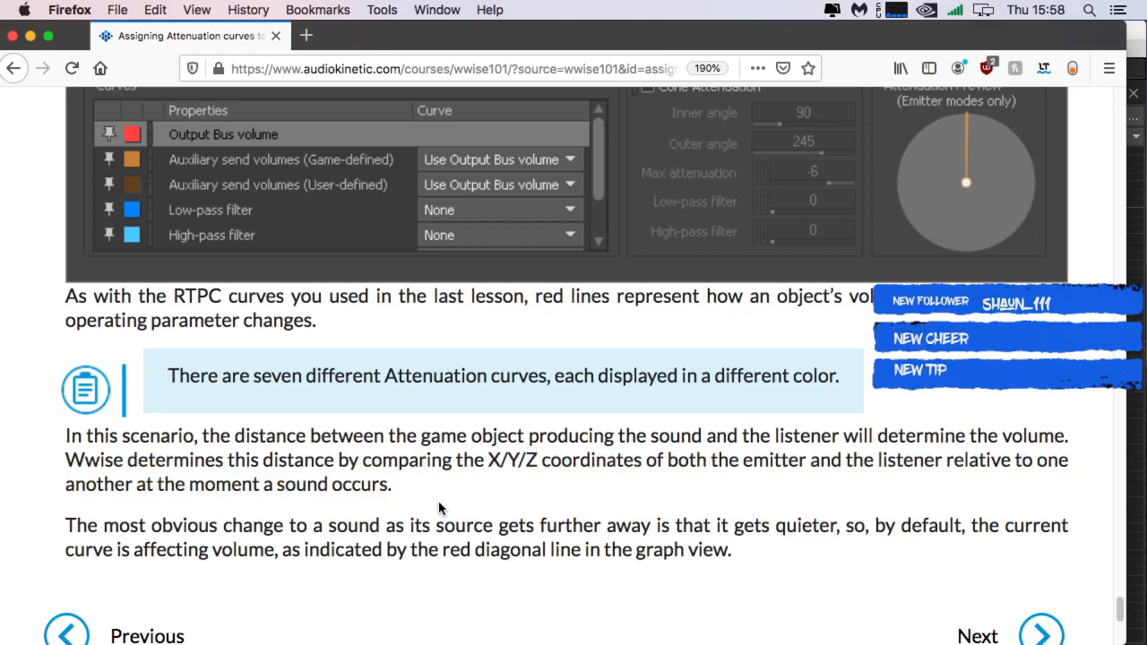
Step: Review the end of the lesson page and open the next course page, Adjusting Attenuation curves
{"action": "scroll", "coordinate": [438, 501], "scroll_direction": "down", "scroll_amount": 8}
{"action": "scroll", "coordinate": [338, 508], "scroll_direction": "up", "scroll_amount": 2}
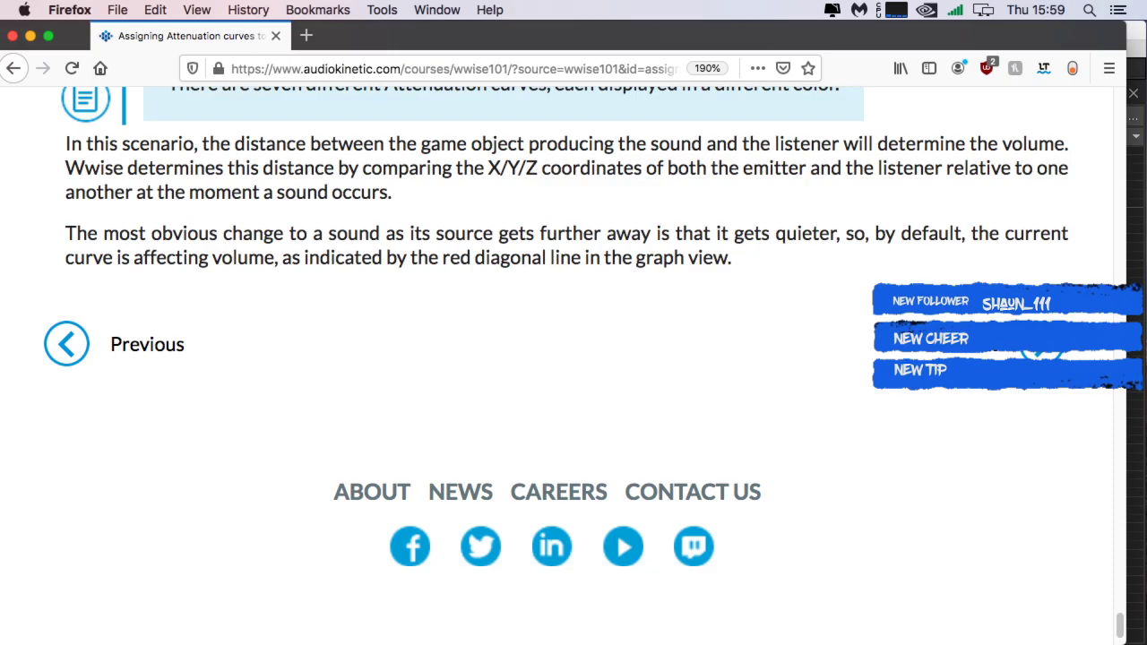
{"action": "scroll", "coordinate": [689, 280], "scroll_direction": "up", "scroll_amount": 10}
{"action": "scroll", "coordinate": [355, 195], "scroll_direction": "down", "scroll_amount": 1}
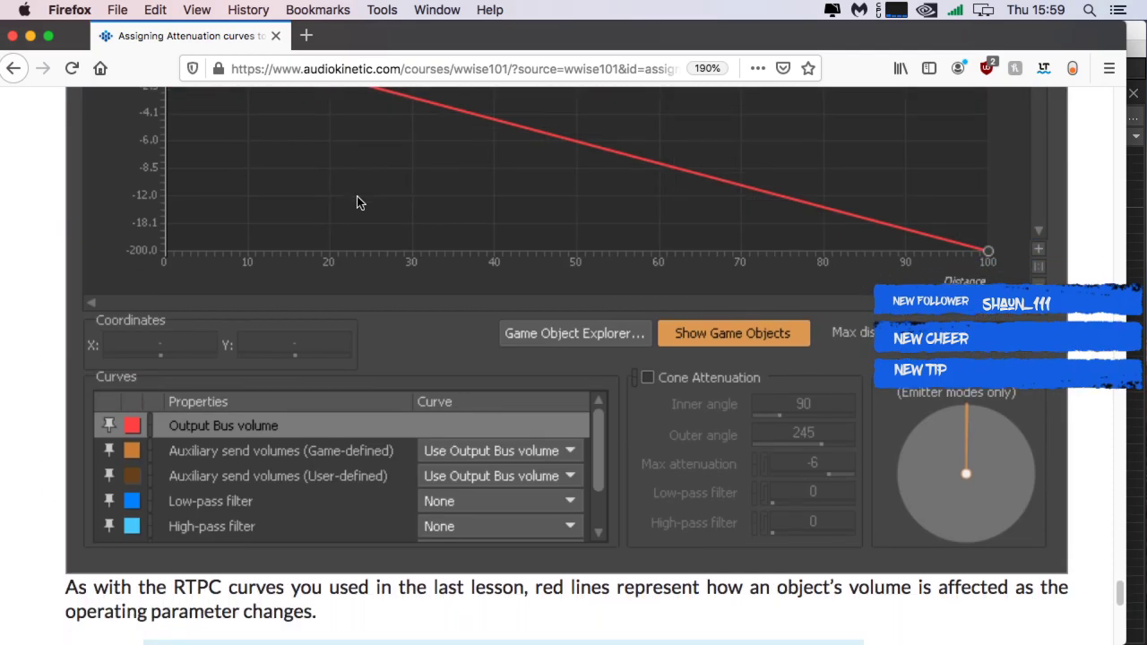
{"action": "scroll", "coordinate": [356, 194], "scroll_direction": "up", "scroll_amount": 9}
{"action": "scroll", "coordinate": [356, 195], "scroll_direction": "down", "scroll_amount": 10}
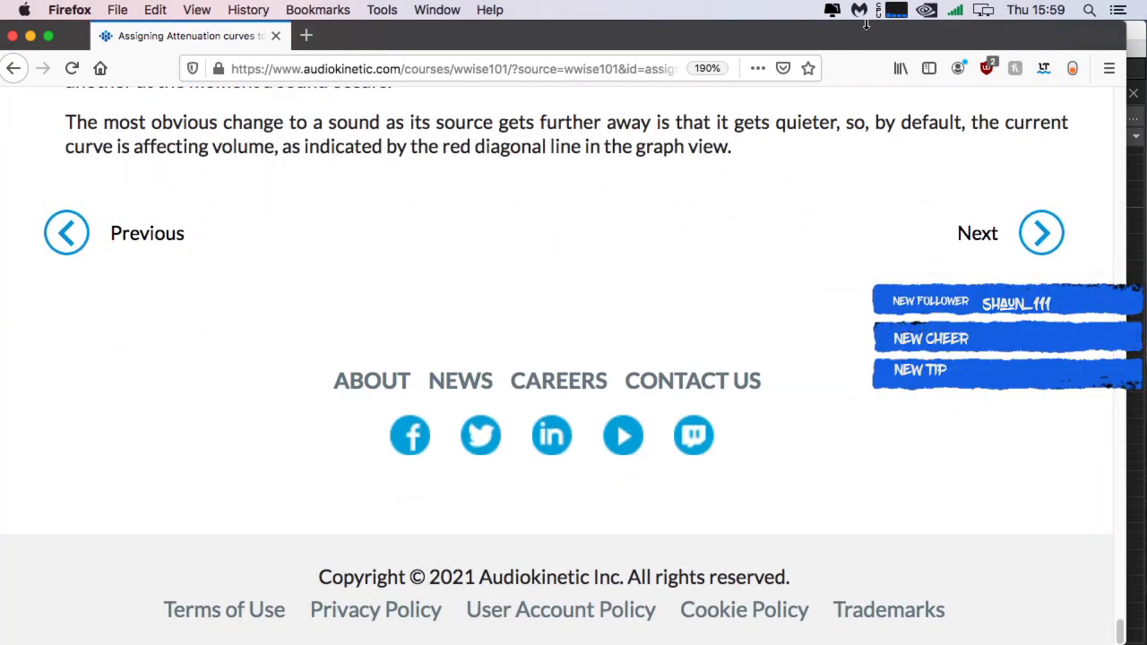
{"action": "left_click", "coordinate": [1038, 232]}
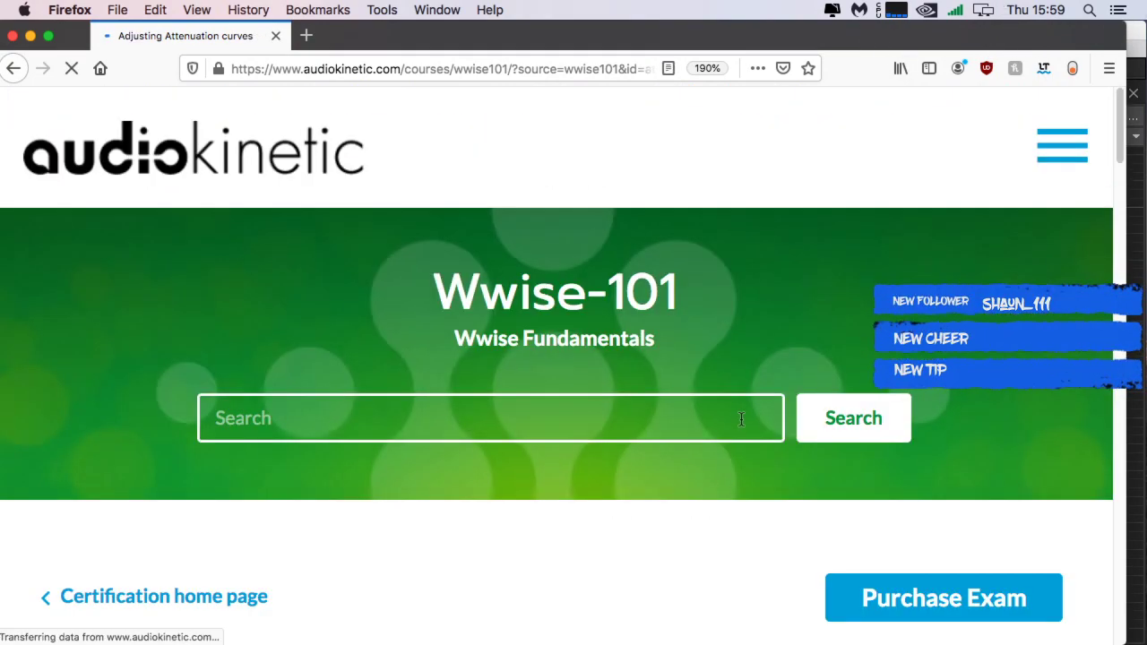
{"action": "scroll", "coordinate": [379, 570], "scroll_direction": "down", "scroll_amount": 15}
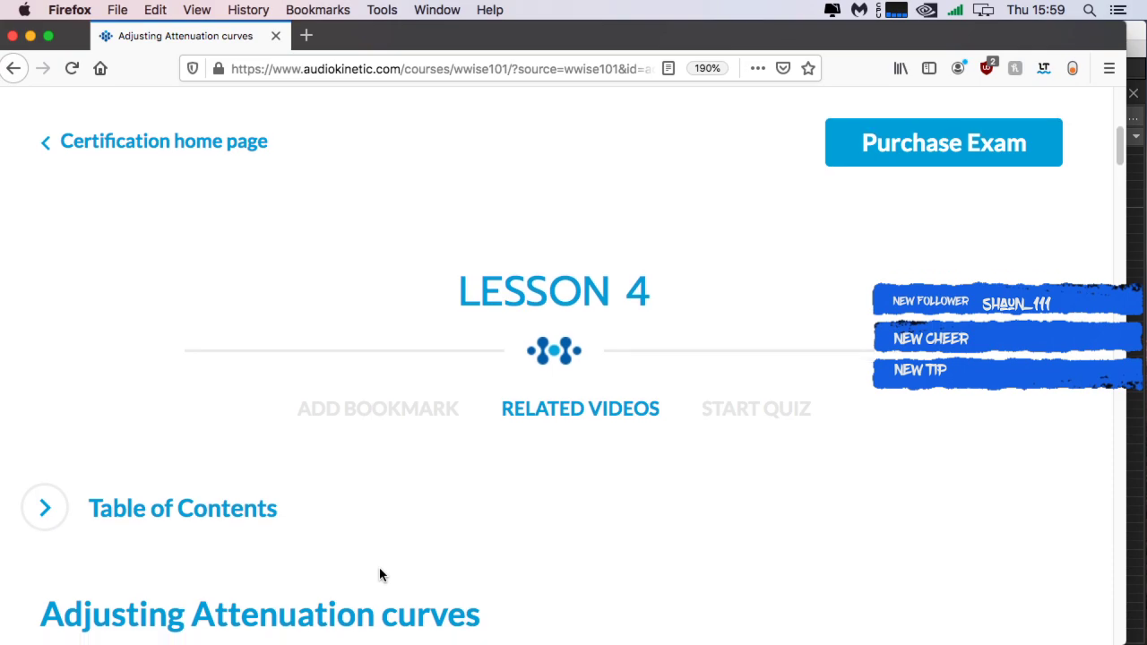
Step: Read the Adjusting Attenuation curves introduction on distance units and the X axis, plus step 1 about the Max distance property
{"action": "scroll", "coordinate": [377, 568], "scroll_direction": "down", "scroll_amount": 4}
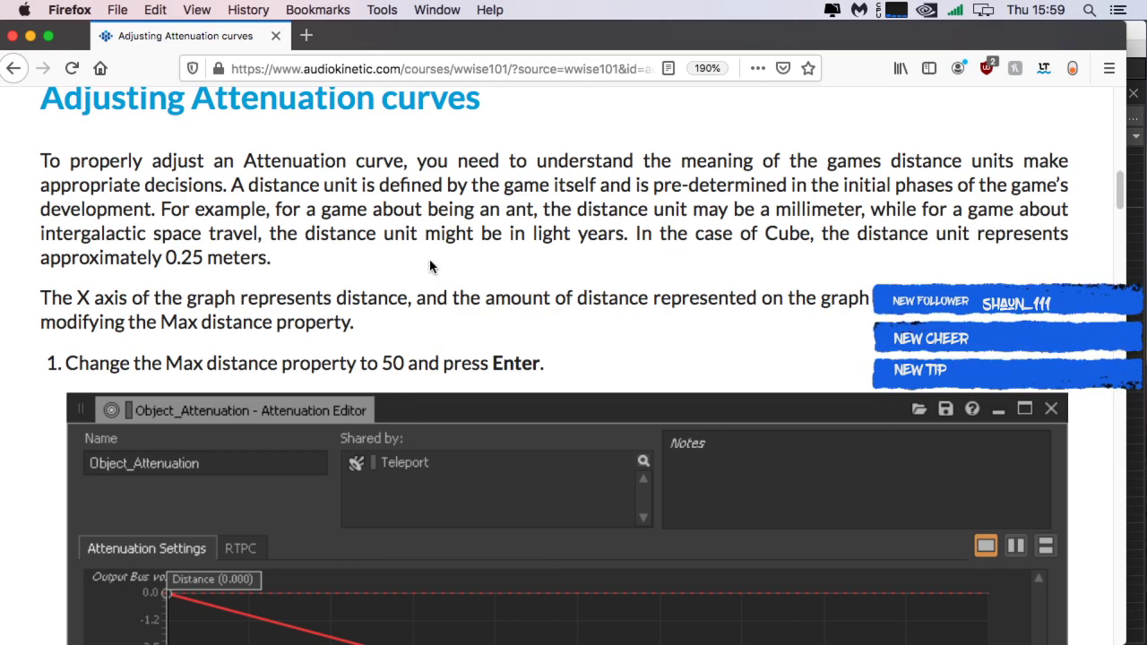
{"action": "left_click_drag", "start_coordinate": [684, 185], "coordinate": [940, 269]}
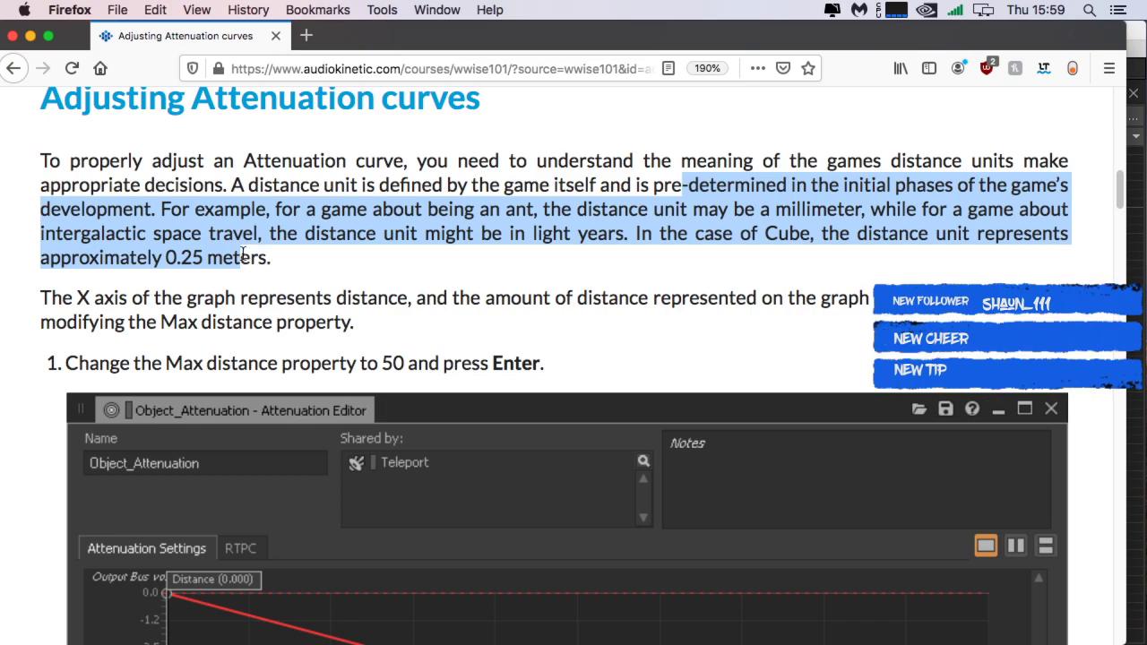
{"action": "left_click", "coordinate": [191, 300]}
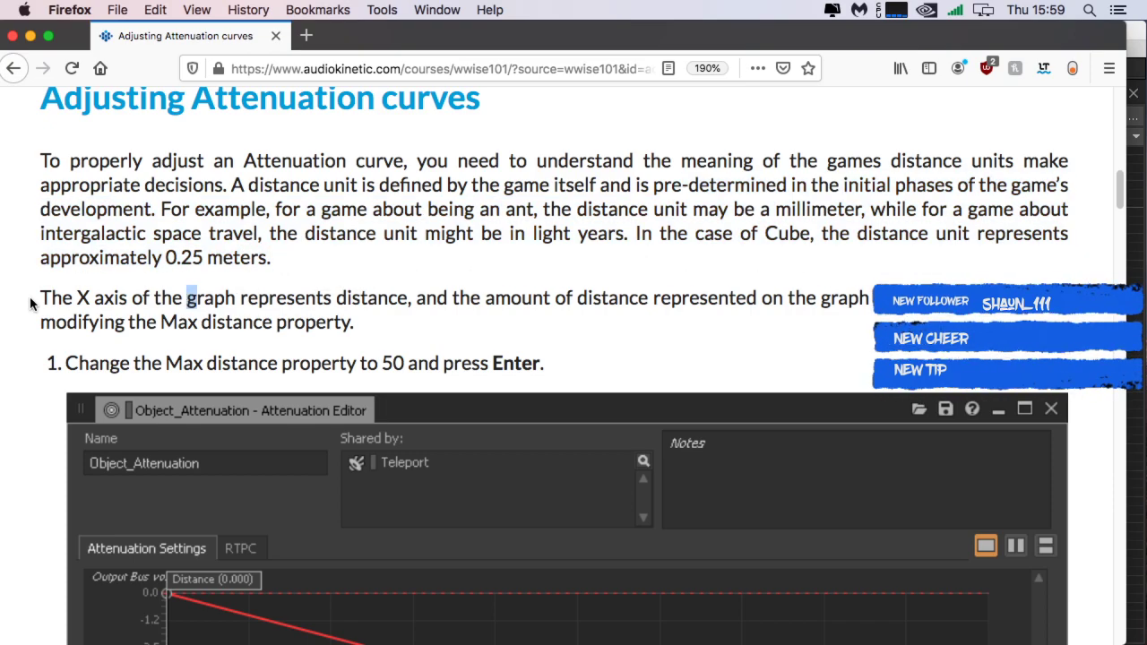
{"action": "left_click_drag", "start_coordinate": [36, 304], "coordinate": [377, 326]}
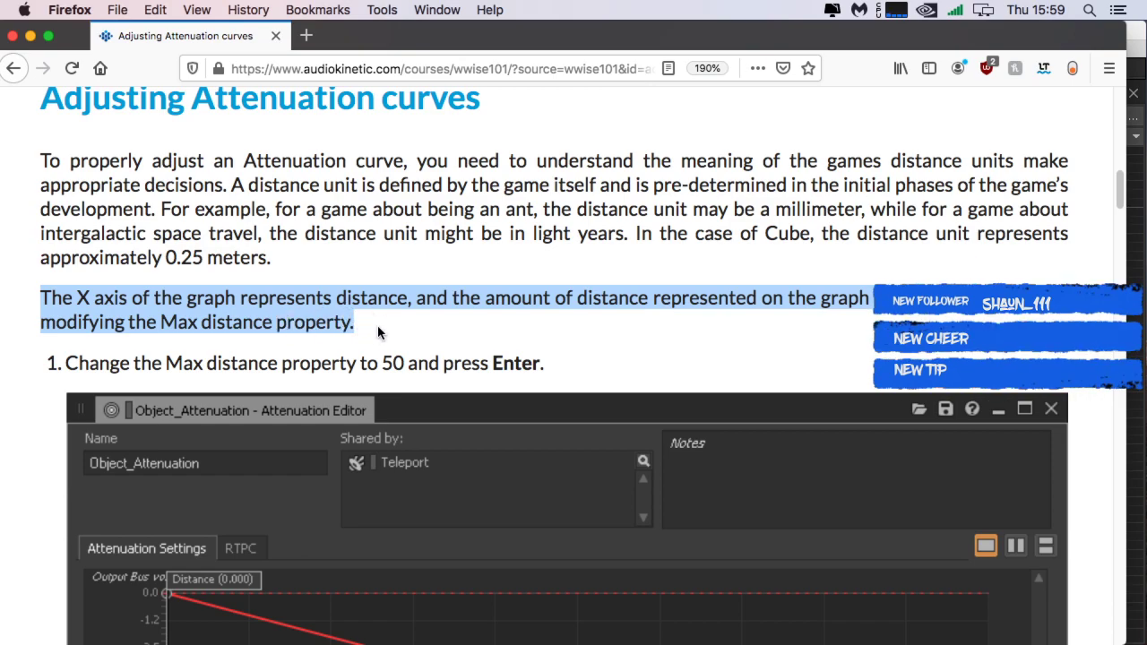
{"action": "left_click", "coordinate": [378, 326]}
{"action": "scroll", "coordinate": [374, 336], "scroll_direction": "down", "scroll_amount": 3}
{"action": "scroll", "coordinate": [91, 199], "scroll_direction": "up", "scroll_amount": 1}
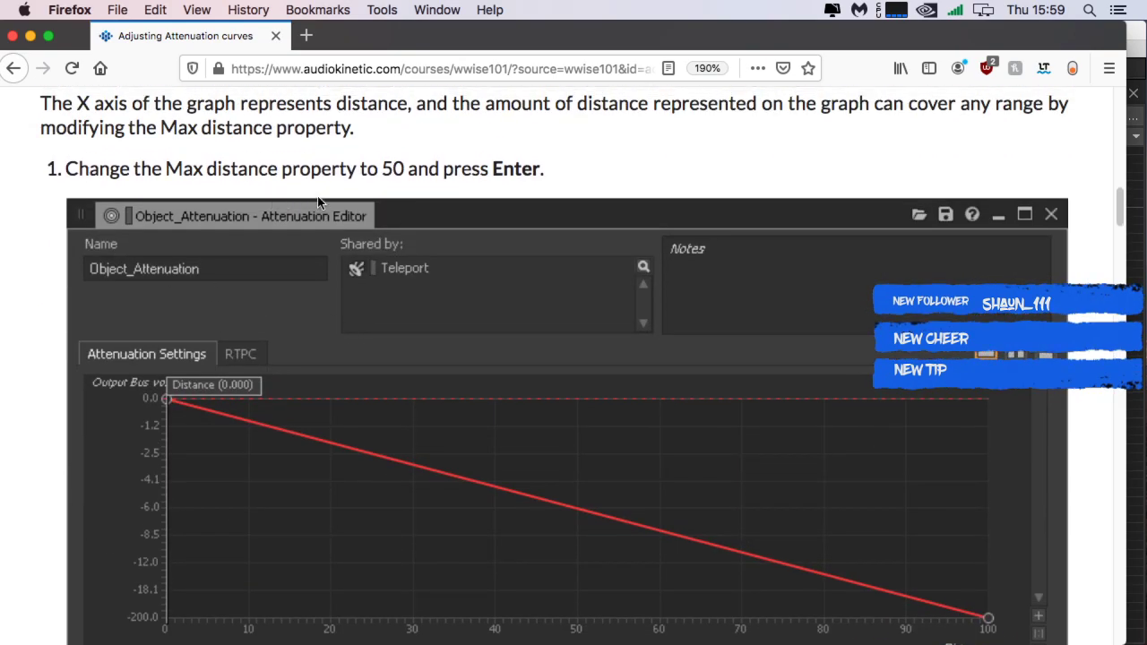
Step: Return to Wwise and set the Max distance of Object_Attenuation to 50
{"action": "scroll", "coordinate": [538, 202], "scroll_direction": "down", "scroll_amount": 4}
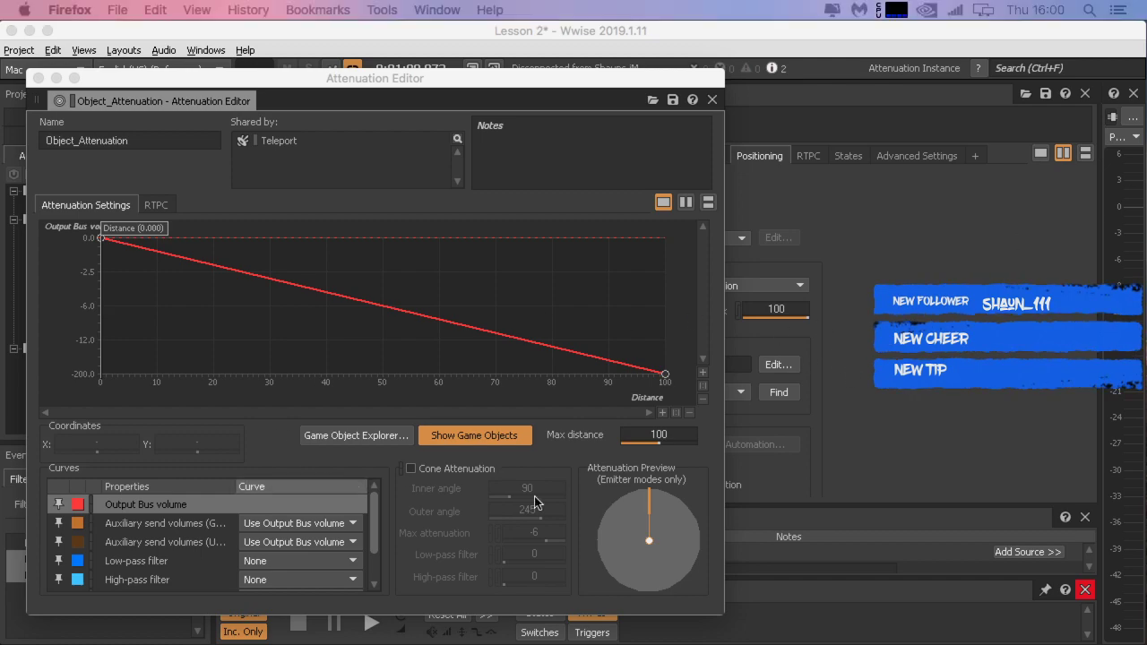
{"action": "left_click", "coordinate": [668, 435]}
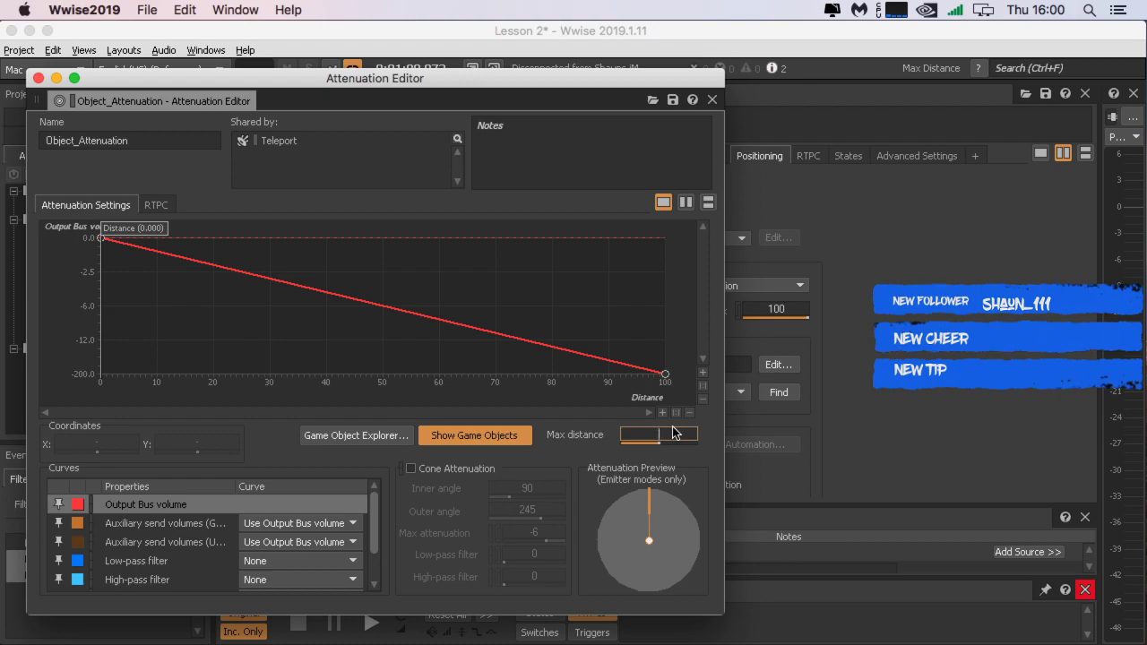
{"action": "type", "text": "50"}
{"action": "key", "text": "Return"}
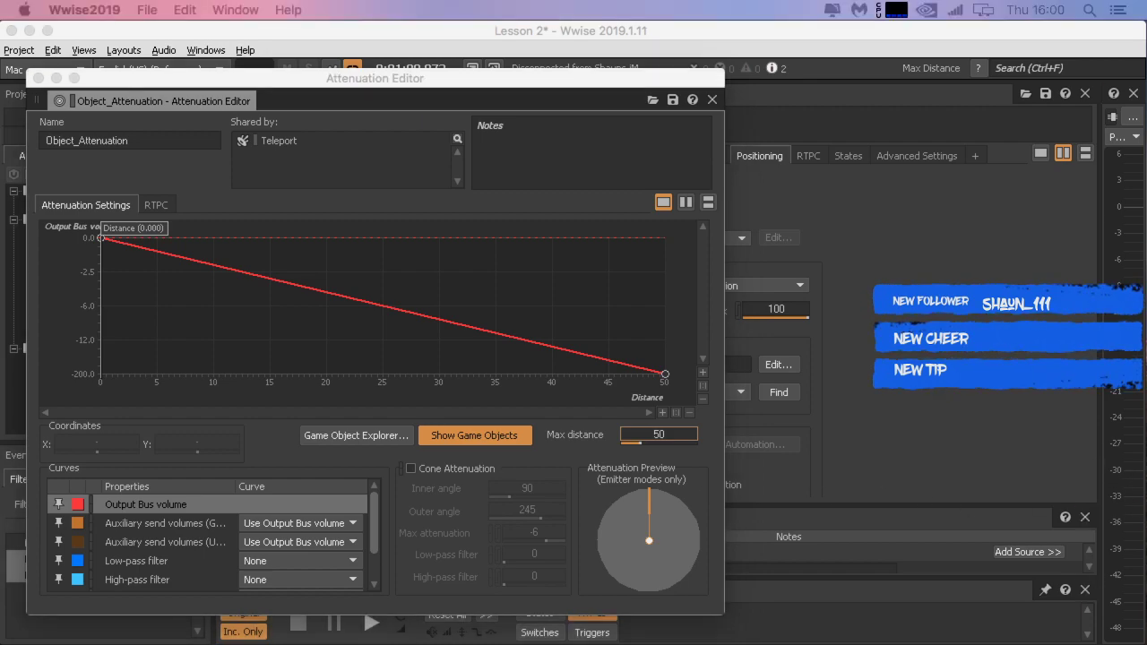
Step: Switch to Firefox and read the course text about auditioning distance changes with the Distance parameter cursor while the sound plays
{"action": "mouse_move", "coordinate": [1146, 36]}
{"action": "left_mouse_down"}
{"action": "mouse_move", "coordinate": [379, 36]}
{"action": "mouse_move", "coordinate": [1146, 45]}
{"action": "left_mouse_up"}
{"action": "left_click_drag", "start_coordinate": [1146, 35], "coordinate": [744, 4]}
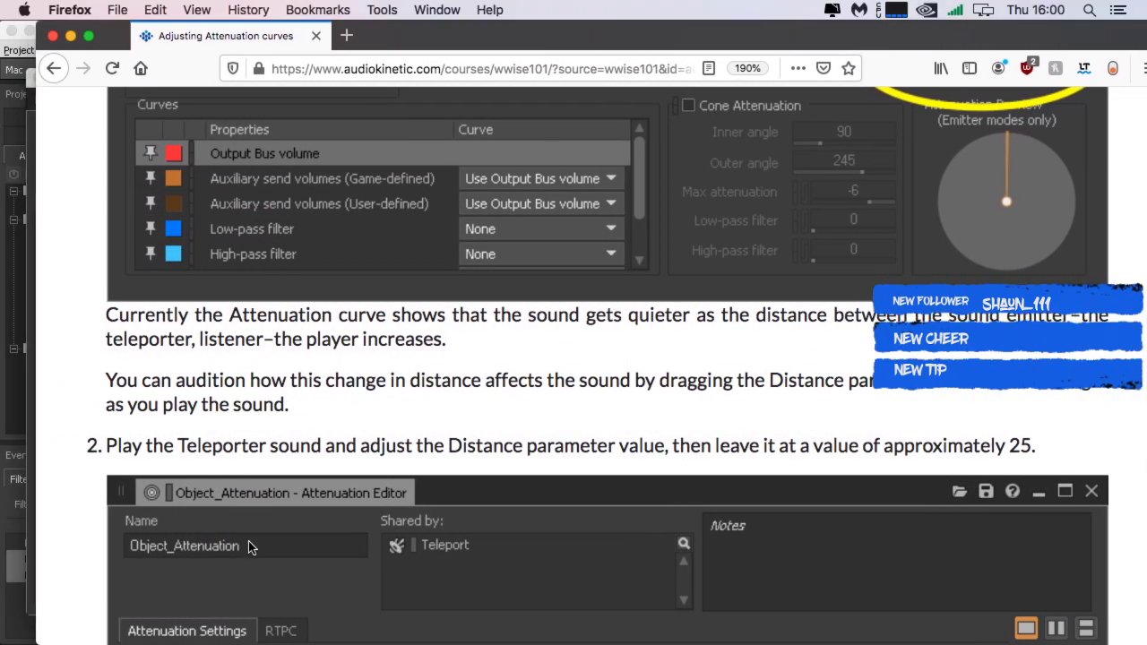
{"action": "scroll", "coordinate": [254, 434], "scroll_direction": "up", "scroll_amount": 3}
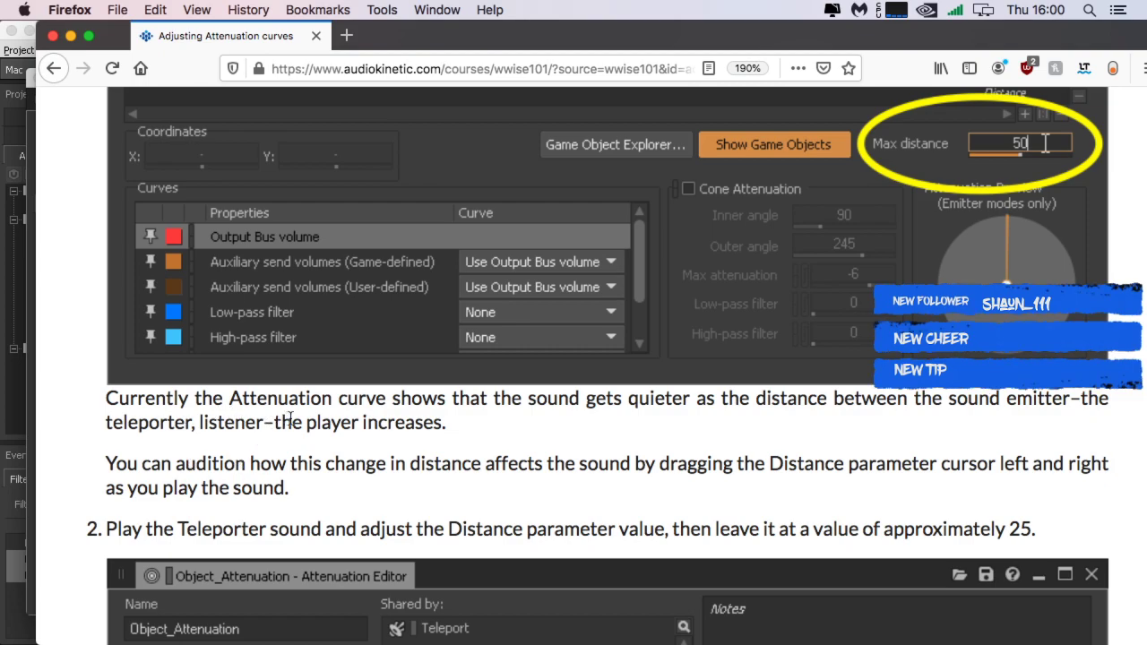
{"action": "scroll", "coordinate": [403, 484], "scroll_direction": "down", "scroll_amount": 2}
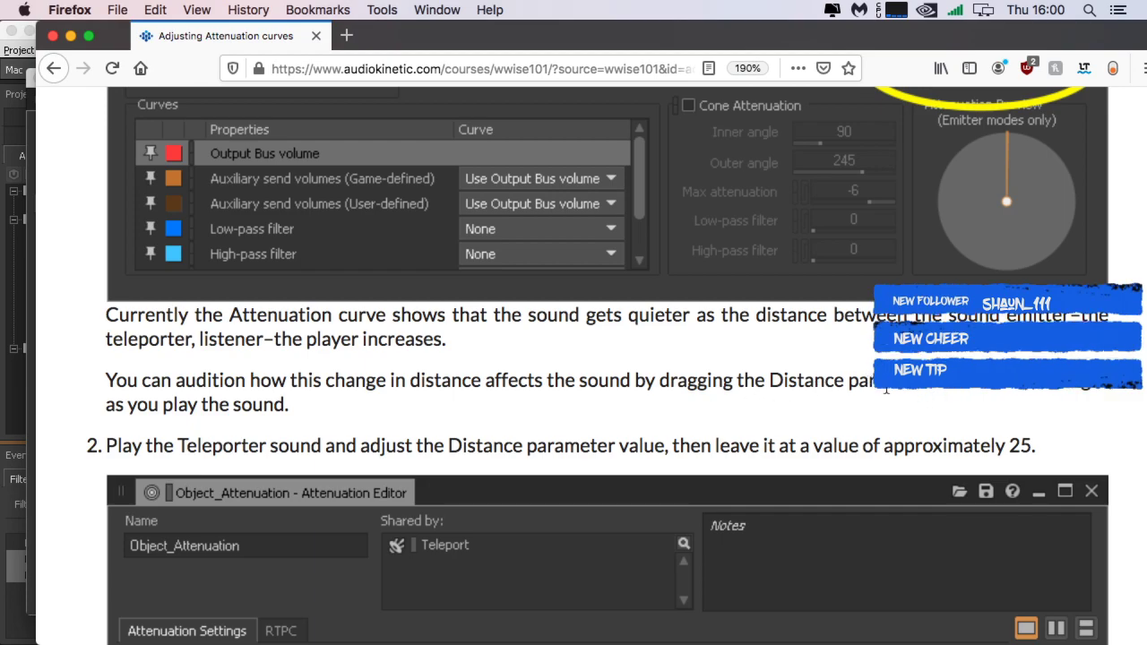
{"action": "left_click_drag", "start_coordinate": [1003, 387], "coordinate": [1069, 401]}
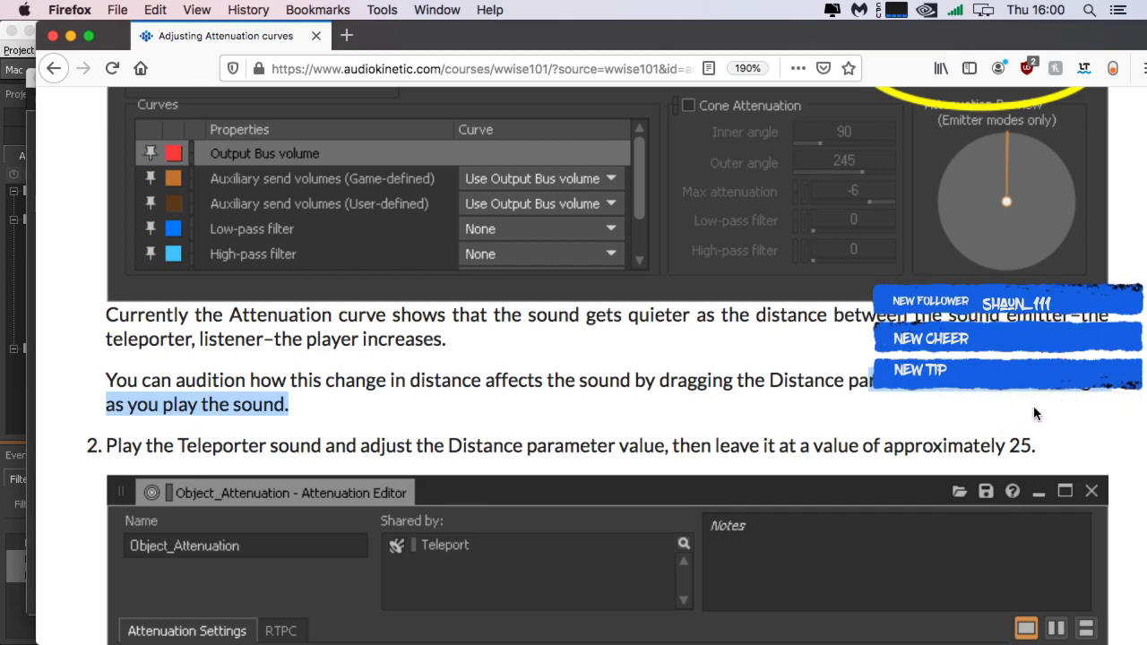
{"action": "left_click", "coordinate": [227, 445]}
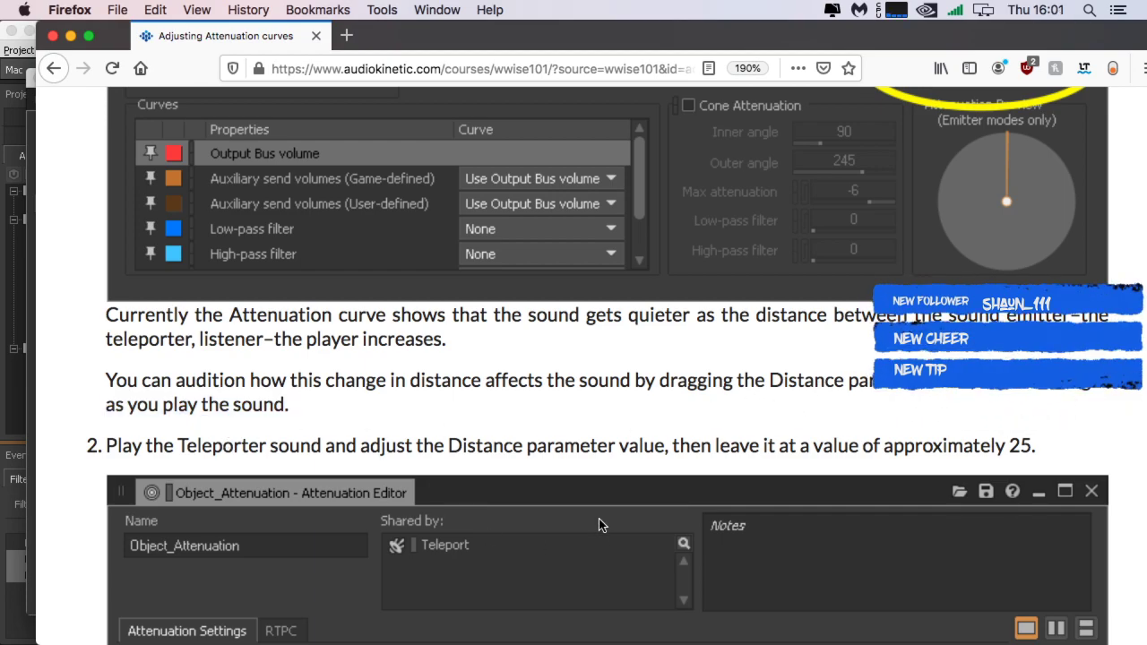
Step: Compare the course's Max distance illustration with step 2 and its illustration of setting the Distance parameter to approximately 25
{"action": "scroll", "coordinate": [597, 519], "scroll_direction": "up", "scroll_amount": 5}
{"action": "scroll", "coordinate": [598, 519], "scroll_direction": "down", "scroll_amount": 4}
{"action": "scroll", "coordinate": [587, 532], "scroll_direction": "up", "scroll_amount": 3}
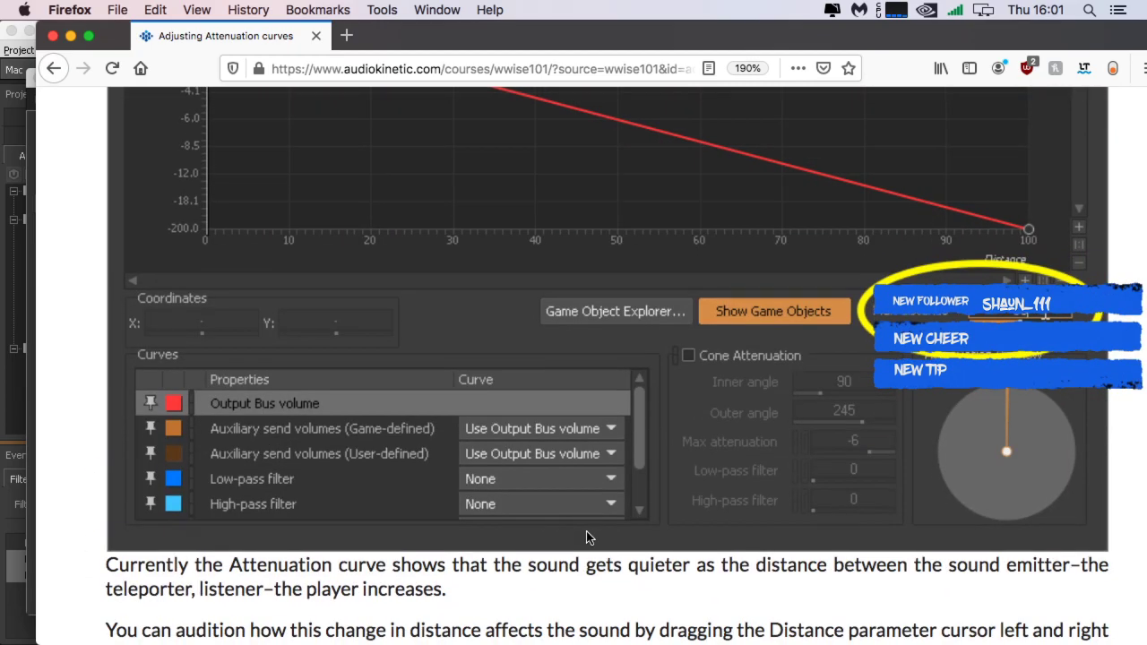
{"action": "scroll", "coordinate": [587, 531], "scroll_direction": "down", "scroll_amount": 9}
{"action": "scroll", "coordinate": [587, 536], "scroll_direction": "up", "scroll_amount": 1}
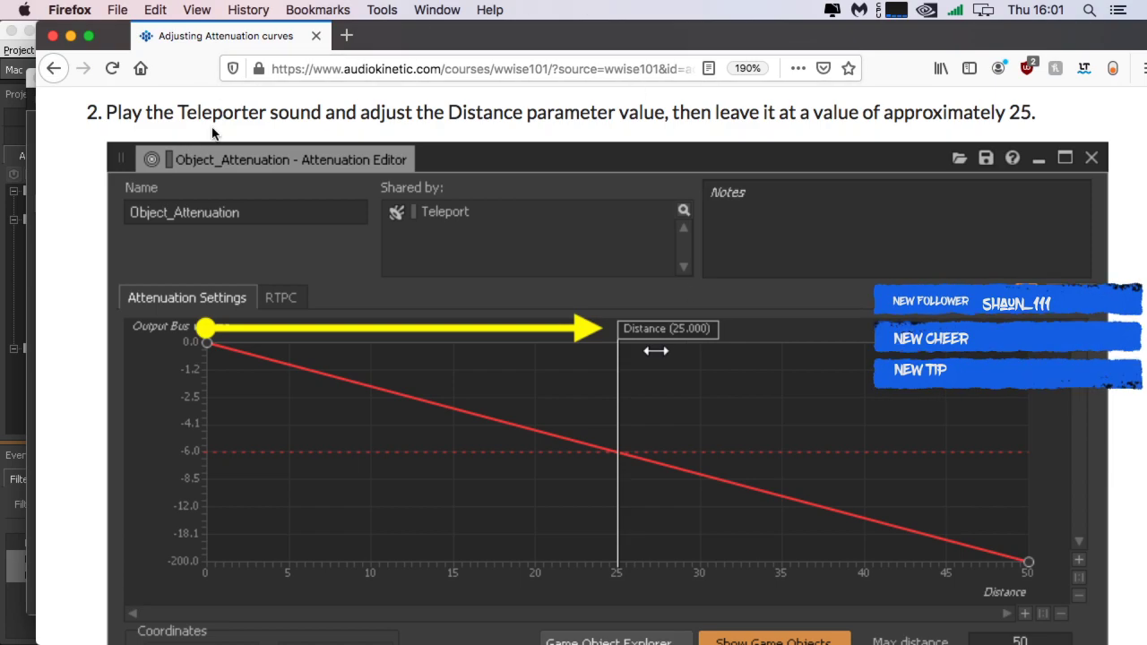
Step: Move the Attenuation Editor clear of the Project Explorer in Wwise, and recheck step 2 and its Distance parameter illustration in Firefox
{"action": "left_click", "coordinate": [73, 35]}
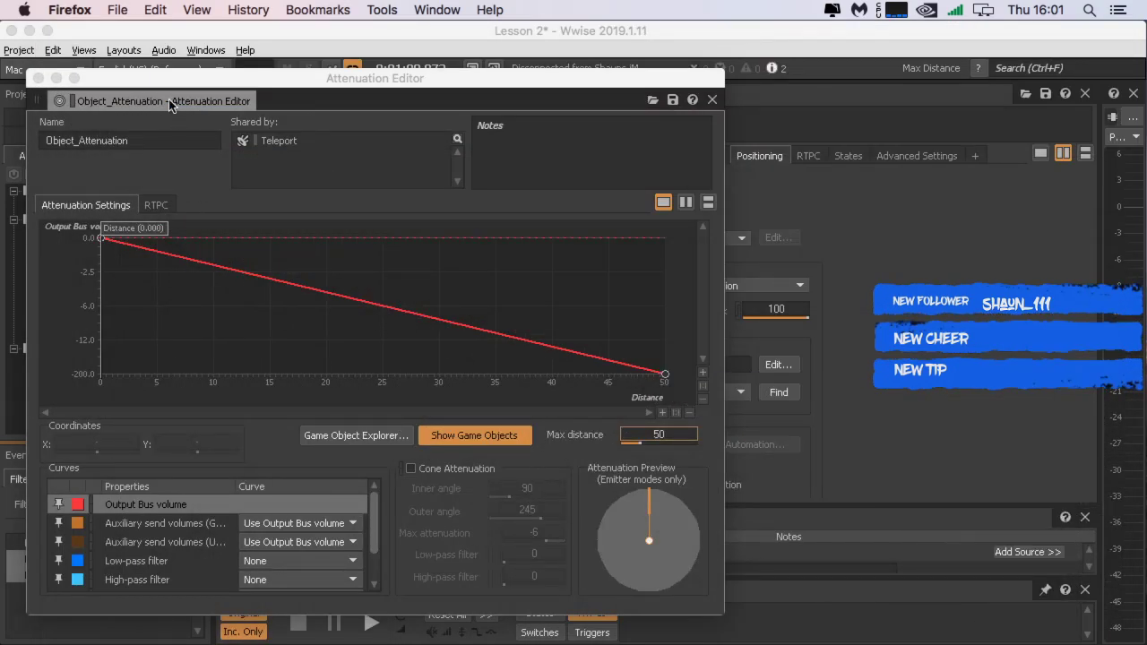
{"action": "left_click_drag", "start_coordinate": [271, 74], "coordinate": [464, 78]}
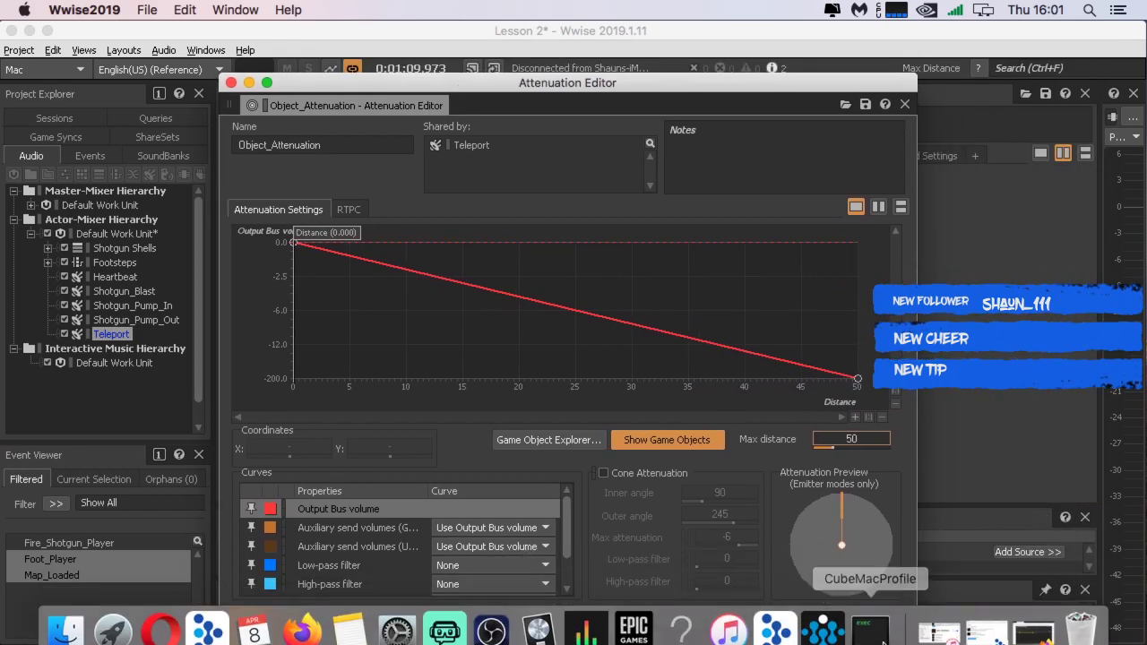
{"action": "mouse_move", "coordinate": [858, 625]}
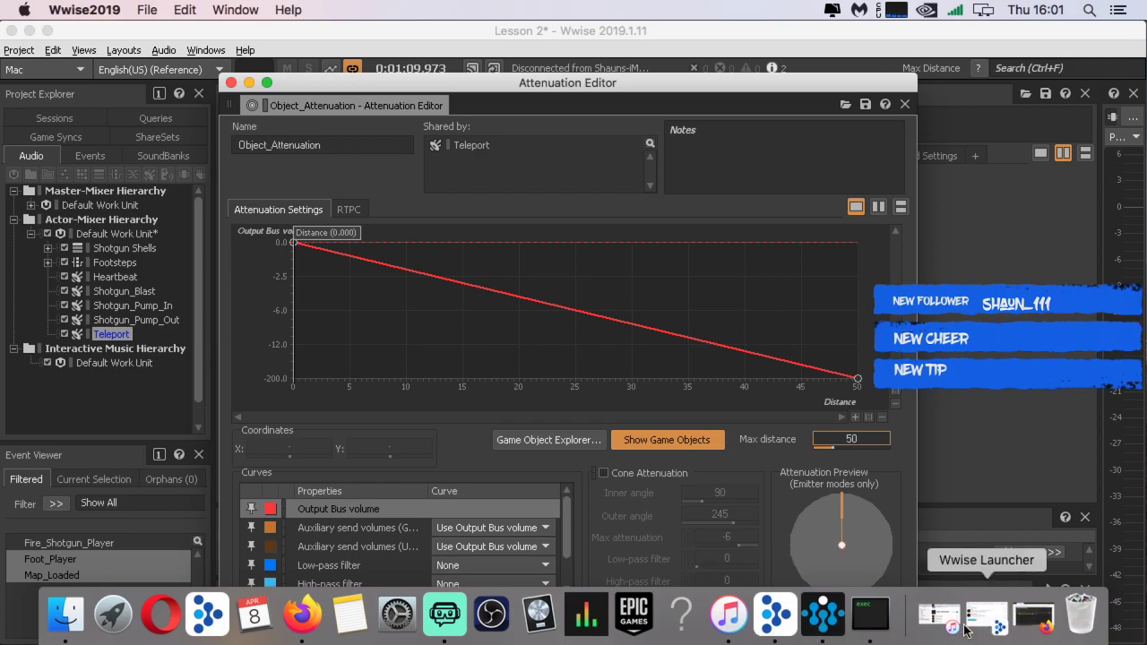
{"action": "left_click", "coordinate": [1034, 617]}
{"action": "scroll", "coordinate": [566, 489], "scroll_direction": "down", "scroll_amount": 3}
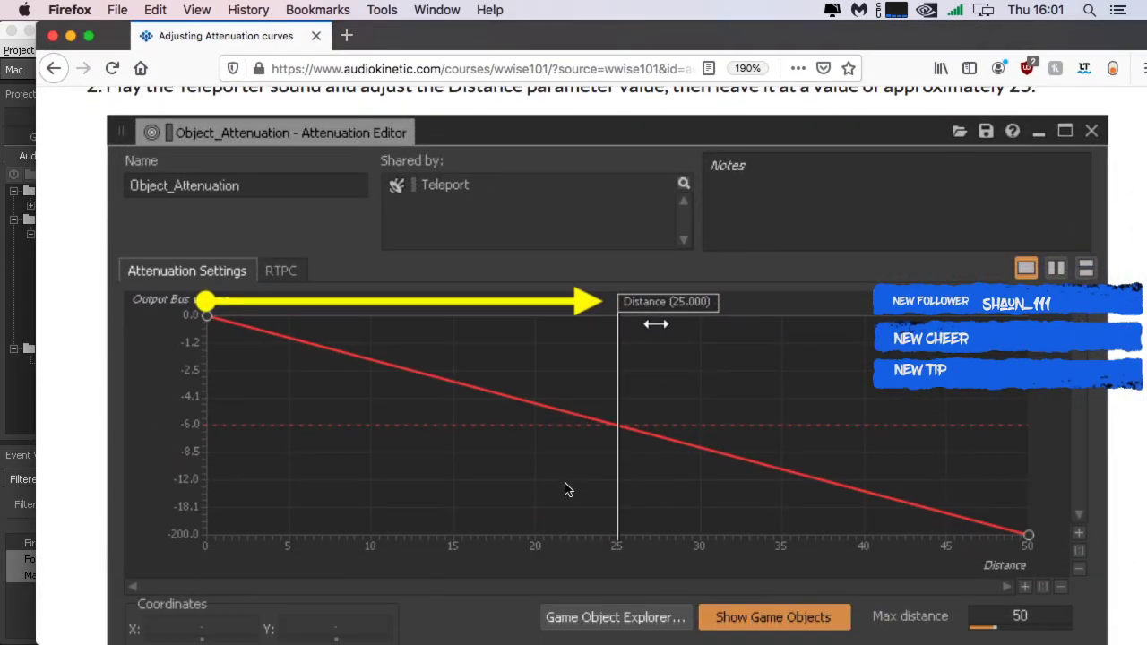
{"action": "scroll", "coordinate": [592, 444], "scroll_direction": "up", "scroll_amount": 4}
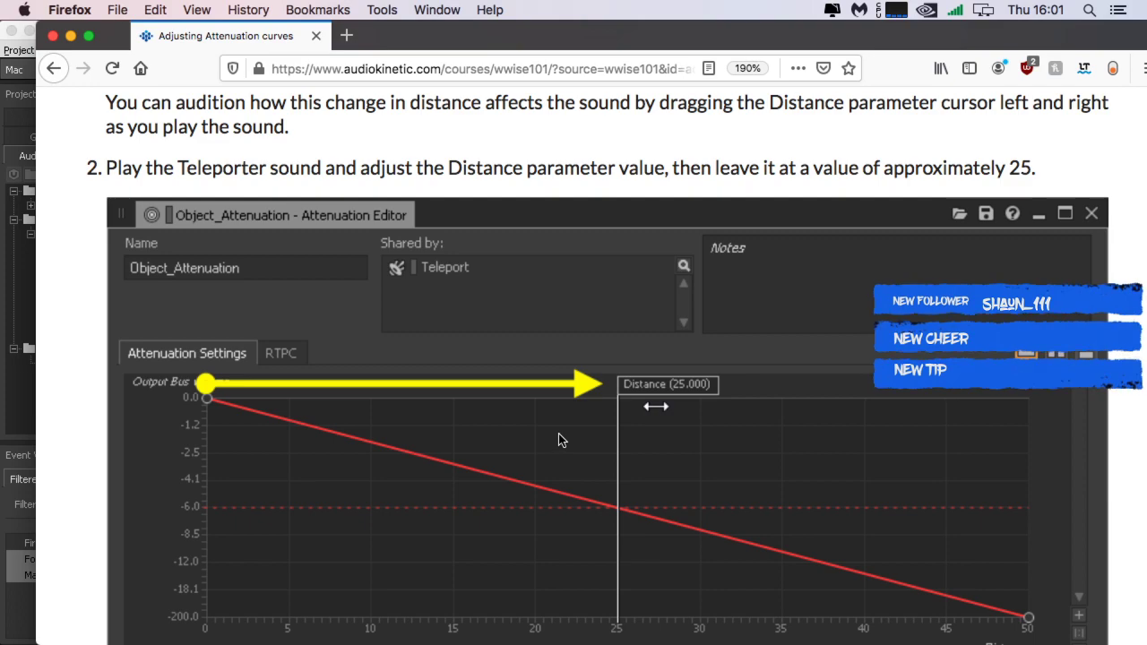
{"action": "scroll", "coordinate": [750, 419], "scroll_direction": "down", "scroll_amount": 5}
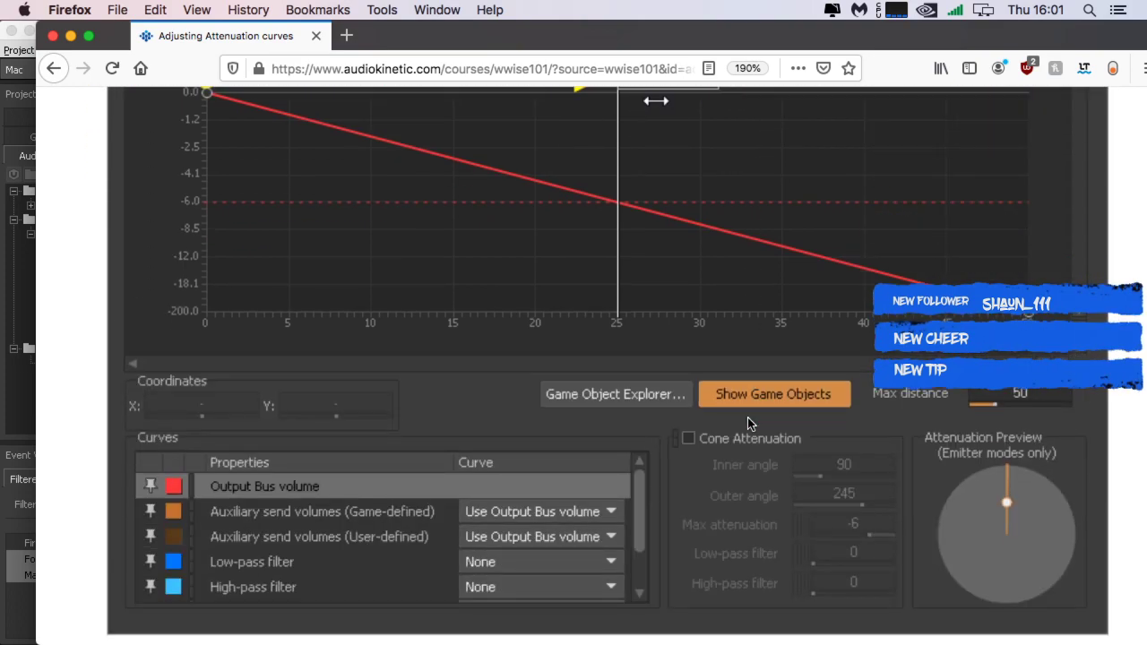
{"action": "scroll", "coordinate": [750, 423], "scroll_direction": "up", "scroll_amount": 5}
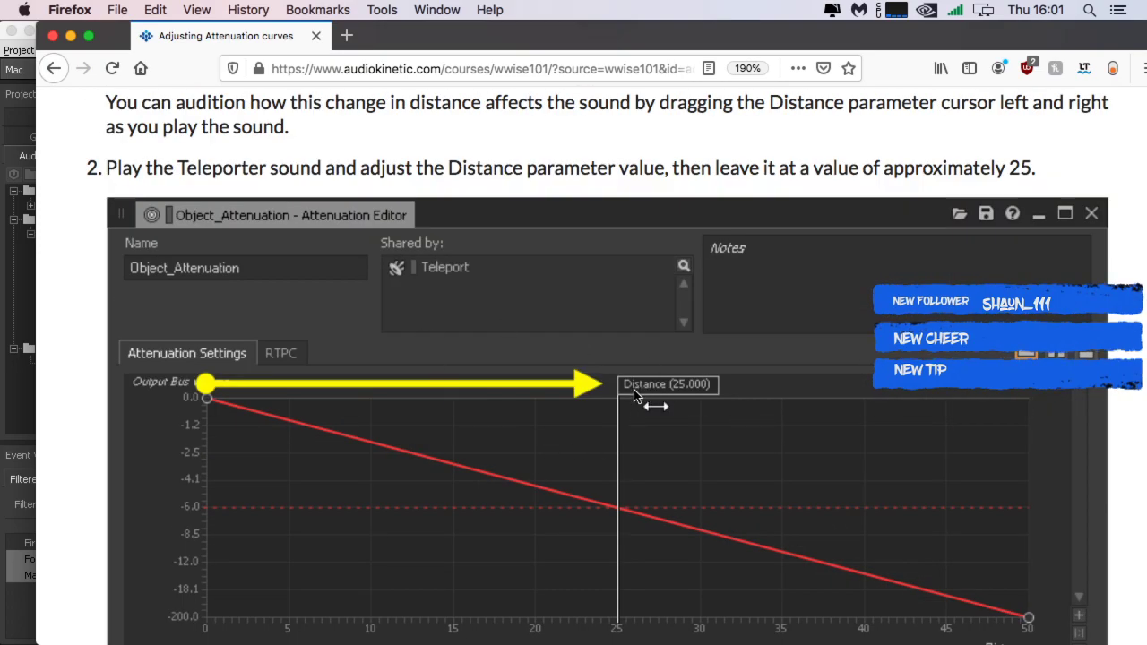
Step: Return to Wwise, dock the Attenuation Editor above Teleport's Sound Property Editor, and enlarge its pane
{"action": "left_click", "coordinate": [51, 37]}
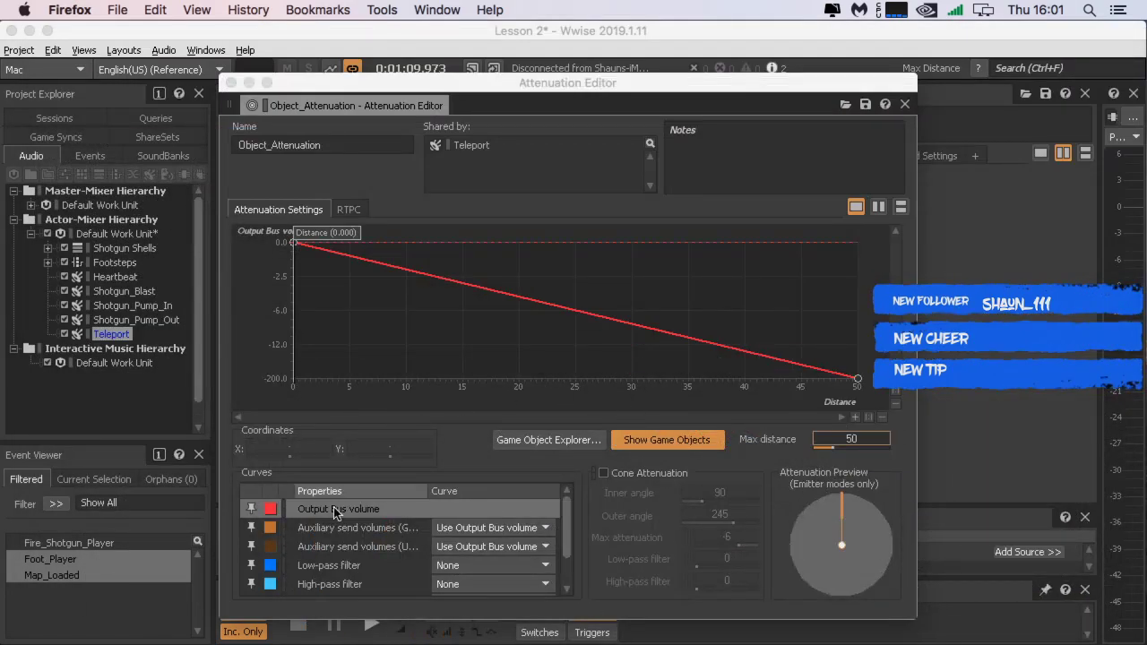
{"action": "left_click_drag", "start_coordinate": [385, 101], "coordinate": [450, 121]}
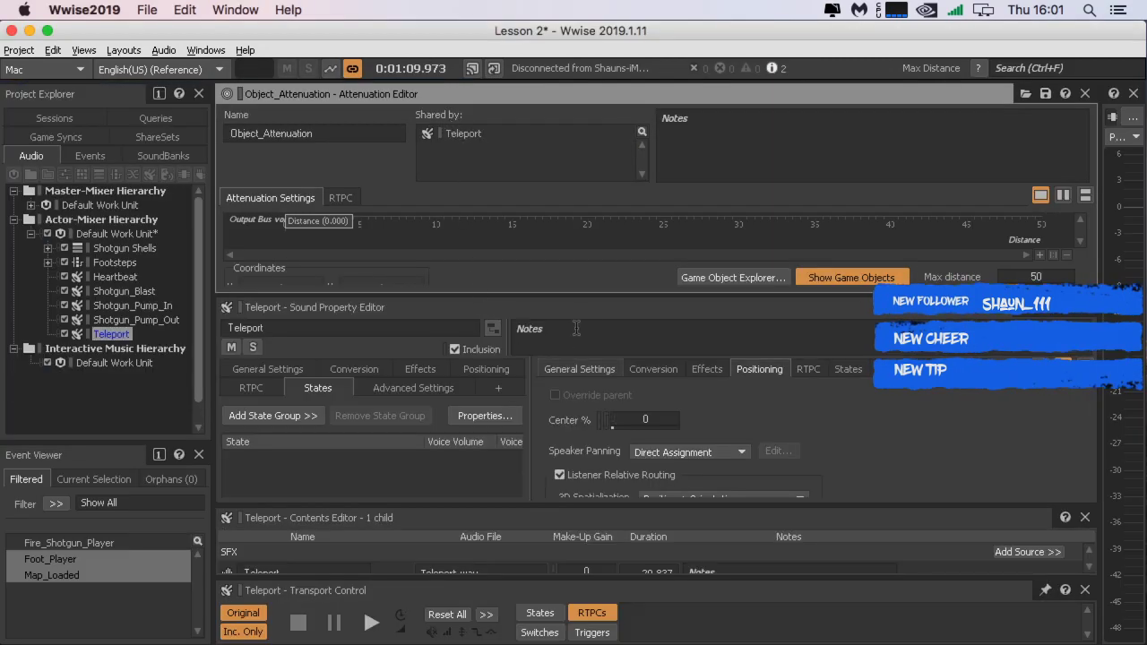
{"action": "left_click_drag", "start_coordinate": [580, 294], "coordinate": [578, 447]}
{"action": "left_click_drag", "start_coordinate": [543, 589], "coordinate": [540, 595]}
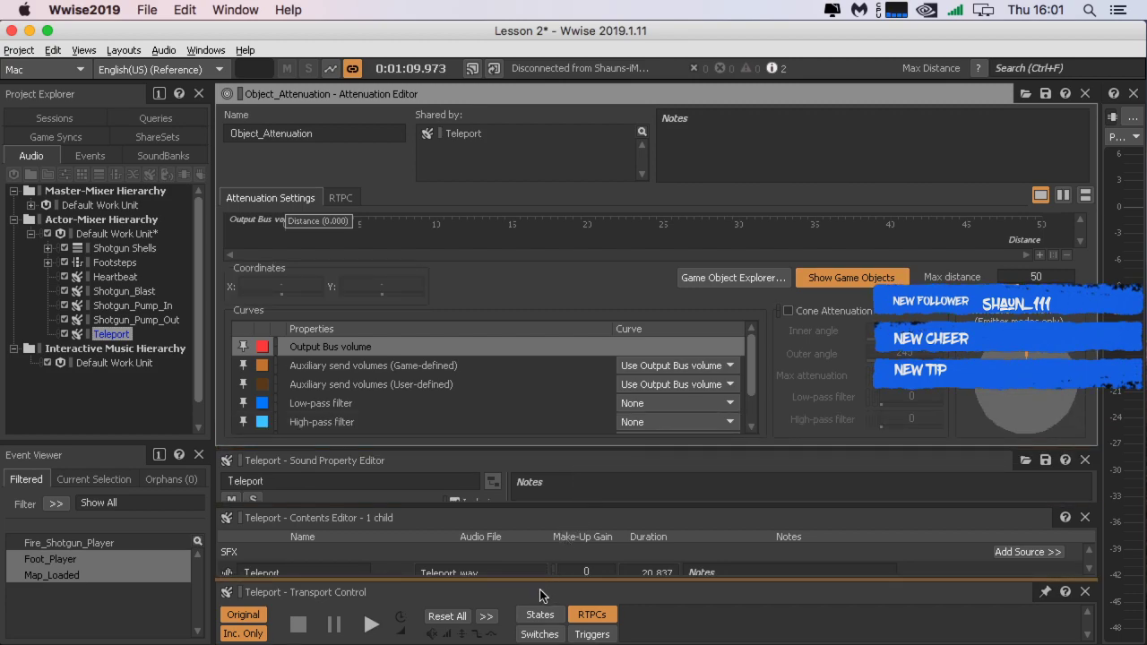
Step: Audition the Teleport sound and lower its Voice Volume to -8
{"action": "left_click", "coordinate": [368, 627]}
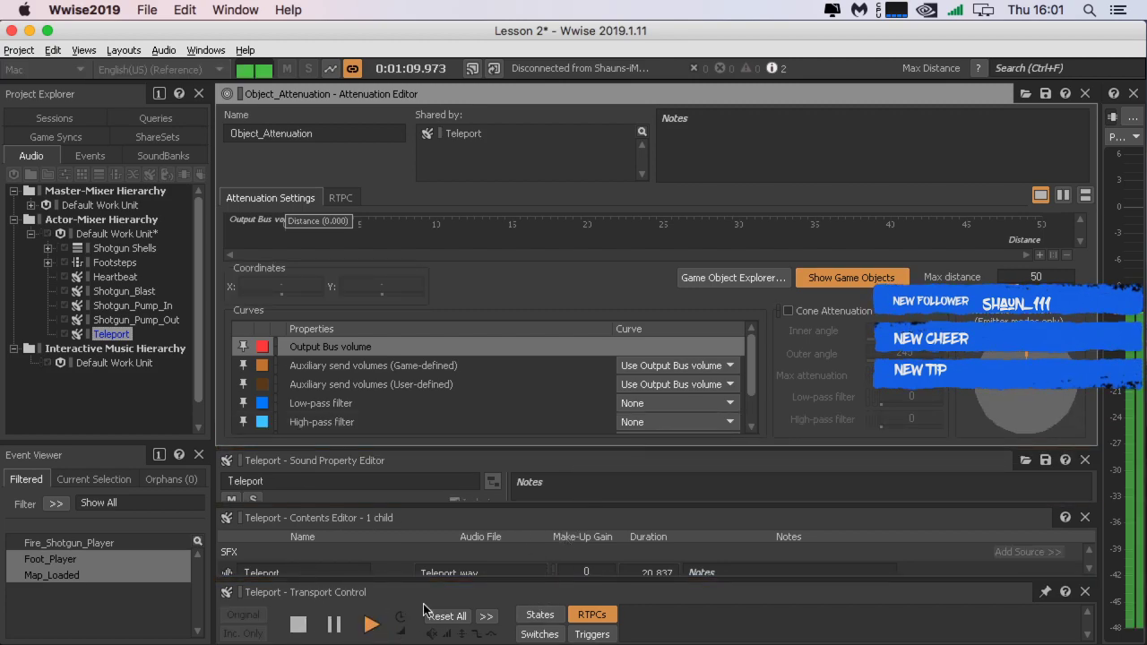
{"action": "left_click", "coordinate": [334, 625]}
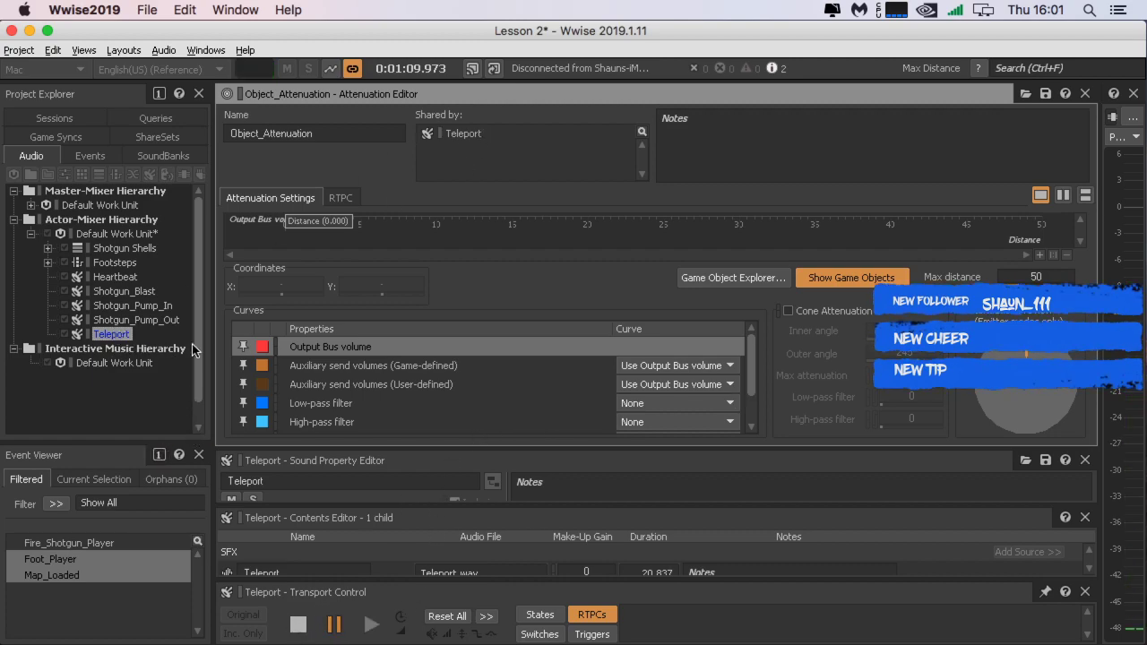
{"action": "double_click", "coordinate": [118, 336]}
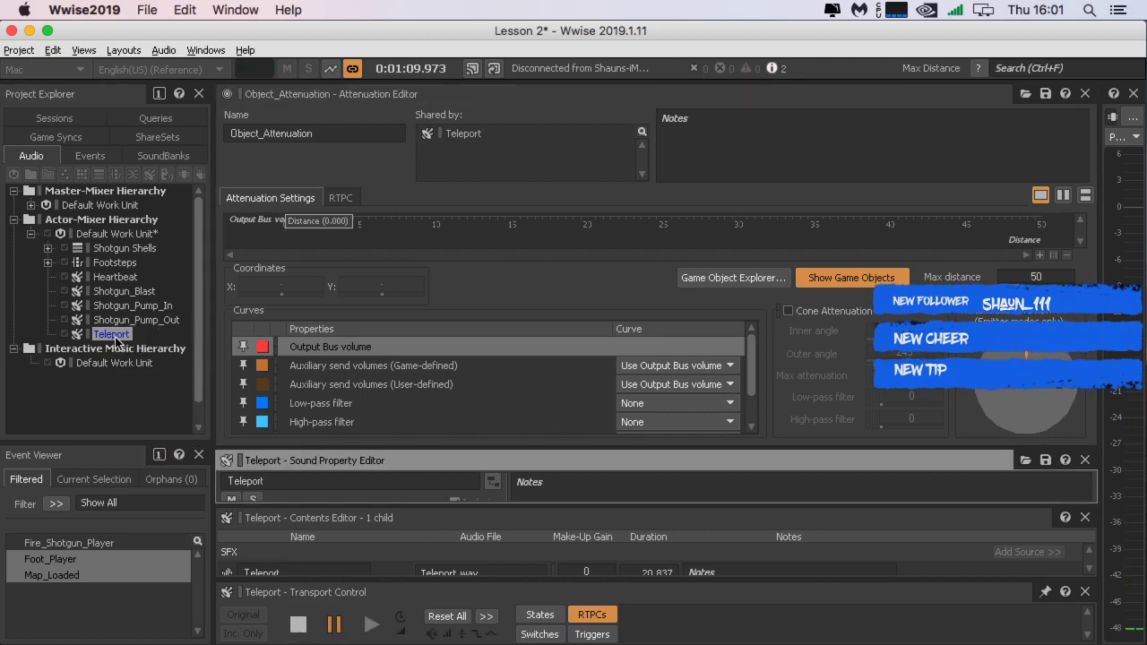
{"action": "left_click", "coordinate": [376, 445]}
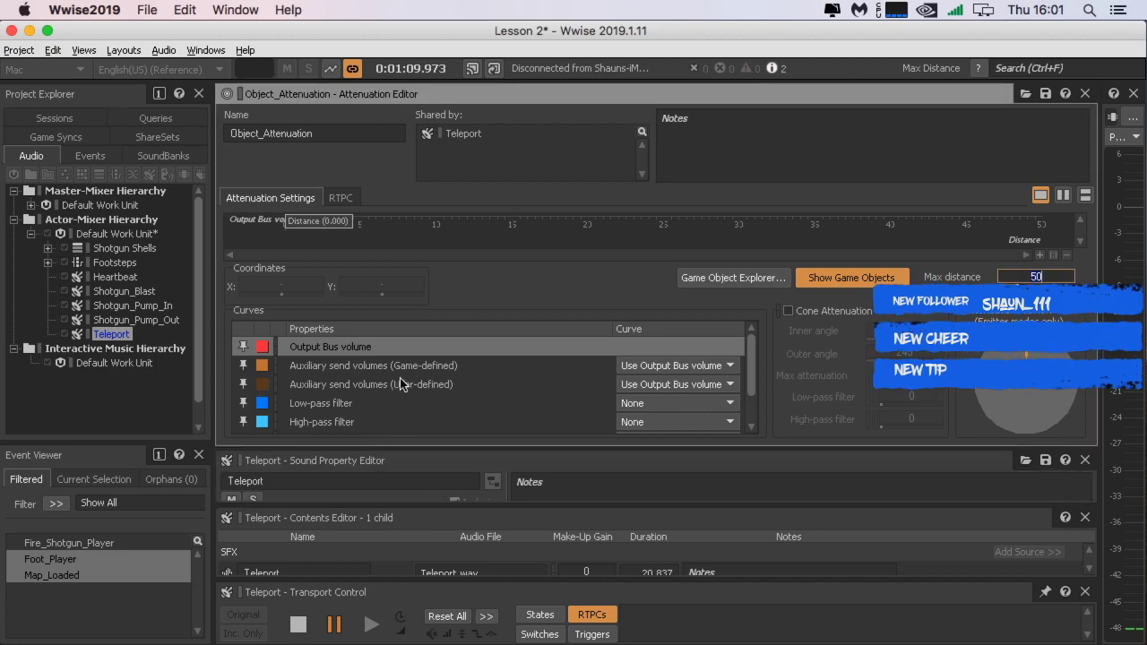
{"action": "left_click_drag", "start_coordinate": [436, 445], "coordinate": [499, 129]}
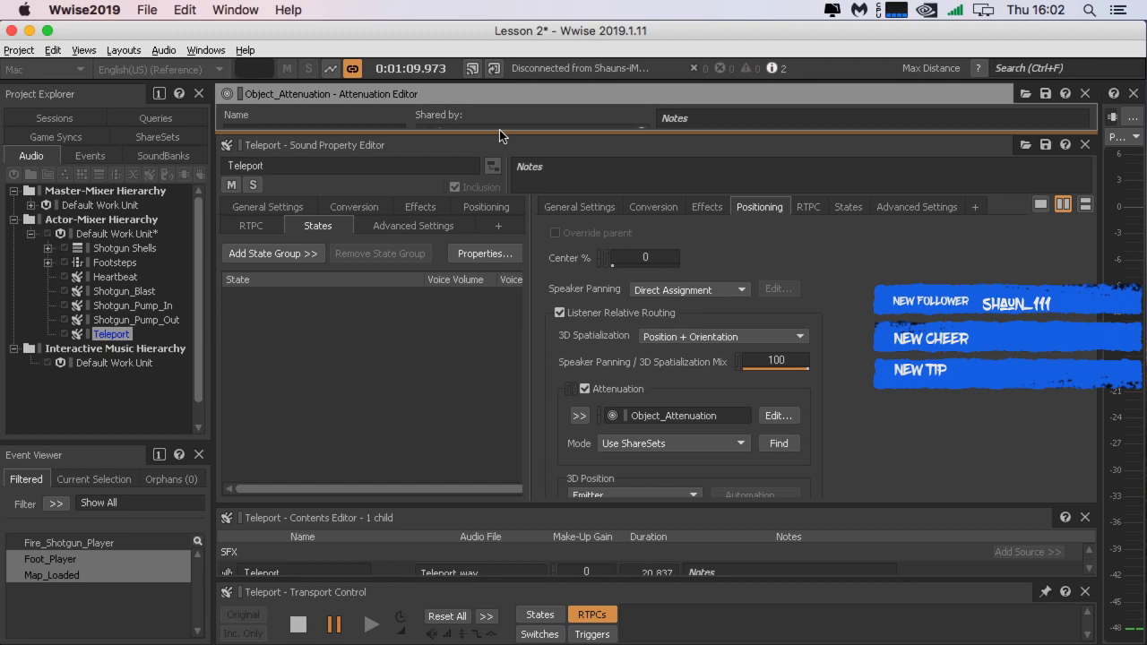
{"action": "left_click", "coordinate": [585, 213]}
{"action": "left_click_drag", "start_coordinate": [589, 300], "coordinate": [589, 308]}
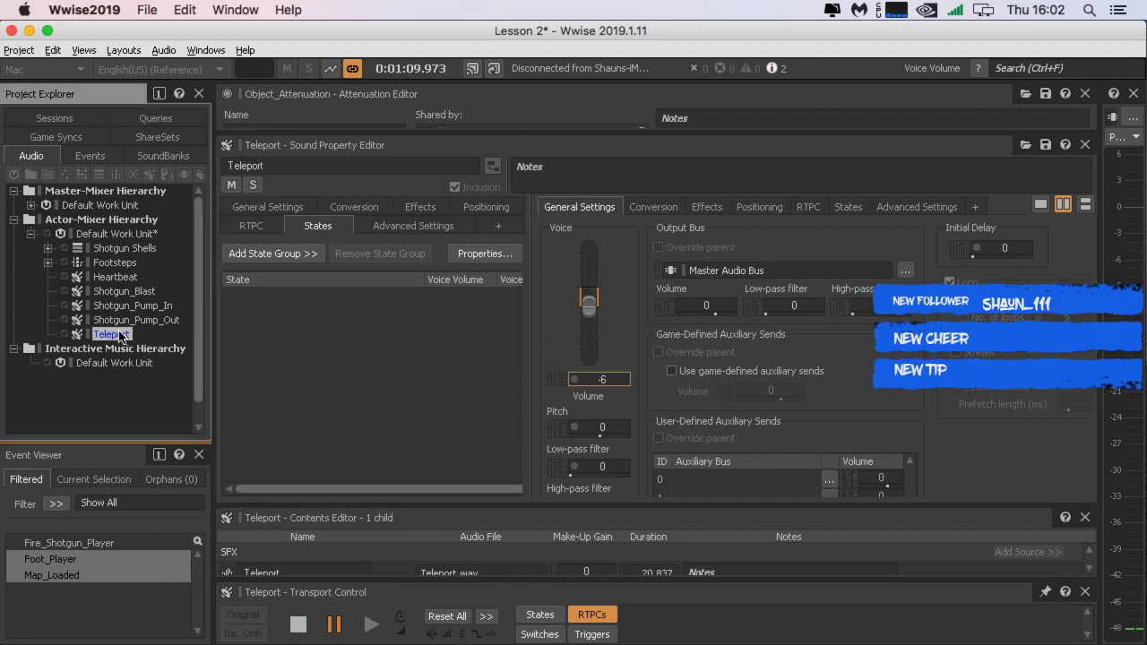
{"action": "left_click", "coordinate": [294, 627]}
{"action": "left_click", "coordinate": [370, 625]}
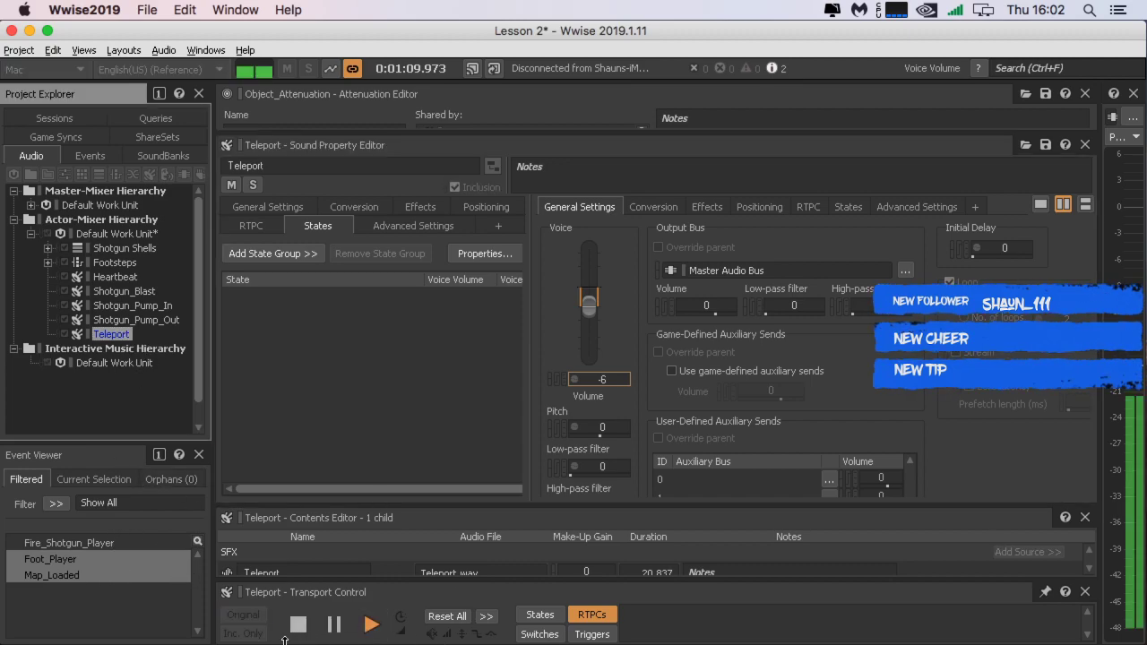
{"action": "left_click_drag", "start_coordinate": [591, 316], "coordinate": [589, 312]}
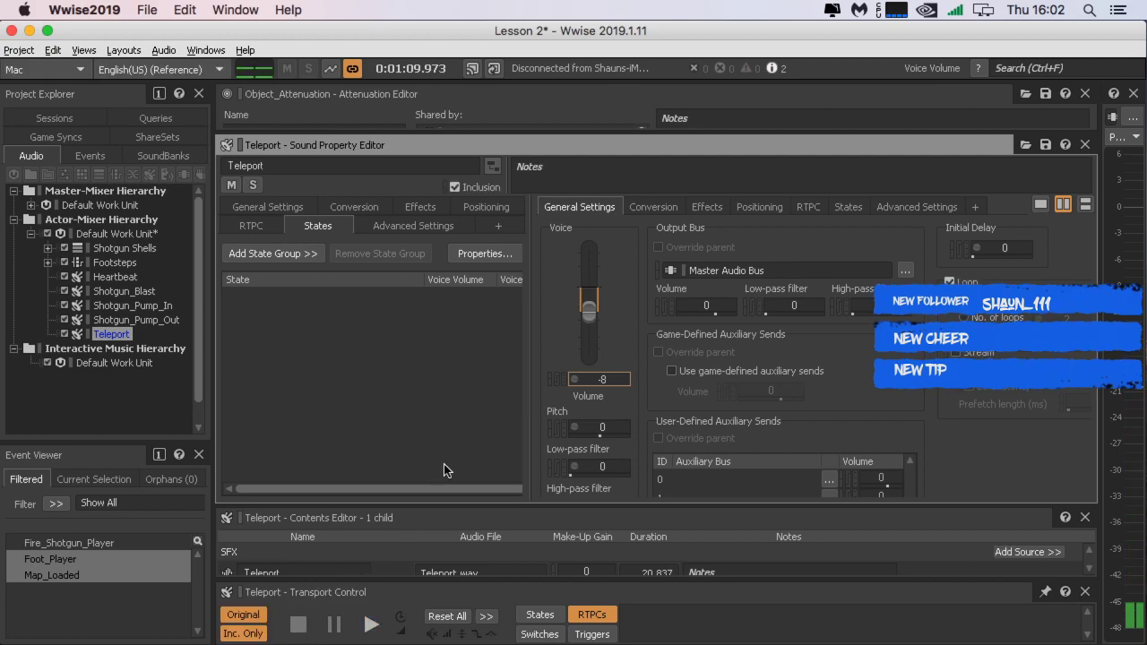
Step: Restart Teleport playback and undock the Attenuation Editor into a taller floating window that shows the Output Bus volume curve
{"action": "left_click", "coordinate": [370, 625]}
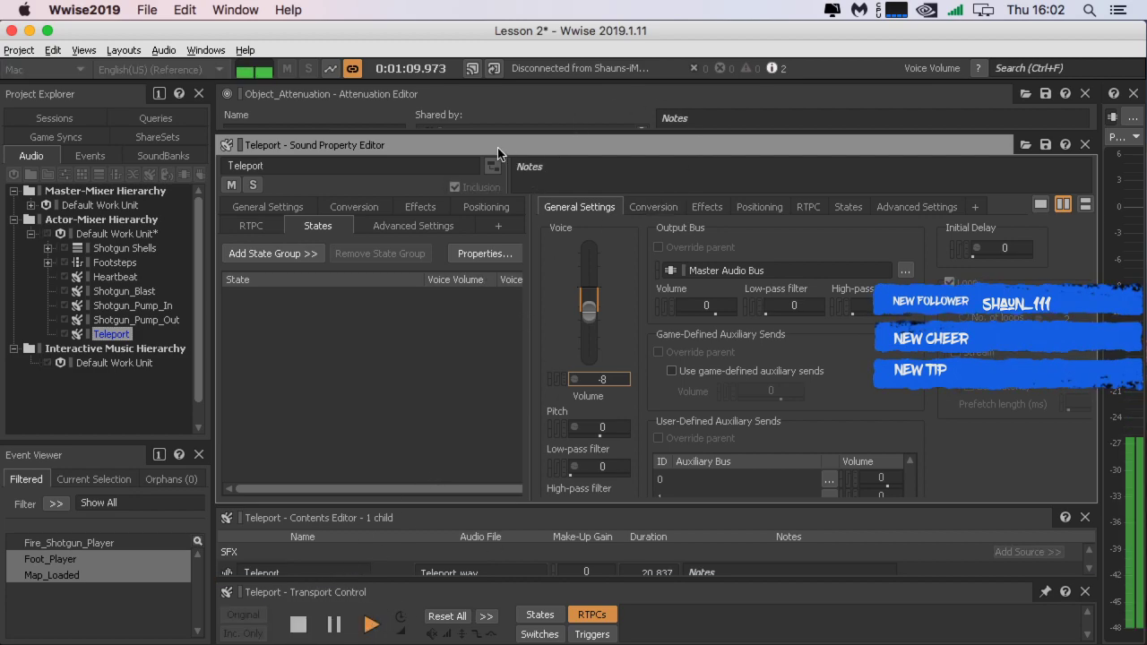
{"action": "left_click_drag", "start_coordinate": [553, 131], "coordinate": [530, 439]}
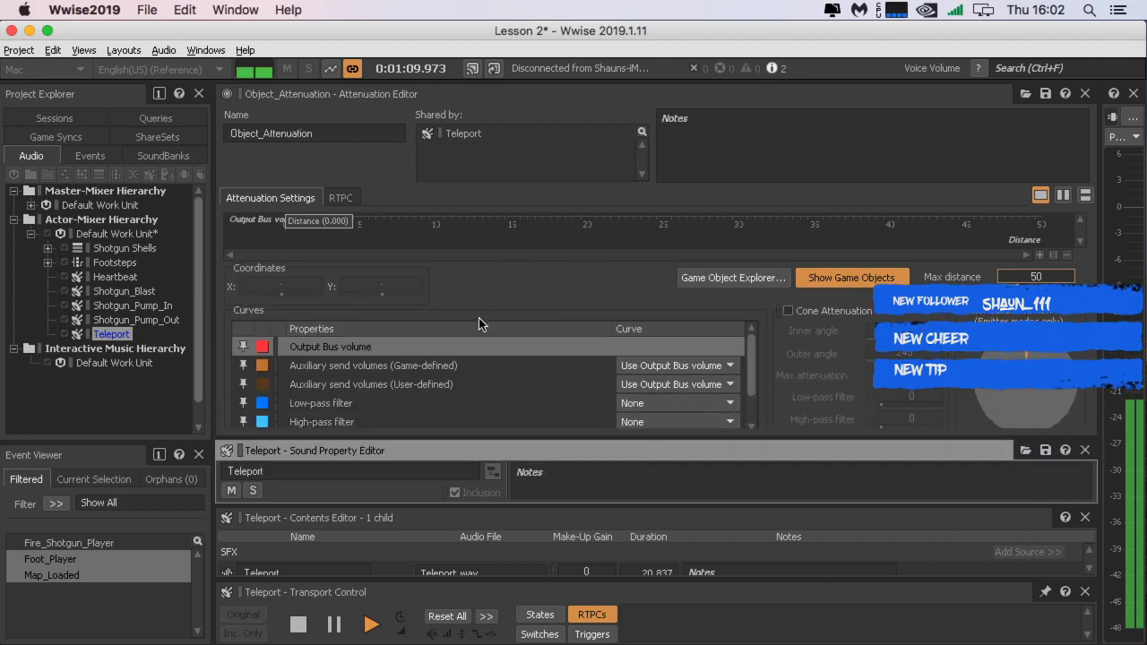
{"action": "left_click", "coordinate": [477, 215]}
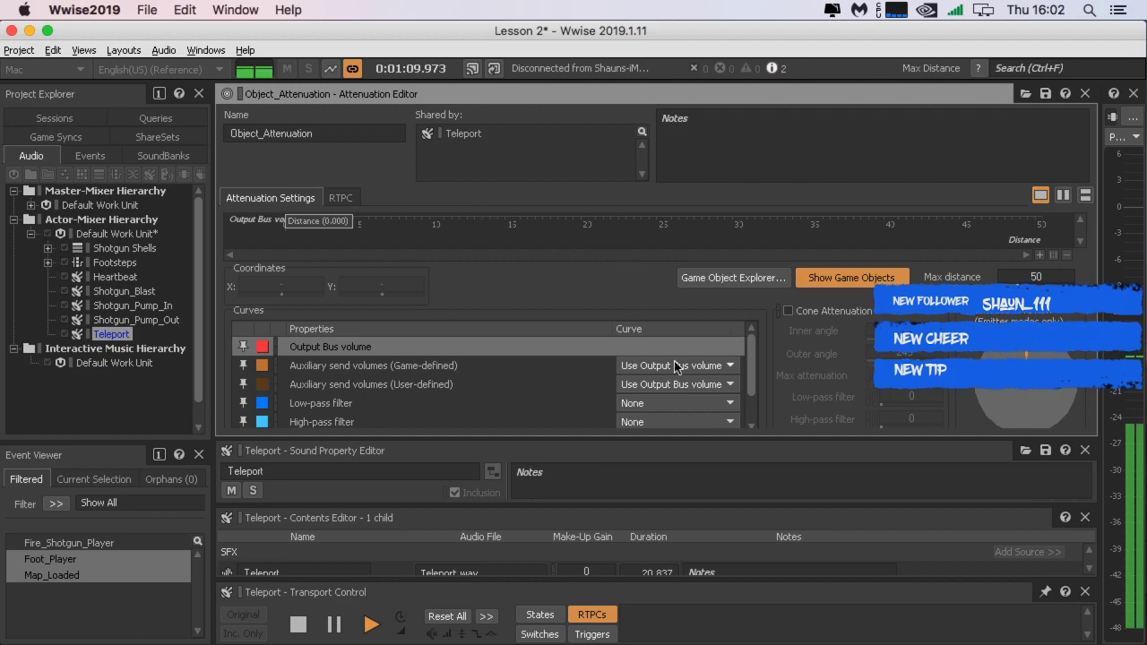
{"action": "mouse_move", "coordinate": [651, 445]}
{"action": "left_mouse_down"}
{"action": "mouse_move", "coordinate": [640, 498]}
{"action": "mouse_move", "coordinate": [646, 466]}
{"action": "left_mouse_up"}
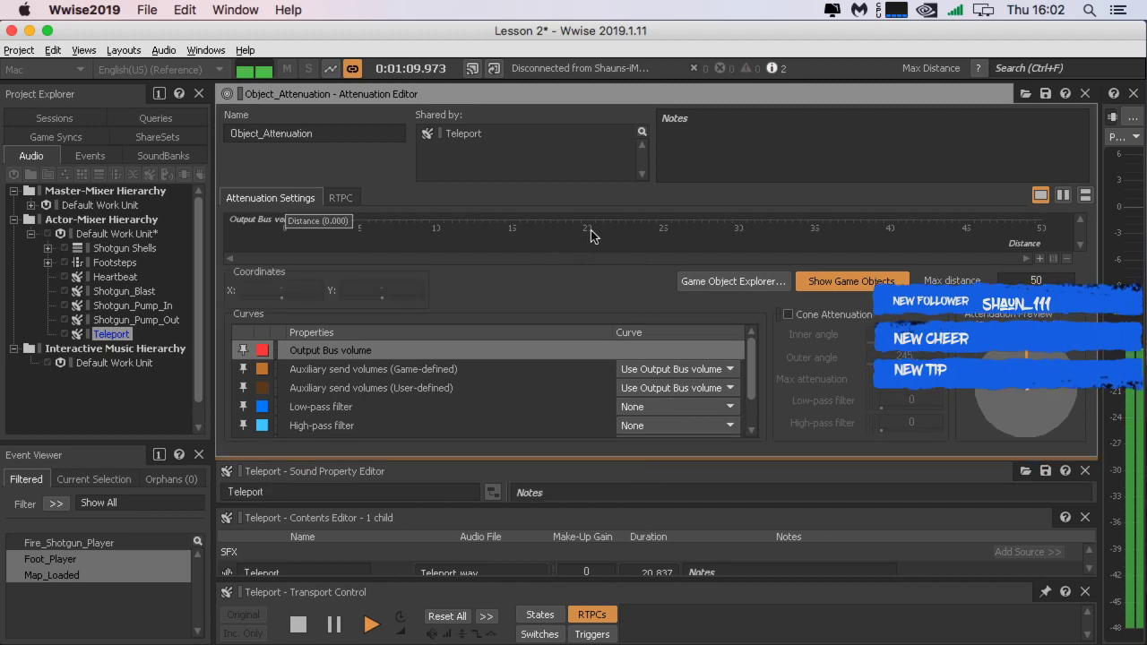
{"action": "left_click_drag", "start_coordinate": [644, 88], "coordinate": [384, 170]}
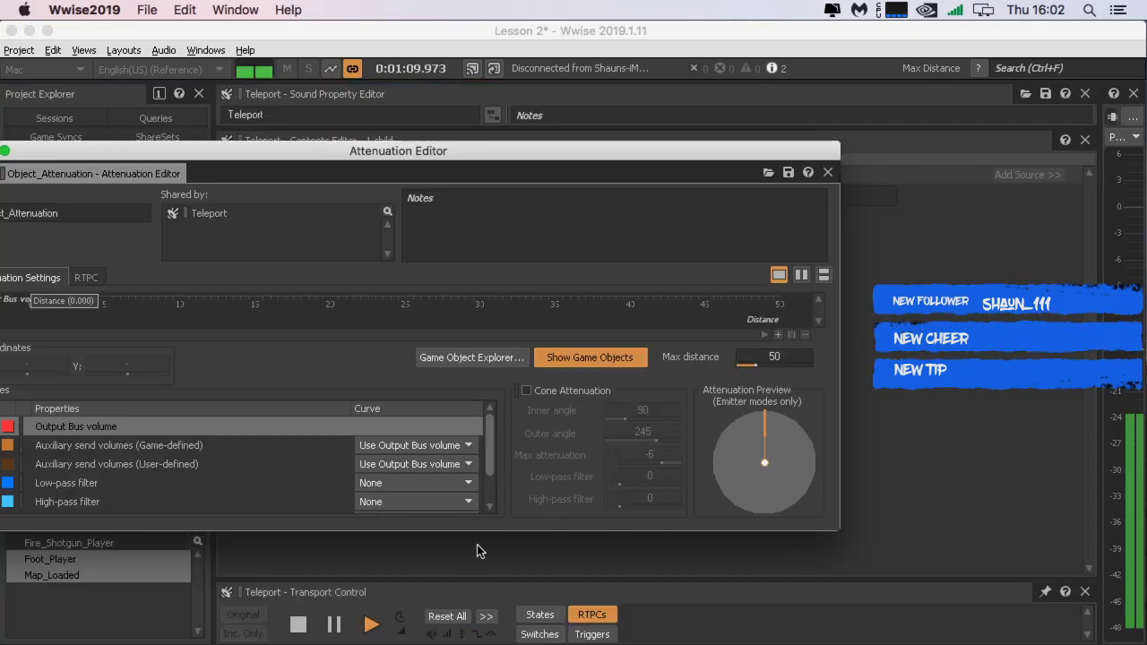
{"action": "left_click_drag", "start_coordinate": [479, 529], "coordinate": [479, 582]}
{"action": "double_click", "coordinate": [398, 150]}
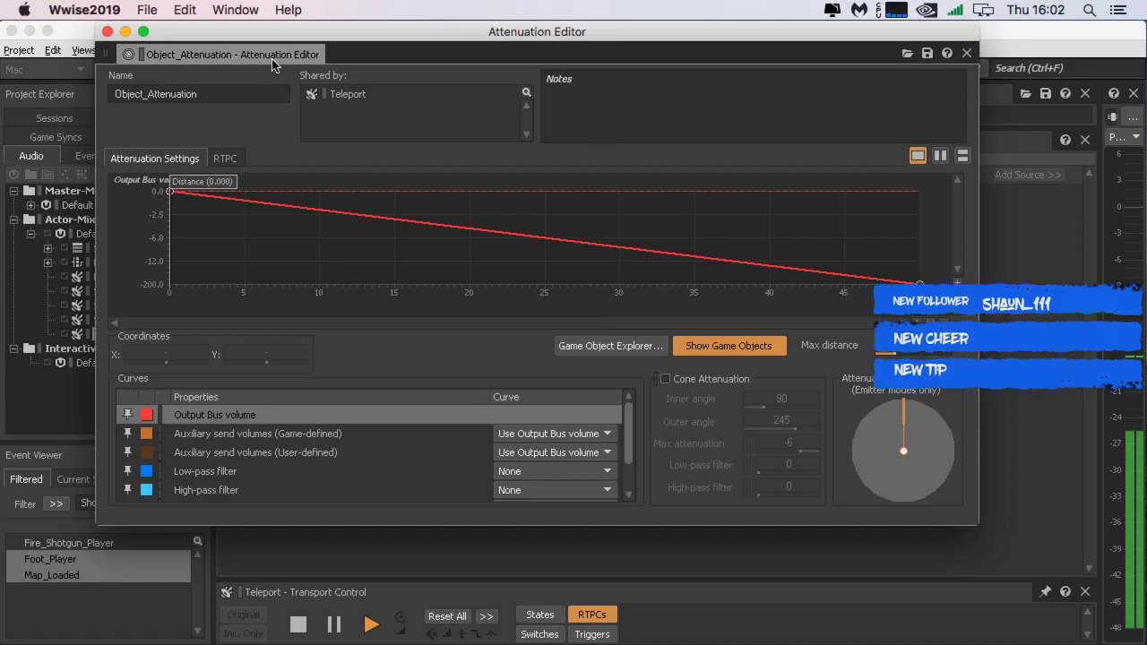
{"action": "left_click_drag", "start_coordinate": [362, 34], "coordinate": [418, 103]}
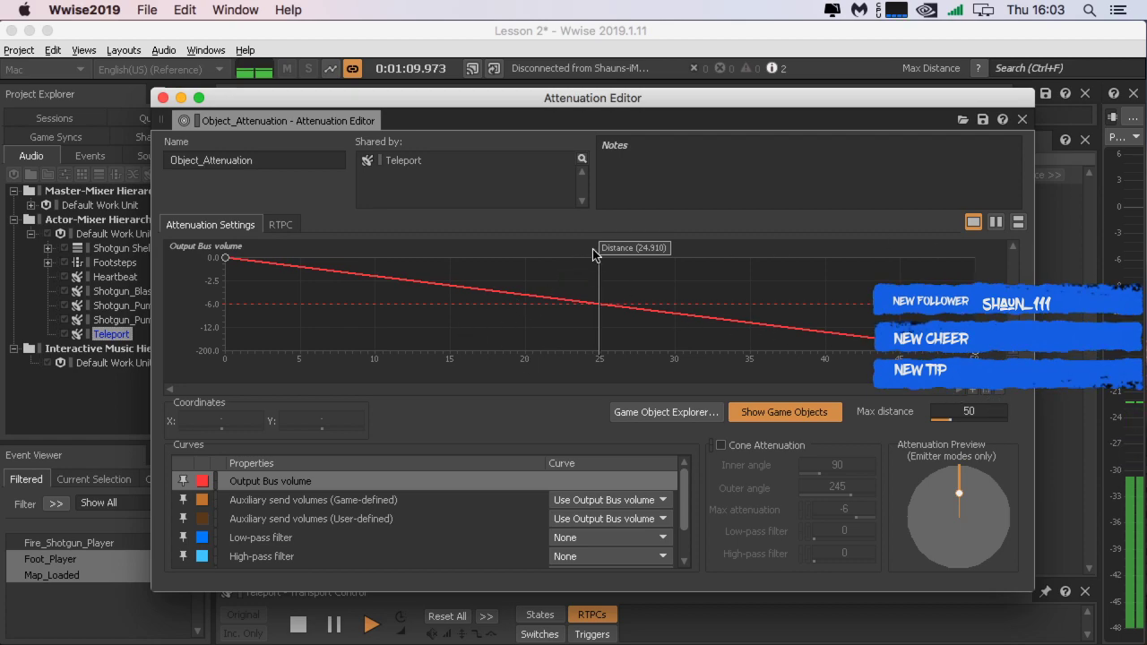
Step: Fine-tune the Distance parameter of Object_Attenuation to about 25 while Teleport plays, and stop playback
{"action": "mouse_move", "coordinate": [598, 353]}
{"action": "left_mouse_down"}
{"action": "mouse_move", "coordinate": [583, 356]}
{"action": "mouse_move", "coordinate": [598, 359]}
{"action": "left_mouse_up"}
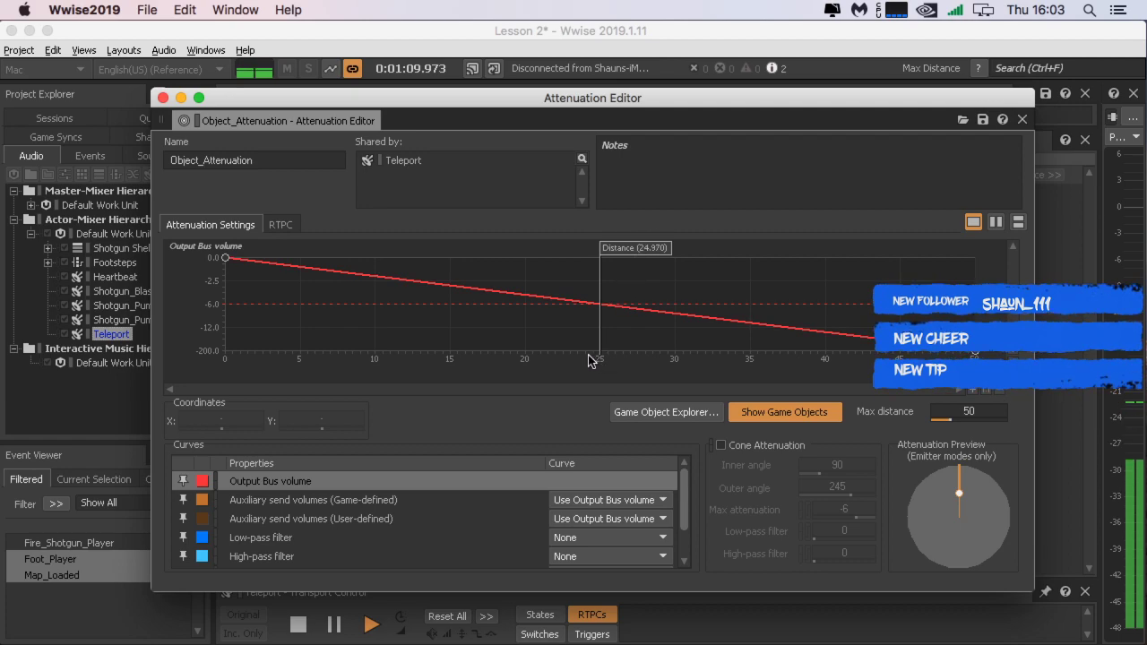
{"action": "left_click_drag", "start_coordinate": [596, 358], "coordinate": [600, 359]}
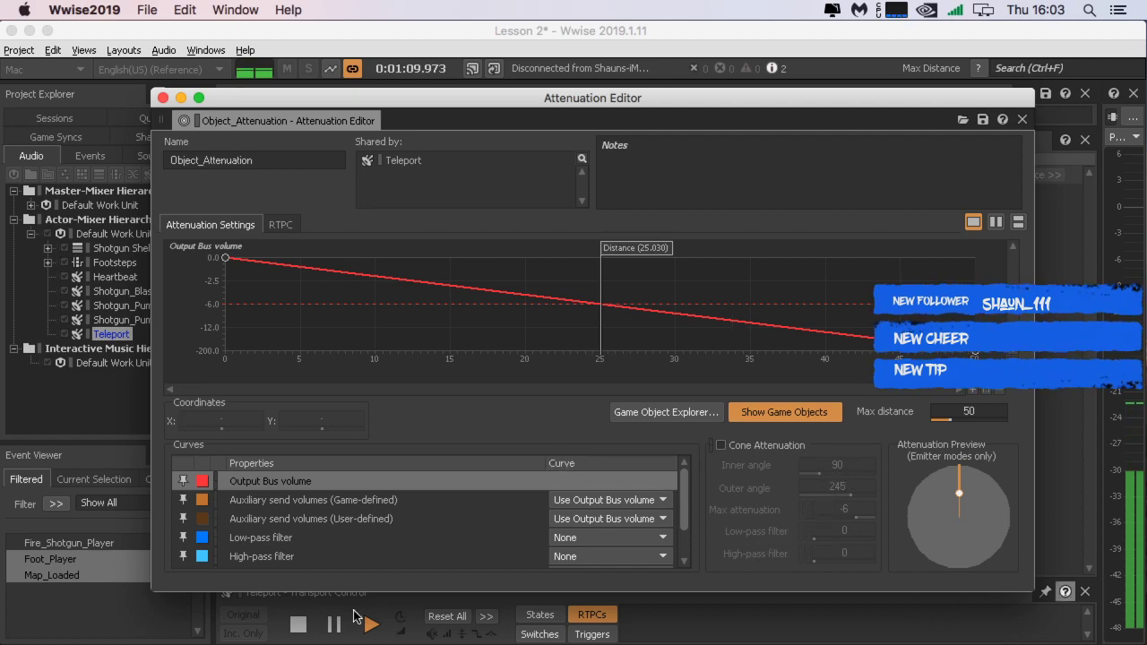
{"action": "left_click", "coordinate": [299, 625]}
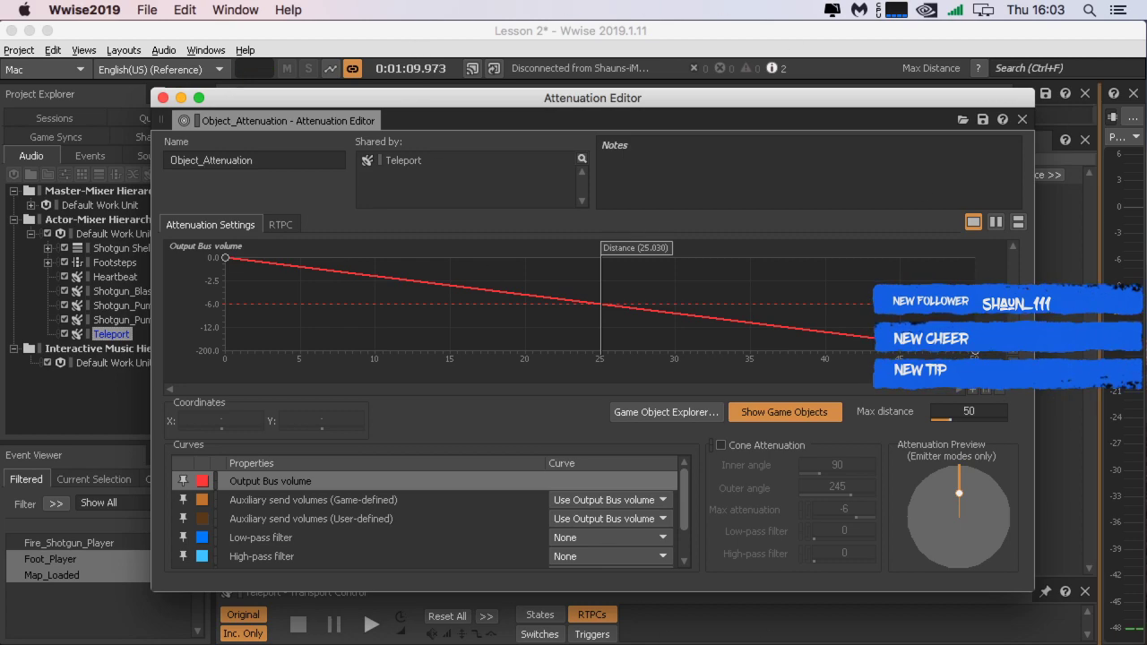
Step: Switch to Firefox and read the course note about the looping Teleport sound and how to play and stop it
{"action": "left_click", "coordinate": [1146, 324]}
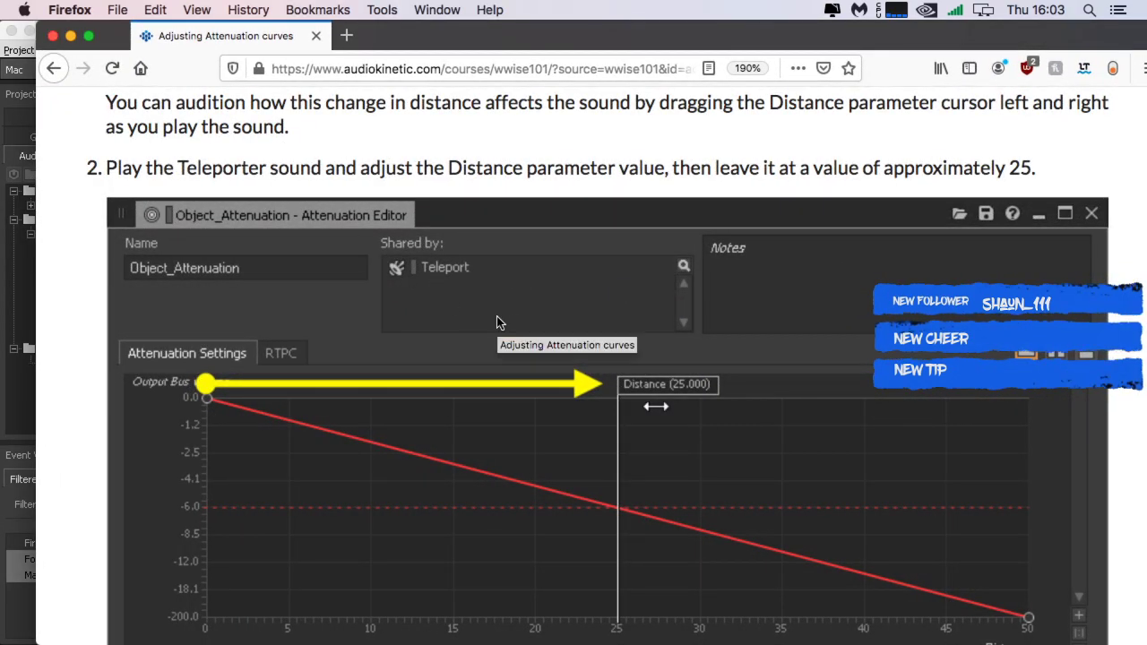
{"action": "scroll", "coordinate": [498, 321], "scroll_direction": "down", "scroll_amount": 5}
{"action": "scroll", "coordinate": [497, 320], "scroll_direction": "down", "scroll_amount": 2}
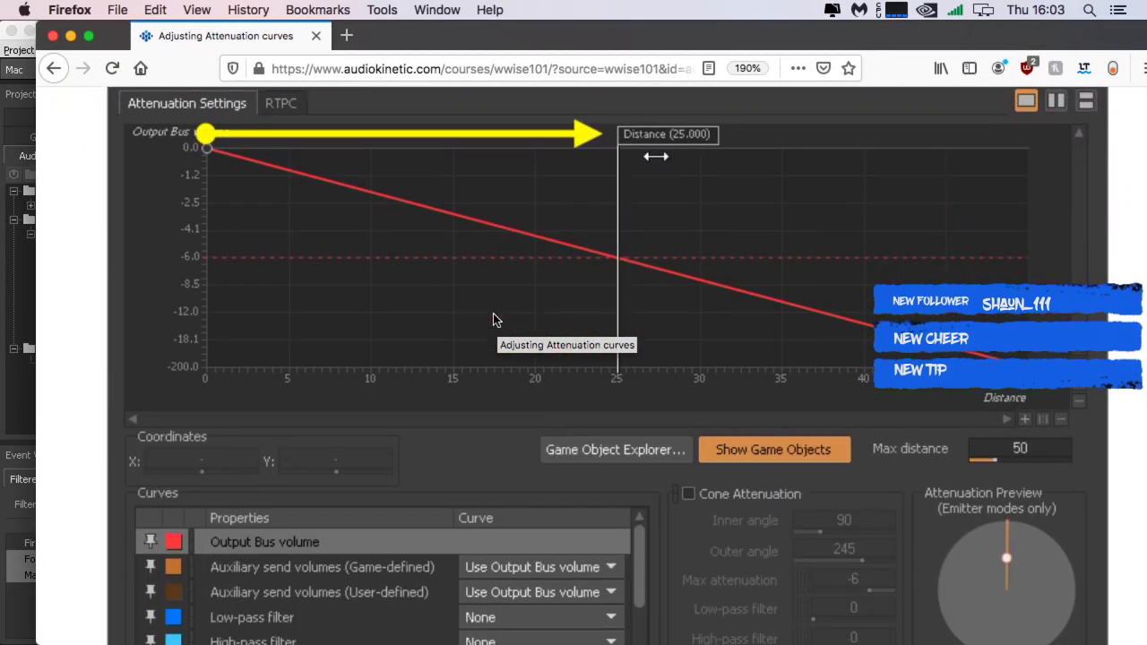
{"action": "scroll", "coordinate": [492, 318], "scroll_direction": "down", "scroll_amount": 3}
{"action": "scroll", "coordinate": [491, 318], "scroll_direction": "down", "scroll_amount": 12}
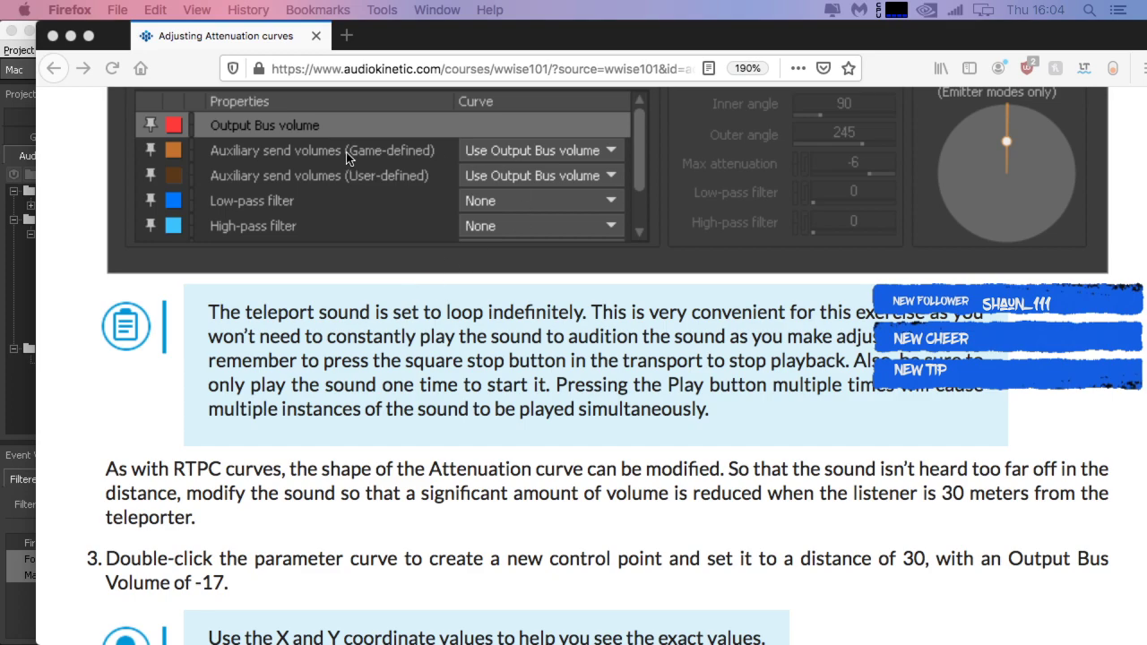
Step: Read step 3 on adding a control point to the attenuation curve, and examine its illustration of the X and Y coordinates
{"action": "scroll", "coordinate": [378, 410], "scroll_direction": "down", "scroll_amount": 3}
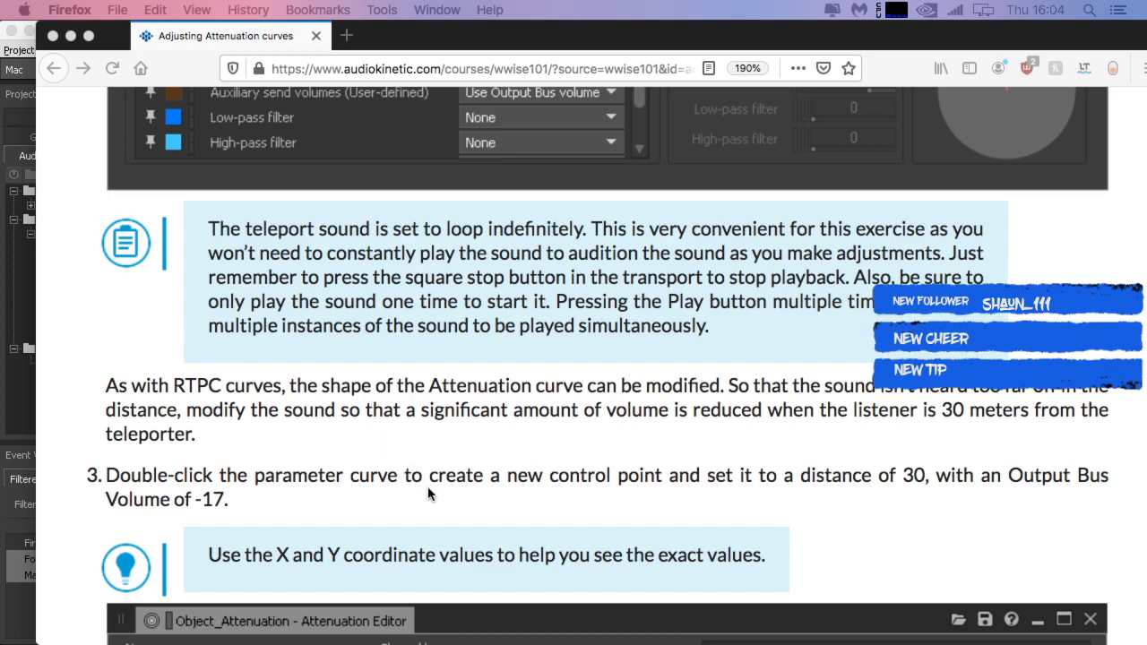
{"action": "scroll", "coordinate": [483, 415], "scroll_direction": "down", "scroll_amount": 5}
{"action": "scroll", "coordinate": [483, 415], "scroll_direction": "down", "scroll_amount": 8}
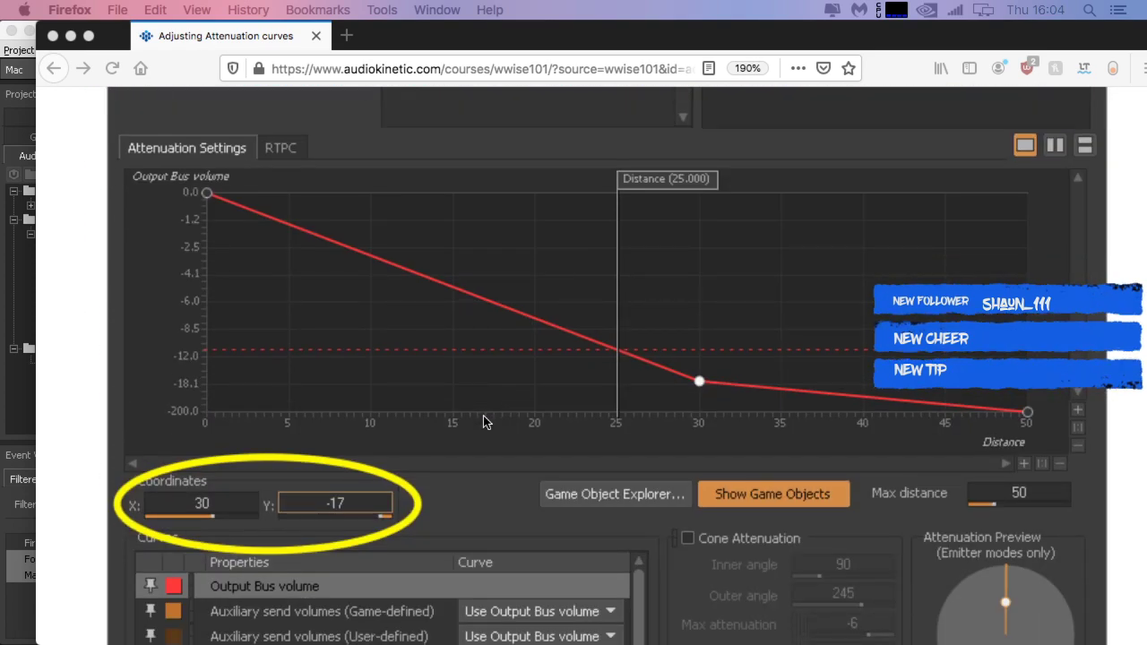
{"action": "scroll", "coordinate": [483, 417], "scroll_direction": "up", "scroll_amount": 4}
{"action": "scroll", "coordinate": [483, 423], "scroll_direction": "up", "scroll_amount": 4}
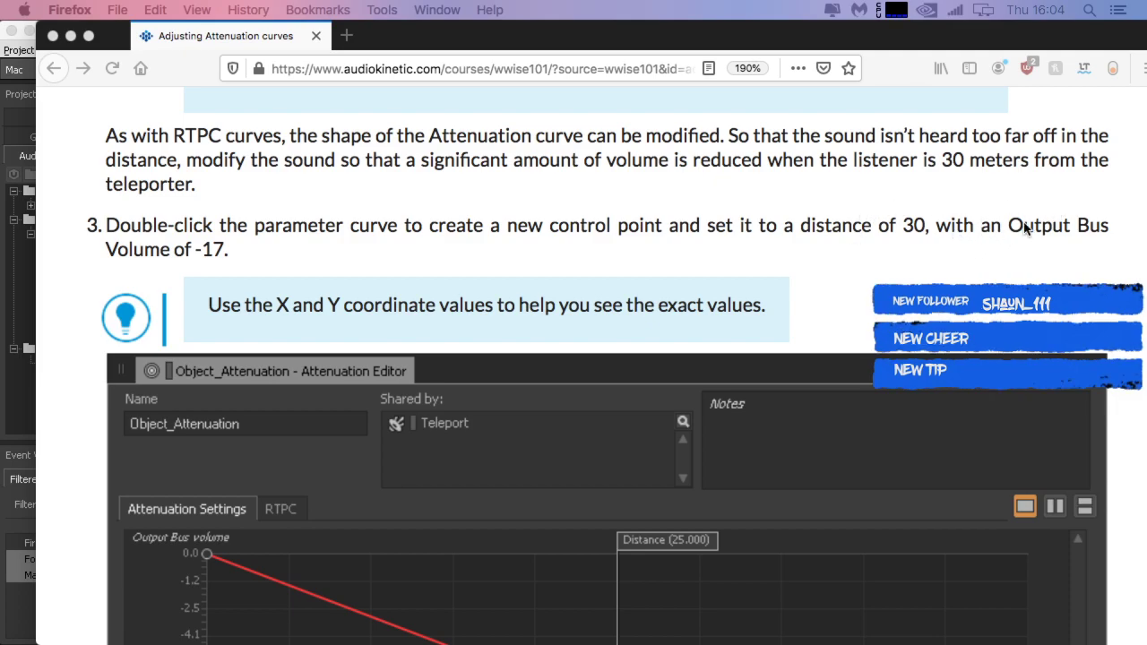
{"action": "scroll", "coordinate": [589, 255], "scroll_direction": "down", "scroll_amount": 2}
{"action": "scroll", "coordinate": [589, 256], "scroll_direction": "down", "scroll_amount": 5}
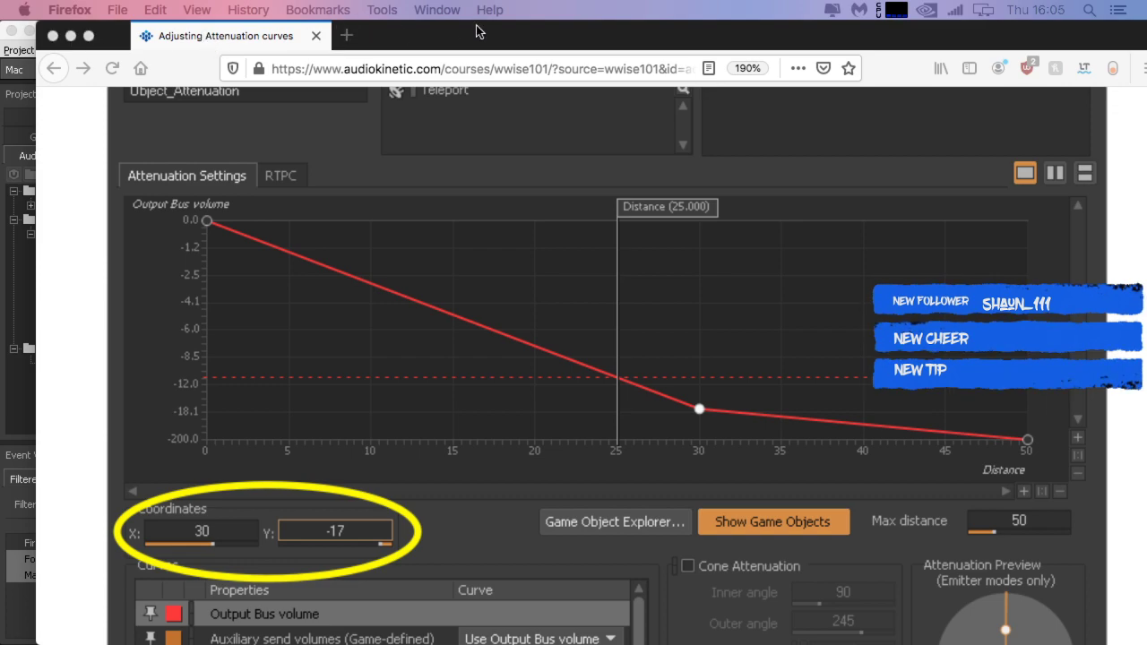
Step: Switch back to Wwise, zoom in on the Output Bus volume curve, and enlarge the Attenuation Editor window vertically
{"action": "left_click_drag", "start_coordinate": [457, 39], "coordinate": [1146, 179]}
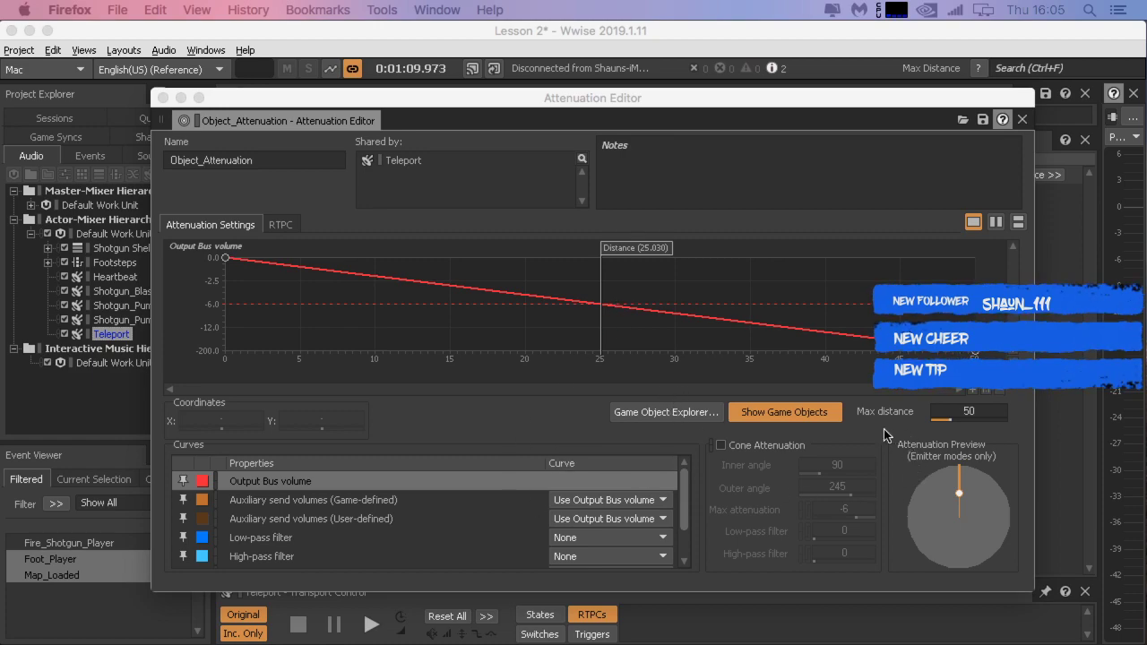
{"action": "left_click", "coordinate": [975, 392]}
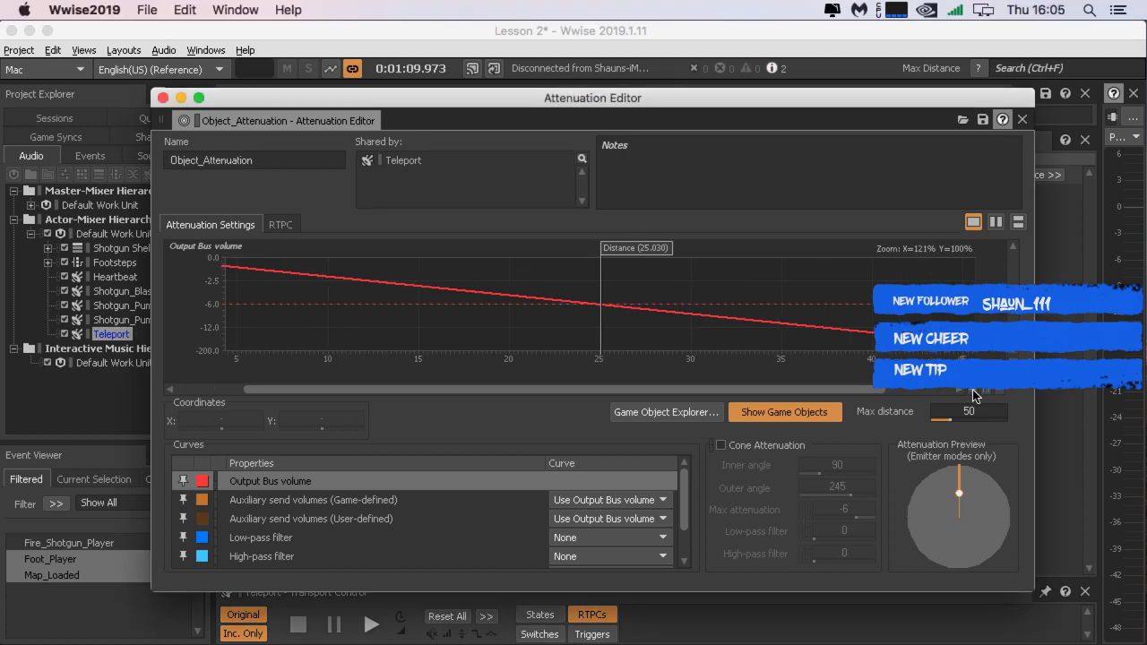
{"action": "left_click", "coordinate": [1012, 354]}
{"action": "left_click", "coordinate": [1013, 353]}
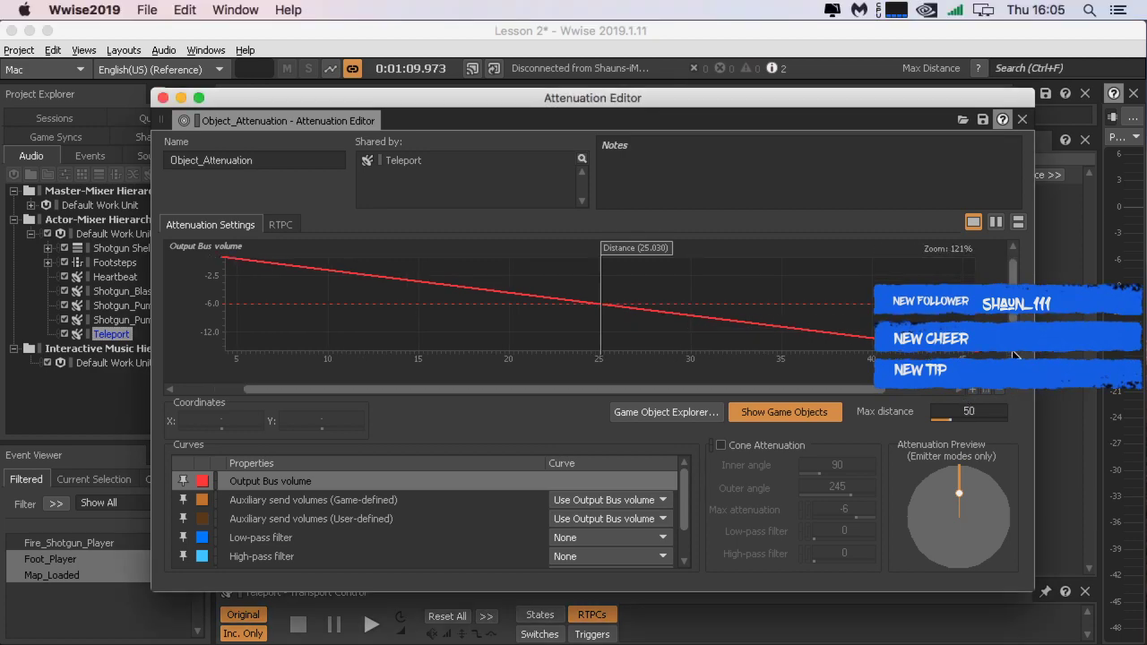
{"action": "left_click", "coordinate": [1013, 353]}
{"action": "left_click", "coordinate": [1013, 353]}
{"action": "left_click", "coordinate": [1013, 353]}
{"action": "left_click", "coordinate": [1012, 353]}
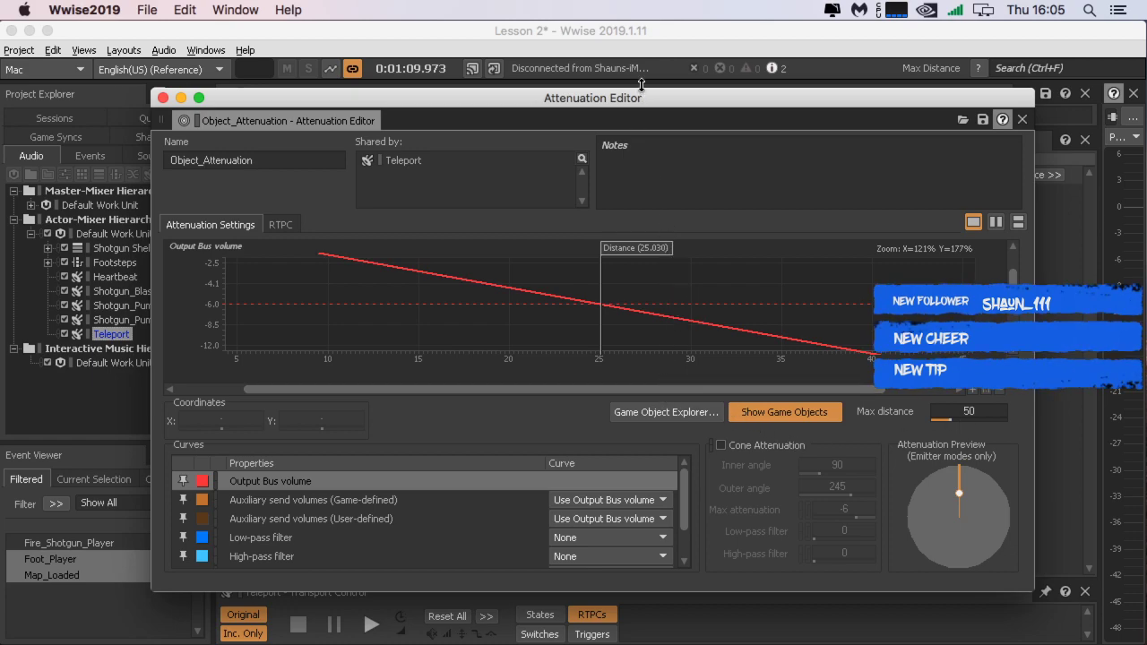
{"action": "left_click_drag", "start_coordinate": [640, 93], "coordinate": [647, 13]}
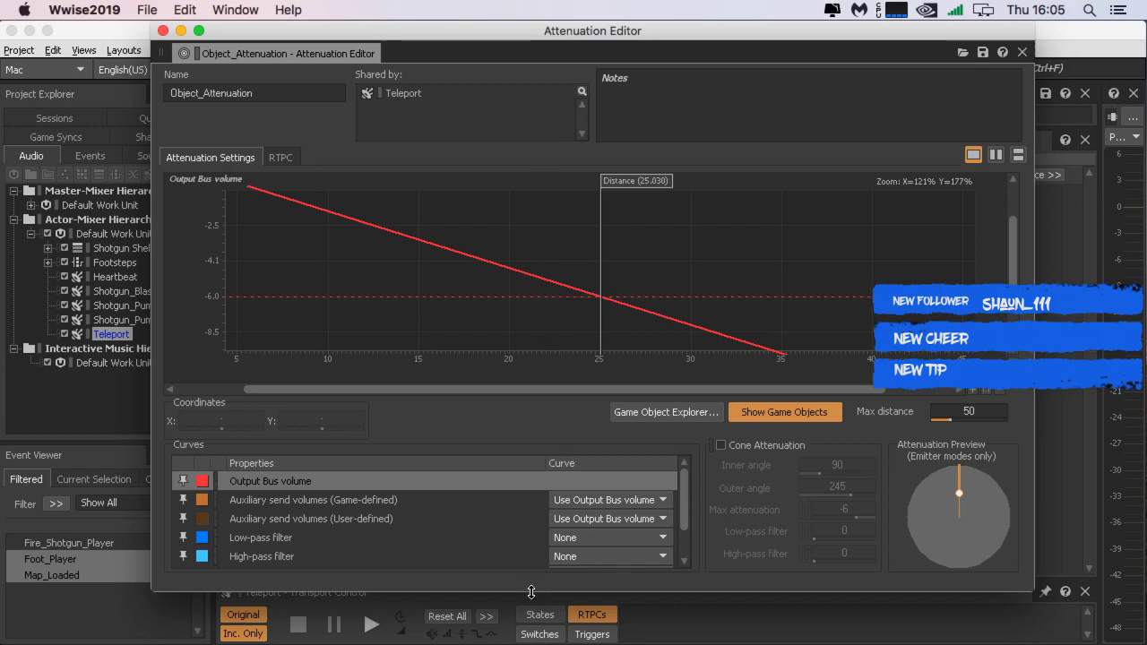
{"action": "left_click_drag", "start_coordinate": [535, 592], "coordinate": [406, 446]}
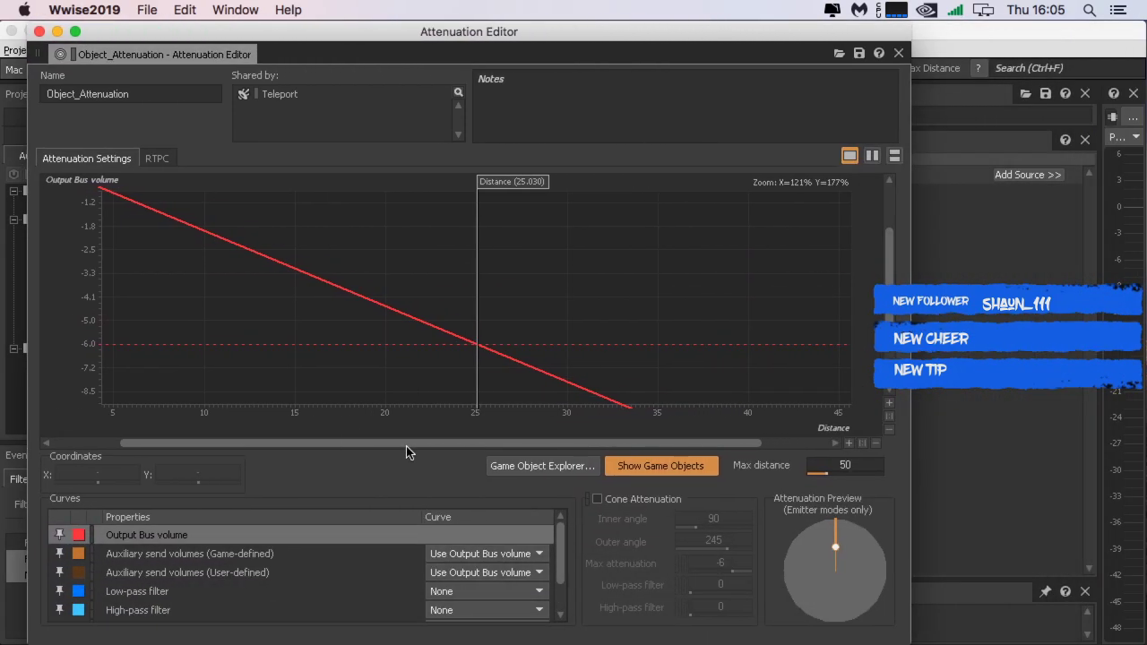
Step: Add a control point to the Output Bus volume curve near distance 30 and set its X coordinate to 30
{"action": "double_click", "coordinate": [567, 385]}
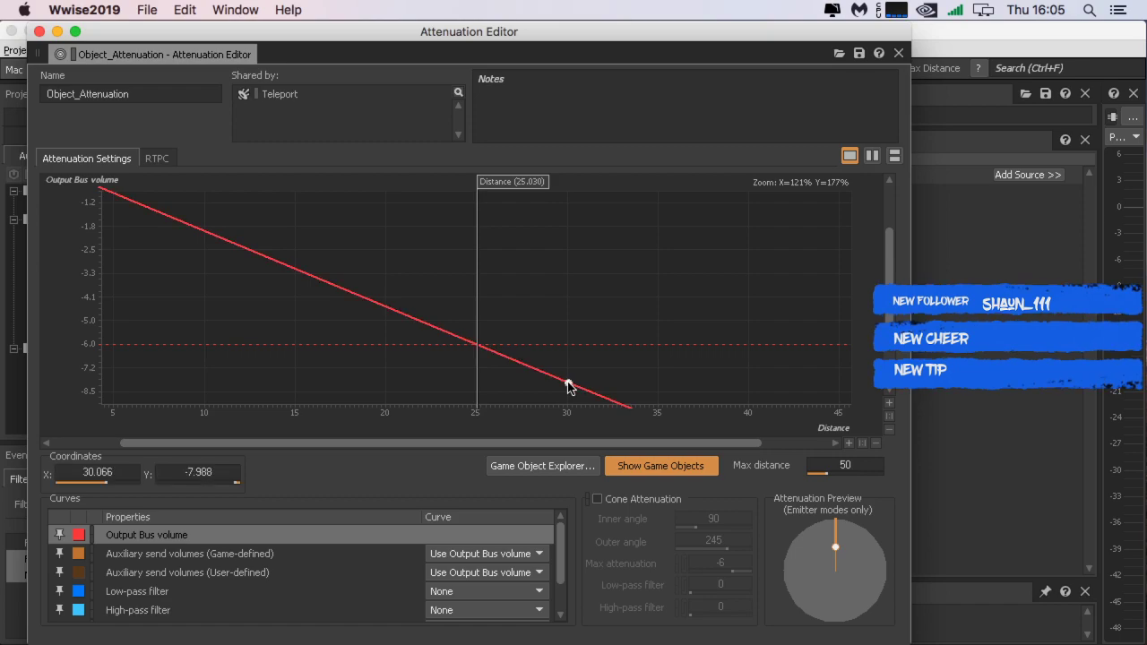
{"action": "left_click", "coordinate": [129, 466]}
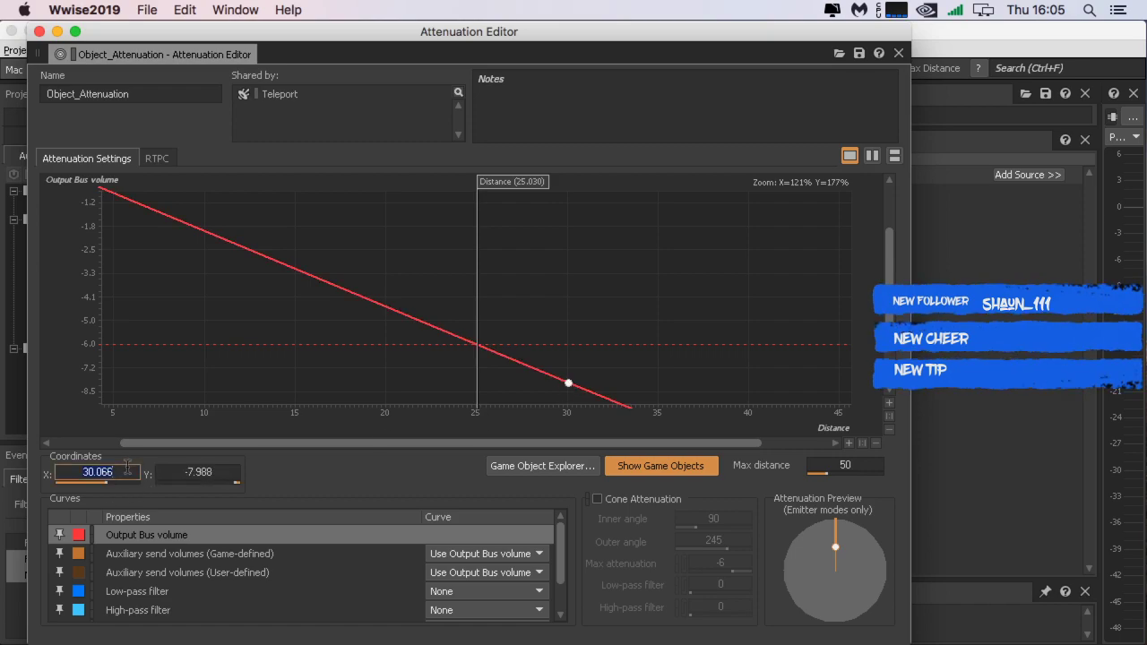
{"action": "left_click", "coordinate": [93, 472]}
{"action": "left_click", "coordinate": [82, 471]}
{"action": "left_click_drag", "start_coordinate": [81, 471], "coordinate": [145, 470]}
{"action": "type", "text": "30"}
{"action": "key", "text": "Return"}
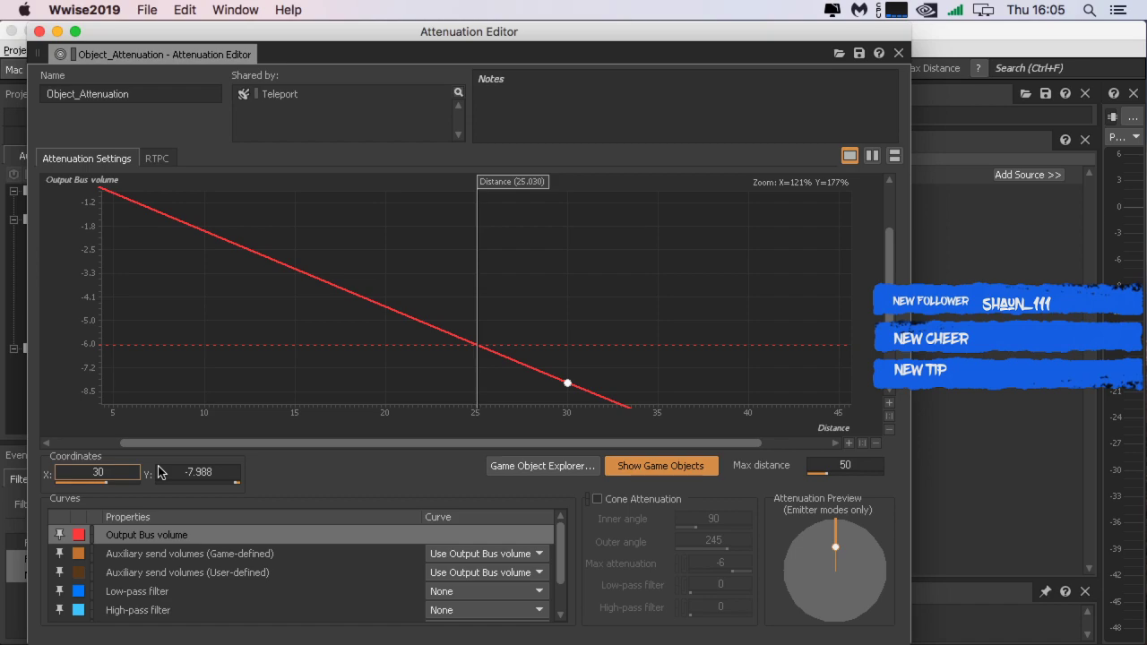
Step: Set the new control point's Y coordinate to -17 and restore the graph to its full range
{"action": "left_click", "coordinate": [212, 467]}
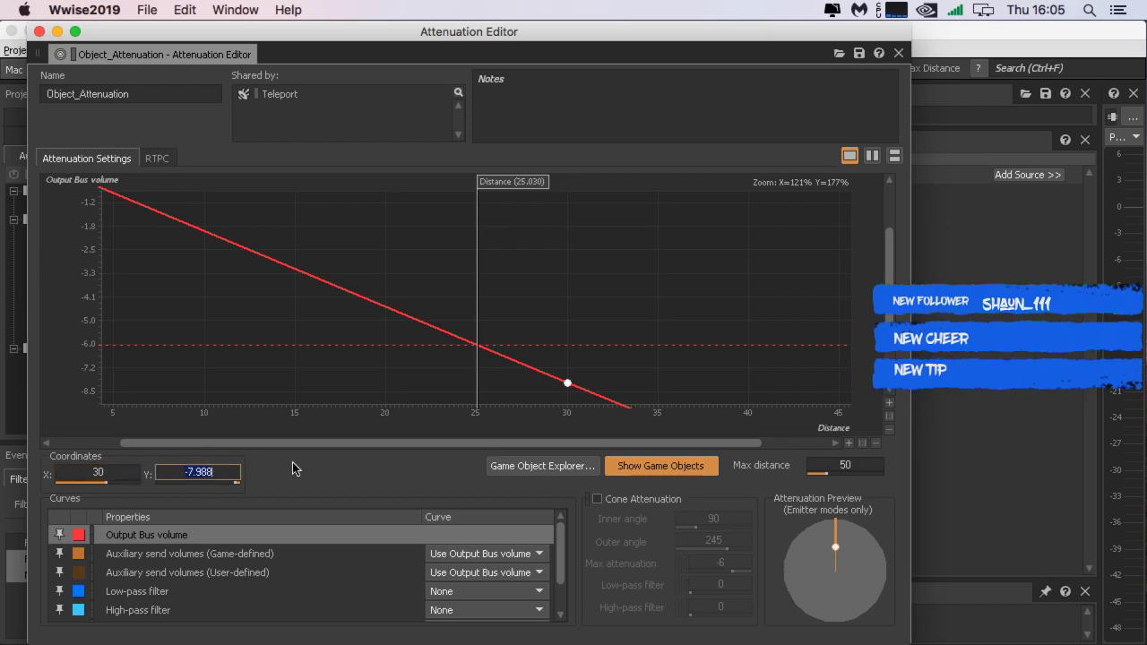
{"action": "key", "text": "BackSpace"}
{"action": "type", "text": "-17"}
{"action": "key", "text": "Return"}
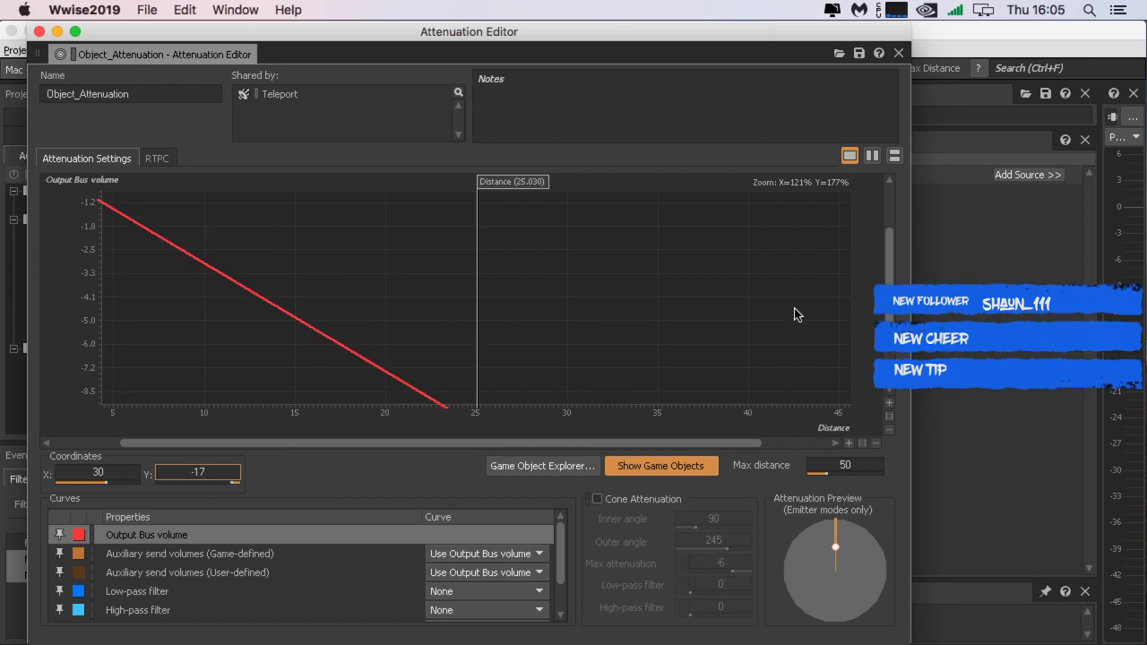
{"action": "left_click", "coordinate": [876, 444]}
{"action": "left_click", "coordinate": [892, 431]}
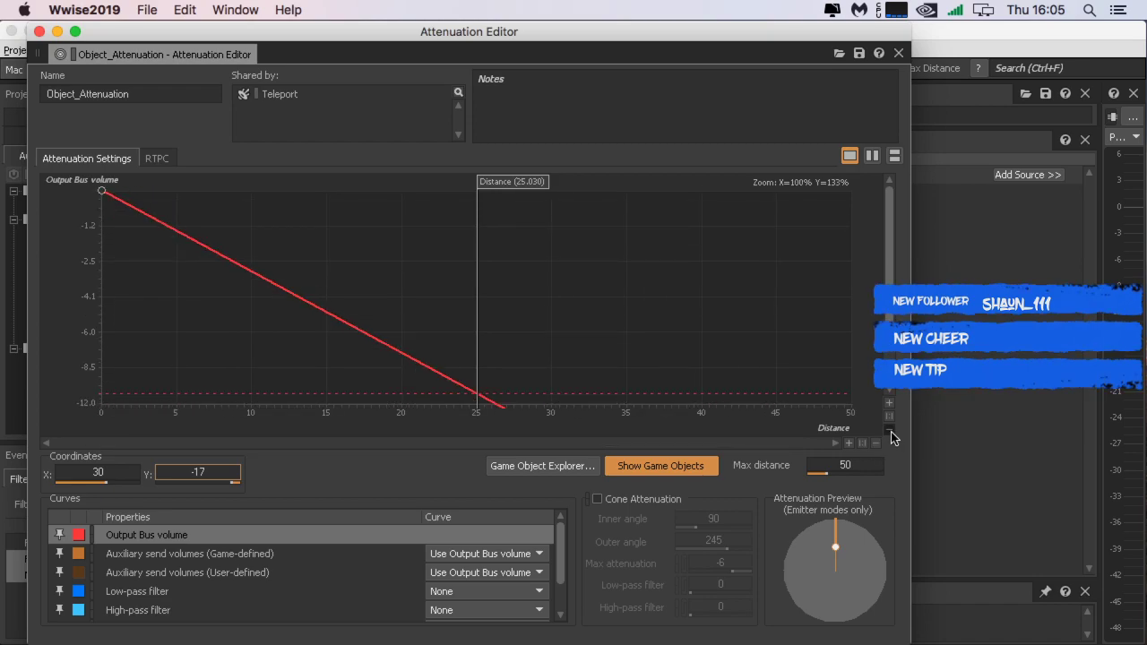
{"action": "left_click", "coordinate": [893, 431]}
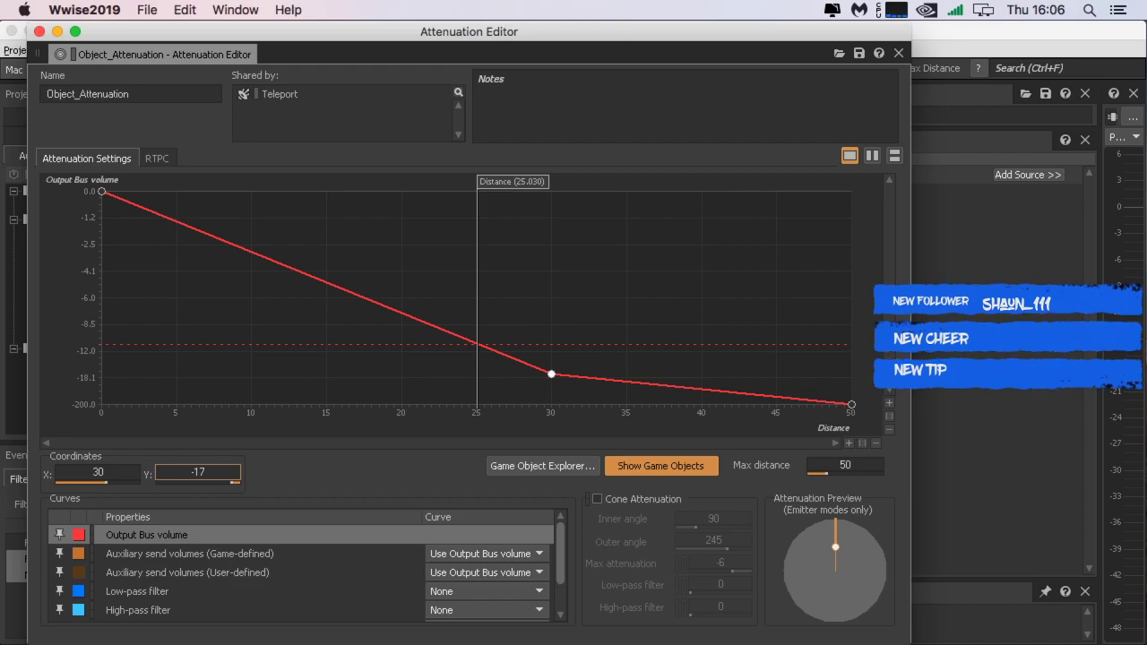
Step: Consult course step 4 in Firefox, and in Wwise select Low-pass filter together with Output Bus volume and set its curve to Custom
{"action": "left_click_drag", "start_coordinate": [510, 2], "coordinate": [603, 33]}
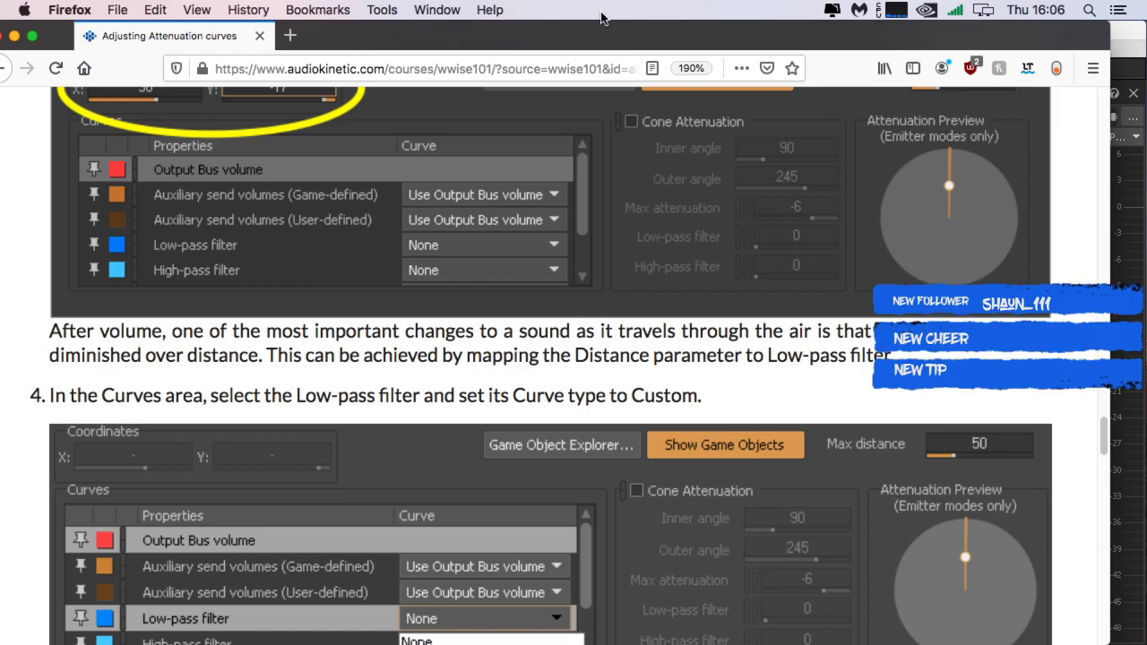
{"action": "scroll", "coordinate": [312, 419], "scroll_direction": "down", "scroll_amount": 3}
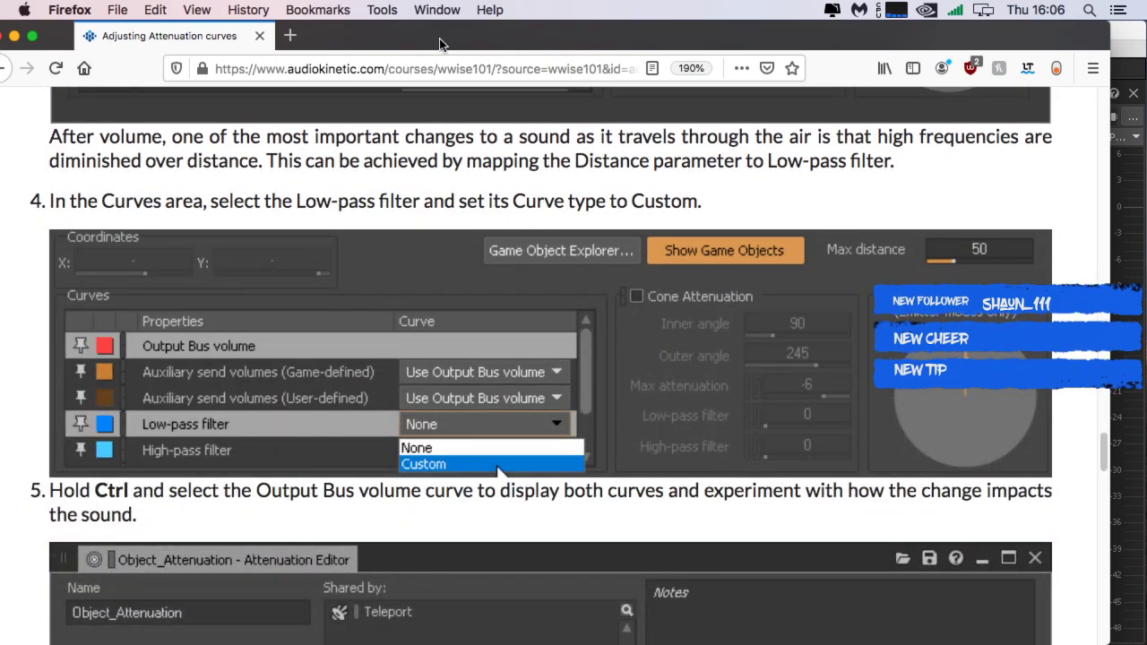
{"action": "left_click_drag", "start_coordinate": [458, 45], "coordinate": [1146, 46]}
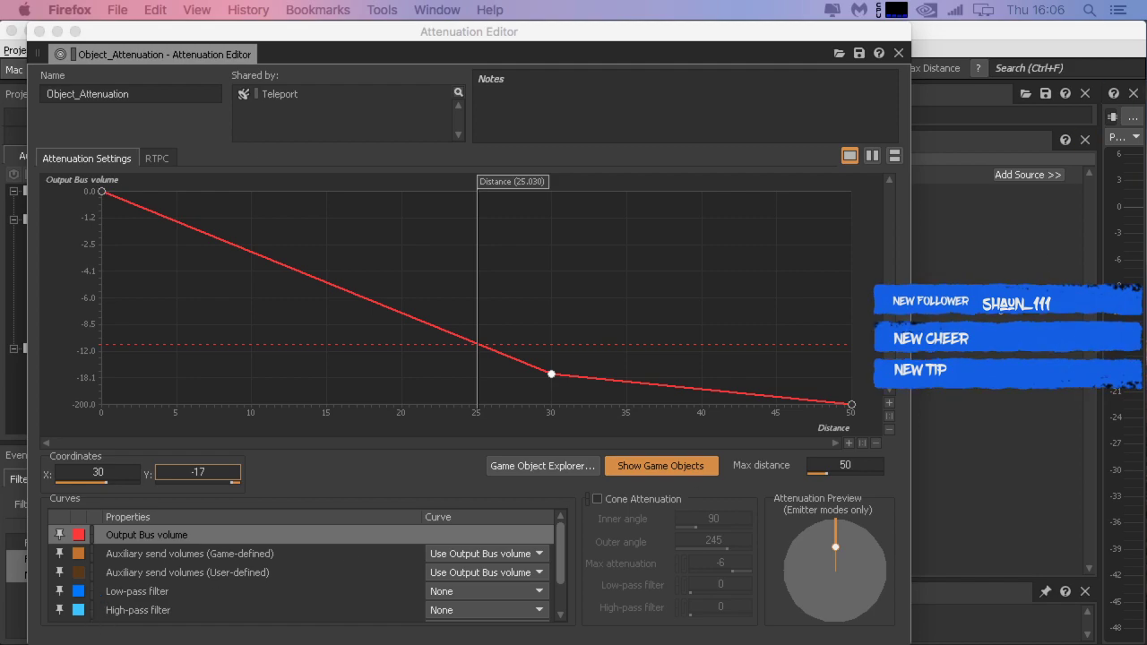
{"action": "left_click", "coordinate": [110, 597]}
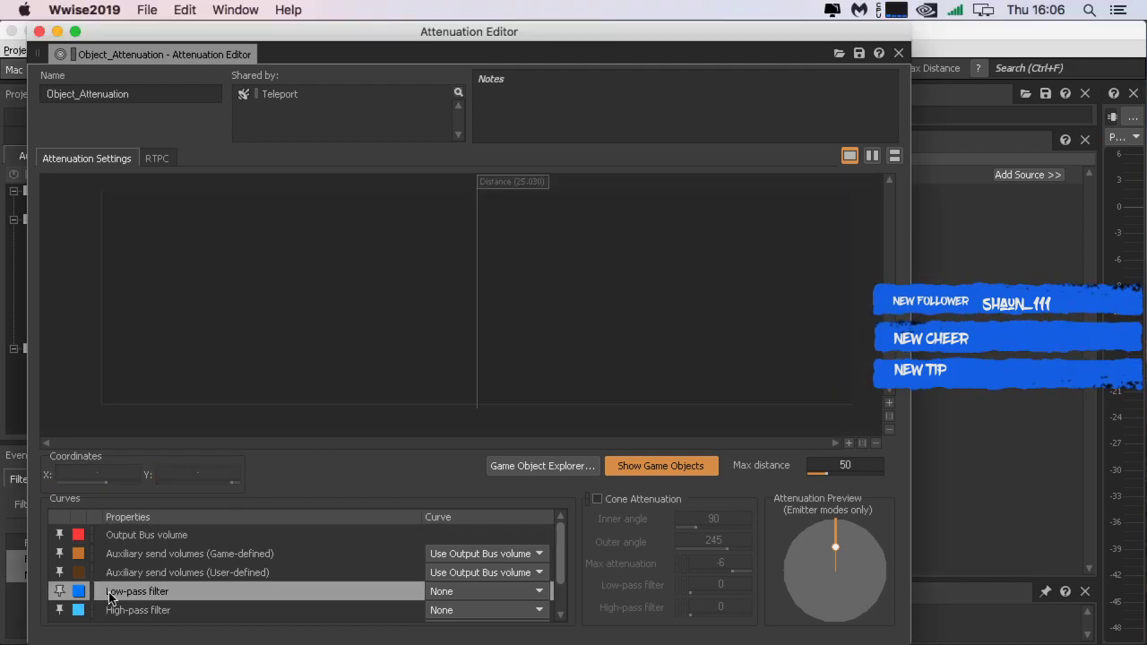
{"action": "left_click", "coordinate": [187, 535]}
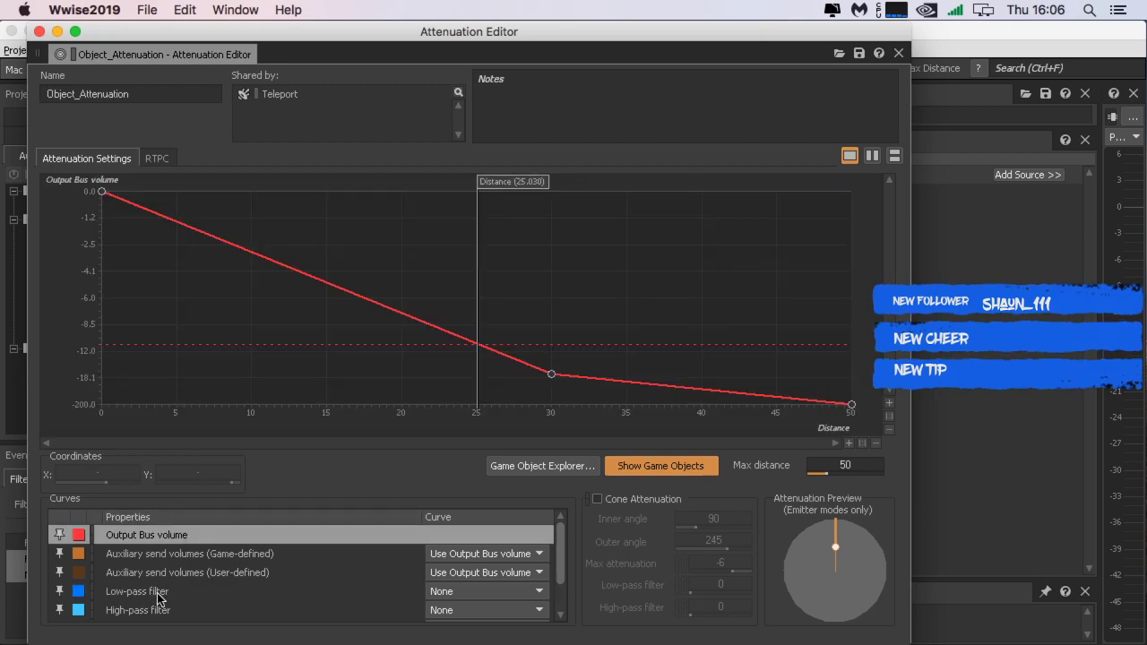
{"action": "left_click", "coordinate": [158, 597], "text": "shift"}
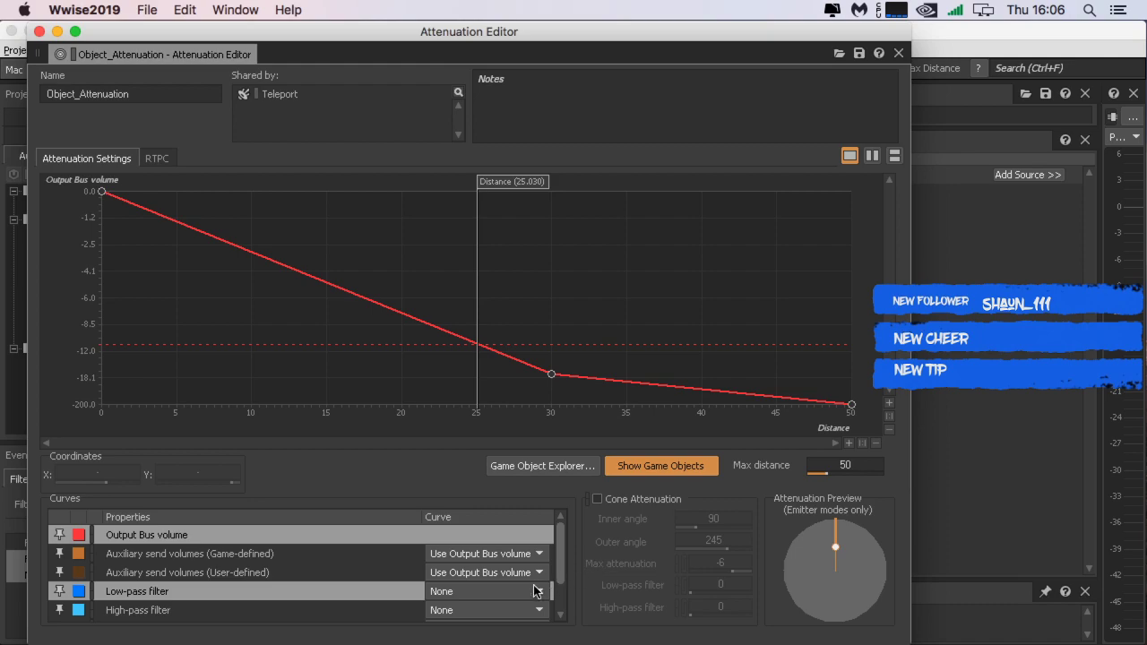
{"action": "left_click", "coordinate": [506, 591]}
{"action": "left_click", "coordinate": [472, 618]}
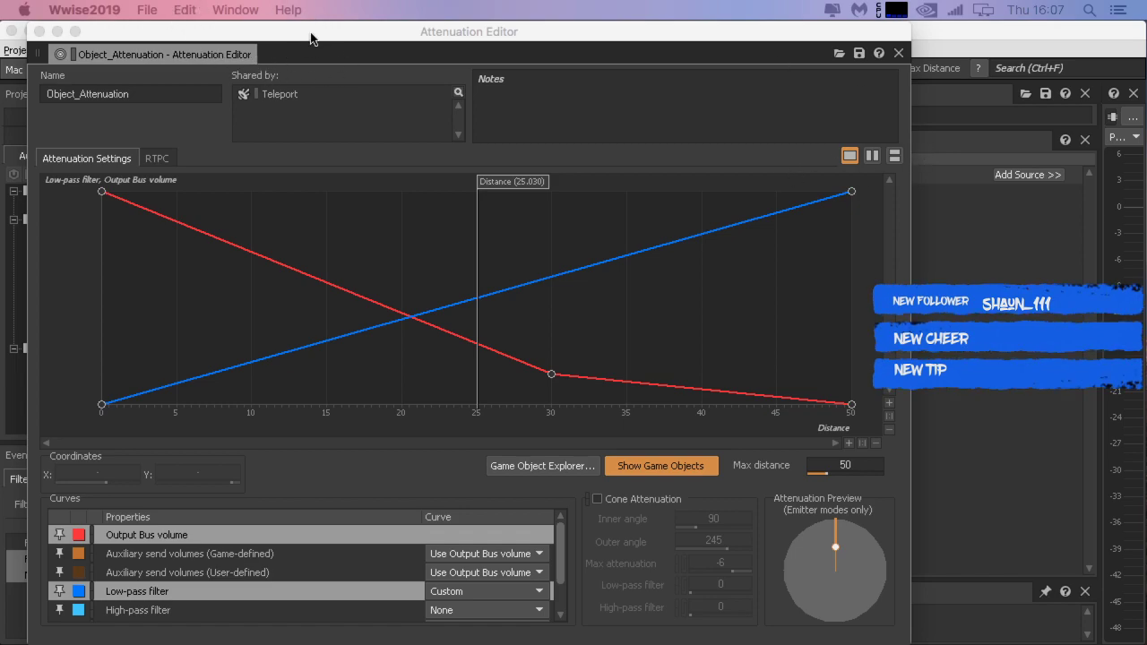
Step: Move the Attenuation Editor aside, start Teleport playback, and bring the editor back so both curves are in view
{"action": "left_click_drag", "start_coordinate": [315, 43], "coordinate": [632, 5]}
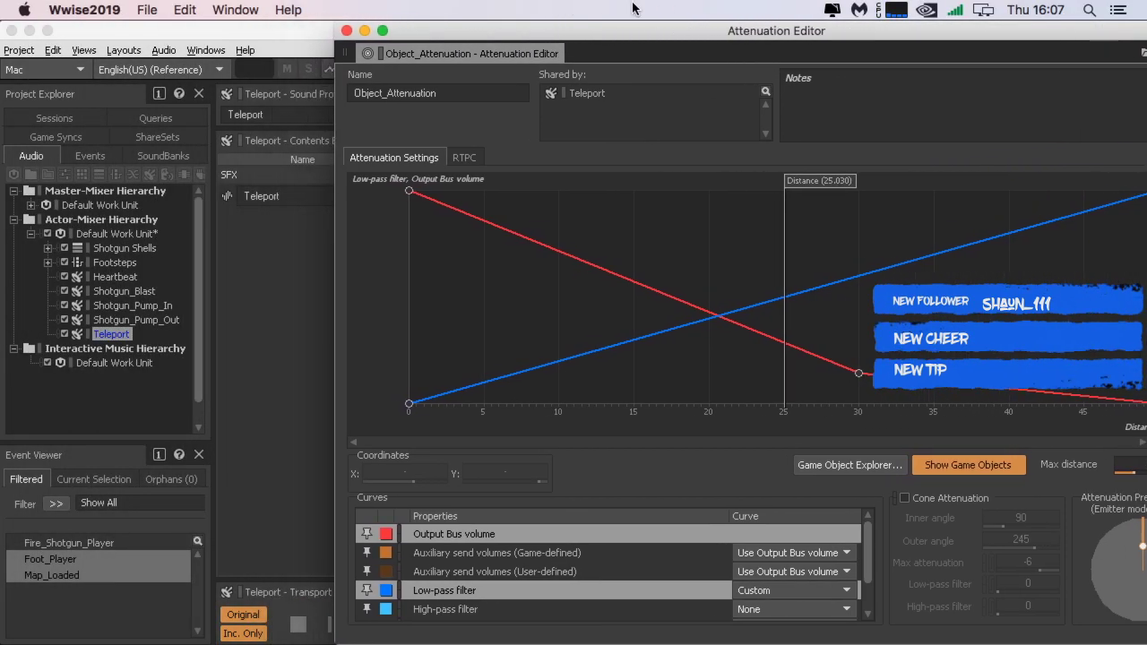
{"action": "left_click_drag", "start_coordinate": [602, 56], "coordinate": [782, 56]}
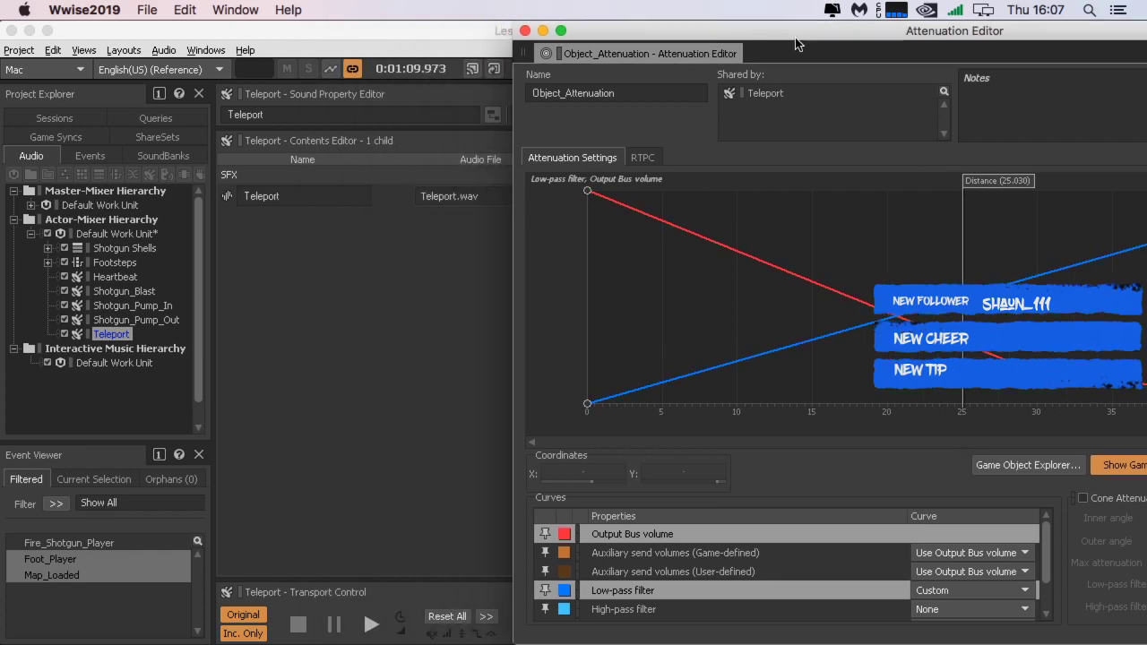
{"action": "left_click", "coordinate": [370, 623]}
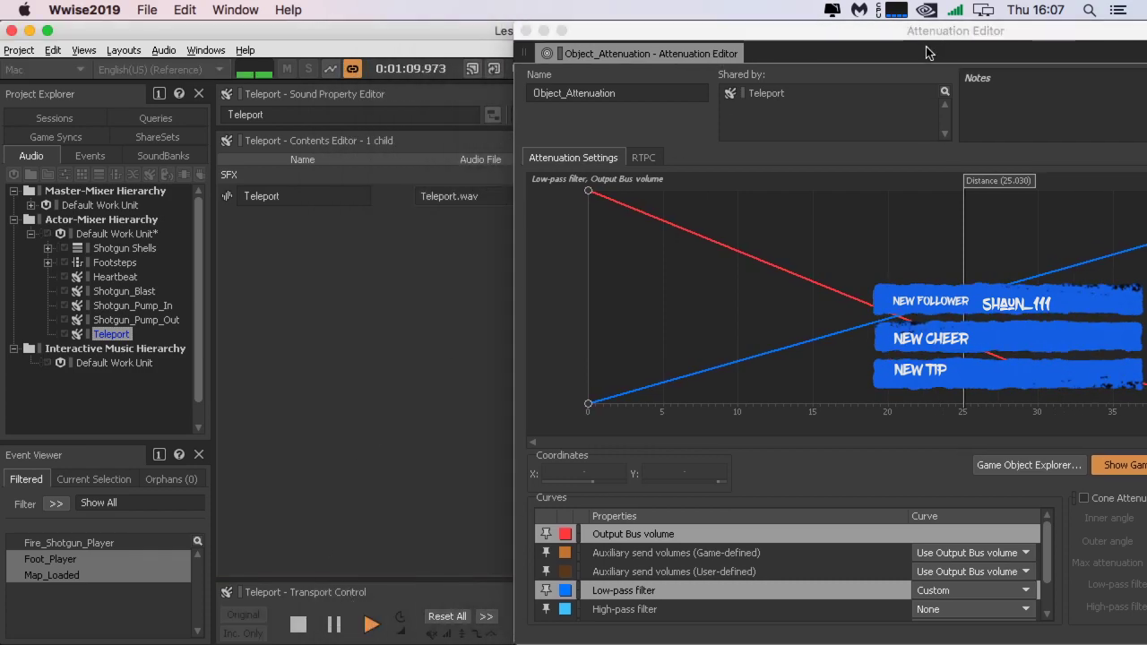
{"action": "left_click_drag", "start_coordinate": [934, 37], "coordinate": [455, 41]}
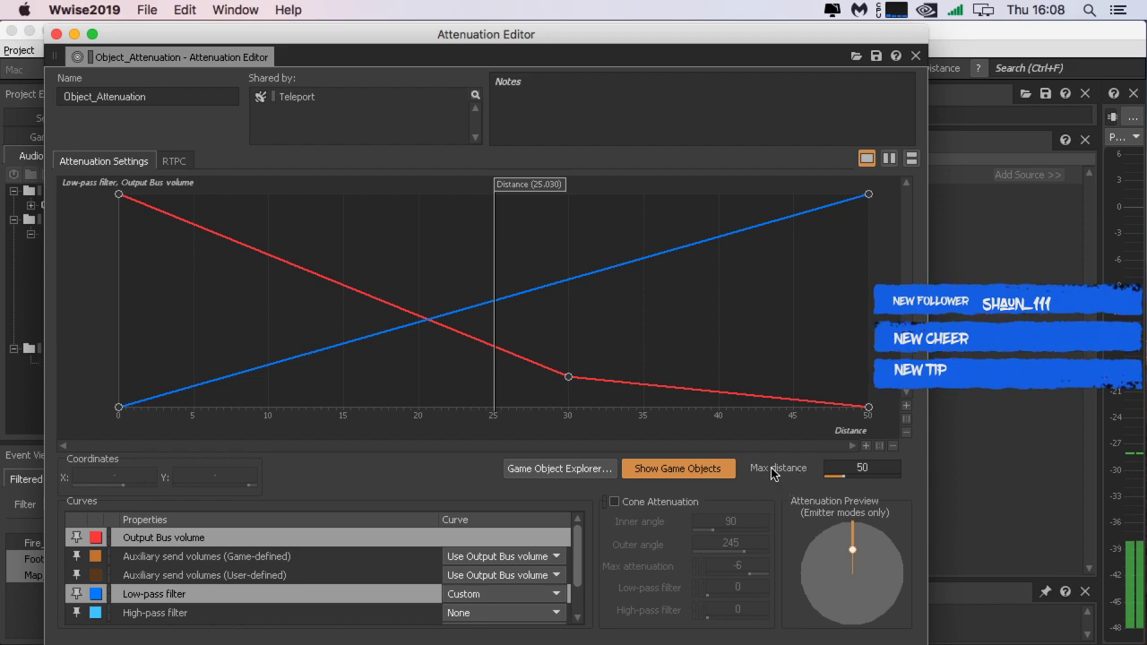
Step: Set the Max distance of Object_Attenuation to 100 while Teleport plays
{"action": "left_click", "coordinate": [877, 468]}
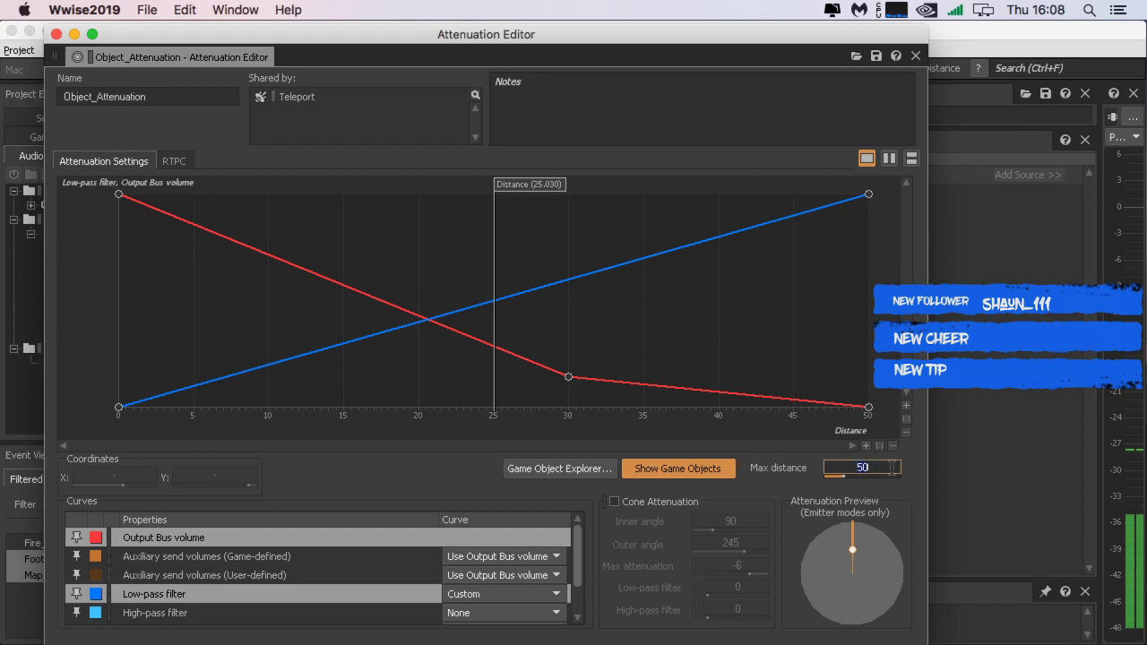
{"action": "type", "text": "1"}
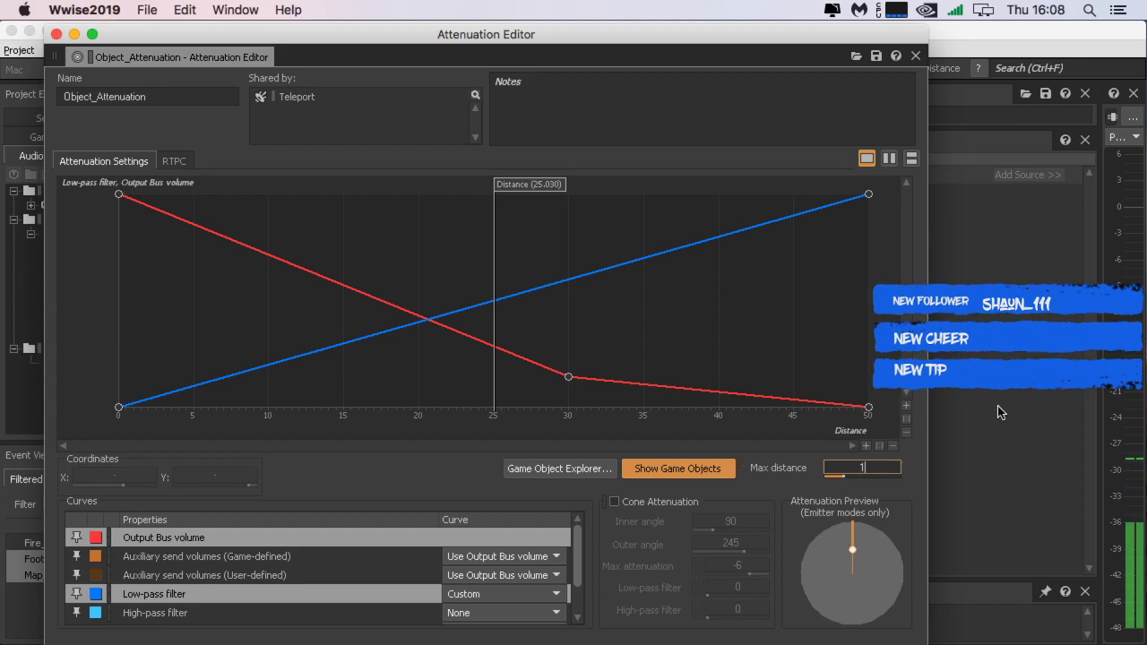
{"action": "type", "text": "00"}
{"action": "key", "text": "Return"}
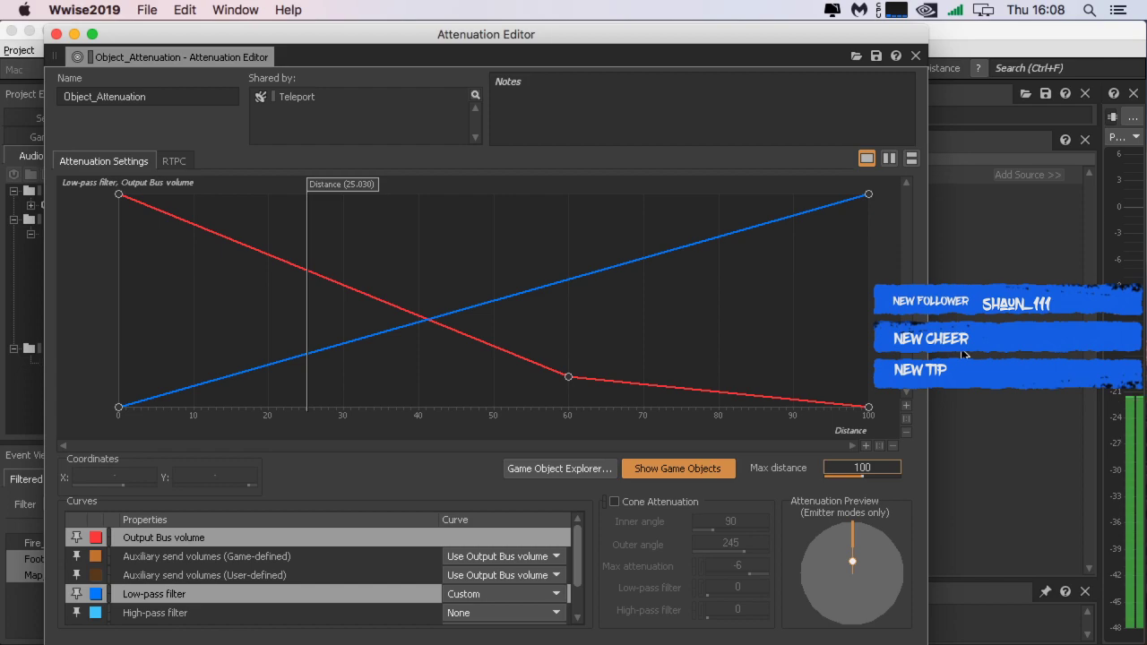
Step: Try Max distance values of 50 and 30 for Object_Attenuation while Teleport plays
{"action": "left_click", "coordinate": [882, 464]}
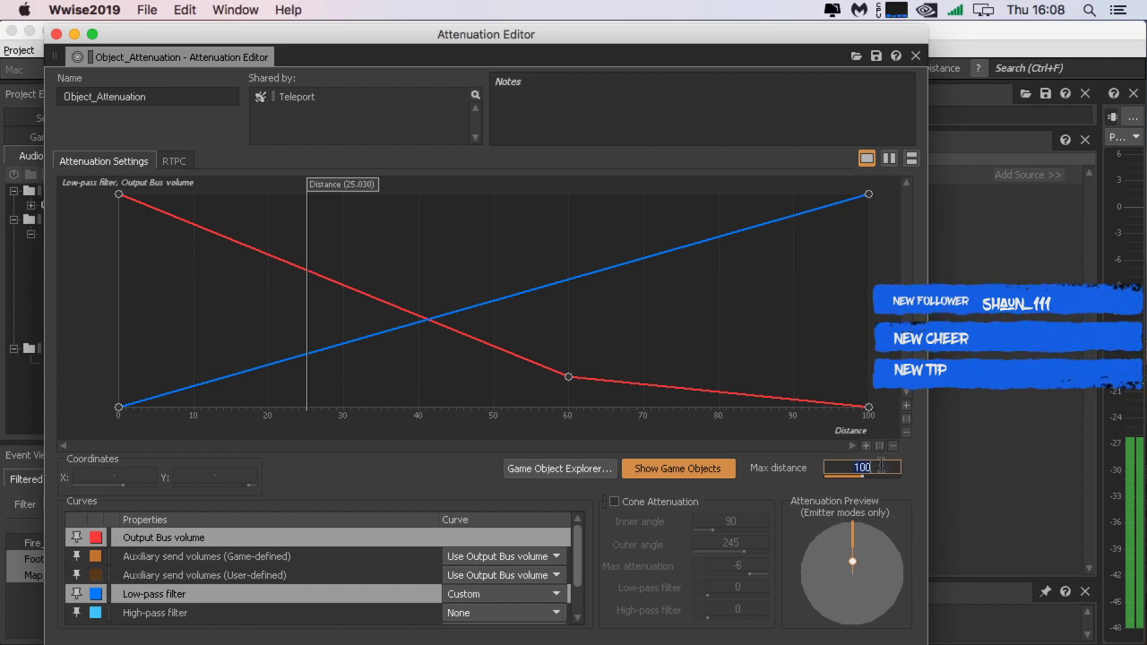
{"action": "type", "text": "50"}
{"action": "key", "text": "Return"}
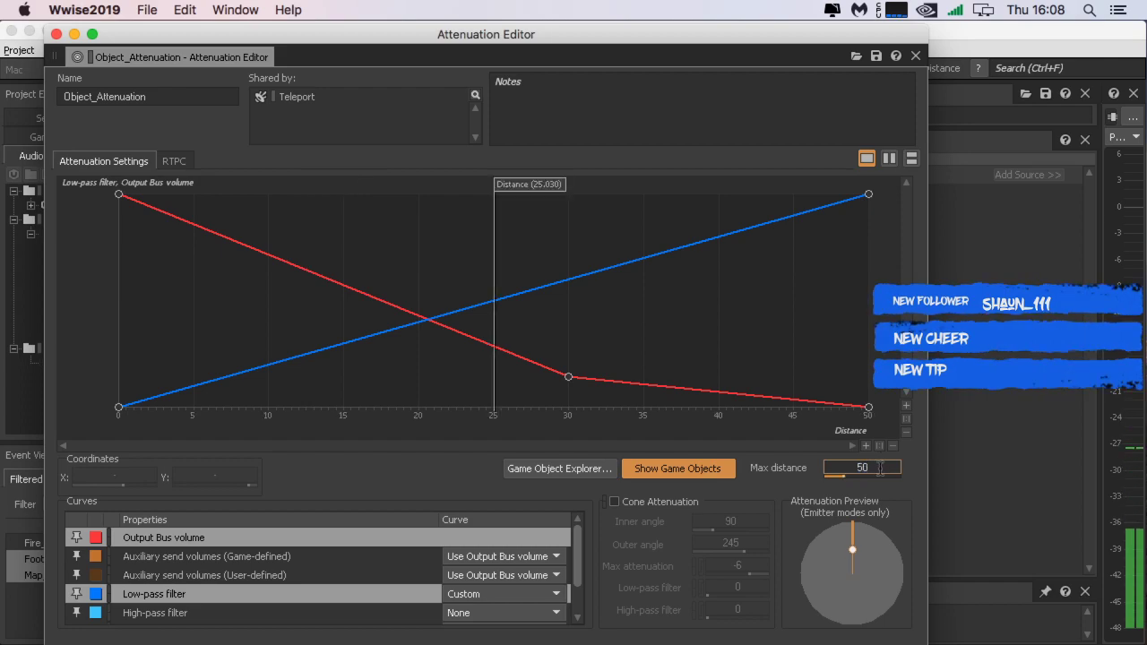
{"action": "left_click", "coordinate": [881, 466]}
{"action": "key", "text": "BackSpace"}
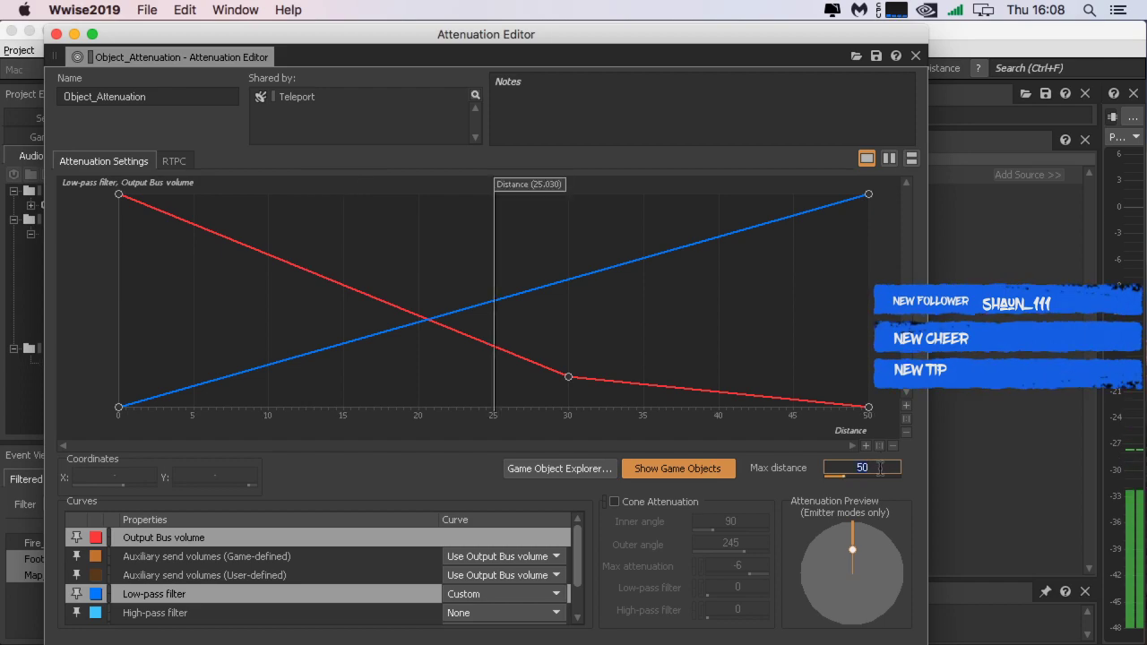
{"action": "type", "text": "30"}
{"action": "key", "text": "Return"}
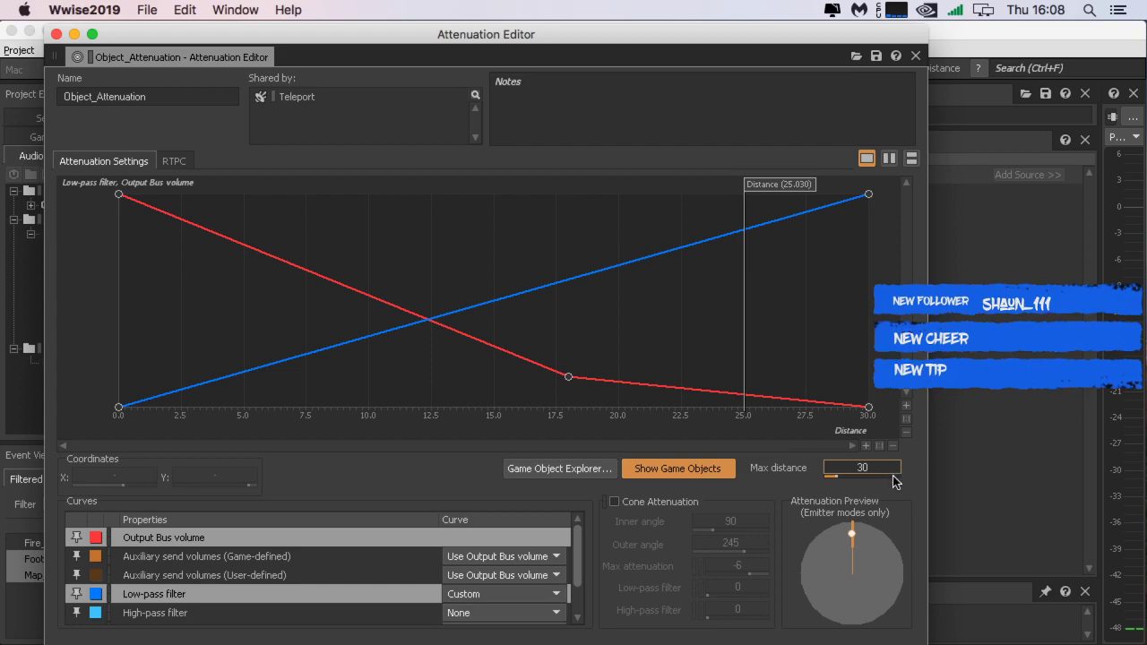
Step: Return the Max distance of Object_Attenuation to 100
{"action": "double_click", "coordinate": [881, 468]}
{"action": "type", "text": "1"}
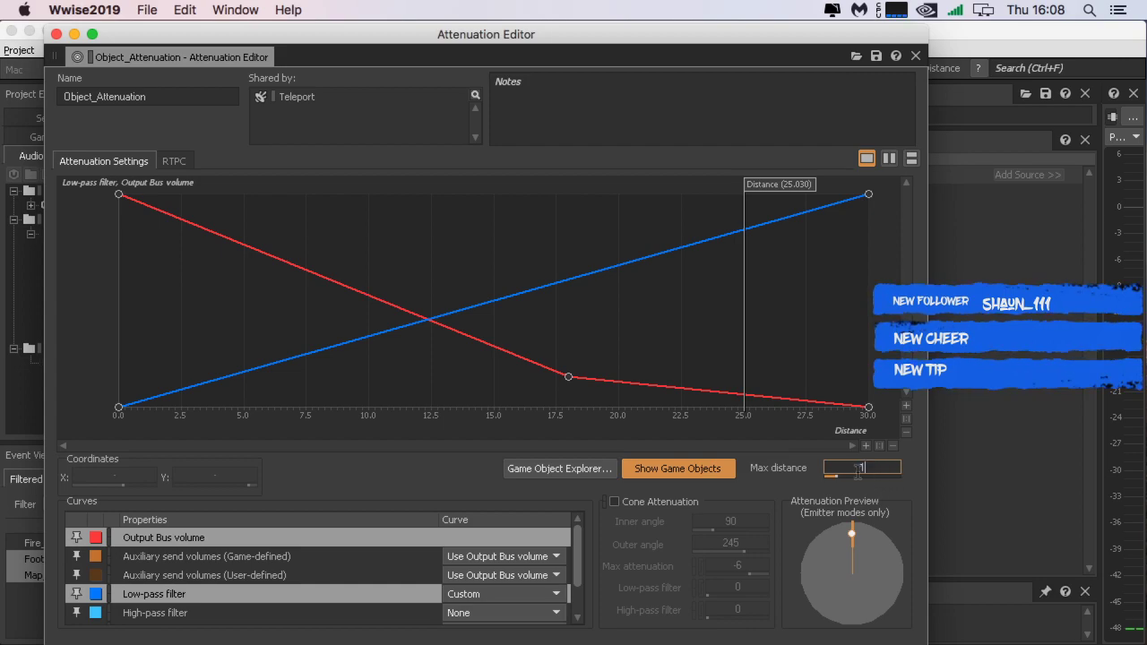
{"action": "type", "text": "00"}
{"action": "key", "text": "Return"}
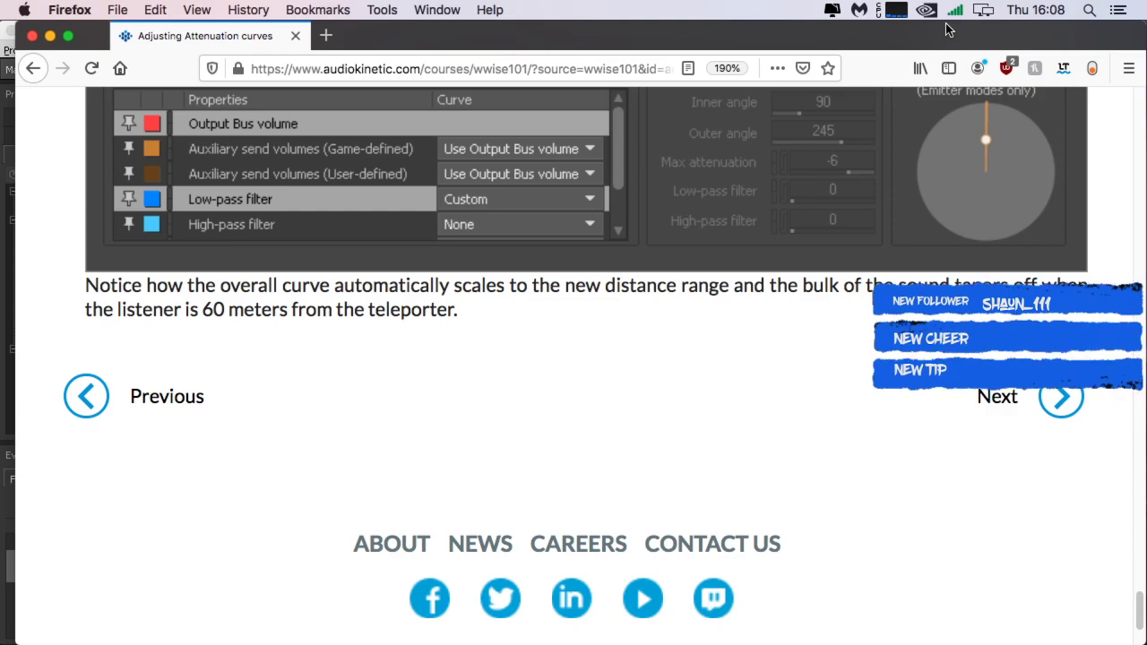
Step: Go on from Adjusting Attenuation curves to the Adding Cone Attenuation page of Lesson 4
{"action": "scroll", "coordinate": [936, 455], "scroll_direction": "up", "scroll_amount": 5}
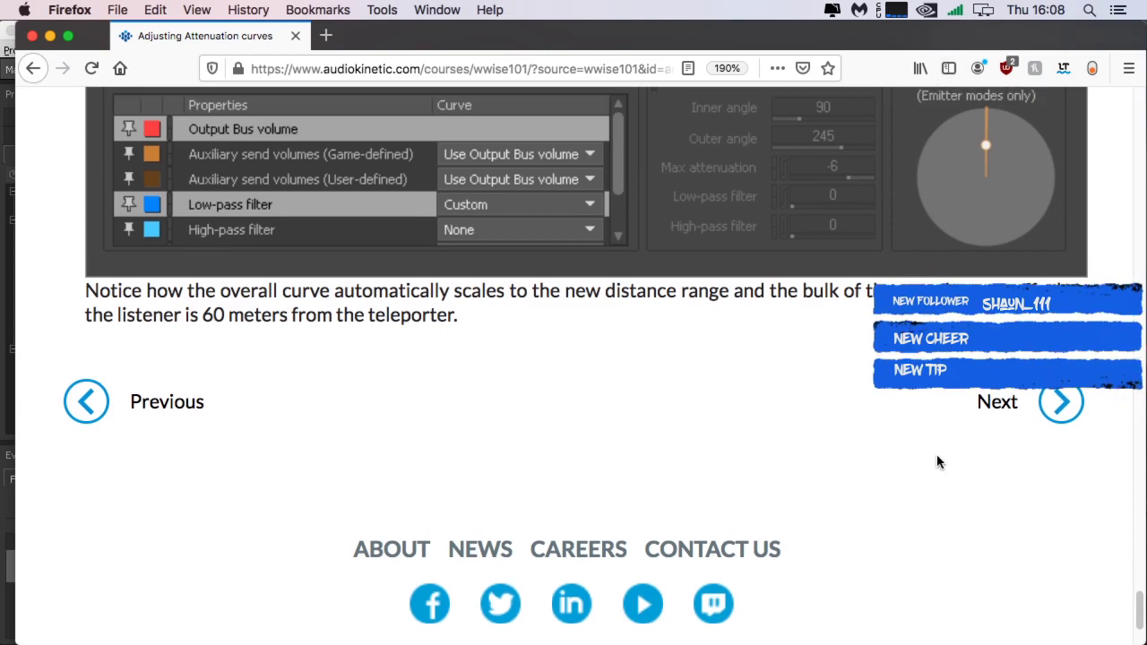
{"action": "scroll", "coordinate": [934, 455], "scroll_direction": "down", "scroll_amount": 2}
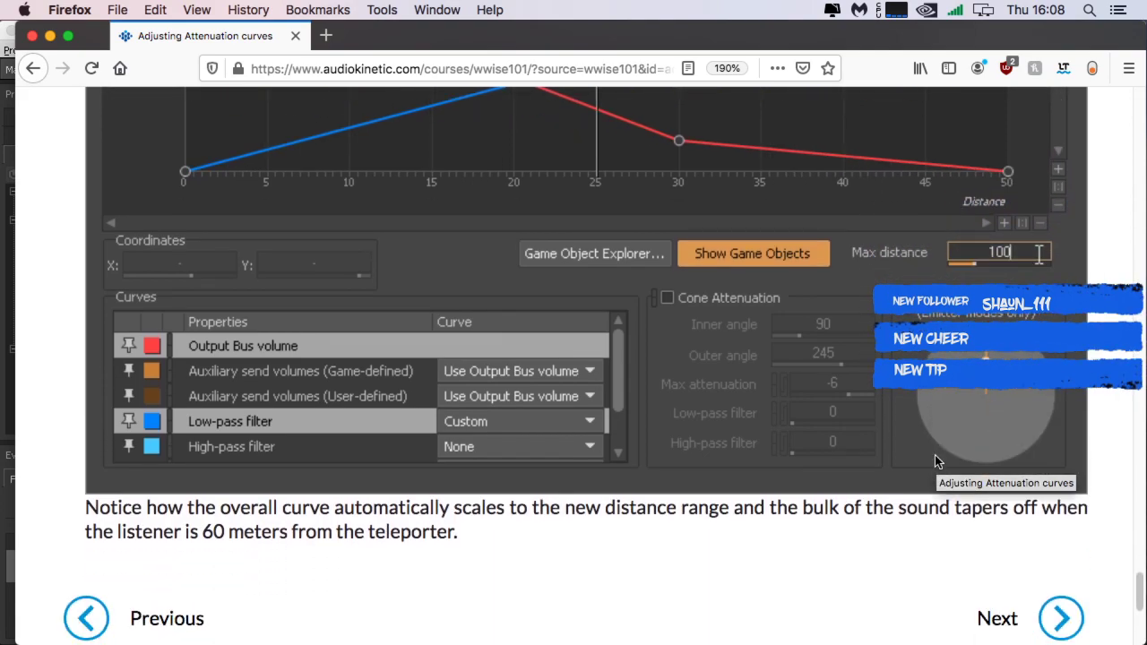
{"action": "left_click", "coordinate": [1058, 618]}
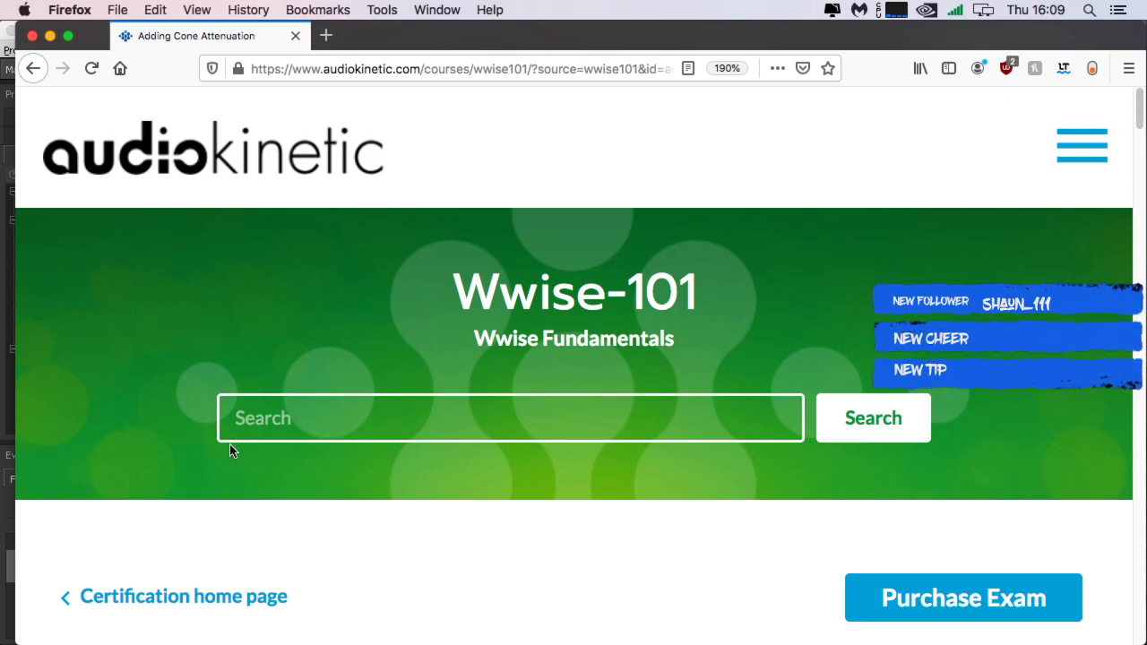
Step: Skim the Adding Cone Attenuation page through to its end to see which exercise steps it covers
{"action": "mouse_move", "coordinate": [955, 585]}
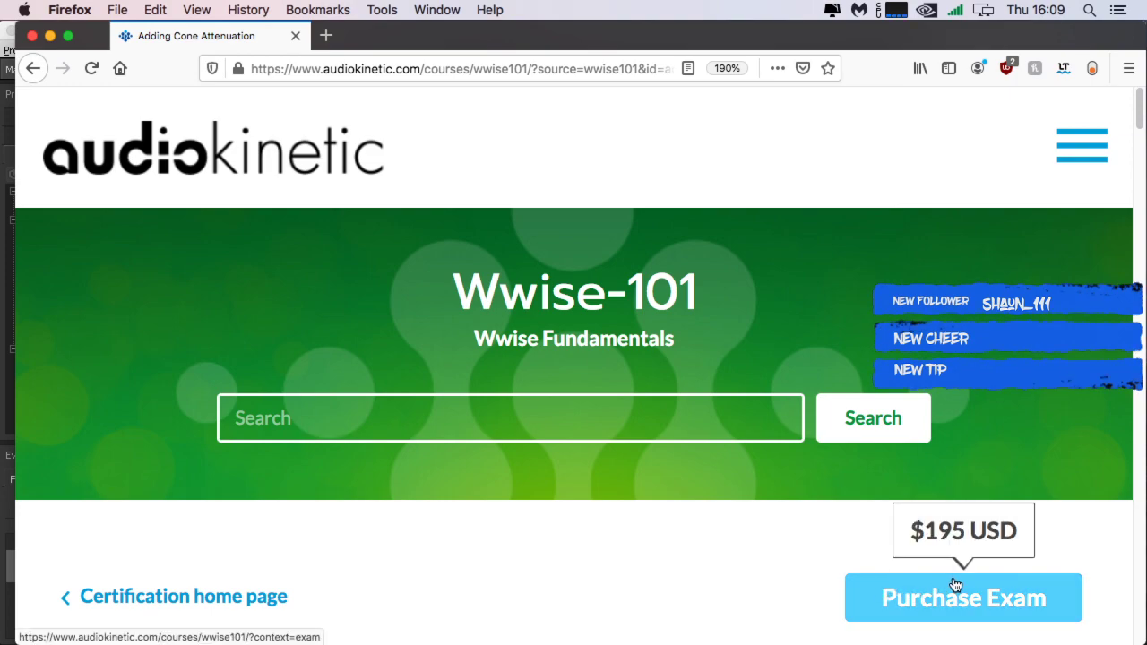
{"action": "scroll", "coordinate": [406, 508], "scroll_direction": "down", "scroll_amount": 1}
{"action": "scroll", "coordinate": [407, 508], "scroll_direction": "down", "scroll_amount": 10}
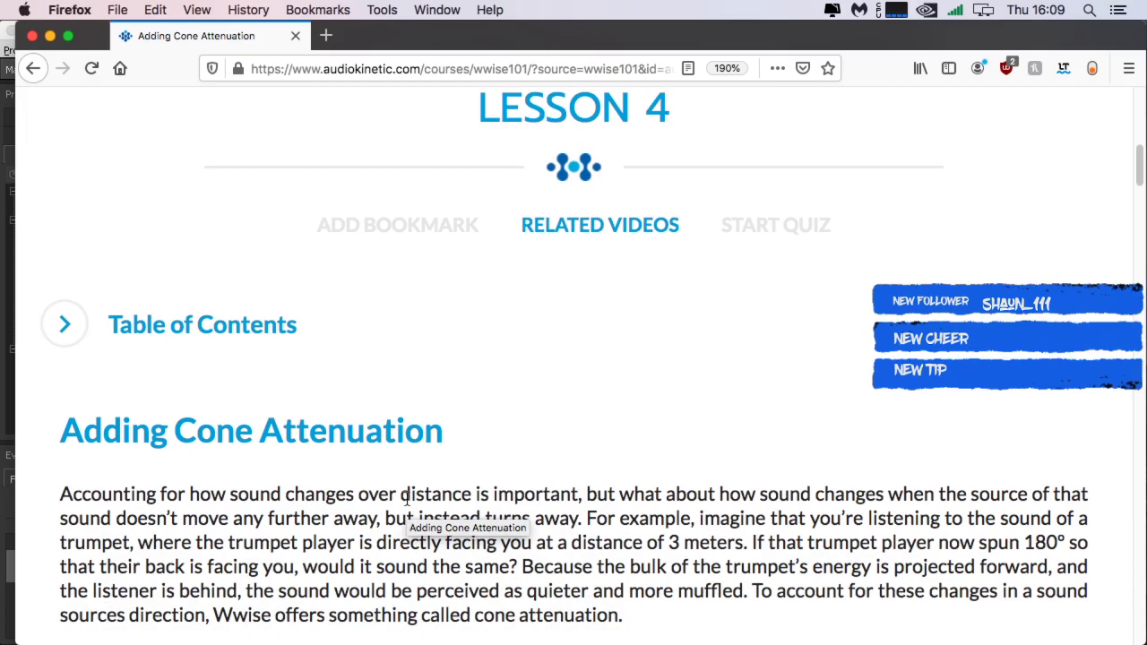
{"action": "scroll", "coordinate": [405, 498], "scroll_direction": "down", "scroll_amount": 8}
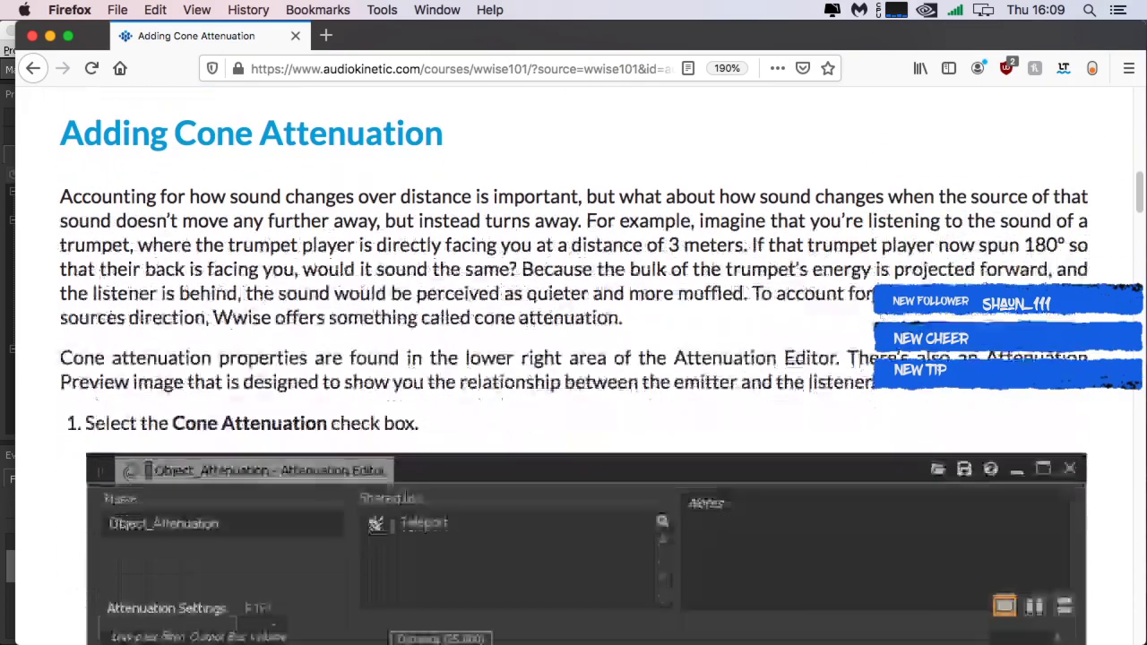
{"action": "scroll", "coordinate": [405, 500], "scroll_direction": "down", "scroll_amount": 2}
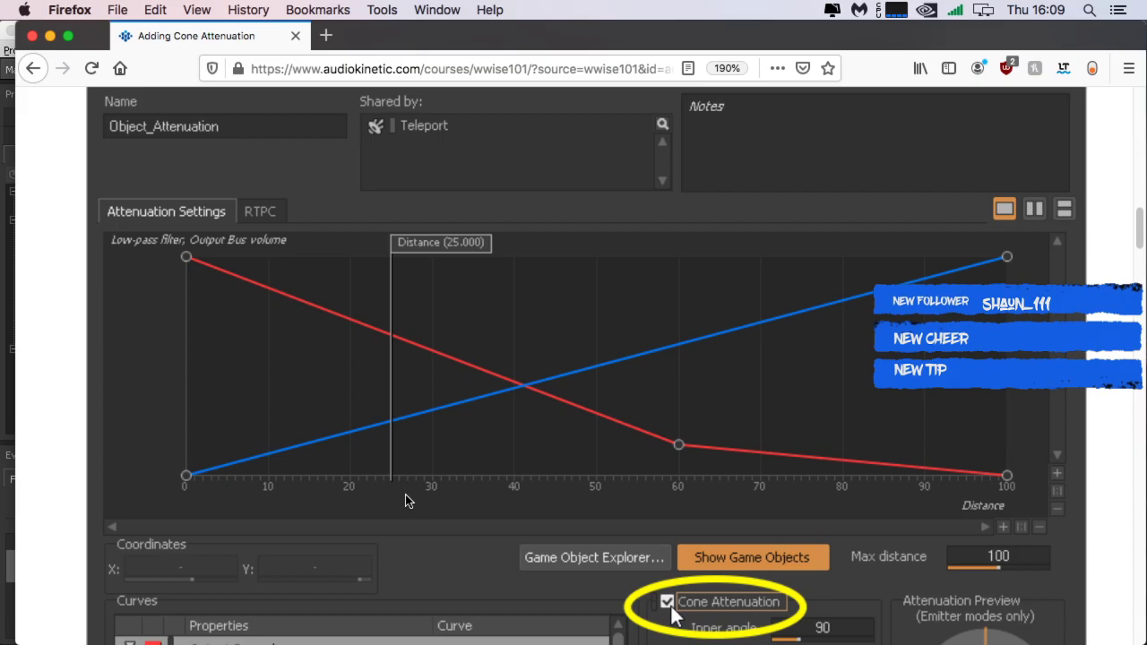
{"action": "scroll", "coordinate": [406, 502], "scroll_direction": "down", "scroll_amount": 9}
{"action": "scroll", "coordinate": [405, 500], "scroll_direction": "down", "scroll_amount": 20}
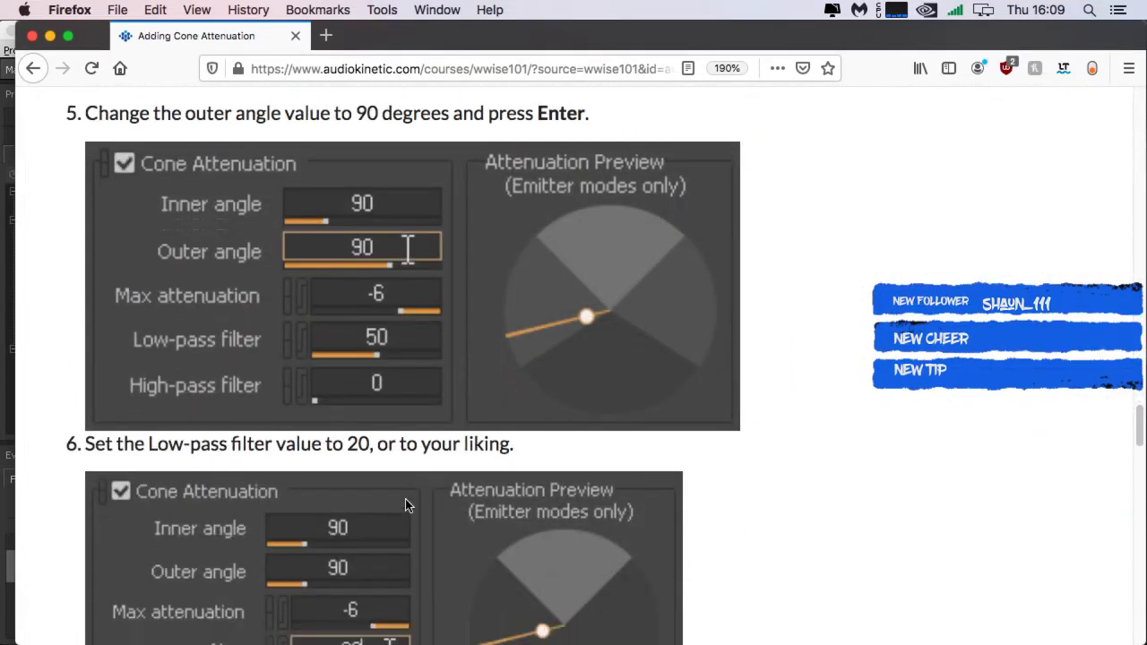
{"action": "scroll", "coordinate": [404, 509], "scroll_direction": "down", "scroll_amount": 20}
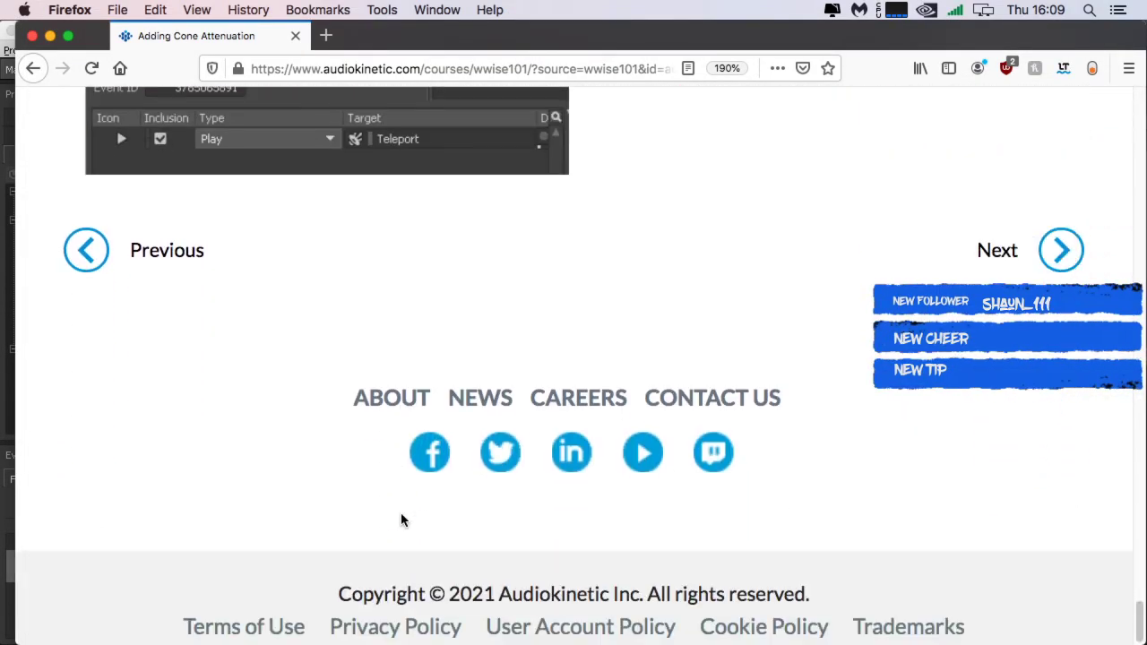
{"action": "scroll", "coordinate": [403, 515], "scroll_direction": "up", "scroll_amount": 10}
{"action": "scroll", "coordinate": [499, 512], "scroll_direction": "down", "scroll_amount": 10}
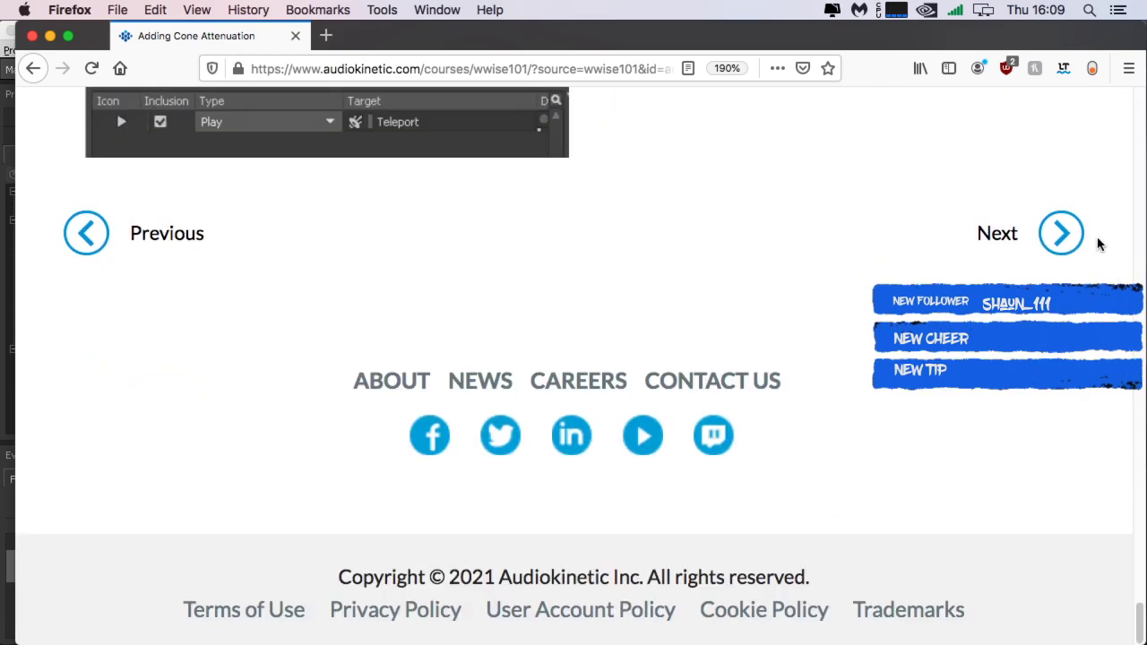
Step: Check the Related Video page that follows in the course, and return to the Adding Cone Attenuation page
{"action": "left_click", "coordinate": [1061, 234]}
{"action": "scroll", "coordinate": [180, 387], "scroll_direction": "down", "scroll_amount": 10}
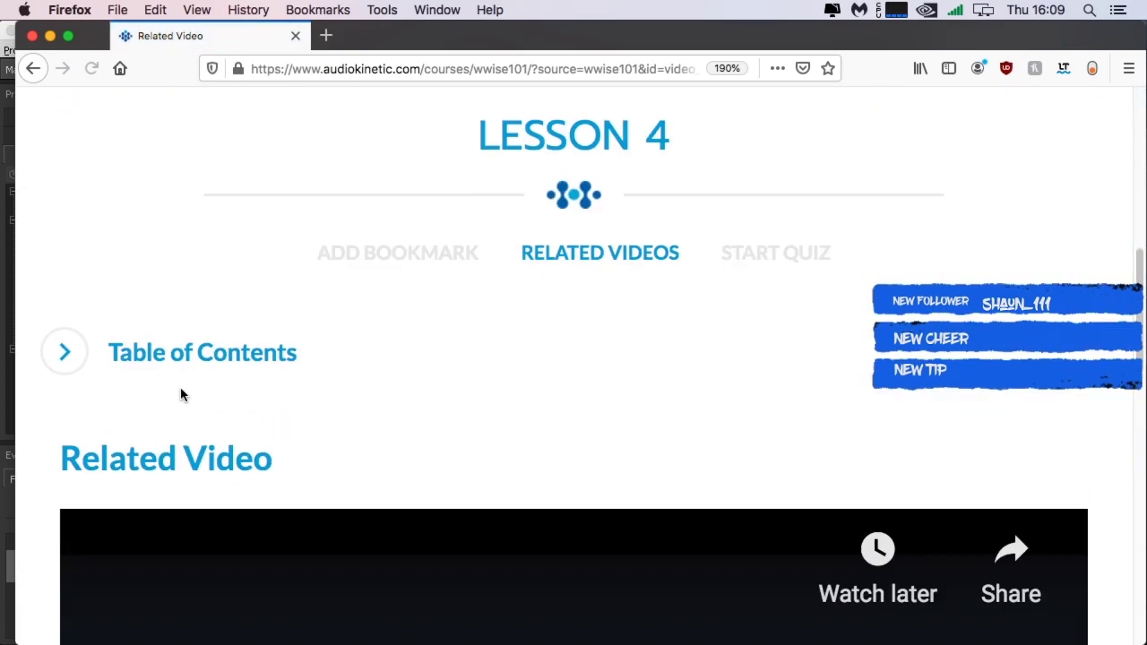
{"action": "scroll", "coordinate": [184, 394], "scroll_direction": "down", "scroll_amount": 5}
{"action": "scroll", "coordinate": [184, 395], "scroll_direction": "down", "scroll_amount": 8}
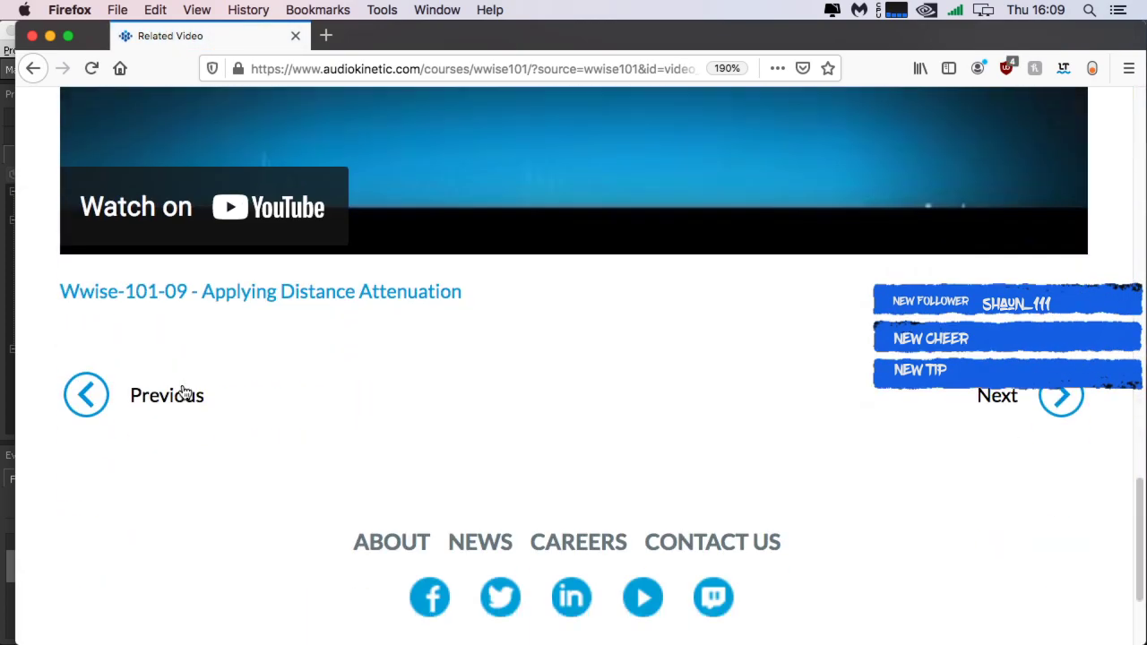
{"action": "left_click", "coordinate": [89, 234]}
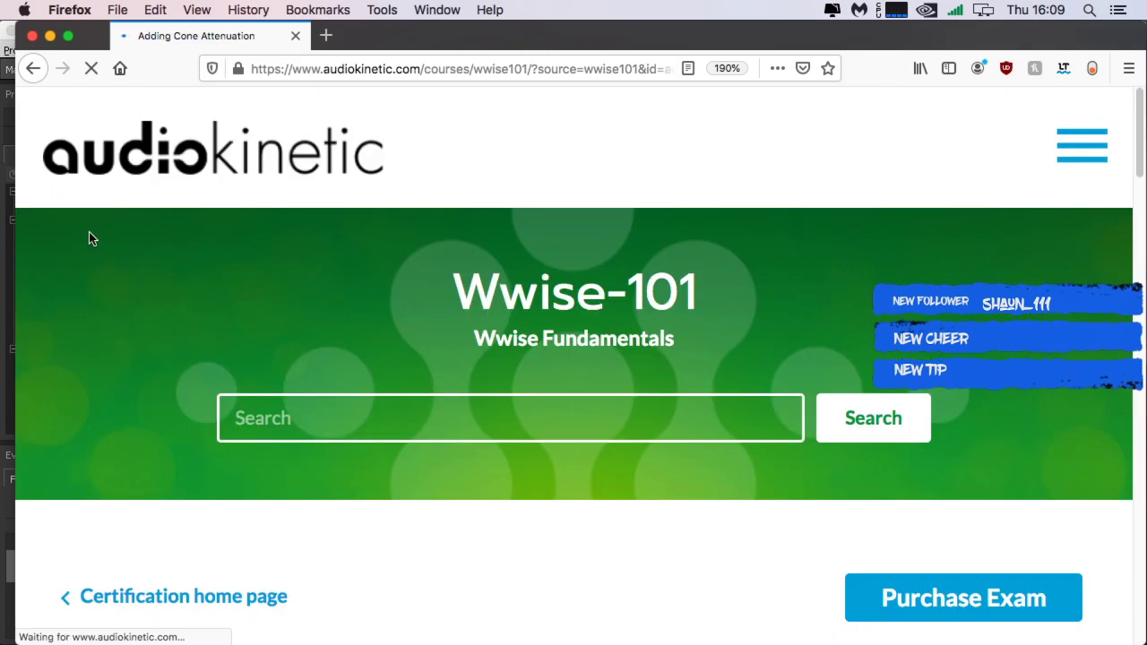
Step: Read the introduction to cone attenuation, including the trumpet example and where its properties are located
{"action": "scroll", "coordinate": [460, 456], "scroll_direction": "down", "scroll_amount": 15}
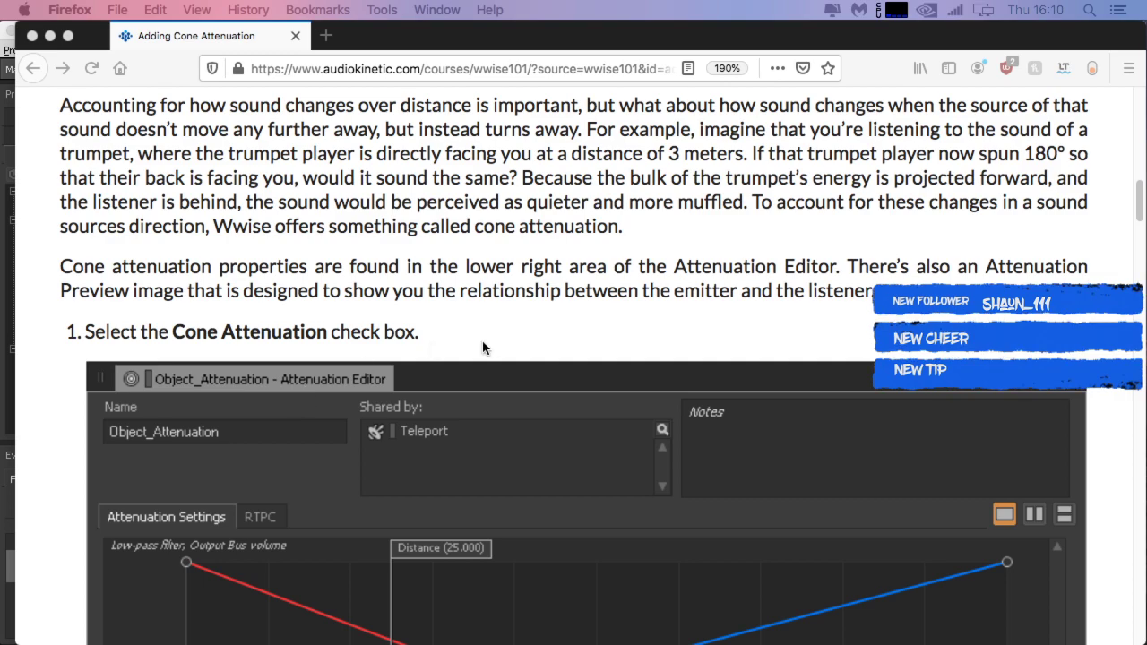
{"action": "scroll", "coordinate": [543, 269], "scroll_direction": "down", "scroll_amount": 2}
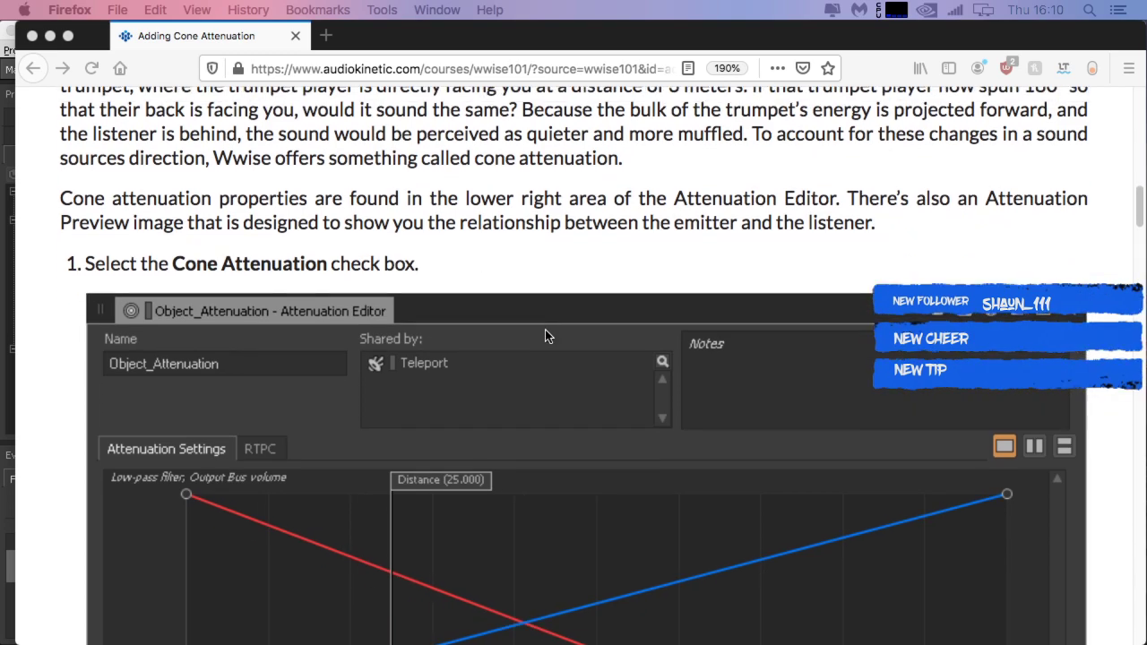
{"action": "scroll", "coordinate": [545, 324], "scroll_direction": "up", "scroll_amount": 3}
{"action": "scroll", "coordinate": [545, 325], "scroll_direction": "up", "scroll_amount": 1}
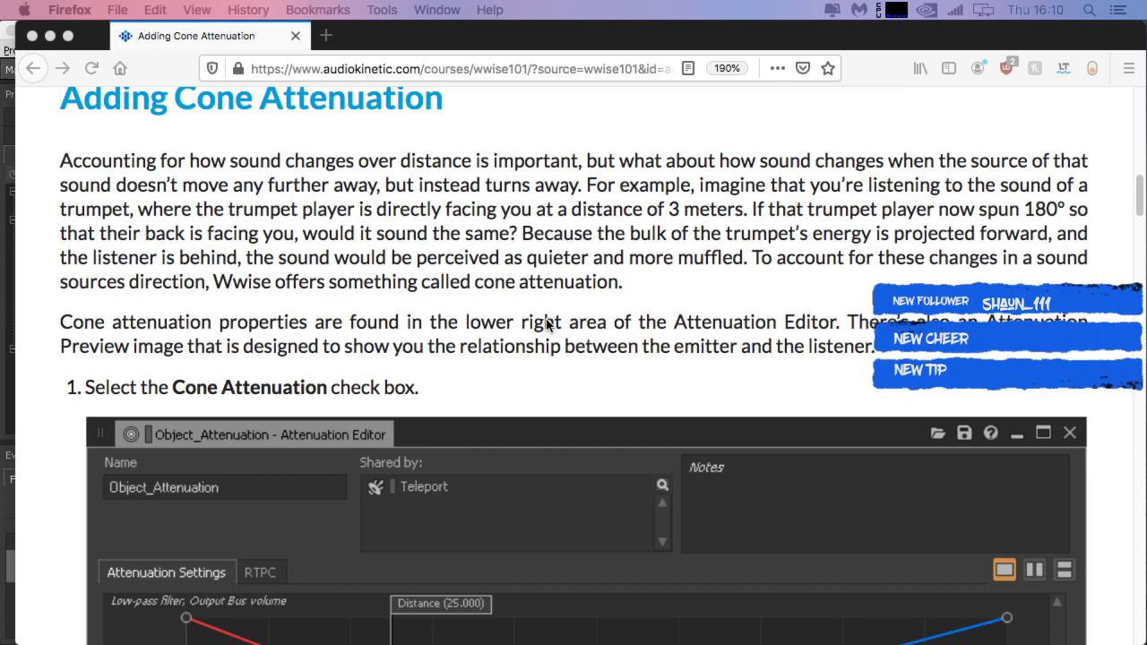
{"action": "scroll", "coordinate": [546, 325], "scroll_direction": "up", "scroll_amount": 5}
{"action": "scroll", "coordinate": [546, 321], "scroll_direction": "down", "scroll_amount": 3}
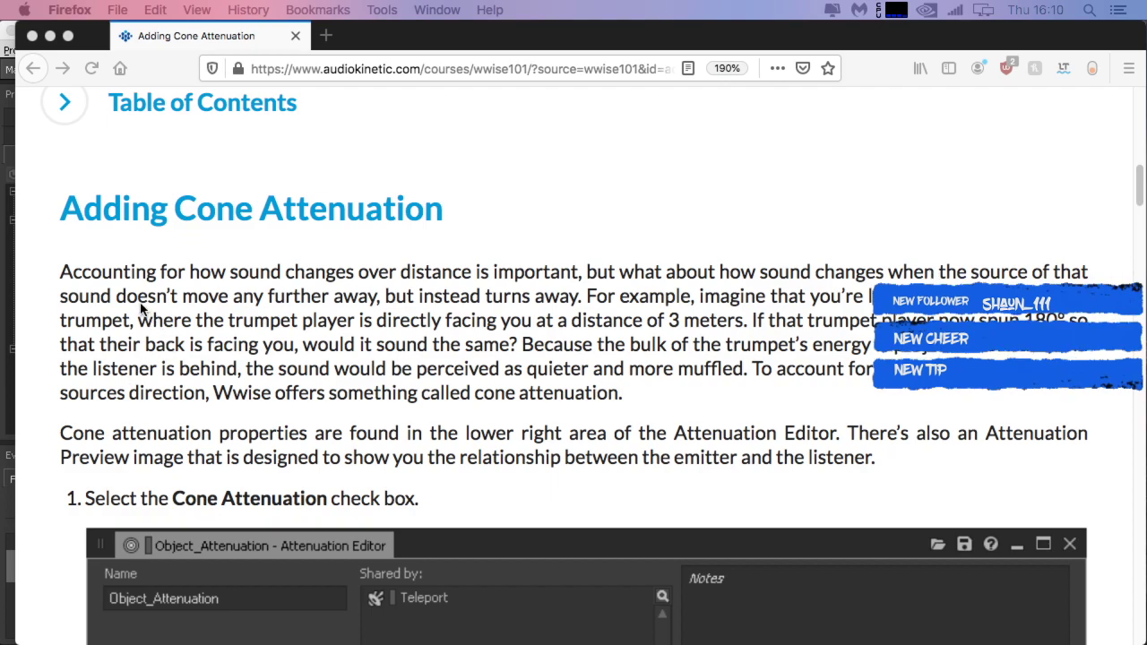
{"action": "left_click_drag", "start_coordinate": [208, 296], "coordinate": [322, 387]}
{"action": "left_click", "coordinate": [593, 298]}
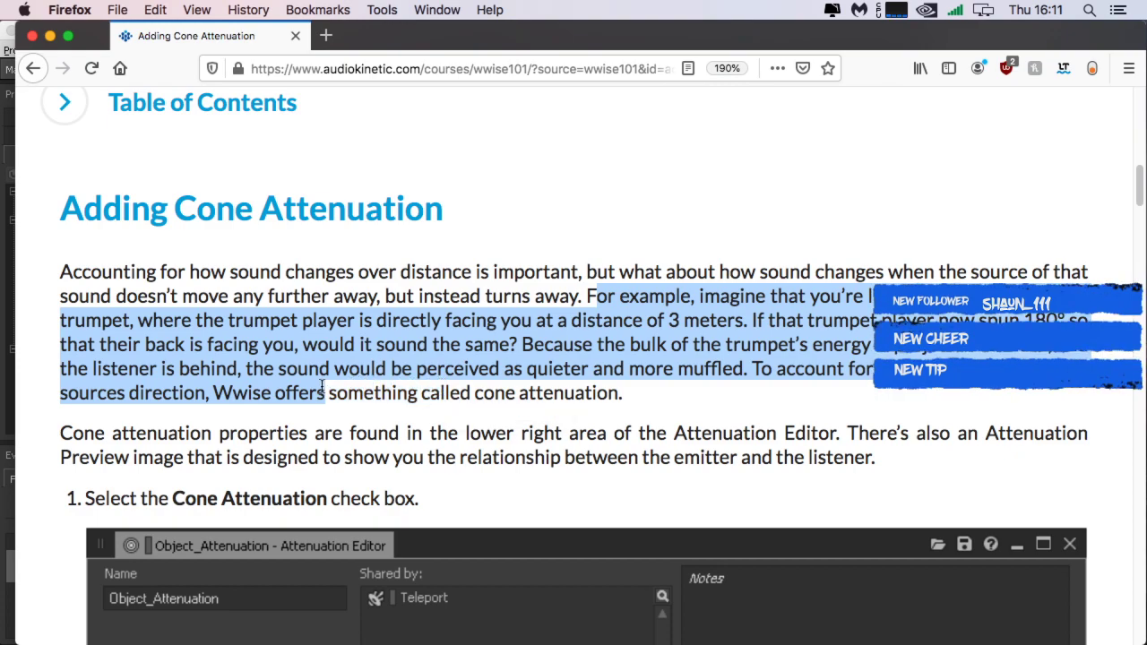
{"action": "left_click", "coordinate": [363, 413]}
{"action": "scroll", "coordinate": [368, 421], "scroll_direction": "down", "scroll_amount": 4}
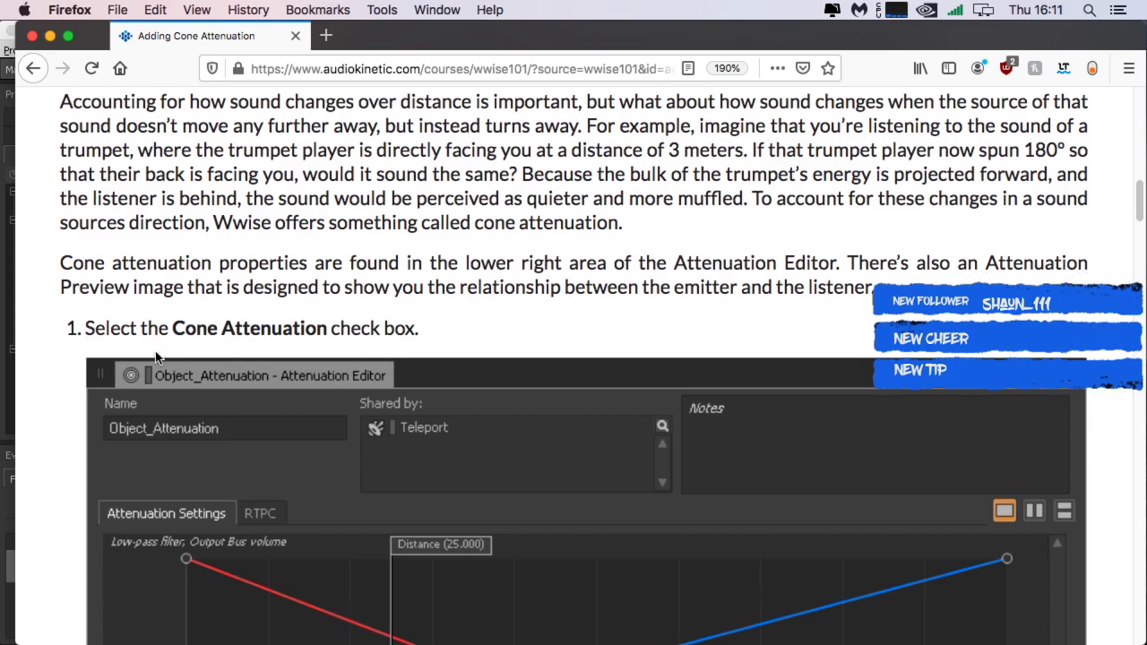
Step: Follow the lesson's first instruction: switch to Wwise and enable Cone Attenuation for Object_Attenuation
{"action": "scroll", "coordinate": [155, 351], "scroll_direction": "down", "scroll_amount": 4}
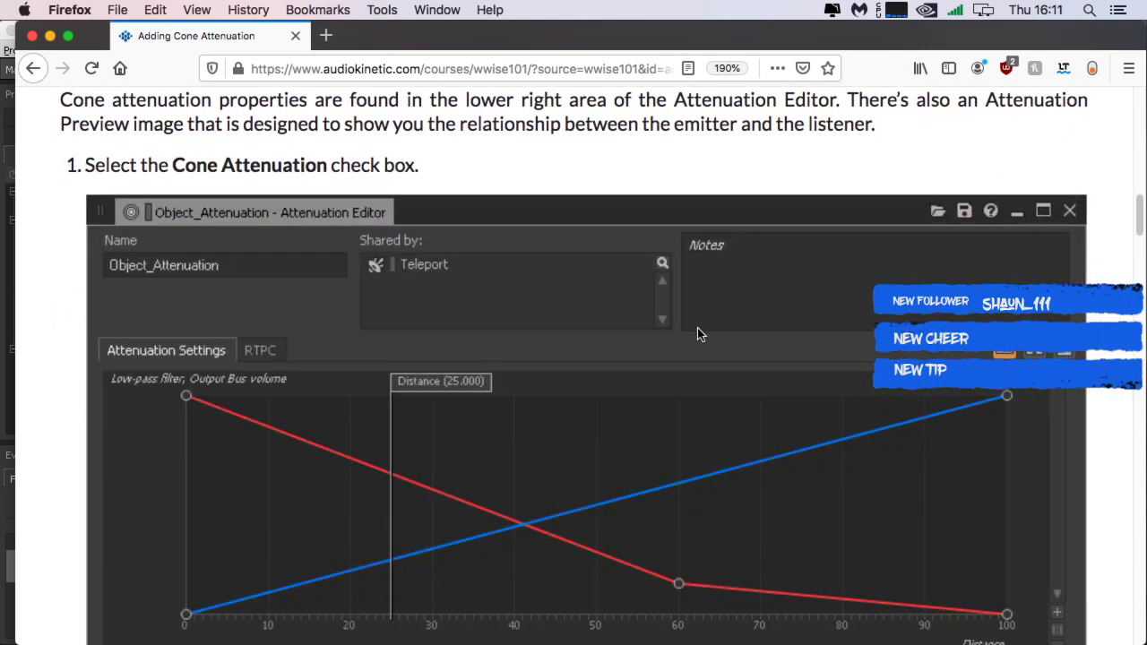
{"action": "scroll", "coordinate": [697, 328], "scroll_direction": "down", "scroll_amount": 3}
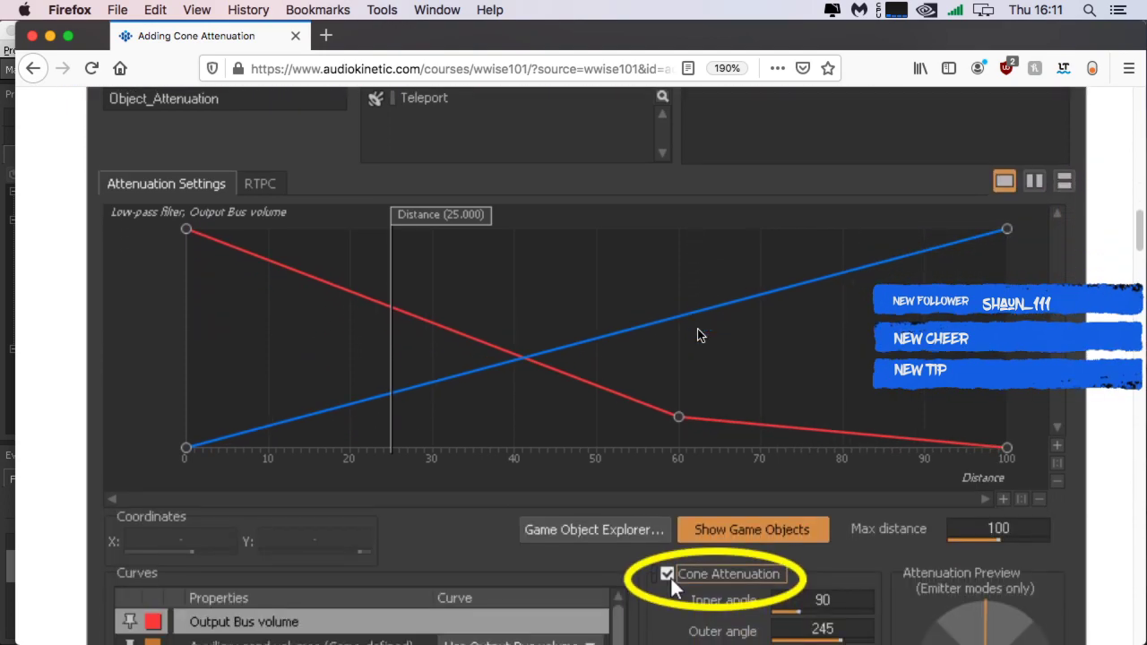
{"action": "scroll", "coordinate": [699, 335], "scroll_direction": "down", "scroll_amount": 2}
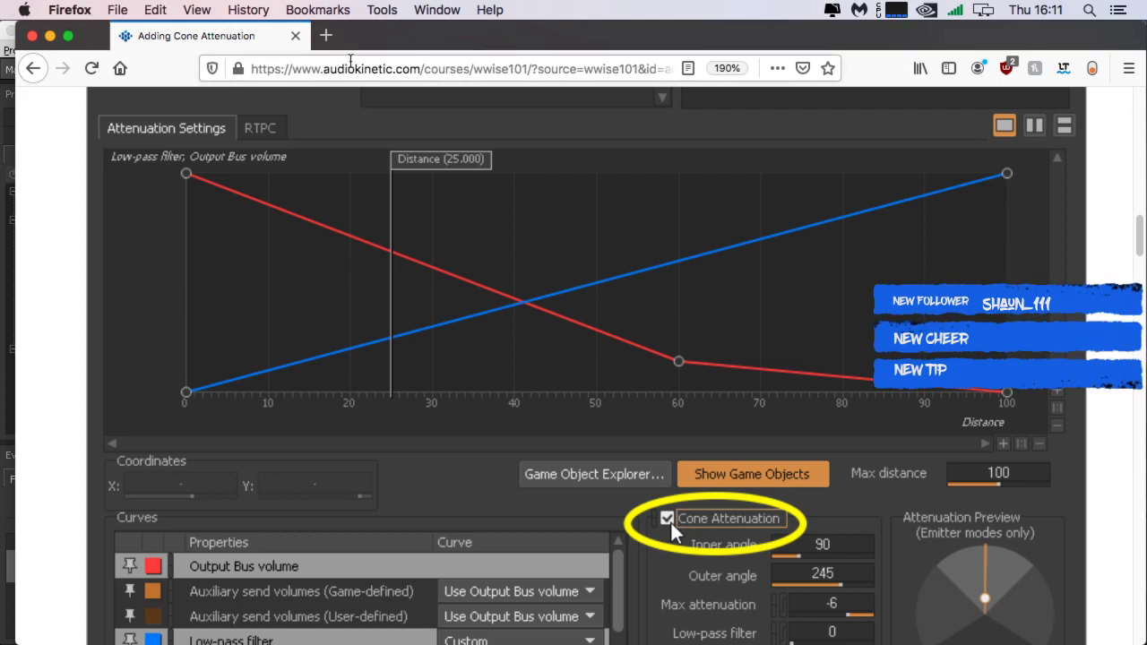
{"action": "left_click", "coordinate": [295, 36]}
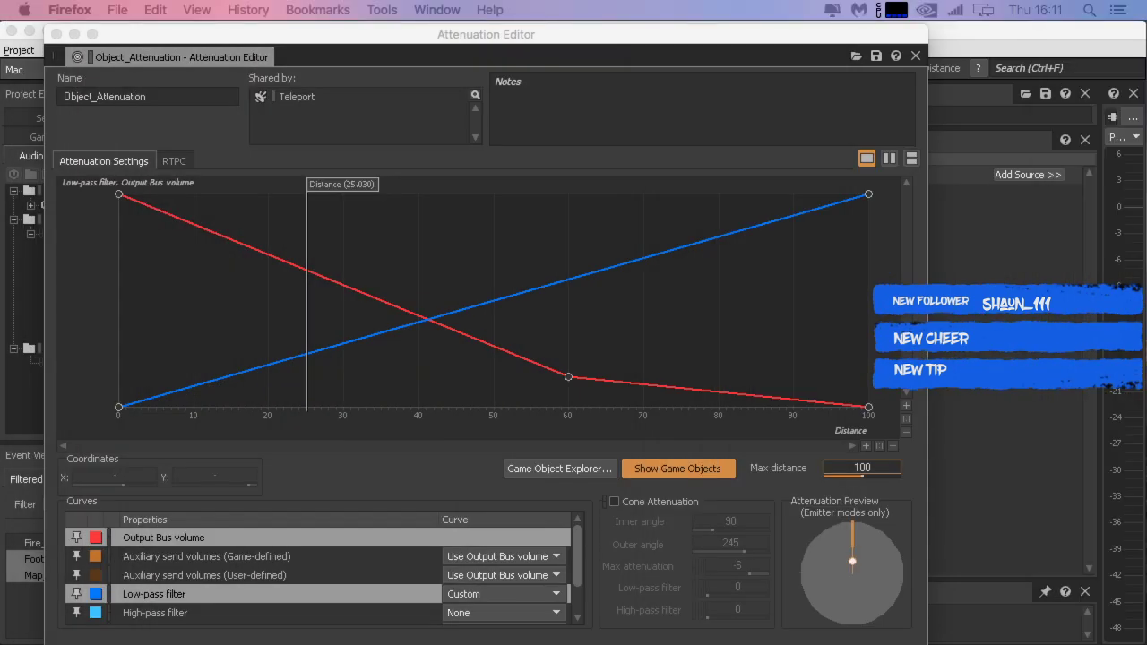
{"action": "left_click", "coordinate": [614, 503]}
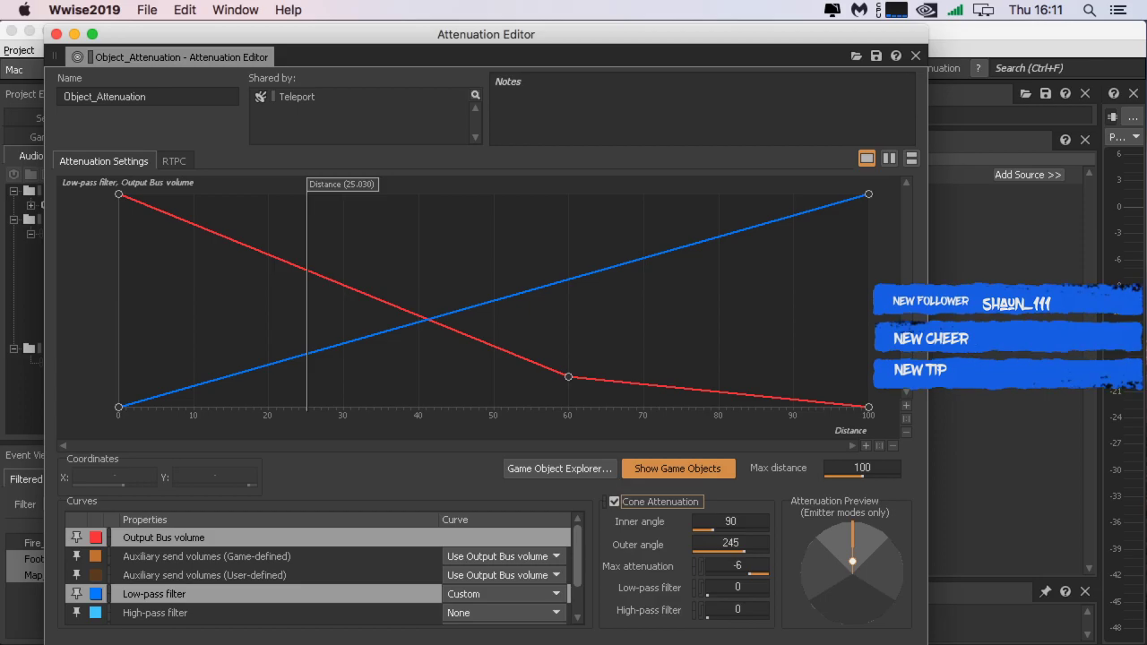
Step: Return to the lesson in Firefox and read how the Attenuation Preview represents the emitter and listener
{"action": "left_click_drag", "start_coordinate": [1146, 17], "coordinate": [960, 16]}
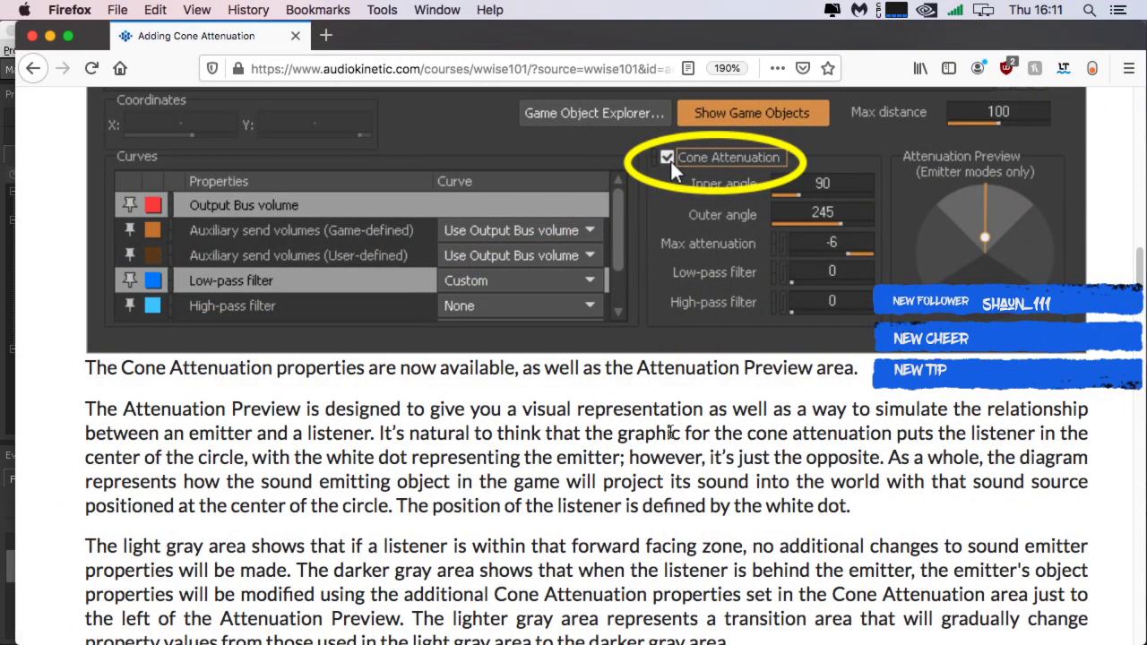
{"action": "scroll", "coordinate": [667, 433], "scroll_direction": "up", "scroll_amount": 5}
{"action": "scroll", "coordinate": [586, 542], "scroll_direction": "down", "scroll_amount": 6}
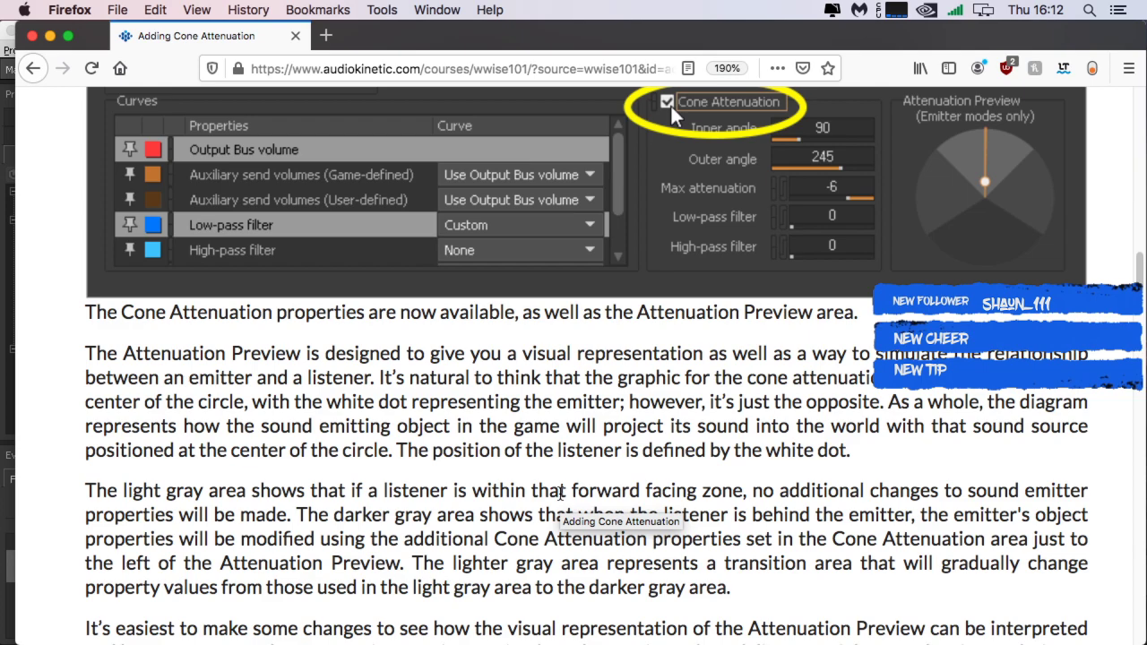
{"action": "scroll", "coordinate": [560, 493], "scroll_direction": "down", "scroll_amount": 1}
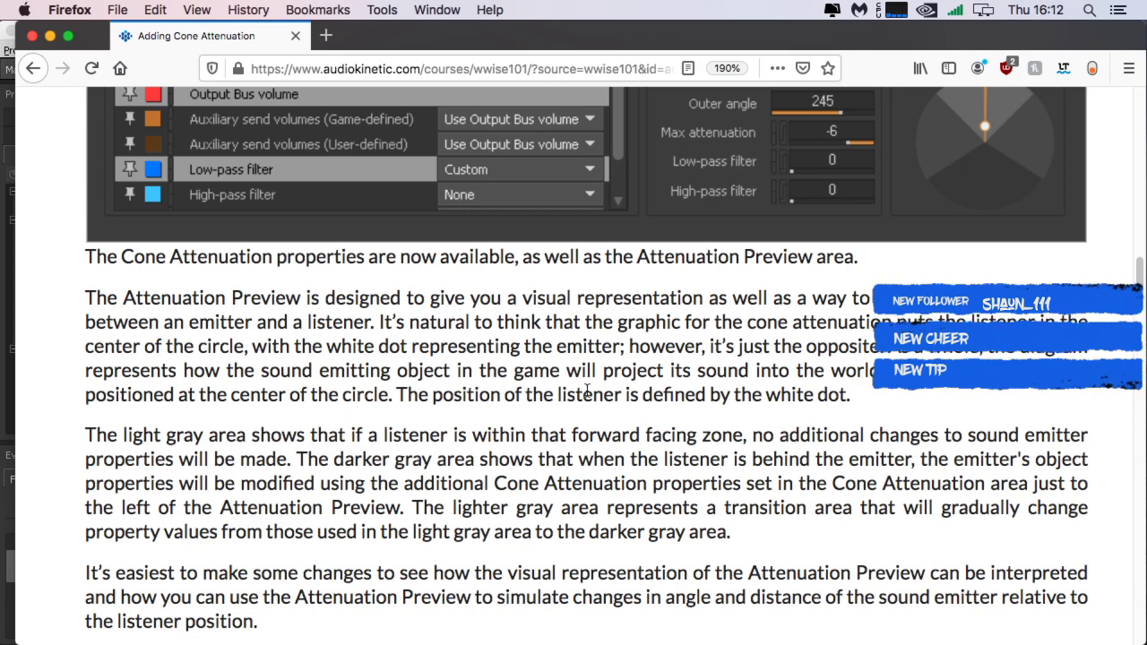
{"action": "left_click_drag", "start_coordinate": [666, 373], "coordinate": [738, 412]}
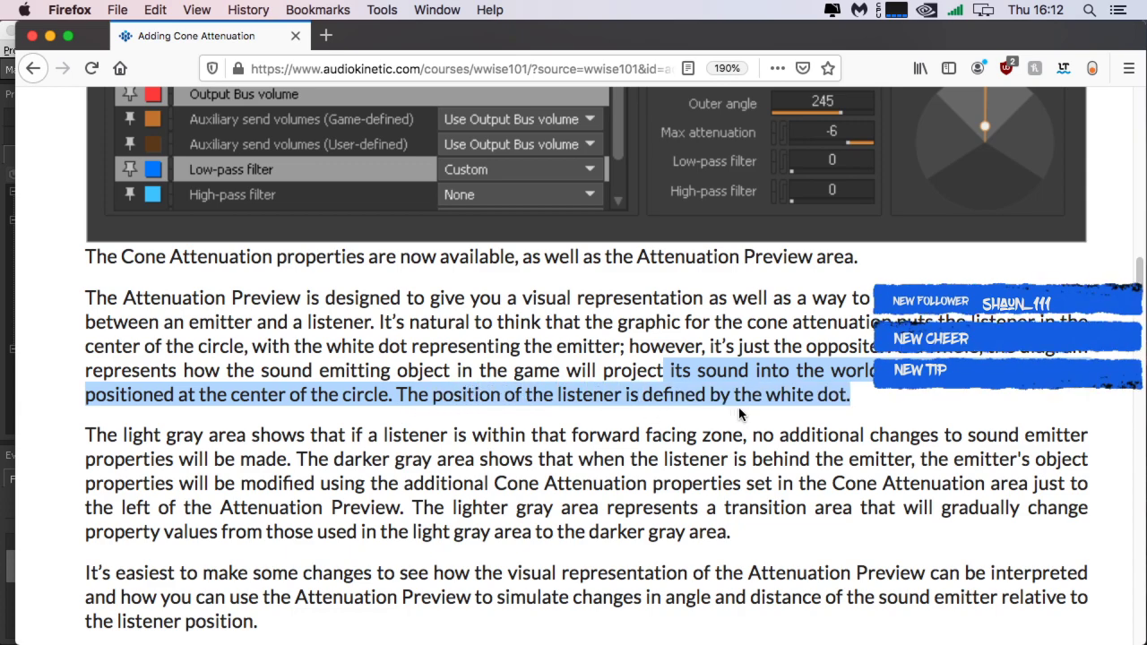
{"action": "left_click", "coordinate": [848, 404]}
{"action": "scroll", "coordinate": [846, 425], "scroll_direction": "down", "scroll_amount": 2}
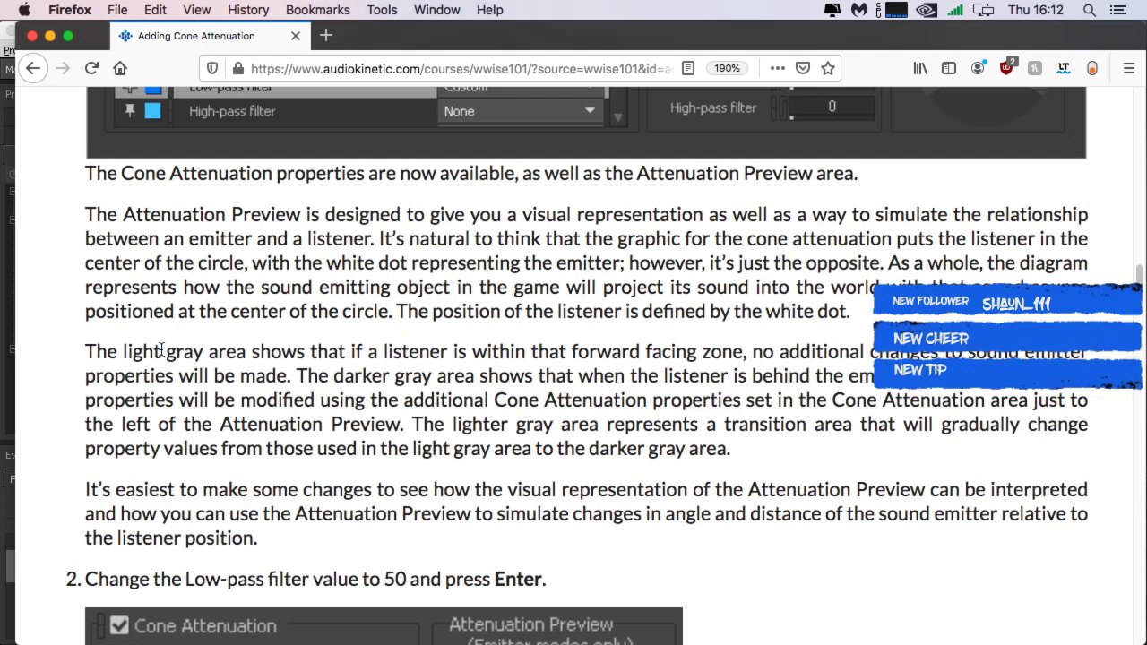
Step: Read what the light, darker and lighter gray areas of the Attenuation Preview mean, highlighting the transition area sentence
{"action": "left_click_drag", "start_coordinate": [141, 352], "coordinate": [244, 351]}
{"action": "left_click", "coordinate": [242, 351]}
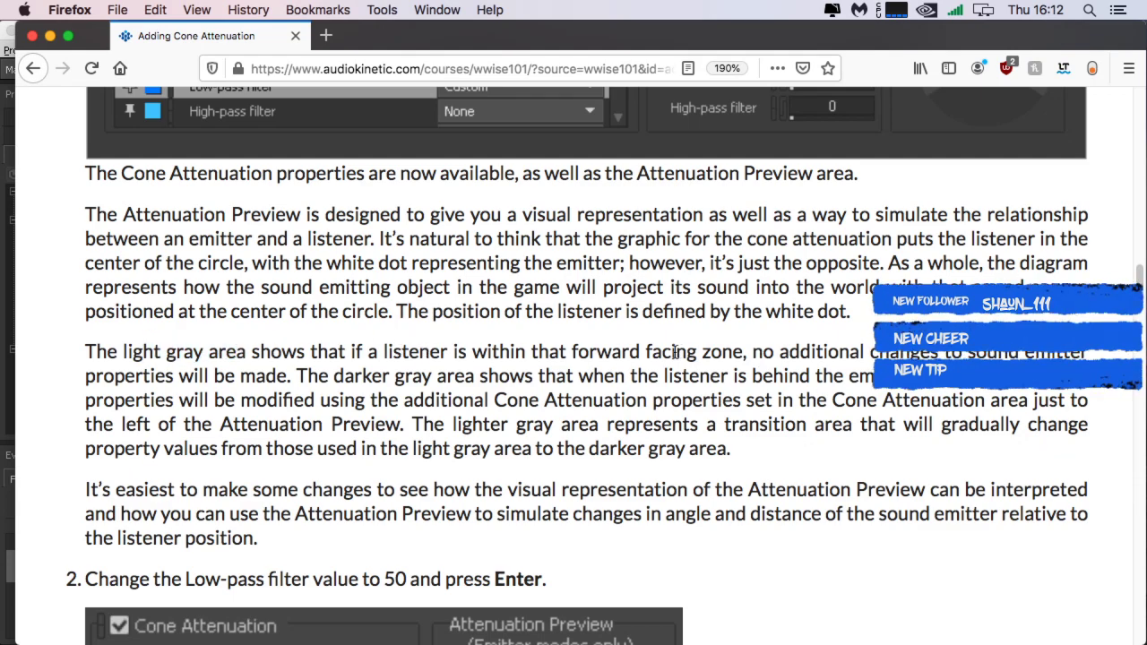
{"action": "left_click_drag", "start_coordinate": [576, 351], "coordinate": [733, 358]}
{"action": "left_click", "coordinate": [857, 349]}
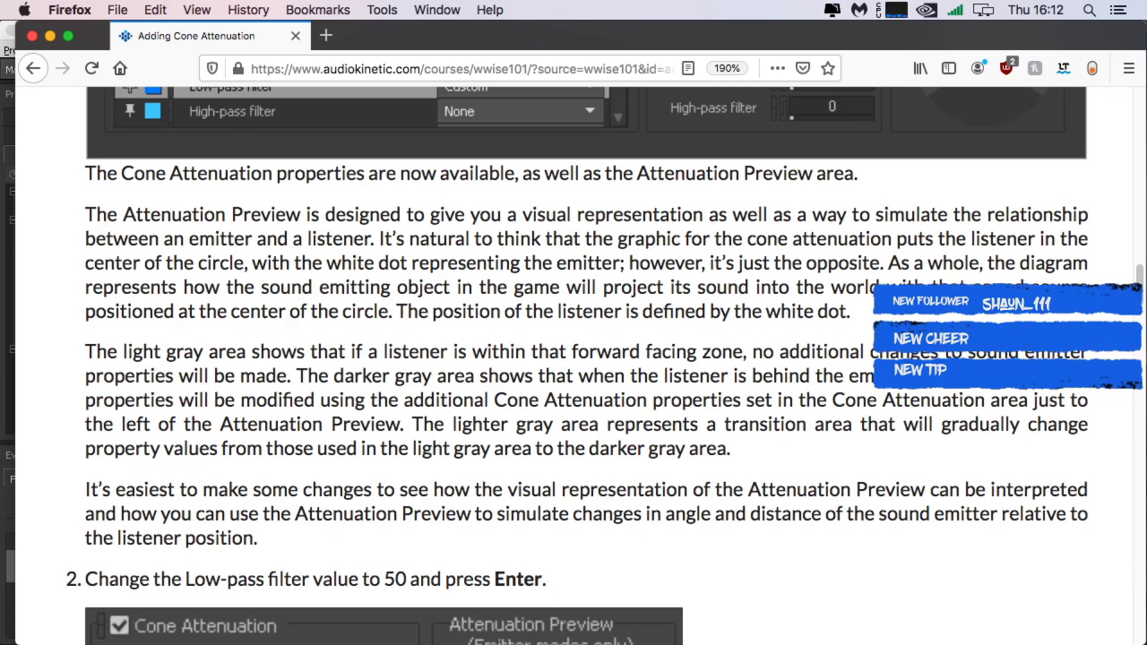
{"action": "left_click_drag", "start_coordinate": [85, 400], "coordinate": [965, 455]}
{"action": "left_click", "coordinate": [397, 428]}
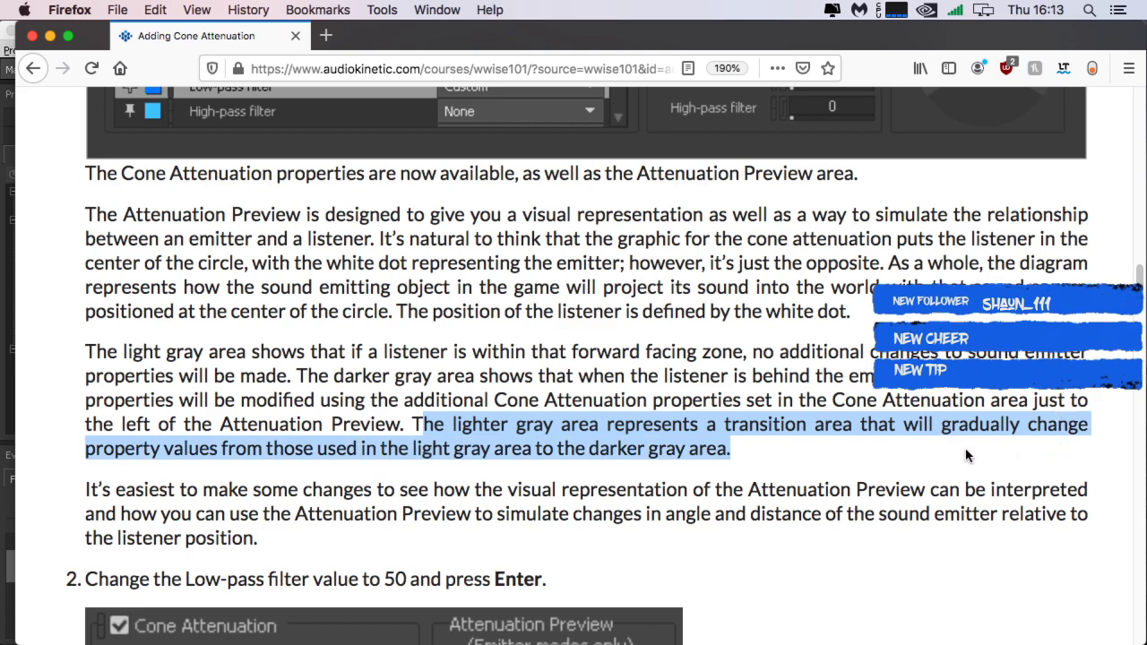
{"action": "left_click_drag", "start_coordinate": [744, 448], "coordinate": [778, 455]}
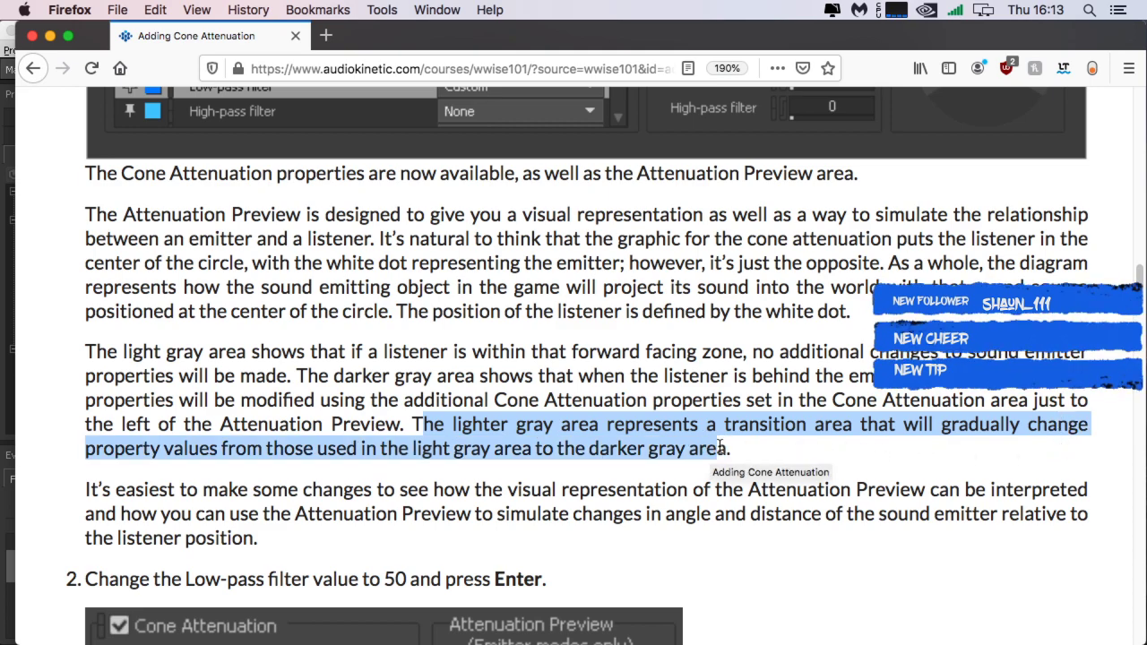
{"action": "left_click", "coordinate": [778, 453]}
Step: Read the lesson's second instruction about the cone's Low-pass filter, and switch back to the Attenuation Editor in Wwise
{"action": "scroll", "coordinate": [727, 489], "scroll_direction": "down", "scroll_amount": 3}
{"action": "scroll", "coordinate": [728, 490], "scroll_direction": "down", "scroll_amount": 1}
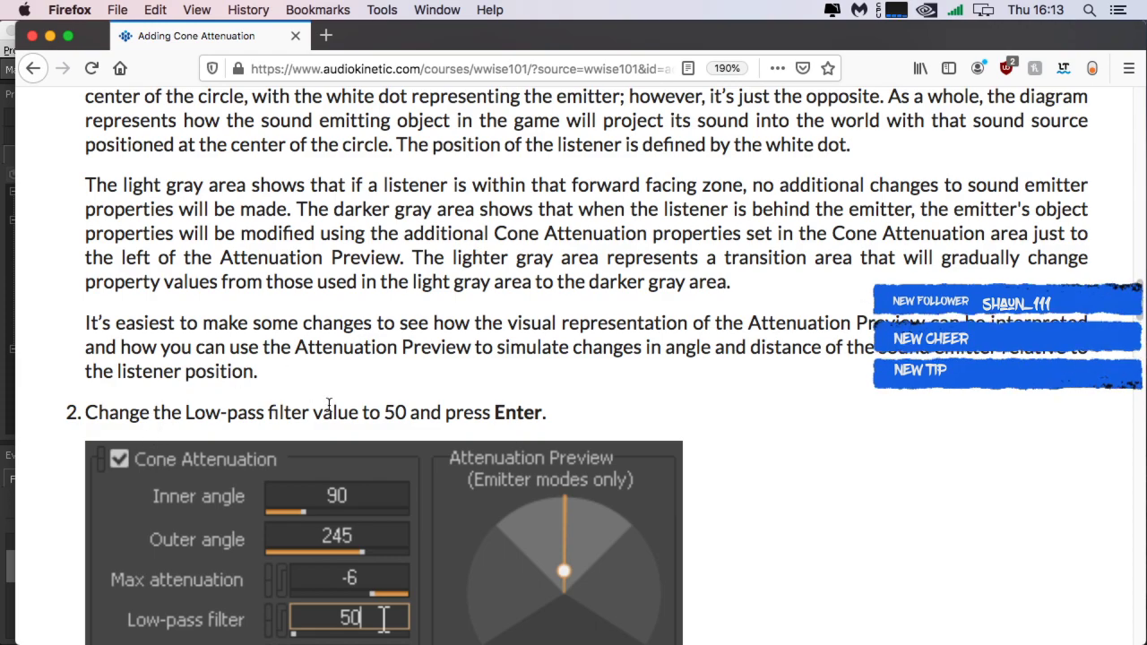
{"action": "scroll", "coordinate": [332, 410], "scroll_direction": "down", "scroll_amount": 2}
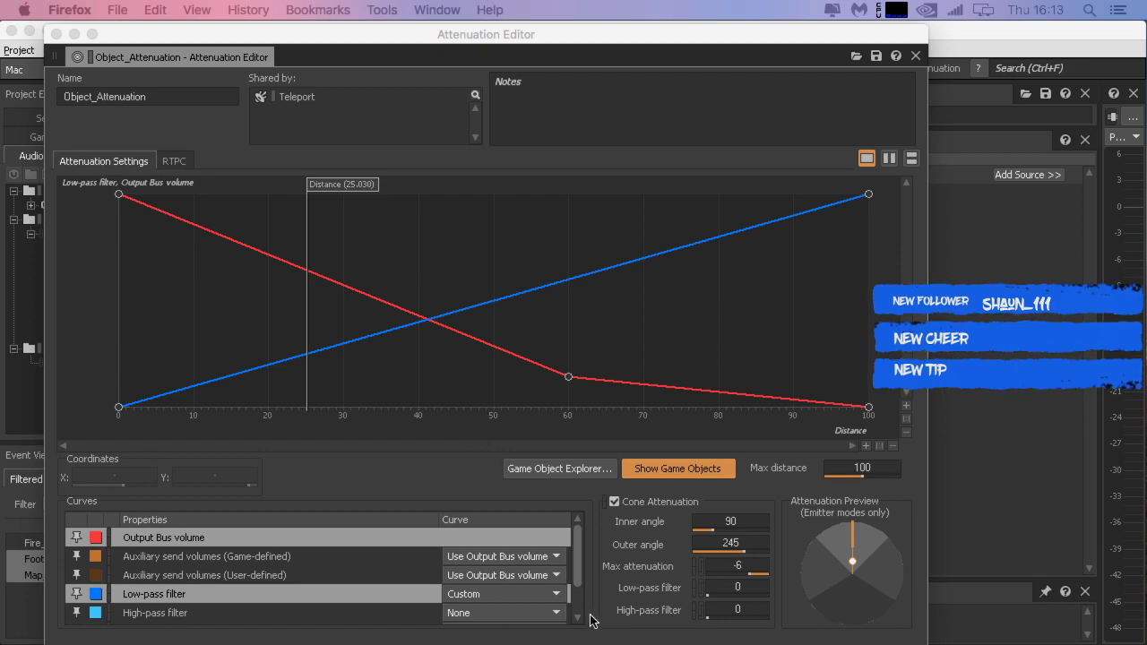
Step: Set the Cone Attenuation low-pass filter of Object_Attenuation to 50
{"action": "left_click", "coordinate": [744, 589]}
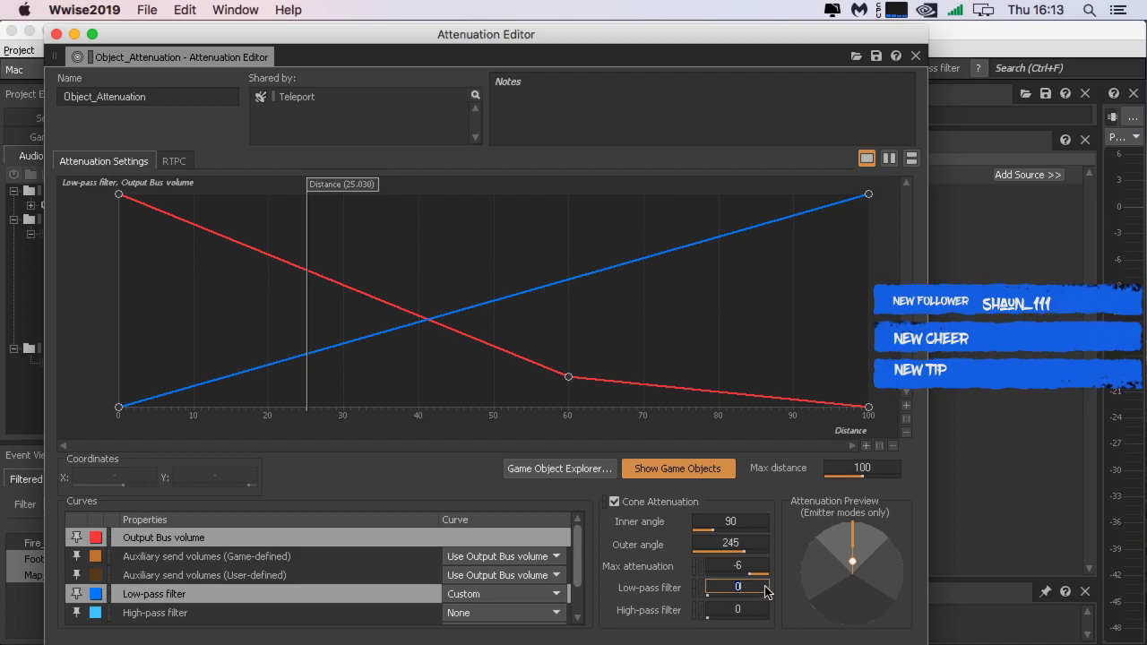
{"action": "type", "text": "5"}
{"action": "key", "text": "Return"}
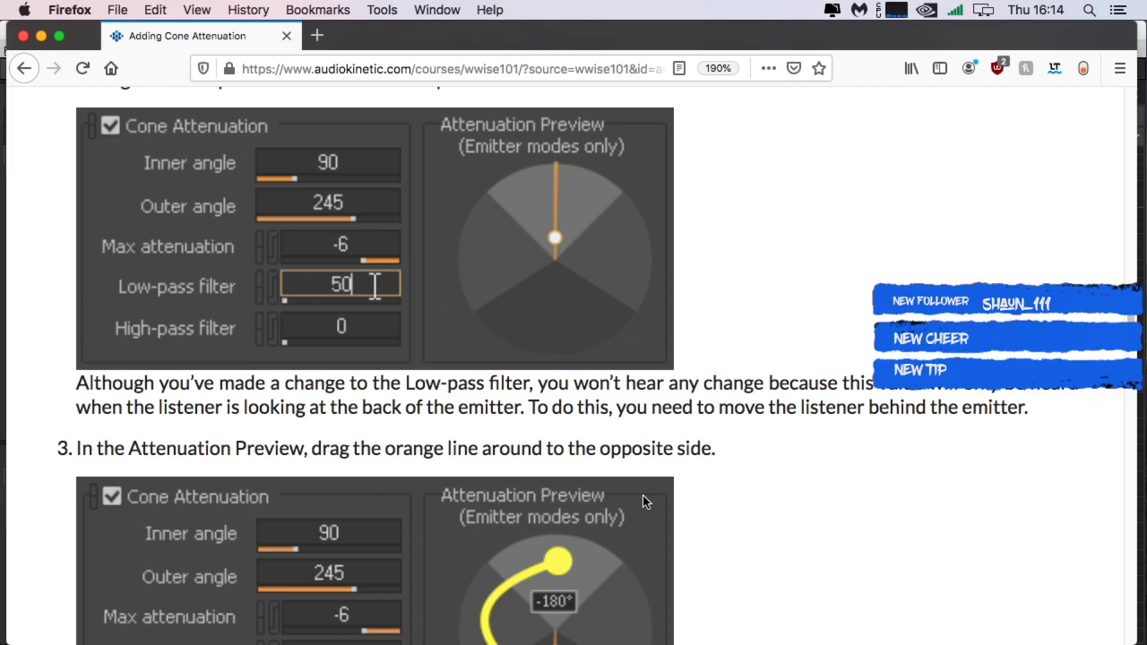
Step: Read the lesson's third instruction in Firefox, return to Wwise and swing the Attenuation Preview's orange line around to the opposite side while Teleport plays
{"action": "scroll", "coordinate": [643, 504], "scroll_direction": "down", "scroll_amount": 3}
{"action": "scroll", "coordinate": [644, 505], "scroll_direction": "down", "scroll_amount": 1}
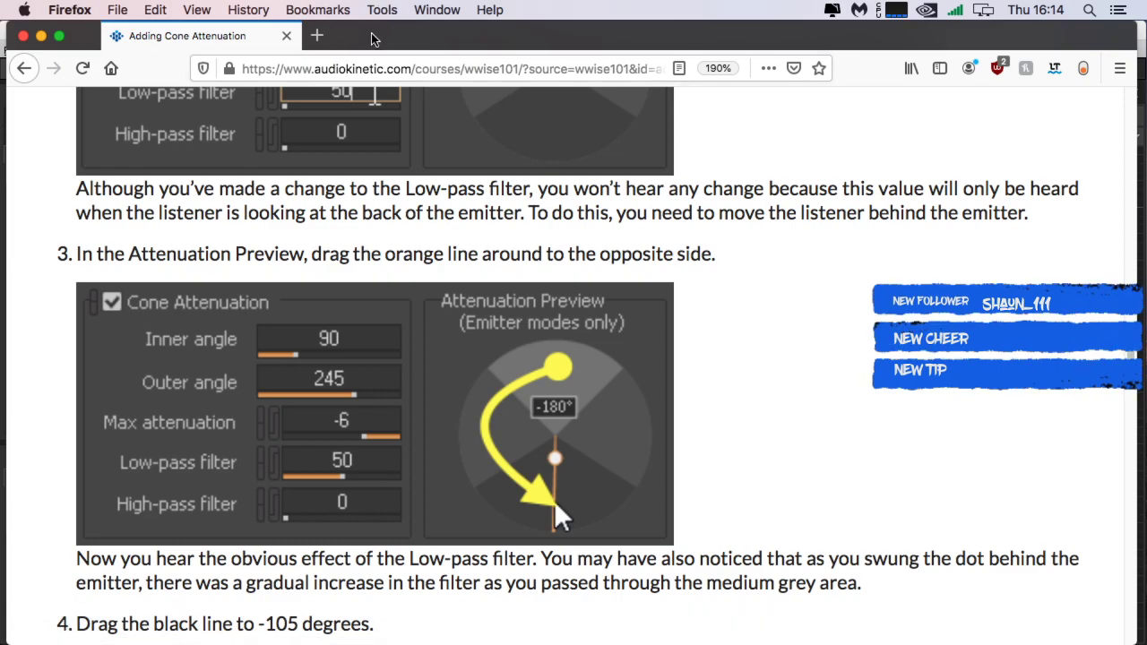
{"action": "left_click_drag", "start_coordinate": [373, 37], "coordinate": [1146, 38]}
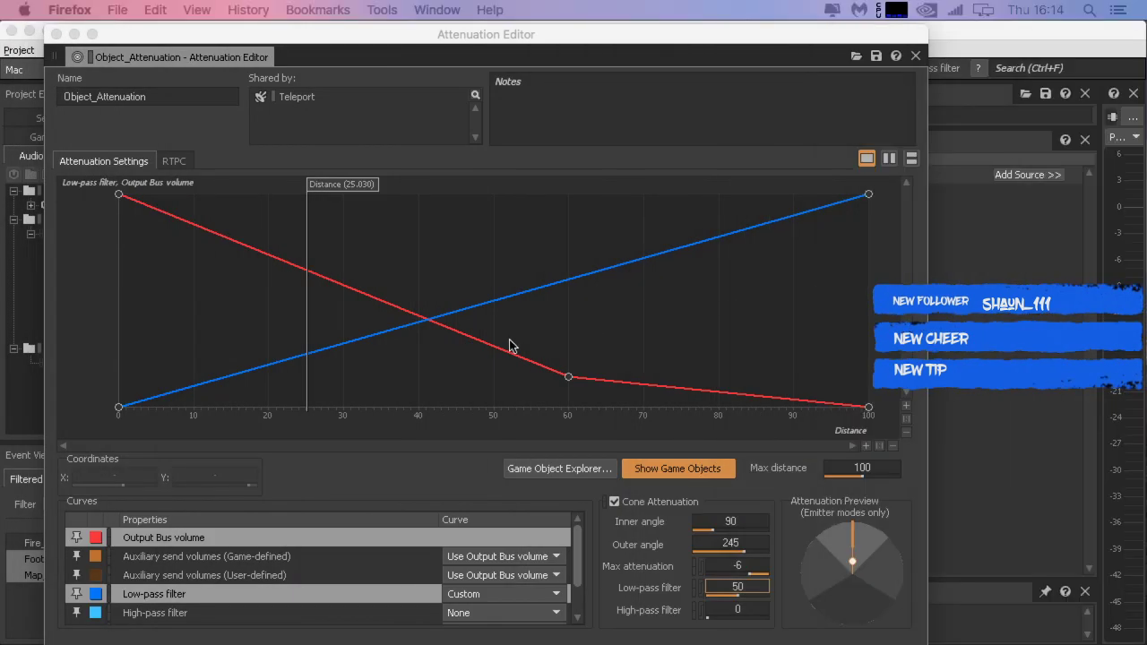
{"action": "left_click", "coordinate": [404, 64]}
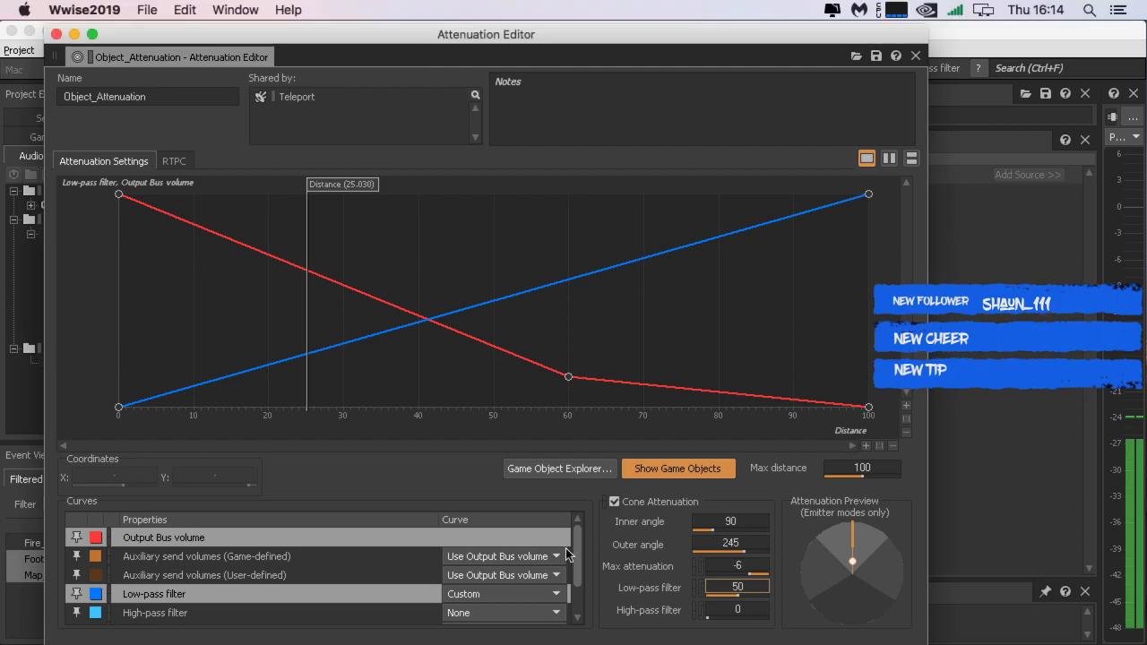
{"action": "left_click_drag", "start_coordinate": [851, 562], "coordinate": [981, 484]}
{"action": "left_click_drag", "start_coordinate": [818, 471], "coordinate": [853, 644]}
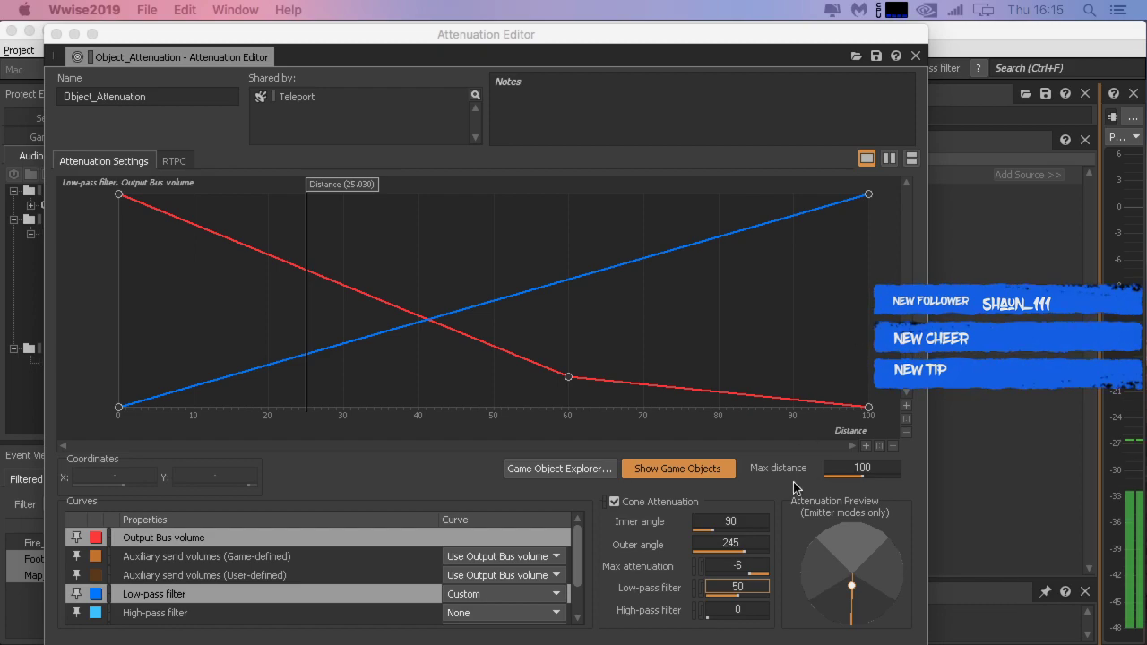
Step: Audition other listener distances and angles around the emitter in the Attenuation Preview, ignoring the disk space alert, and finish directly behind the emitter
{"action": "left_click", "coordinate": [816, 576]}
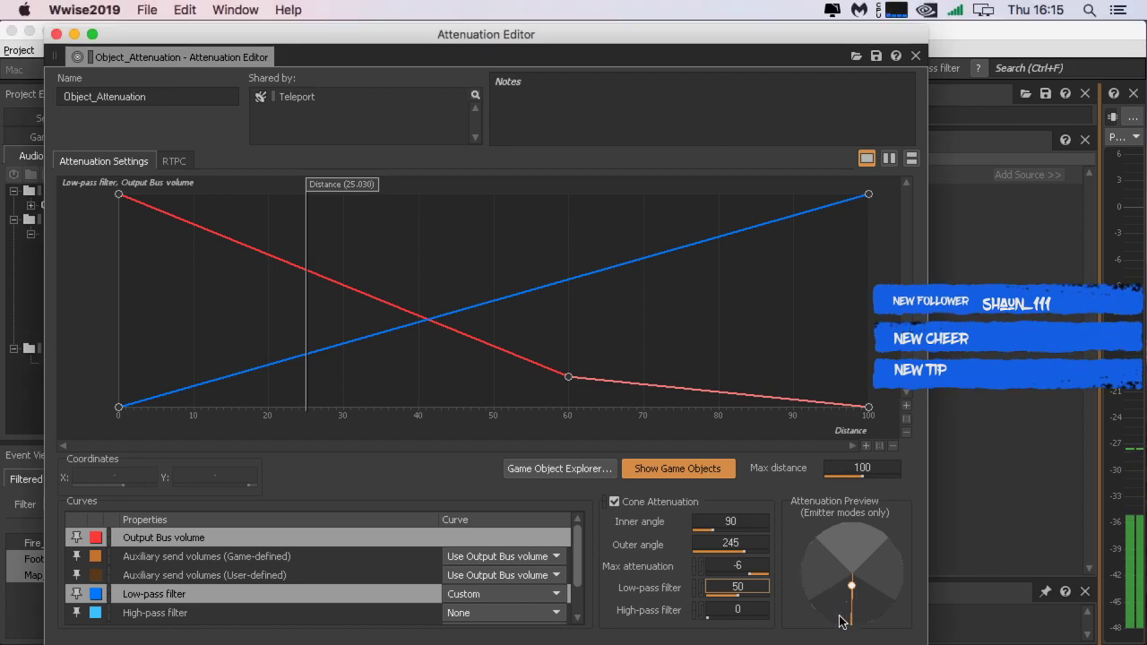
{"action": "mouse_move", "coordinate": [850, 592]}
{"action": "left_mouse_down"}
{"action": "mouse_move", "coordinate": [866, 599]}
{"action": "mouse_move", "coordinate": [894, 582]}
{"action": "mouse_move", "coordinate": [858, 578]}
{"action": "mouse_move", "coordinate": [843, 592]}
{"action": "mouse_move", "coordinate": [853, 596]}
{"action": "mouse_move", "coordinate": [852, 626]}
{"action": "mouse_move", "coordinate": [854, 528]}
{"action": "mouse_move", "coordinate": [852, 574]}
{"action": "left_mouse_up"}
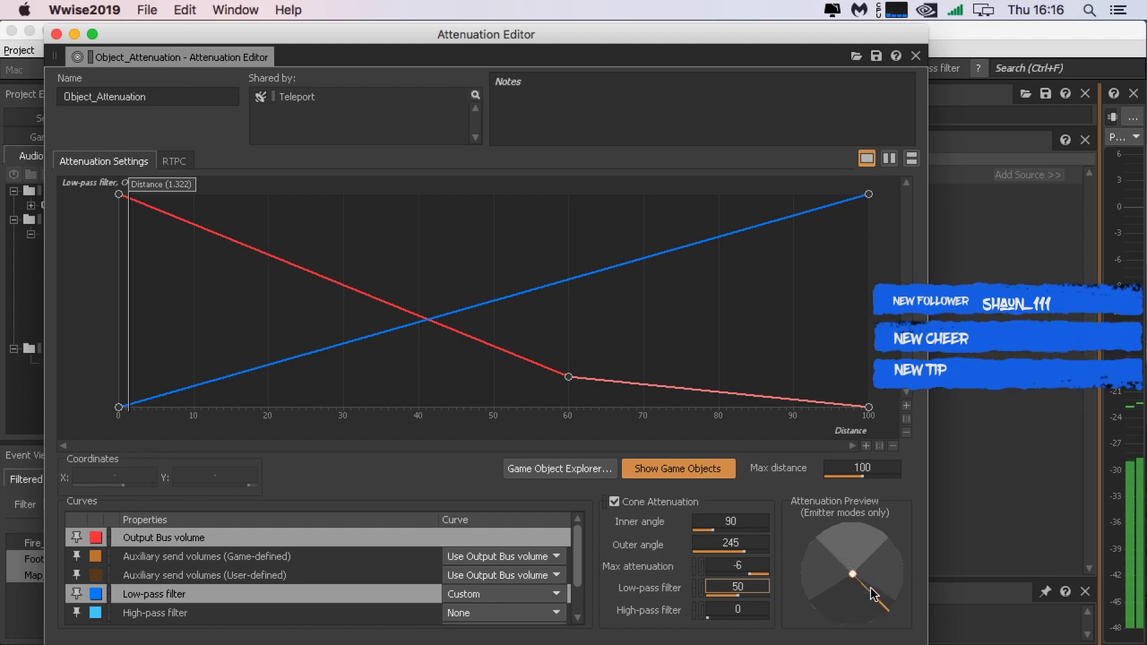
{"action": "mouse_move", "coordinate": [867, 595]}
{"action": "left_mouse_down"}
{"action": "mouse_move", "coordinate": [835, 562]}
{"action": "mouse_move", "coordinate": [846, 523]}
{"action": "mouse_move", "coordinate": [808, 570]}
{"action": "mouse_move", "coordinate": [926, 546]}
{"action": "mouse_move", "coordinate": [886, 567]}
{"action": "mouse_move", "coordinate": [810, 570]}
{"action": "mouse_move", "coordinate": [883, 575]}
{"action": "mouse_move", "coordinate": [840, 530]}
{"action": "mouse_move", "coordinate": [807, 570]}
{"action": "mouse_move", "coordinate": [851, 625]}
{"action": "mouse_move", "coordinate": [863, 620]}
{"action": "mouse_move", "coordinate": [856, 581]}
{"action": "mouse_move", "coordinate": [850, 595]}
{"action": "mouse_move", "coordinate": [852, 619]}
{"action": "mouse_move", "coordinate": [868, 536]}
{"action": "mouse_move", "coordinate": [896, 572]}
{"action": "mouse_move", "coordinate": [845, 574]}
{"action": "mouse_move", "coordinate": [895, 558]}
{"action": "mouse_move", "coordinate": [896, 574]}
{"action": "mouse_move", "coordinate": [855, 577]}
{"action": "left_mouse_up"}
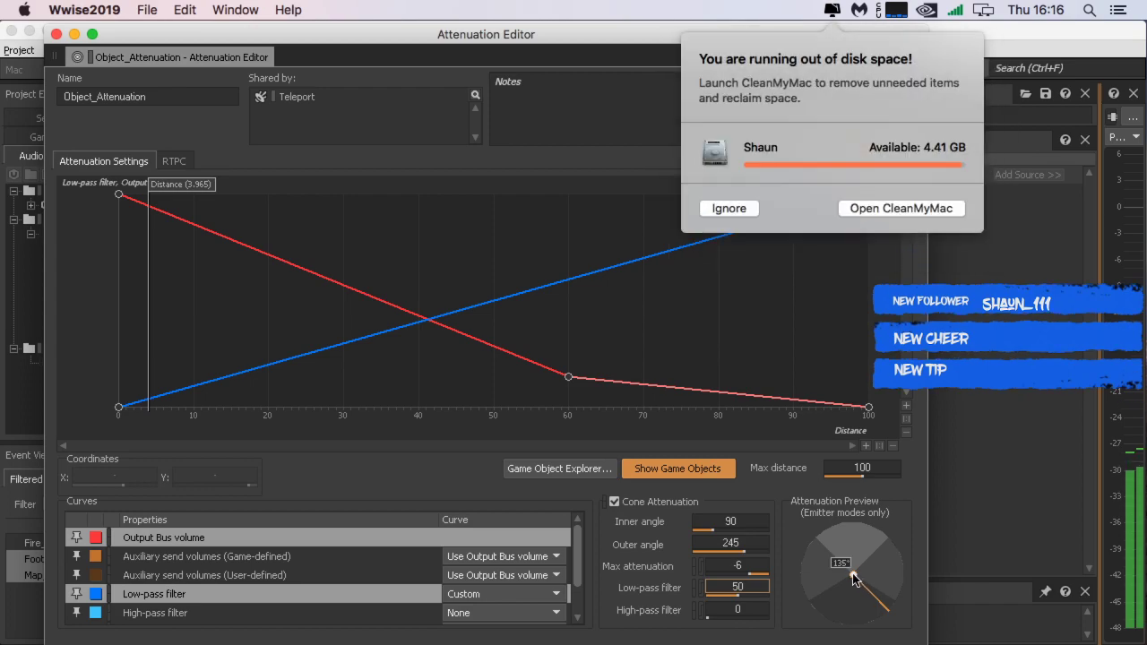
{"action": "left_click", "coordinate": [740, 207]}
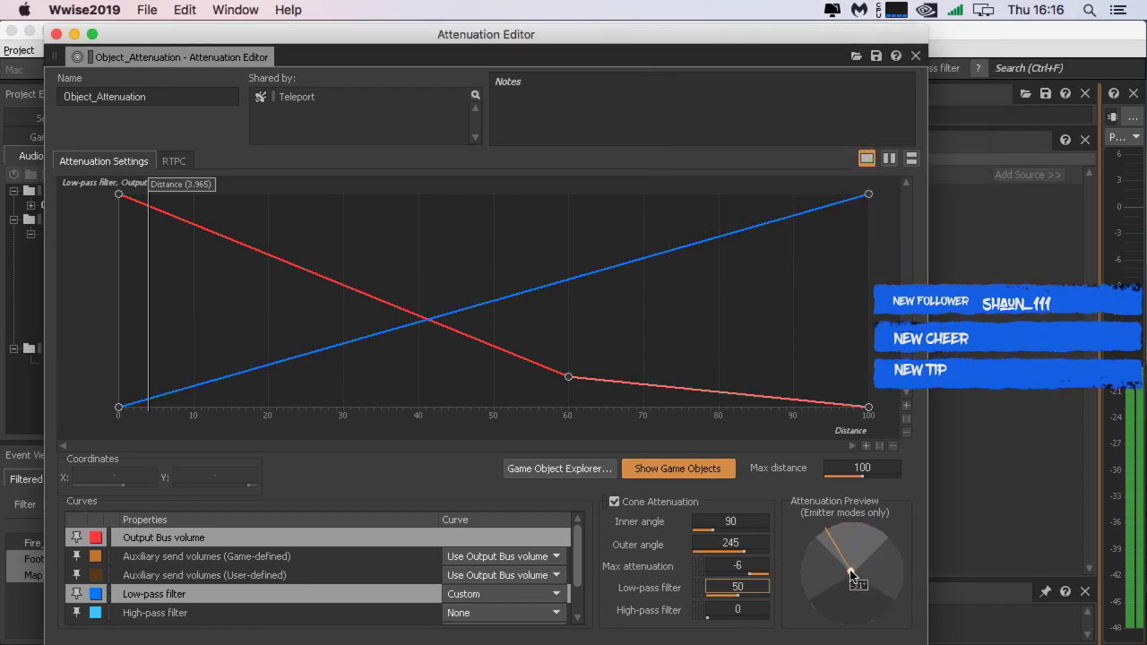
{"action": "left_click_drag", "start_coordinate": [856, 582], "coordinate": [794, 584]}
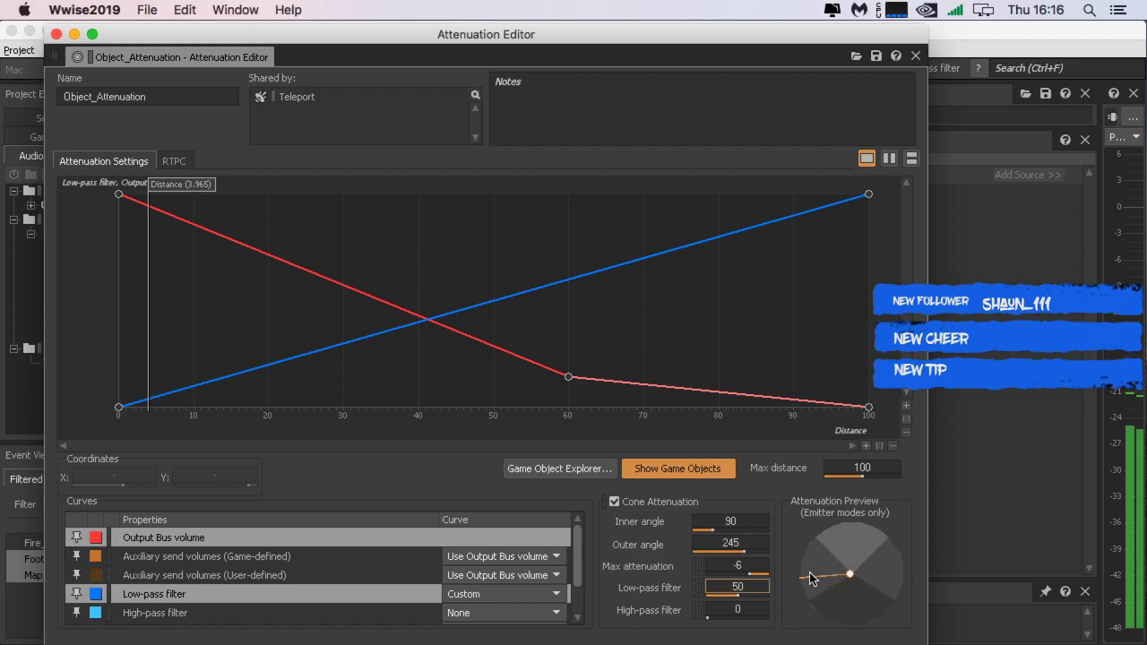
{"action": "left_click_drag", "start_coordinate": [803, 573], "coordinate": [852, 626]}
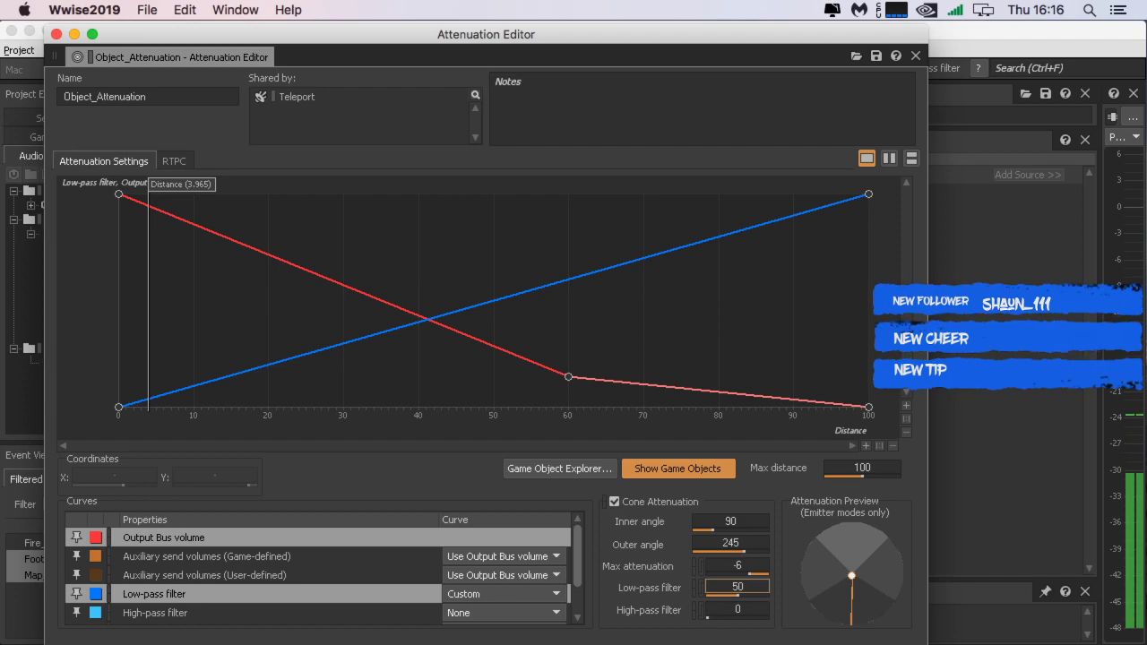
Step: Rotate the Attenuation Preview line to -105 degrees and set the cone's outer angle to 90
{"action": "key", "text": "super+Tab"}
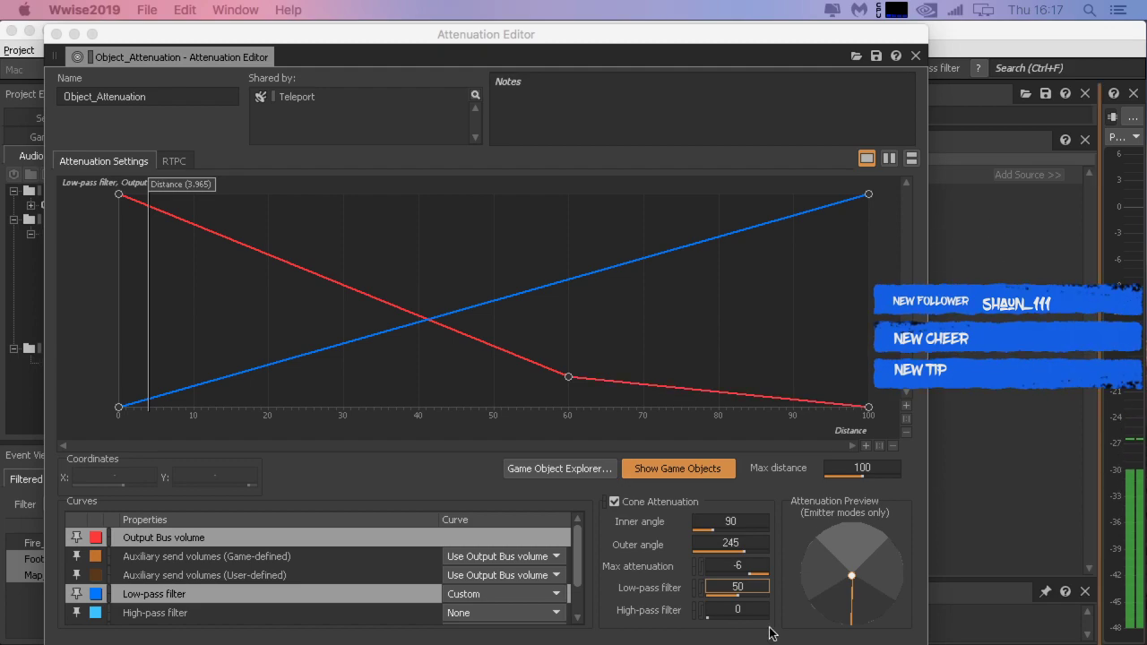
{"action": "left_click_drag", "start_coordinate": [855, 569], "coordinate": [765, 594]}
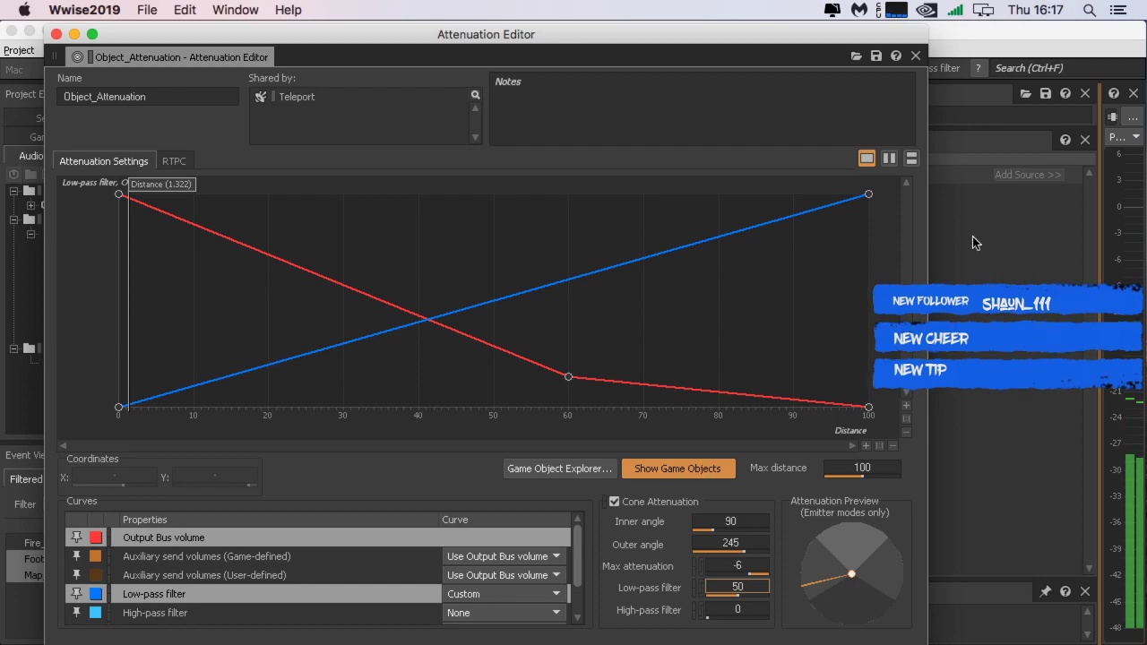
{"action": "left_click", "coordinate": [729, 543]}
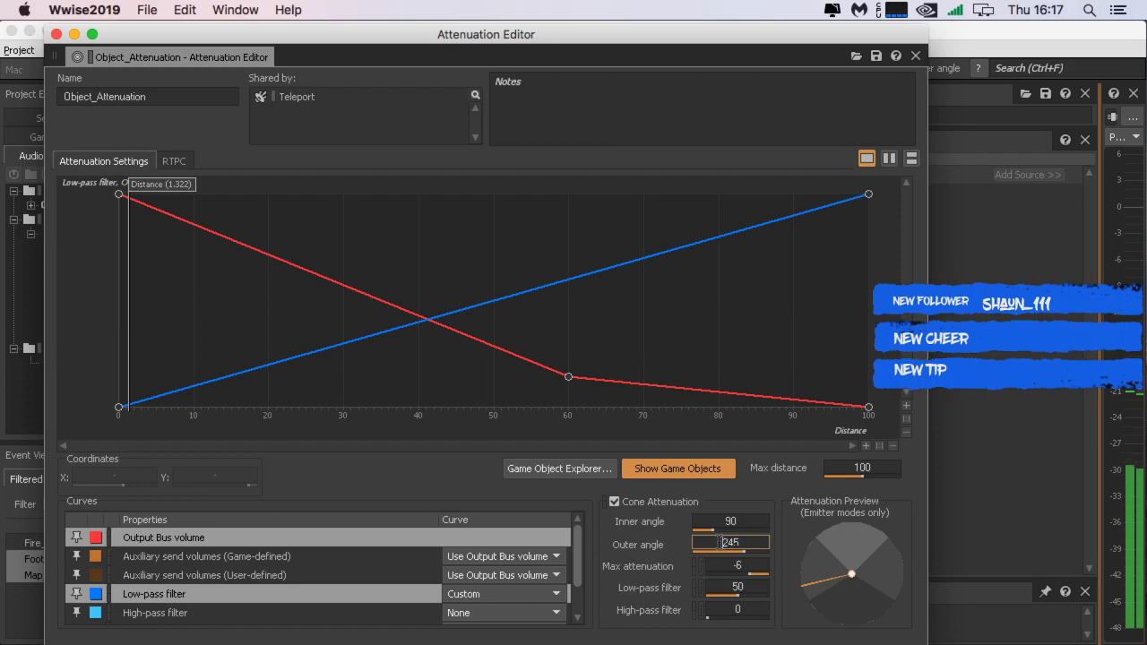
{"action": "left_click_drag", "start_coordinate": [720, 543], "coordinate": [744, 541]}
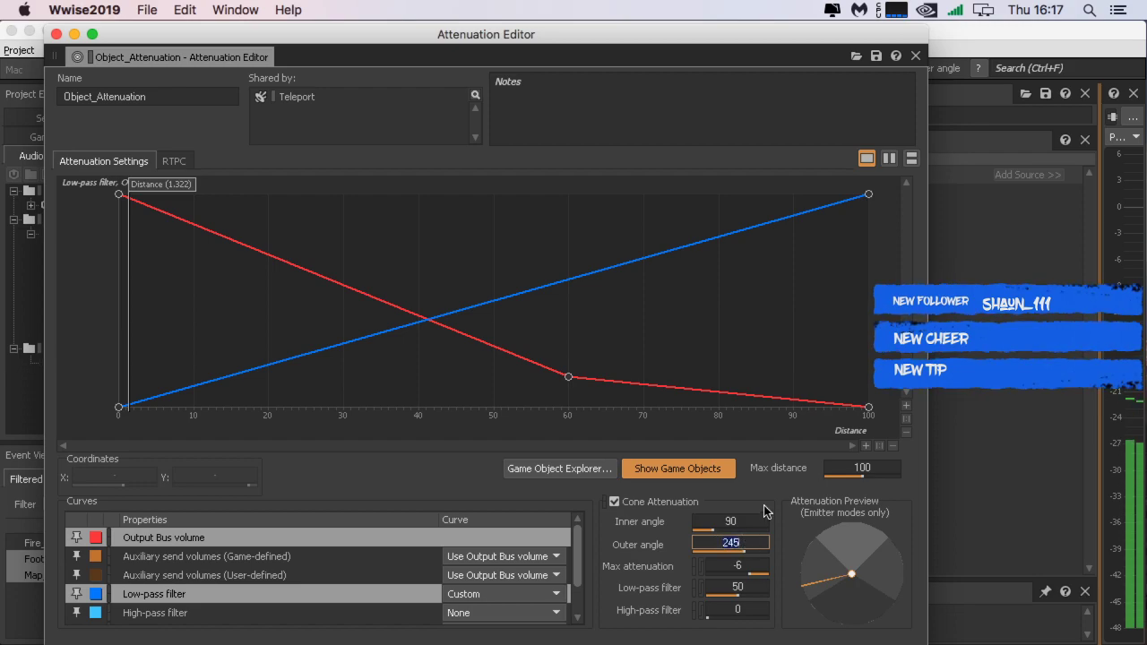
{"action": "type", "text": "90"}
{"action": "key", "text": "Return"}
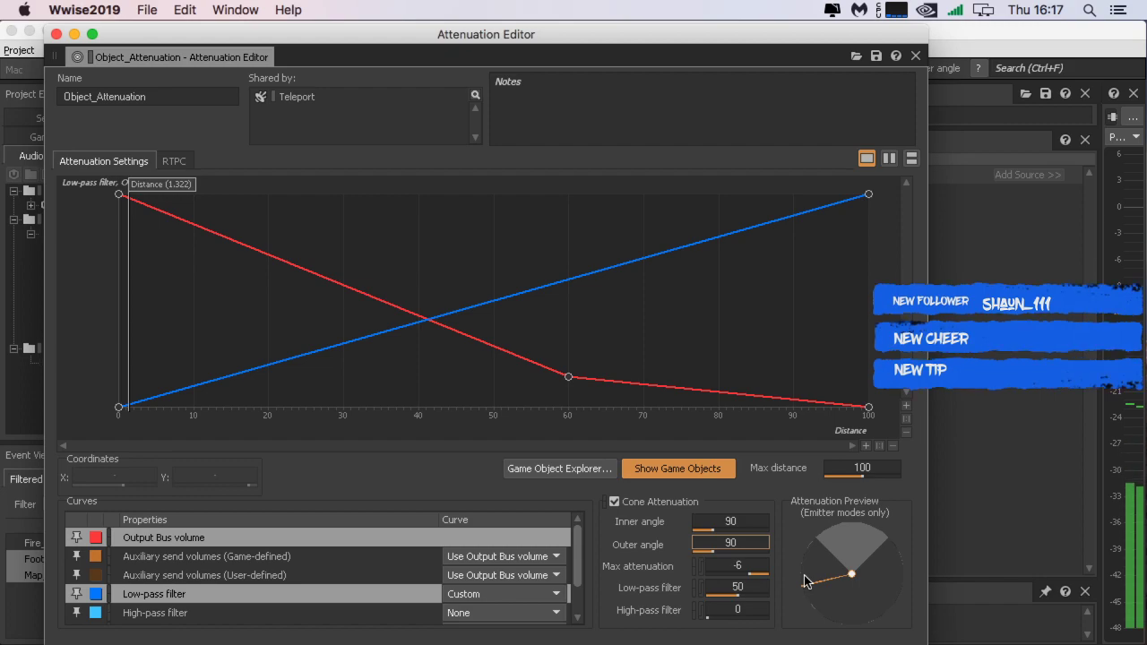
Step: Audition the cone at the -105 degree preview line and set the cone's low-pass filter to 20
{"action": "mouse_move", "coordinate": [806, 586]}
{"action": "left_click_drag", "start_coordinate": [805, 583], "coordinate": [735, 609]}
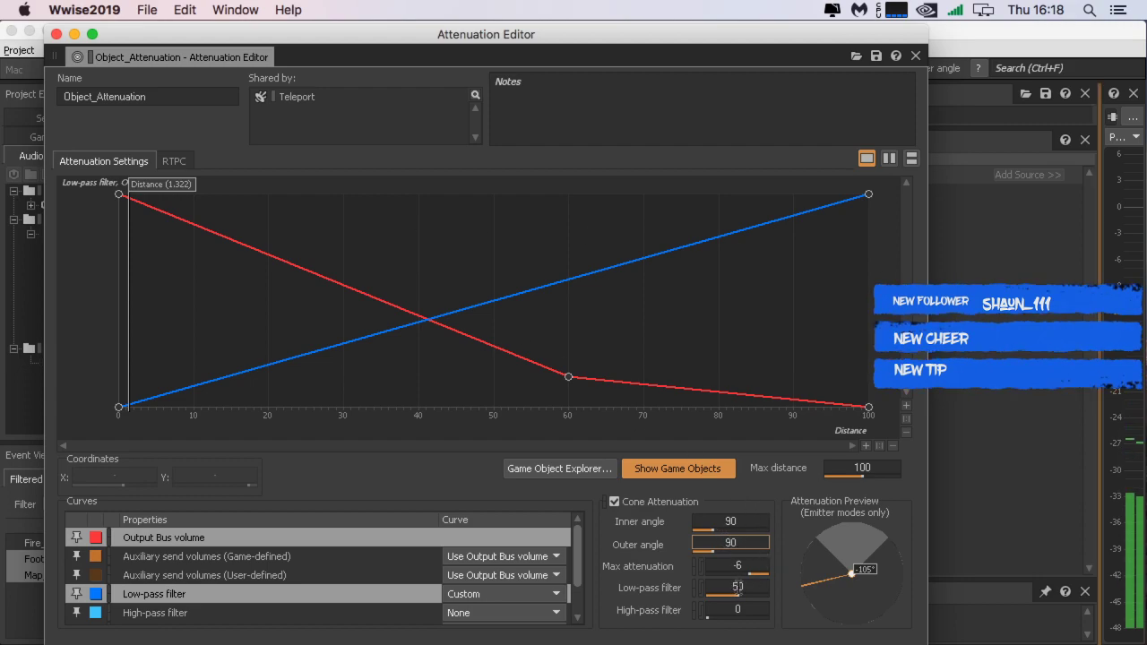
{"action": "left_click", "coordinate": [743, 588]}
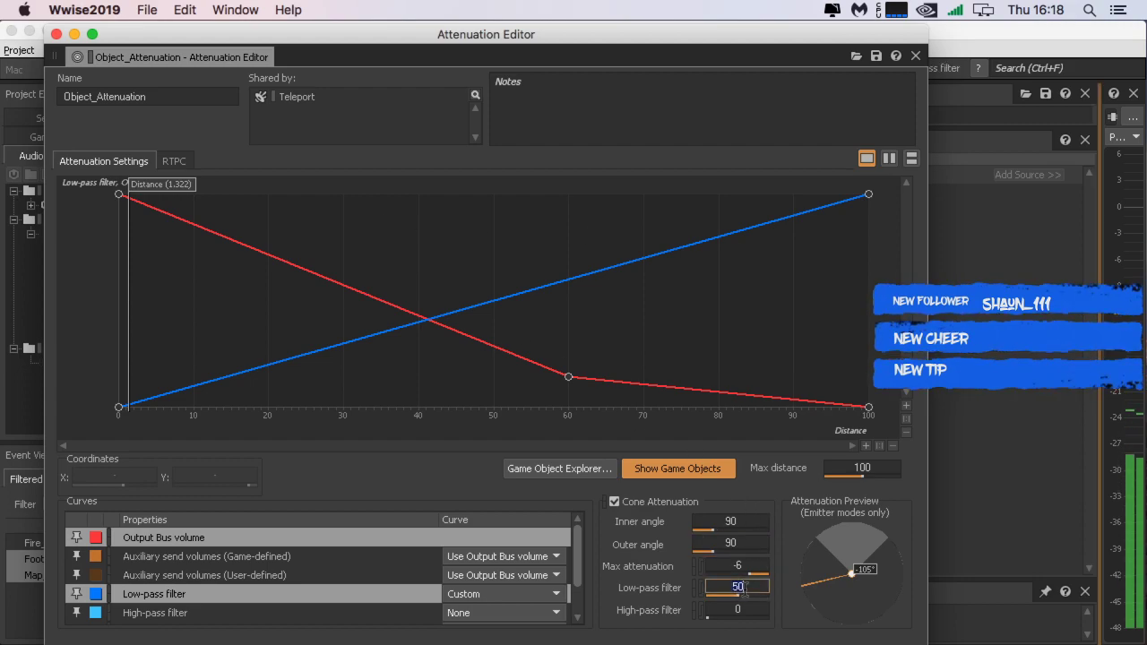
{"action": "type", "text": "20"}
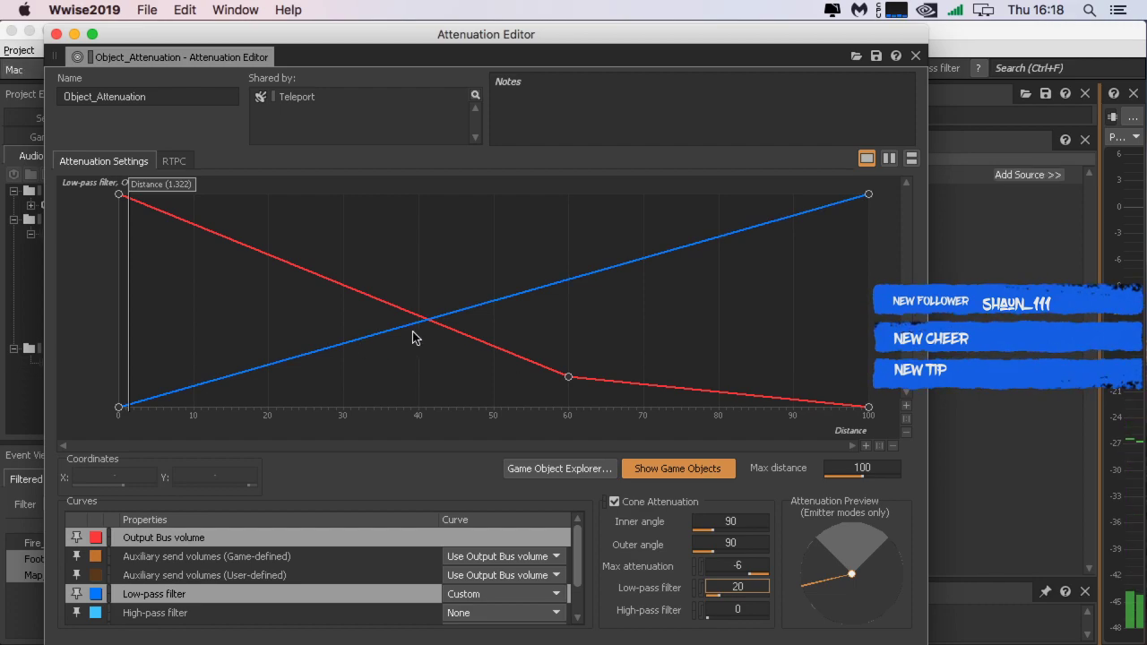
Step: Read the lesson's seventh instruction in Firefox, return to Wwise and close the Attenuation Editor
{"action": "left_click_drag", "start_coordinate": [1146, 36], "coordinate": [799, 8]}
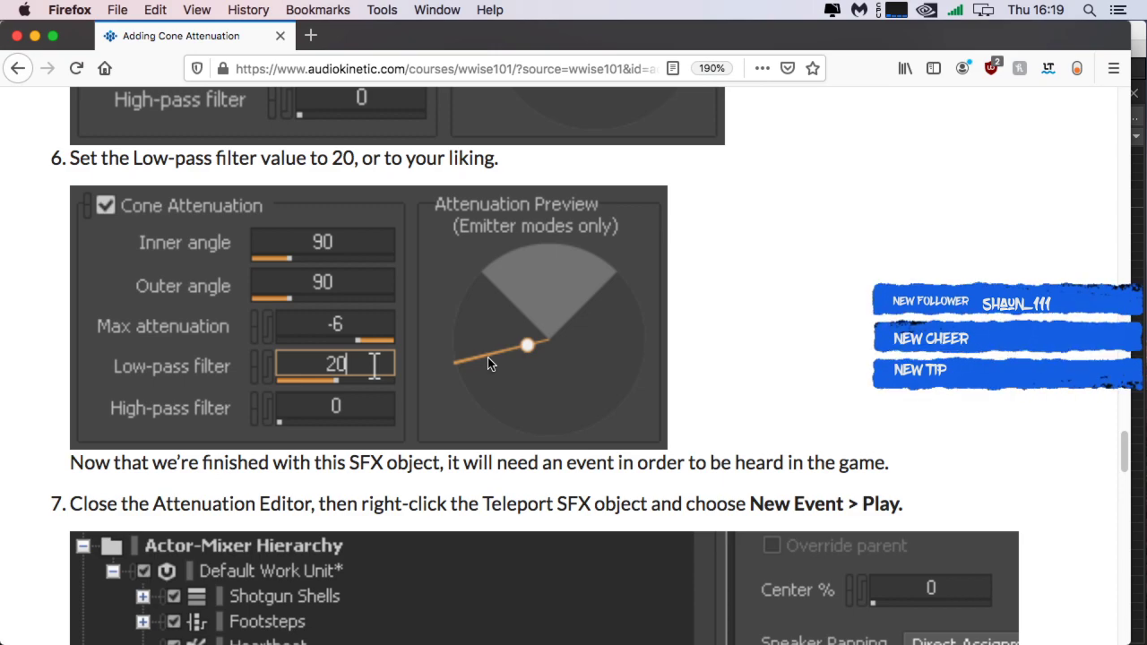
{"action": "scroll", "coordinate": [543, 388], "scroll_direction": "down", "scroll_amount": 5}
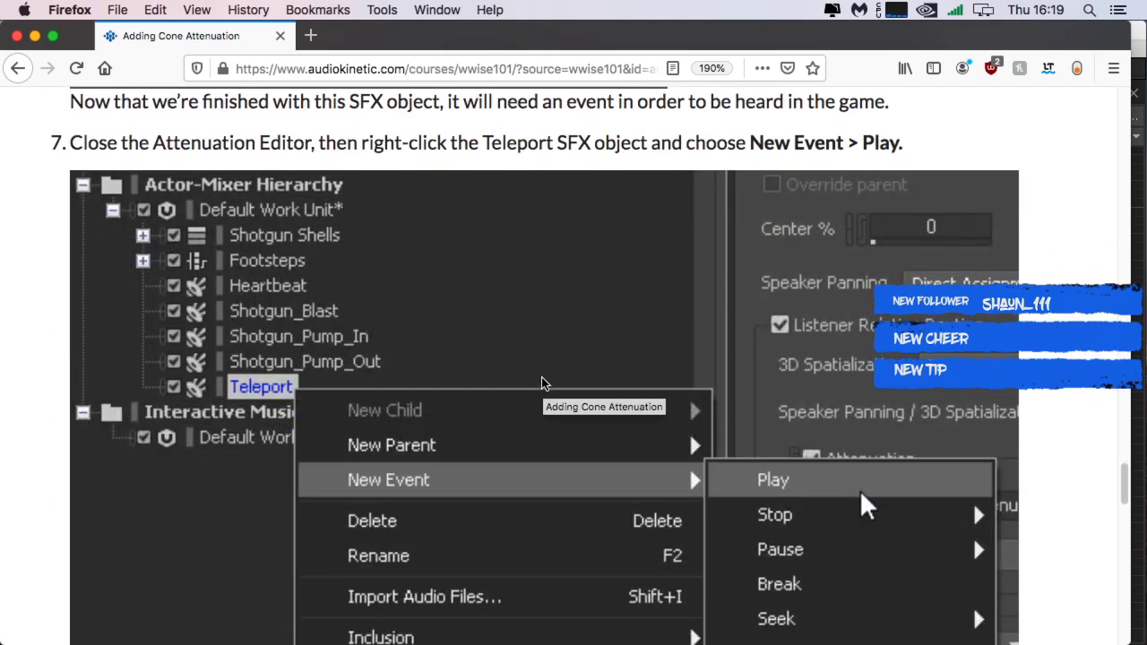
{"action": "left_click_drag", "start_coordinate": [370, 49], "coordinate": [1, 64]}
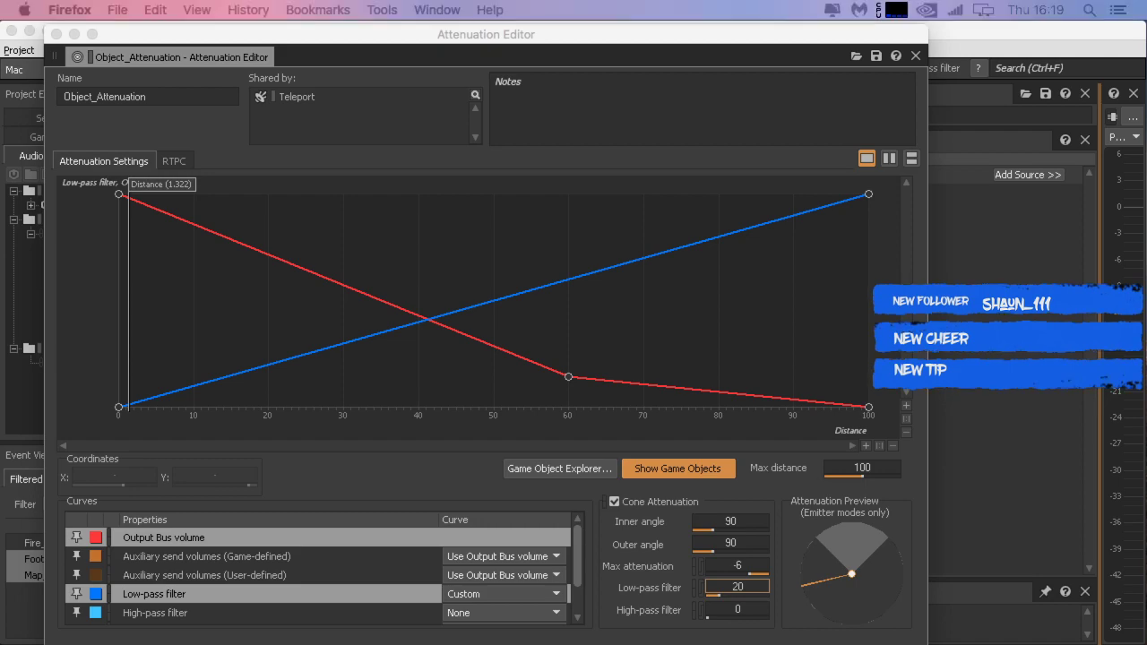
{"action": "left_click", "coordinate": [55, 33]}
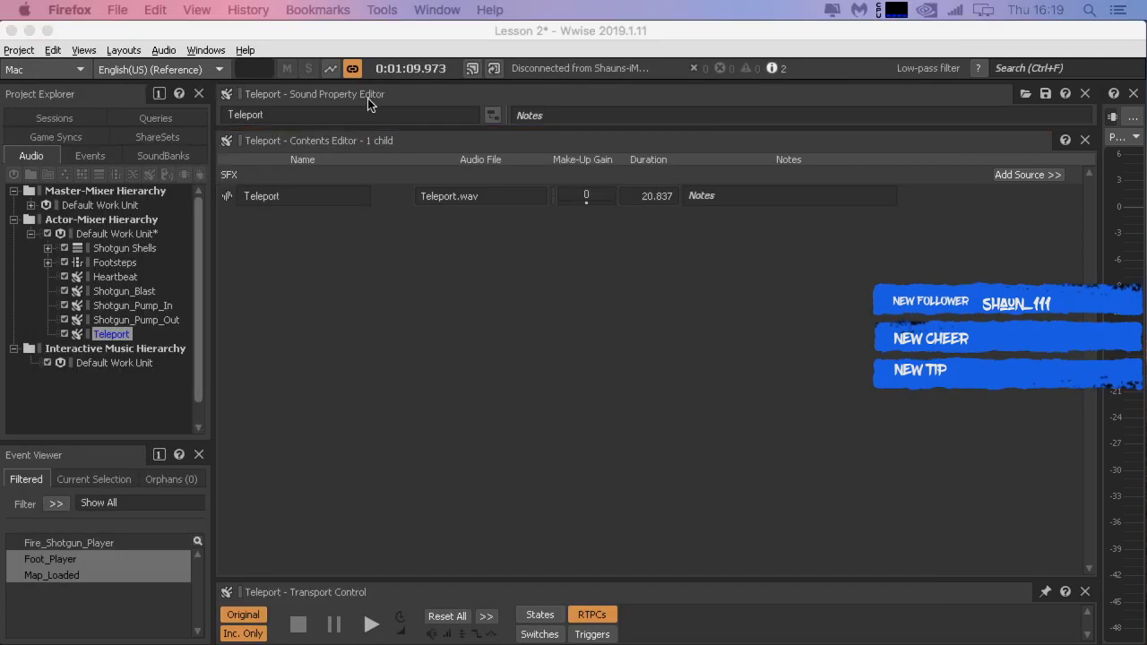
Step: Create a new Play event for the Teleport SFX object in the Actor-Mixer Hierarchy
{"action": "left_click", "coordinate": [102, 337]}
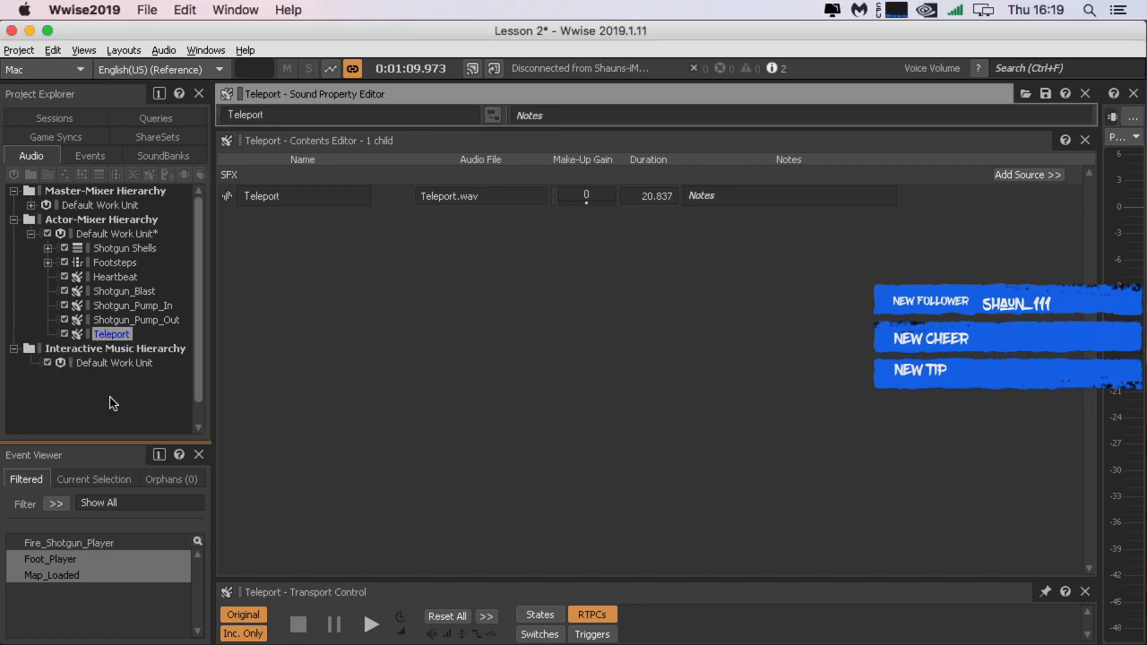
{"action": "right_click", "coordinate": [109, 337]}
{"action": "mouse_move", "coordinate": [182, 243]}
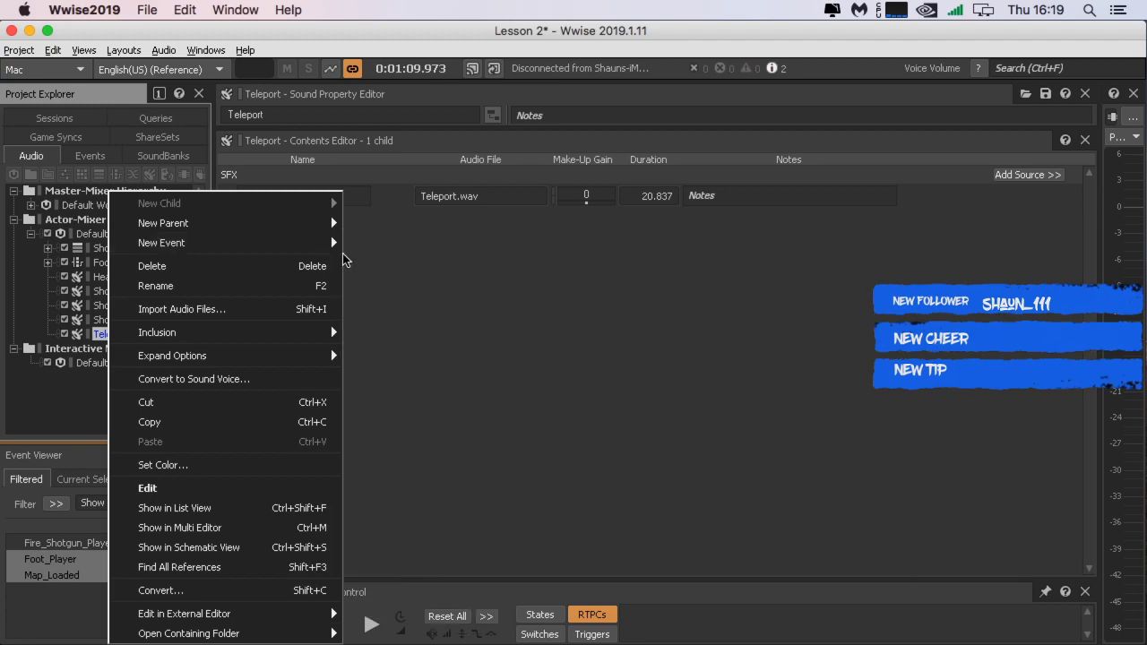
{"action": "mouse_move", "coordinate": [336, 244]}
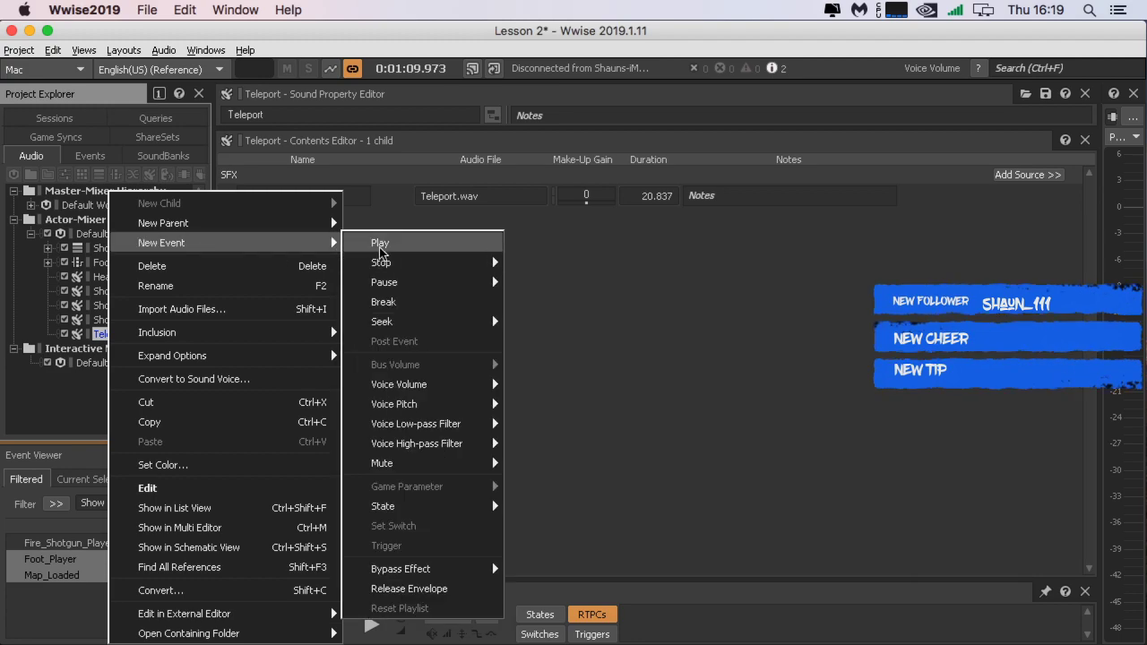
{"action": "left_click", "coordinate": [379, 242]}
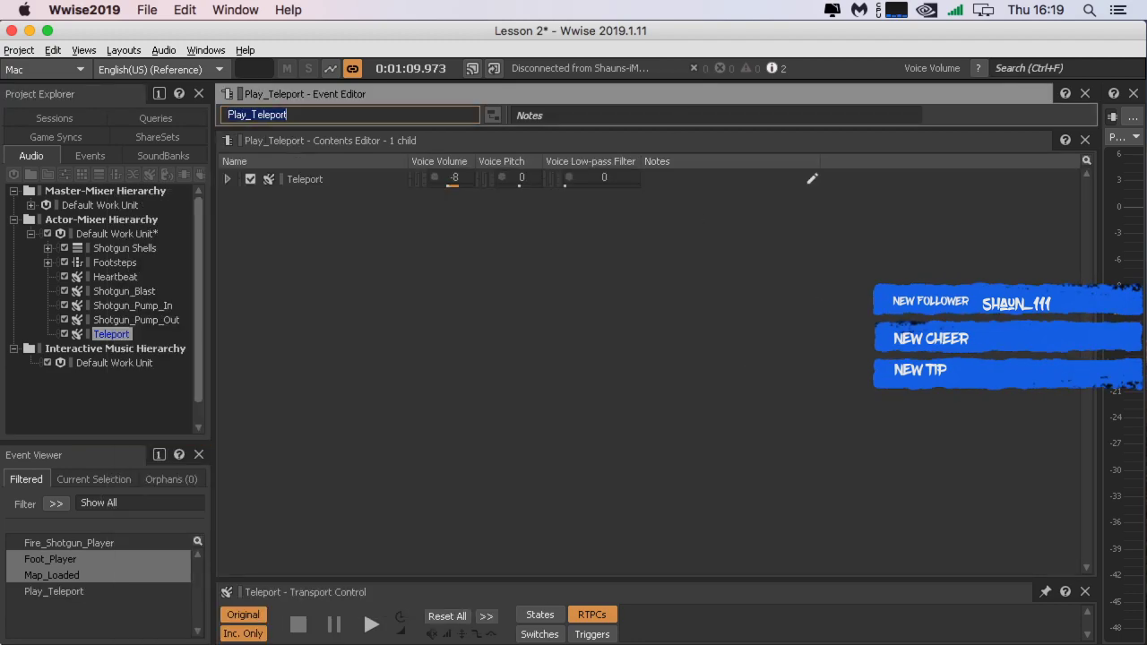
Step: Audition the Play_Teleport and Map_Loaded events, trying the PlayerHealth control during the heartbeat, and reselect Play_Teleport
{"action": "left_click", "coordinate": [50, 595]}
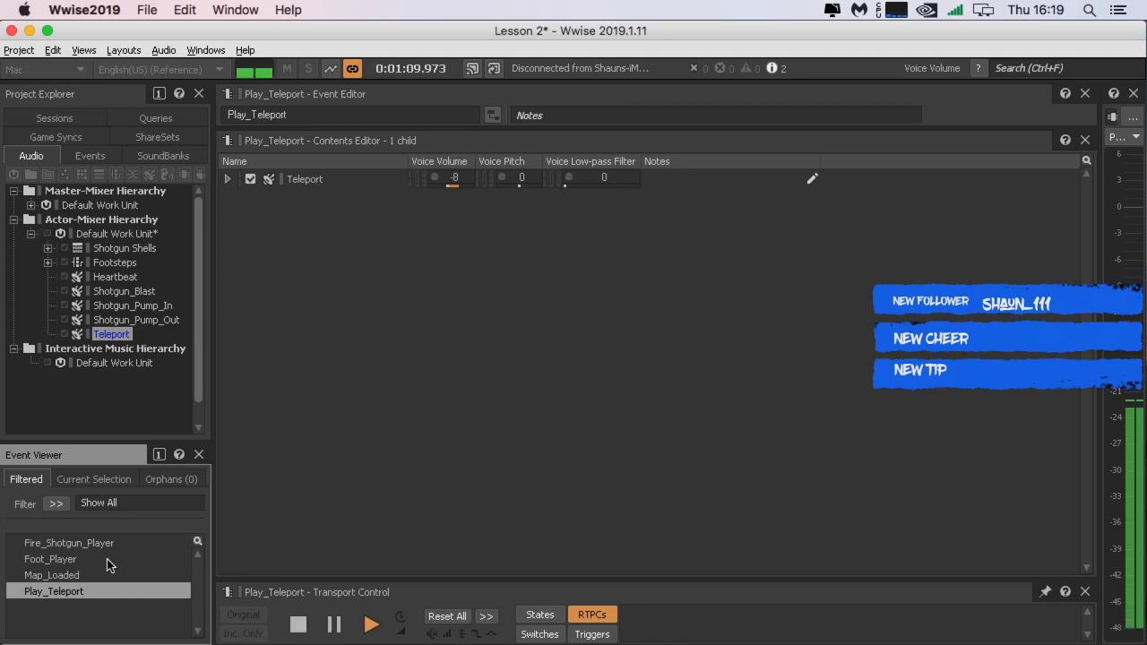
{"action": "left_click", "coordinate": [70, 575]}
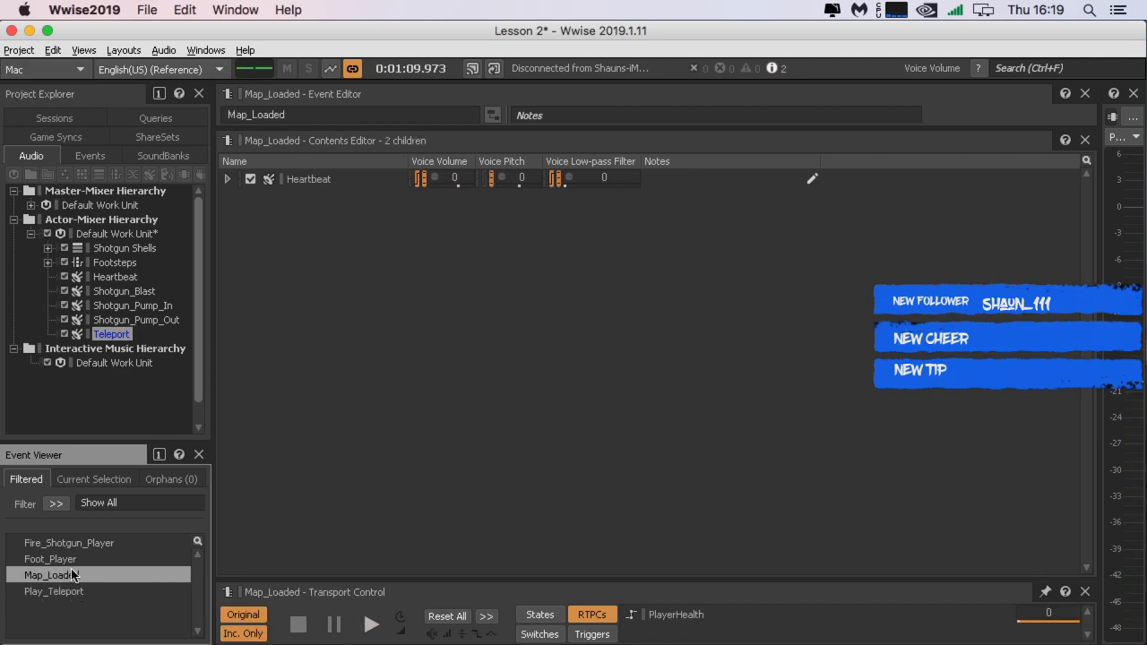
{"action": "key", "text": "space"}
{"action": "left_click_drag", "start_coordinate": [1019, 622], "coordinate": [966, 634]}
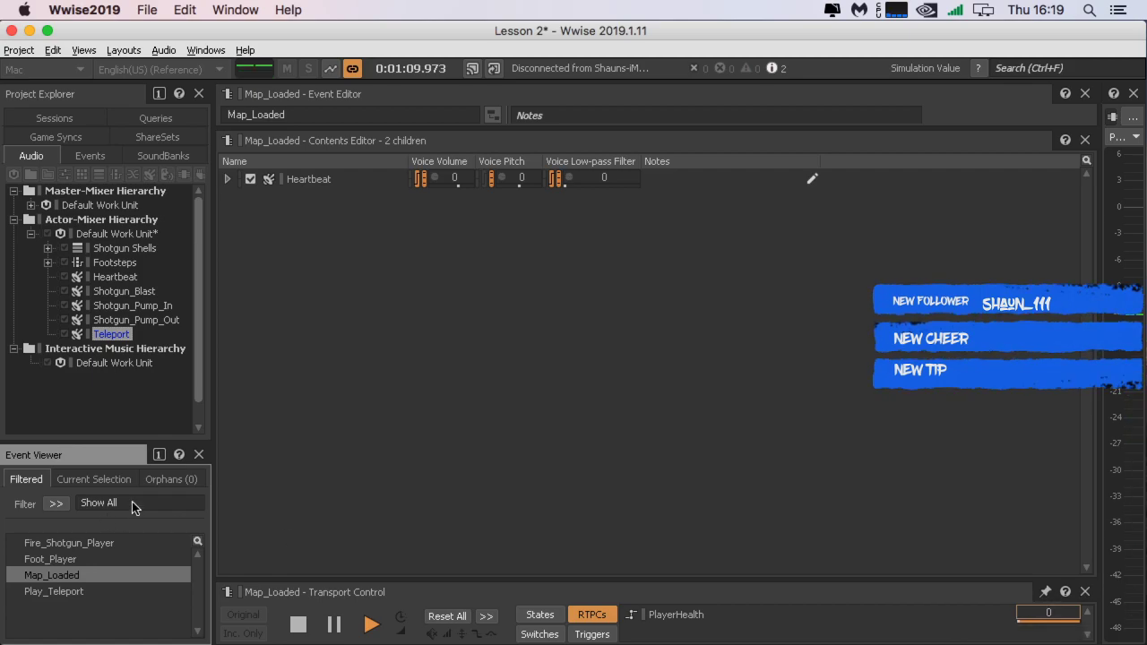
{"action": "left_click", "coordinate": [81, 591]}
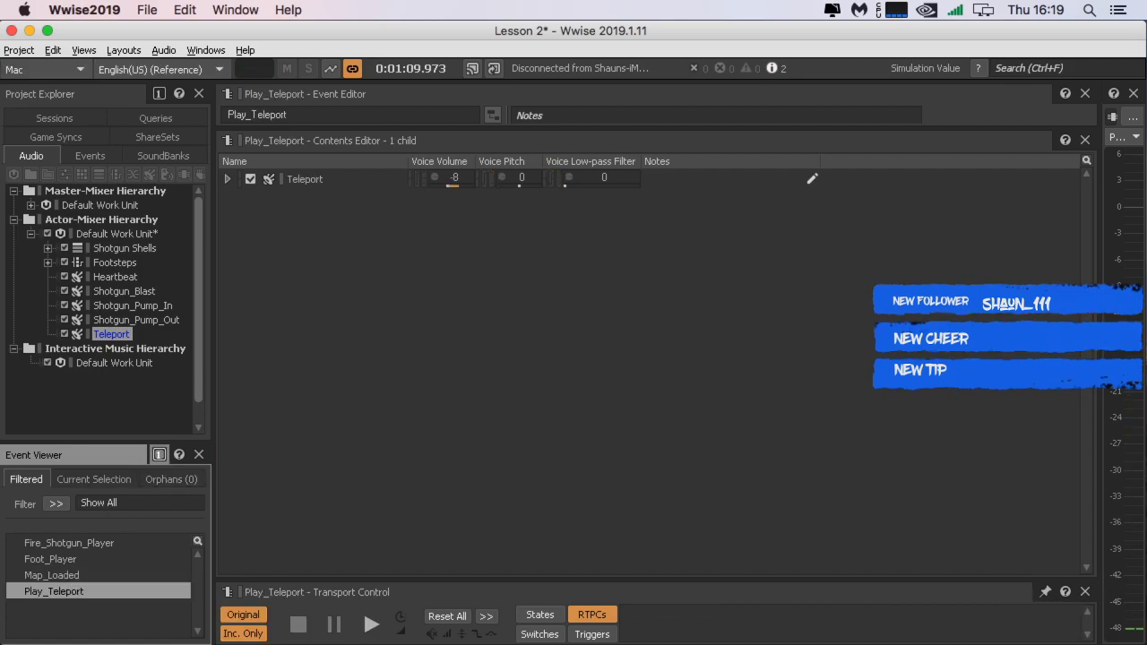
Step: Read the lesson's eighth instruction about naming the Teleport event in Firefox, and switch back to Wwise
{"action": "left_click_drag", "start_coordinate": [1146, 43], "coordinate": [539, 5]}
{"action": "scroll", "coordinate": [715, 243], "scroll_direction": "down", "scroll_amount": 10}
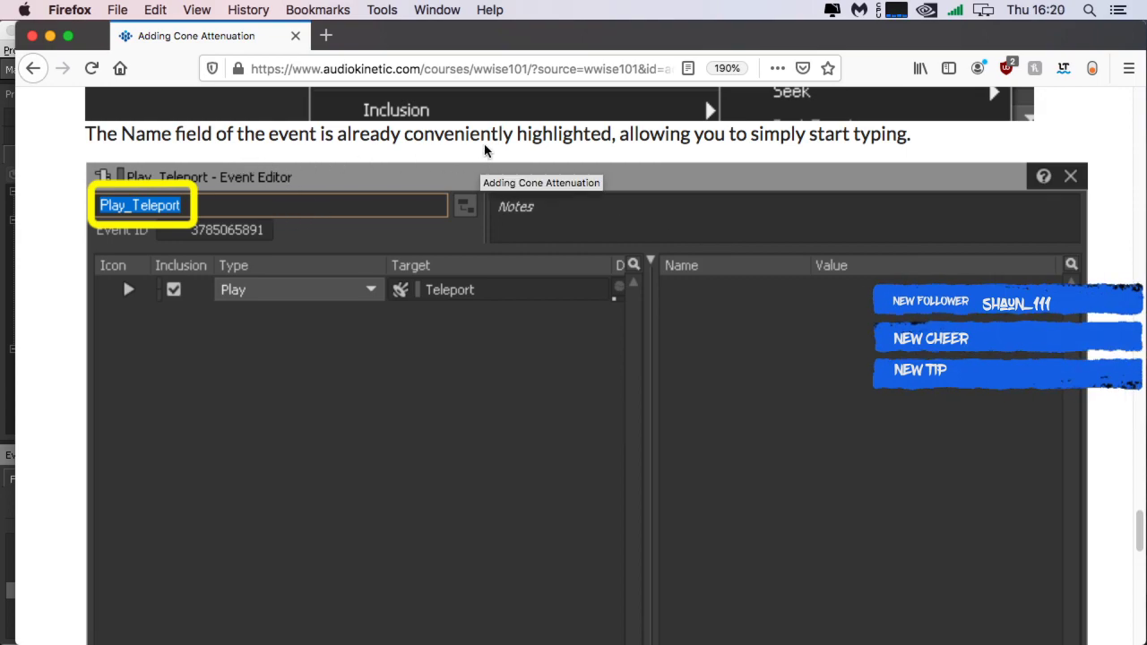
{"action": "scroll", "coordinate": [479, 155], "scroll_direction": "down", "scroll_amount": 3}
{"action": "scroll", "coordinate": [475, 155], "scroll_direction": "down", "scroll_amount": 7}
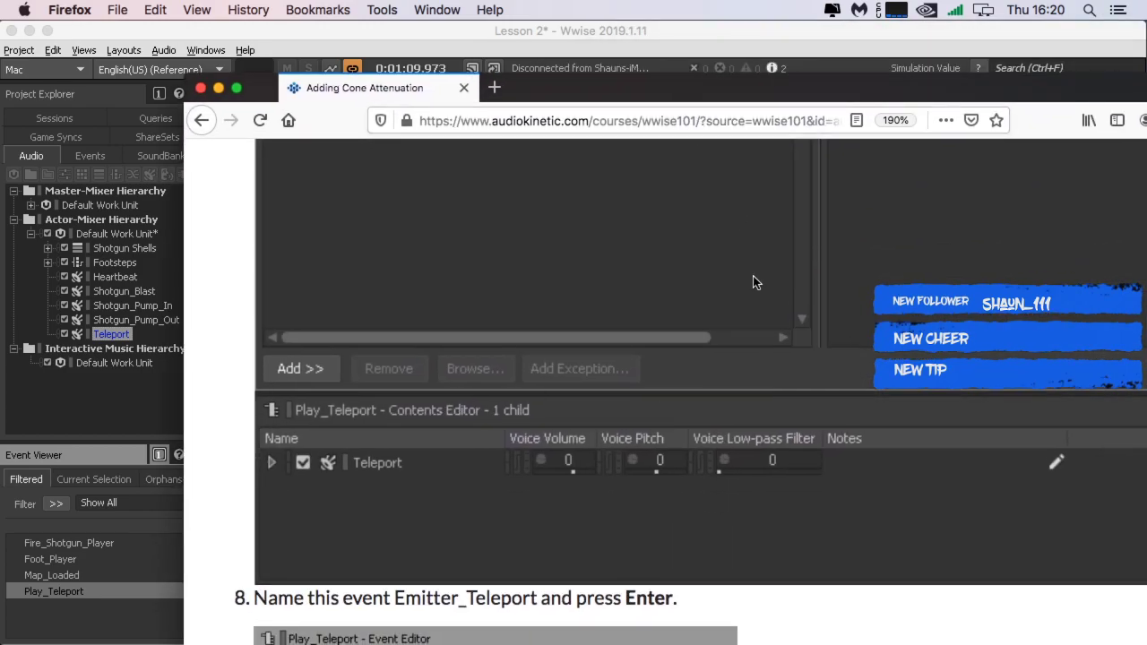
{"action": "scroll", "coordinate": [753, 282], "scroll_direction": "down", "scroll_amount": 10}
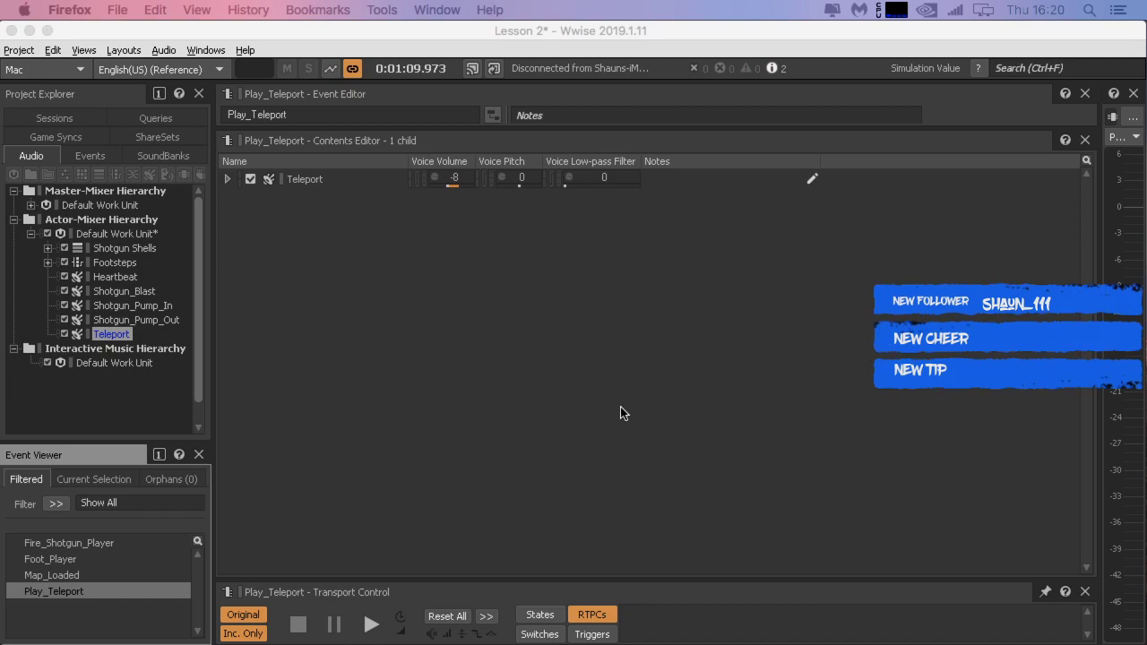
Step: Rename the Play_Teleport event as Emitter_Teleport by pasting the name copied from the lesson
{"action": "left_click", "coordinate": [296, 112]}
{"action": "right_click", "coordinate": [296, 113]}
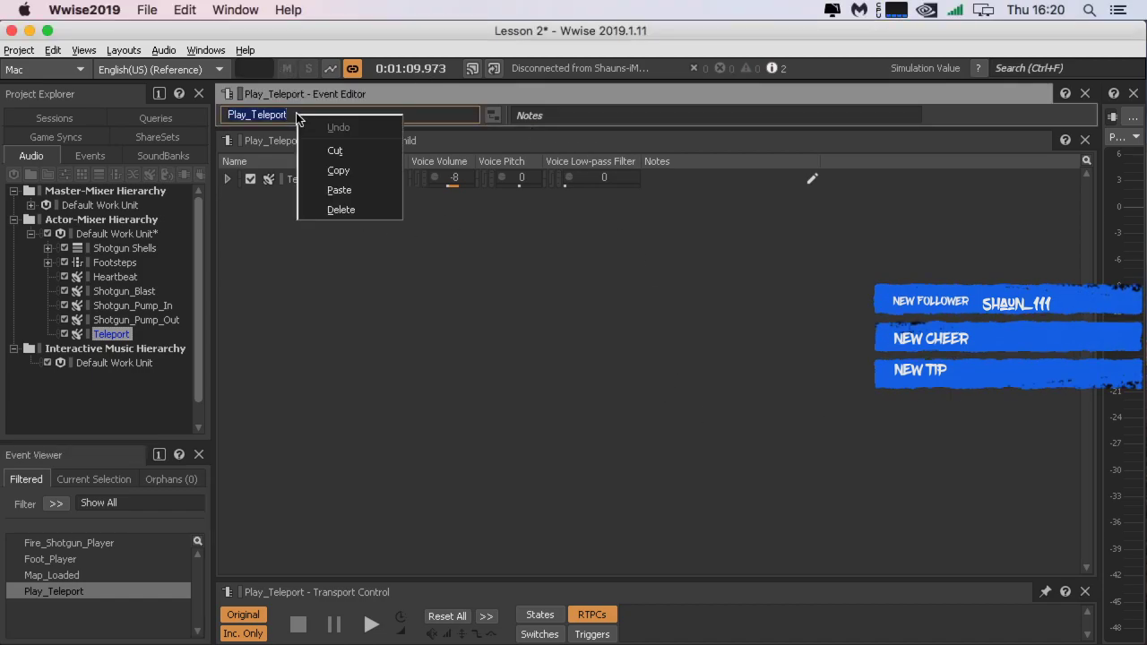
{"action": "left_click", "coordinate": [339, 189]}
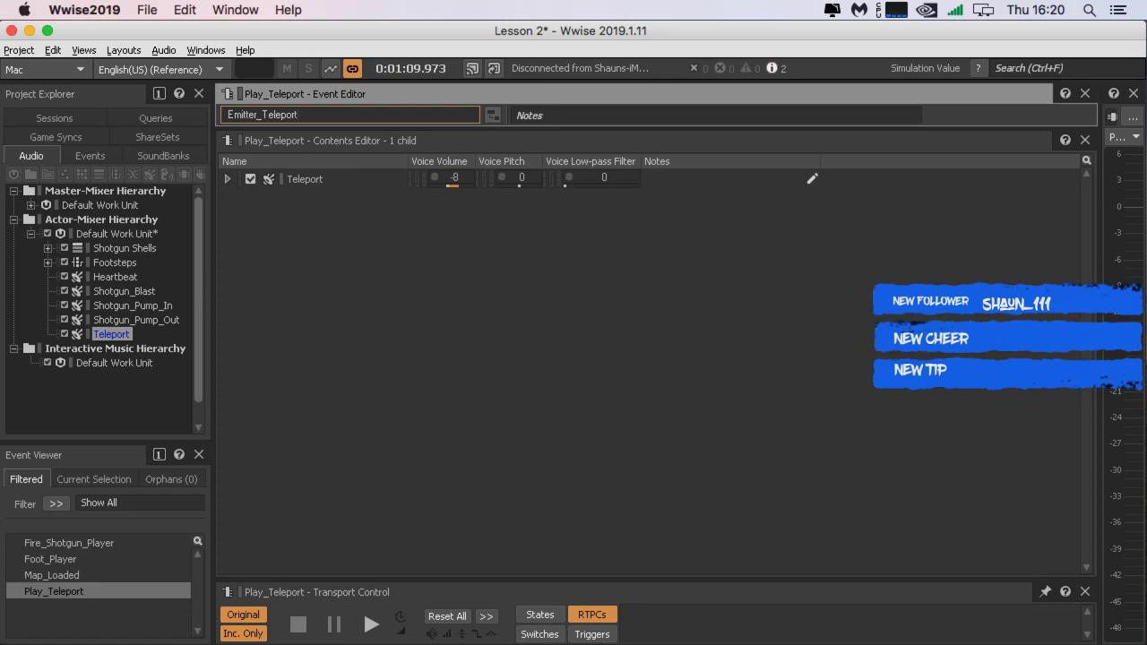
Step: Switch to the course page in Firefox, reposition its window, and advance to the page after Adding Cone Attenuation
{"action": "left_click_drag", "start_coordinate": [617, 1], "coordinate": [272, 3]}
{"action": "scroll", "coordinate": [463, 210], "scroll_direction": "up", "scroll_amount": 2}
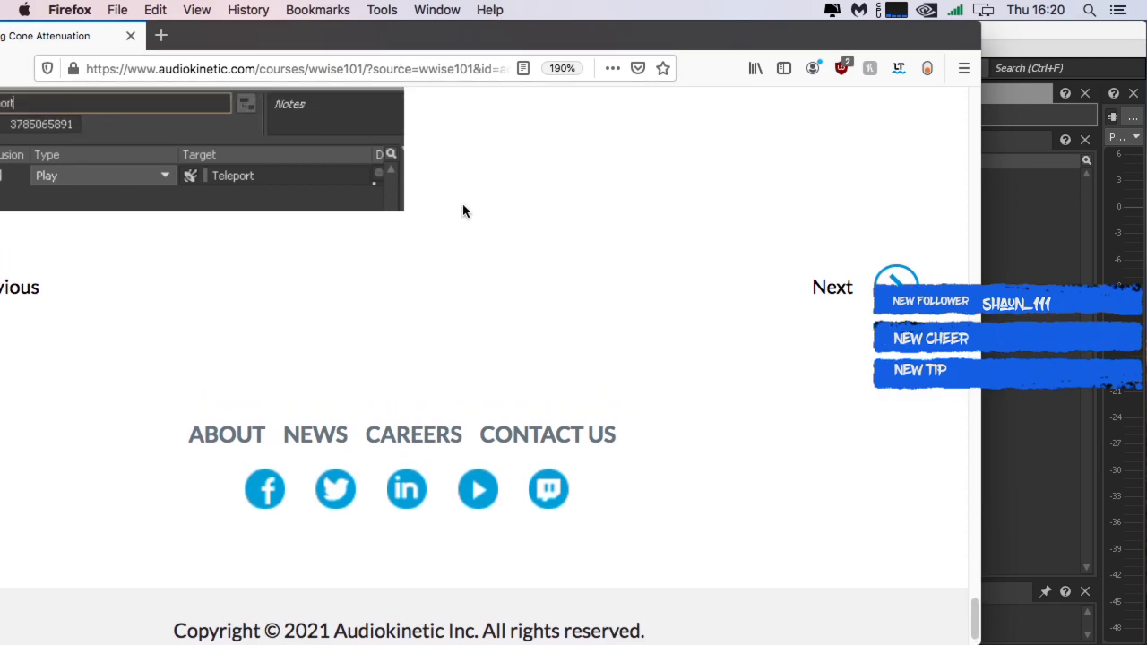
{"action": "left_click_drag", "start_coordinate": [512, 38], "coordinate": [693, 51]}
{"action": "scroll", "coordinate": [463, 336], "scroll_direction": "up", "scroll_amount": 3}
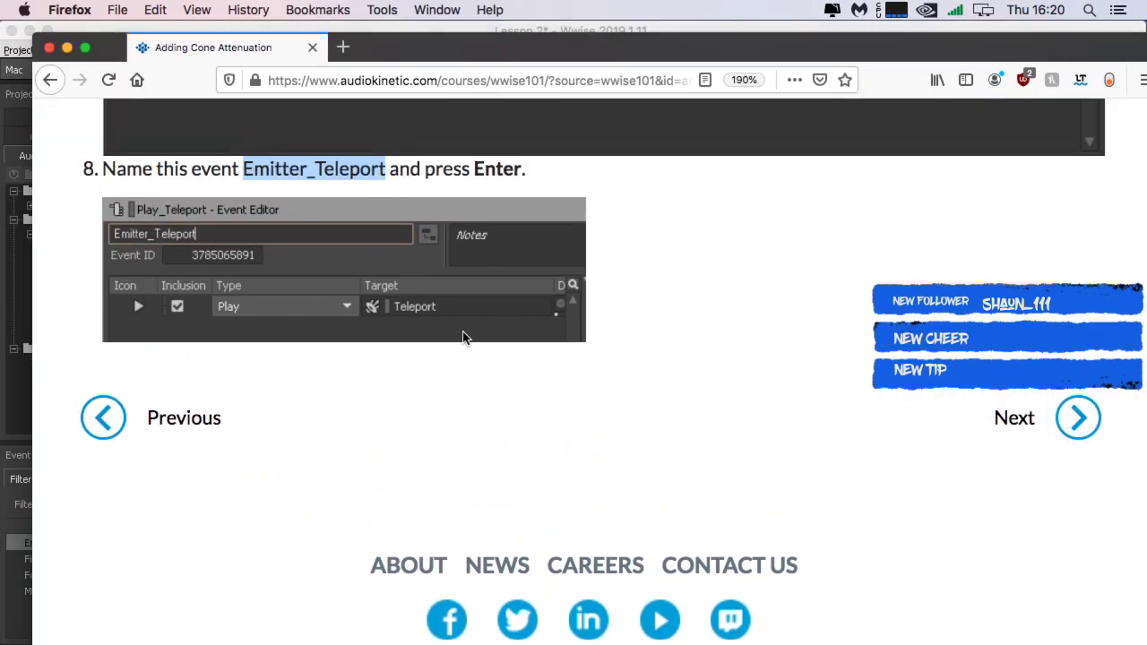
{"action": "left_click", "coordinate": [1085, 513]}
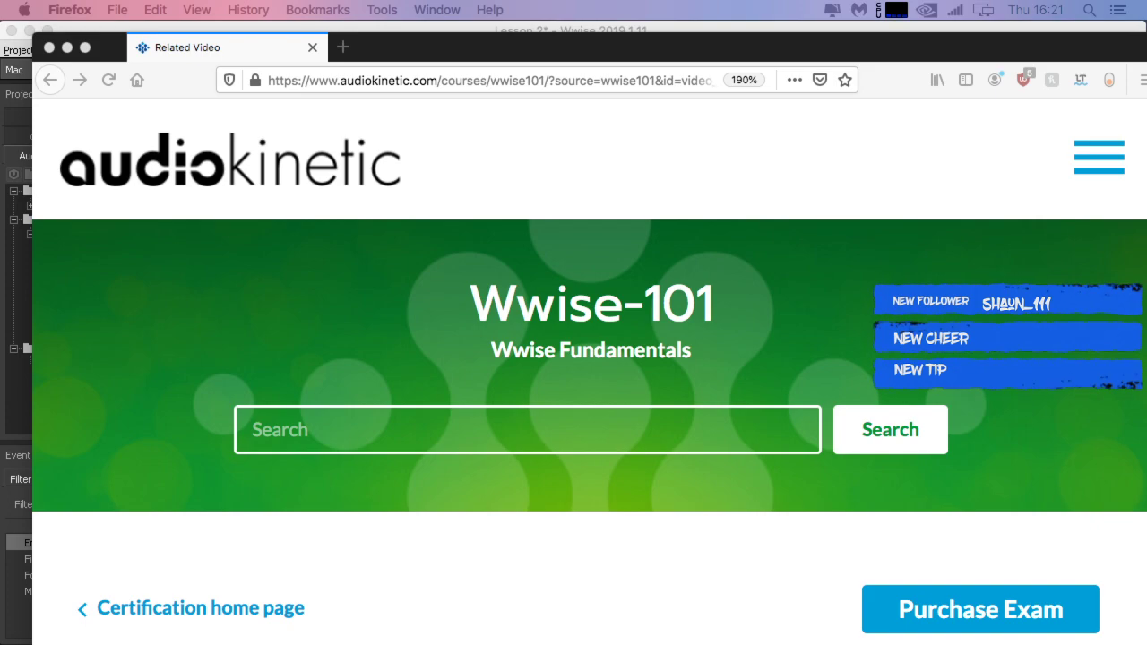
Step: Look over the Lesson 4 Related Video page and advance to the Using 3D Position Automation page
{"action": "scroll", "coordinate": [433, 215], "scroll_direction": "down", "scroll_amount": 4}
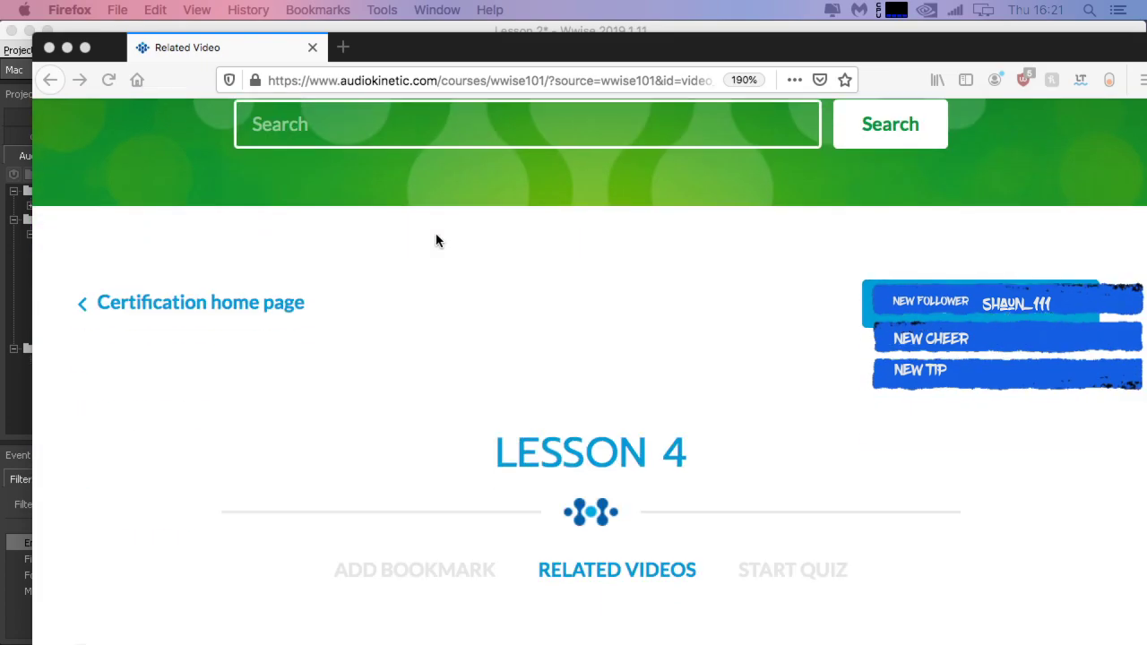
{"action": "scroll", "coordinate": [641, 262], "scroll_direction": "down", "scroll_amount": 15}
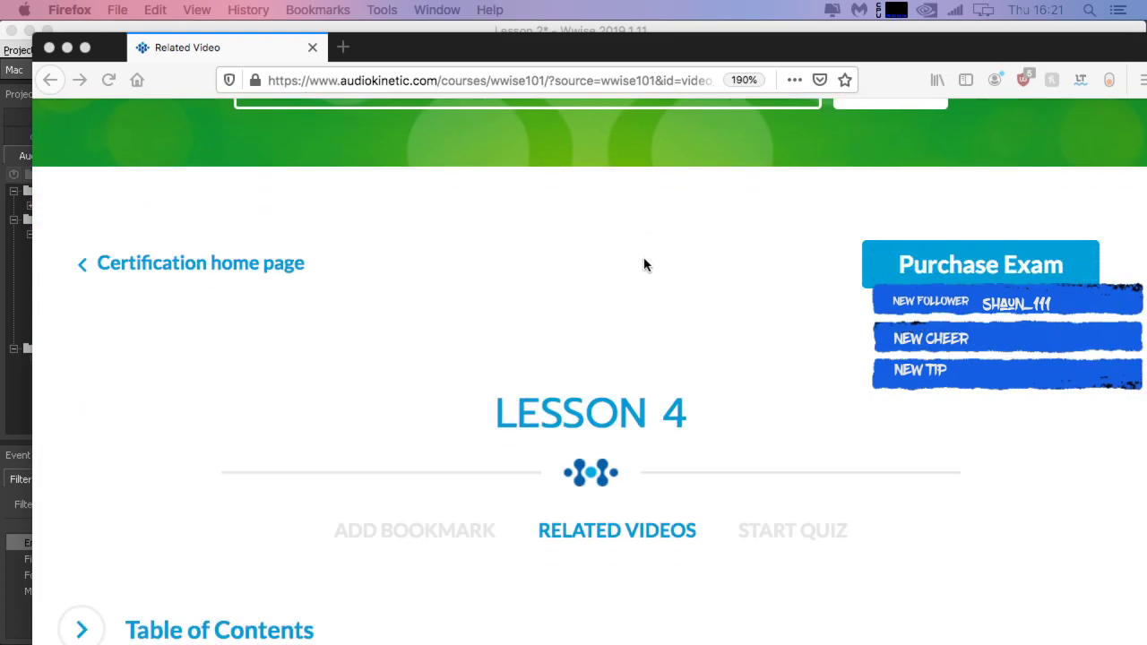
{"action": "scroll", "coordinate": [639, 261], "scroll_direction": "up", "scroll_amount": 6}
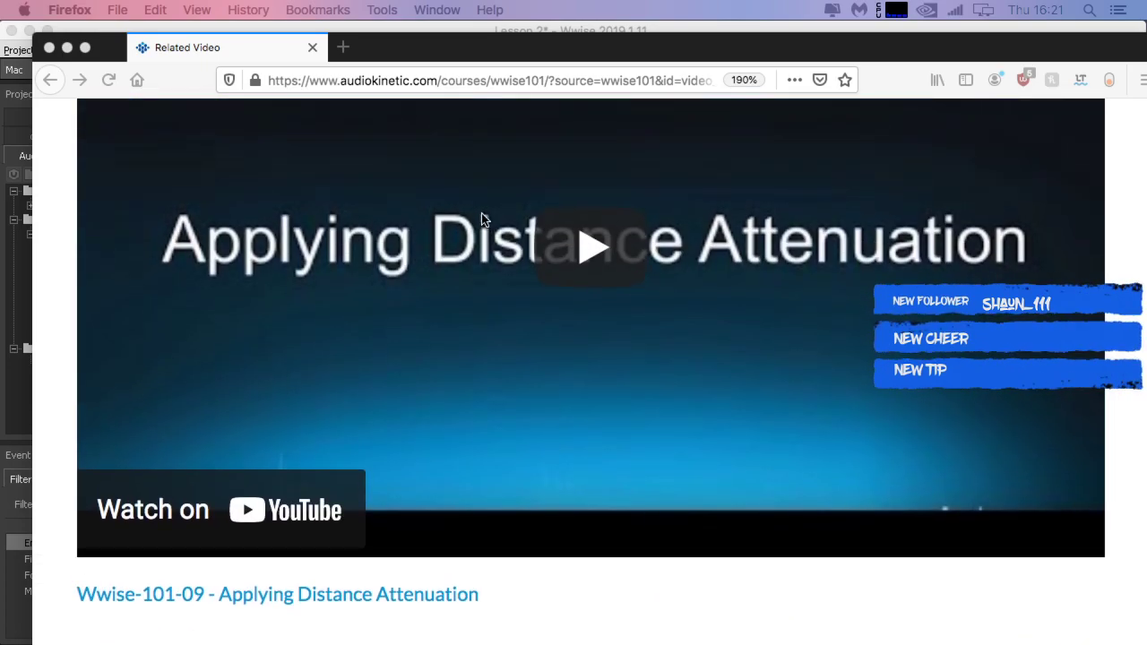
{"action": "scroll", "coordinate": [763, 253], "scroll_direction": "down", "scroll_amount": 4}
{"action": "left_click", "coordinate": [1074, 423]}
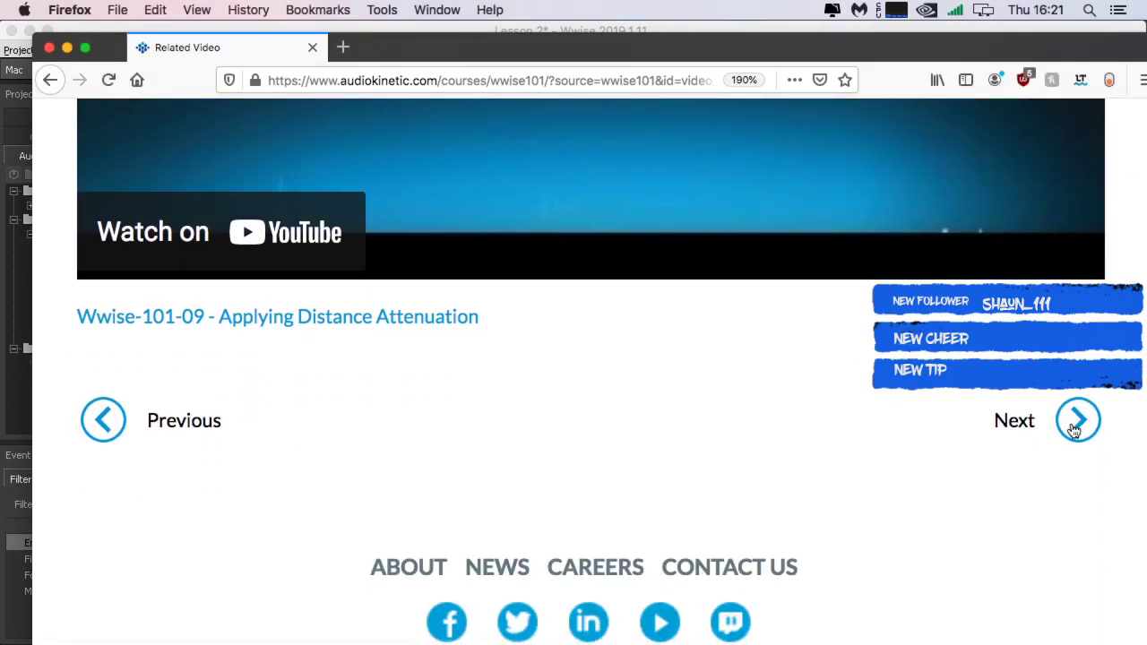
{"action": "left_click", "coordinate": [1073, 423]}
Step: Skim the Using 3D Position Automation instructions for the Shotgun Shells object, then minimize Firefox to return to Wwise
{"action": "scroll", "coordinate": [553, 441], "scroll_direction": "down", "scroll_amount": 8}
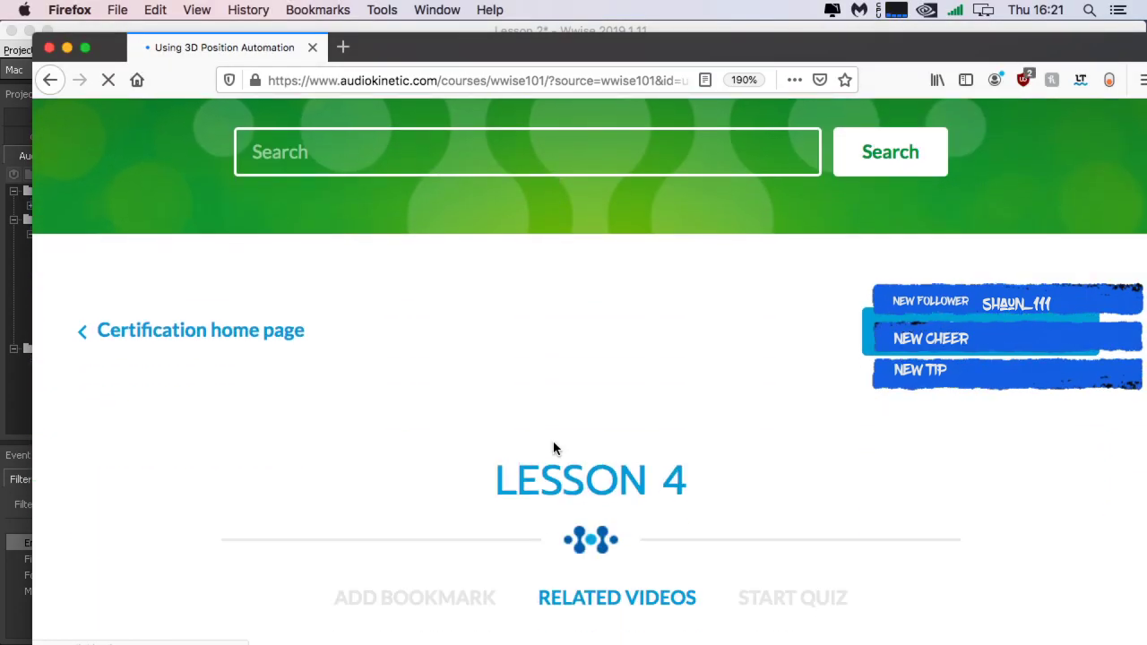
{"action": "scroll", "coordinate": [553, 441], "scroll_direction": "down", "scroll_amount": 2}
{"action": "scroll", "coordinate": [553, 441], "scroll_direction": "down", "scroll_amount": 8}
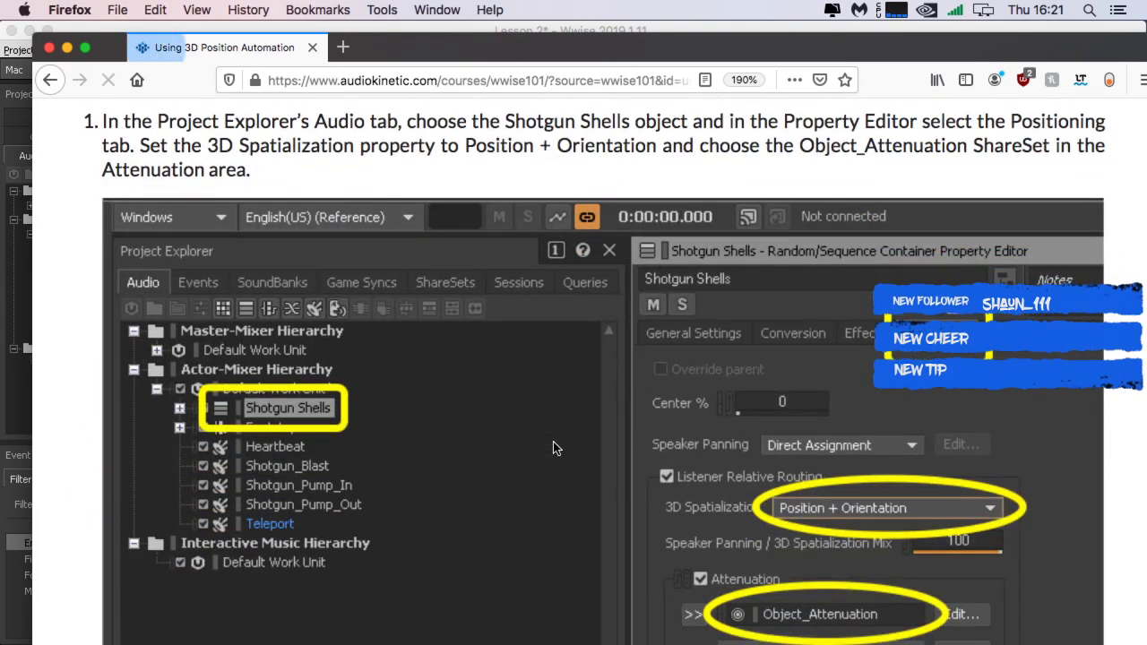
{"action": "scroll", "coordinate": [553, 448], "scroll_direction": "down", "scroll_amount": 3}
{"action": "scroll", "coordinate": [553, 445], "scroll_direction": "down", "scroll_amount": 5}
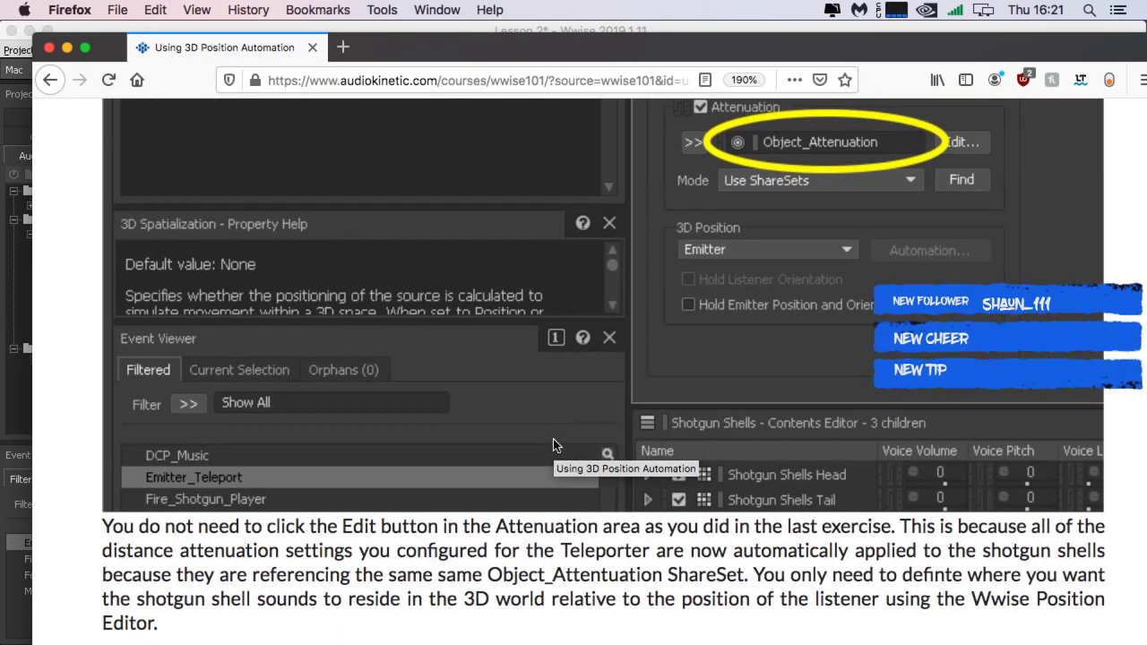
{"action": "scroll", "coordinate": [553, 445], "scroll_direction": "up", "scroll_amount": 3}
{"action": "scroll", "coordinate": [553, 445], "scroll_direction": "up", "scroll_amount": 2}
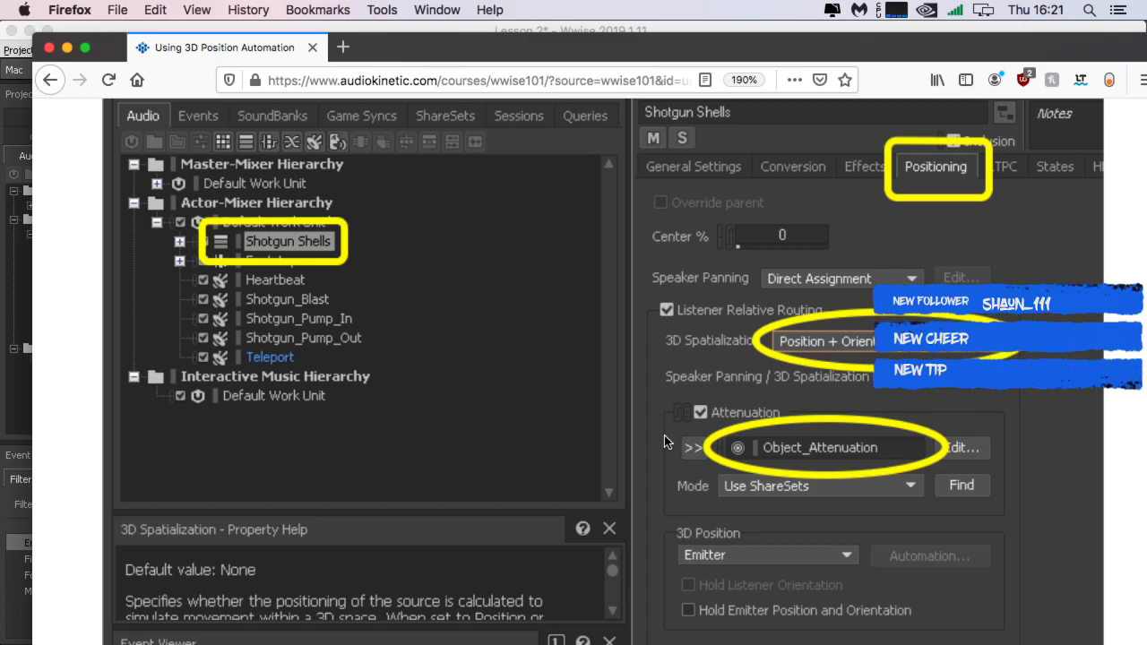
{"action": "scroll", "coordinate": [664, 434], "scroll_direction": "up", "scroll_amount": 5}
{"action": "scroll", "coordinate": [664, 435], "scroll_direction": "down", "scroll_amount": 1}
{"action": "scroll", "coordinate": [664, 438], "scroll_direction": "down", "scroll_amount": 20}
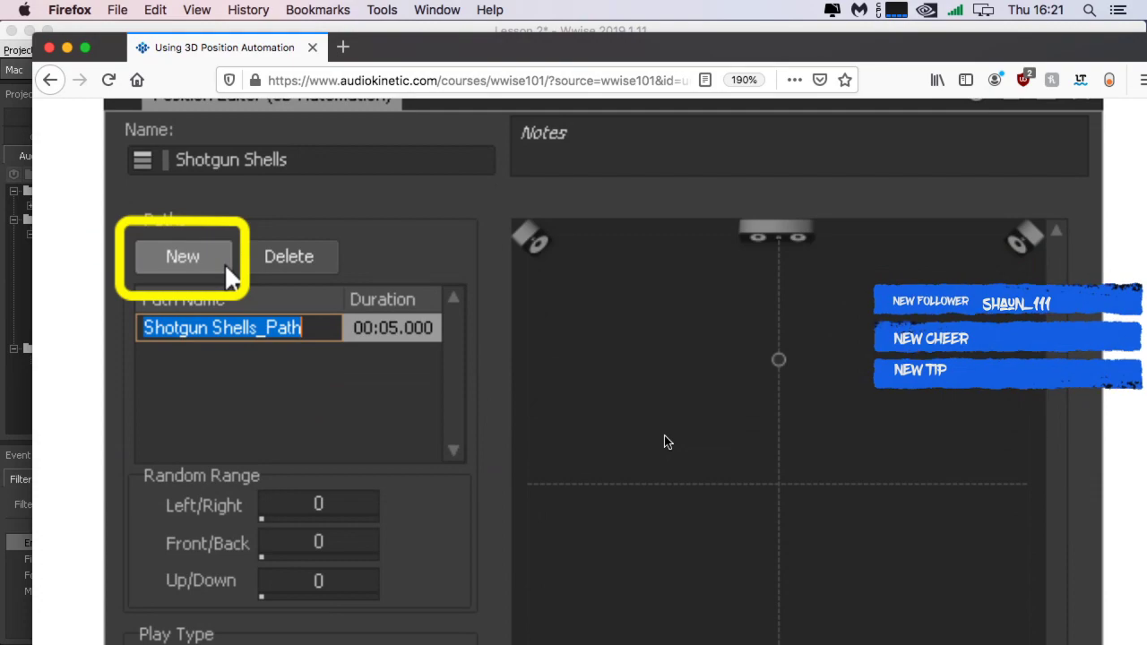
{"action": "scroll", "coordinate": [666, 442], "scroll_direction": "down", "scroll_amount": 8}
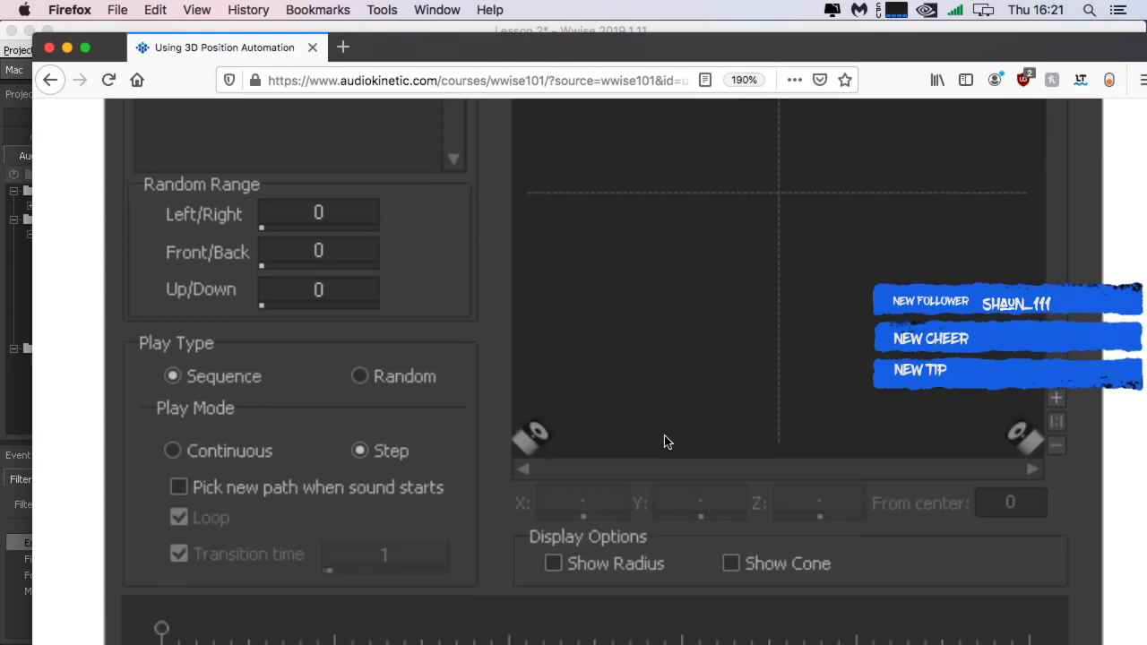
{"action": "scroll", "coordinate": [664, 435], "scroll_direction": "down", "scroll_amount": 14}
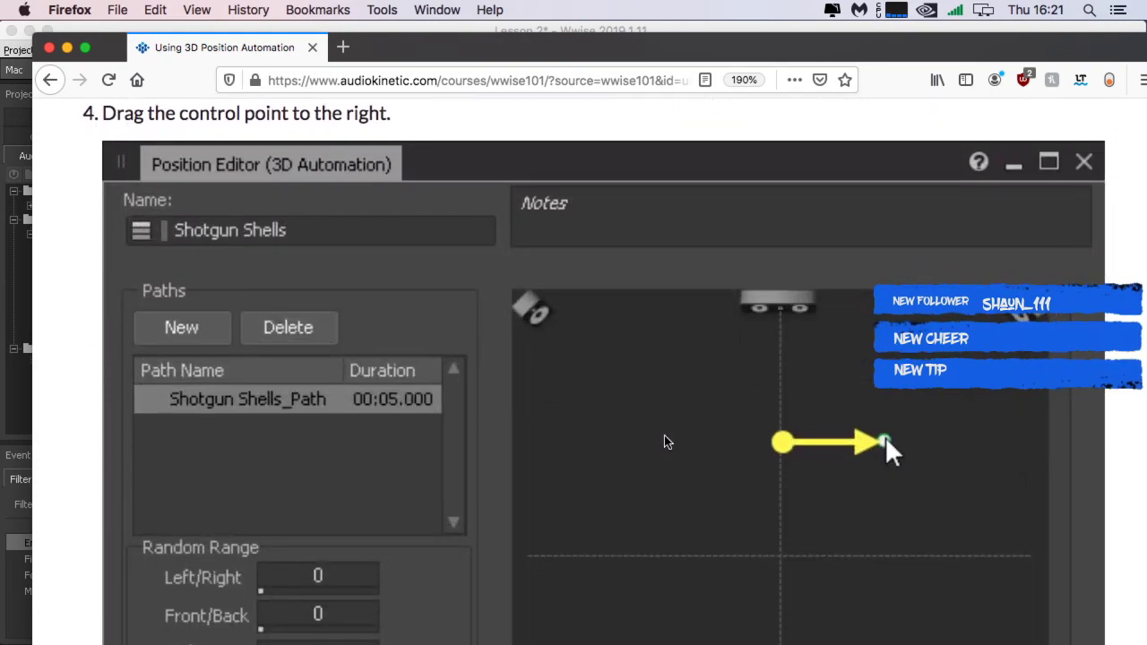
{"action": "scroll", "coordinate": [664, 436], "scroll_direction": "up", "scroll_amount": 20}
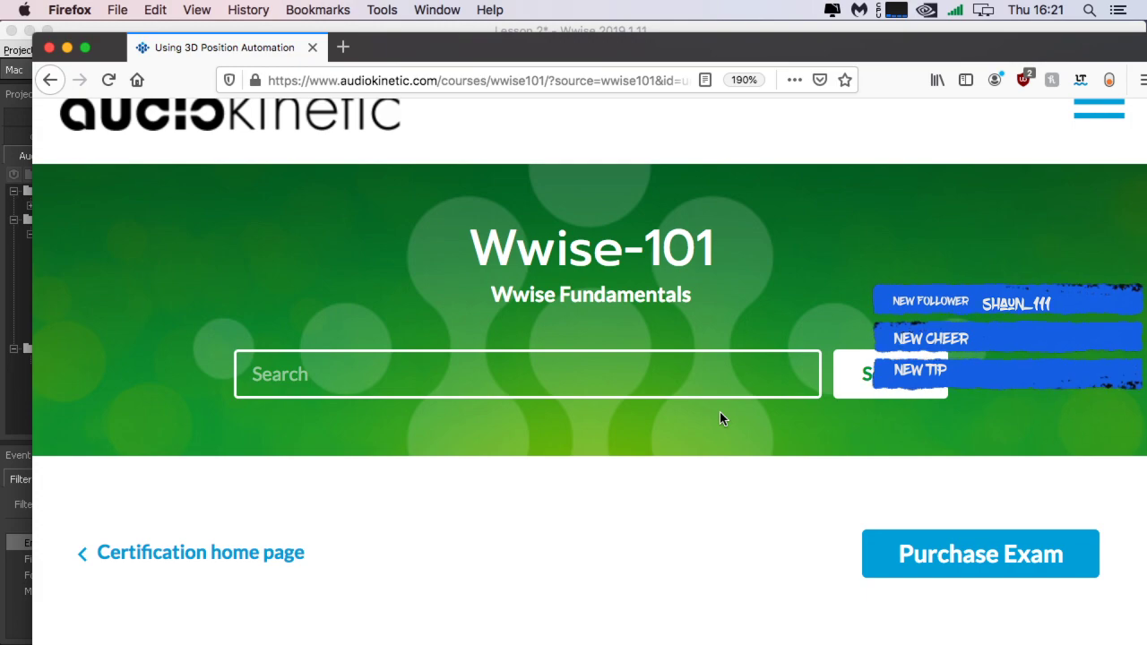
{"action": "scroll", "coordinate": [604, 465], "scroll_direction": "down", "scroll_amount": 5}
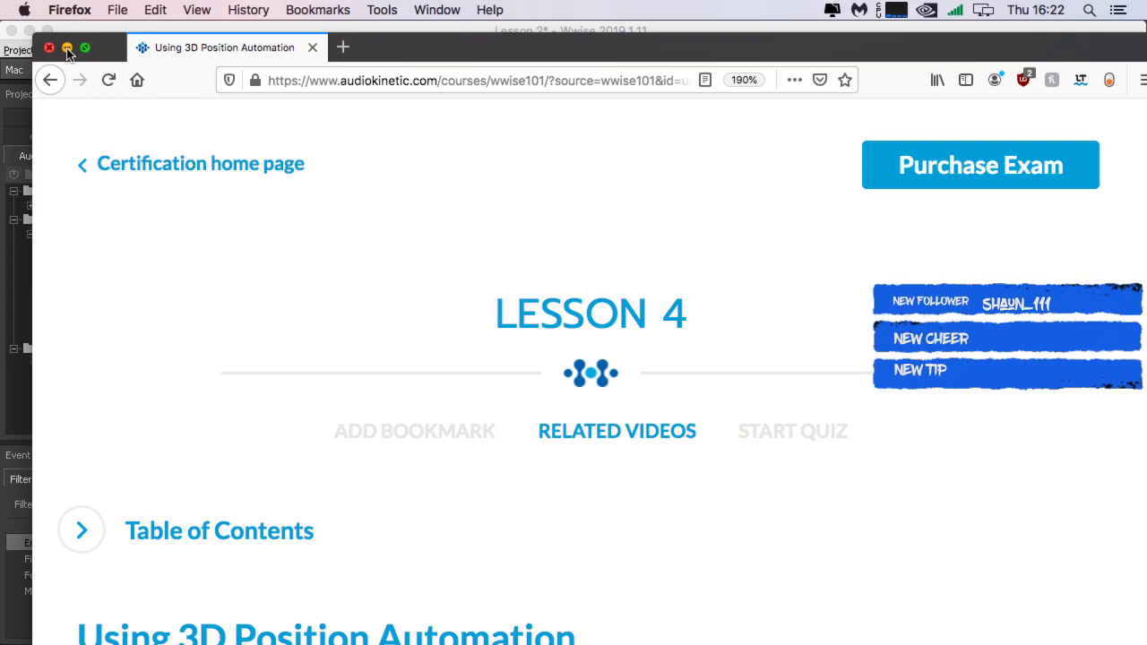
{"action": "key", "text": "super+m"}
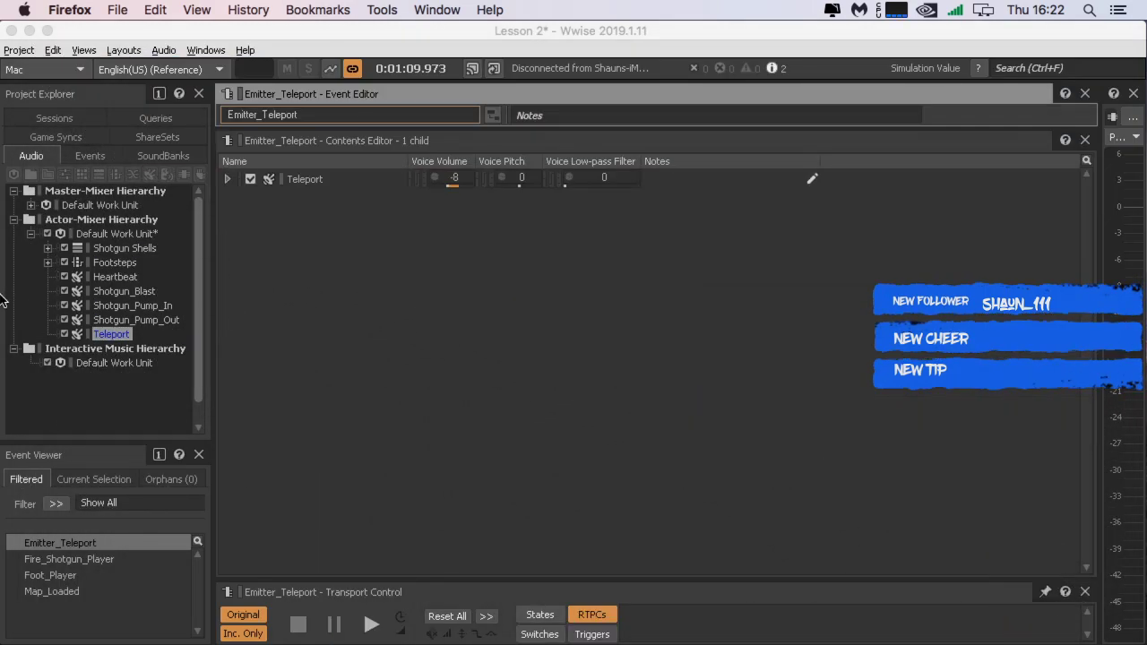
Step: Review the Heartbeat sound and the contents of the Map_Loaded, Emitter_Teleport, Foot_Player and Fire_Shotgun_Player events
{"action": "left_click", "coordinate": [131, 279]}
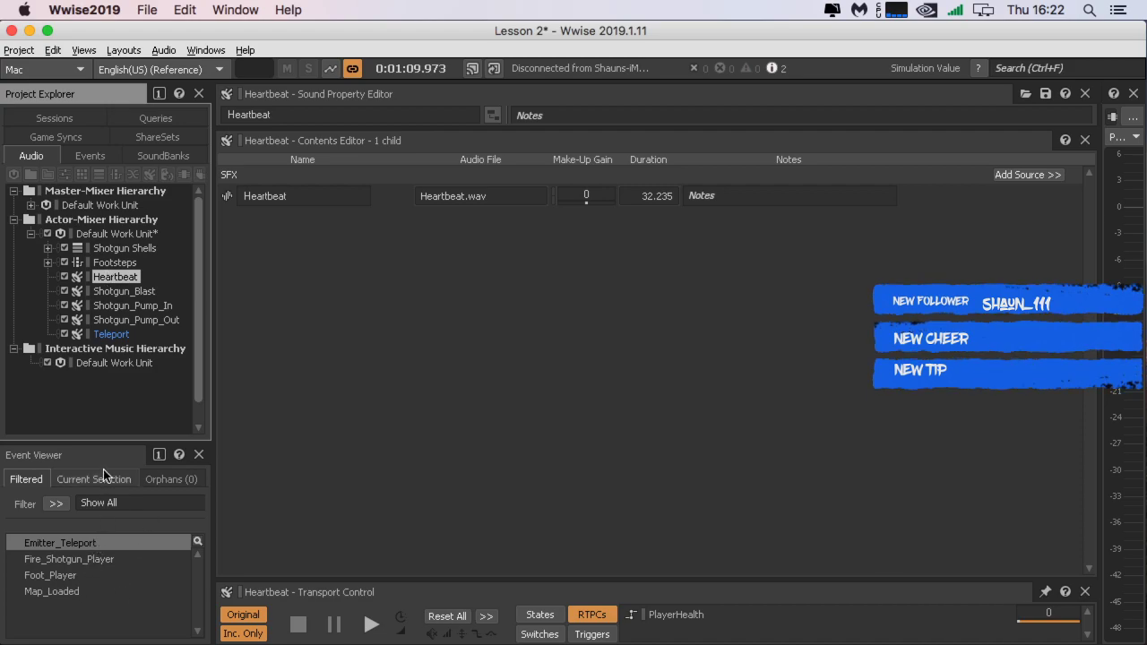
{"action": "left_click", "coordinate": [90, 156]}
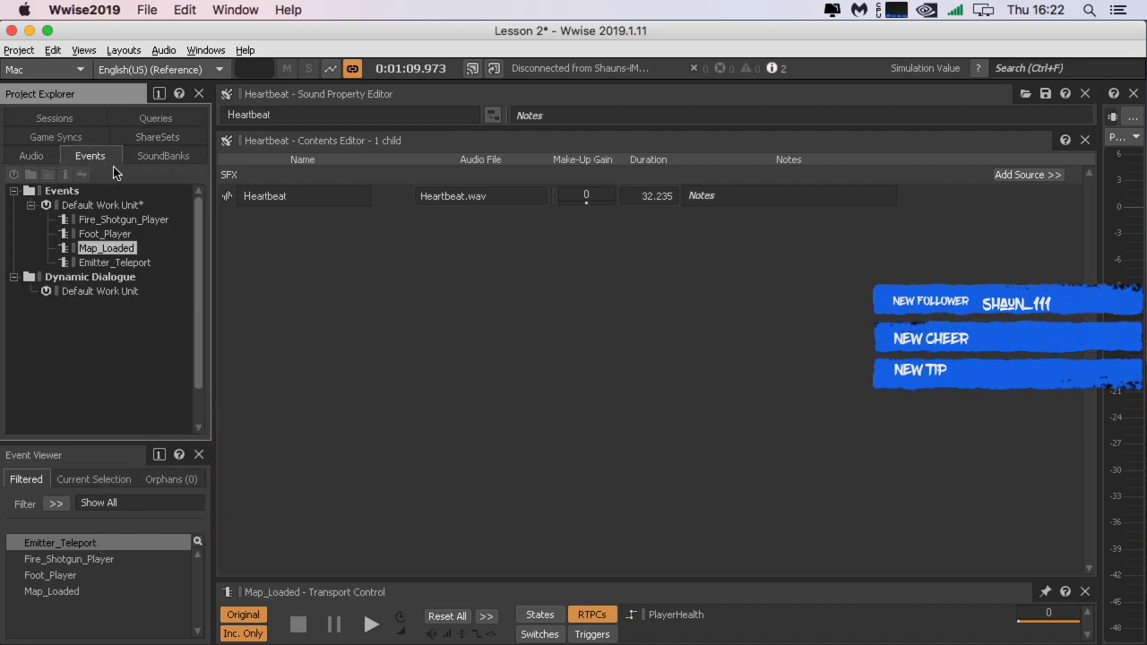
{"action": "left_click", "coordinate": [114, 262]}
{"action": "double_click", "coordinate": [111, 248]}
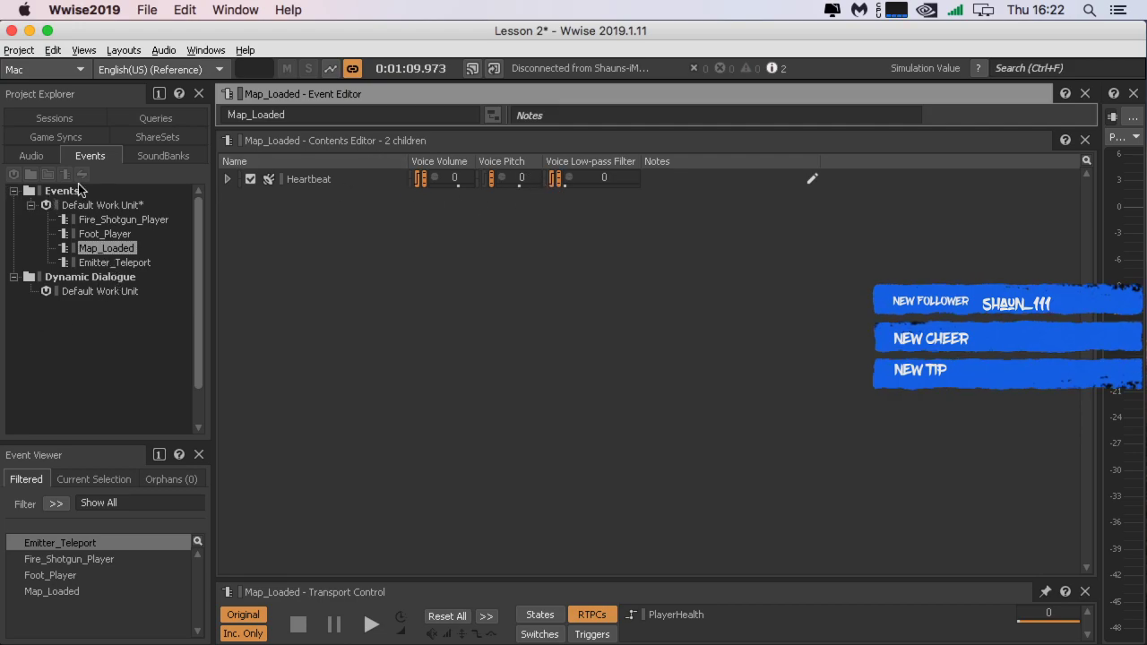
{"action": "left_click", "coordinate": [103, 264]}
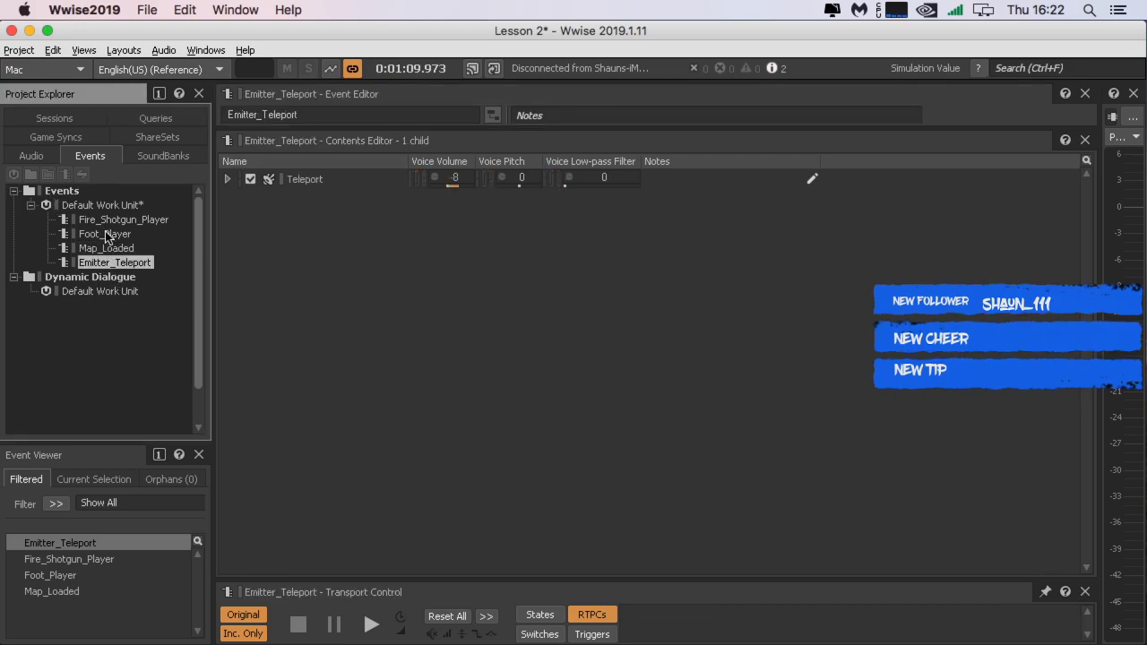
{"action": "left_click", "coordinate": [105, 235]}
{"action": "left_click", "coordinate": [105, 221]}
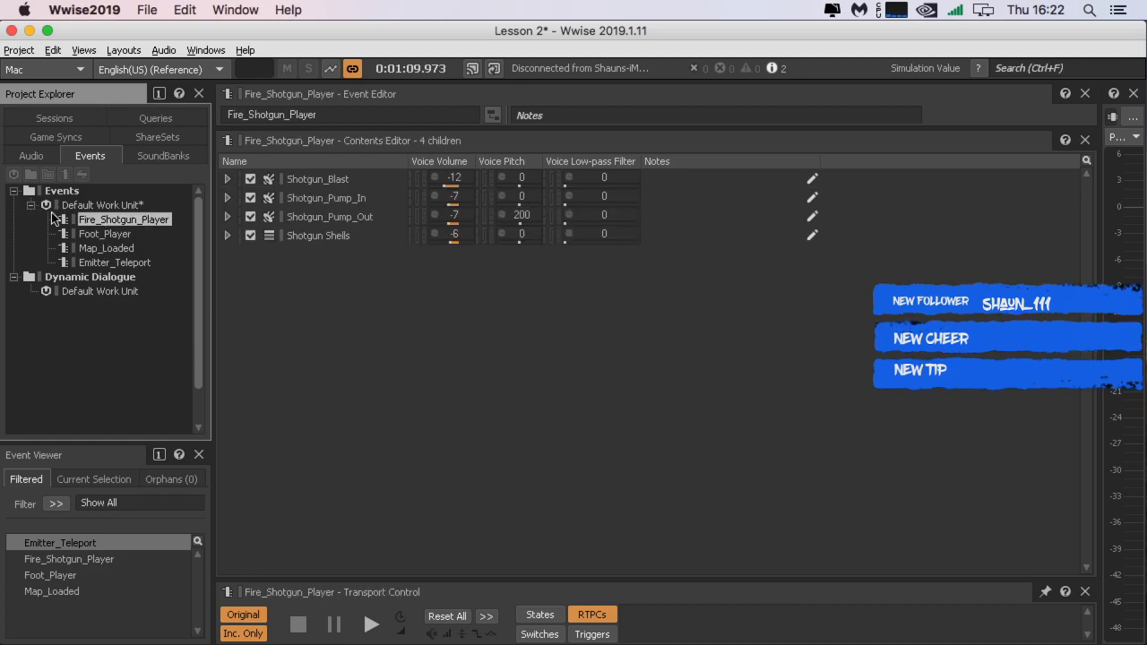
Step: Examine the SoundBanks Default Work Unit, then the Conversion Settings and Object_Attenuation among the ShareSets
{"action": "left_click", "coordinate": [176, 156]}
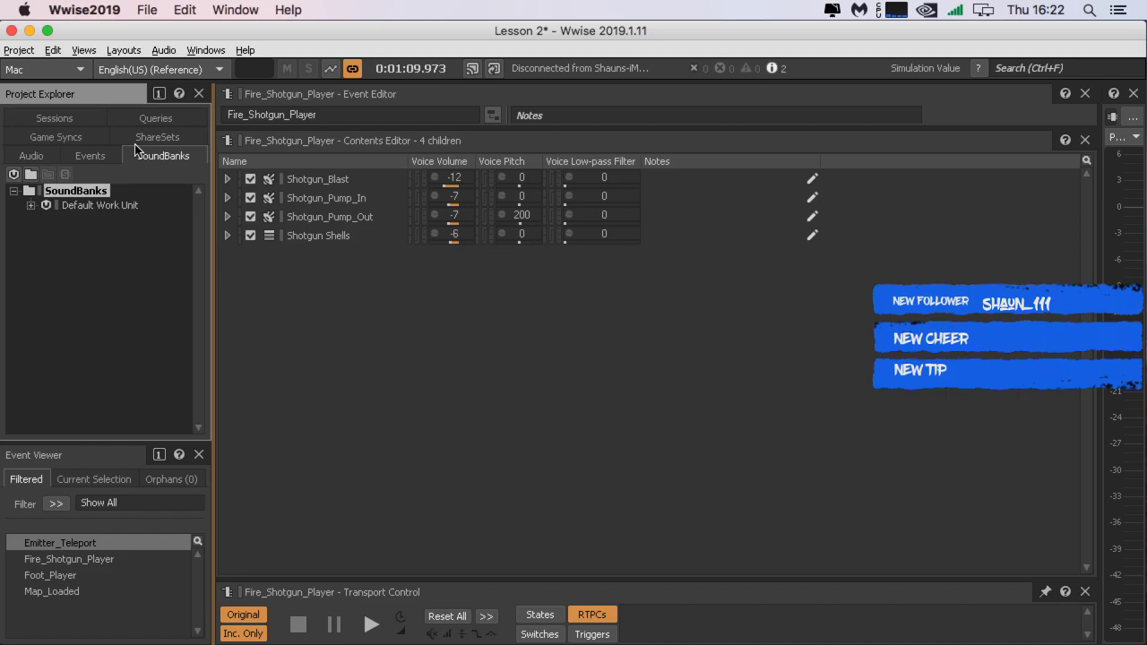
{"action": "left_click", "coordinate": [116, 207]}
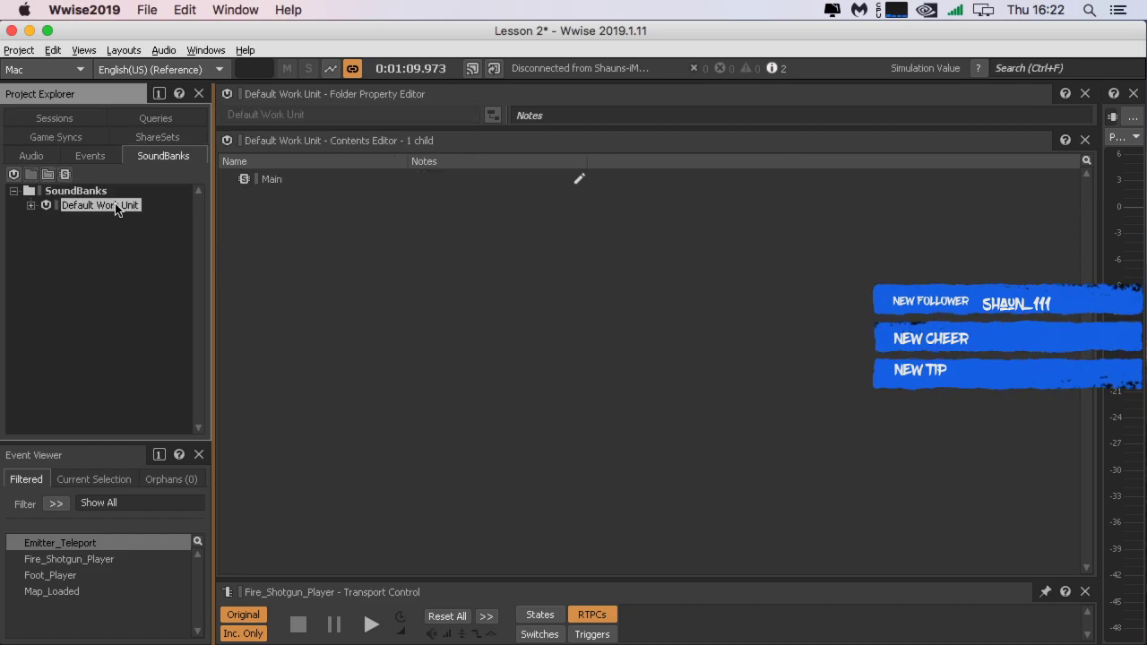
{"action": "left_click", "coordinate": [155, 142]}
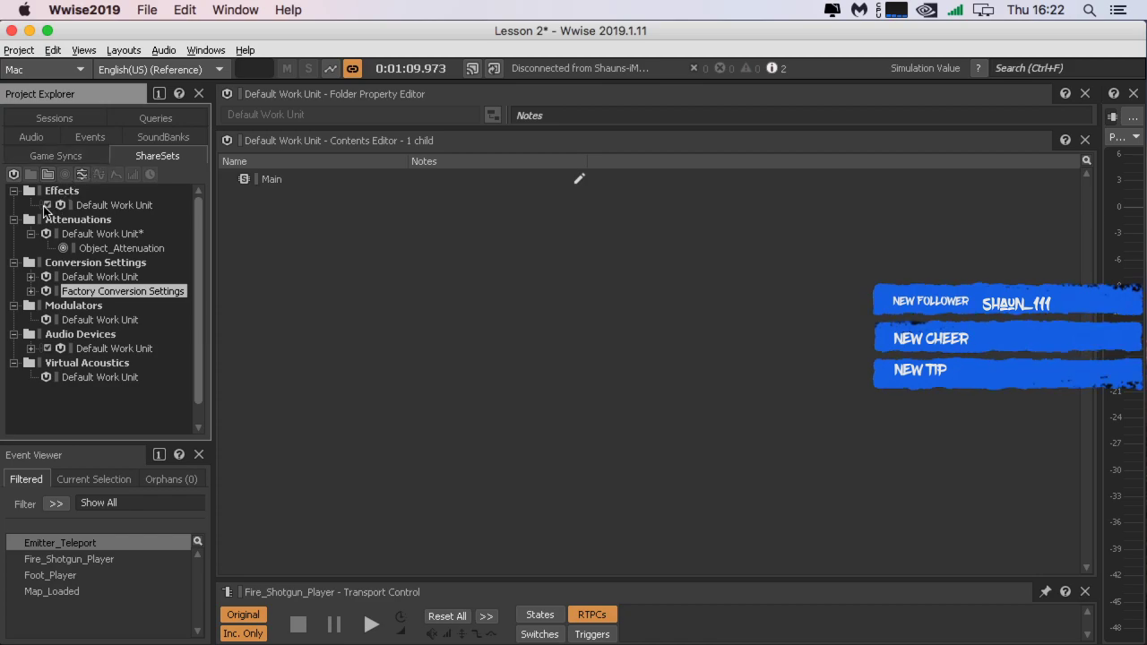
{"action": "left_click", "coordinate": [113, 262]}
{"action": "left_click", "coordinate": [113, 249]}
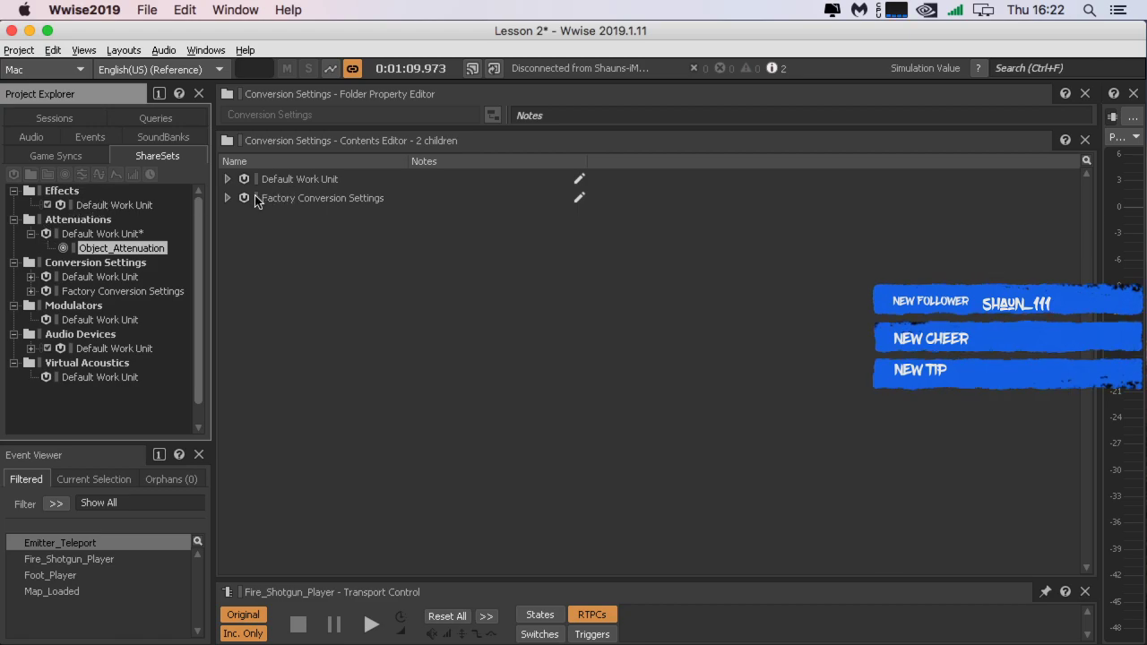
{"action": "left_click", "coordinate": [228, 179]}
{"action": "left_click", "coordinate": [229, 179]}
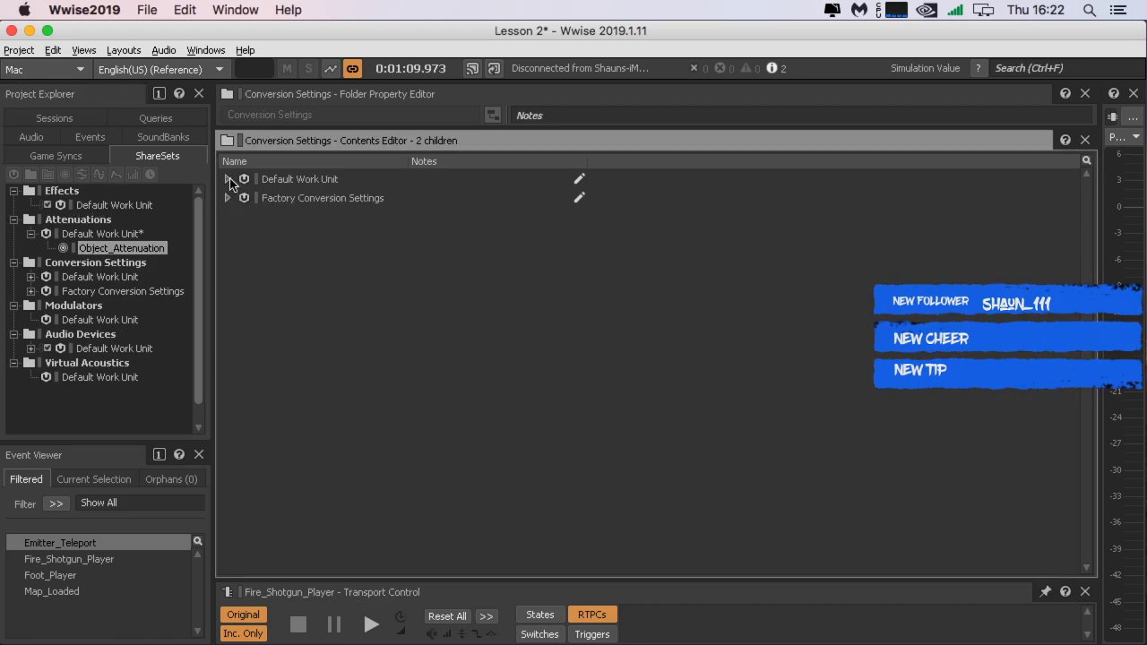
{"action": "left_click", "coordinate": [89, 234]}
{"action": "left_click", "coordinate": [91, 248]}
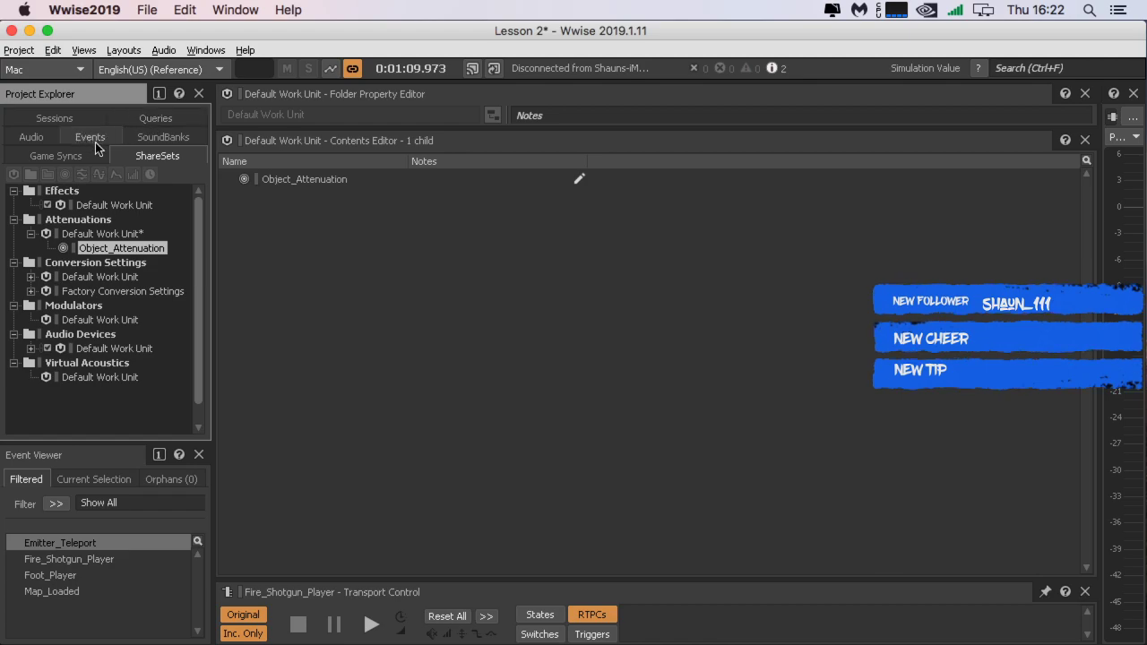
Step: Review the Game Syncs: the PlayersLife states Alive and Dead, the PlayerHealth game parameter, and the Switches Default Work Unit
{"action": "left_click", "coordinate": [51, 156]}
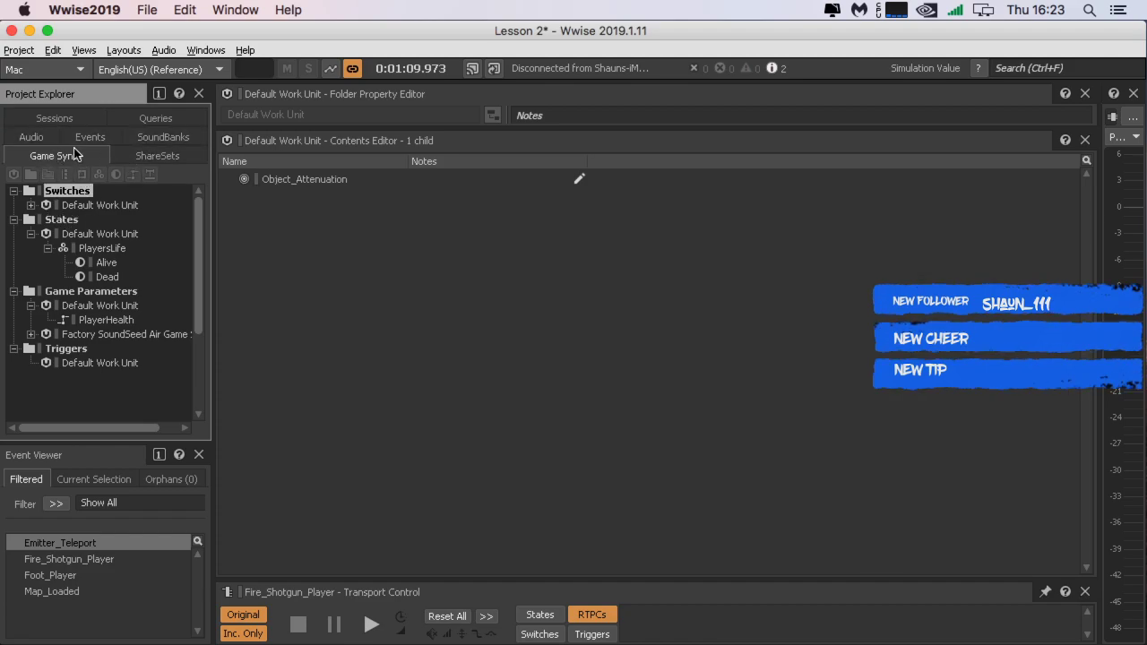
{"action": "left_click", "coordinate": [105, 249]}
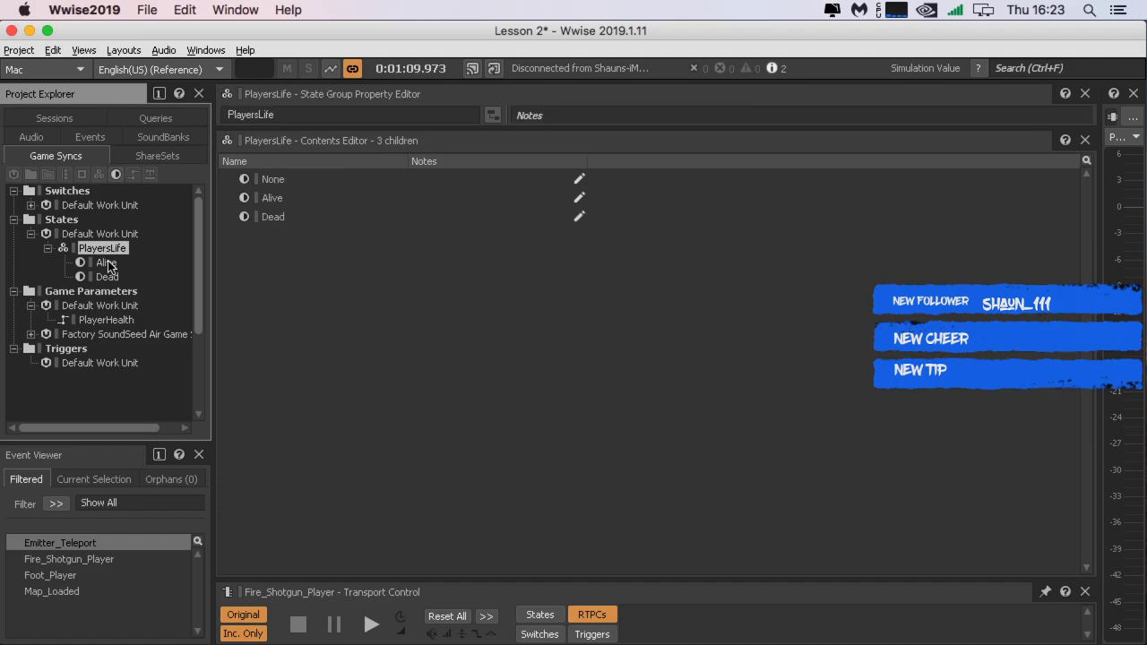
{"action": "left_click", "coordinate": [107, 263]}
{"action": "left_click", "coordinate": [107, 277]}
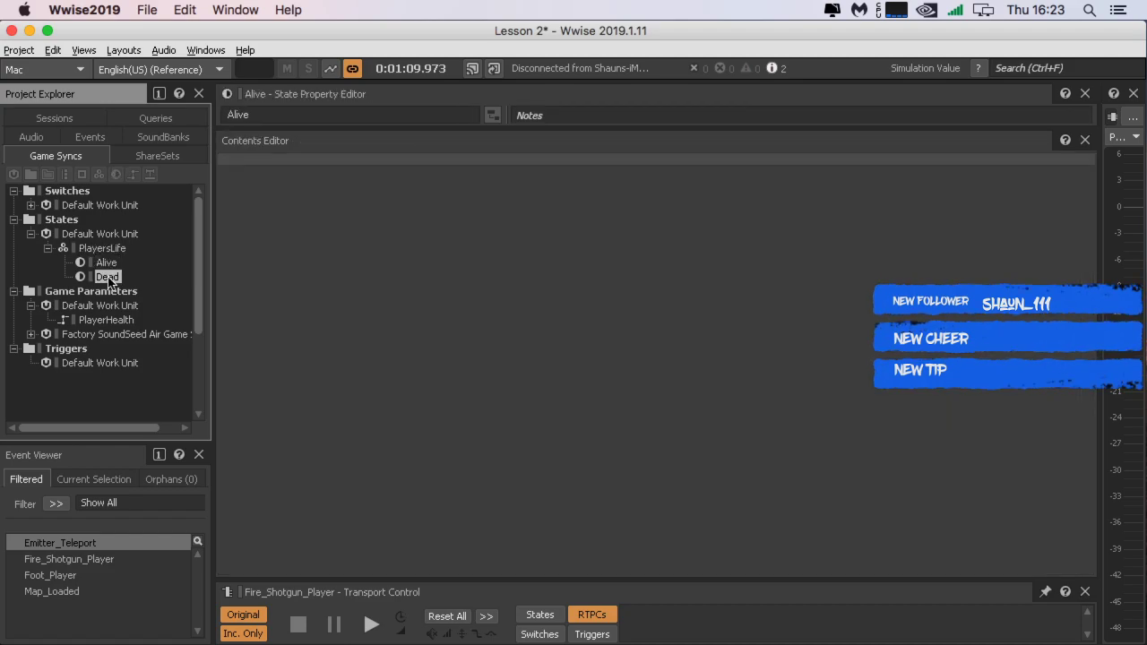
{"action": "left_click", "coordinate": [112, 322]}
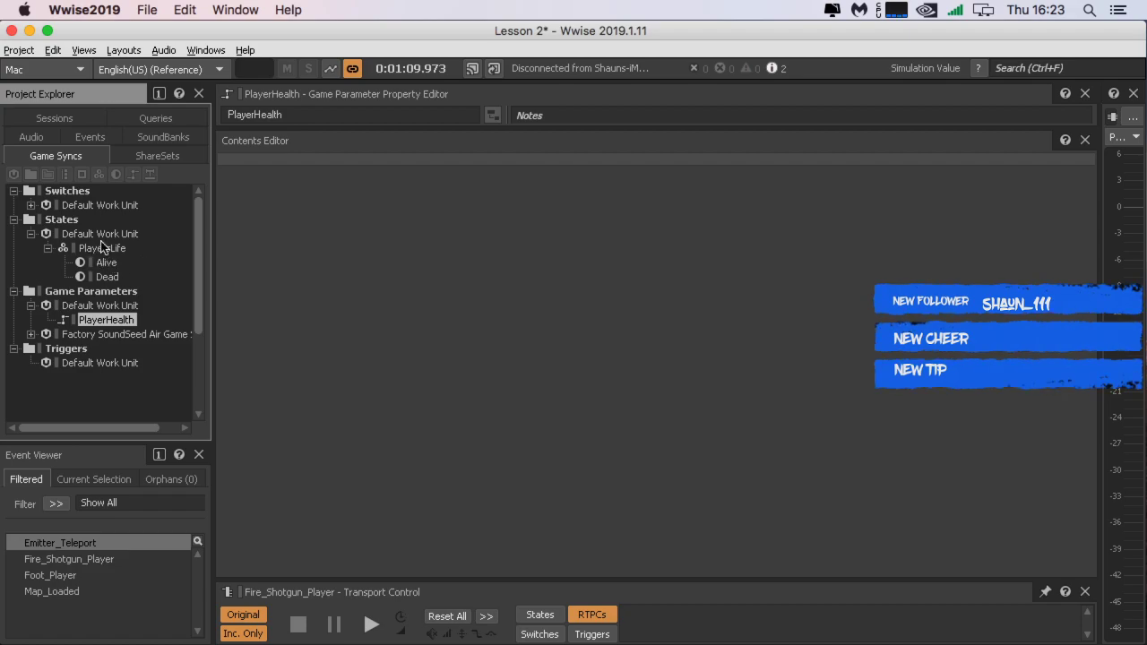
{"action": "left_click", "coordinate": [31, 205]}
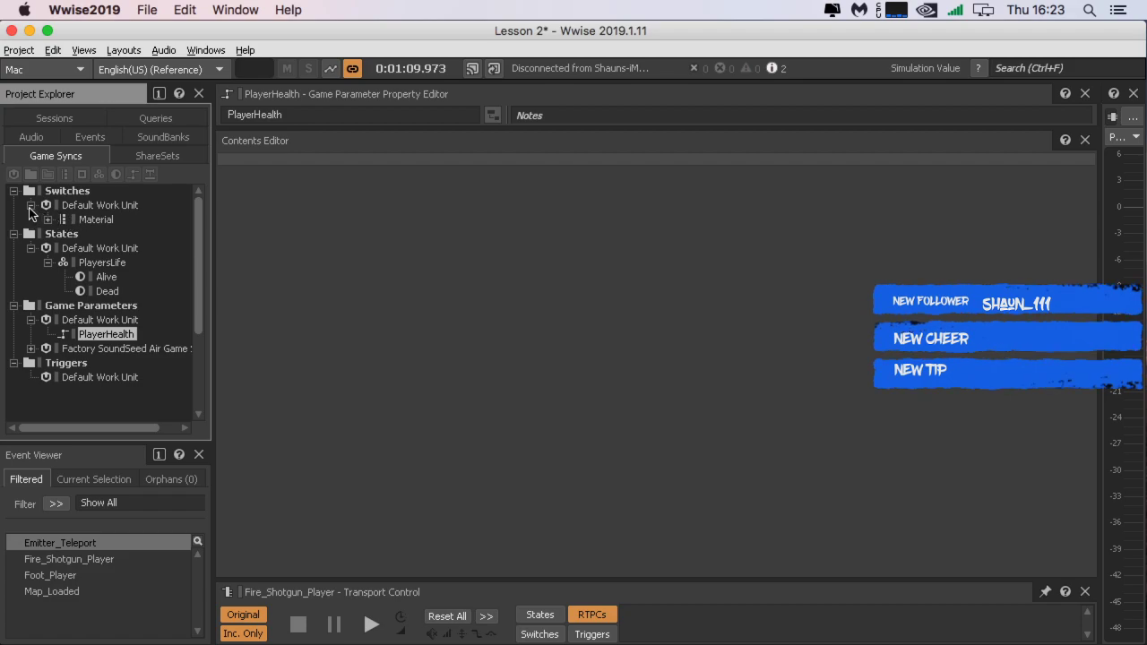
Step: Collapse the Switches Default Work Unit and recheck the PlayersLife states and PlayerHealth parameter in the Game Syncs hierarchy
{"action": "left_click", "coordinate": [30, 205]}
{"action": "left_click", "coordinate": [48, 248]}
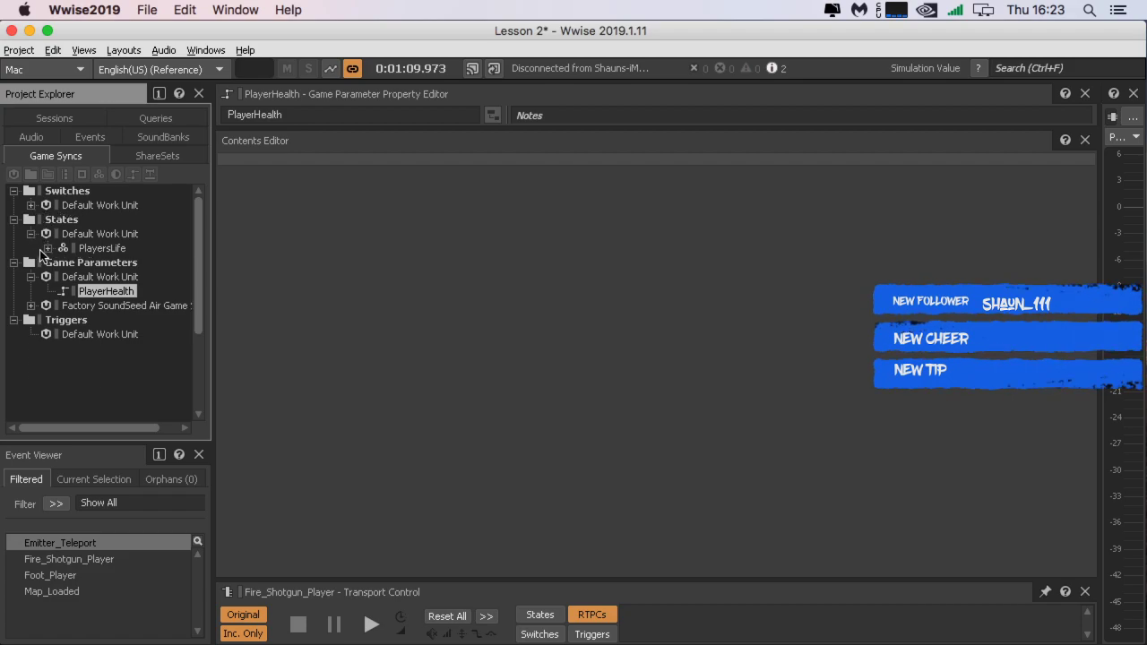
{"action": "left_click", "coordinate": [47, 249]}
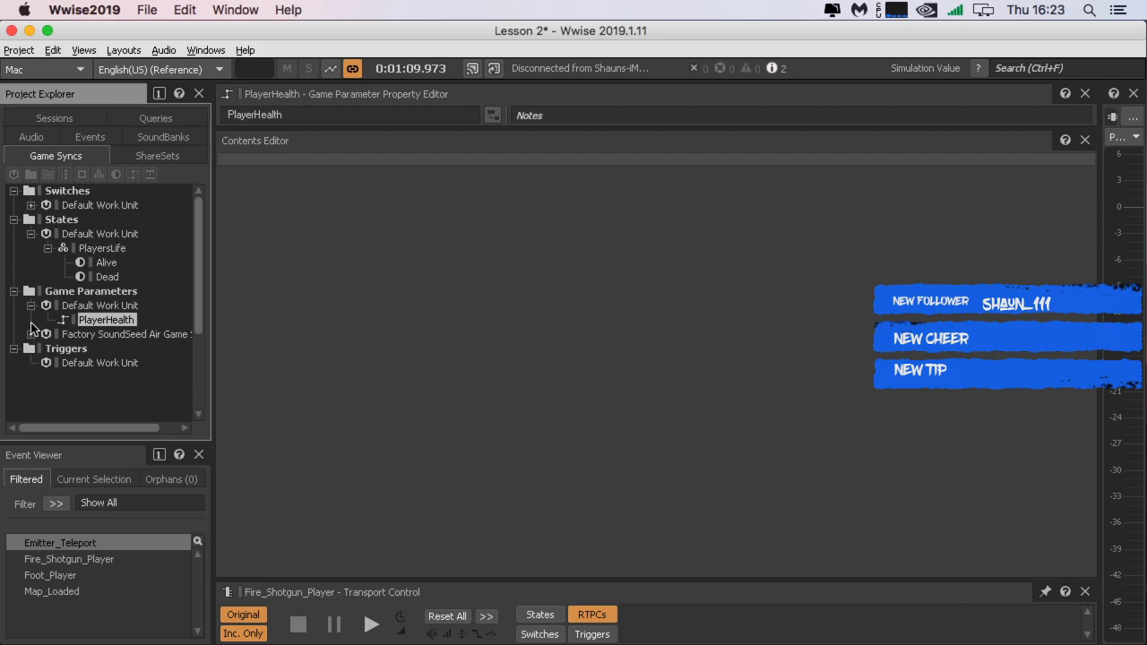
{"action": "left_click", "coordinate": [31, 306]}
{"action": "left_click", "coordinate": [30, 305]}
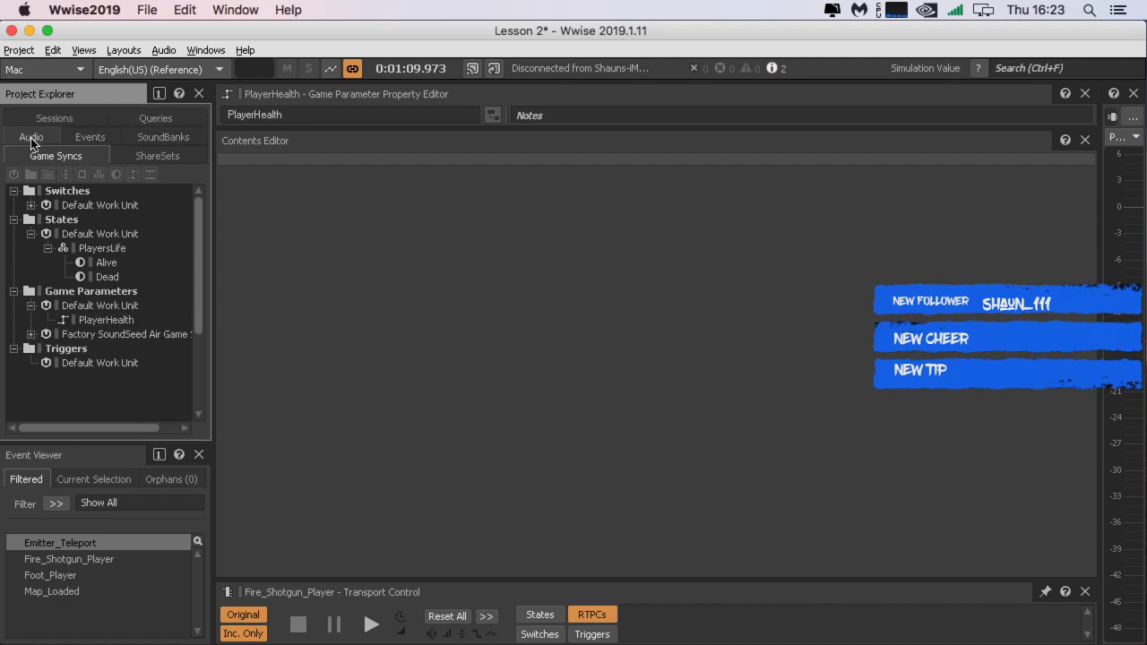
Step: Select the Heartbeat sound and check which States, Switches and RTPCs are available for its playback
{"action": "left_click", "coordinate": [32, 139]}
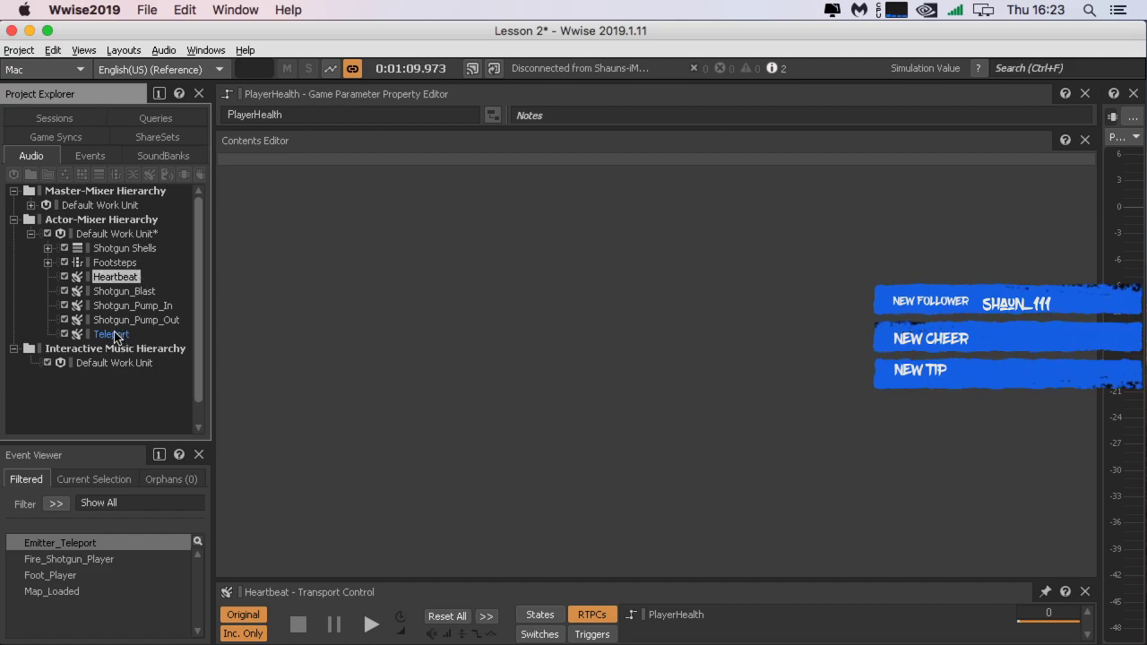
{"action": "left_click", "coordinate": [116, 278]}
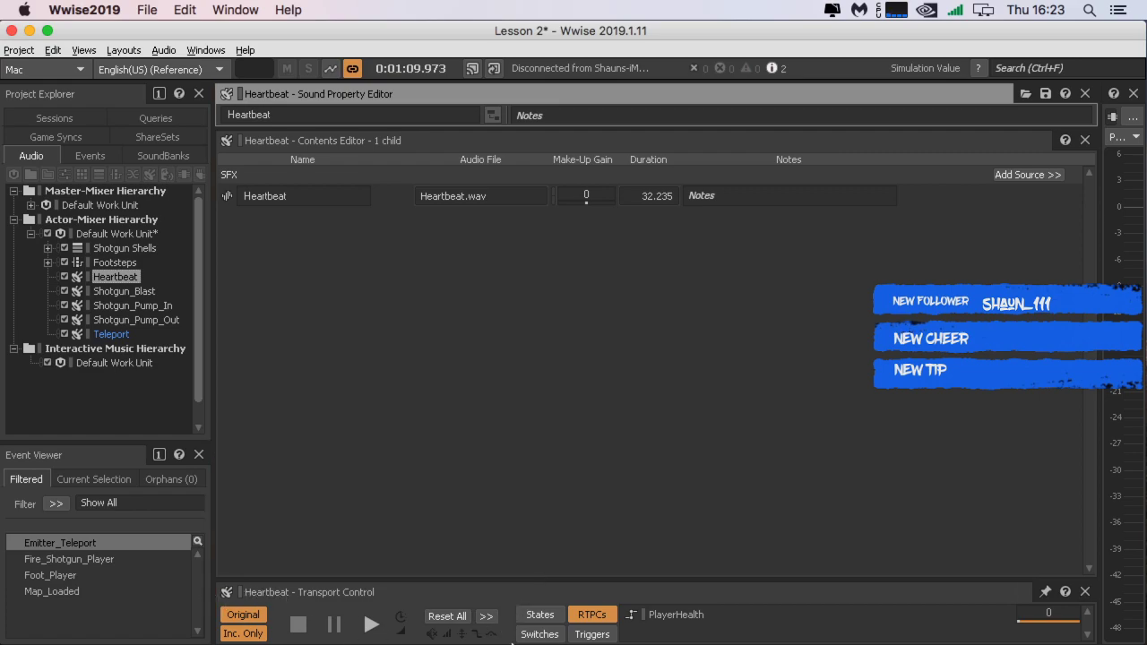
{"action": "left_click", "coordinate": [546, 617]}
{"action": "left_click", "coordinate": [542, 636]}
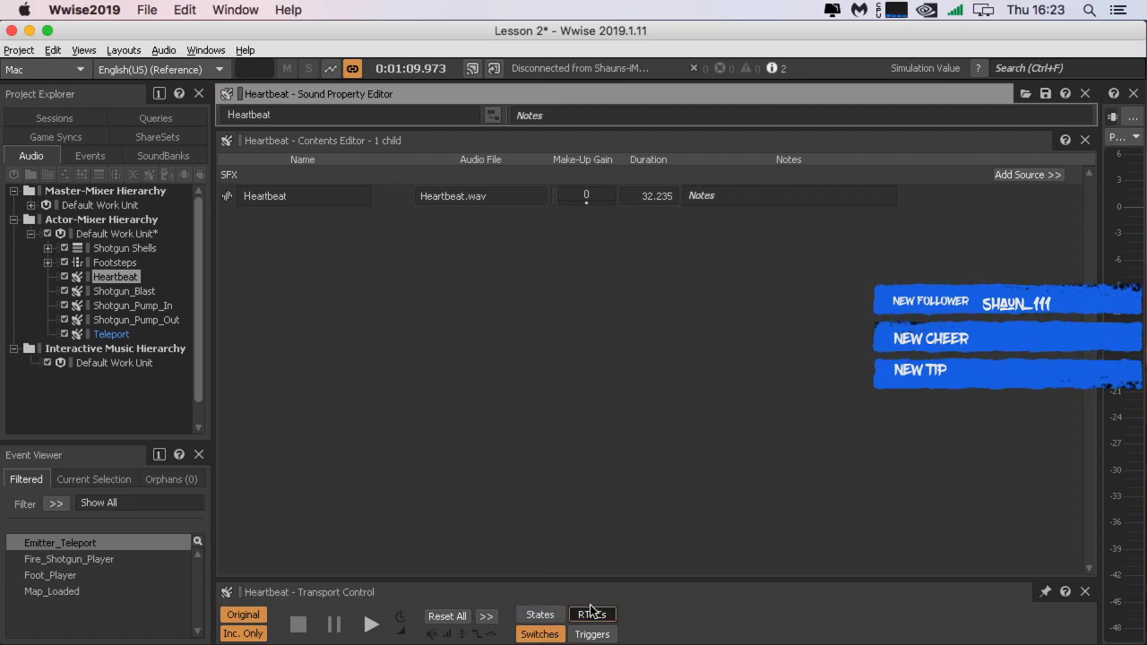
{"action": "left_click", "coordinate": [590, 614]}
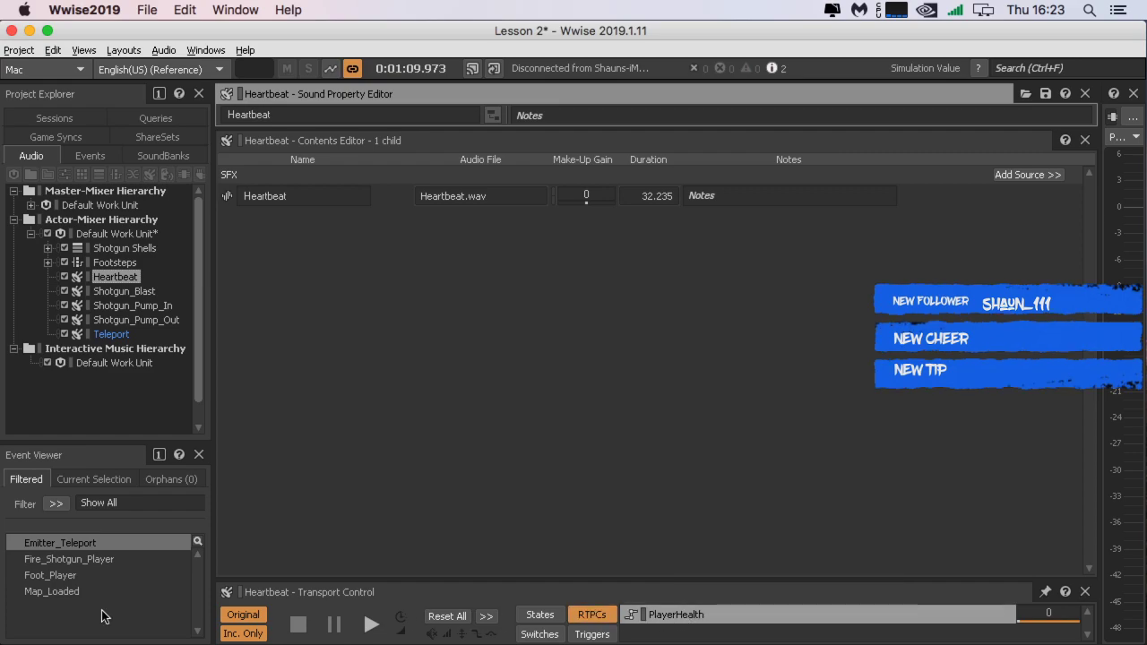
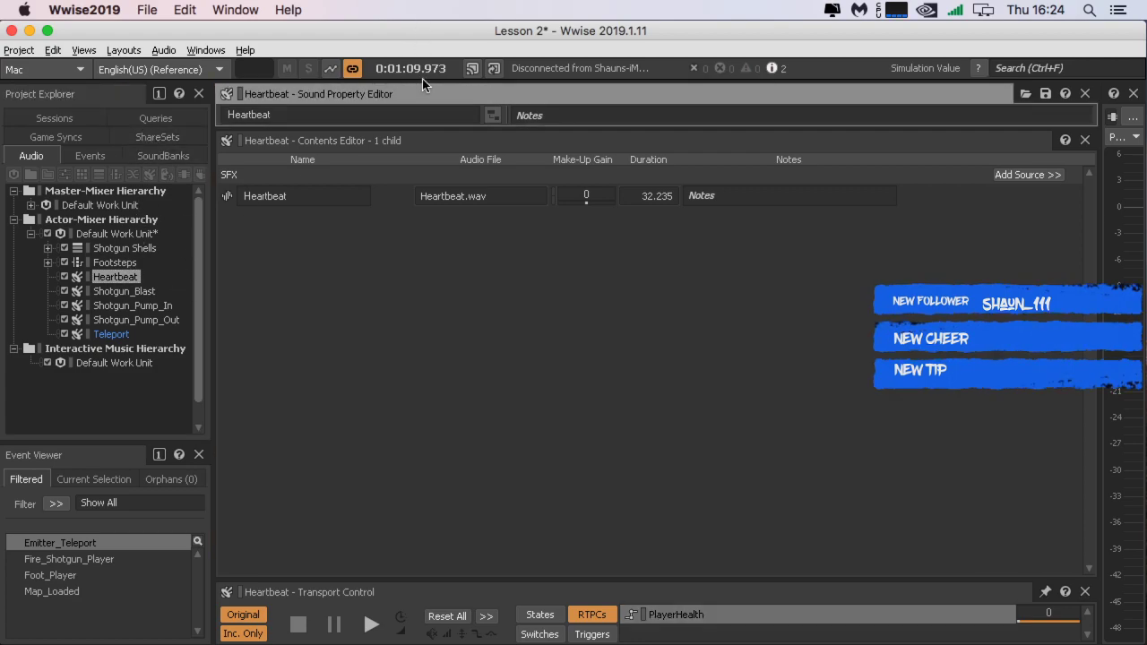
Step: Enlarge the Heartbeat property editor and examine its Voice Low-pass Filter and Voice Volume RTPC curves
{"action": "left_click_drag", "start_coordinate": [425, 137], "coordinate": [400, 500]}
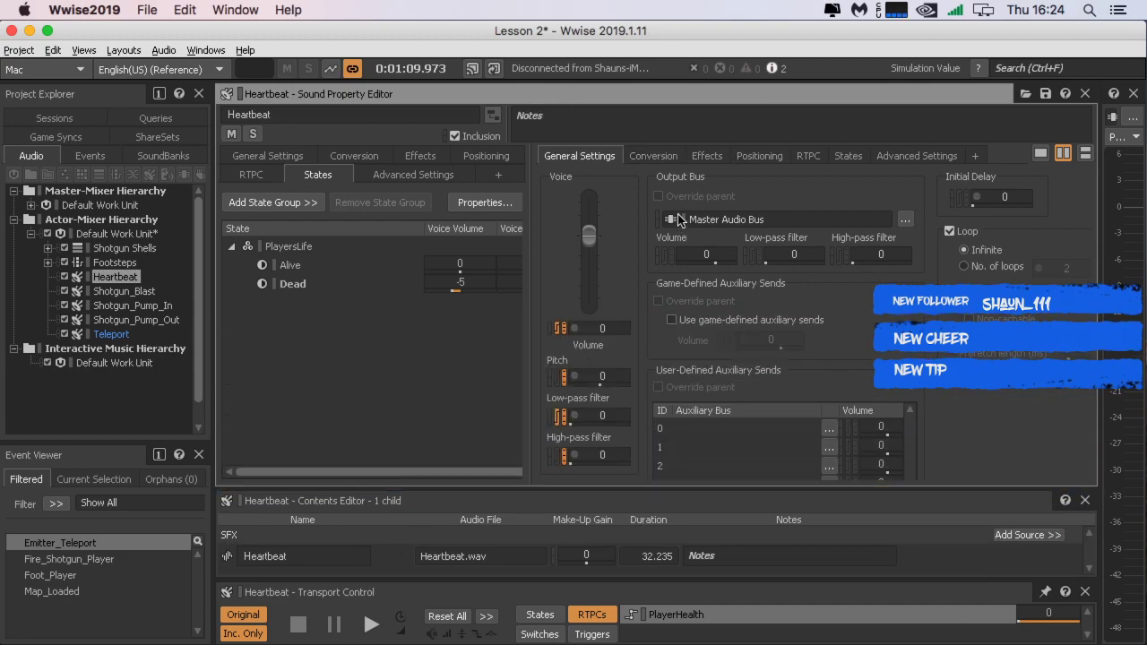
{"action": "left_click", "coordinate": [807, 157]}
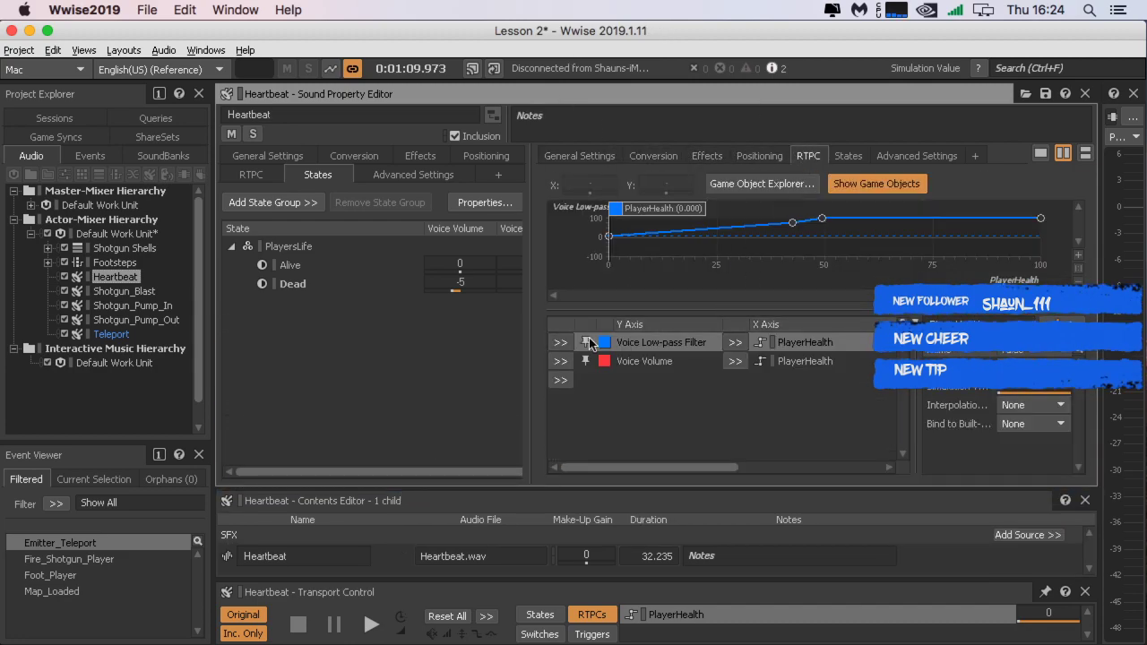
{"action": "left_click", "coordinate": [655, 358]}
{"action": "left_click", "coordinate": [657, 344]}
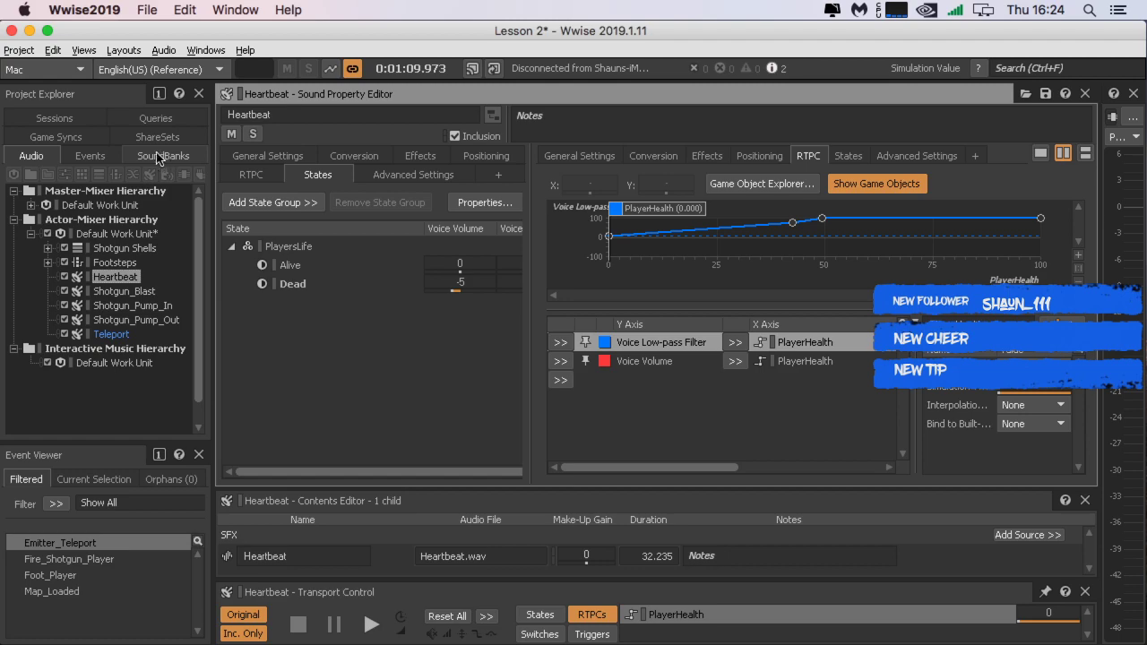
Step: Review the PlayersLife transition settings, the Dead state and the range settings of the PlayerHealth game parameter
{"action": "left_click", "coordinate": [75, 137]}
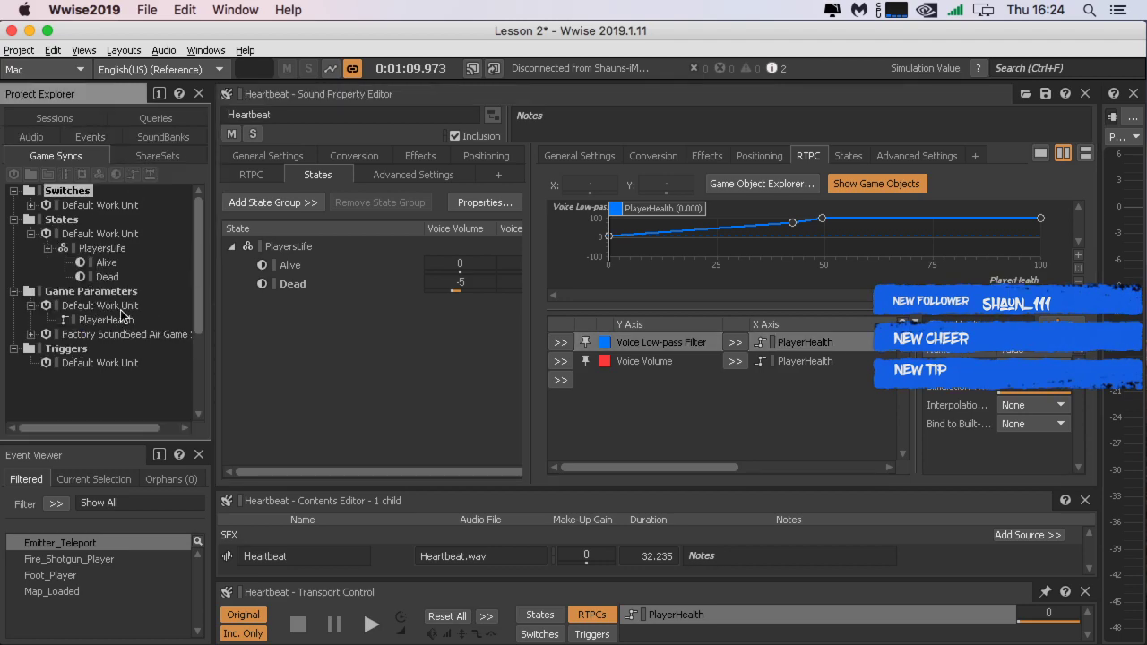
{"action": "left_click", "coordinate": [102, 249]}
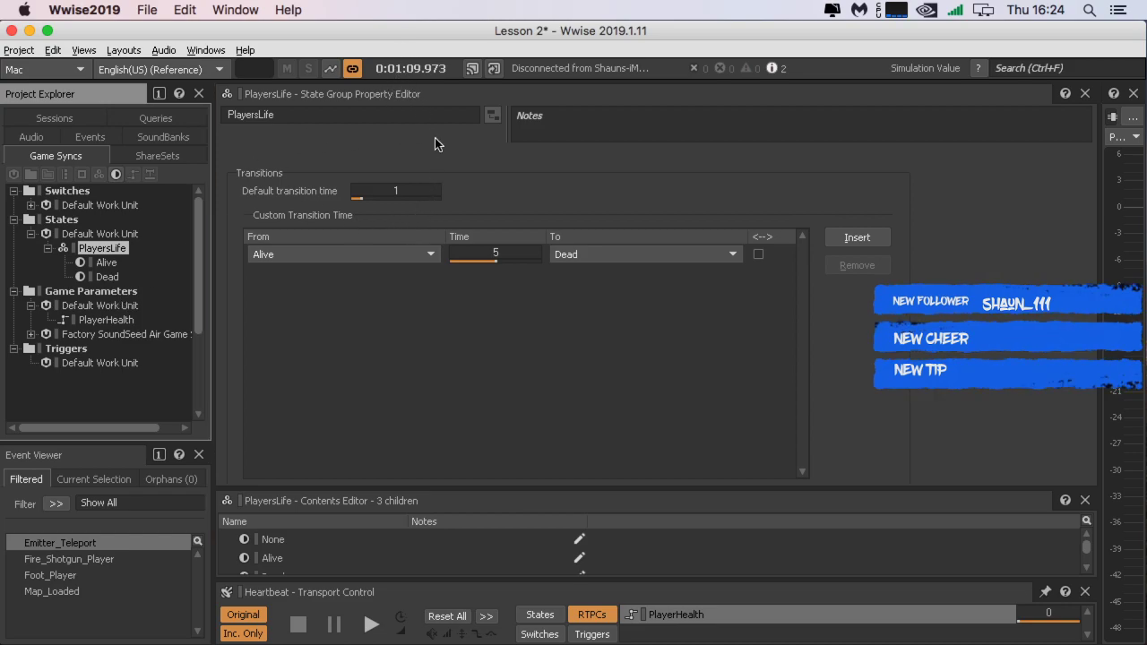
{"action": "left_click", "coordinate": [104, 277]}
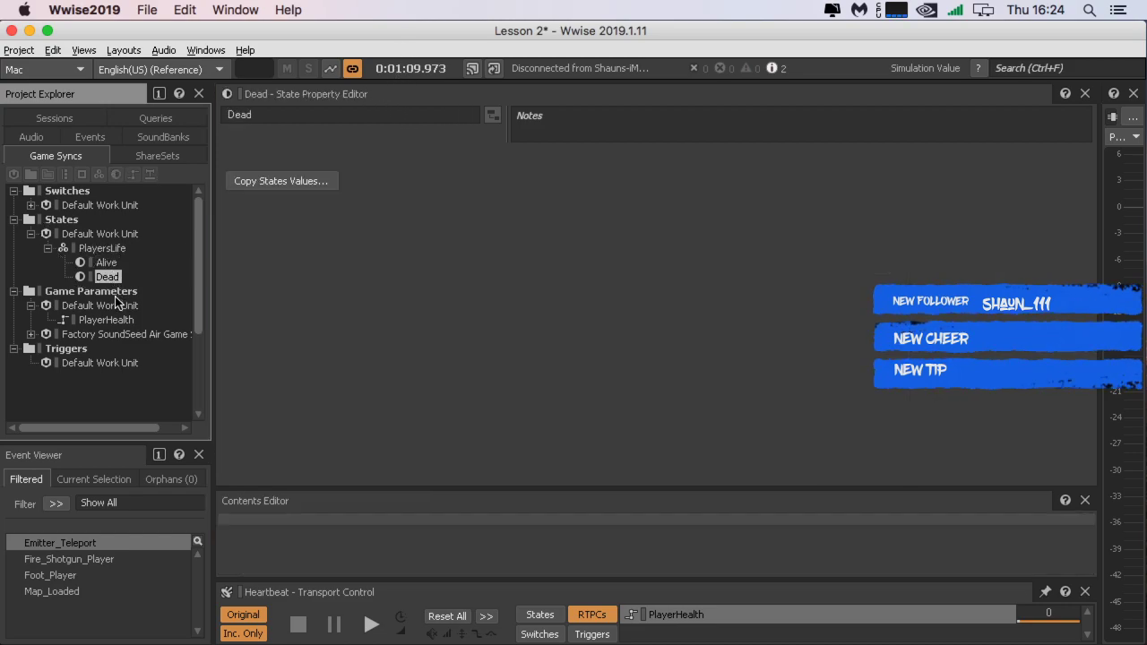
{"action": "left_click", "coordinate": [113, 306]}
{"action": "left_click", "coordinate": [109, 319]}
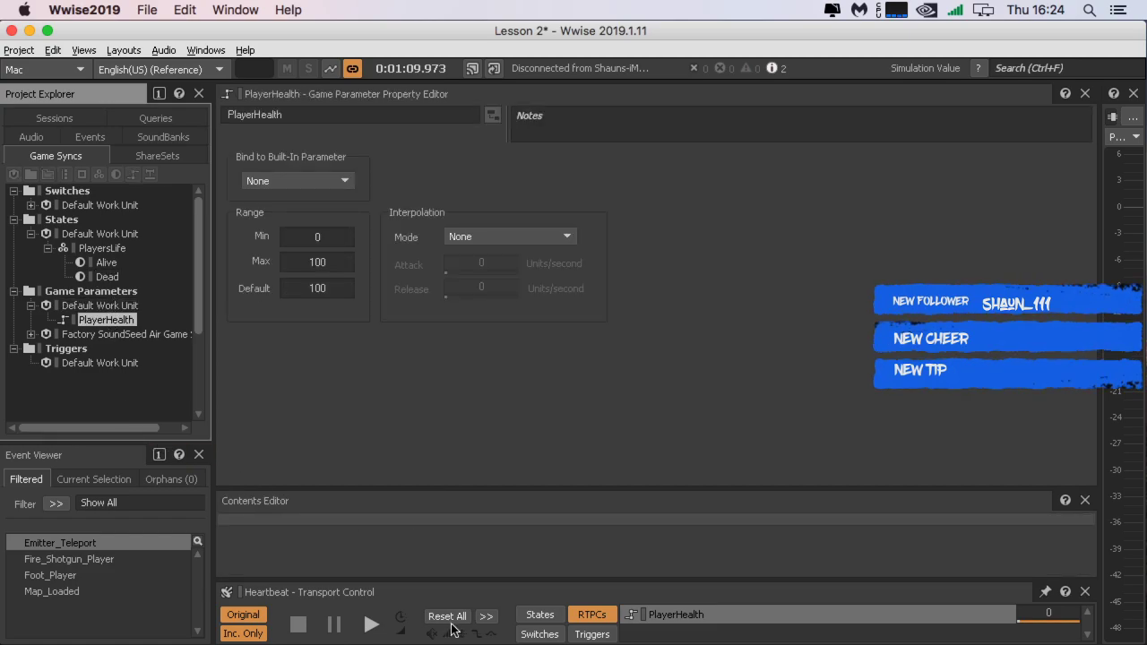
Step: Audition the Heartbeat sound while trying the PlayerHealth RTPC value, and stop playback
{"action": "left_click", "coordinate": [371, 624]}
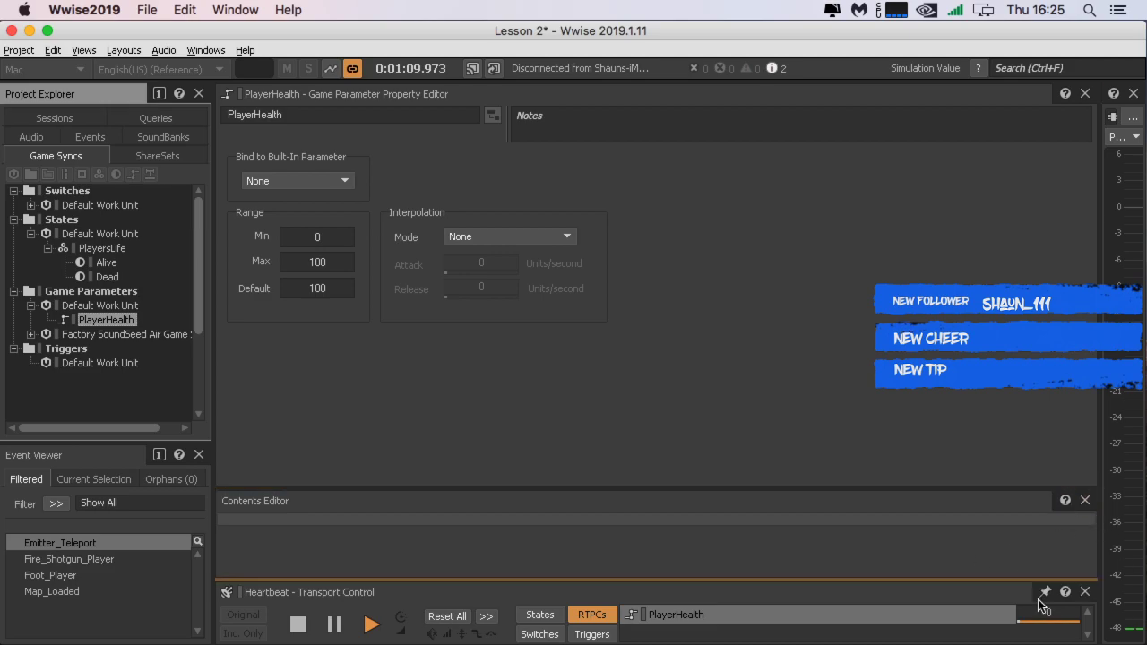
{"action": "mouse_move", "coordinate": [1022, 625]}
{"action": "left_mouse_down"}
{"action": "mouse_move", "coordinate": [1045, 613]}
{"action": "mouse_move", "coordinate": [1018, 613]}
{"action": "left_mouse_up"}
{"action": "left_click", "coordinate": [299, 625]}
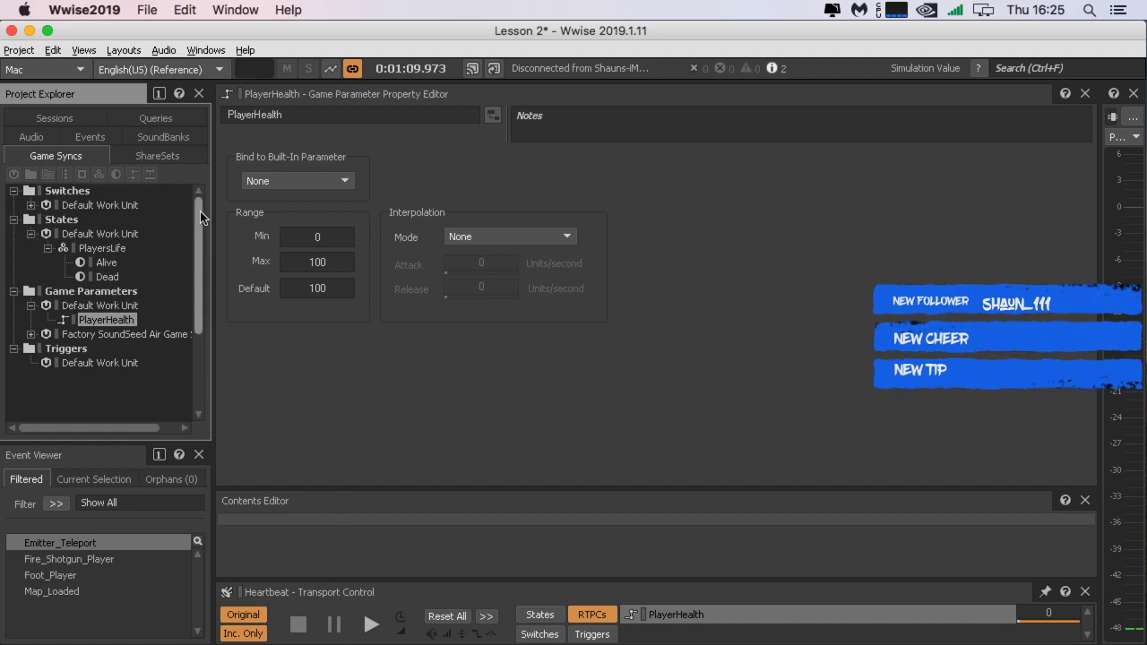
Step: Review the SoundBanks Default Work Unit and the Soundcaster, Mixing and Control Surface Sessions
{"action": "left_click", "coordinate": [157, 136]}
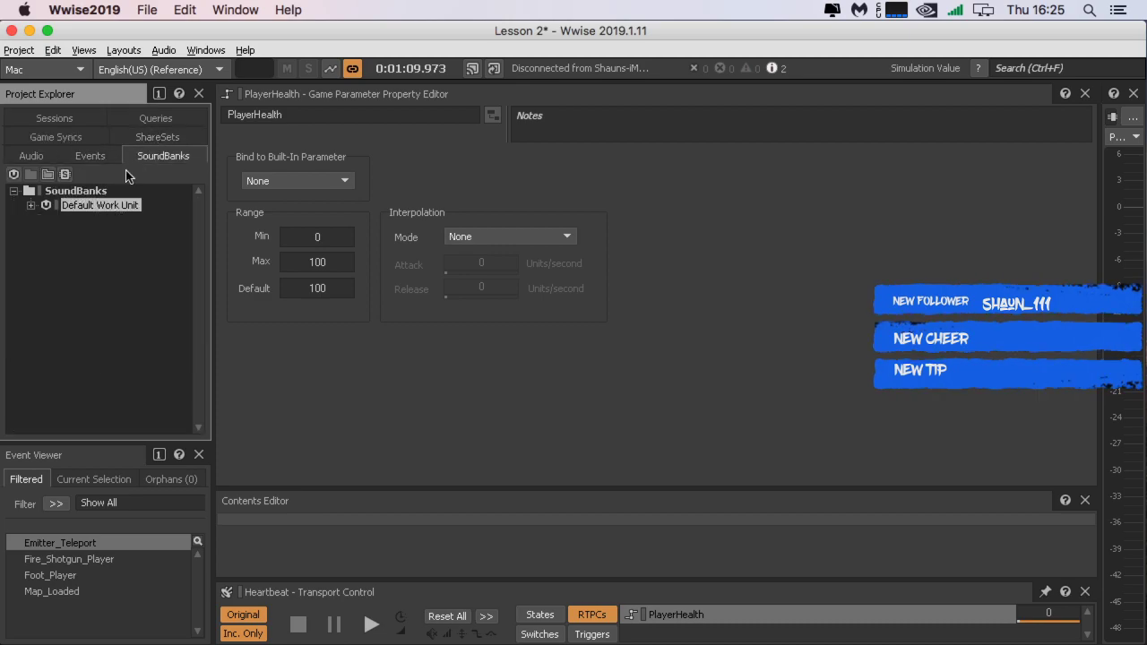
{"action": "left_click", "coordinate": [86, 208]}
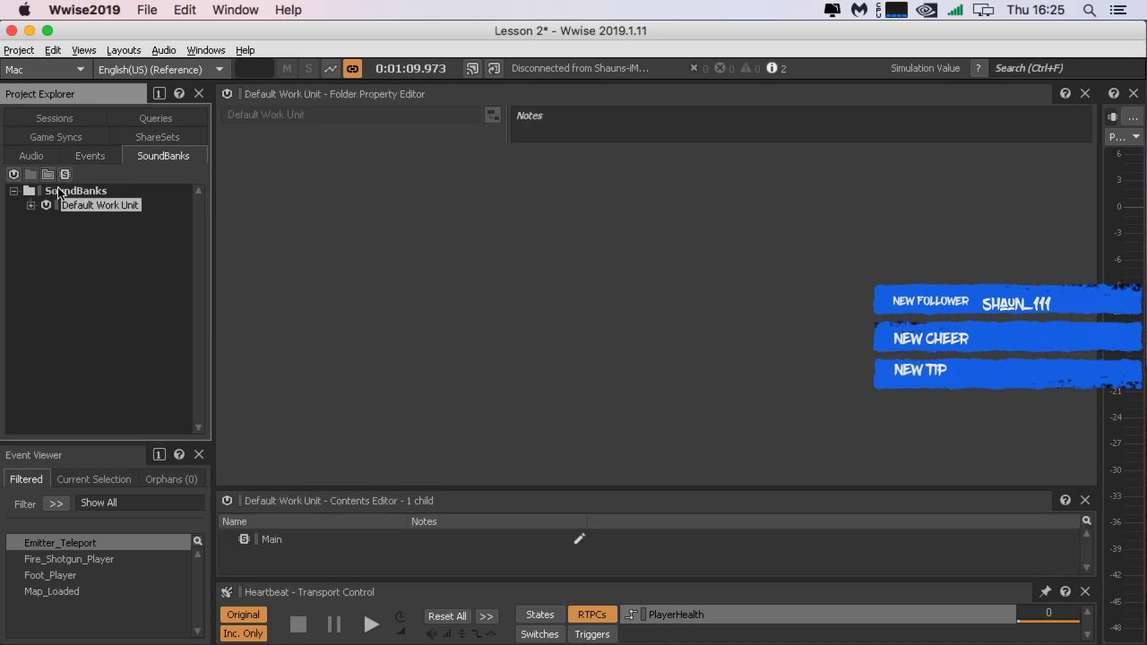
{"action": "left_click", "coordinate": [61, 191]}
{"action": "left_click", "coordinate": [31, 156]}
{"action": "left_click", "coordinate": [54, 117]}
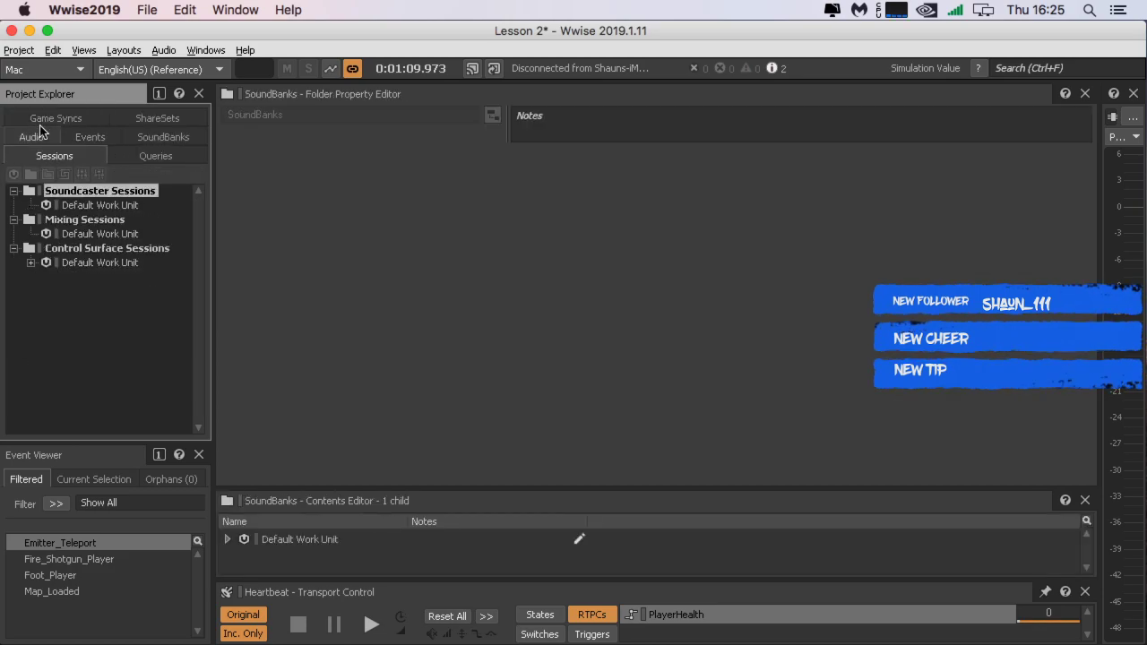
Step: Look through the Profiler, Mixer, Interactive Music, Game Object Profiler and Dynamic Dialogue layouts
{"action": "left_click", "coordinate": [121, 51]}
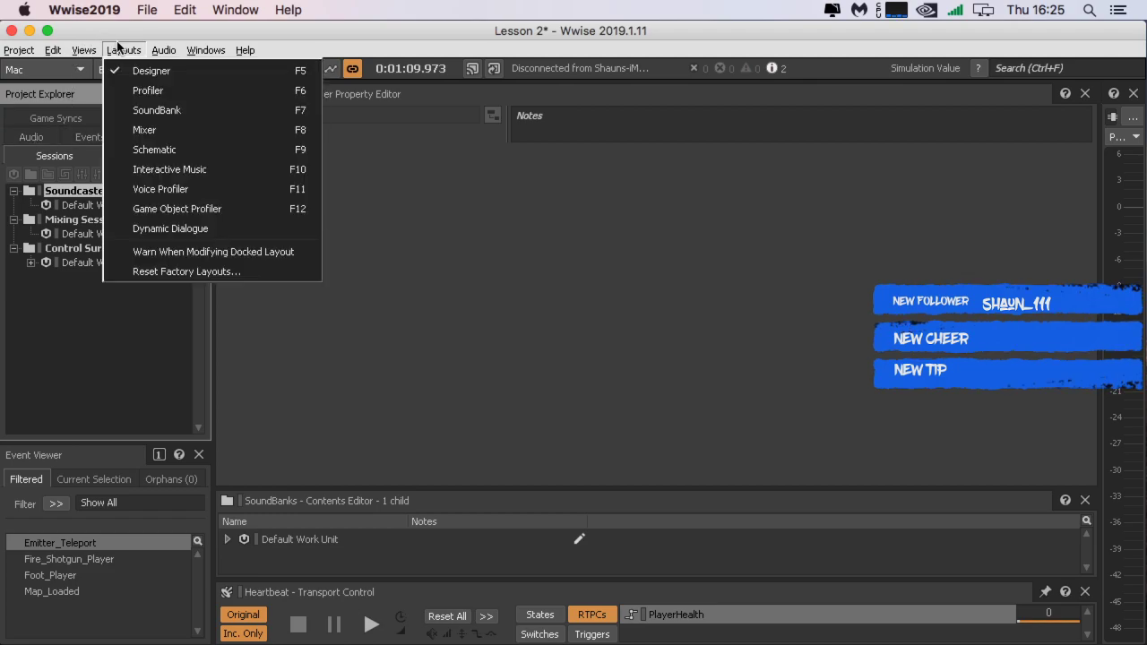
{"action": "left_click", "coordinate": [126, 90]}
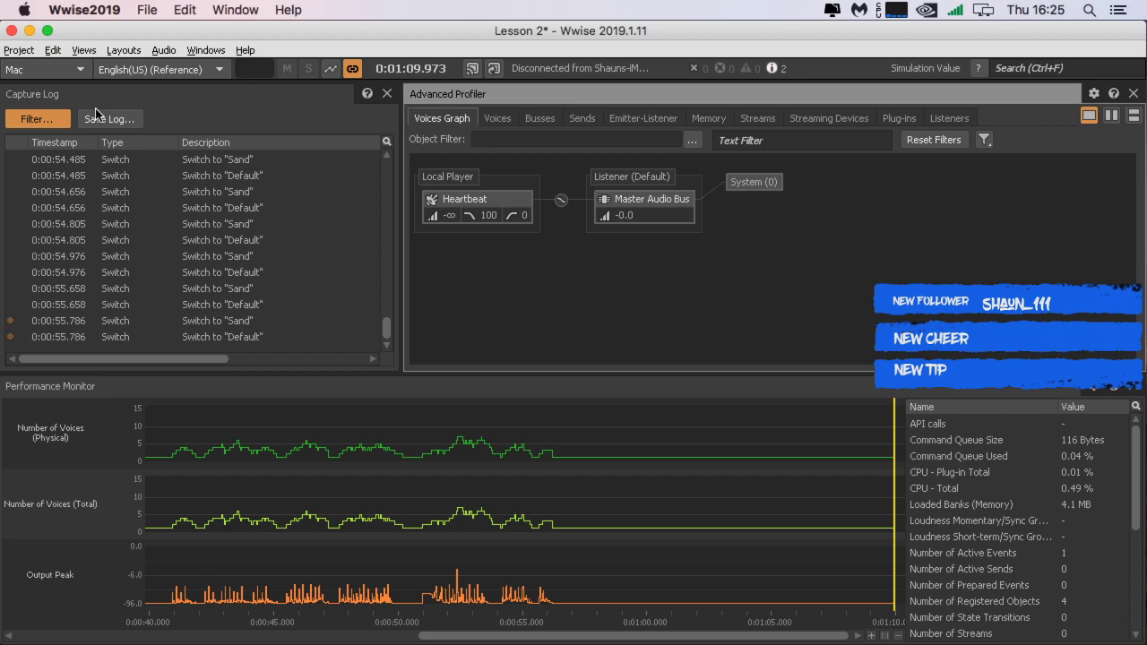
{"action": "left_click", "coordinate": [105, 51]}
{"action": "left_click", "coordinate": [164, 124]}
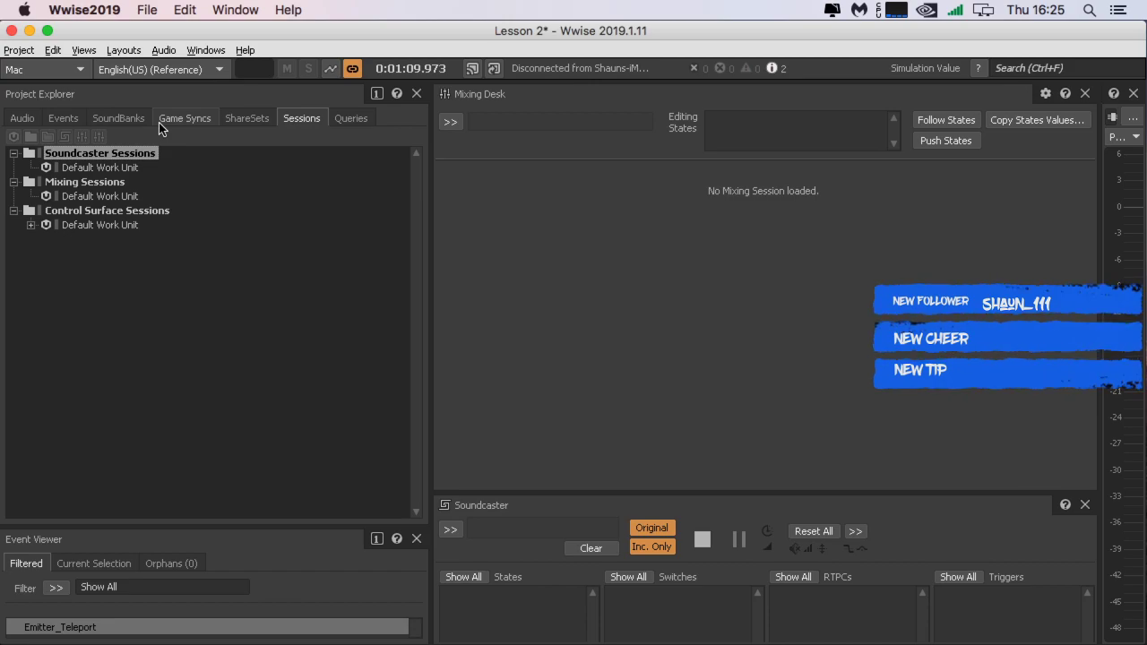
{"action": "left_click", "coordinate": [131, 51]}
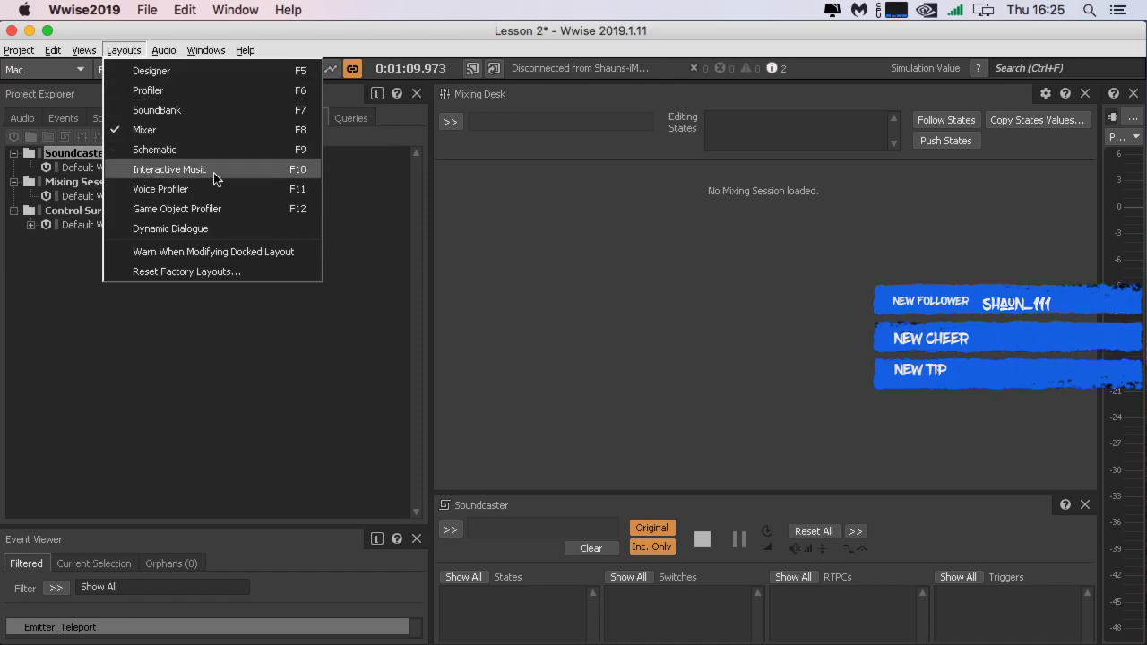
{"action": "left_click", "coordinate": [171, 169]}
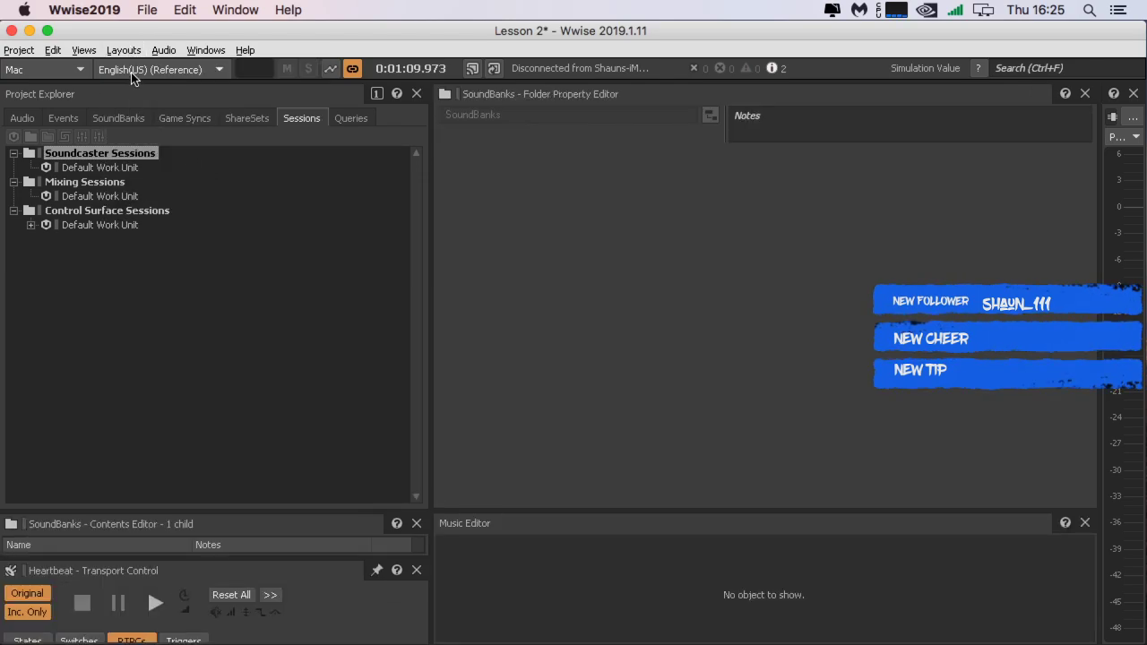
{"action": "left_click", "coordinate": [124, 50]}
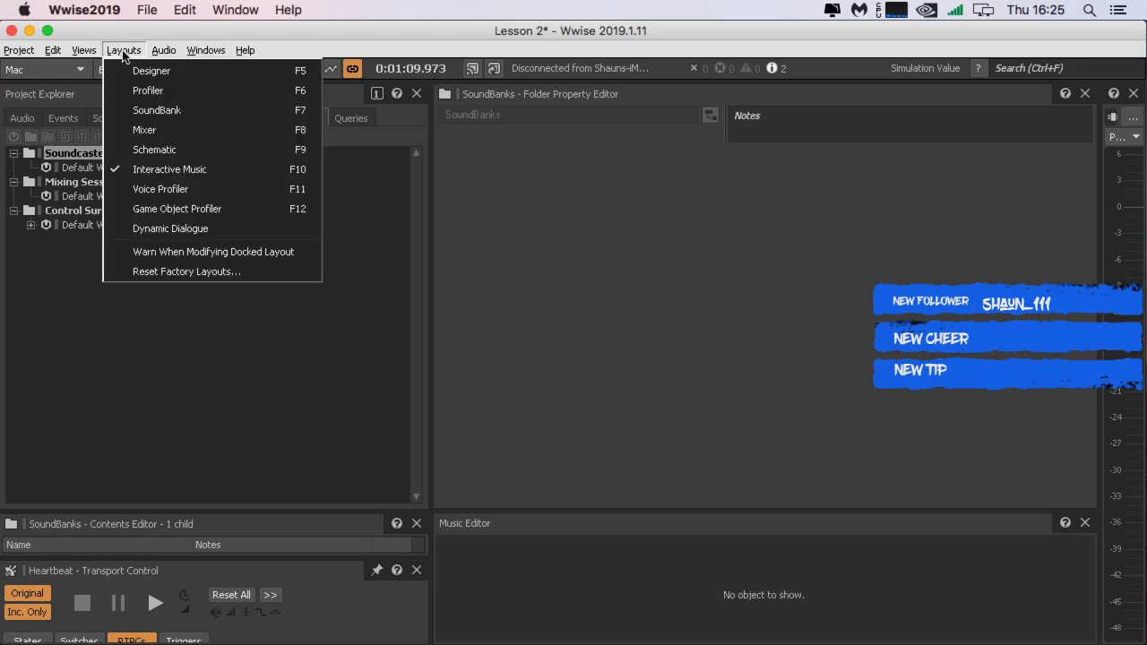
{"action": "left_click", "coordinate": [226, 207]}
{"action": "left_click", "coordinate": [124, 50]}
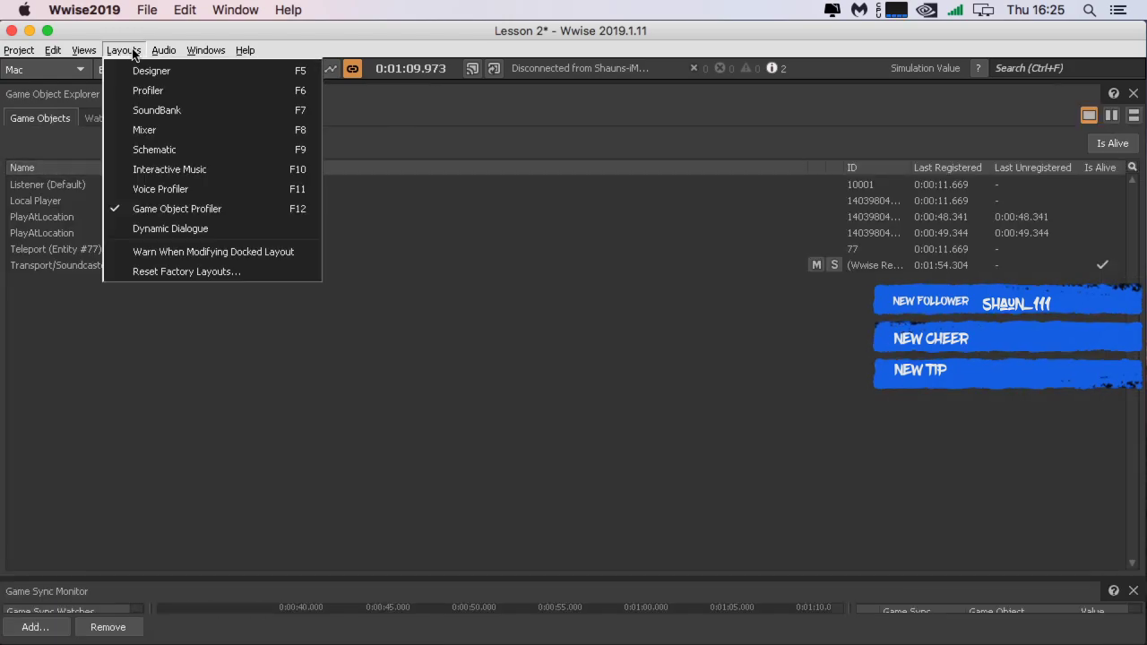
{"action": "left_click", "coordinate": [175, 230]}
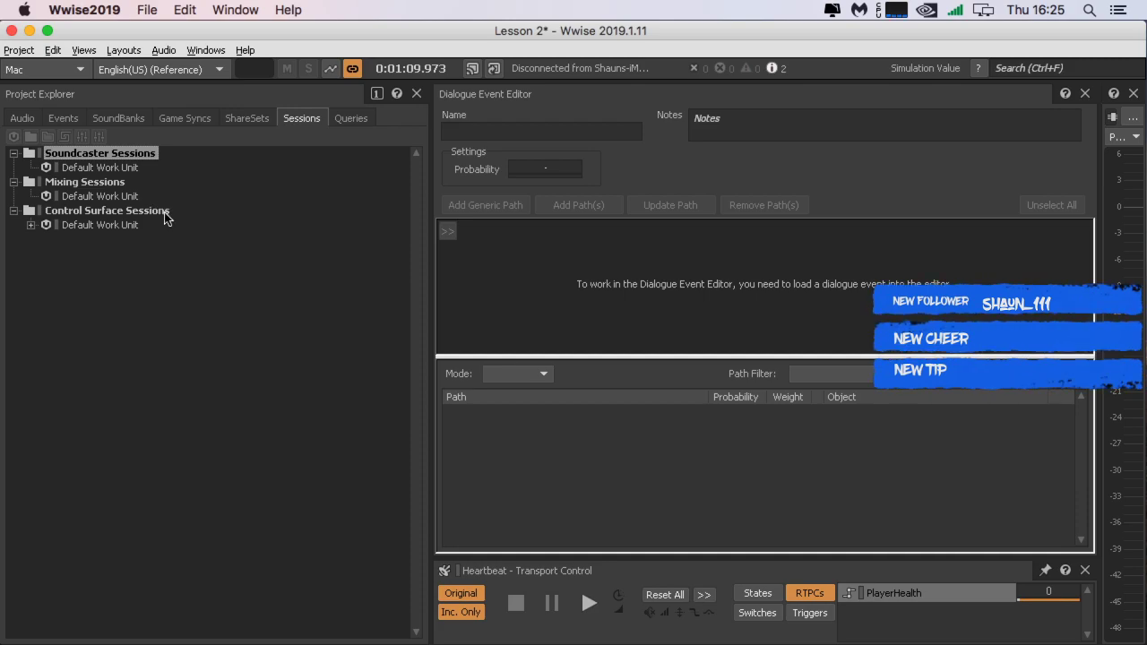
Step: Switch to the SoundBank layout and check the events included in the Main SoundBank
{"action": "left_click", "coordinate": [126, 50]}
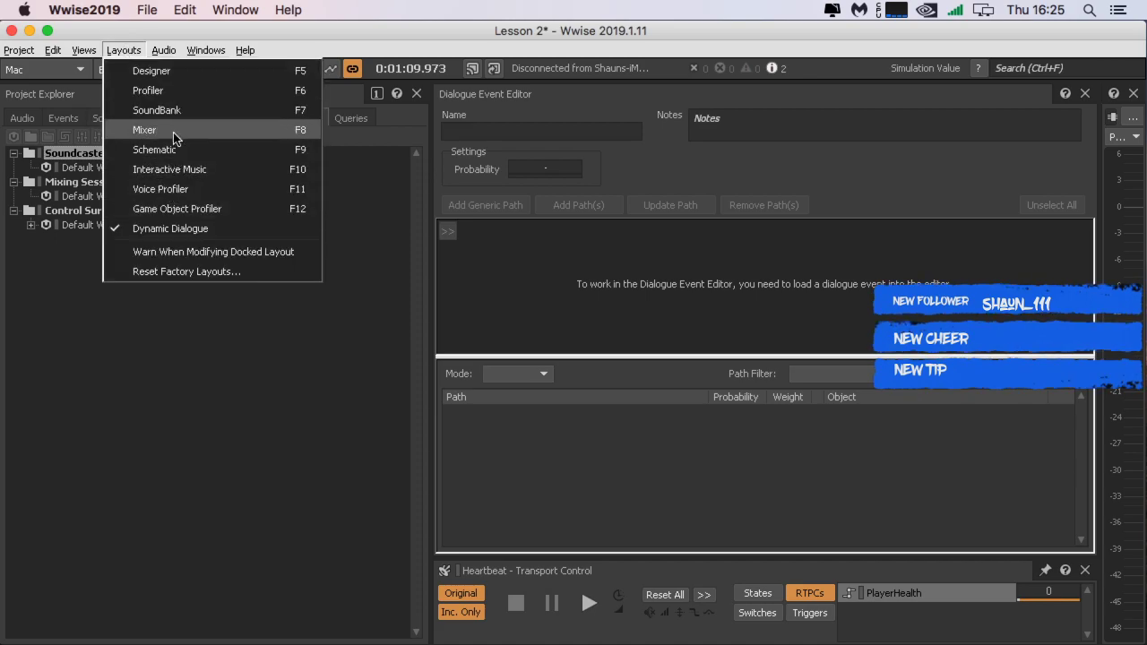
{"action": "left_click", "coordinate": [185, 102]}
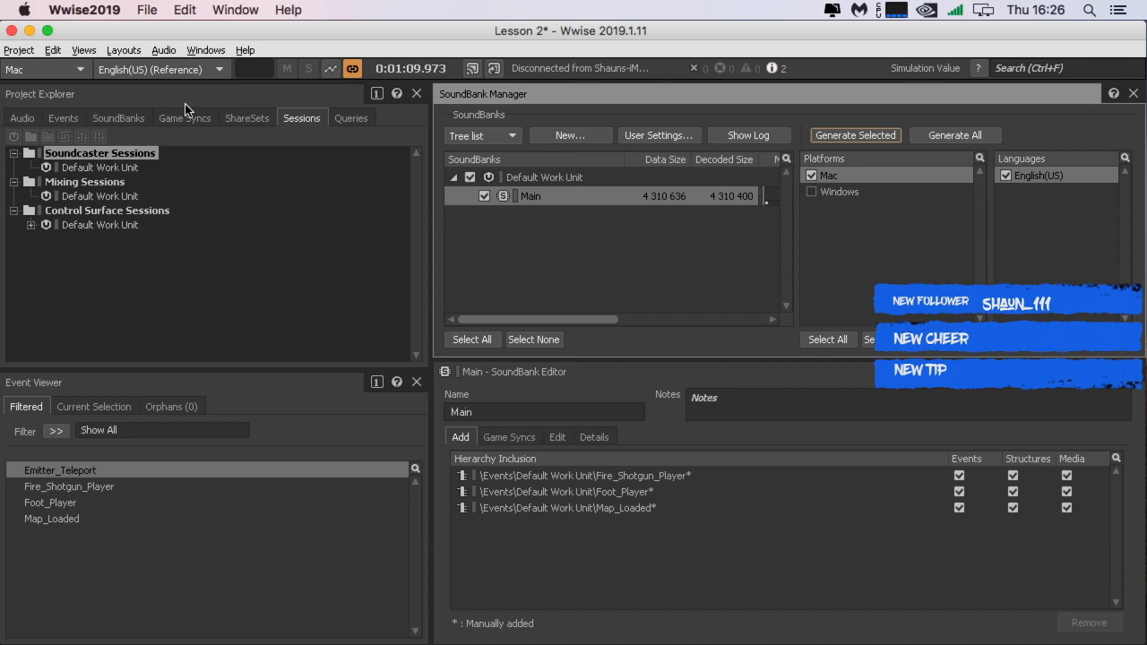
{"action": "left_click", "coordinate": [610, 491]}
{"action": "left_click", "coordinate": [625, 481]}
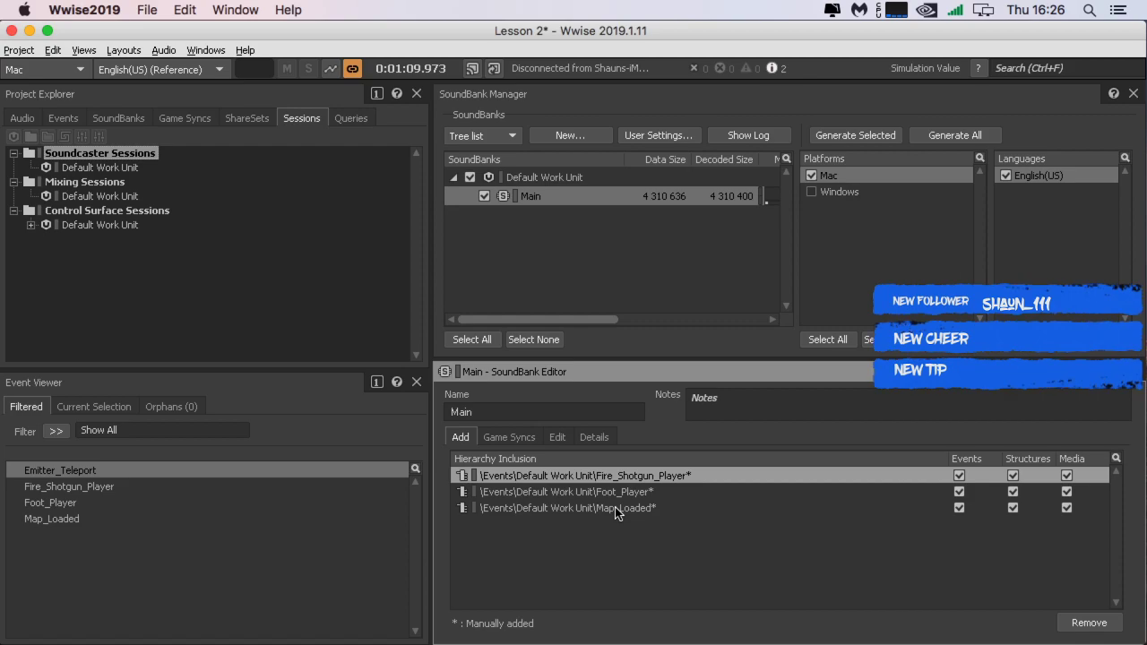
Step: Save the Lesson 2 project and quit the program
{"action": "left_click", "coordinate": [16, 50]}
{"action": "left_click", "coordinate": [38, 113]}
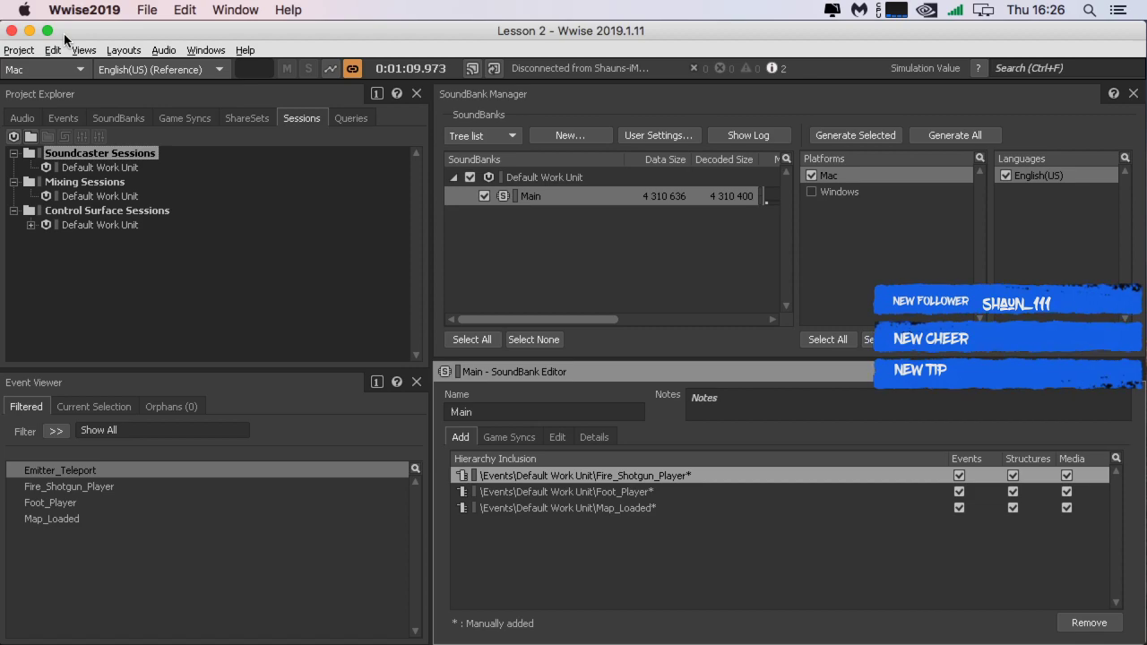
{"action": "left_click", "coordinate": [20, 50]}
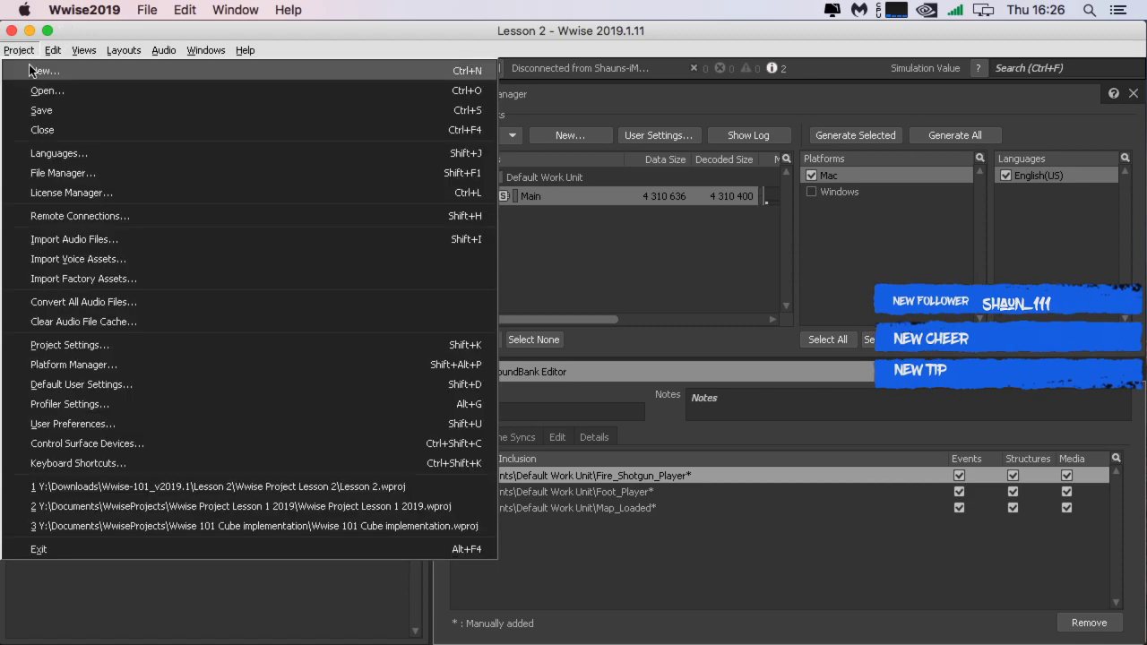
{"action": "left_click", "coordinate": [62, 112]}
{"action": "left_click", "coordinate": [21, 52]}
{"action": "left_click", "coordinate": [34, 116]}
{"action": "left_click", "coordinate": [102, 11]}
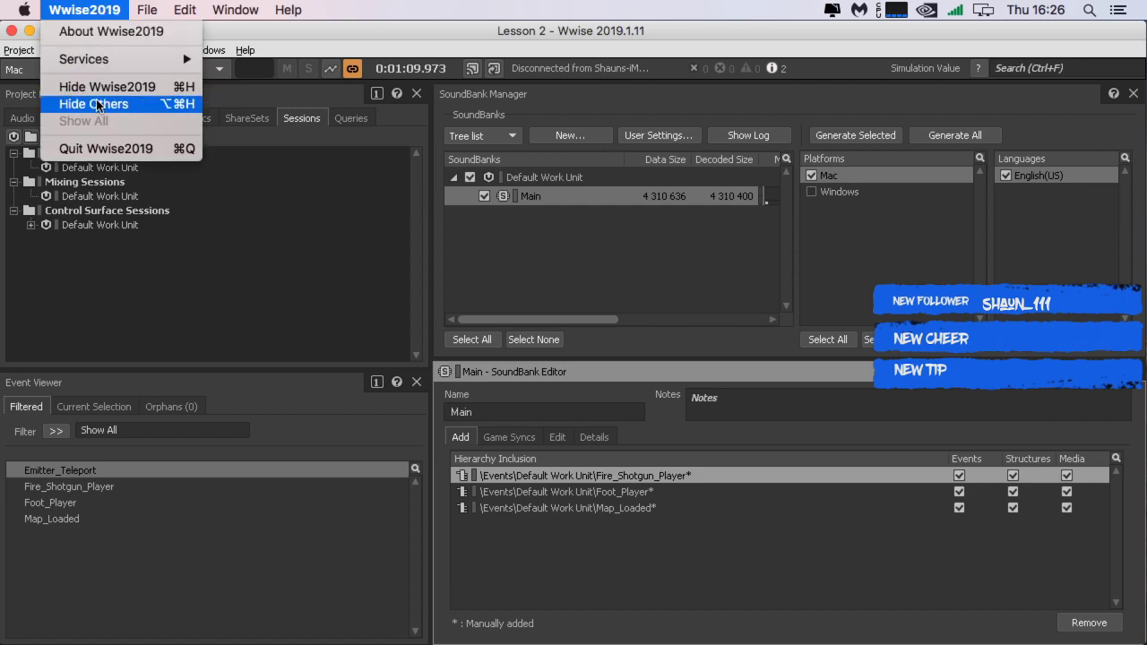
{"action": "left_click", "coordinate": [91, 154]}
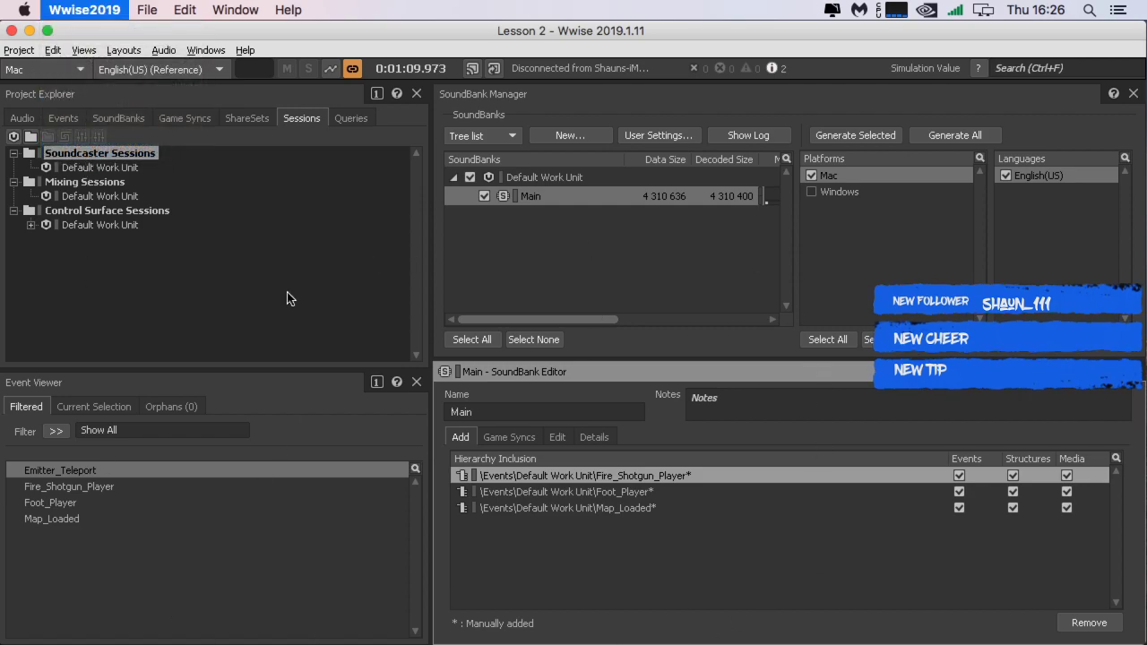
Step: Switch to Firefox and look over the beginning of the Wwise-101 Lesson 4 page on Using 3D Position Automation
{"action": "mouse_move", "coordinate": [664, 642]}
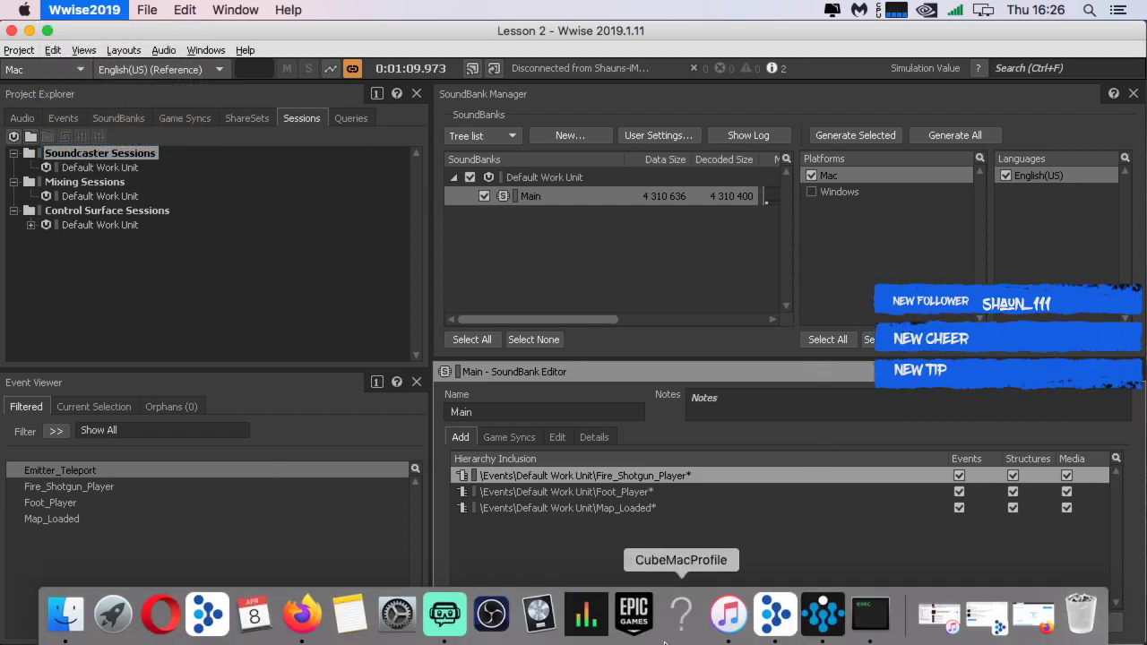
{"action": "left_click", "coordinate": [1029, 616]}
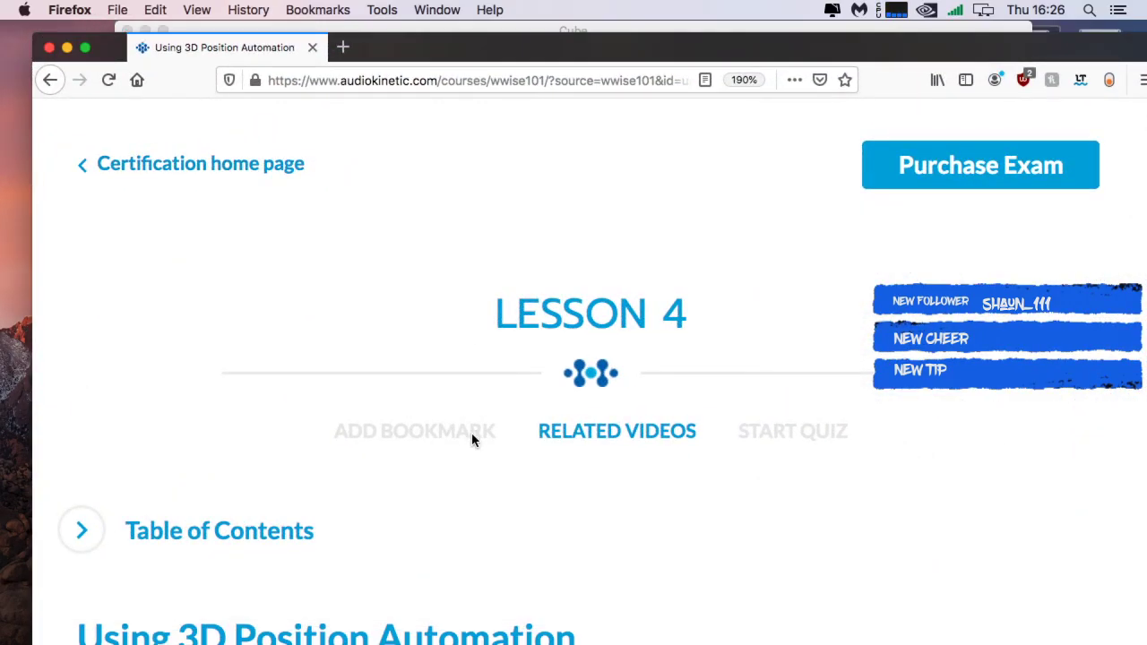
{"action": "scroll", "coordinate": [474, 430], "scroll_direction": "down", "scroll_amount": 8}
{"action": "scroll", "coordinate": [474, 427], "scroll_direction": "up", "scroll_amount": 6}
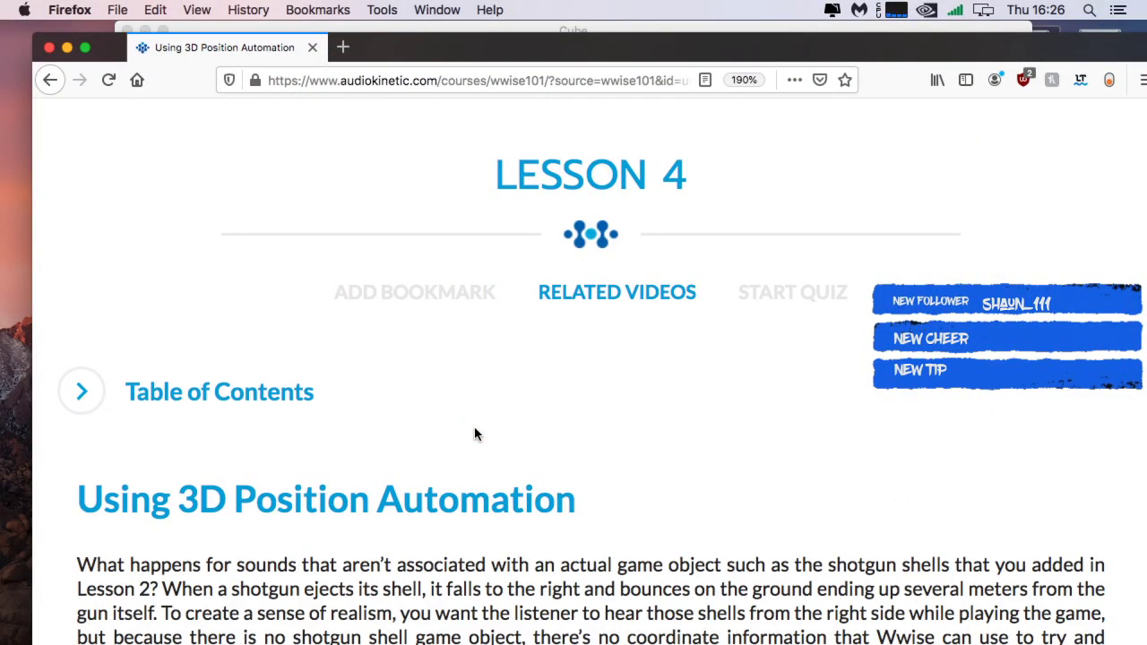
{"action": "scroll", "coordinate": [474, 435], "scroll_direction": "down", "scroll_amount": 8}
{"action": "scroll", "coordinate": [452, 359], "scroll_direction": "up", "scroll_amount": 20}
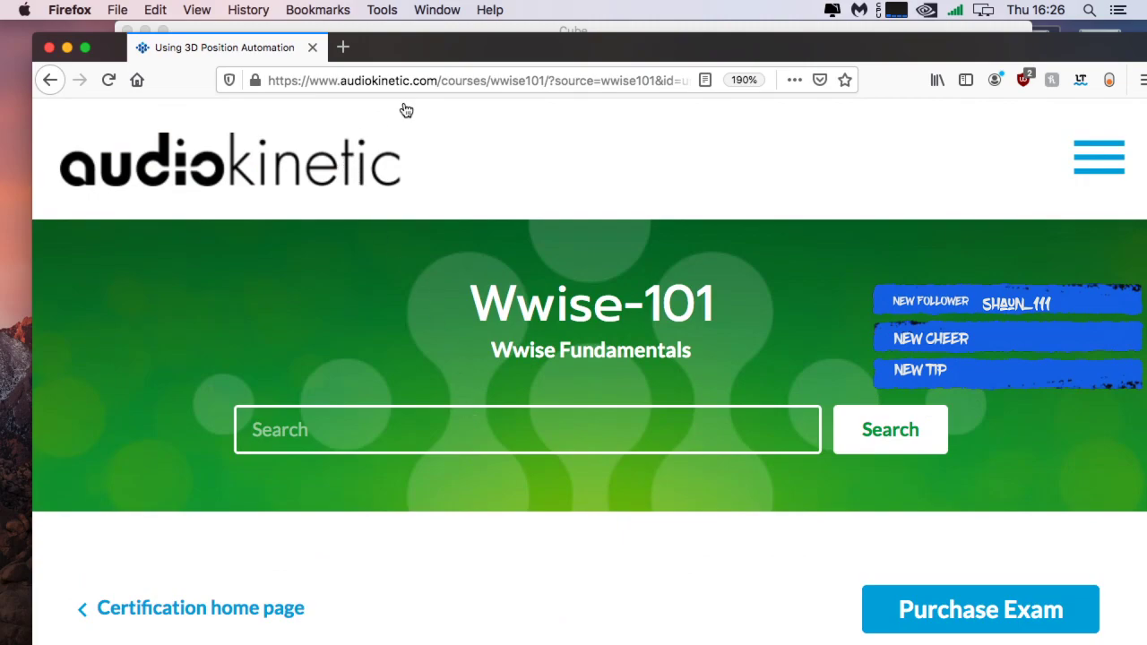
Step: Copy the web address of the Wwise-101 lesson page and quit Firefox
{"action": "left_click", "coordinate": [421, 80]}
{"action": "right_click", "coordinate": [394, 80]}
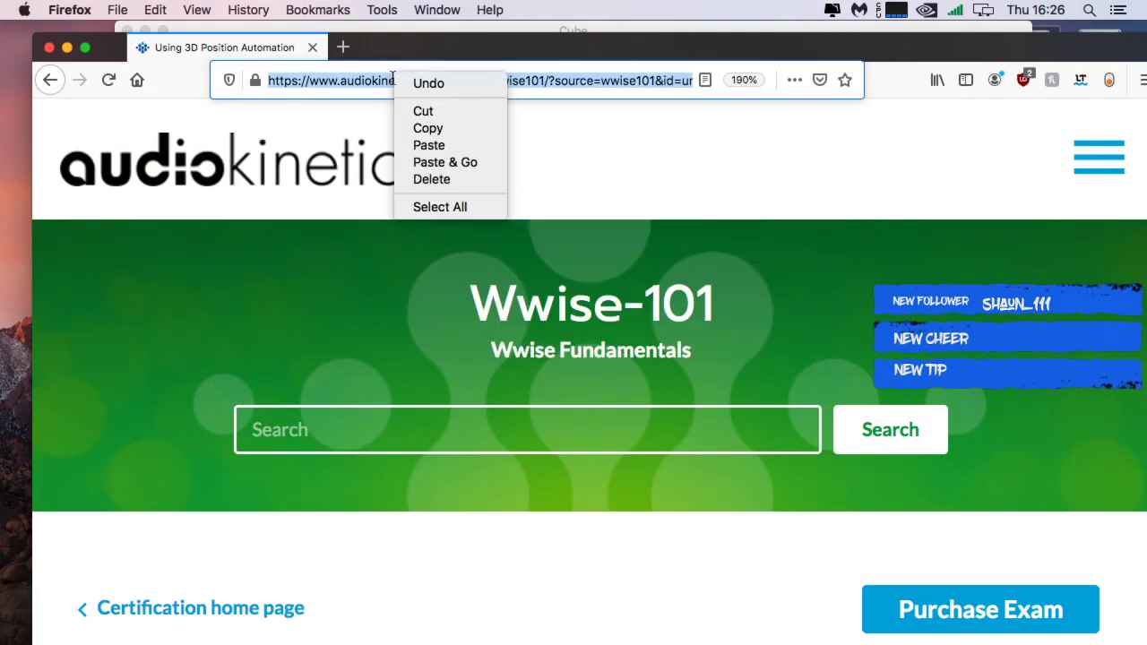
{"action": "left_click", "coordinate": [428, 130]}
{"action": "left_click", "coordinate": [72, 10]}
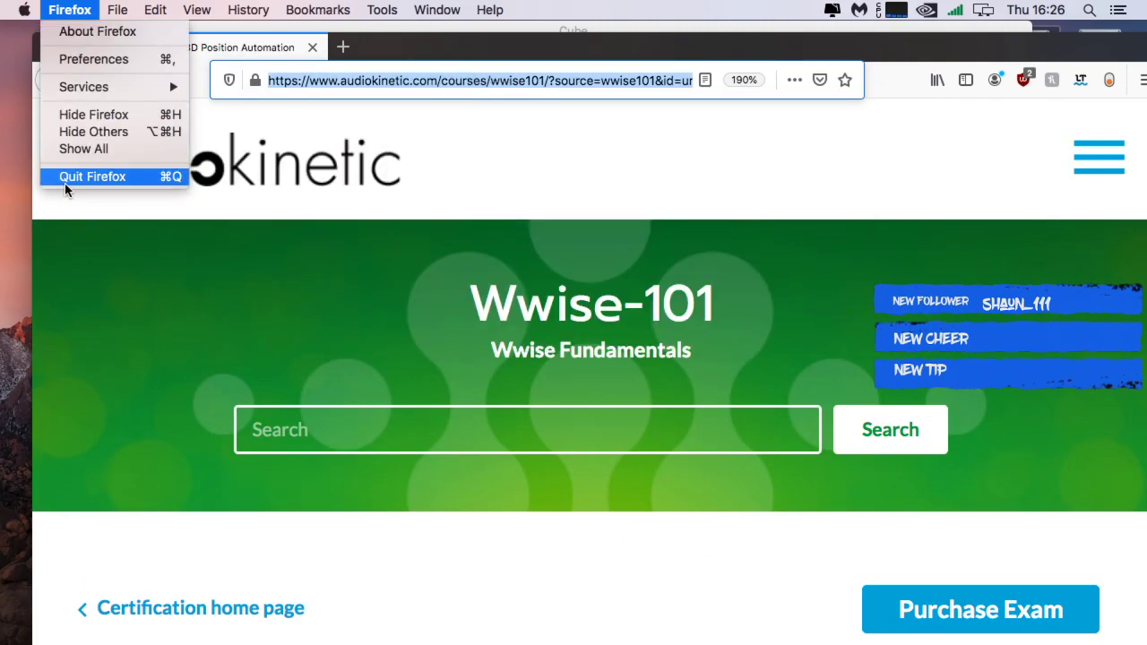
{"action": "left_click", "coordinate": [81, 176]}
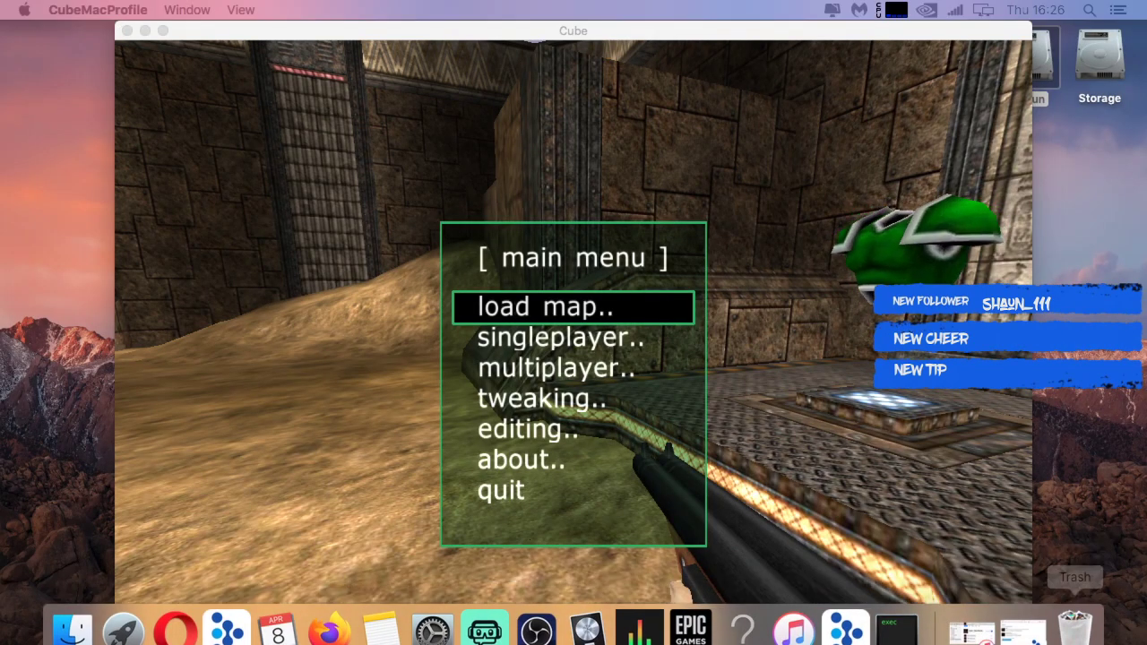